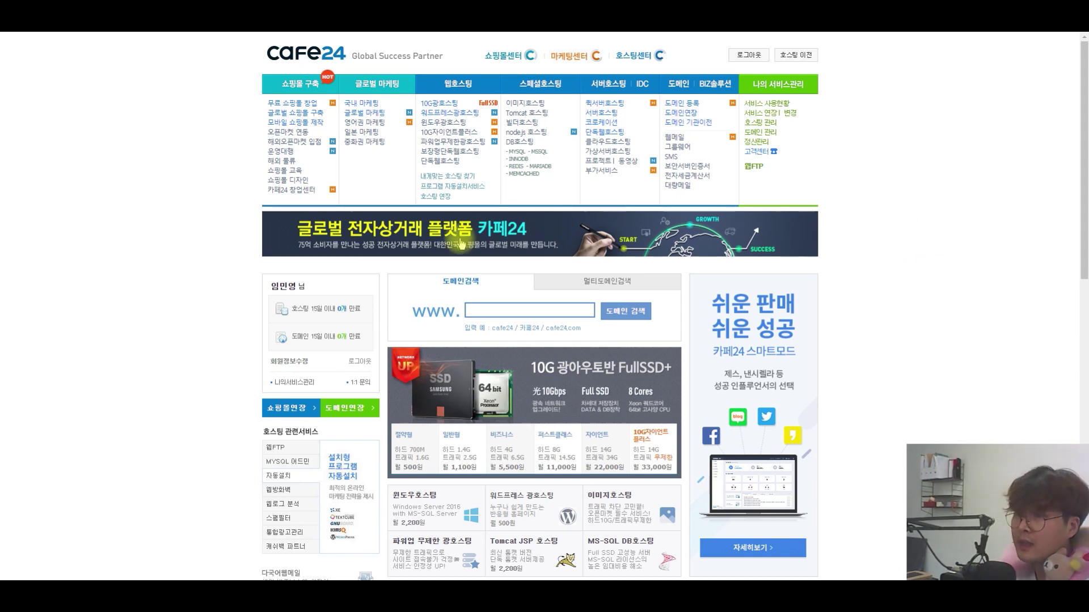
# Open the 10G 광아우토반 FullSSD+ web hosting page and scroll to its plan pricing table
pyautogui.scroll(-3, 451, 233)
pyautogui.scroll(3, 403, 277)
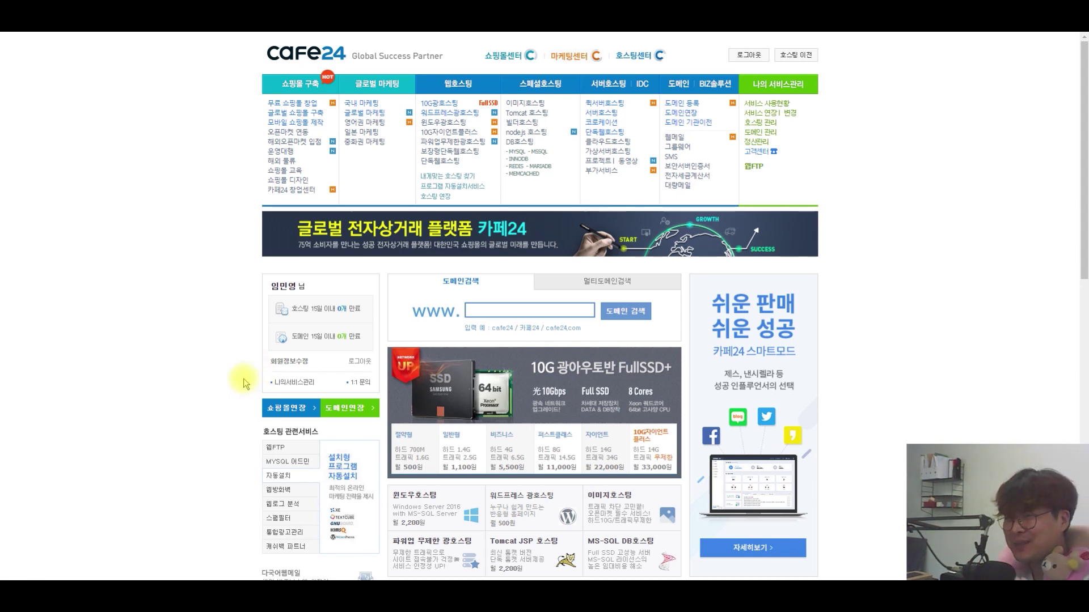
pyautogui.scroll(-1, 384, 287)
pyautogui.scroll(1, 595, 312)
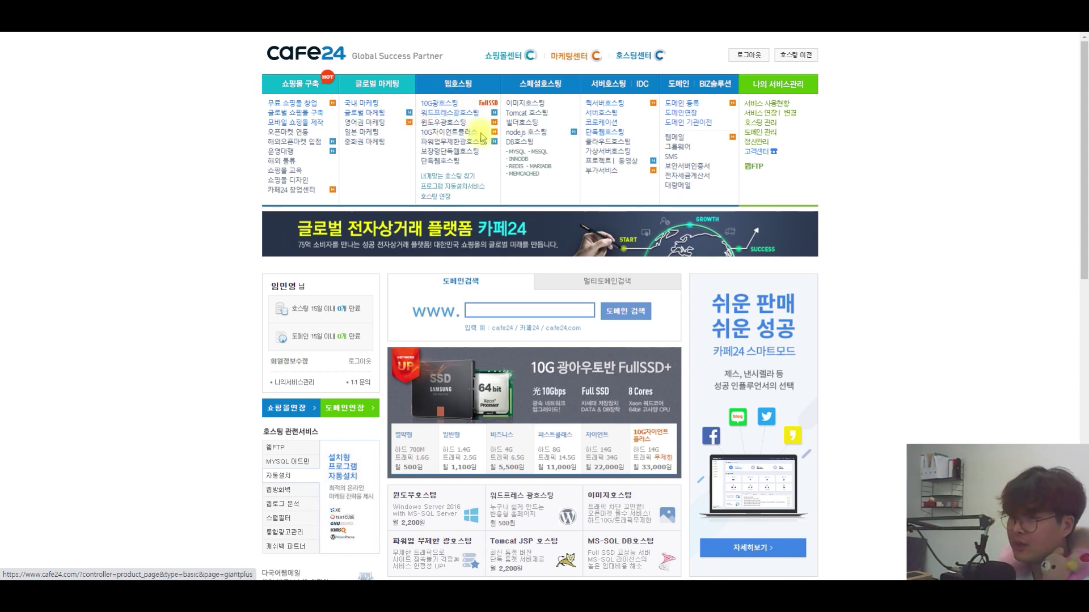
pyautogui.click(449, 106)
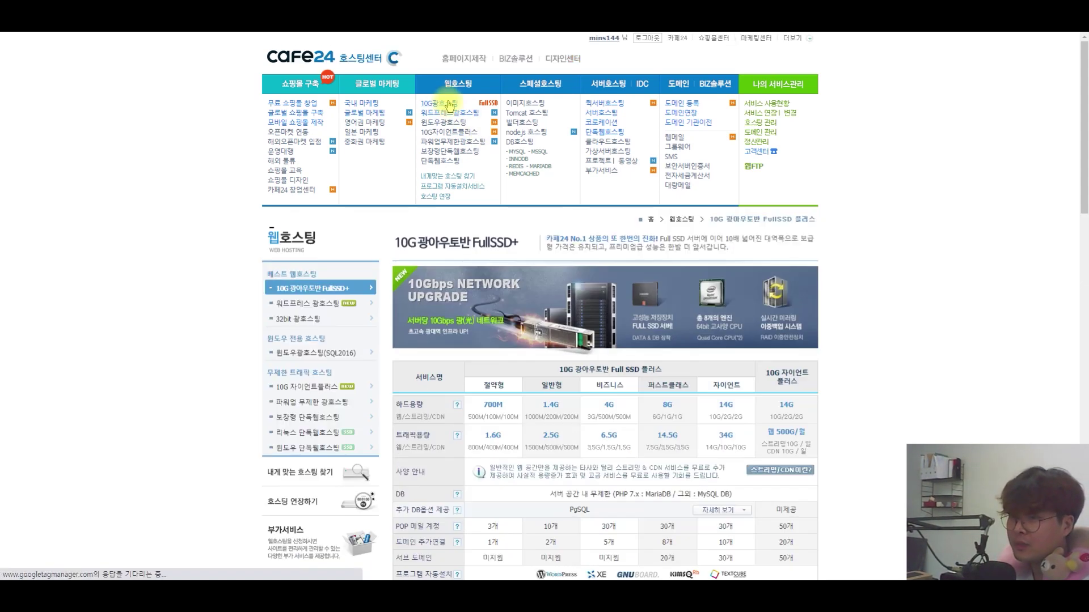
pyautogui.scroll(-2, 541, 318)
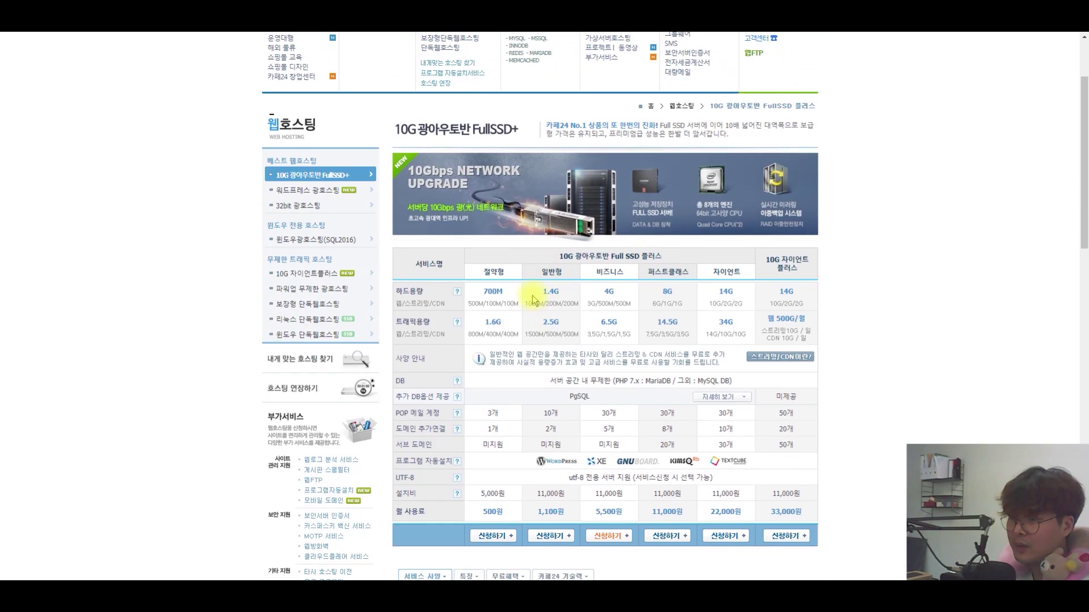
pyautogui.scroll(-2, 536, 255)
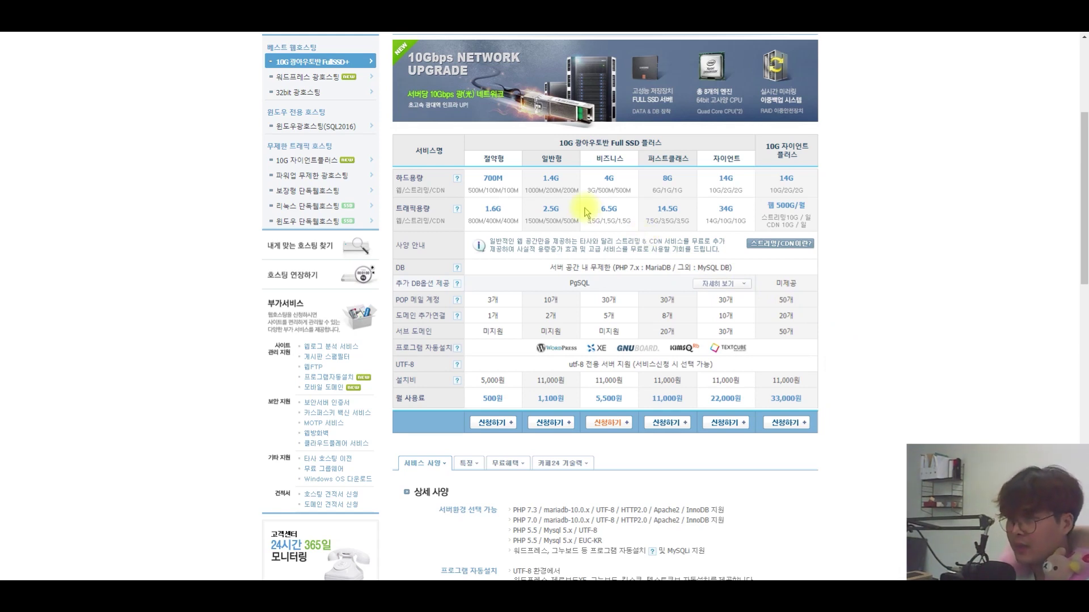
# Highlight the plan comparison, the 일반형 plan name and its 1,100원 monthly fee
pyautogui.moveTo(488, 165); pyautogui.dragTo(489, 335)
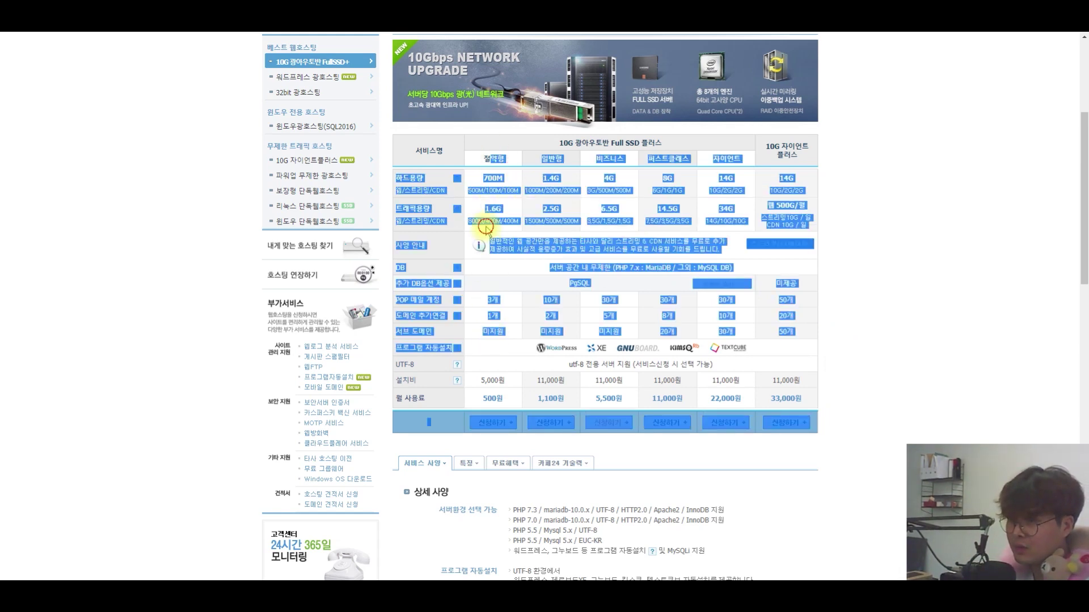
pyautogui.click(500, 170)
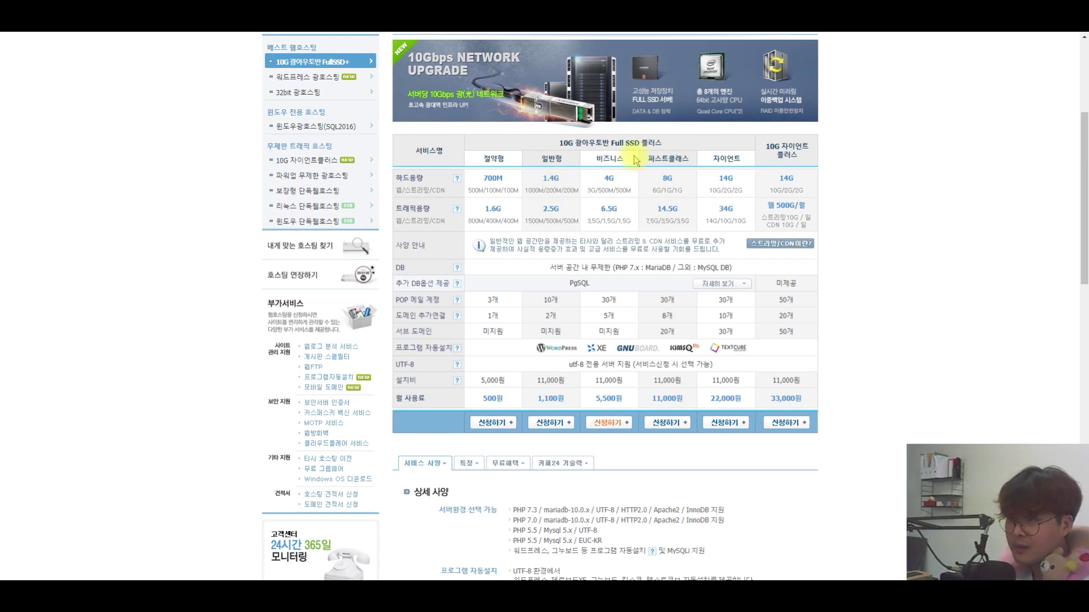
pyautogui.doubleClick(544, 161)
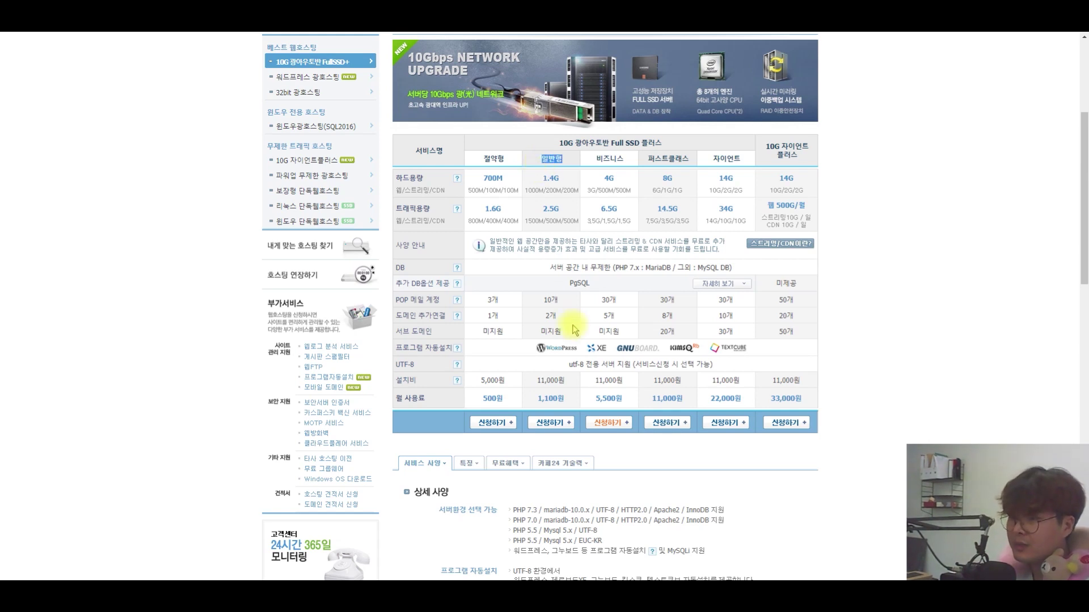
pyautogui.moveTo(555, 398); pyautogui.dragTo(542, 398)
pyautogui.click(543, 398)
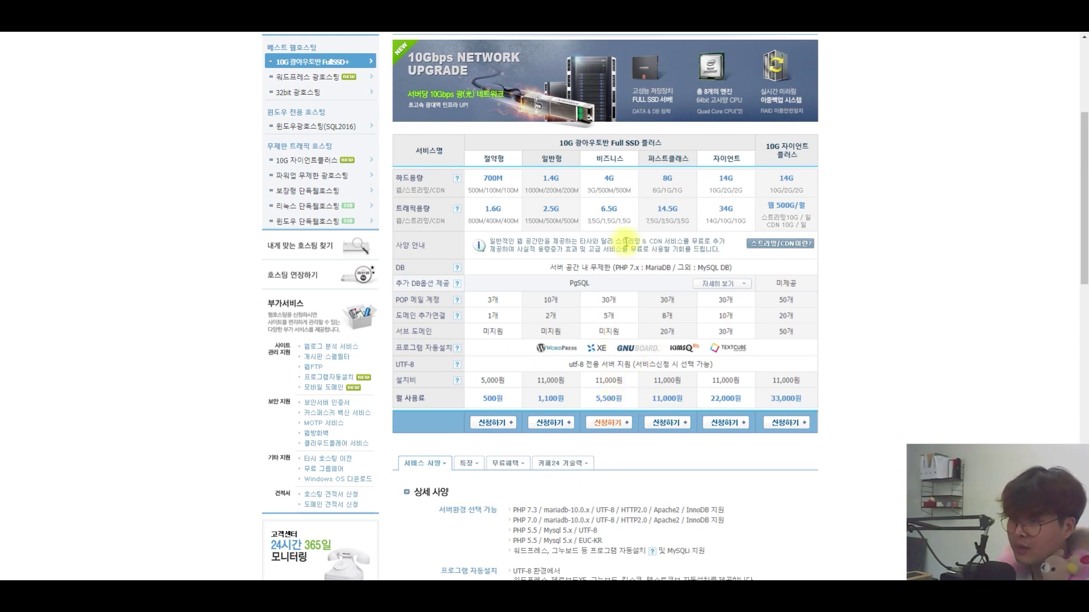
# Start the 절약형 plan application and check the list of unused hosting IDs
pyautogui.click(491, 425)
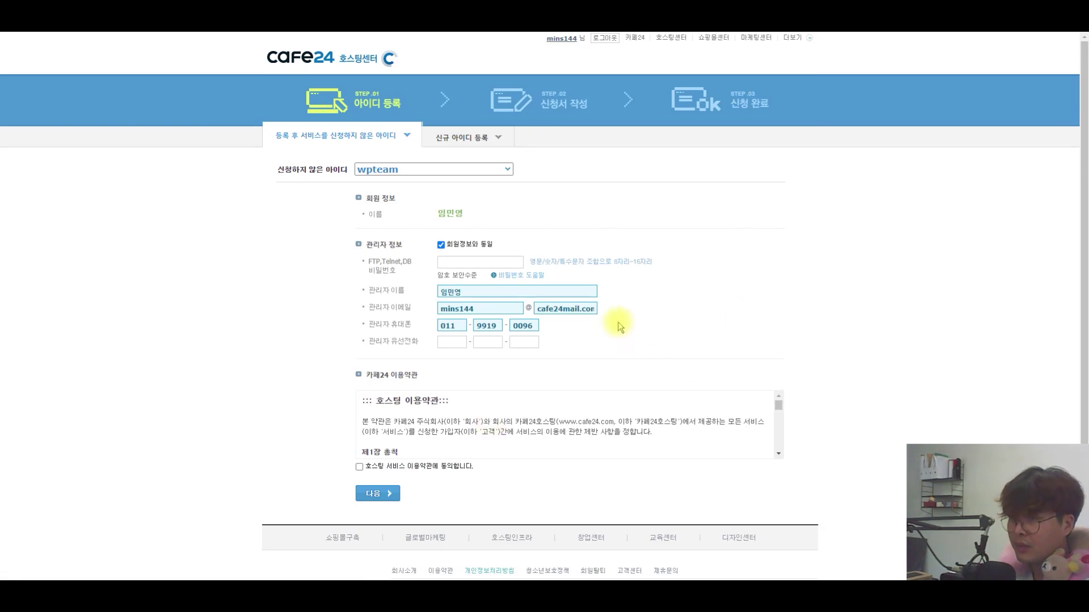
pyautogui.click(461, 170)
pyautogui.click(460, 182)
pyautogui.scroll(-2, 533, 190)
pyautogui.scroll(2, 499, 190)
# Switch to the 신규 아이디 등록 tab and highlight the pre-filled member info fields
pyautogui.click(453, 141)
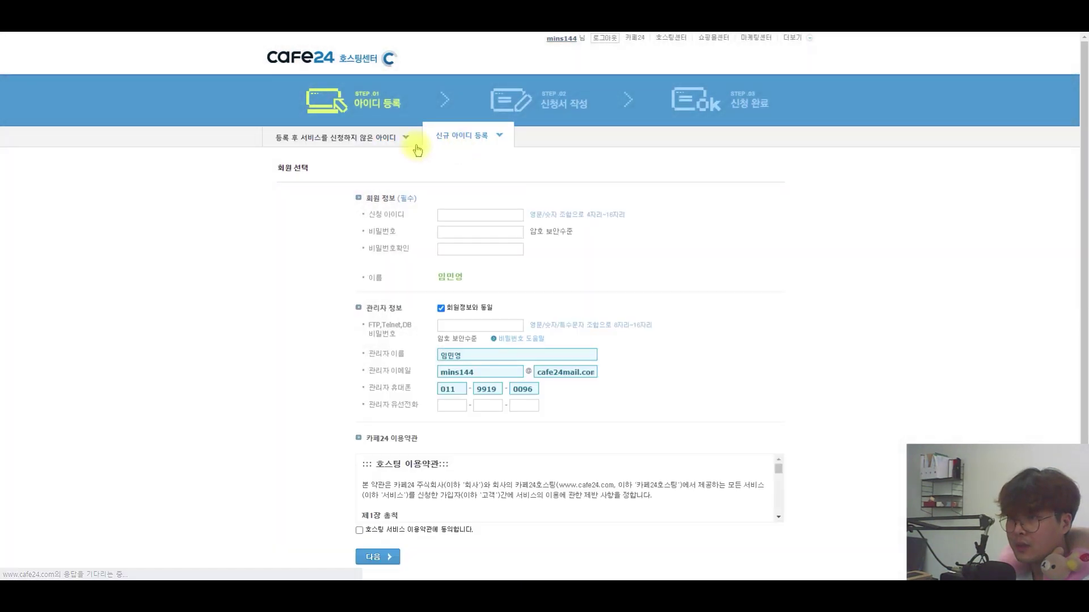
pyautogui.click(373, 141)
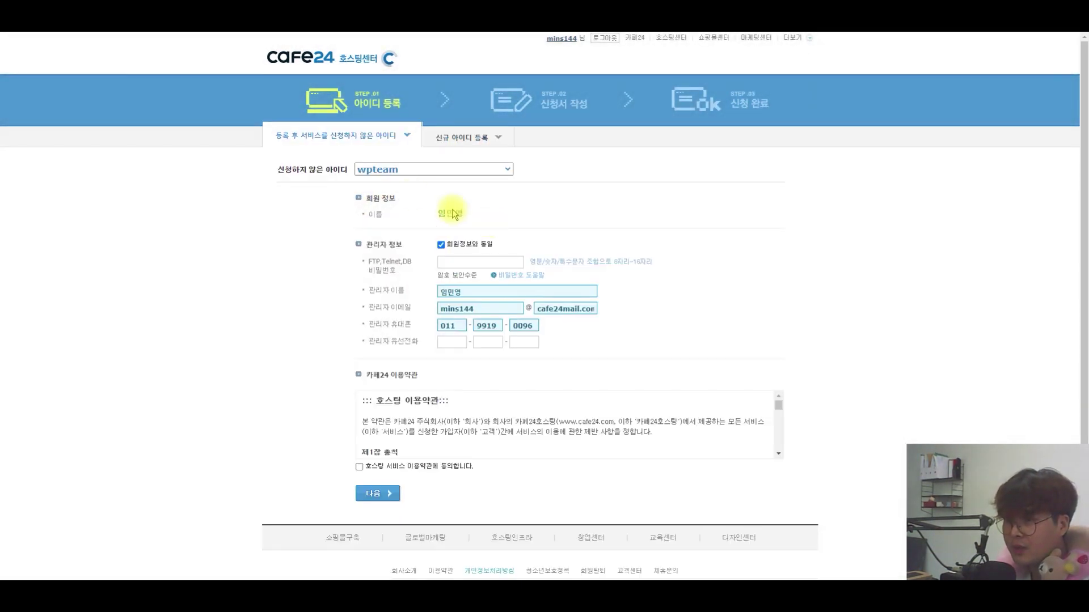
pyautogui.click(485, 139)
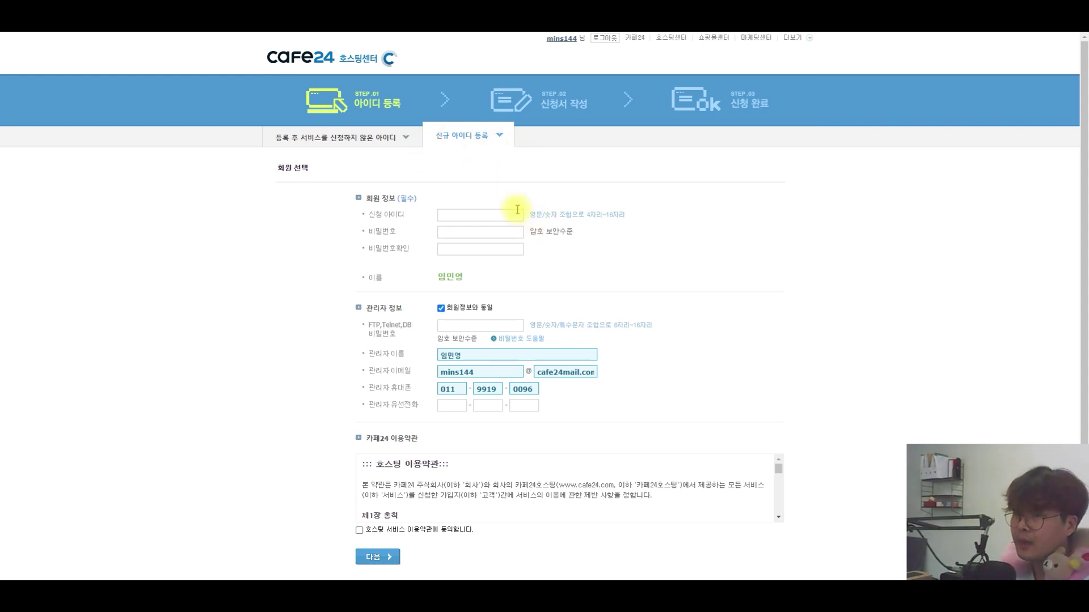
pyautogui.moveTo(340, 192); pyautogui.dragTo(496, 251)
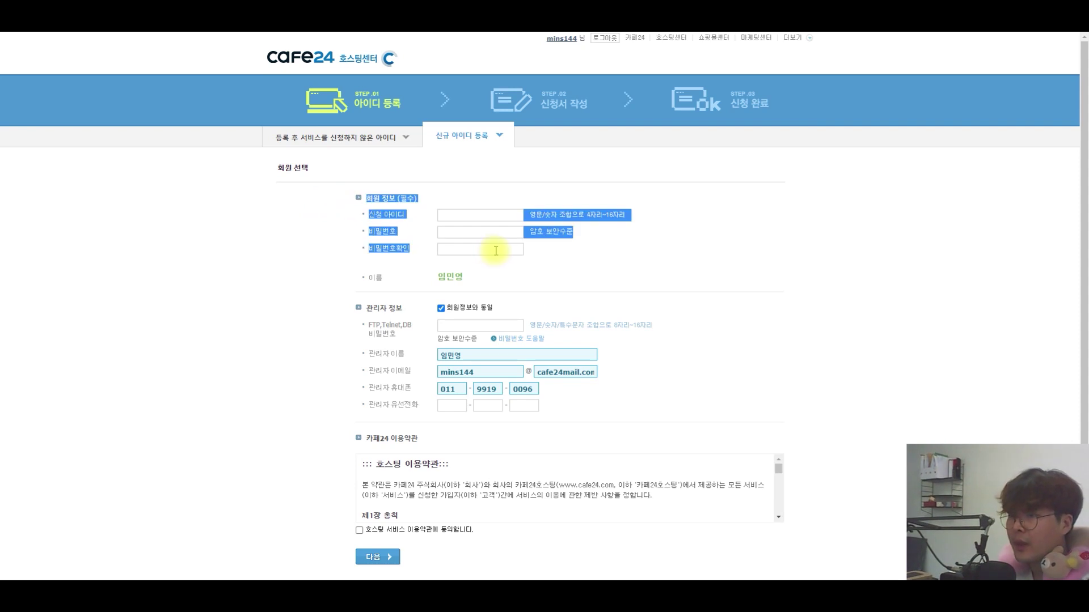
pyautogui.click(408, 204)
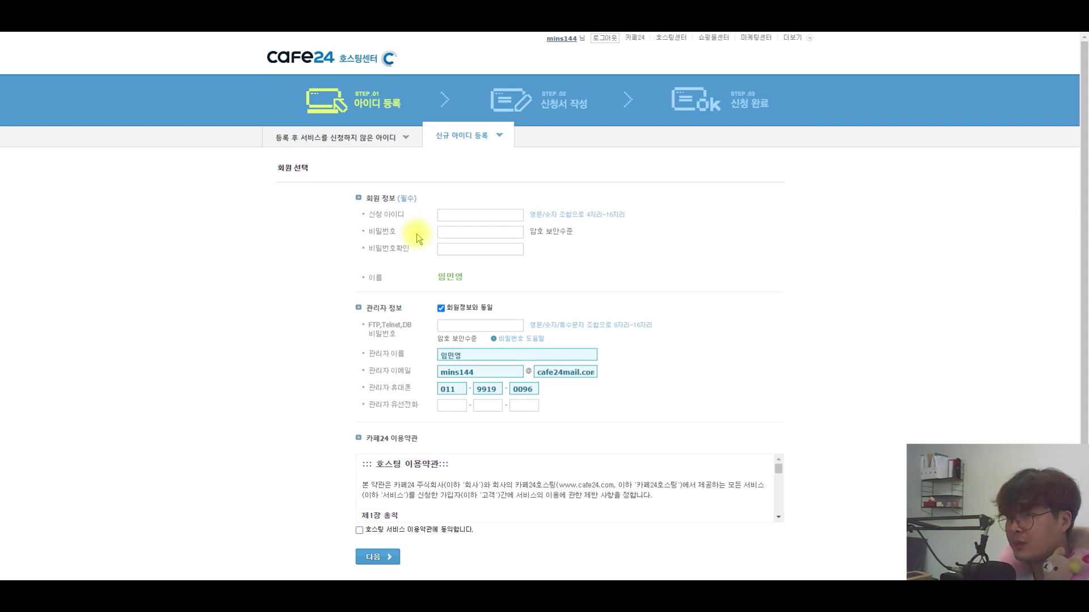
# Point out the 신청 아이디 label and focus the new ID field
pyautogui.moveTo(334, 195); pyautogui.dragTo(622, 269)
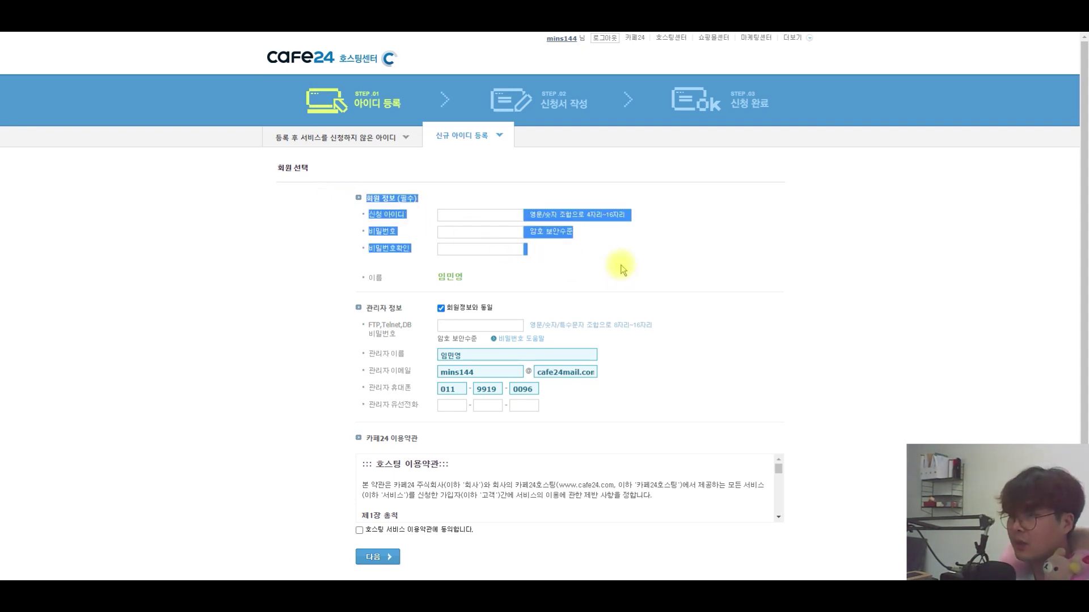
pyautogui.moveTo(426, 223); pyautogui.dragTo(368, 216)
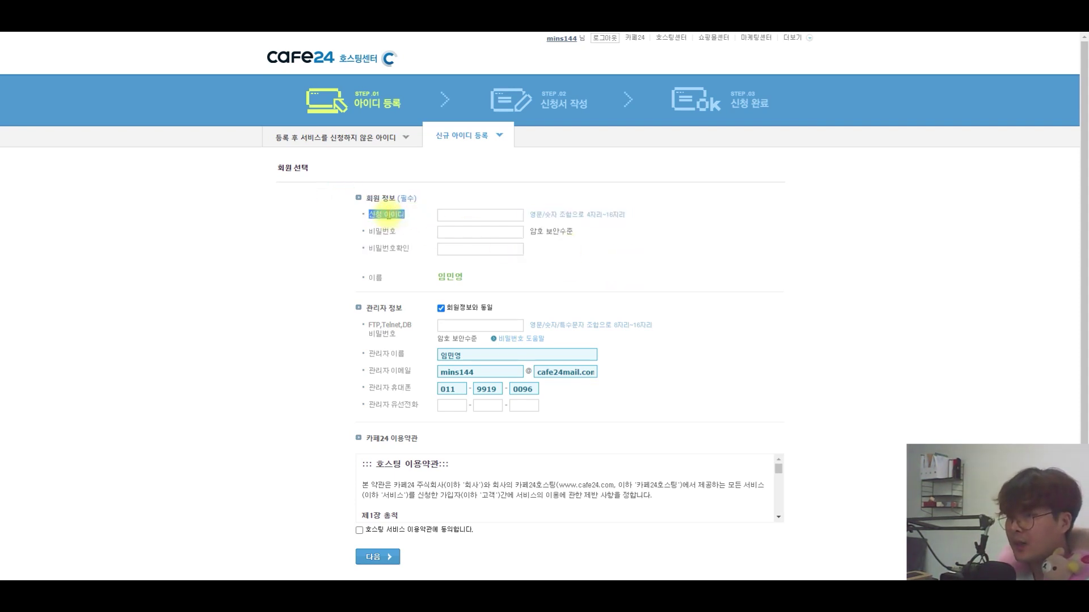
pyautogui.click(747, 270)
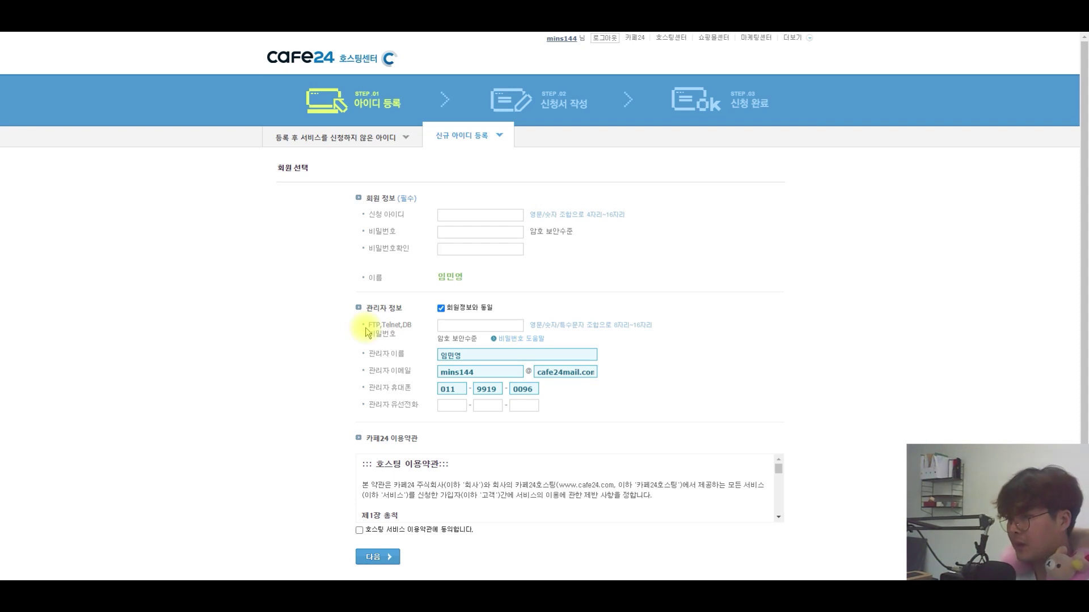
pyautogui.tripleClick(383, 214)
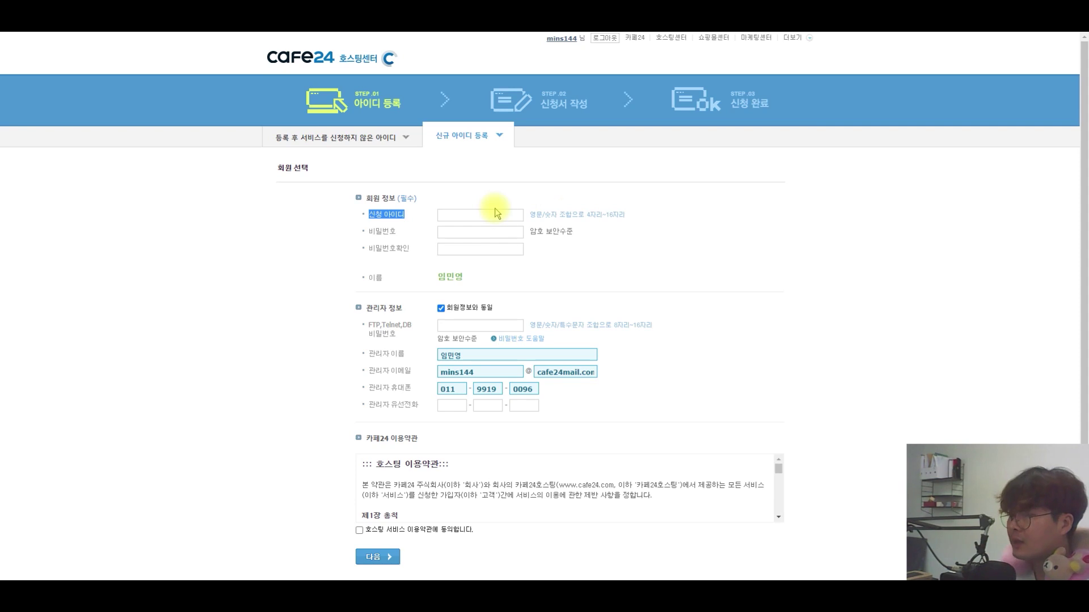
pyautogui.click(445, 214)
pyautogui.click(797, 264)
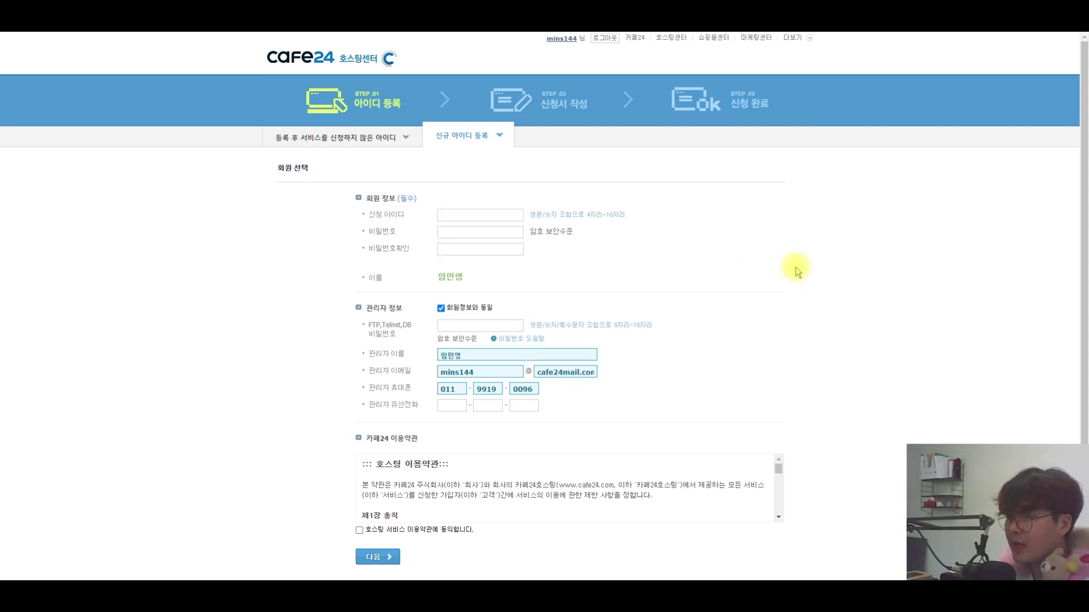
# Highlight the 비밀번호 rows and the FTP,Telnet,DB password label
pyautogui.tripleClick(383, 234)
pyautogui.moveTo(384, 234); pyautogui.dragTo(610, 256)
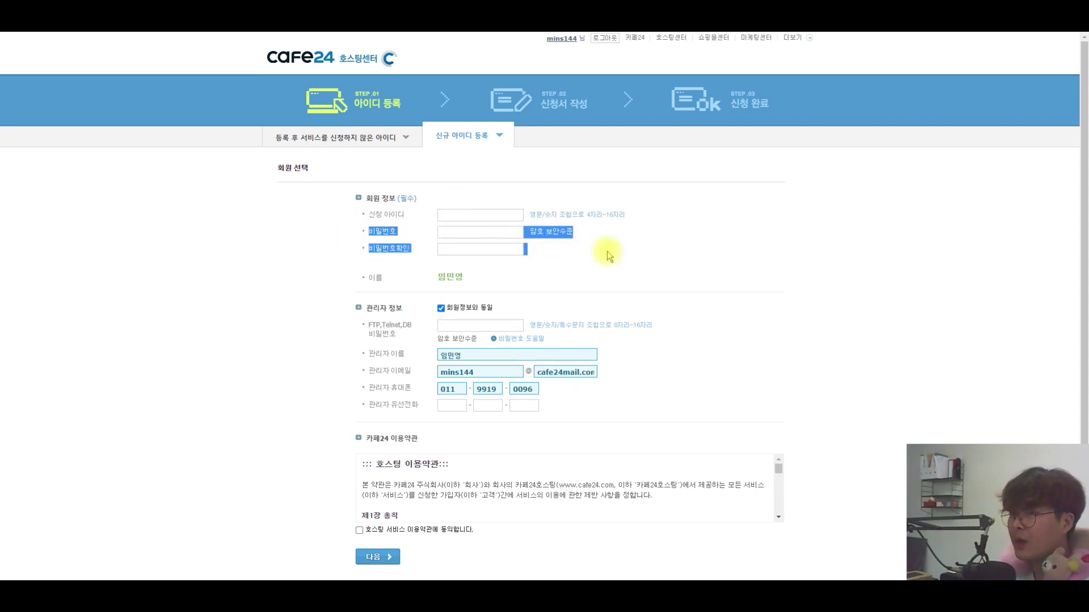
pyautogui.moveTo(352, 231); pyautogui.dragTo(527, 250)
pyautogui.click(368, 236)
pyautogui.click(590, 271)
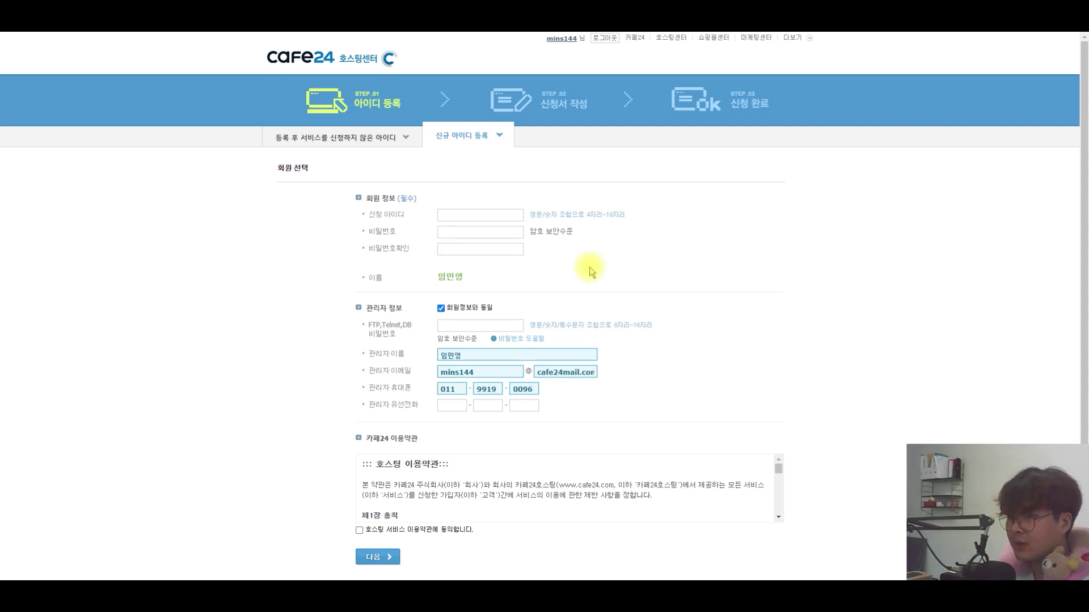
pyautogui.moveTo(347, 316); pyautogui.dragTo(420, 341)
pyautogui.click(328, 335)
pyautogui.doubleClick(390, 324)
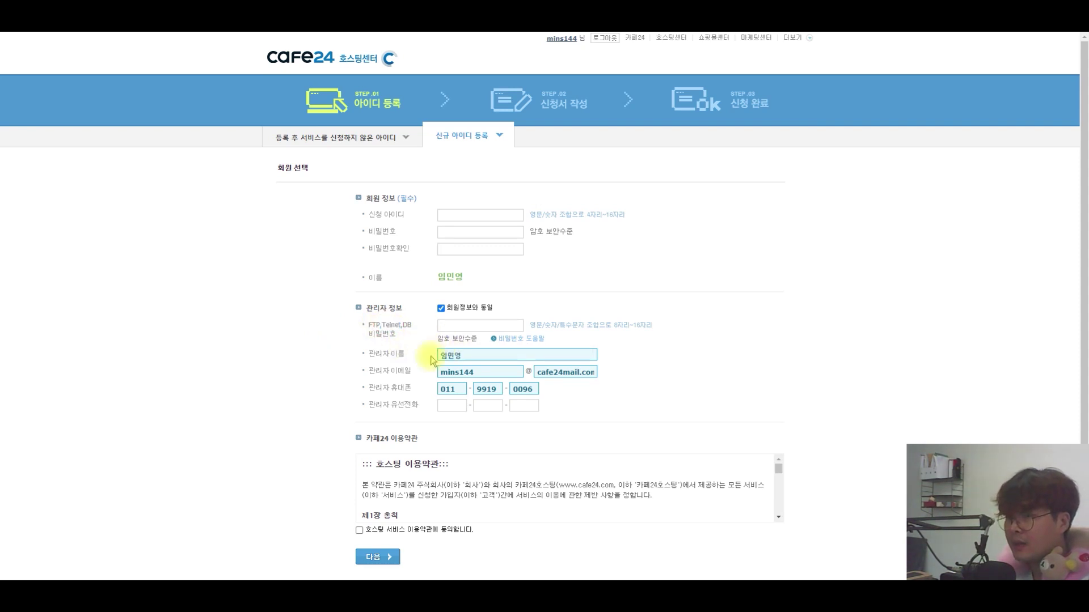
pyautogui.doubleClick(382, 336)
pyautogui.click(407, 338)
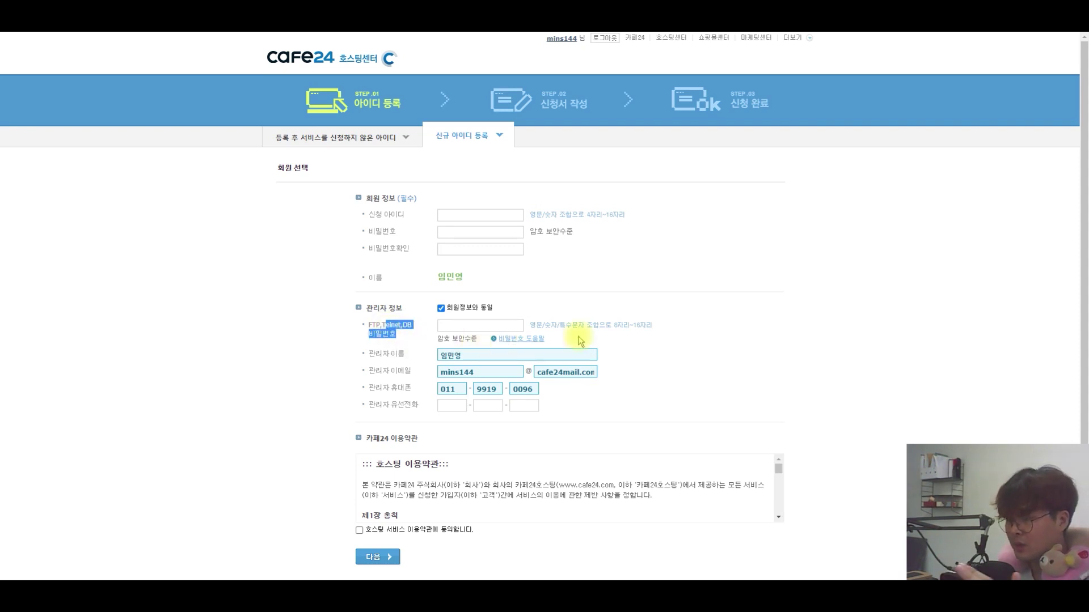
pyautogui.click(702, 342)
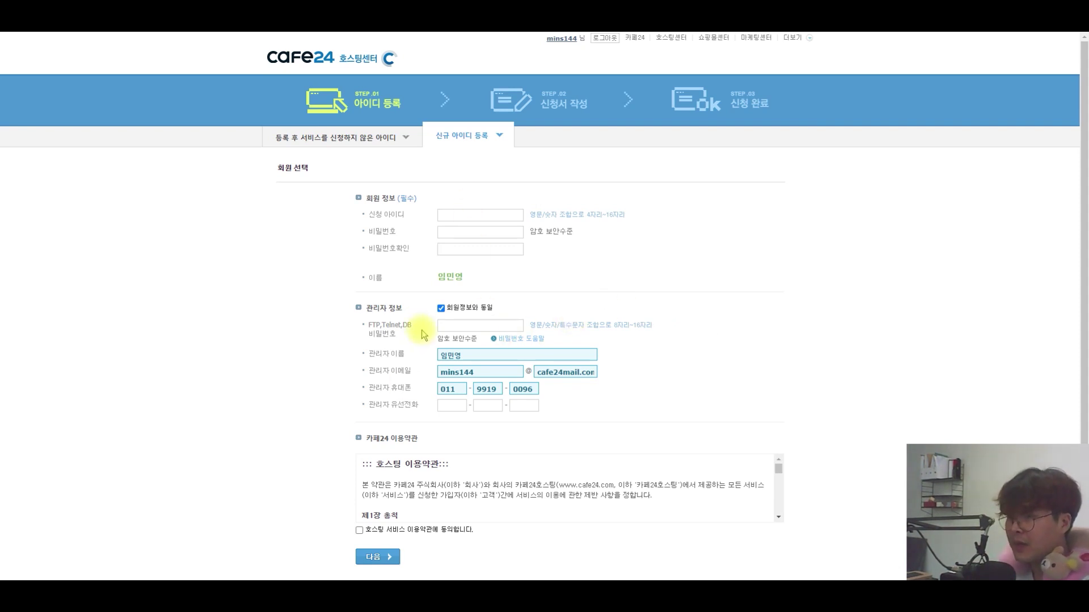
pyautogui.click(464, 230)
pyautogui.click(464, 337)
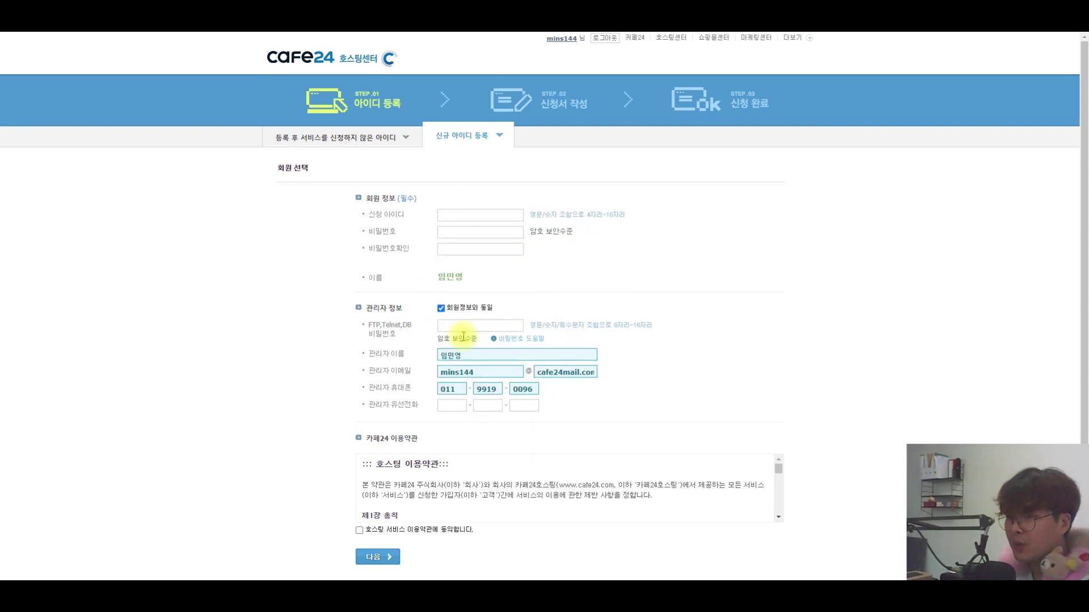
pyautogui.click(737, 261)
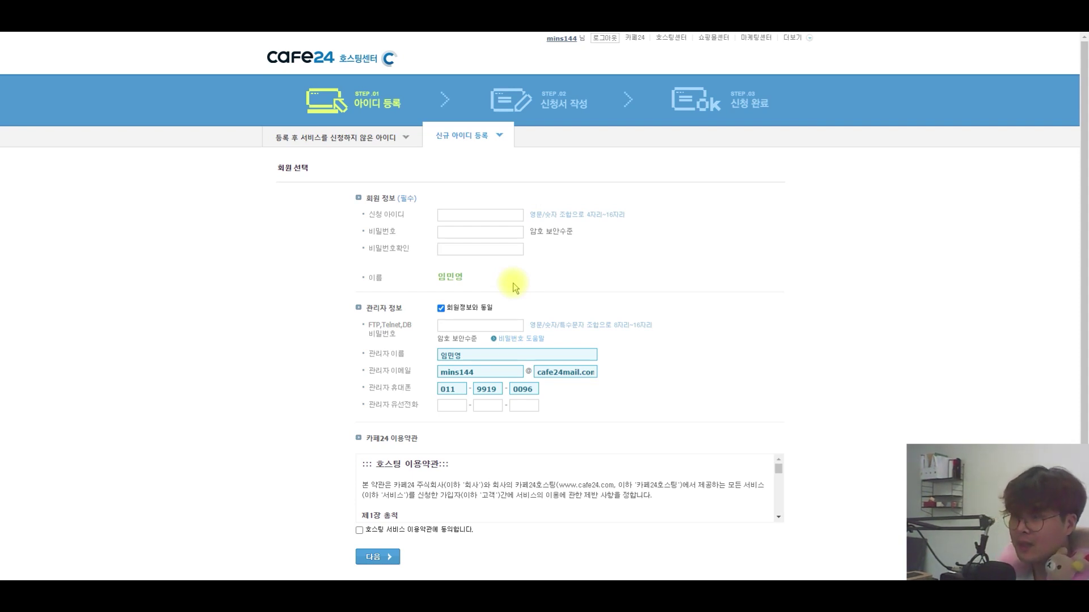
pyautogui.click(480, 351)
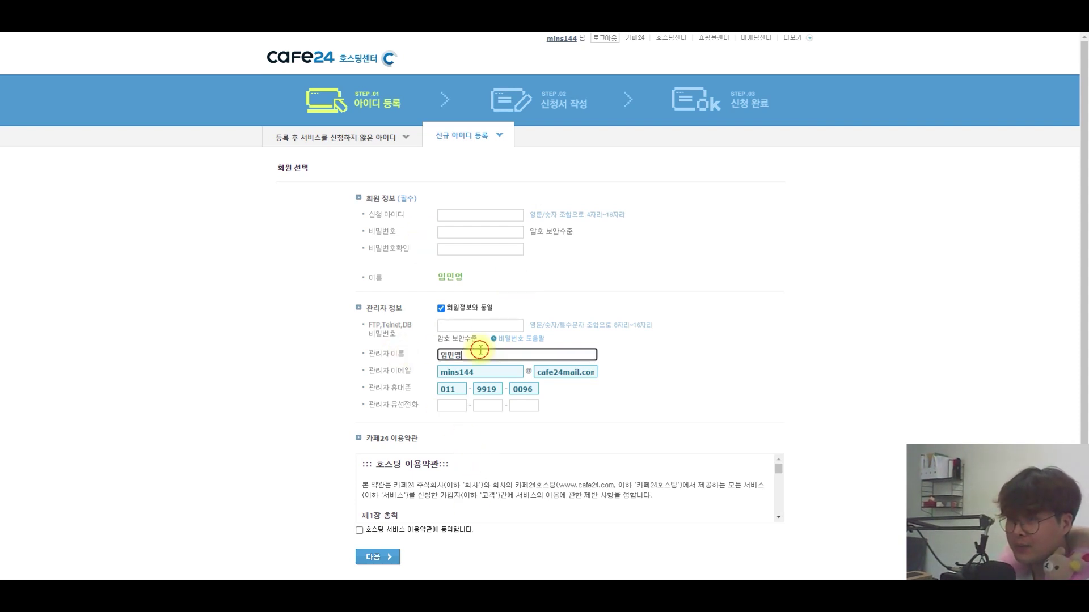
pyautogui.click(760, 323)
pyautogui.click(479, 373)
pyautogui.click(627, 376)
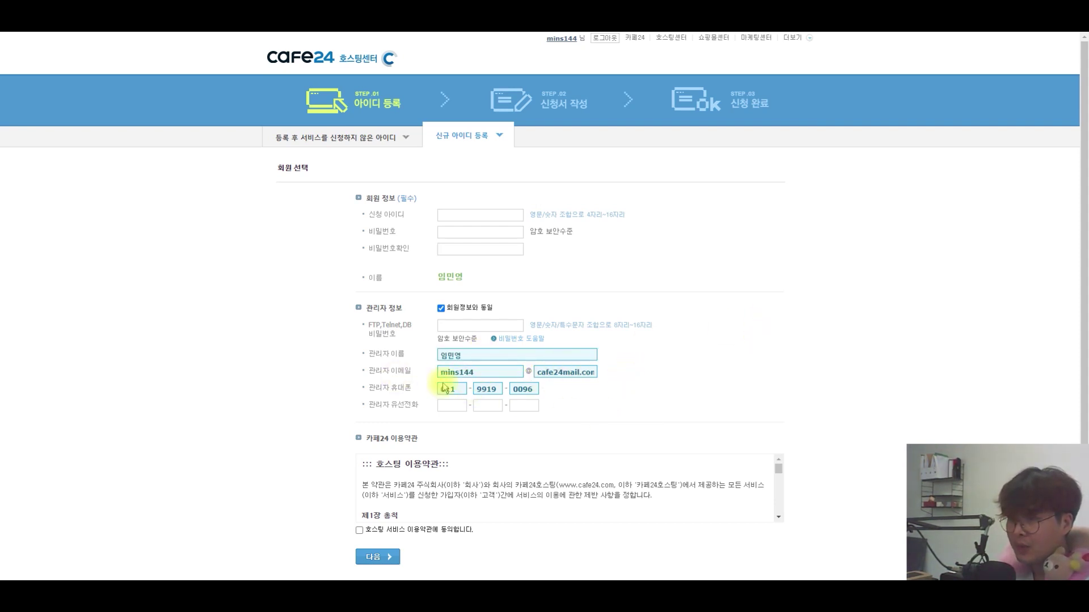
pyautogui.click(448, 406)
pyautogui.click(648, 408)
pyautogui.scroll(-3, 408, 422)
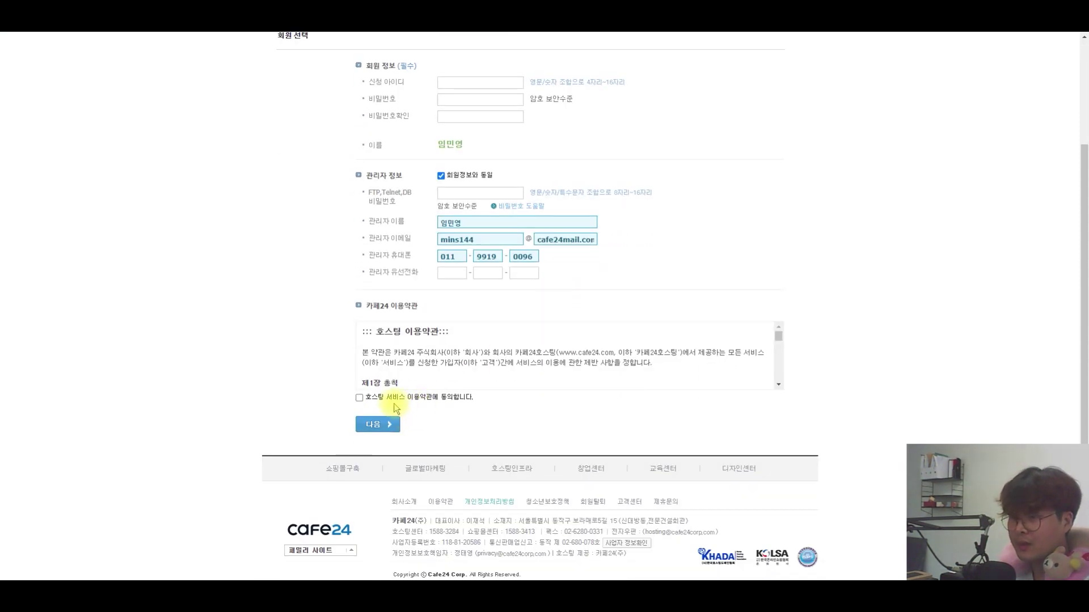
# Agree to the hosting terms and try to proceed, dismissing the password warning alert
pyautogui.click(360, 398)
pyautogui.click(390, 421)
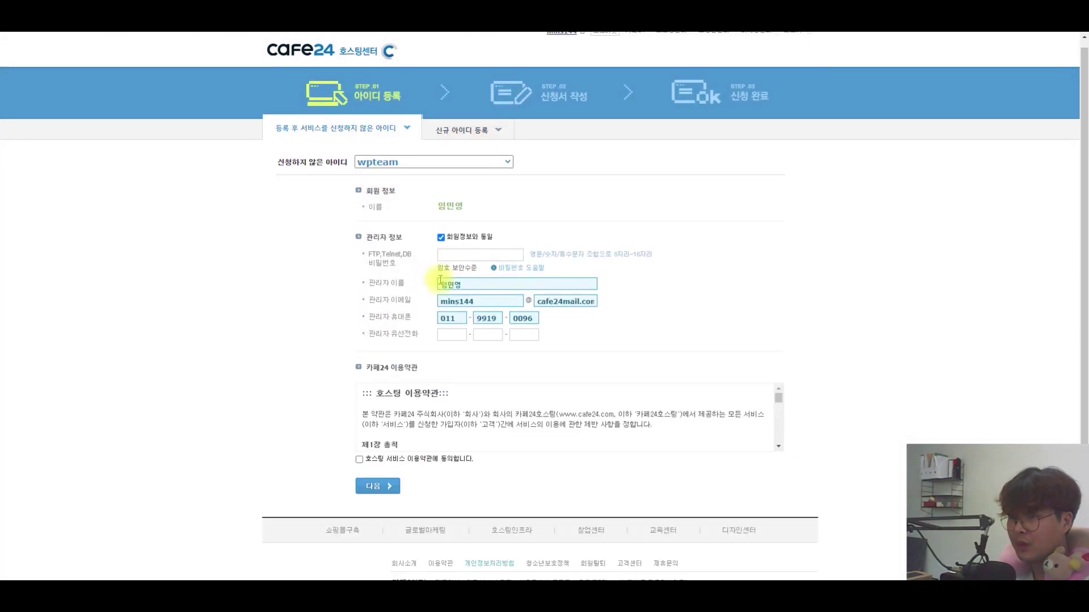
pyautogui.scroll(-3, 433, 287)
pyautogui.click(379, 399)
pyautogui.click(376, 423)
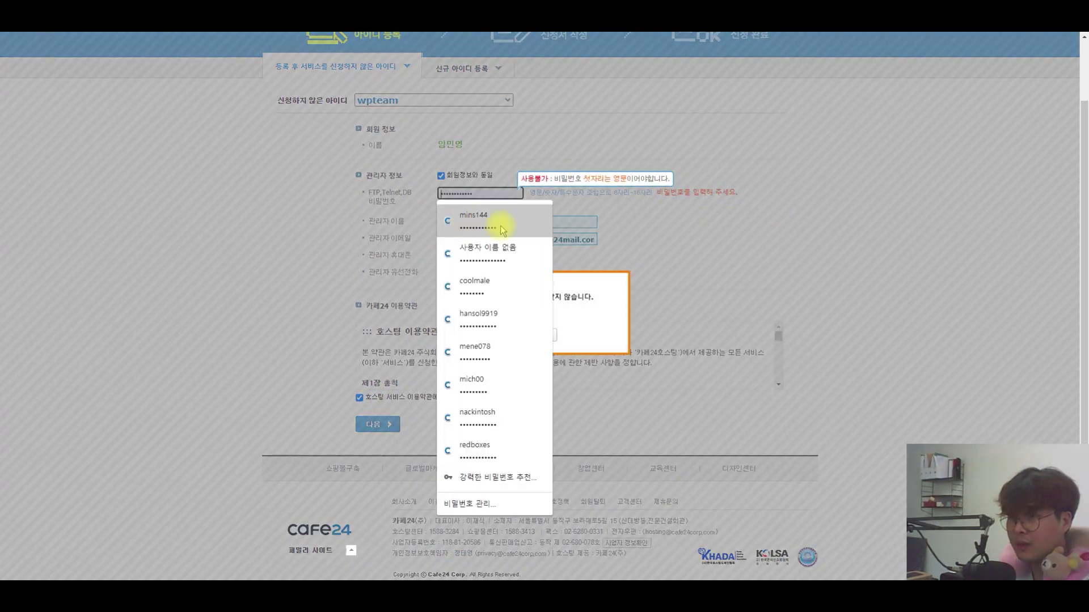
pyautogui.click(557, 330)
# Enter a new FTP/Telnet/DB password and continue to the step 2 application form
pyautogui.click(487, 193)
pyautogui.write('•••••••••••••')
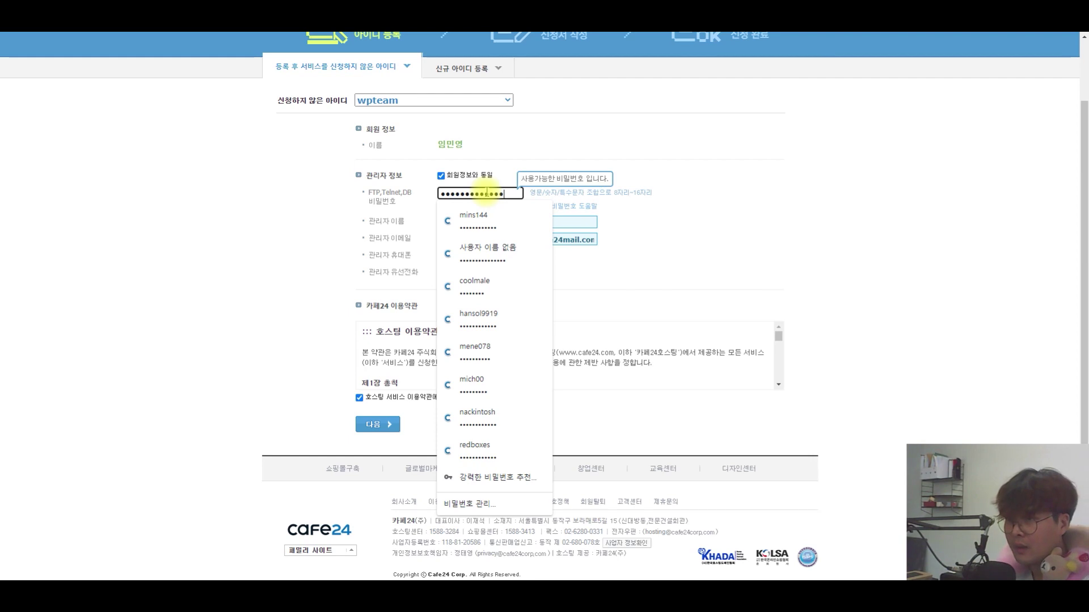
pyautogui.click(802, 267)
pyautogui.click(374, 425)
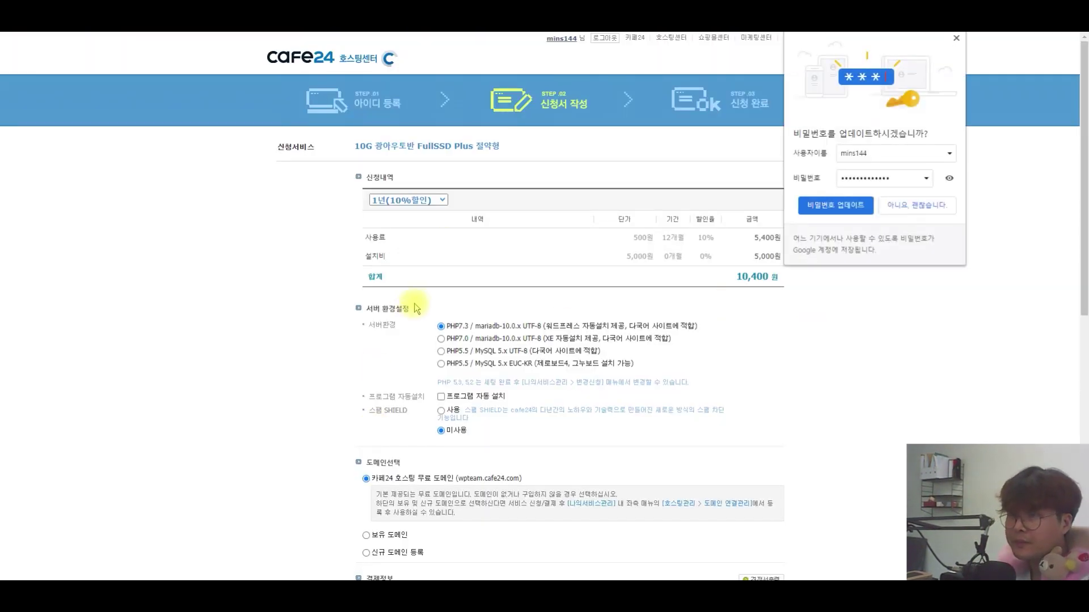
# Dismiss Chrome's password prompt and enable automatic 워드프레스 installation into the www path
pyautogui.click(956, 39)
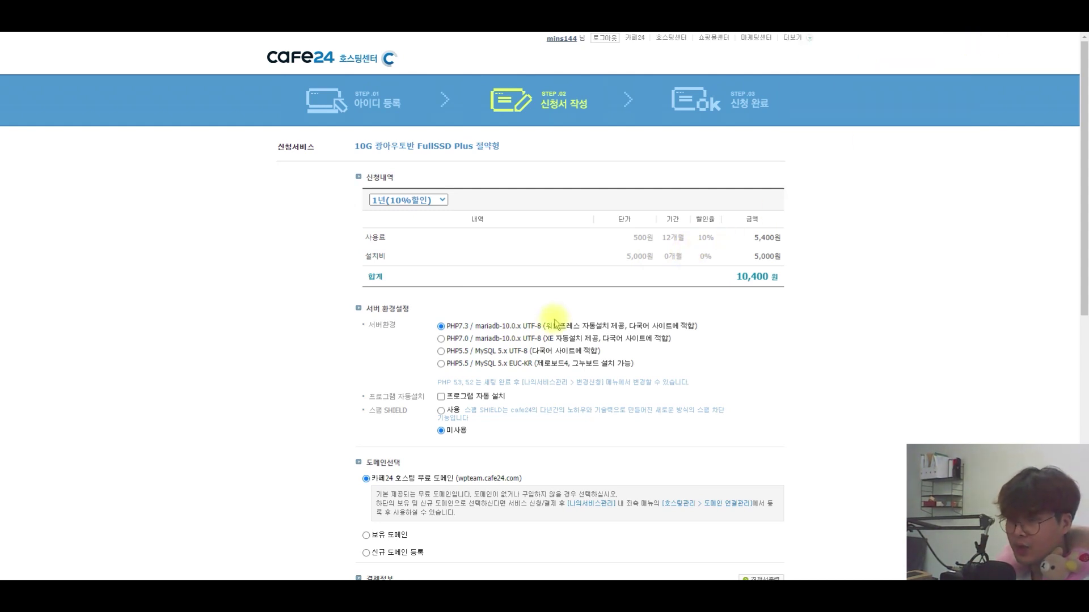
pyautogui.scroll(-1, 188, 341)
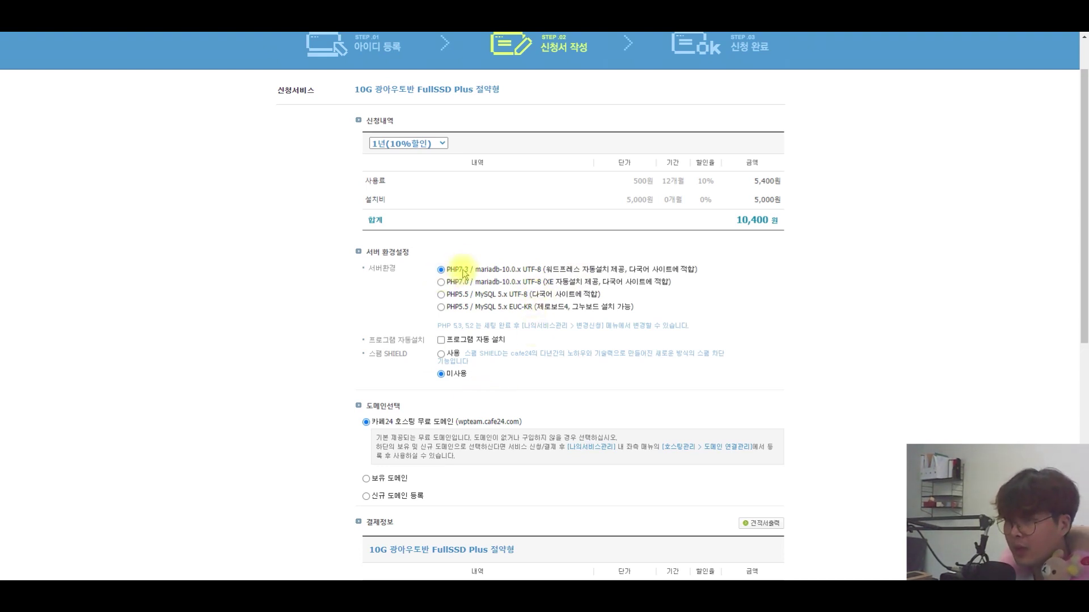
pyautogui.moveTo(367, 340); pyautogui.dragTo(420, 340)
pyautogui.click(536, 340)
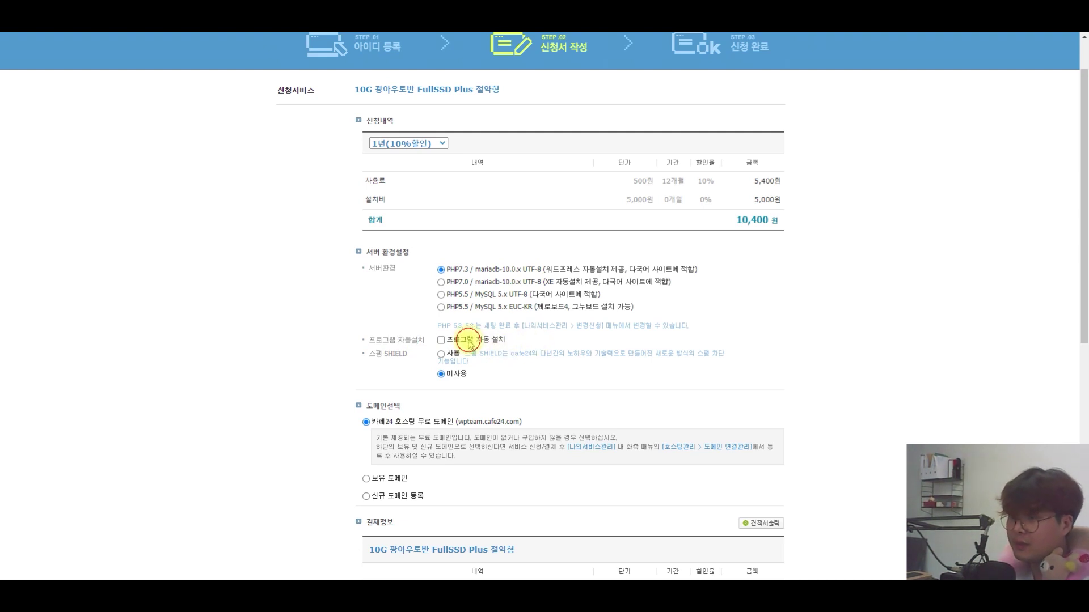
pyautogui.click(442, 340)
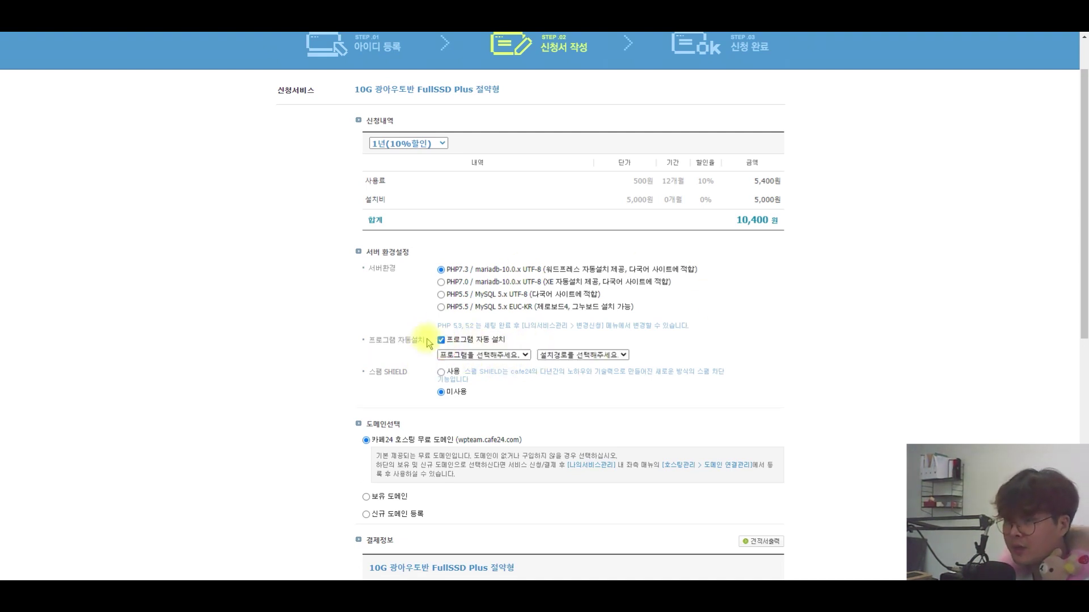
pyautogui.click(490, 355)
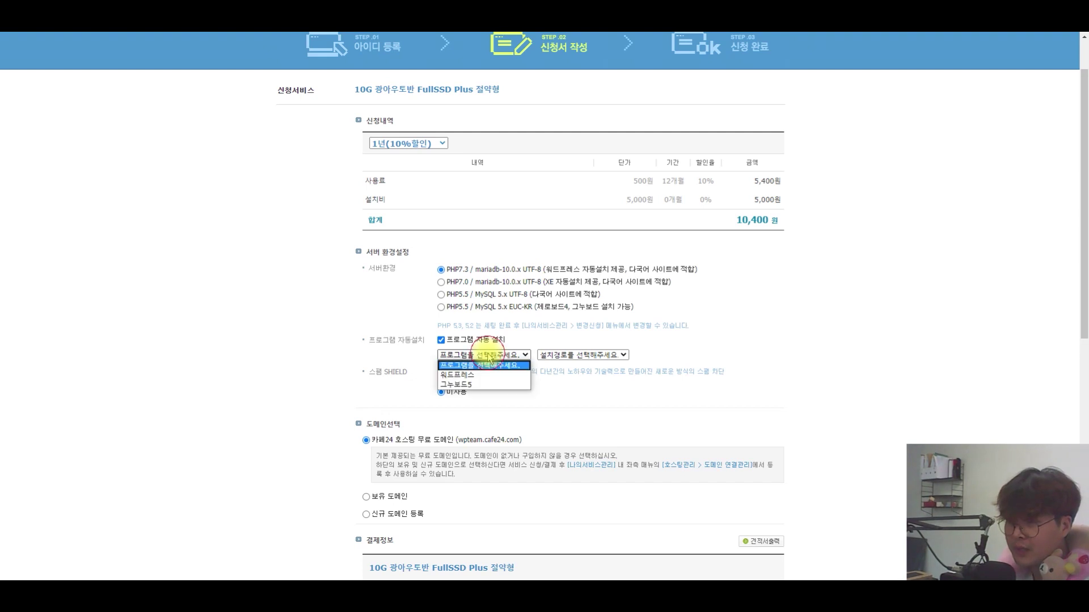
pyautogui.click(460, 375)
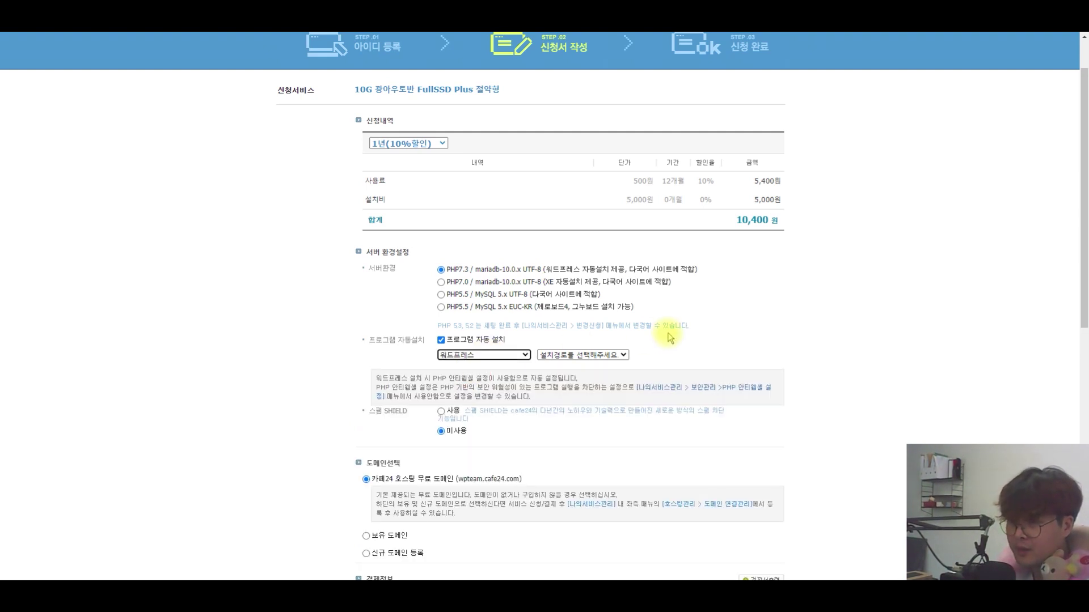
pyautogui.click(618, 355)
pyautogui.click(600, 377)
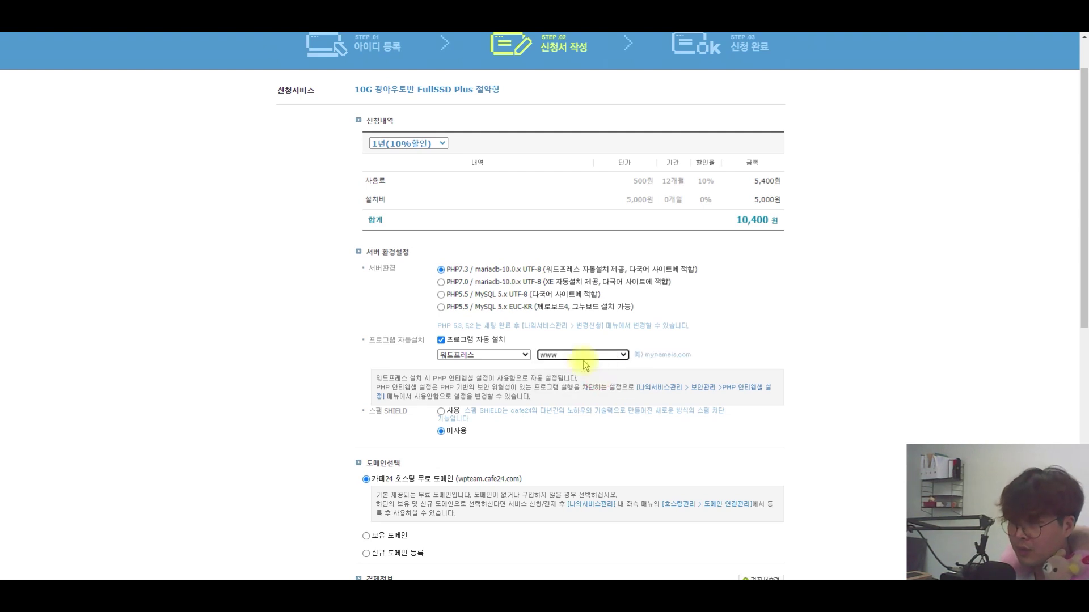
pyautogui.click(733, 331)
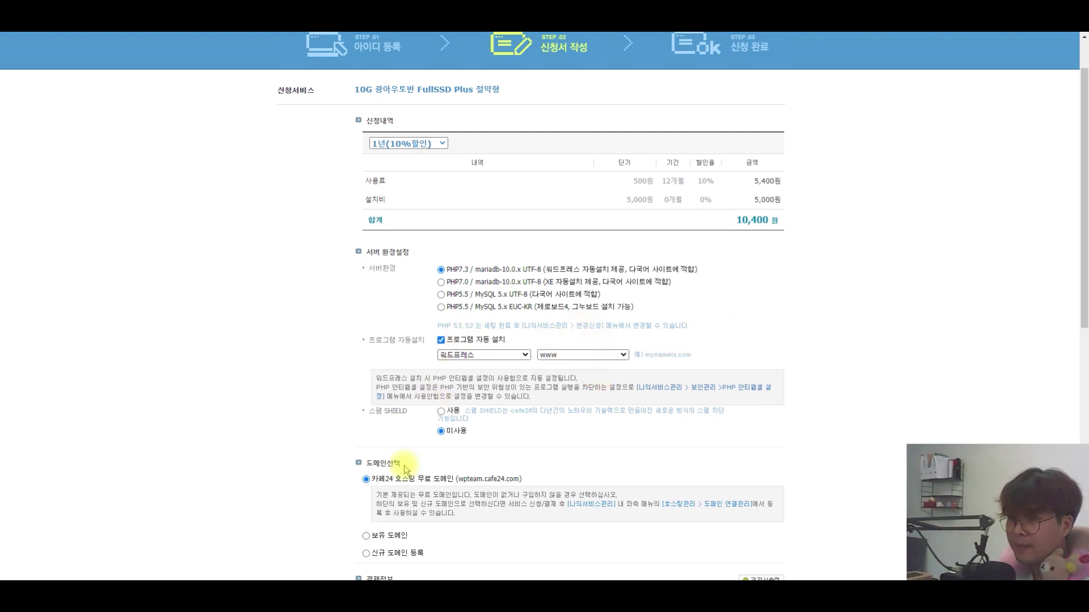
# Point out the free wpteam.cafe24.com domain, then open the 신규도메인 신청 dialog
pyautogui.scroll(-1, 359, 425)
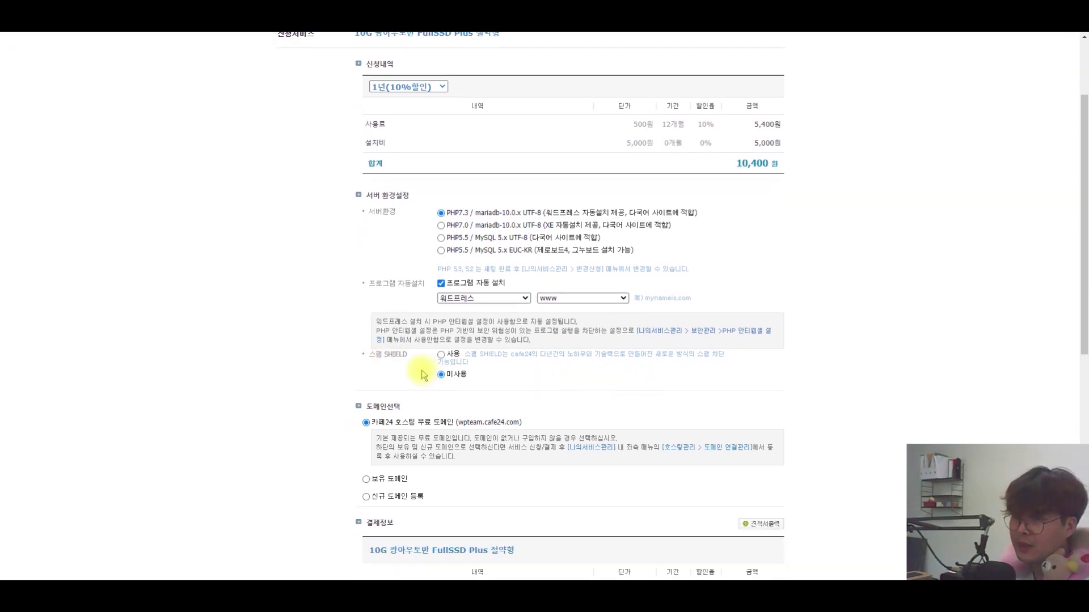
pyautogui.scroll(-3, 416, 431)
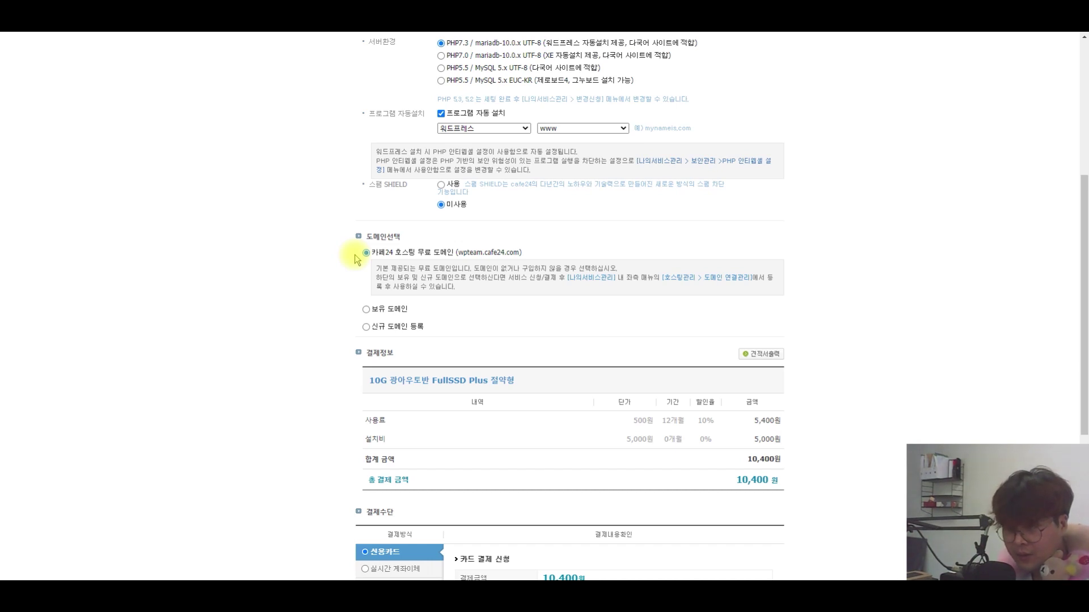
pyautogui.moveTo(467, 254); pyautogui.dragTo(612, 249)
pyautogui.click(613, 254)
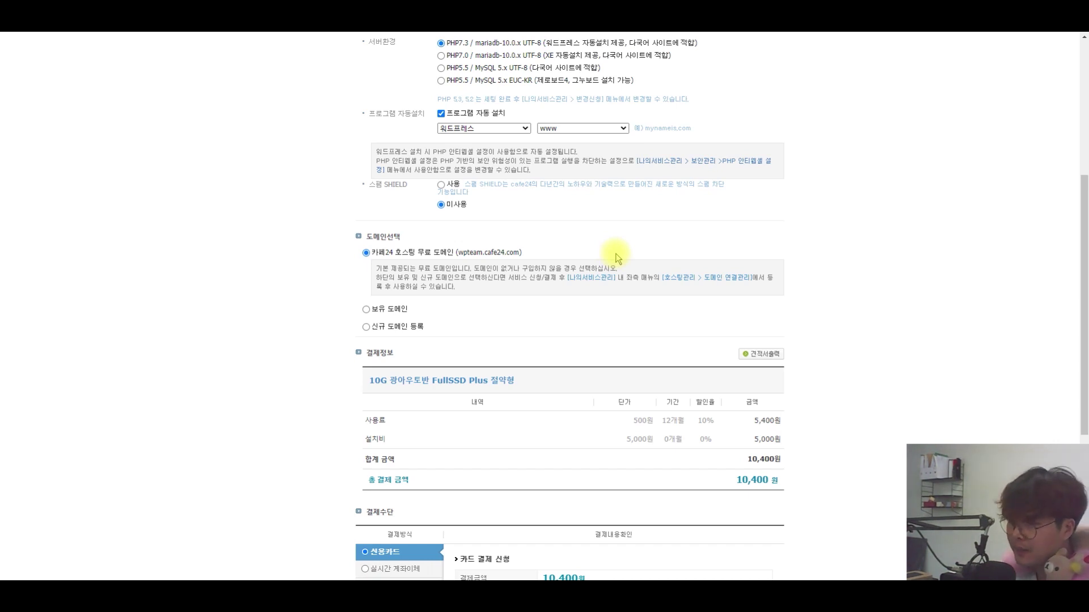
pyautogui.click(367, 327)
# Search available 'wpteam' domains in the new domain dialog, then close it without ordering
pyautogui.click(549, 165)
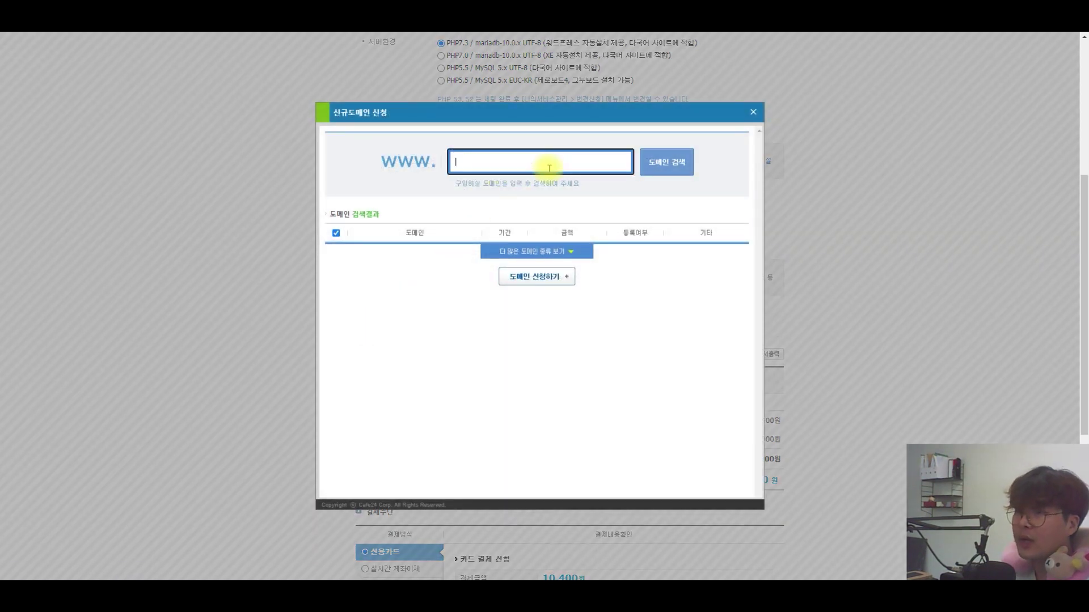
pyautogui.write('wpteam')
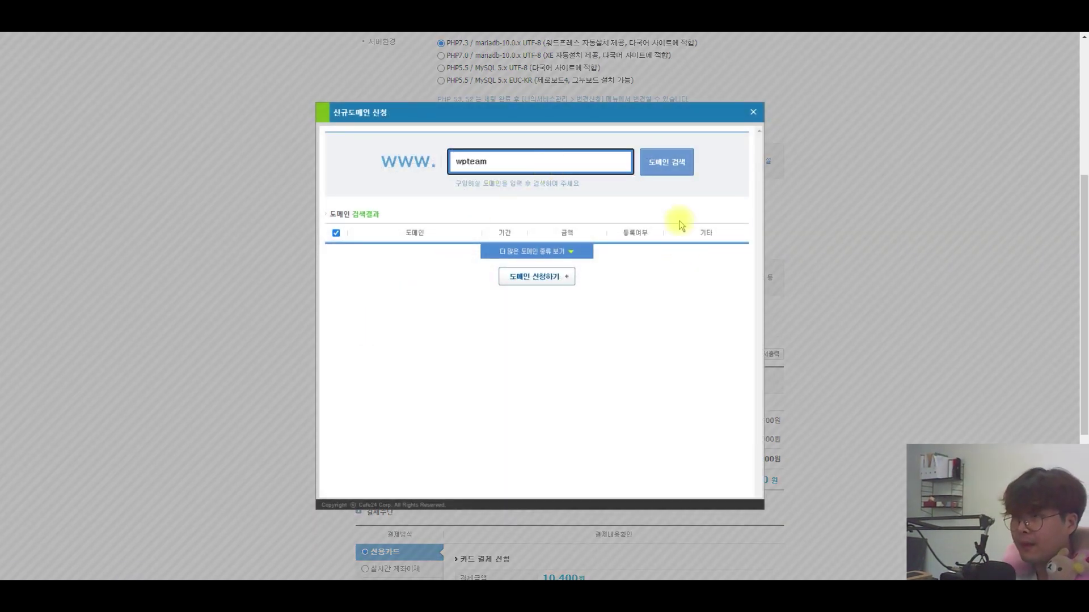
pyautogui.click(657, 164)
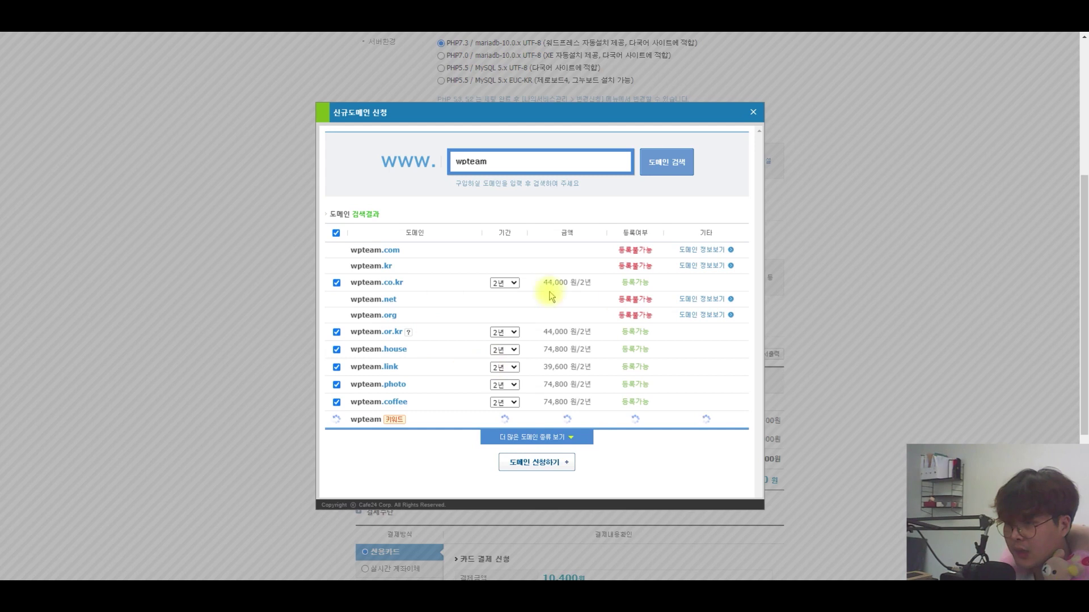
pyautogui.click(753, 112)
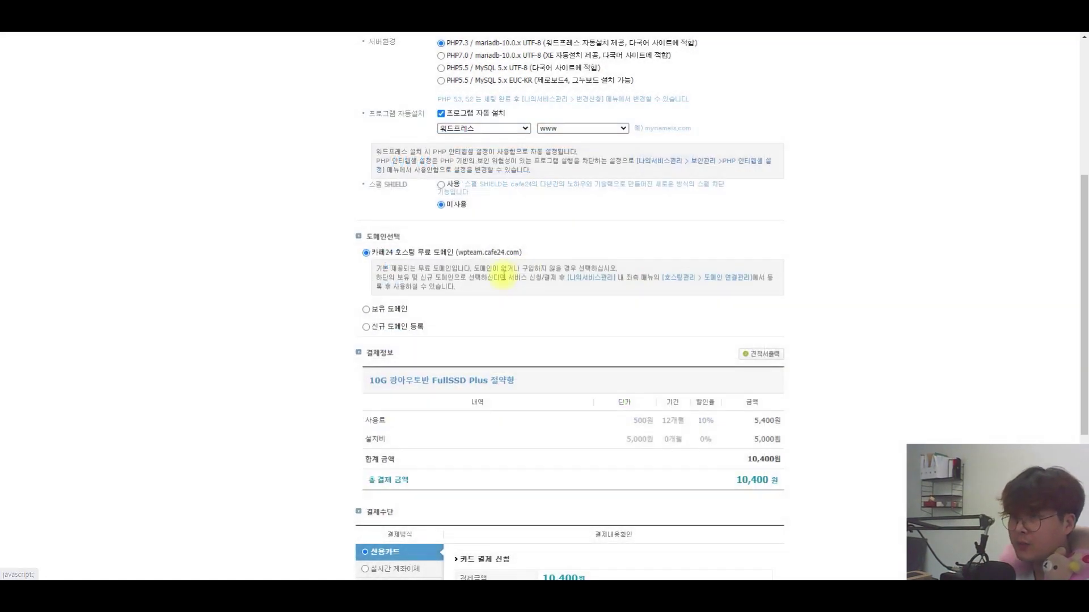
# Select 보유 도메인 and show the 카페24 네임서버 주소 list
pyautogui.click(365, 311)
pyautogui.click(468, 302)
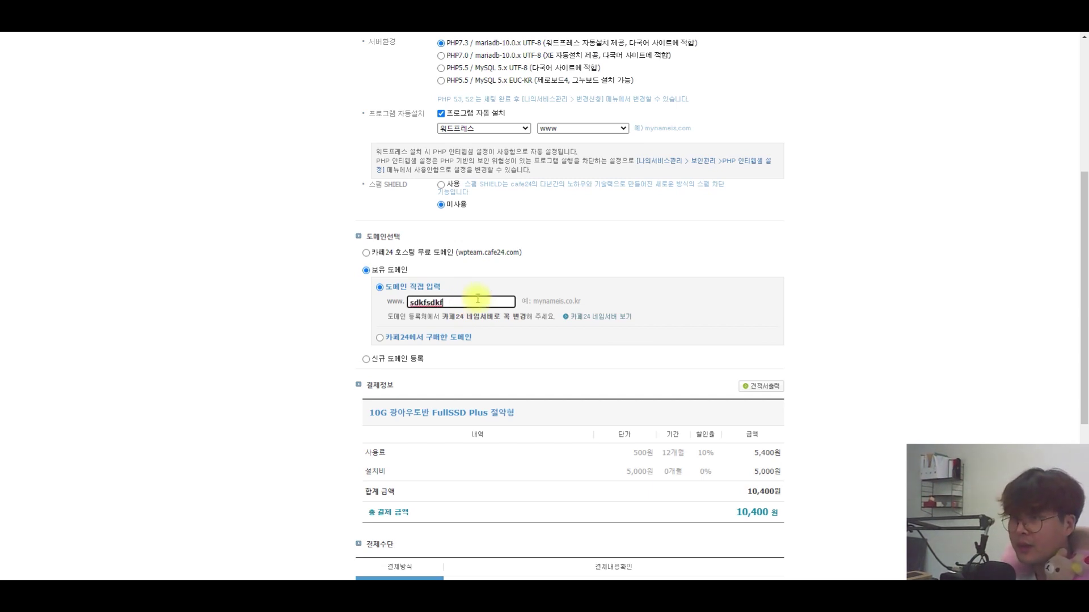
pyautogui.moveTo(450, 316); pyautogui.dragTo(526, 315)
pyautogui.click(672, 226)
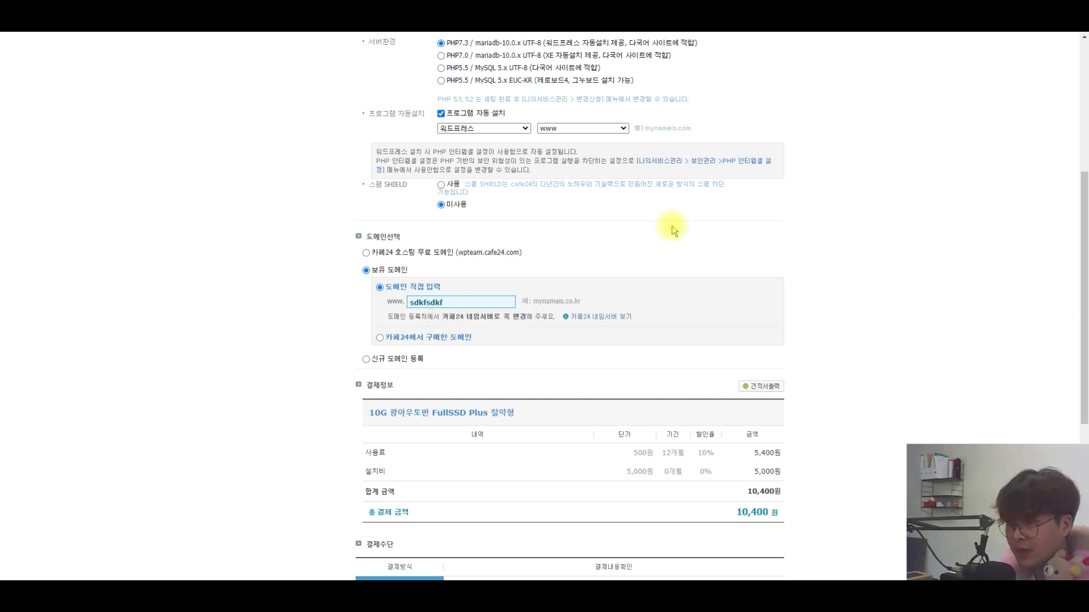
pyautogui.click(606, 324)
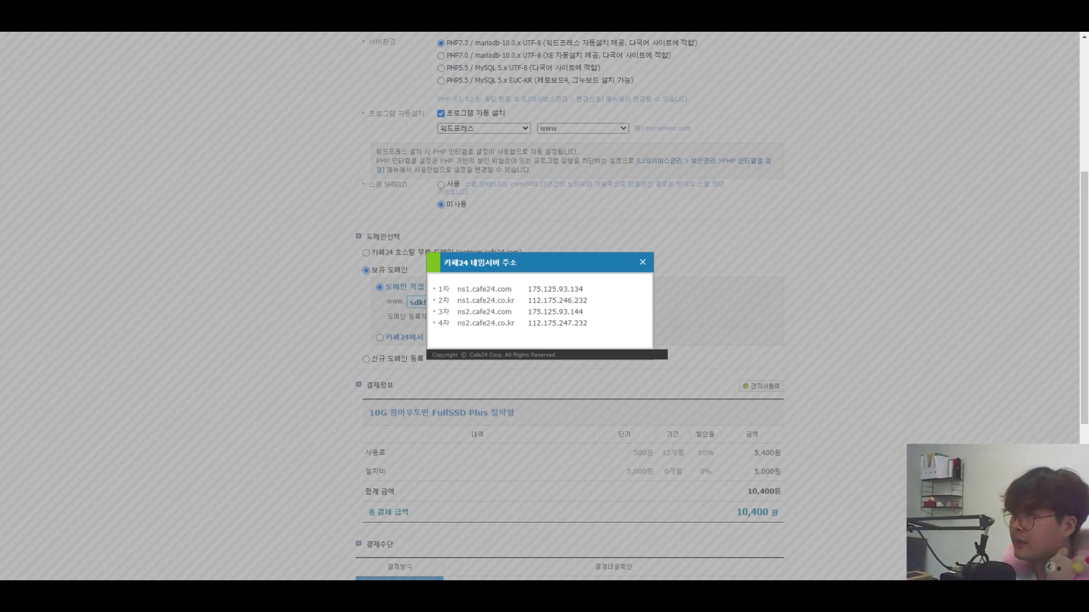
# Switch to Namecheap and open management of the wpteam.dev domain
pyautogui.hotkey('alt', 'Tab')
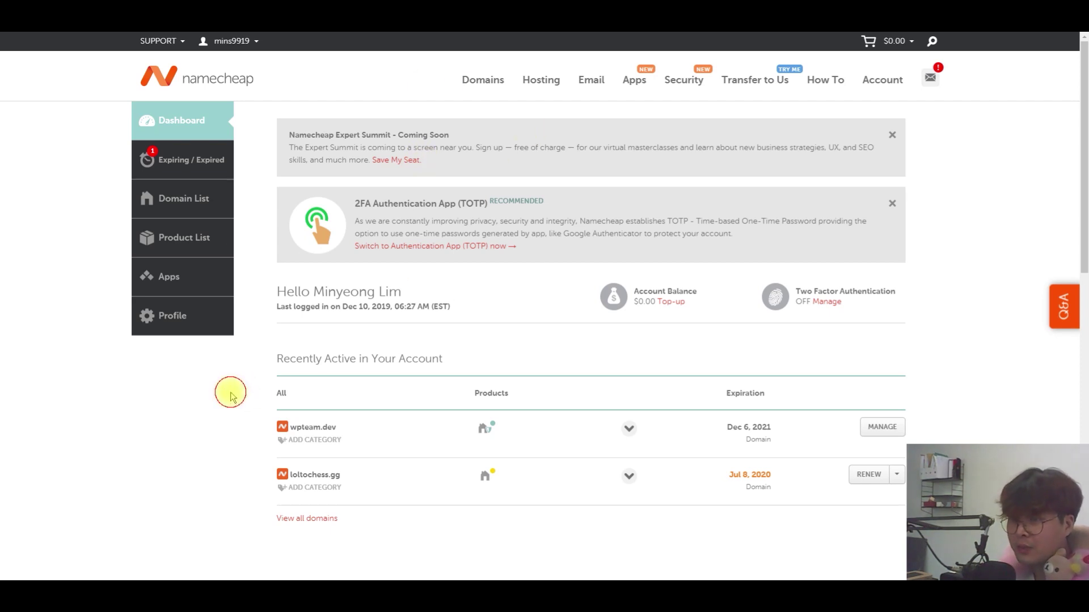
pyautogui.scroll(-3, 282, 389)
pyautogui.scroll(2, 309, 357)
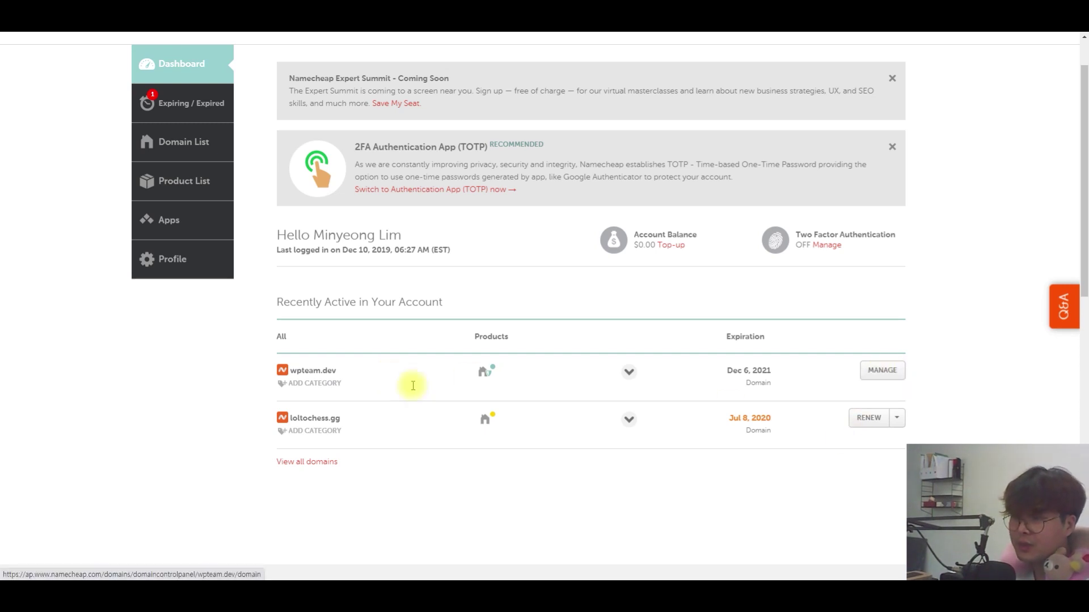
pyautogui.moveTo(284, 372); pyautogui.dragTo(393, 375)
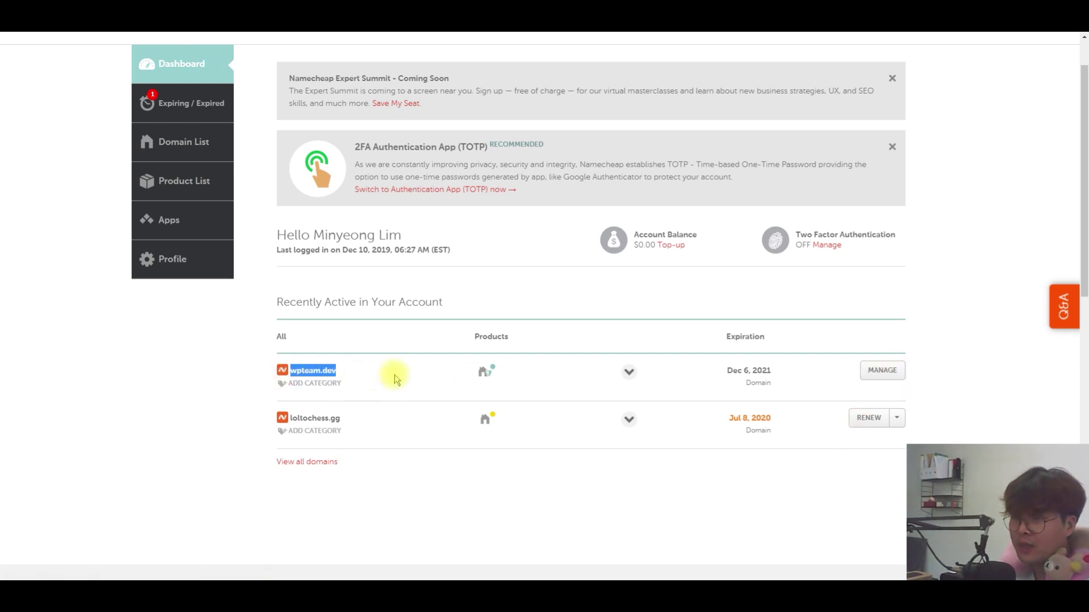
pyautogui.click(882, 371)
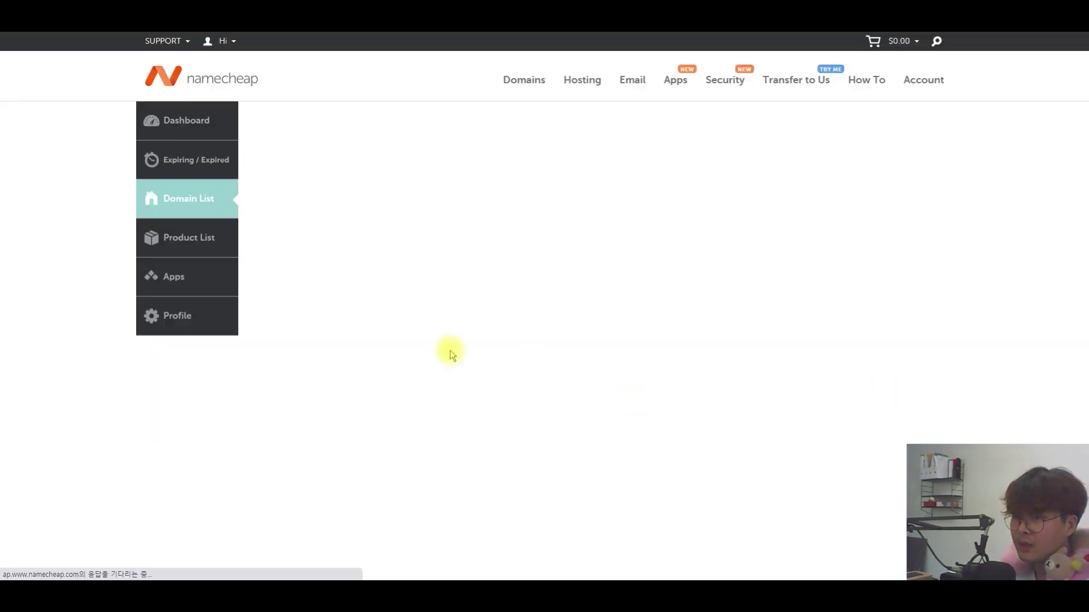
pyautogui.scroll(-2, 449, 342)
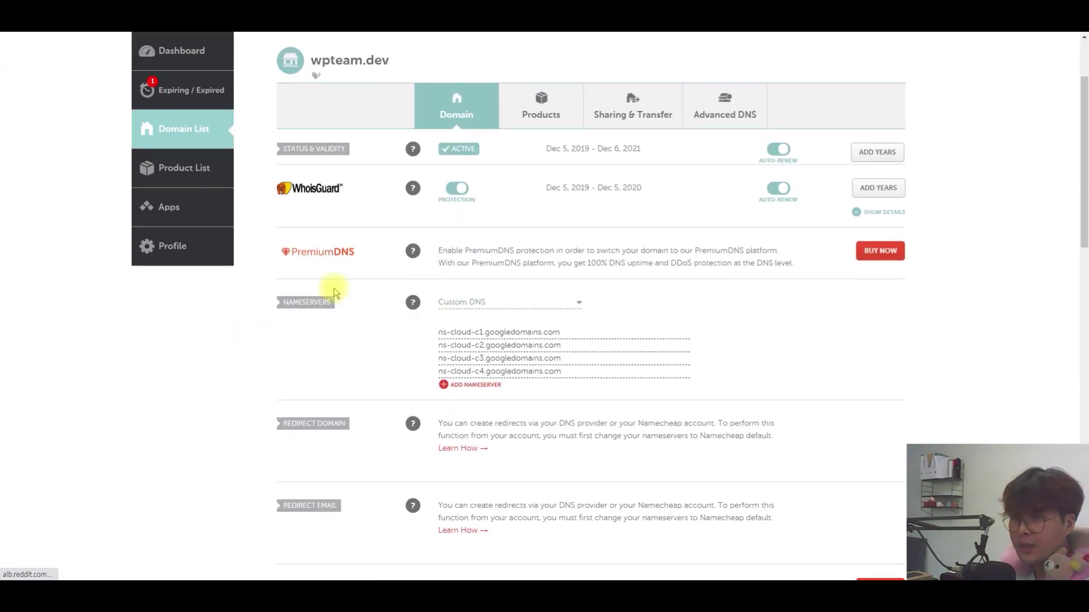
pyautogui.moveTo(280, 302); pyautogui.dragTo(346, 310)
pyautogui.click(343, 339)
# Replace wpteam.dev's first nameserver with ns1.cafe24.com copied from Cafe24's list
pyautogui.click(520, 331)
pyautogui.click(421, 365)
pyautogui.moveTo(582, 336); pyautogui.dragTo(442, 331)
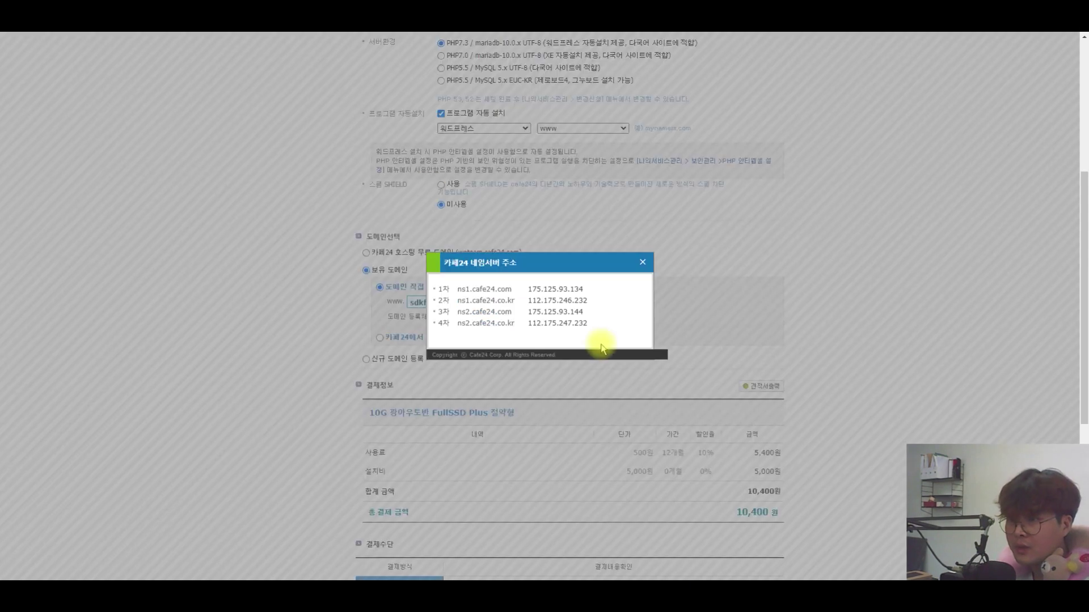
pyautogui.moveTo(513, 289); pyautogui.dragTo(451, 289)
pyautogui.hotkey('ctrl', 'c')
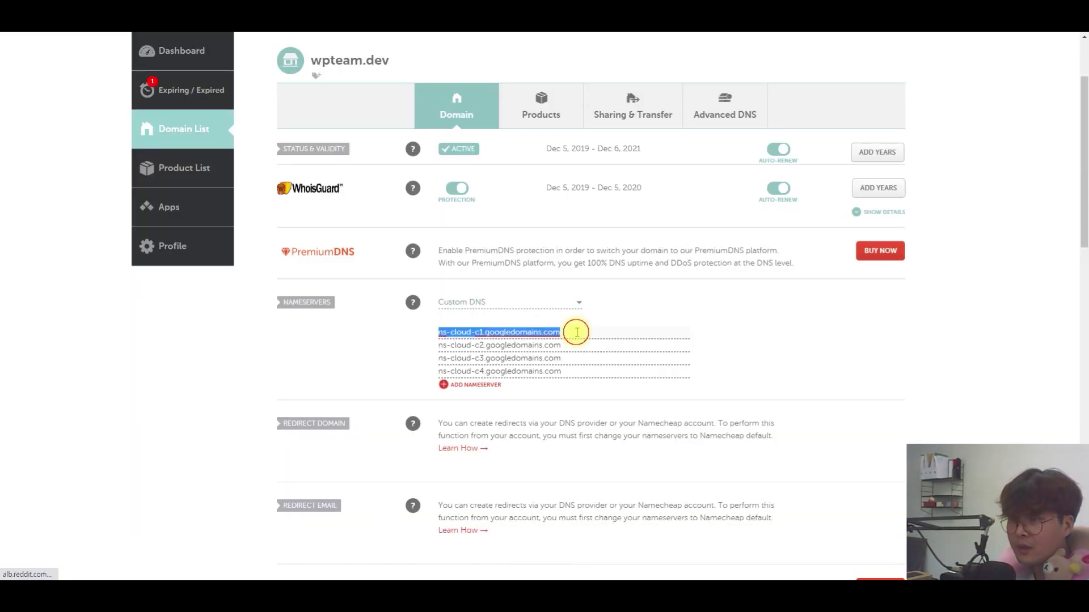
pyautogui.hotkey('ctrl', 'v')
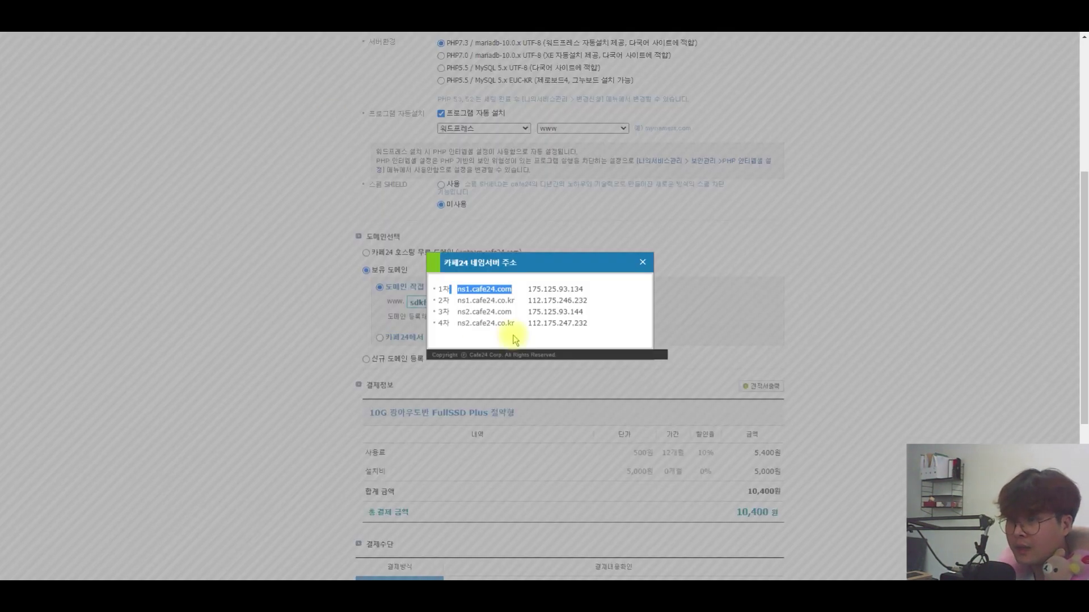
# Paste ns1.cafe24.co.kr as the second nameserver, then select Cafe24's owned-domain text
pyautogui.tripleClick(497, 302)
pyautogui.click(469, 315)
pyautogui.click(457, 301)
pyautogui.moveTo(457, 302); pyautogui.dragTo(516, 302)
pyautogui.hotkey('ctrl', 'c')
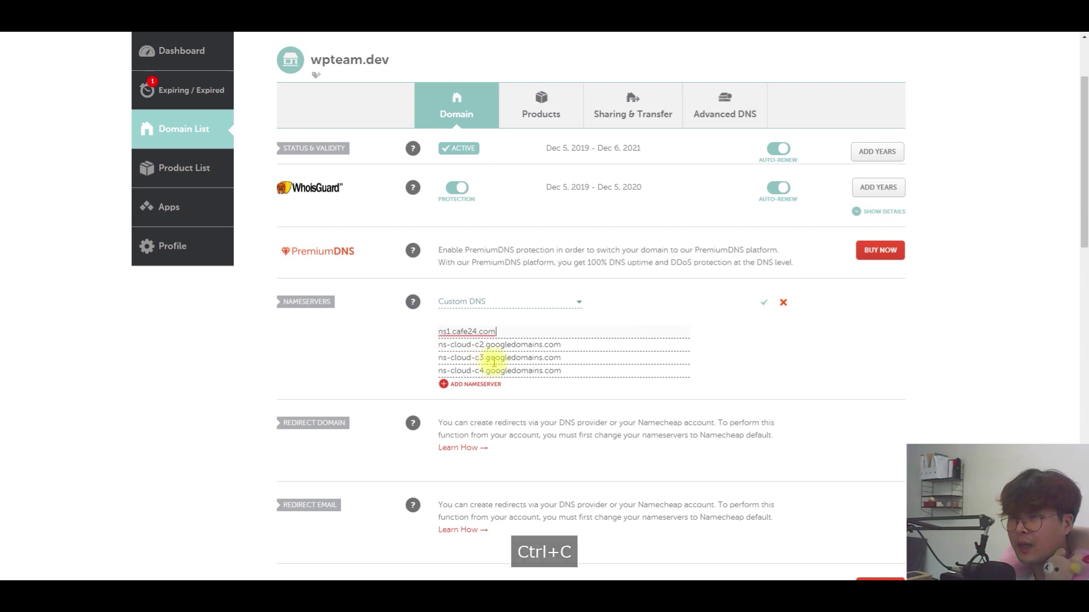
pyautogui.tripleClick(518, 344)
pyautogui.hotkey('ctrl', 'v')
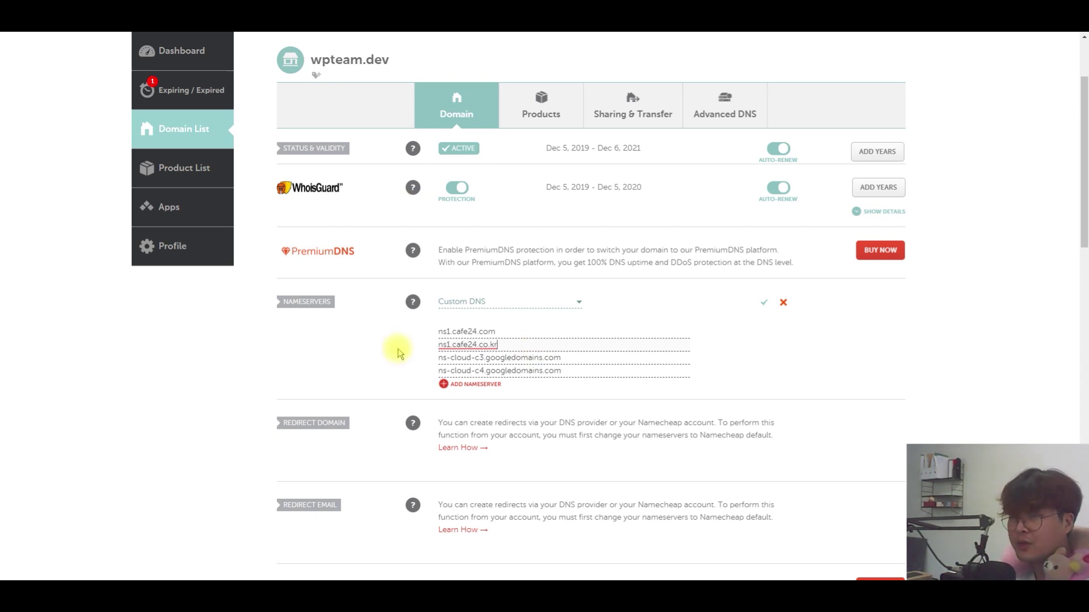
pyautogui.hotkey('alt', 'Tab')
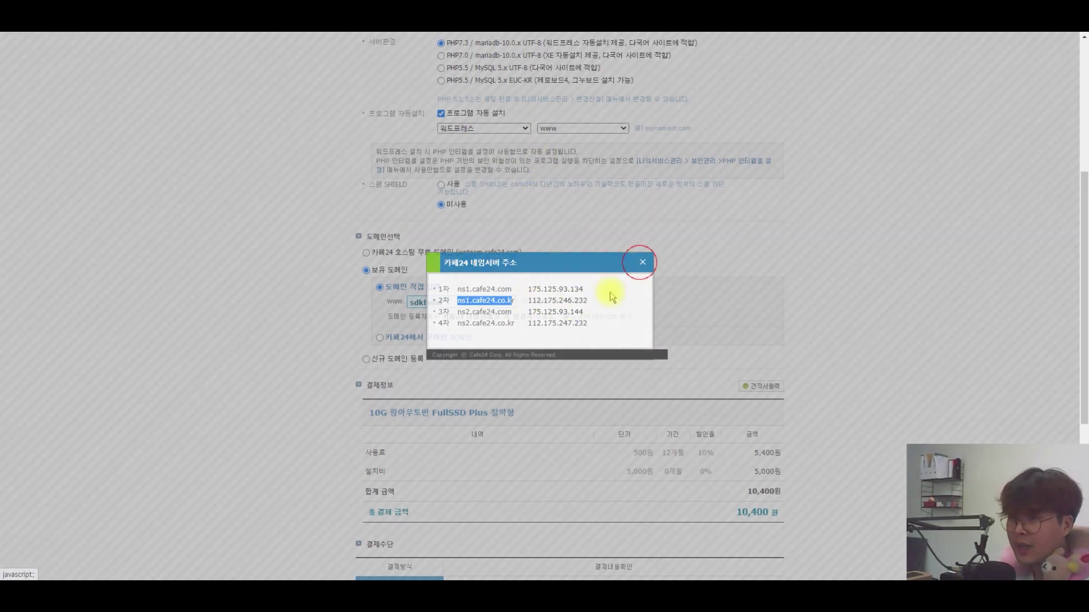
pyautogui.doubleClick(486, 301)
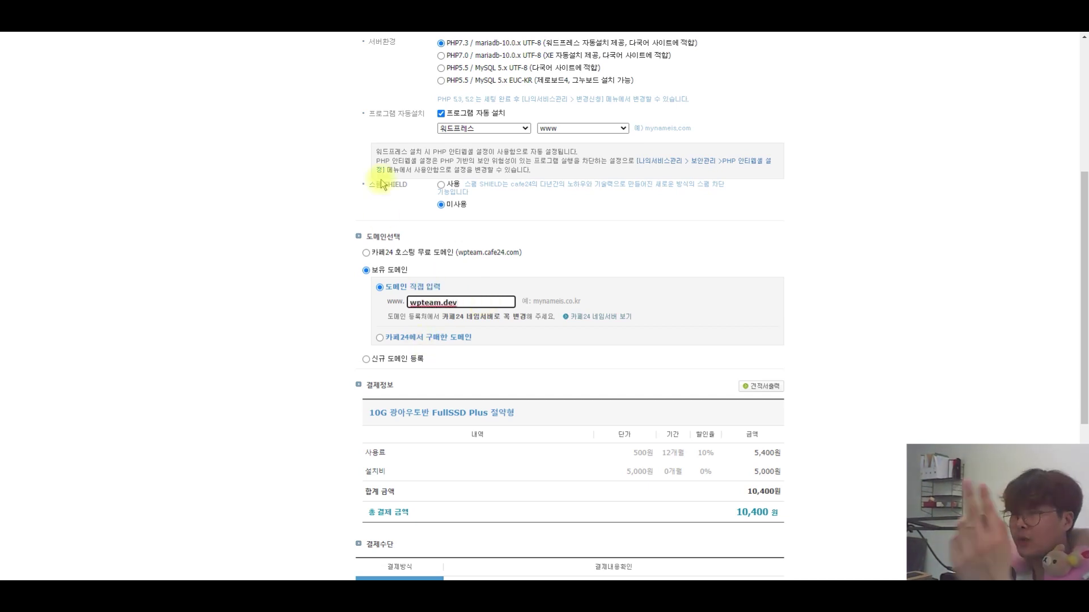
# Keep spam SHIELD off and try the cafe24 and new domain options, closing the popup
pyautogui.click(442, 204)
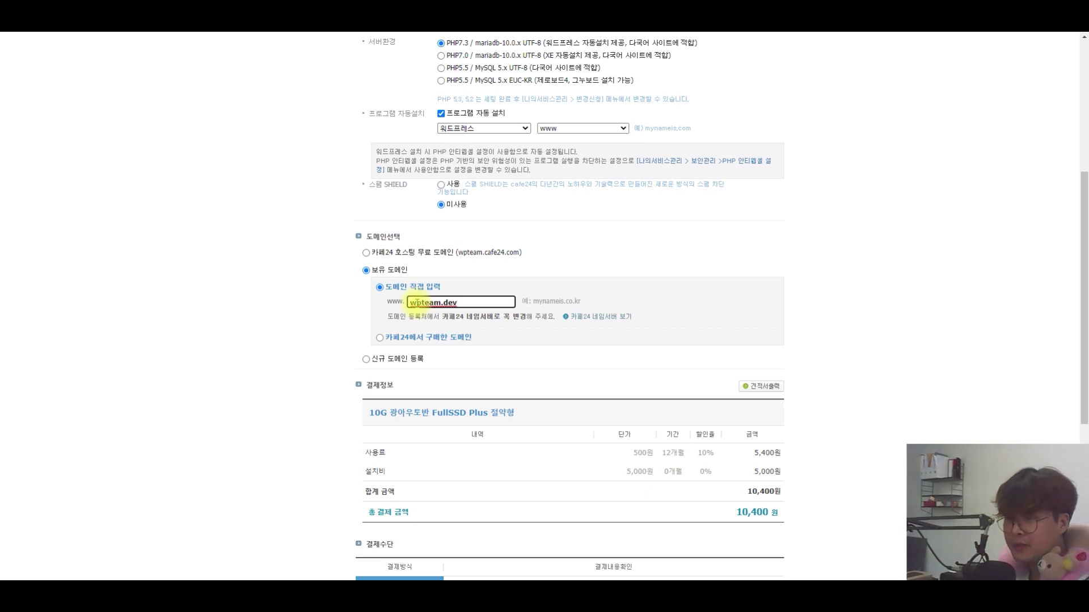
pyautogui.click(385, 340)
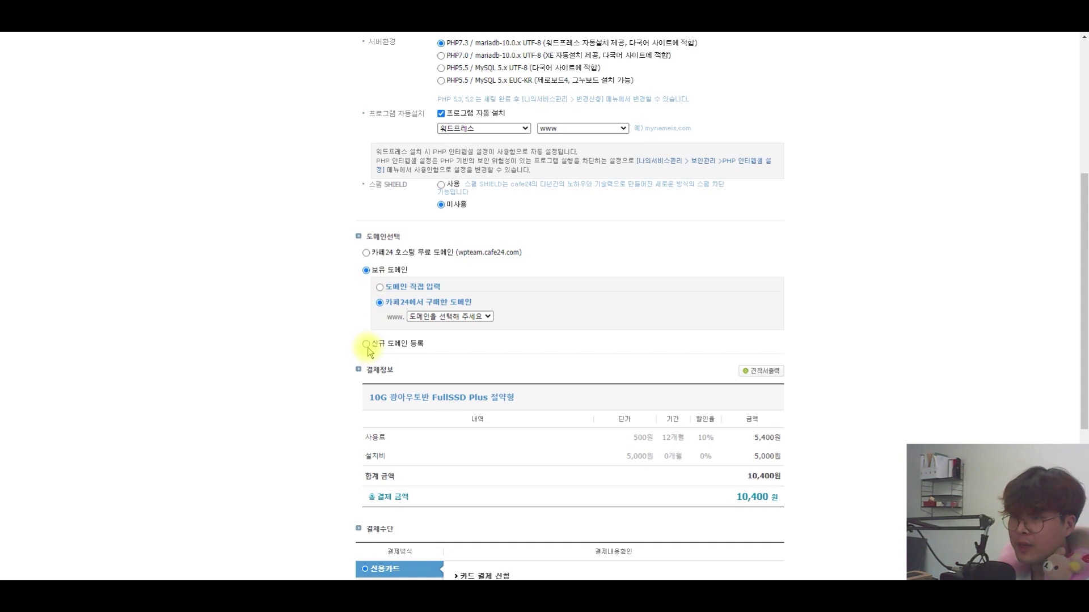
pyautogui.click(366, 345)
pyautogui.click(753, 112)
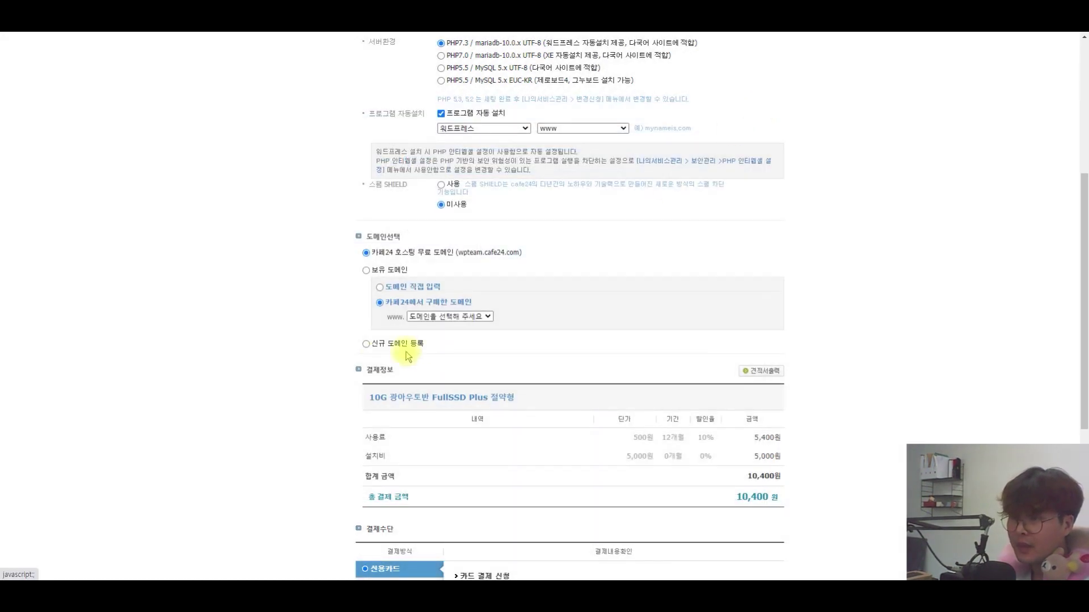
pyautogui.click(366, 345)
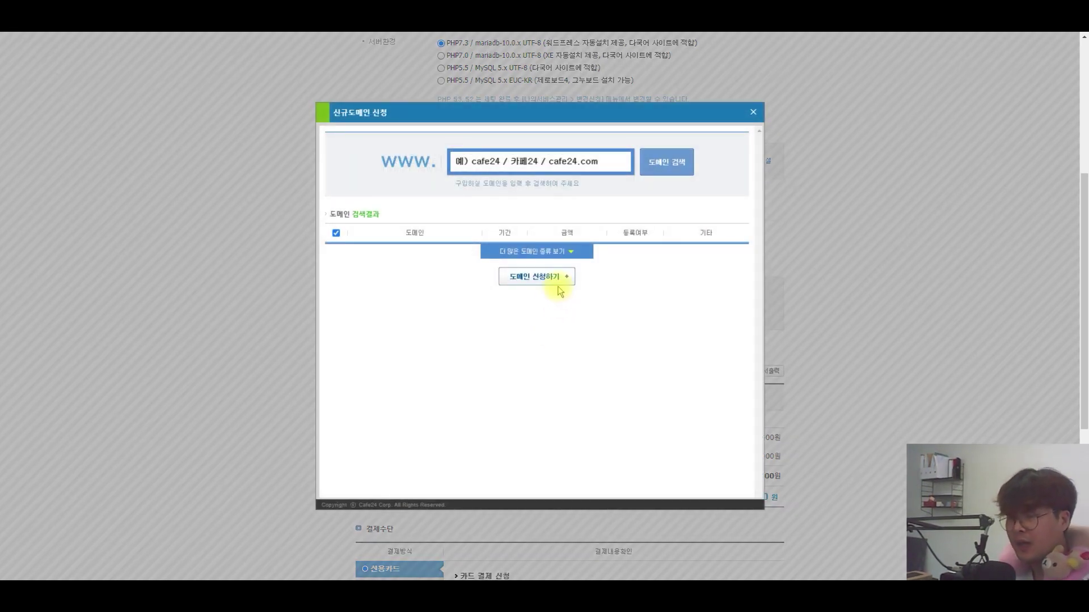
pyautogui.click(753, 112)
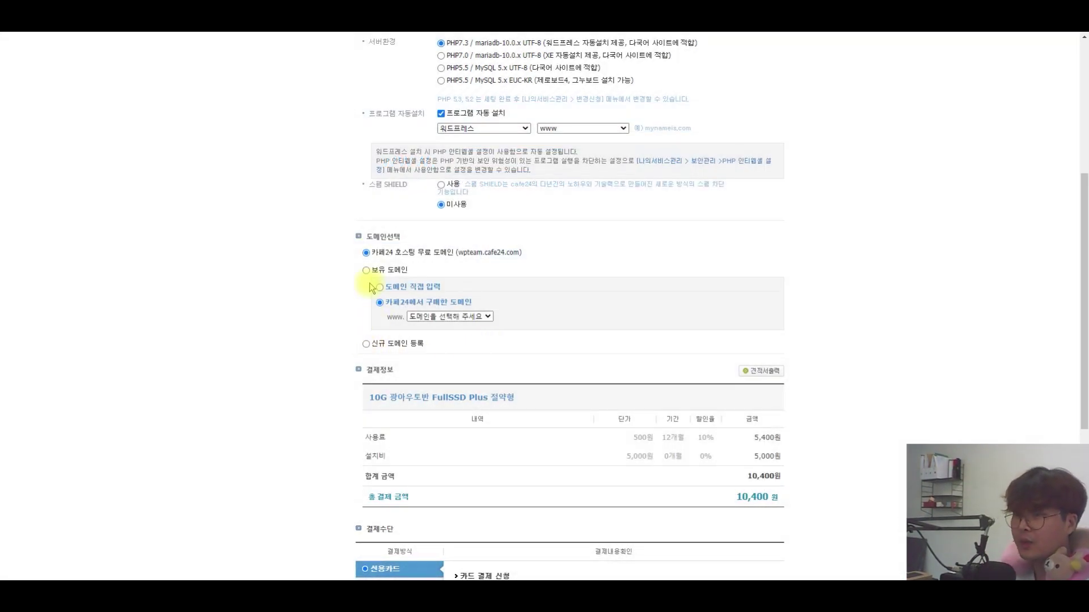
# Choose the free wpteam.cafe24.com hosting domain and submit payment of 10,400원
pyautogui.click(366, 253)
pyautogui.moveTo(460, 252); pyautogui.dragTo(522, 252)
pyautogui.click(632, 227)
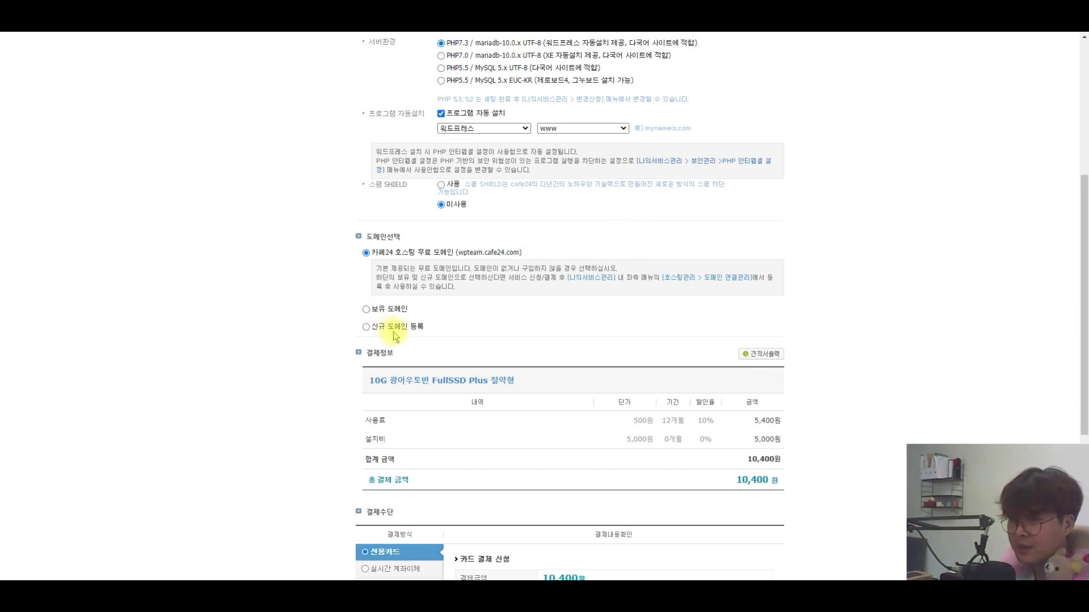
pyautogui.scroll(-3, 396, 336)
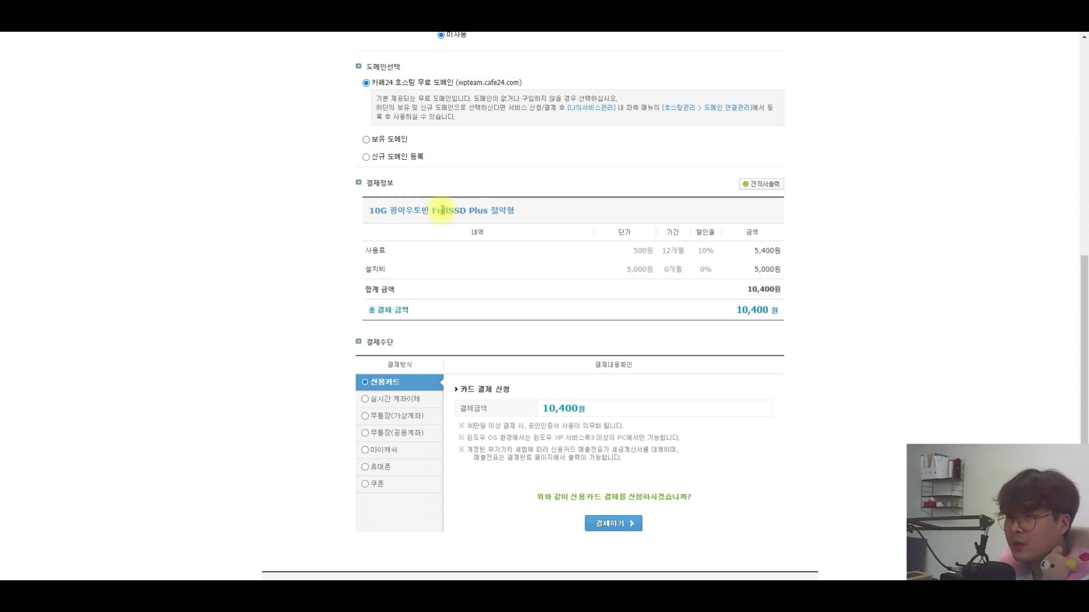
pyautogui.scroll(-2, 442, 211)
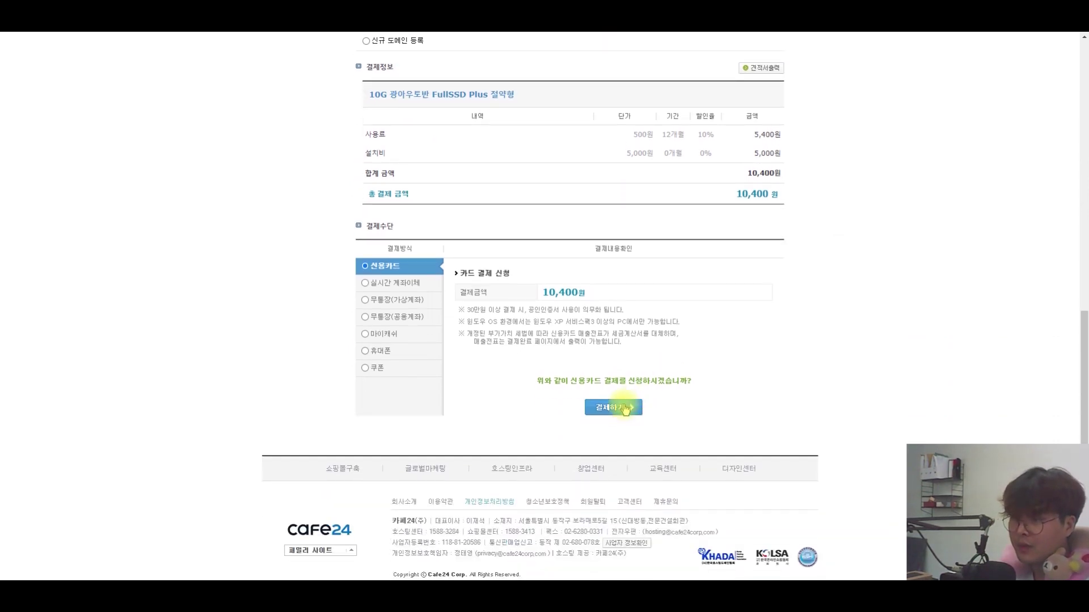
pyautogui.click(624, 409)
# Confirm the 10,400원 payment and go to 나의 서비스관리 for the new wpteam hosting
pyautogui.click(543, 369)
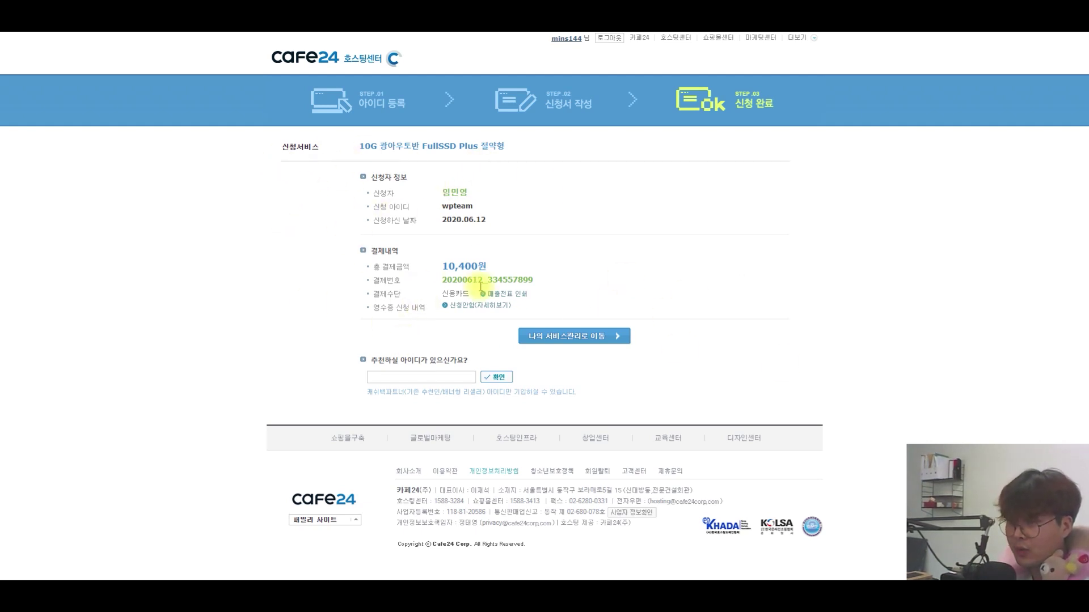
pyautogui.click(583, 340)
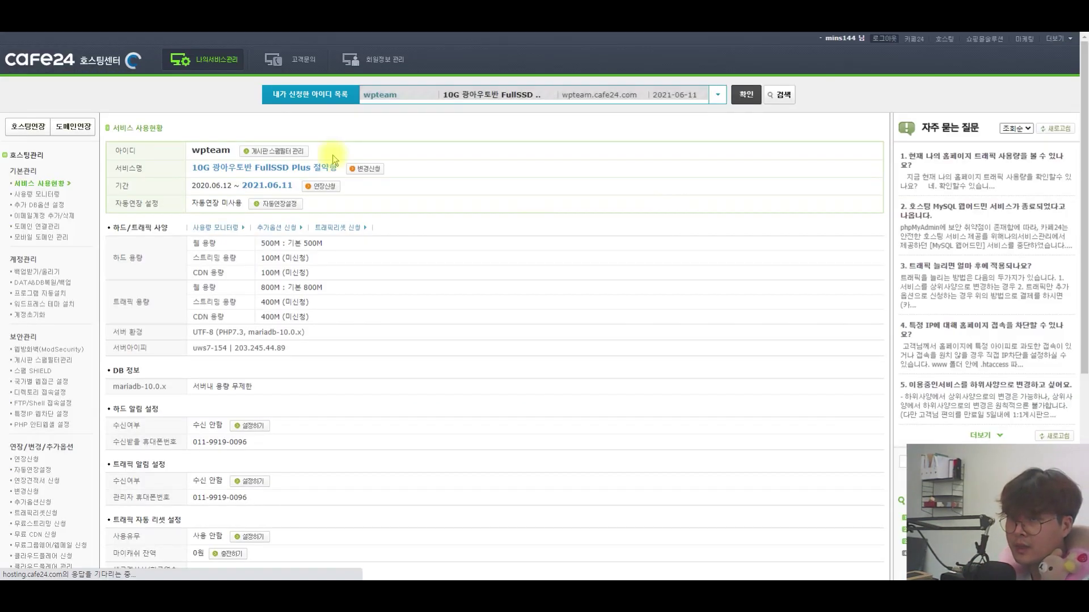
pyautogui.click(66, 59)
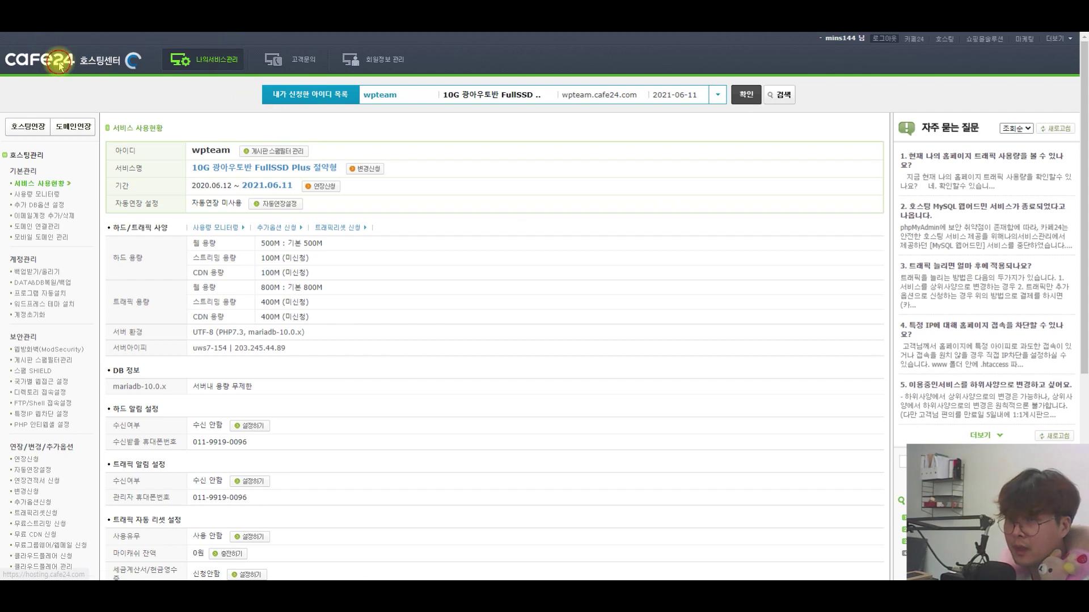
pyautogui.click(155, 317)
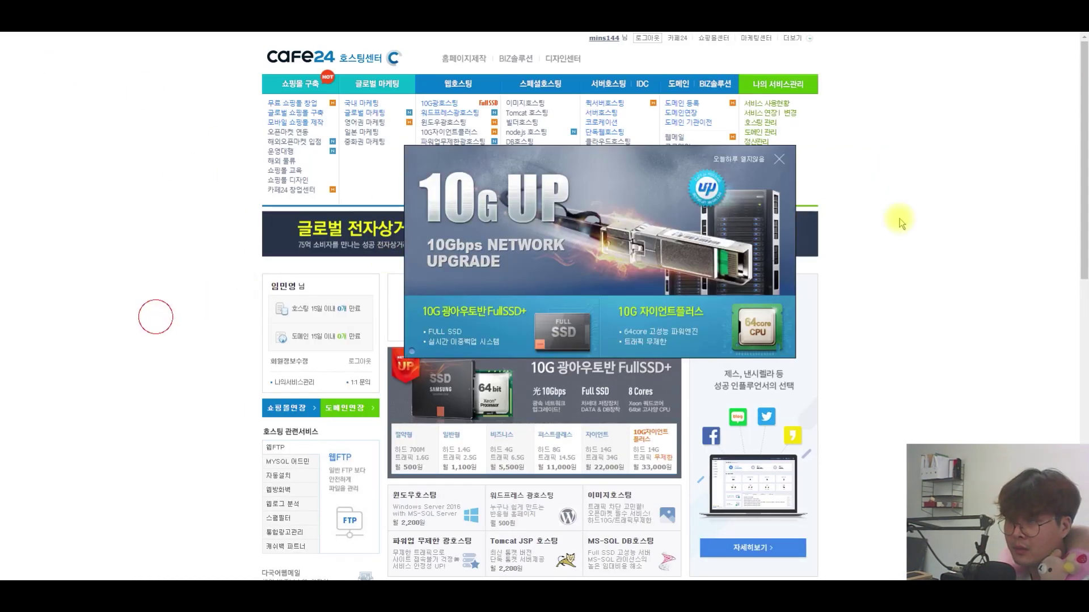
pyautogui.click(780, 158)
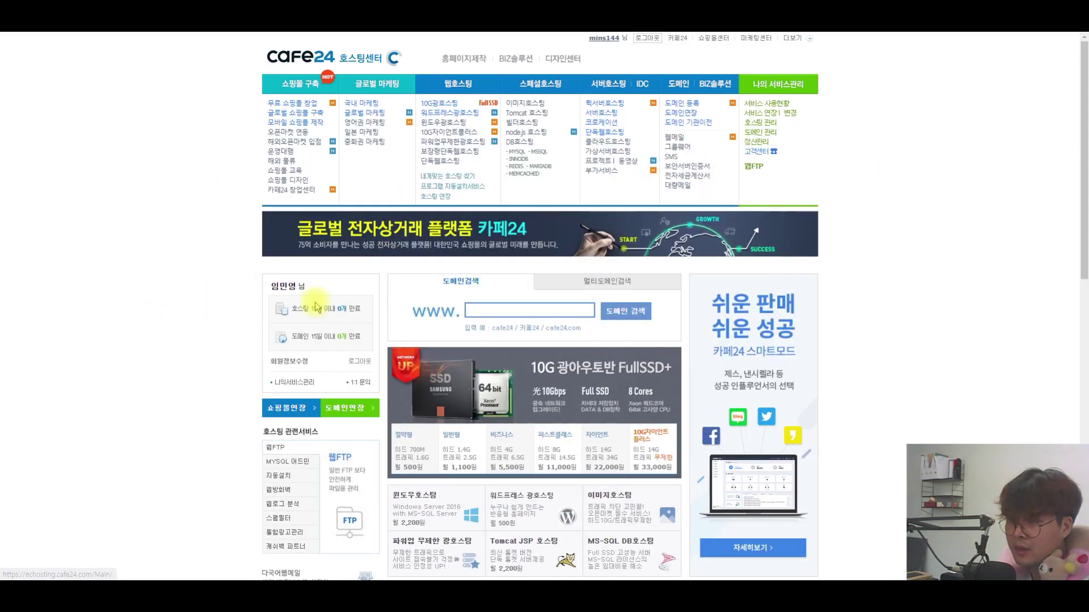
pyautogui.click(289, 383)
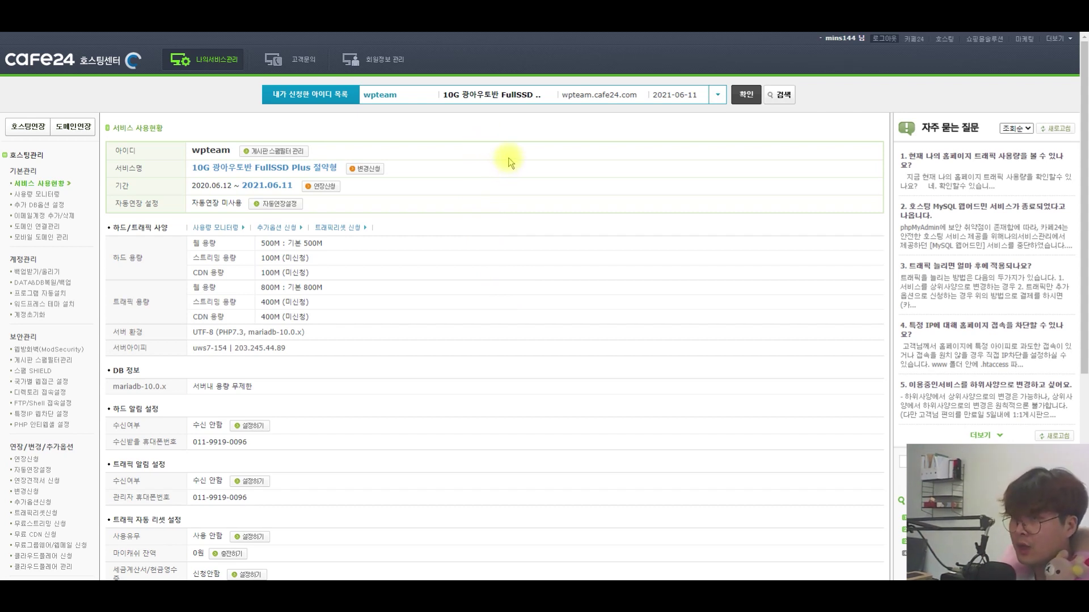
pyautogui.click(69, 68)
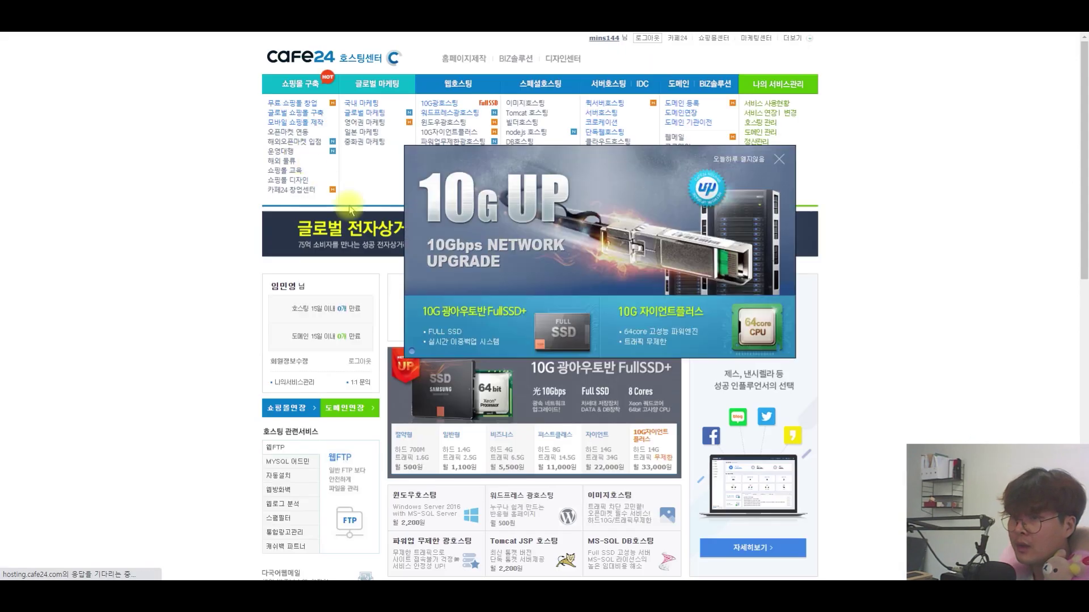
pyautogui.click(294, 383)
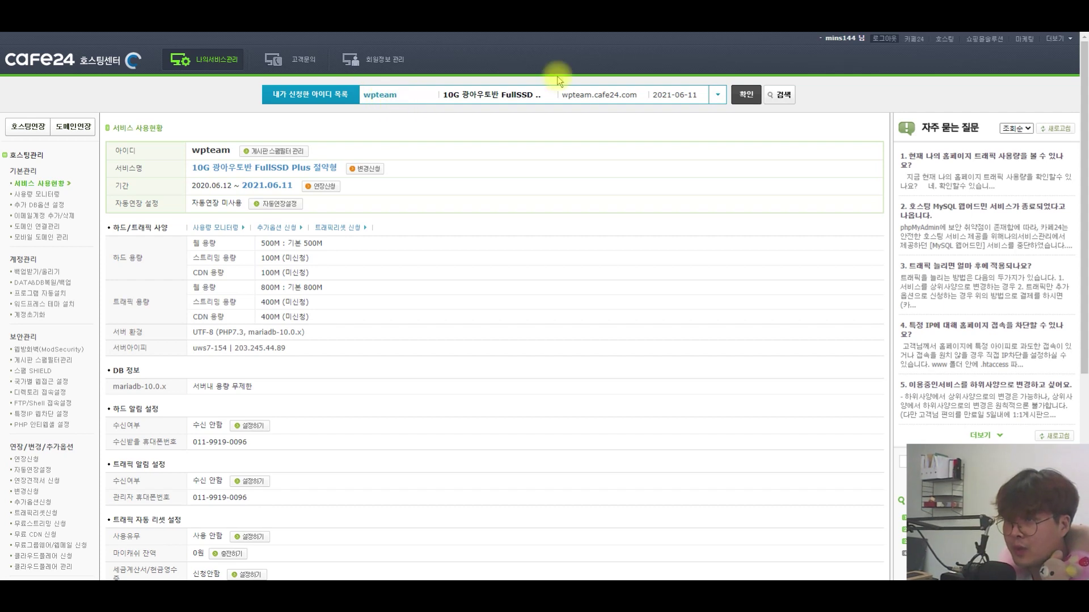
pyautogui.click(529, 93)
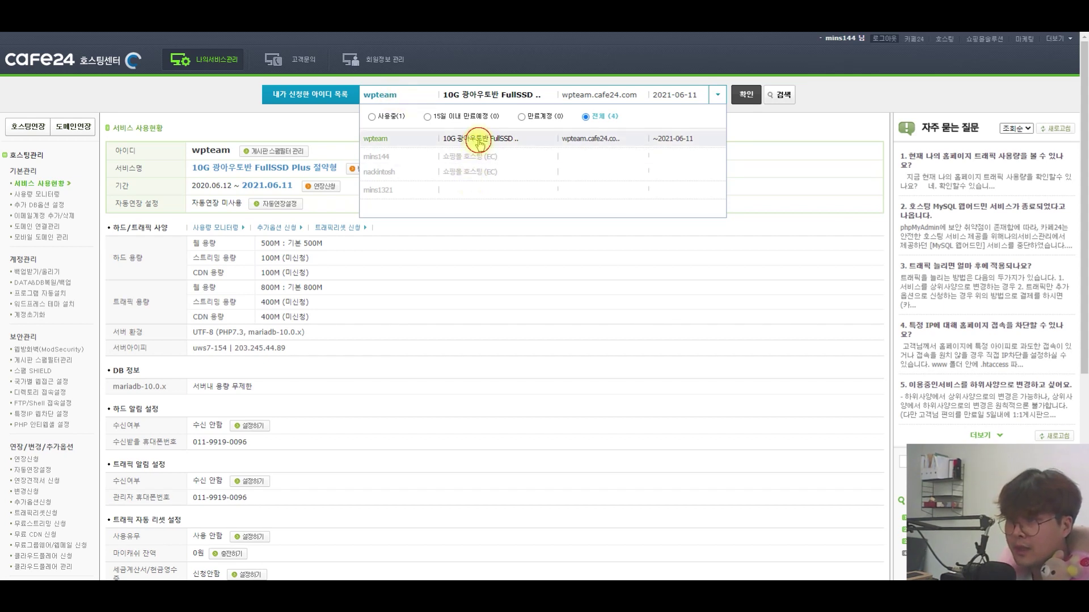
pyautogui.click(746, 95)
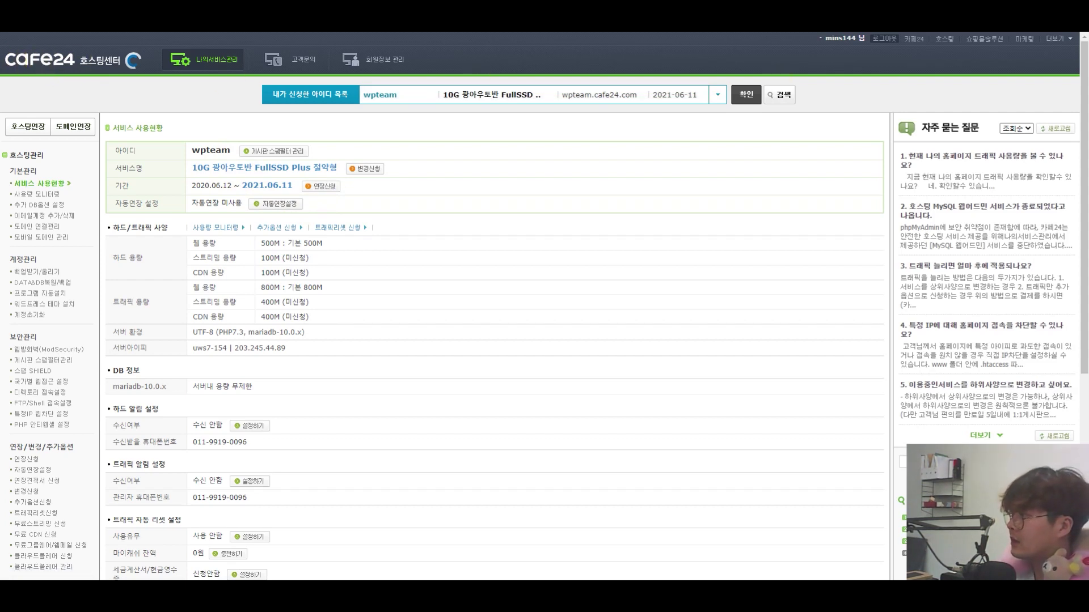
pyautogui.doubleClick(880, 19)
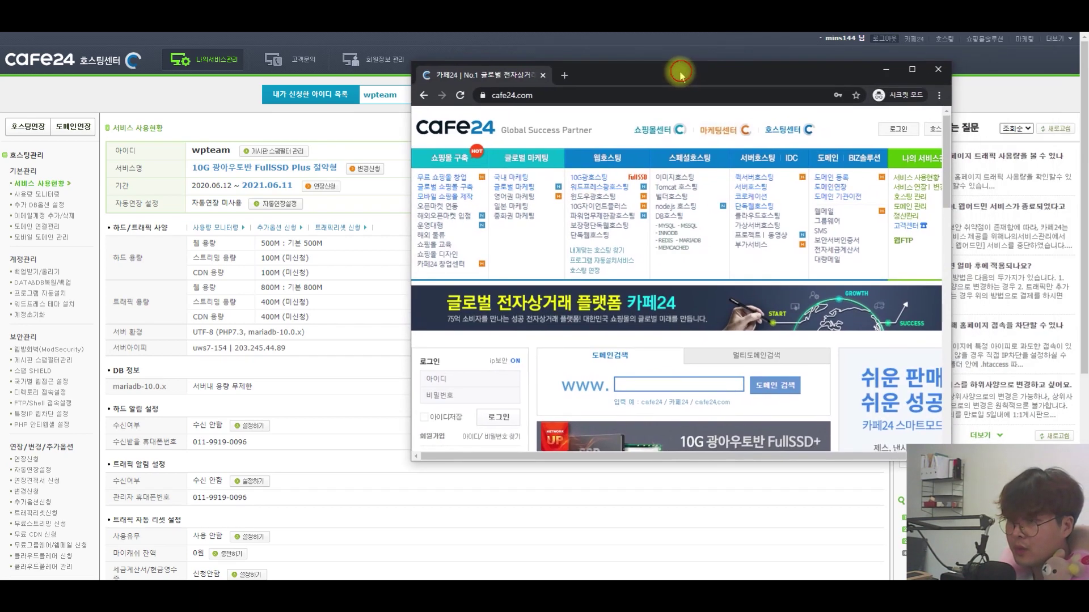
pyautogui.click(324, 310)
pyautogui.write('wpteam')
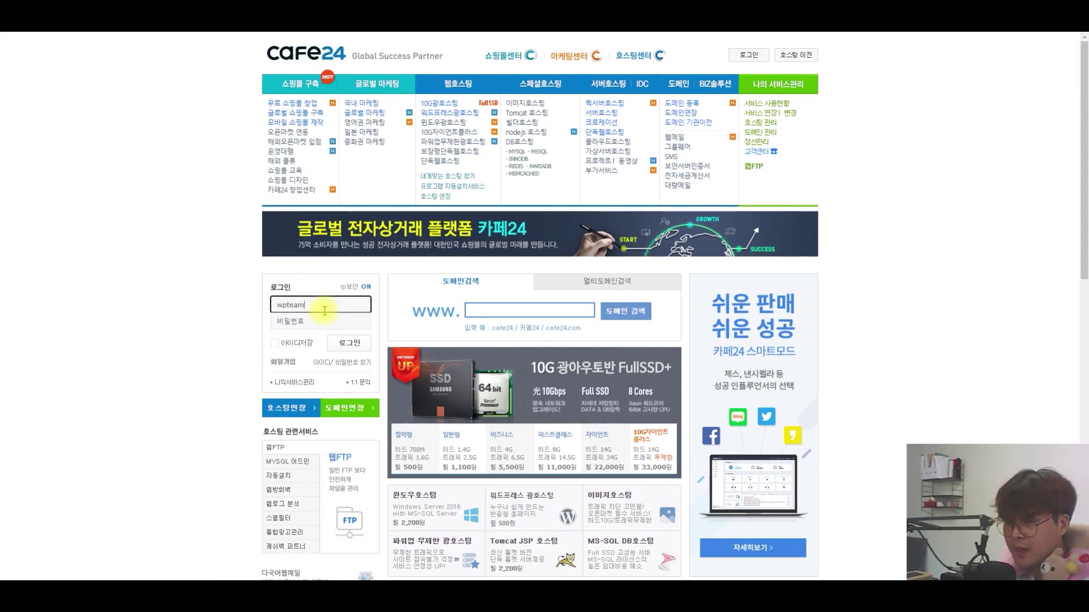
pyautogui.press('Tab')
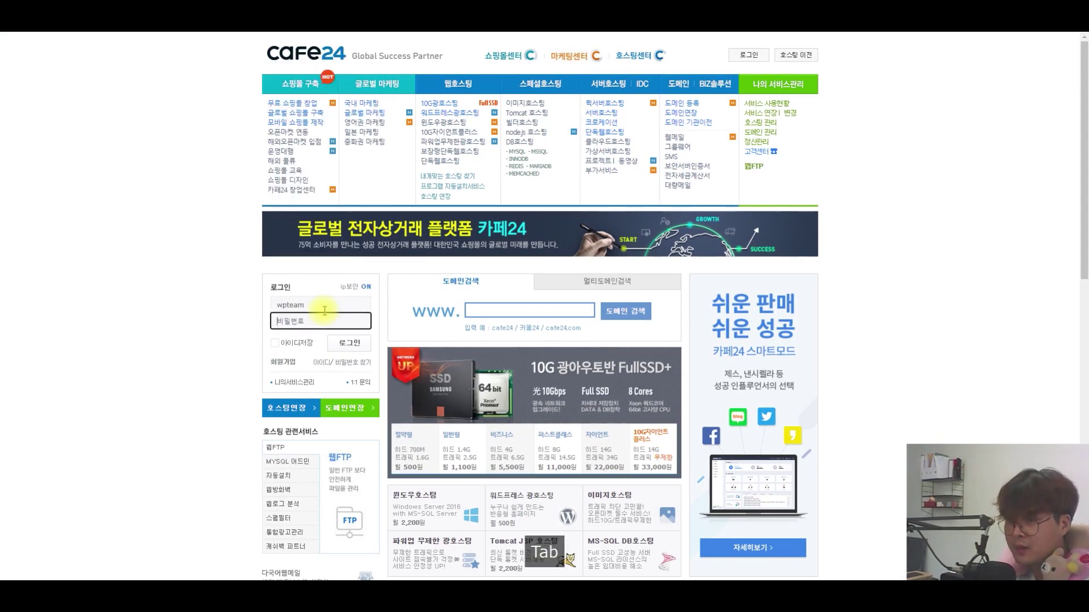
pyautogui.write('***********')
pyautogui.press('Return')
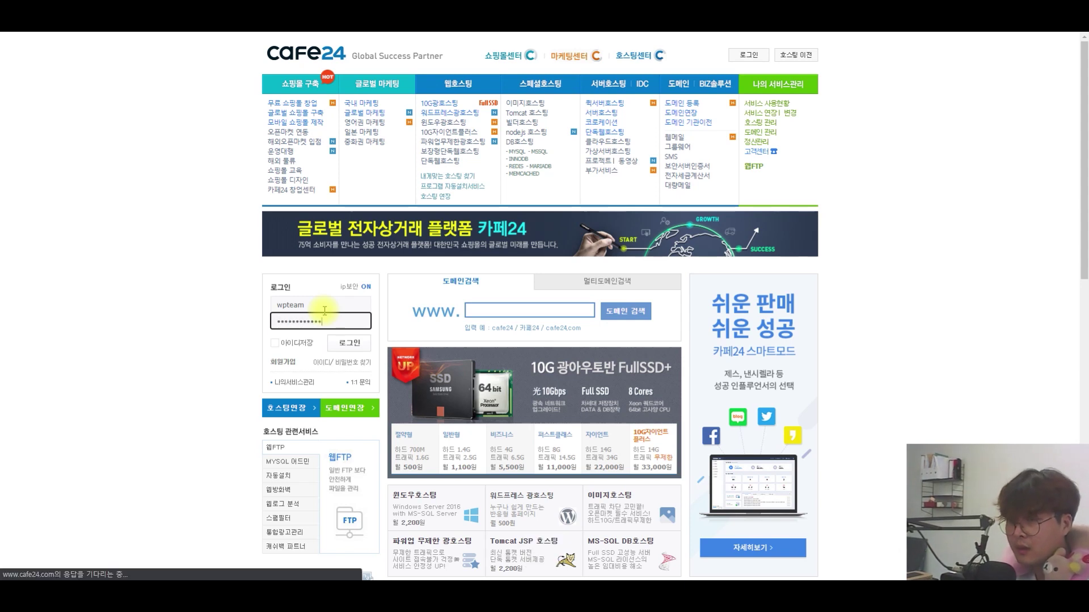
pyautogui.click(289, 383)
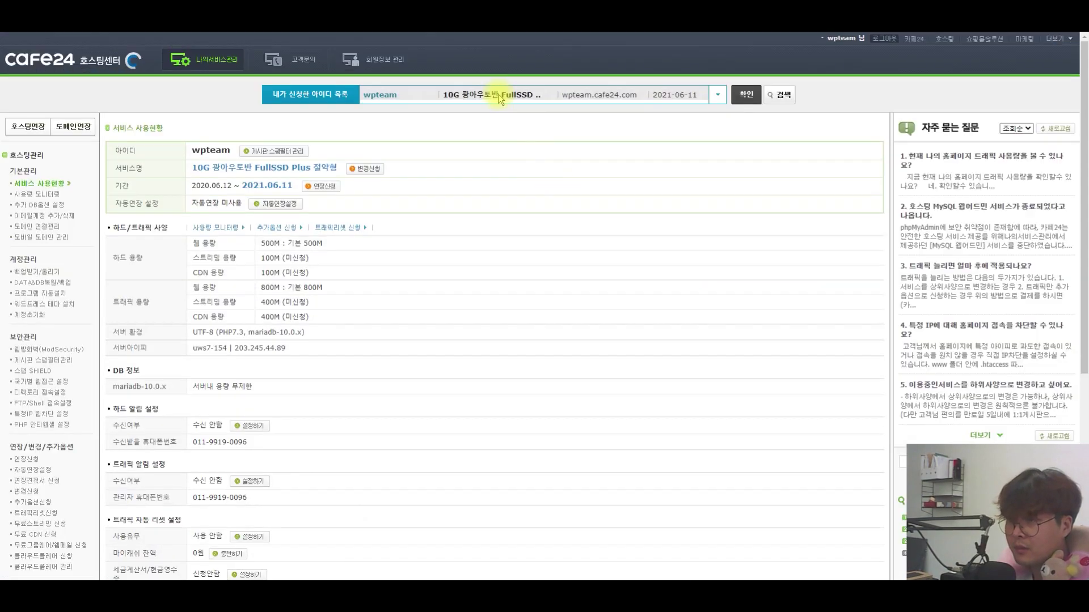
pyautogui.click(498, 94)
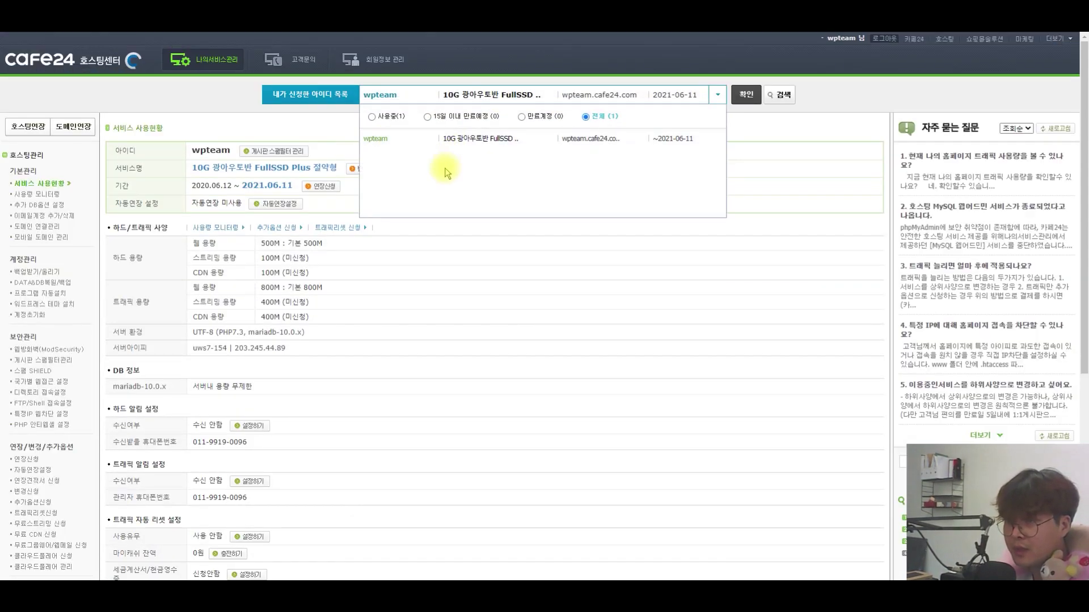
pyautogui.click(405, 156)
pyautogui.click(503, 95)
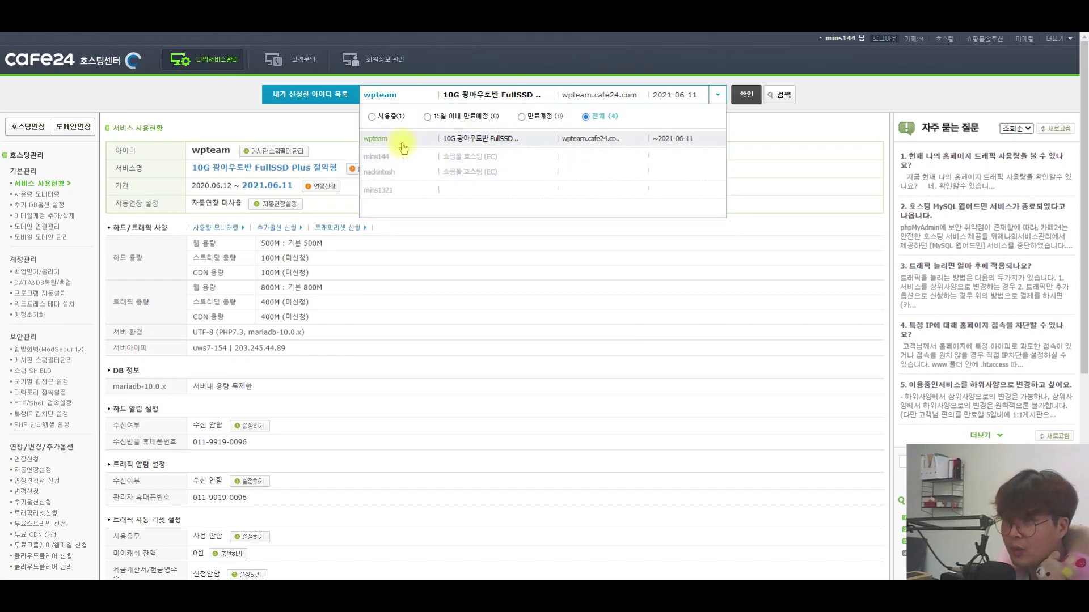
pyautogui.click(518, 136)
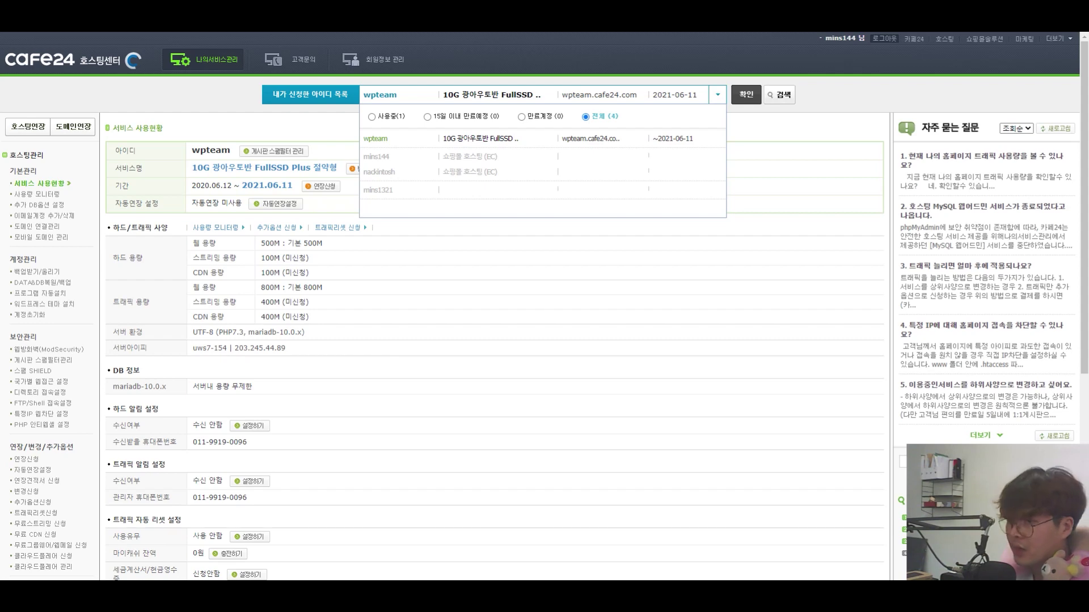
pyautogui.click(477, 98)
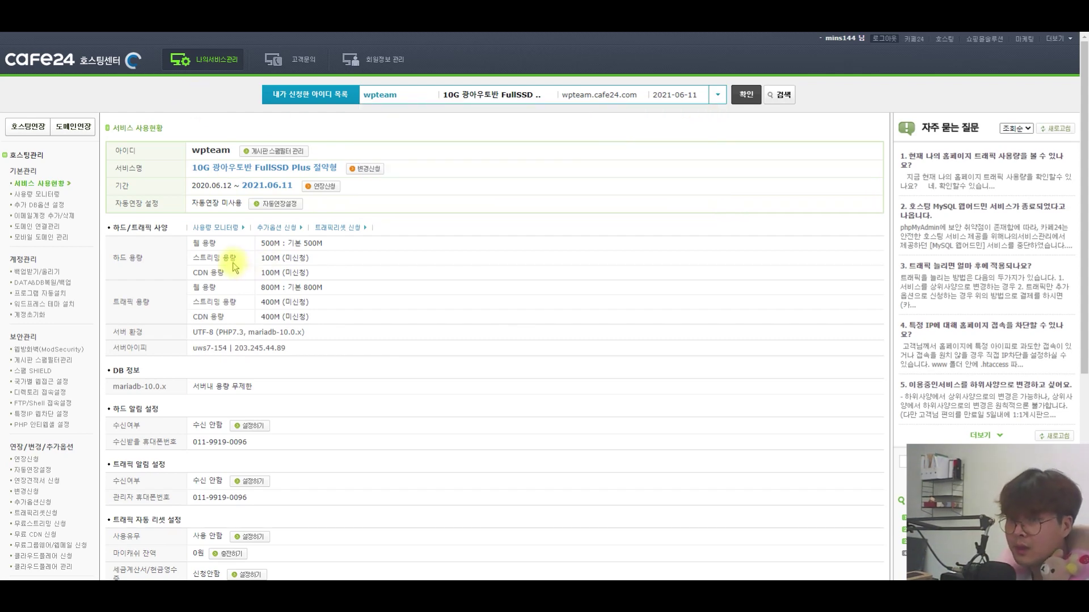
pyautogui.scroll(-3, 215, 346)
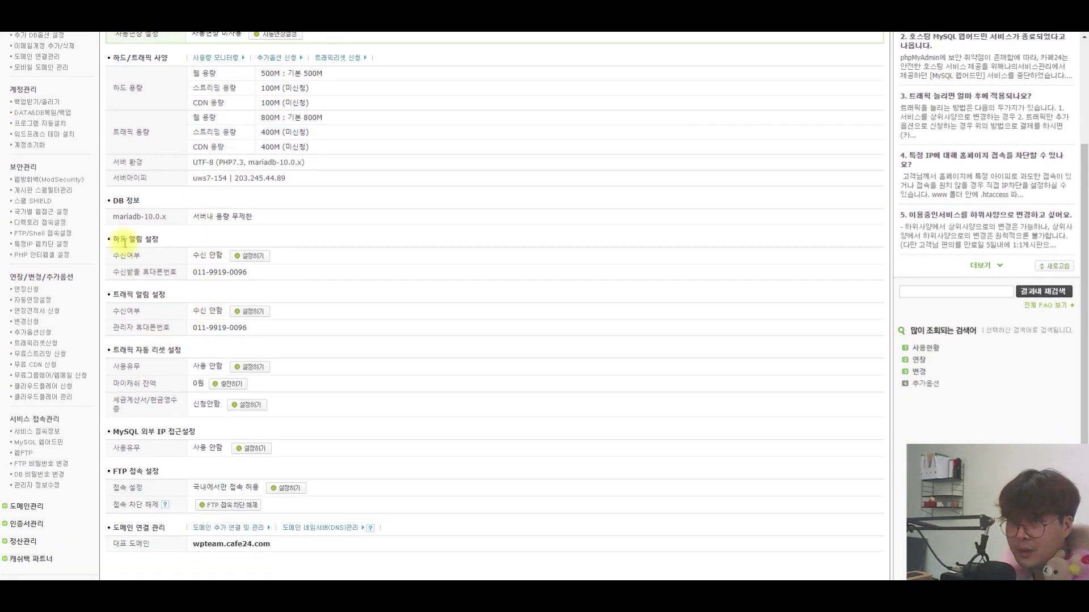
pyautogui.scroll(3, 122, 244)
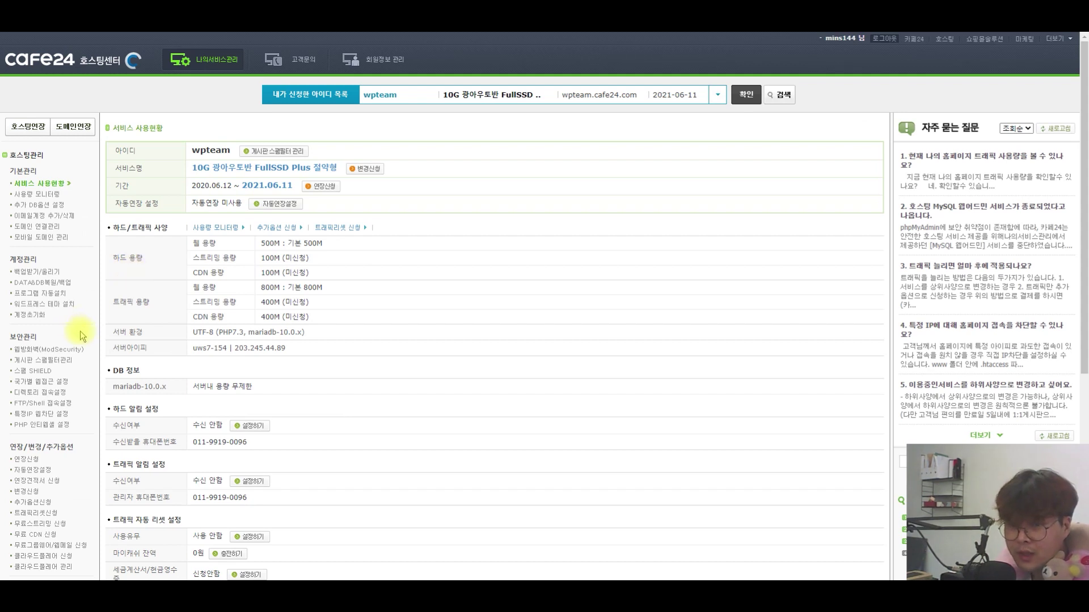
# Connect wpteam.com to the hosting by direct entry, correcting the rejected domain ending
pyautogui.click(40, 227)
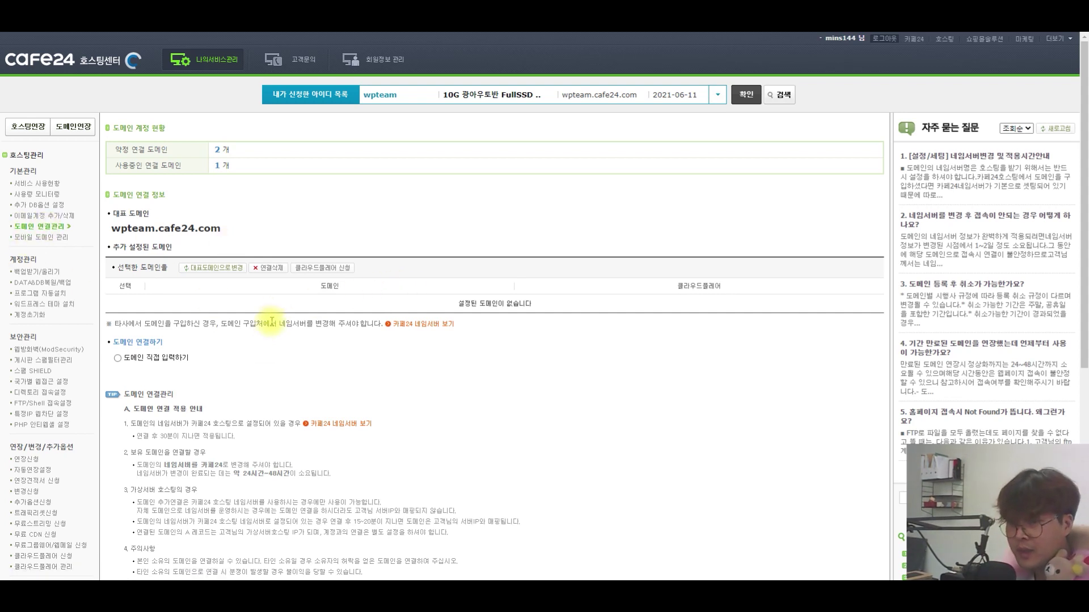
pyautogui.click(117, 358)
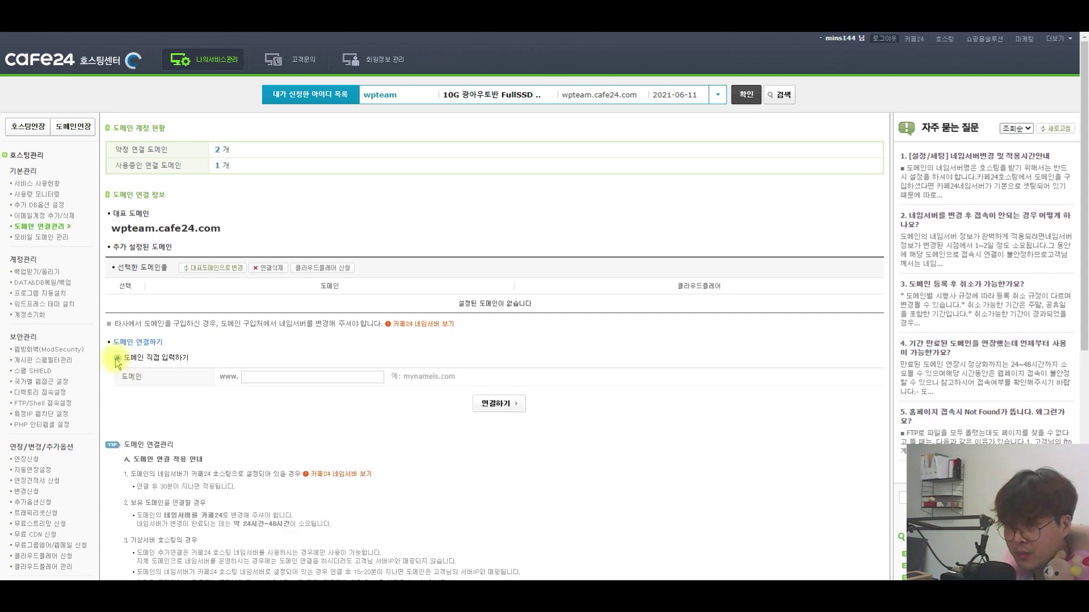
pyautogui.click(298, 378)
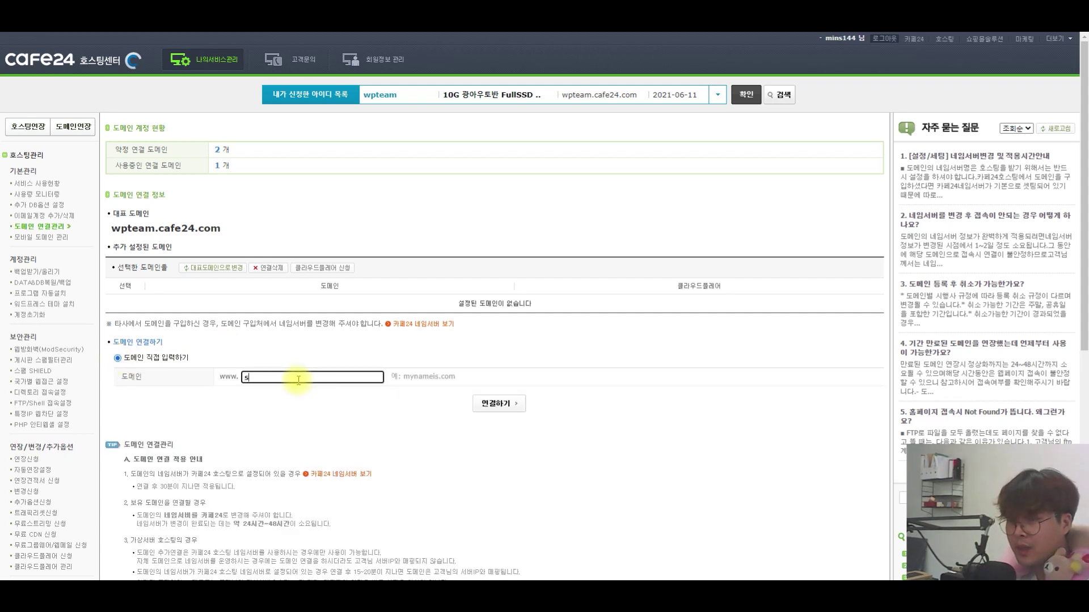
pyautogui.write('team.dev')
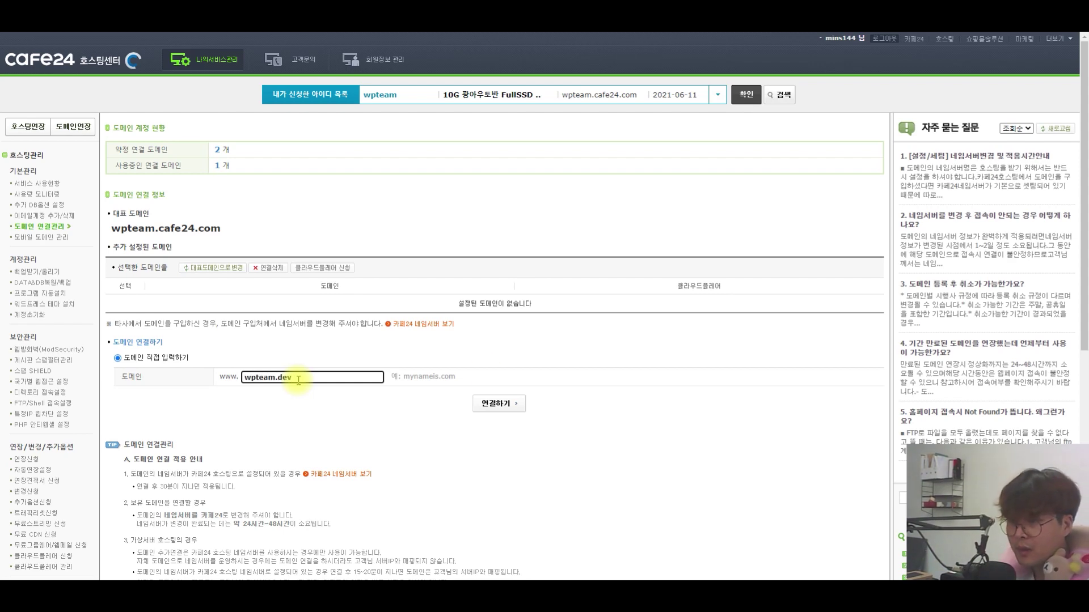
pyautogui.click(520, 406)
pyautogui.click(538, 336)
pyautogui.click(318, 379)
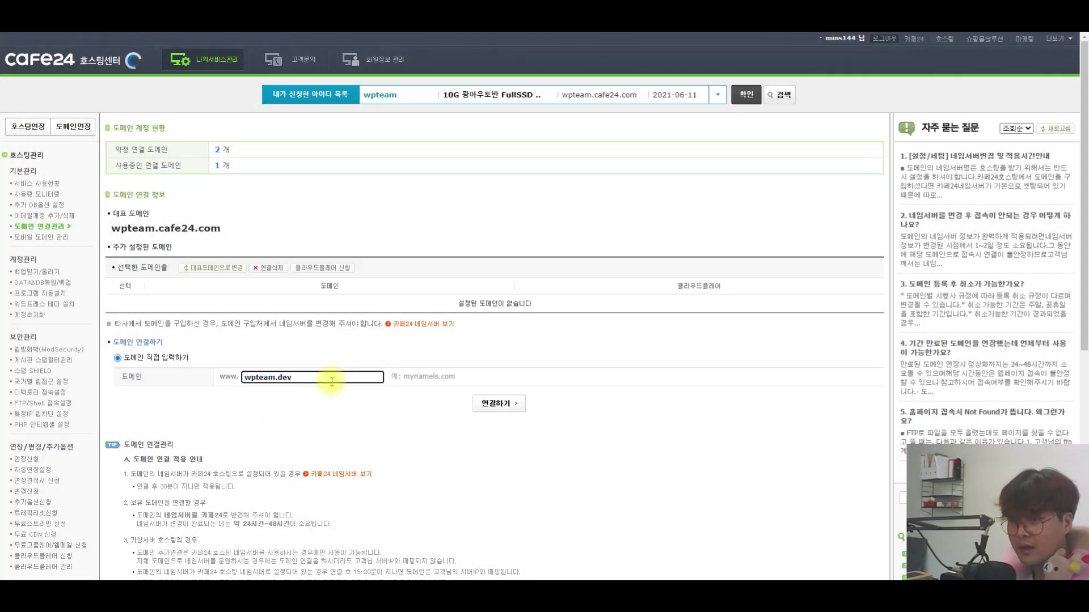
pyautogui.press('BackSpace')
pyautogui.press('BackSpace')
pyautogui.write('cvo')
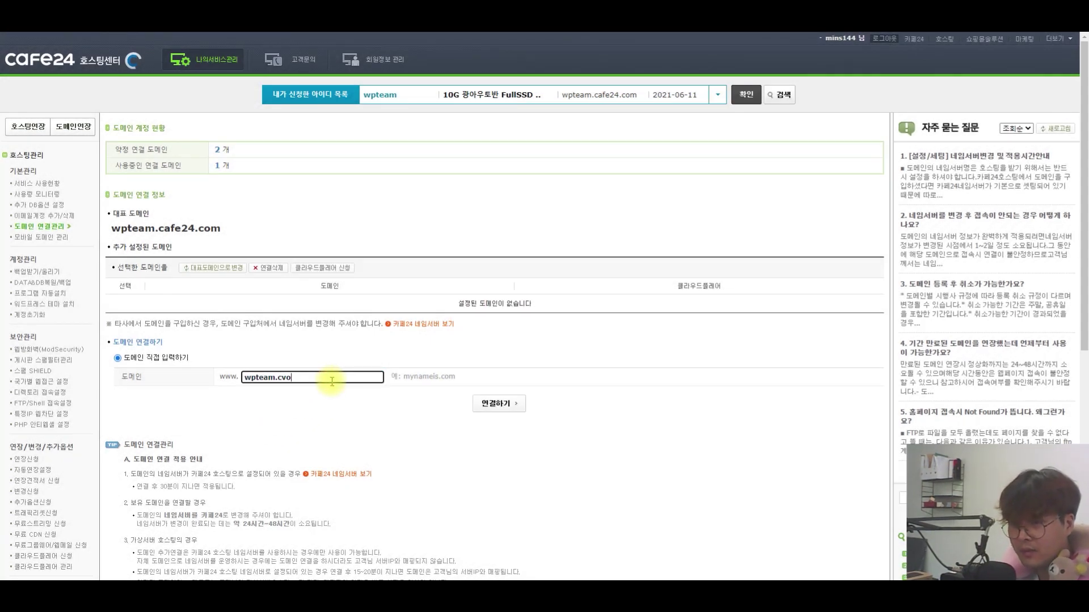
pyautogui.write('m')
pyautogui.click(493, 403)
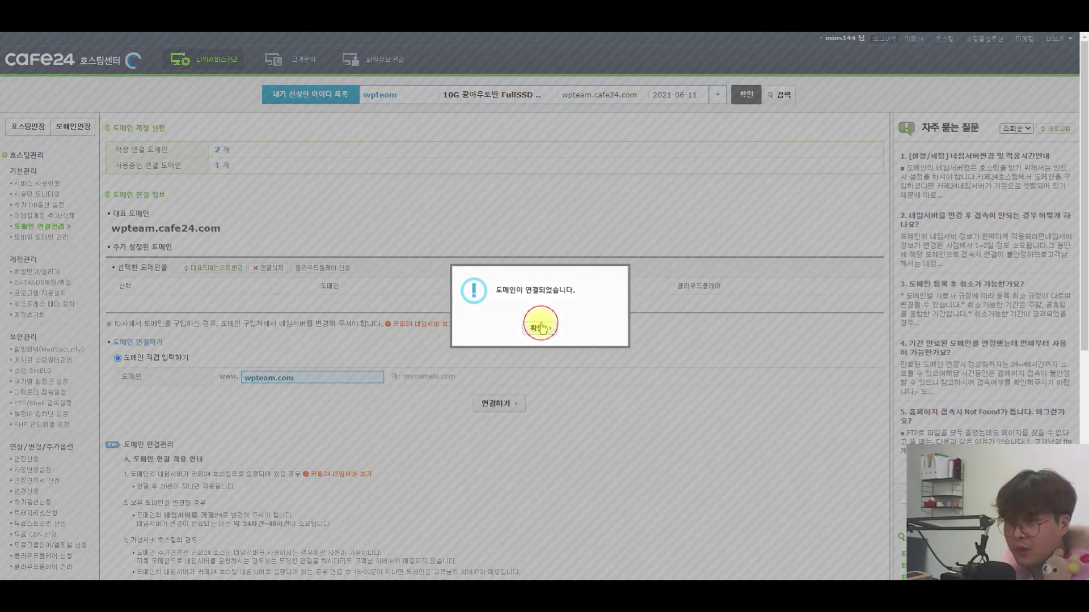
pyautogui.click(537, 327)
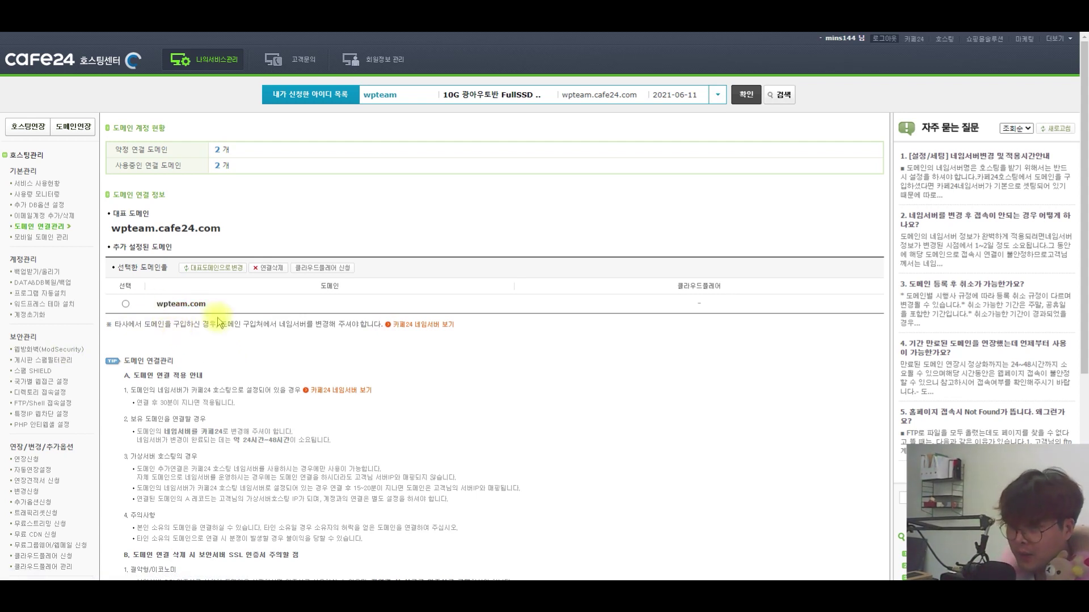
# Copy wpteam.com and make it the main domain
pyautogui.moveTo(231, 304); pyautogui.dragTo(148, 303)
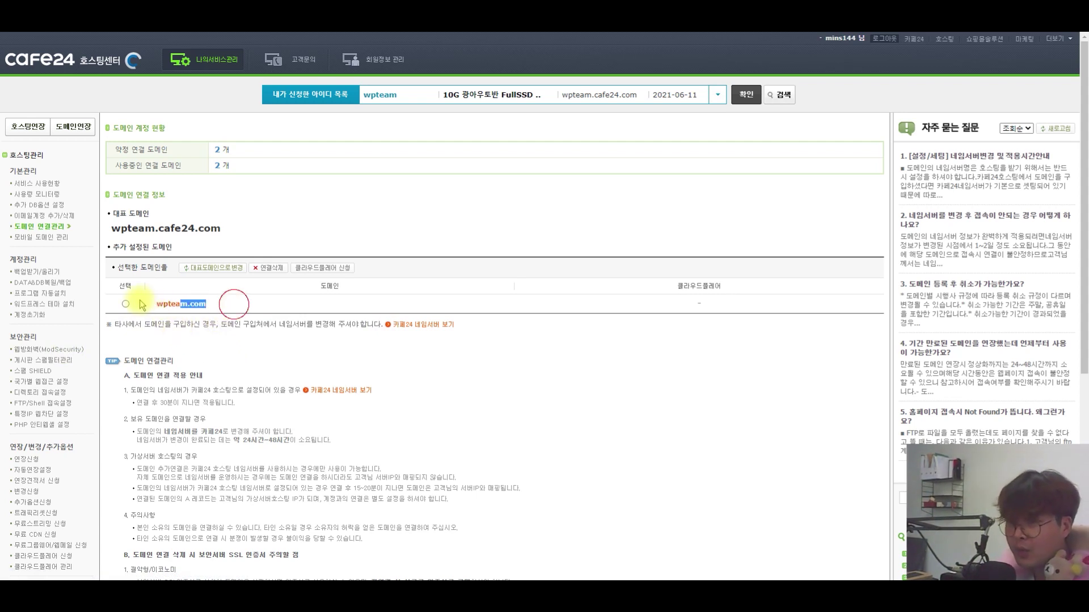
pyautogui.hotkey('ctrl', 'c')
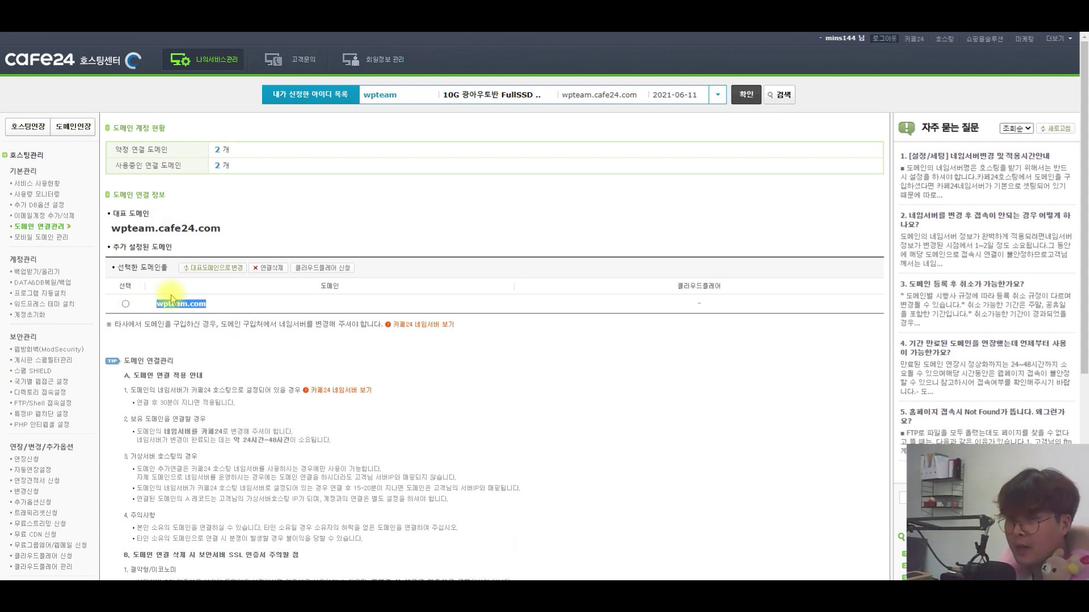
pyautogui.moveTo(238, 228); pyautogui.dragTo(111, 235)
pyautogui.click(126, 304)
pyautogui.click(230, 269)
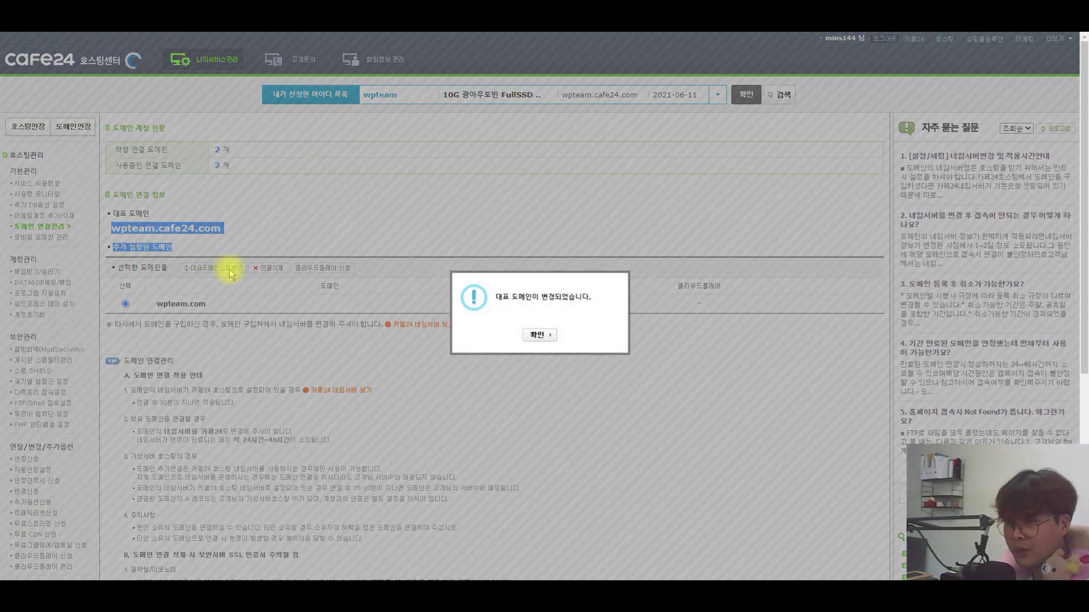
pyautogui.click(549, 335)
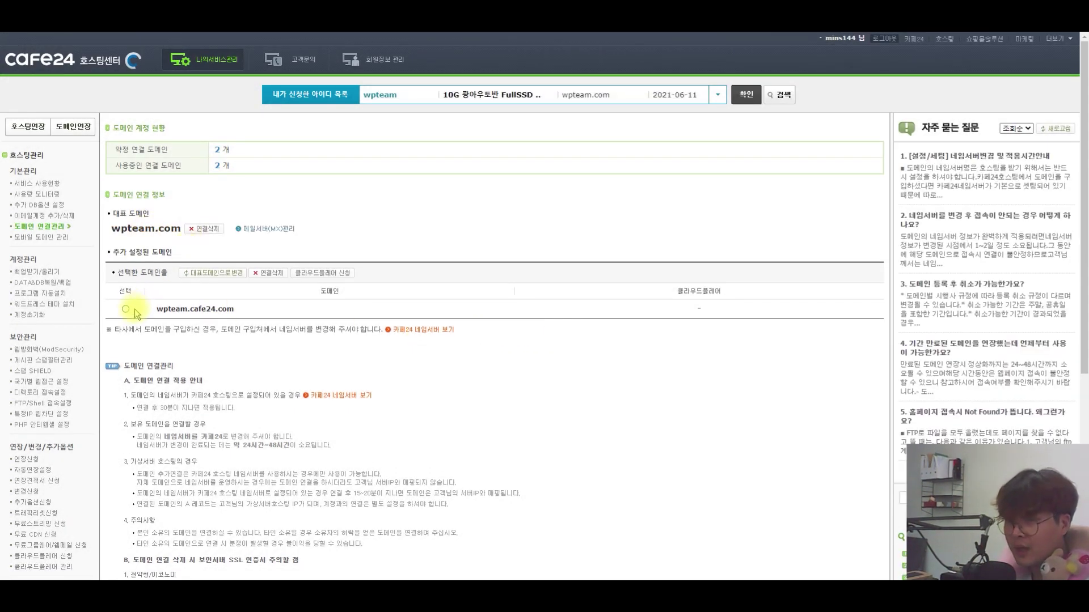
# Delete the wpteam.com main domain connection, leaving wpteam.cafe24.com as the domain
pyautogui.click(199, 229)
pyautogui.click(517, 343)
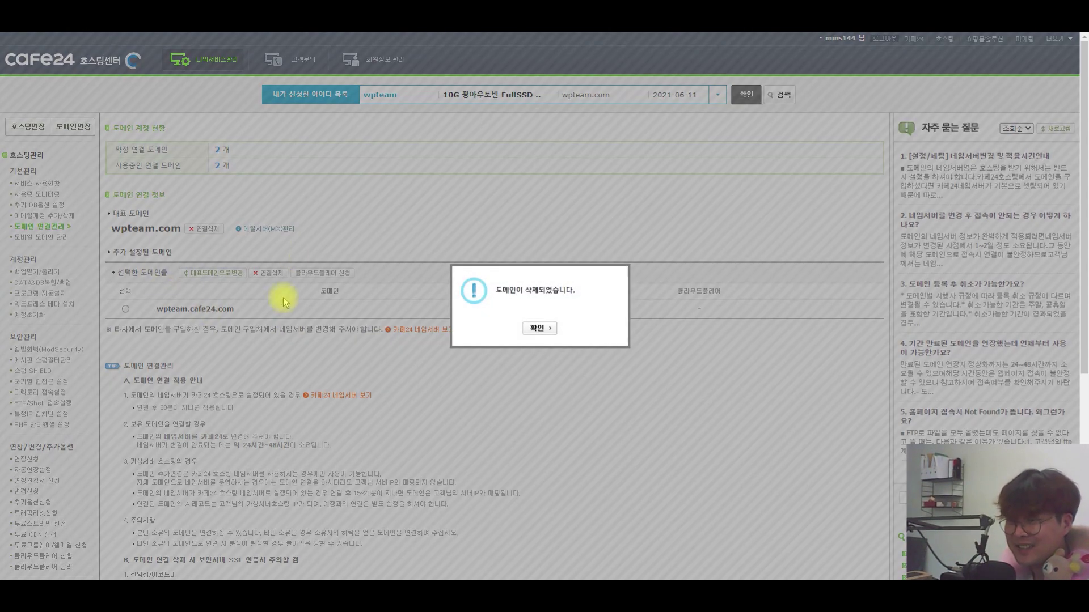
pyautogui.click(543, 330)
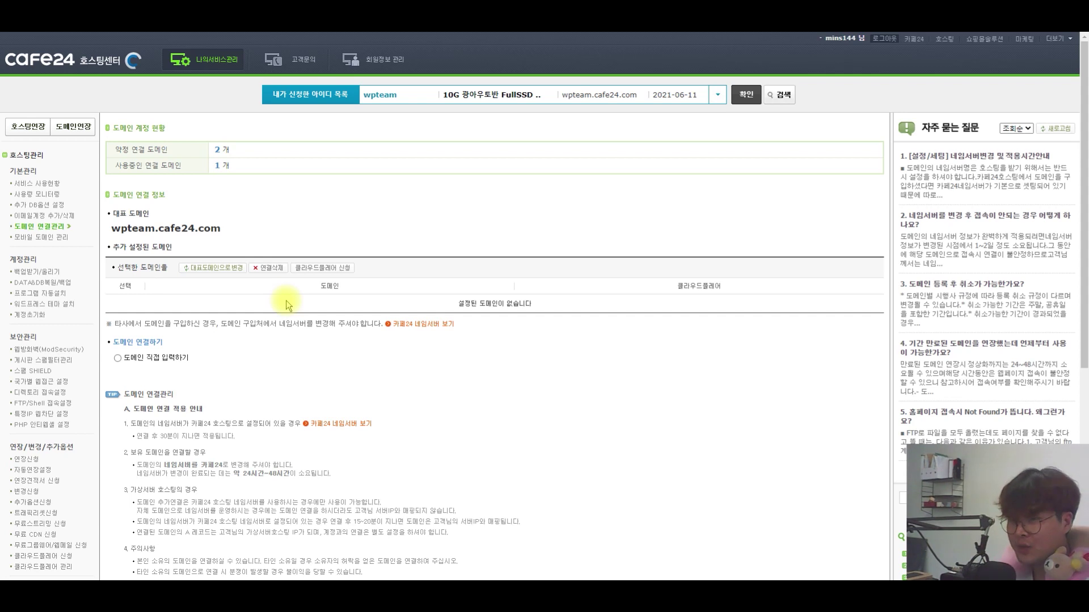
pyautogui.click(135, 358)
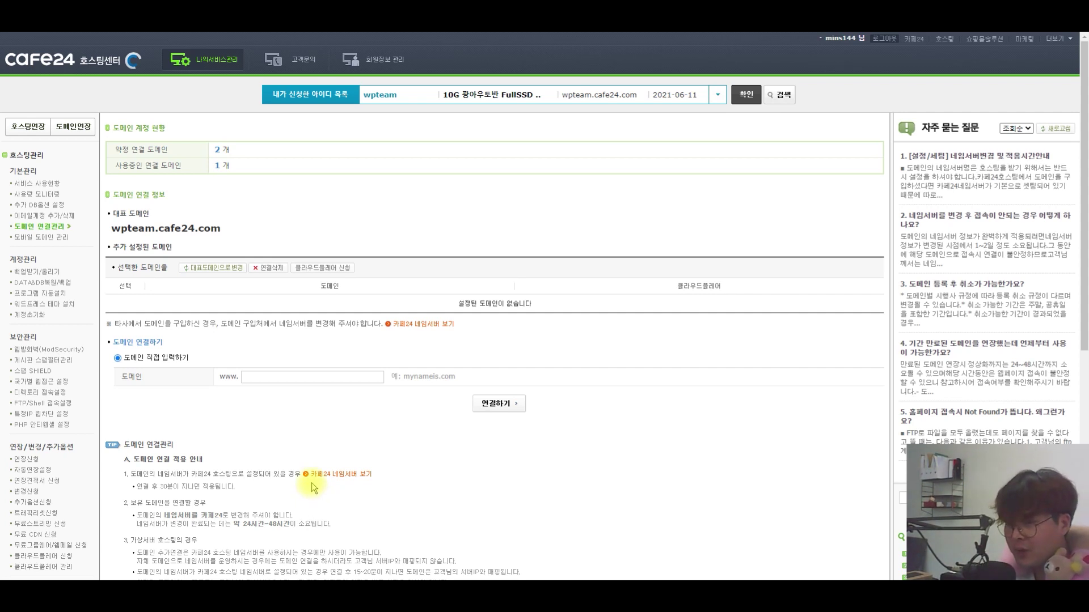
pyautogui.click(312, 377)
pyautogui.click(470, 470)
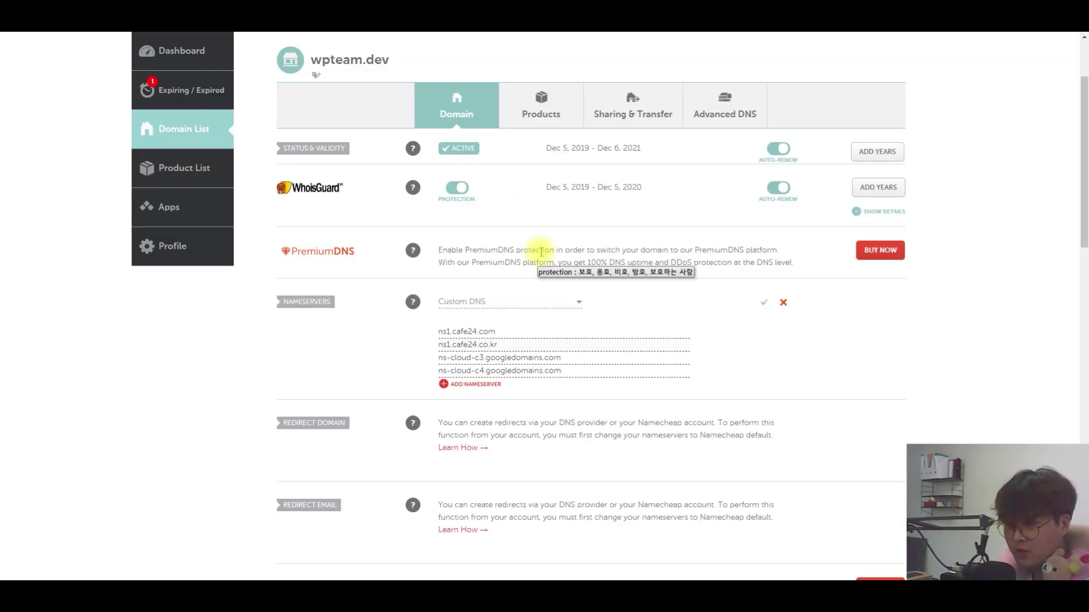
pyautogui.moveTo(530, 343); pyautogui.dragTo(371, 347)
pyautogui.click(523, 334)
pyautogui.moveTo(522, 334); pyautogui.dragTo(391, 341)
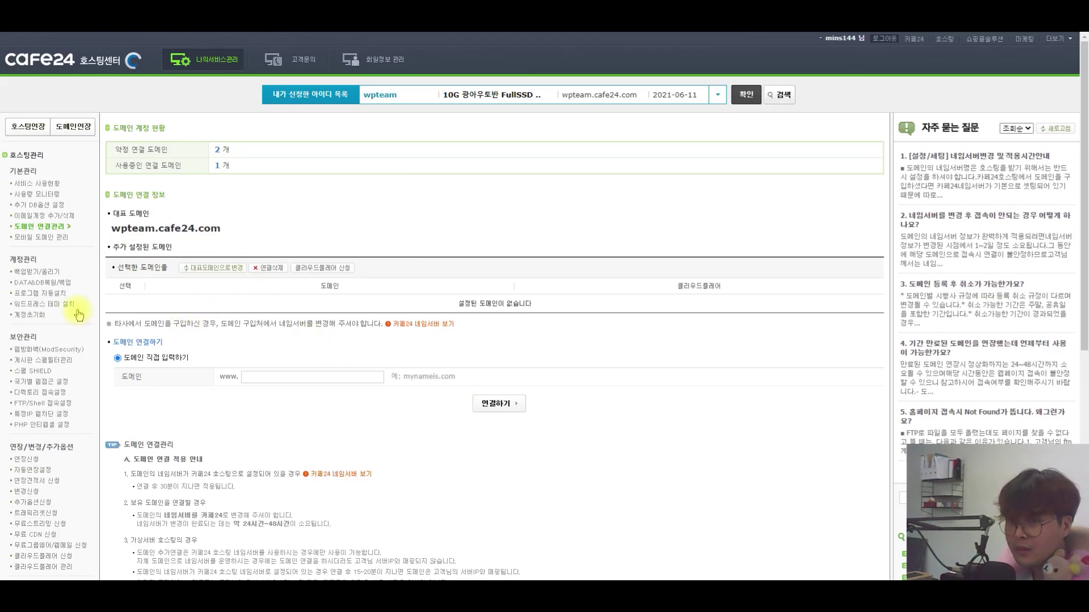
# Open the wpteam.cafe24.com site and resize Chrome out of full screen
pyautogui.click(193, 232)
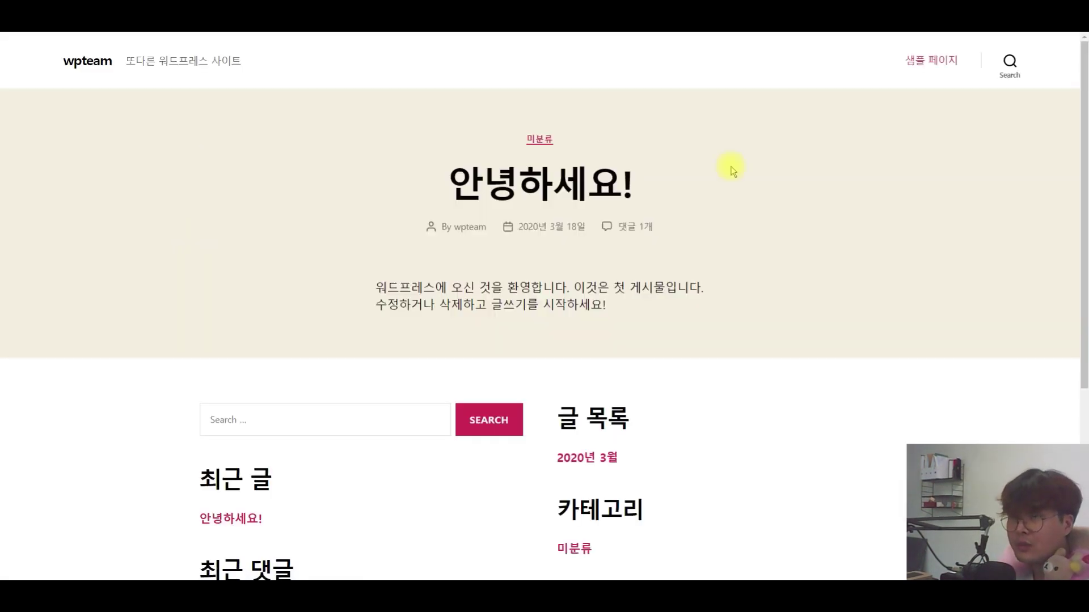
pyautogui.hotkey('ctrl', 'Tab')
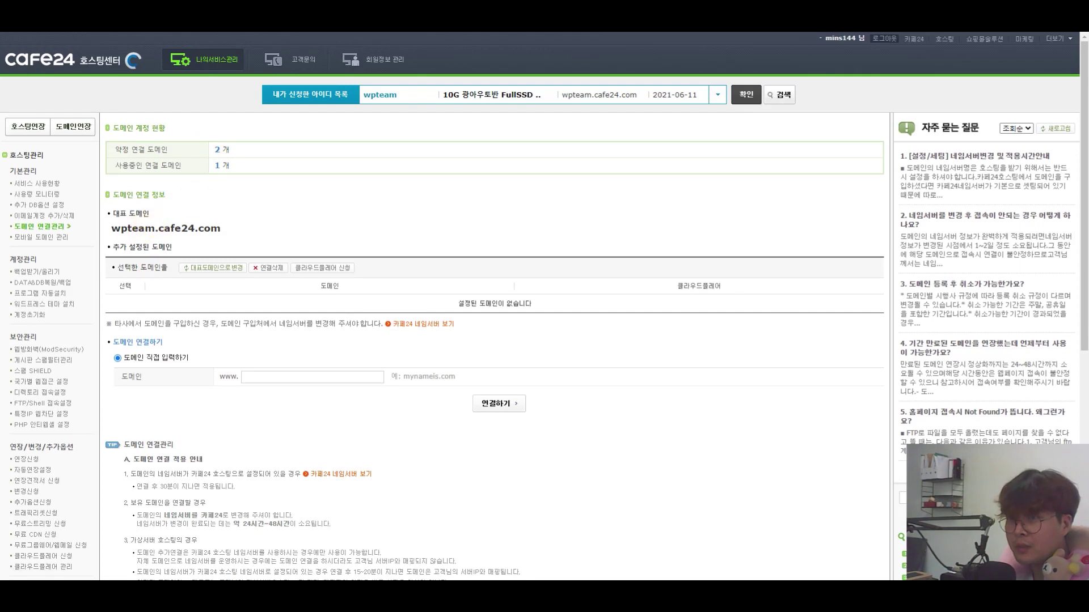
pyautogui.hotkey('ctrl', 'Tab')
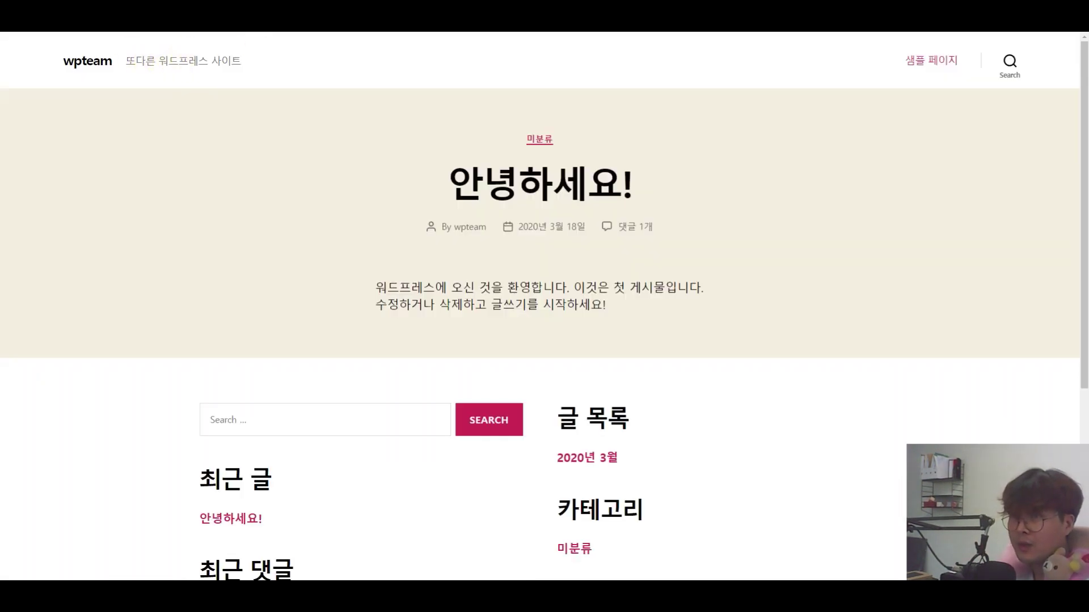
pyautogui.press('F11')
pyautogui.press('F11')
pyautogui.press('F11')
pyautogui.moveTo(418, 109); pyautogui.dragTo(276, 67)
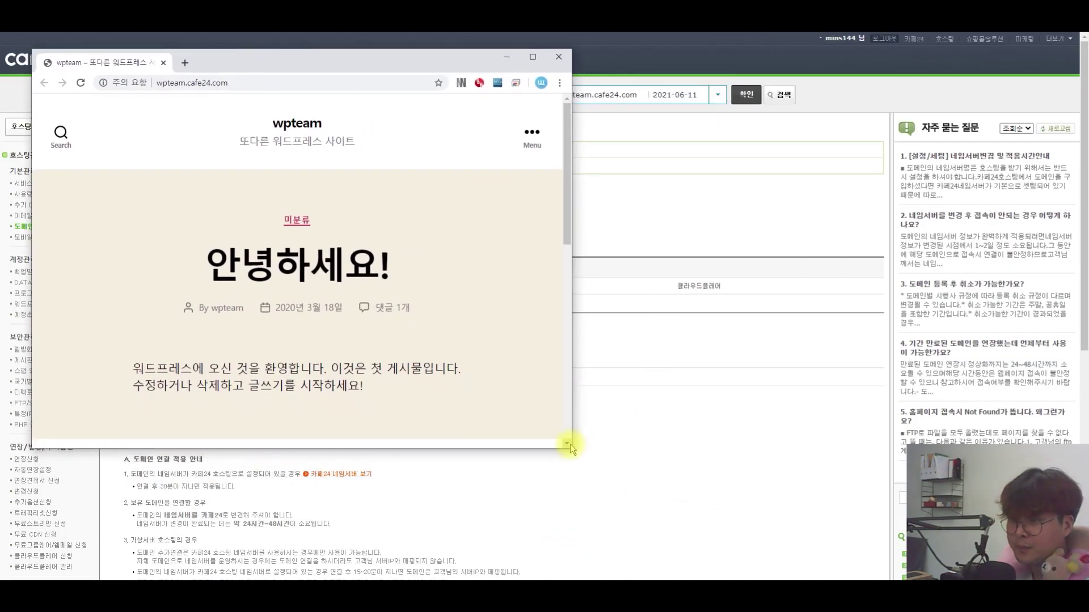
pyautogui.scroll(-5, 561, 397)
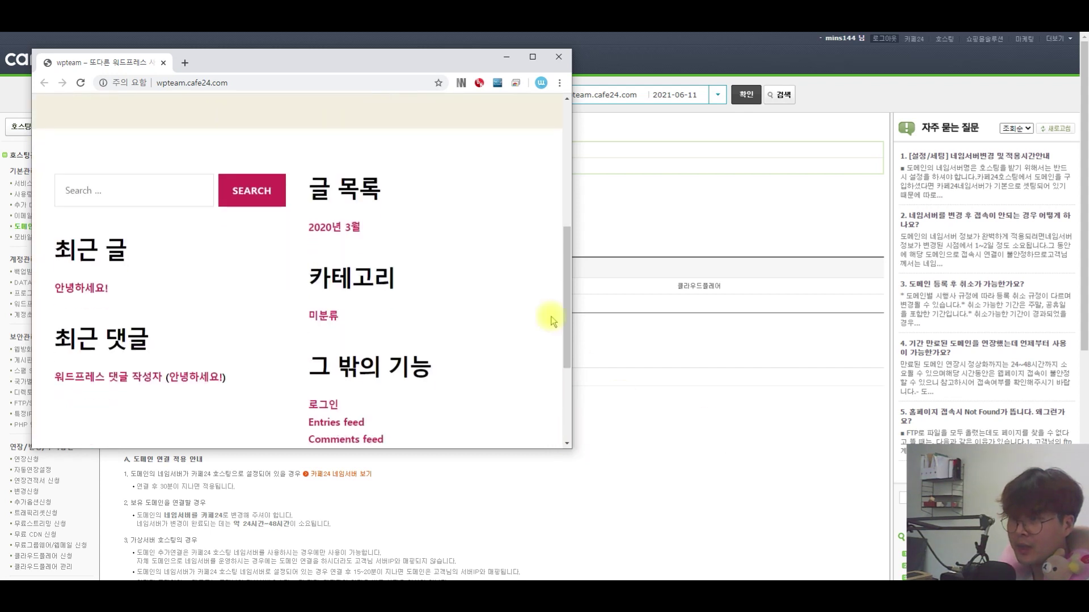
pyautogui.click(567, 195)
pyautogui.moveTo(575, 335); pyautogui.dragTo(949, 347)
# Append /wp-admin to the site address to load the WordPress login page
pyautogui.click(288, 84)
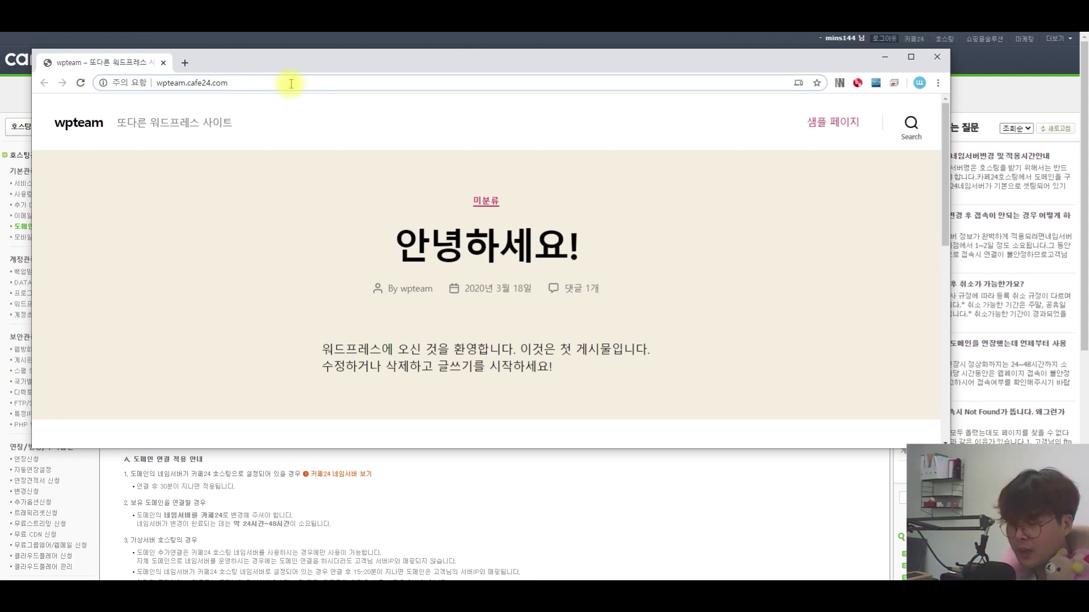
pyautogui.write('/')
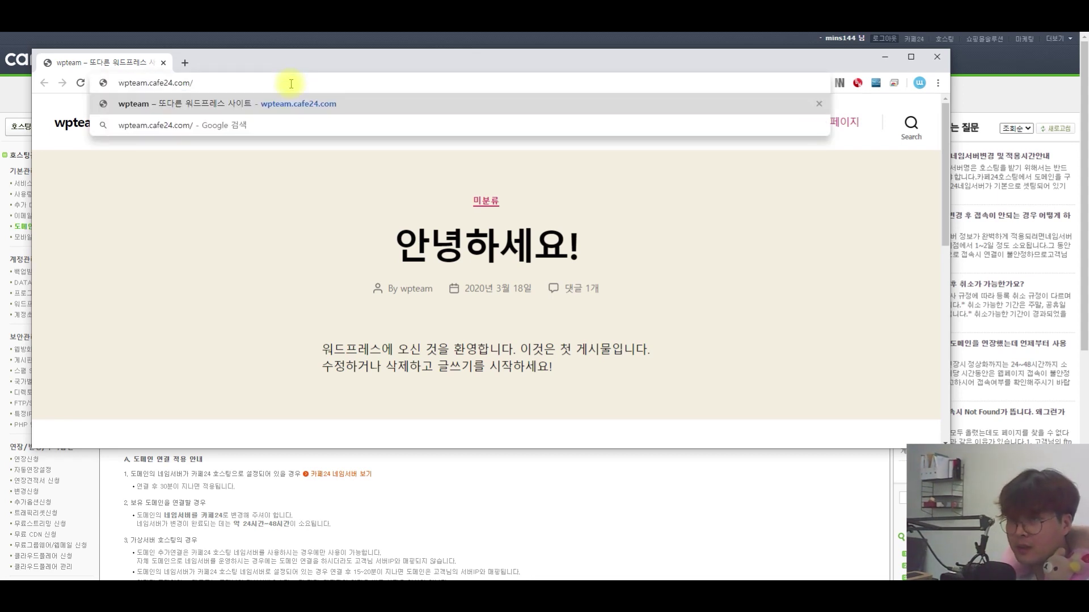
pyautogui.write('wp')
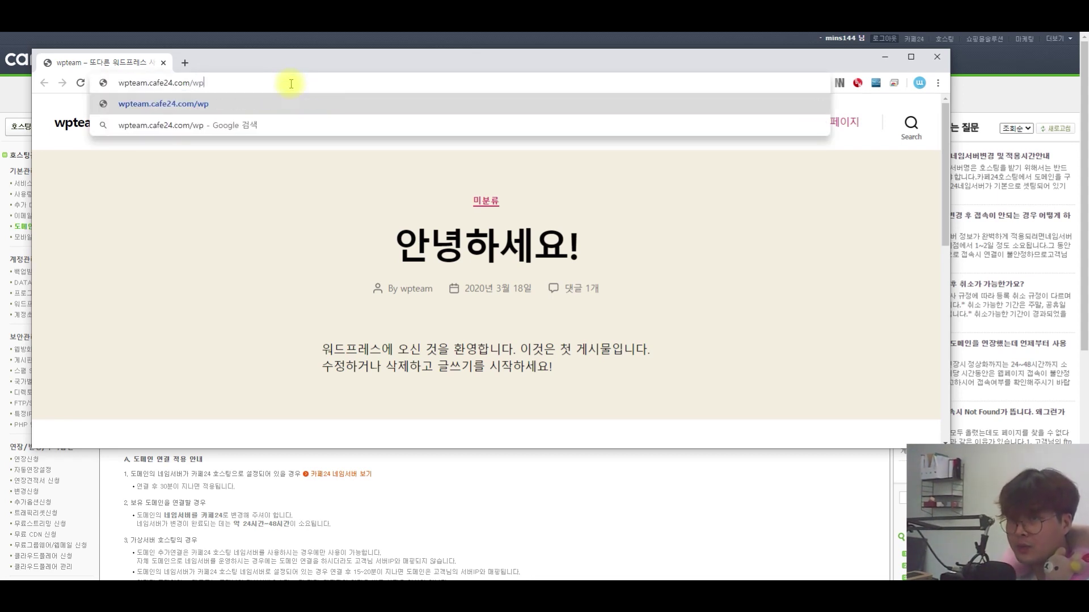
pyautogui.write('-admin')
pyautogui.press('Return')
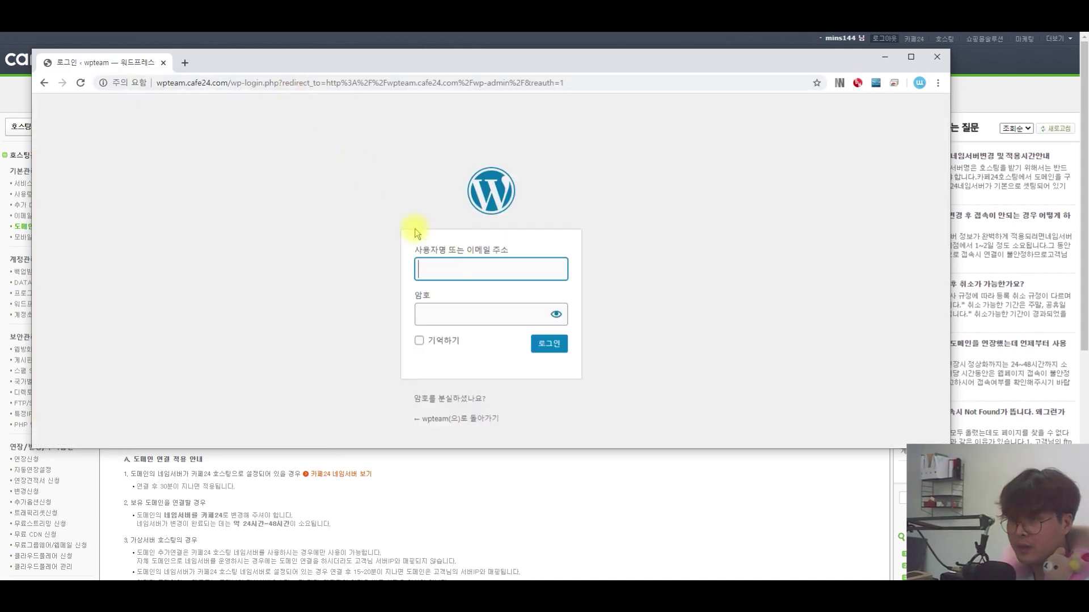
# Log in to the WordPress admin with the administrator username and password
pyautogui.click(485, 262)
pyautogui.click(451, 268)
pyautogui.write('w')
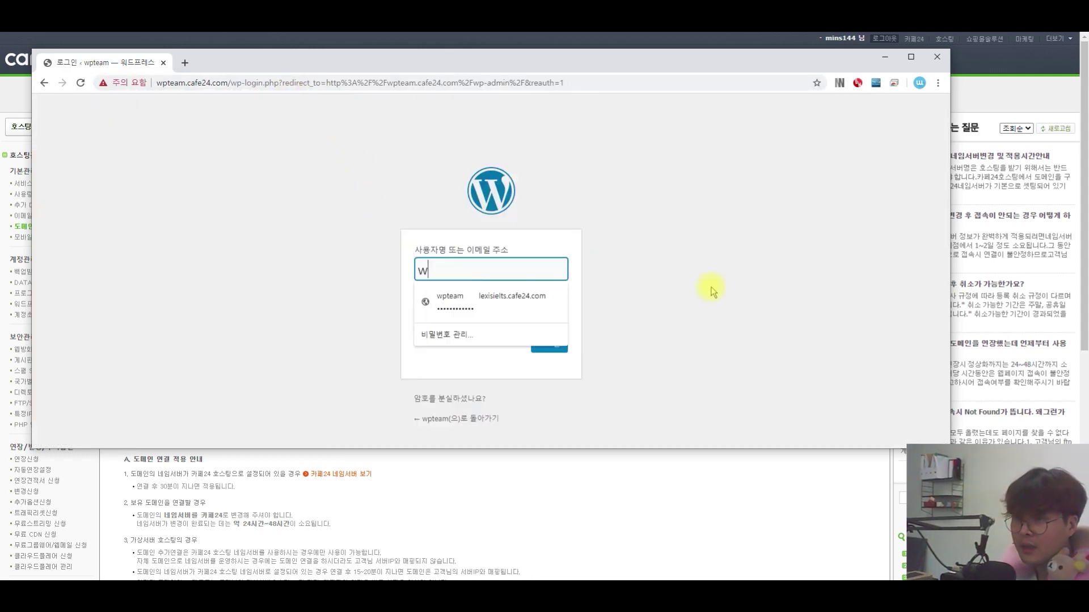
pyautogui.write('pteam')
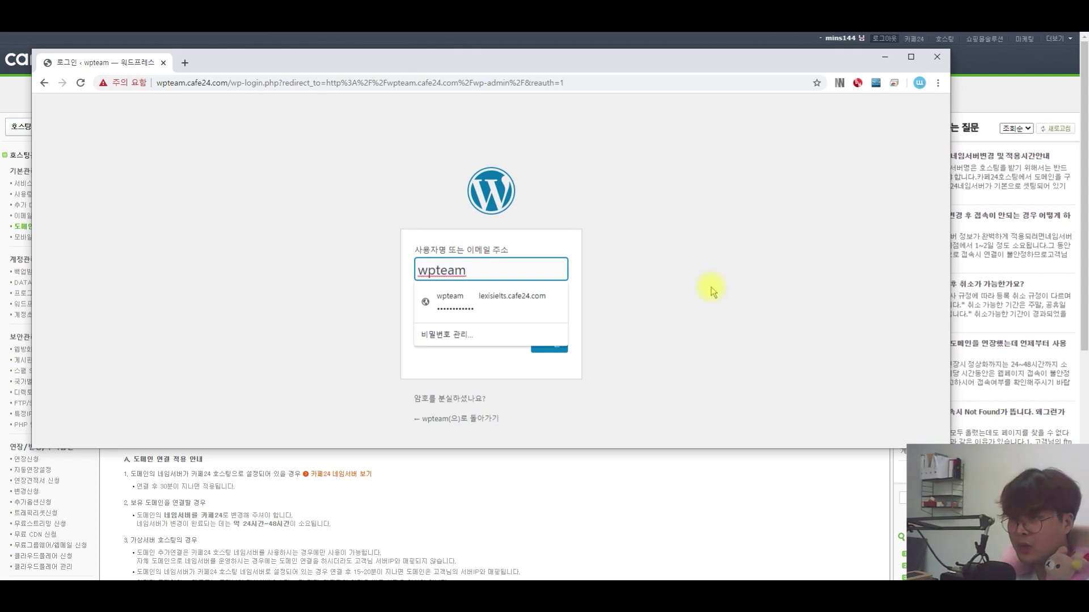
pyautogui.press('Tab')
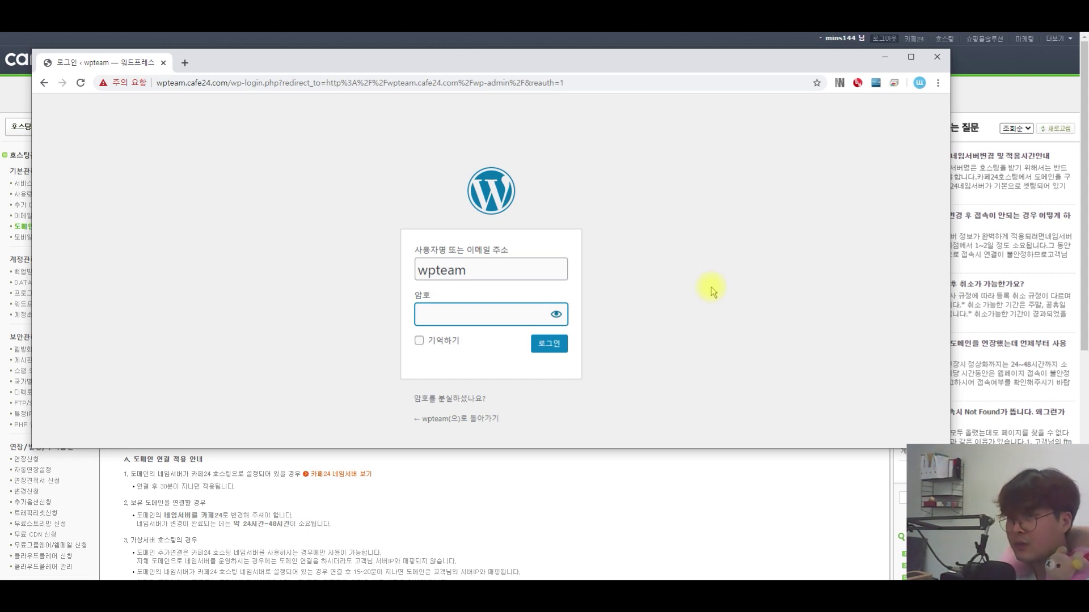
pyautogui.write('aaaaaaaaaaaaa')
pyautogui.press('Return')
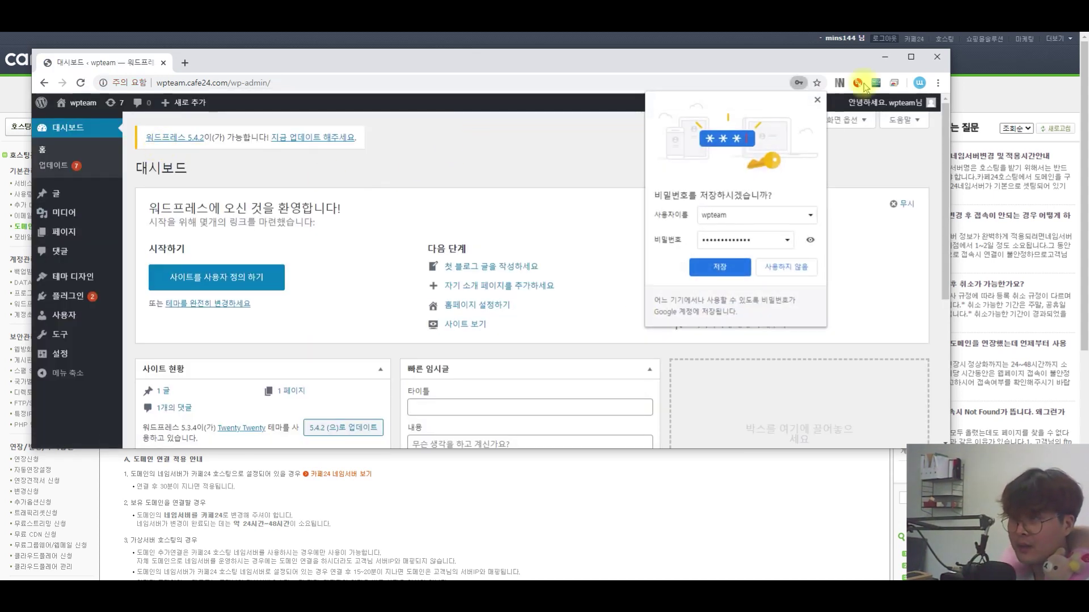
# Maximize the dashboard, dismiss Chrome's save-password prompt, and view the site's front page
pyautogui.click(911, 57)
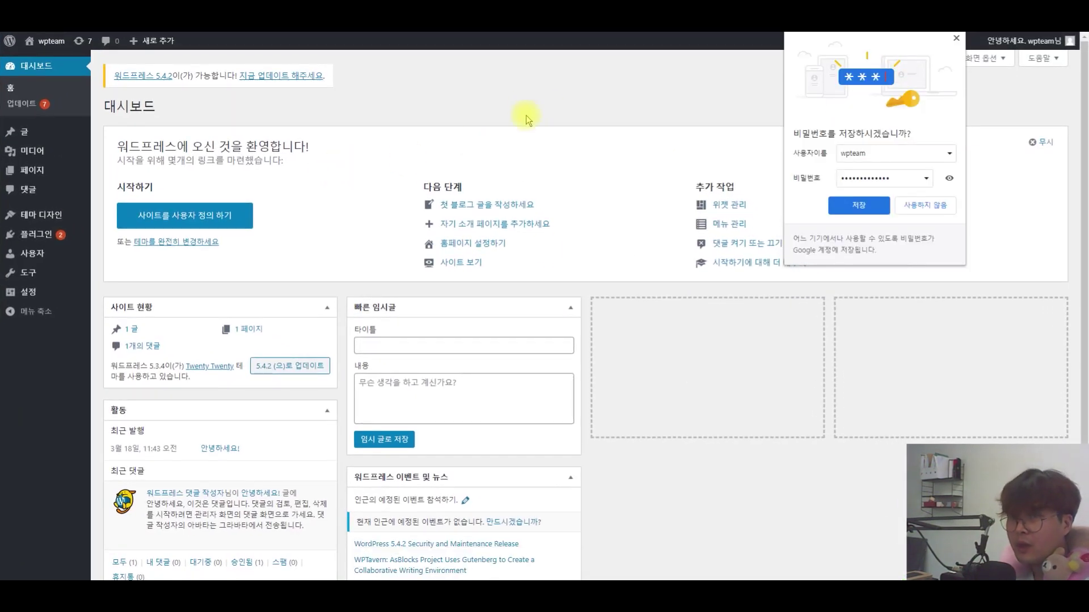
pyautogui.click(956, 38)
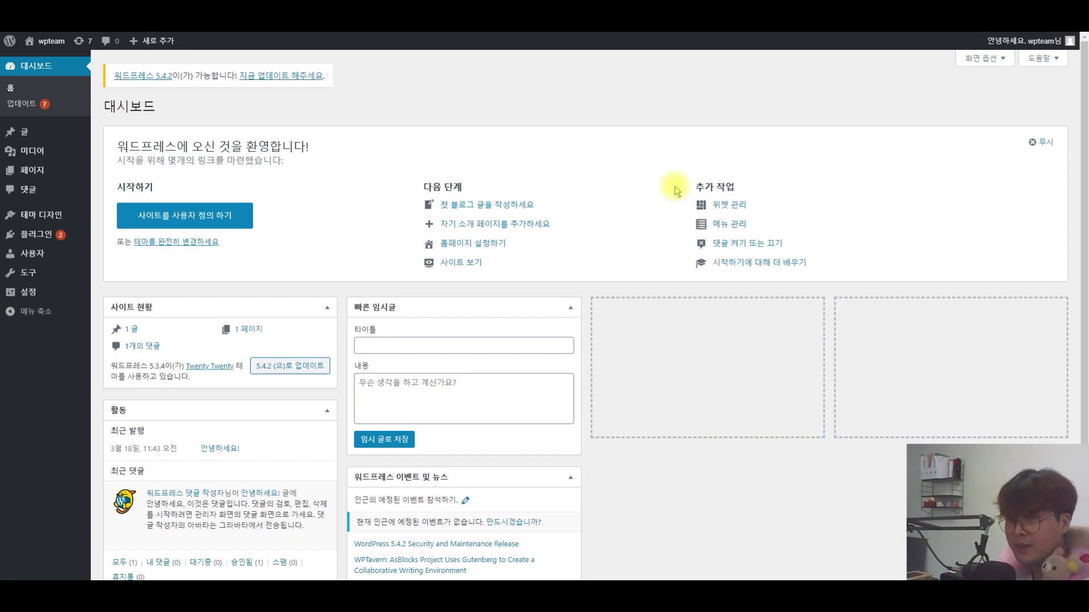
pyautogui.click(50, 45)
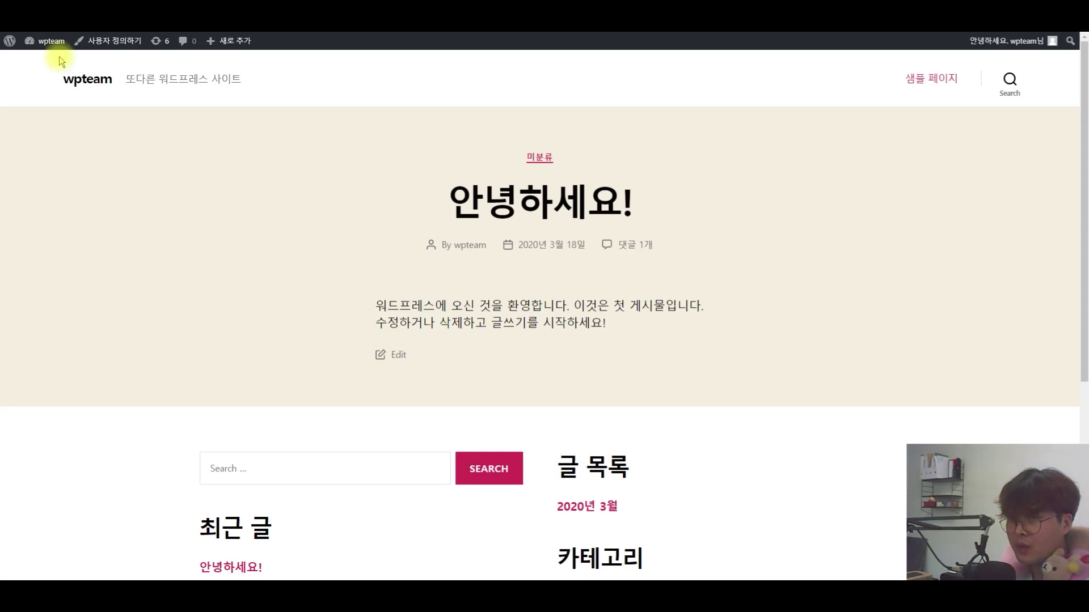
# Return to the front page and reload it with F5 so the 홈 link appears beside 샘플 페이지
pyautogui.moveTo(50, 46)
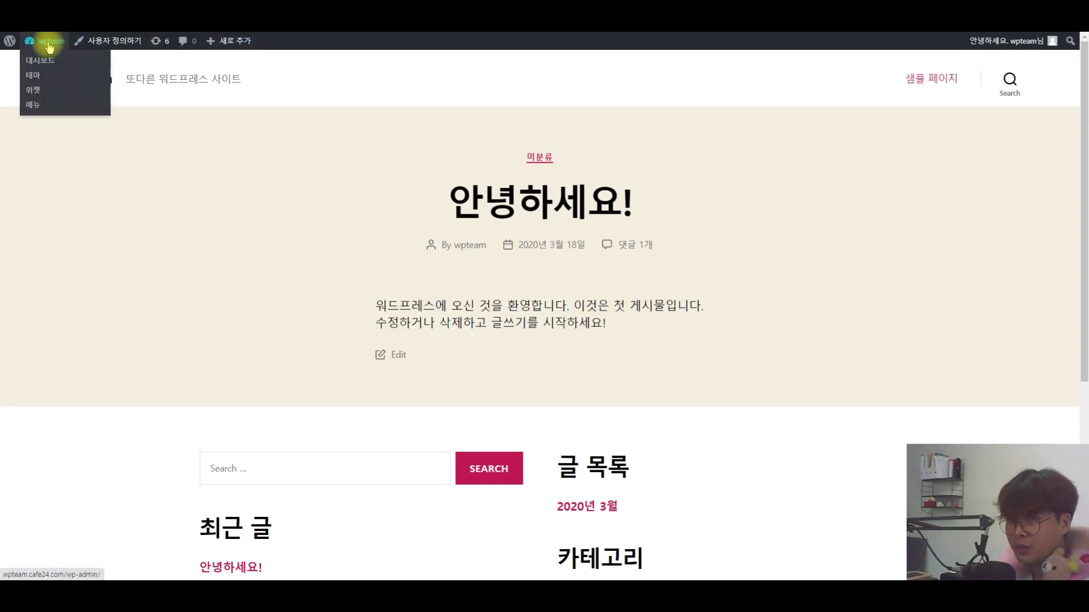
pyautogui.click(50, 46)
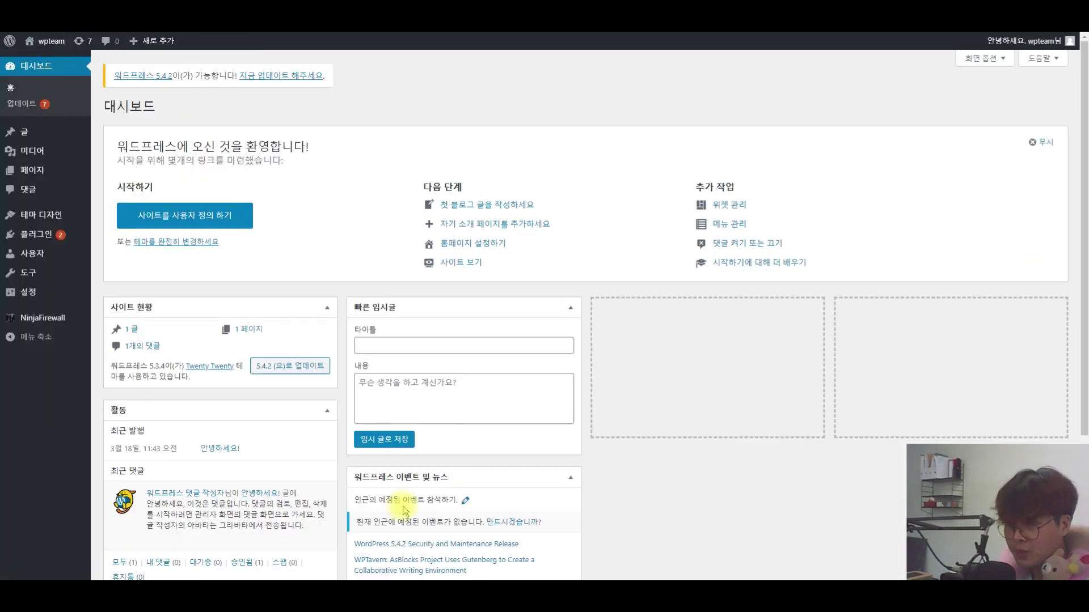
pyautogui.click(50, 41)
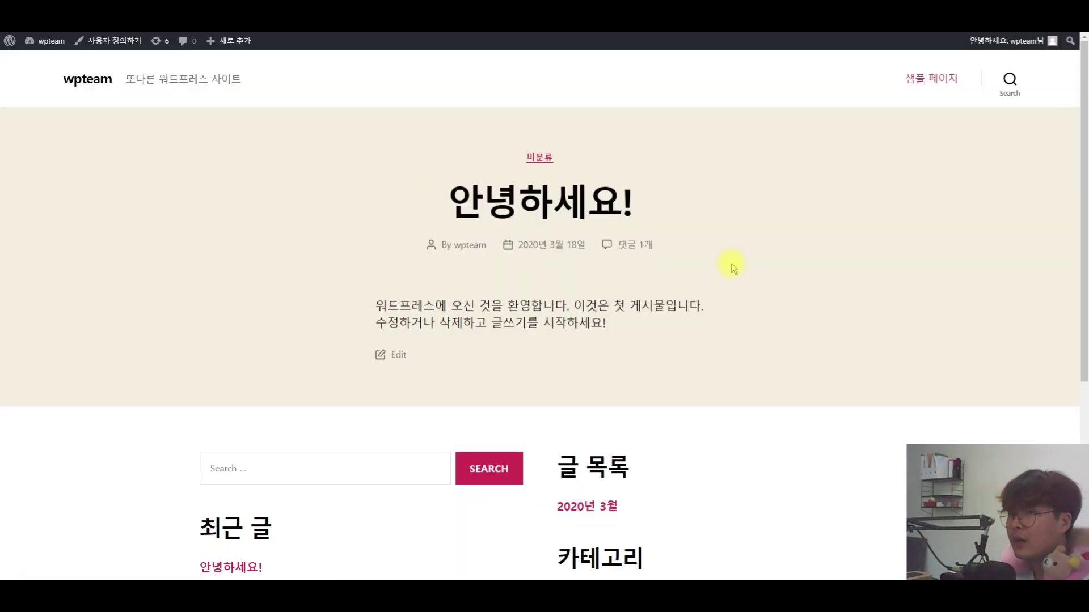
pyautogui.scroll(-5, 275, 318)
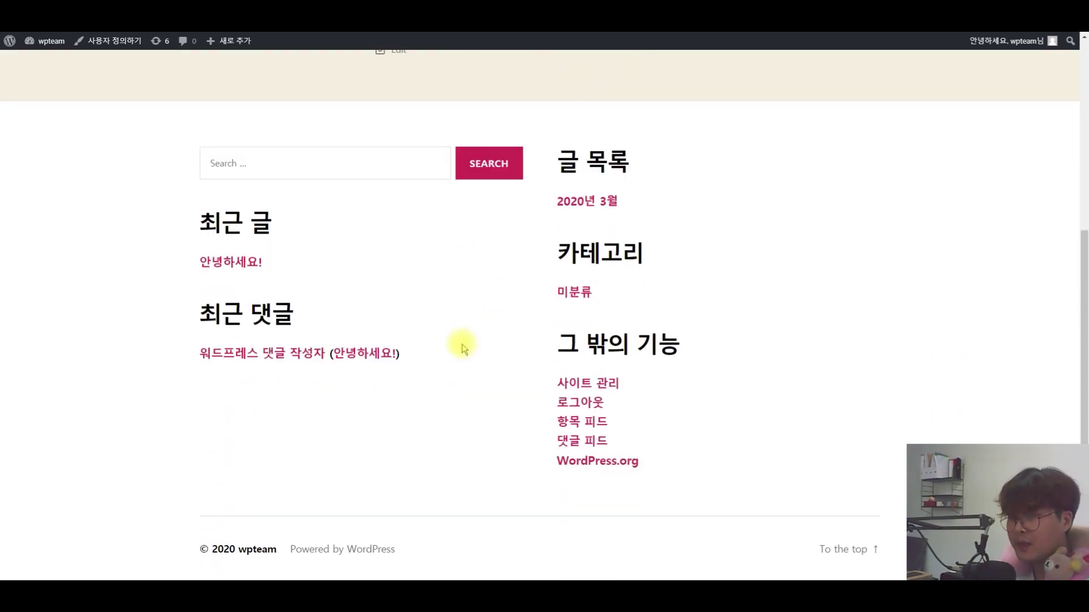
pyautogui.scroll(5, 414, 340)
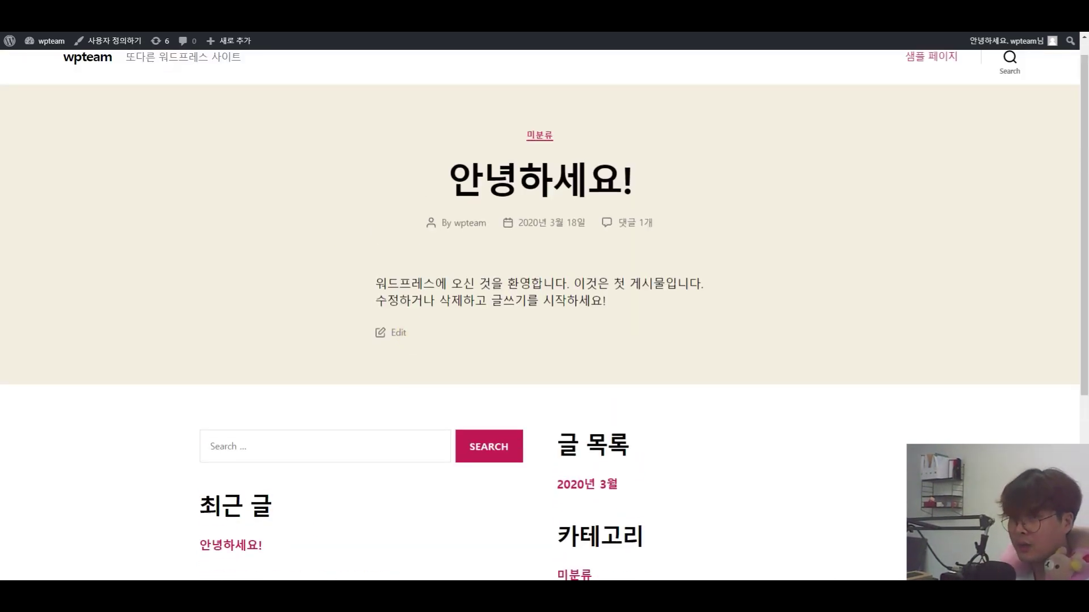
pyautogui.scroll(1, 204, 99)
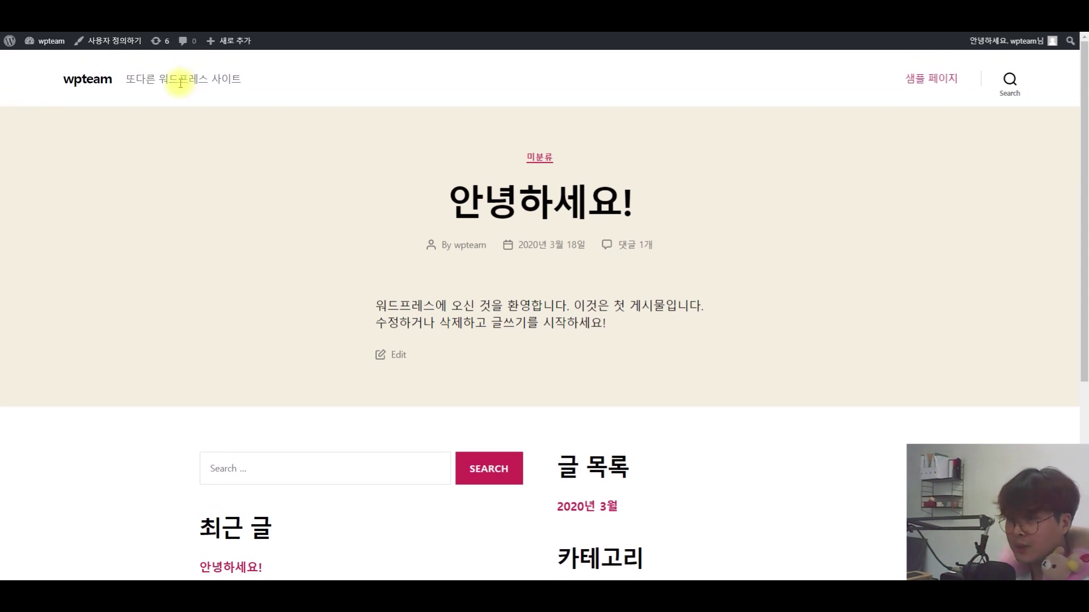
pyautogui.moveTo(279, 148); pyautogui.dragTo(600, 377)
pyautogui.click(601, 376)
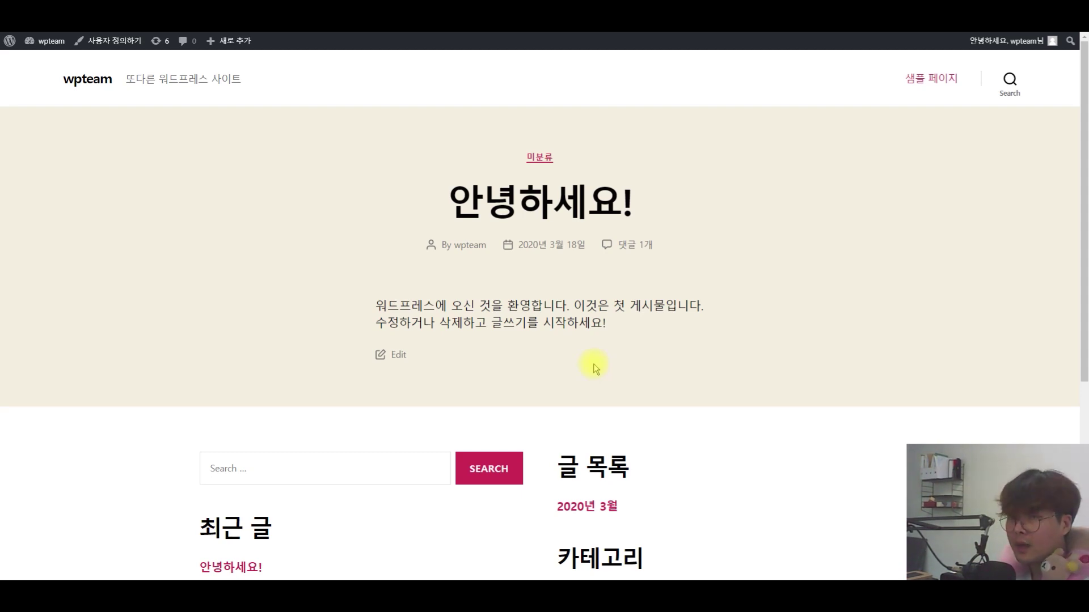
pyautogui.press('F5')
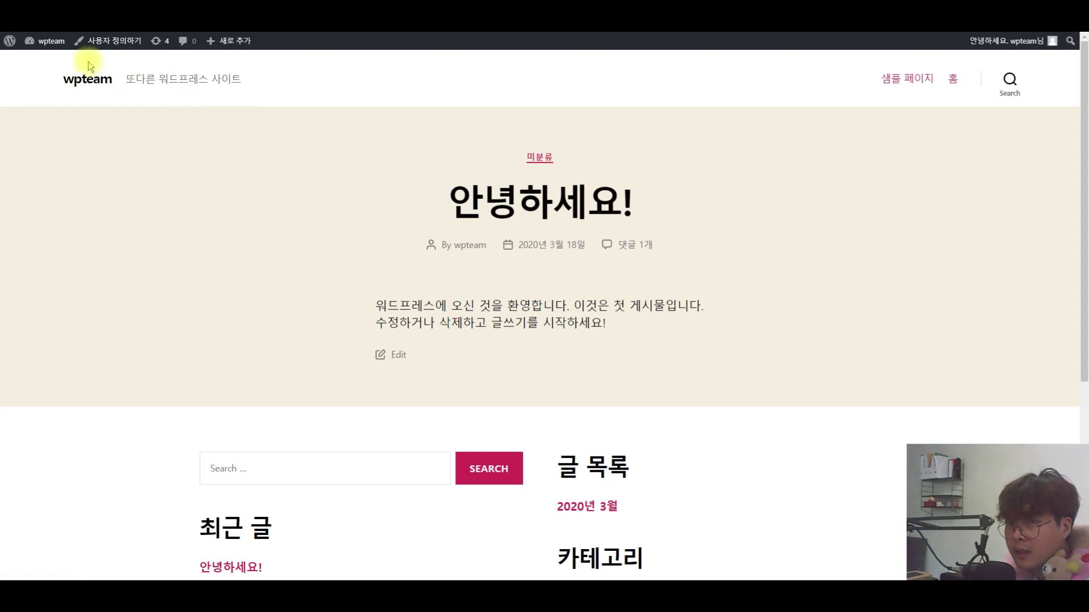
# From the dashboard, go to 테마 디자인 > 테마 to list Twenty Twenty and Twenty Seventeen
pyautogui.click(52, 42)
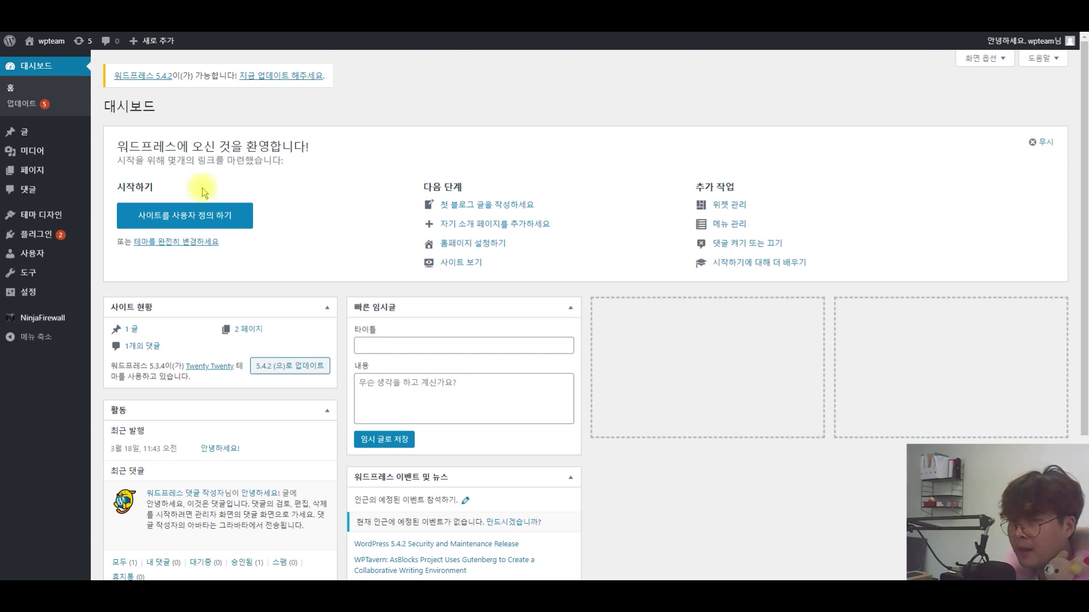
pyautogui.moveTo(34, 221)
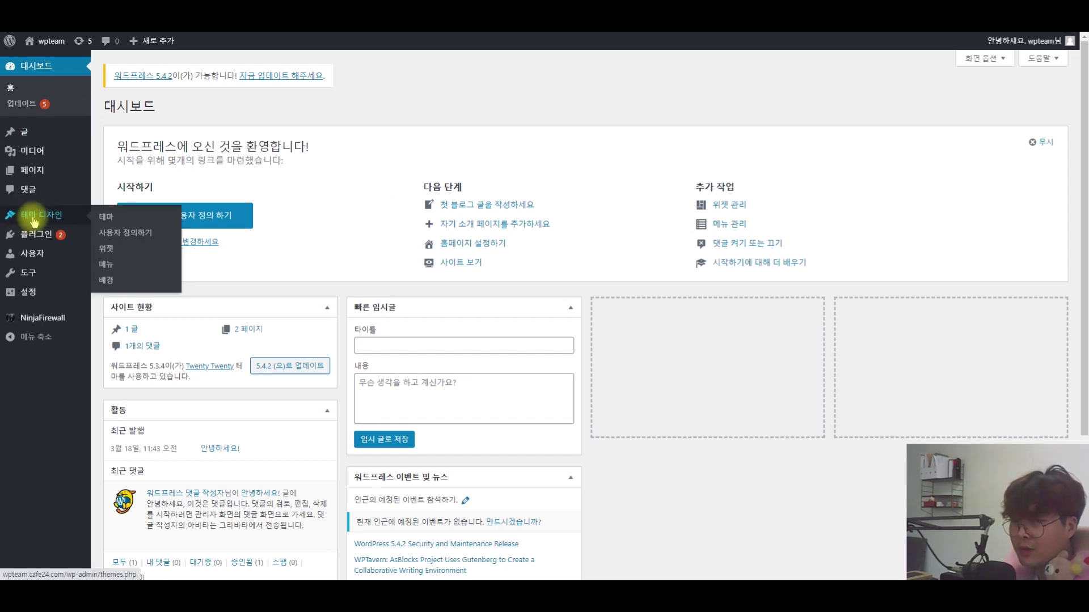
pyautogui.click(110, 222)
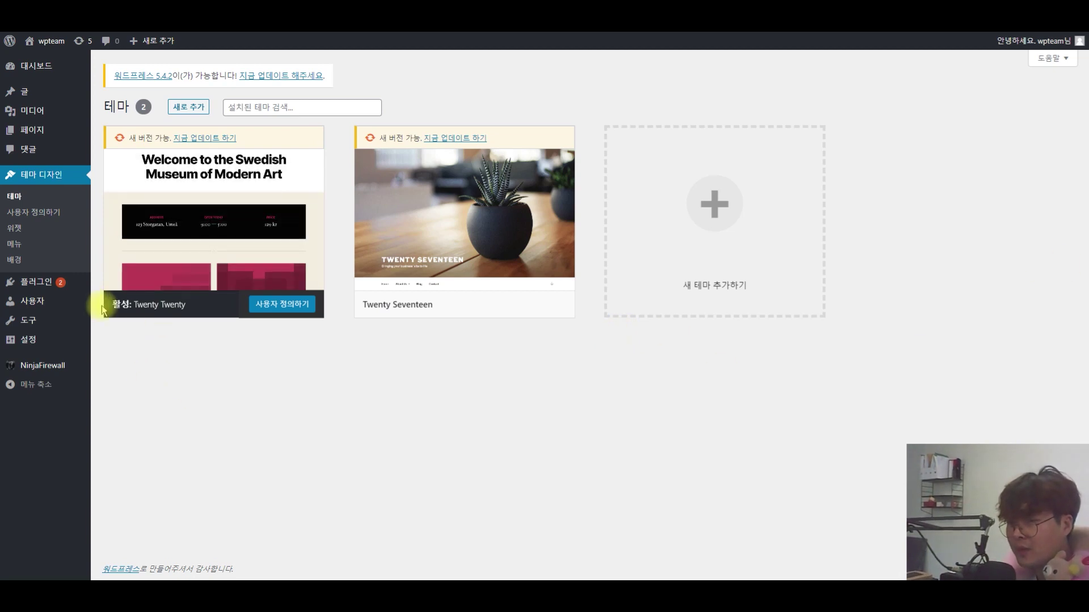
pyautogui.moveTo(107, 305); pyautogui.dragTo(160, 307)
pyautogui.click(181, 305)
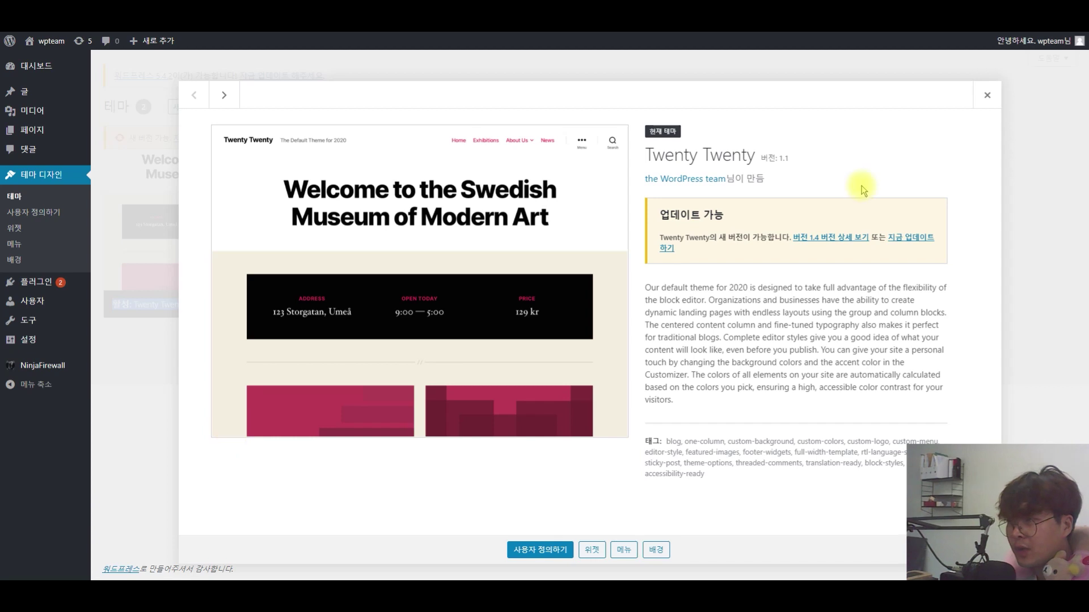
pyautogui.click(987, 97)
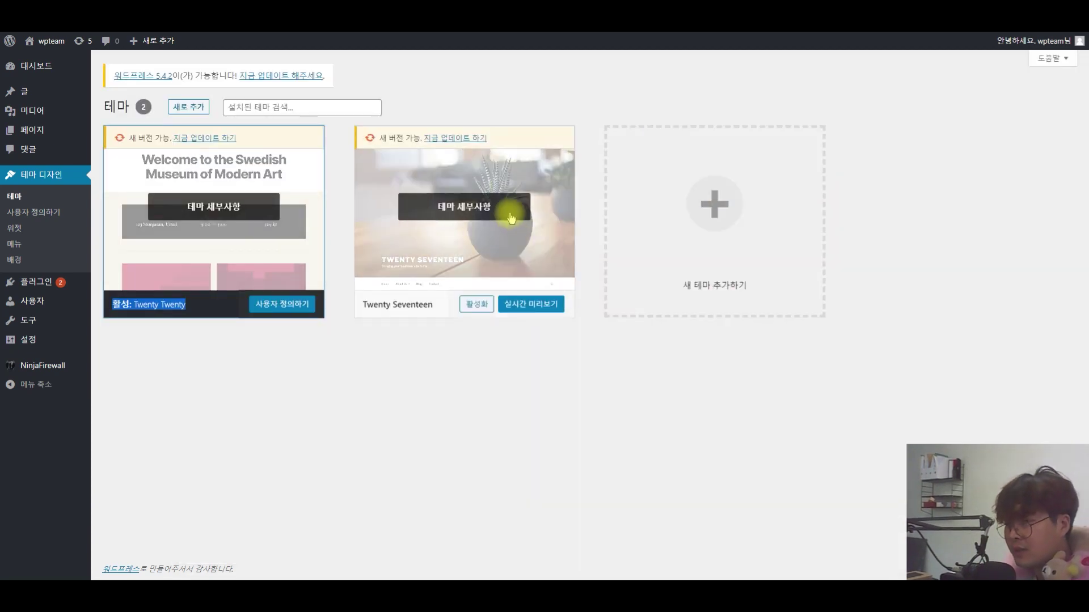
pyautogui.click(511, 218)
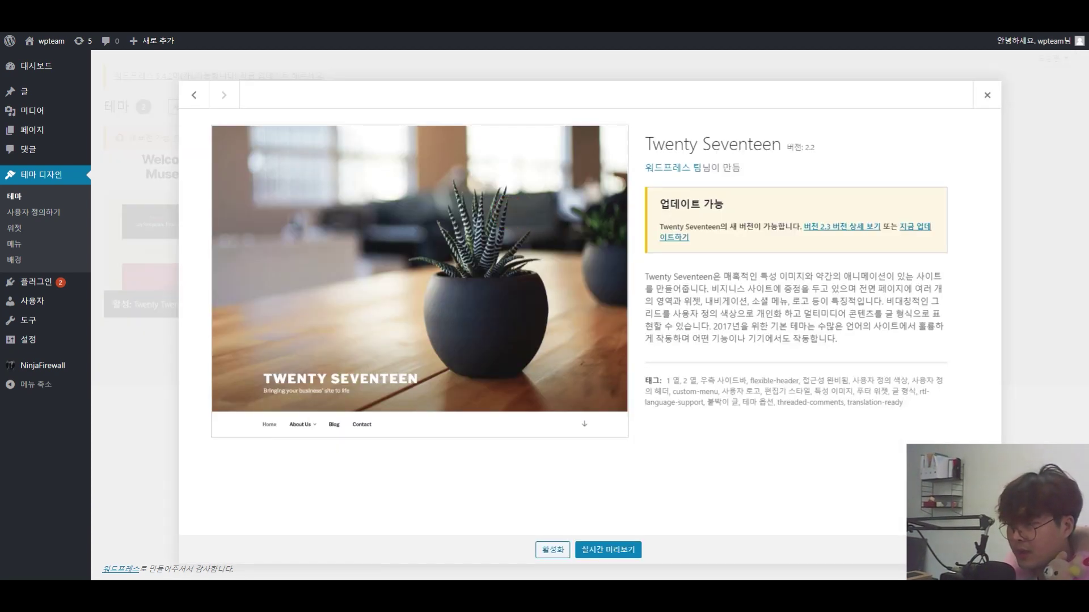
pyautogui.click(986, 96)
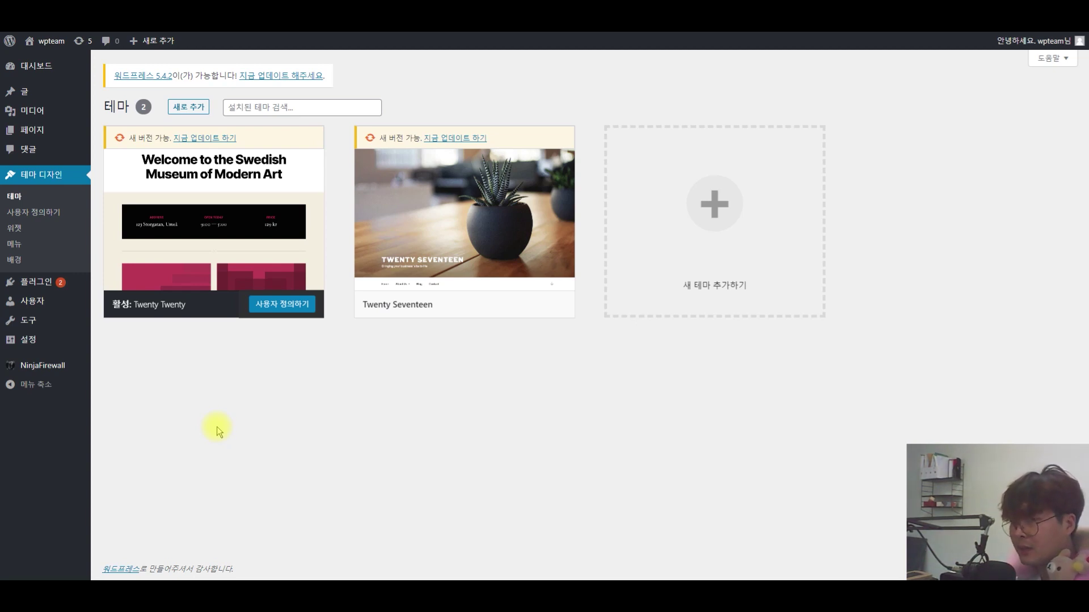
# Start adding a new theme and browse the featured theme grid
pyautogui.click(184, 108)
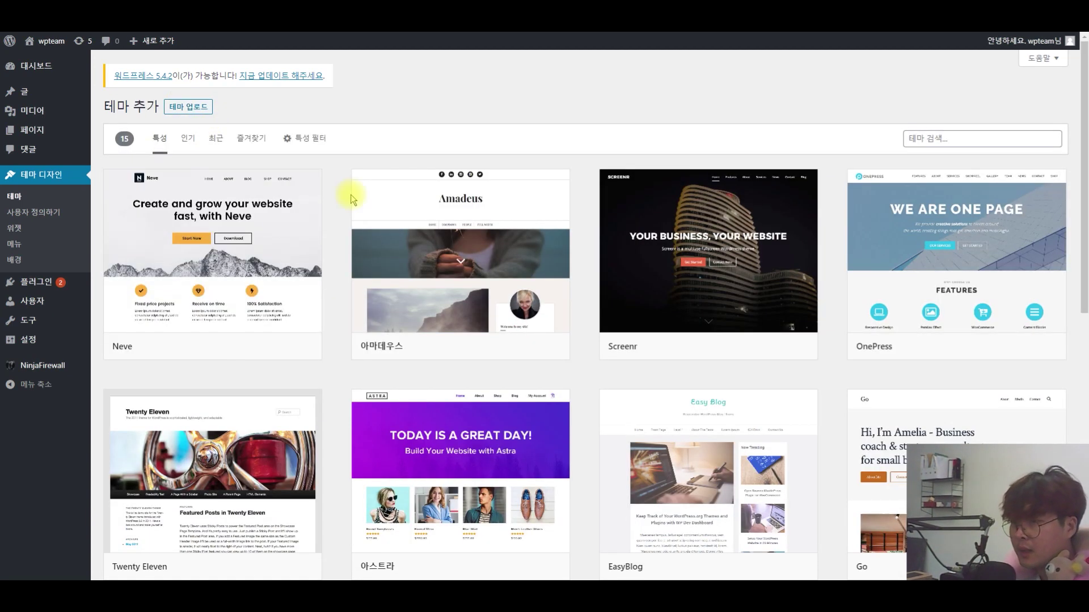
pyautogui.moveTo(397, 203)
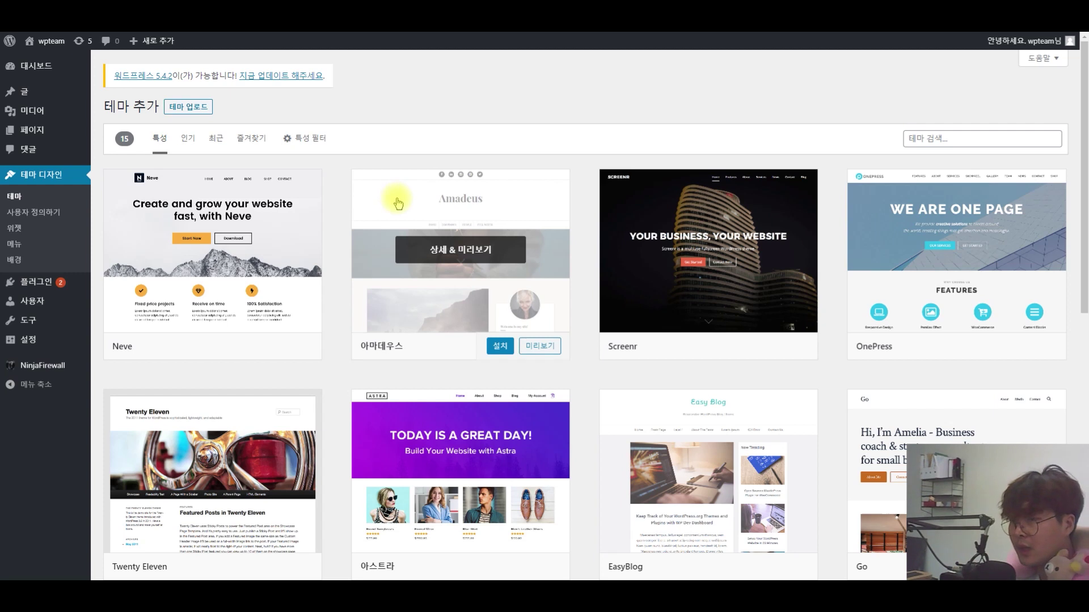
pyautogui.moveTo(752, 437)
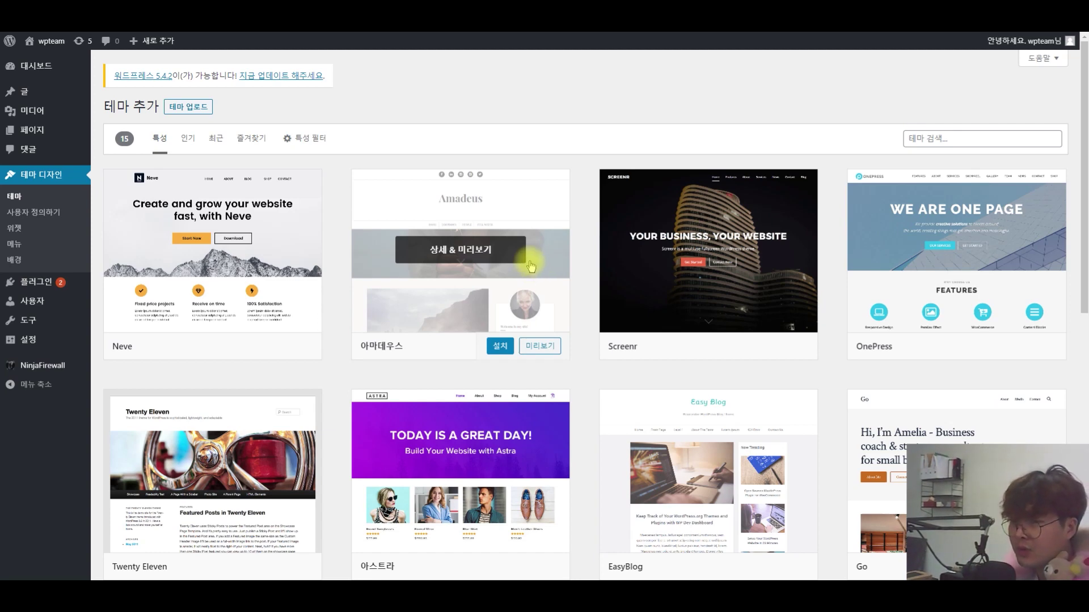
pyautogui.scroll(-4, 573, 338)
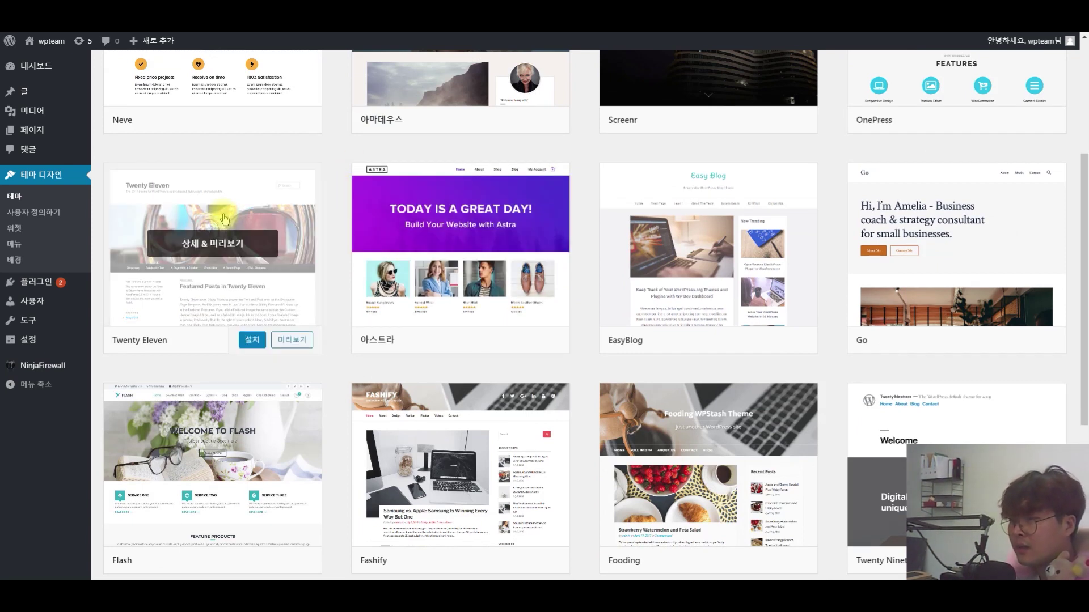
pyautogui.scroll(4, 225, 218)
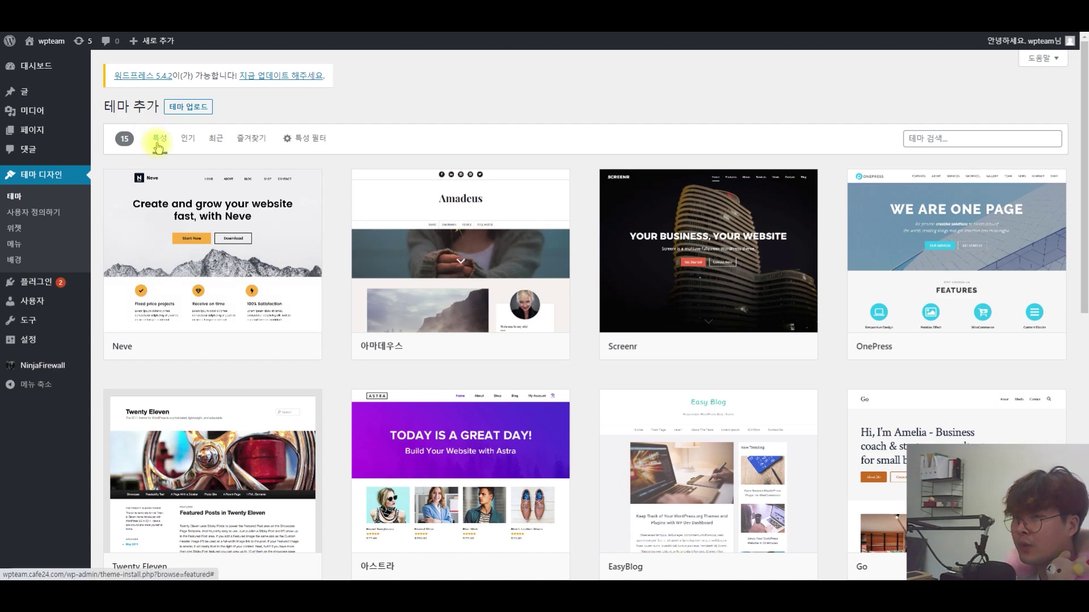
# Switch to the 인기 list of popular themes such as Twenty Nineteen, Astra and Neve
pyautogui.click(191, 141)
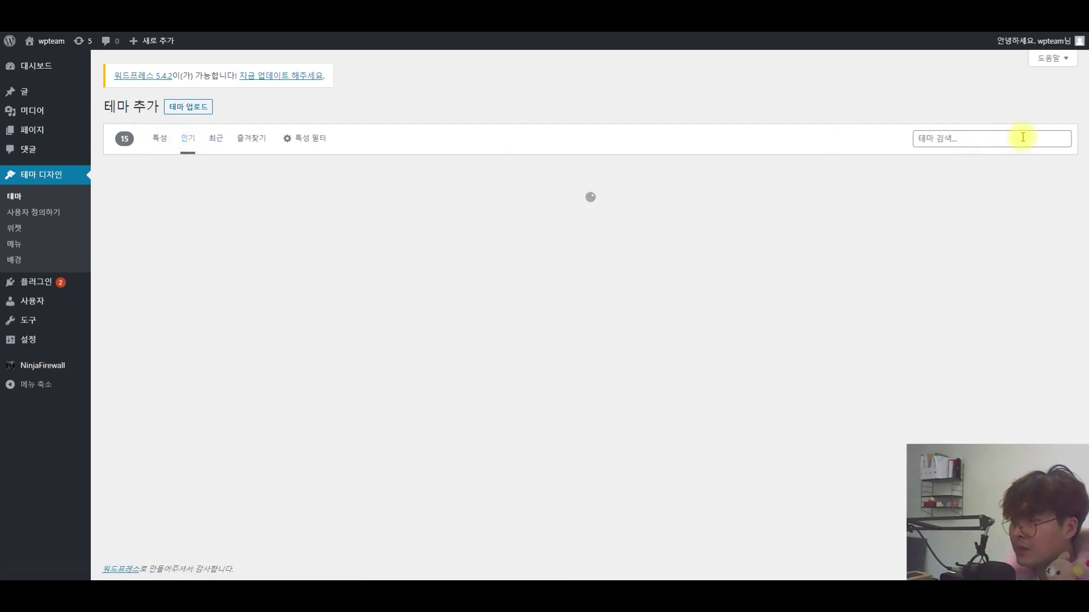
pyautogui.click(1017, 137)
pyautogui.click(597, 84)
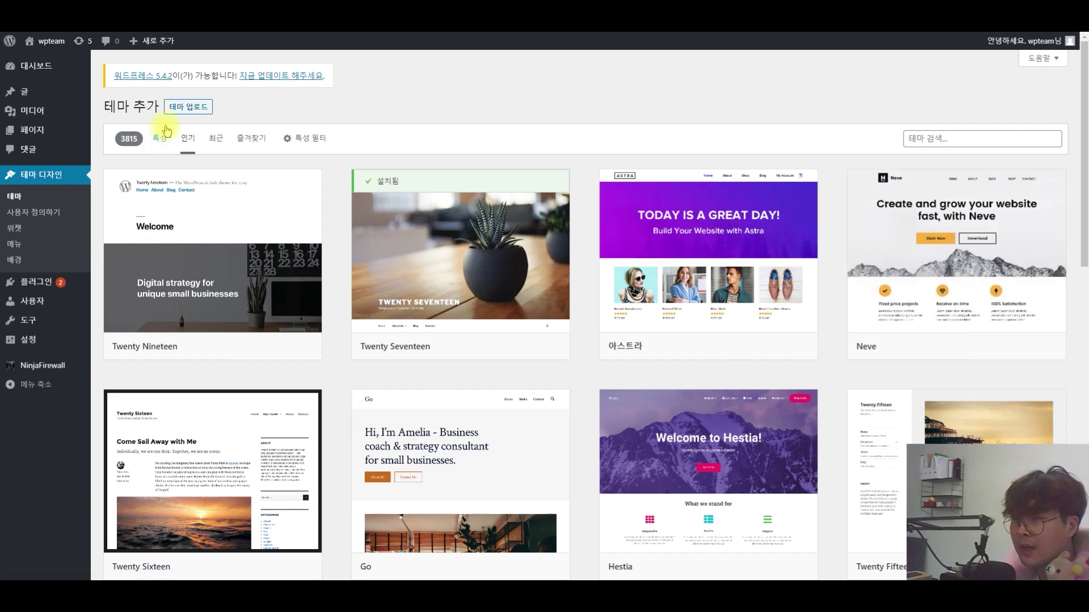
pyautogui.moveTo(968, 333)
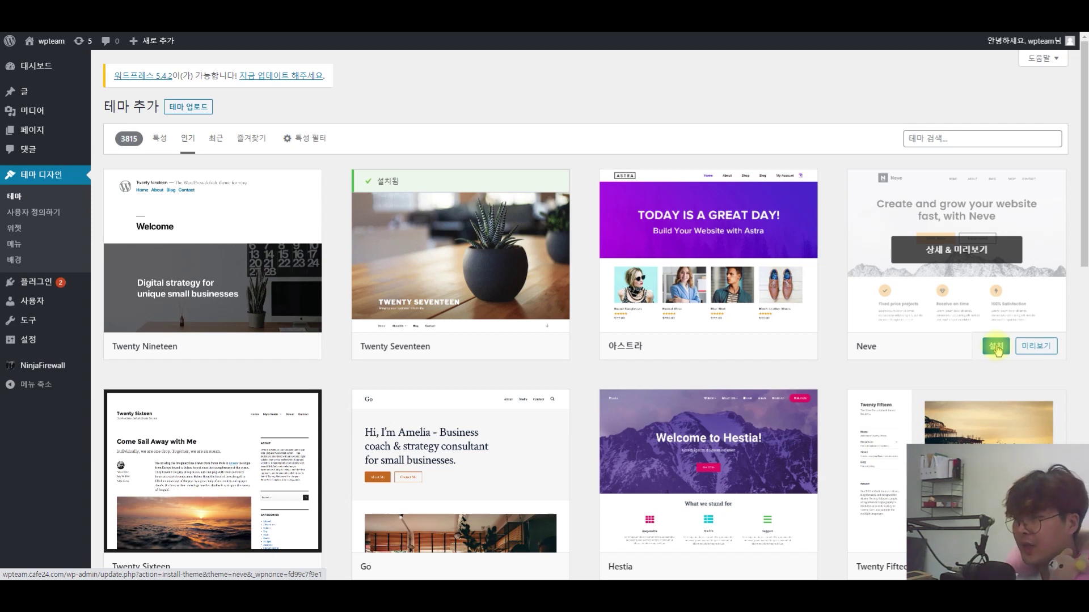
pyautogui.click(970, 247)
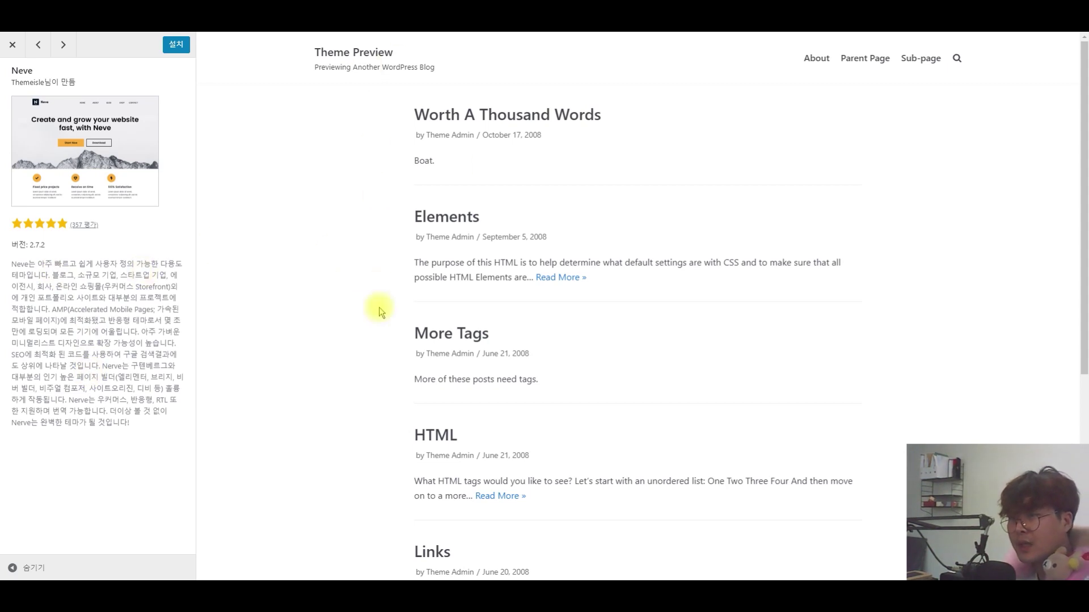
pyautogui.scroll(-4, 377, 308)
pyautogui.scroll(4, 428, 344)
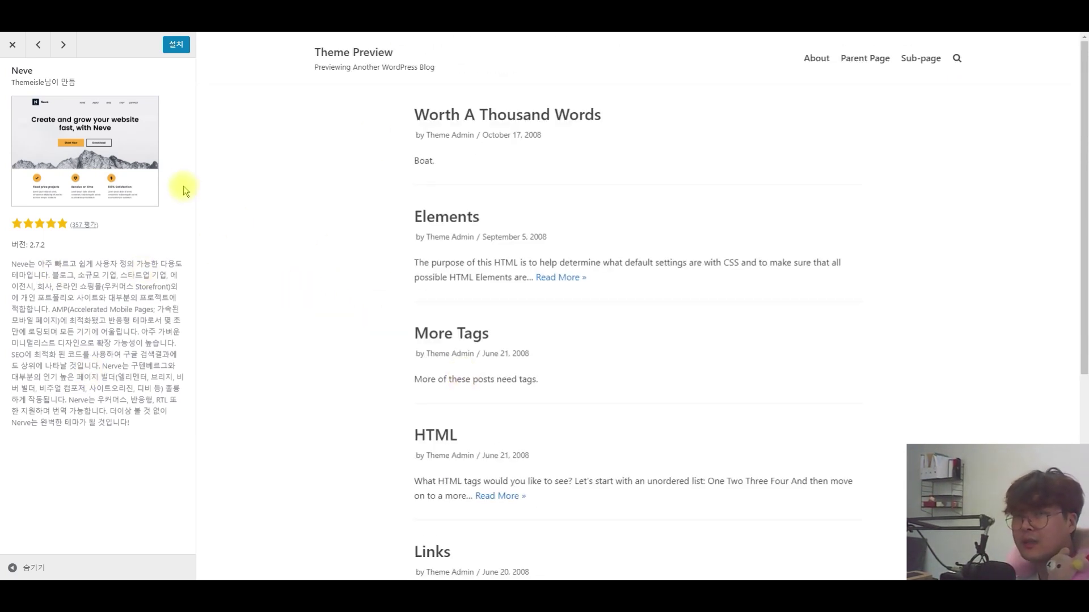
pyautogui.tripleClick(141, 411)
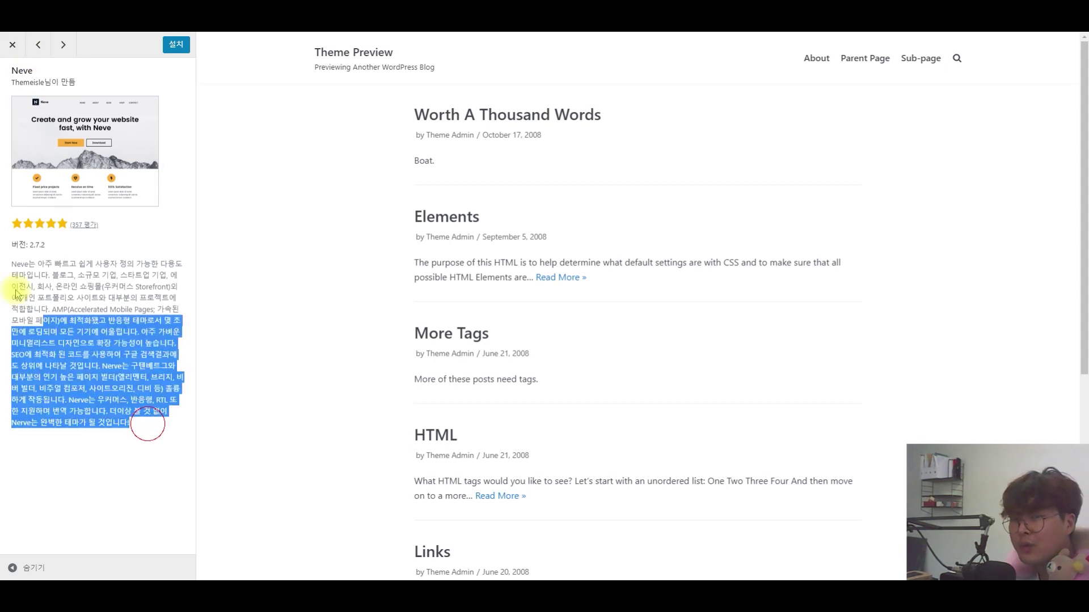
pyautogui.hotkey('ctrl', 'a')
pyautogui.click(165, 245)
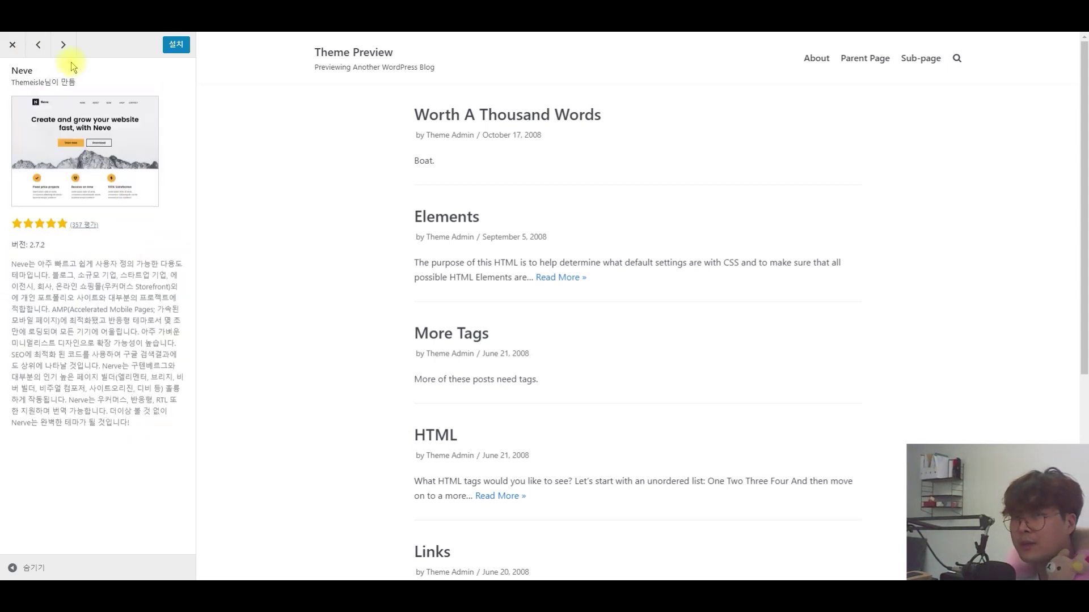
pyautogui.click(38, 44)
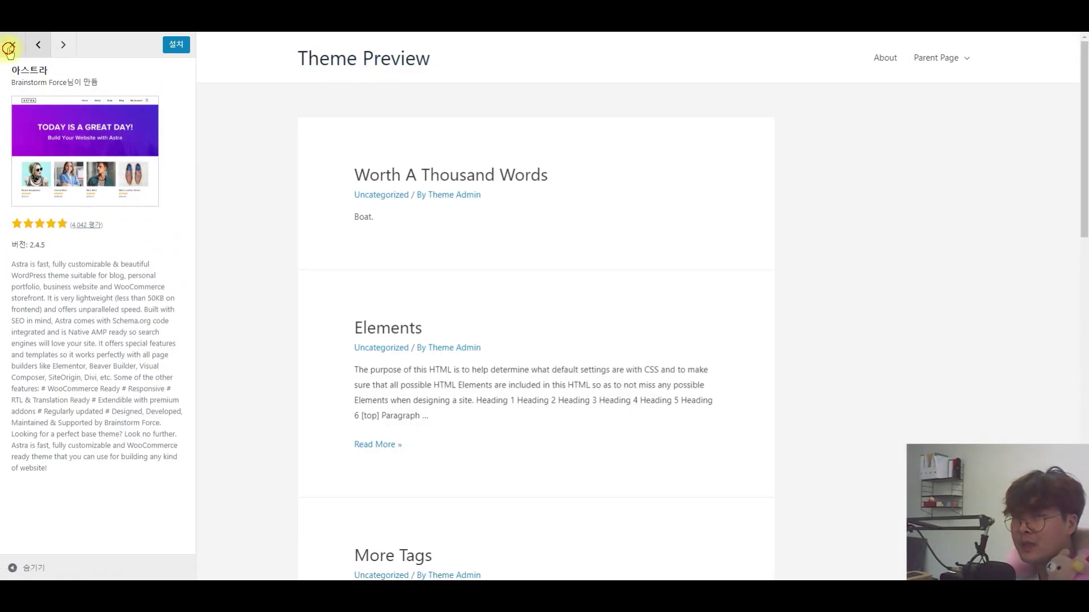
pyautogui.click(9, 48)
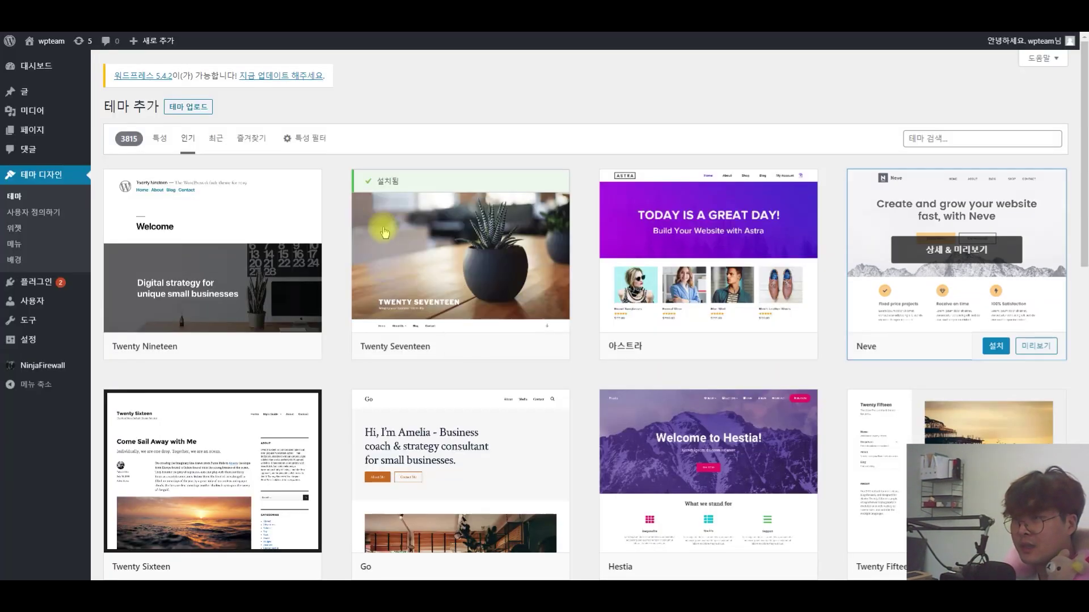
# Install Neve from its card, then return to the installed themes list
pyautogui.click(995, 346)
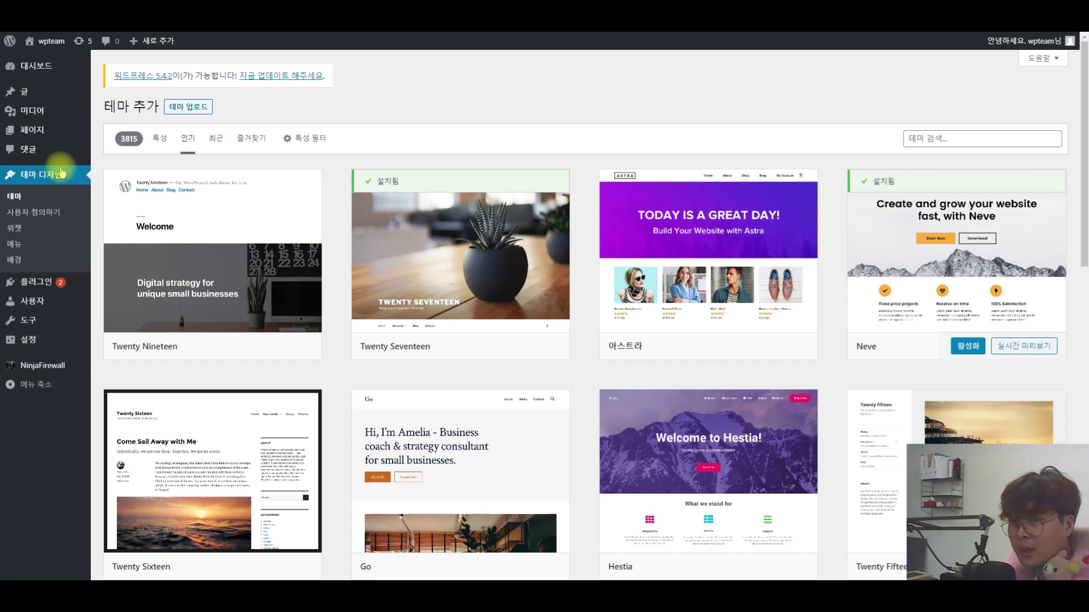
pyautogui.click(11, 199)
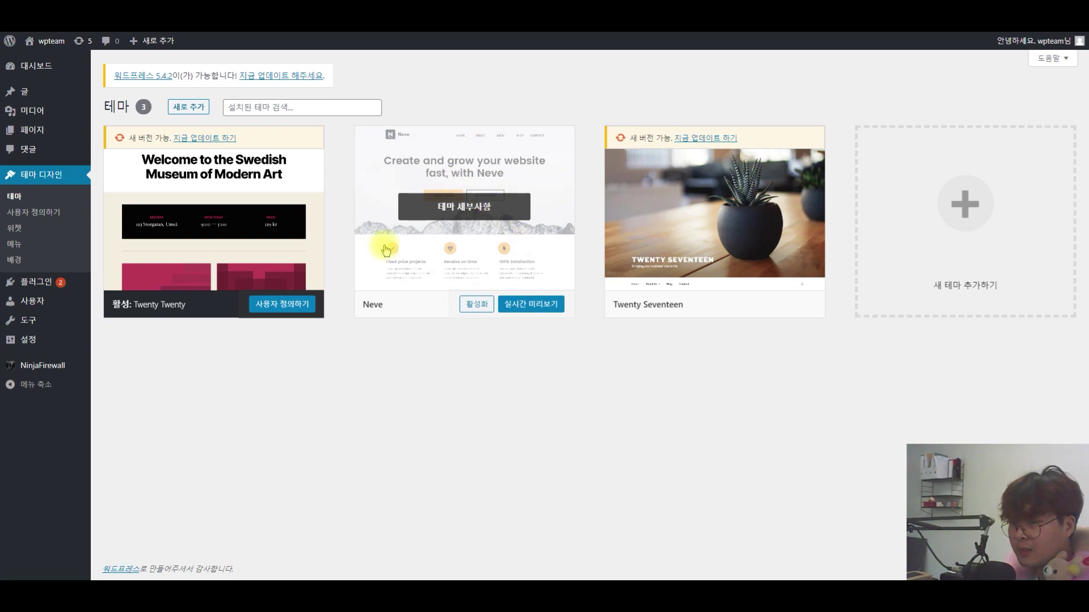
# Activate Neve and reload the installed themes list
pyautogui.click(478, 305)
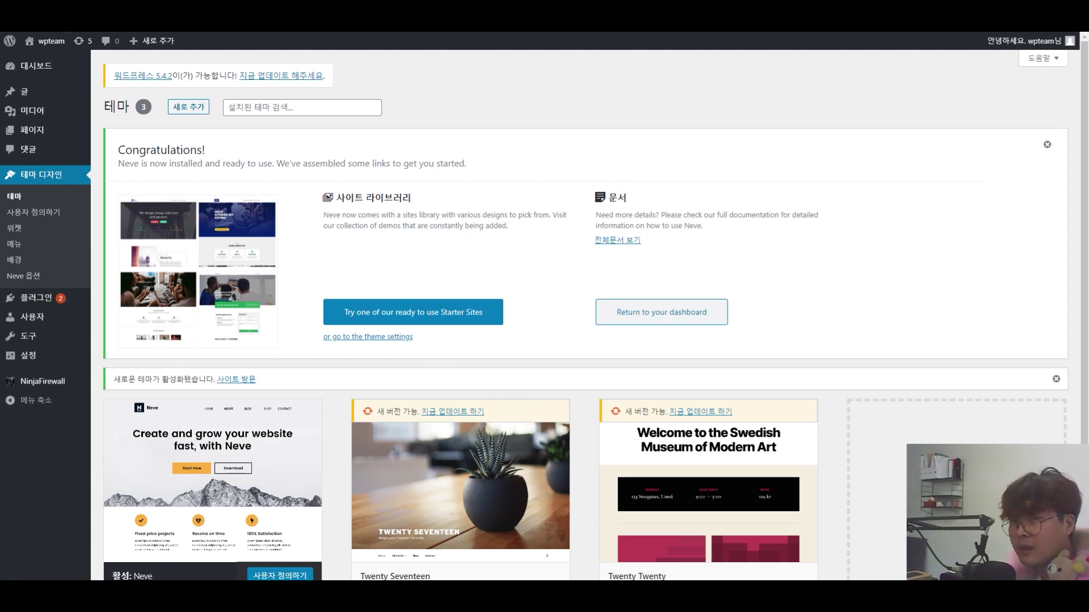
pyautogui.moveTo(49, 46)
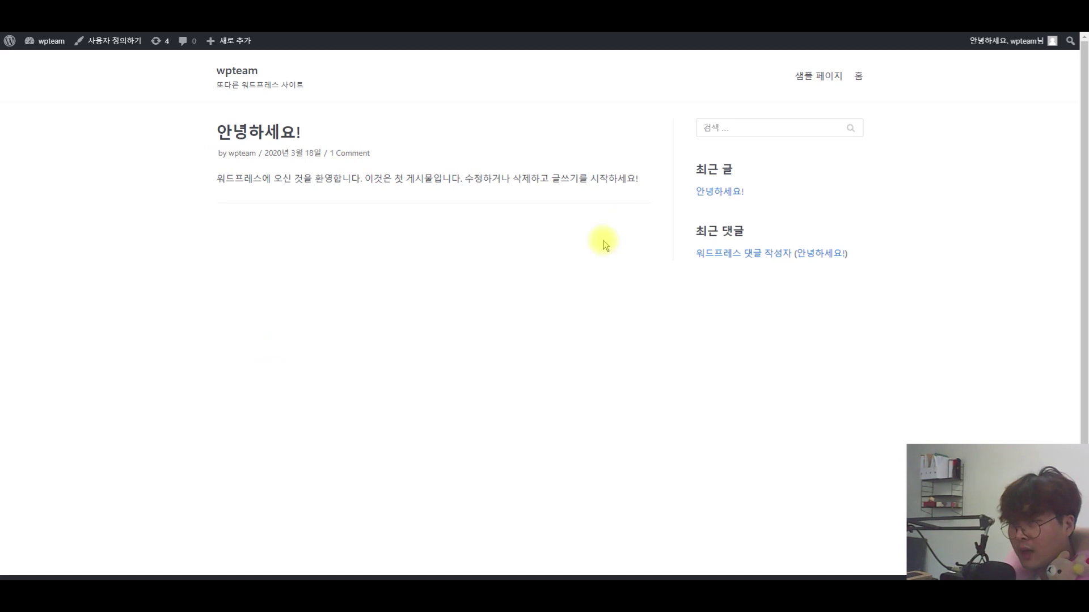
pyautogui.scroll(-1, 250, 145)
pyautogui.scroll(1, 388, 147)
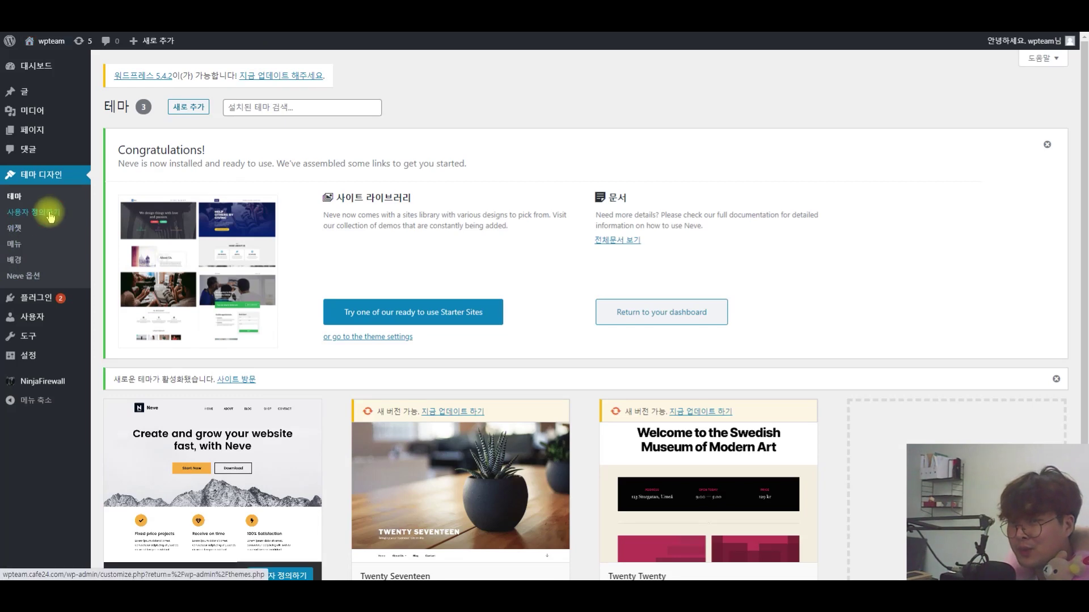
pyautogui.click(64, 196)
pyautogui.scroll(-1, 720, 408)
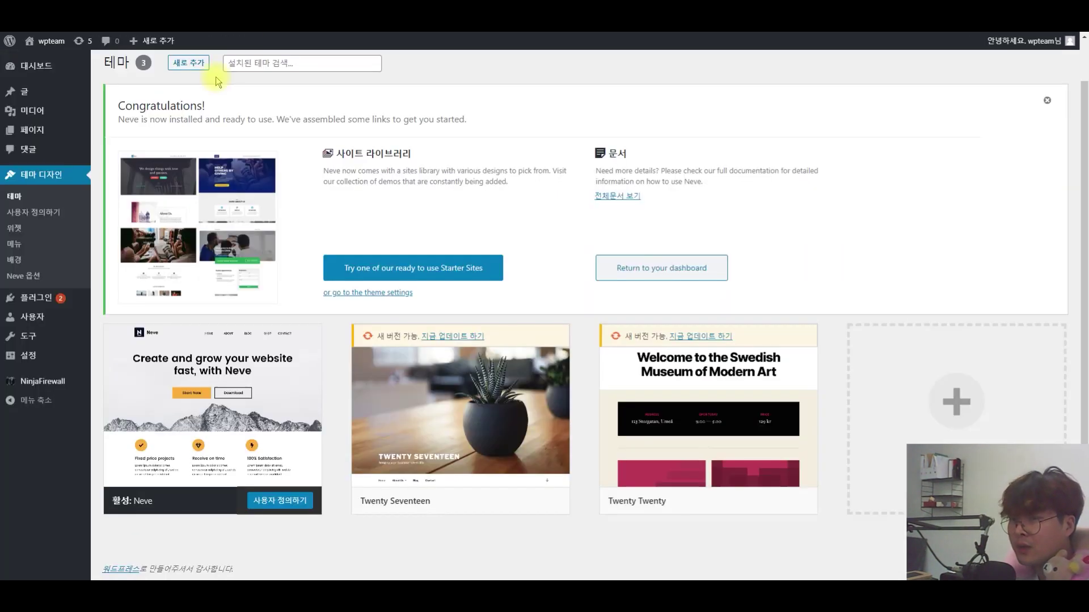
# Activate Twenty Twenty, then make Neve the active theme again
pyautogui.moveTo(202, 376)
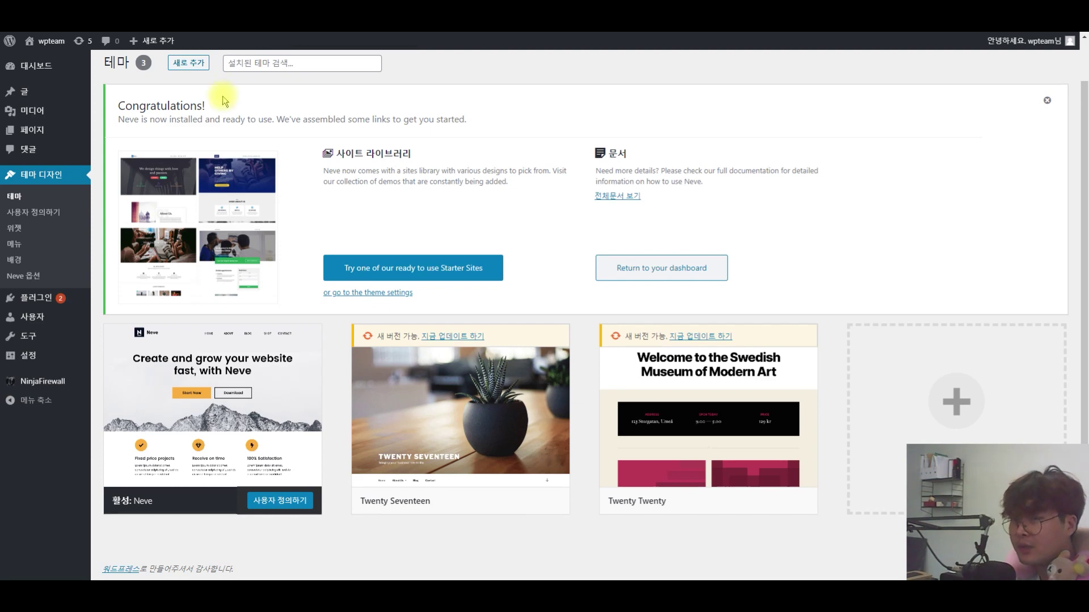
pyautogui.moveTo(213, 123)
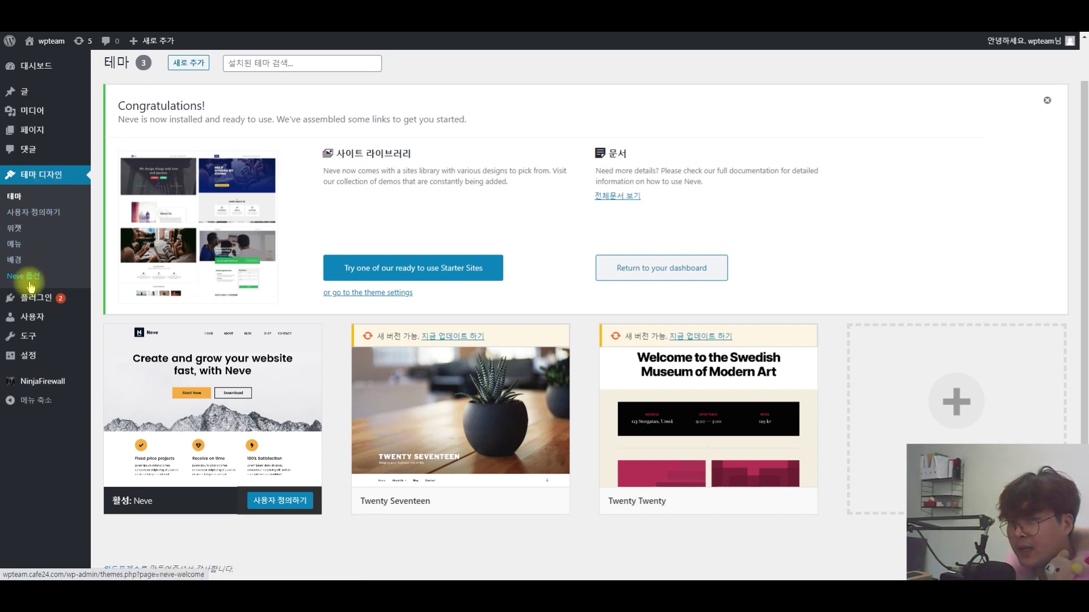
pyautogui.moveTo(663, 513)
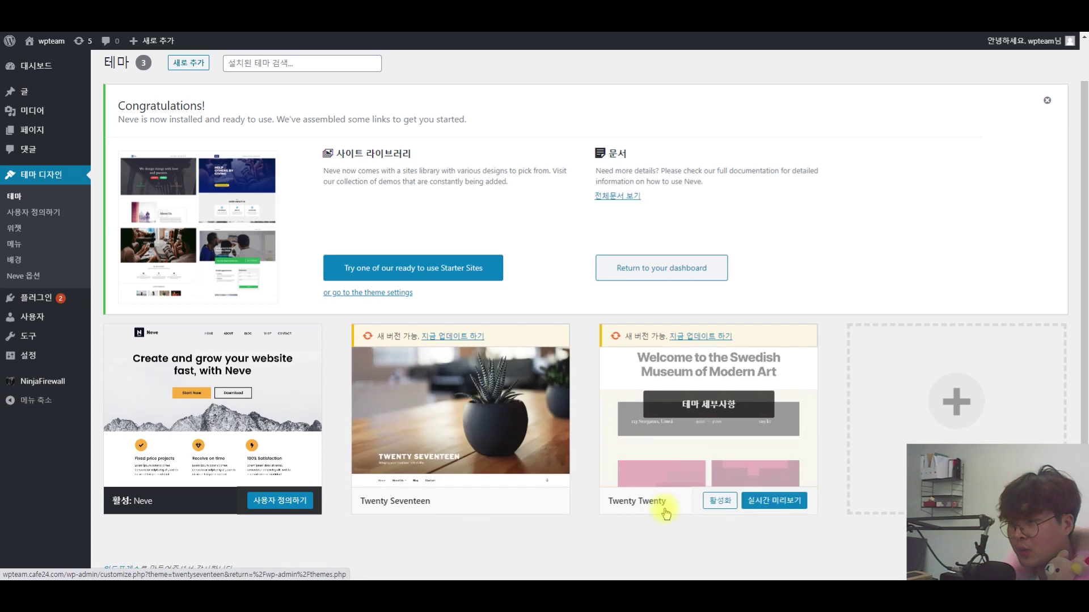
pyautogui.click(722, 503)
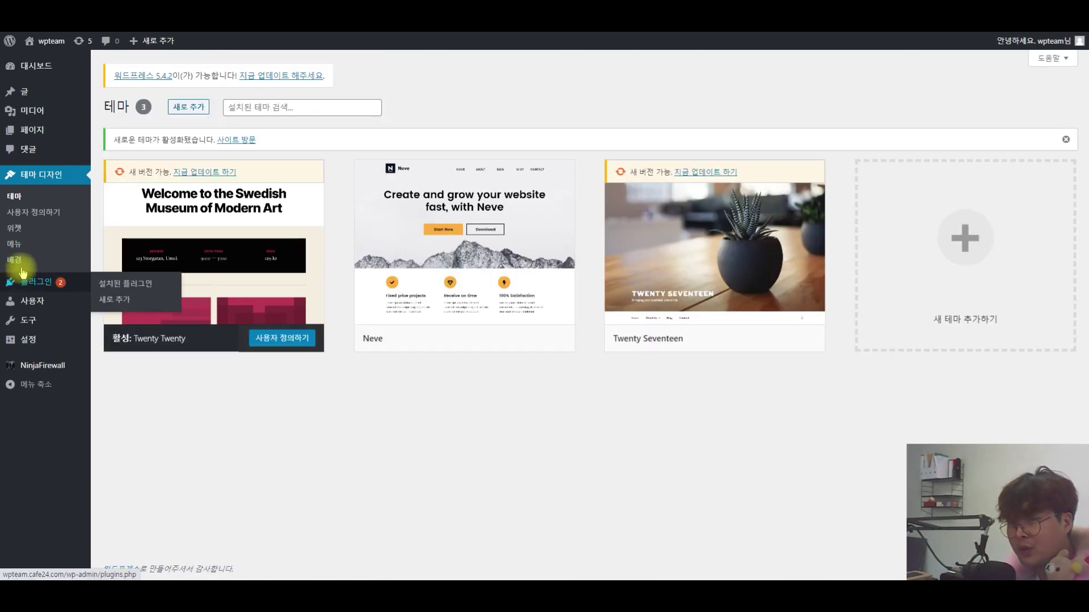
pyautogui.click(479, 338)
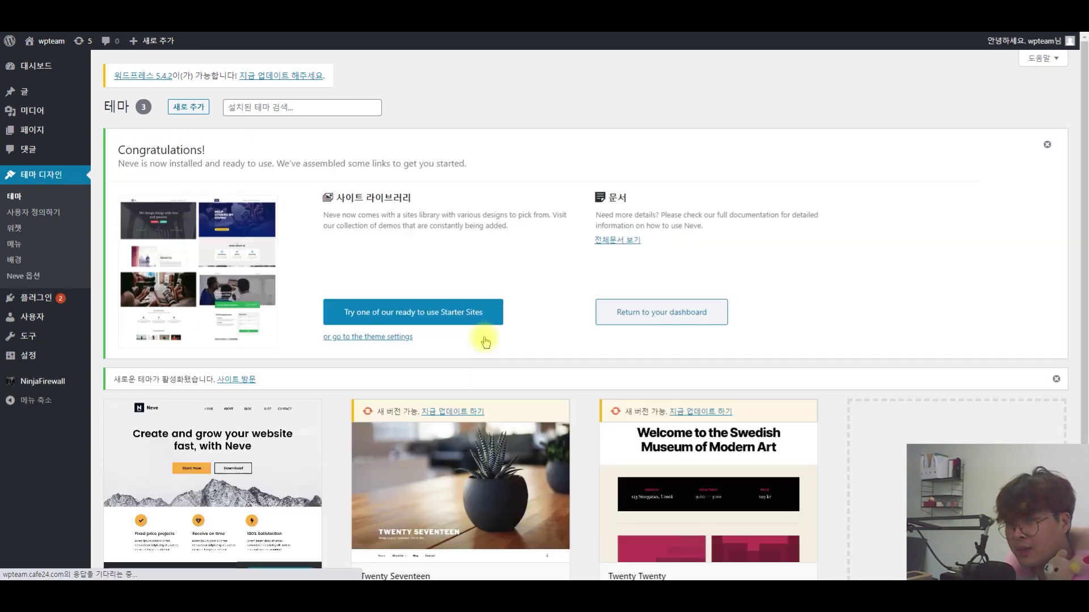
# Open the Neve Options page from the admin sidebar
pyautogui.click(40, 279)
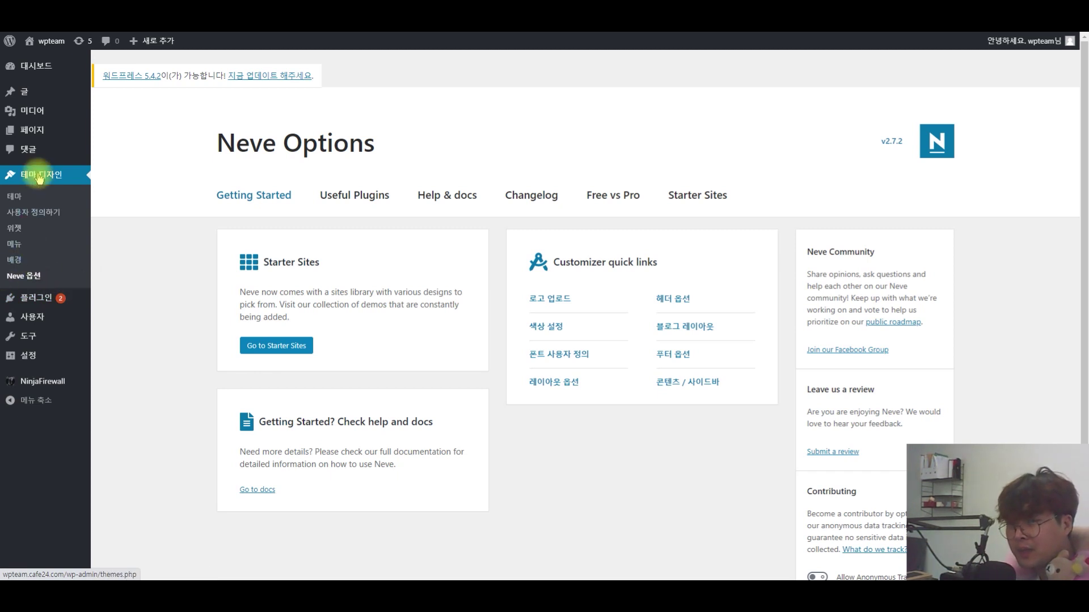
pyautogui.moveTo(20, 78)
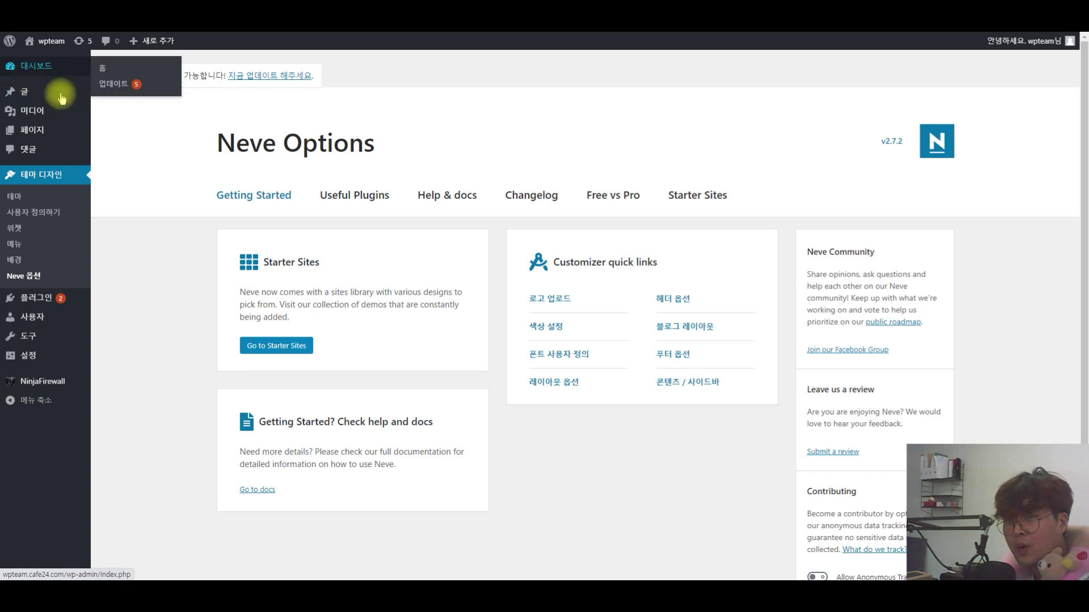
pyautogui.moveTo(32, 132)
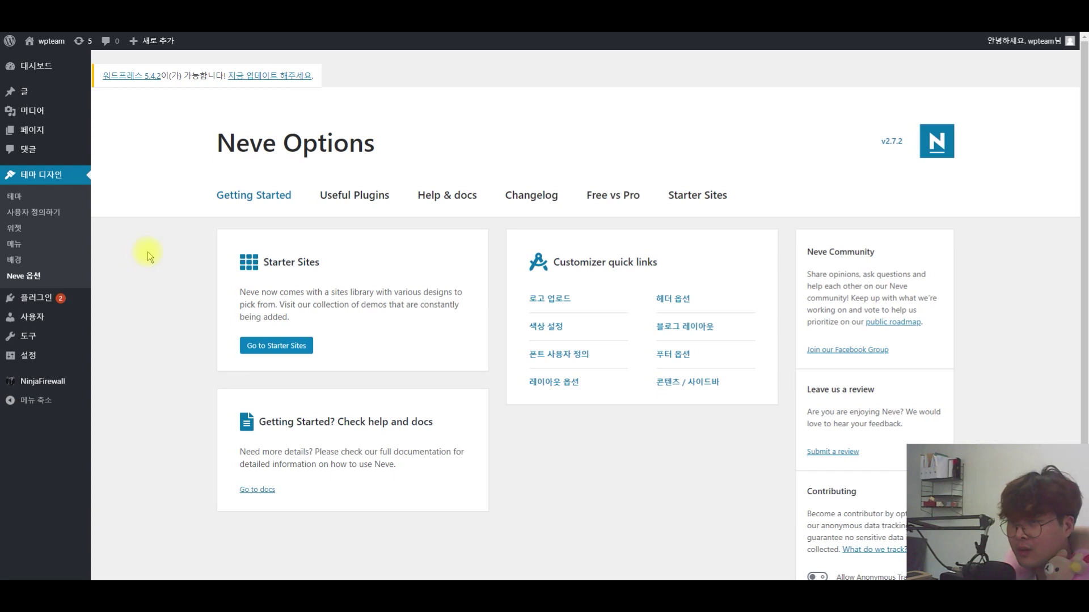
pyautogui.scroll(-1, 527, 471)
pyautogui.scroll(1, 559, 452)
# Translate the Neve Options page into Korean via the browser context menu
pyautogui.rightClick(426, 346)
pyautogui.click(366, 328)
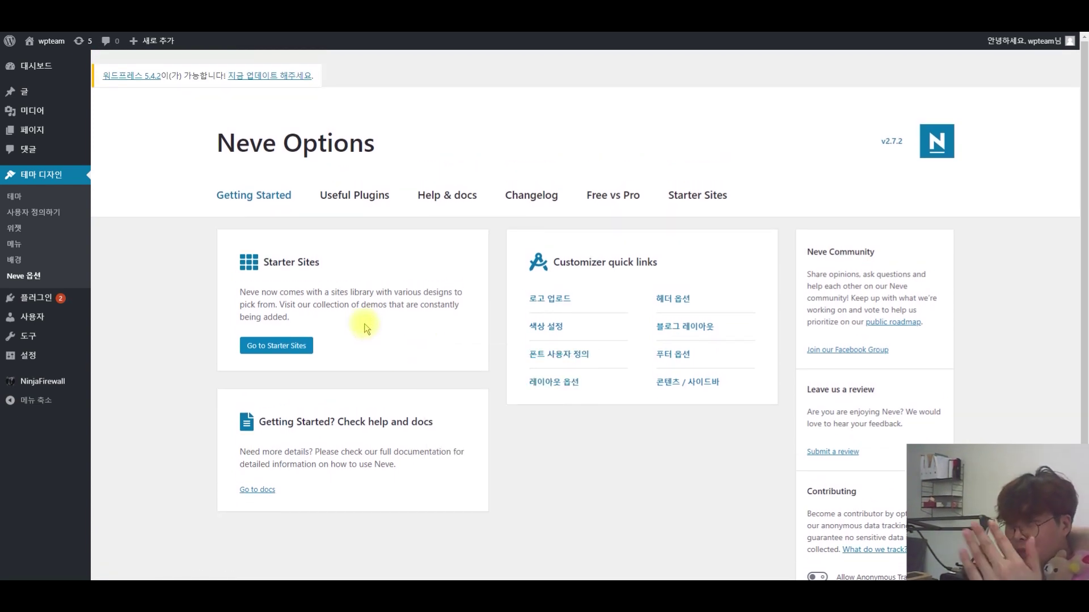
pyautogui.rightClick(379, 349)
pyautogui.click(446, 469)
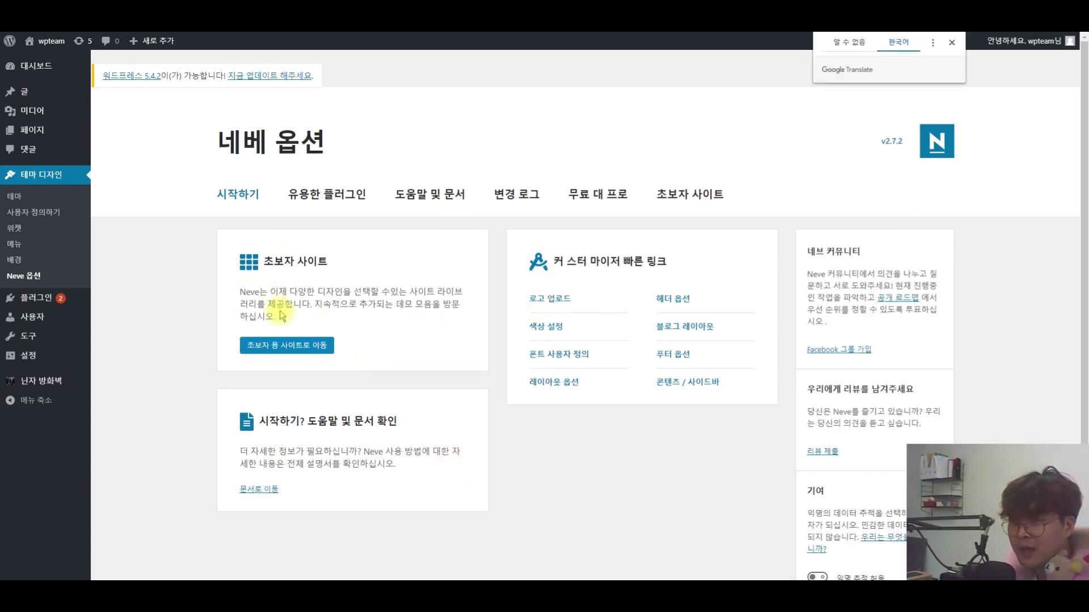
# Open Go to Starter Sites to show the Original, Web Agency and Blogger demos
pyautogui.moveTo(306, 306); pyautogui.dragTo(442, 304)
pyautogui.click(425, 304)
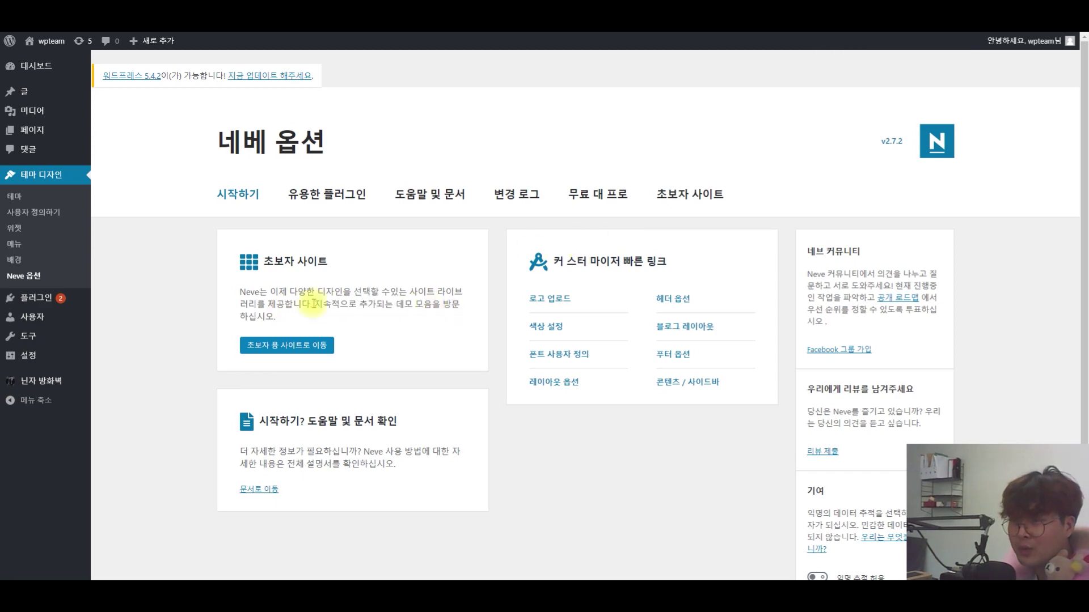
pyautogui.click(302, 356)
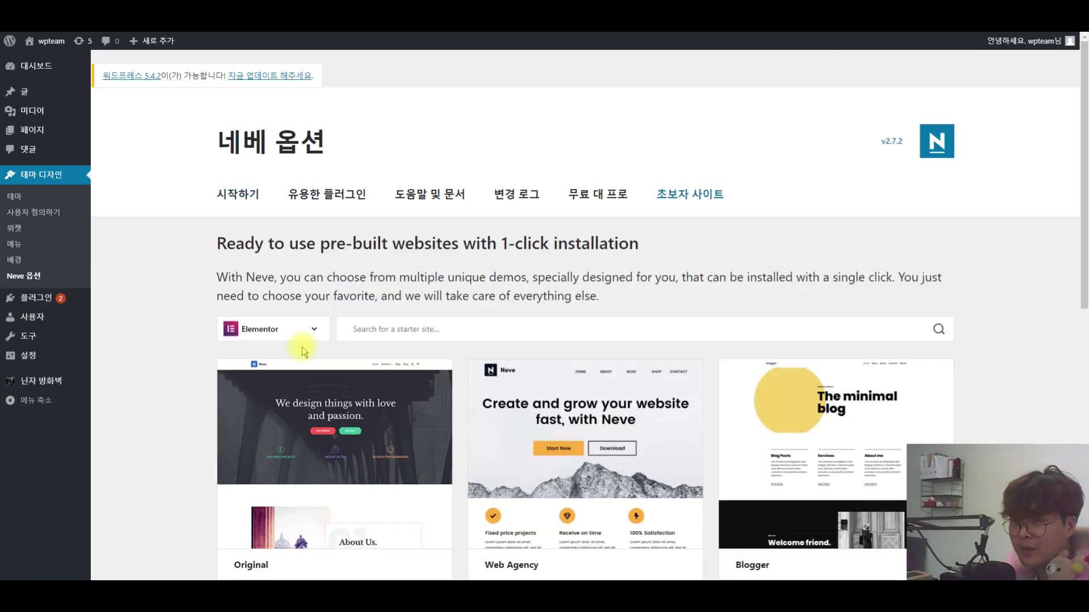
# Switch the Starter Sites page back to its original English
pyautogui.scroll(-5, 415, 396)
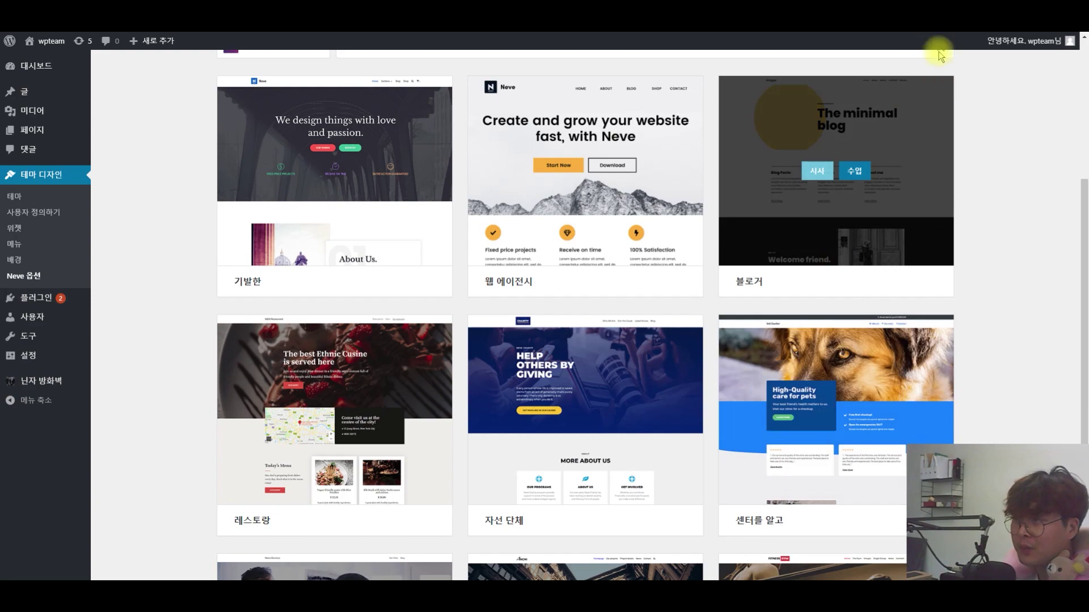
pyautogui.click(939, 28)
pyautogui.click(862, 45)
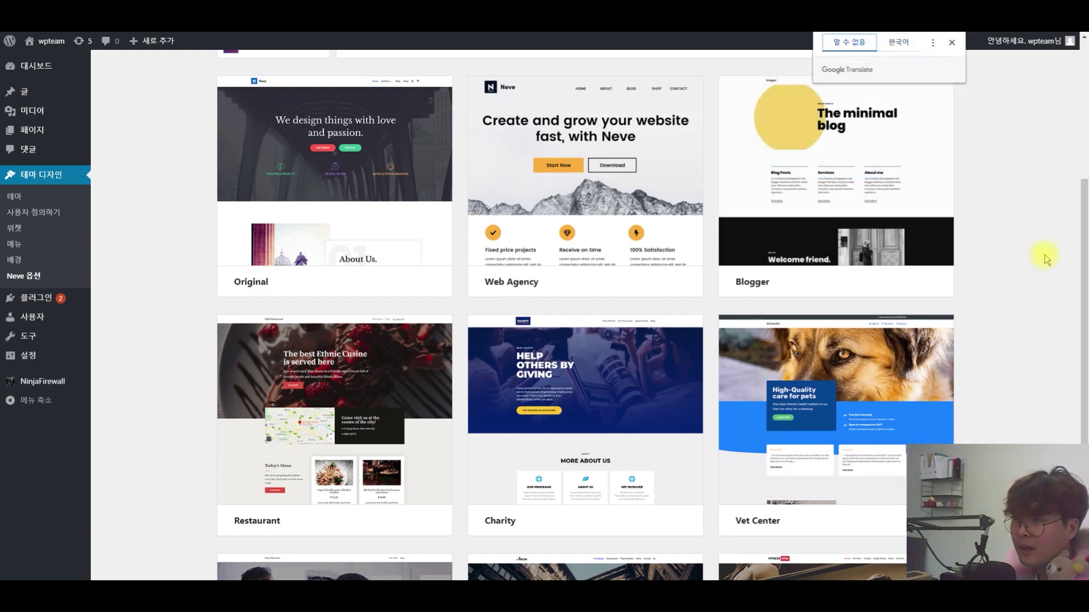
# Browse the Elementor demos such as Restaurant, Charity, Vet Center, Doctors, Architecture and Fitness
pyautogui.scroll(4, 539, 407)
pyautogui.scroll(-8, 662, 334)
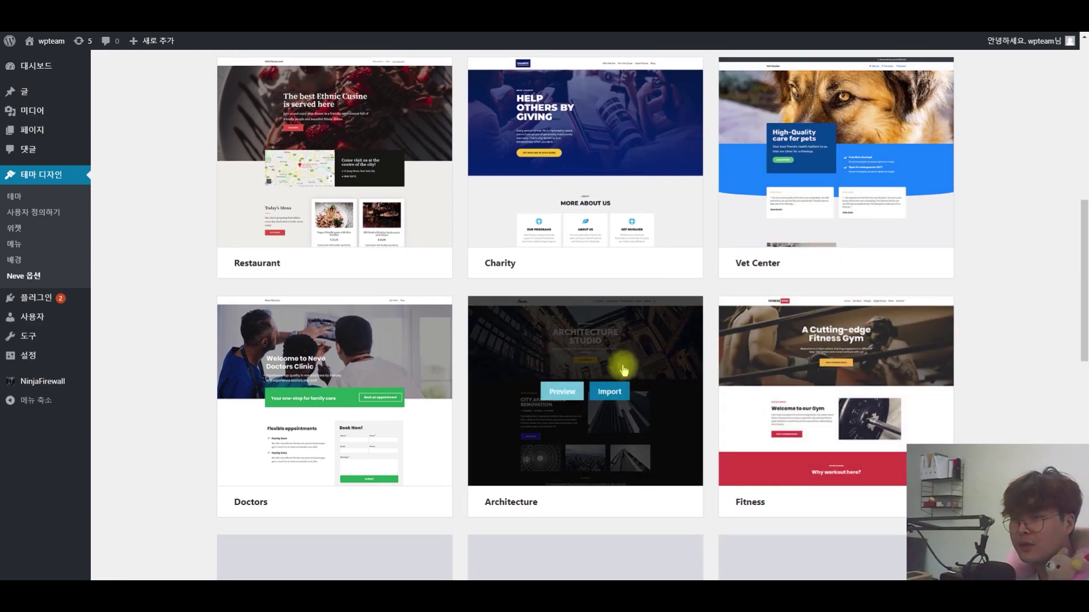
pyautogui.scroll(-7, 596, 378)
pyautogui.scroll(9, 340, 397)
pyautogui.scroll(4, 390, 357)
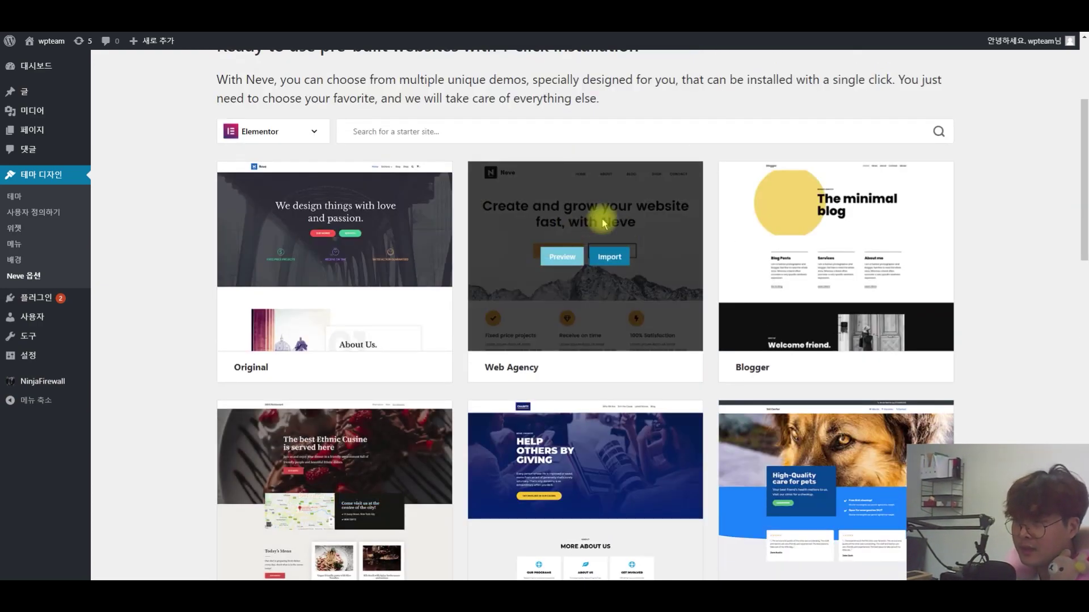
pyautogui.scroll(-10, 601, 220)
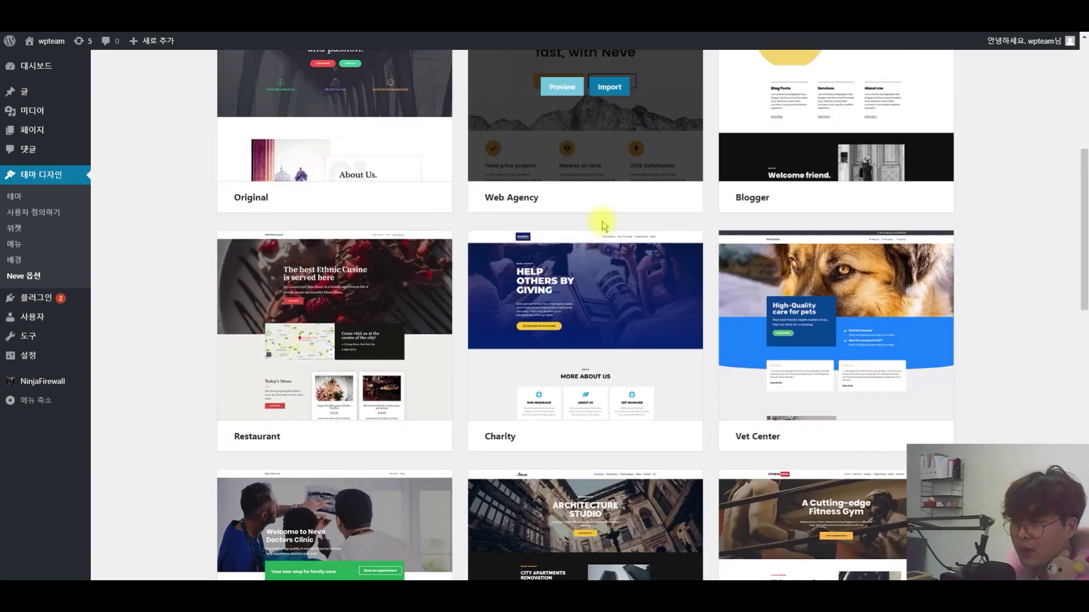
pyautogui.scroll(-4, 510, 196)
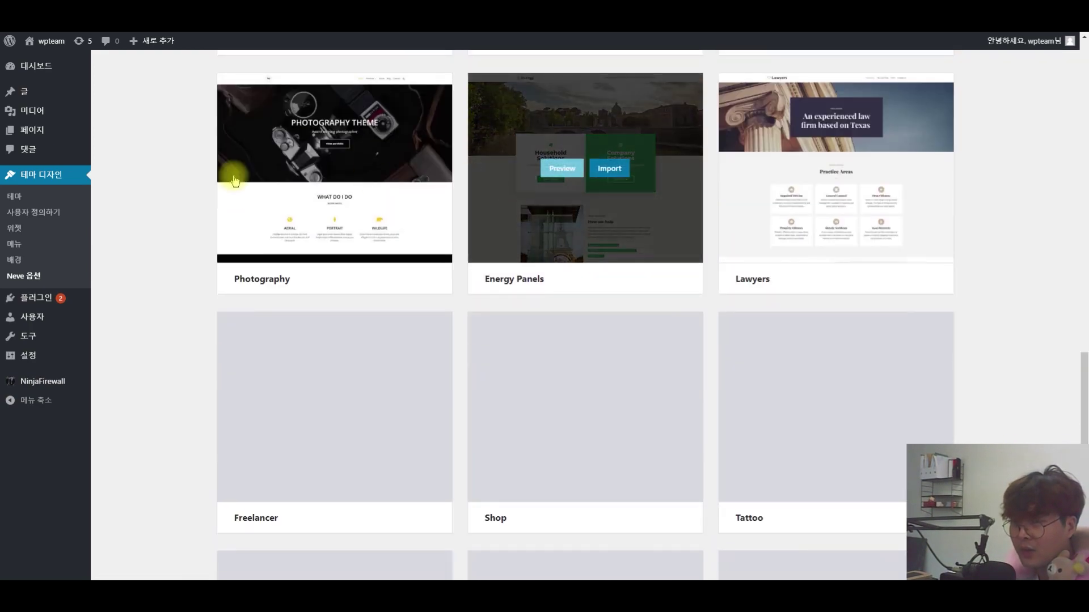
pyautogui.scroll(12, 108, 202)
pyautogui.scroll(6, 122, 213)
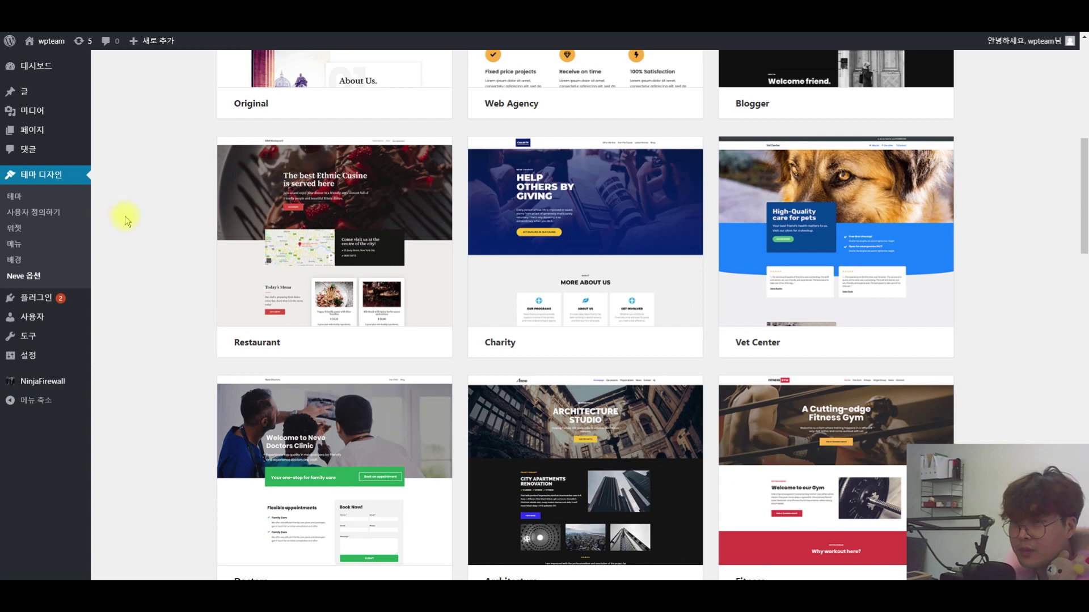
# Import the Restaurant starter site with Content, Customizer and Widgets enabled, then close the finished dialog
pyautogui.moveTo(360, 233)
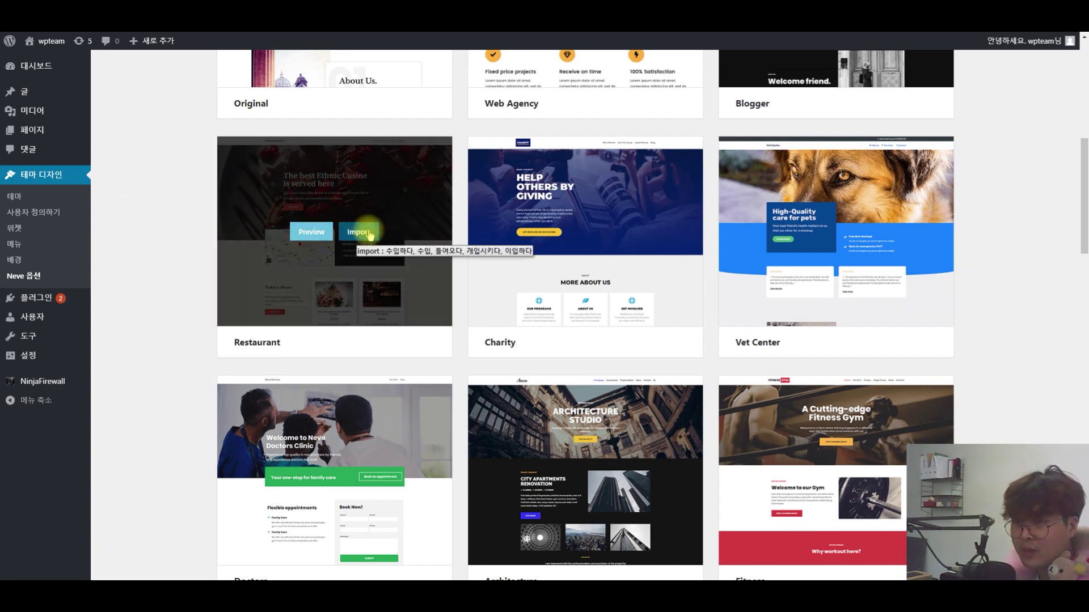
pyautogui.click(360, 233)
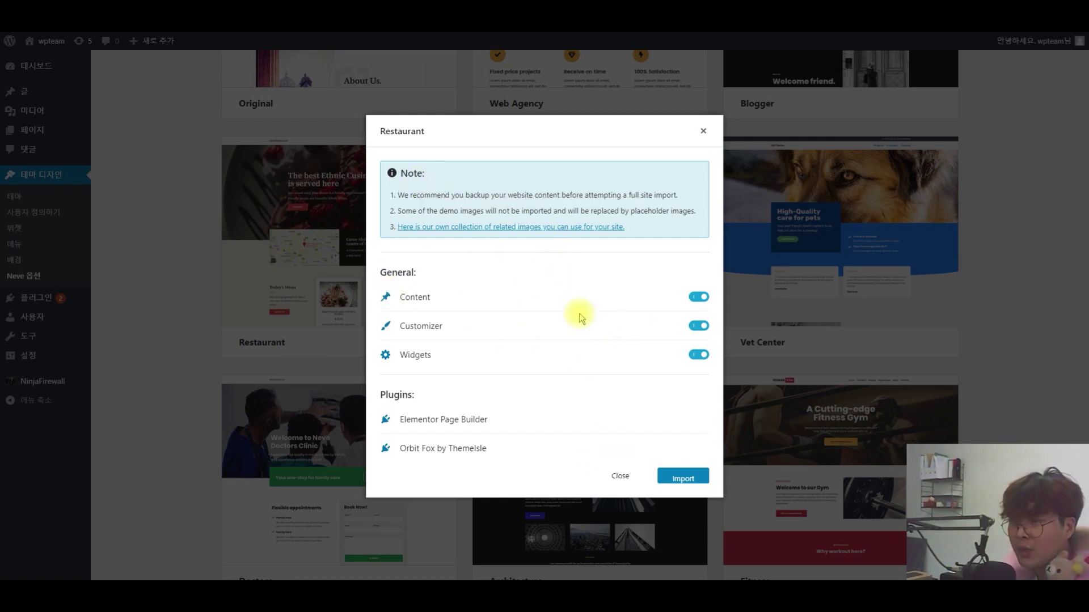
pyautogui.moveTo(400, 292); pyautogui.dragTo(498, 311)
pyautogui.click(420, 318)
pyautogui.moveTo(405, 324); pyautogui.dragTo(522, 338)
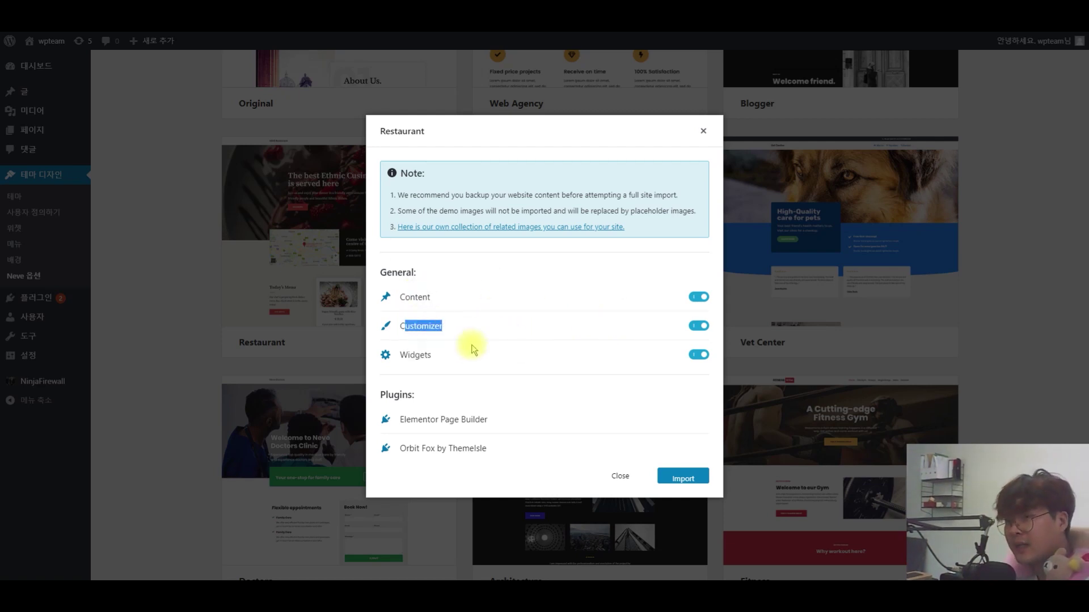
pyautogui.doubleClick(402, 354)
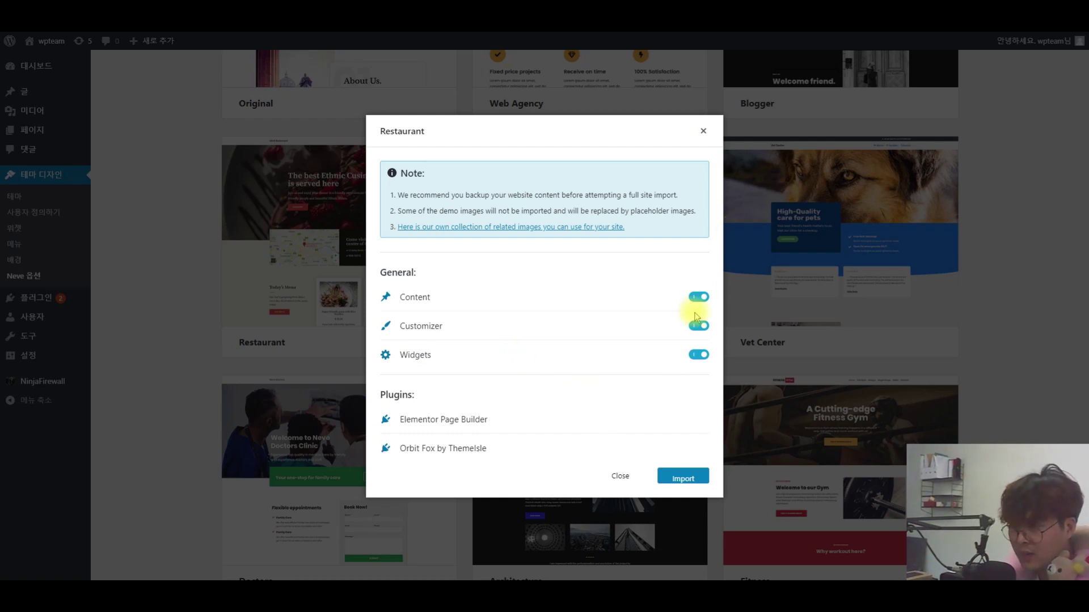
pyautogui.click(699, 355)
pyautogui.click(699, 328)
pyautogui.click(699, 355)
pyautogui.click(684, 480)
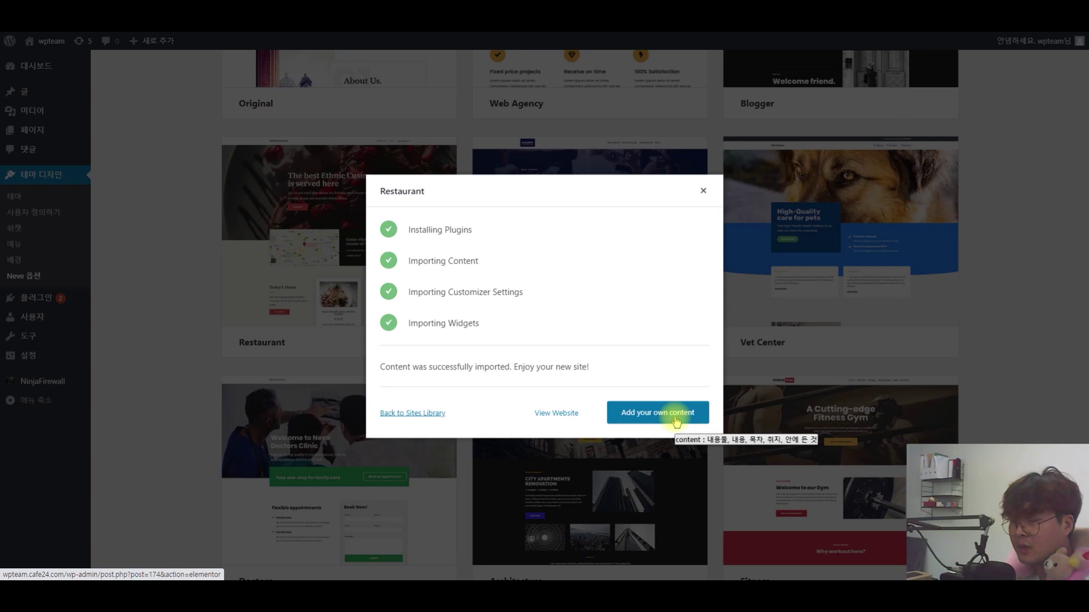
pyautogui.click(703, 191)
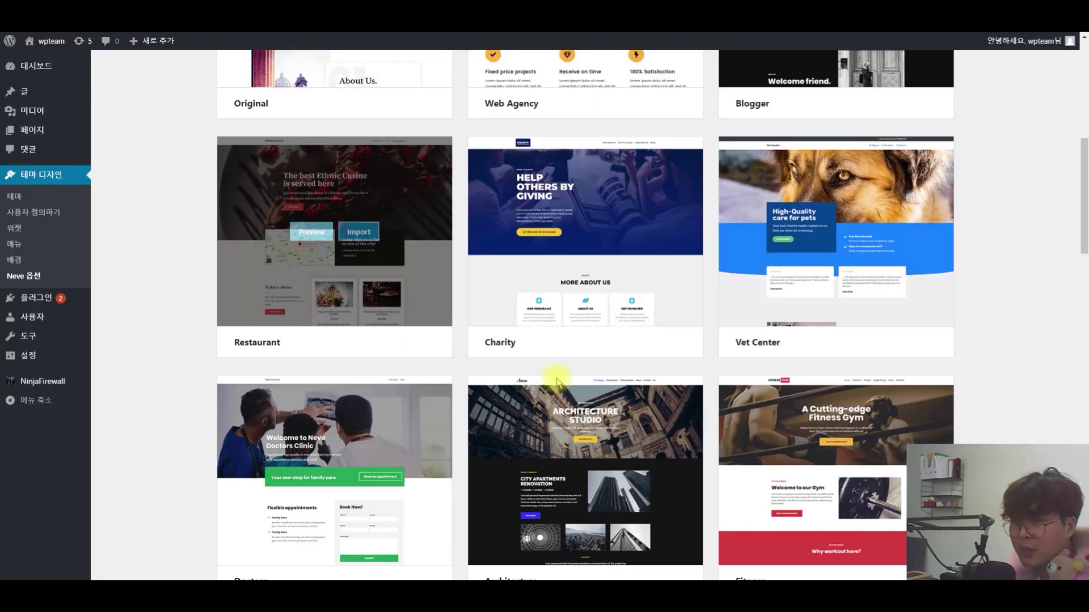
pyautogui.scroll(8, 265, 365)
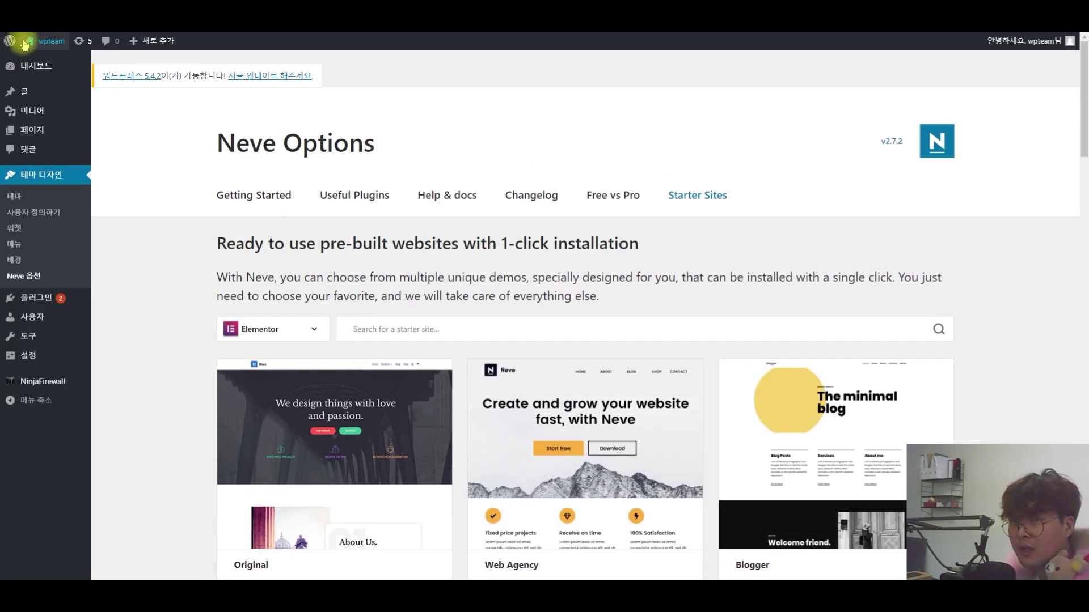
pyautogui.moveTo(46, 42)
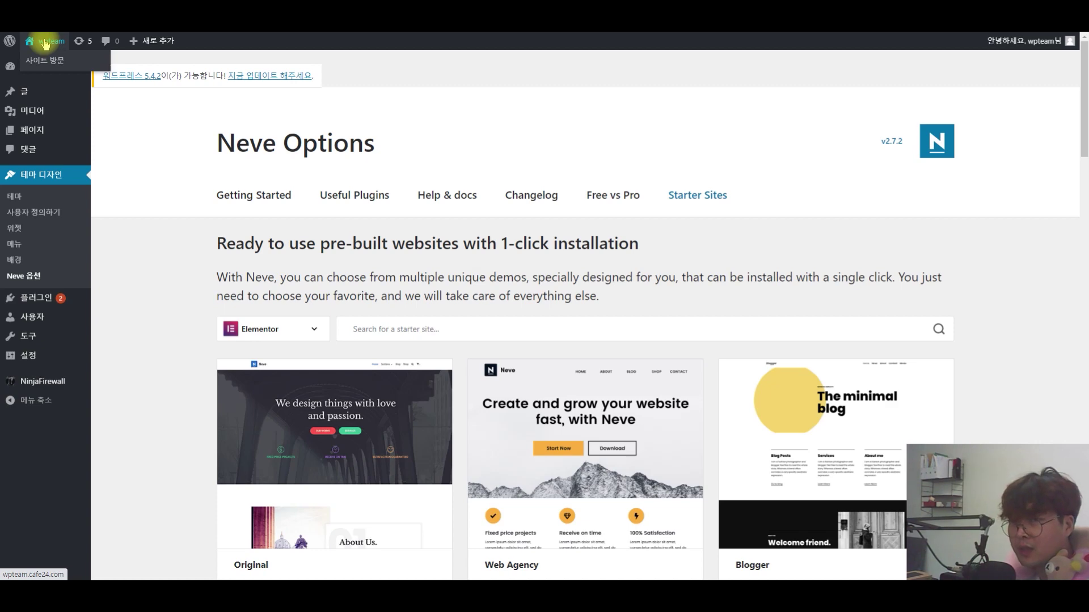
pyautogui.click(46, 42)
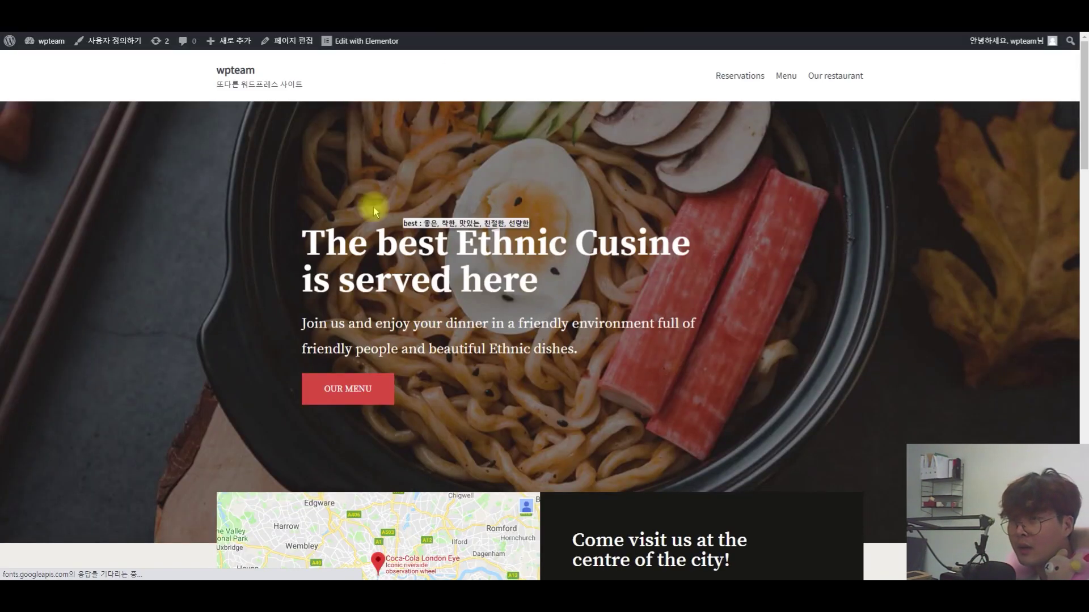
pyautogui.scroll(-15, 217, 251)
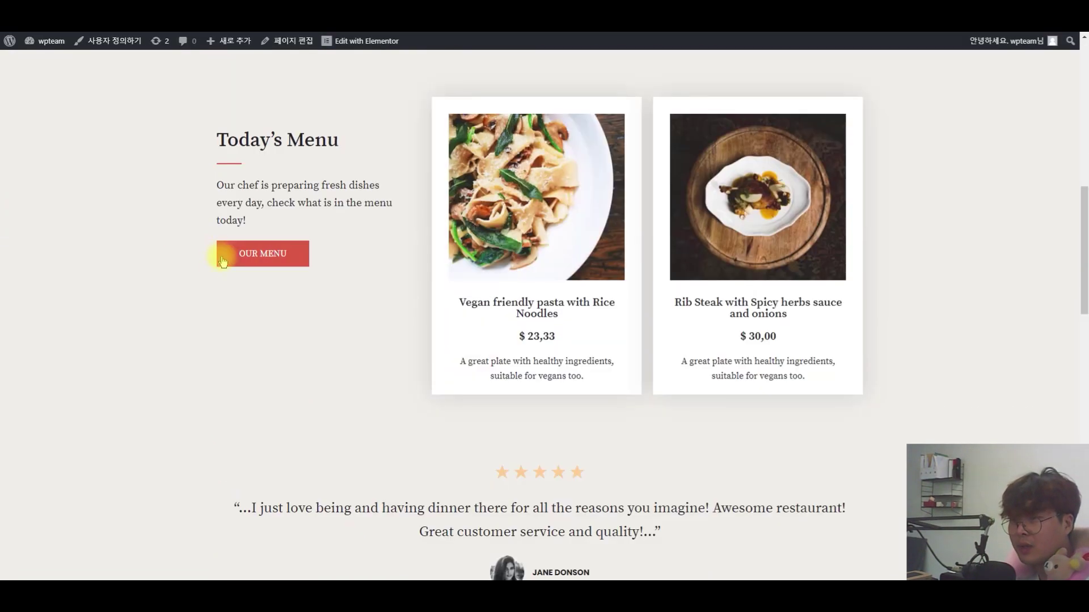
pyautogui.scroll(-12, 215, 267)
pyautogui.scroll(14, 250, 280)
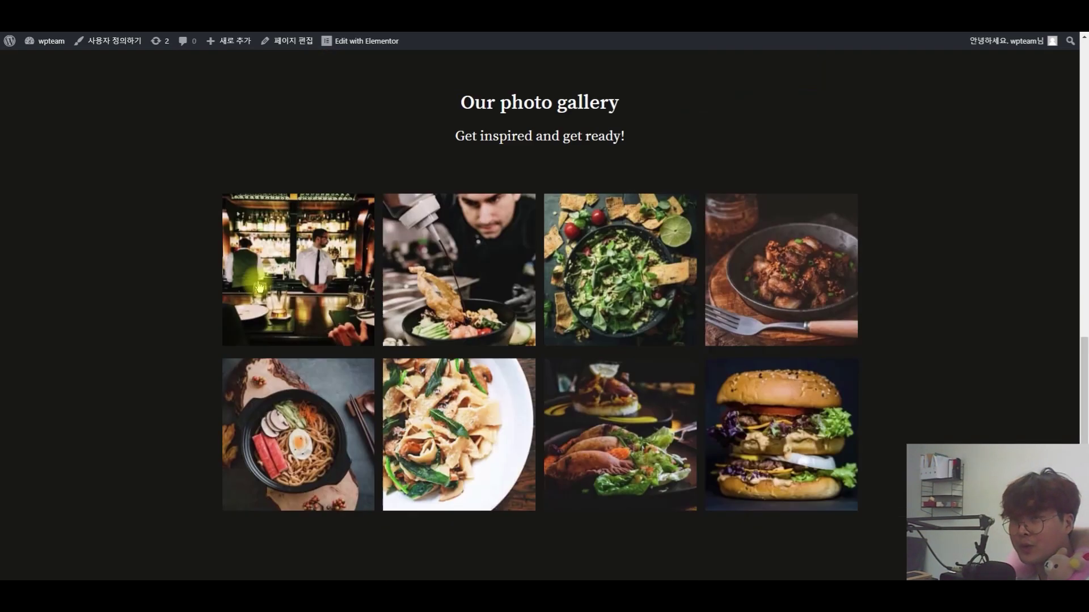
pyautogui.scroll(12, 278, 260)
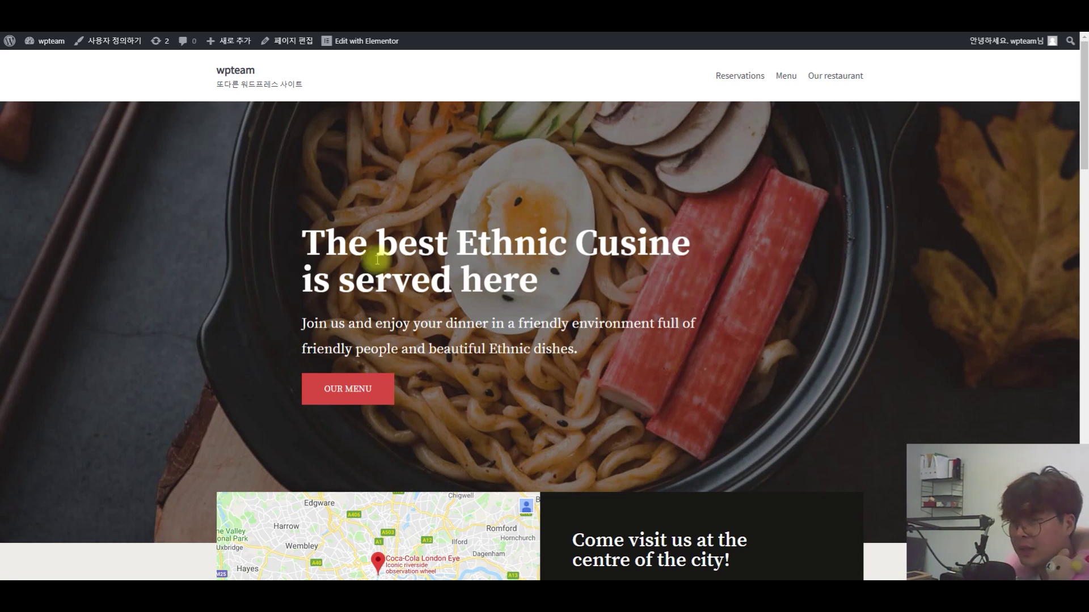
pyautogui.click(250, 141)
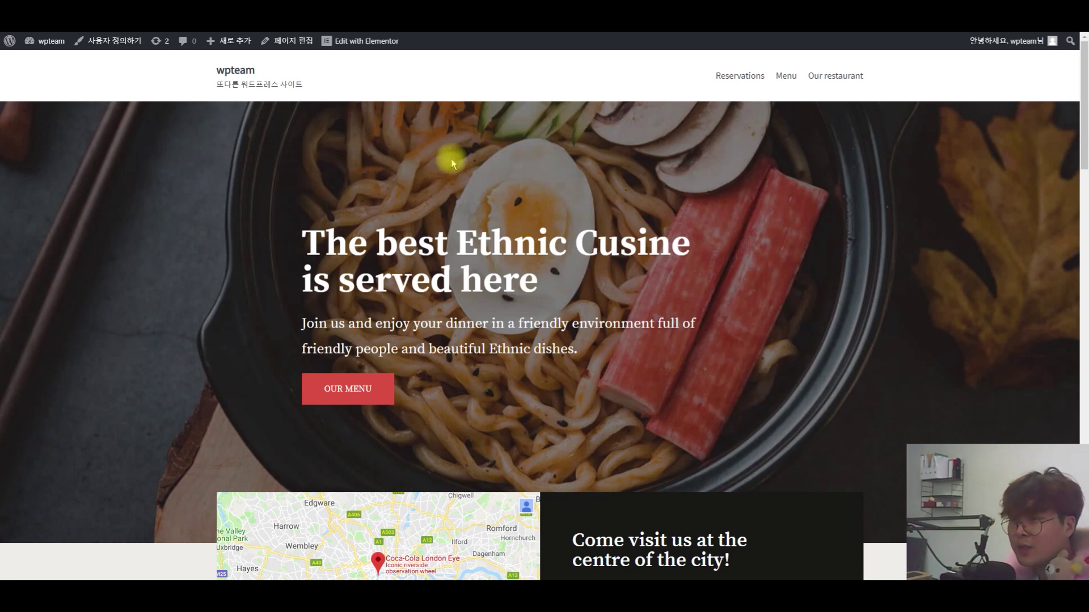
pyautogui.moveTo(280, 250); pyautogui.dragTo(633, 380)
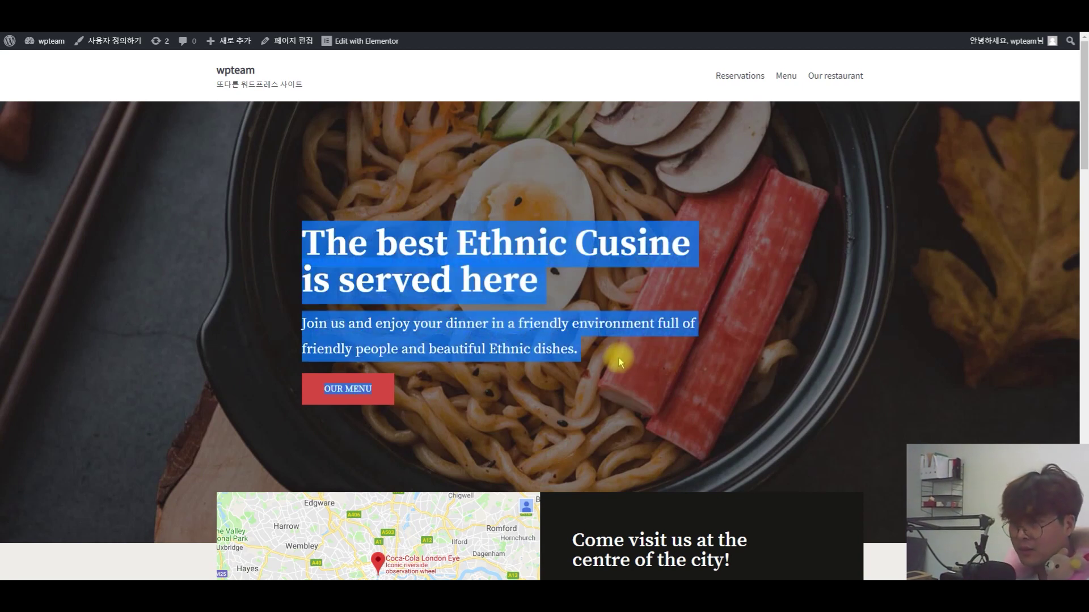
pyautogui.scroll(-5, 619, 356)
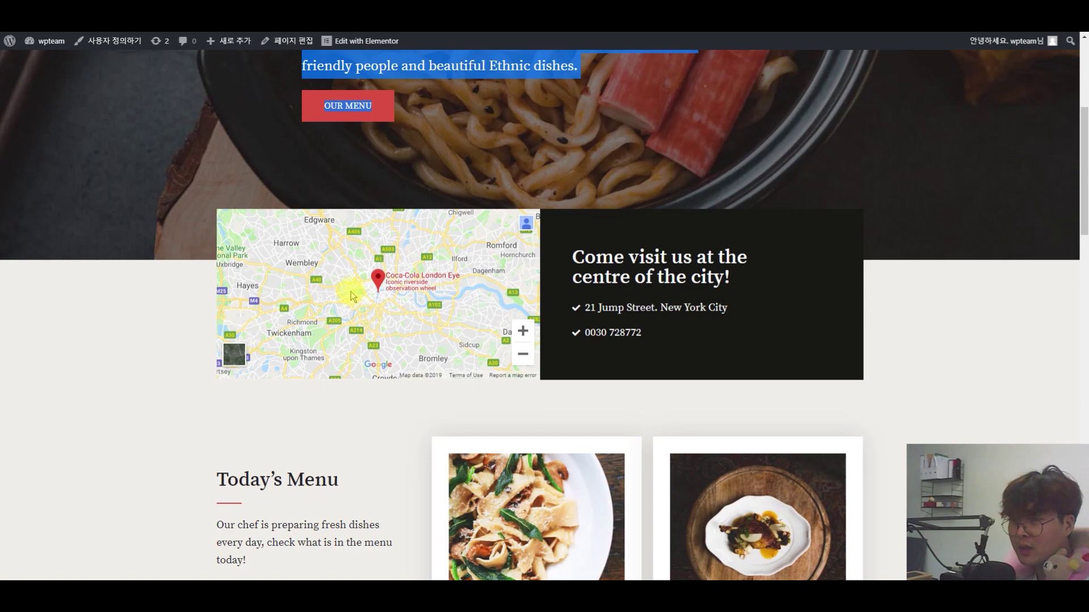
pyautogui.moveTo(368, 303); pyautogui.dragTo(388, 304)
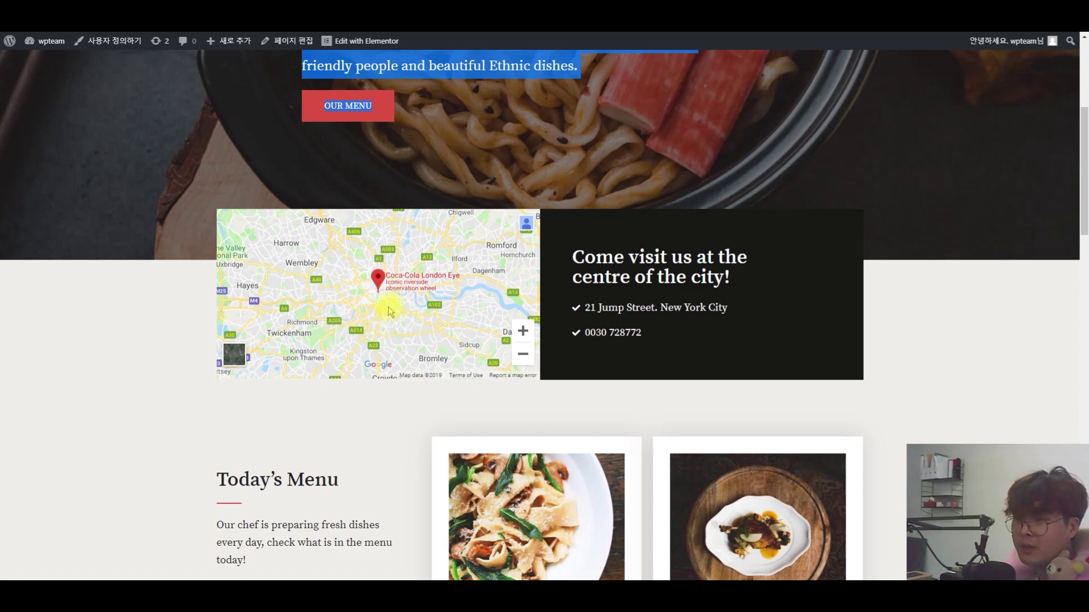
pyautogui.scroll(-5, 466, 272)
pyautogui.scroll(-20, 707, 278)
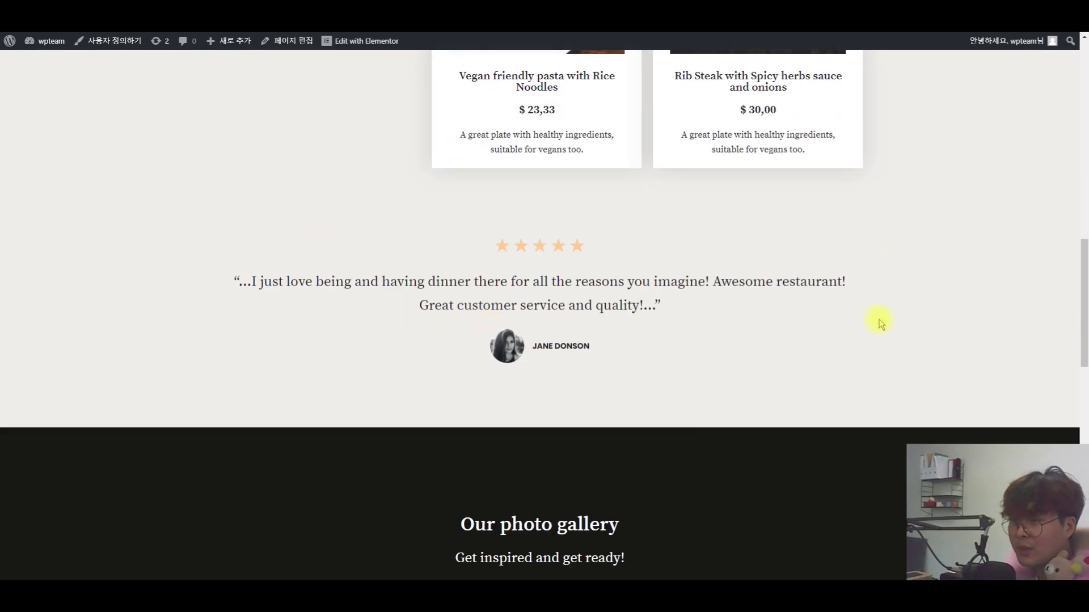
pyautogui.scroll(20, 553, 363)
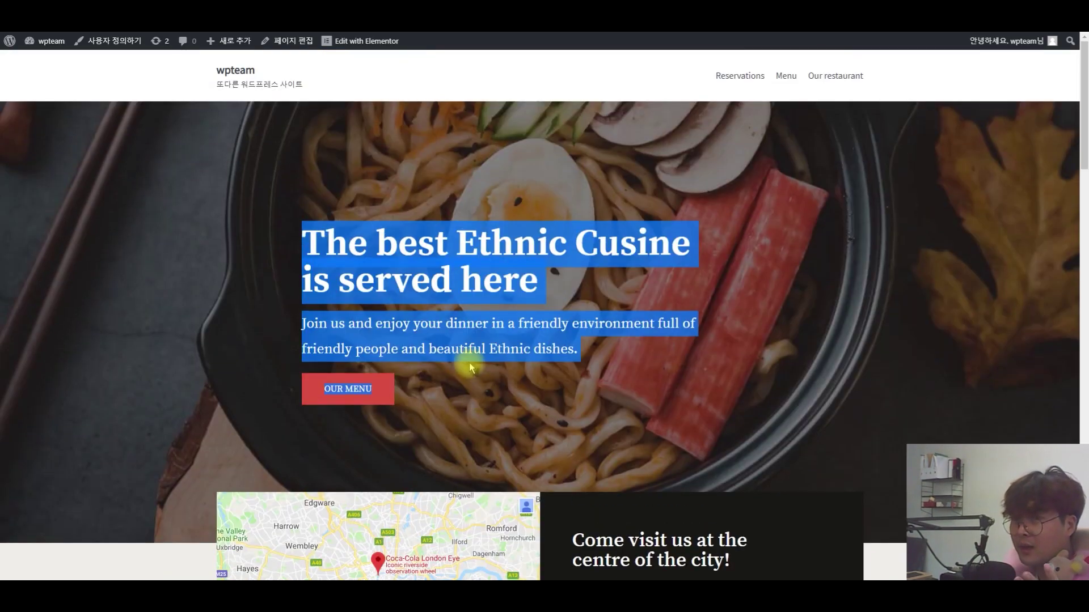
pyautogui.moveTo(474, 345)
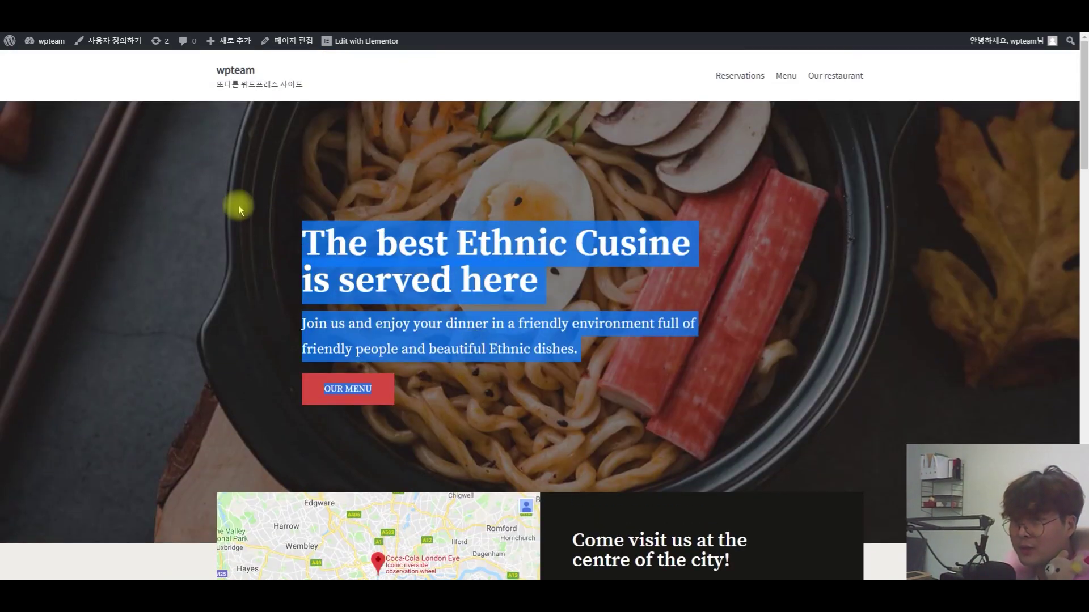
# From the dashboard, go to 테마 디자인 > 테마 and choose 새로 추가 to add a theme
pyautogui.click(51, 41)
pyautogui.moveTo(342, 248)
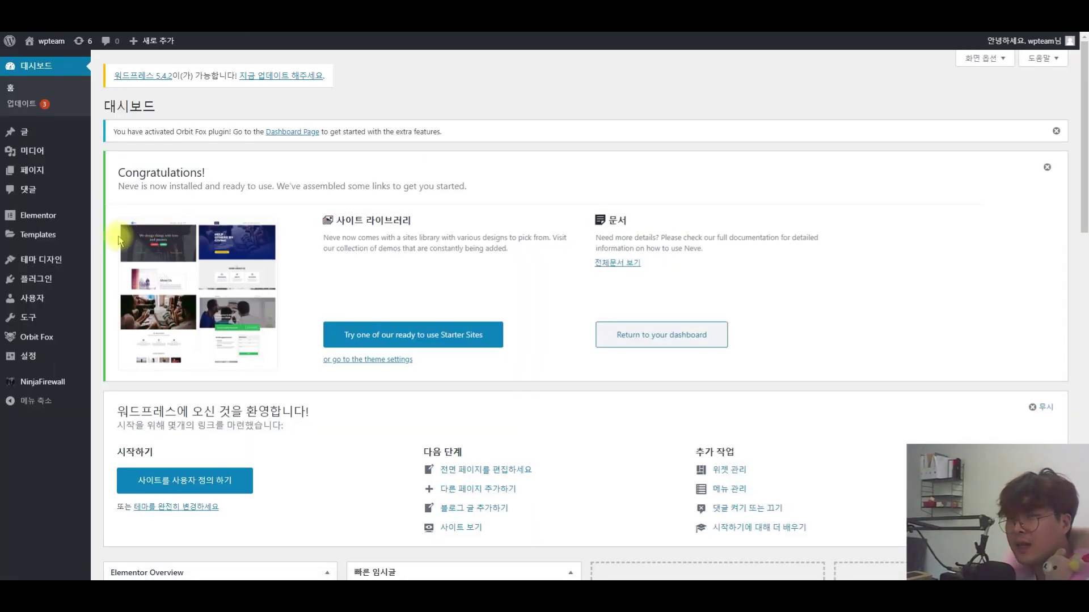
pyautogui.moveTo(44, 260)
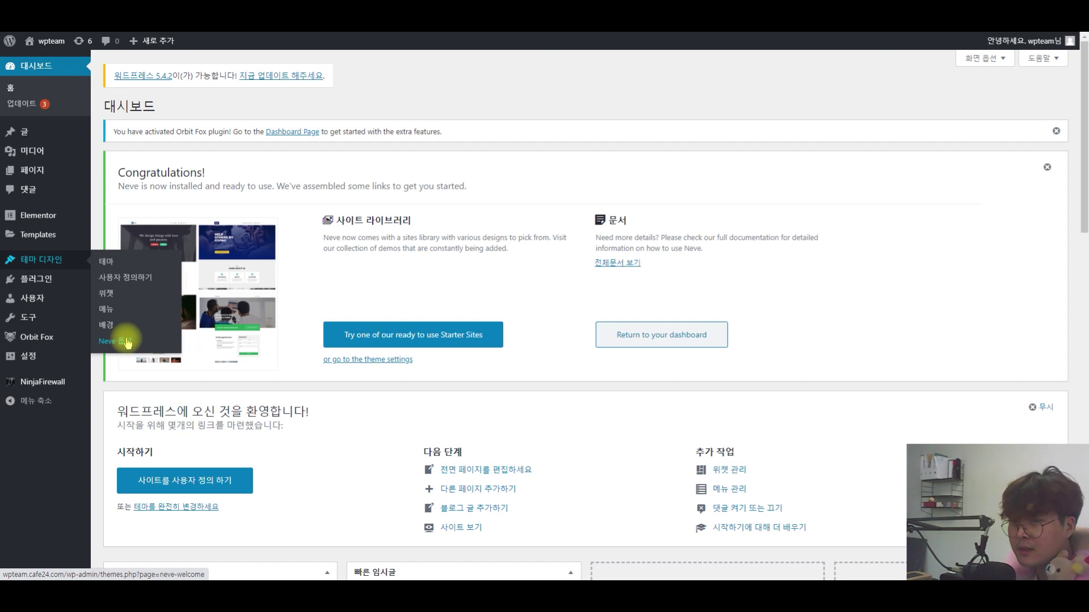
pyautogui.click(110, 264)
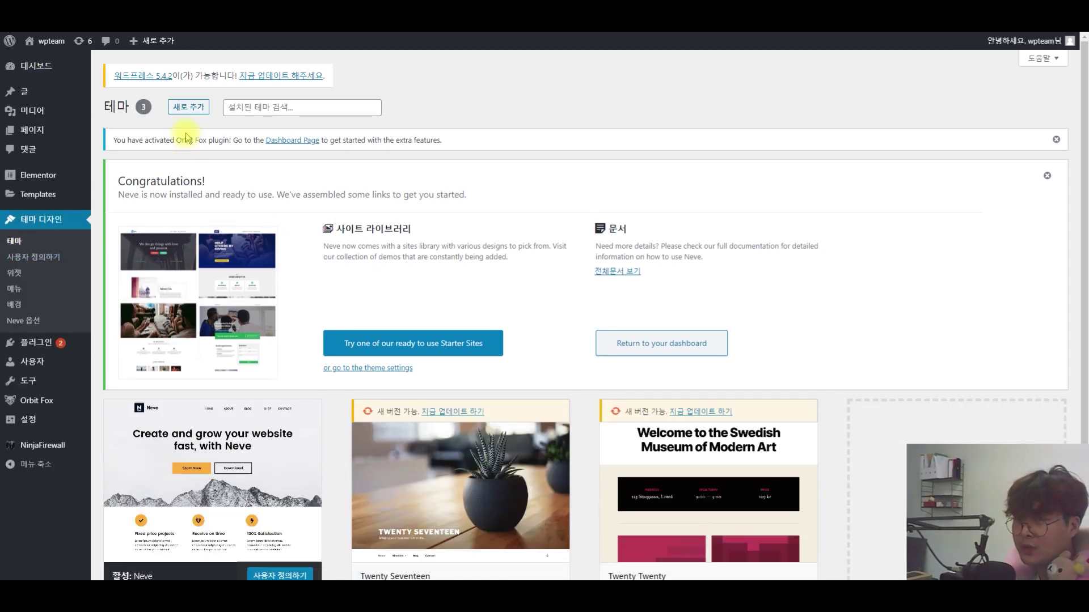
pyautogui.click(180, 107)
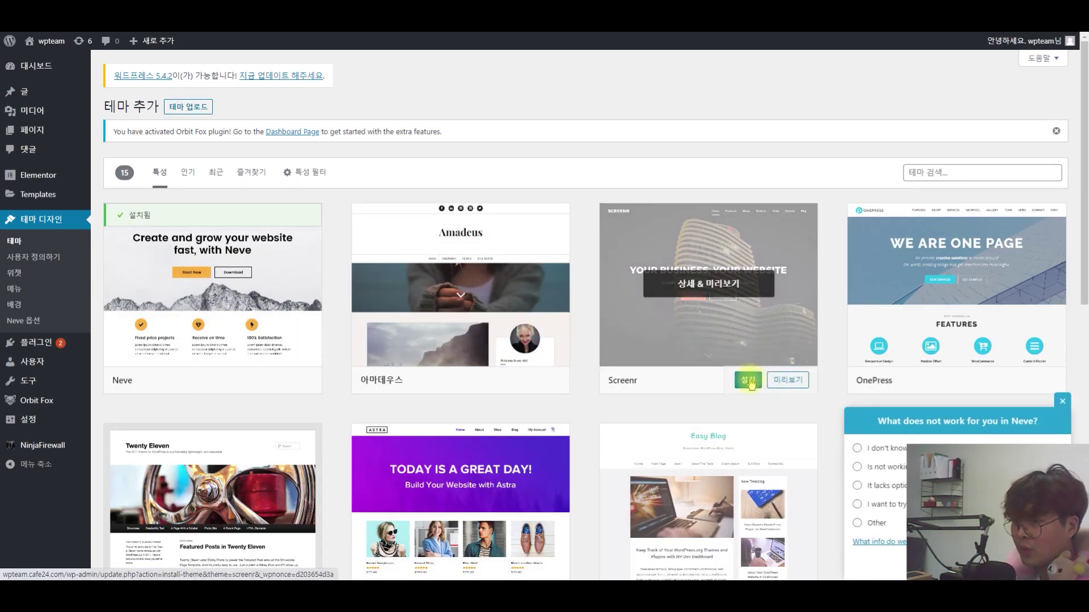
# Install the Screenr theme, dismiss the Neve feedback popup, and activate Screenr
pyautogui.click(750, 381)
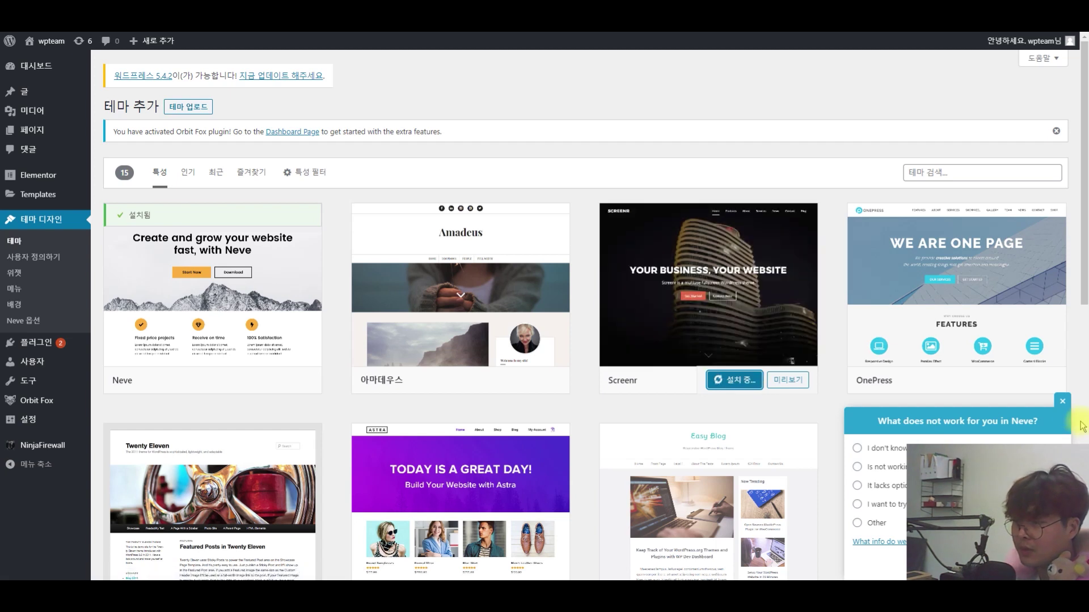
pyautogui.click(1065, 402)
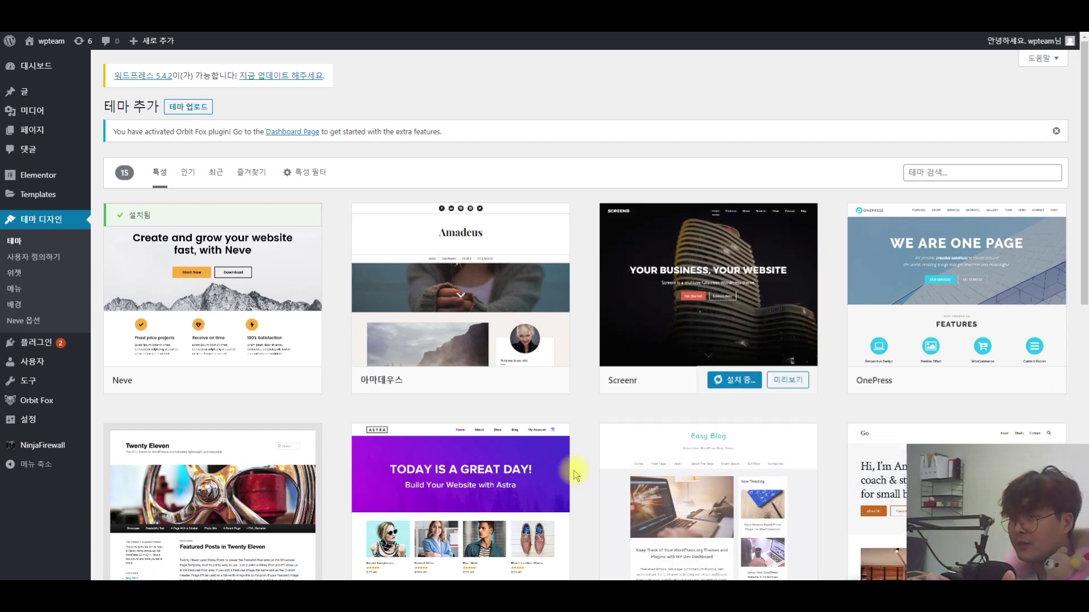
pyautogui.moveTo(568, 477)
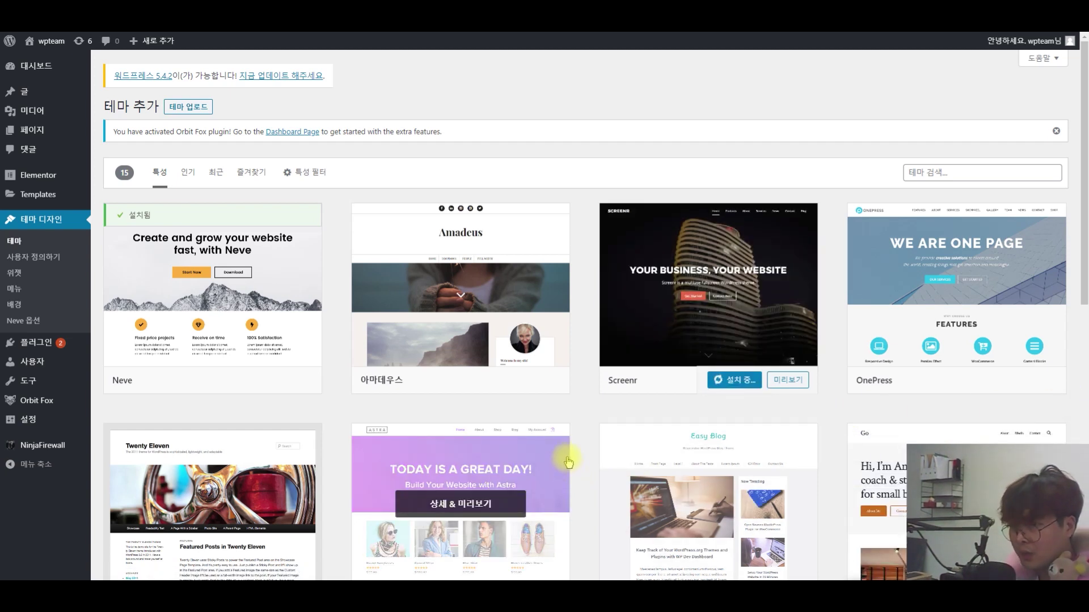
pyautogui.moveTo(678, 293)
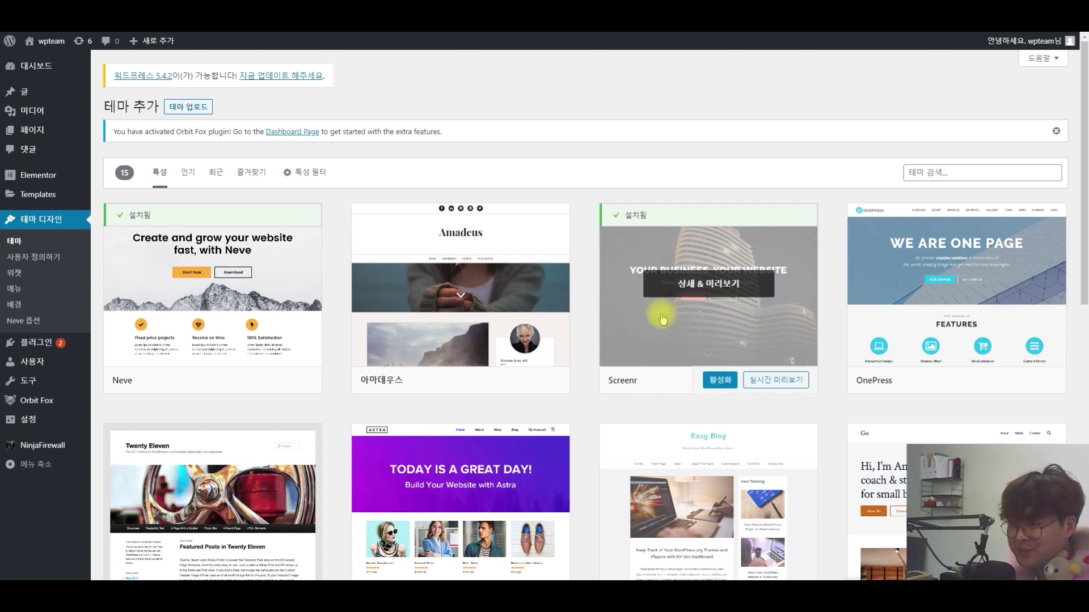
pyautogui.click(719, 384)
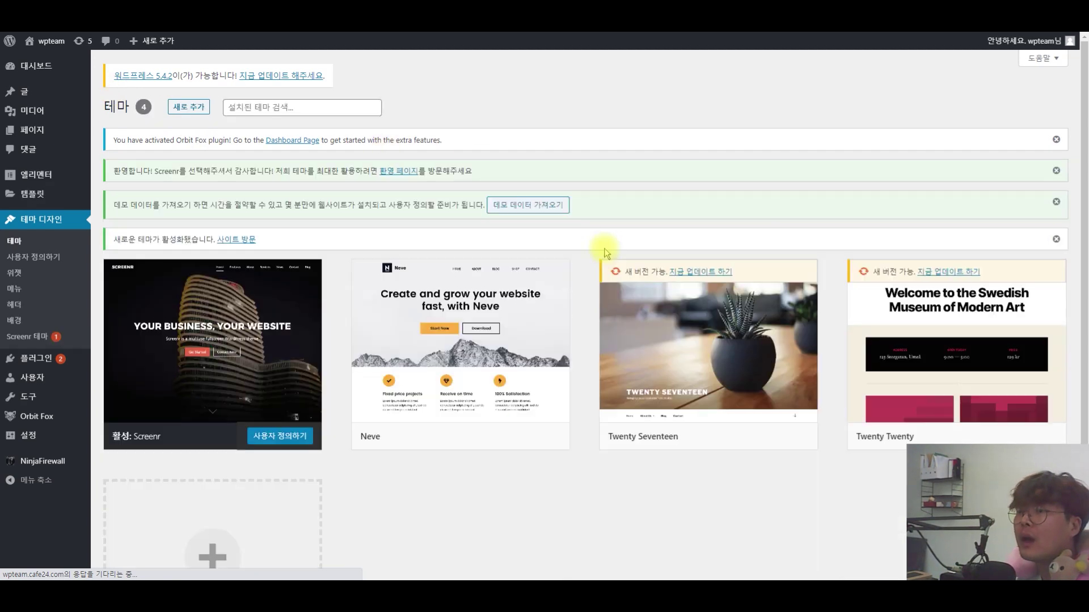
pyautogui.click(48, 43)
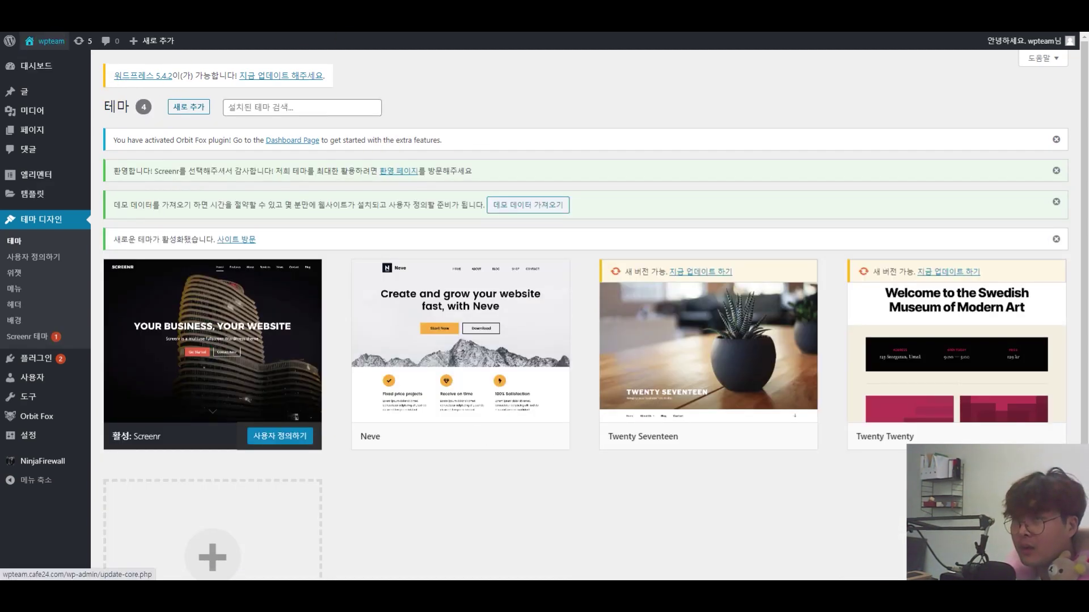
pyautogui.scroll(-18, 516, 181)
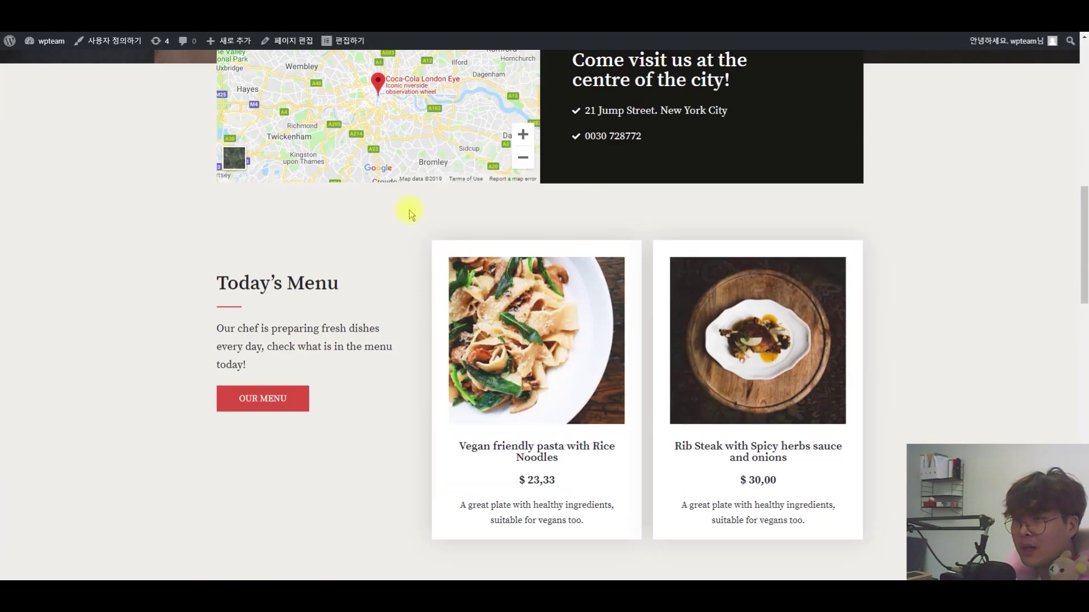
pyautogui.scroll(7, 406, 221)
pyautogui.scroll(3, 452, 227)
pyautogui.scroll(-12, 458, 256)
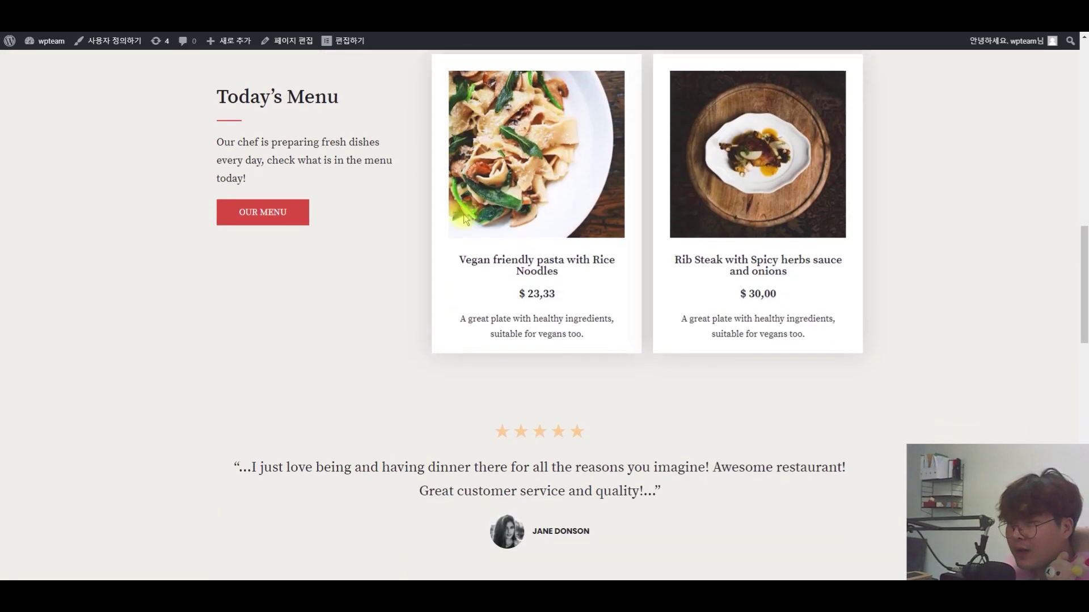
pyautogui.scroll(15, 458, 256)
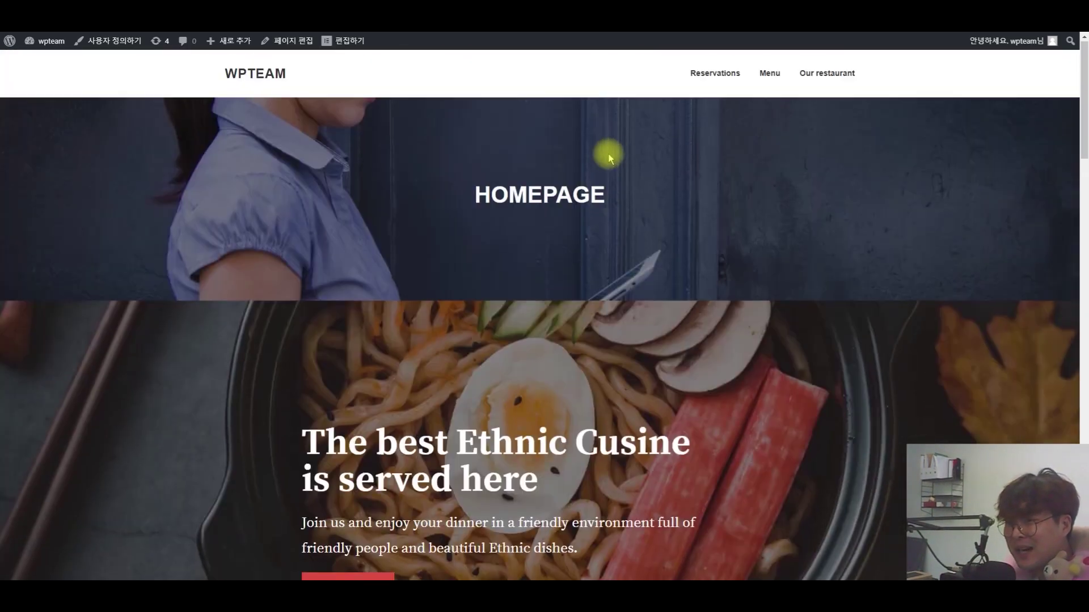
pyautogui.scroll(-7, 515, 260)
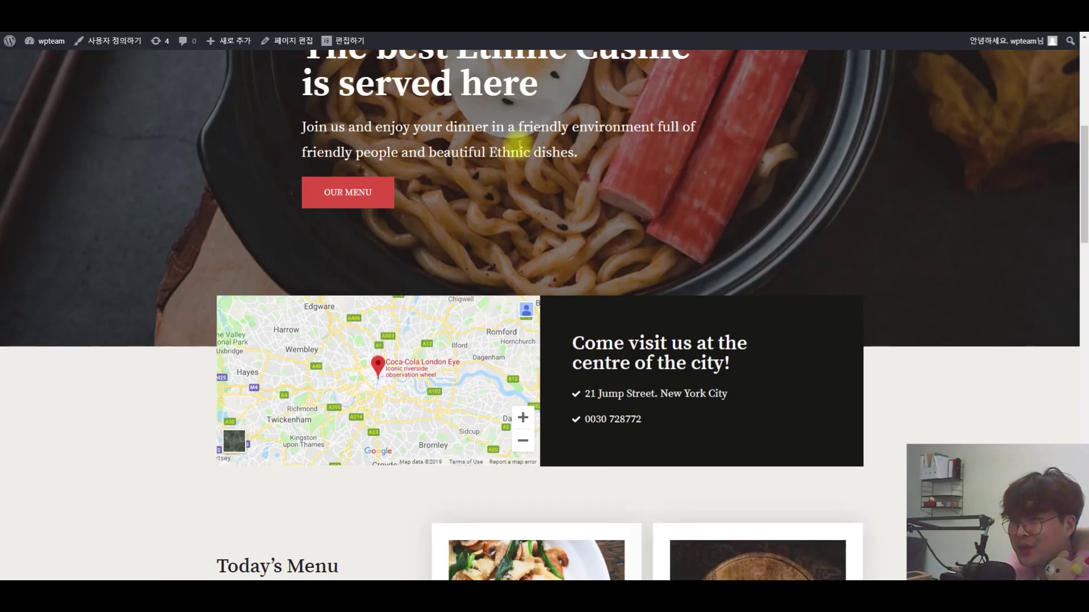
pyautogui.scroll(4, 406, 212)
pyautogui.scroll(-1, 411, 193)
pyautogui.moveTo(1084, 141); pyautogui.dragTo(1084, 41)
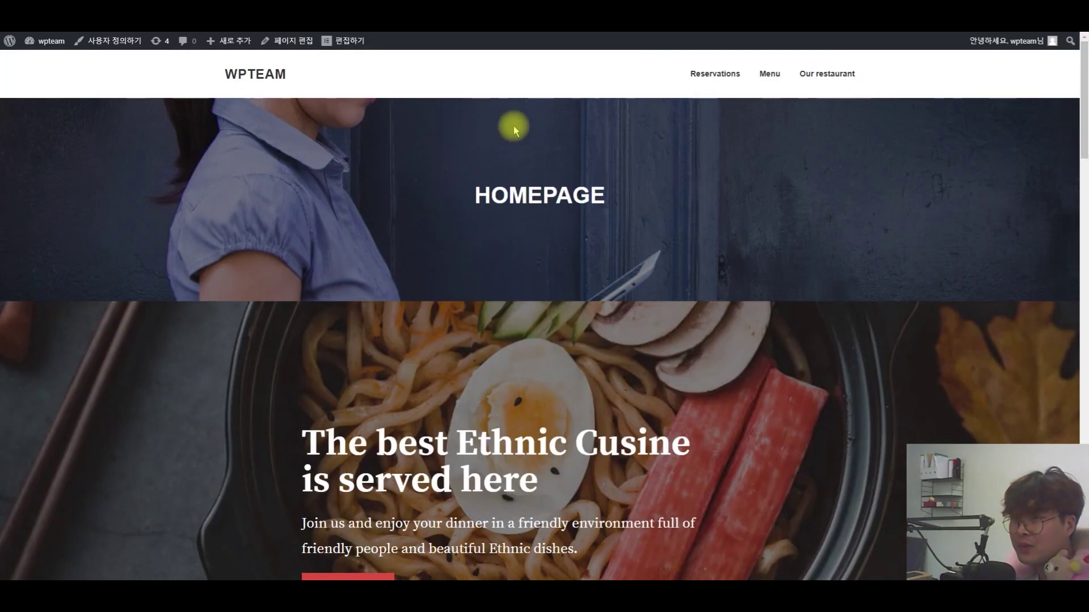
pyautogui.hotkey('alt', 'Left')
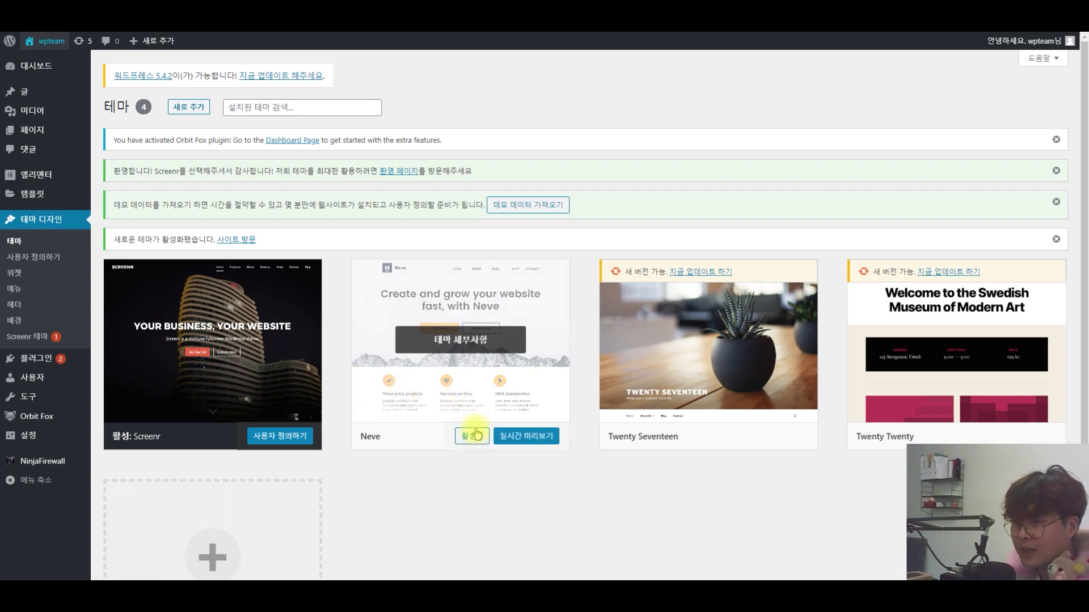
# Check the Neve theme details, then go to Screenr's version 1.2.1 welcome page
pyautogui.click(482, 345)
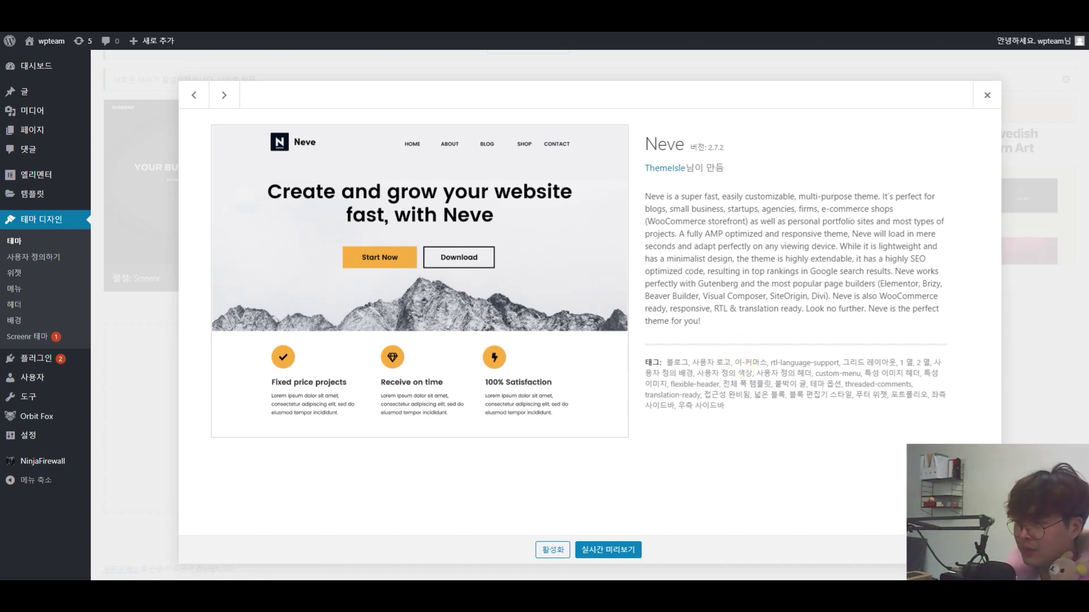
pyautogui.click(987, 95)
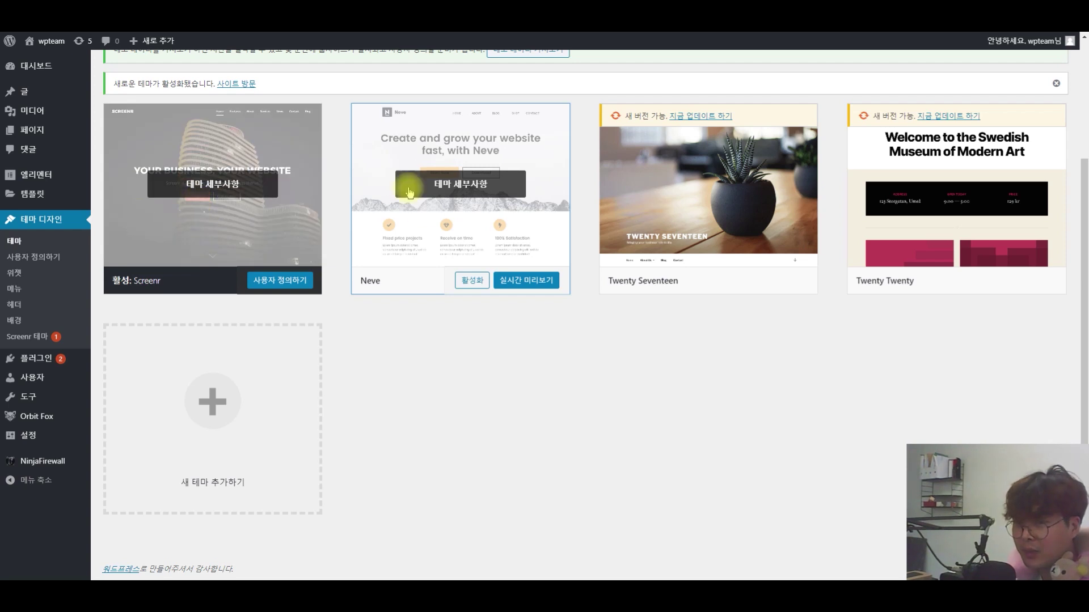
pyautogui.click(26, 338)
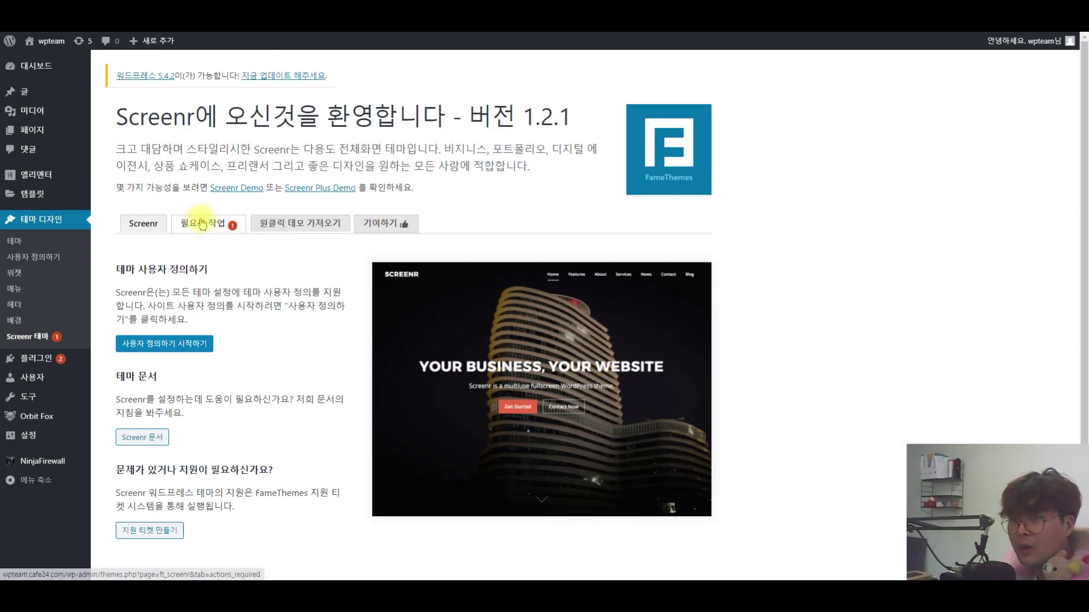
# Install and activate Contact Form 7 from Screenr's required actions list
pyautogui.click(231, 228)
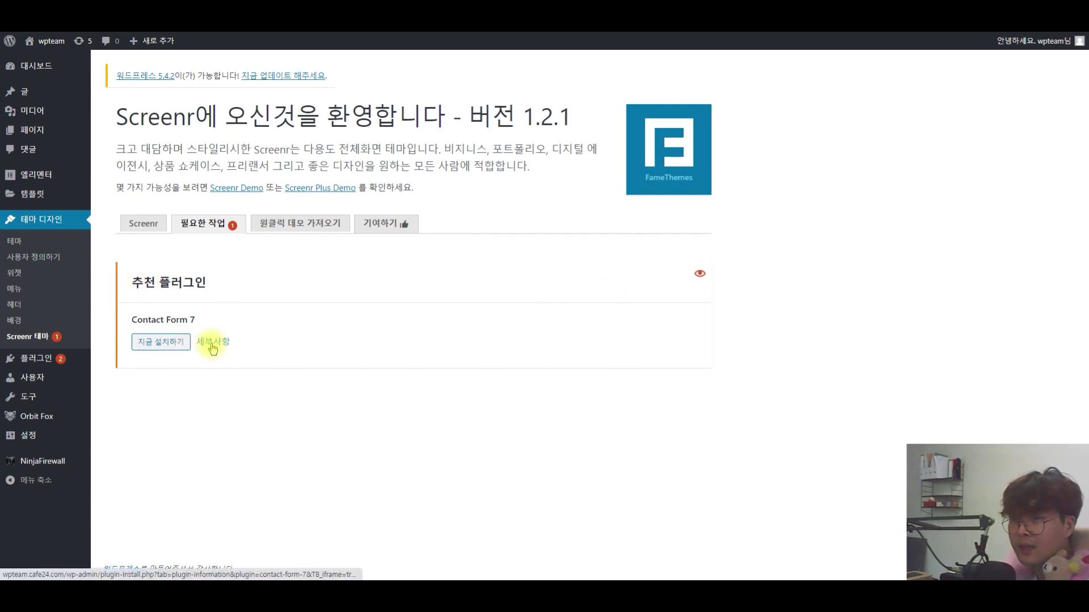
pyautogui.click(283, 225)
pyautogui.click(214, 230)
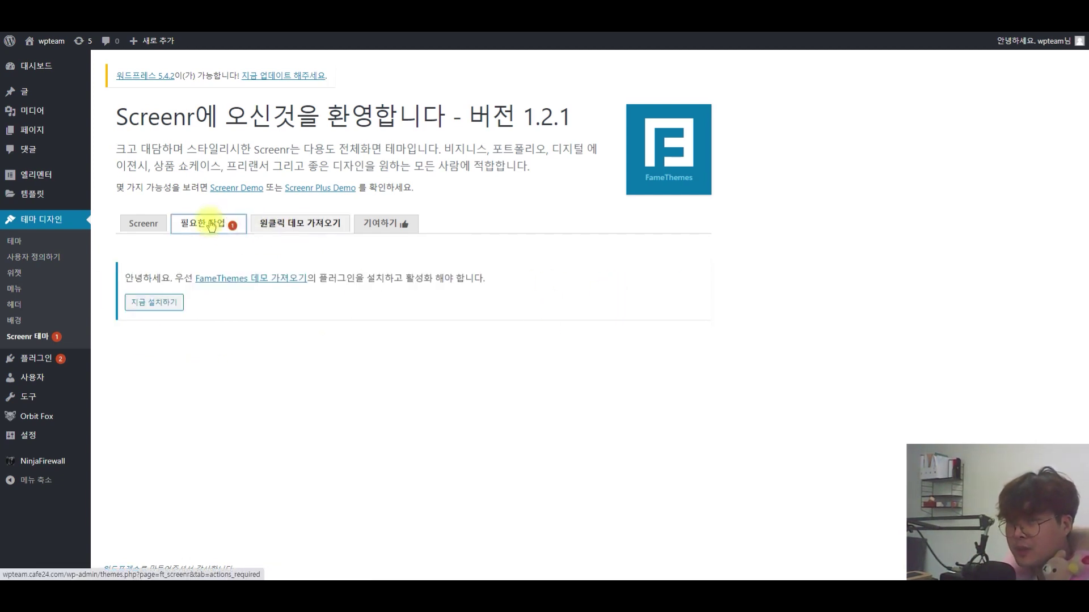
pyautogui.click(175, 344)
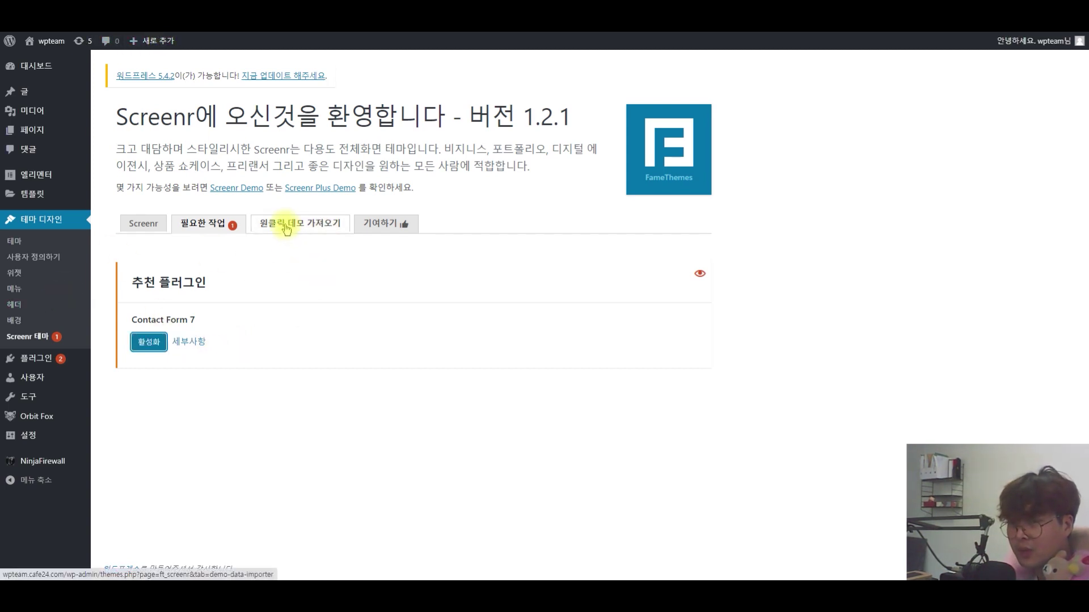
pyautogui.click(142, 344)
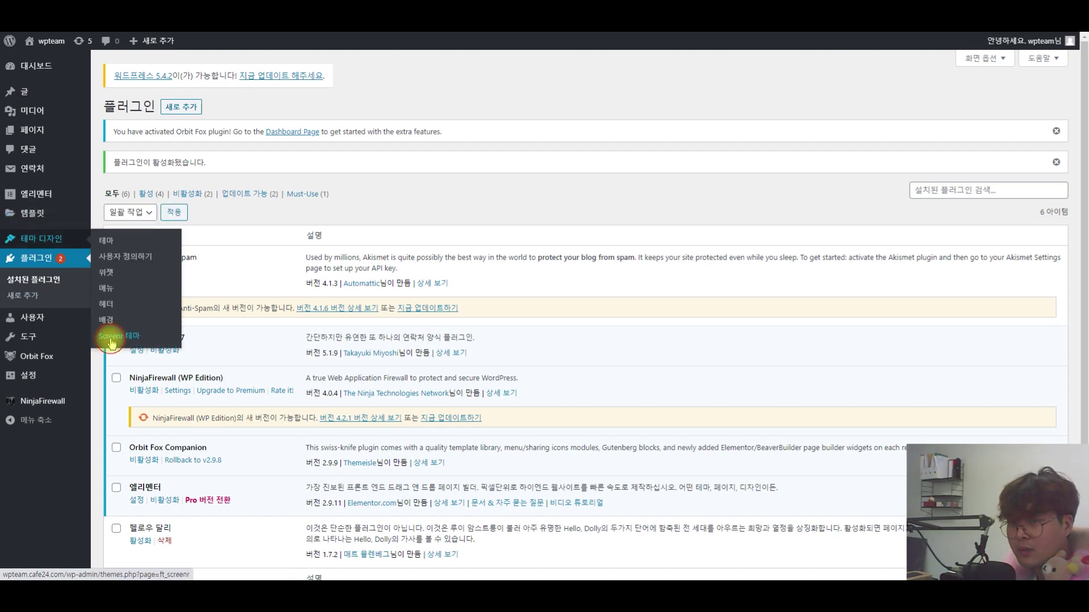
# Install and activate the FameThemes Demo Importer from Screenr's one-click demo import tab
pyautogui.click(111, 342)
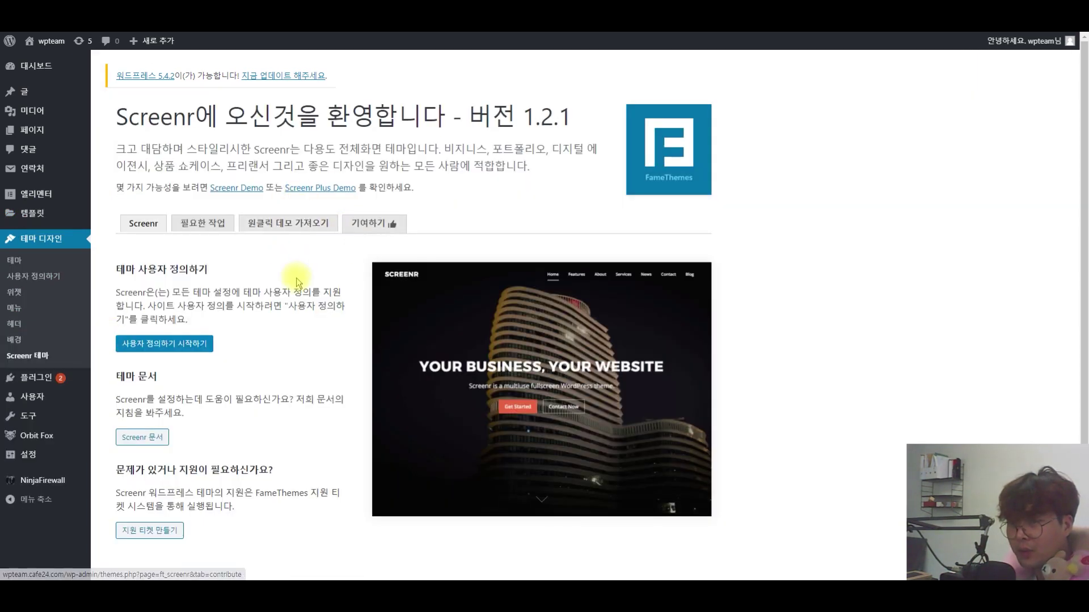
pyautogui.click(299, 225)
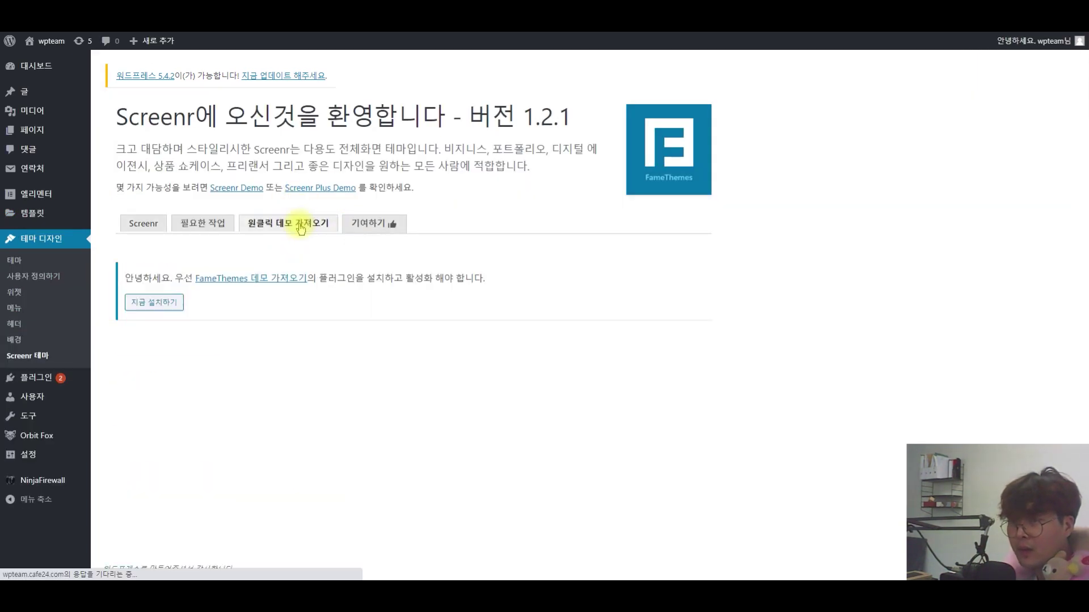
pyautogui.click(258, 281)
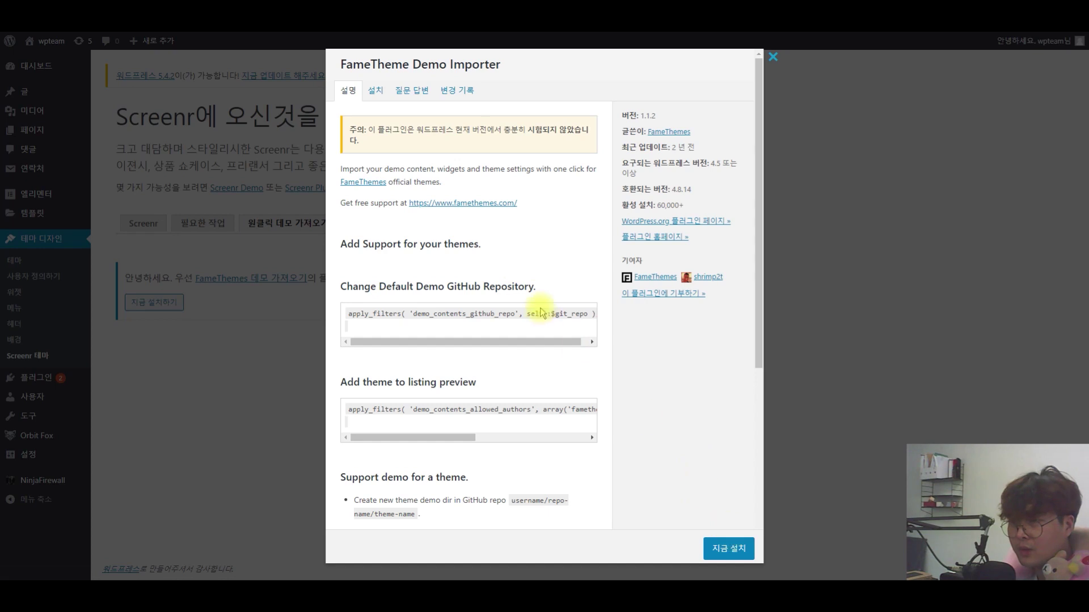
pyautogui.click(729, 549)
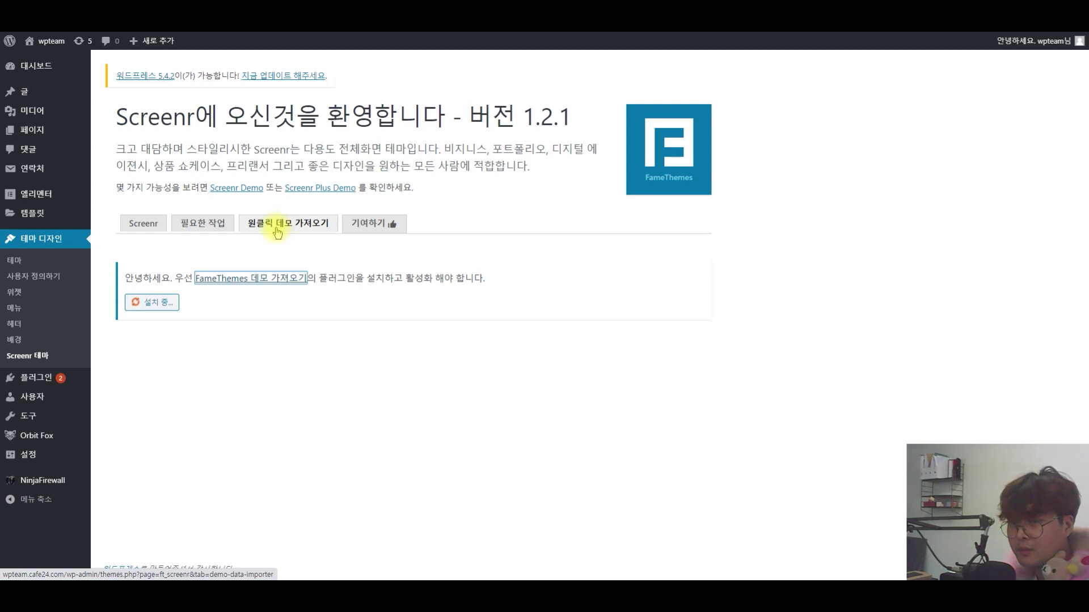
pyautogui.click(143, 304)
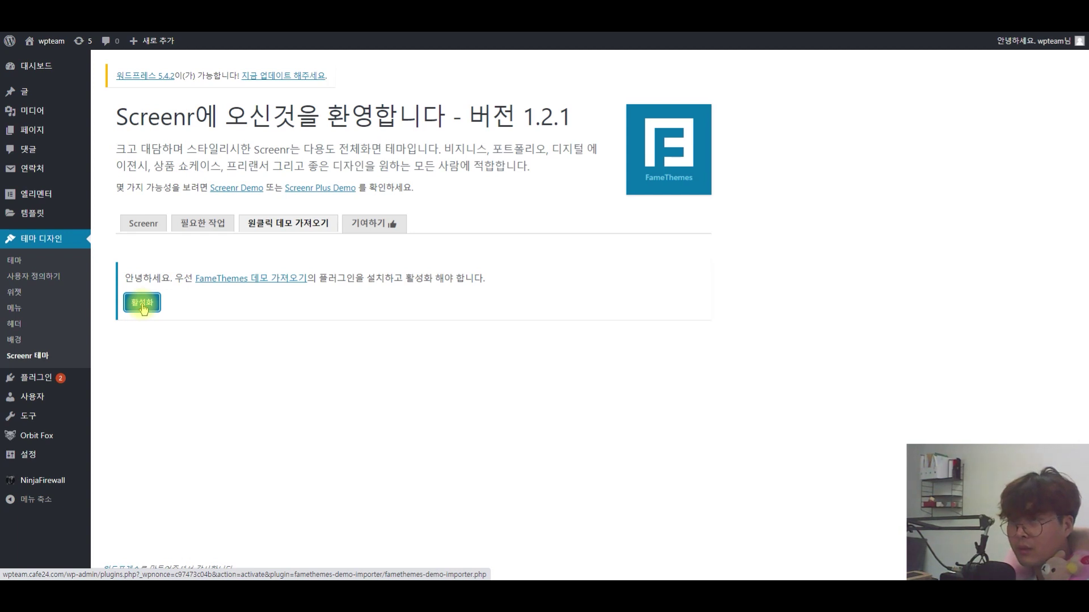
pyautogui.scroll(-2, 328, 305)
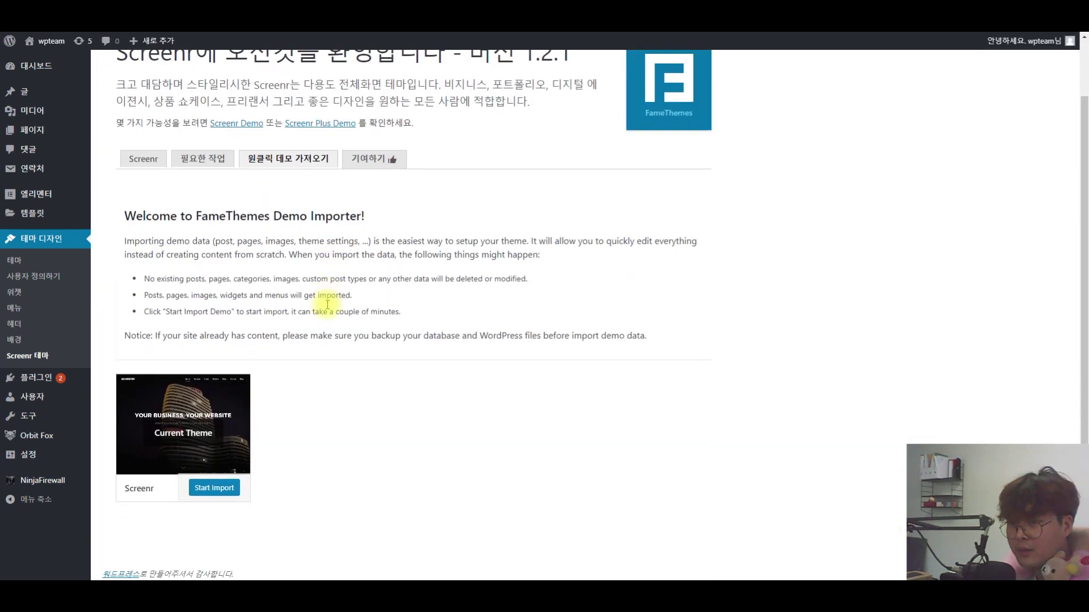
# Import the Screenr demo until every step from users to customize settings is checked
pyautogui.click(218, 487)
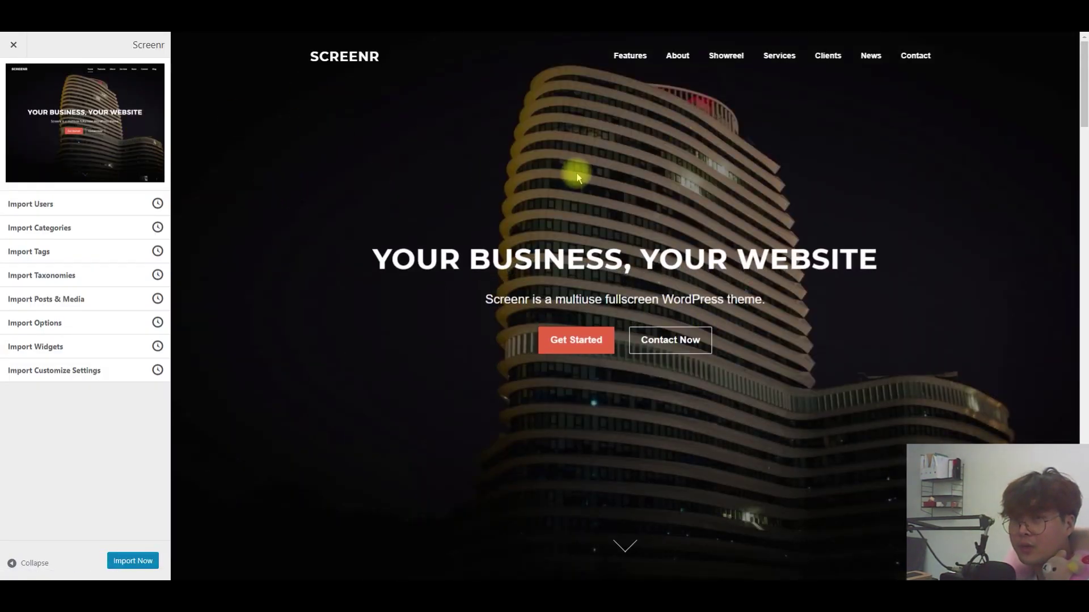
pyautogui.scroll(-3, 530, 210)
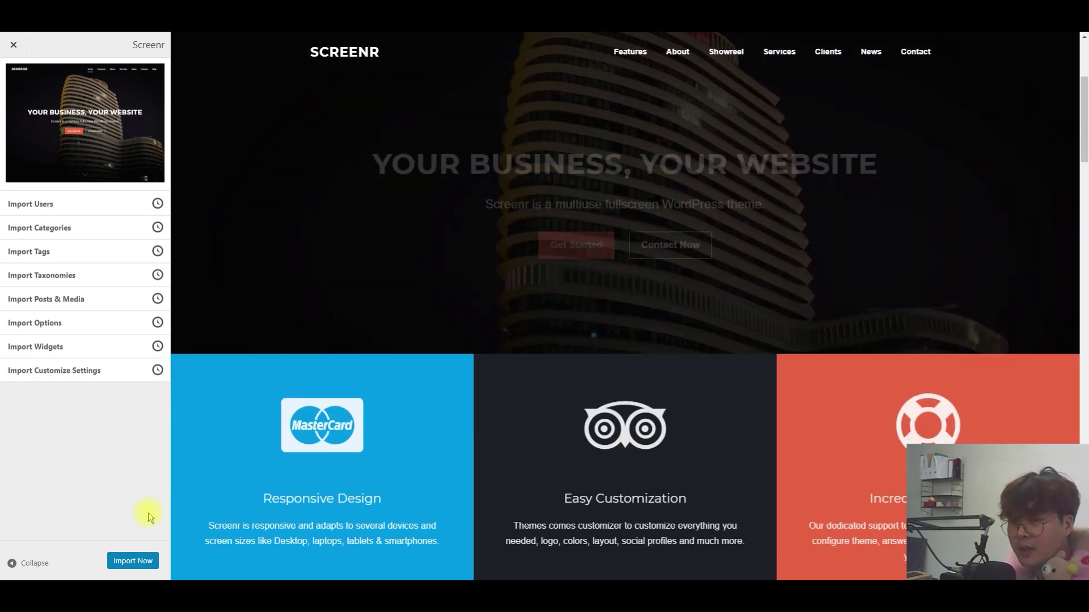
pyautogui.click(133, 561)
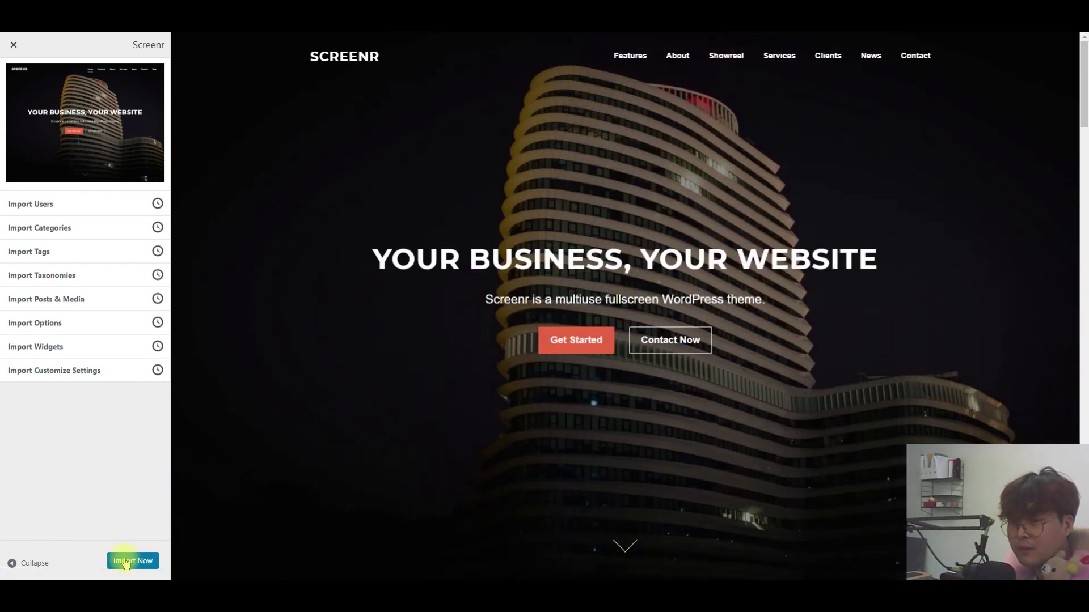
pyautogui.click(124, 564)
pyautogui.click(123, 564)
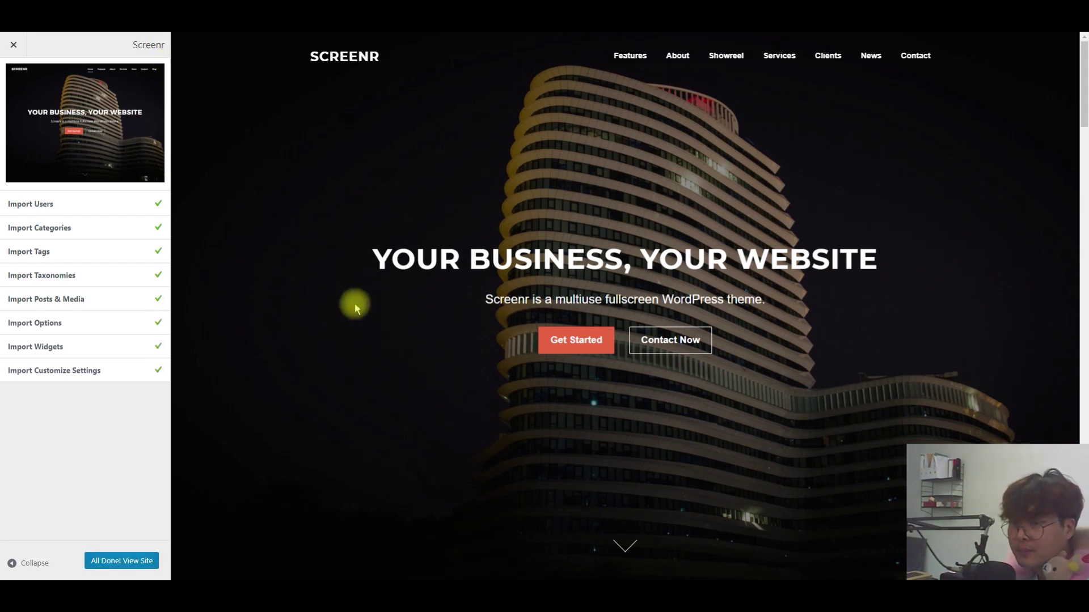
pyautogui.click(116, 565)
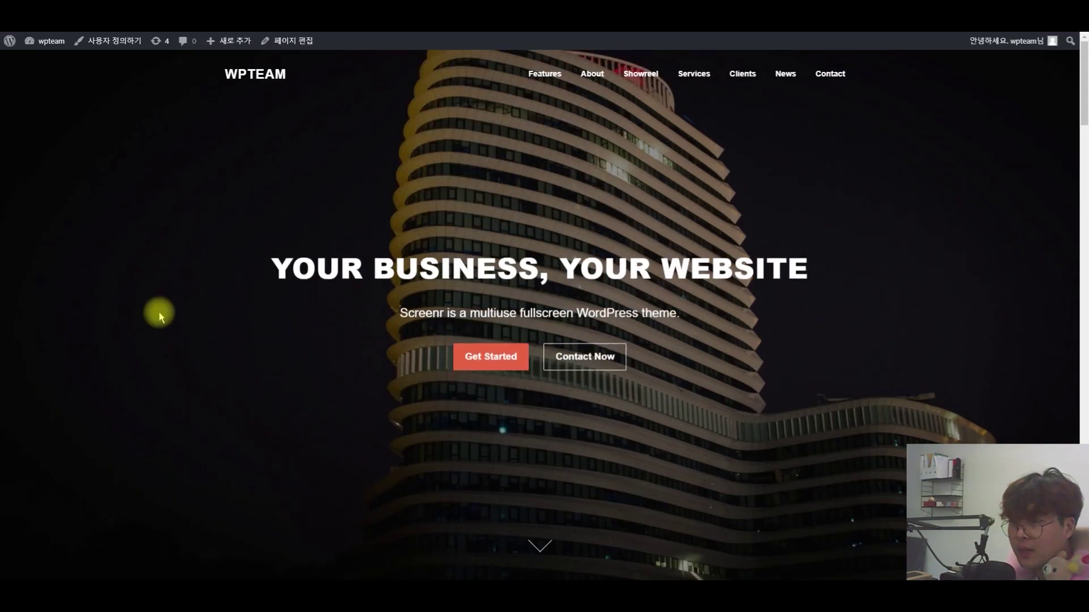
# Scroll the demo homepage to review the services grid, LATEST NEWS posts and contact section
pyautogui.scroll(-10, 319, 290)
pyautogui.scroll(-15, 262, 272)
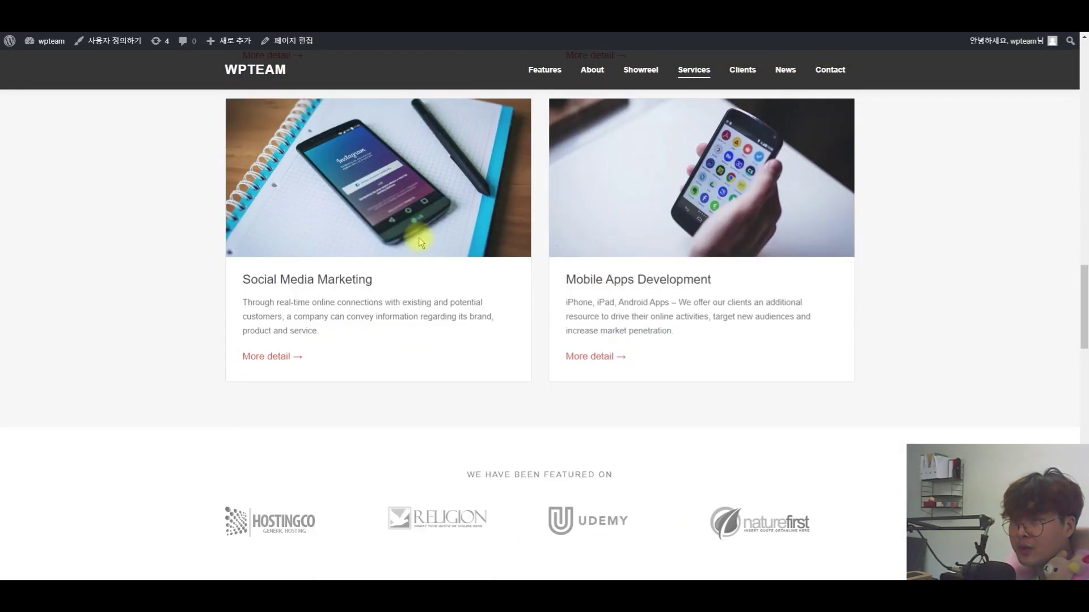
pyautogui.scroll(-10, 389, 231)
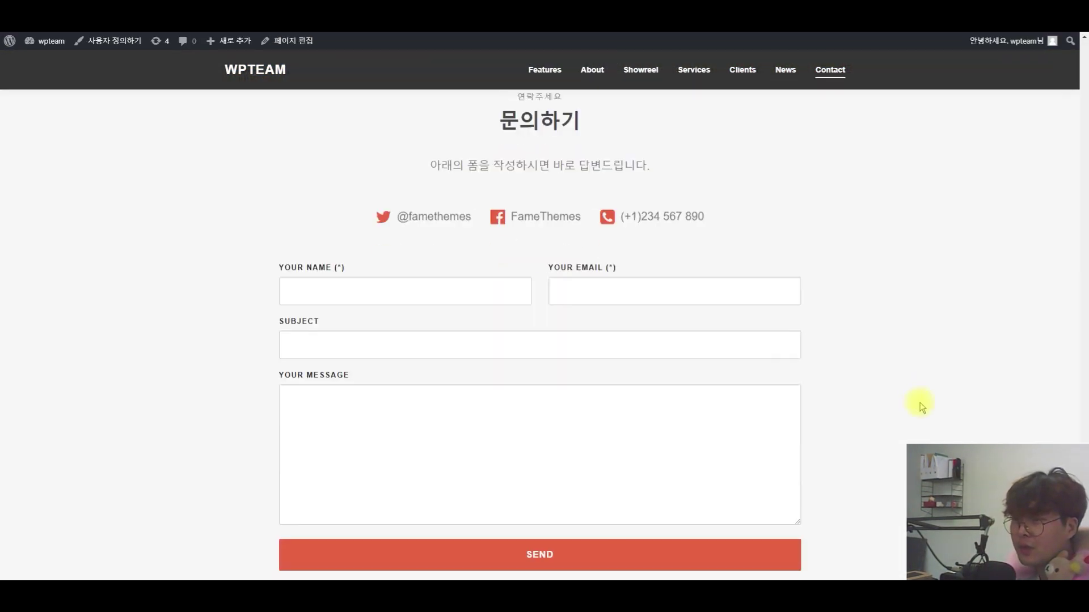
pyautogui.scroll(15, 676, 383)
pyautogui.scroll(5, 754, 373)
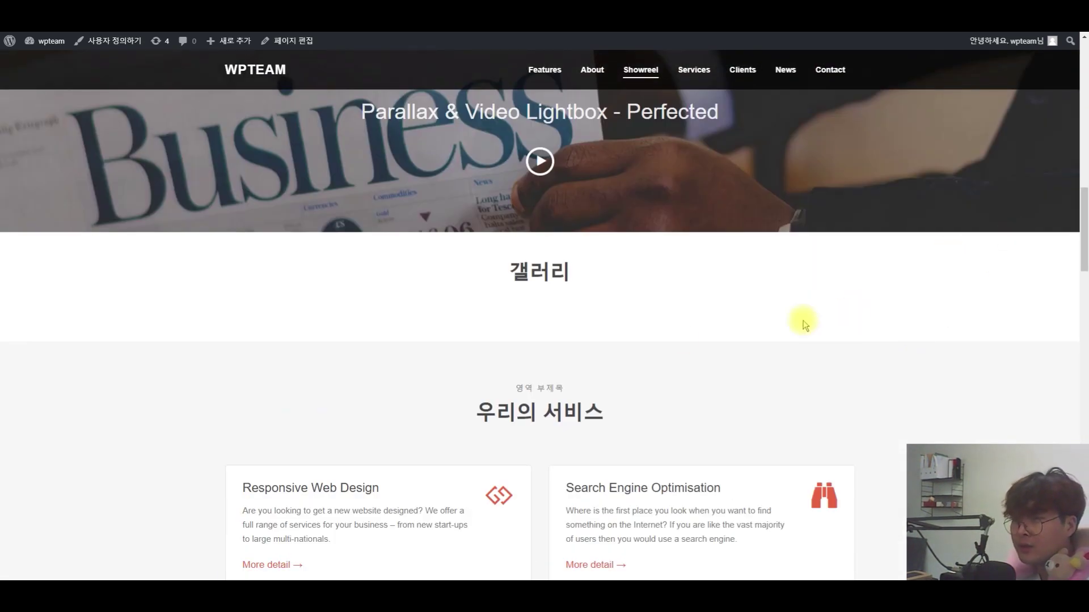
pyautogui.scroll(10, 803, 321)
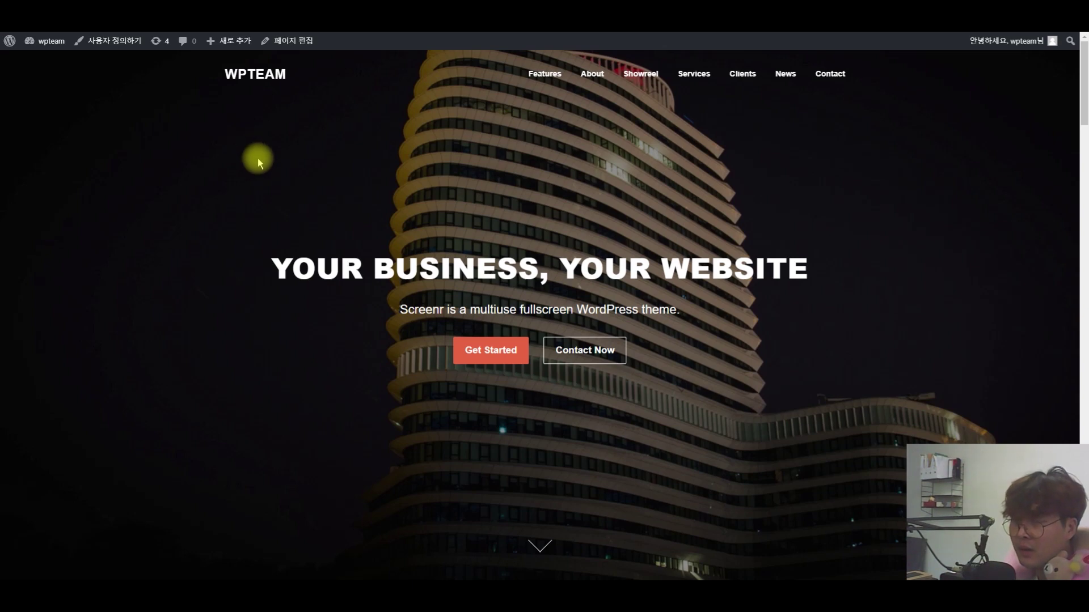
pyautogui.scroll(-10, 260, 159)
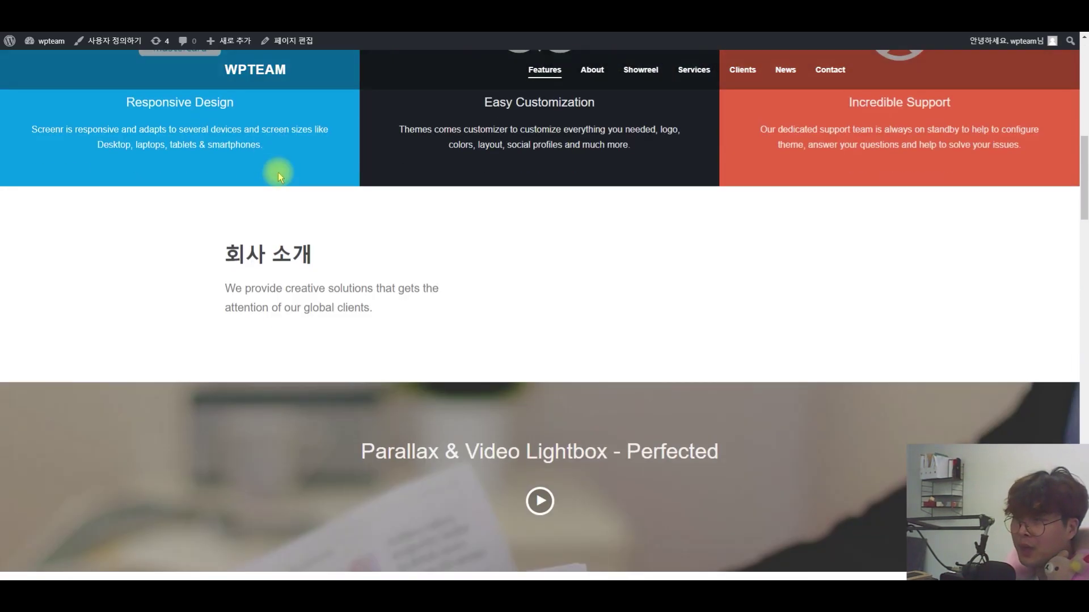
pyautogui.scroll(-10, 288, 179)
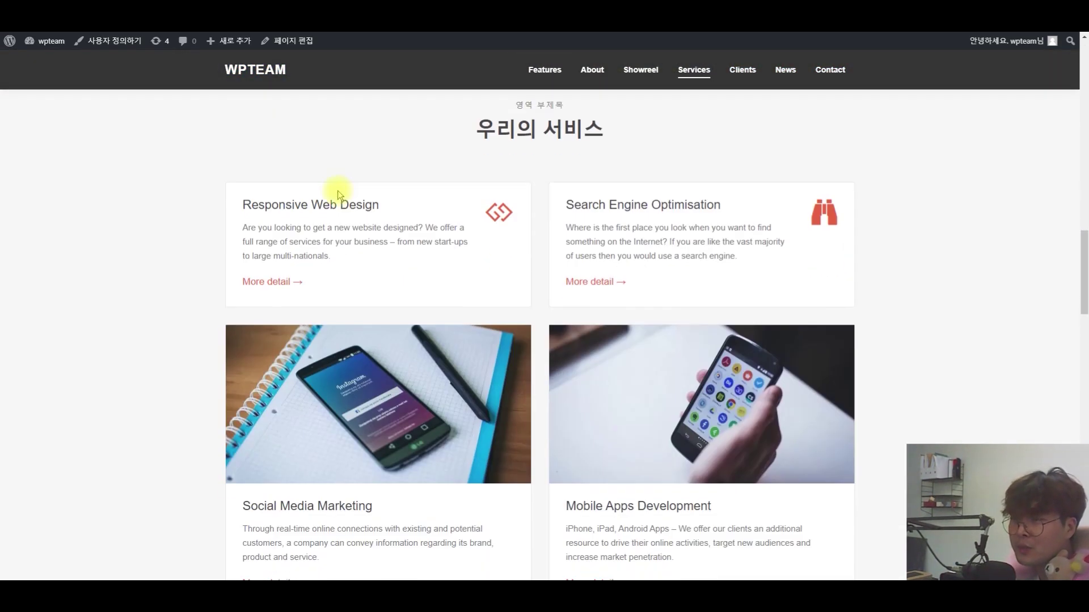
pyautogui.scroll(-10, 1072, 254)
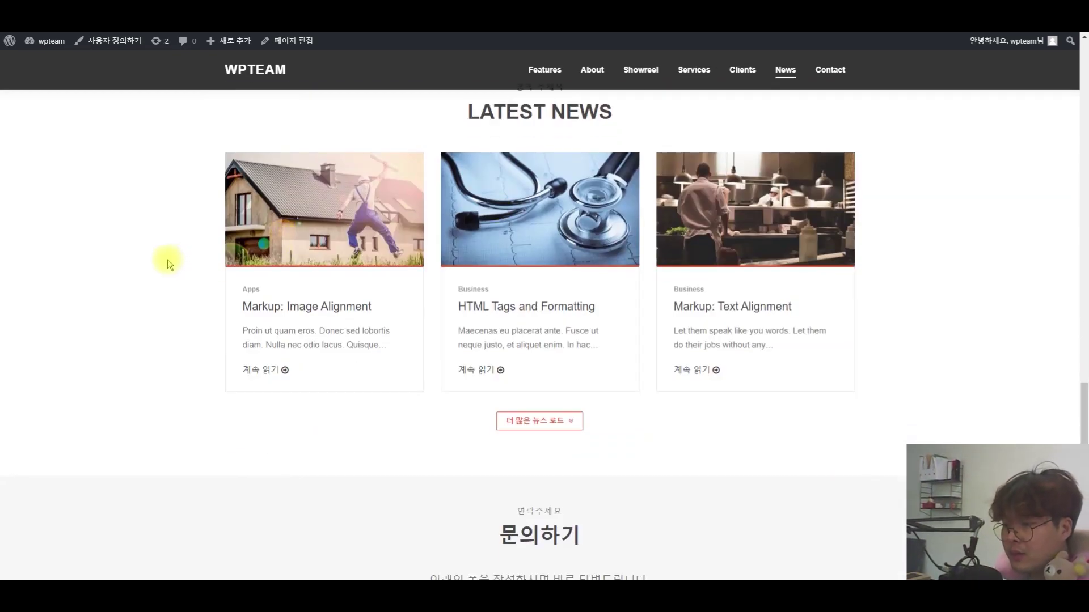
# Go from the live site to the admin Themes list and open the Add Themes page
pyautogui.click(49, 45)
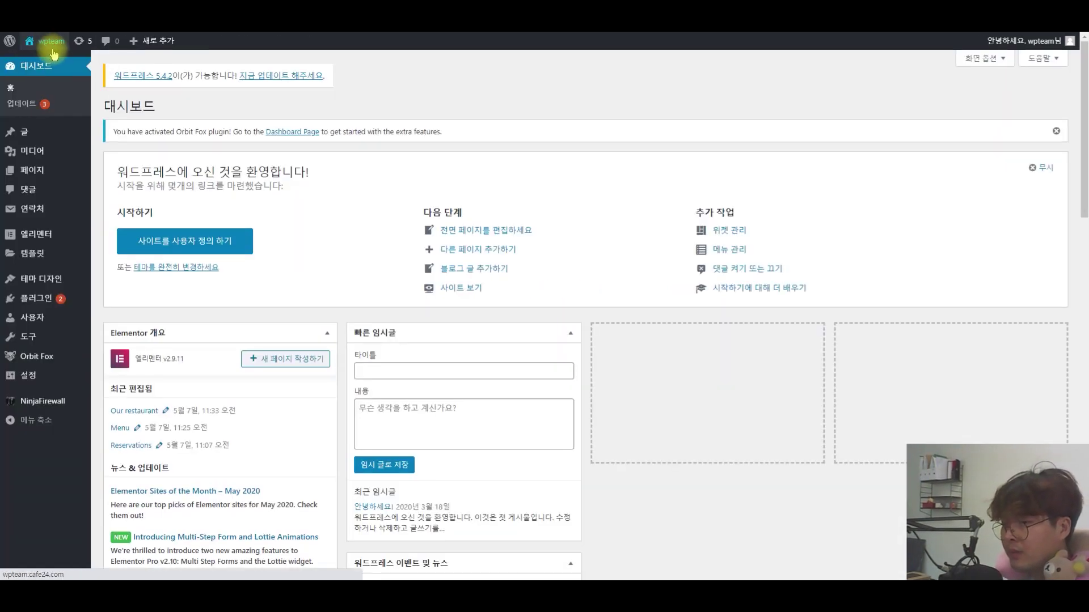
pyautogui.click(38, 286)
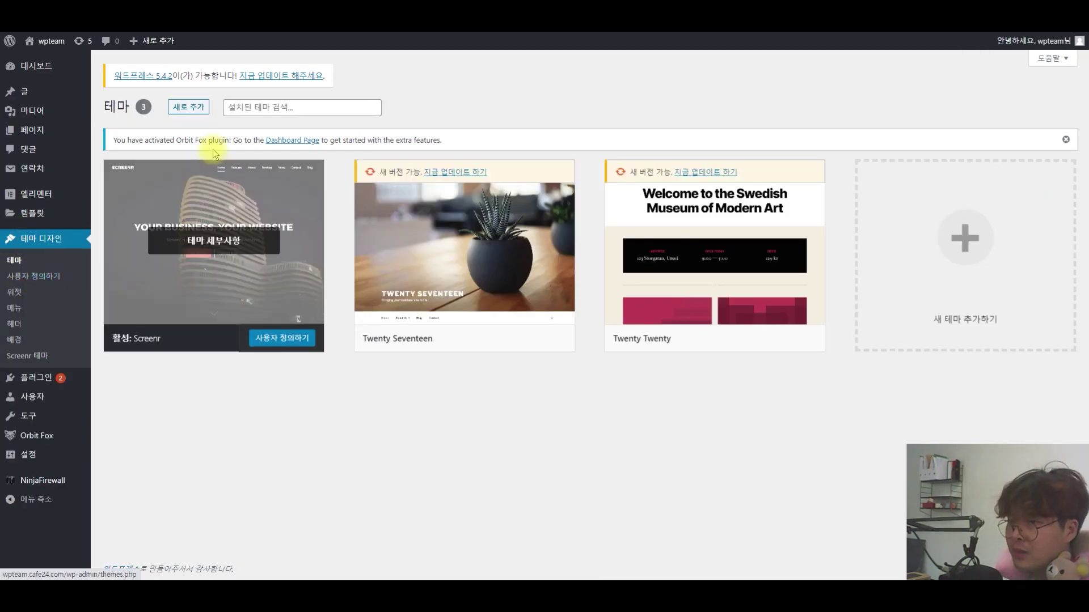
pyautogui.click(198, 107)
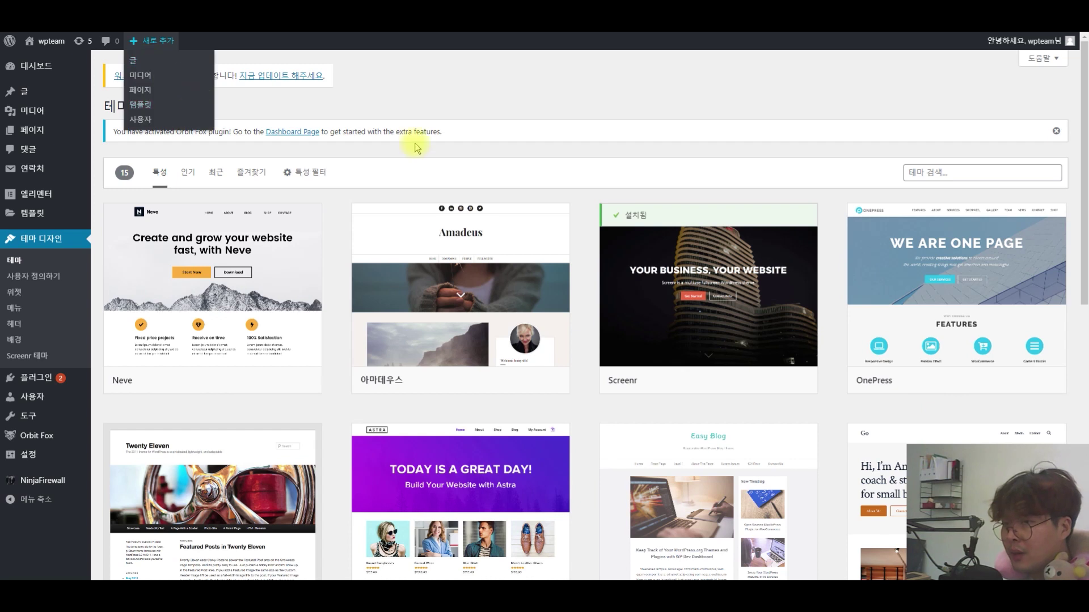
# Reveal the .zip theme upload box and browse the featured theme list below it
pyautogui.click(199, 107)
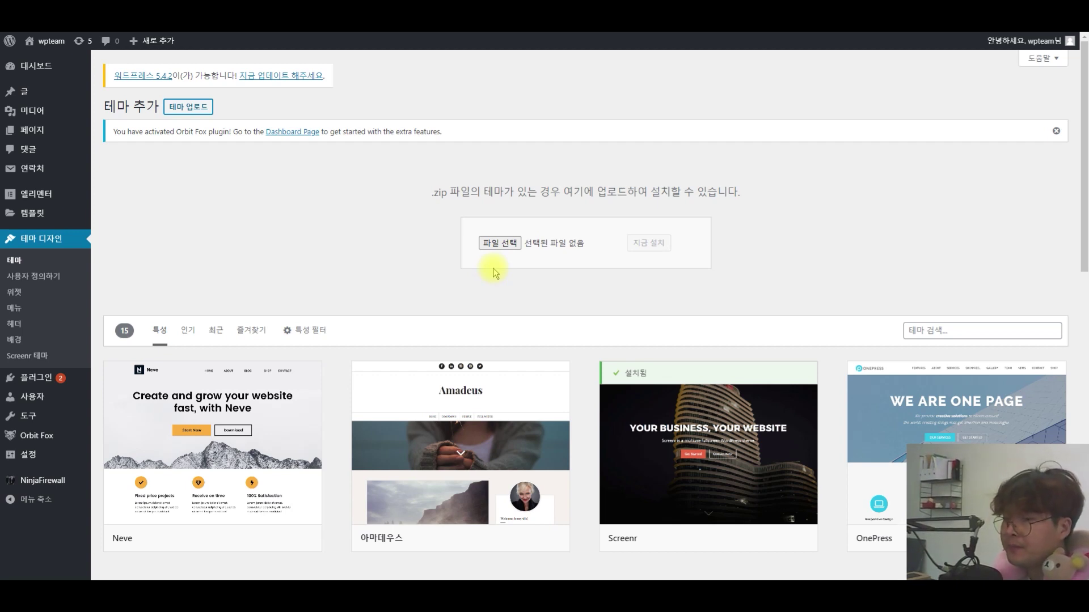
pyautogui.scroll(-2, 488, 277)
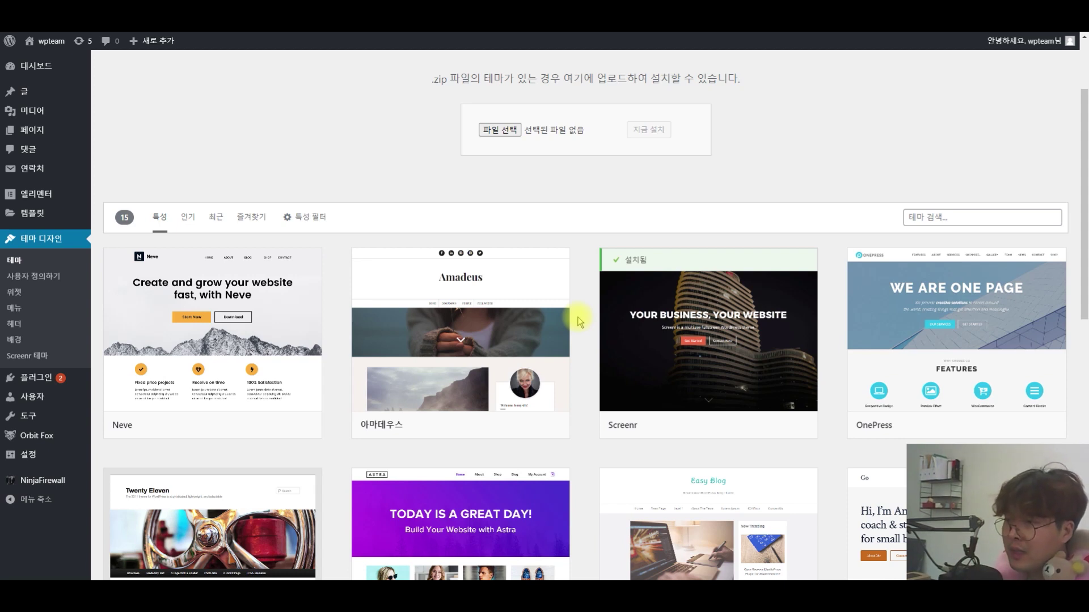
pyautogui.scroll(2, 577, 319)
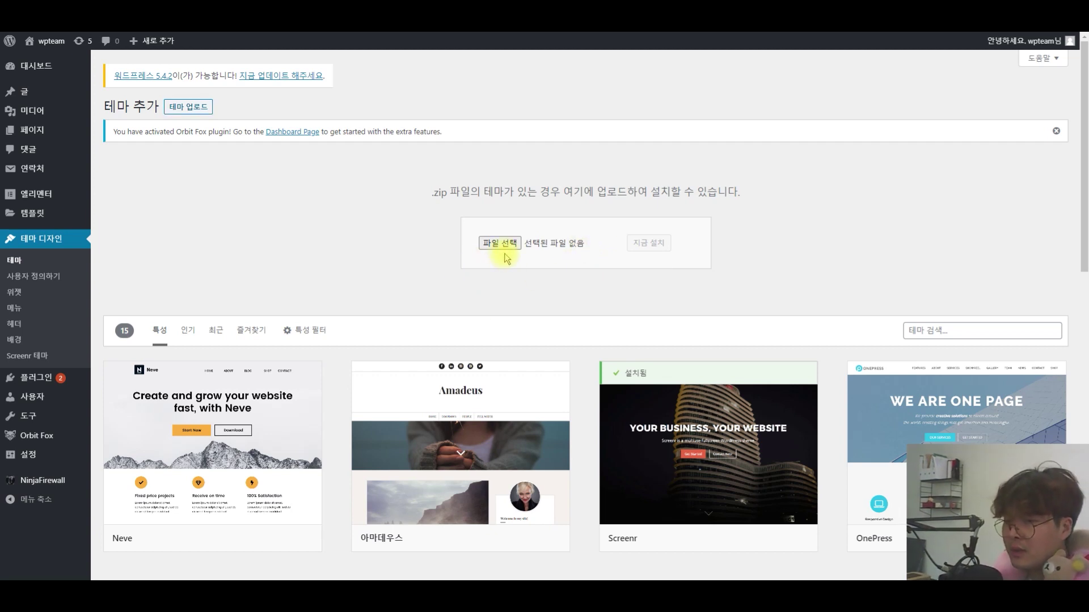
pyautogui.scroll(-1, 359, 276)
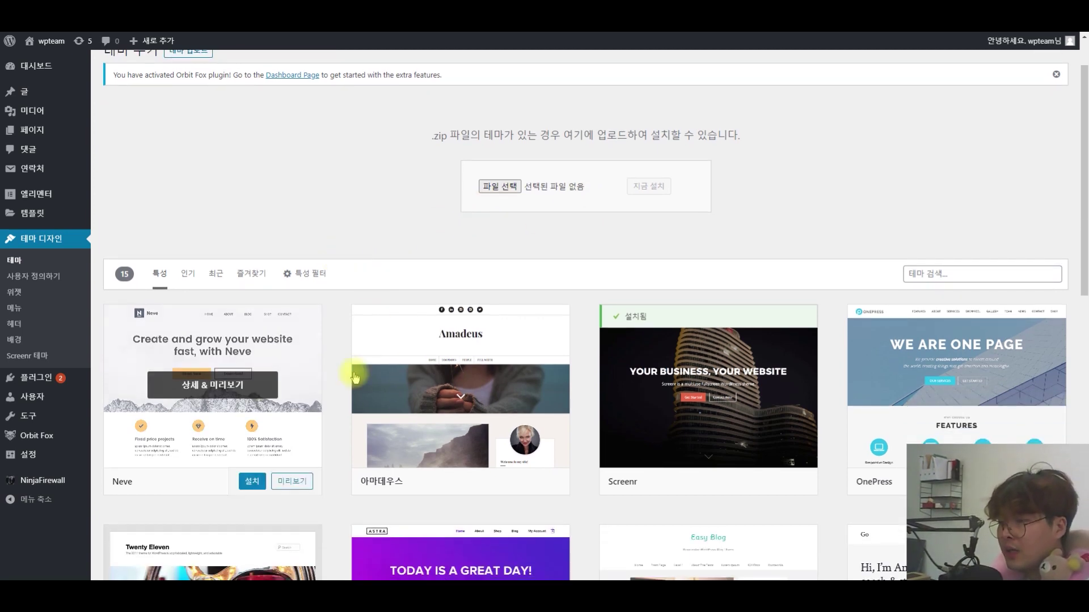
pyautogui.scroll(-3, 832, 381)
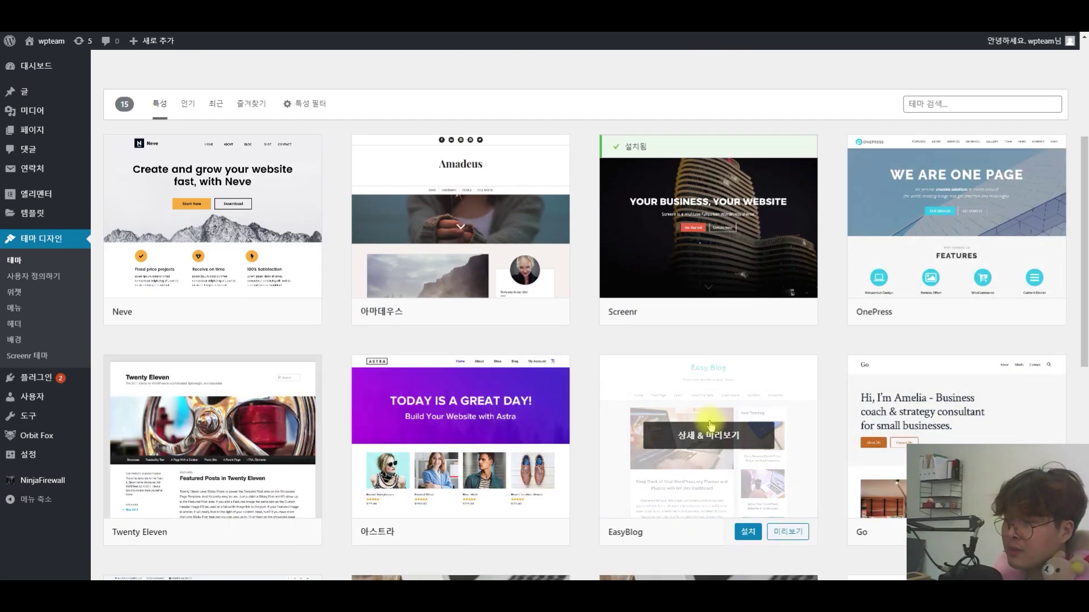
pyautogui.scroll(-2, 744, 376)
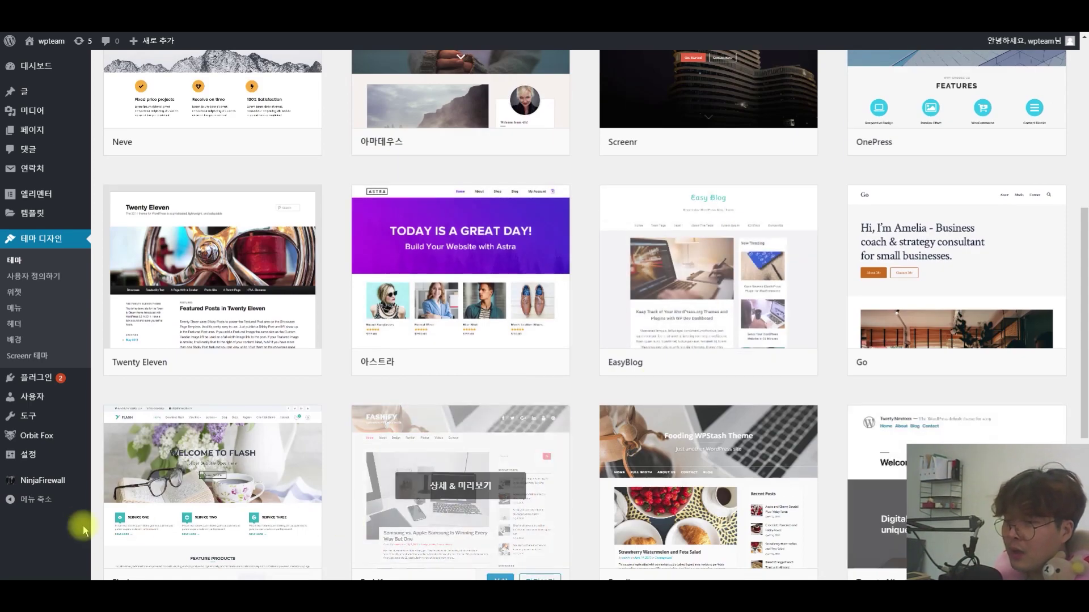
pyautogui.moveTo(225, 500)
pyautogui.scroll(7, 457, 461)
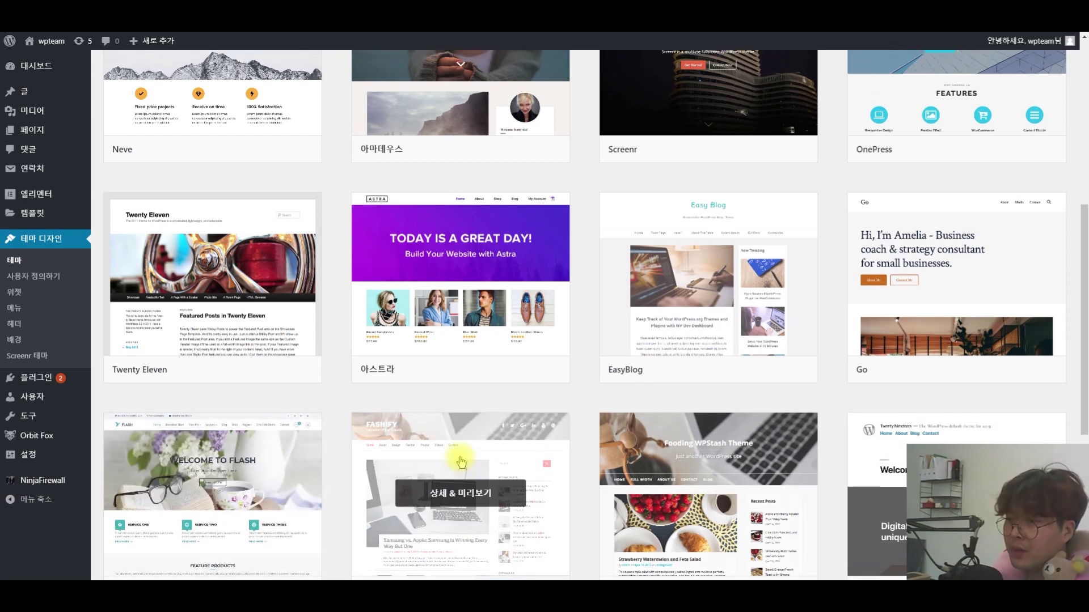
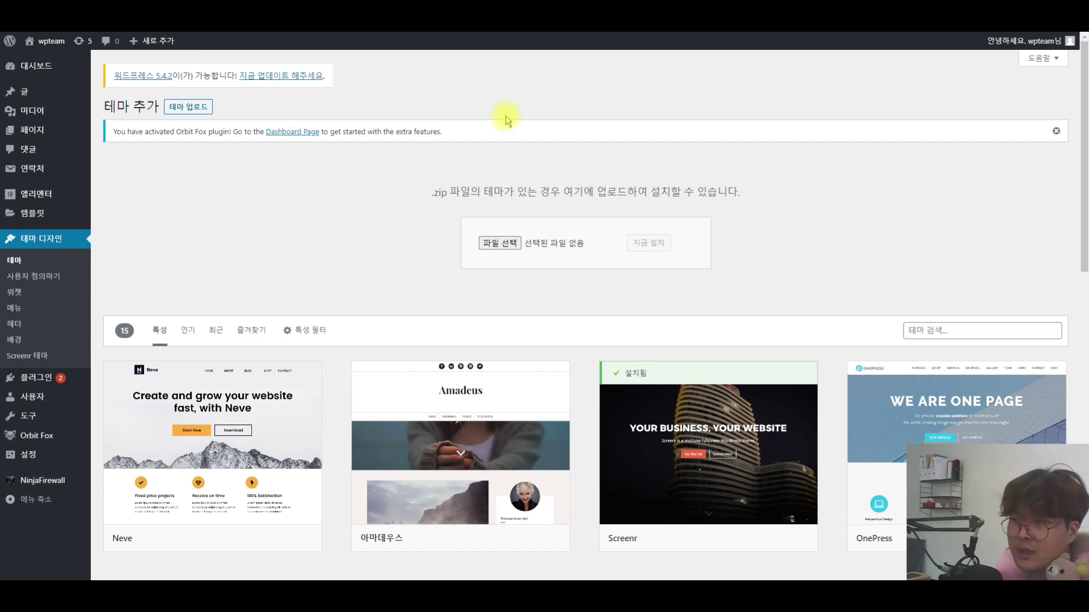
# Switch to the Envato Market tab listing purchased themes such as Childit and Edumodo
pyautogui.click(589, 20)
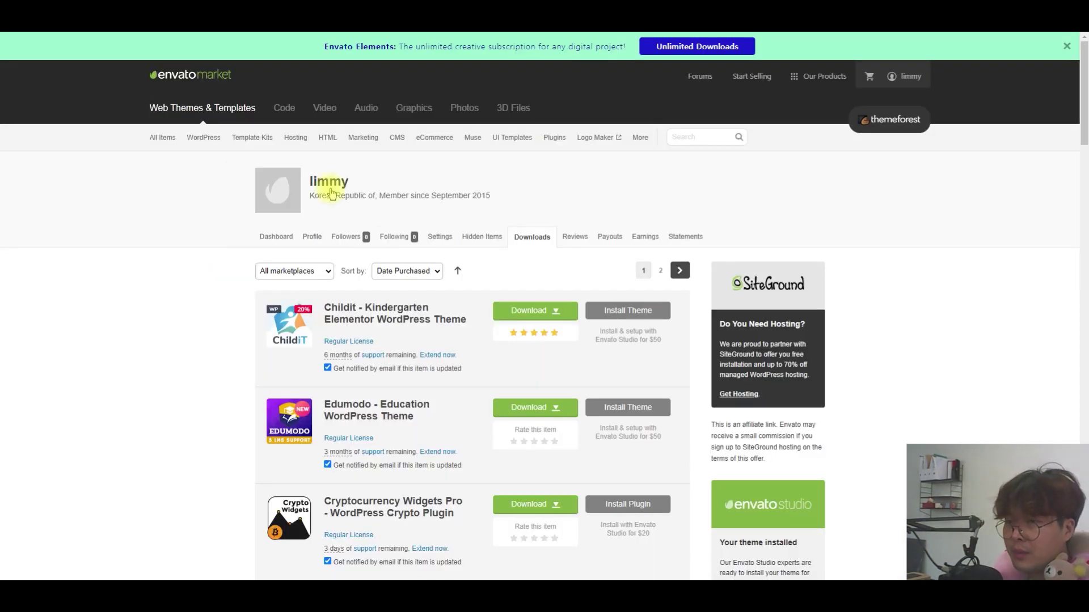
# Download only the installable WordPress file of the Childit theme from Envato Market Downloads
pyautogui.click(177, 80)
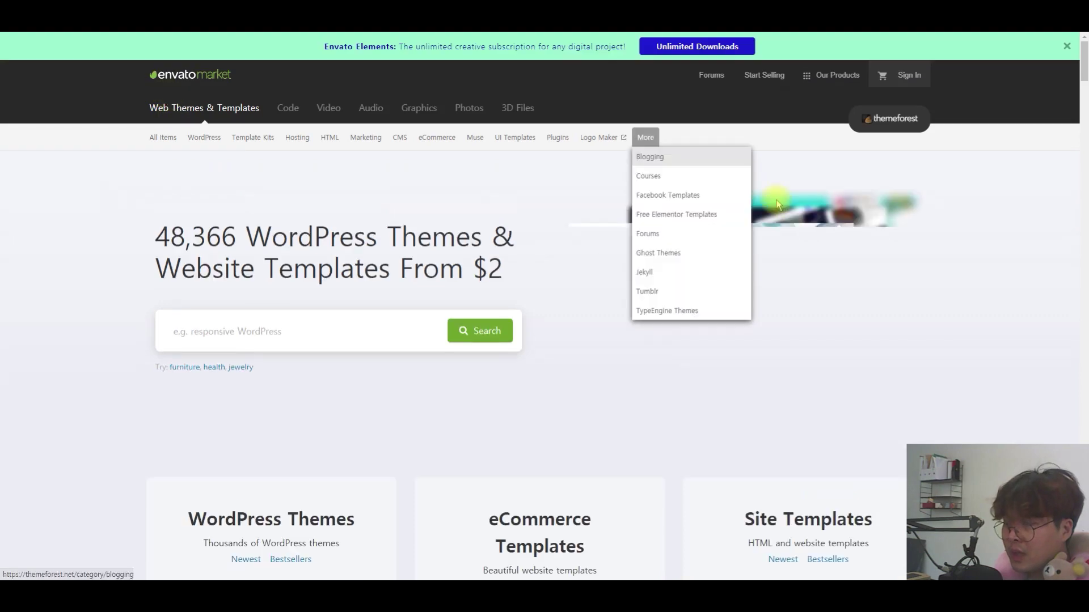
pyautogui.click(906, 76)
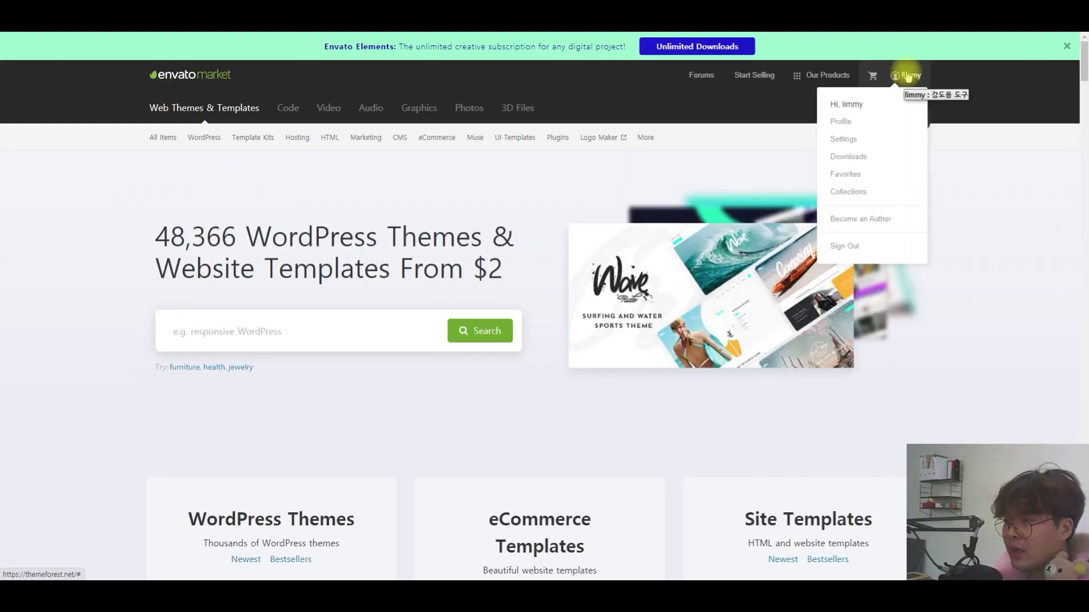
pyautogui.click(849, 159)
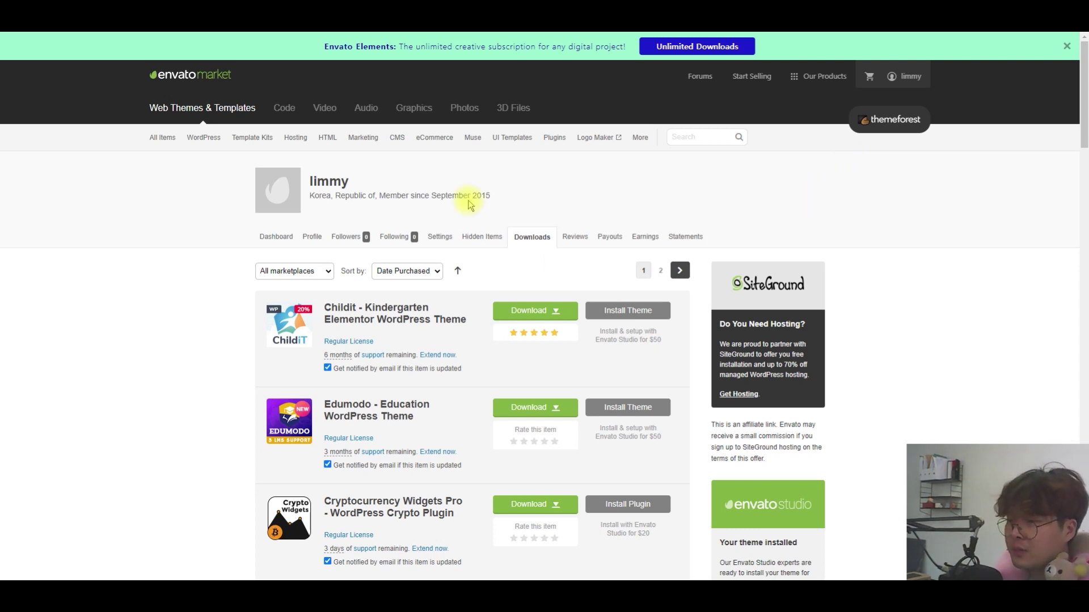
pyautogui.click(555, 310)
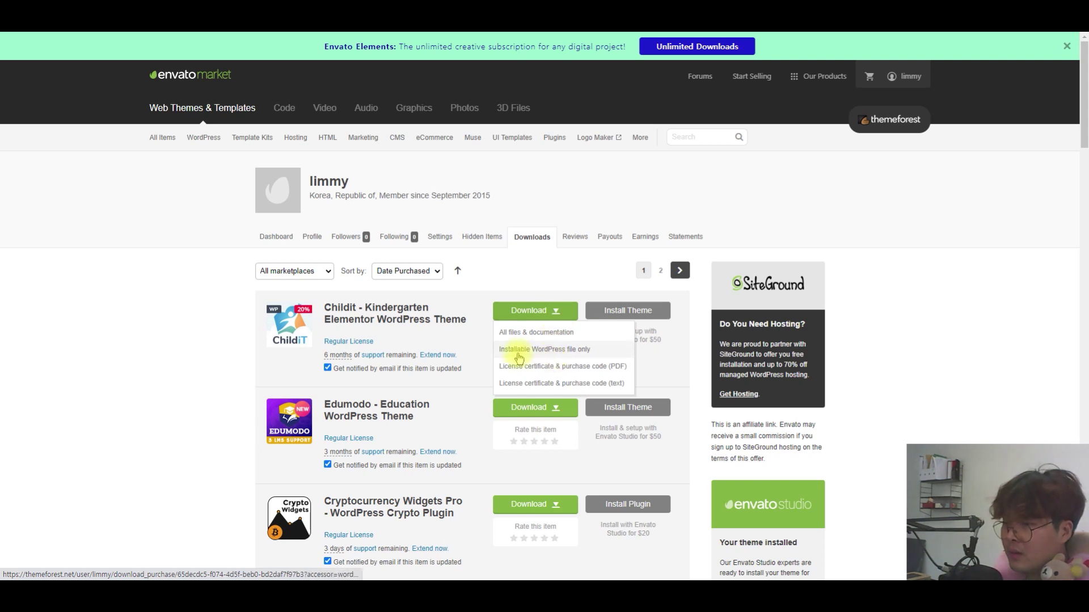
pyautogui.click(564, 350)
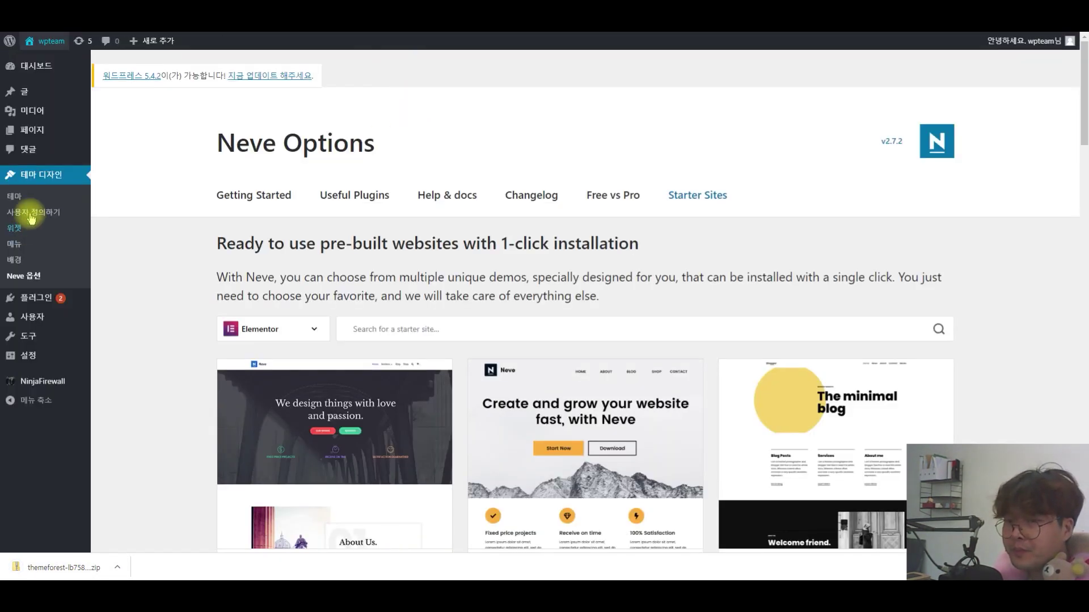
# Upload the Childit theme zip on Add Themes, install it and activate Childit
pyautogui.click(19, 197)
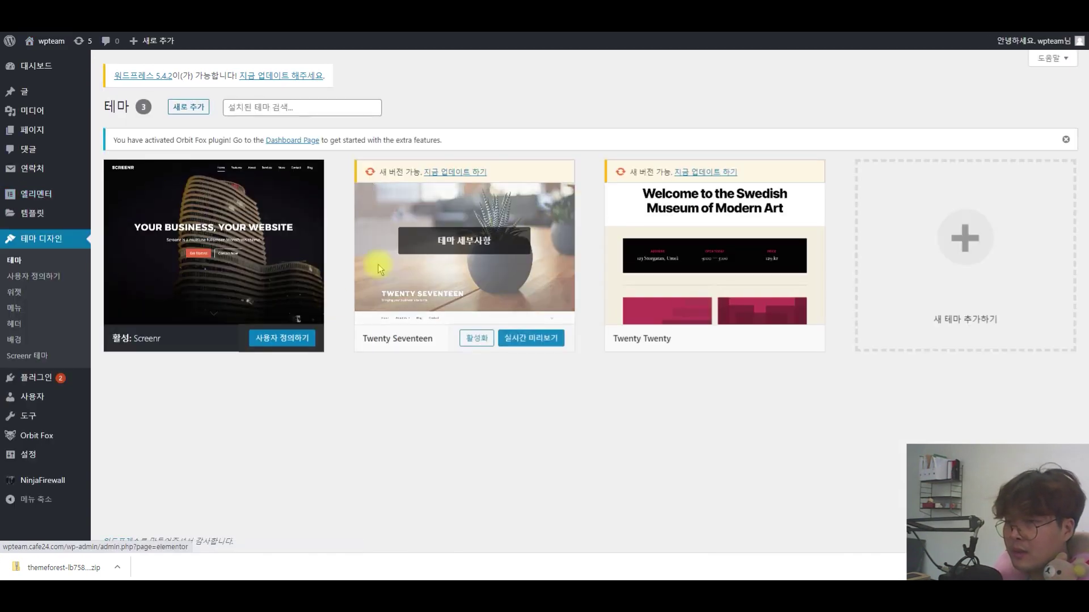
pyautogui.click(184, 108)
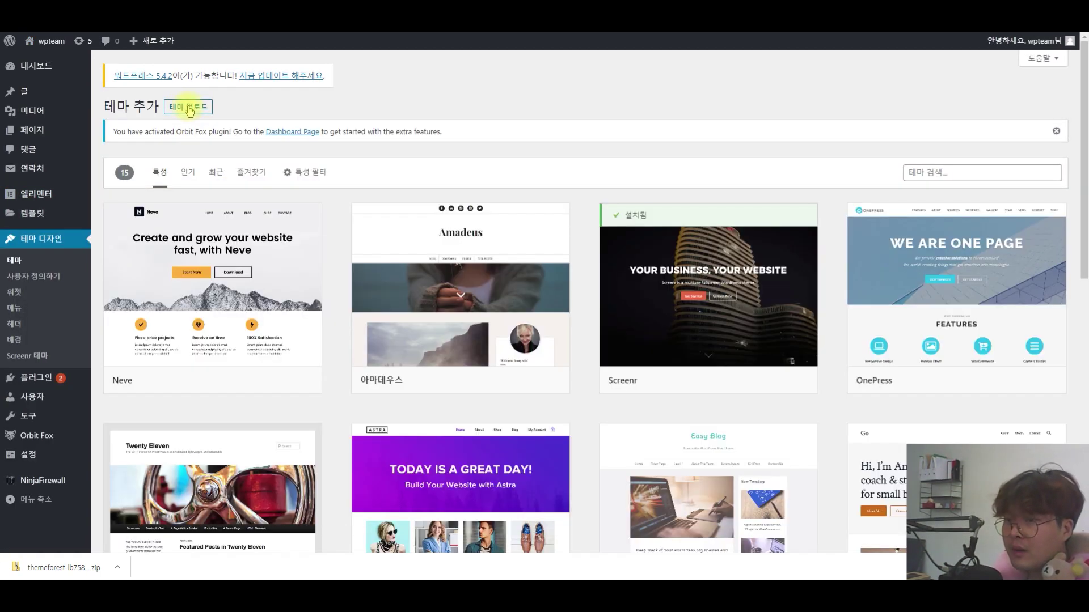
pyautogui.click(189, 111)
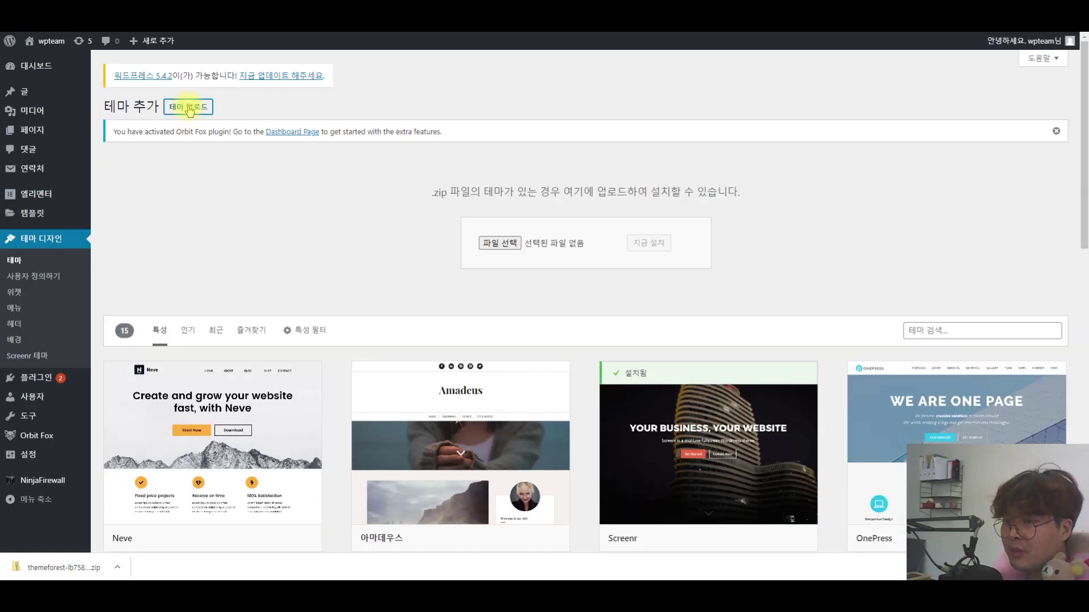
pyautogui.moveTo(91, 570); pyautogui.dragTo(521, 253)
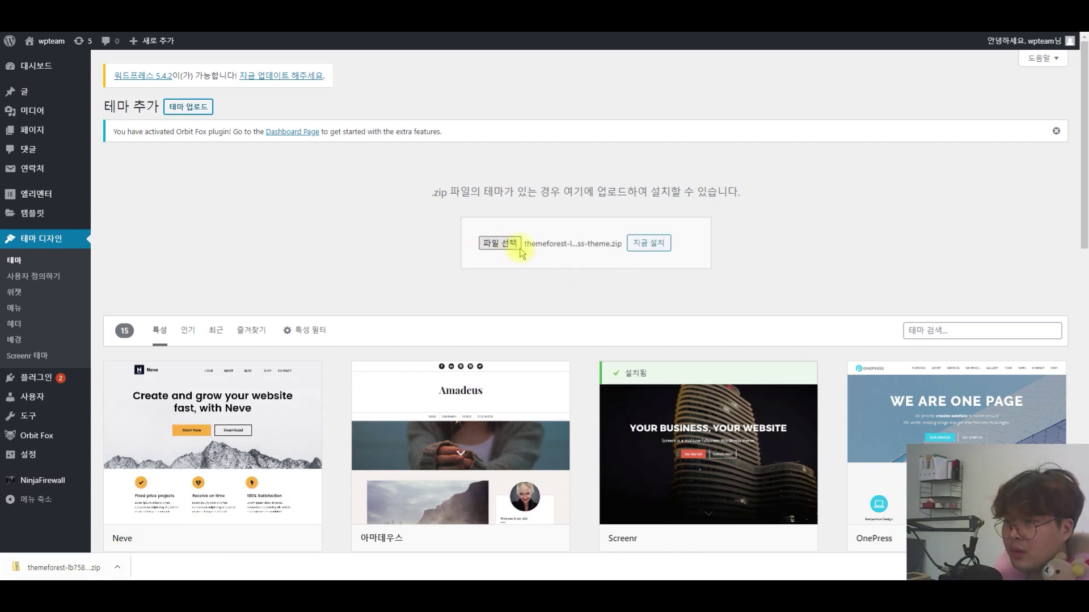
pyautogui.click(644, 246)
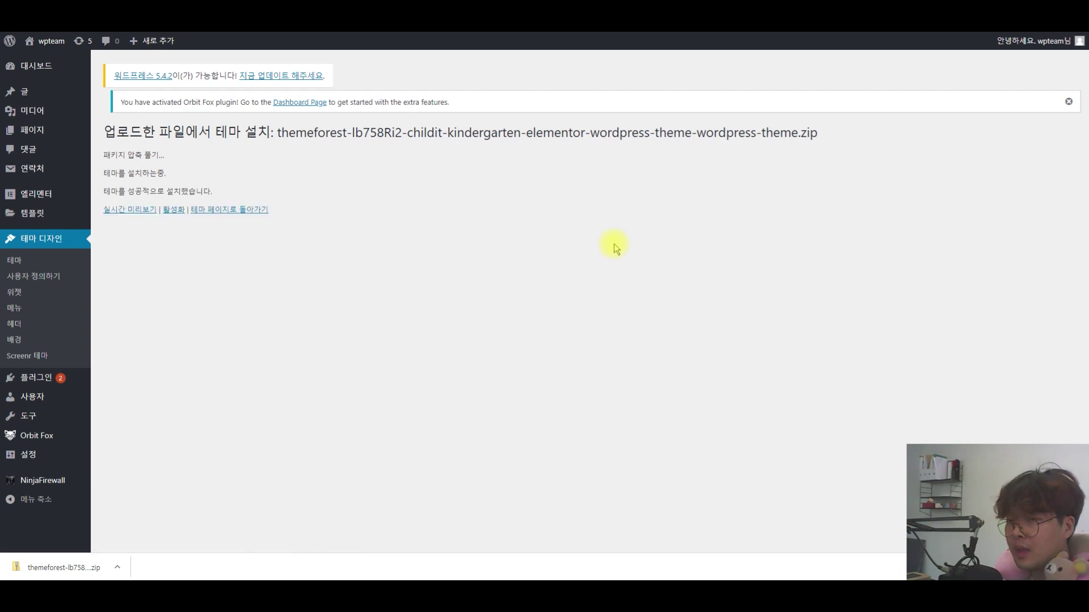
pyautogui.click(174, 210)
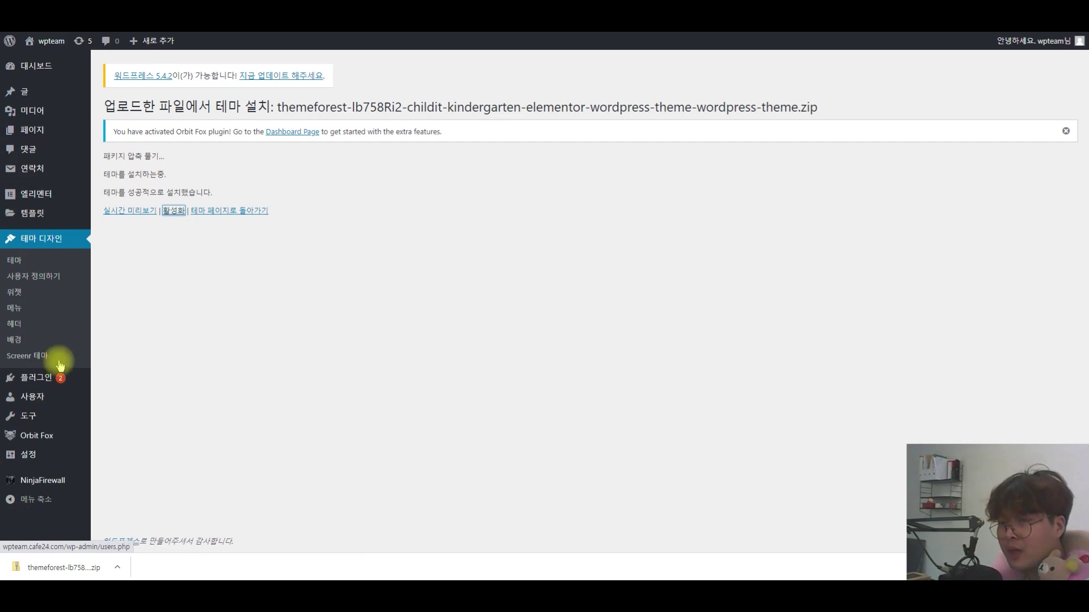
pyautogui.click(177, 212)
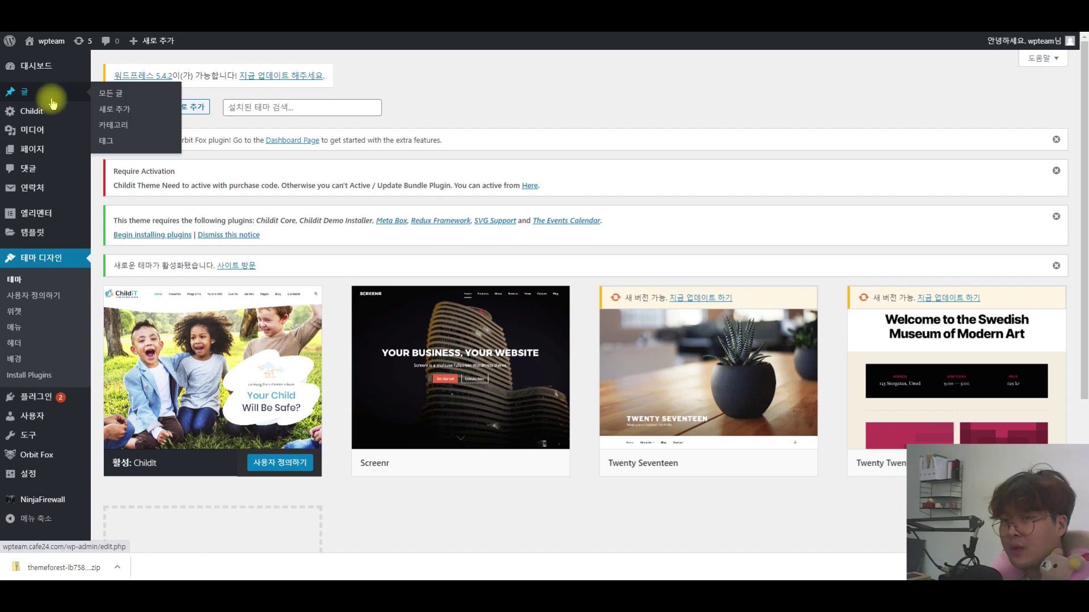
# Highlight the notice text listing the plugins the Childit theme requires
pyautogui.scroll(-4, 49, 135)
pyautogui.scroll(4, 68, 276)
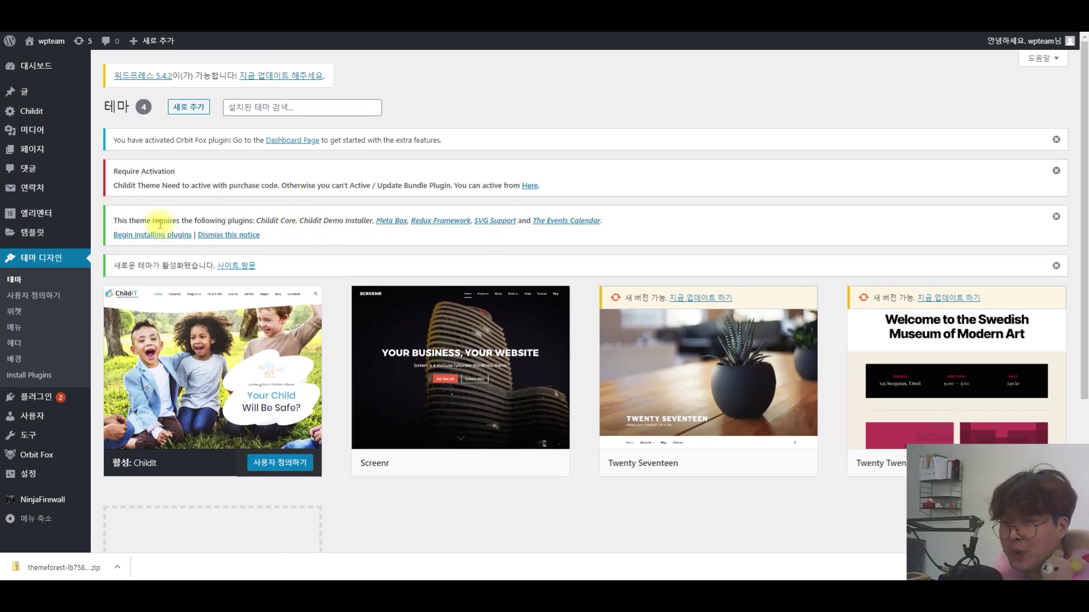
pyautogui.moveTo(123, 220); pyautogui.dragTo(165, 219)
pyautogui.doubleClick(166, 220)
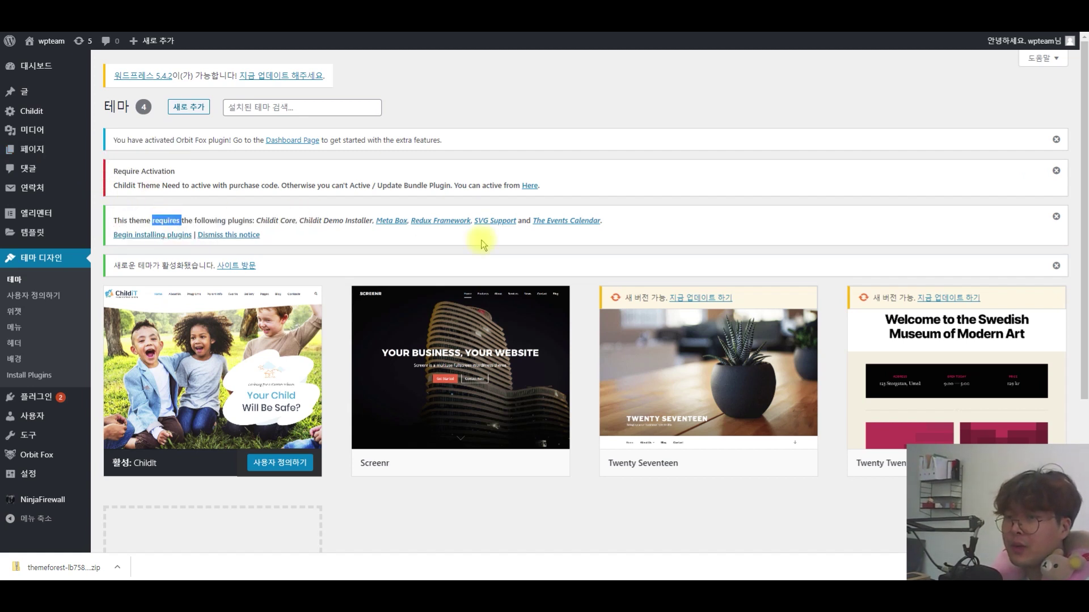
pyautogui.moveTo(296, 220); pyautogui.dragTo(518, 219)
pyautogui.click(757, 199)
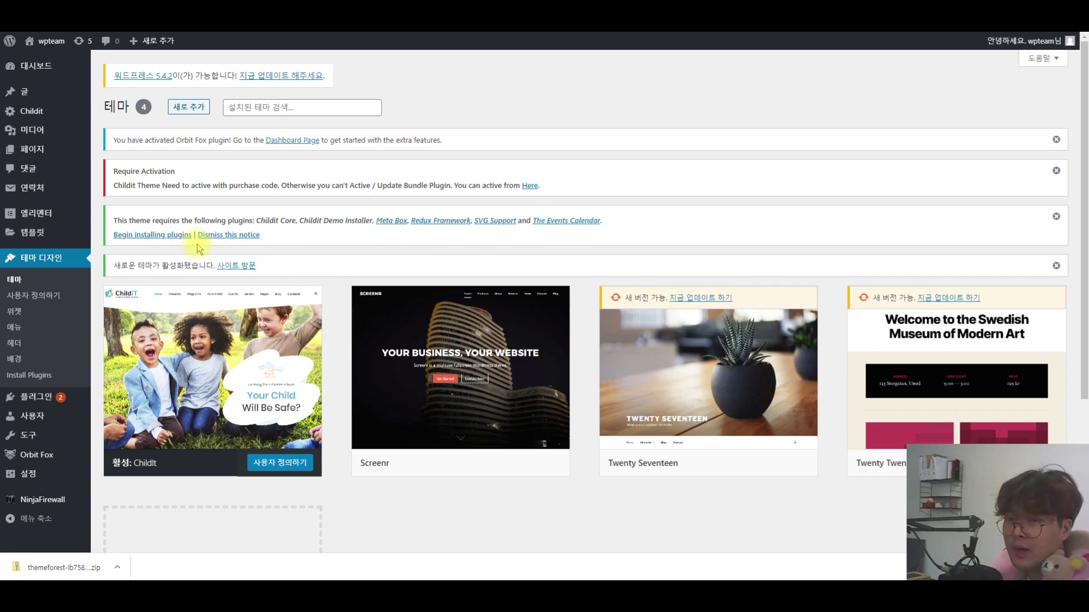
pyautogui.moveTo(151, 241)
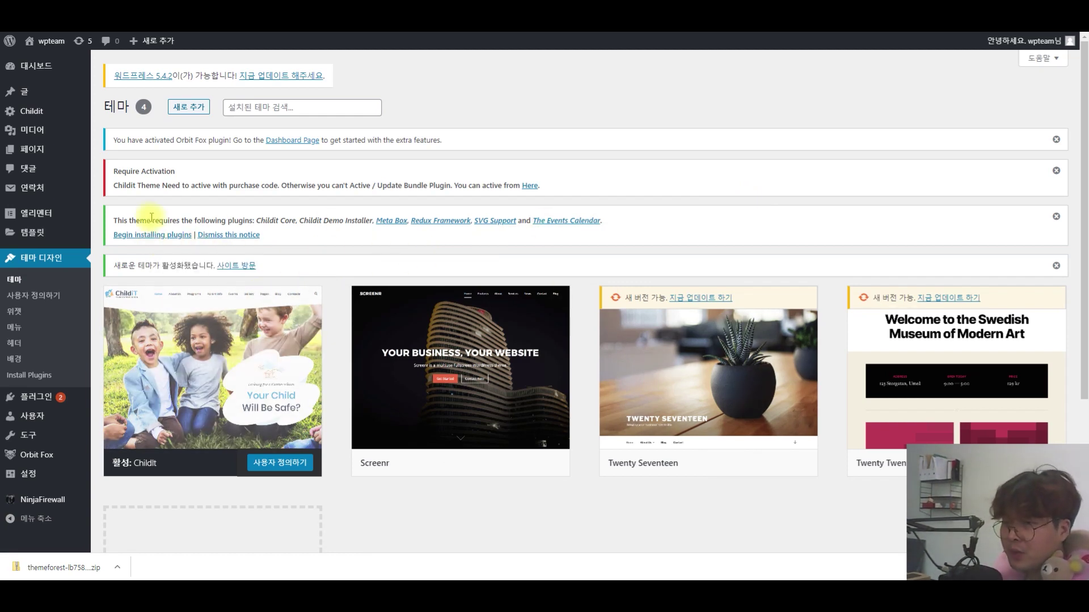
pyautogui.moveTo(287, 241); pyautogui.dragTo(258, 234)
pyautogui.moveTo(176, 239); pyautogui.dragTo(114, 236)
pyautogui.click(389, 250)
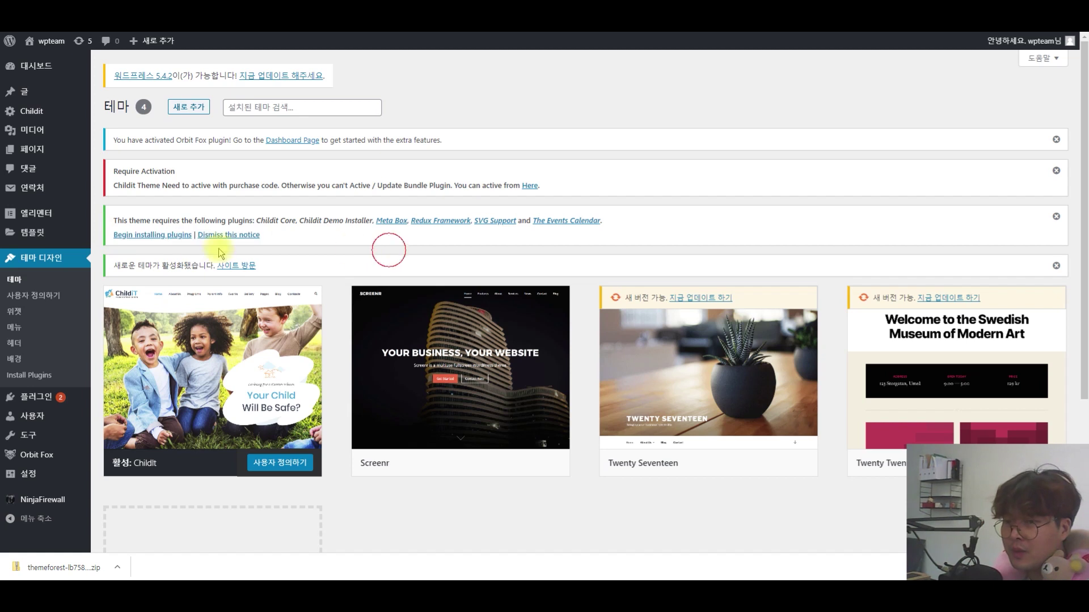
# Begin installing the required plugins and choose Install from the Bulk Actions dropdown
pyautogui.click(151, 241)
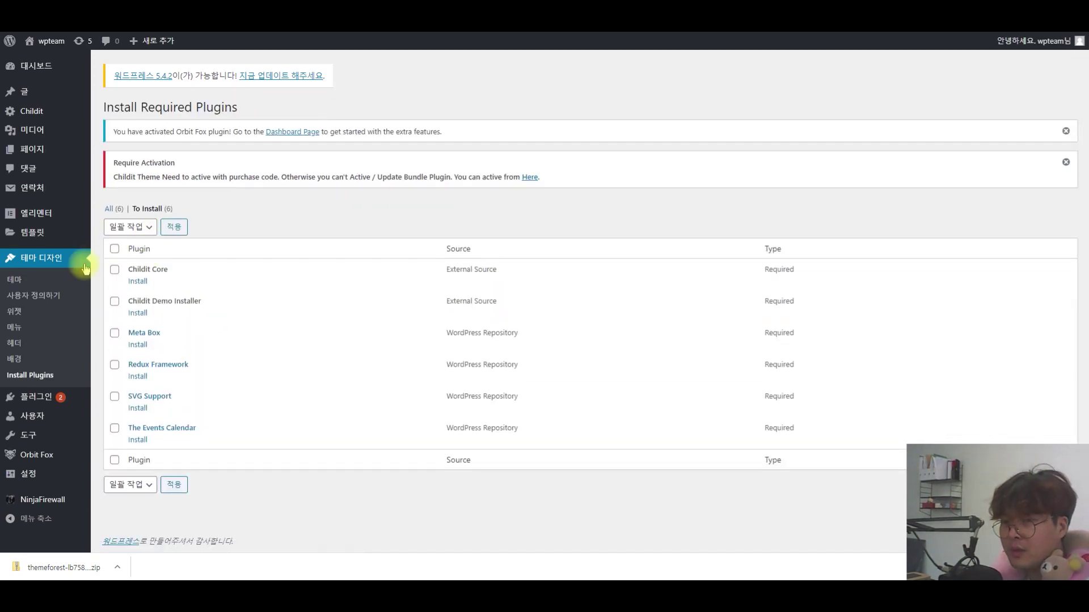
pyautogui.click(119, 227)
pyautogui.click(134, 246)
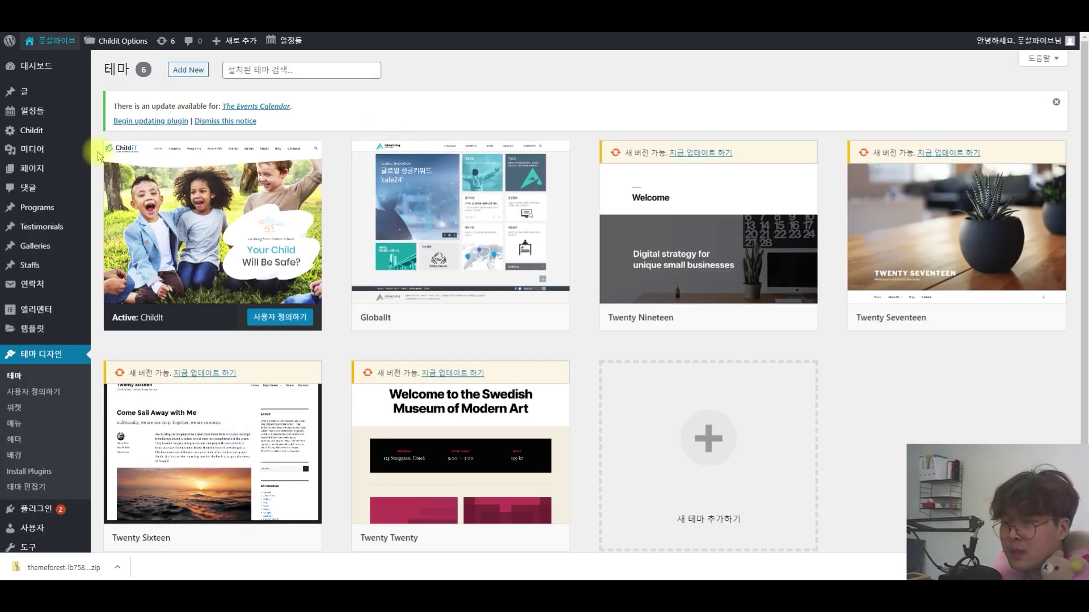
# Start updating the outdated plugin, then visit the other site's public homepage
pyautogui.scroll(-2, 177, 275)
pyautogui.scroll(2, 176, 292)
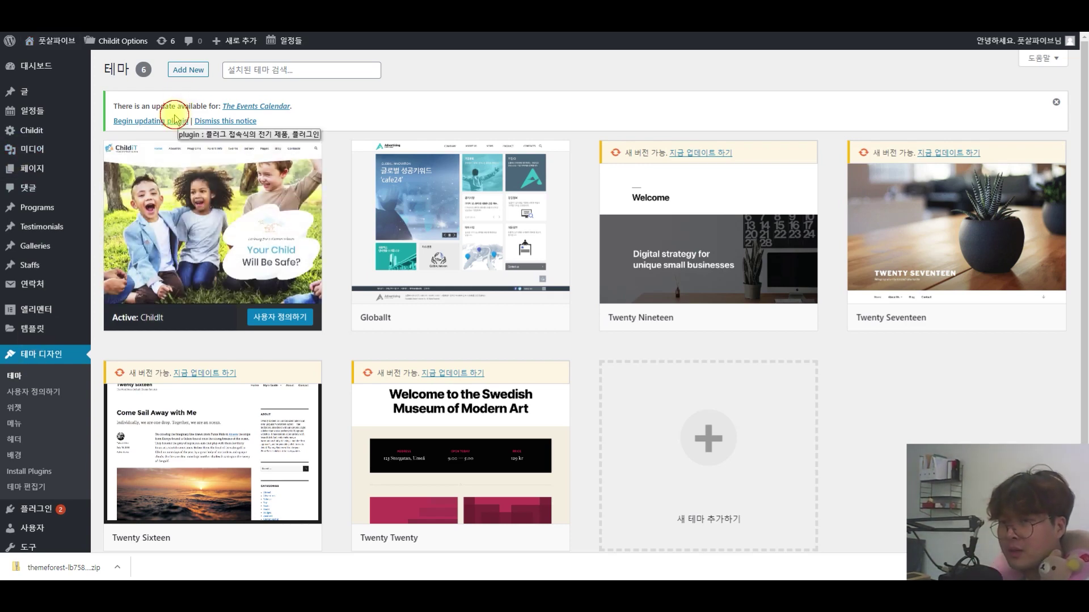
pyautogui.click(149, 121)
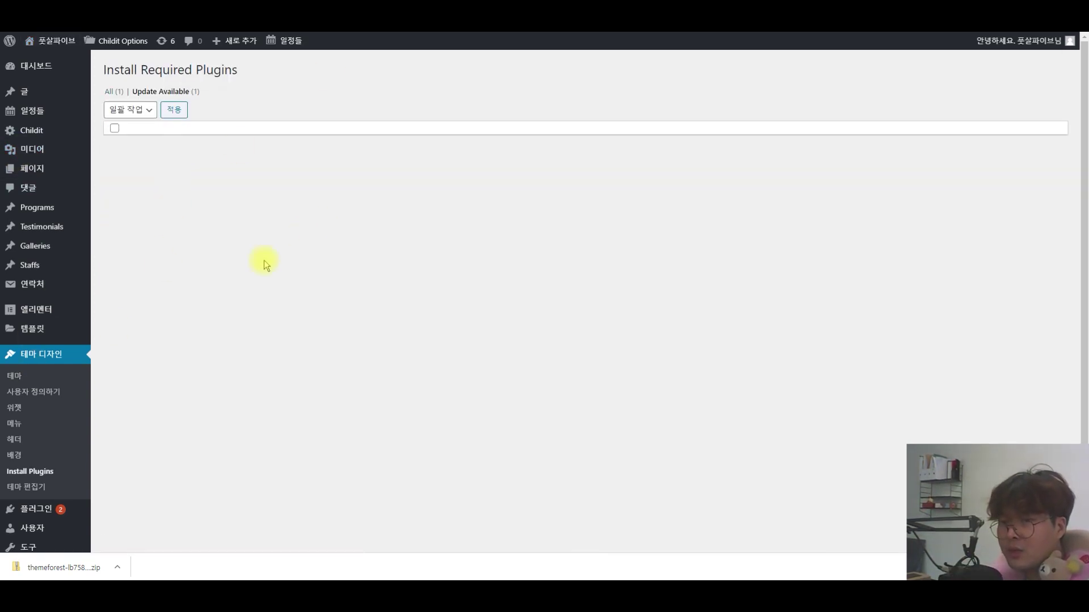
pyautogui.click(52, 43)
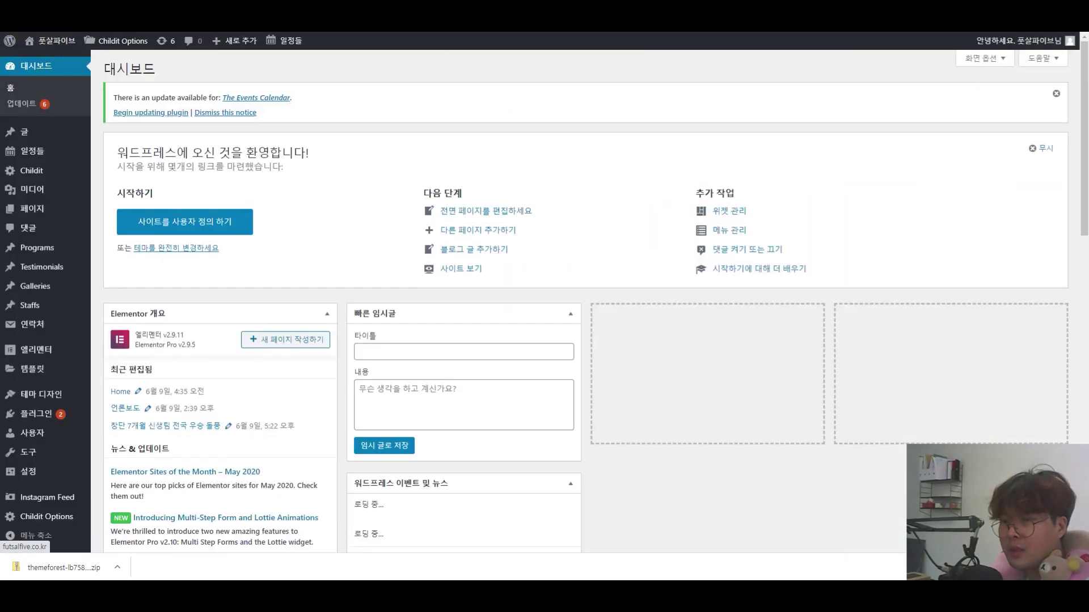
pyautogui.moveTo(57, 179)
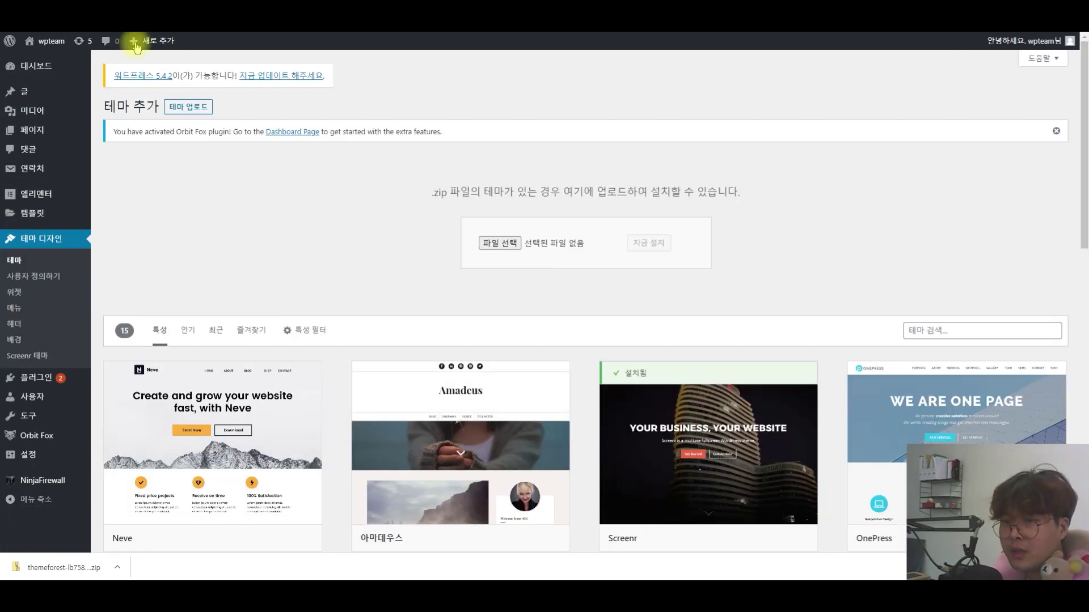
# Reactivate the Screenr theme on the wpteam site, then resize the second browser window
pyautogui.scroll(-3, 476, 359)
pyautogui.scroll(-3, 475, 359)
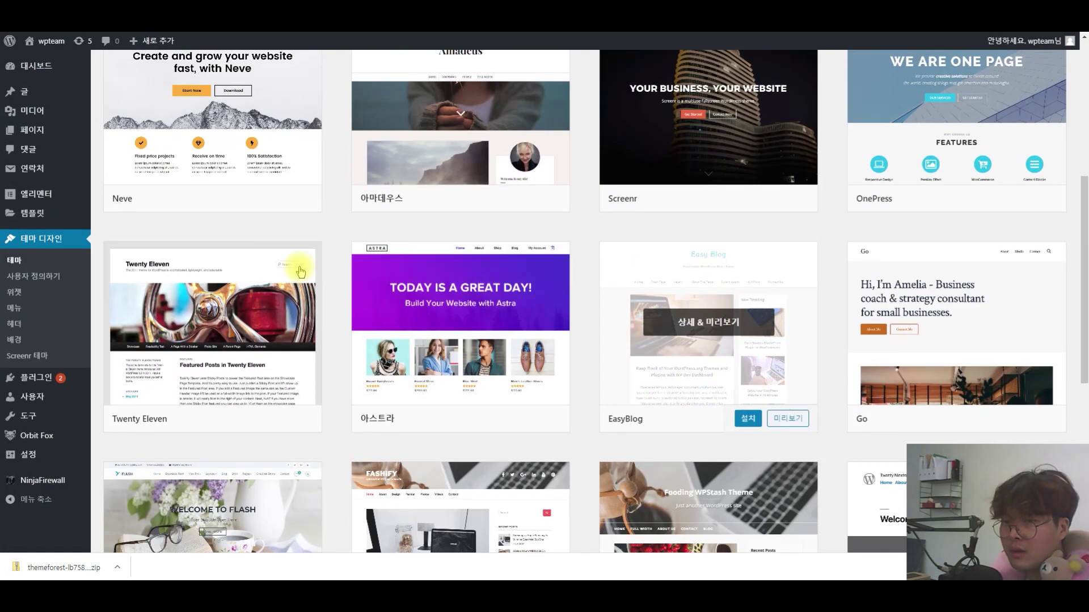
pyautogui.scroll(2, 475, 359)
pyautogui.click(36, 258)
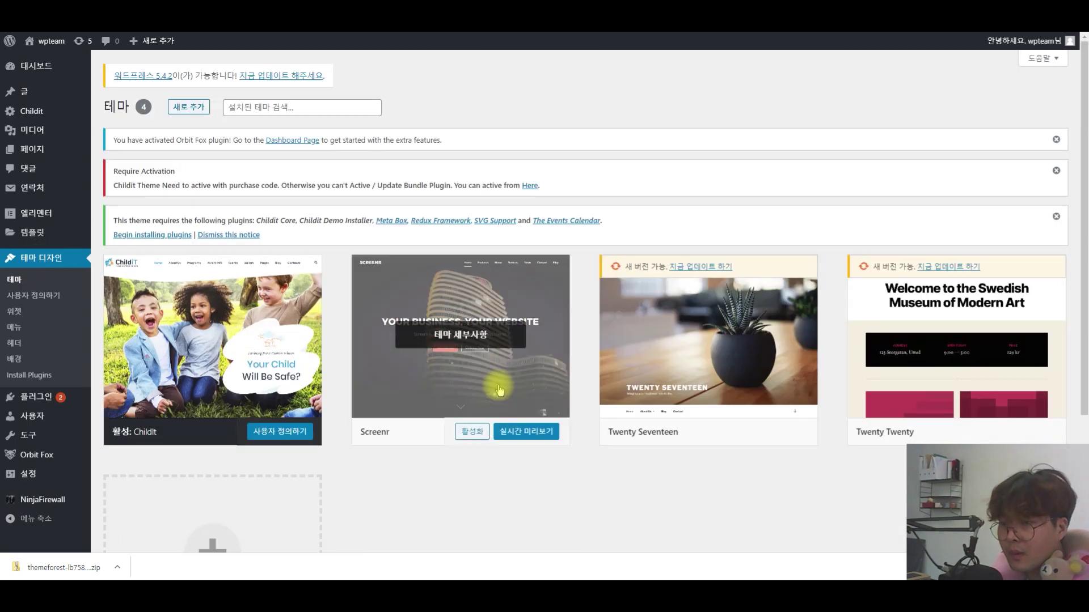
pyautogui.scroll(-1, 471, 387)
pyautogui.click(471, 384)
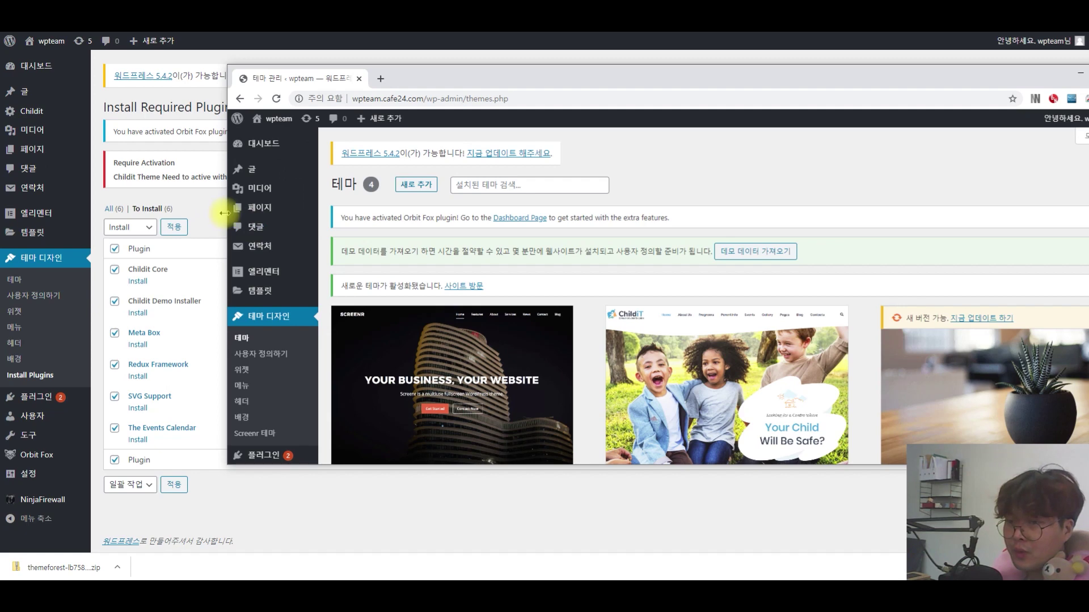
pyautogui.moveTo(224, 213); pyautogui.dragTo(603, 212)
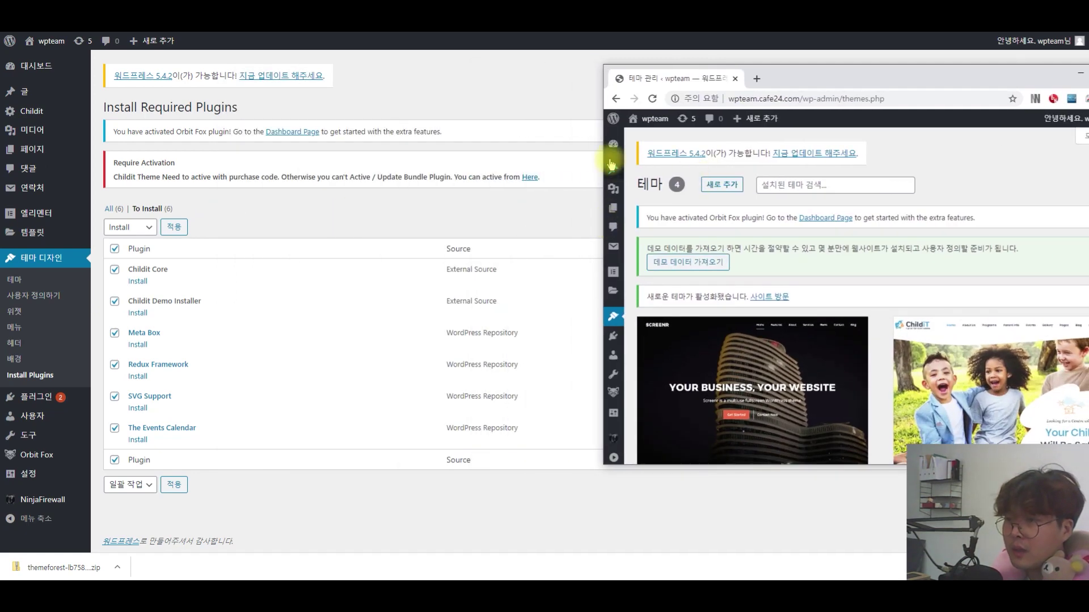
pyautogui.moveTo(601, 155); pyautogui.dragTo(474, 153)
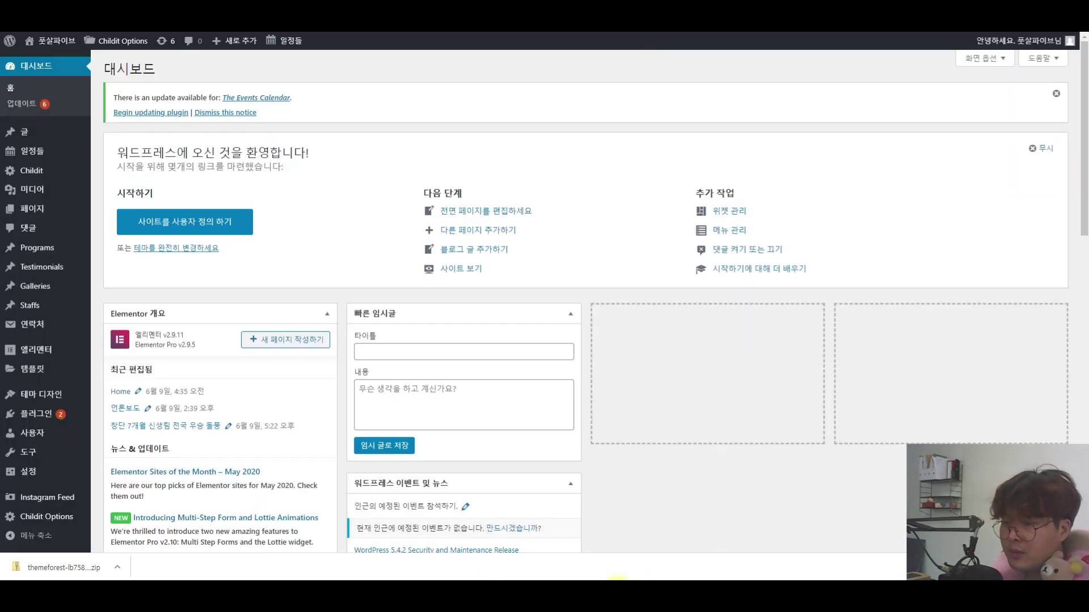
# Bring the wpteam themes window forward, move it left and close it
pyautogui.click(741, 554)
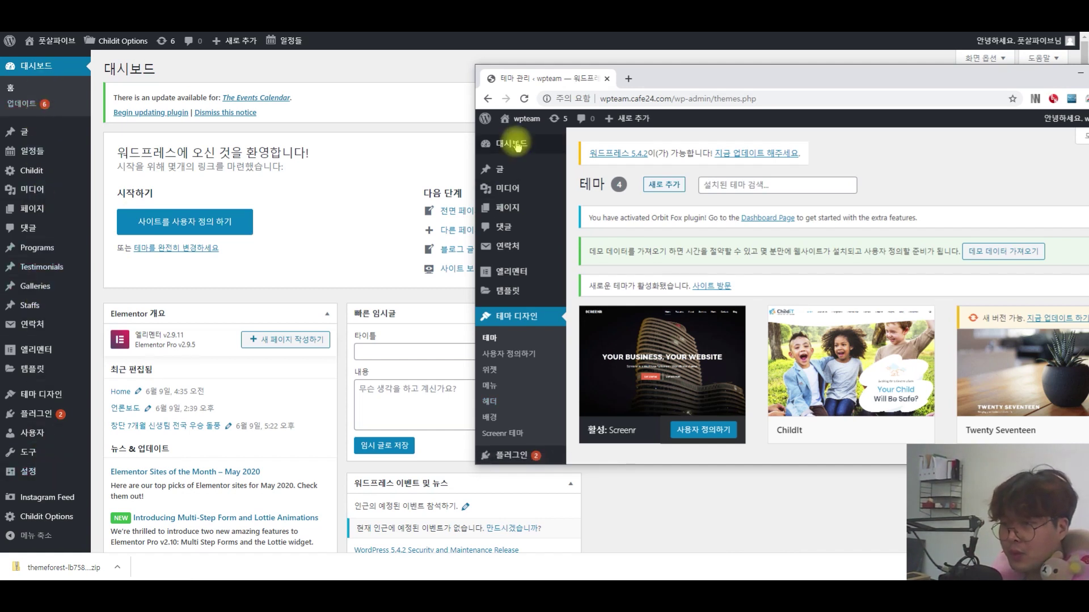
pyautogui.moveTo(39, 248)
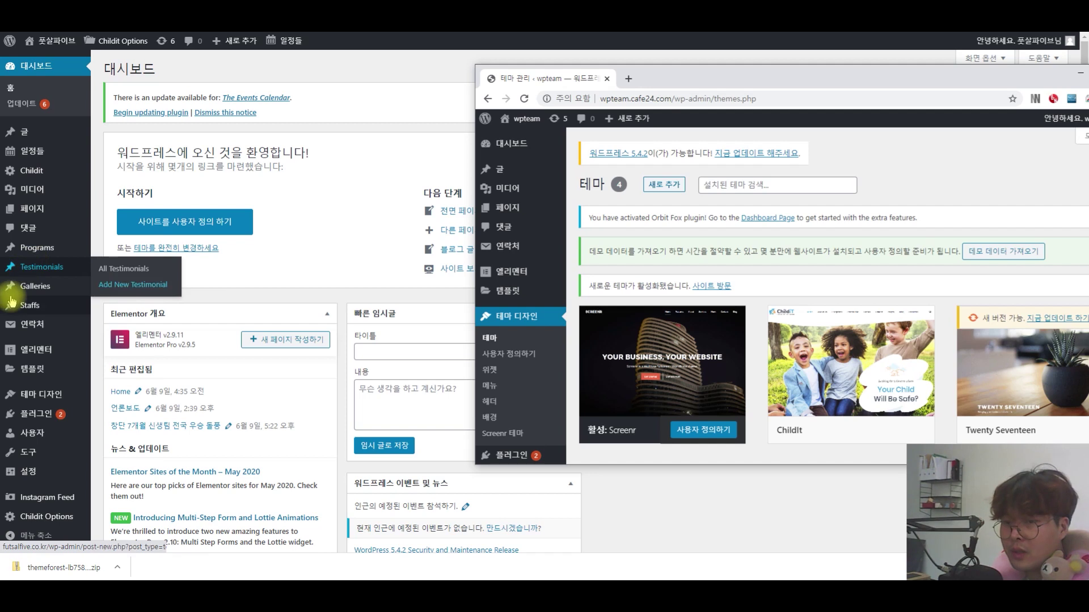
pyautogui.moveTo(964, 313)
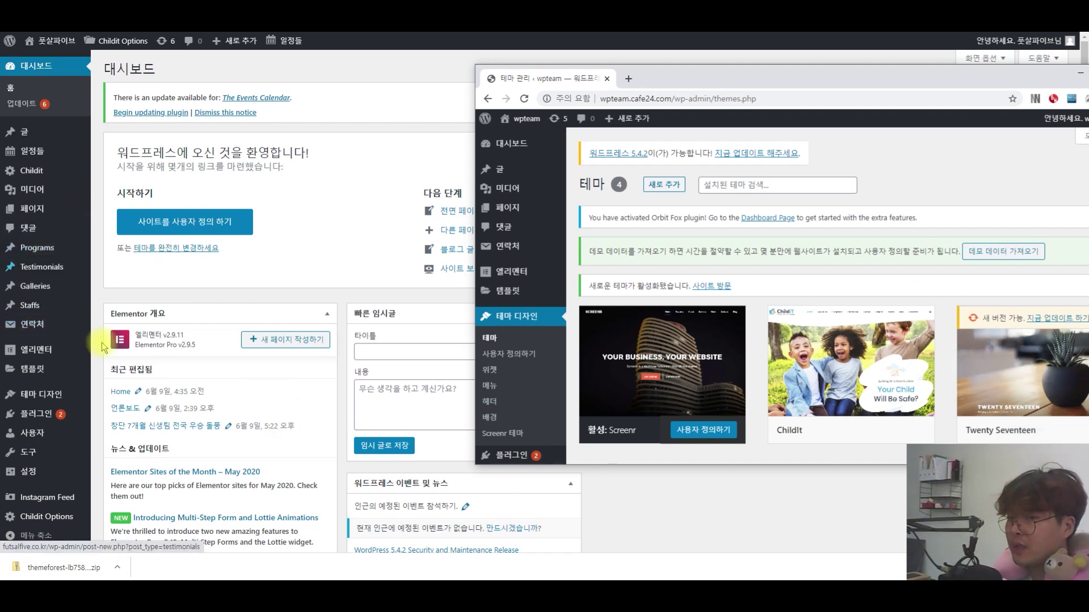
pyautogui.moveTo(76, 352)
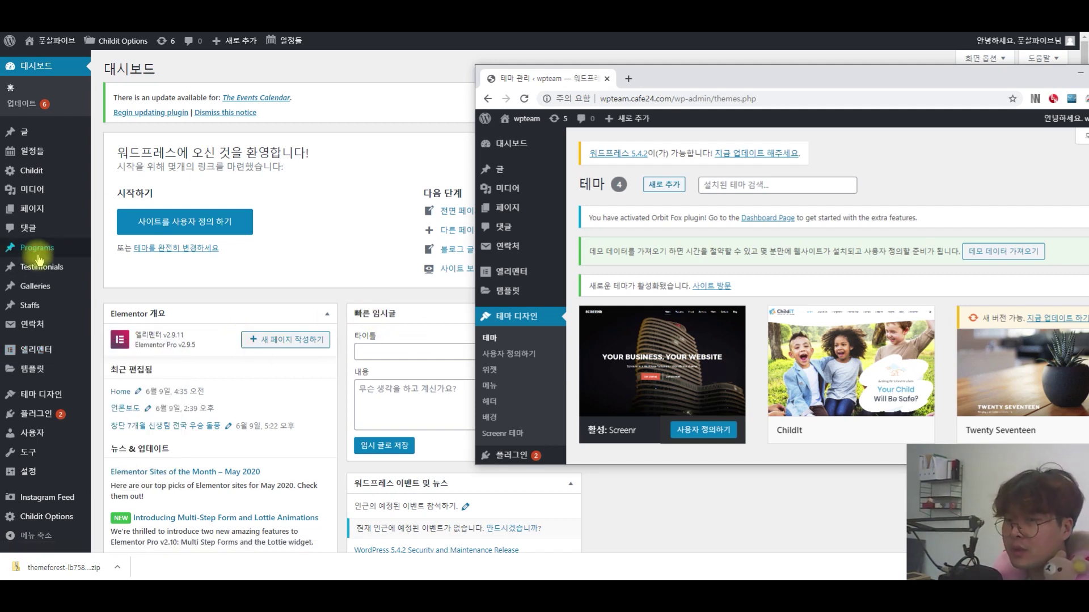
pyautogui.moveTo(74, 298)
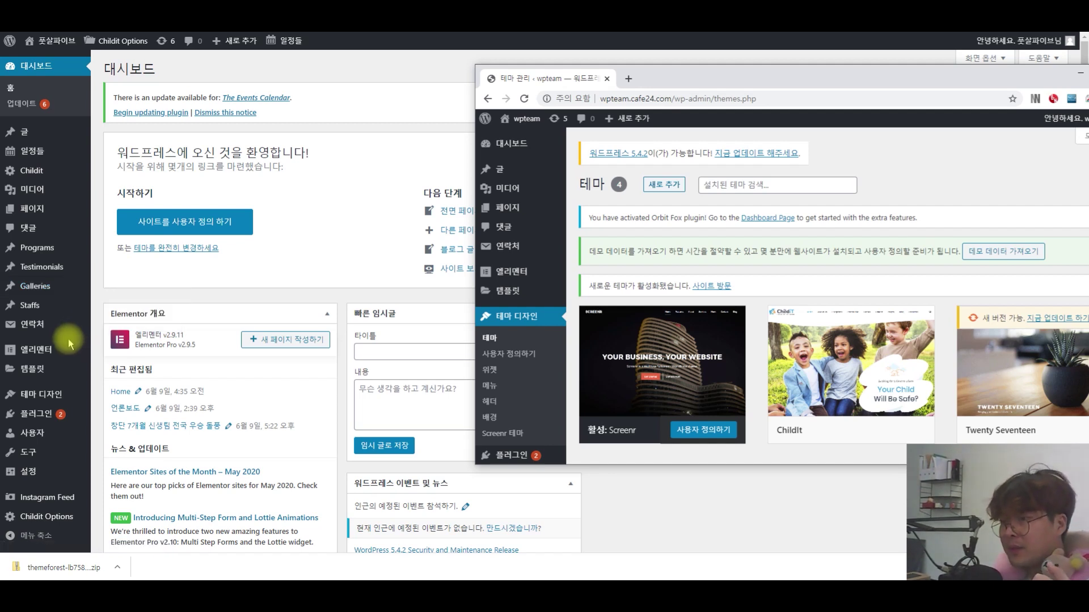
pyautogui.moveTo(68, 331)
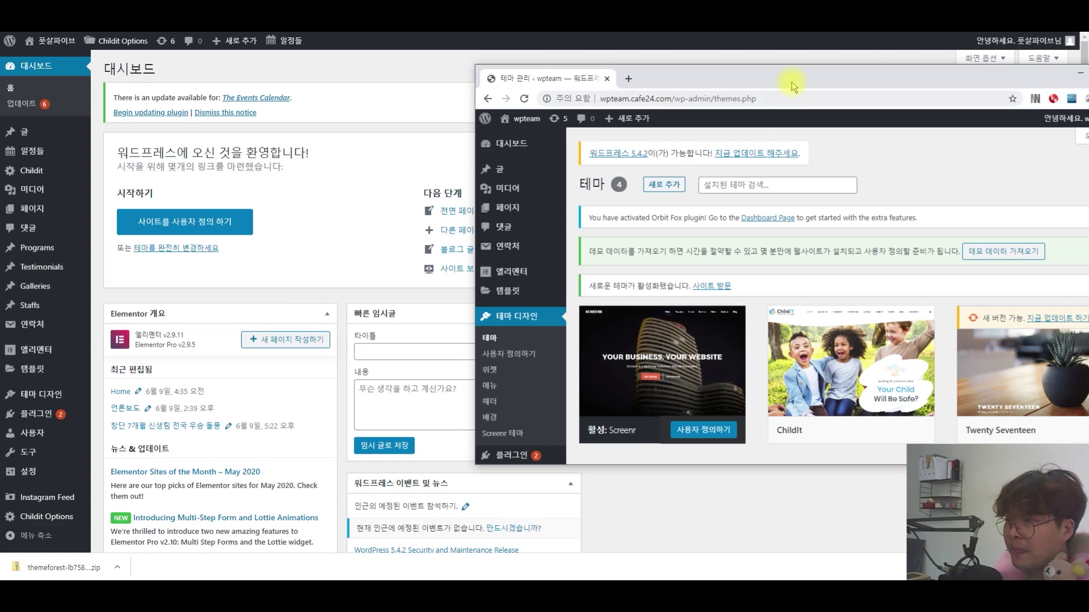
pyautogui.moveTo(813, 84); pyautogui.dragTo(411, 206)
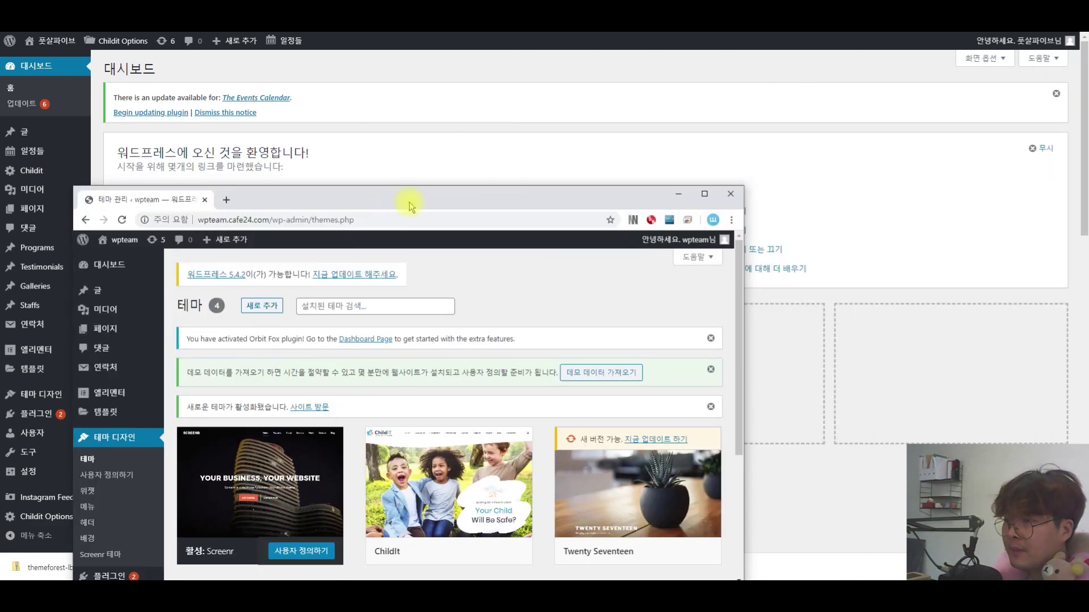
pyautogui.click(731, 194)
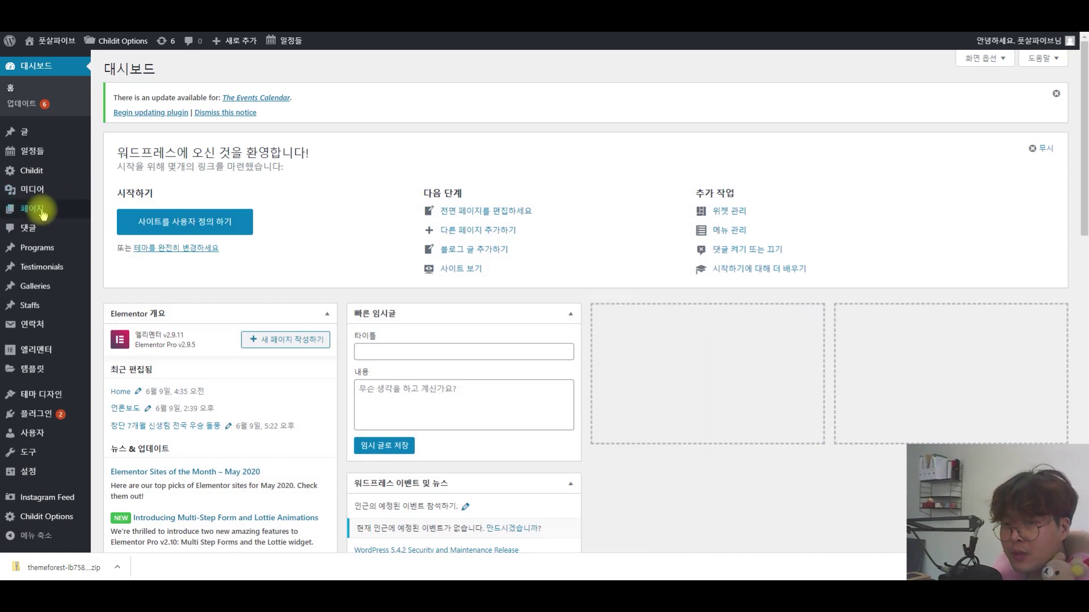
# View the wpteam dashboard and Screenr welcome page, then open the Childit theme page
pyautogui.scroll(-1, 51, 210)
pyautogui.moveTo(53, 397)
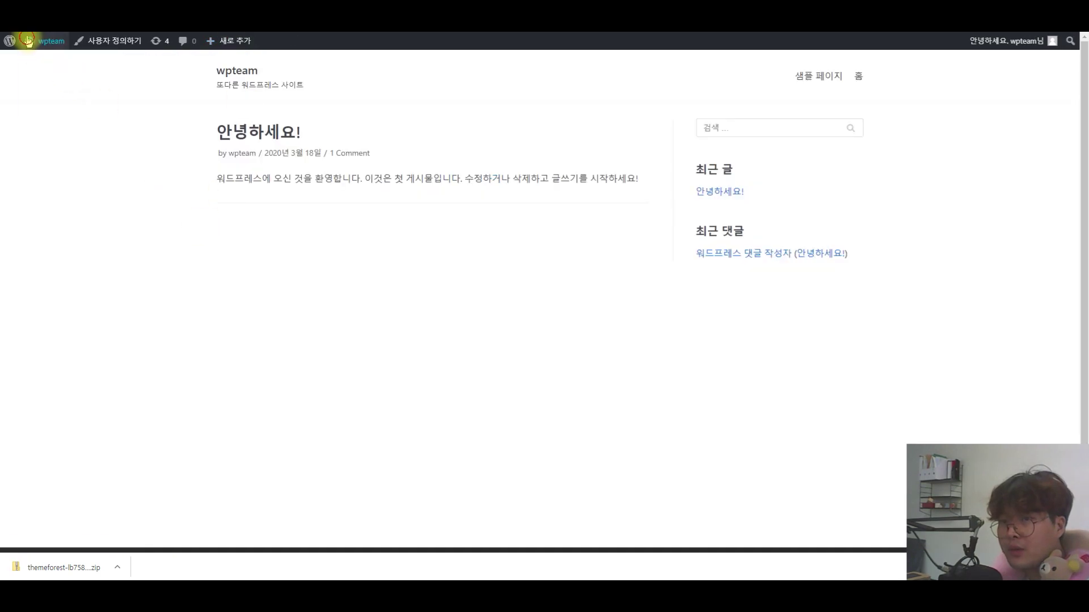
pyautogui.click(34, 41)
pyautogui.moveTo(71, 283)
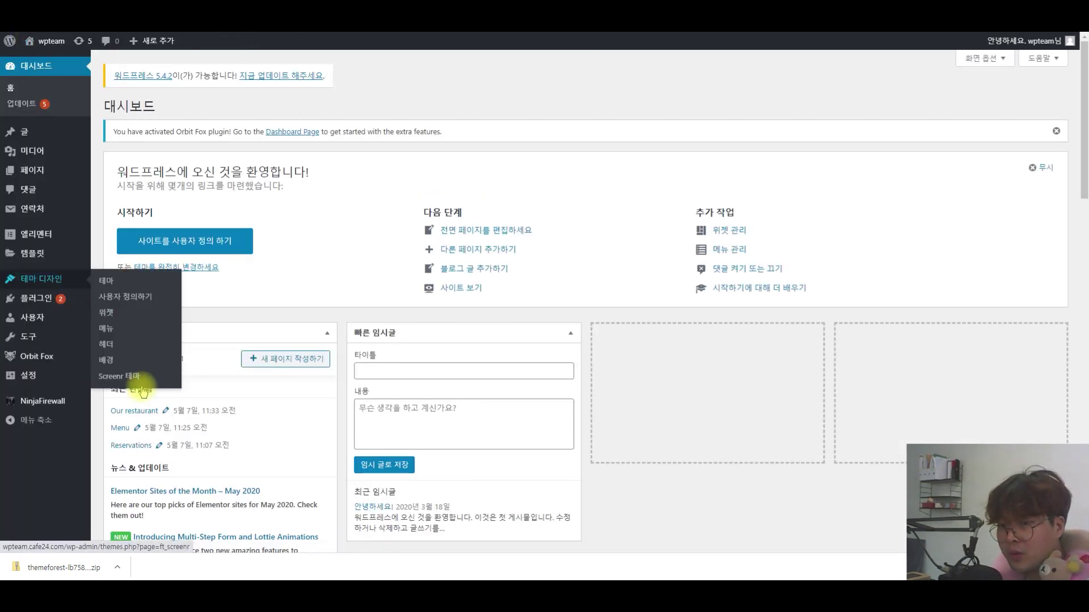
pyautogui.click(134, 378)
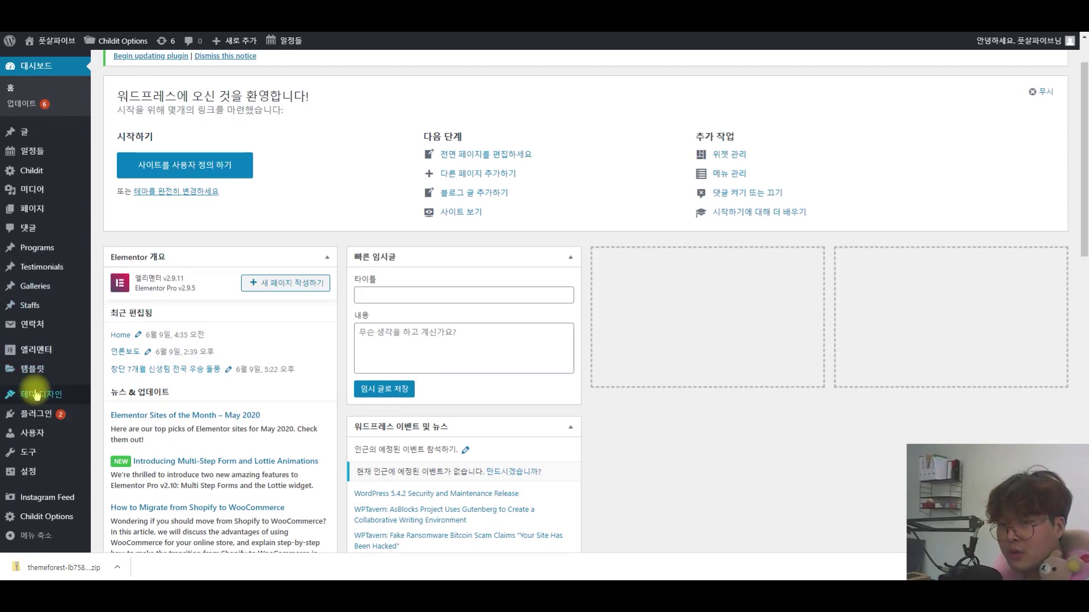
pyautogui.moveTo(36, 394)
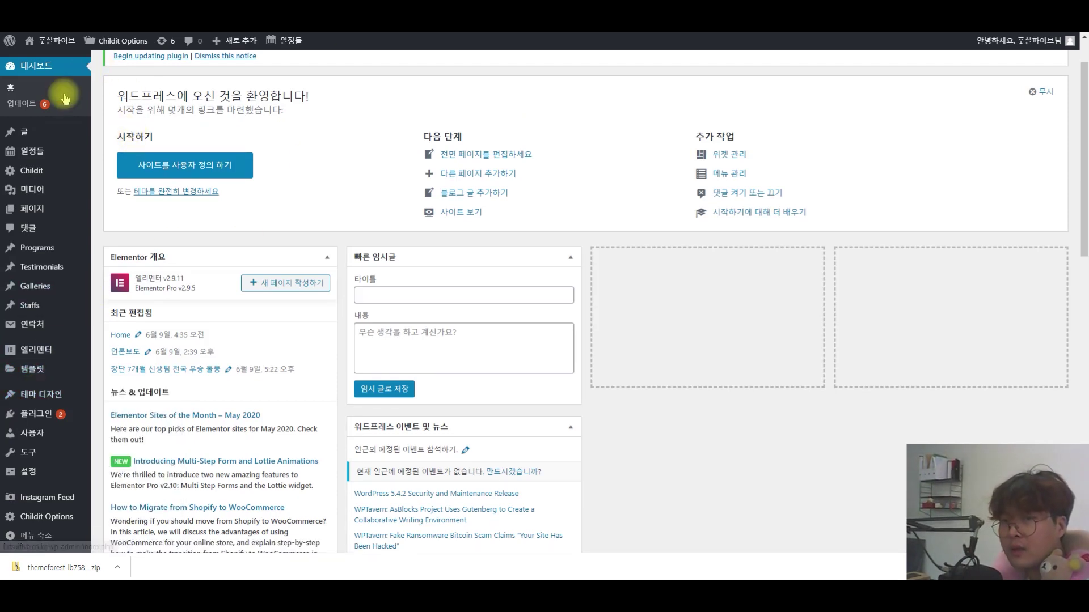
pyautogui.click(45, 179)
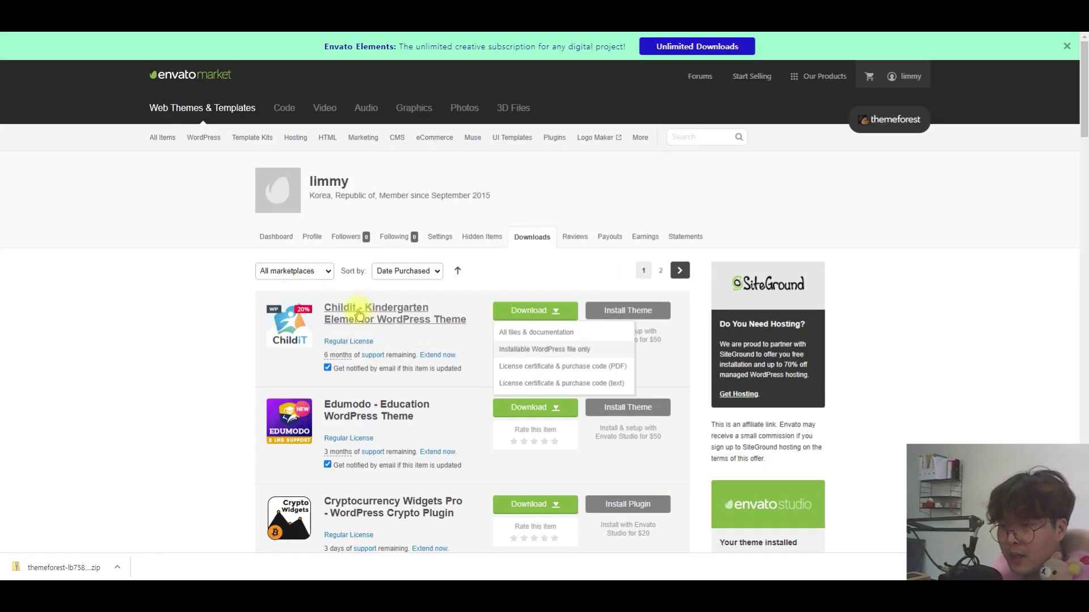
# Return to the Childit Welcome page tab in the WordPress admin with Ctrl+Tab
pyautogui.moveTo(316, 311); pyautogui.dragTo(243, 309)
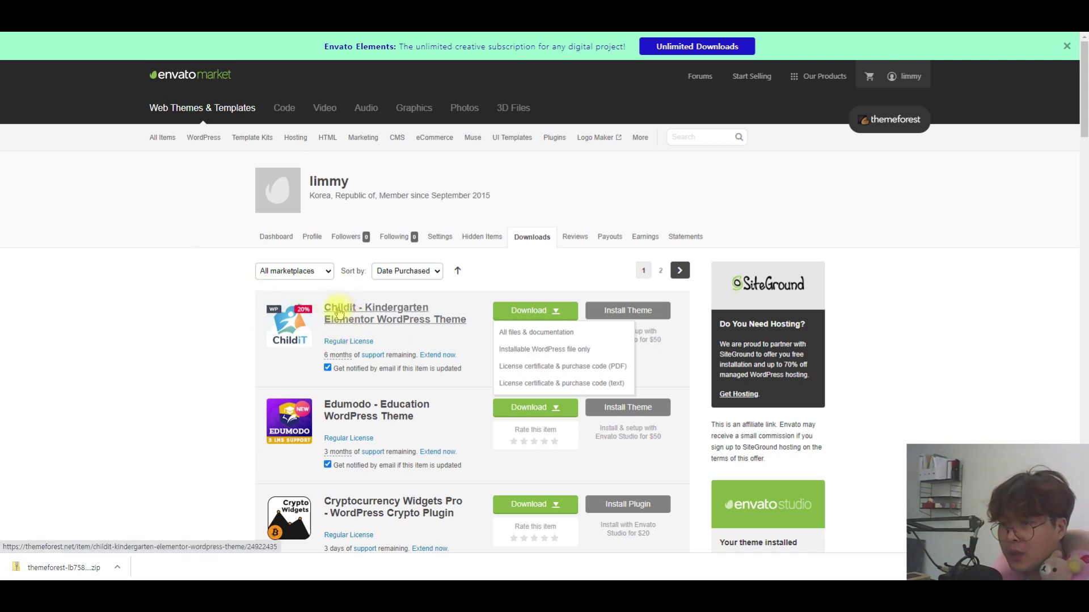
pyautogui.hotkey('ctrl', 'Tab')
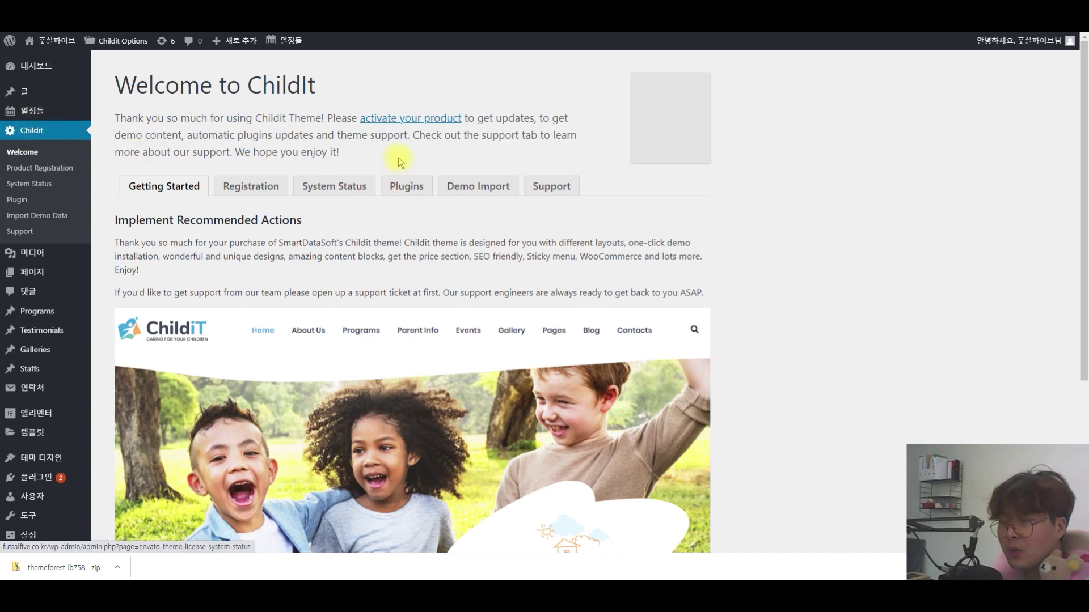
pyautogui.click(489, 186)
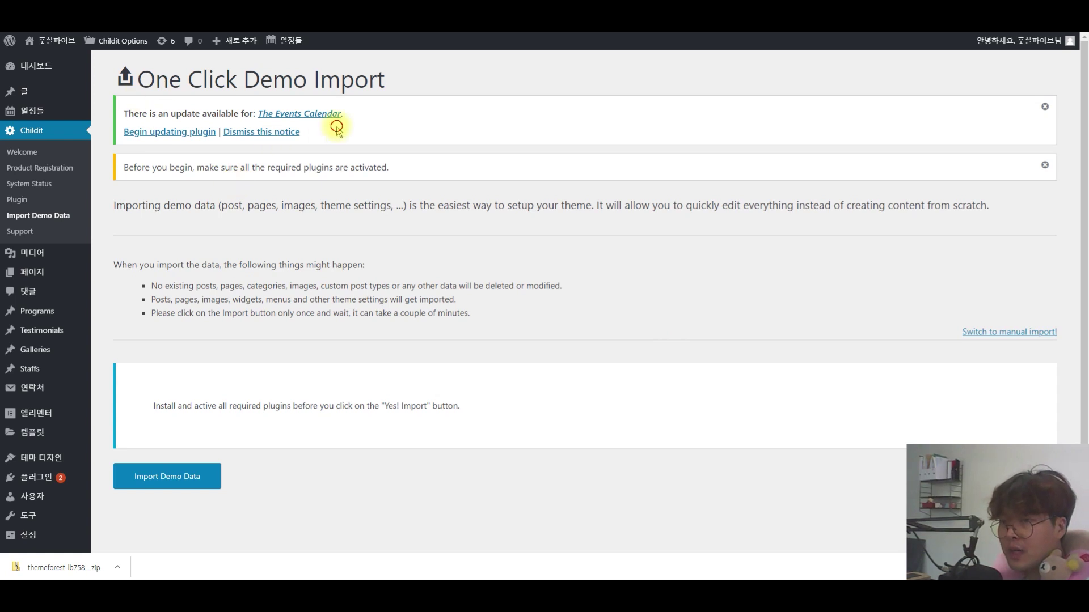
pyautogui.moveTo(335, 121); pyautogui.dragTo(138, 104)
pyautogui.click(377, 121)
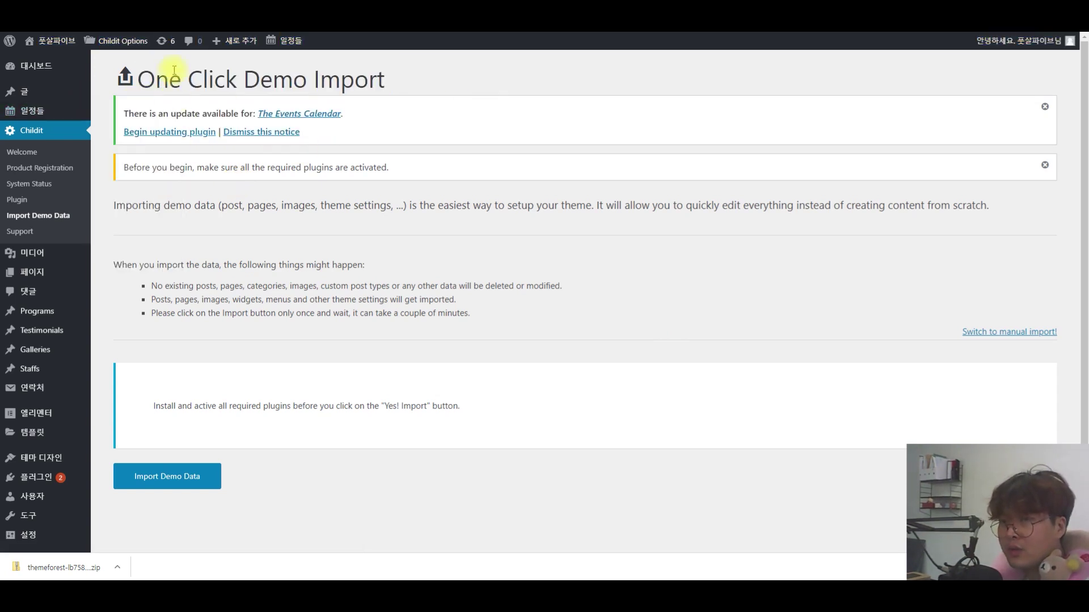
pyautogui.click(171, 135)
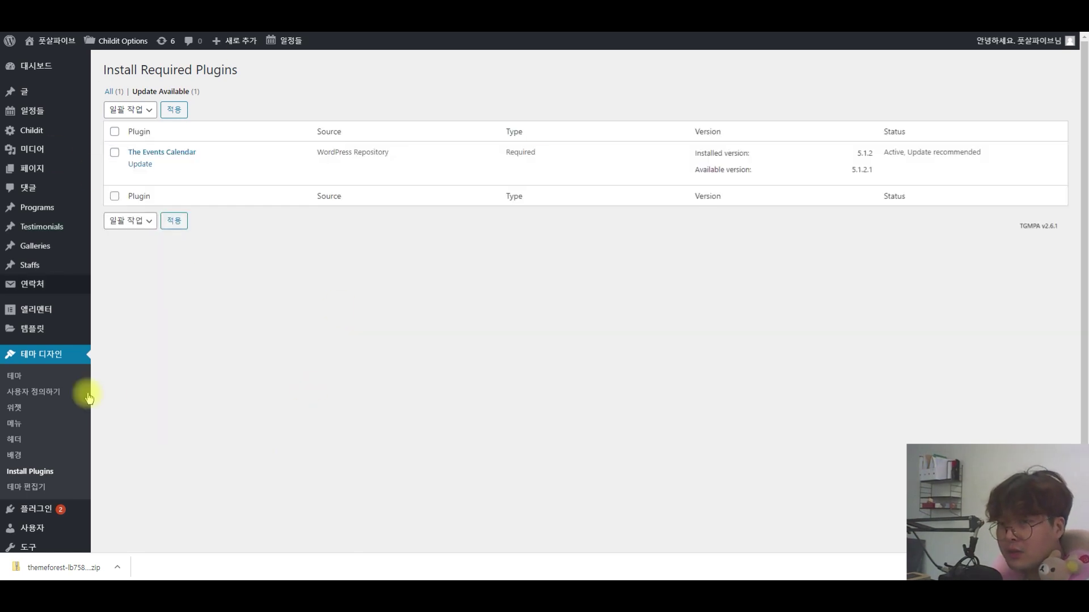
pyautogui.moveTo(31, 110)
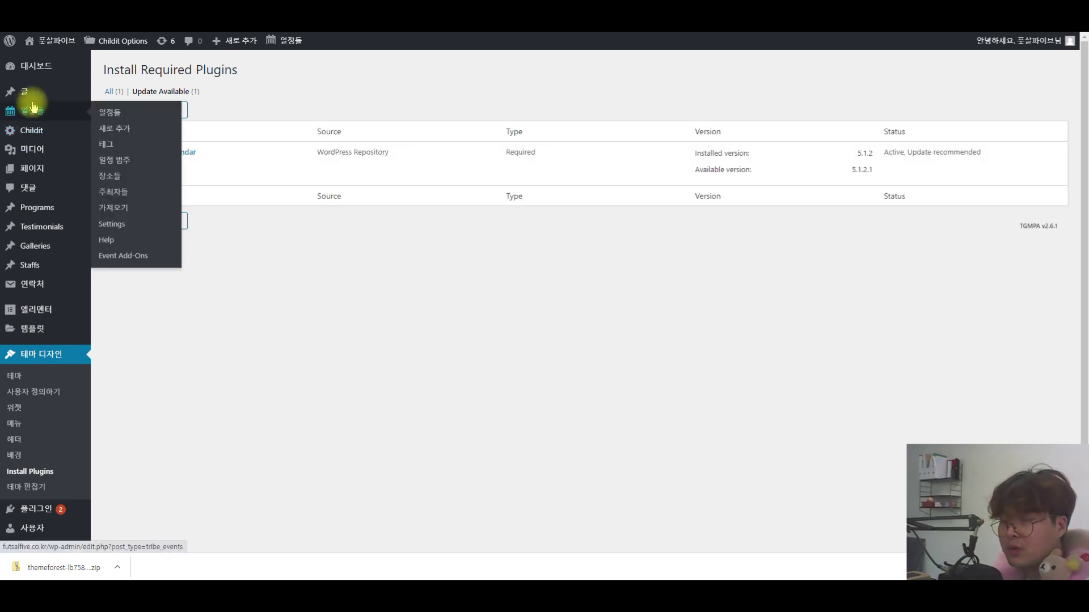
pyautogui.click(85, 131)
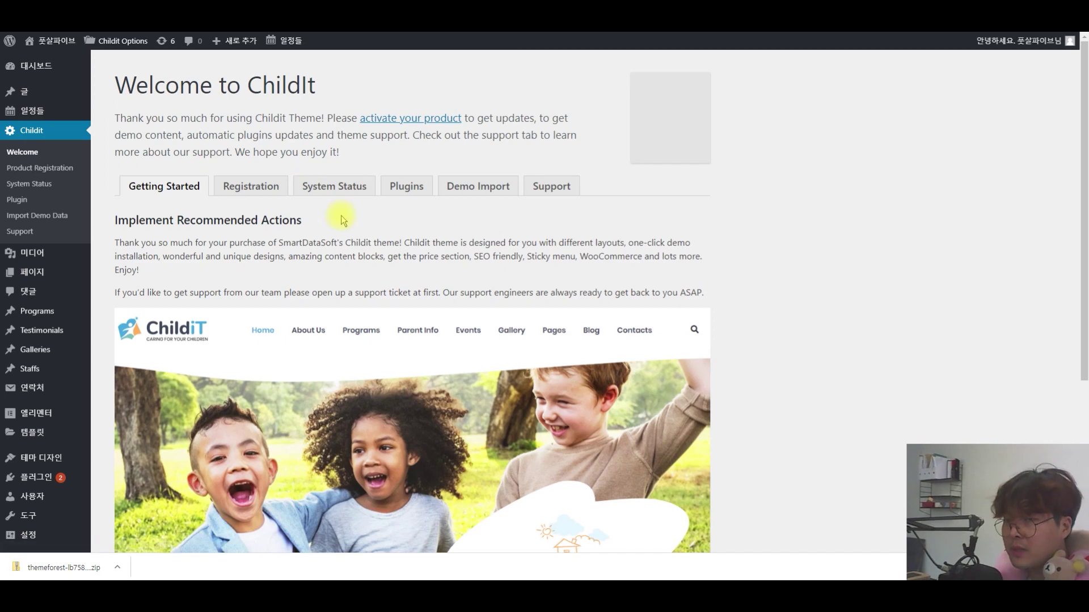
pyautogui.moveTo(199, 65)
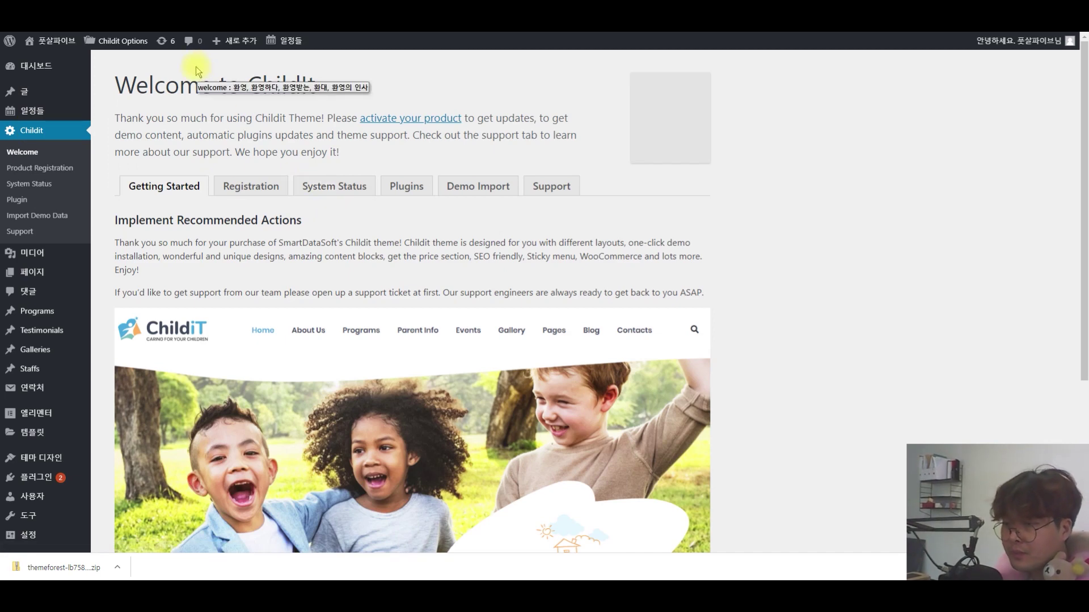
pyautogui.click(50, 40)
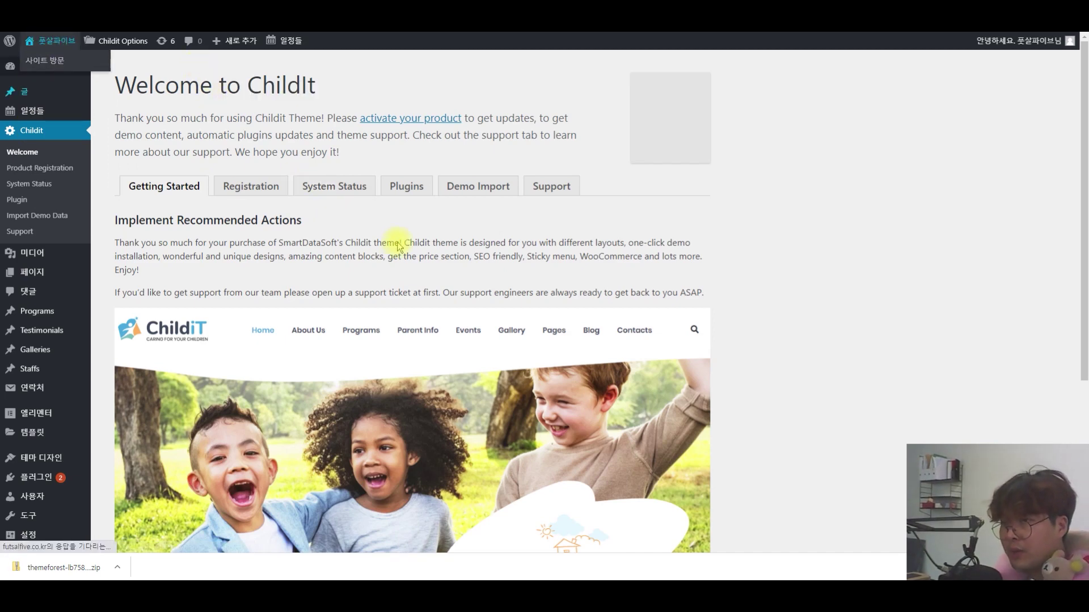
# Browse the futsalfive front page down to its news cards, then return to the Envato downloads tab
pyautogui.scroll(-8, 446, 261)
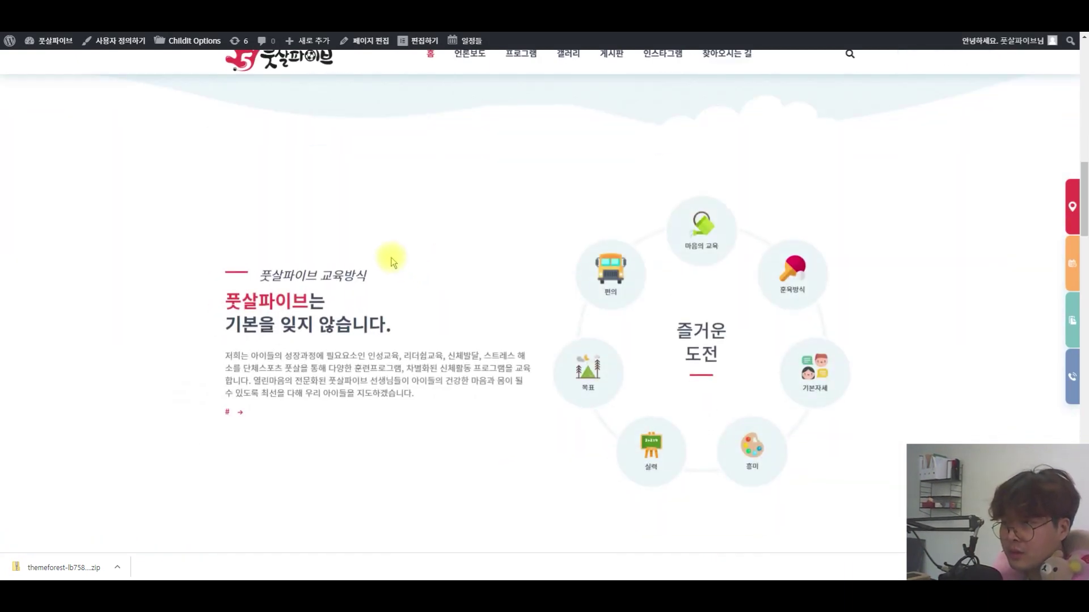
pyautogui.scroll(-10, 391, 258)
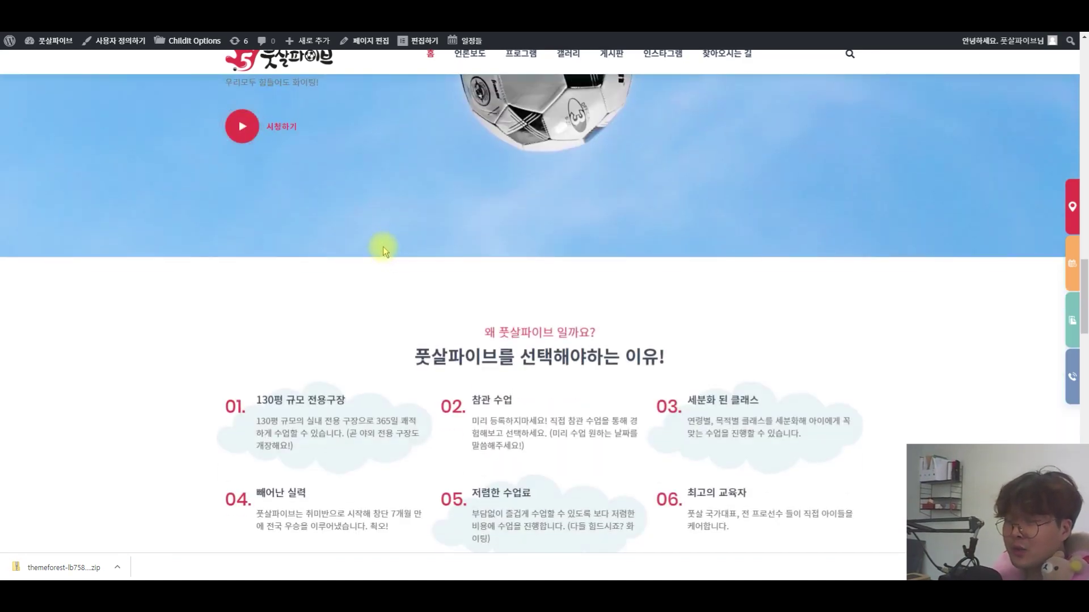
pyautogui.scroll(-10, 381, 246)
pyautogui.scroll(-8, 362, 254)
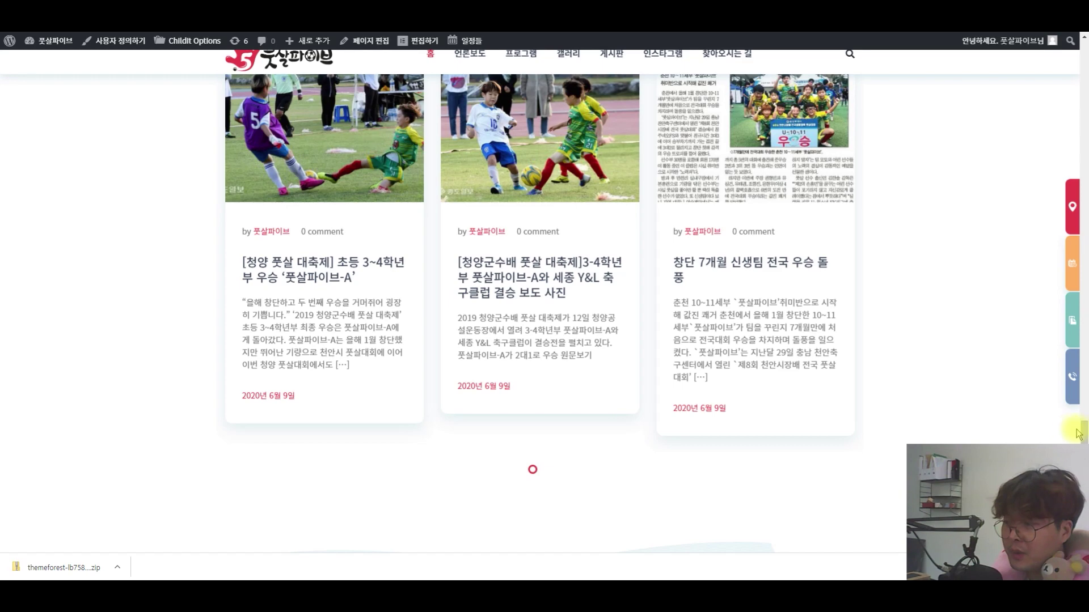
pyautogui.scroll(-3, 1078, 434)
pyautogui.press('Home')
pyautogui.hotkey('ctrl', 'Tab')
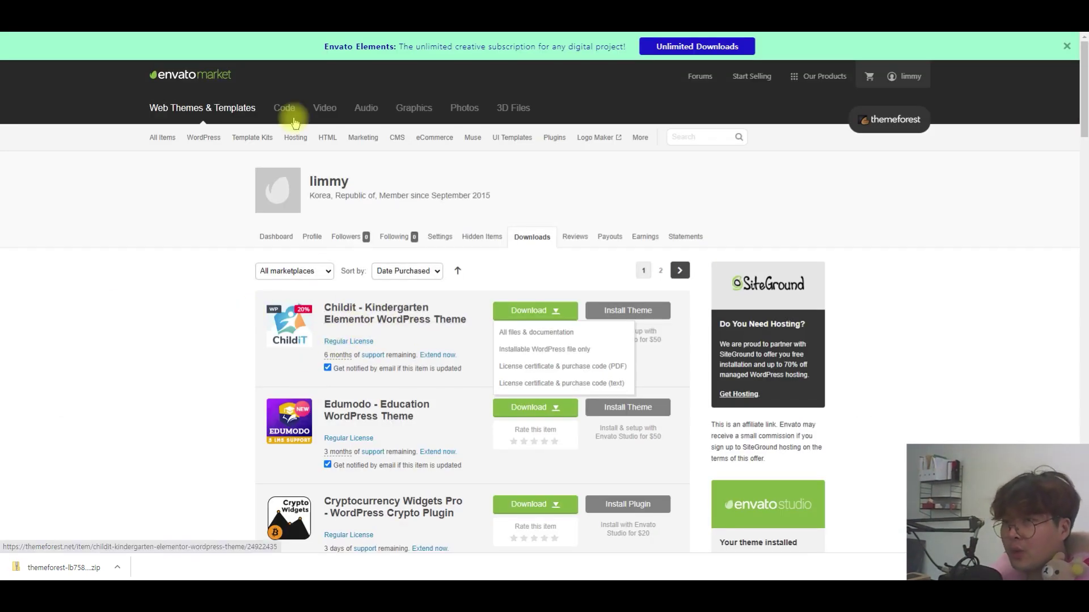
# Delete the ChildIt theme from the wpteam site, leaving three themes, then view the front page
pyautogui.hotkey('ctrl', 'Tab')
pyautogui.hotkey('ctrl', 'Tab')
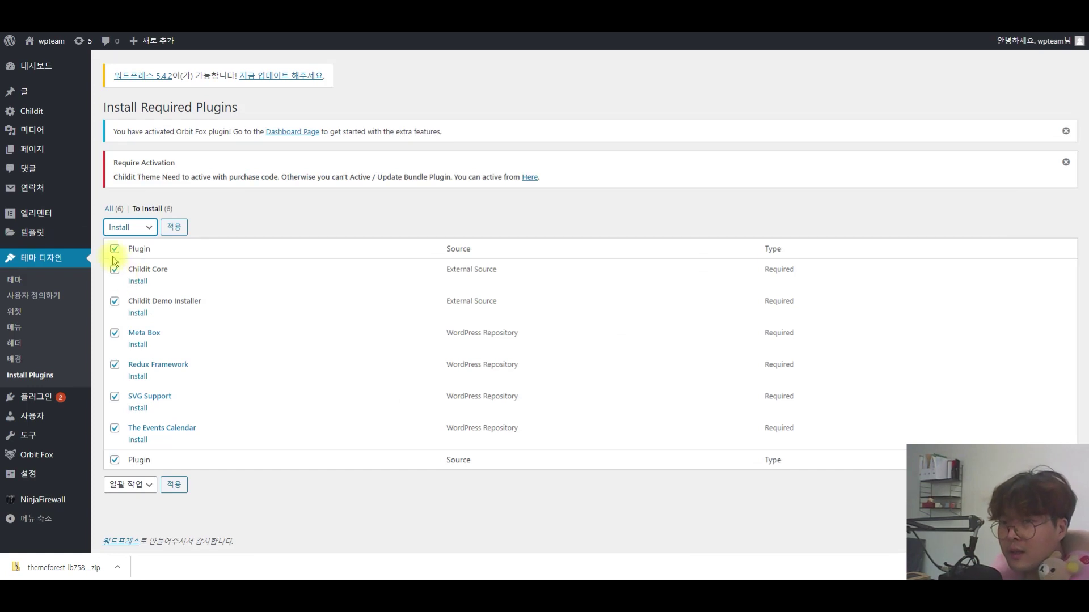
pyautogui.click(14, 279)
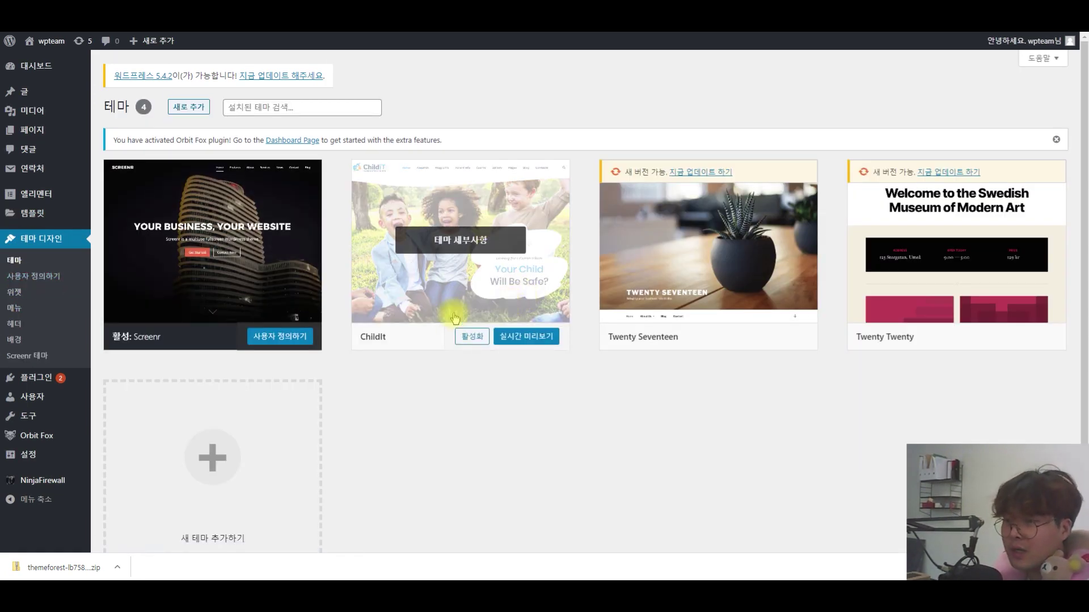
pyautogui.click(484, 239)
pyautogui.click(979, 522)
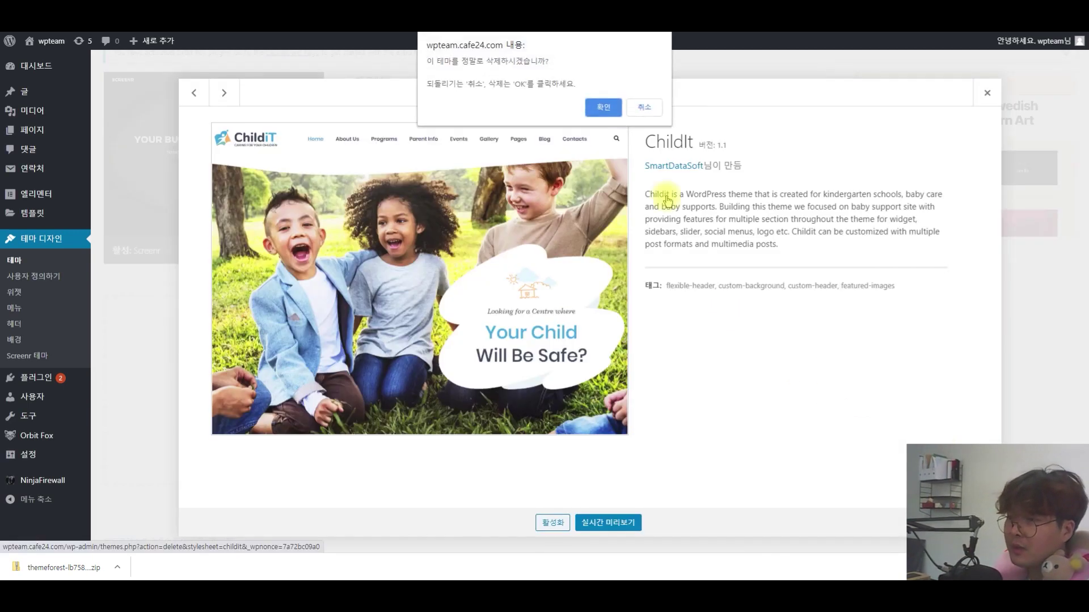
pyautogui.click(600, 107)
pyautogui.click(30, 41)
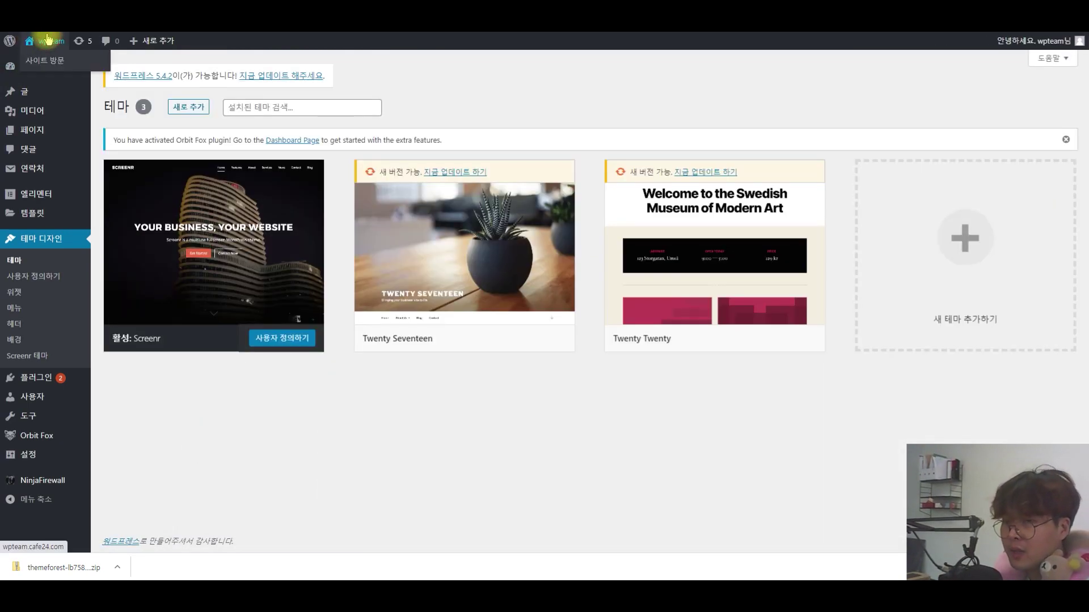
# Go from the wpteam front page back to the WordPress admin dashboard
pyautogui.scroll(-2, 567, 286)
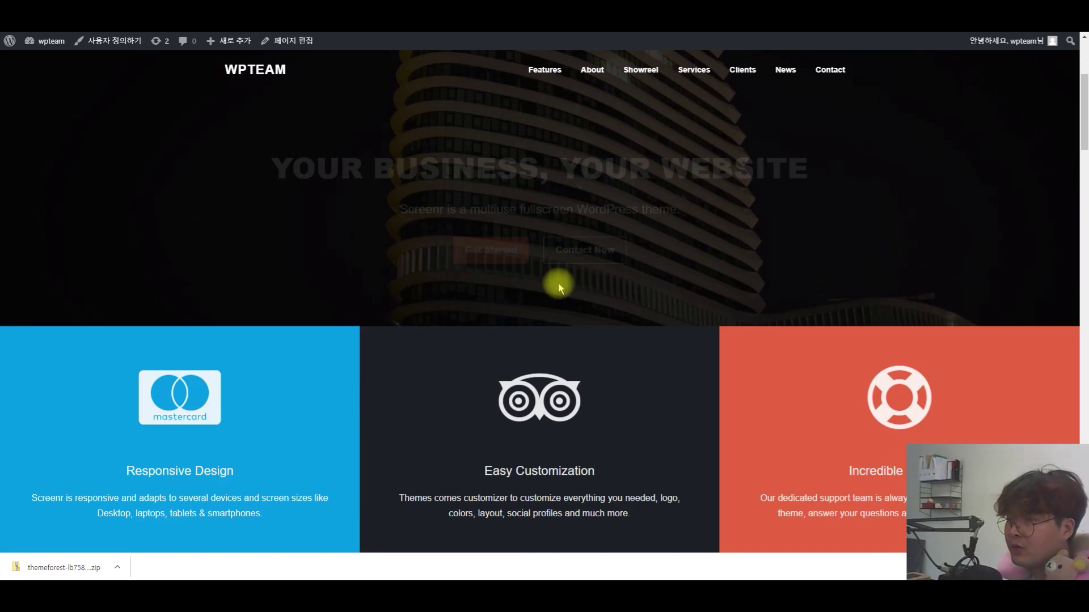
pyautogui.scroll(3, 224, 411)
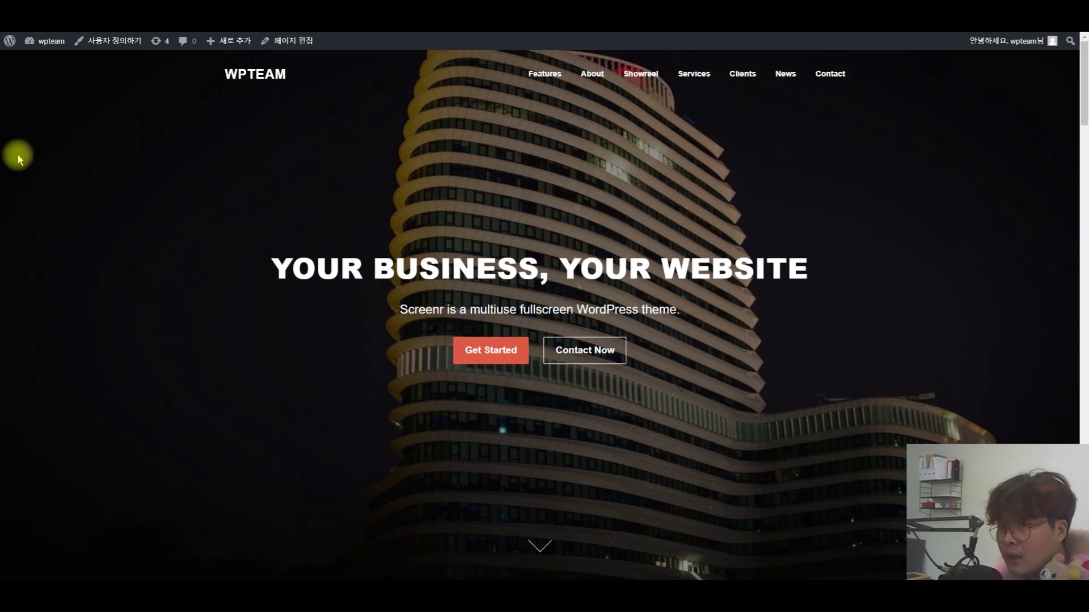
pyautogui.click(49, 55)
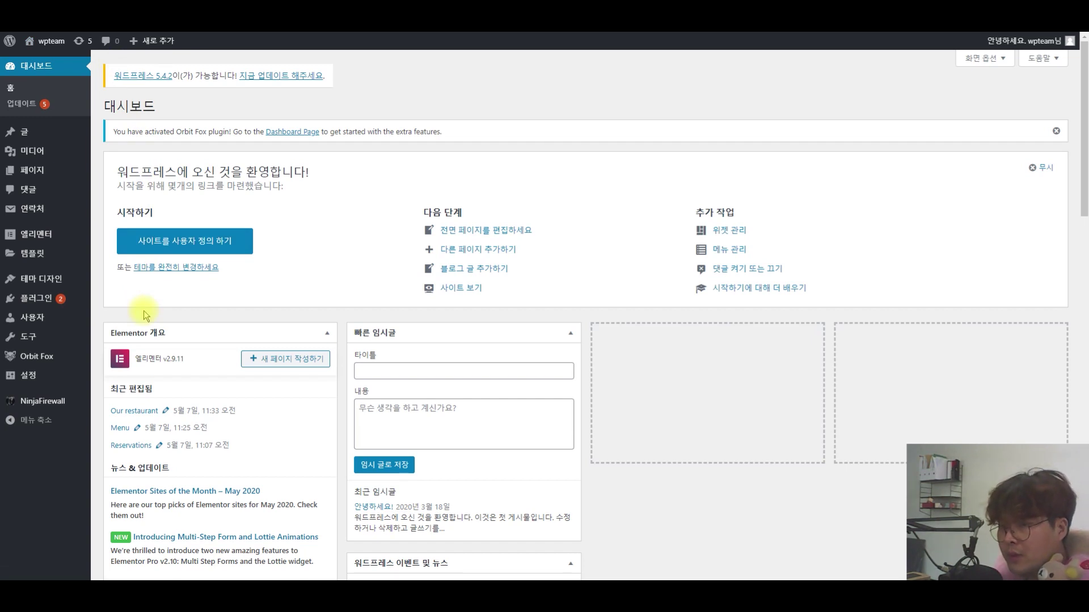
pyautogui.moveTo(42, 282)
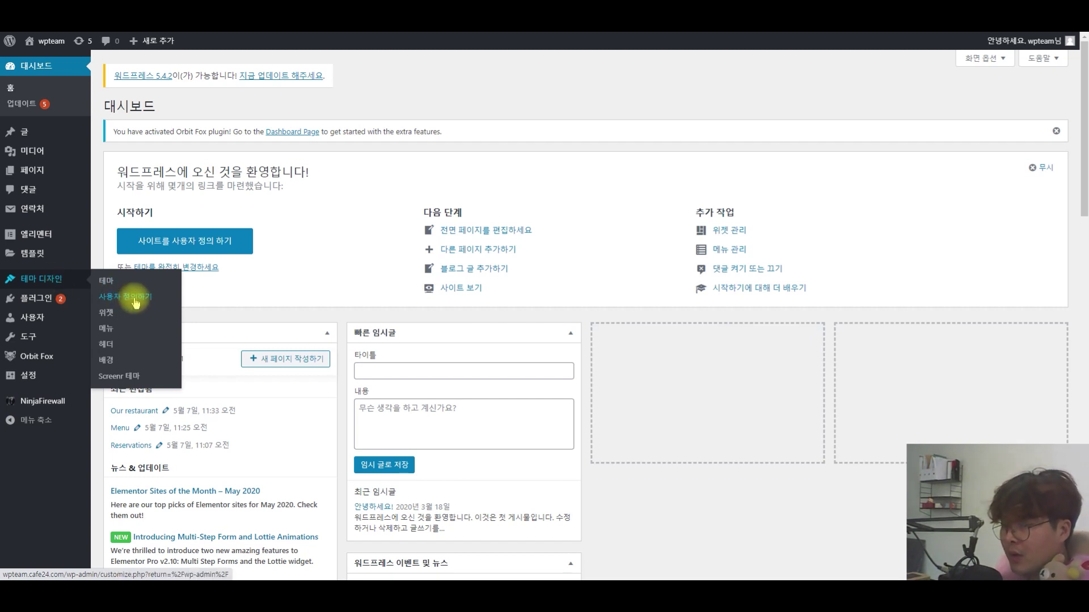
# Launch the Screenr theme customizer and scroll through the site's live preview
pyautogui.click(136, 303)
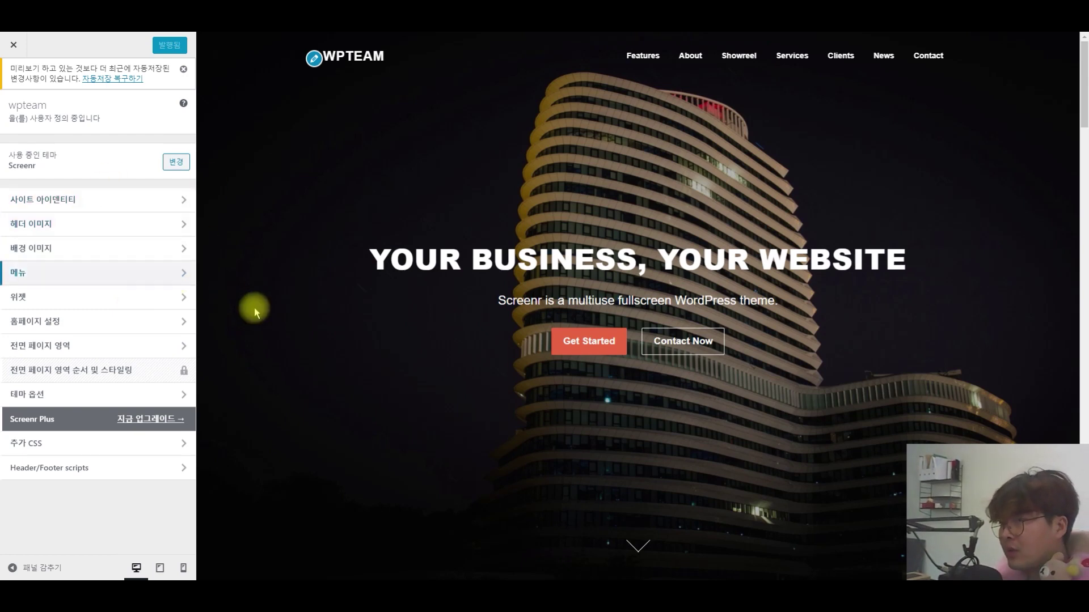
pyautogui.scroll(-6, 346, 335)
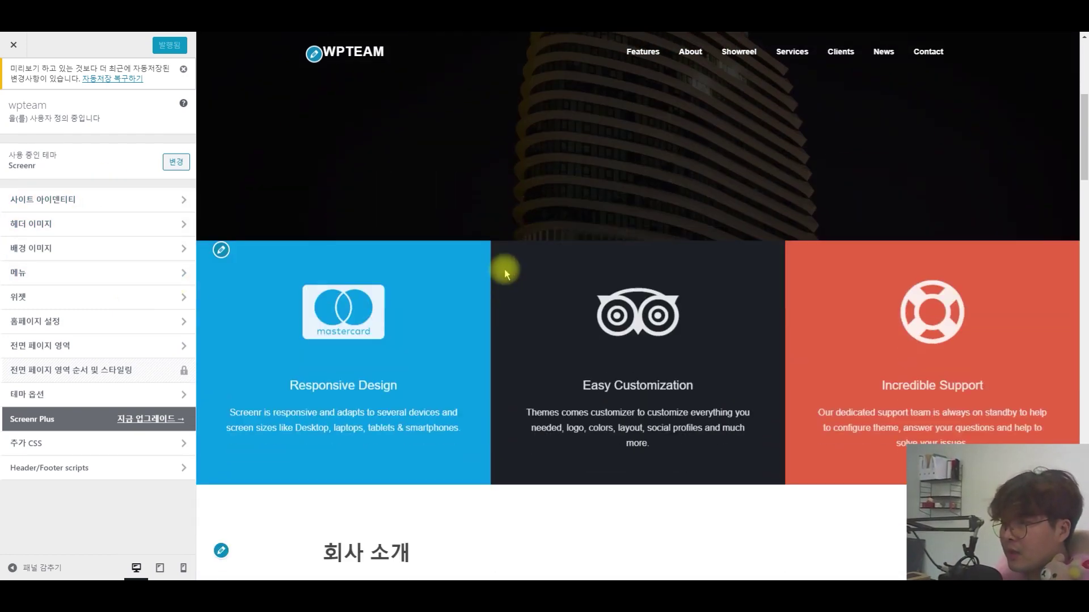
pyautogui.scroll(-3, 618, 258)
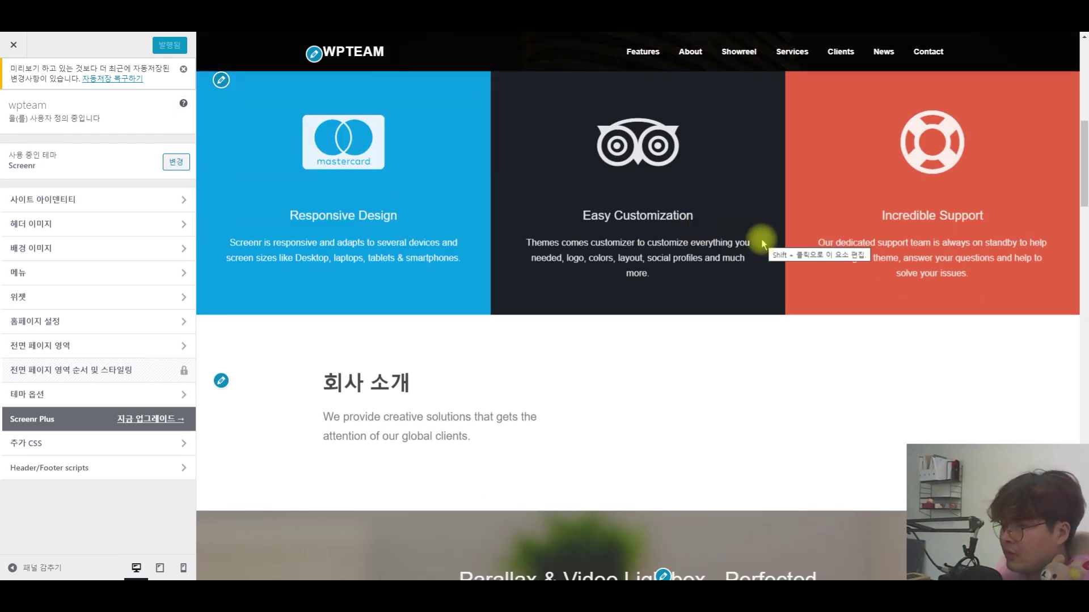
pyautogui.scroll(7, 459, 311)
pyautogui.scroll(3, 443, 313)
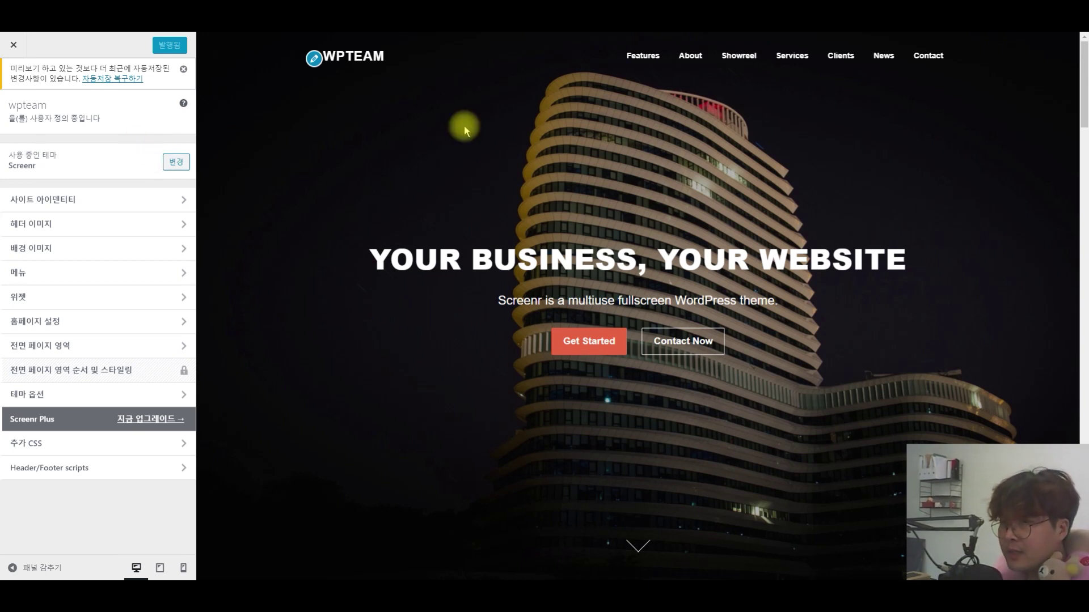
pyautogui.moveTo(438, 126)
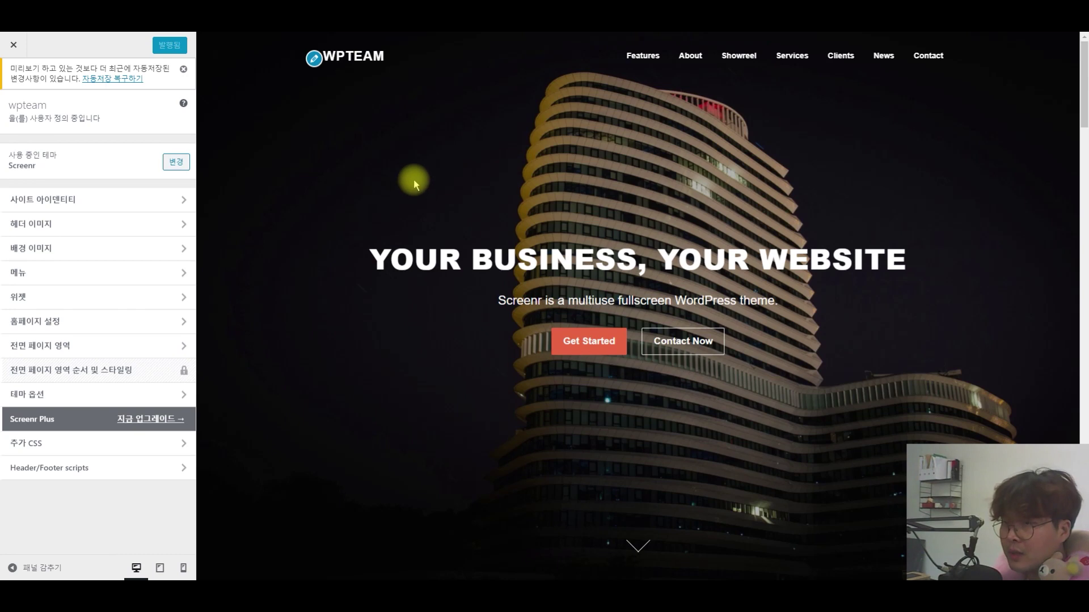
pyautogui.scroll(-5, 413, 180)
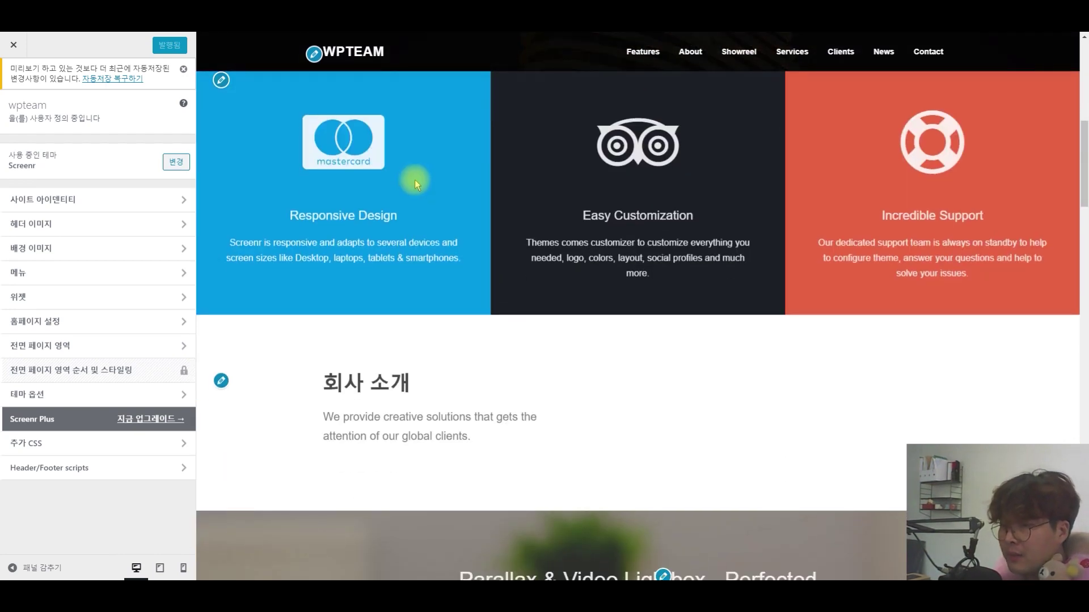
pyautogui.scroll(-5, 414, 179)
pyautogui.scroll(12, 418, 185)
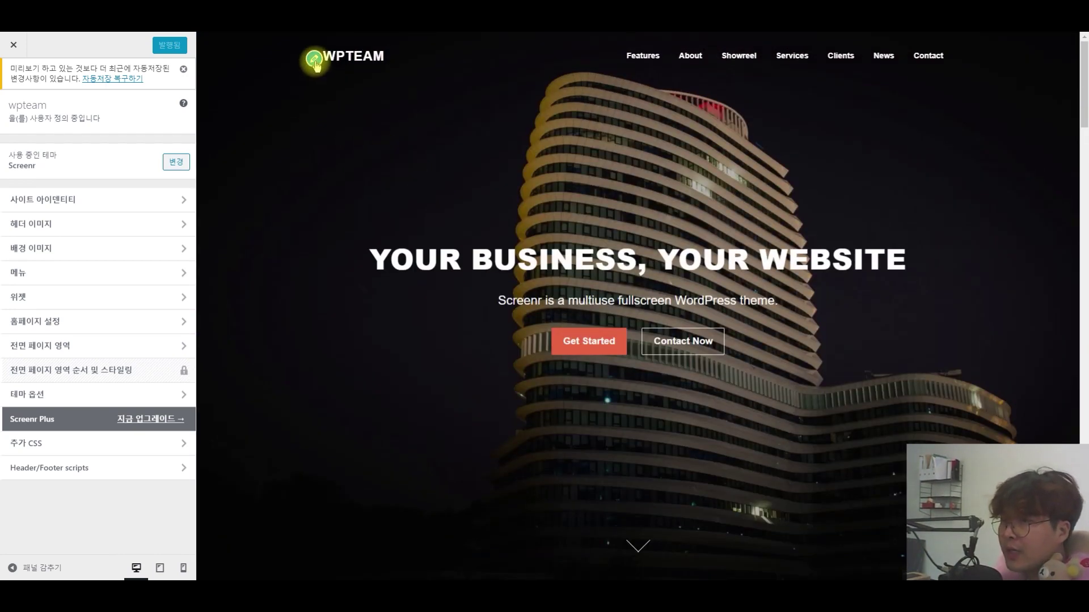
pyautogui.scroll(-5, 303, 253)
pyautogui.scroll(-2, 231, 316)
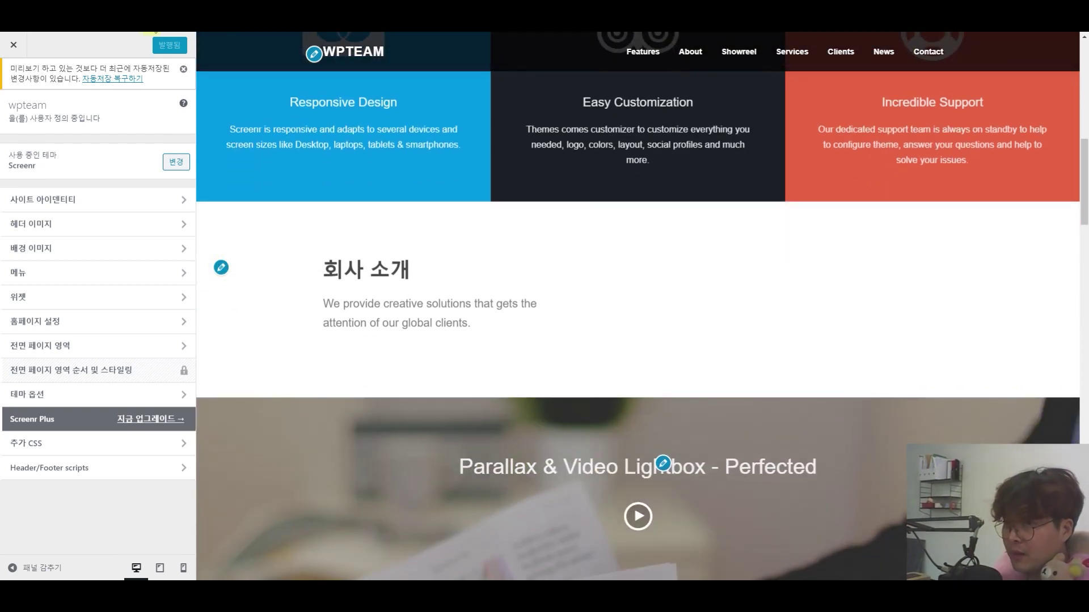
pyautogui.scroll(6, 441, 325)
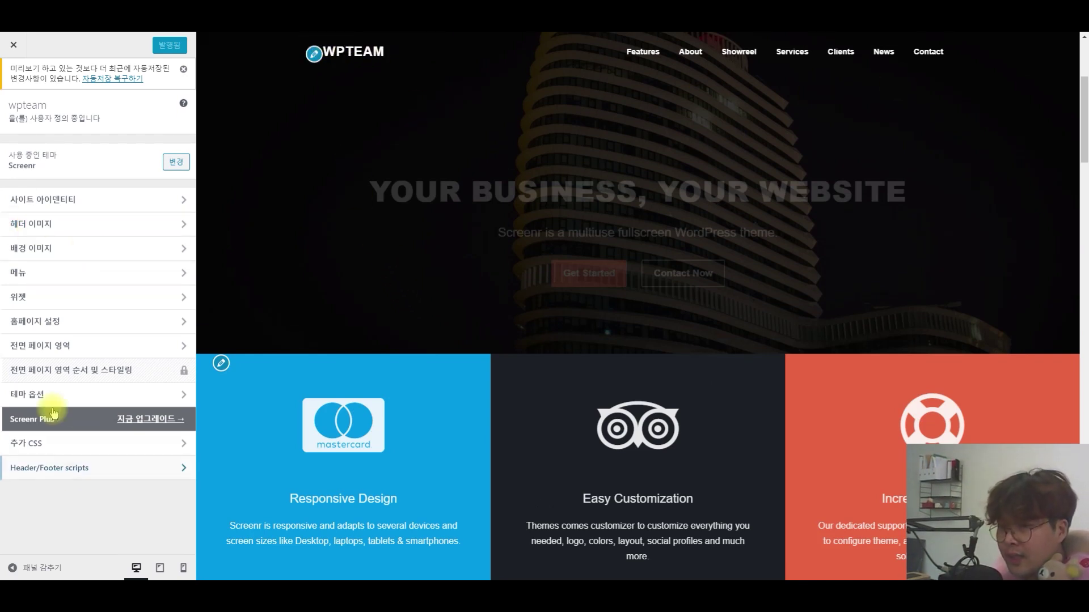
# Look at the Site Identity and Header Image sections, then open Site Identity from the WPTEAM logo
pyautogui.click(168, 202)
pyautogui.click(14, 114)
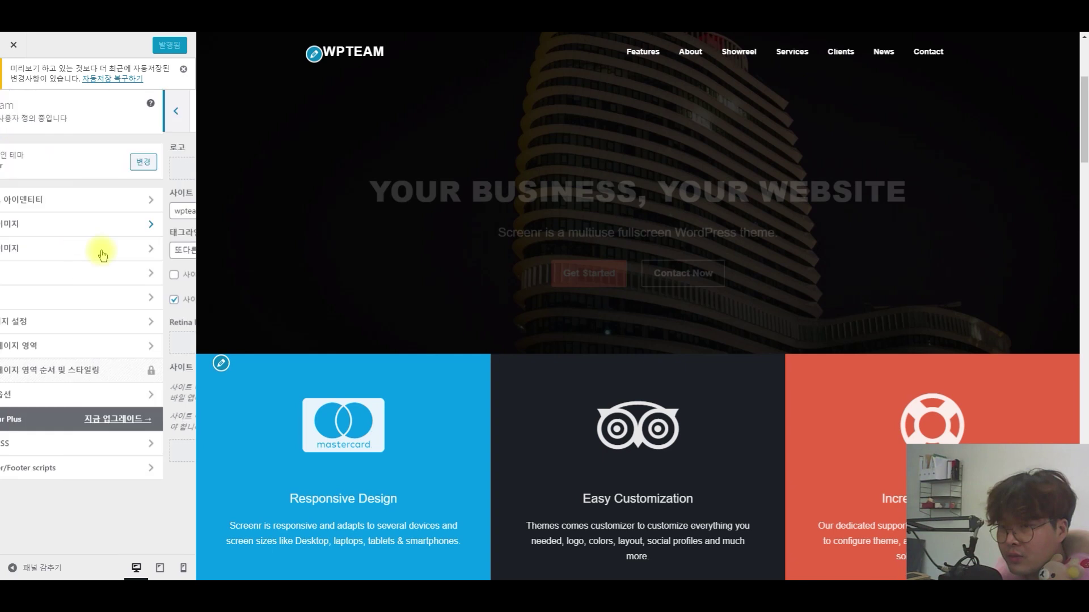
pyautogui.click(151, 222)
pyautogui.click(22, 110)
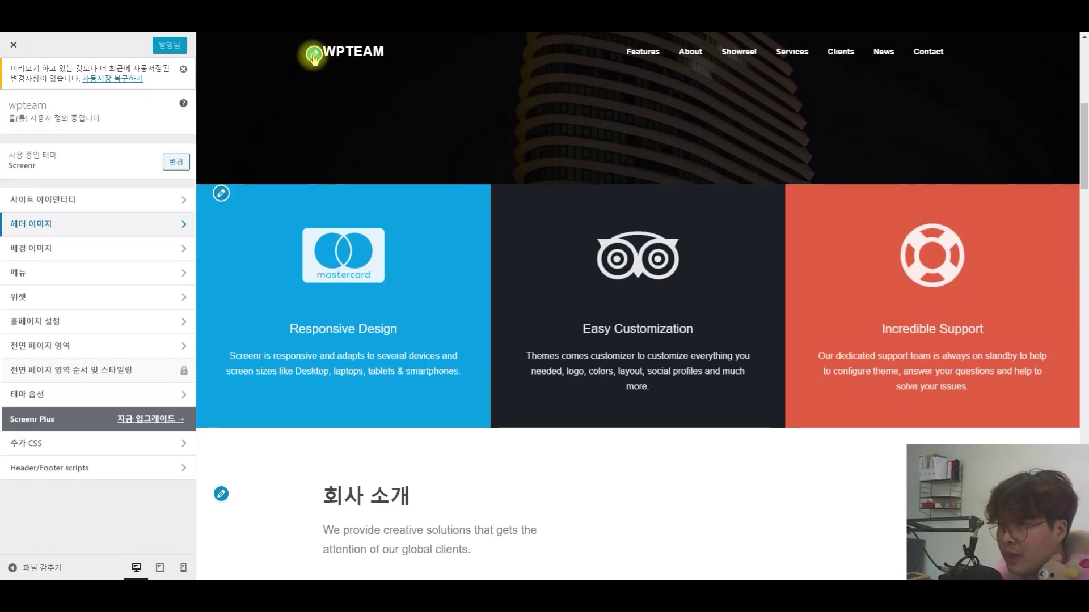
pyautogui.click(313, 55)
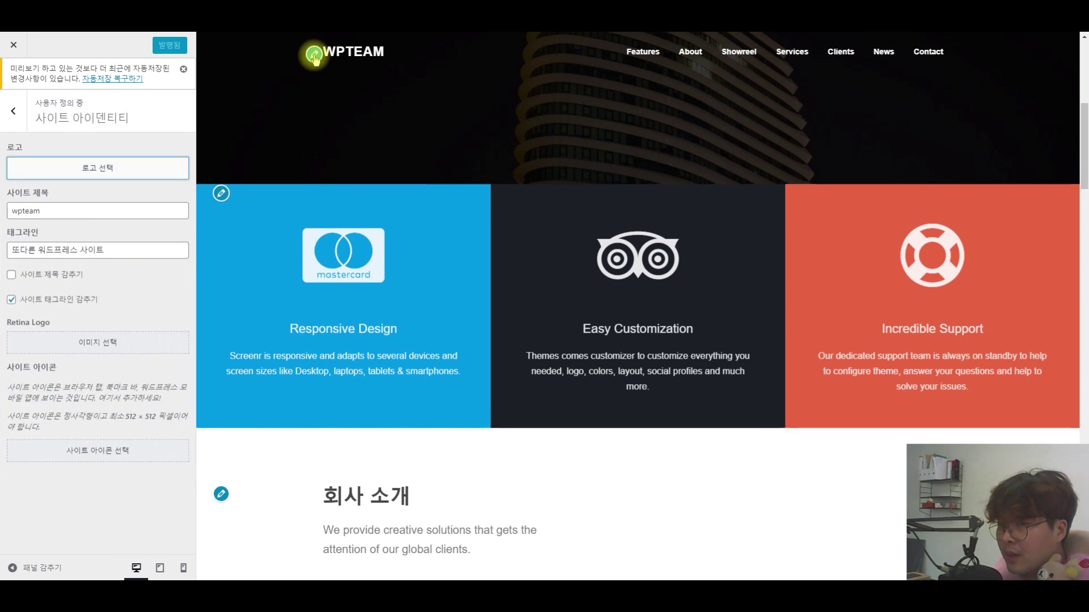
# Open the Features, 회사 소개 and Parallax video section settings from the preview
pyautogui.scroll(-1, 244, 153)
pyautogui.click(221, 136)
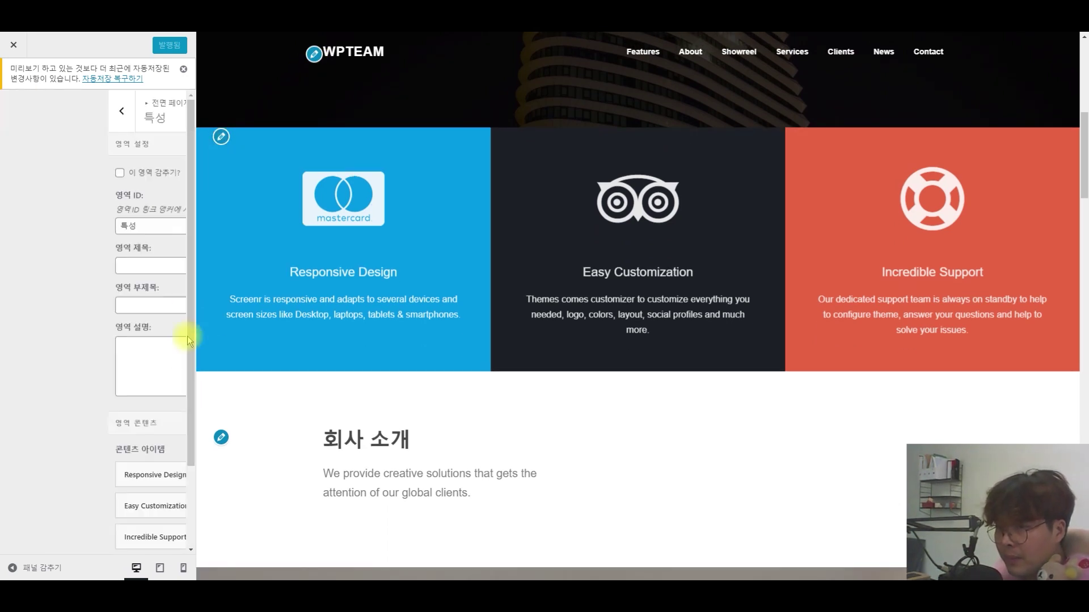
pyautogui.scroll(-2, 250, 236)
pyautogui.click(221, 323)
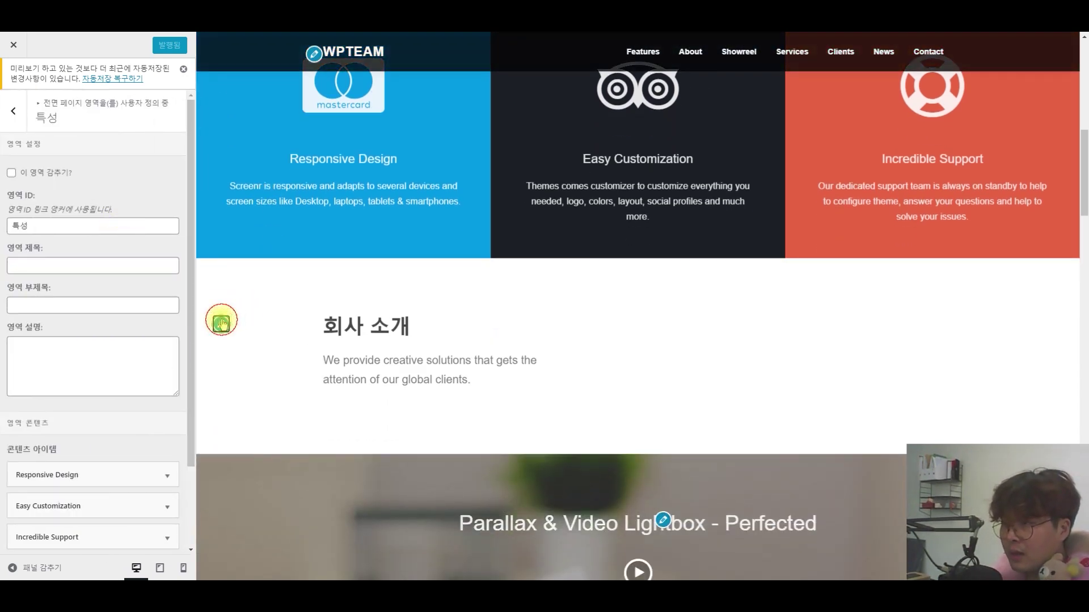
pyautogui.scroll(-4, 221, 326)
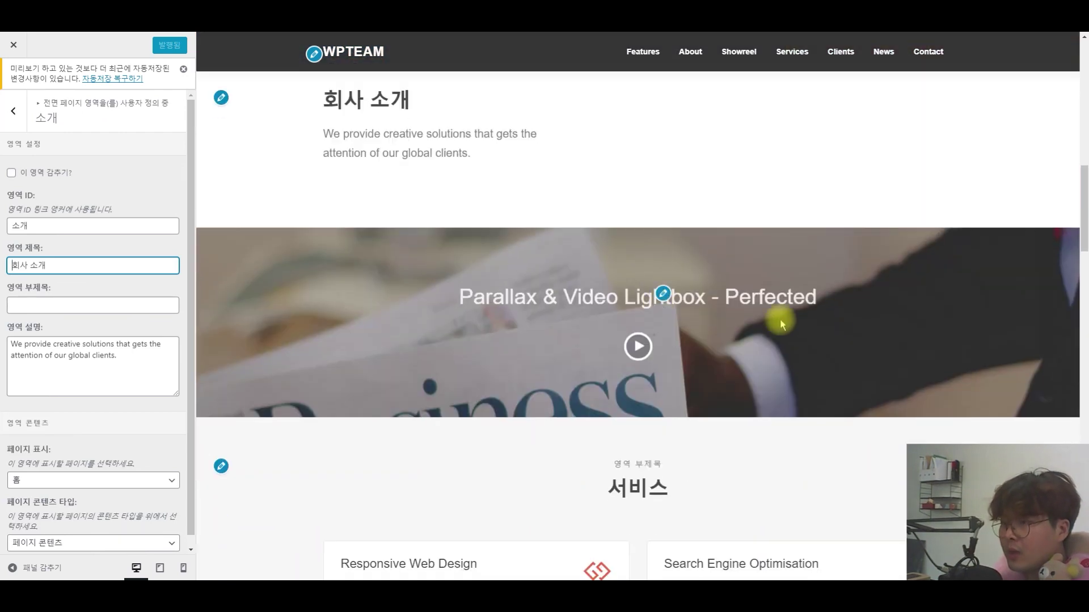
pyautogui.click(662, 293)
pyautogui.scroll(-5, 482, 270)
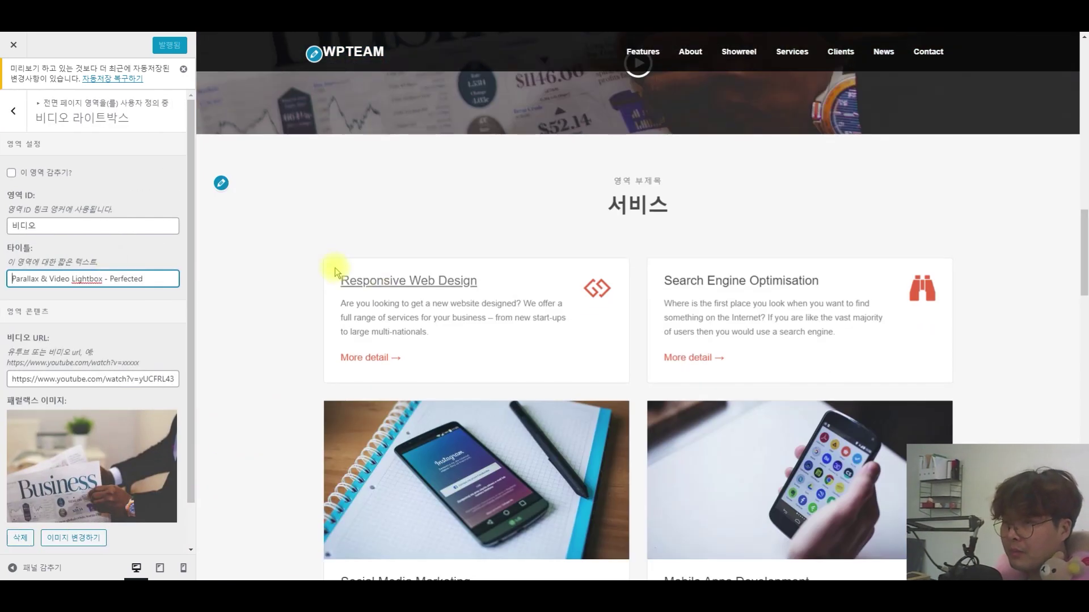
# Change the 서비스 section's 영역 제목 to 서비스 목록
pyautogui.click(223, 181)
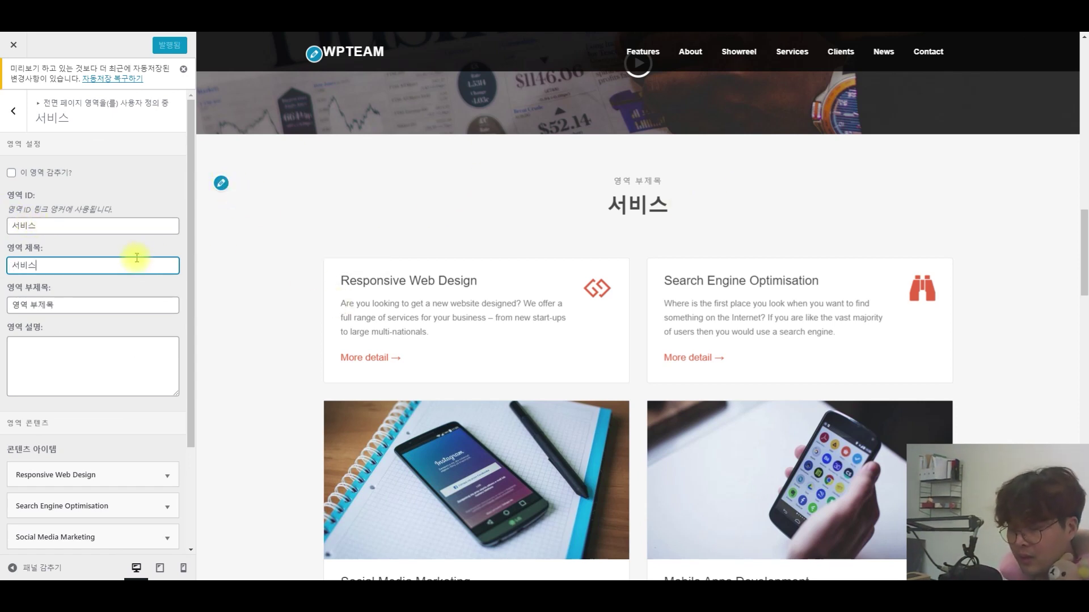
pyautogui.write('목록')
pyautogui.moveTo(624, 197); pyautogui.dragTo(745, 205)
pyautogui.scroll(-1, 77, 340)
pyautogui.scroll(-2, 85, 344)
# Set the Responsive Web Design item's style to 특성 이미지 상단 (featured image on top)
pyautogui.click(56, 351)
pyautogui.click(121, 384)
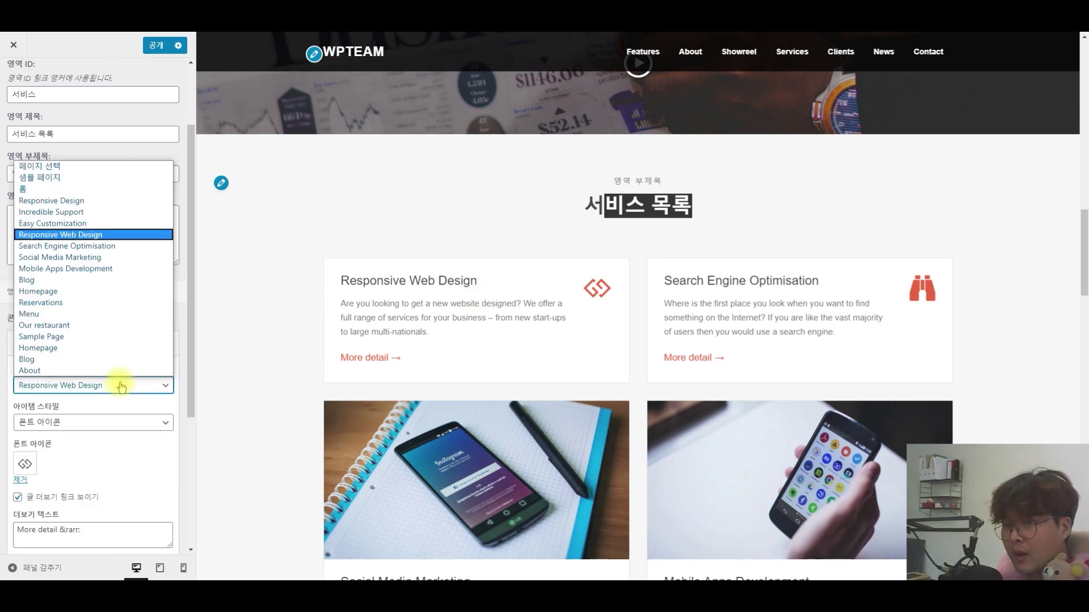
pyautogui.click(122, 385)
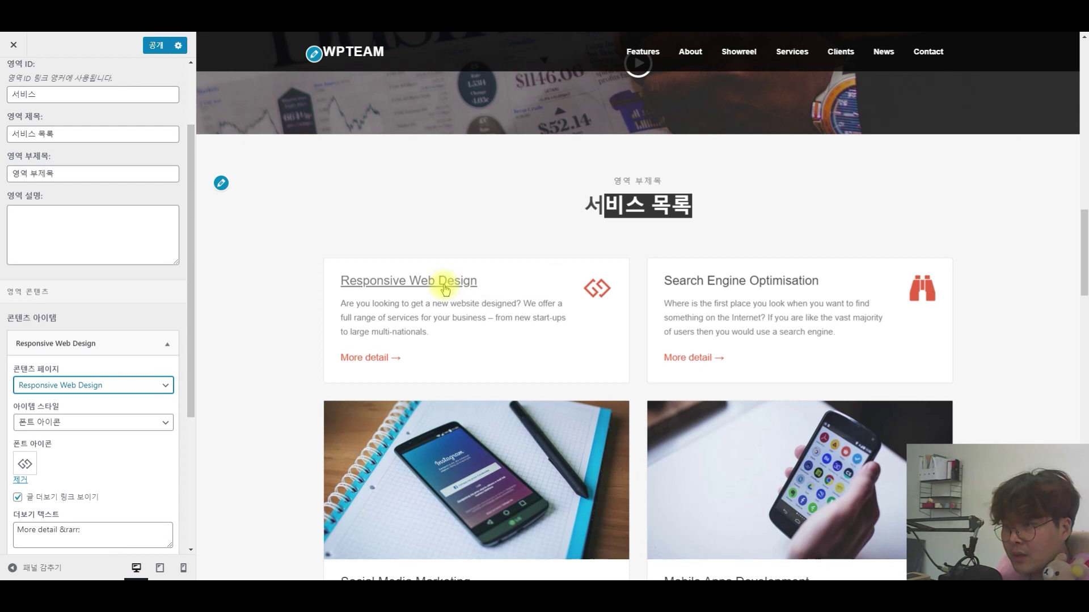
pyautogui.click(132, 386)
pyautogui.click(133, 389)
pyautogui.click(81, 424)
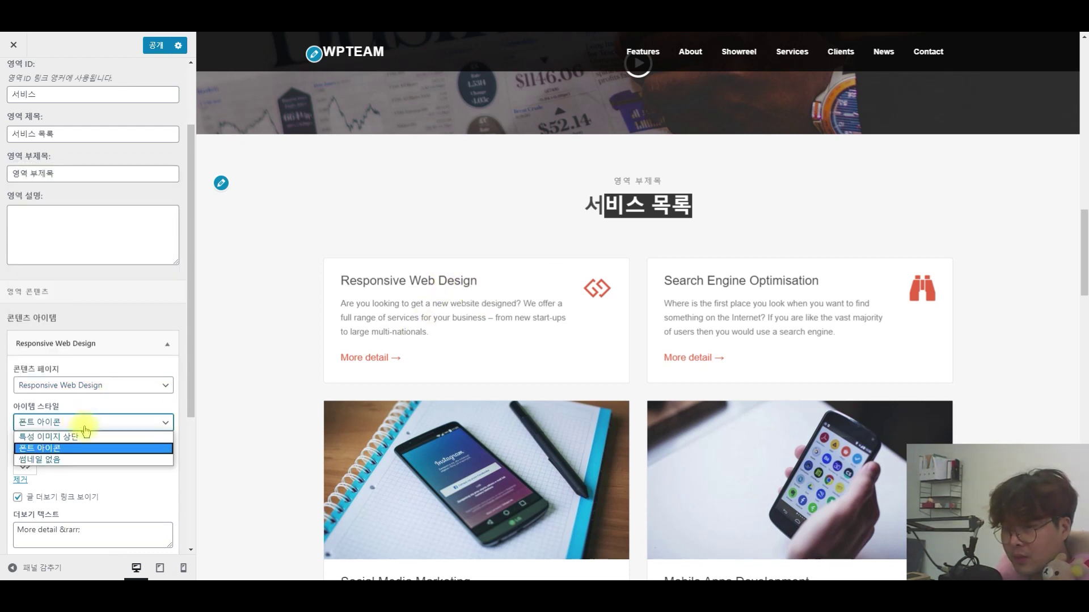
pyautogui.click(61, 440)
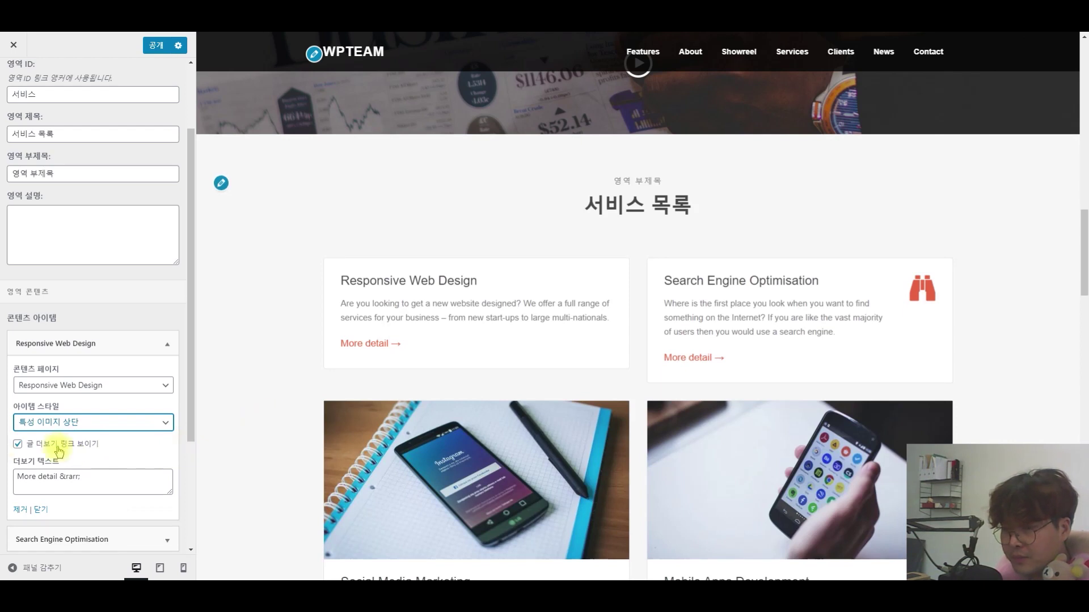
# Replace the item's 더보기 텍스트 with 더보기, keeping Responsive Web Design as its content page
pyautogui.click(44, 476)
pyautogui.tripleClick(92, 473)
pyautogui.write('더보기')
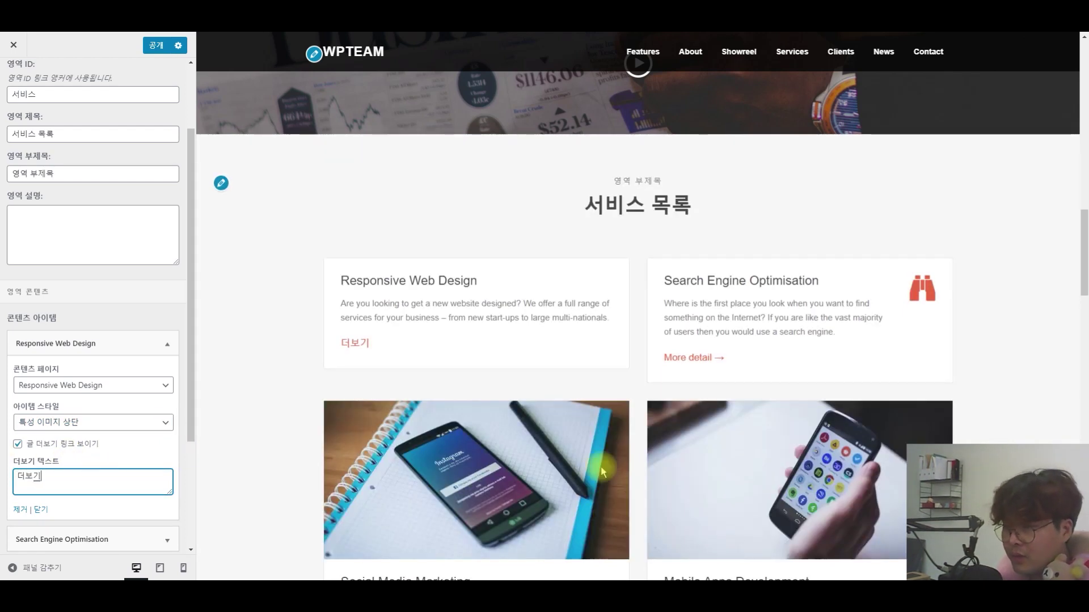
pyautogui.click(37, 387)
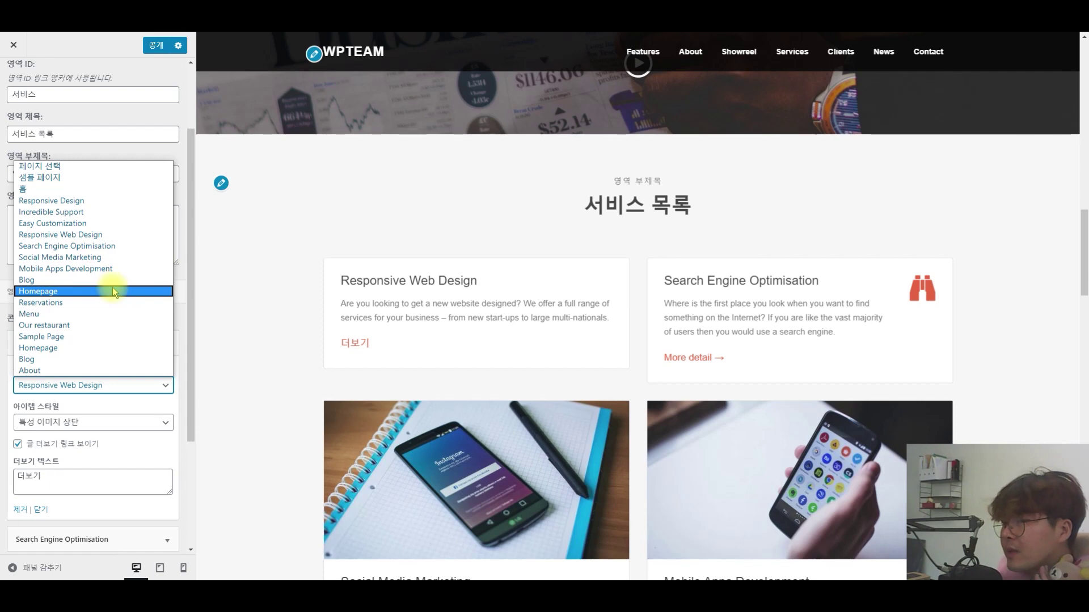
pyautogui.click(134, 389)
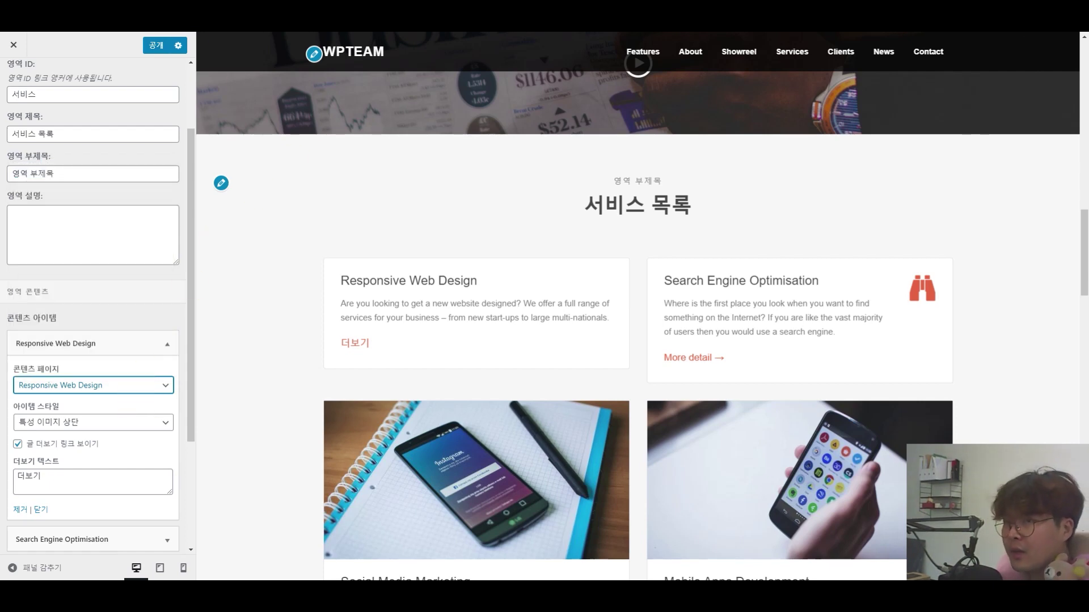
# Copy the site address and load the live wpteam site in a new tab
pyautogui.hotkey('ctrl', 't')
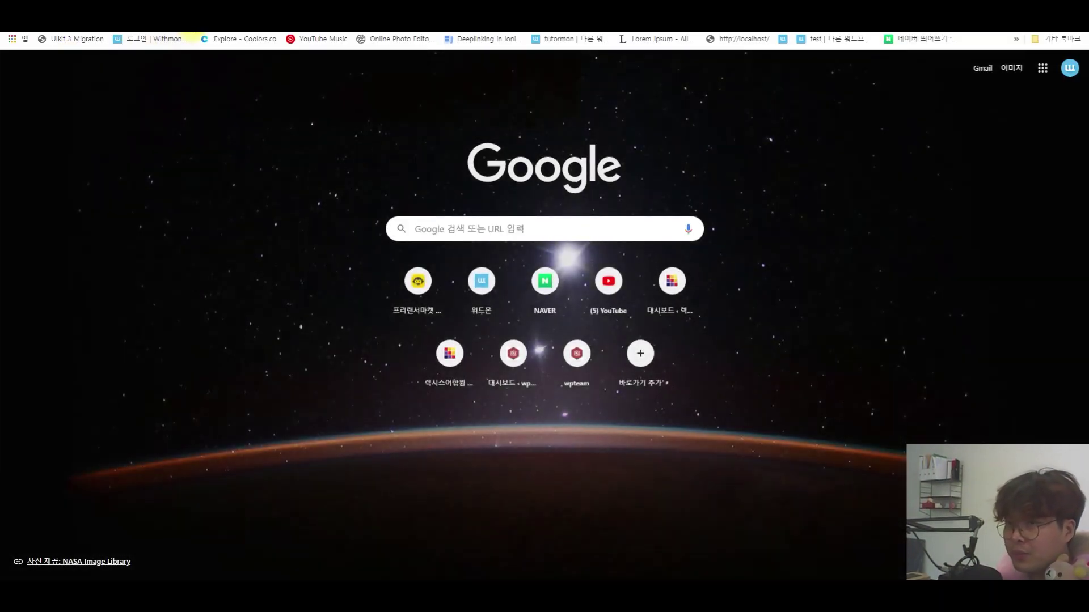
pyautogui.click(108, 24)
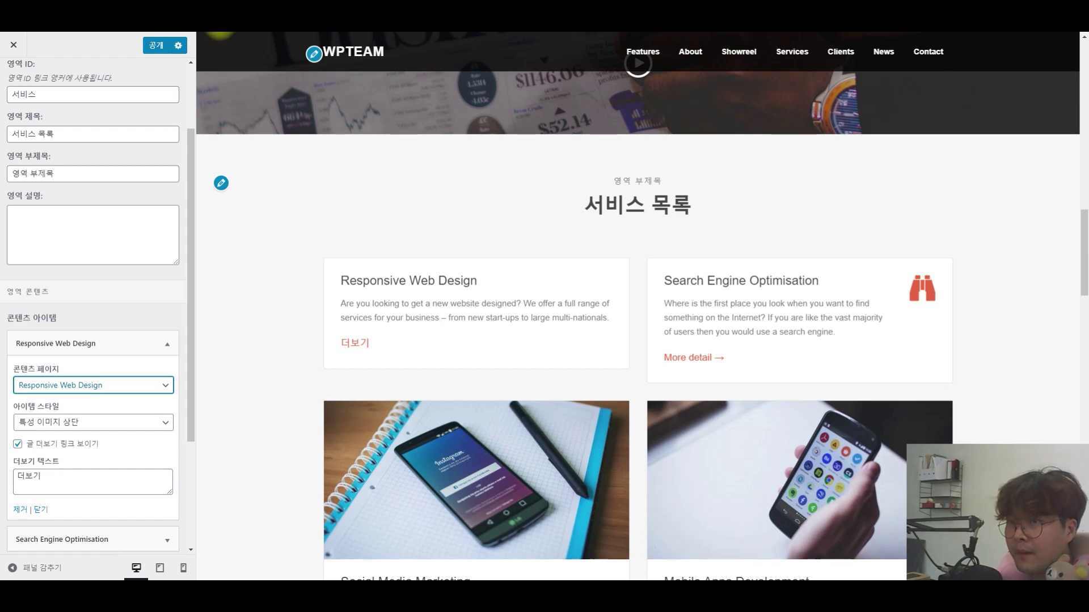
pyautogui.hotkey('ctrl', 'c')
pyautogui.hotkey('ctrl', 't')
pyautogui.hotkey('ctrl', 'v')
pyautogui.press('Return')
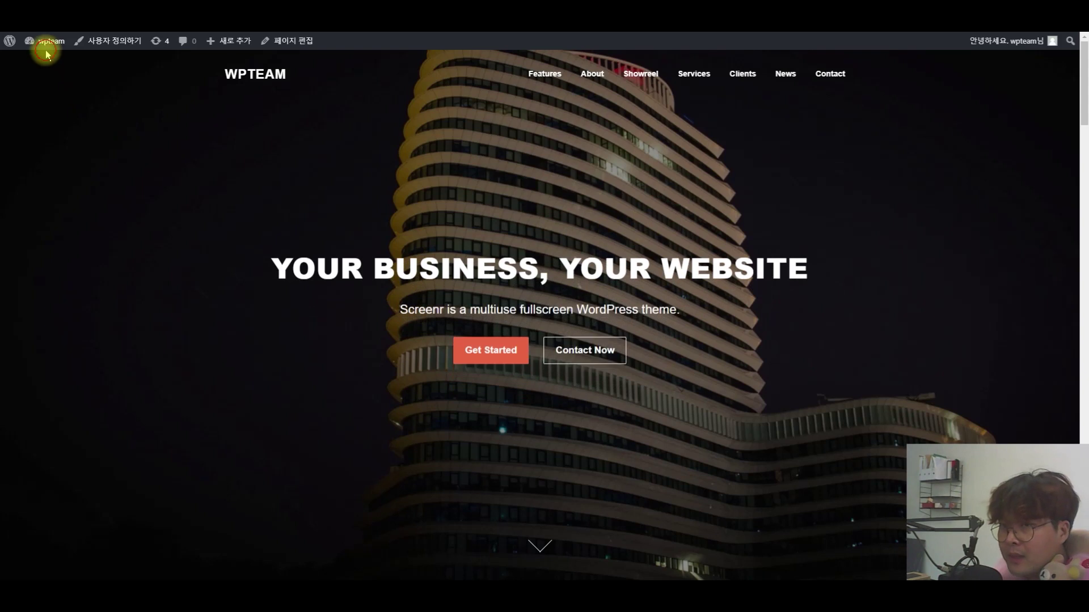
# Add a new page titled 새로운페이지 with the paragraph 안녕하세요 and publish it
pyautogui.click(47, 57)
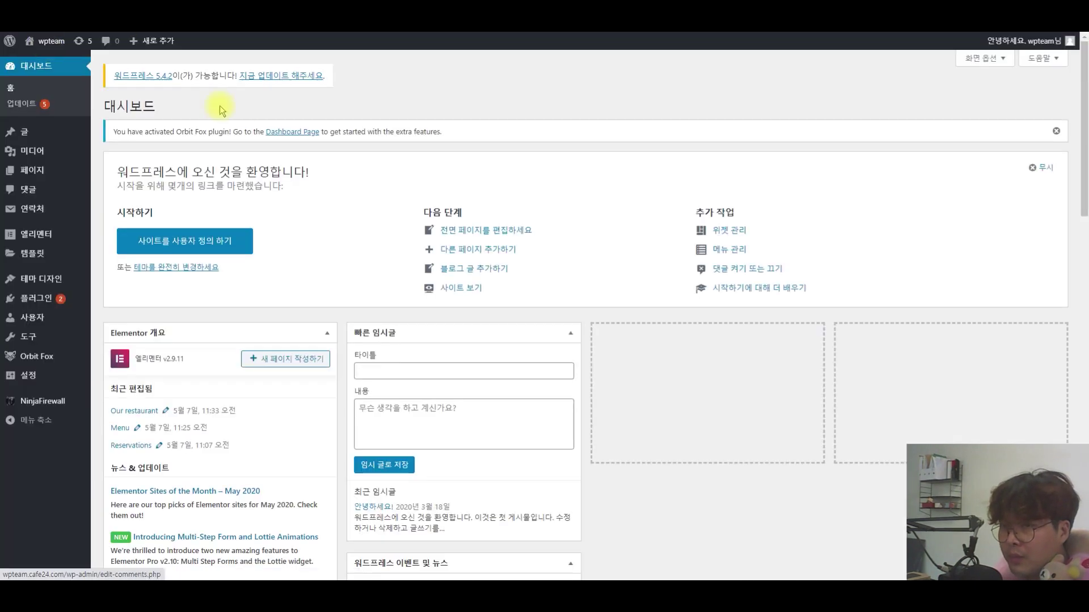
pyautogui.moveTo(17, 170)
pyautogui.click(129, 186)
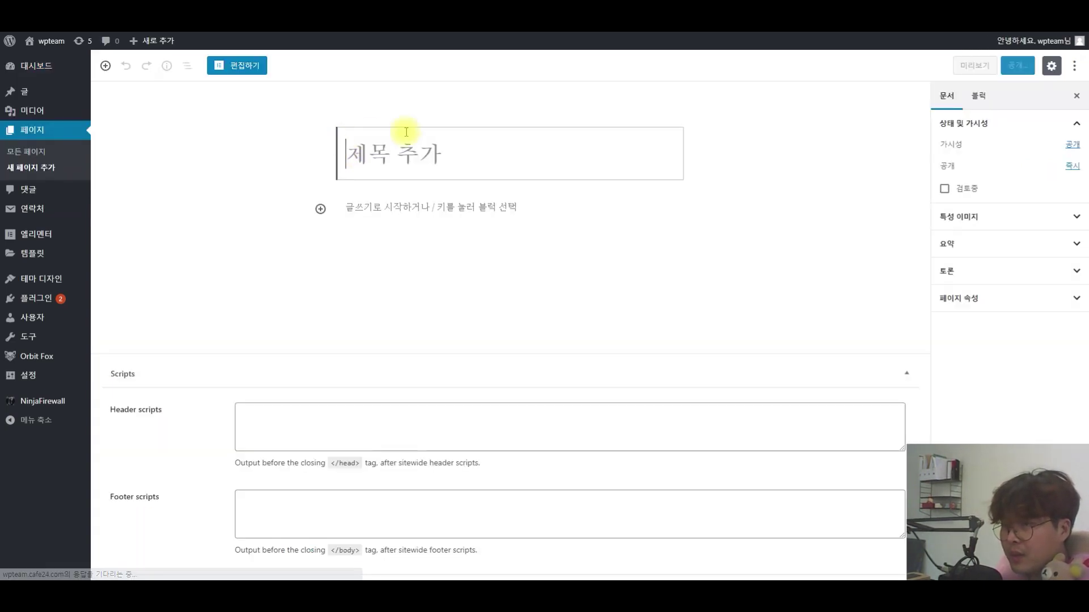
pyautogui.write('ㅅ')
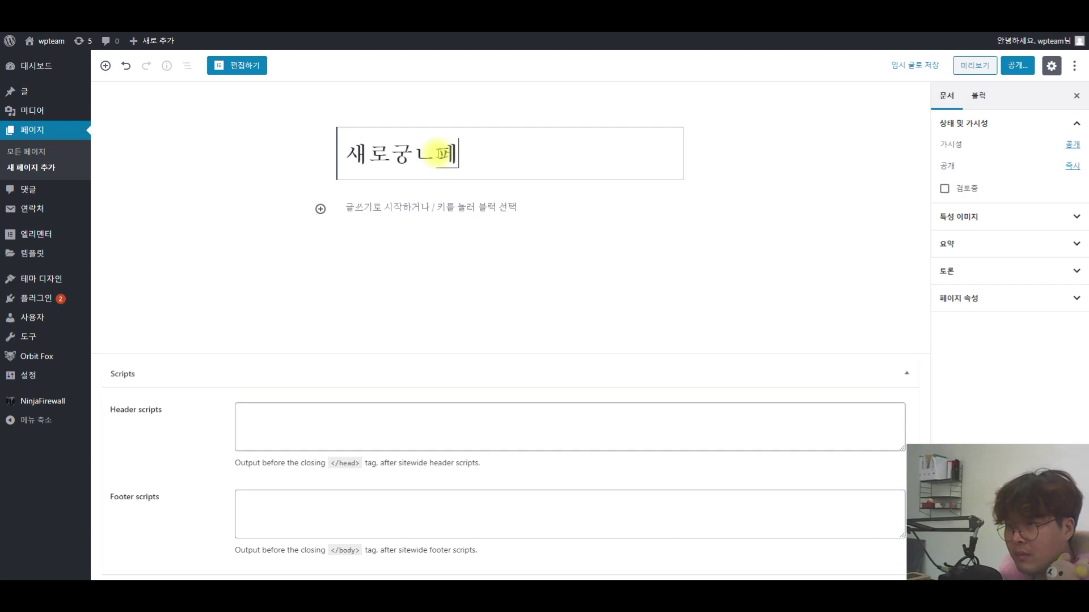
pyautogui.write('로운페이지')
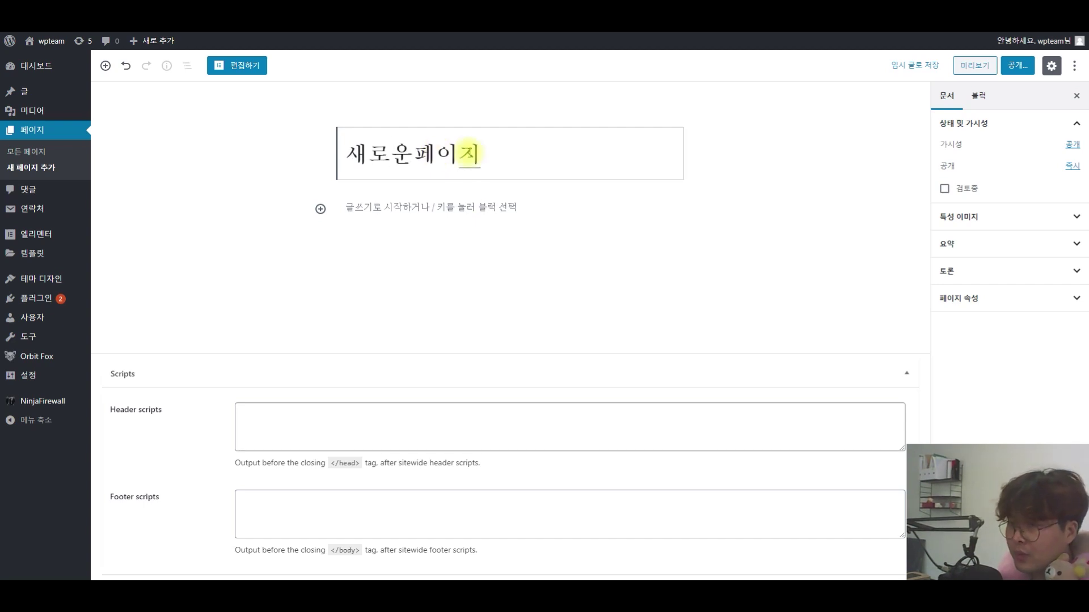
pyautogui.click(465, 204)
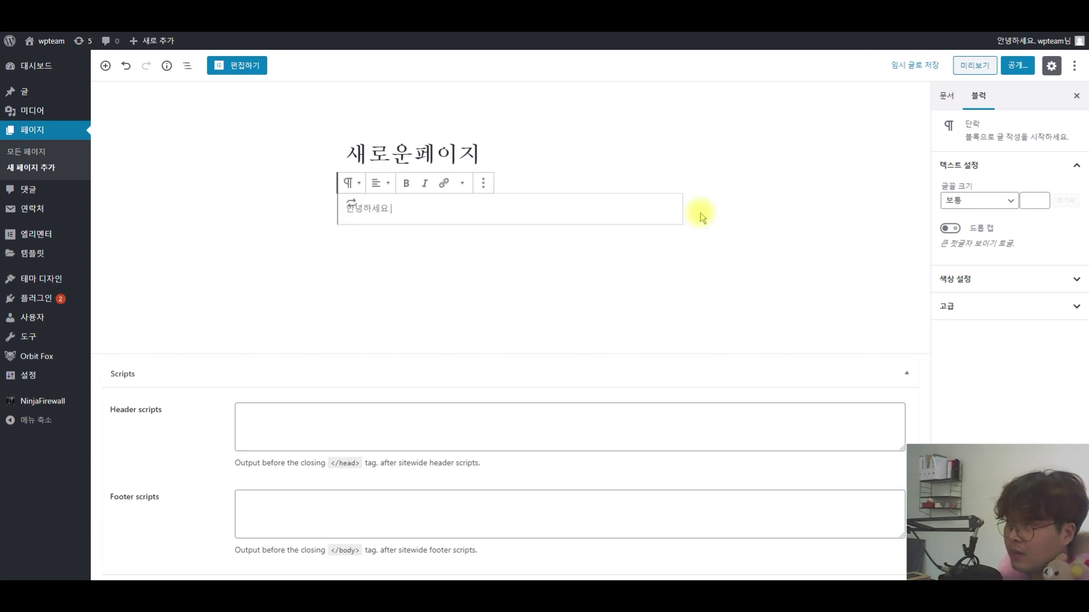
pyautogui.click(1024, 71)
pyautogui.click(1023, 67)
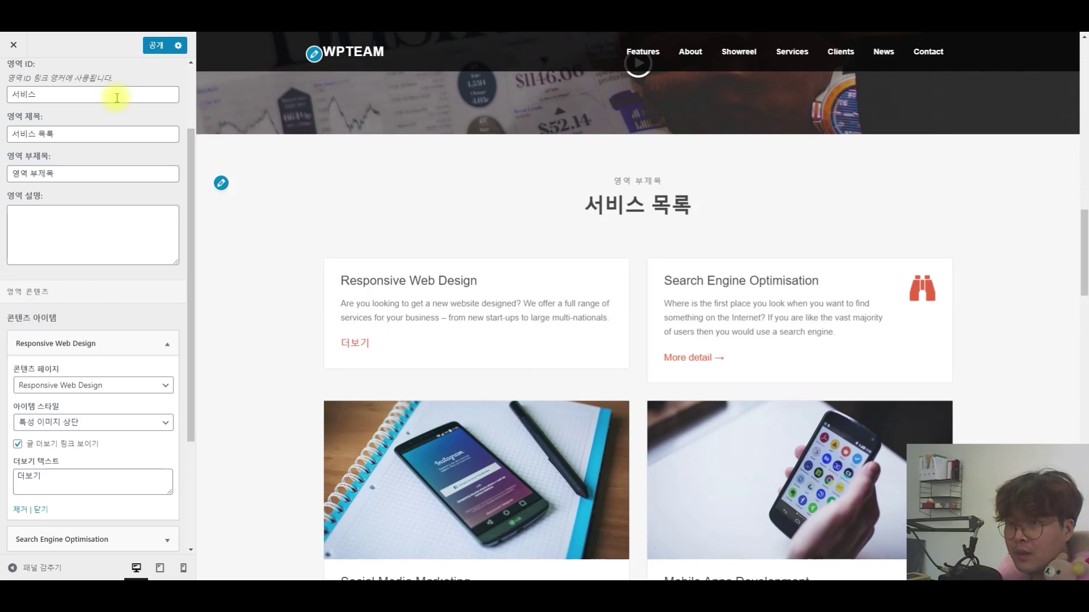
# Reload the customizer, discarding the unsaved changes
pyautogui.click(123, 385)
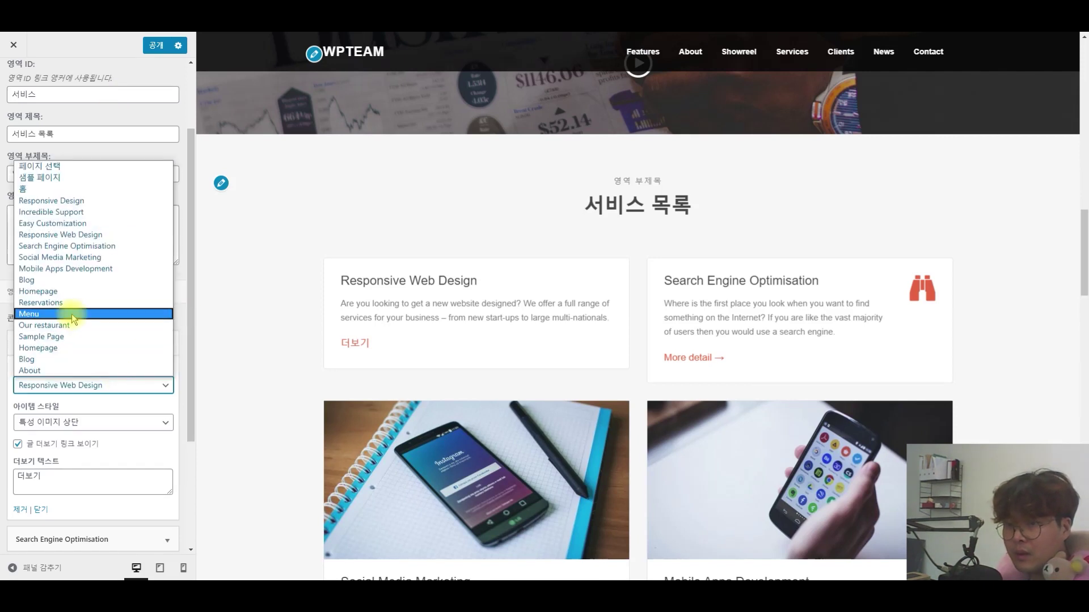
pyautogui.click(271, 279)
pyautogui.press('F5')
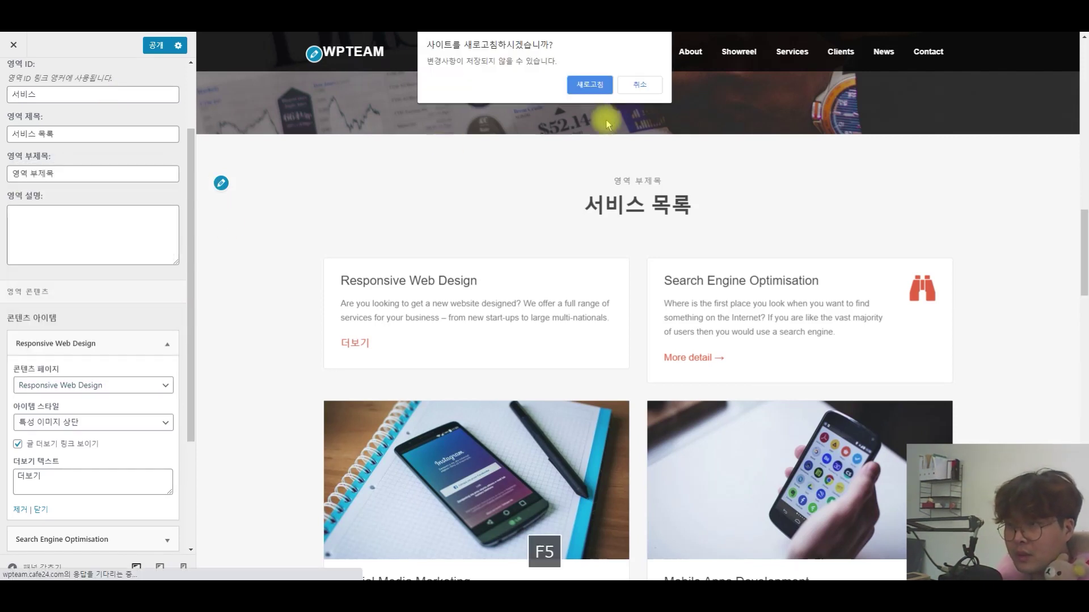
pyautogui.click(590, 82)
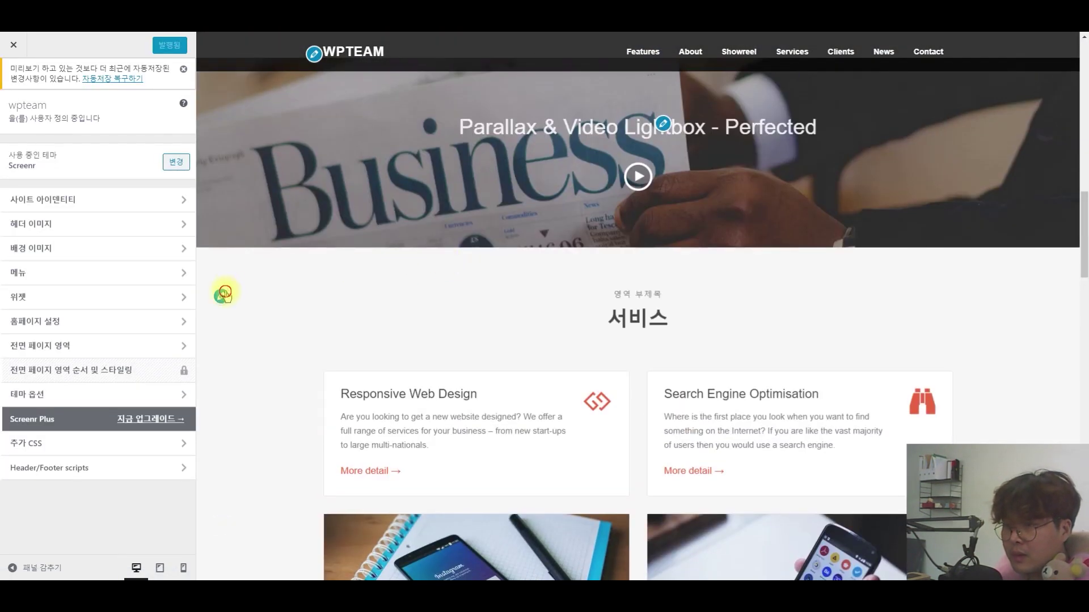
# Set the Services section's Responsive Web Design item's 콘텐츠 페이지 to 새로운페이지
pyautogui.click(223, 294)
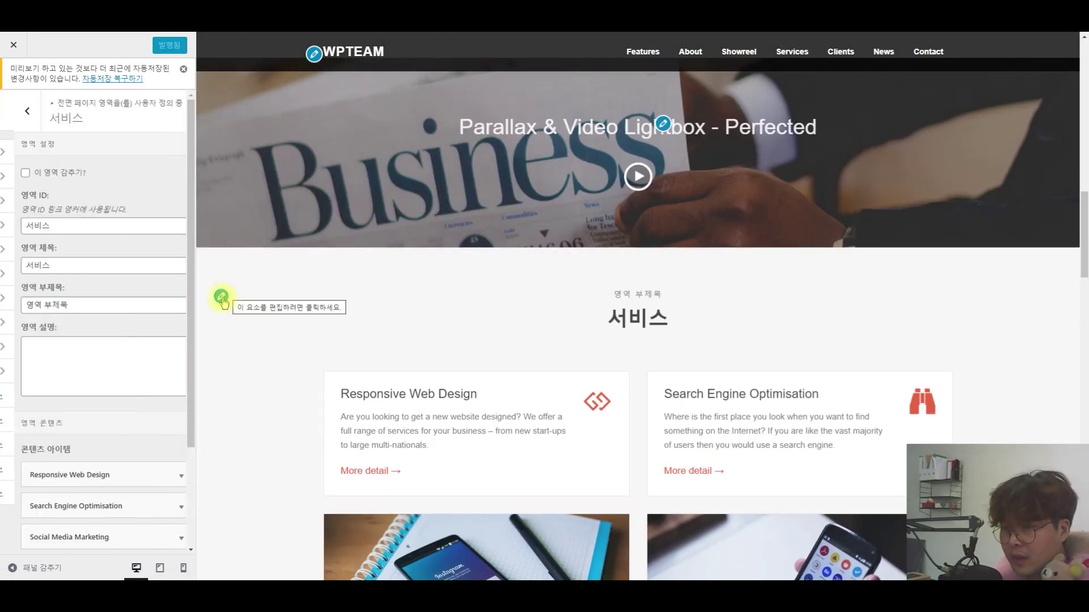
pyautogui.click(91, 361)
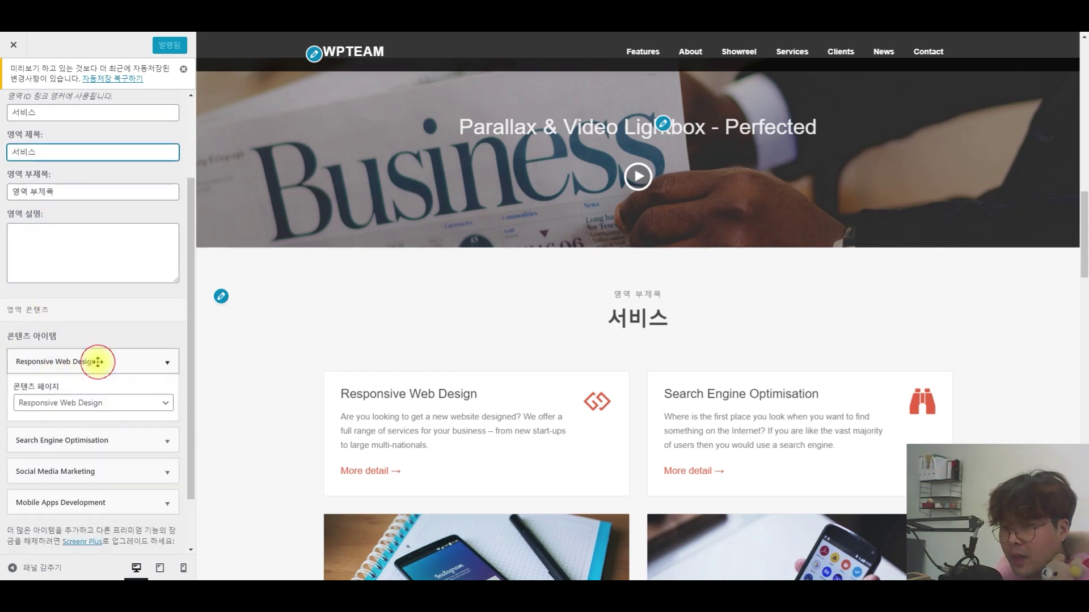
pyautogui.click(82, 403)
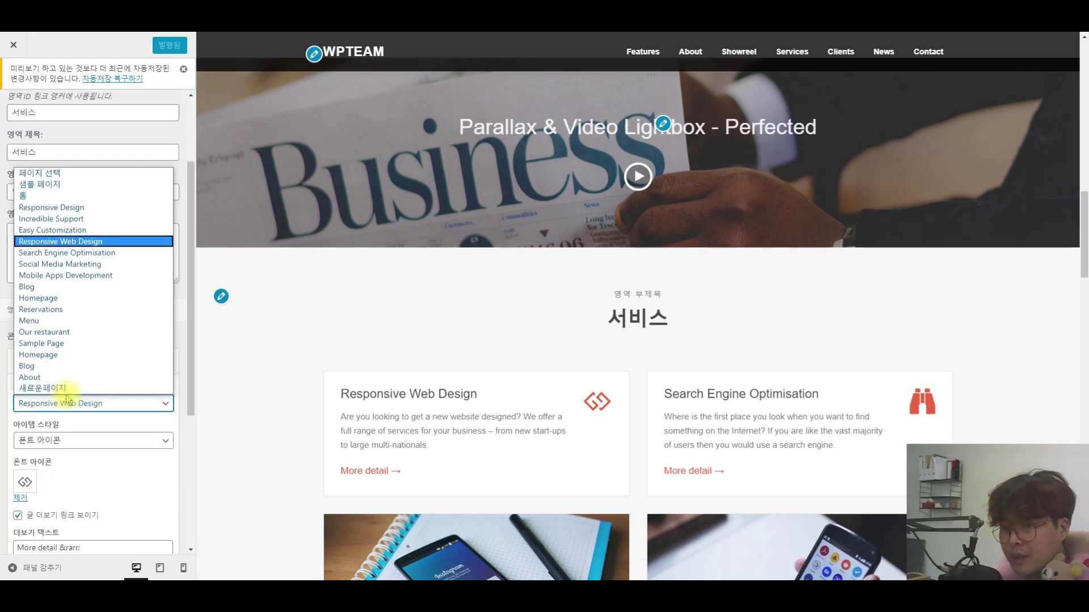
pyautogui.click(66, 388)
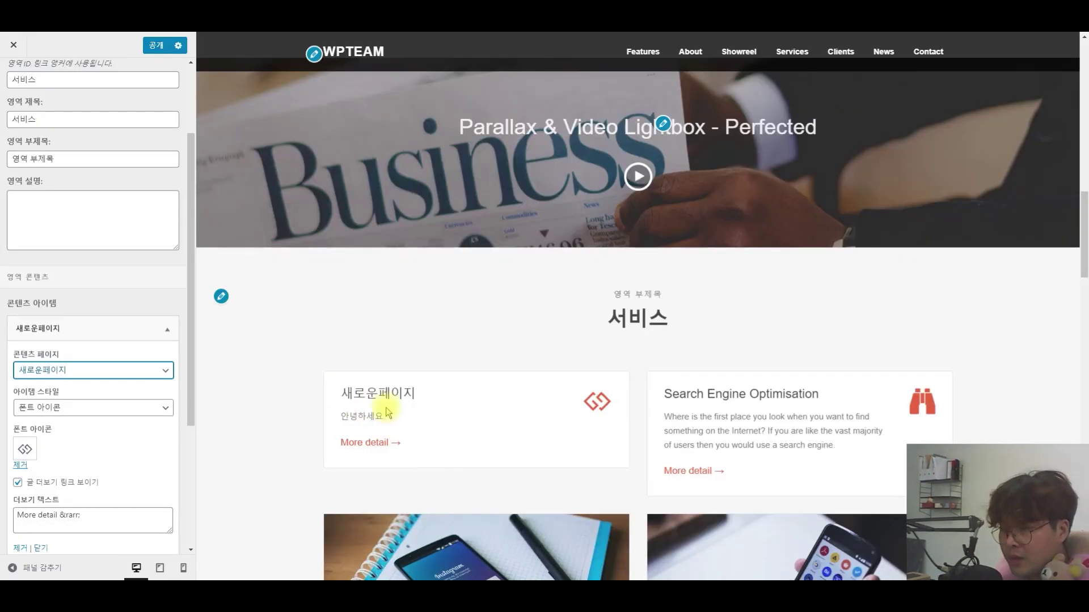
pyautogui.scroll(-1, 102, 443)
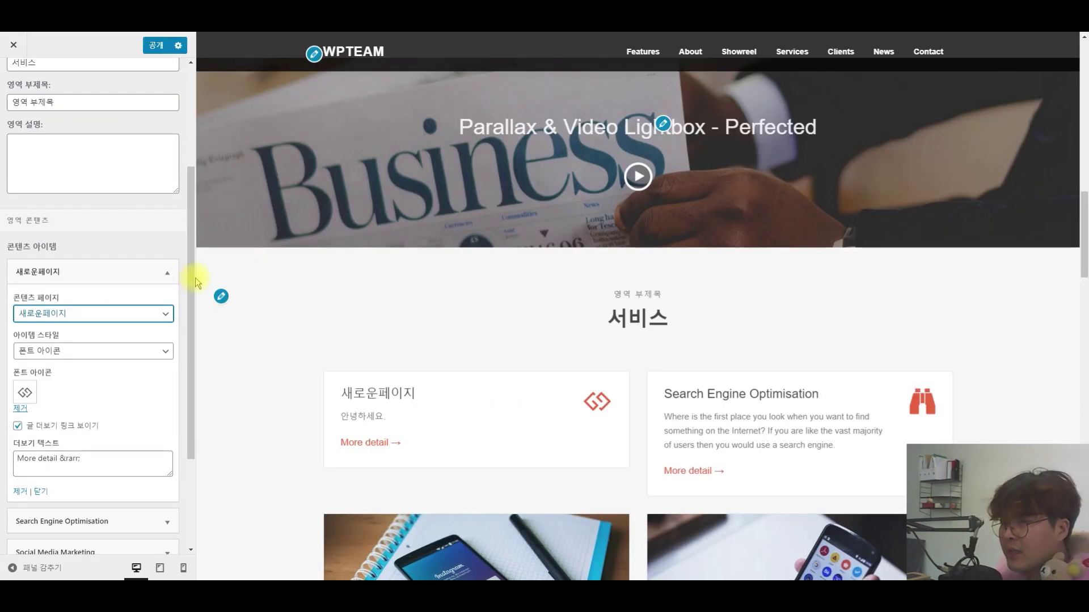
pyautogui.click(151, 313)
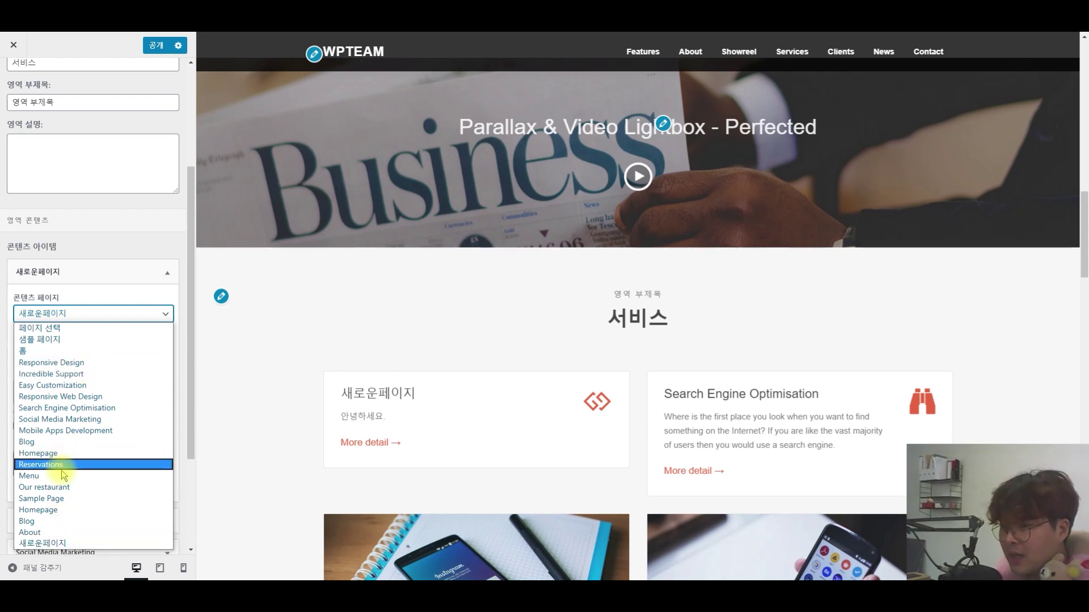
pyautogui.click(50, 543)
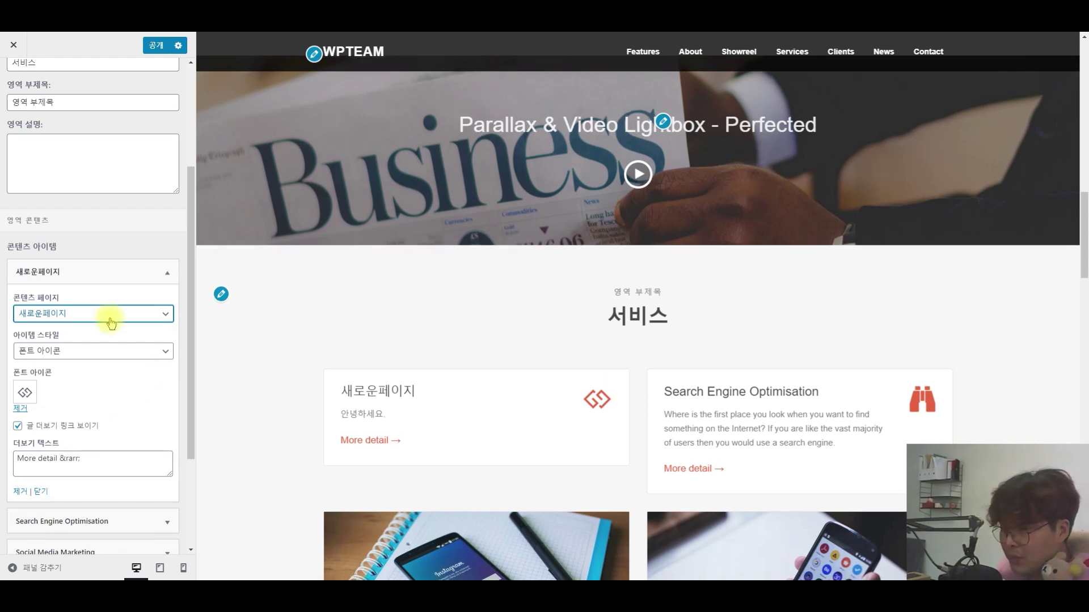
pyautogui.scroll(-1, 268, 356)
# Give the 새로운페이지 service card the Bluetooth icon
pyautogui.click(25, 393)
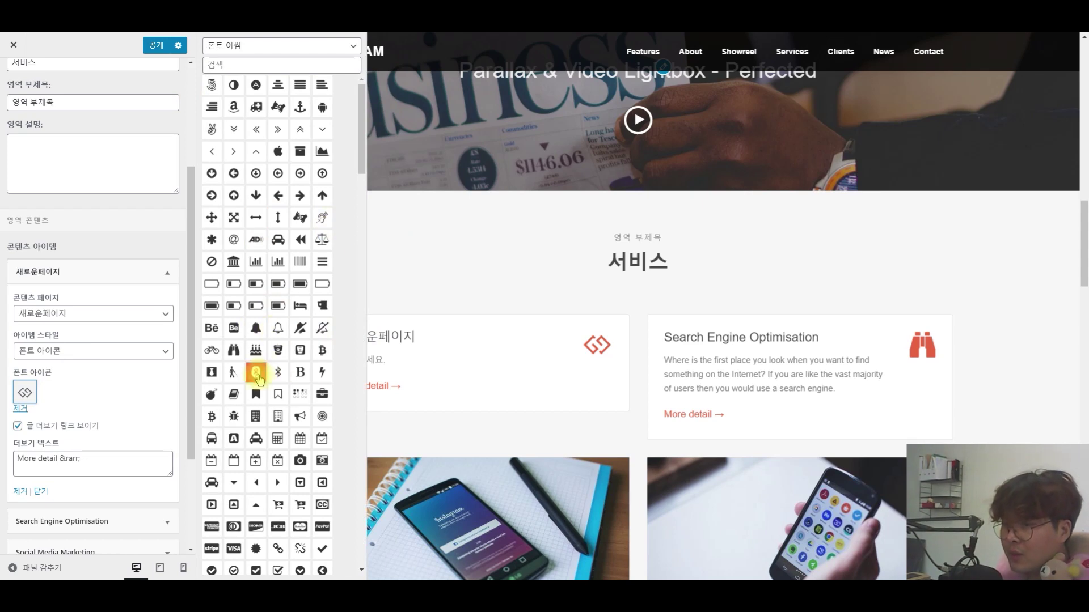
pyautogui.click(256, 372)
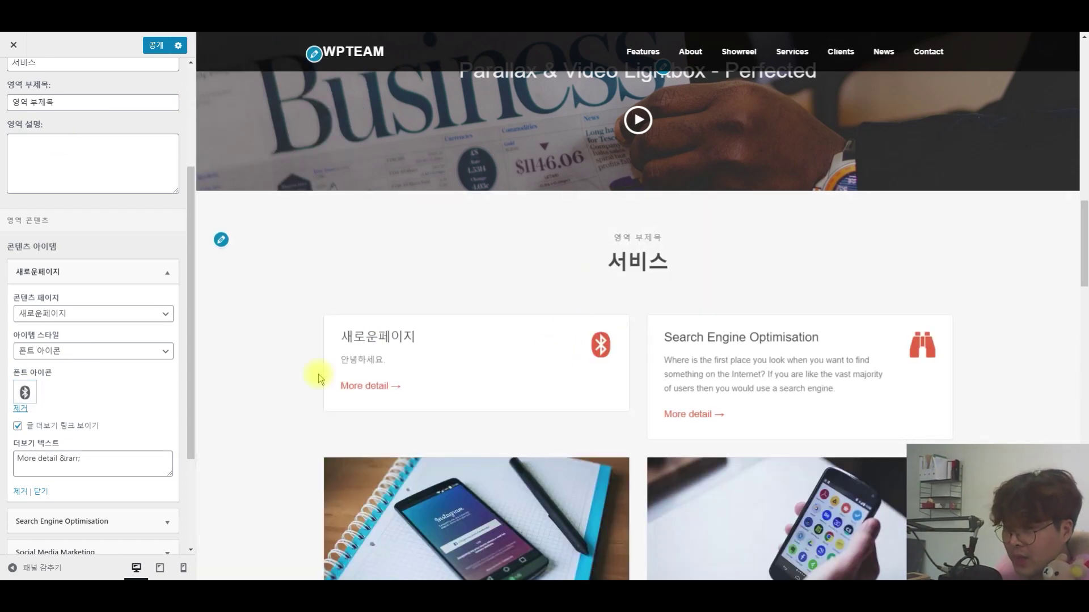
pyautogui.scroll(-2, 119, 354)
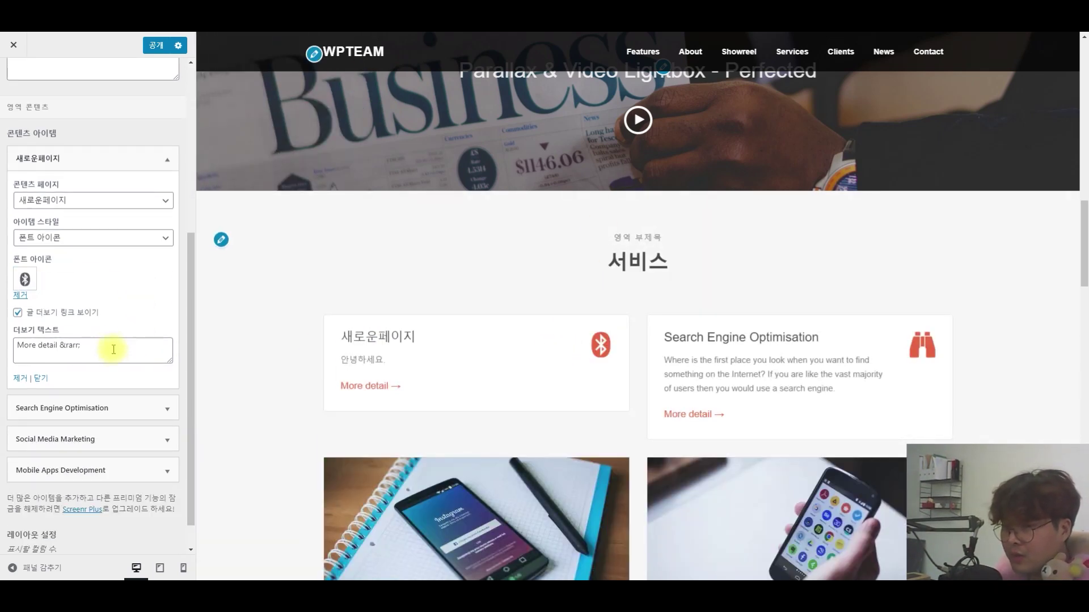
# Remove the 새로운페이지 item from the Services section
pyautogui.click(22, 378)
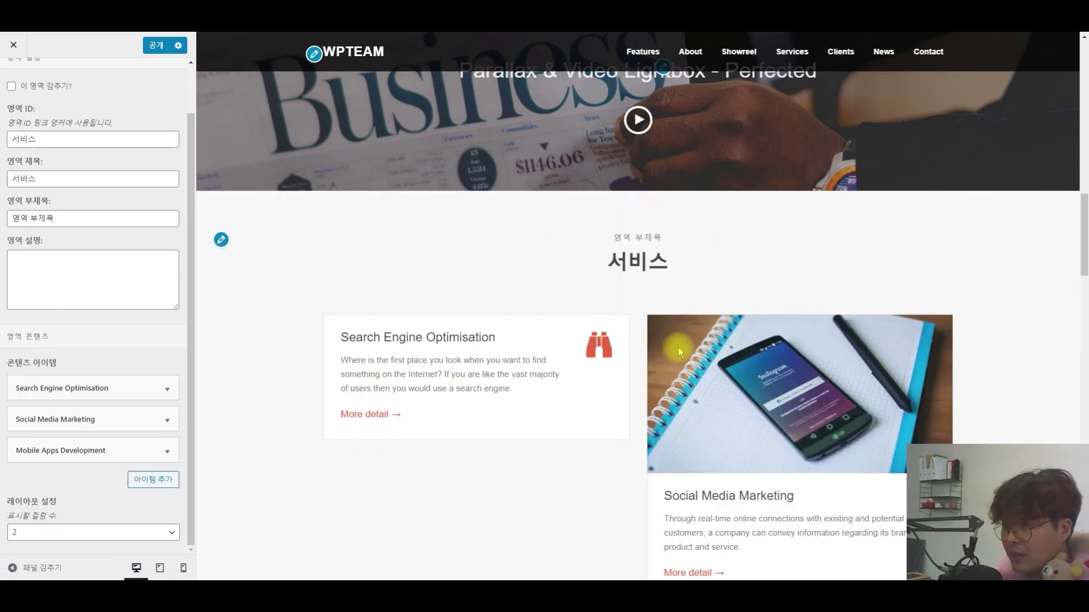
pyautogui.scroll(-3, 624, 318)
pyautogui.scroll(-3, 397, 292)
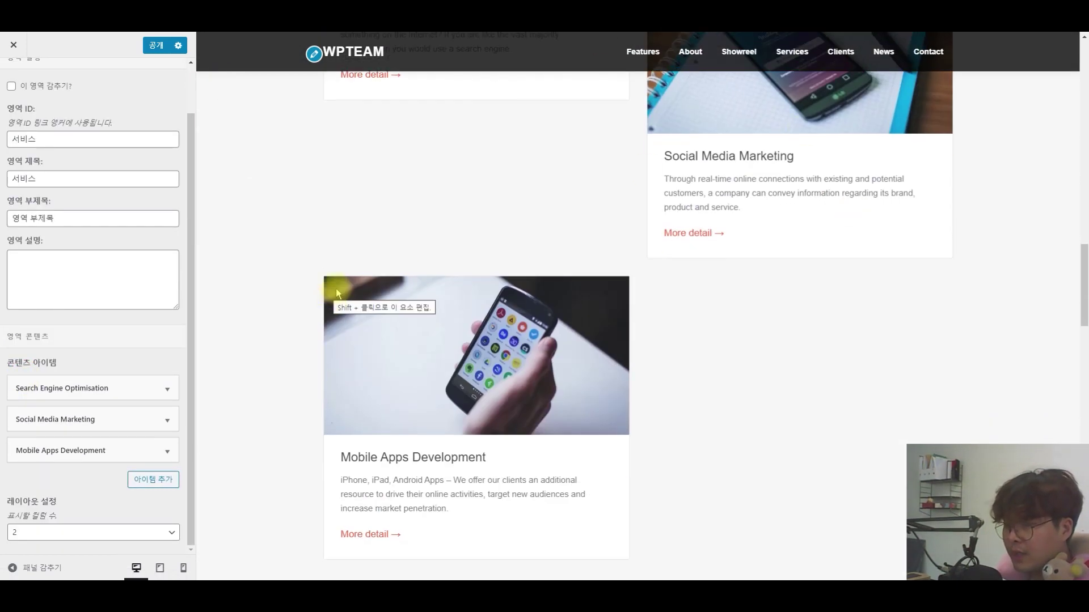
pyautogui.scroll(-8, 246, 274)
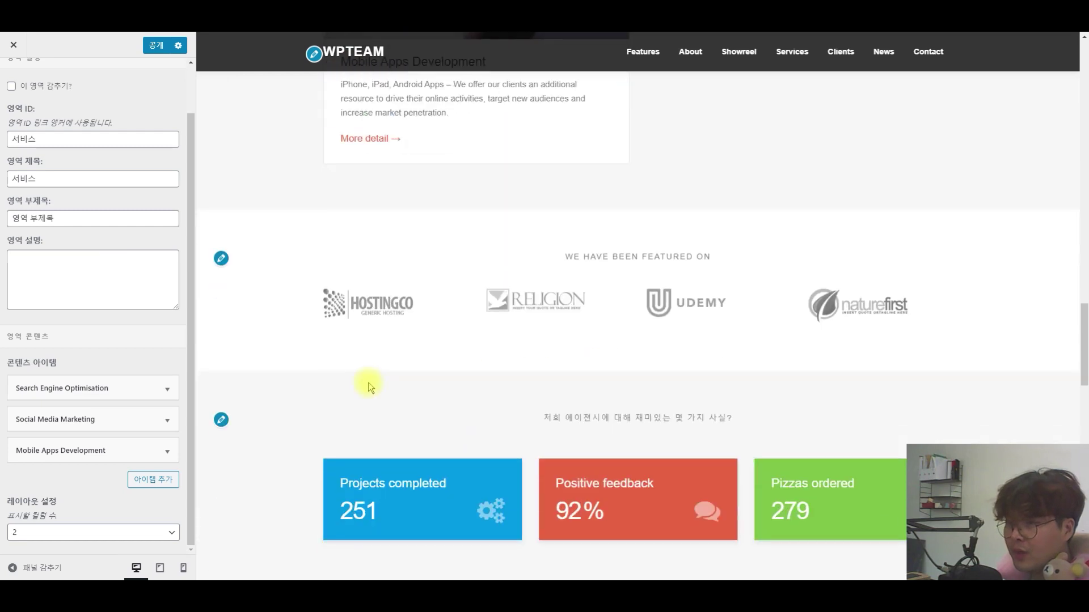
# Swap the Hosting Co client logo for the food-plate photo from the Media Library and publish
pyautogui.click(220, 260)
pyautogui.scroll(-2, 71, 237)
pyautogui.click(73, 329)
pyautogui.click(123, 443)
pyautogui.click(148, 479)
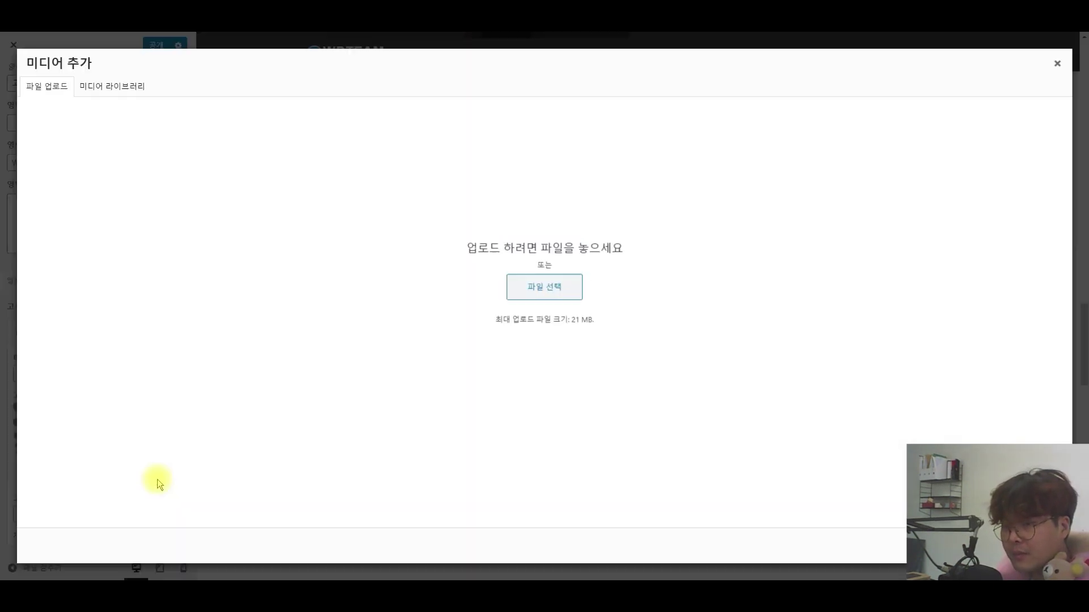
pyautogui.click(110, 89)
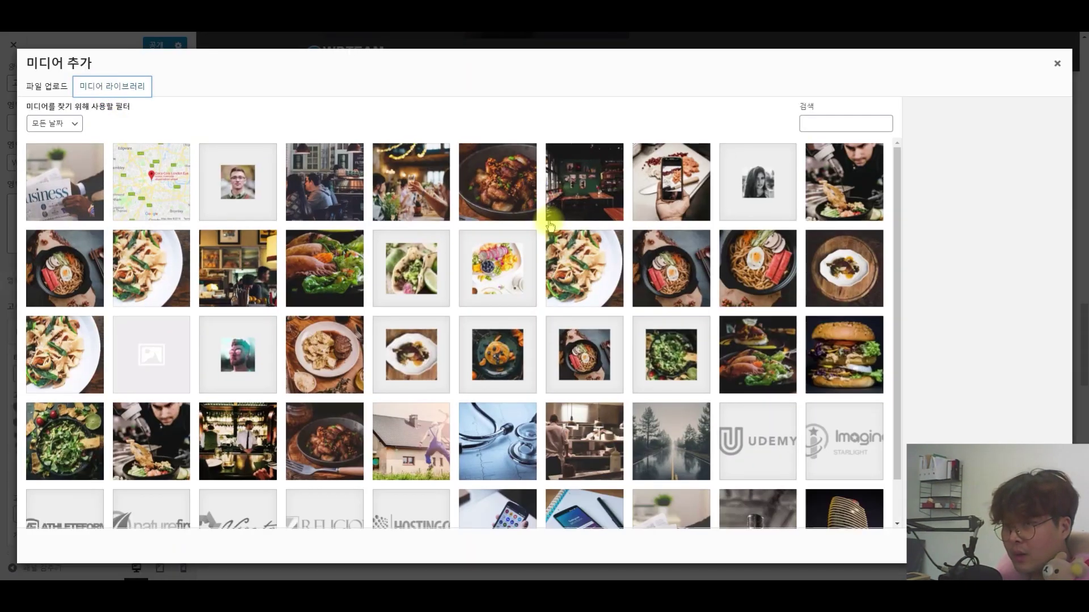
pyautogui.click(331, 359)
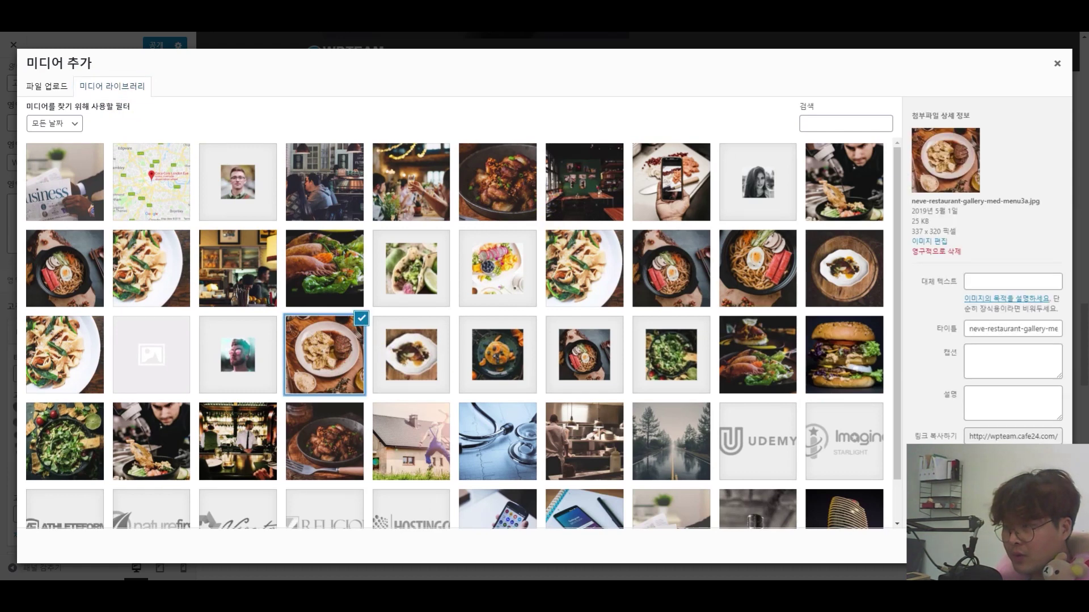
pyautogui.click(1043, 547)
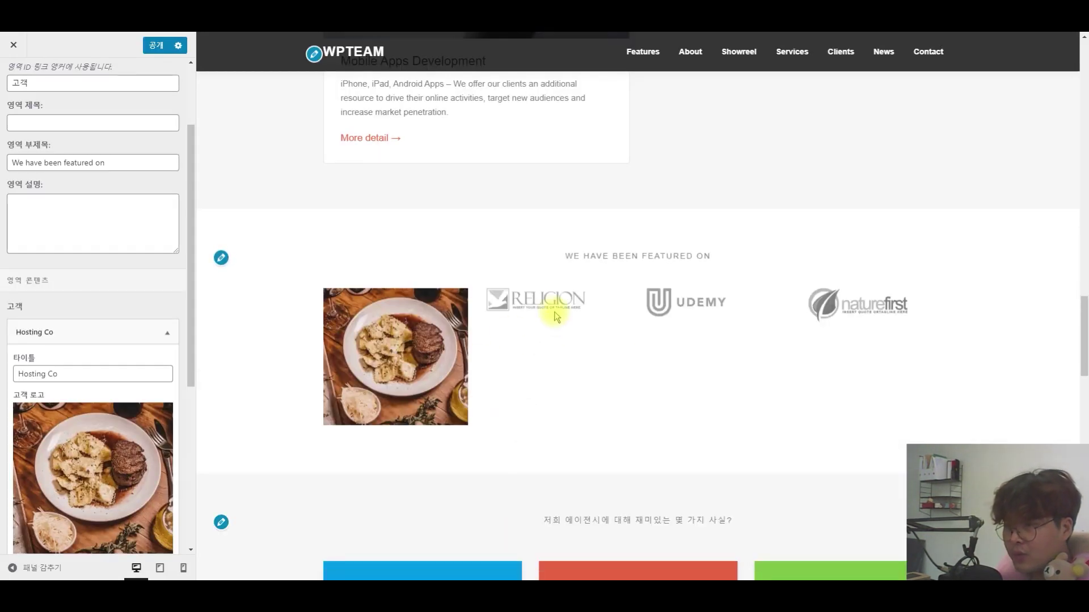
pyautogui.click(554, 312)
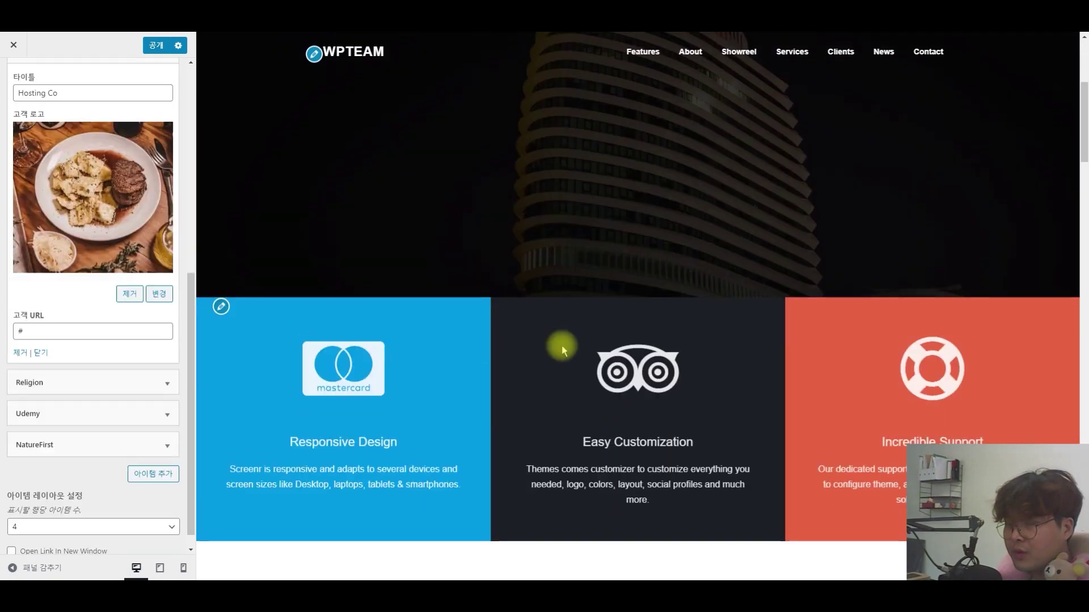
pyautogui.click(157, 45)
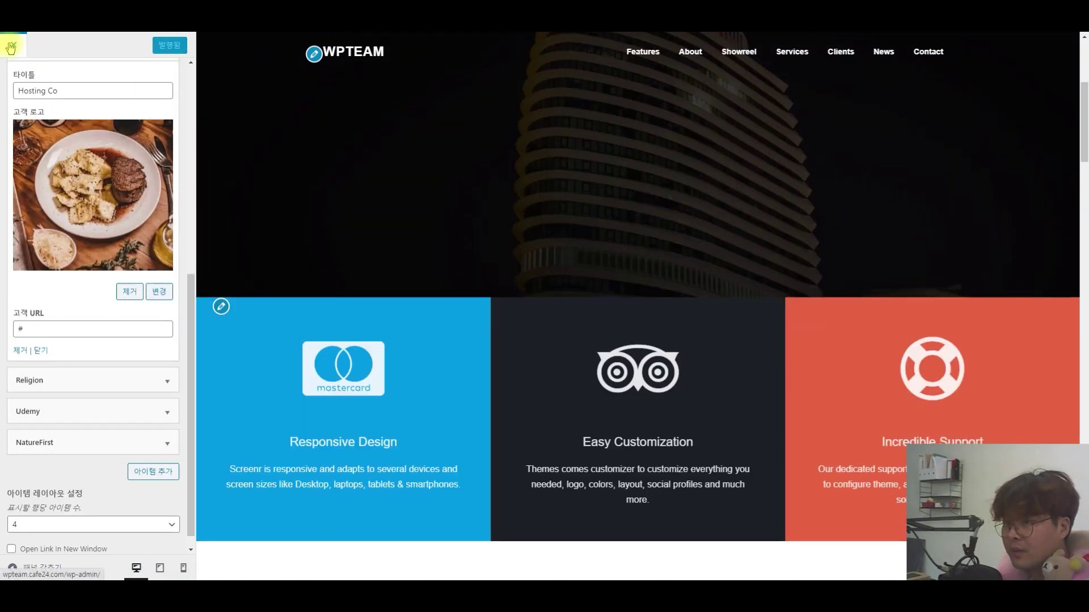
# Close the customizer and scroll through the live wpteam front page
pyautogui.click(13, 45)
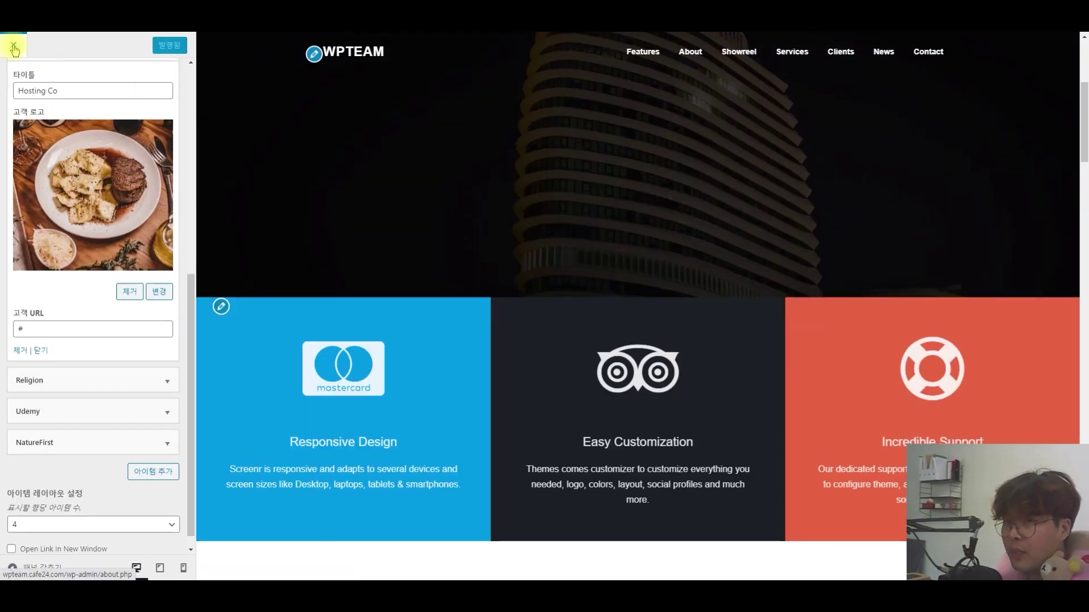
pyautogui.click(50, 41)
pyautogui.scroll(-5, 624, 341)
pyautogui.scroll(-5, 624, 315)
pyautogui.scroll(4, 370, 405)
pyautogui.scroll(-8, 408, 376)
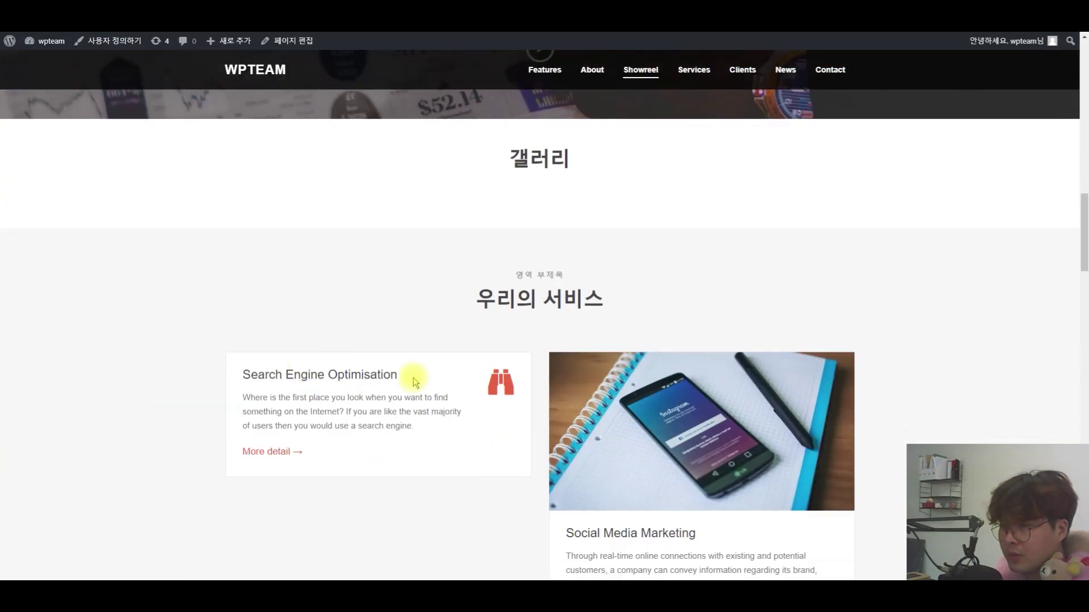
pyautogui.scroll(-15, 561, 303)
pyautogui.scroll(7, 596, 304)
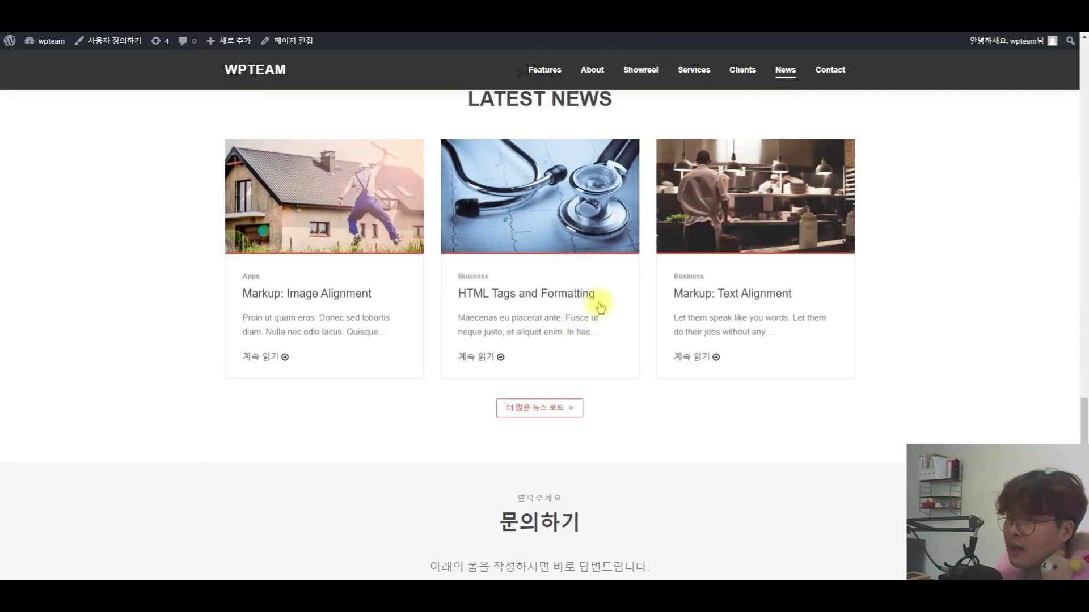
pyautogui.scroll(15, 570, 381)
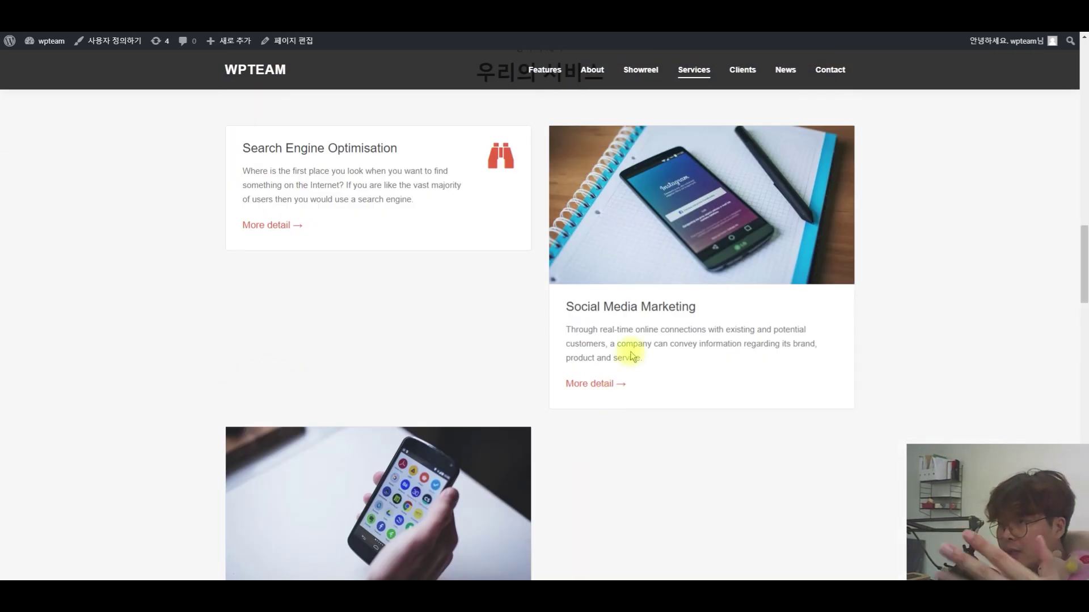
pyautogui.rightClick(627, 372)
pyautogui.click(441, 324)
pyautogui.scroll(15, 441, 324)
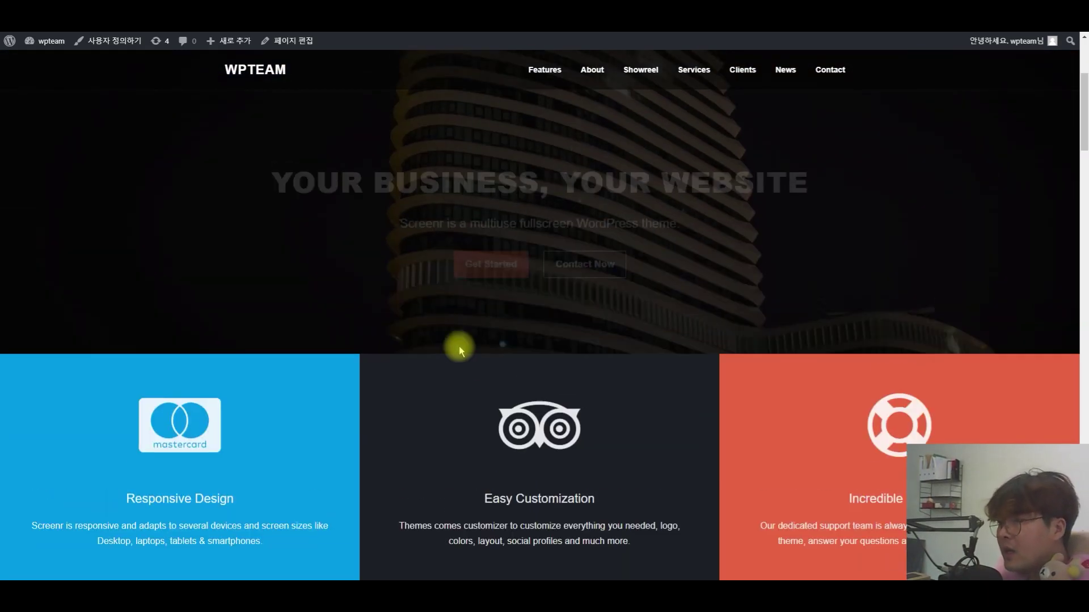
pyautogui.scroll(1, 505, 366)
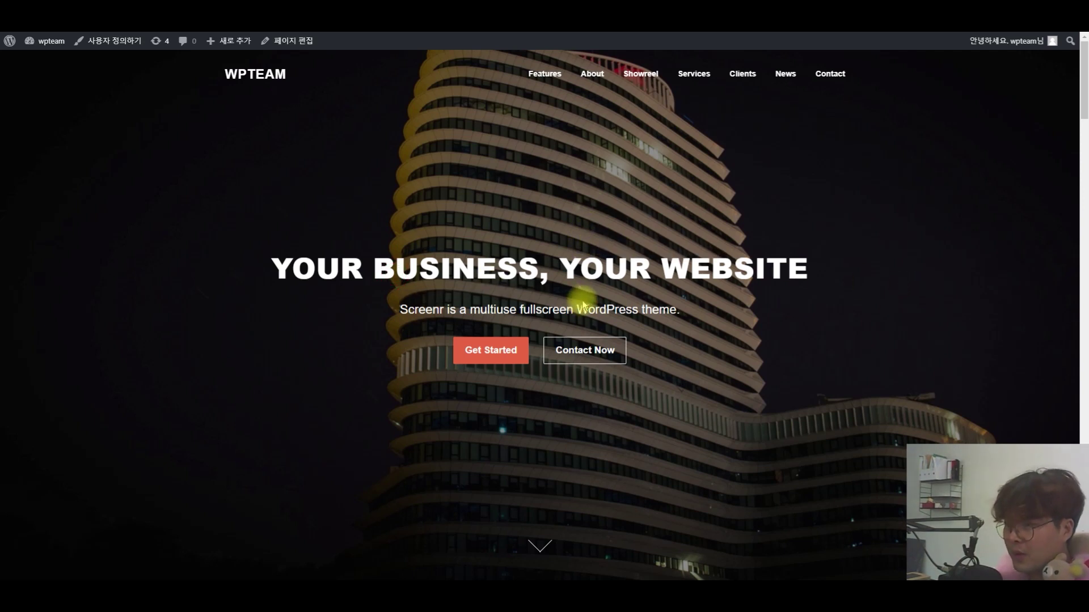
# Return to the wpteam site's admin dashboard from the admin bar
pyautogui.moveTo(610, 269)
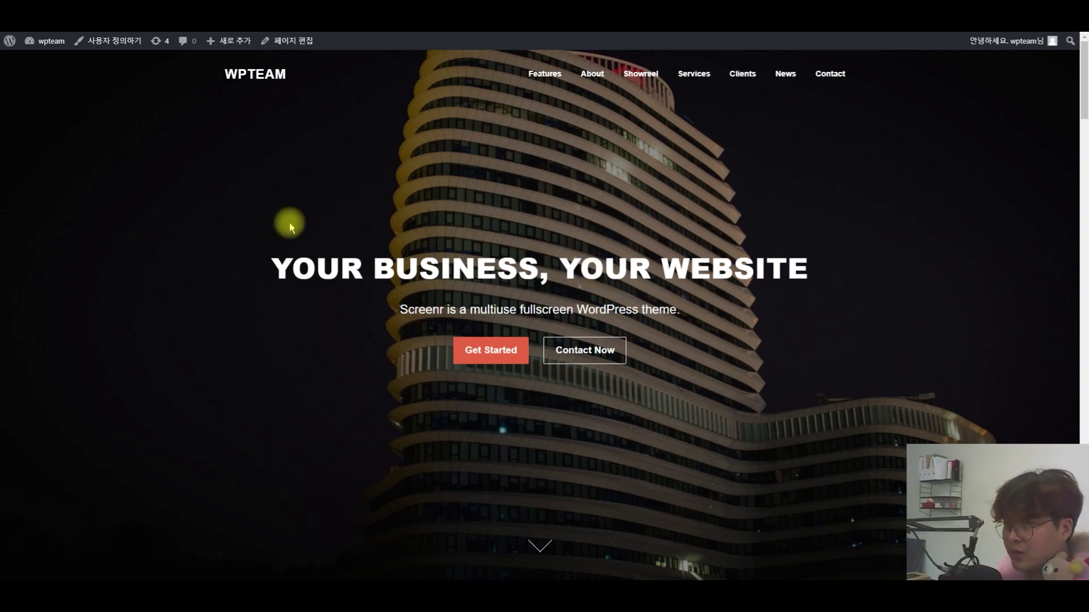
pyautogui.scroll(-1, 244, 168)
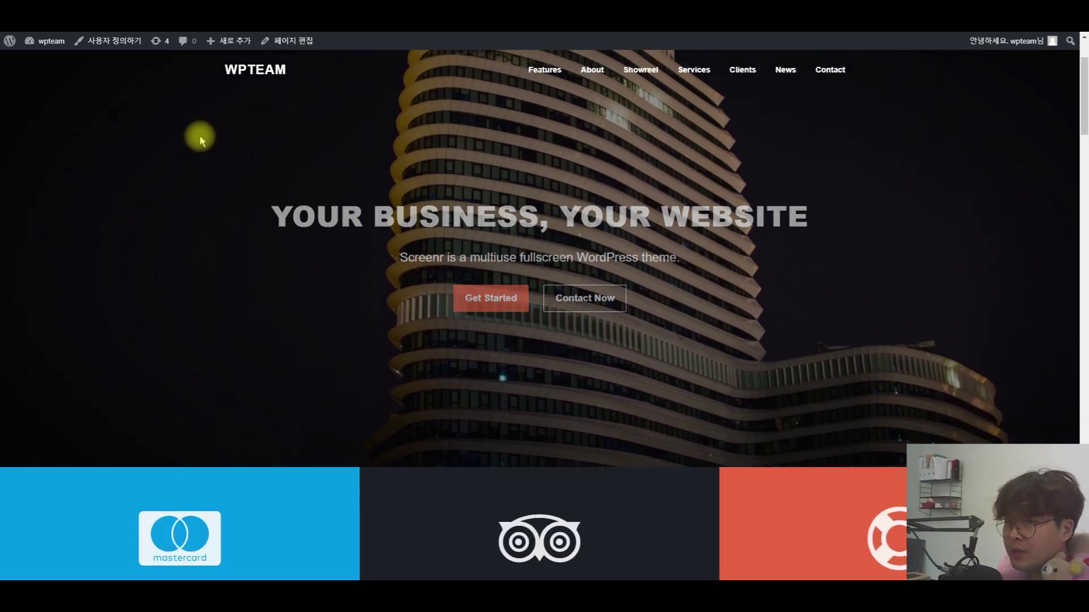
pyautogui.click(45, 41)
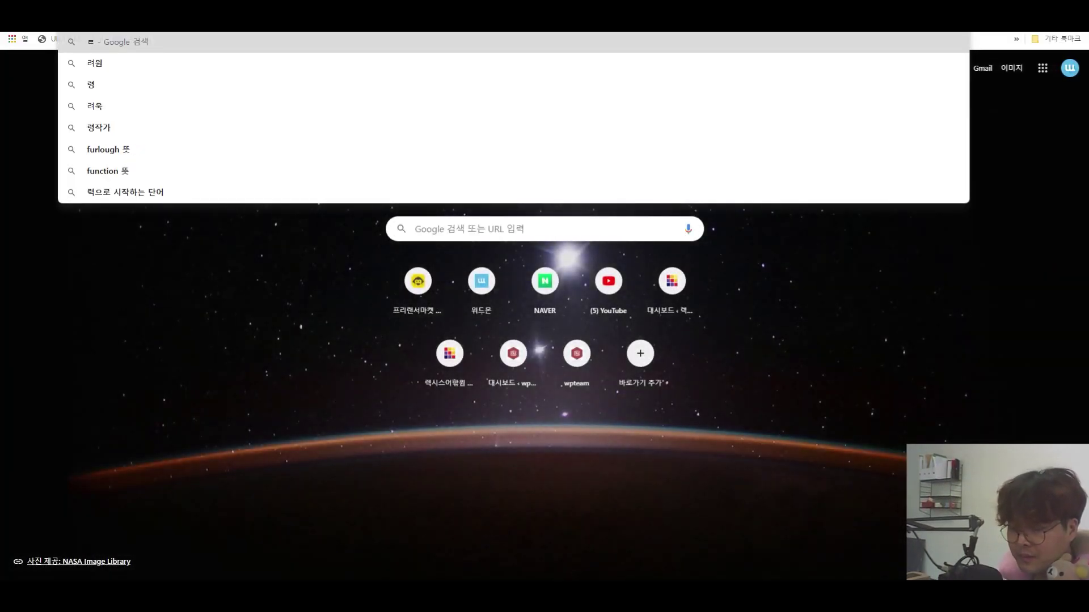
pyautogui.write('ㅌ')
pyautogui.press('BackSpace')
pyautogui.write('t')
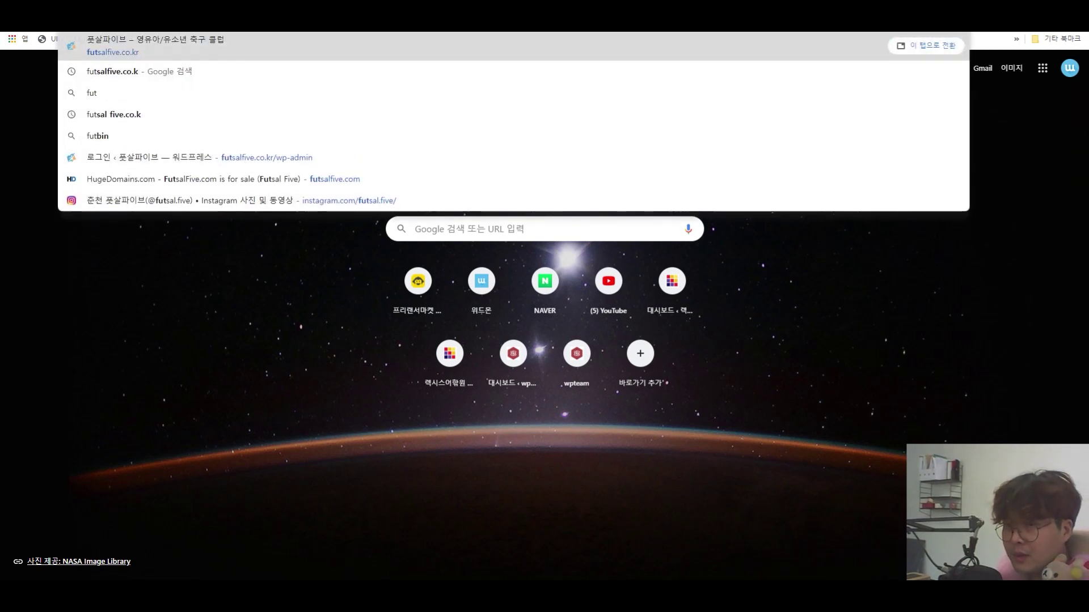
pyautogui.press('Return')
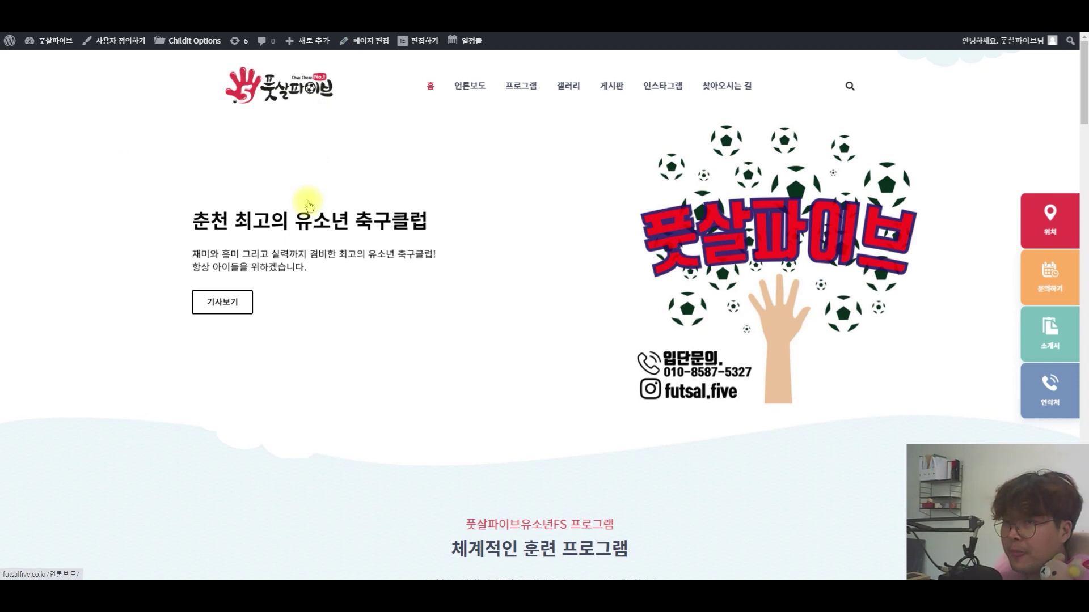
pyautogui.click(50, 46)
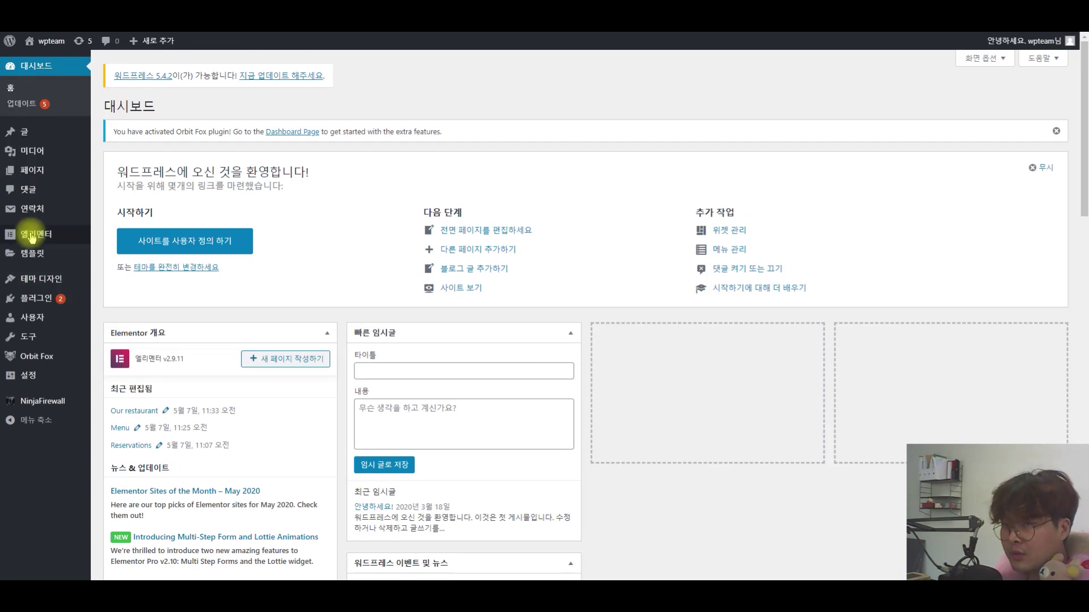
pyautogui.moveTo(29, 337)
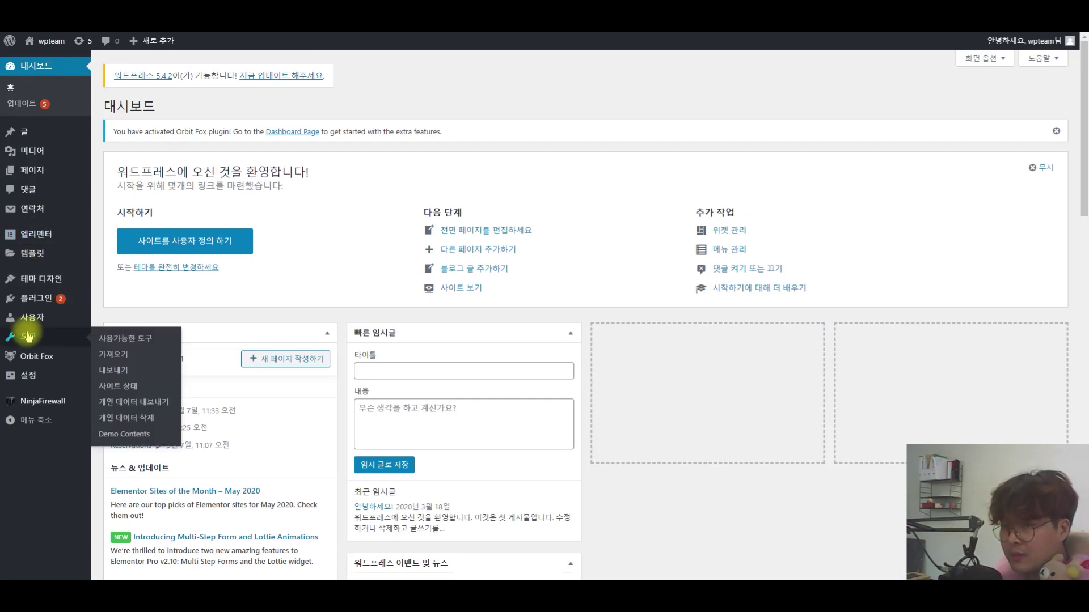
# Browse the Screenr theme's welcome page, its recommended actions and the one-click demo import
pyautogui.moveTo(39, 279)
pyautogui.click(119, 377)
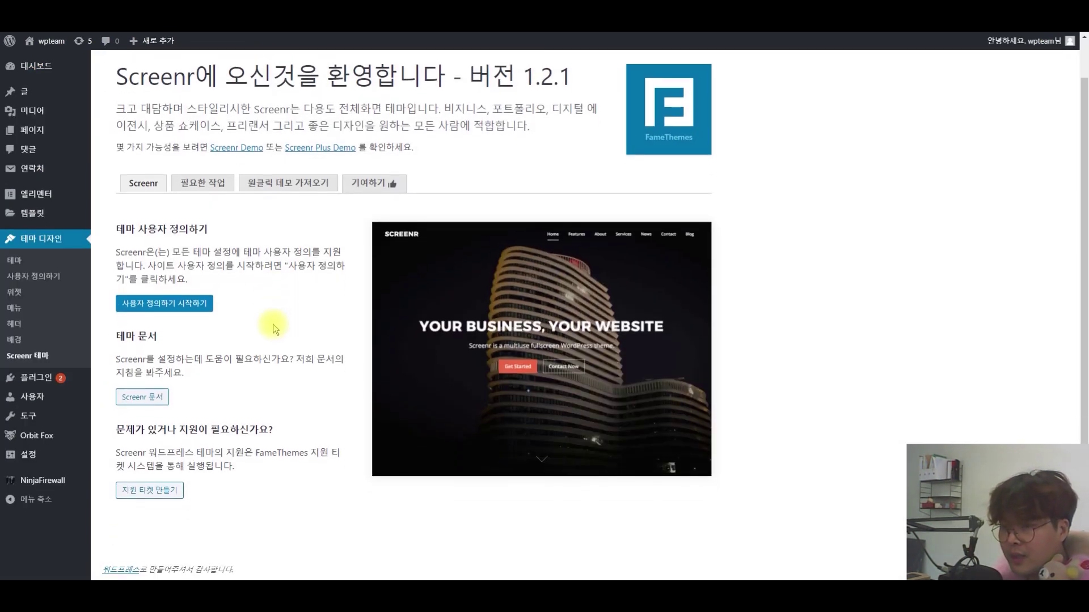
pyautogui.click(203, 229)
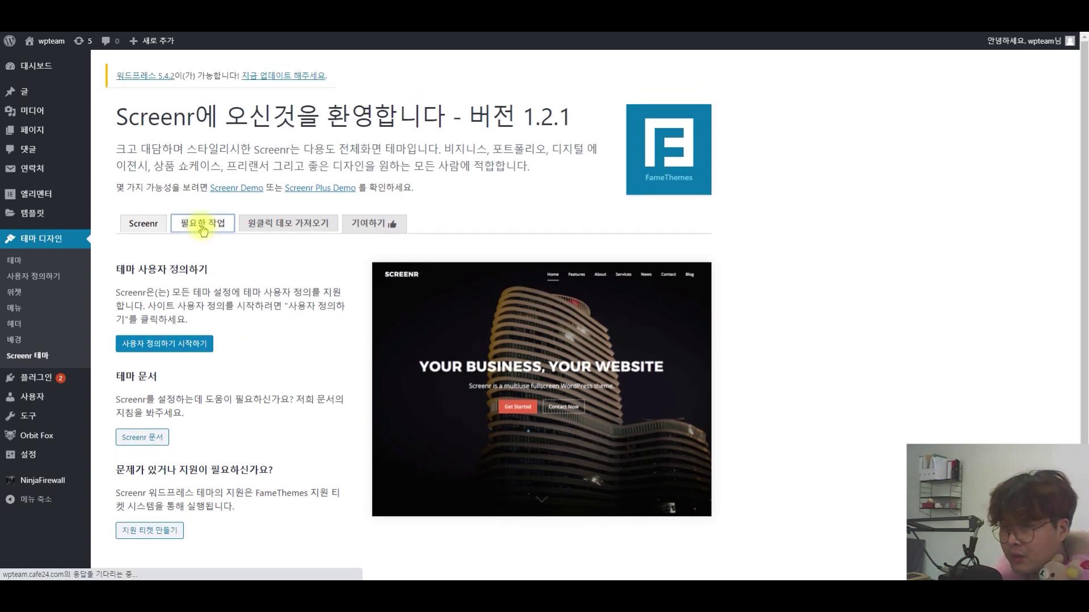
pyautogui.click(313, 223)
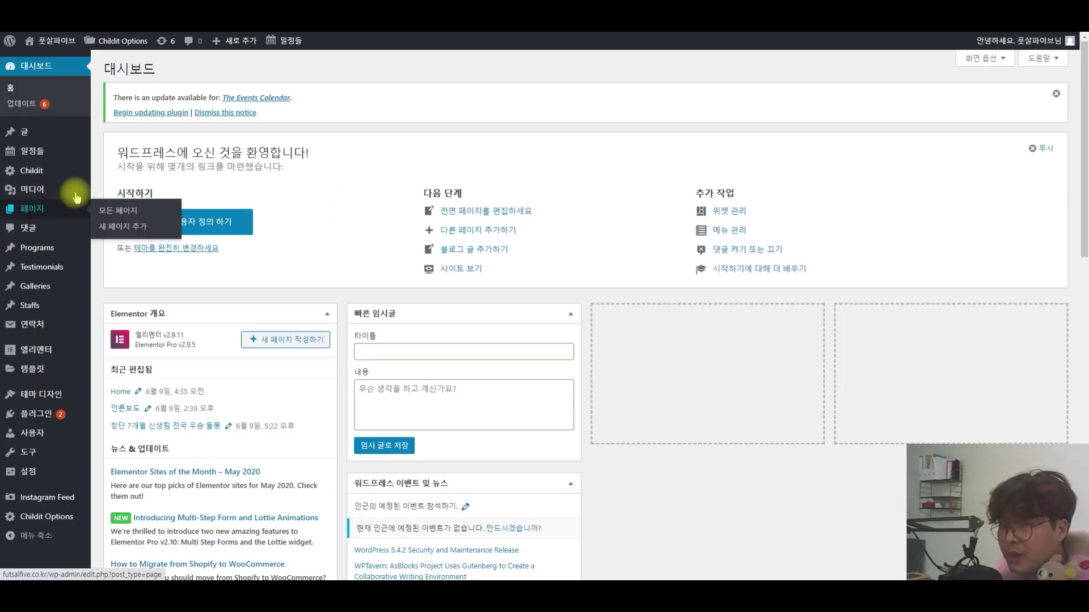
# Go to the Childit theme's welcome page and open Childit Options > Color Settings
pyautogui.click(33, 172)
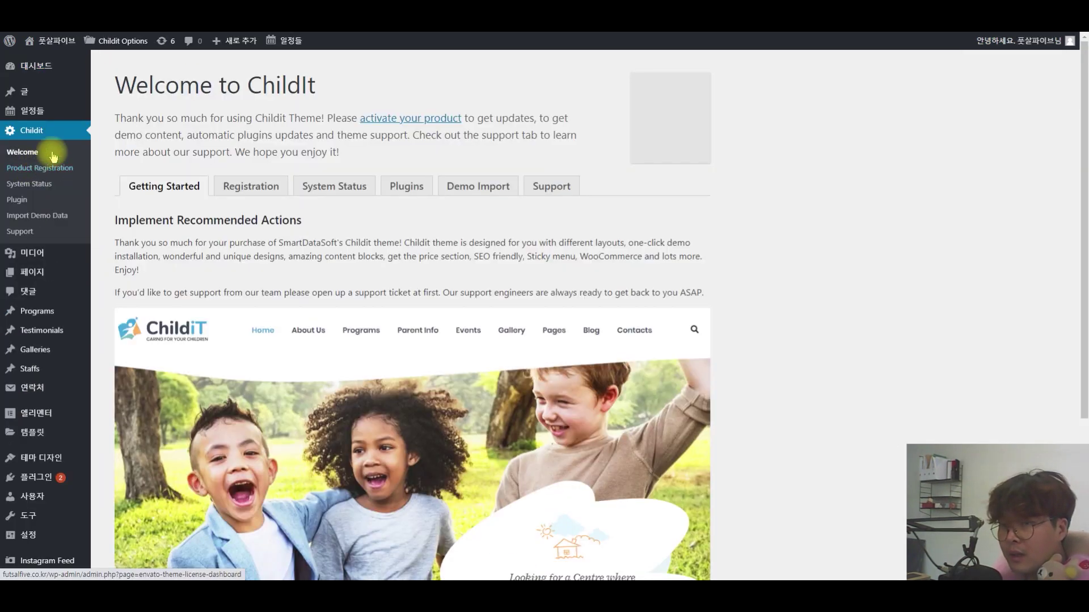
pyautogui.scroll(-4, 64, 186)
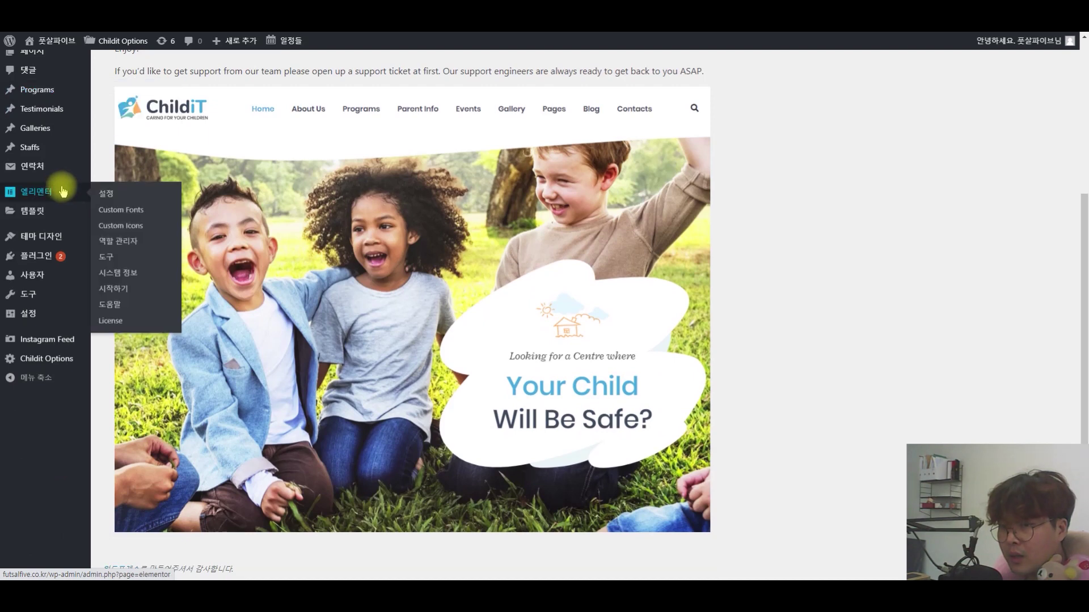
pyautogui.scroll(4, 53, 182)
pyautogui.scroll(-4, 50, 391)
pyautogui.moveTo(49, 362)
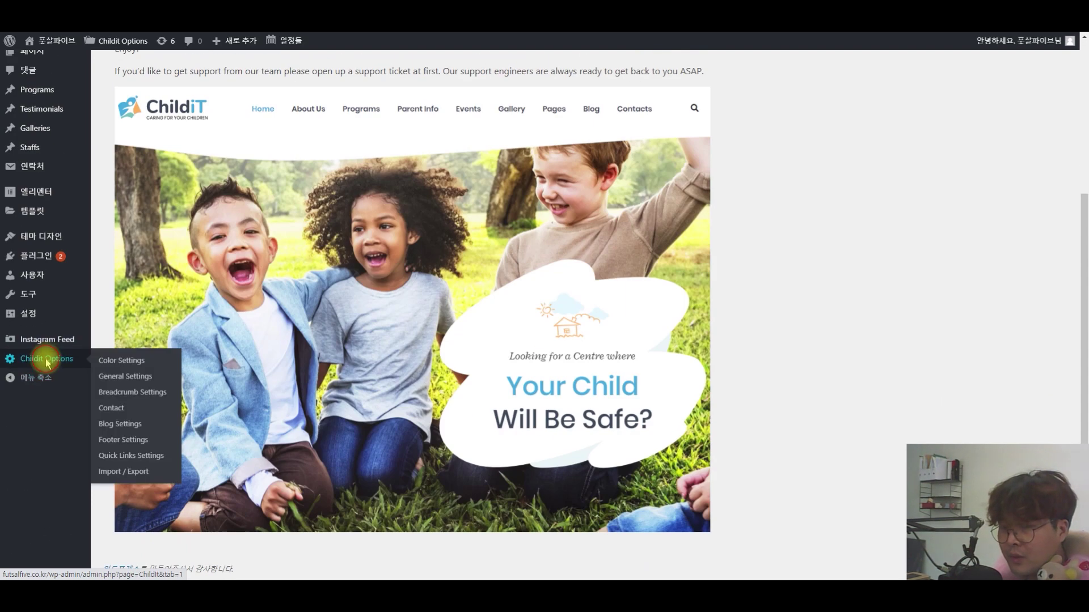
pyautogui.click(48, 363)
# Highlight the Main Color and Section Title Color labels on the Color Settings page
pyautogui.scroll(-1, 102, 362)
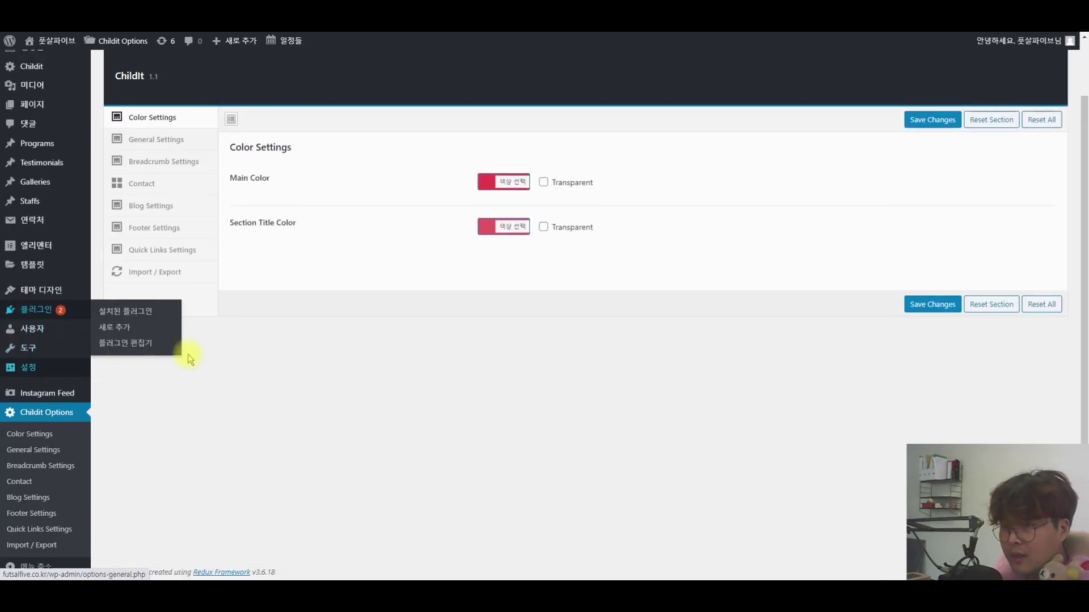
pyautogui.scroll(1, 188, 253)
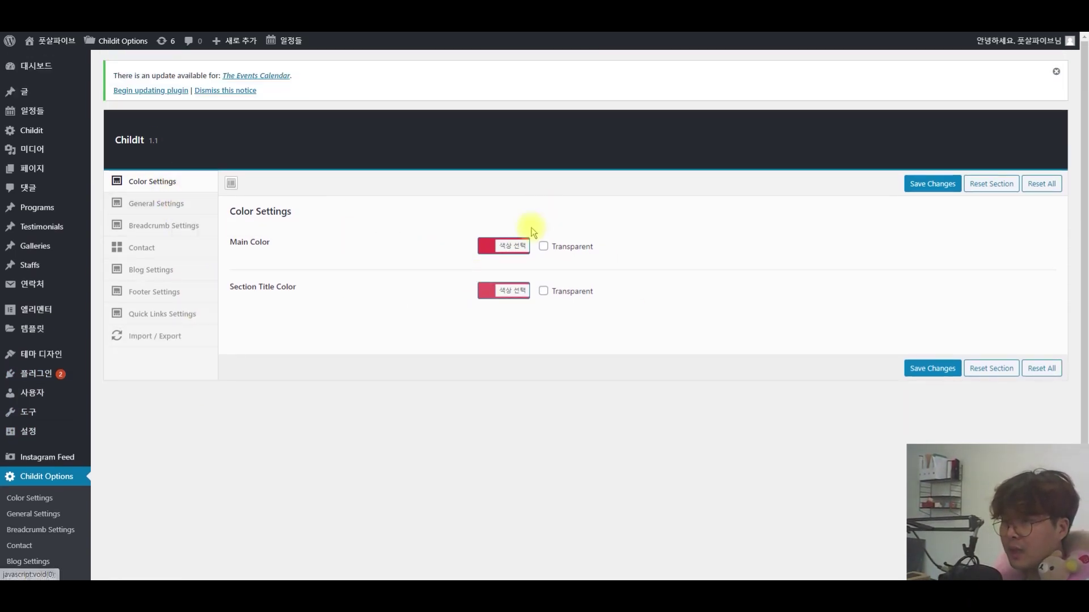
pyautogui.moveTo(241, 241); pyautogui.dragTo(382, 247)
pyautogui.click(236, 316)
pyautogui.moveTo(233, 287); pyautogui.dragTo(357, 292)
pyautogui.click(368, 307)
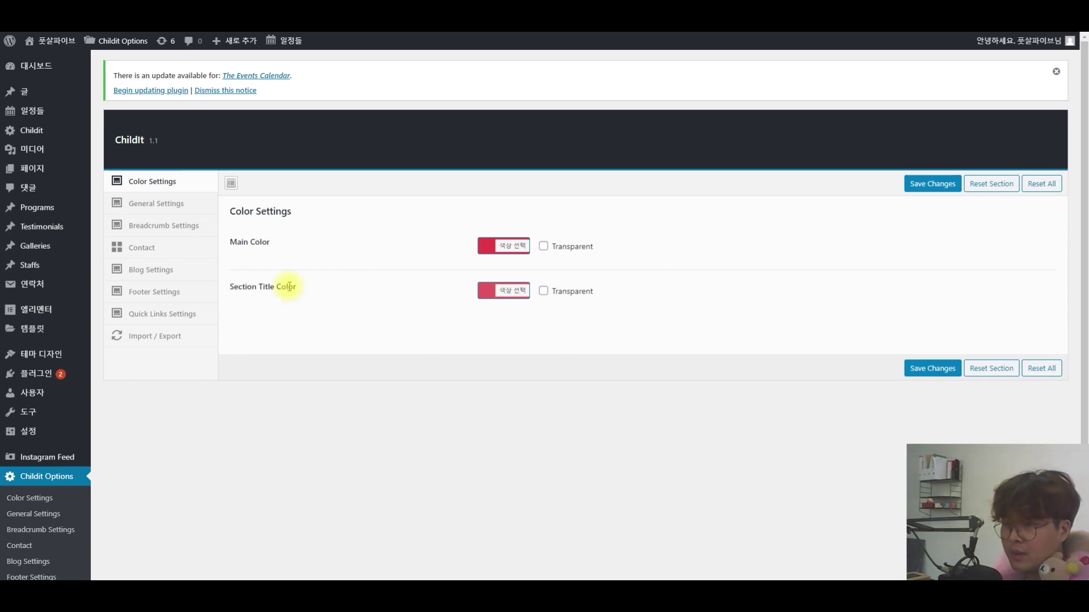
# Review the General, Breadcrumb, Contact and Blog Settings tabs, then return to Color Settings
pyautogui.click(149, 205)
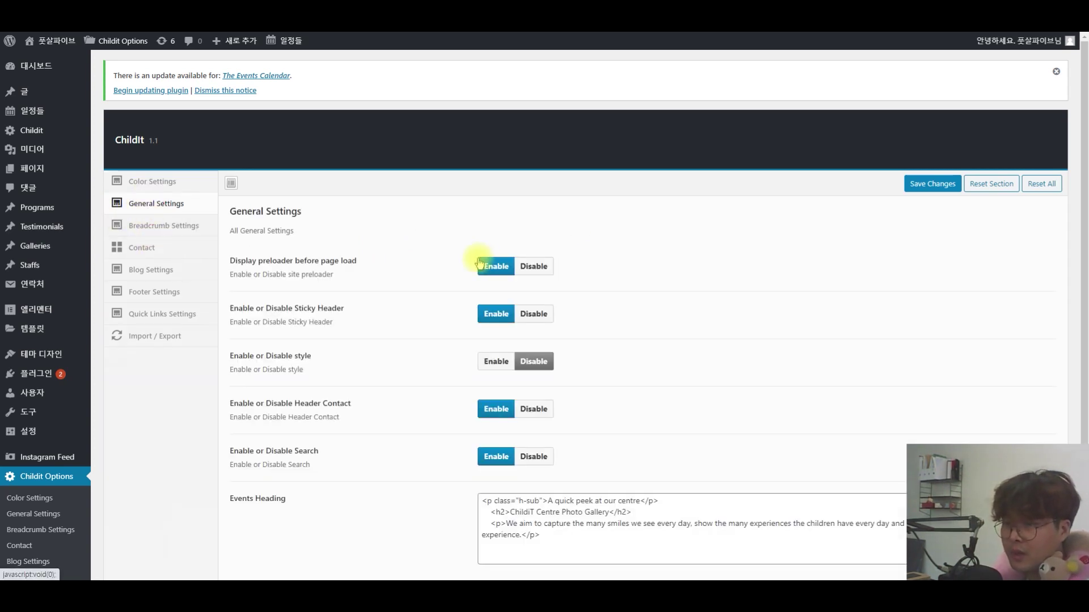
pyautogui.scroll(-1, 284, 206)
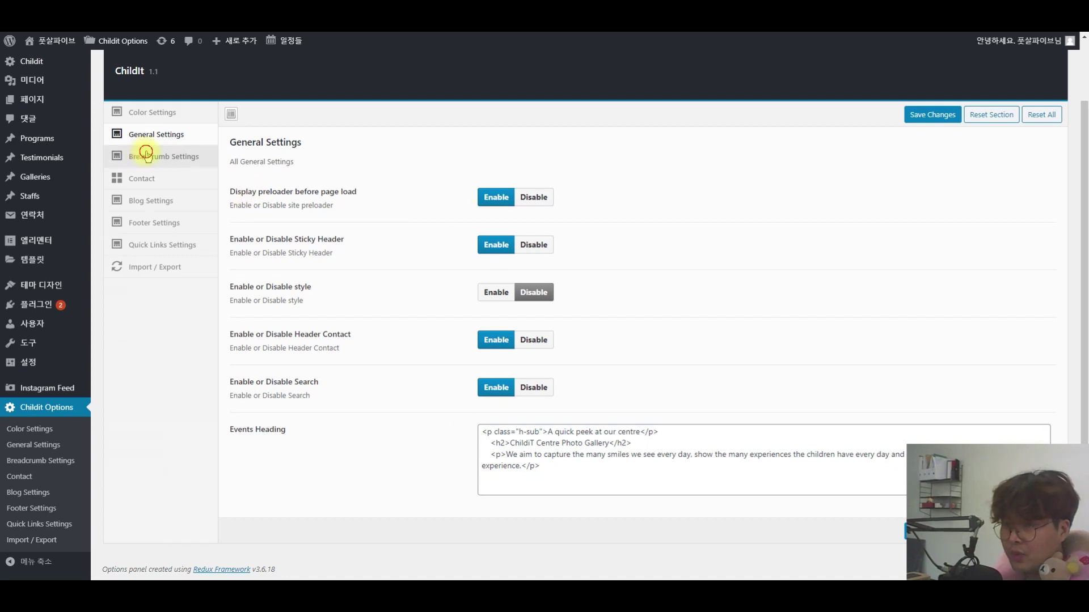
pyautogui.click(151, 156)
pyautogui.click(147, 181)
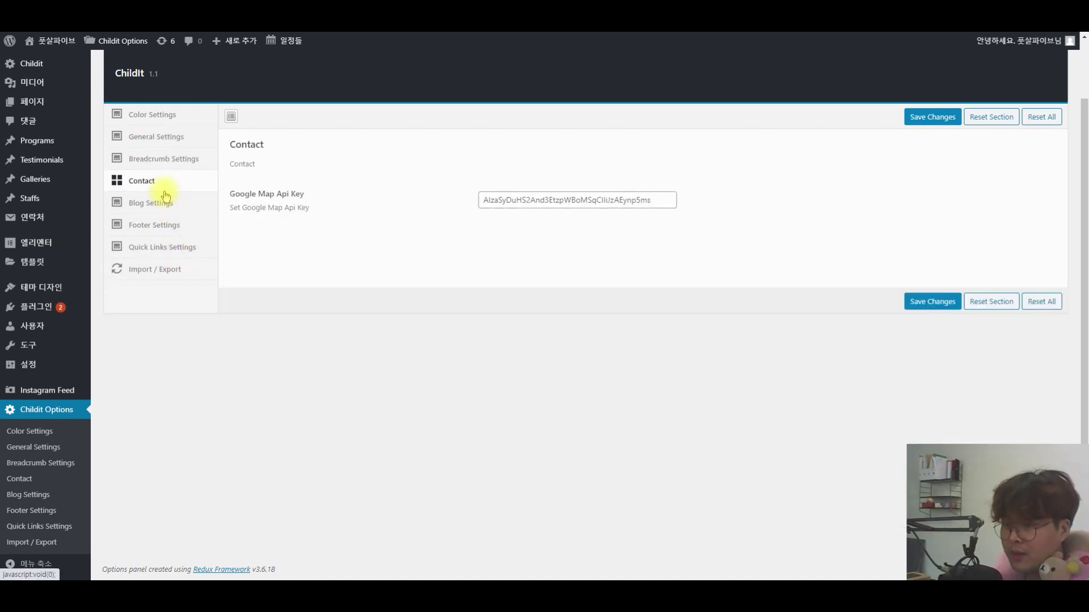
pyautogui.click(159, 203)
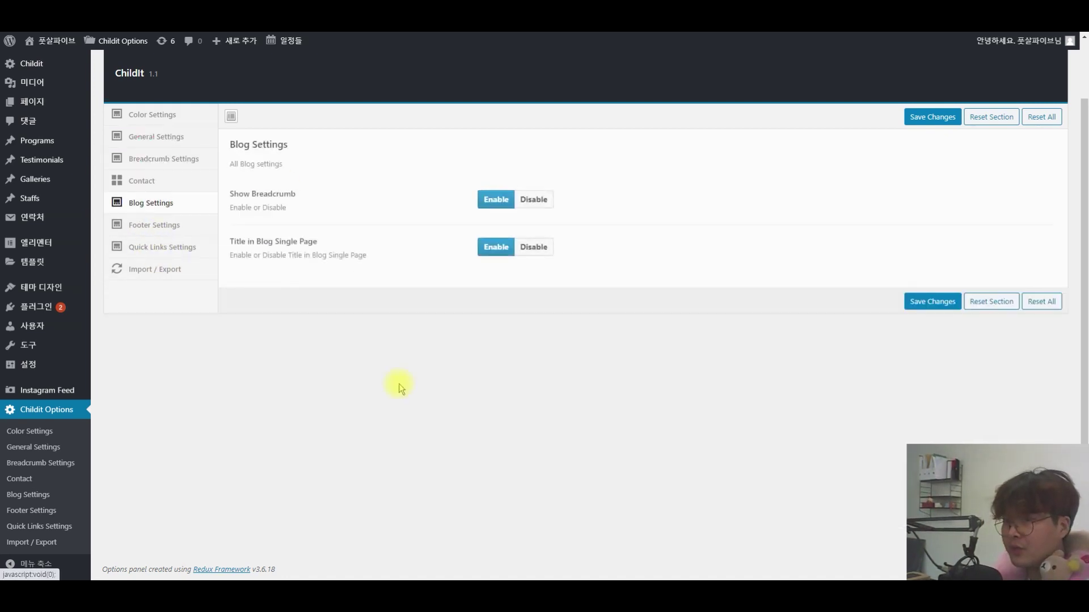
pyautogui.click(152, 115)
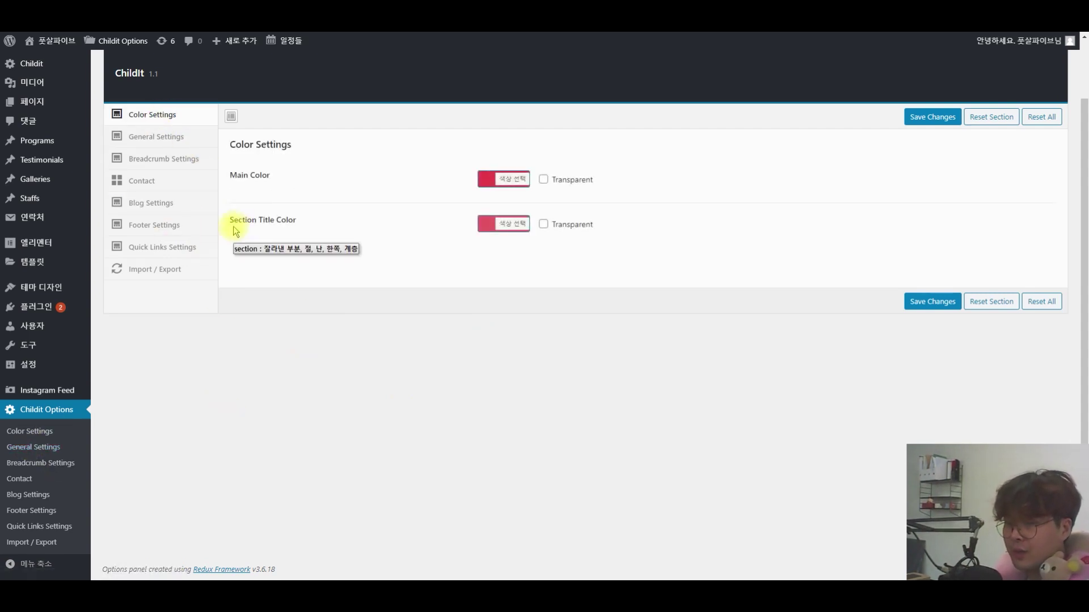
pyautogui.scroll(2, 176, 363)
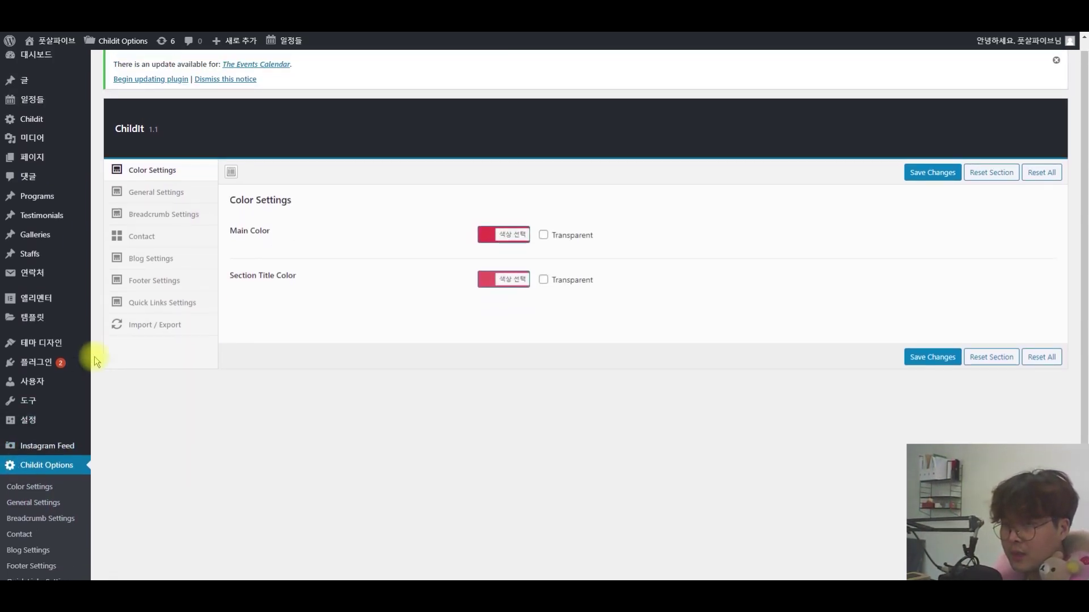
# Return to the Childit welcome page, reopen the theme options and close the flyout submenu
pyautogui.moveTo(34, 136)
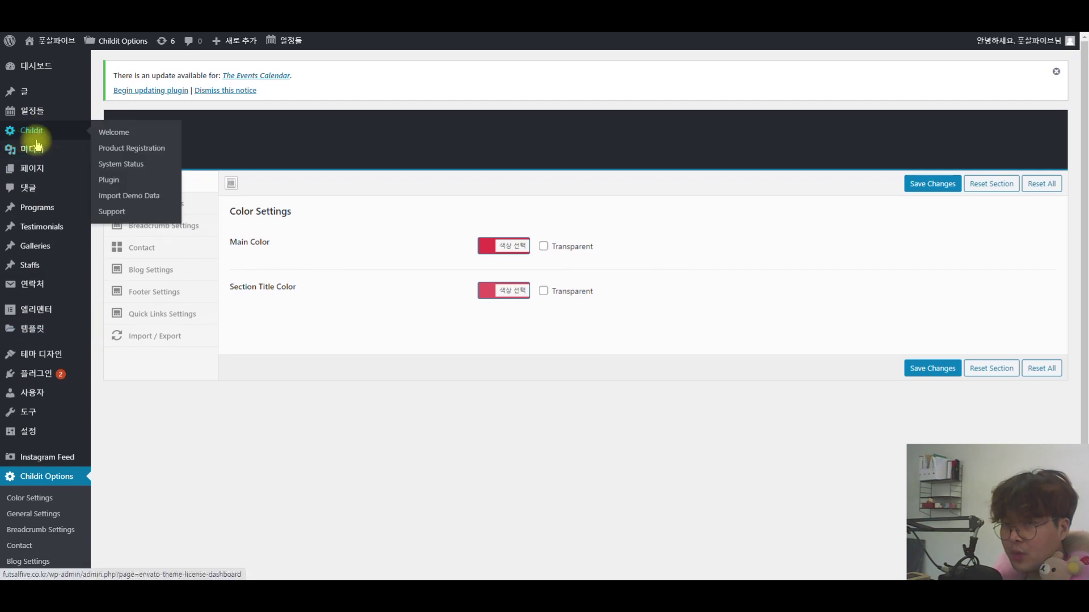
pyautogui.click(45, 139)
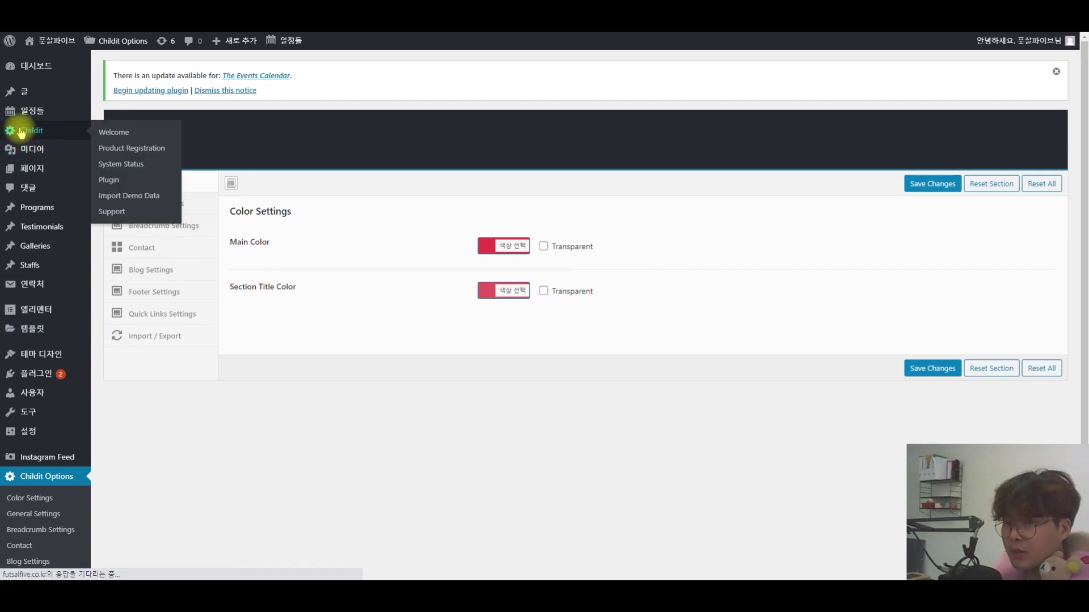
pyautogui.scroll(-4, 58, 370)
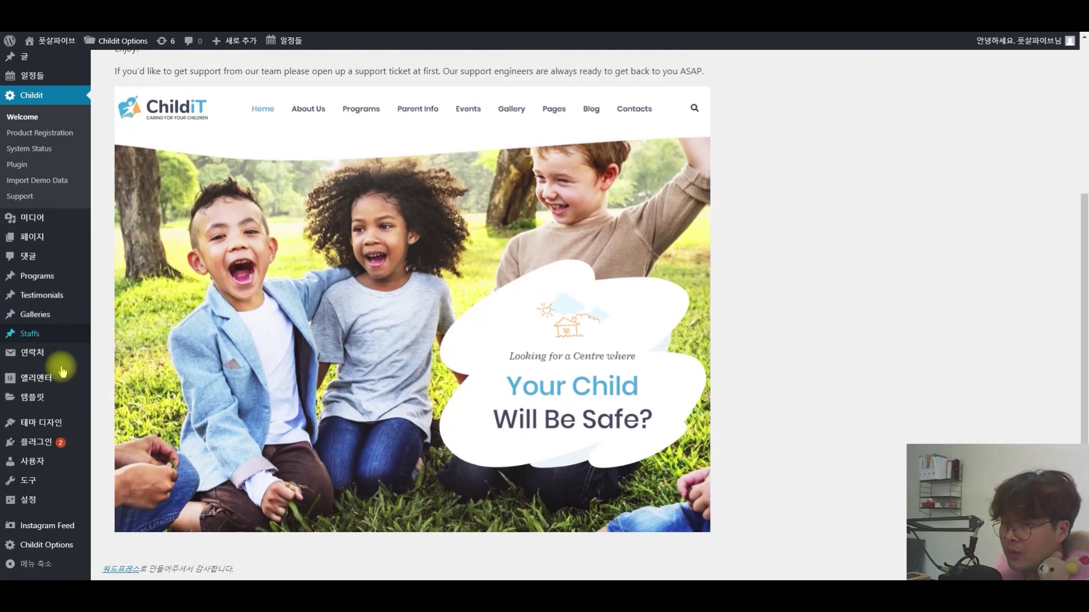
pyautogui.moveTo(54, 548)
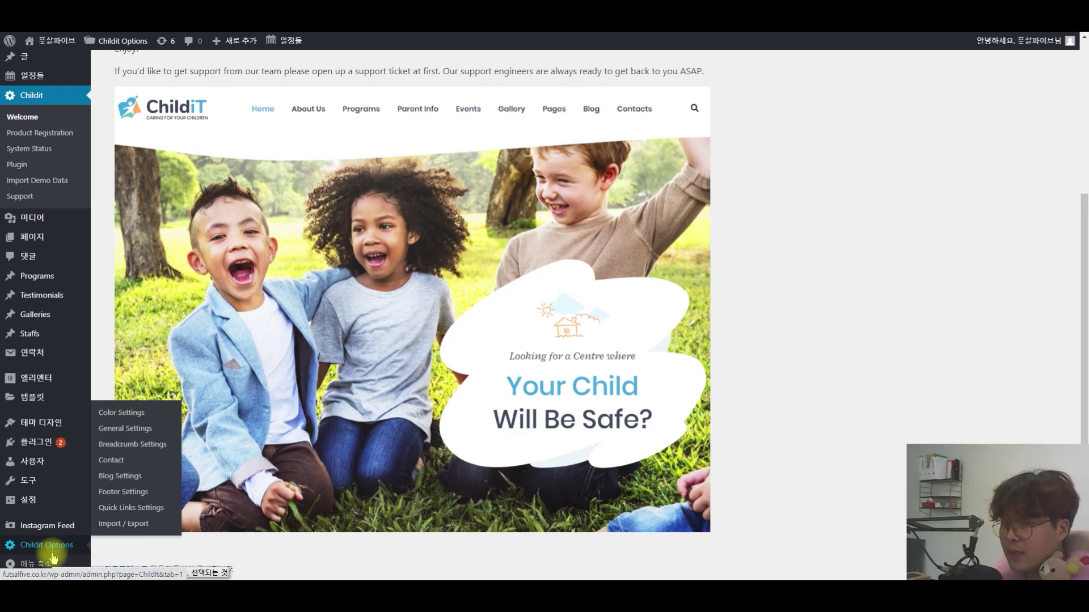
pyautogui.click(51, 557)
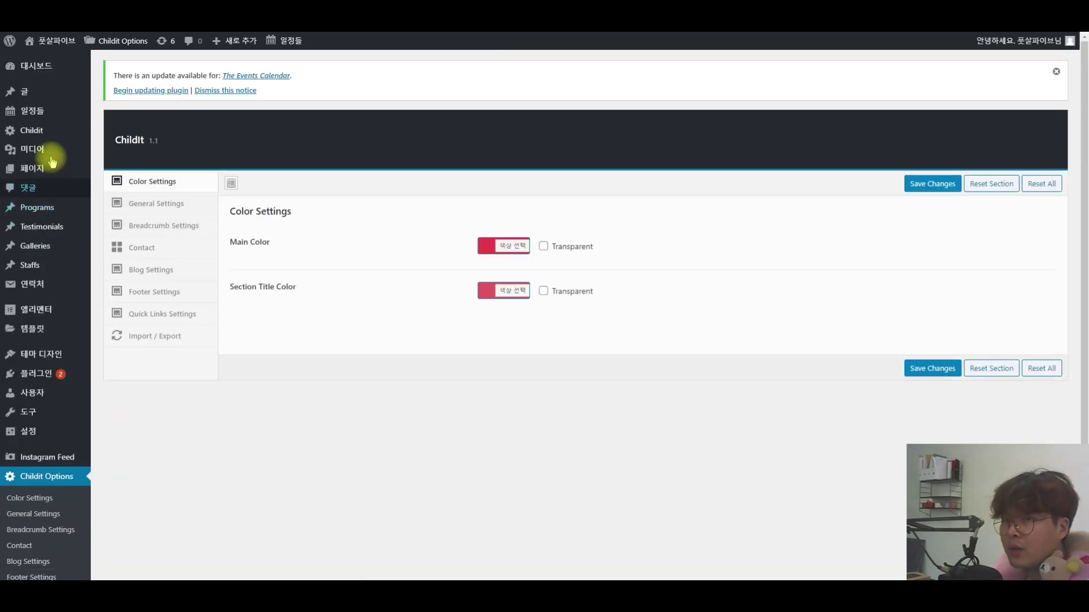
pyautogui.moveTo(43, 134)
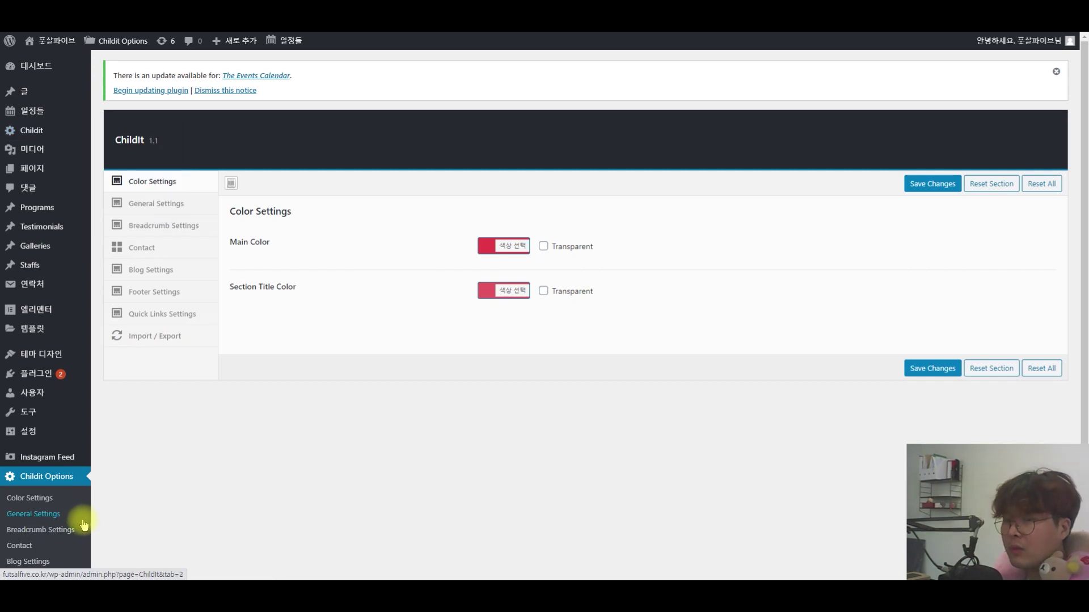
pyautogui.moveTo(45, 354)
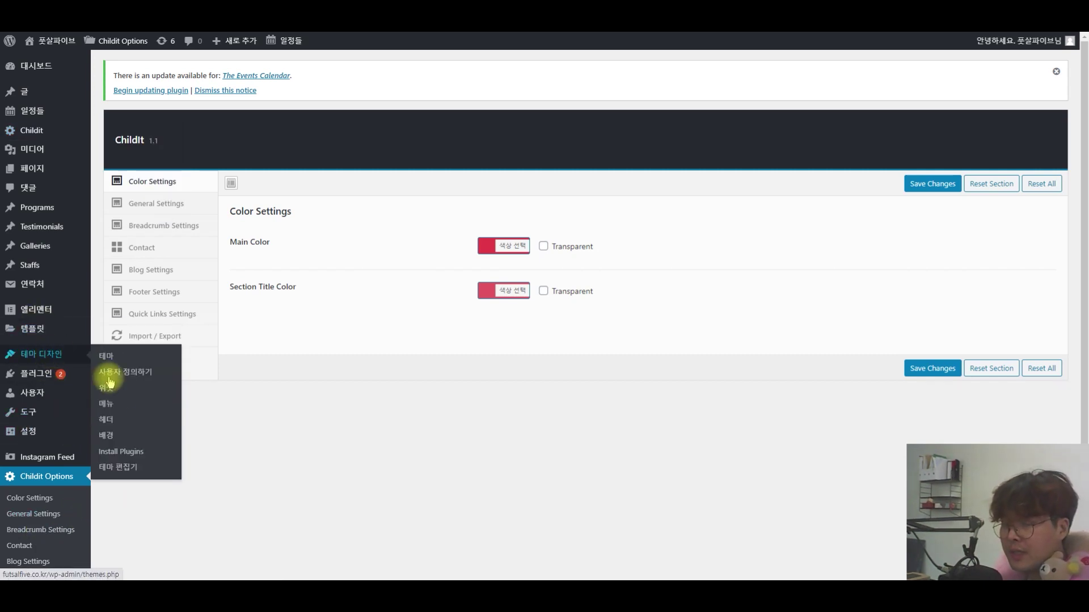
pyautogui.click(418, 469)
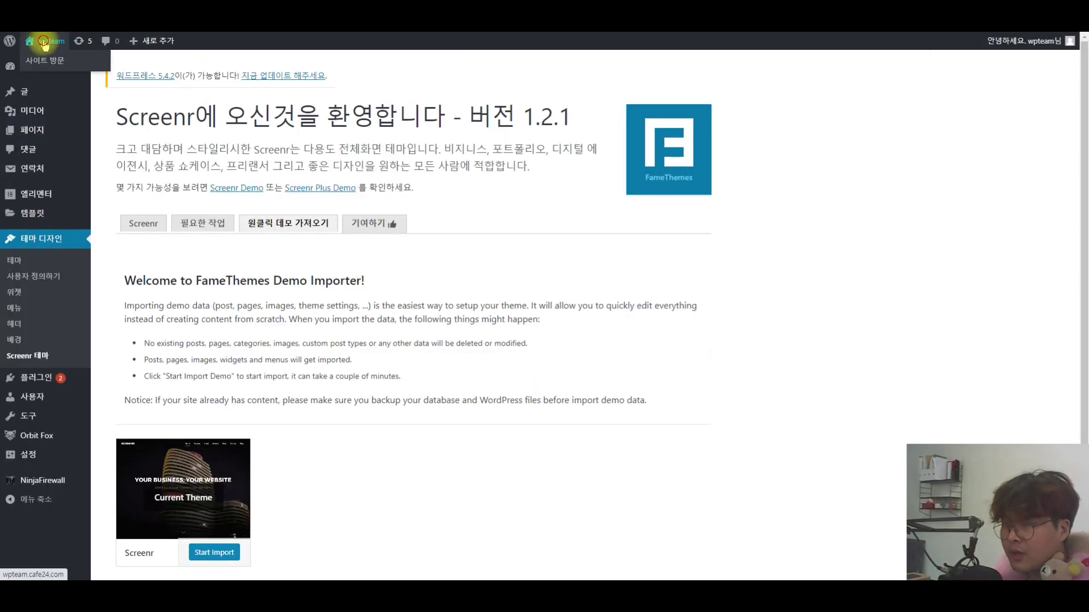
# Visit the WPTEAM front page and scroll through its feature boxes and back up
pyautogui.click(44, 43)
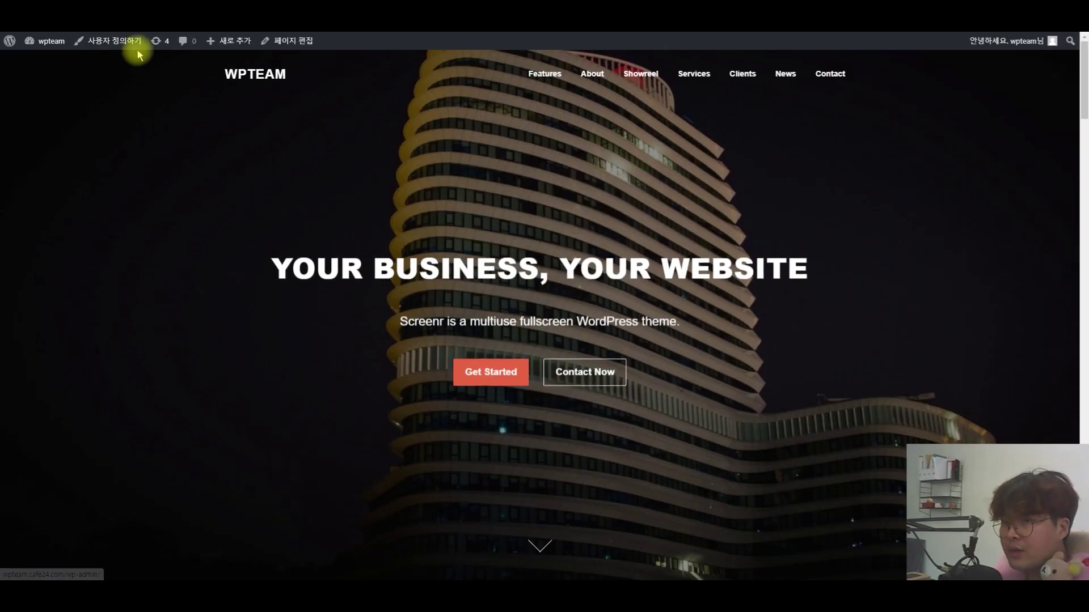
pyautogui.scroll(-5, 645, 269)
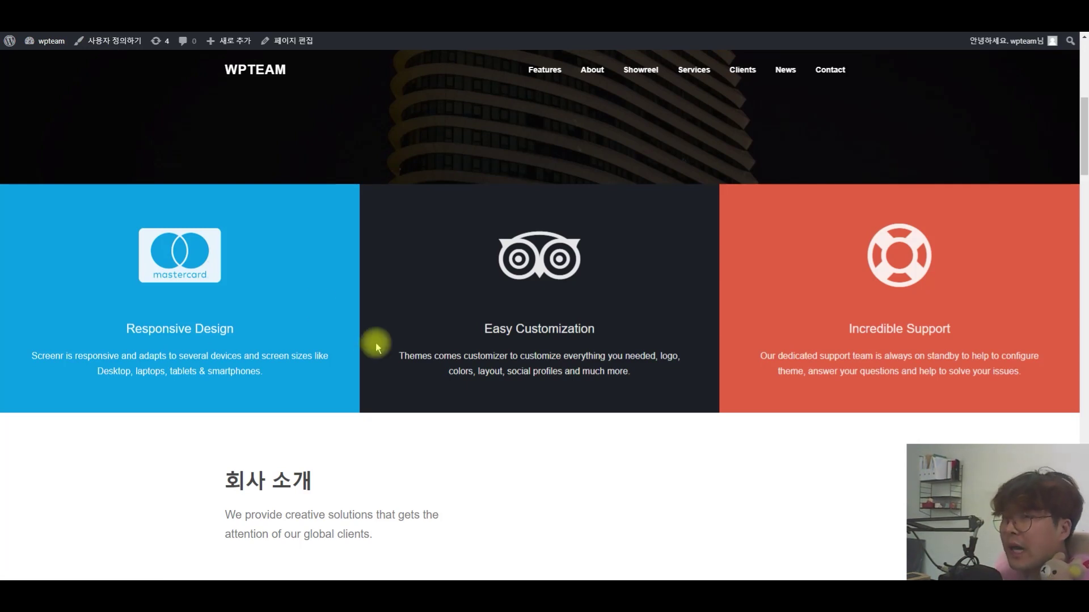
pyautogui.scroll(5, 374, 363)
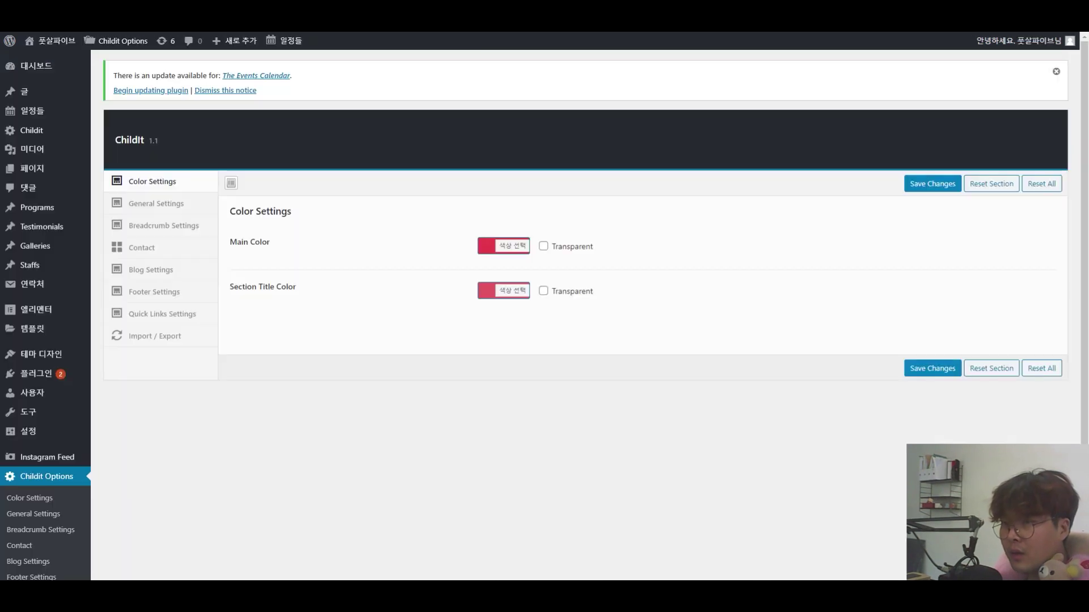
# In ChildIt Options, review the General, Breadcrumb and Blog Settings tabs
pyautogui.scroll(-2, 34, 459)
pyautogui.click(28, 410)
pyautogui.click(165, 203)
pyautogui.click(161, 225)
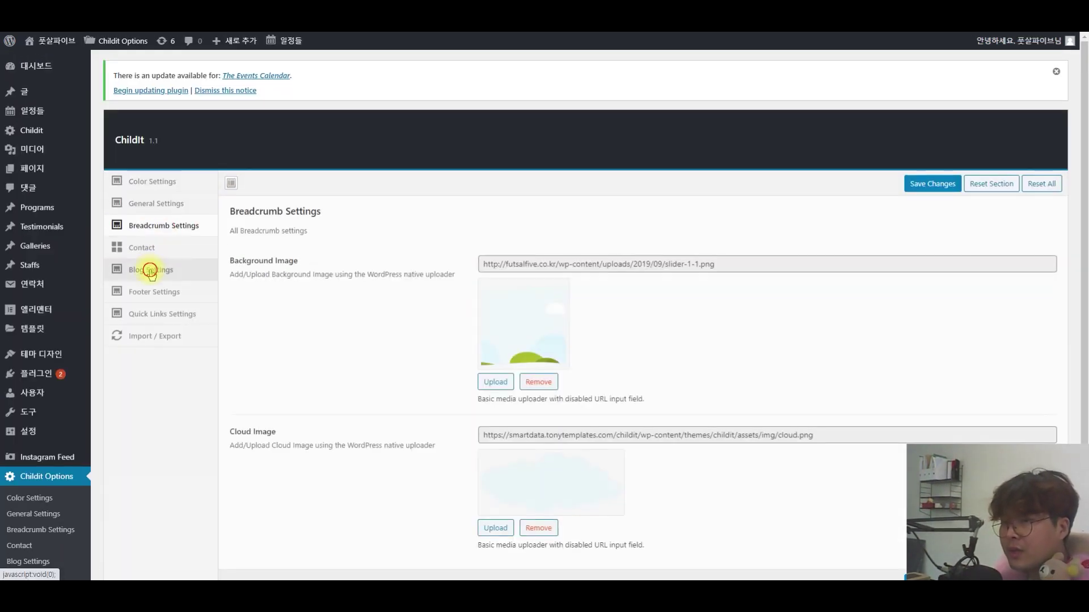
pyautogui.click(150, 270)
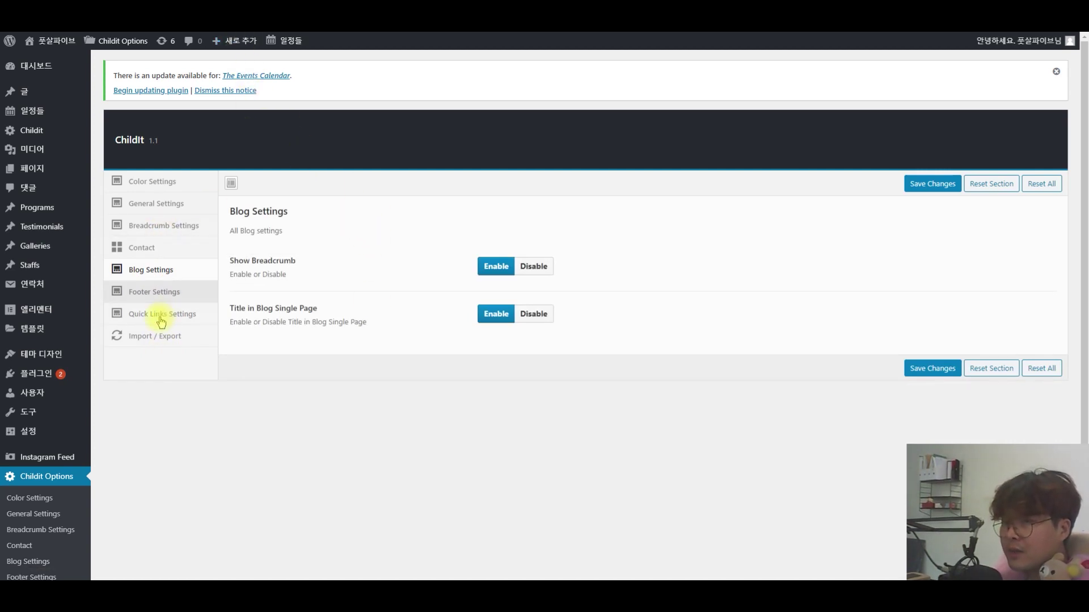
# Visit the live homepage, then come back to the admin's list of all pages
pyautogui.click(63, 44)
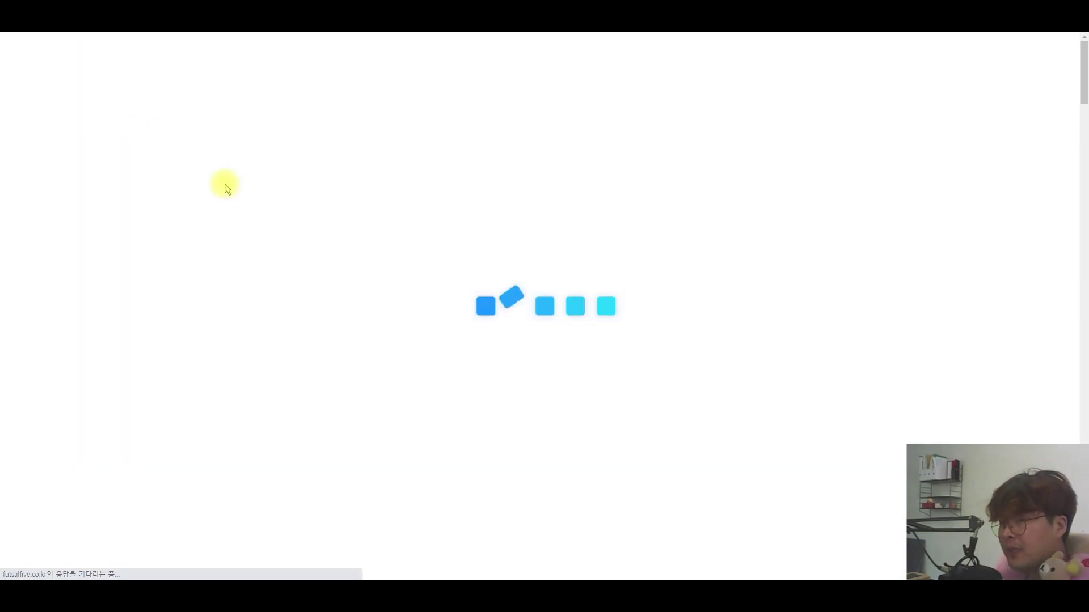
pyautogui.scroll(-5, 300, 286)
pyautogui.scroll(-10, 300, 288)
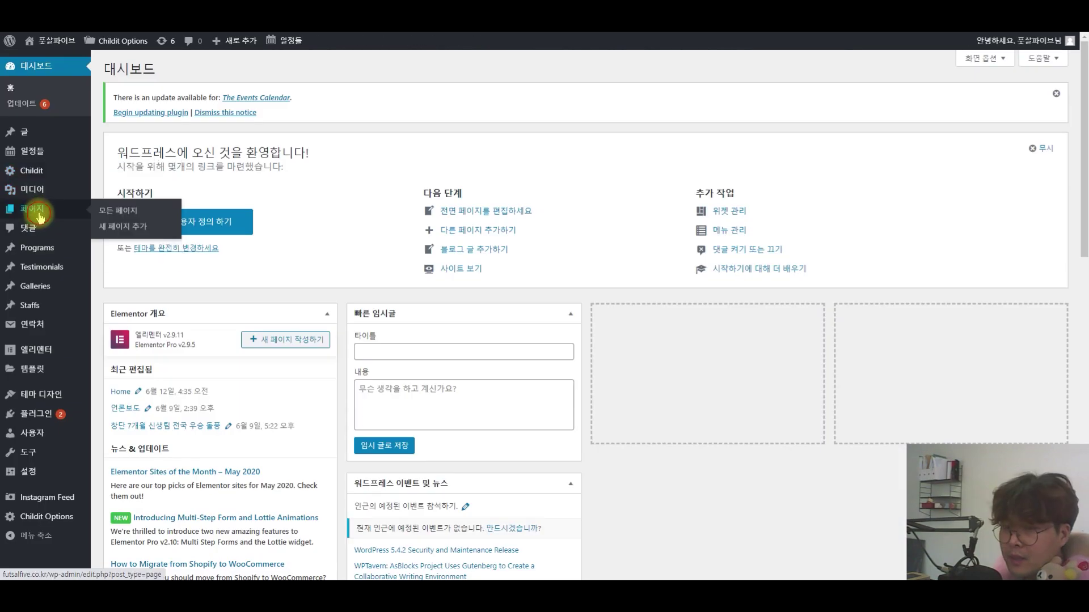
pyautogui.click(39, 218)
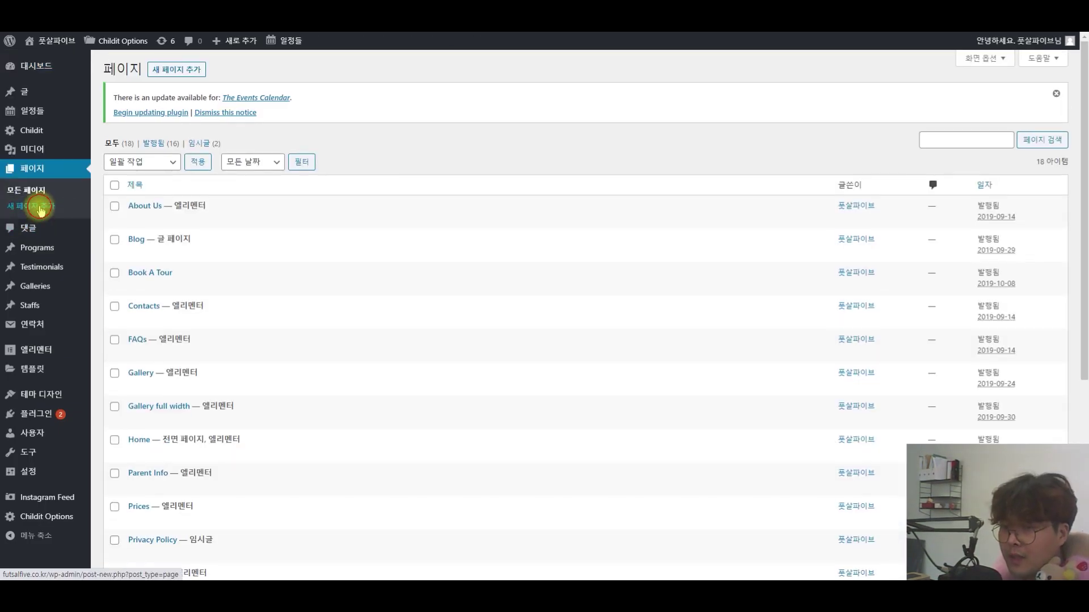
pyautogui.click(40, 208)
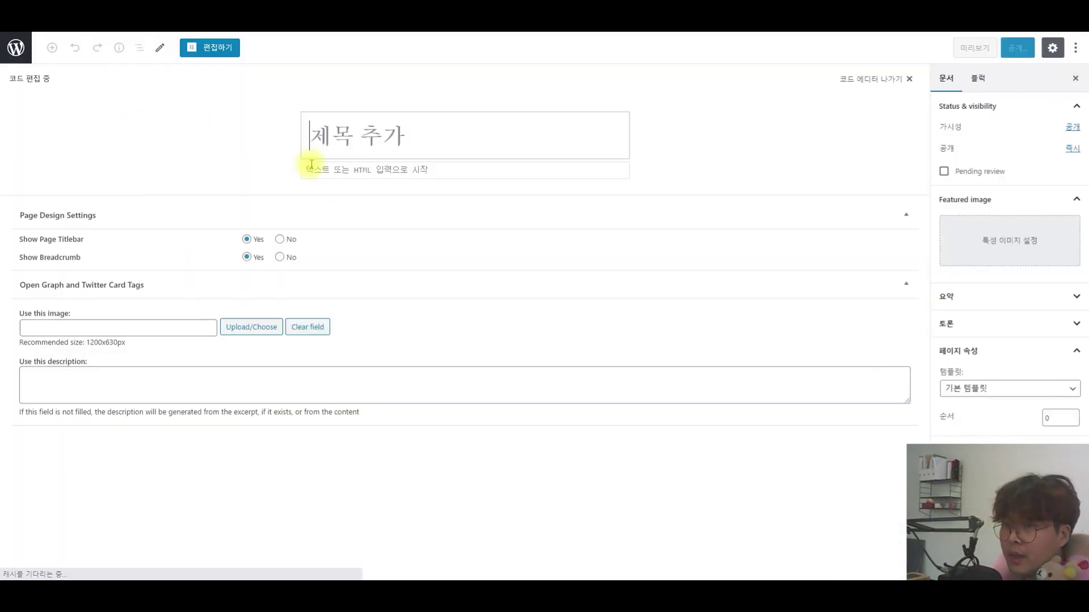
pyautogui.write('sadf')
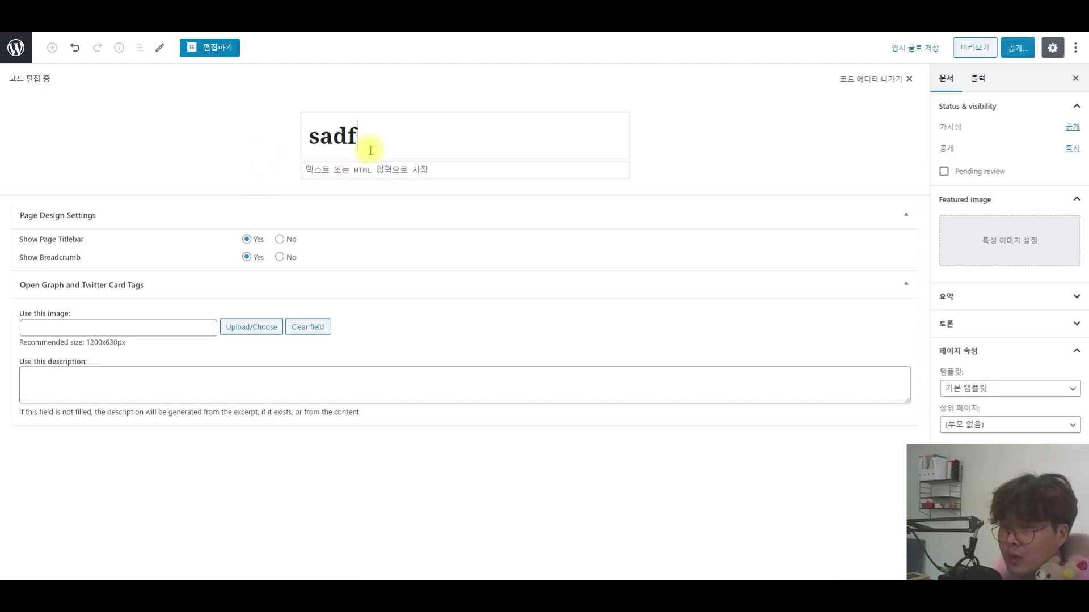
pyautogui.doubleClick(332, 138)
pyautogui.write('dks')
pyautogui.press('BackSpace')
pyautogui.press('BackSpace')
pyautogui.press('BackSpace')
pyautogui.write('안녕하세요')
pyautogui.press('Tab')
pyautogui.write('블')
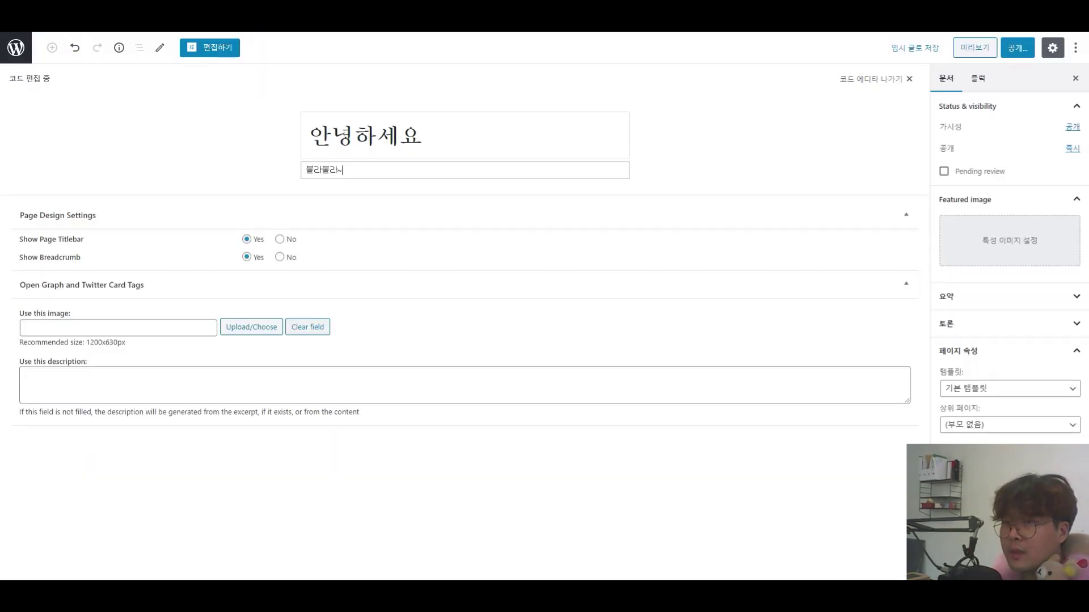
pyautogui.click(14, 49)
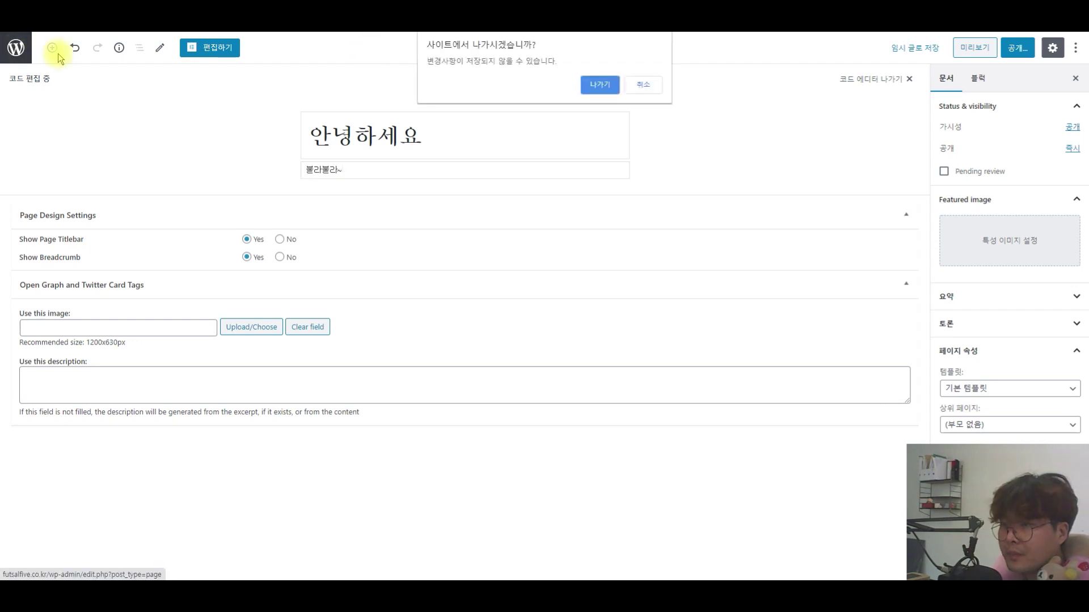
pyautogui.click(604, 86)
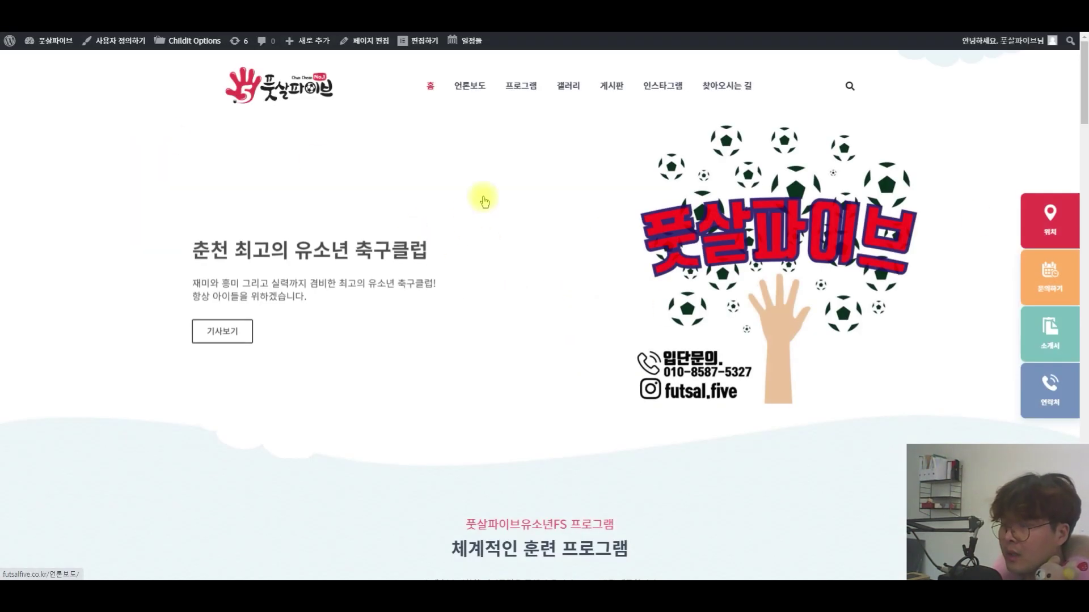
# Scroll through the futsalfive homepage sections, comparing them with the WPTEAM demo site
pyautogui.scroll(-1, 638, 334)
pyautogui.scroll(-7, 628, 327)
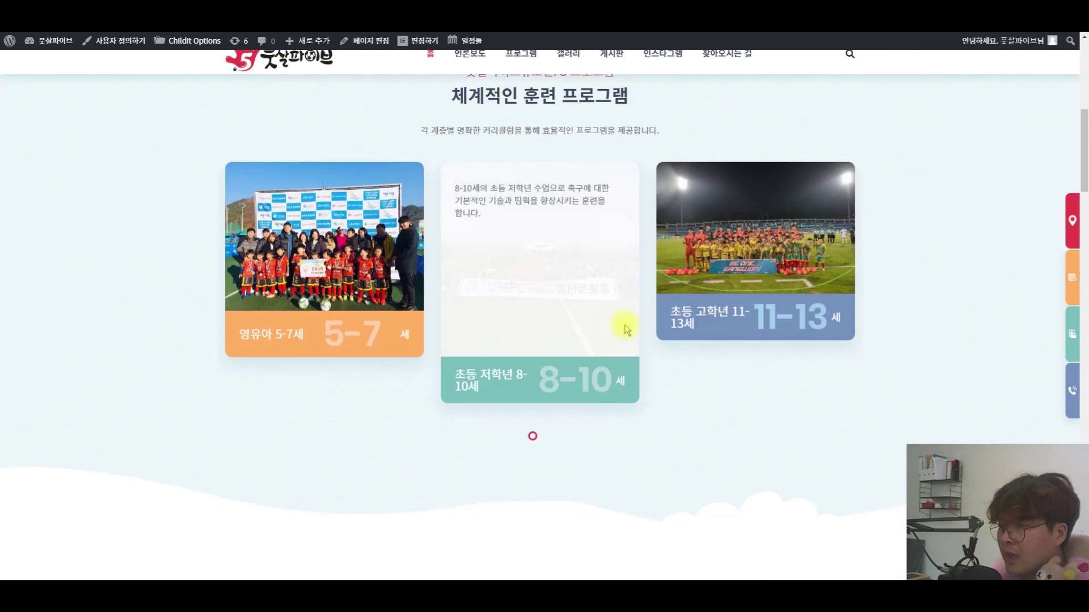
pyautogui.scroll(-3, 485, 413)
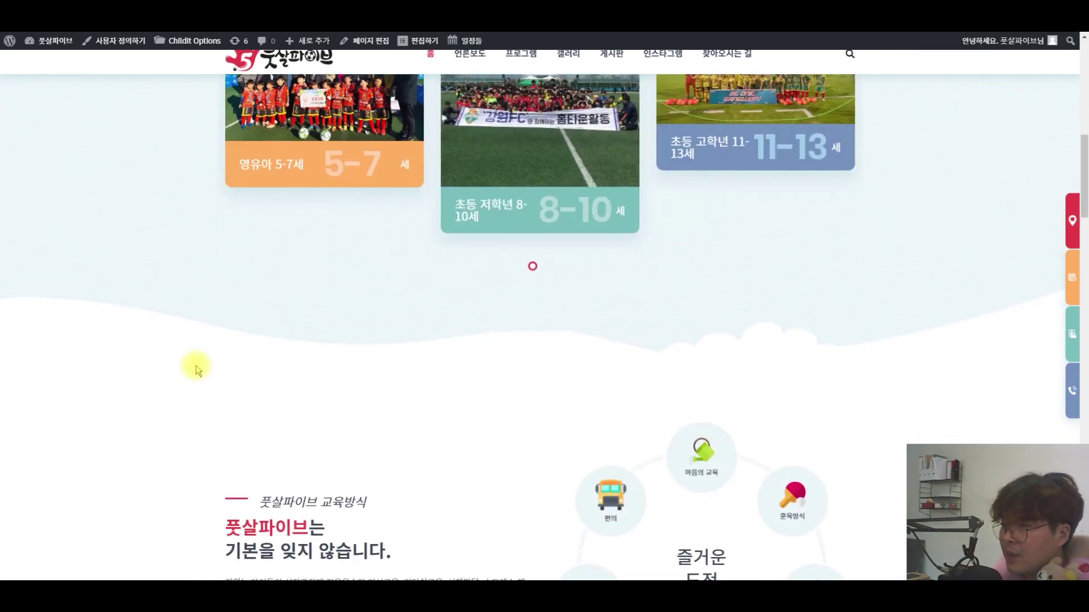
pyautogui.scroll(-4, 180, 369)
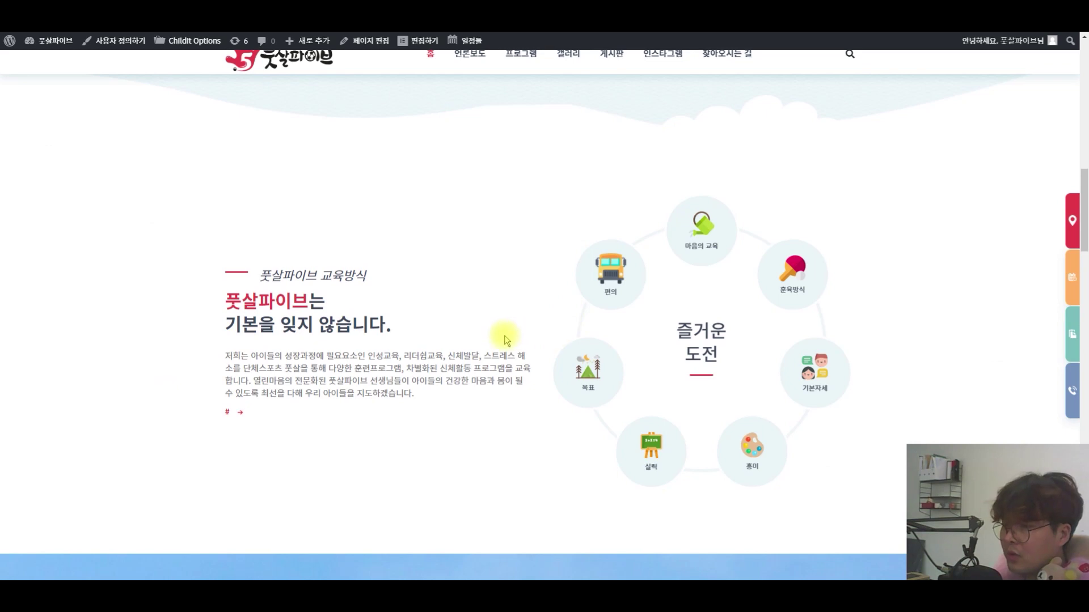
pyautogui.scroll(15, 494, 391)
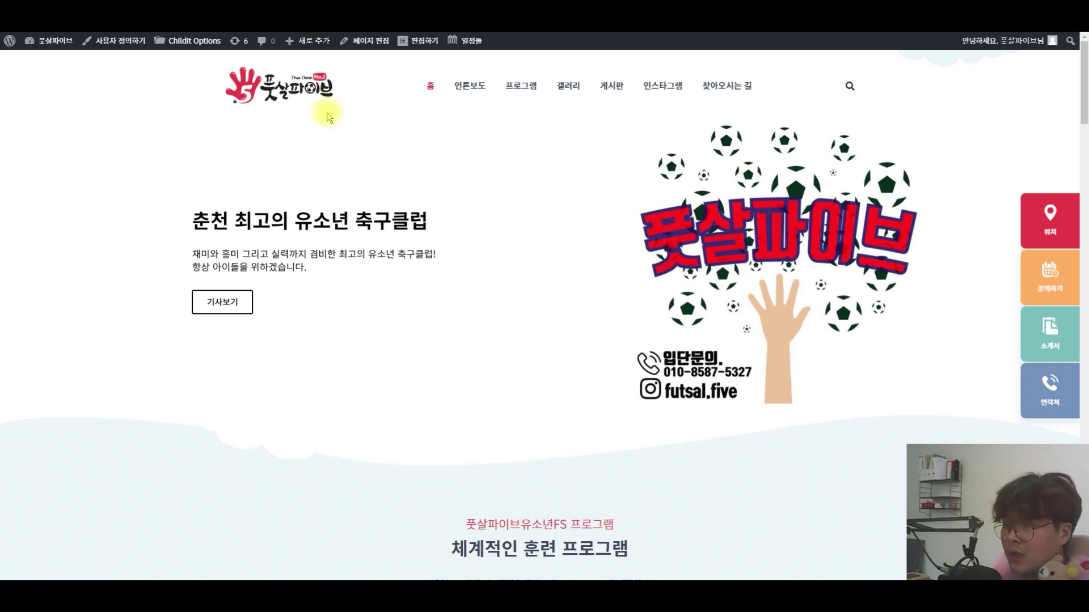
pyautogui.scroll(-10, 327, 113)
pyautogui.scroll(10, 369, 145)
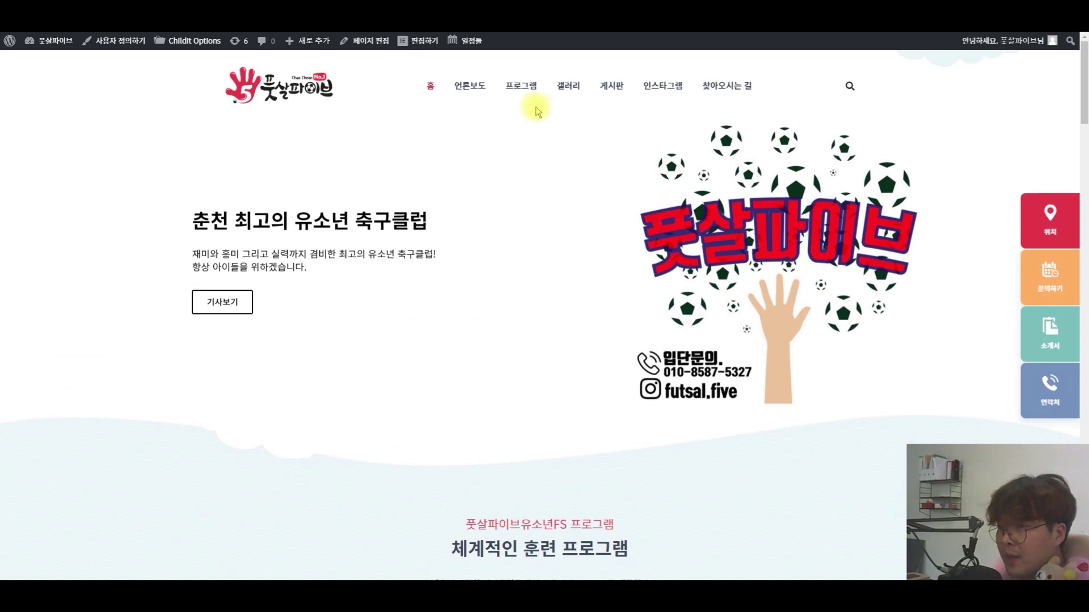
pyautogui.scroll(-5, 408, 212)
pyautogui.scroll(-5, 408, 213)
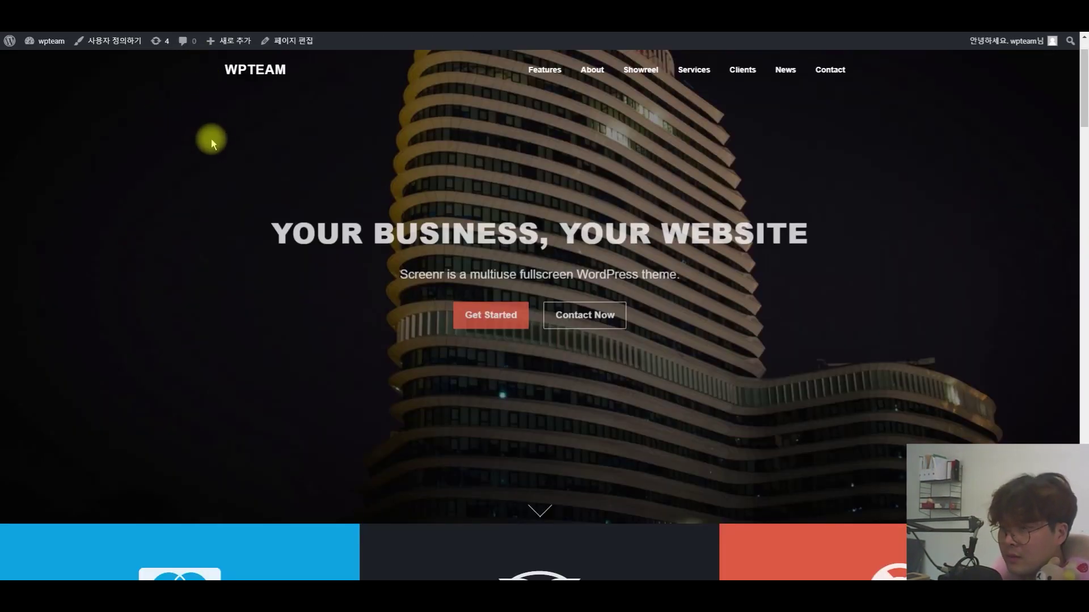
pyautogui.scroll(-10, 274, 151)
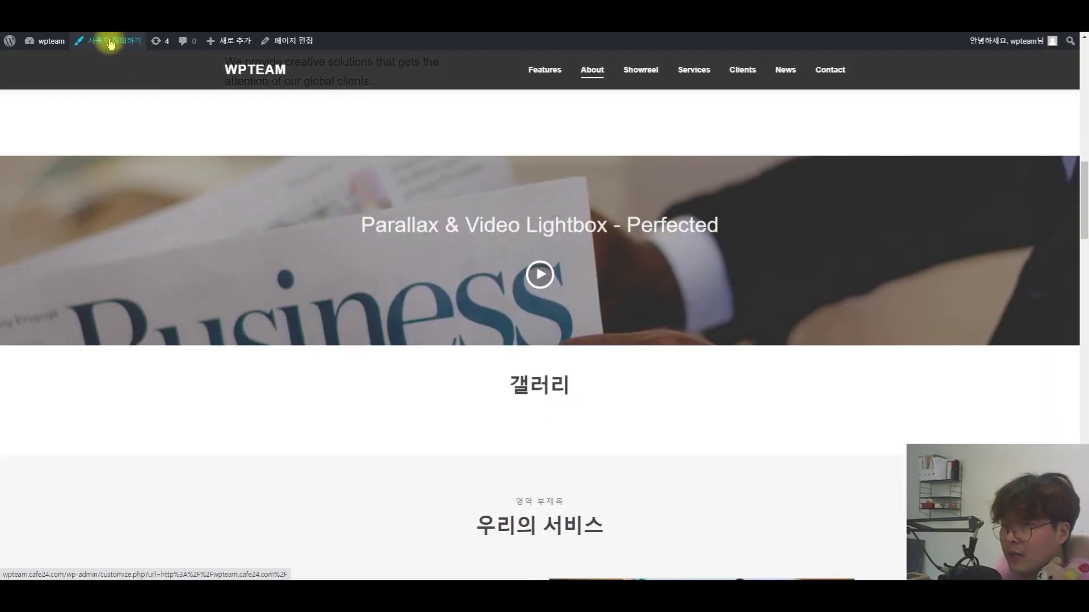
pyautogui.scroll(10, 366, 301)
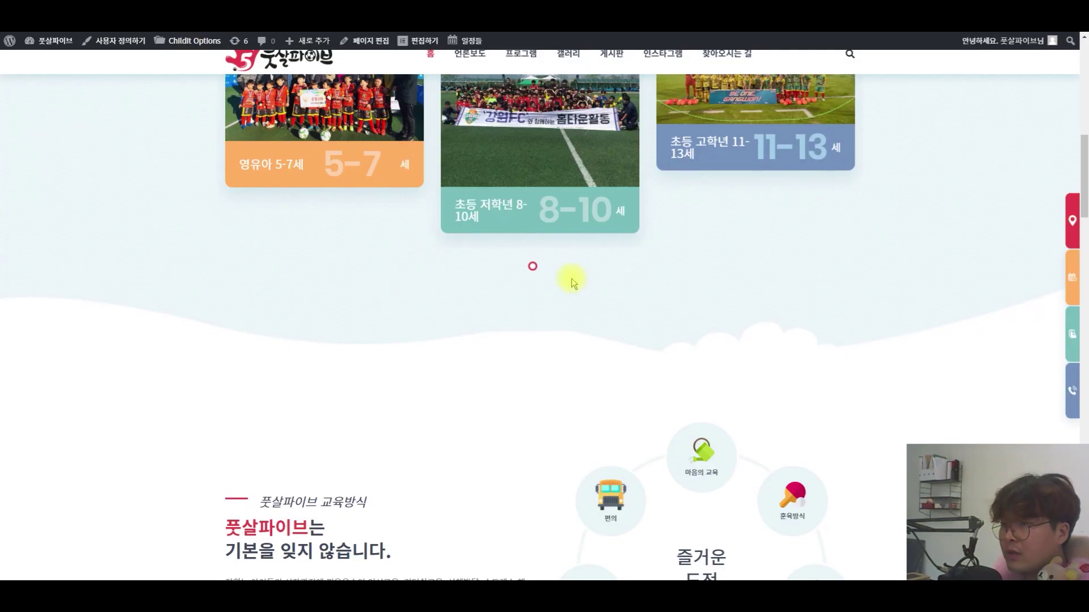
pyautogui.scroll(10, 573, 280)
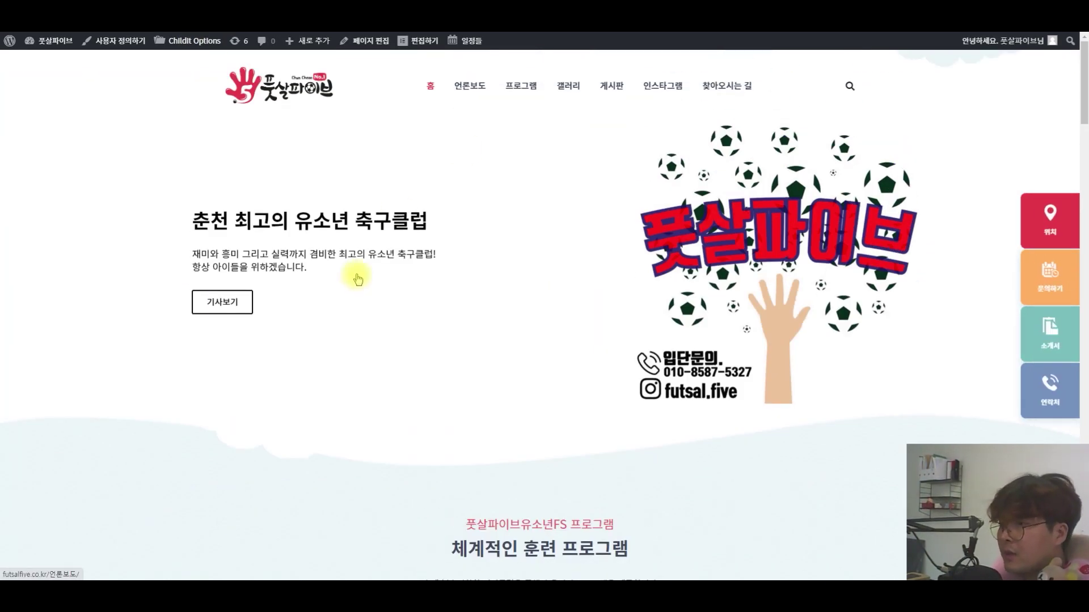
pyautogui.scroll(-5, 381, 267)
pyautogui.scroll(5, 401, 250)
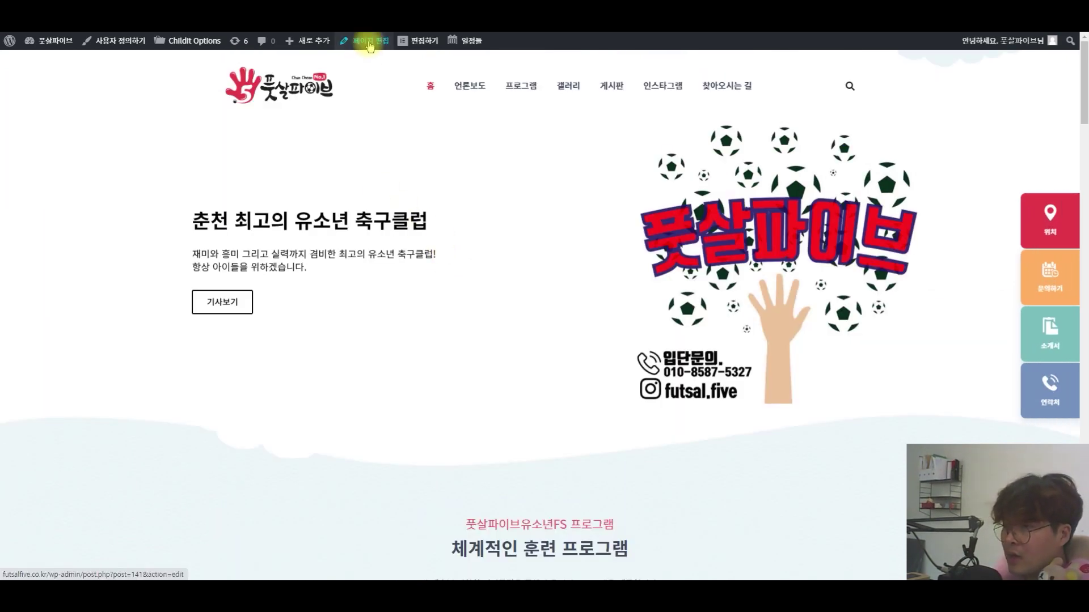
# Open the futsalfive Home page in the Elementor builder and scroll over its banner
pyautogui.click(368, 41)
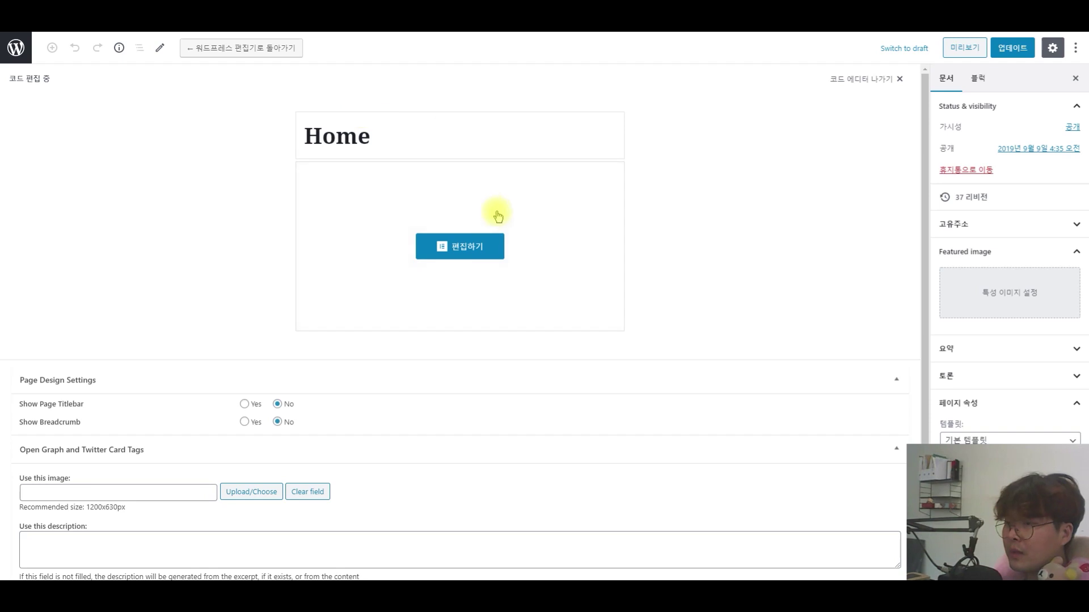
pyautogui.click(446, 246)
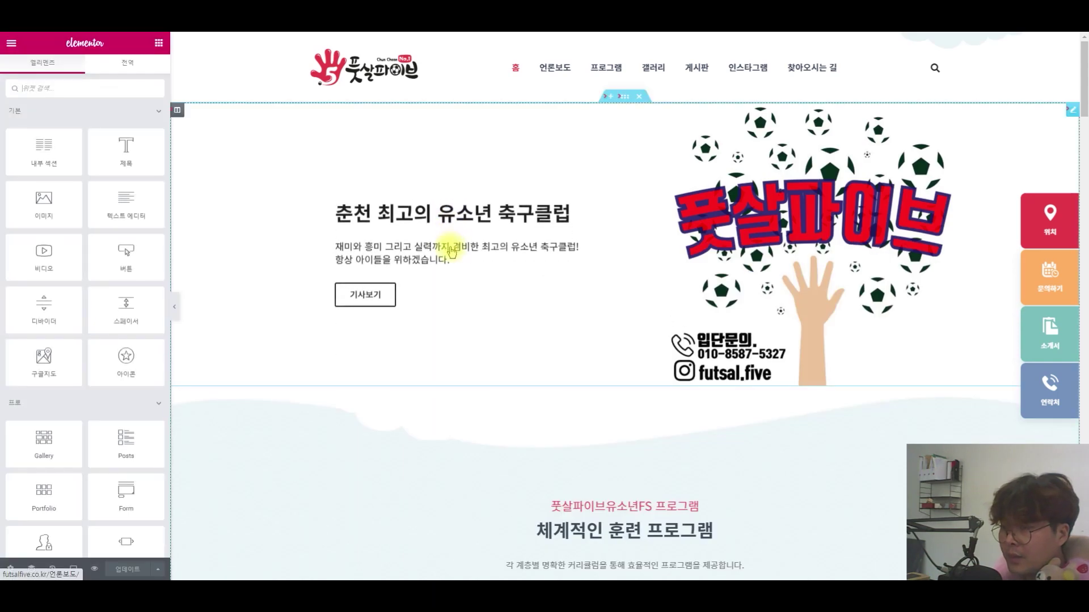
pyautogui.scroll(-3, 236, 291)
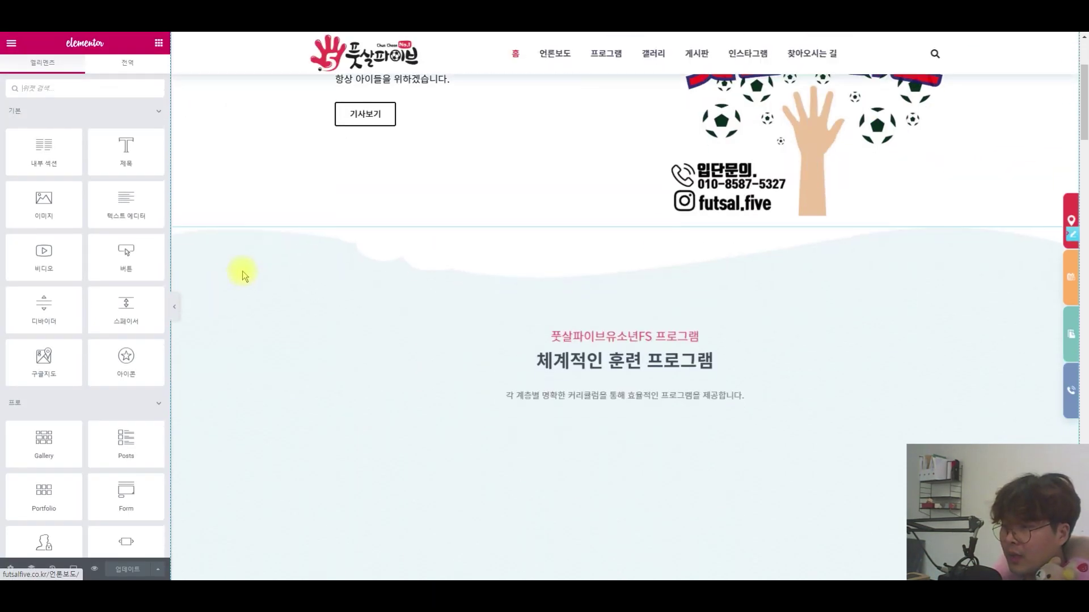
pyautogui.scroll(3, 264, 289)
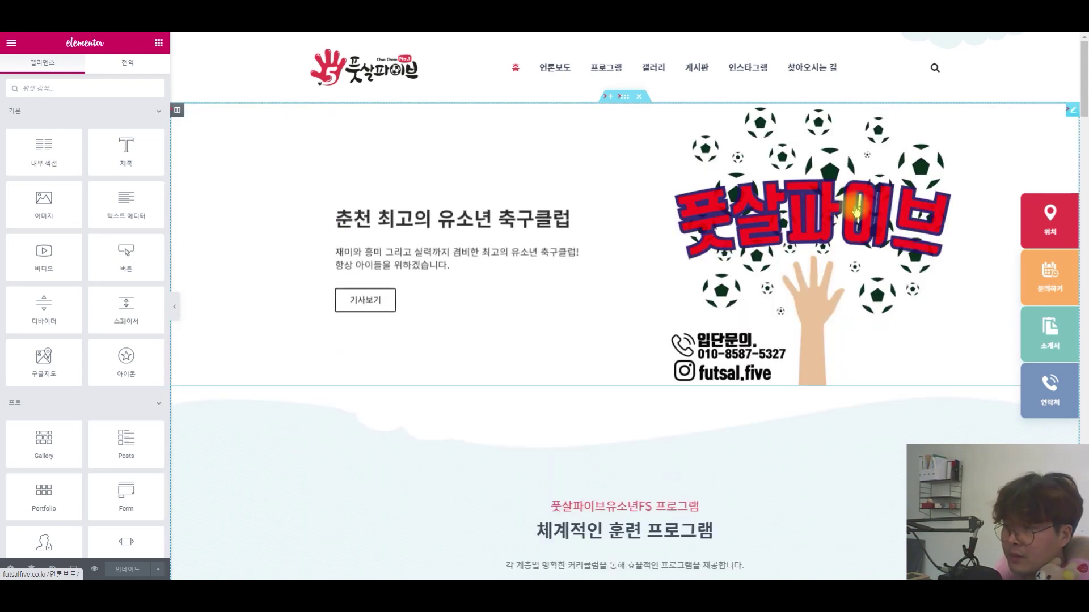
# Set the first hero slide's background to the photo of two boys playing football
pyautogui.click(860, 211)
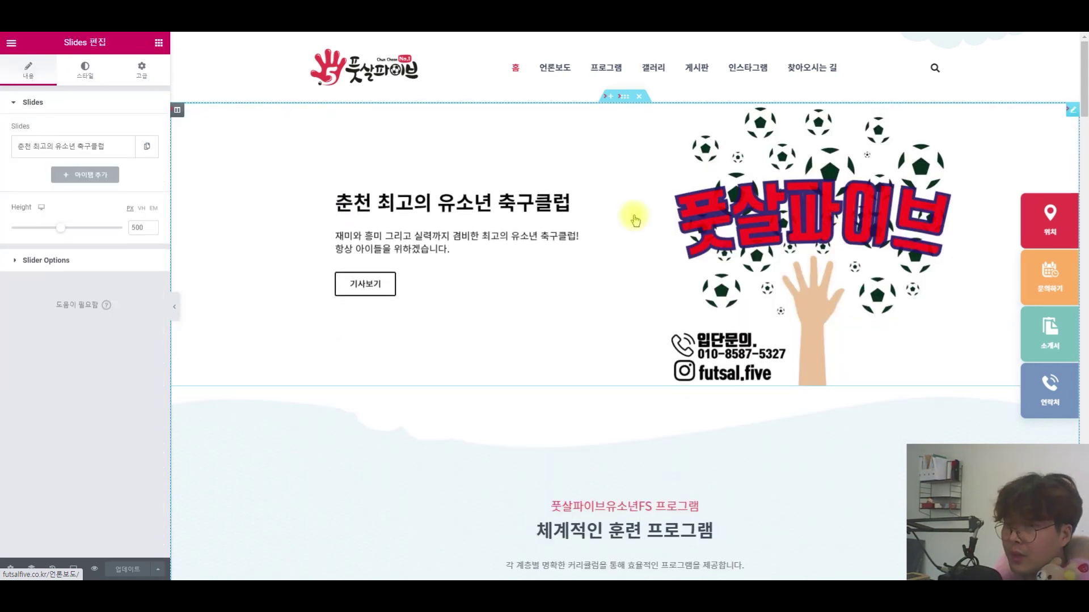
pyautogui.click(86, 148)
pyautogui.click(98, 247)
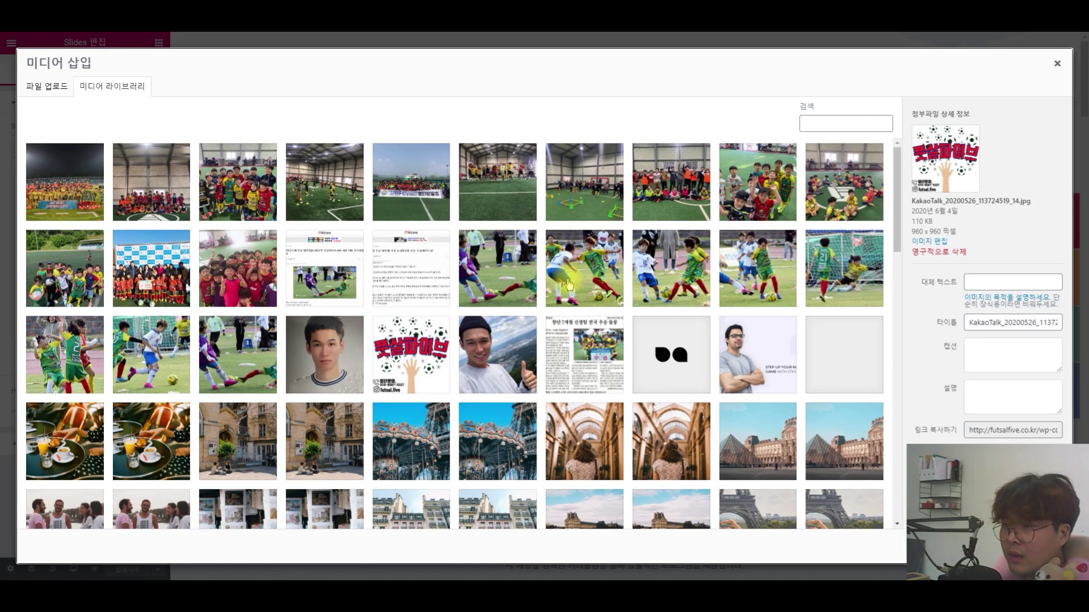
pyautogui.click(647, 258)
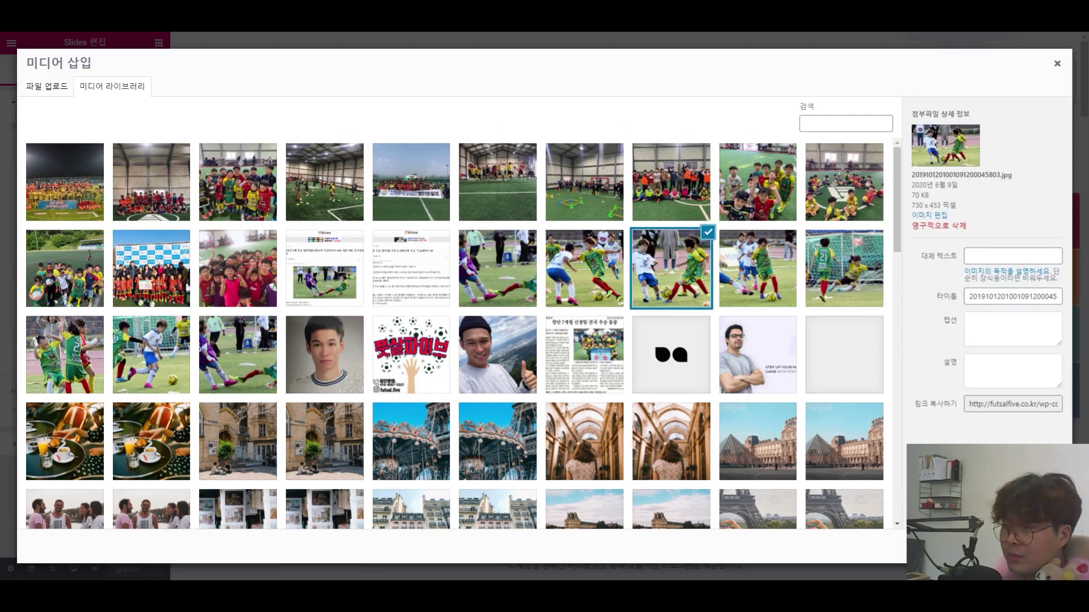
pyautogui.click(1038, 548)
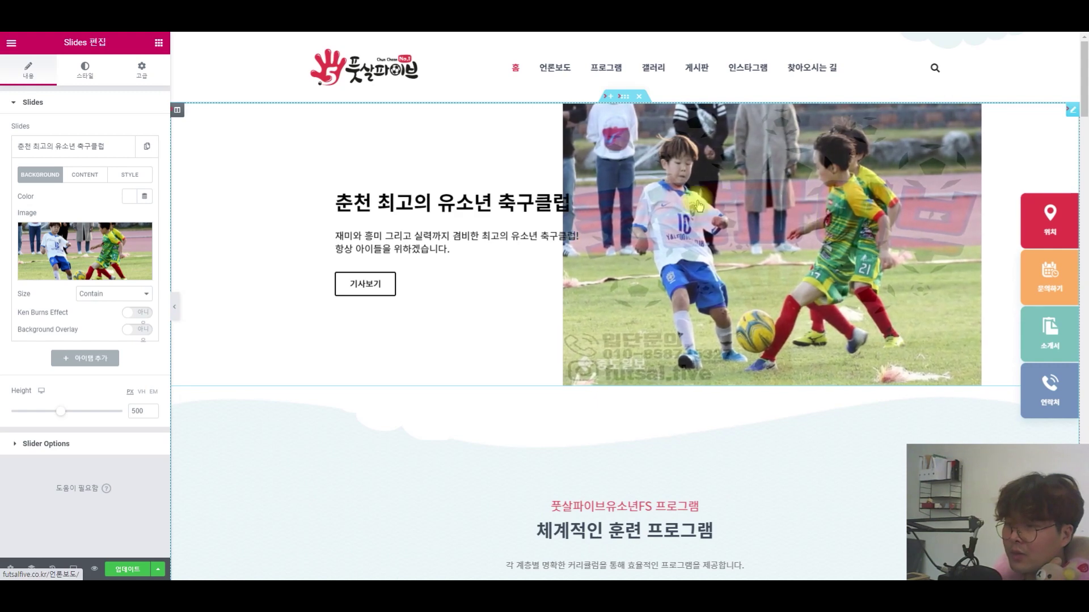
# Leave the Elementor editor without saving the changes
pyautogui.scroll(-5, 698, 198)
pyautogui.scroll(5, 352, 219)
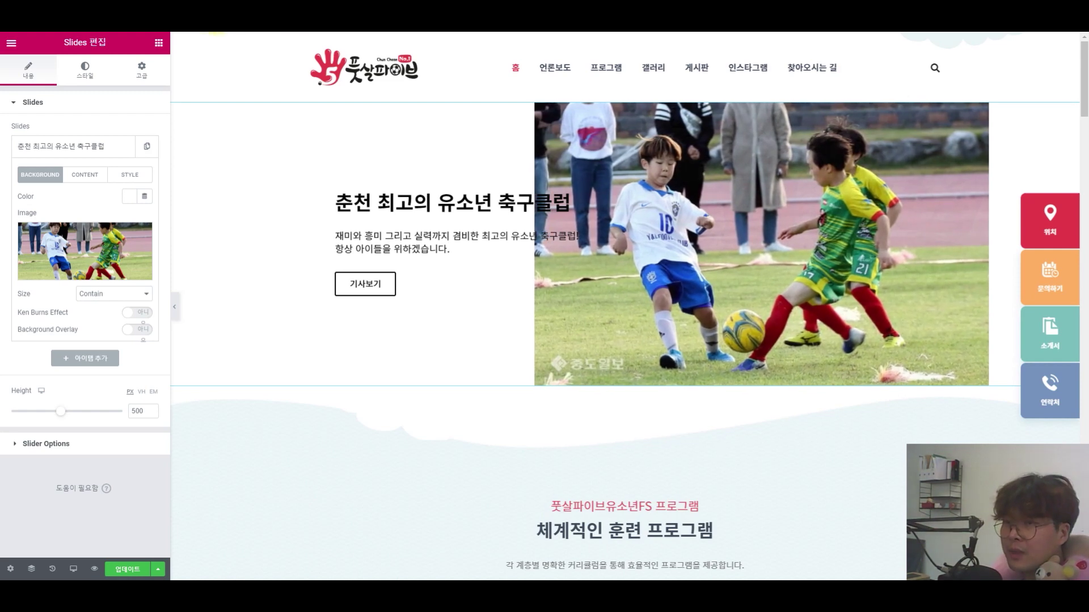
pyautogui.click(612, 91)
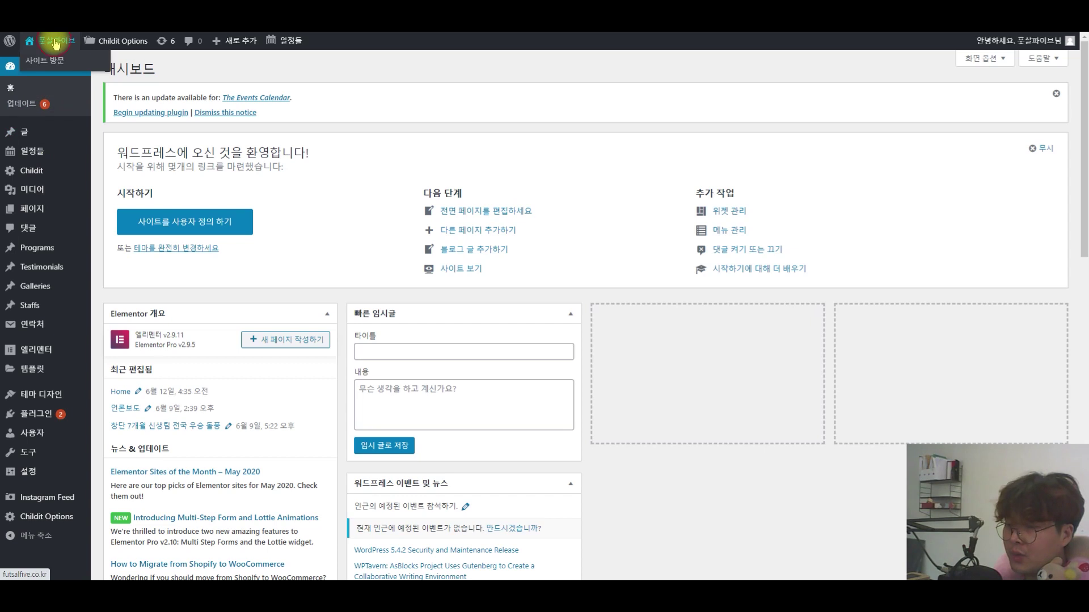
# Visit the futsalfive front page from the admin bar and scroll down
pyautogui.click(54, 42)
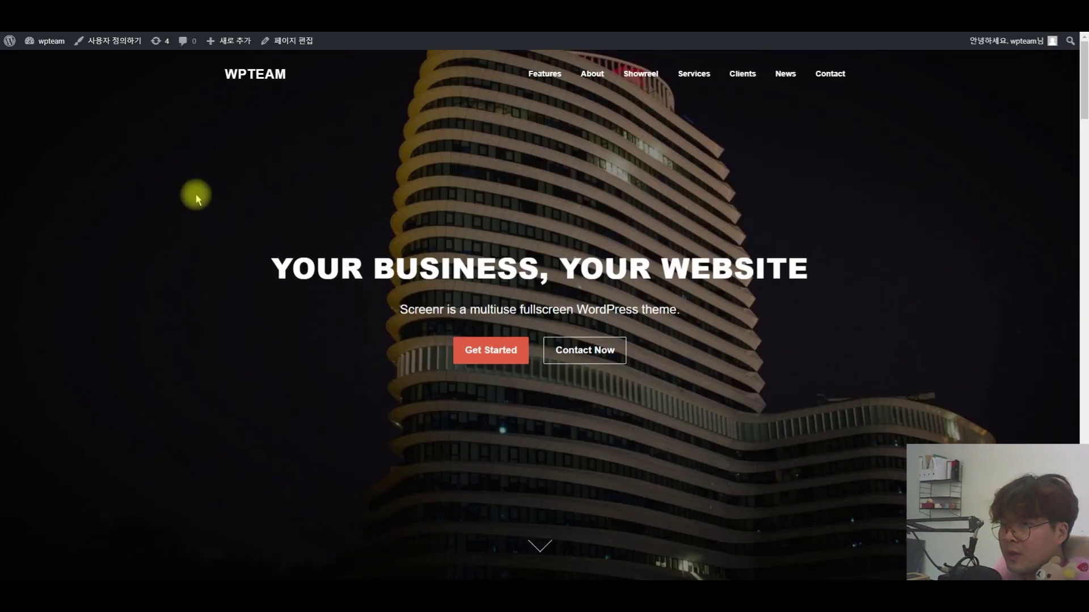
pyautogui.scroll(-2, 28, 105)
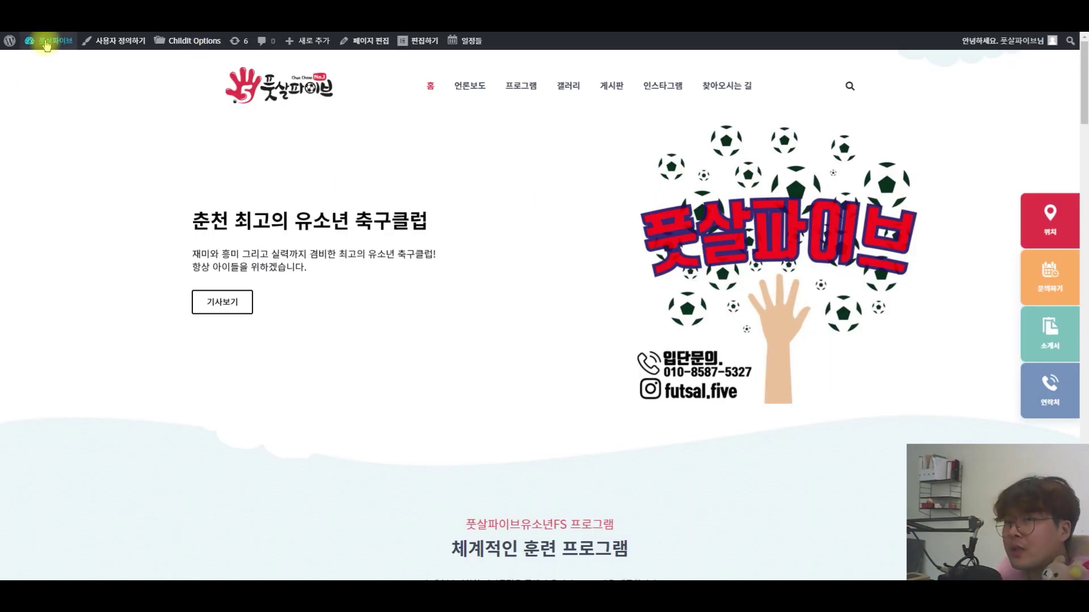
# Look through the customizer's Colors, Header Image and Background Image panels, then close it
pyautogui.moveTo(47, 44)
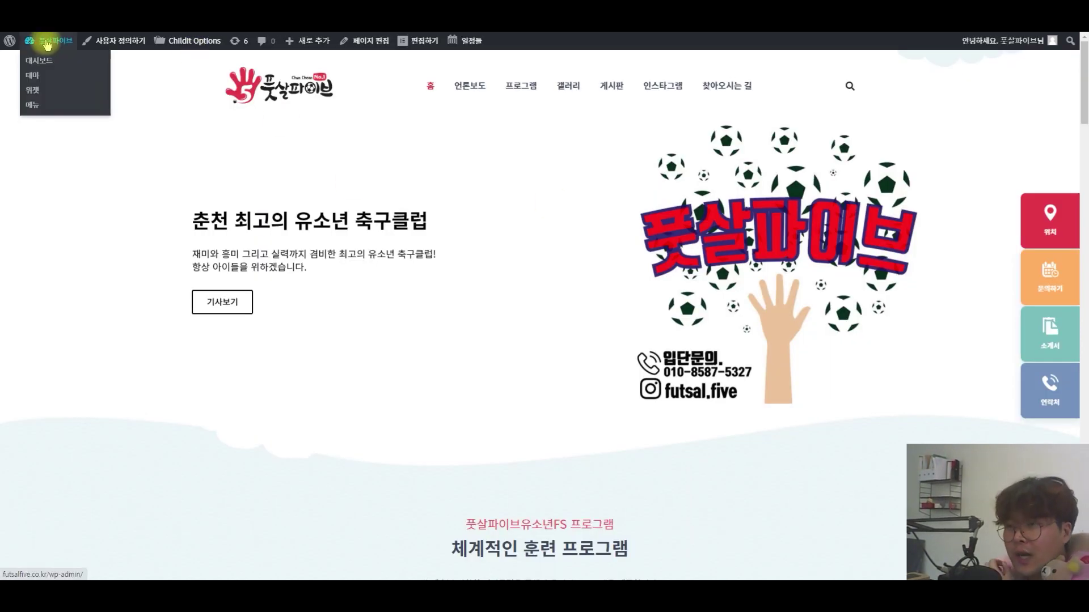
pyautogui.click(138, 45)
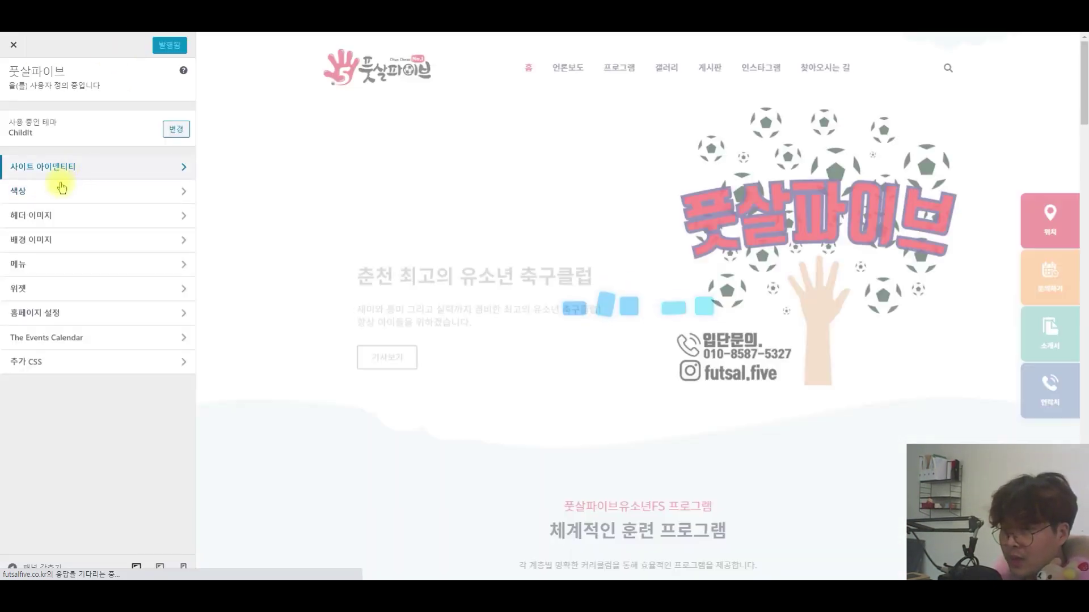
pyautogui.click(62, 187)
pyautogui.click(16, 82)
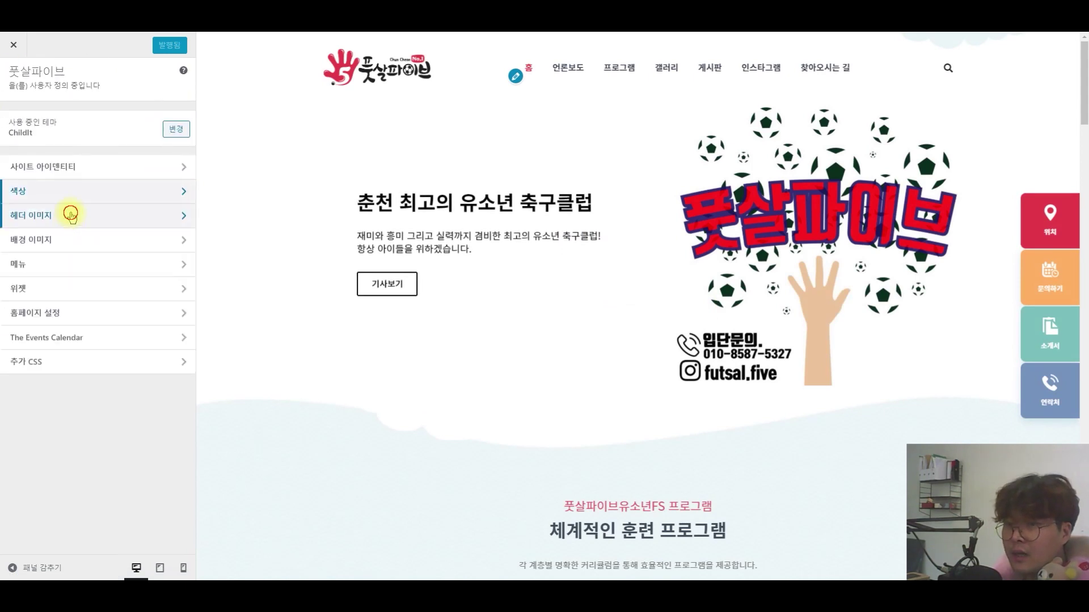
pyautogui.click(66, 212)
pyautogui.click(19, 83)
pyautogui.click(34, 213)
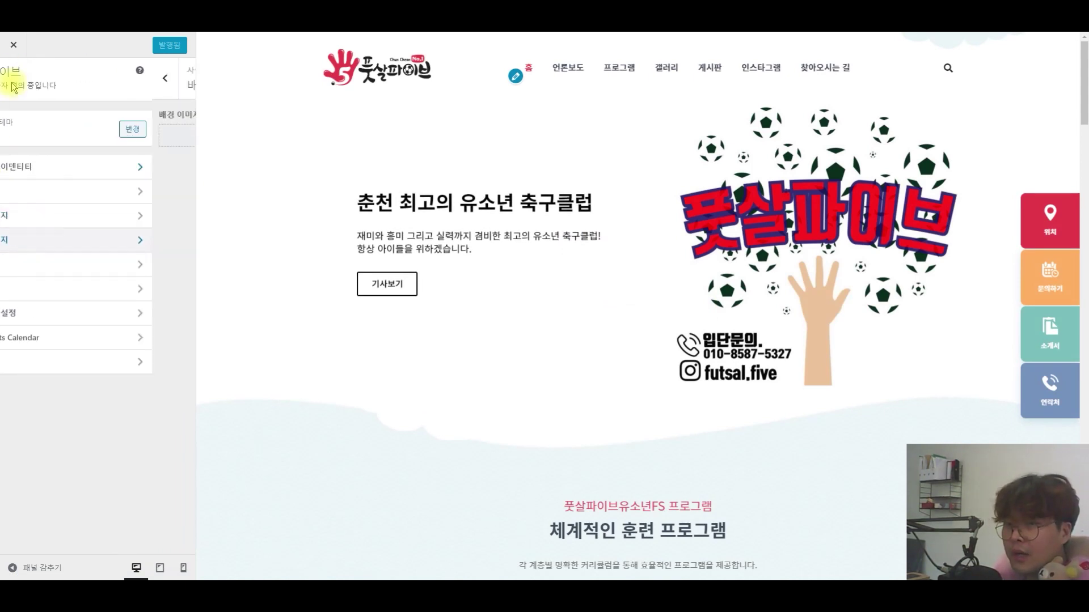
pyautogui.click(12, 46)
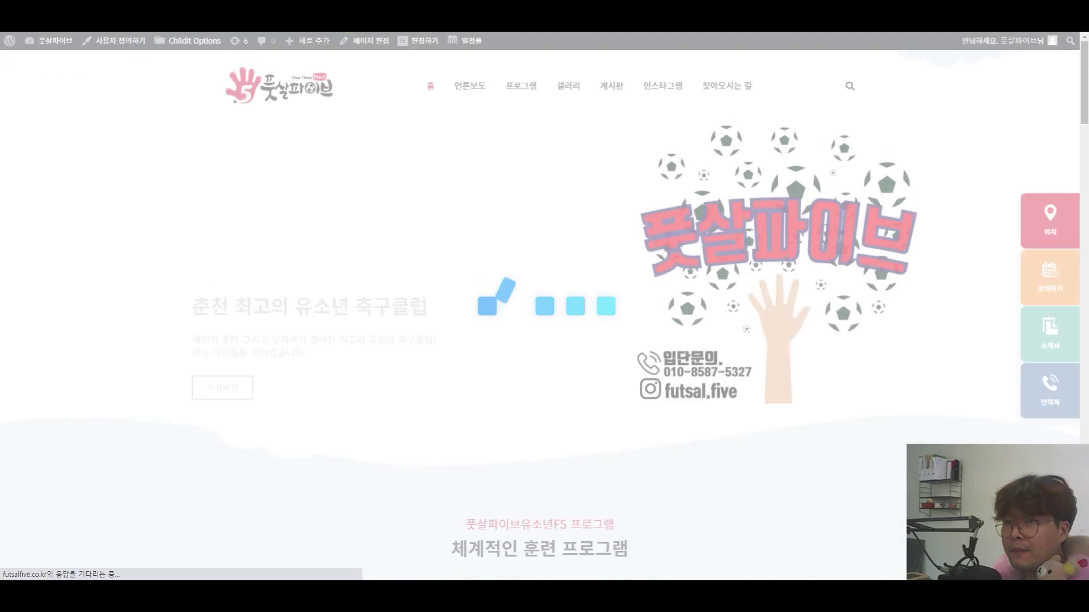
pyautogui.moveTo(50, 42)
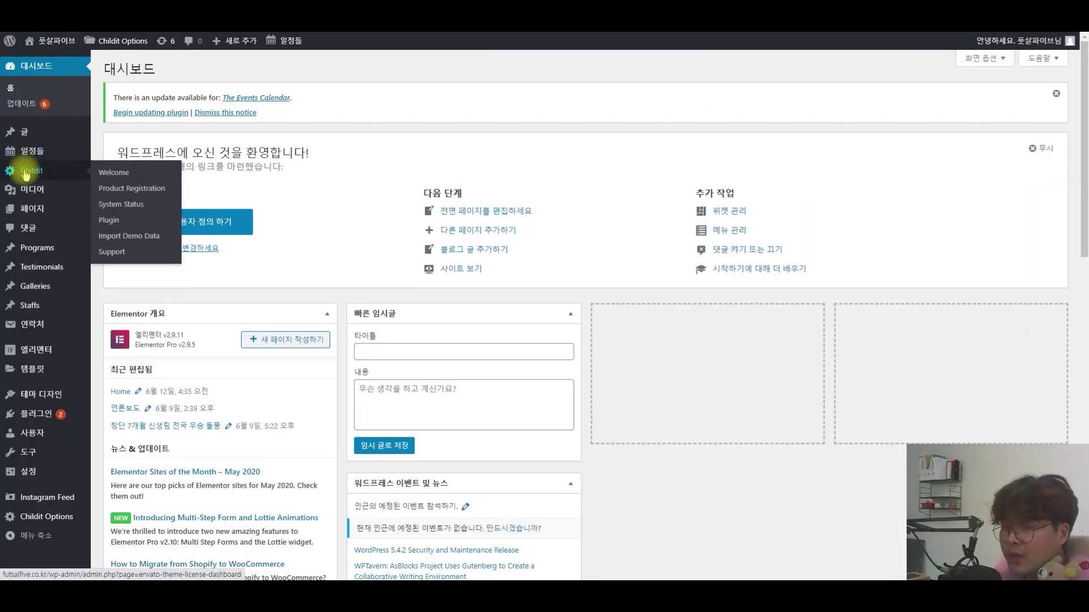
# Step through Childit's Color, General, Breadcrumb, Contact, Blog, Footer, Quick Links and Import / Export tabs, then visit the site
pyautogui.scroll(-4, 19, 363)
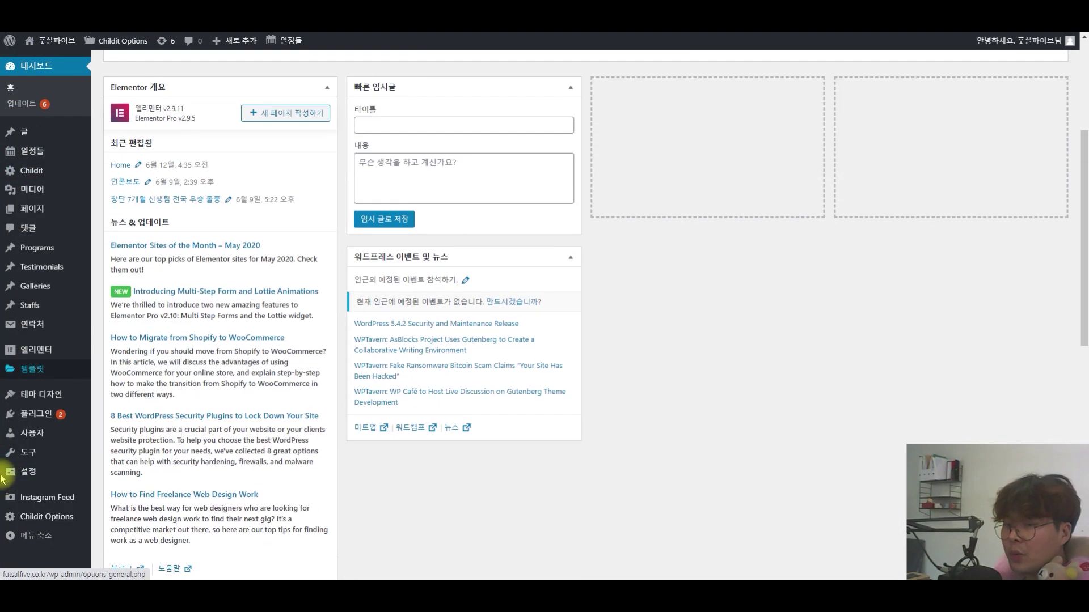
pyautogui.click(40, 522)
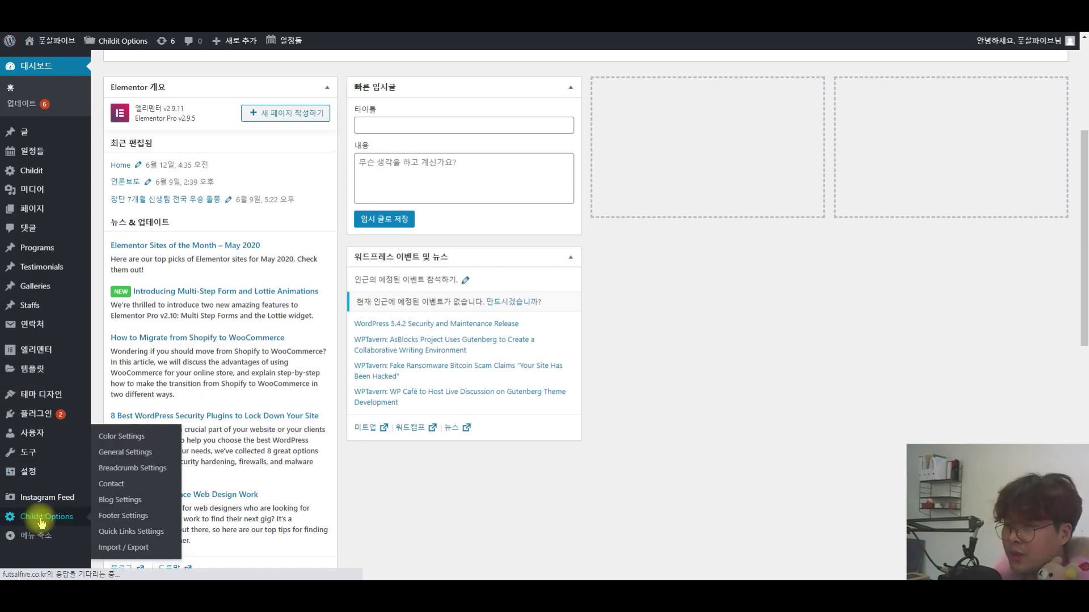
pyautogui.click(158, 191)
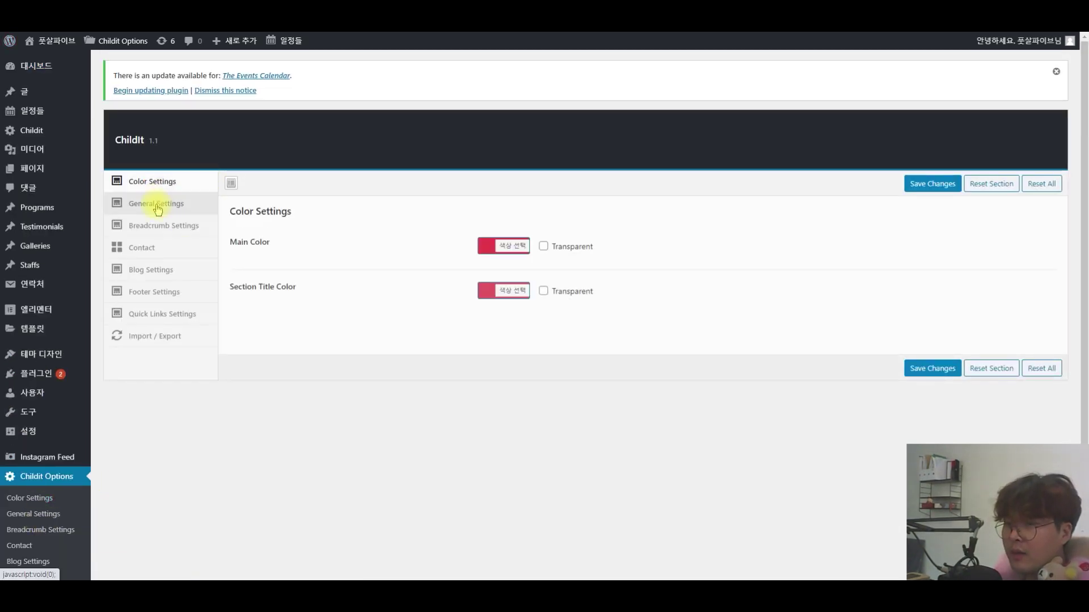
pyautogui.click(152, 204)
pyautogui.click(160, 225)
pyautogui.click(138, 254)
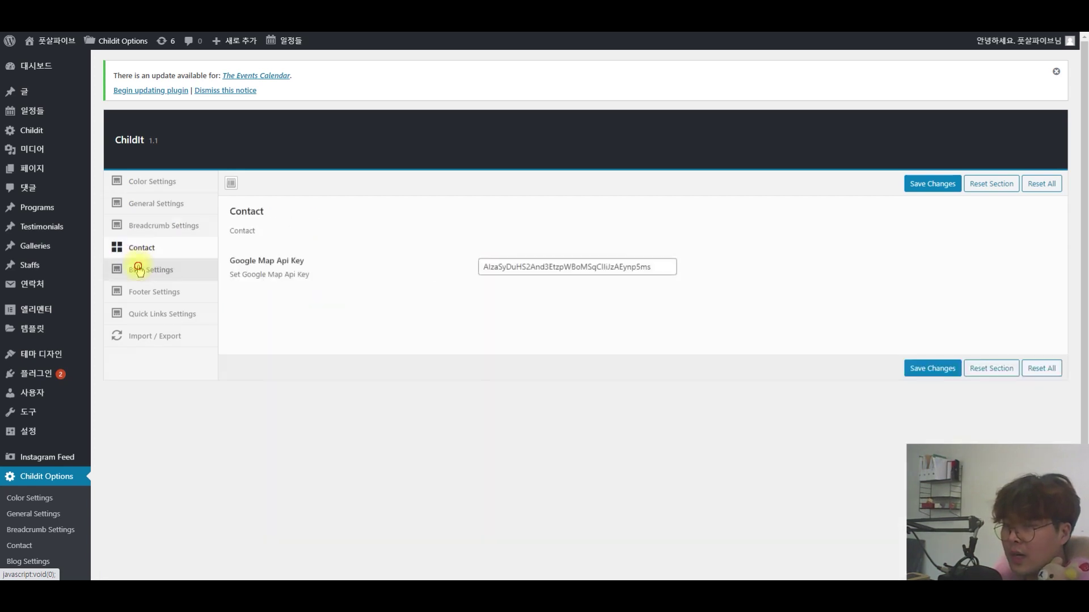
pyautogui.click(139, 270)
pyautogui.click(142, 291)
pyautogui.click(146, 314)
pyautogui.click(143, 337)
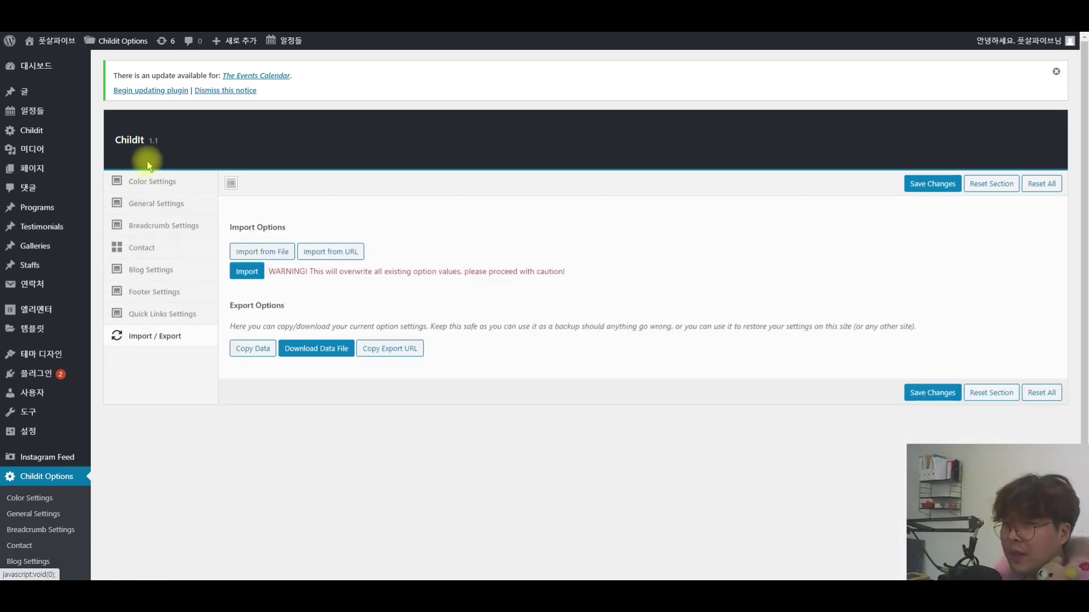
pyautogui.click(66, 48)
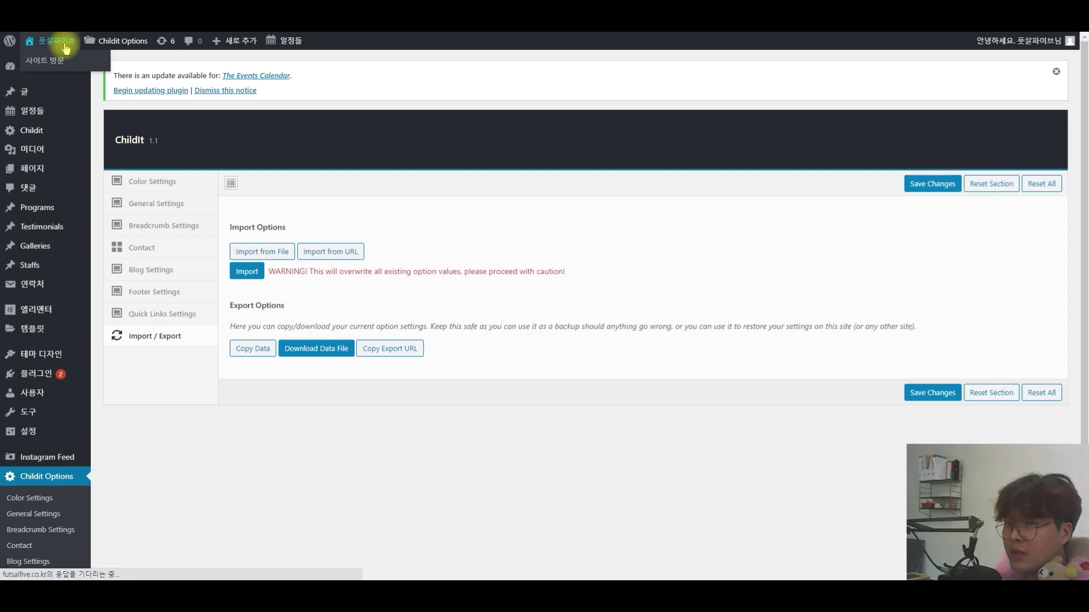
pyautogui.scroll(-3, 232, 199)
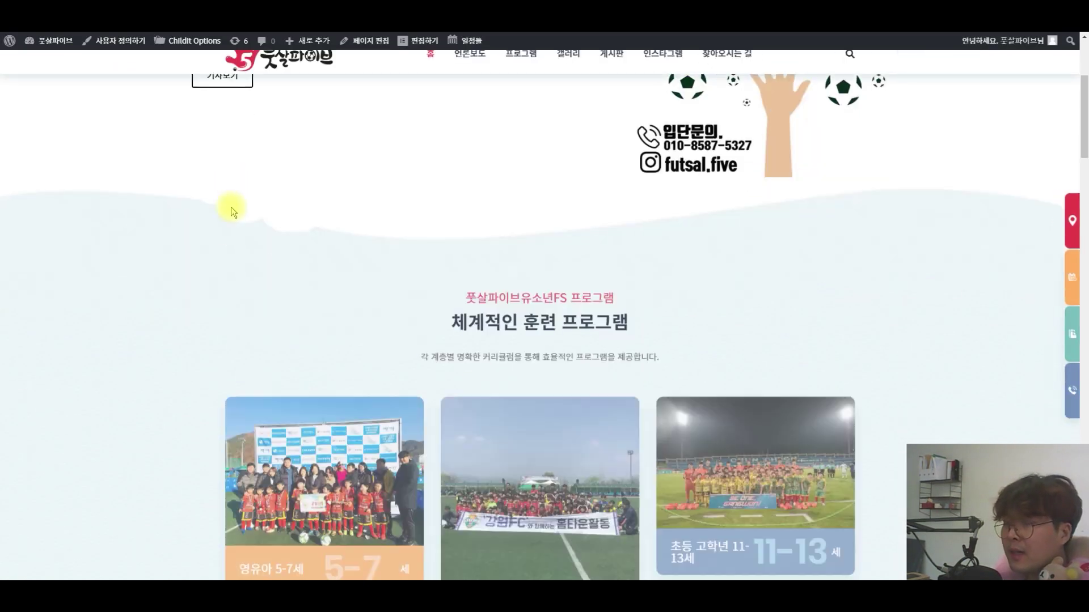
# Open the home page in the Elementor editor
pyautogui.scroll(4, 253, 274)
pyautogui.scroll(-2, 384, 204)
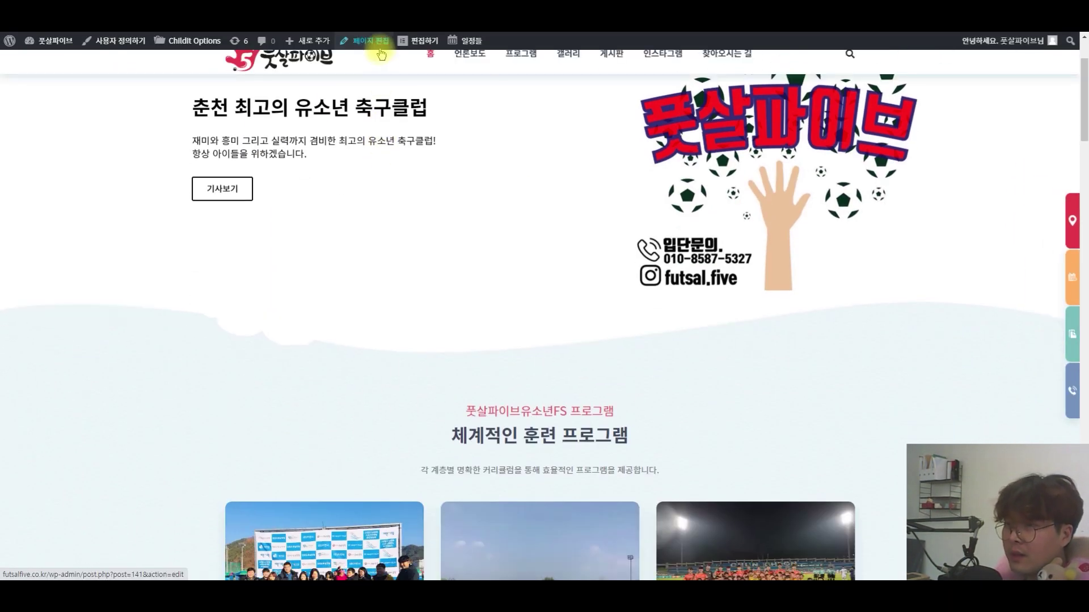
pyautogui.click(380, 48)
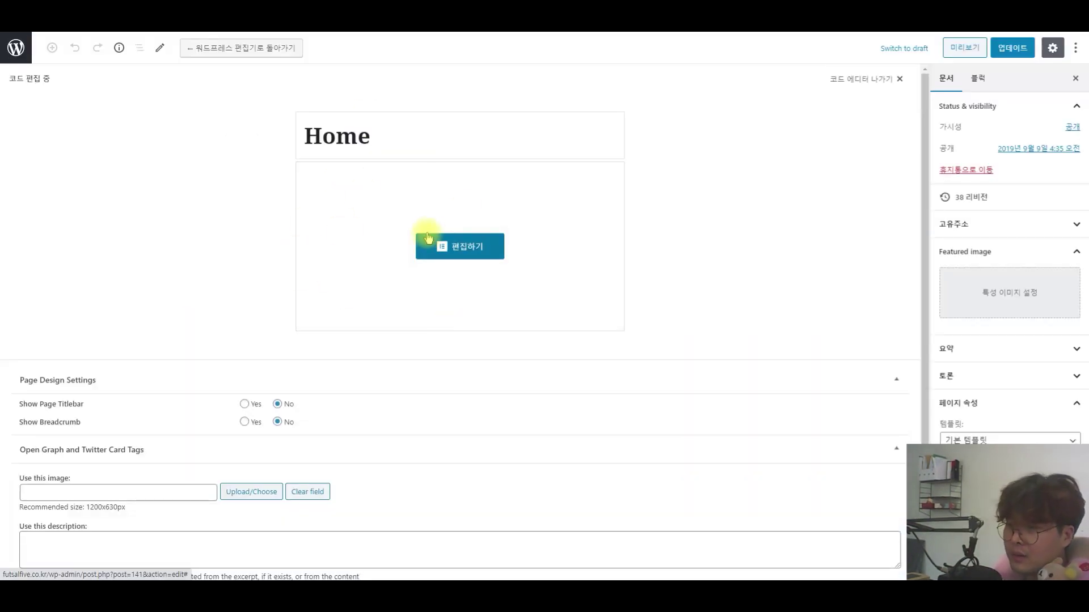
pyautogui.click(473, 250)
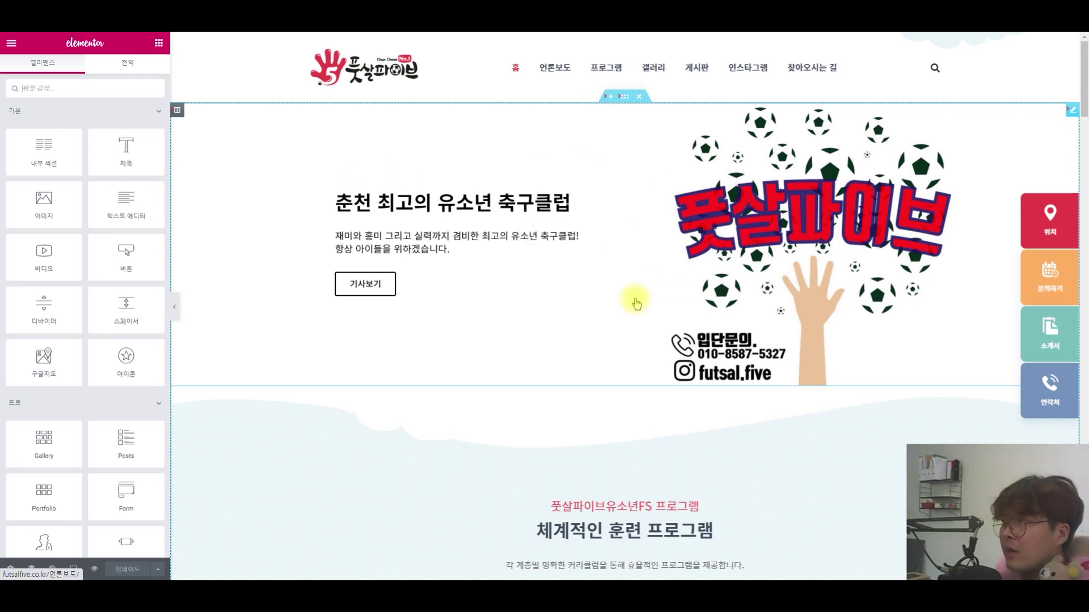
# Select the training Programs section, then exit to the WordPress dashboard
pyautogui.scroll(-2, 590, 363)
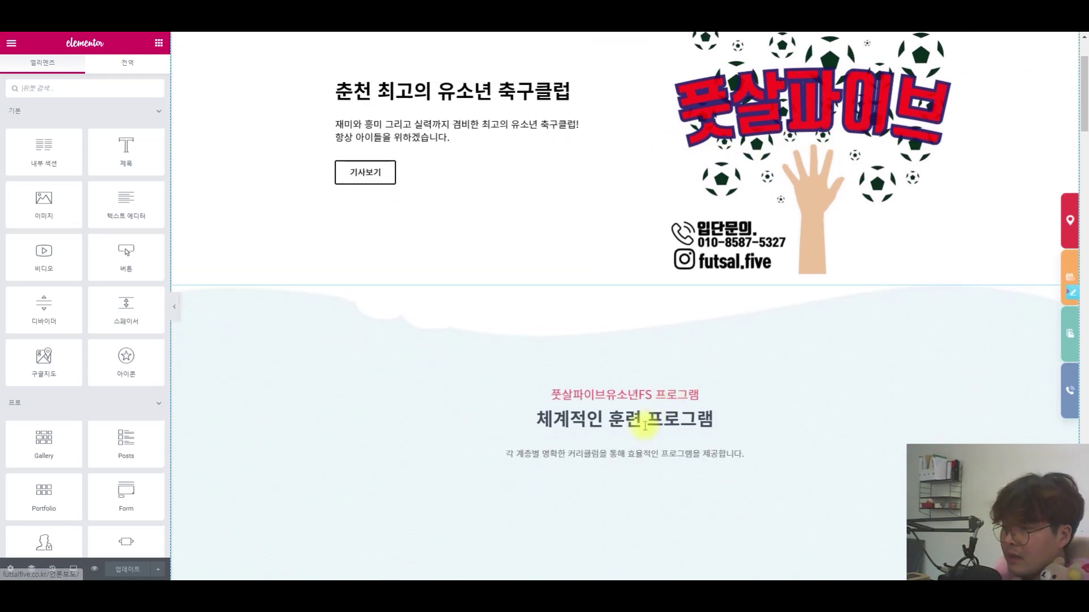
pyautogui.click(615, 391)
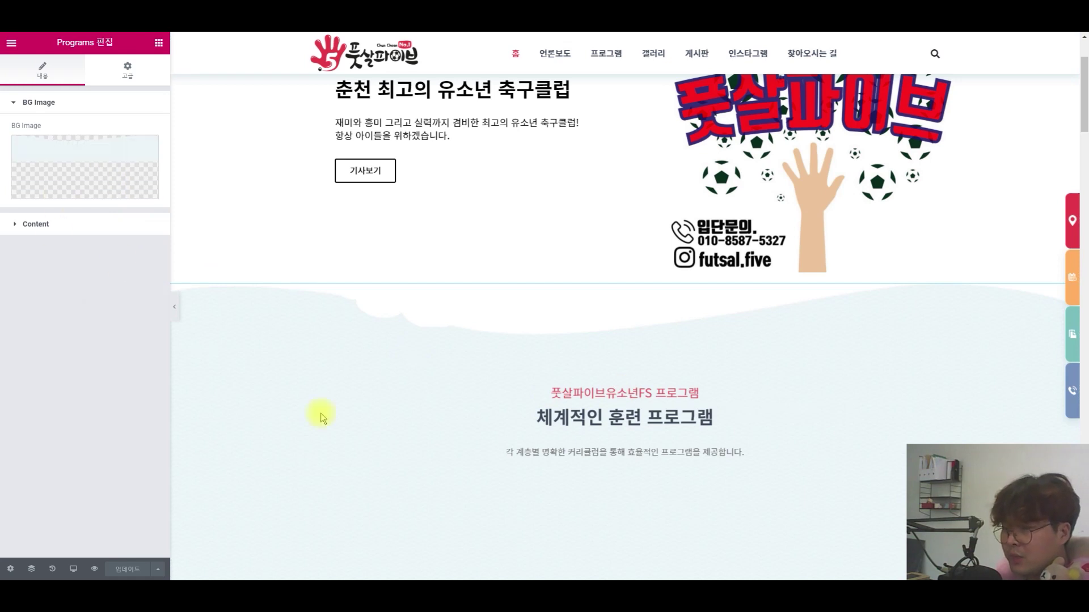
pyautogui.scroll(-3, 712, 465)
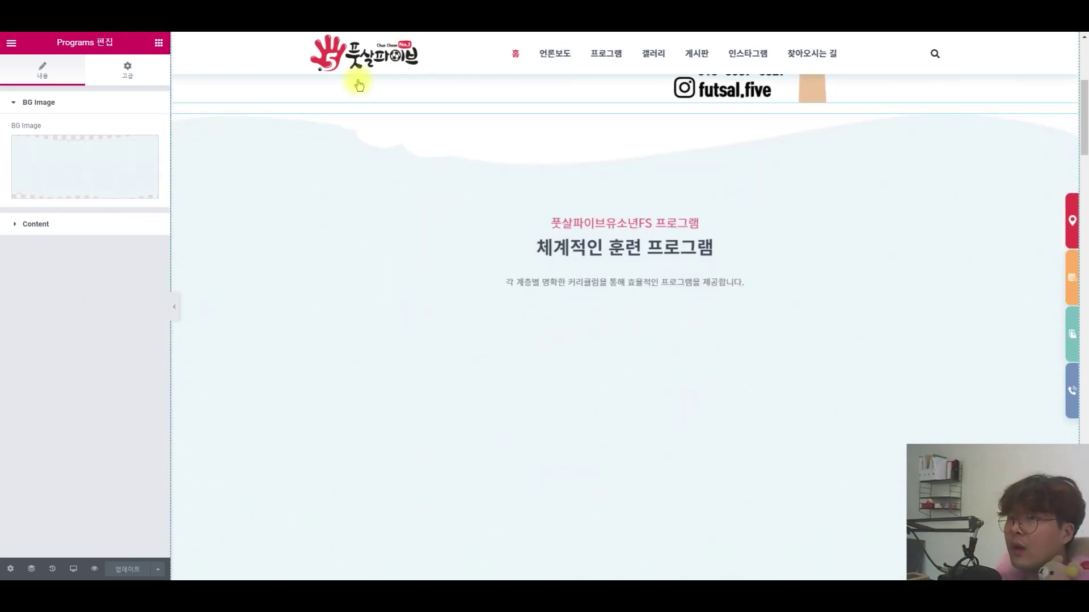
pyautogui.click(291, 69)
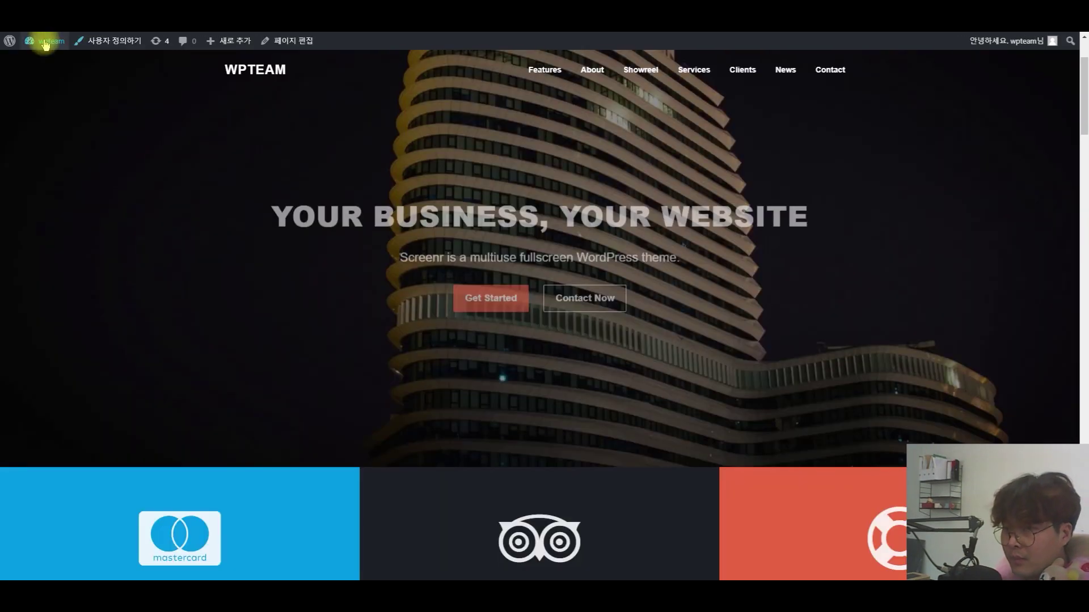
# Check the installed themes, then view the live site's front page
pyautogui.click(45, 43)
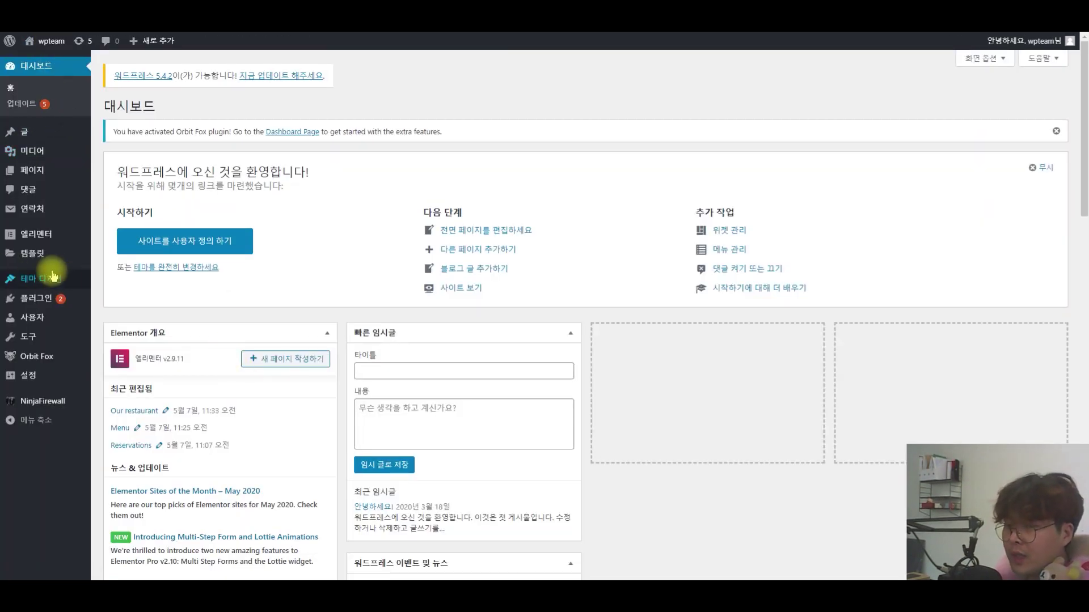
pyautogui.moveTo(63, 278)
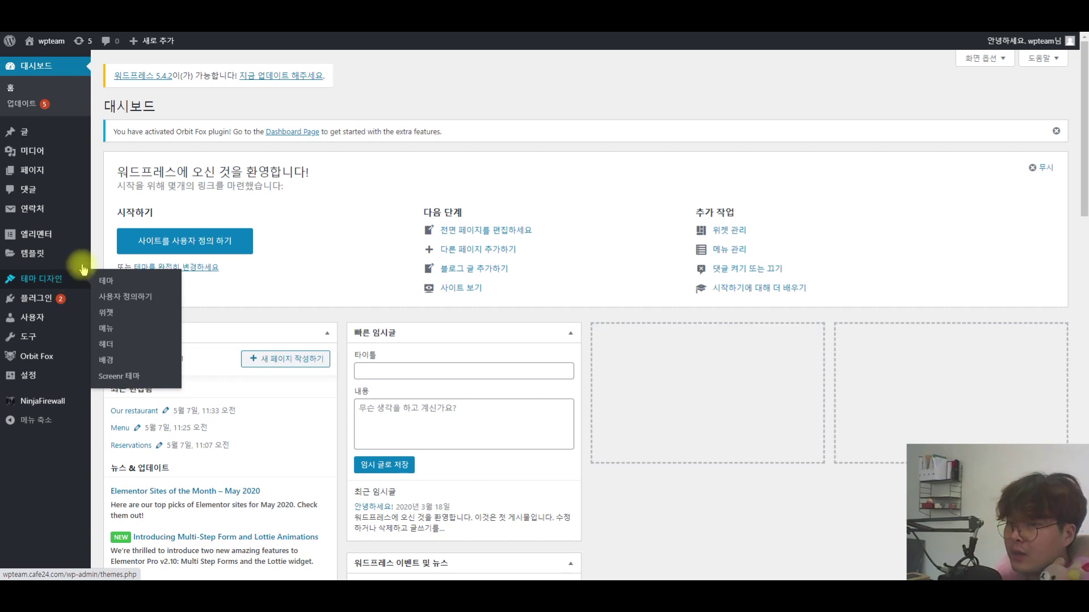
pyautogui.click(113, 291)
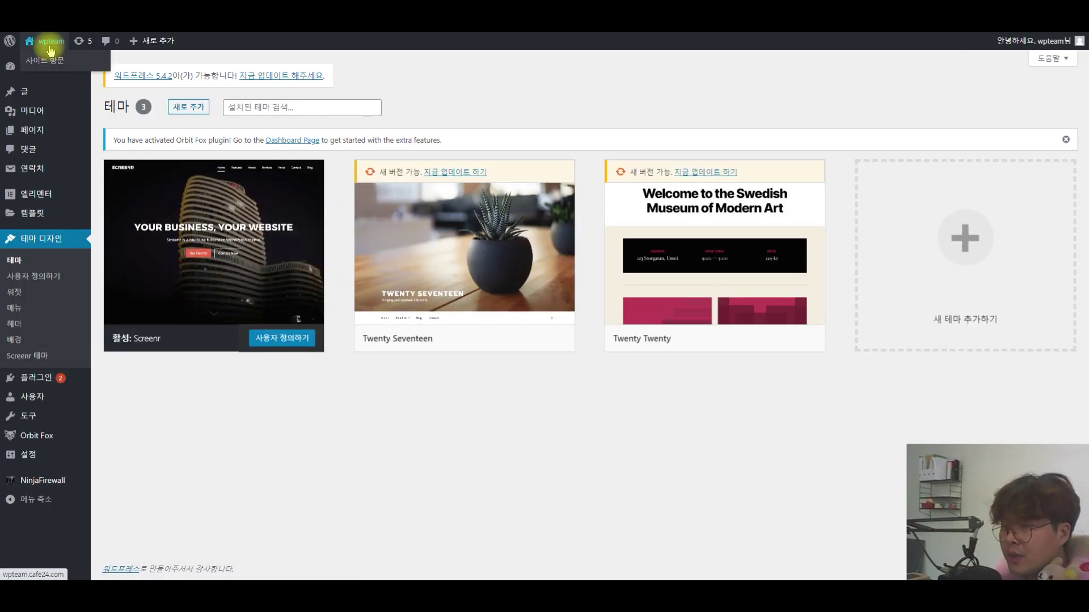
pyautogui.click(49, 46)
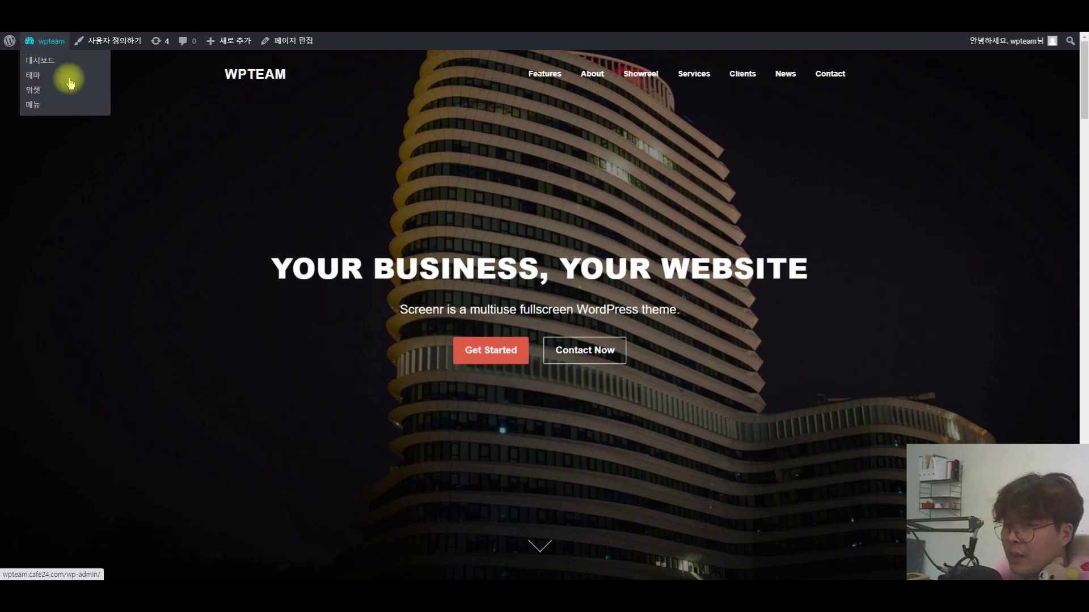
# Return to the admin and show the Installed Plugins list
pyautogui.click(59, 63)
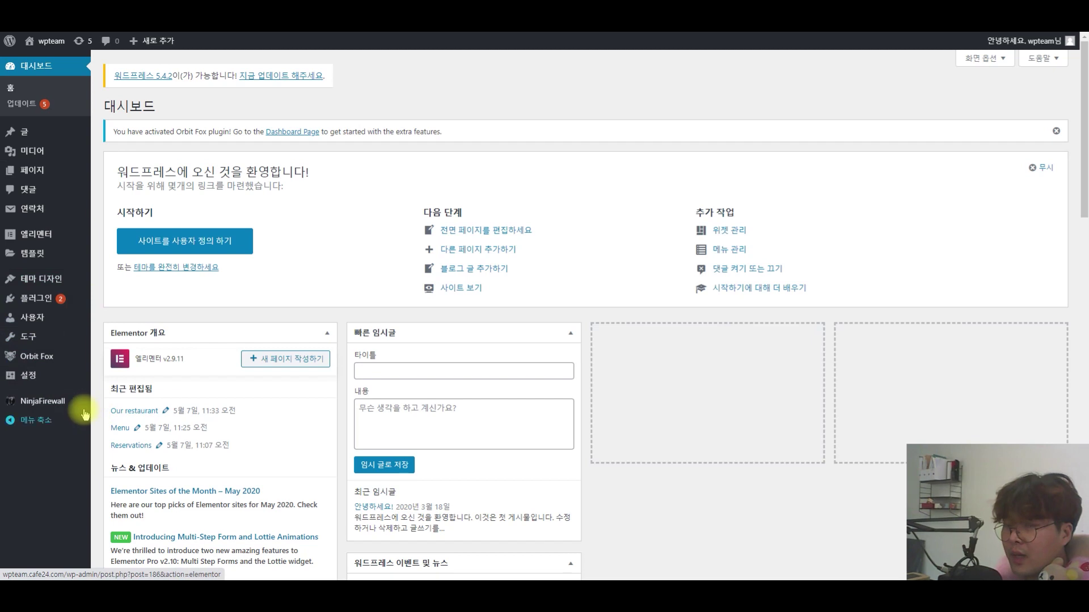
pyautogui.moveTo(27, 309)
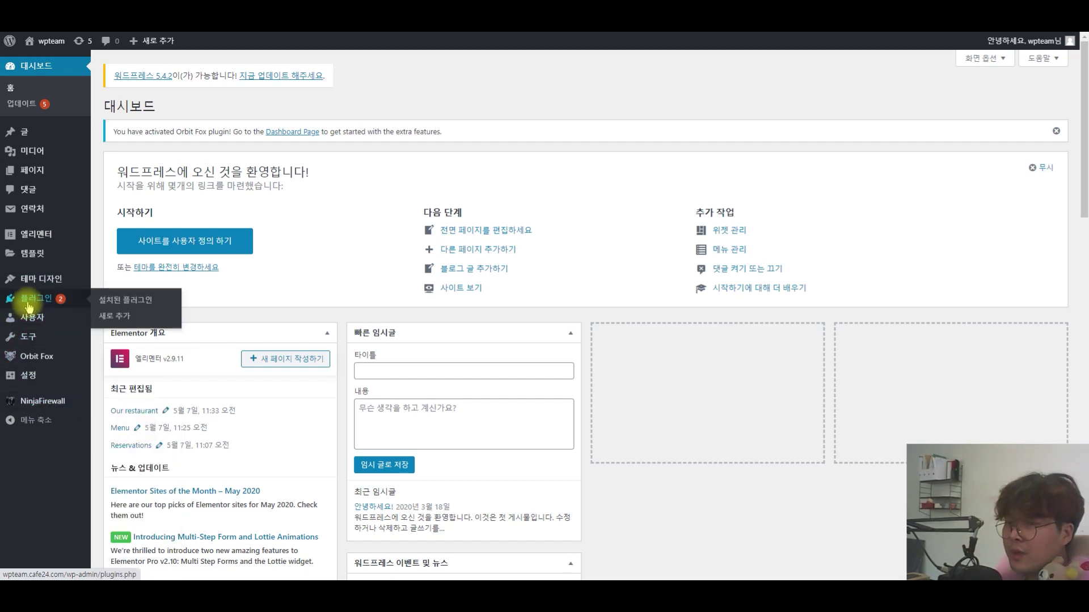
pyautogui.click(30, 302)
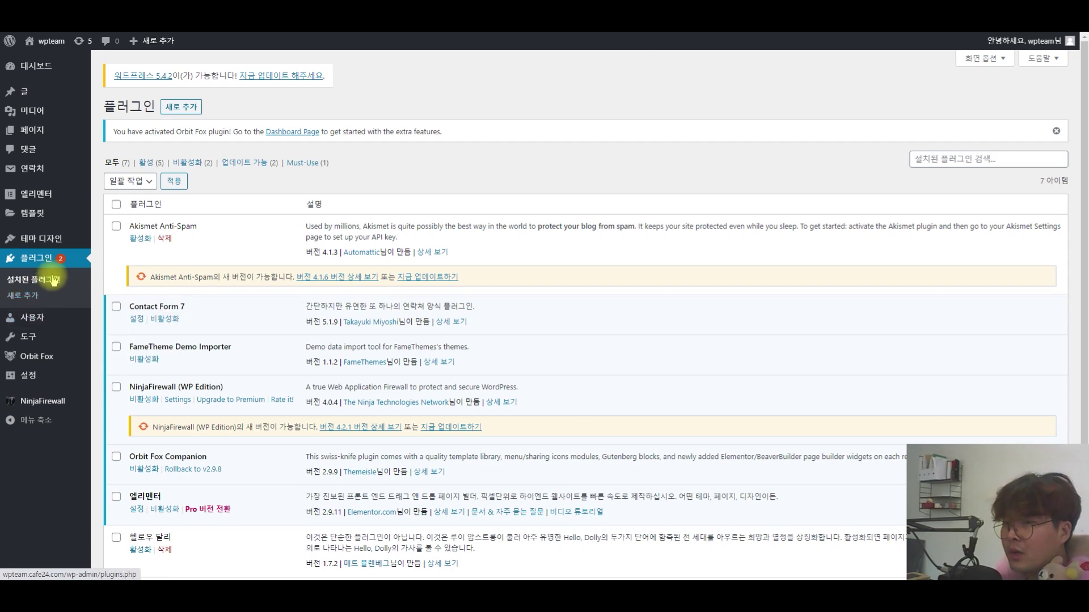
# Show the Popular plugins on Add Plugins and highlight Contact Form 7's rating and installs
pyautogui.click(179, 108)
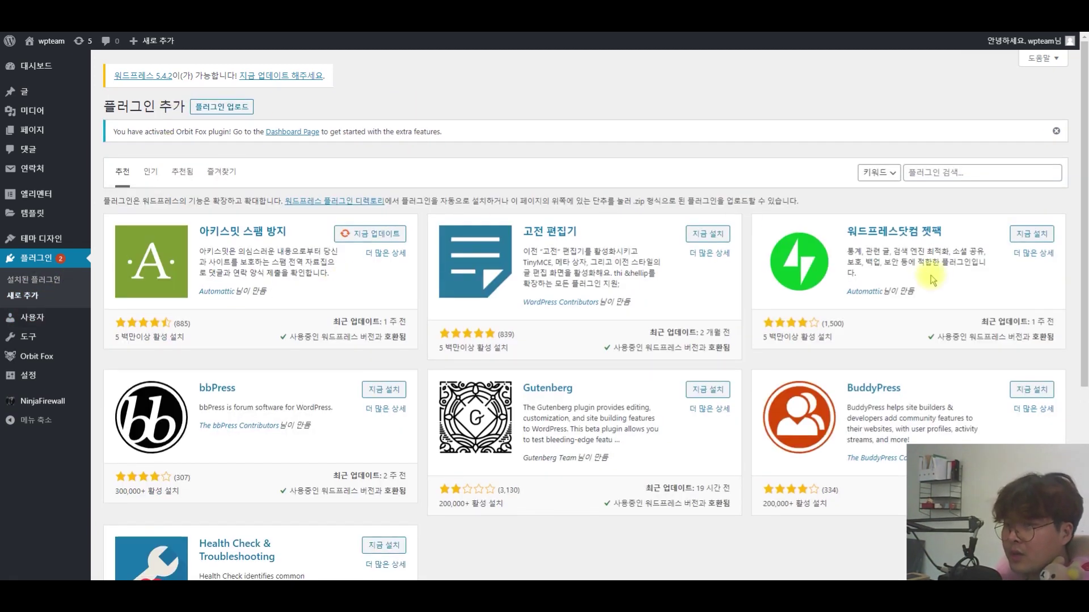
pyautogui.click(151, 171)
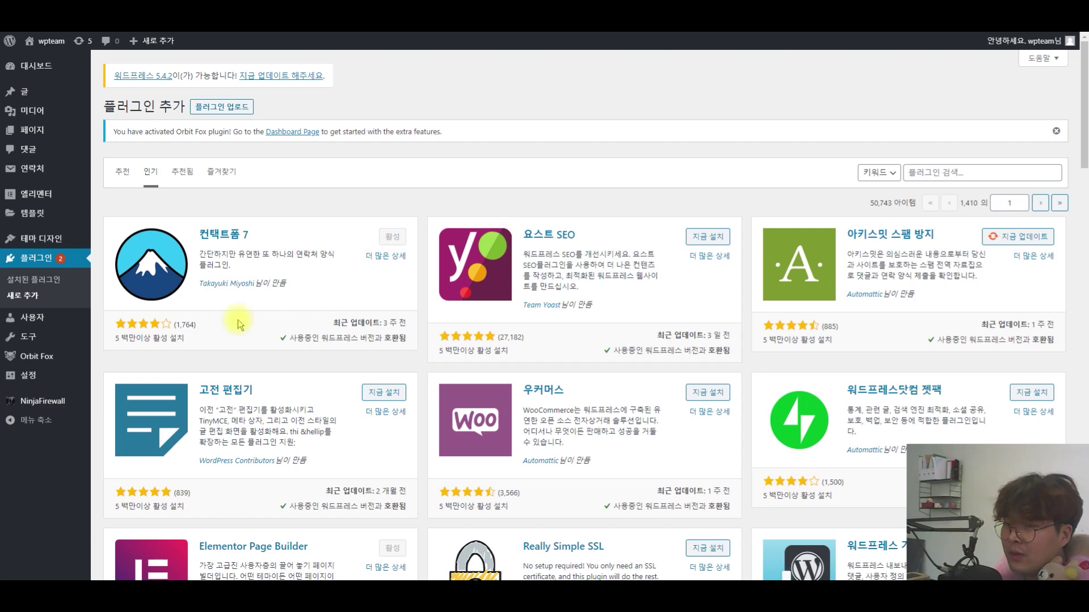
pyautogui.tripleClick(187, 340)
pyautogui.click(198, 343)
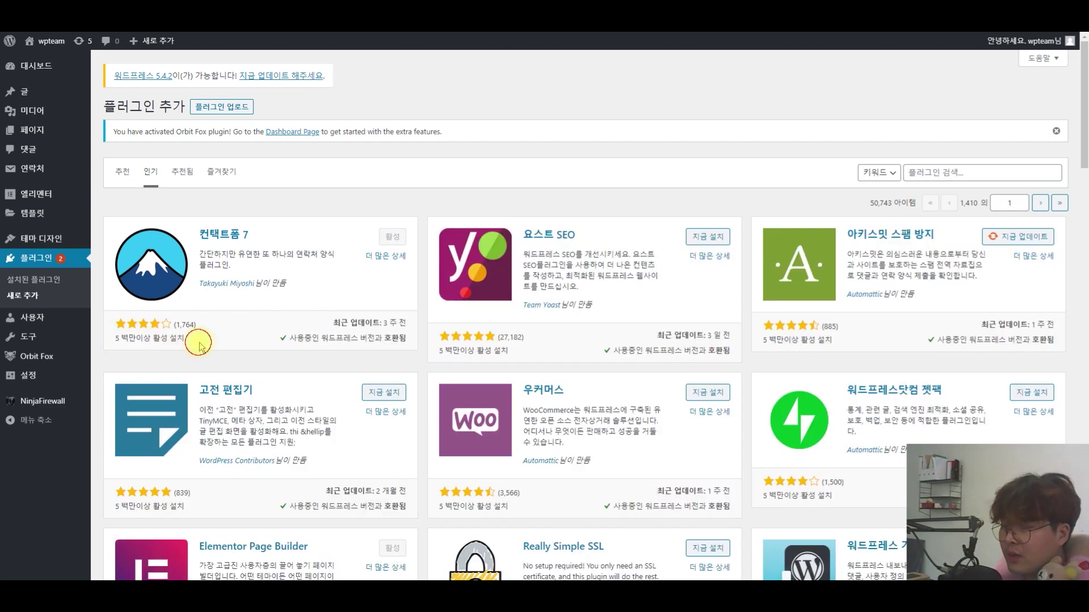
# Highlight Yoast SEO's review count, last-updated date and compatibility note
pyautogui.moveTo(547, 338); pyautogui.dragTo(475, 334)
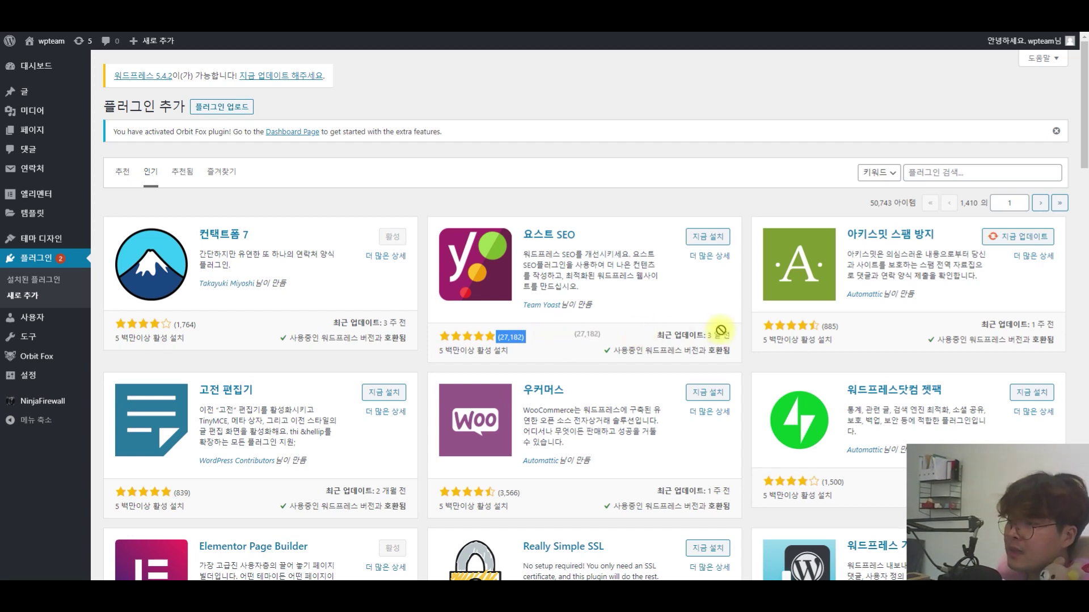
pyautogui.tripleClick(690, 335)
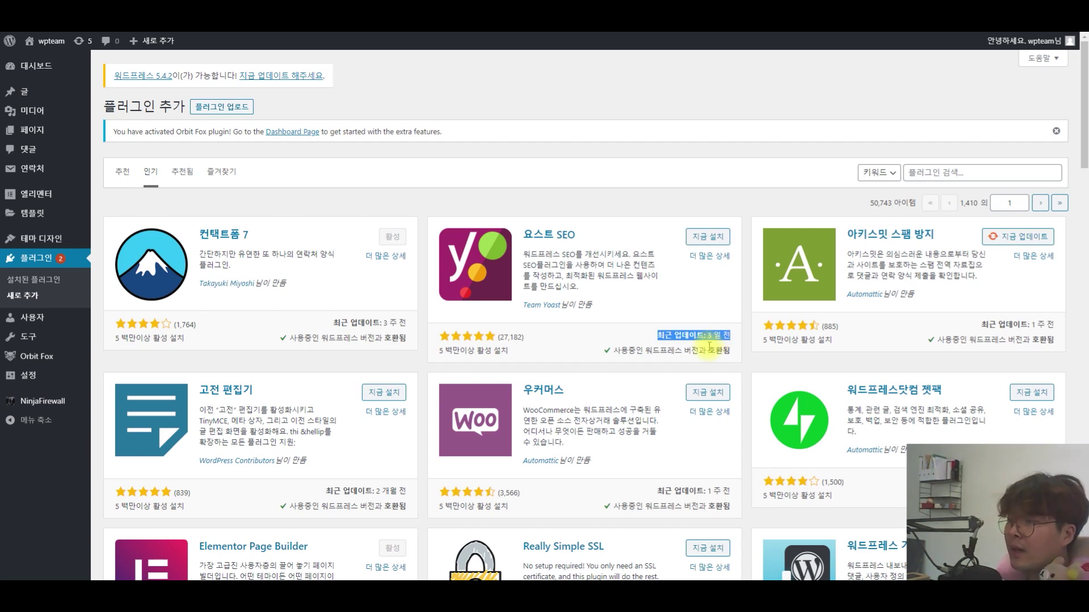
pyautogui.click(619, 347)
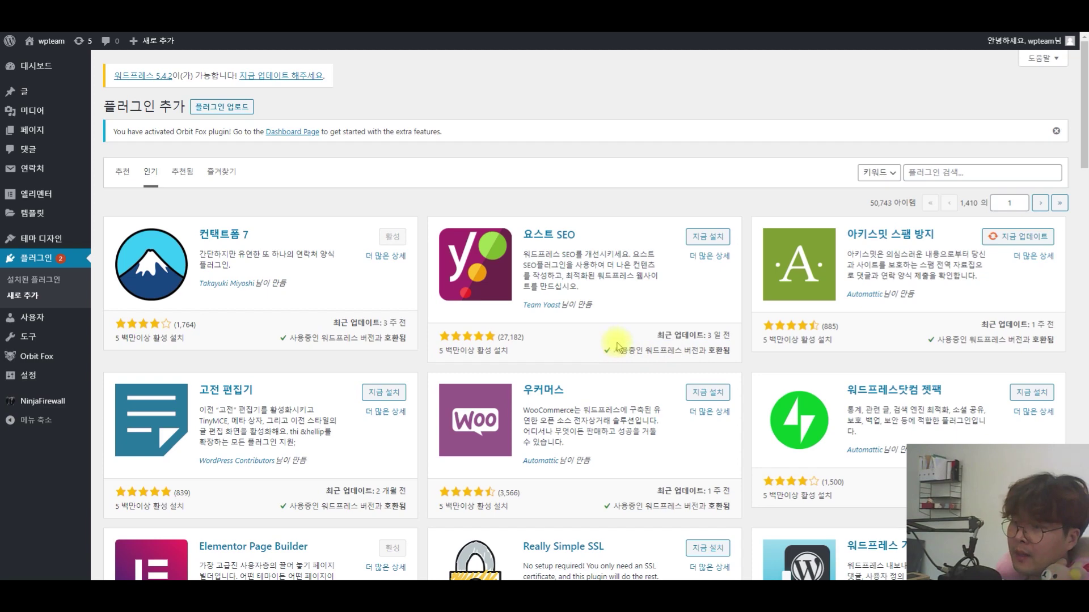
pyautogui.moveTo(656, 351); pyautogui.dragTo(726, 351)
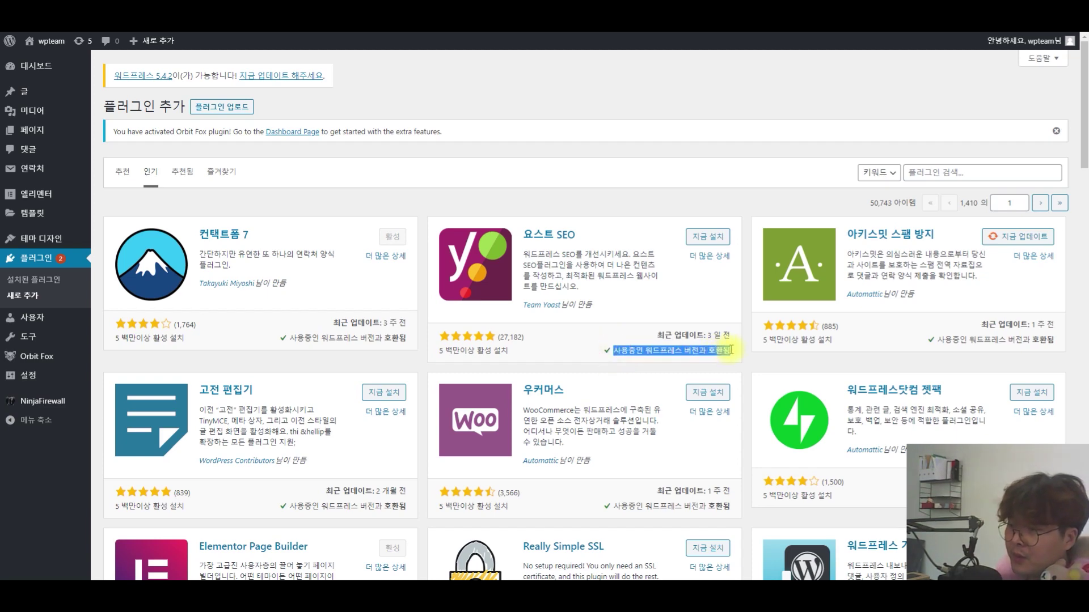
pyautogui.click(719, 352)
# Scroll through the rest of the popular plugin cards
pyautogui.scroll(-5, 653, 363)
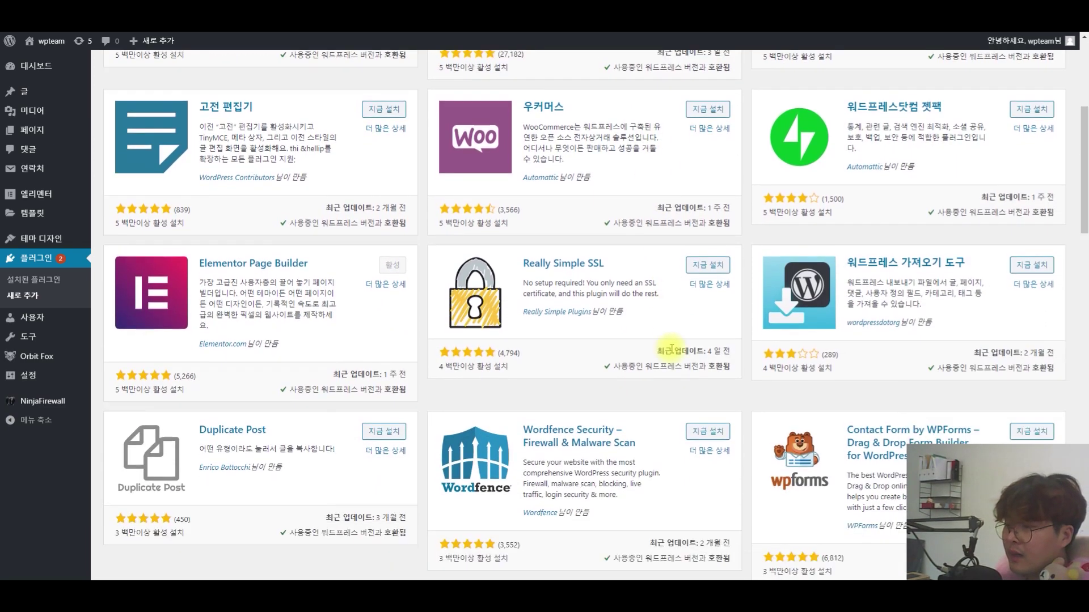
pyautogui.scroll(-5, 671, 352)
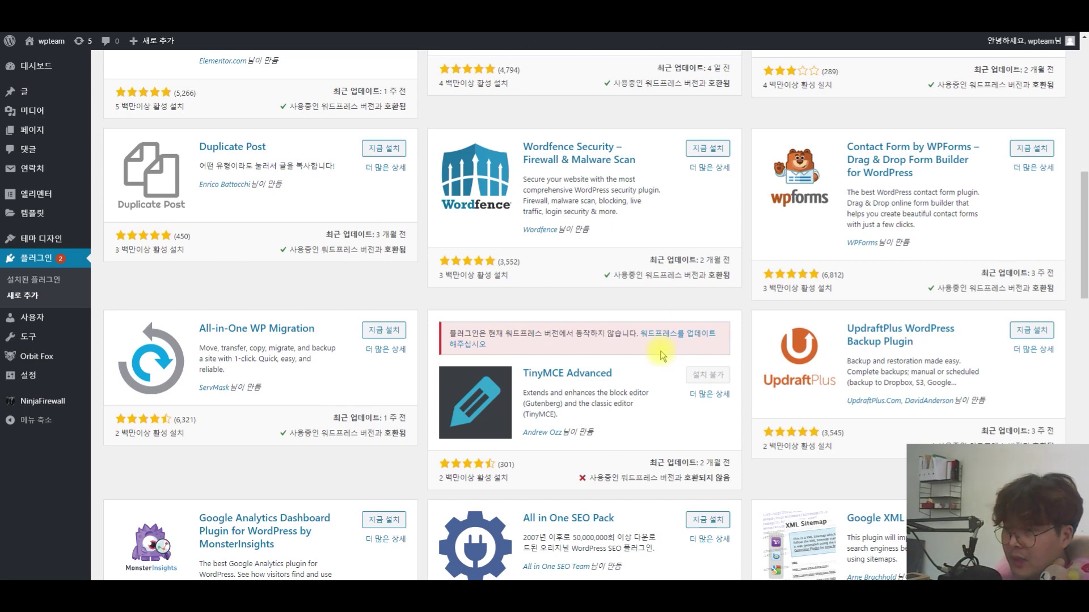
pyautogui.scroll(-3, 662, 356)
pyautogui.moveTo(589, 308); pyautogui.dragTo(637, 292)
pyautogui.scroll(-5, 635, 292)
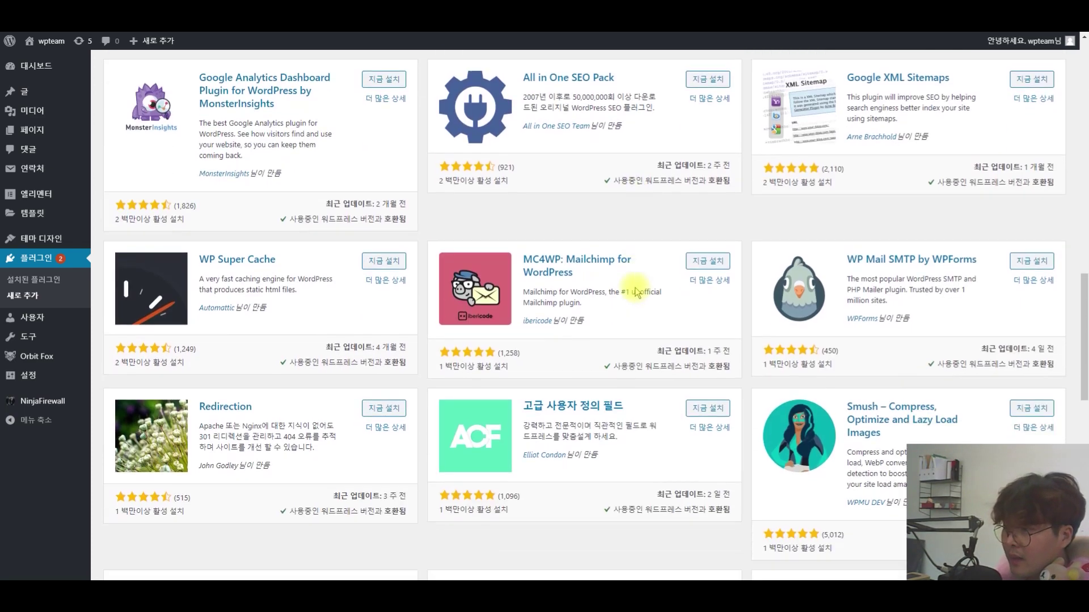
pyautogui.scroll(-4, 223, 256)
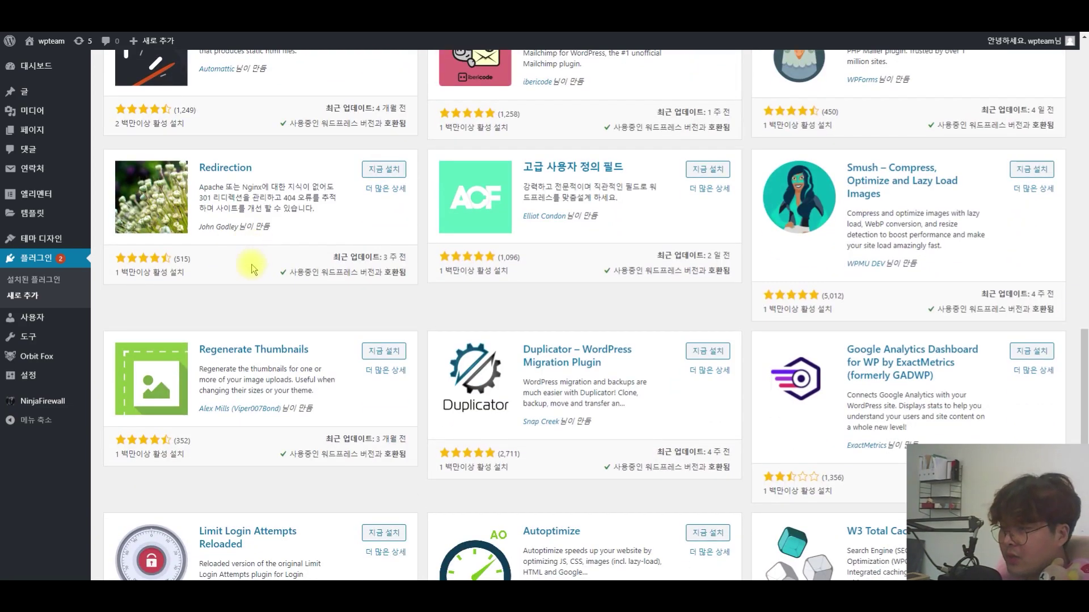
pyautogui.scroll(15, 255, 260)
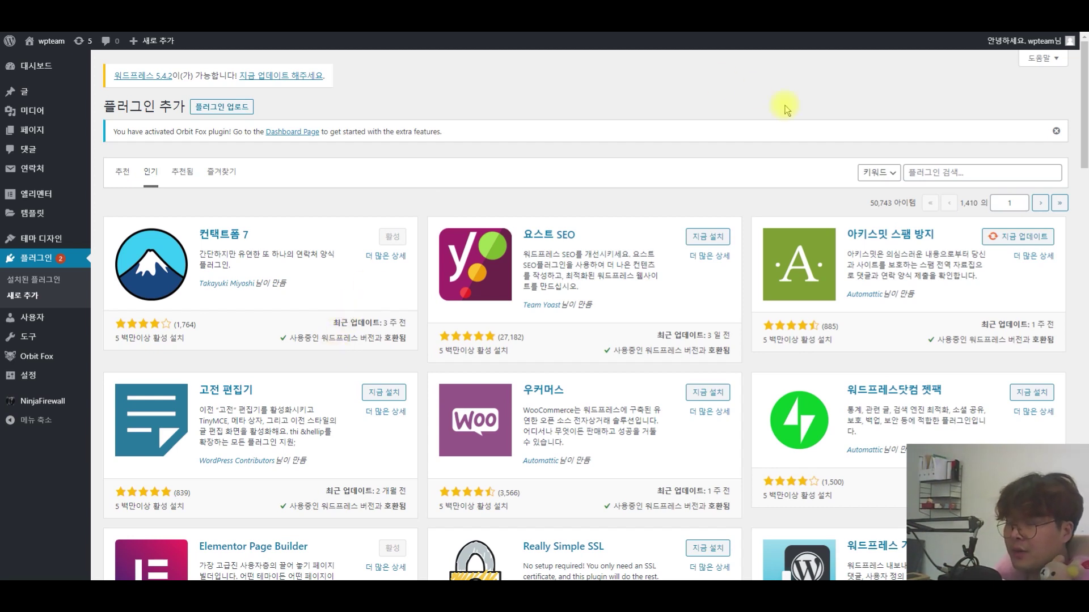
# Search the plugin directory for 'topba', then install and activate Top Bar by WP Darko
pyautogui.click(961, 172)
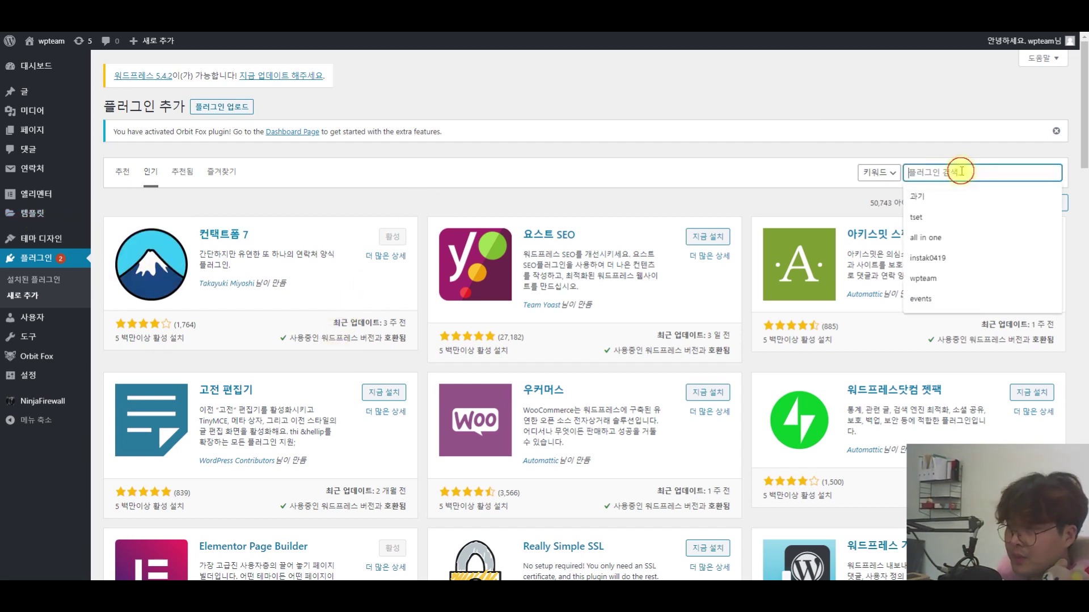
pyautogui.click(940, 166)
pyautogui.write('재')
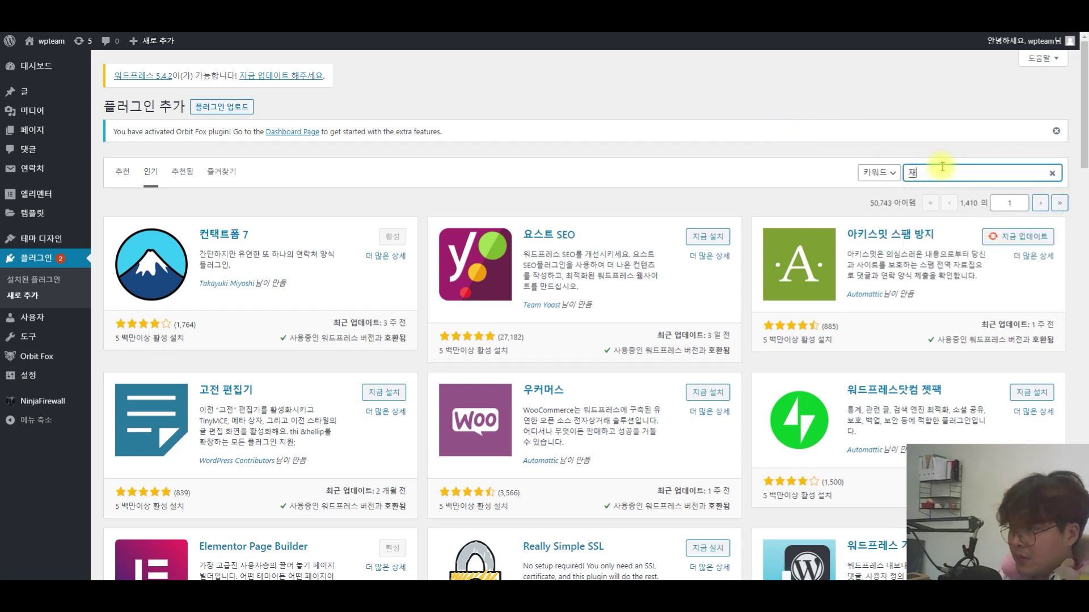
pyautogui.press('BackSpace')
pyautogui.write('topbar')
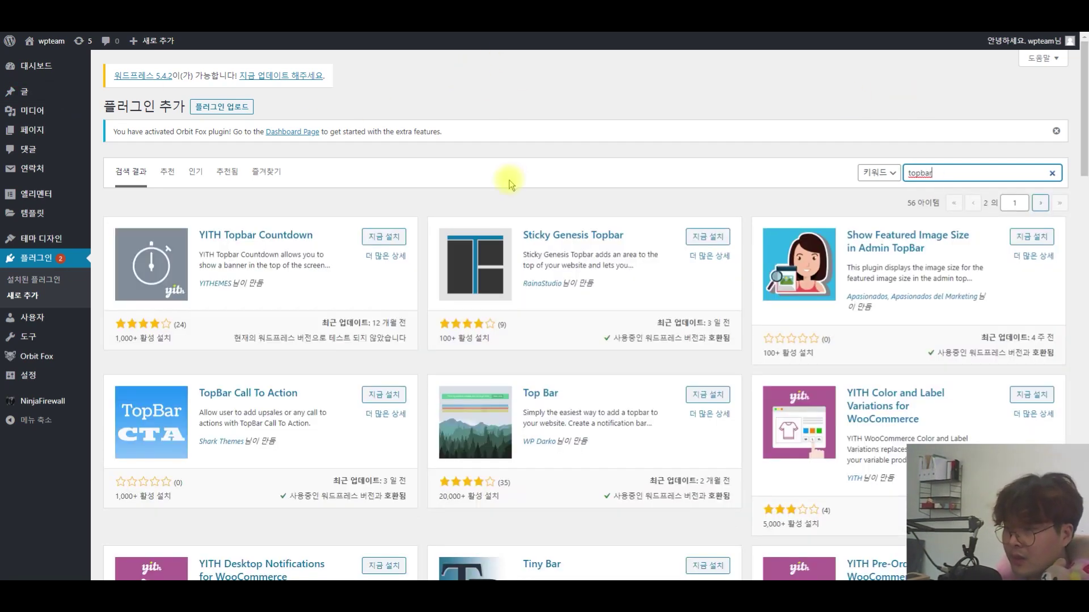
pyautogui.scroll(-2, 509, 183)
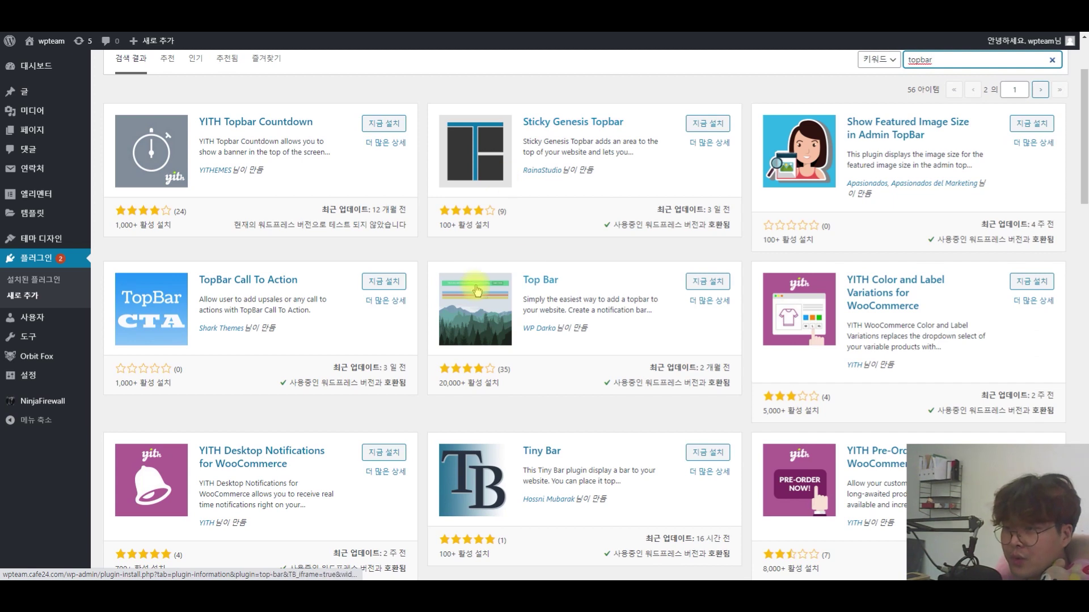
pyautogui.click(709, 282)
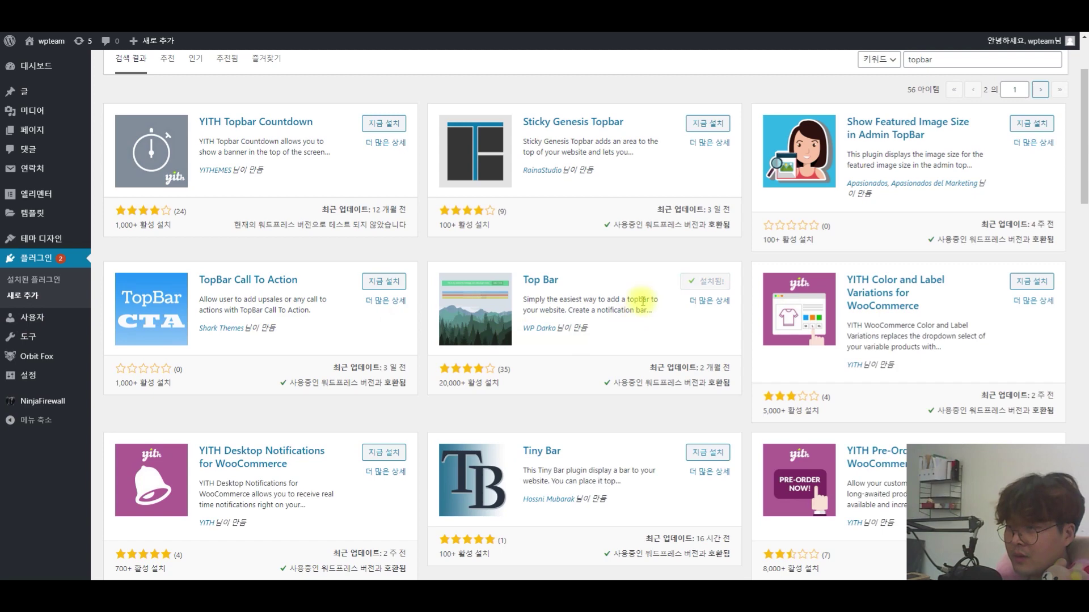
pyautogui.click(709, 283)
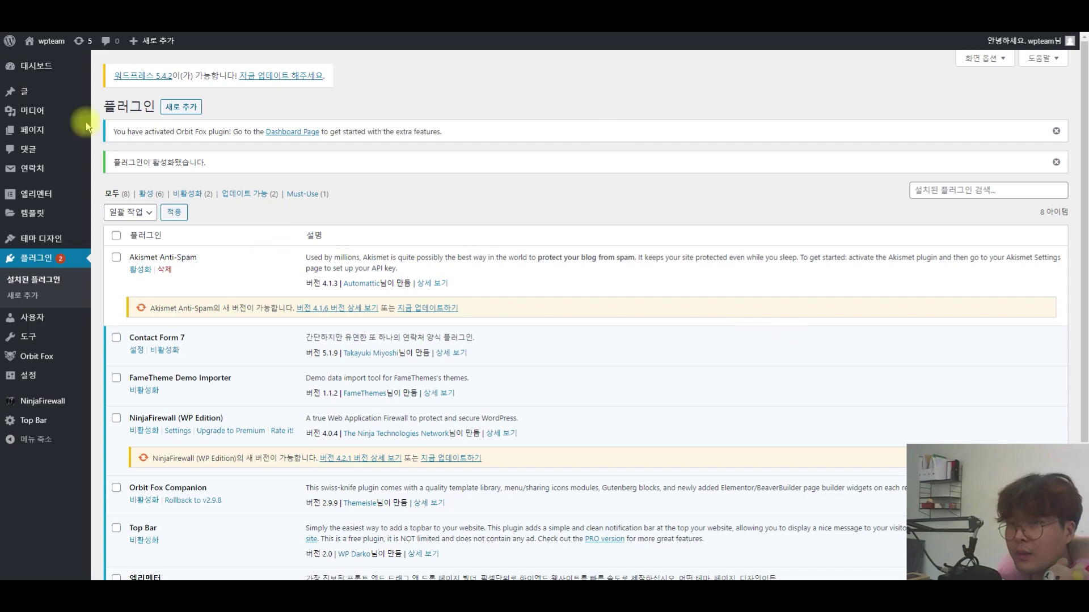
pyautogui.click(51, 41)
pyautogui.scroll(-20, 345, 176)
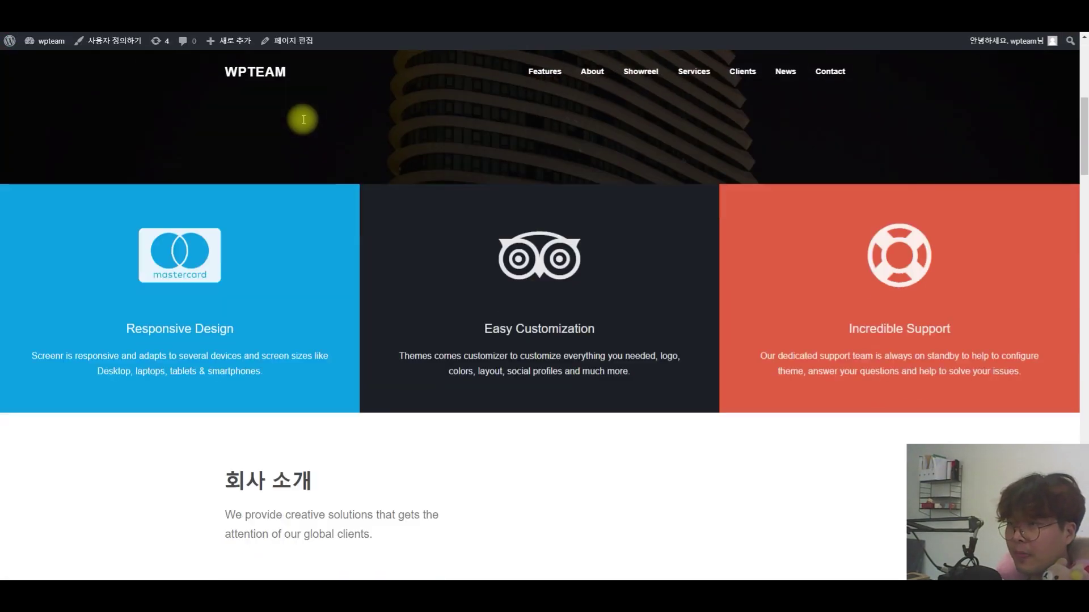
pyautogui.scroll(20, 384, 177)
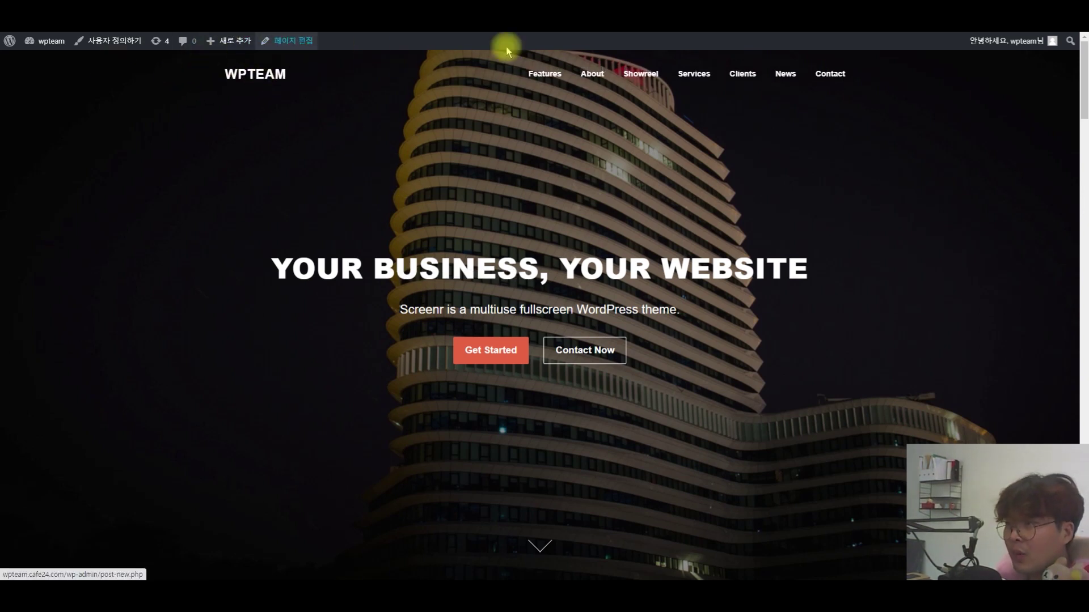
pyautogui.scroll(-8, 586, 199)
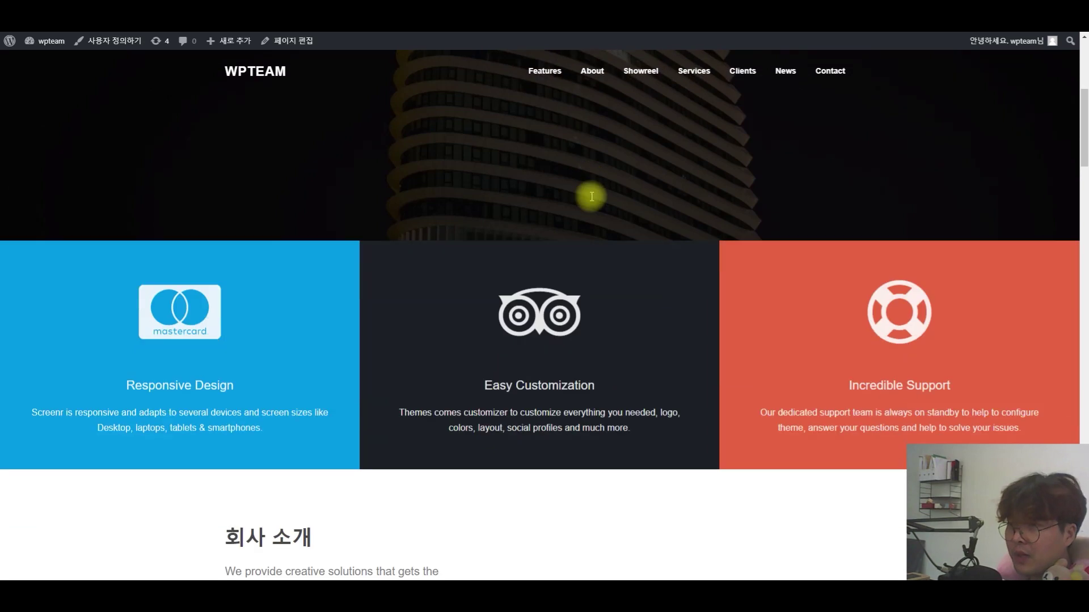
pyautogui.scroll(-4, 586, 202)
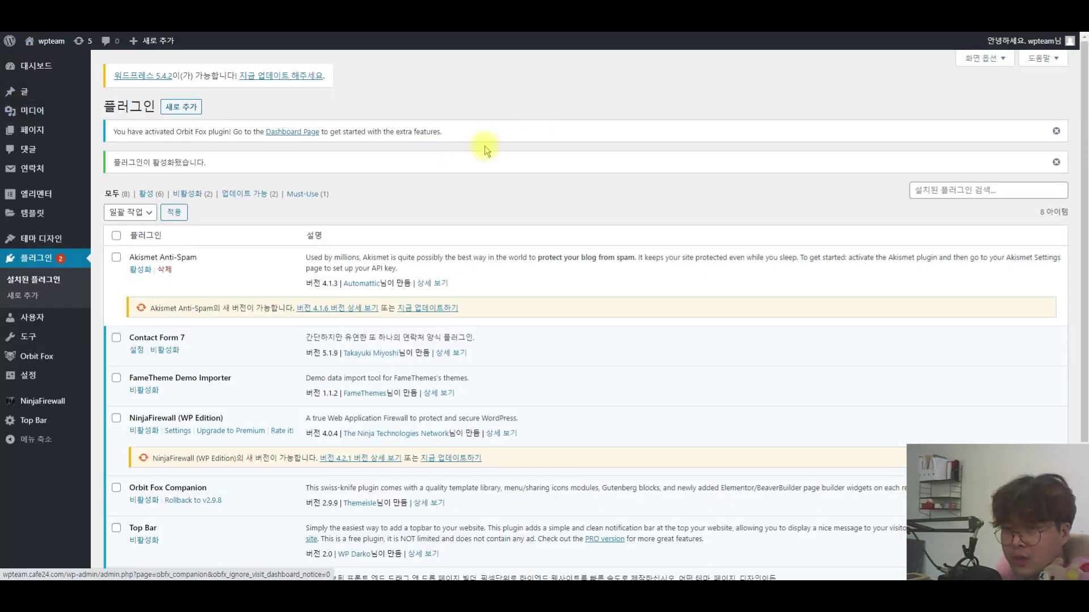
# Open the Top Bar plugin's options page from the admin sidebar
pyautogui.scroll(-3, 54, 153)
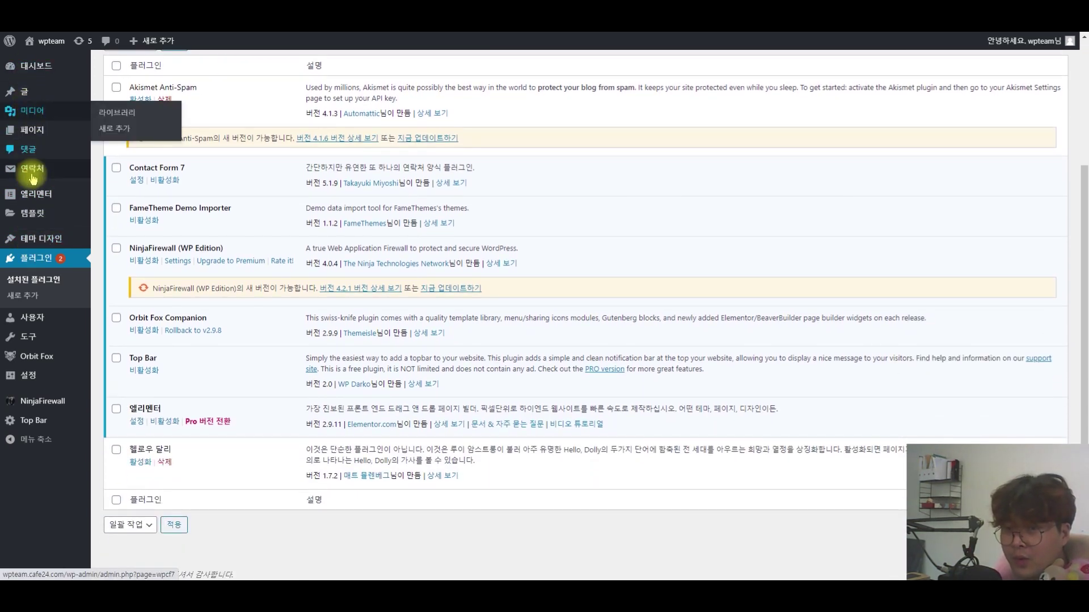
pyautogui.moveTo(40, 215)
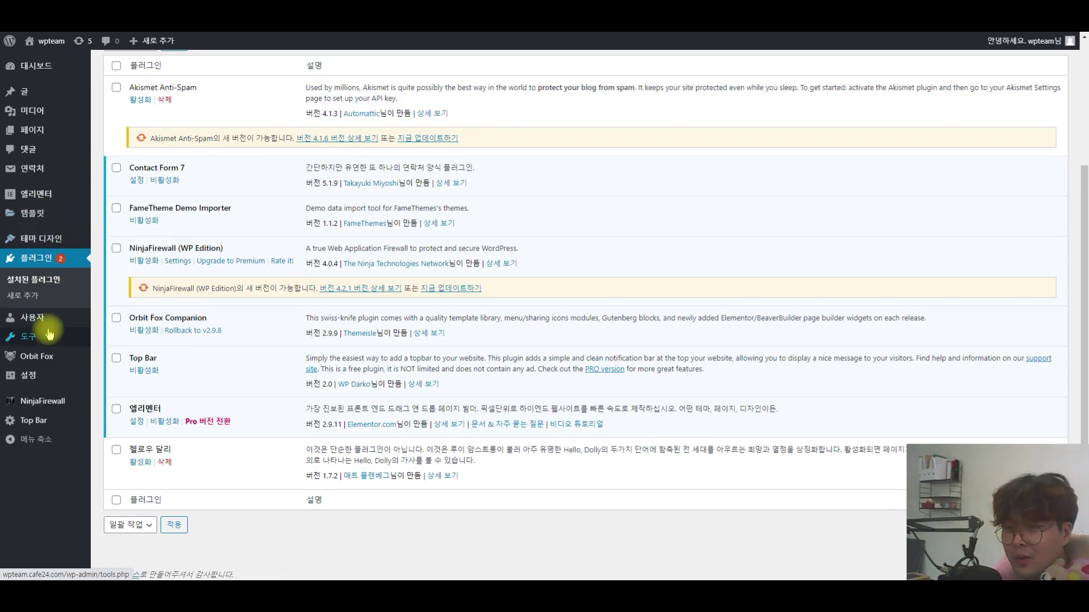
pyautogui.moveTo(37, 346)
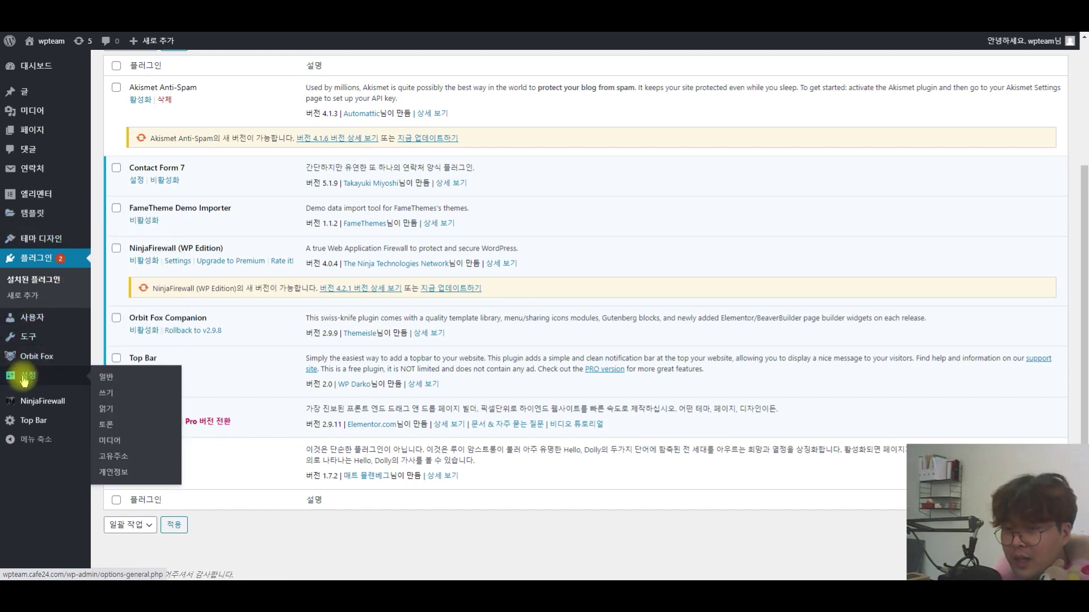
pyautogui.click(43, 420)
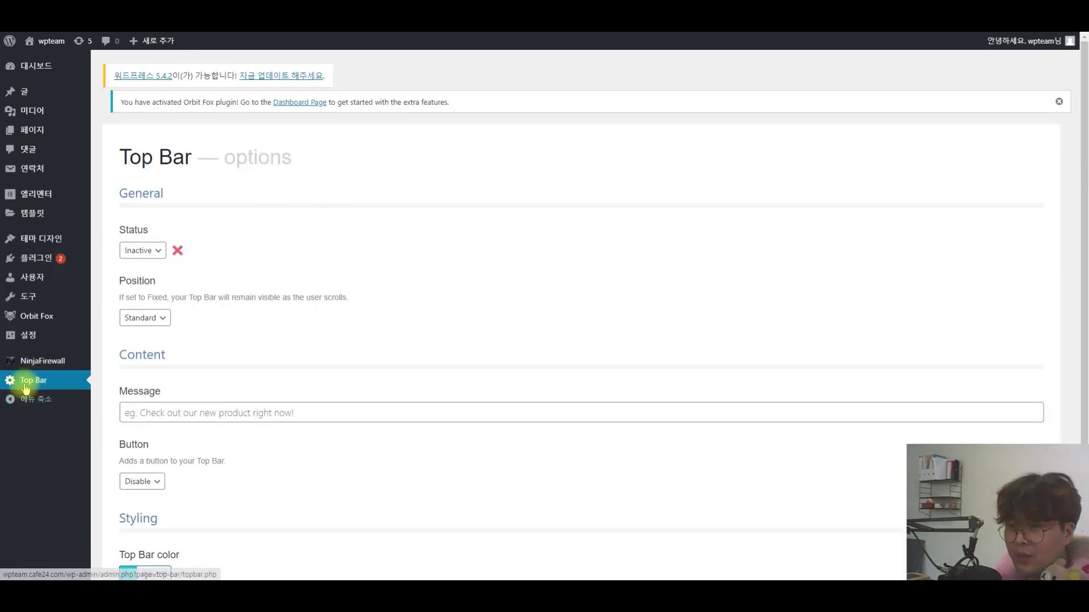
# Select and look up words in the Top Bar option labels, clearing each selection
pyautogui.doubleClick(149, 194)
pyautogui.click(370, 218)
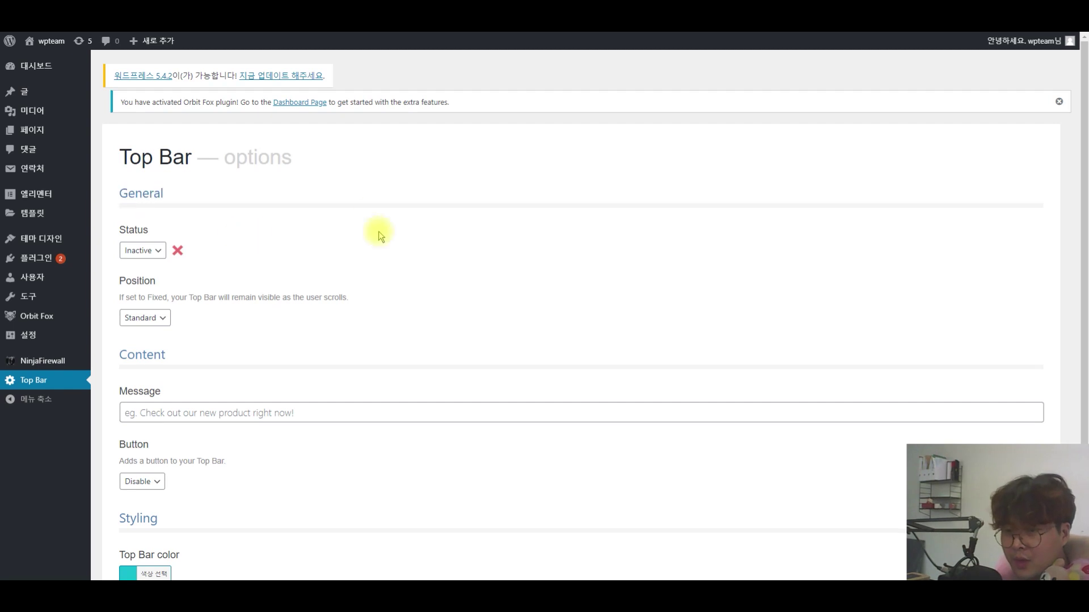
pyautogui.doubleClick(142, 354)
pyautogui.scroll(-3, 359, 321)
pyautogui.click(141, 368)
pyautogui.doubleClick(141, 368)
pyautogui.scroll(3, 276, 353)
pyautogui.click(318, 250)
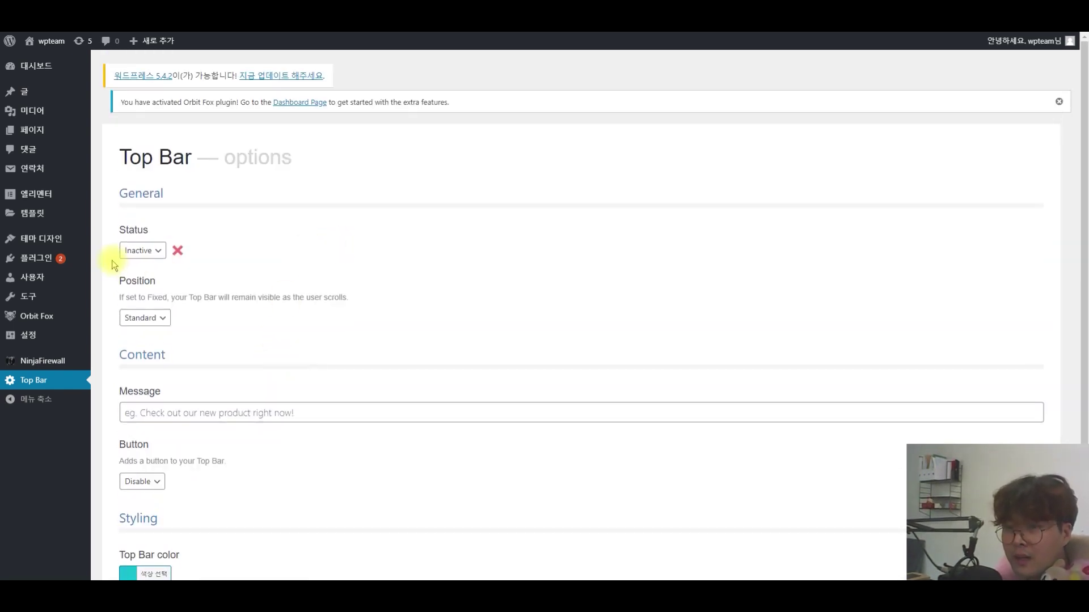
pyautogui.doubleClick(134, 229)
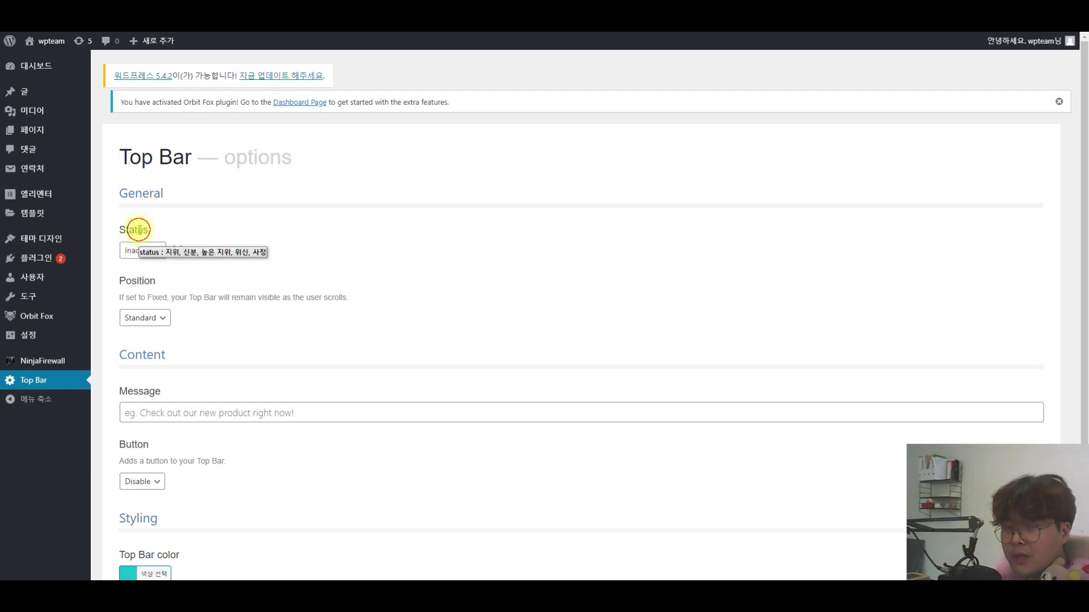
pyautogui.click(285, 236)
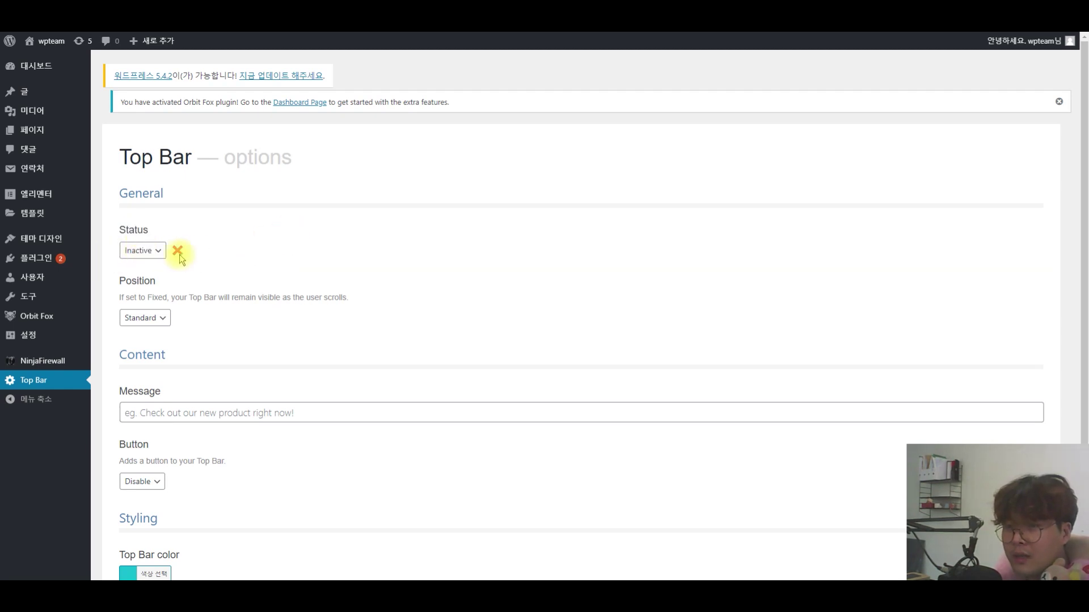
# Set the Top Bar Status to Active and Position to Fixed
pyautogui.click(139, 253)
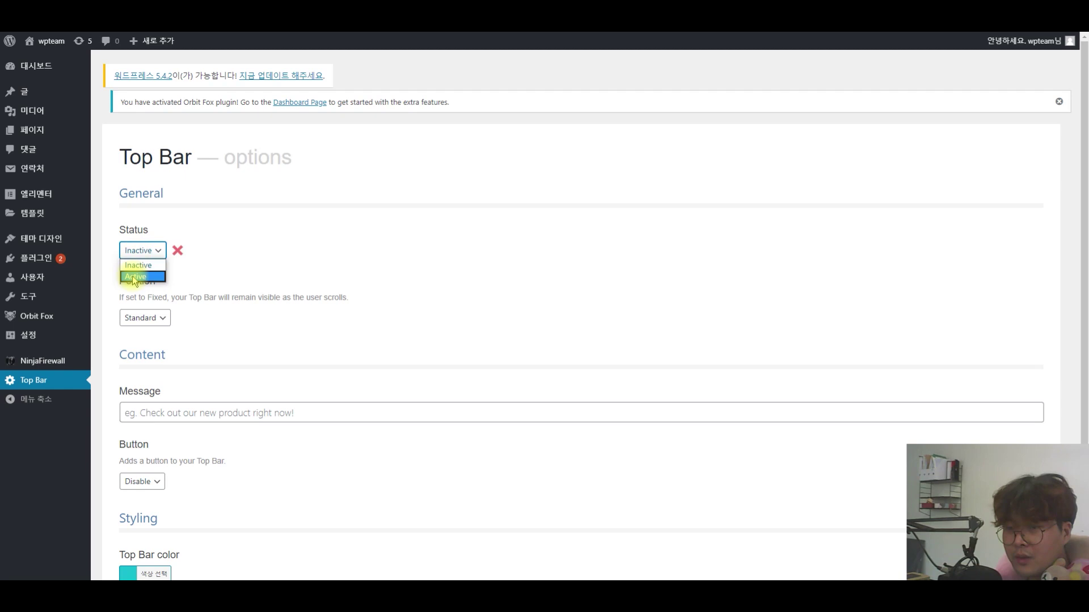
pyautogui.click(133, 277)
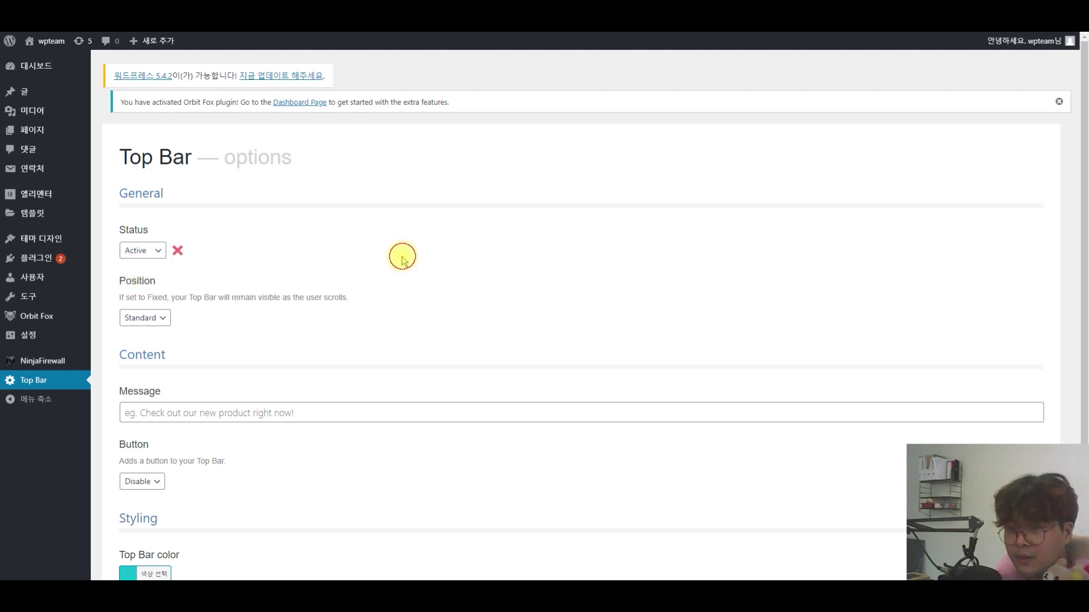
pyautogui.click(140, 319)
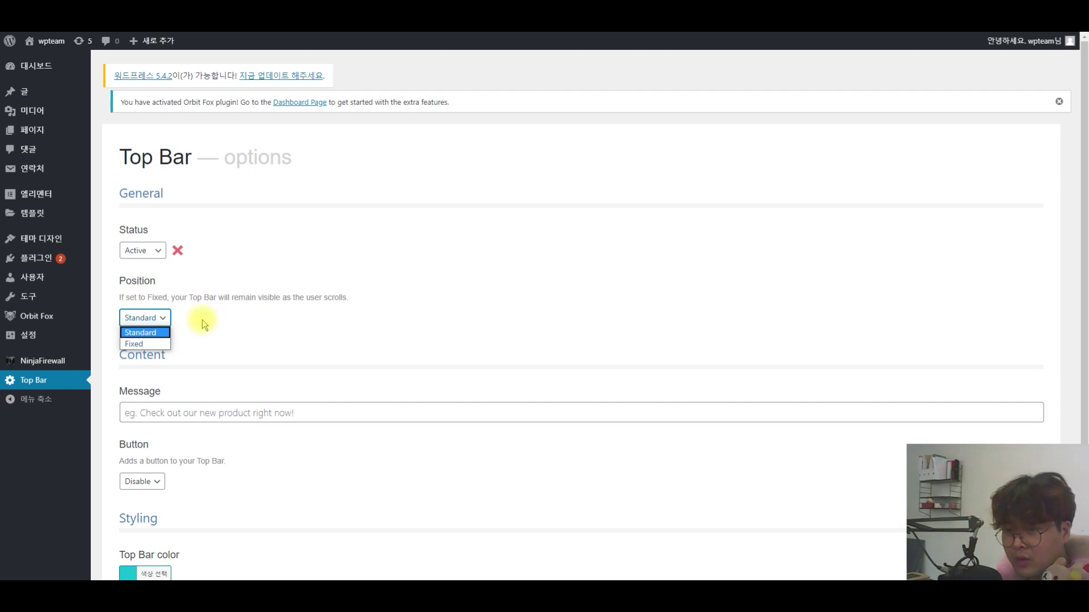
pyautogui.click(217, 315)
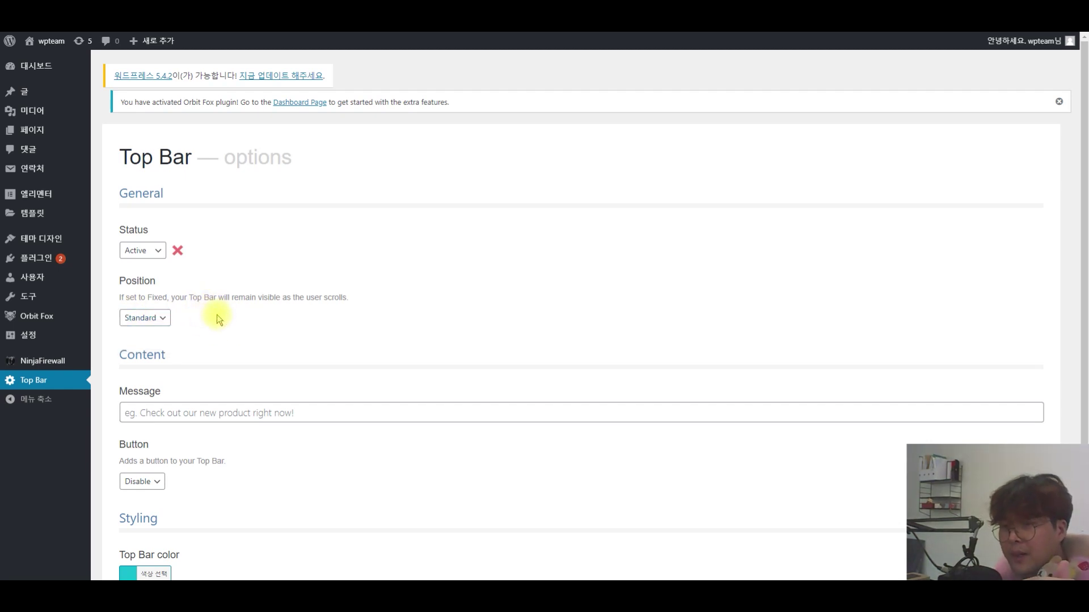
pyautogui.click(163, 324)
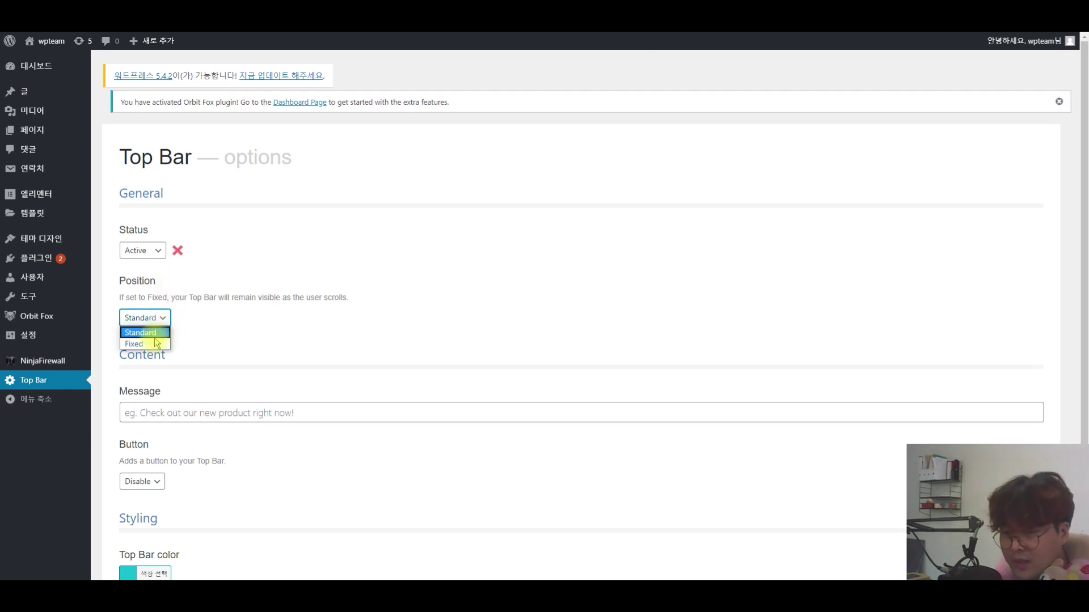
pyautogui.click(150, 343)
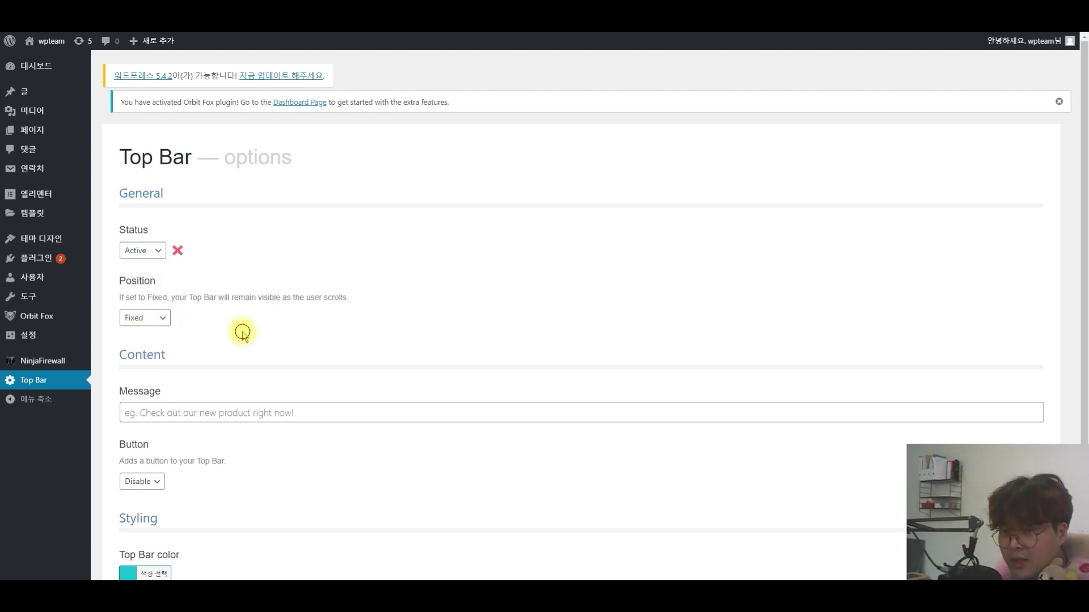
pyautogui.click(211, 414)
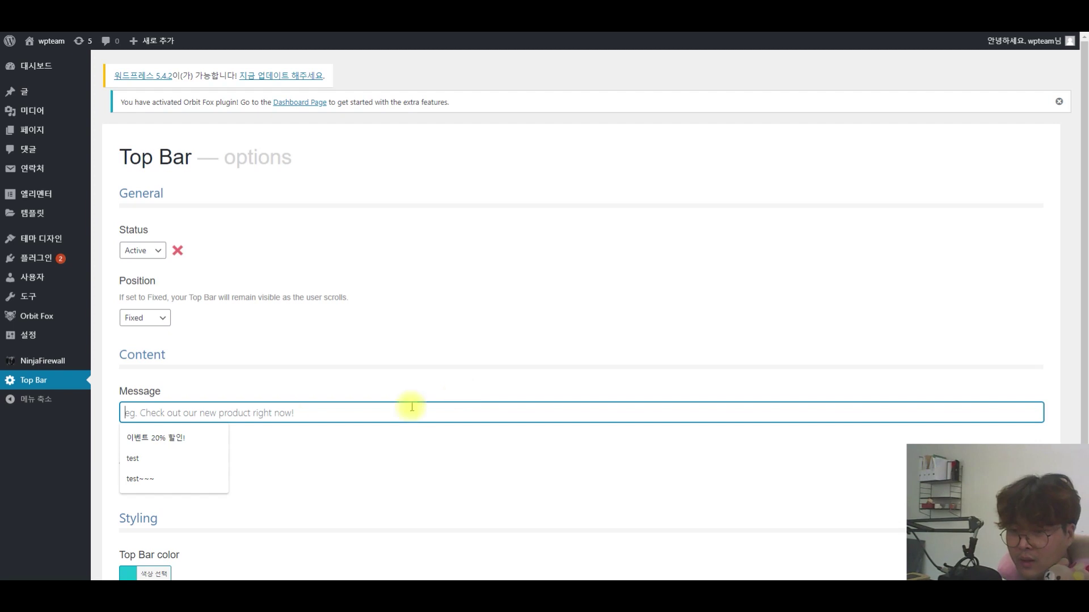
# Fill the message with 이벤트 20% 할인! and enable the button
pyautogui.click(168, 439)
pyautogui.scroll(-2, 278, 425)
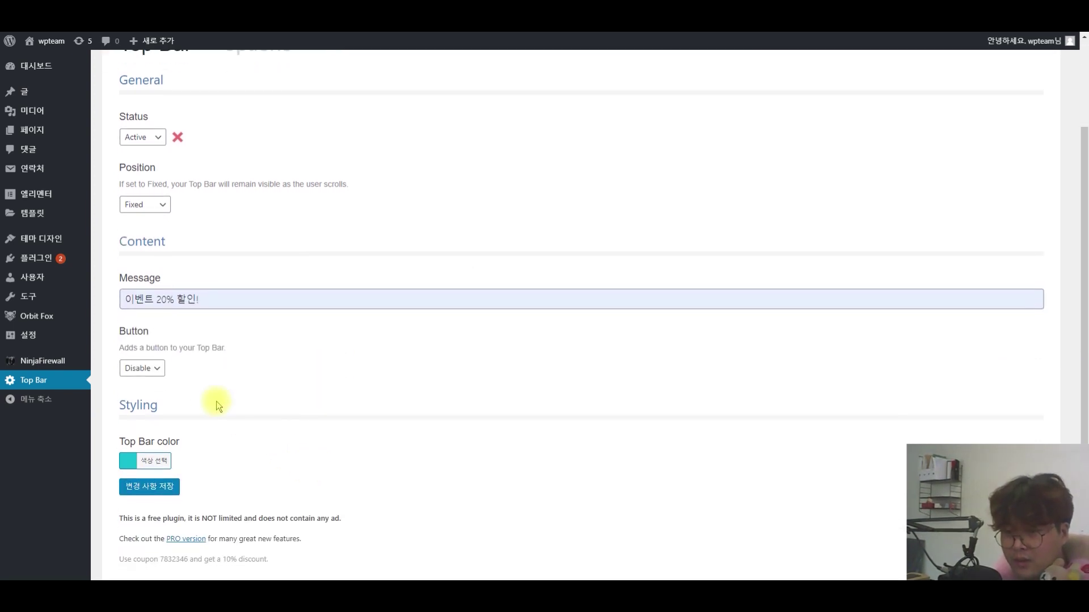
pyautogui.click(142, 368)
pyautogui.click(145, 382)
pyautogui.click(142, 368)
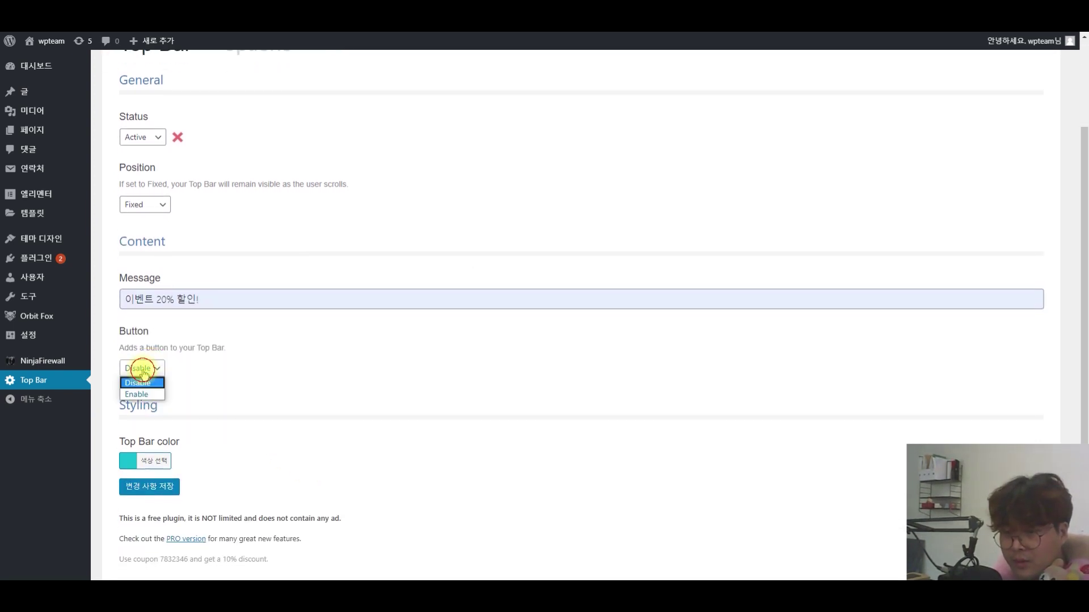
pyautogui.click(145, 395)
pyautogui.click(284, 428)
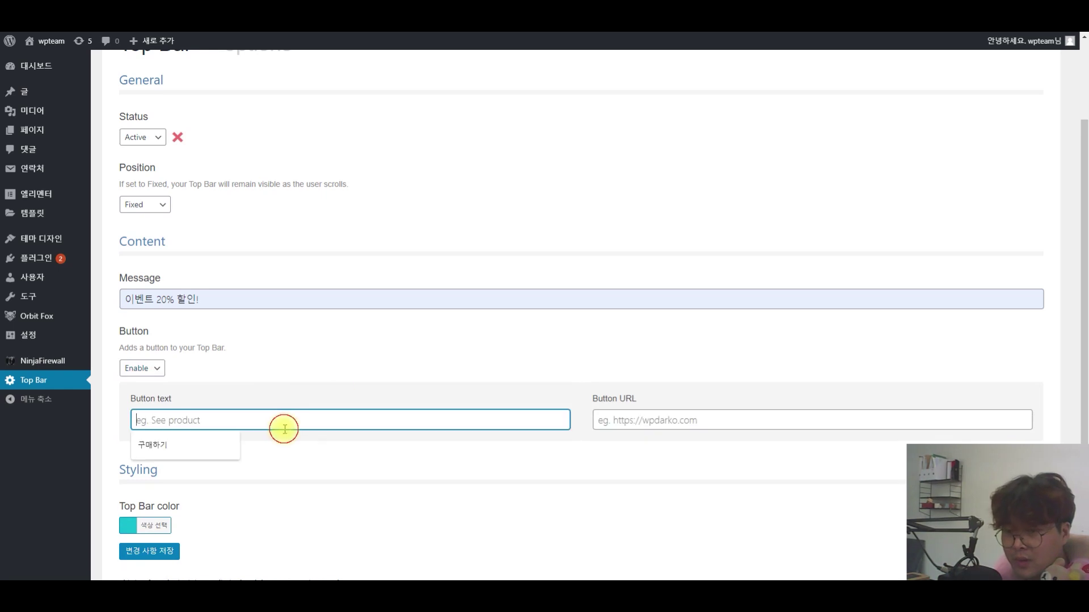
pyautogui.write('https')
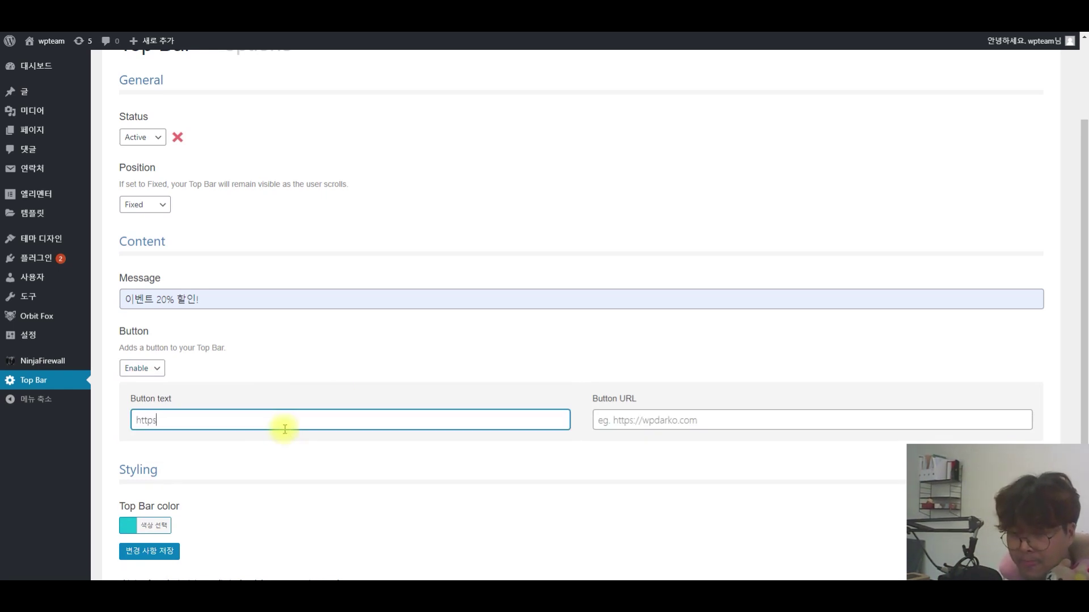
pyautogui.write('://naver.com')
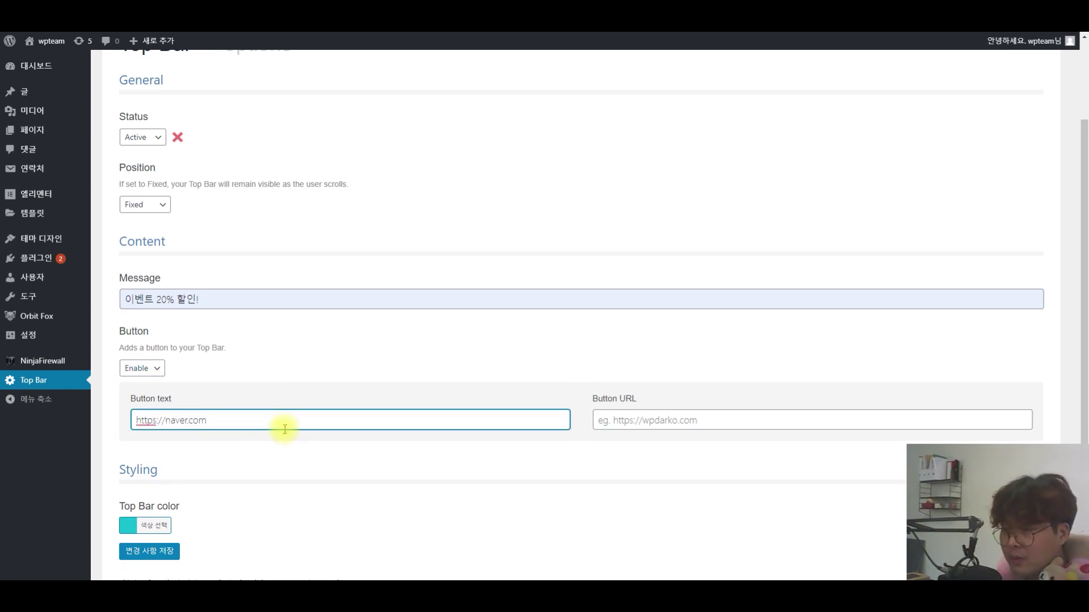
pyautogui.hotkey('ctrl', 'a')
pyautogui.hotkey('ctrl', 'c')
pyautogui.click(750, 419)
pyautogui.hotkey('ctrl', 'v')
# Clear the wrong button label text and save the Top Bar settings
pyautogui.click(287, 417)
pyautogui.hotkey('ctrl', 'a')
pyautogui.press('BackSpace')
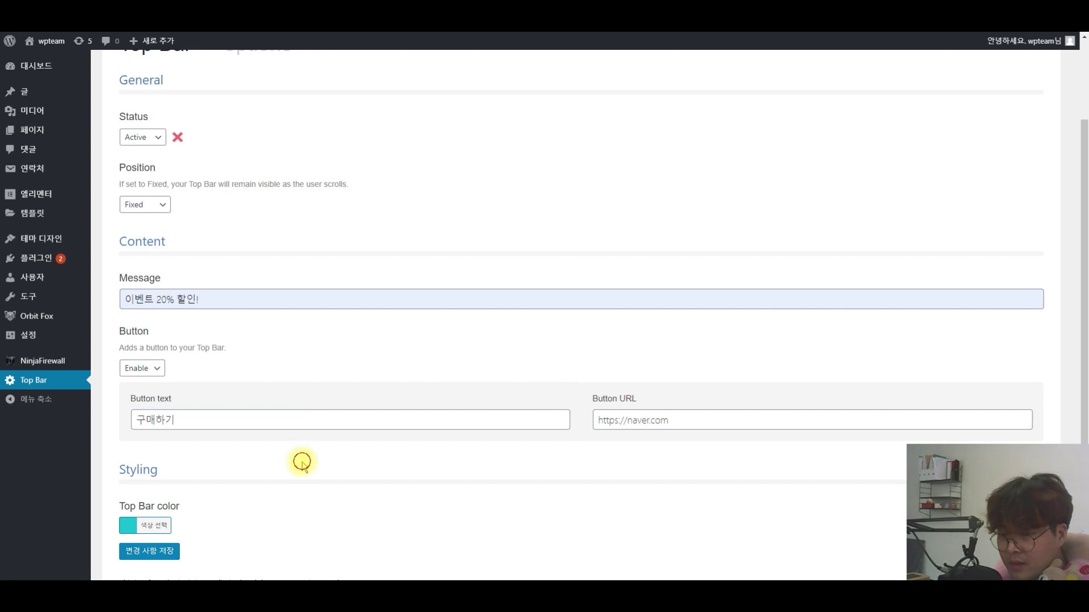
pyautogui.scroll(-2, 302, 463)
pyautogui.click(134, 450)
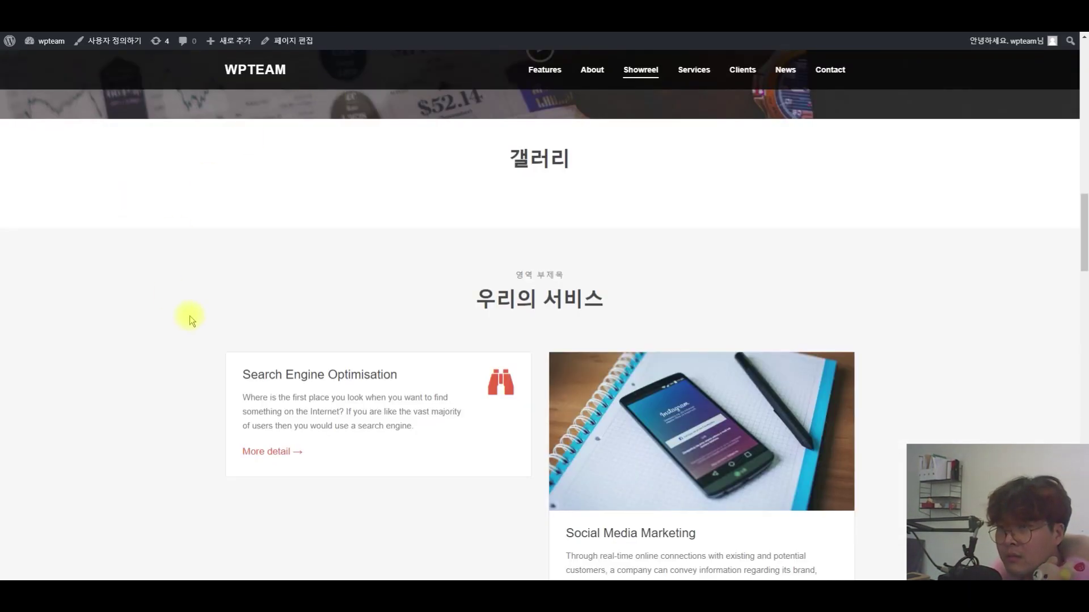
# Reload the front page and scroll to confirm the fixed teal 이벤트 20% 할인! bar with its 구매하기 button
pyautogui.scroll(15, 304, 316)
pyautogui.press('F5')
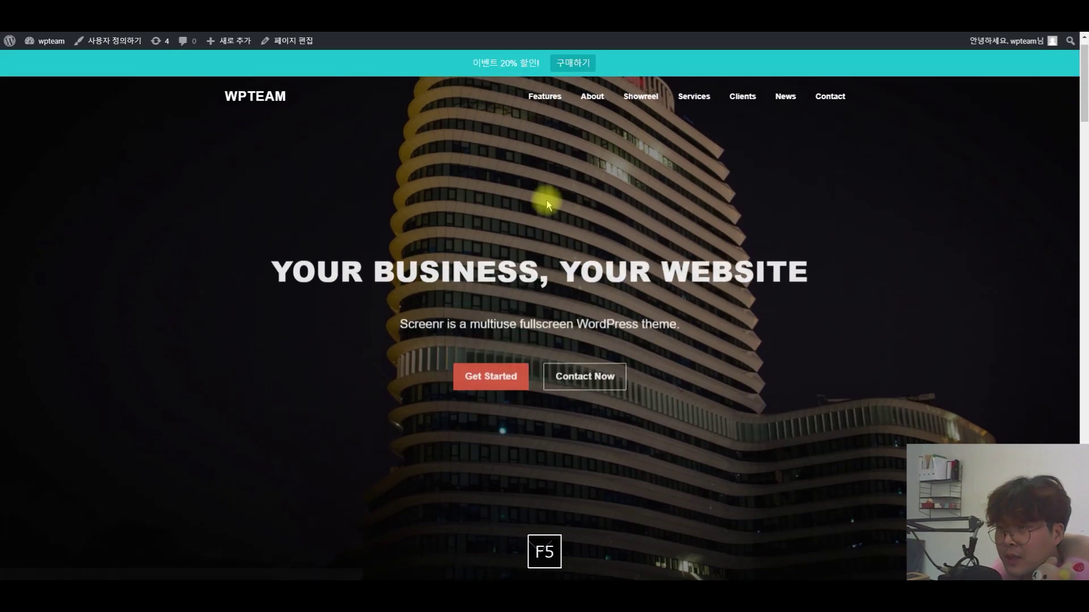
pyautogui.scroll(-12, 410, 113)
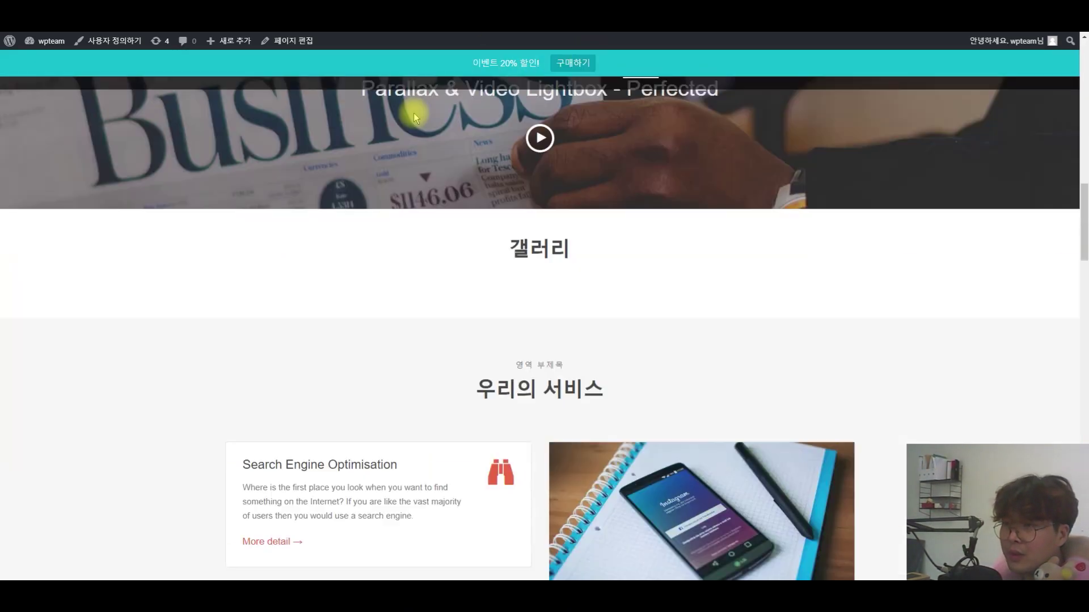
pyautogui.scroll(-3, 413, 113)
pyautogui.scroll(20, 428, 115)
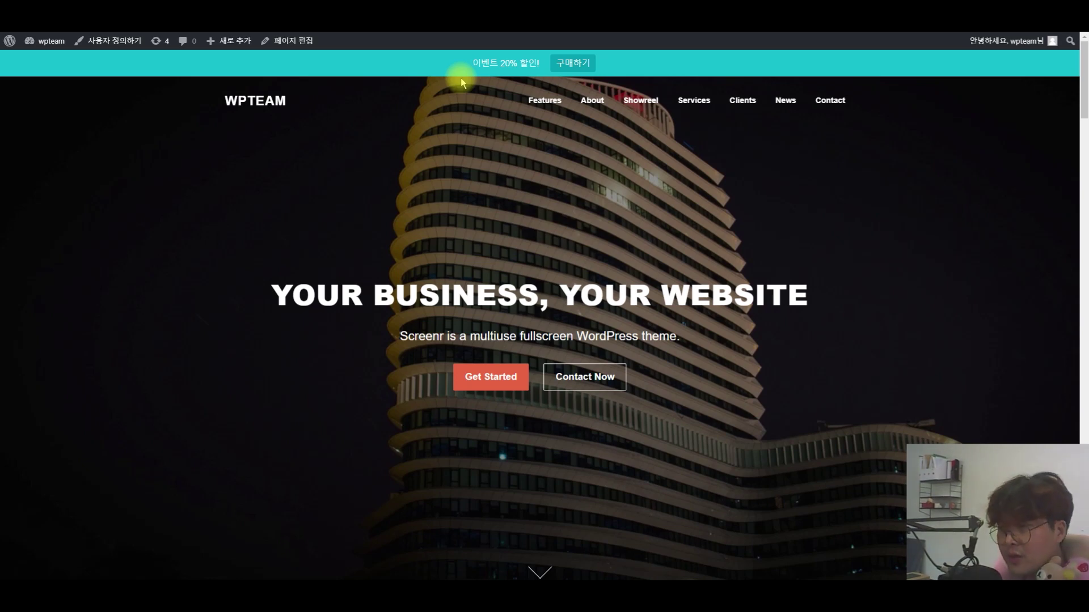
pyautogui.scroll(-15, 504, 195)
pyautogui.scroll(-10, 485, 253)
pyautogui.scroll(7, 449, 267)
pyautogui.scroll(15, 448, 298)
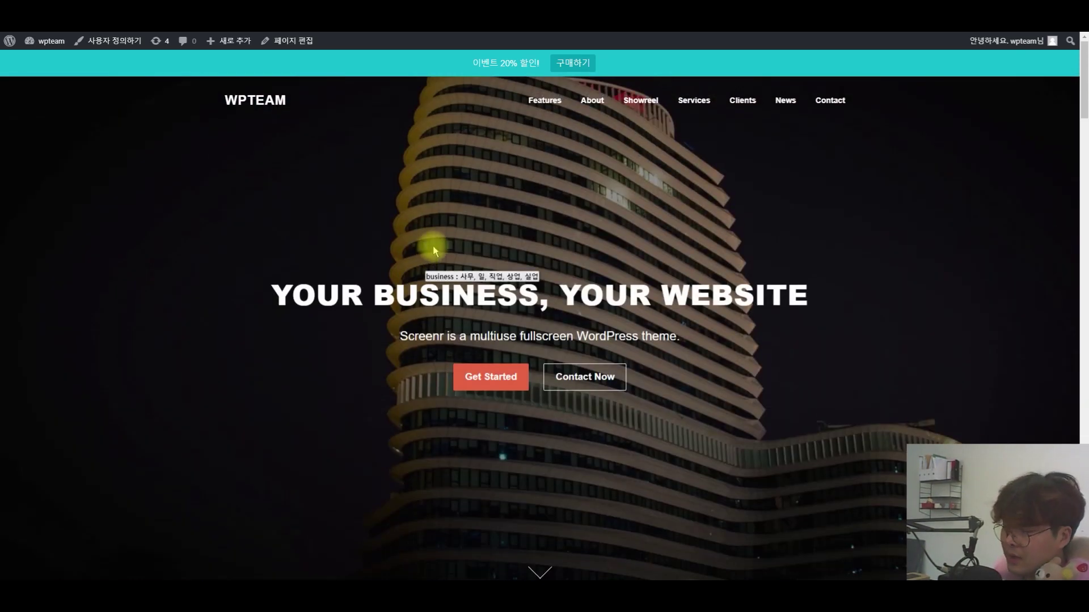
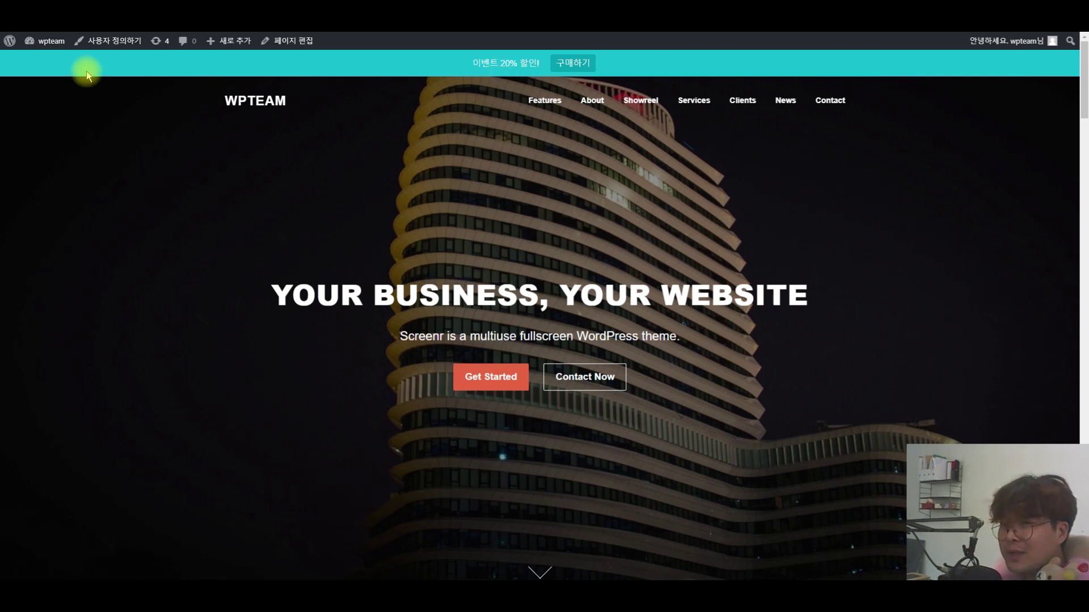
# Leave the live site for the WordPress admin dashboard via the wpteam site name
pyautogui.moveTo(48, 45)
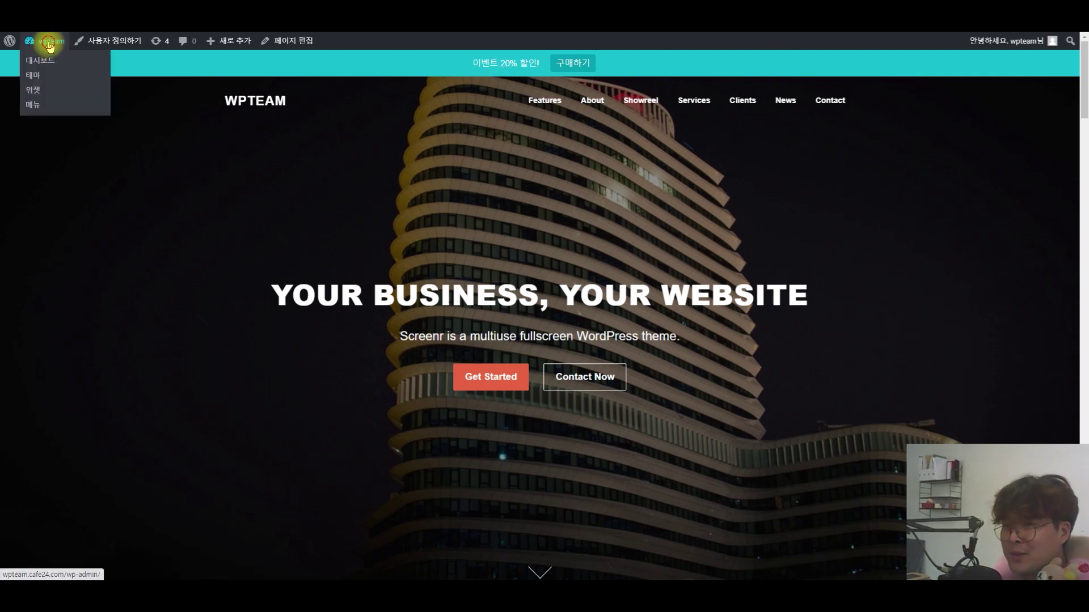
pyautogui.click(49, 45)
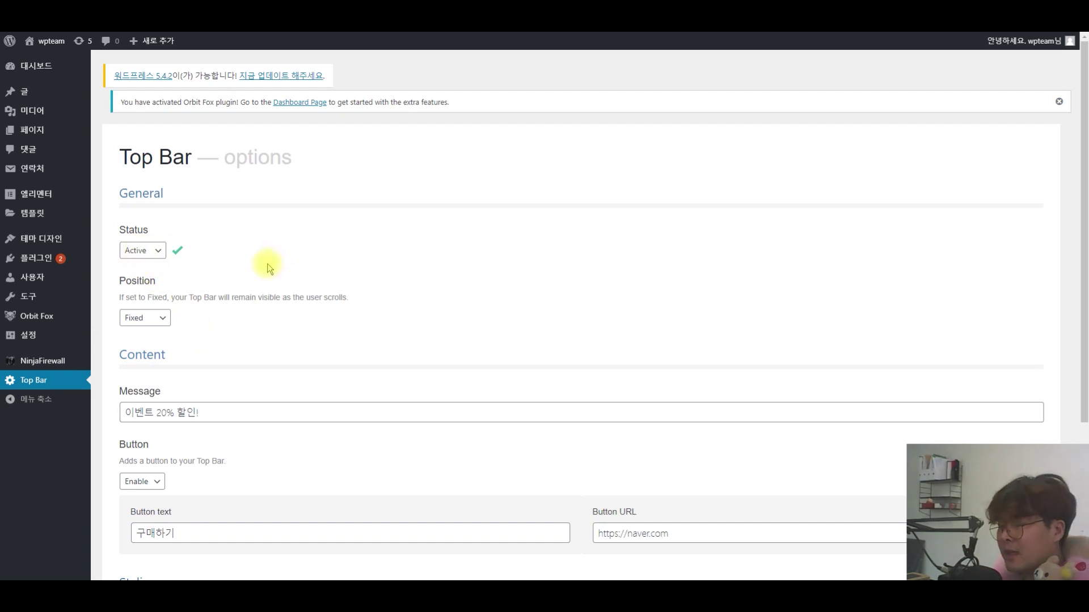
# Set the Top Bar status to Inactive, save, and confirm the banner is gone from the site
pyautogui.click(142, 251)
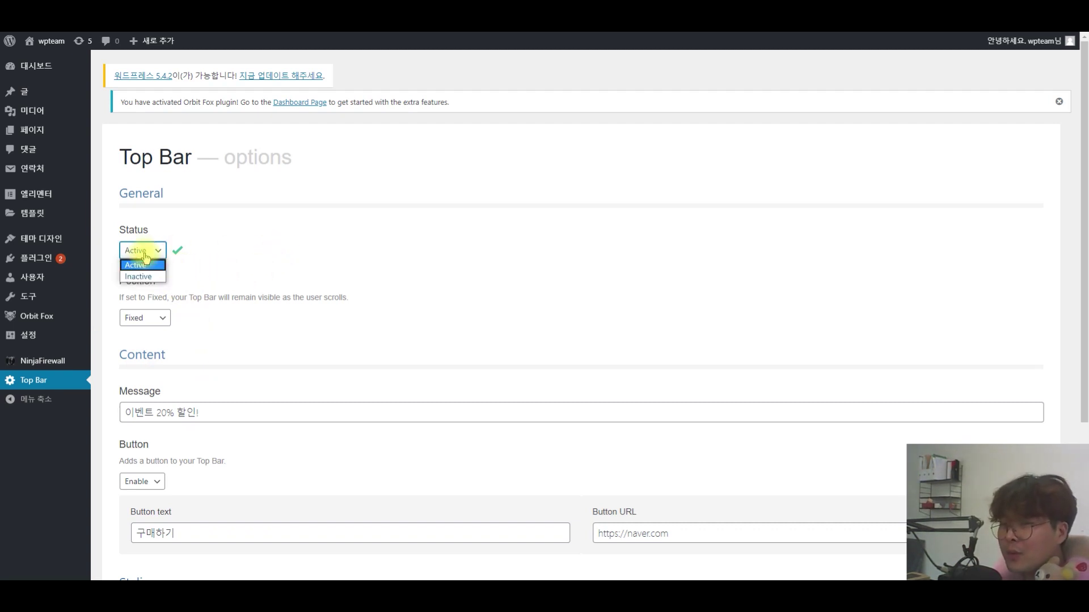
pyautogui.click(139, 276)
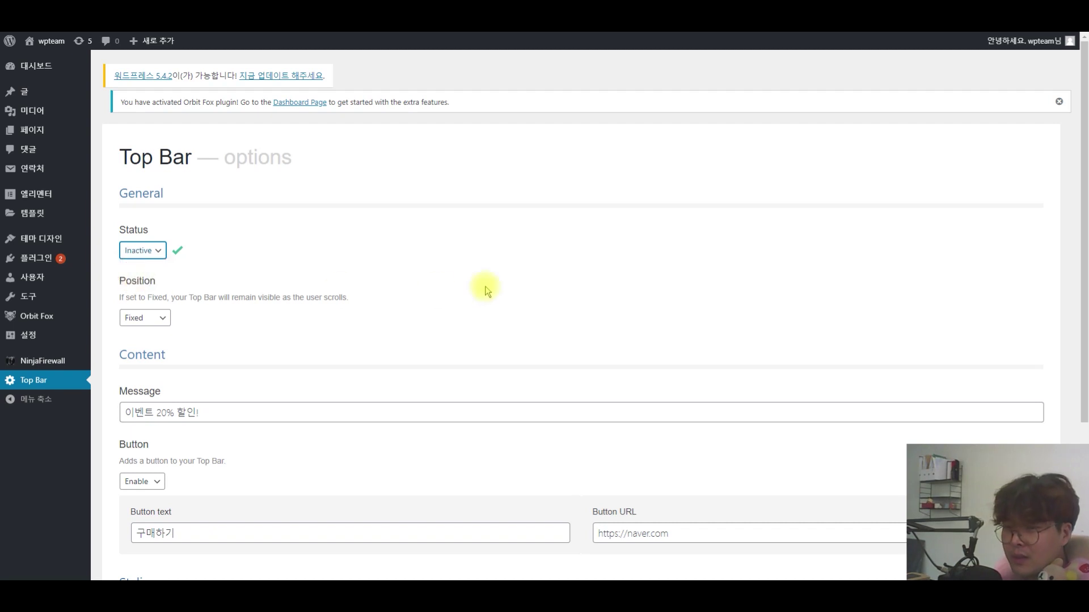
pyautogui.scroll(-4, 409, 340)
pyautogui.click(168, 449)
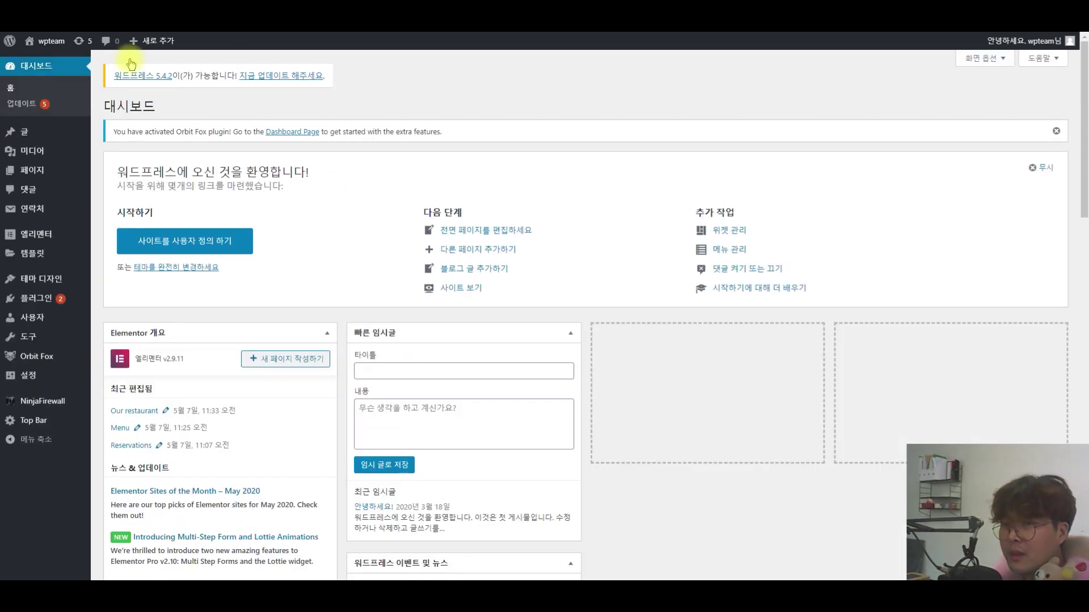
pyautogui.click(48, 40)
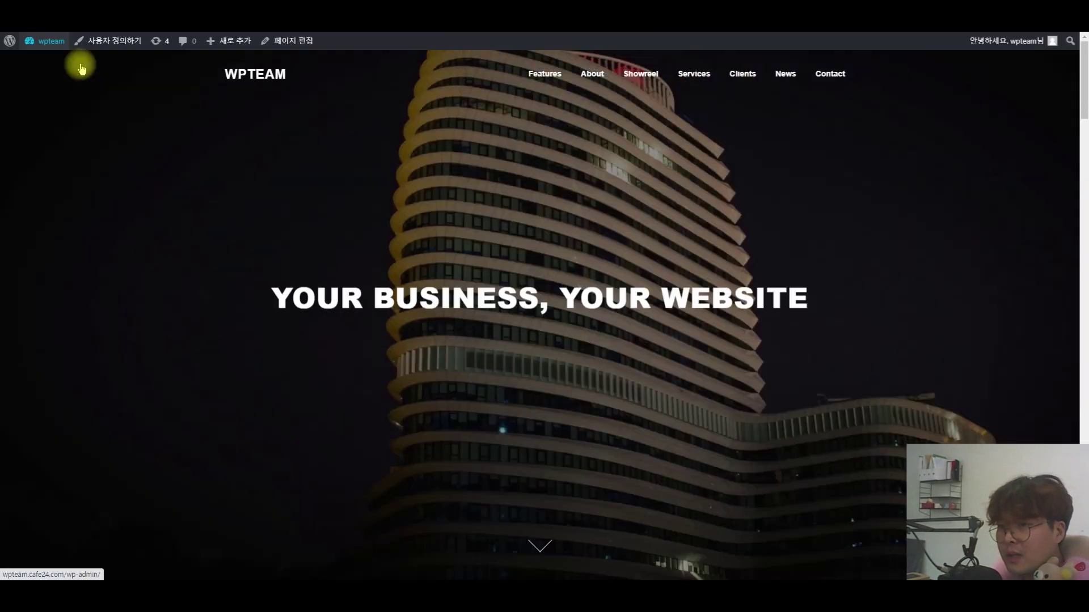
pyautogui.scroll(-10, 624, 170)
pyautogui.scroll(10, 578, 227)
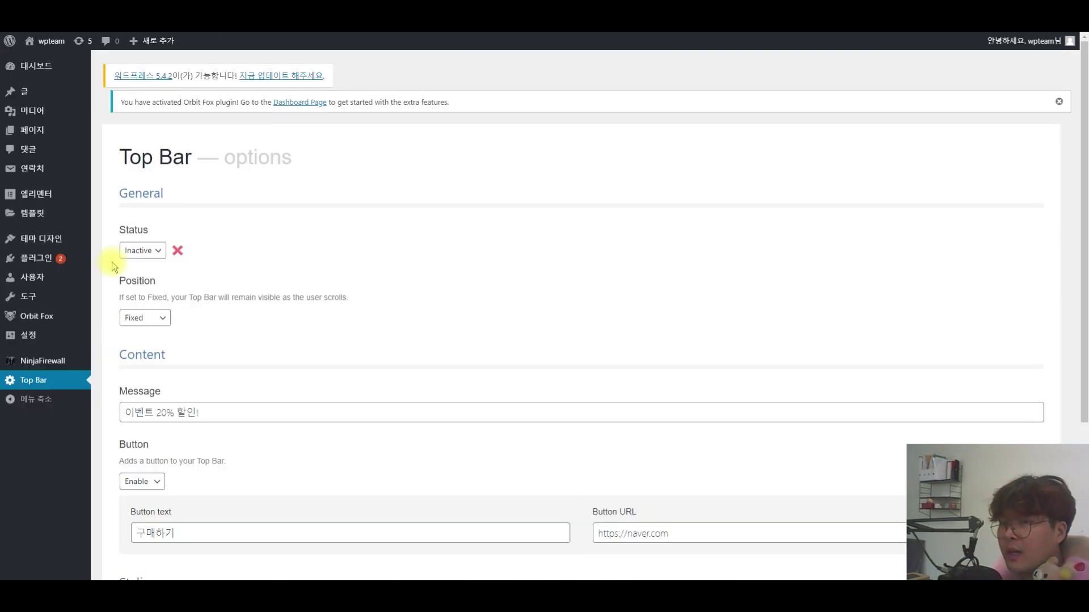
# Browse the installed plugins list, highlighting the NinjaFirewall (WP Edition) plugin name
pyautogui.click(20, 258)
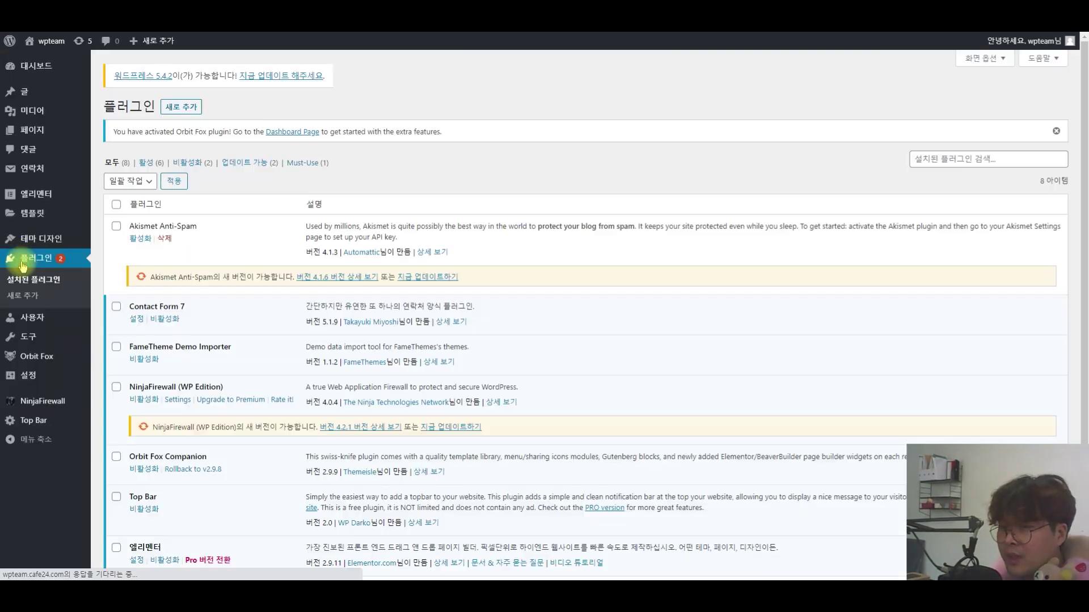
pyautogui.scroll(-3, 134, 237)
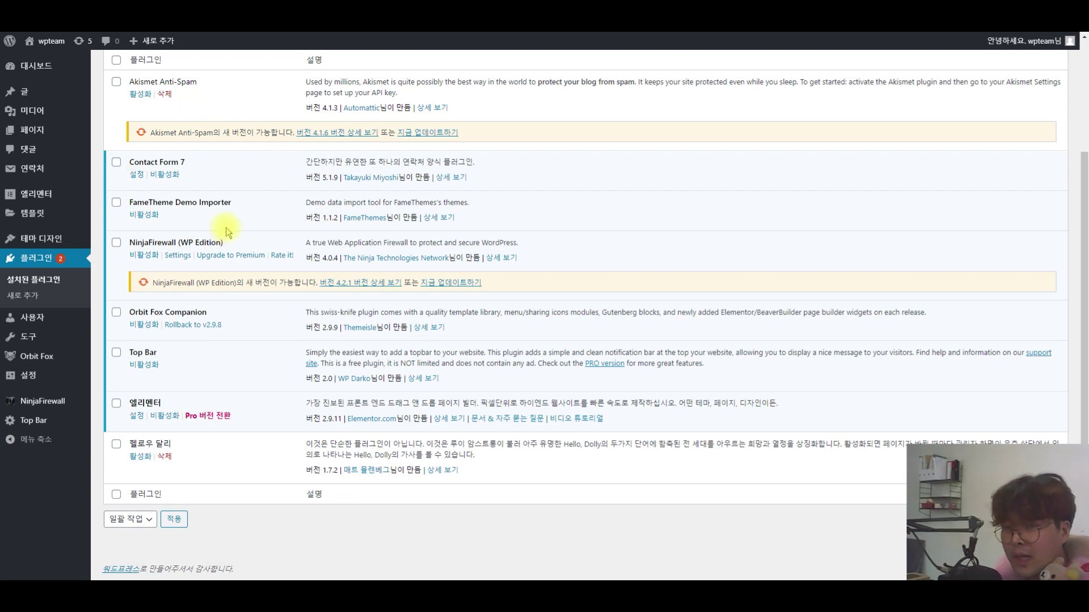
pyautogui.click(39, 423)
pyautogui.moveTo(43, 262)
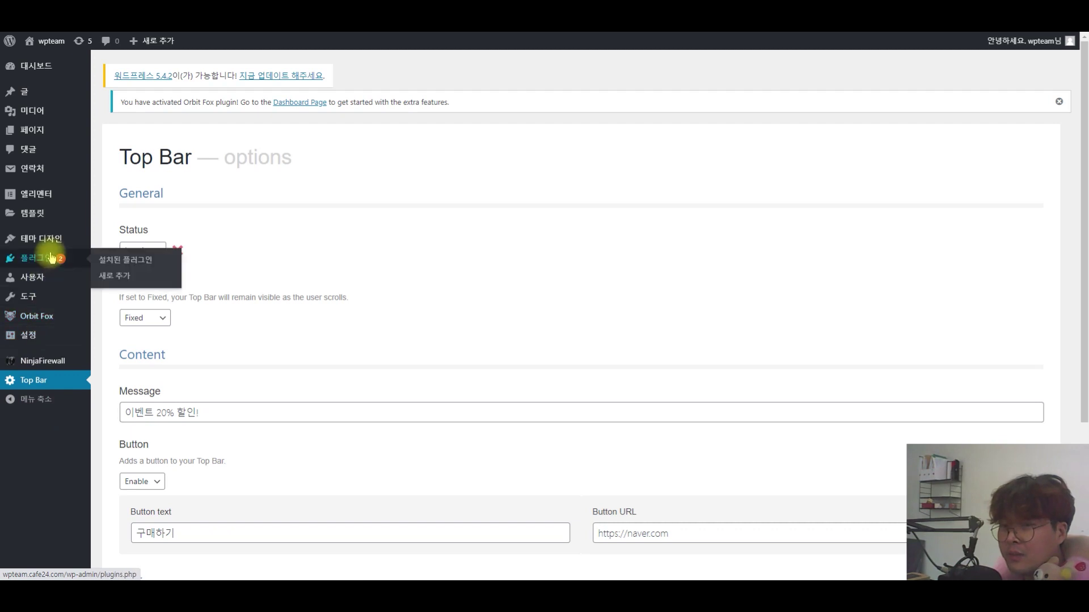
pyautogui.scroll(-3, 246, 245)
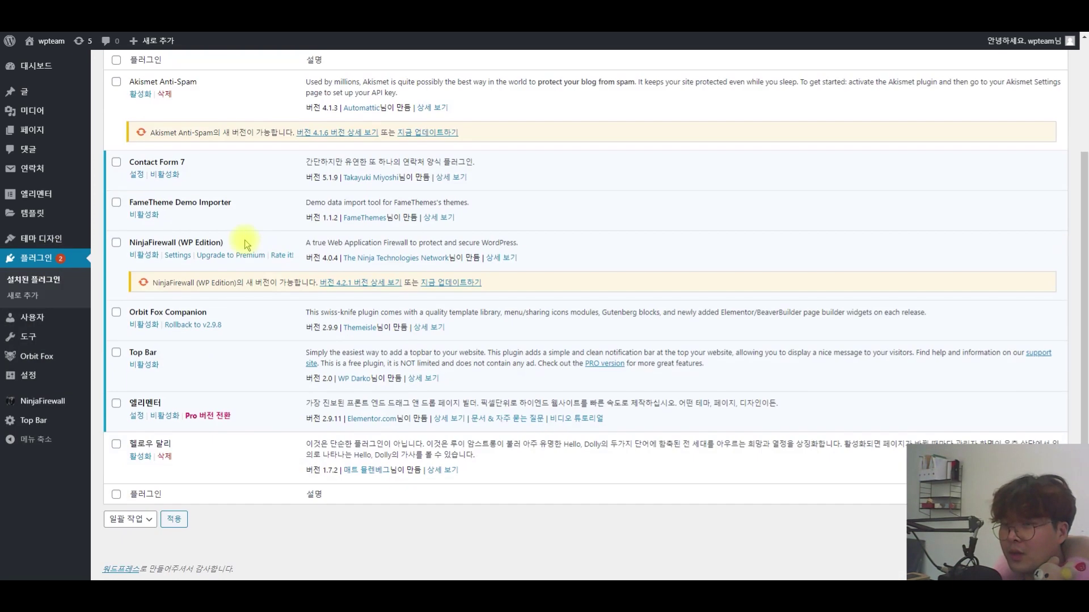
pyautogui.moveTo(453, 203)
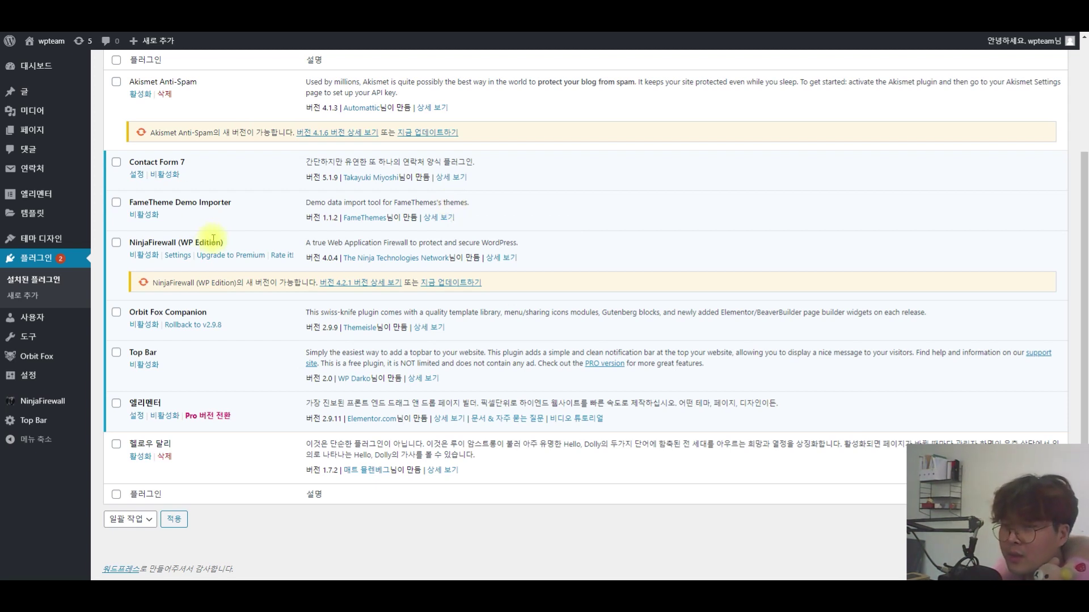
pyautogui.moveTo(137, 253); pyautogui.dragTo(119, 248)
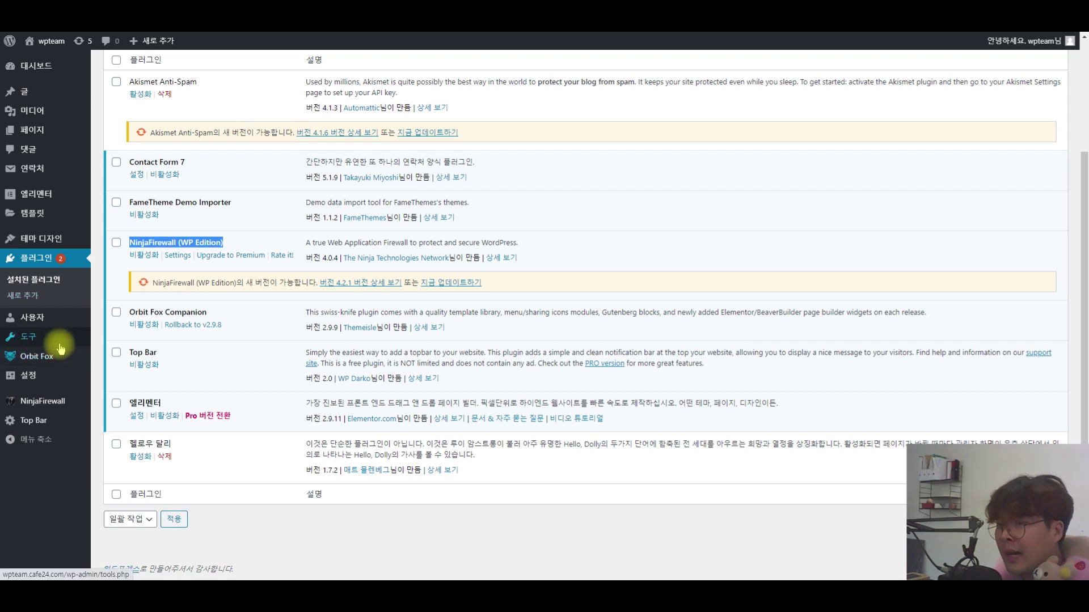
# Recheck the Top Bar options page, leaving the status at Inactive
pyautogui.click(33, 420)
pyautogui.click(140, 252)
pyautogui.click(139, 264)
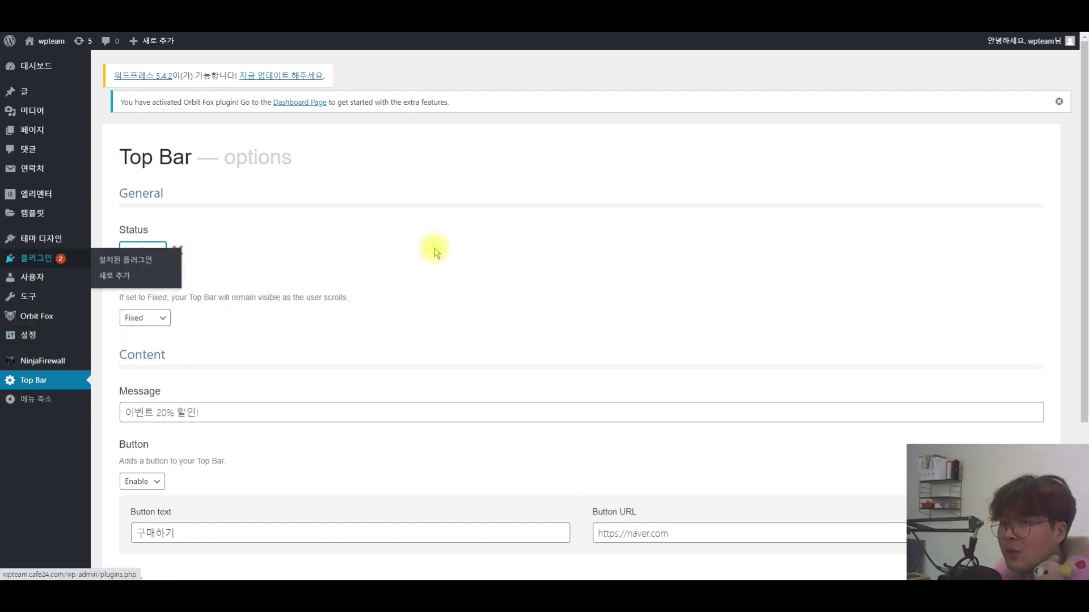
pyautogui.click(150, 250)
pyautogui.click(402, 240)
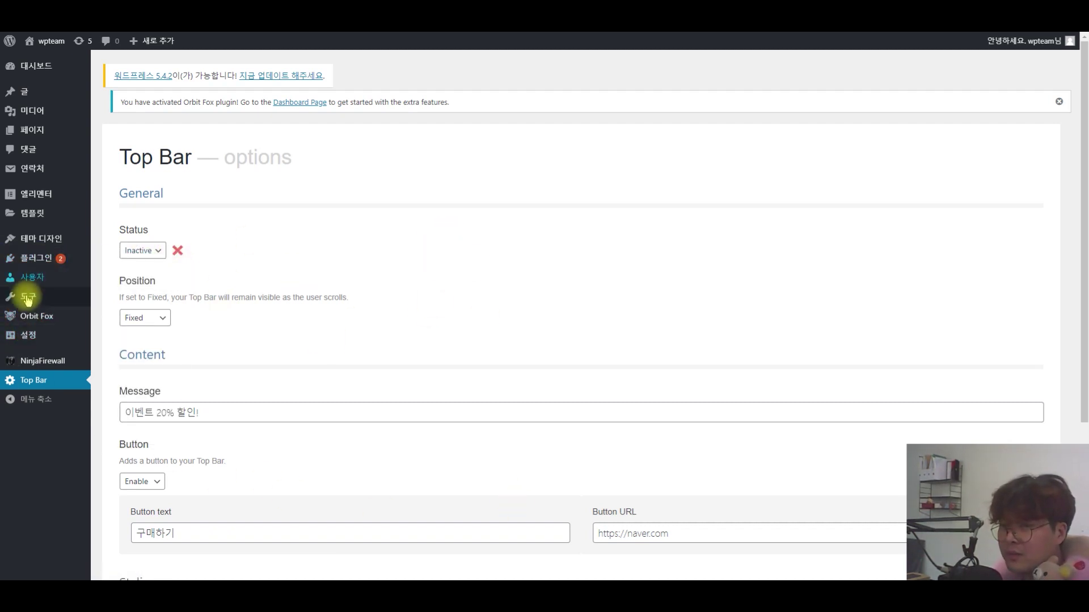
# Deactivate the Top Bar plugin in the installed plugins list
pyautogui.moveTo(28, 299)
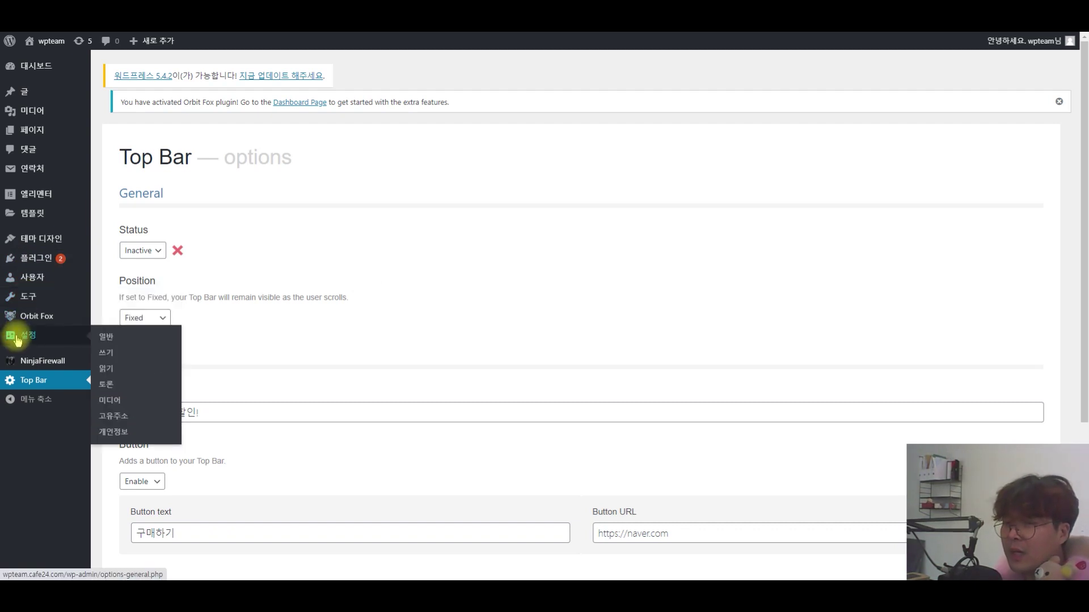
pyautogui.click(29, 264)
pyautogui.scroll(-3, 194, 342)
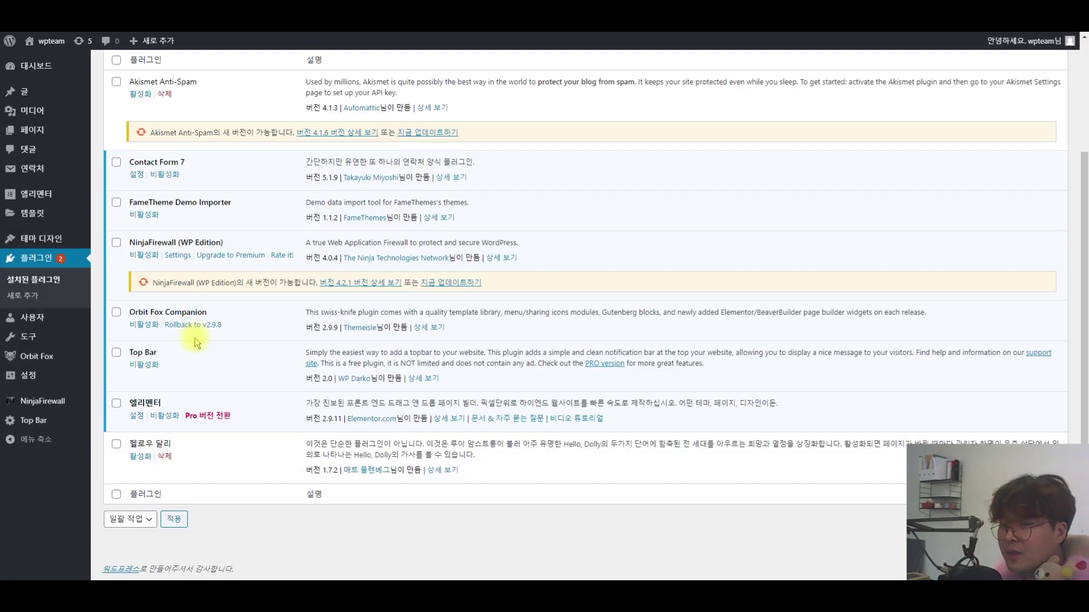
pyautogui.click(144, 366)
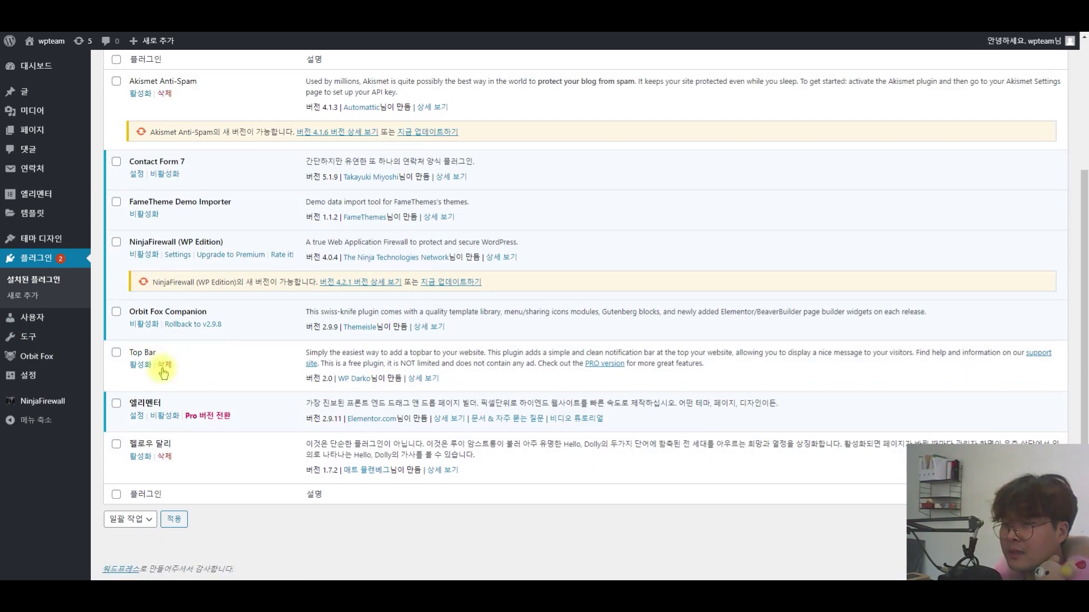
# Delete the Top Bar plugin and its data, confirming the browser prompt
pyautogui.click(164, 365)
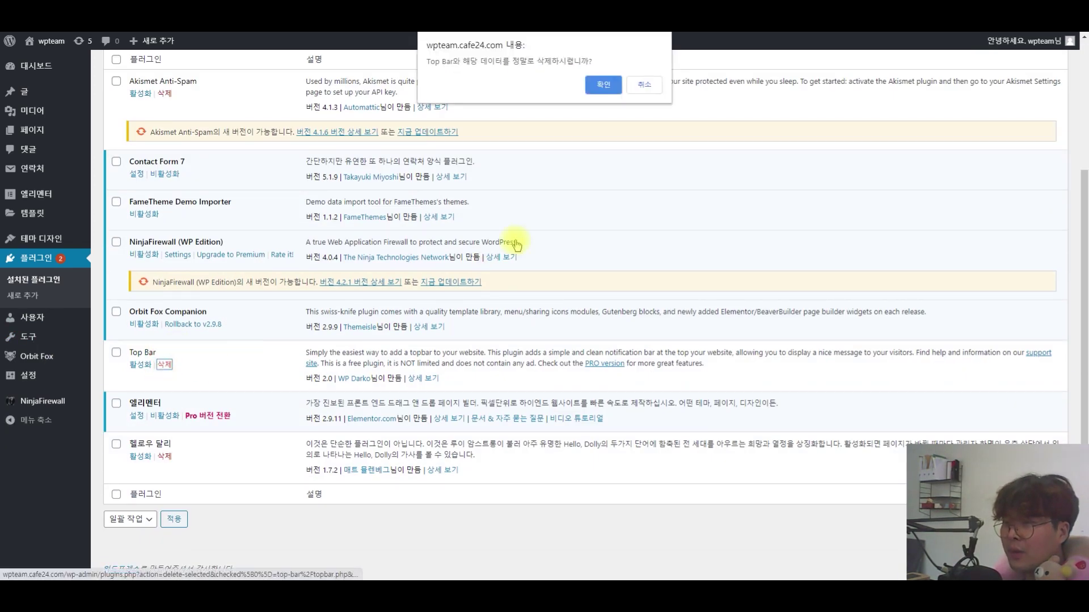
pyautogui.click(600, 83)
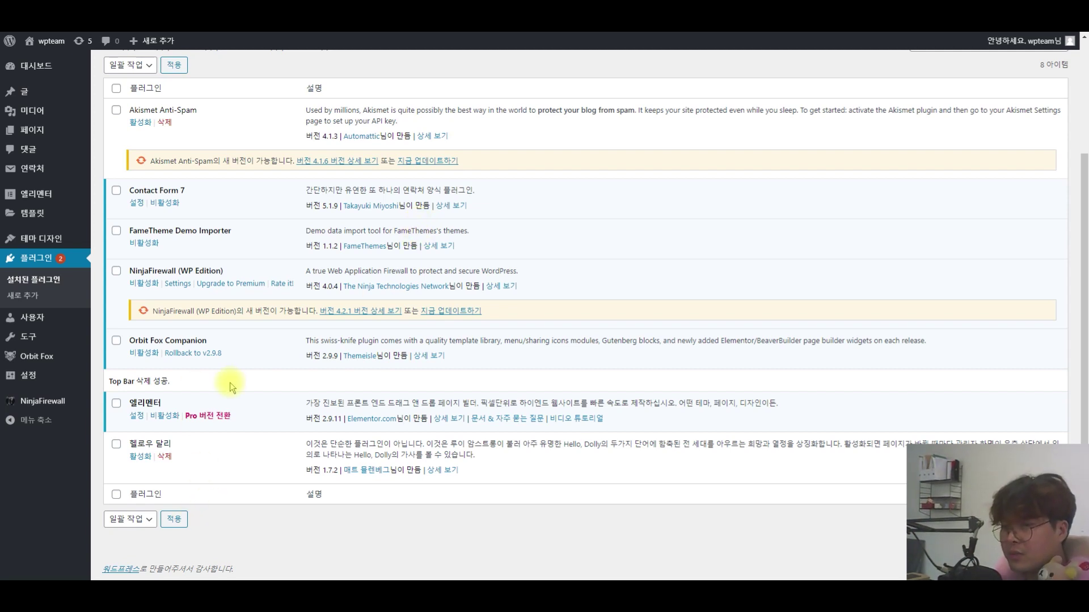
pyautogui.scroll(3, 249, 366)
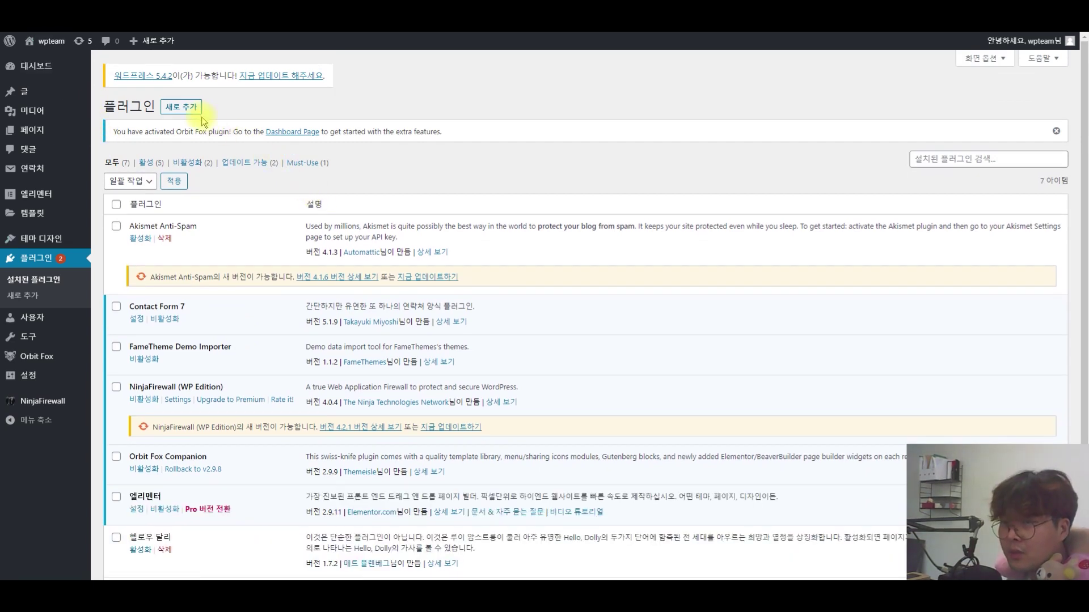
# Show the Upload Plugin zip panel on Add Plugins, then view the live WPTEAM site
pyautogui.click(185, 109)
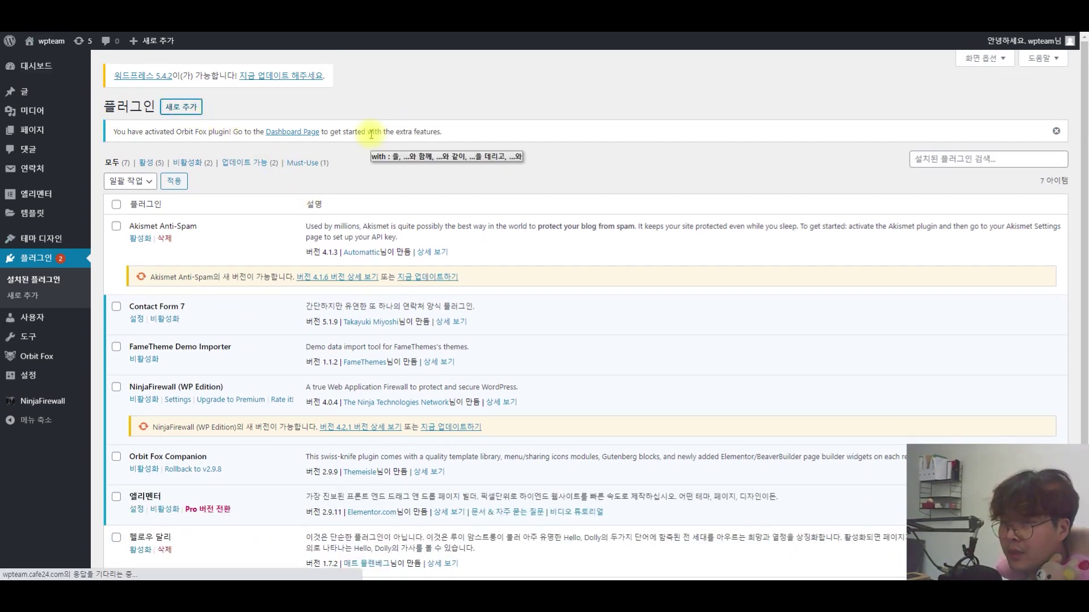
pyautogui.click(210, 115)
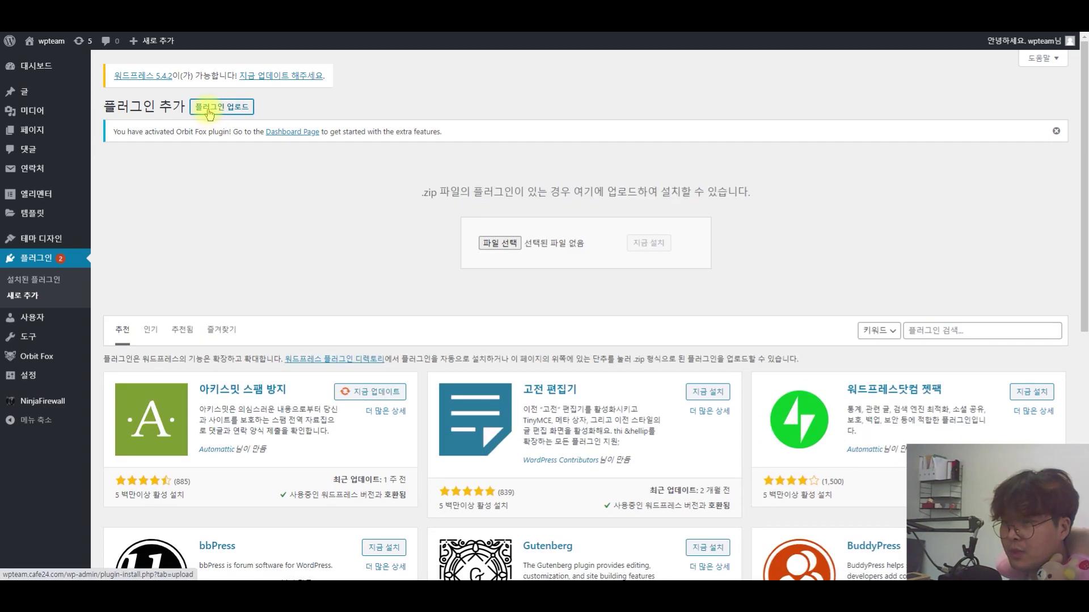
pyautogui.moveTo(414, 193); pyautogui.dragTo(809, 240)
pyautogui.click(812, 242)
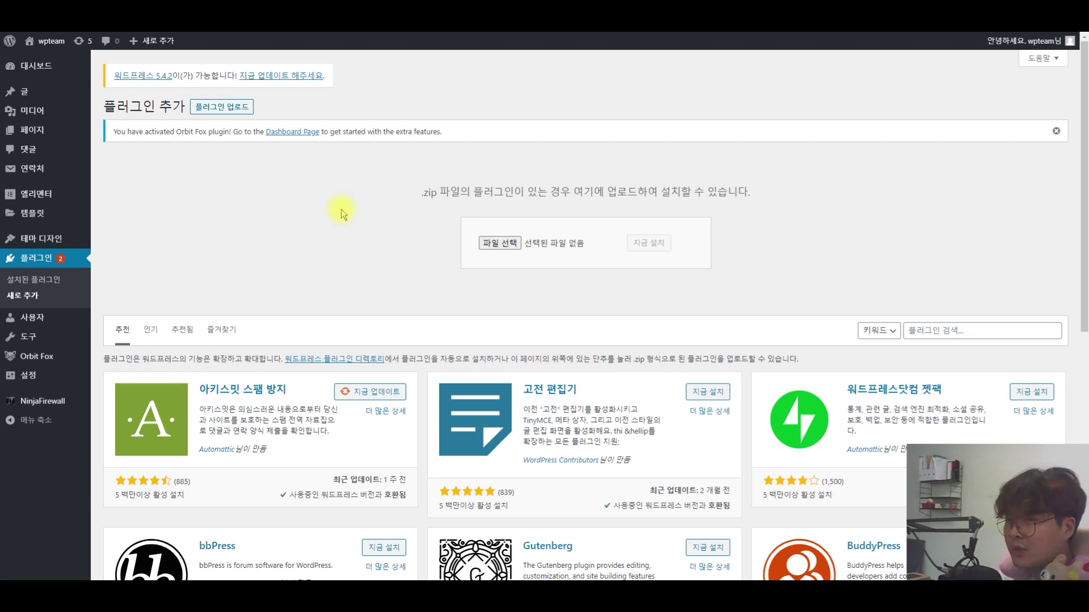
pyautogui.click(51, 41)
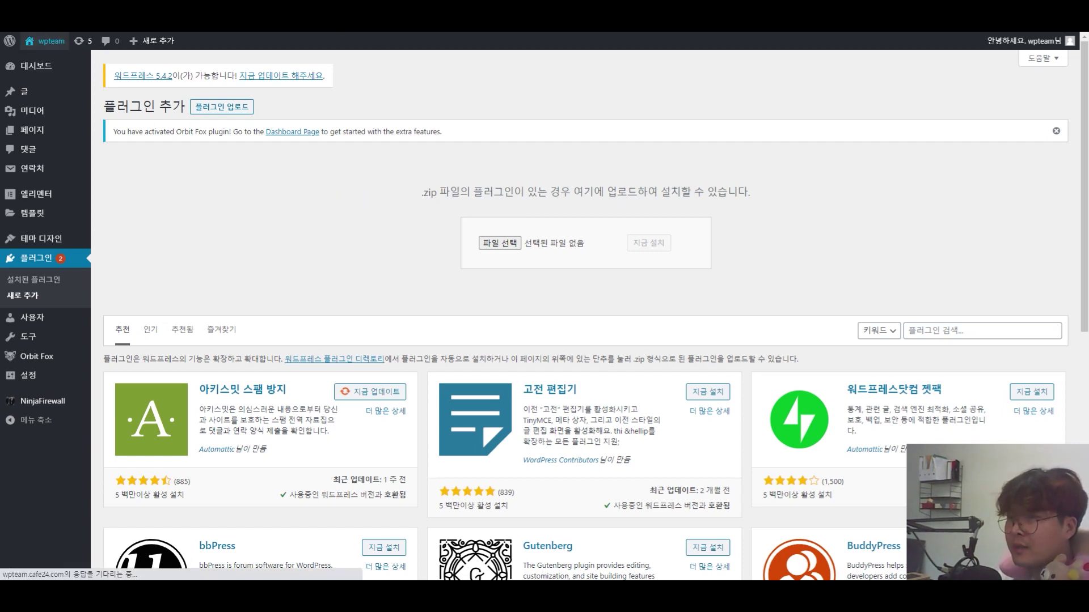
pyautogui.scroll(-5, 397, 176)
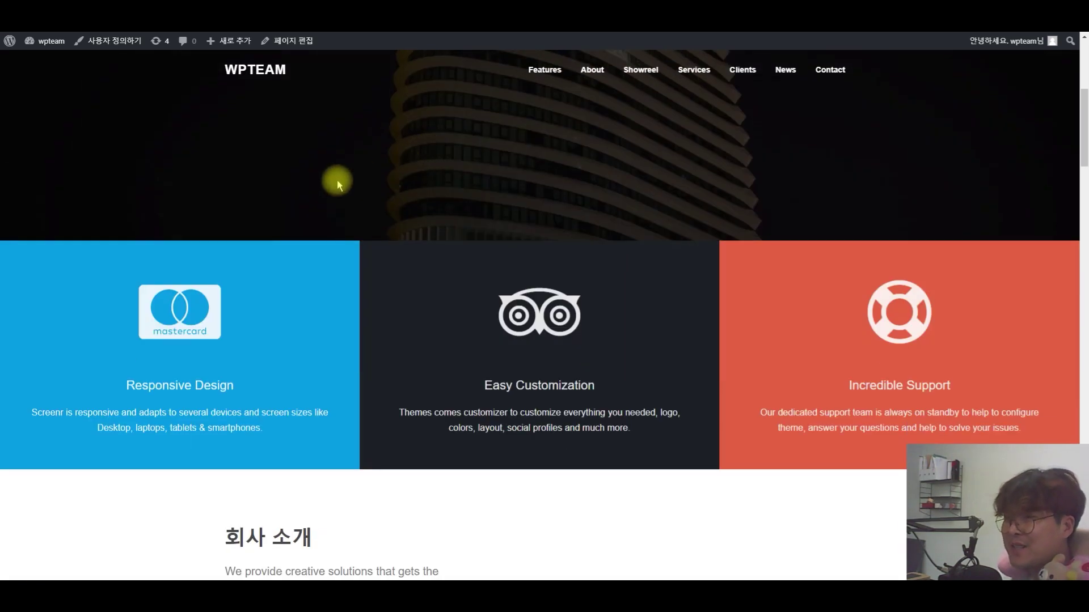
pyautogui.scroll(6, 341, 177)
pyautogui.scroll(-7, 392, 210)
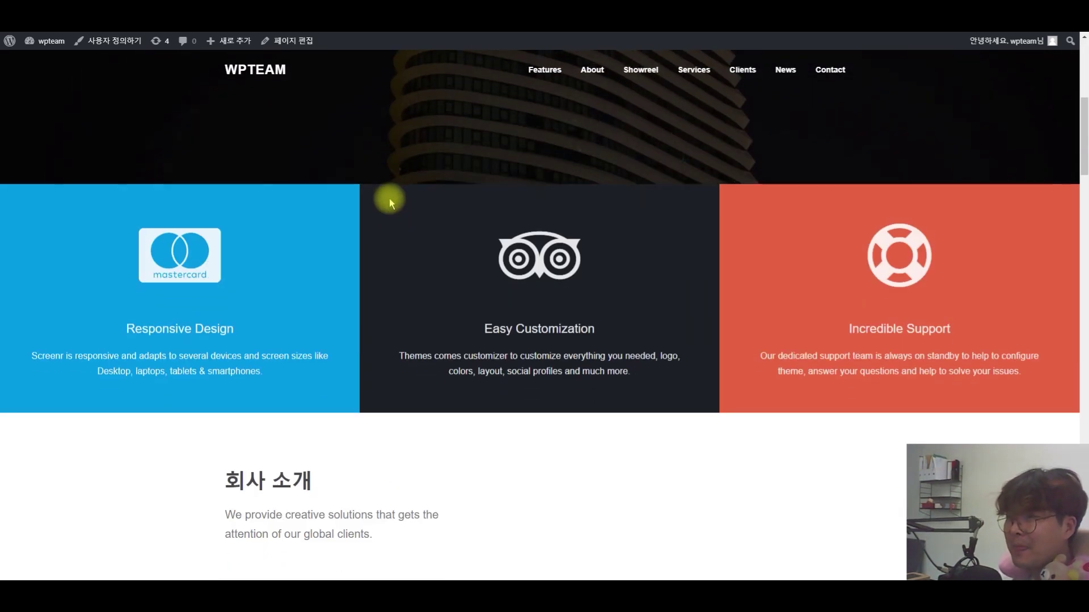
pyautogui.scroll(-5, 472, 221)
pyautogui.scroll(5, 450, 223)
pyautogui.scroll(3, 498, 214)
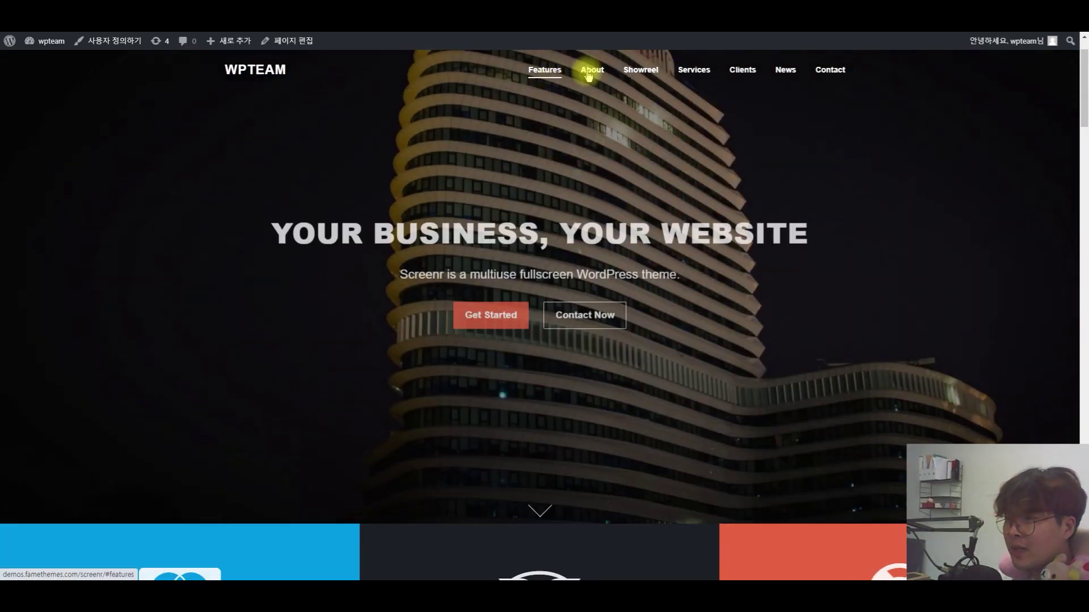
pyautogui.scroll(-3, 595, 71)
pyautogui.scroll(-10, 795, 92)
pyautogui.scroll(-6, 863, 77)
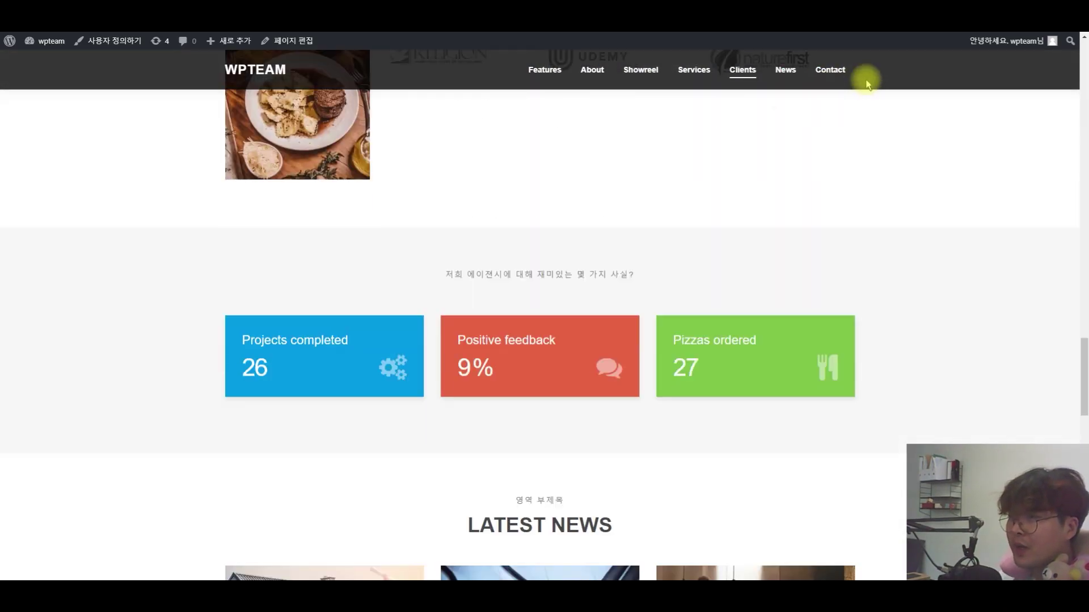
pyautogui.scroll(10, 693, 69)
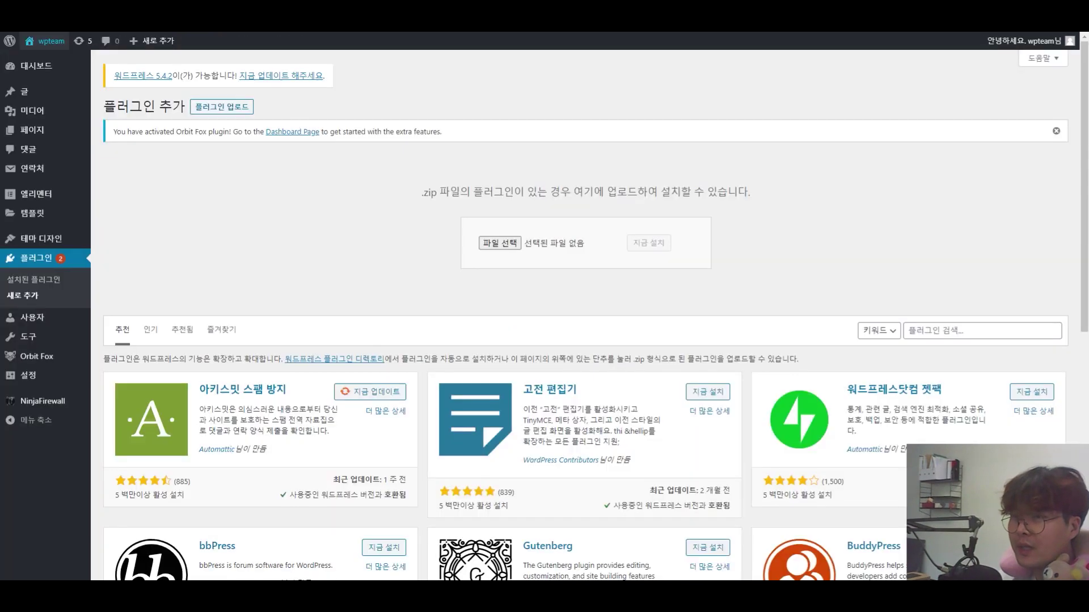
# In Appearance > Menus, select and load the existing Primary menu for inspection
pyautogui.moveTo(55, 238)
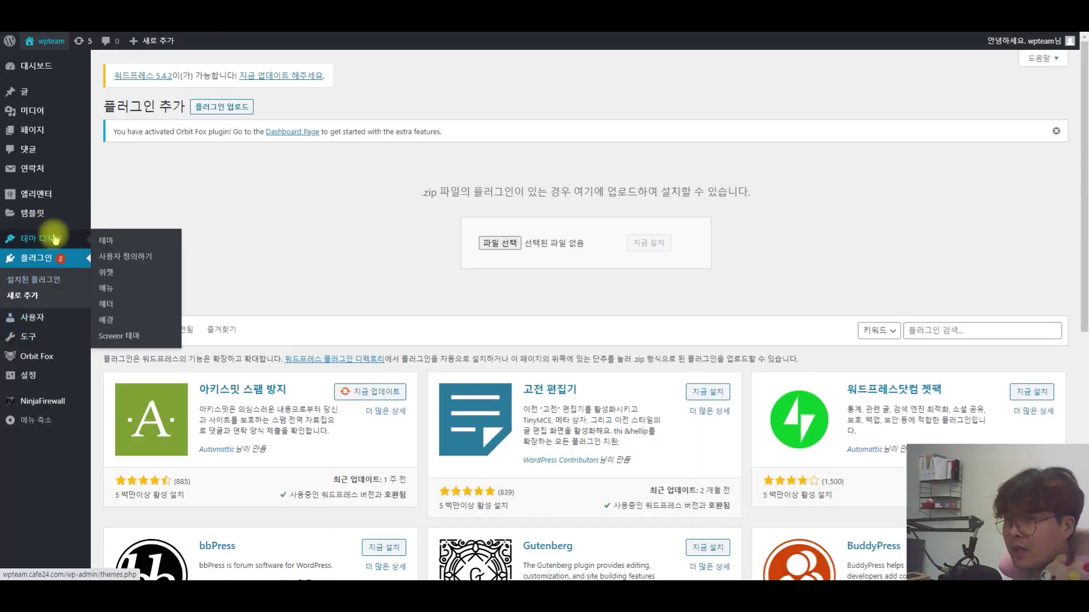
pyautogui.click(134, 287)
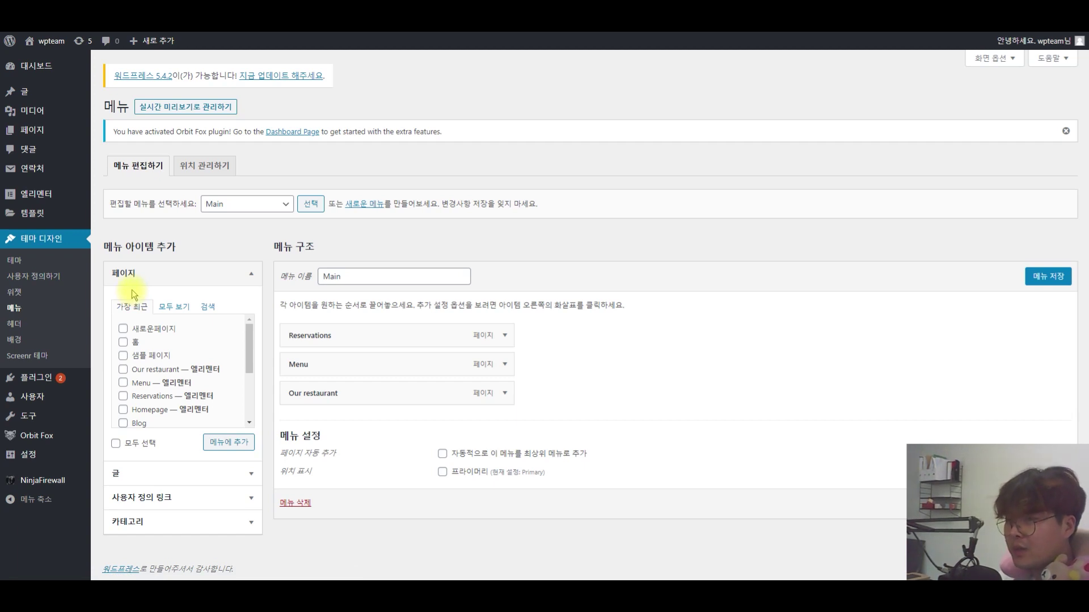
pyautogui.click(355, 205)
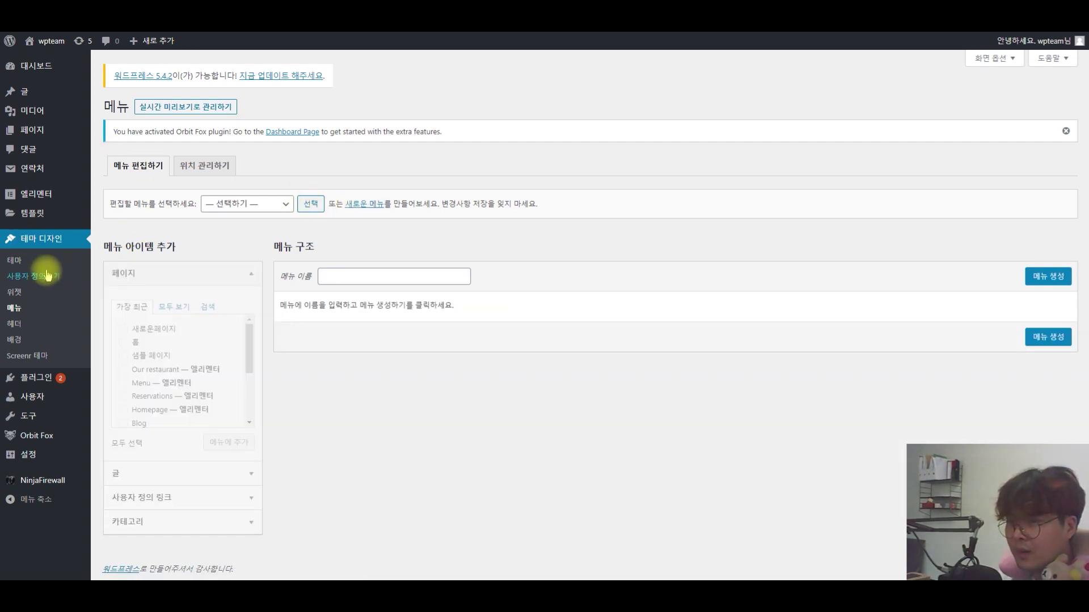
pyautogui.click(14, 308)
pyautogui.click(241, 204)
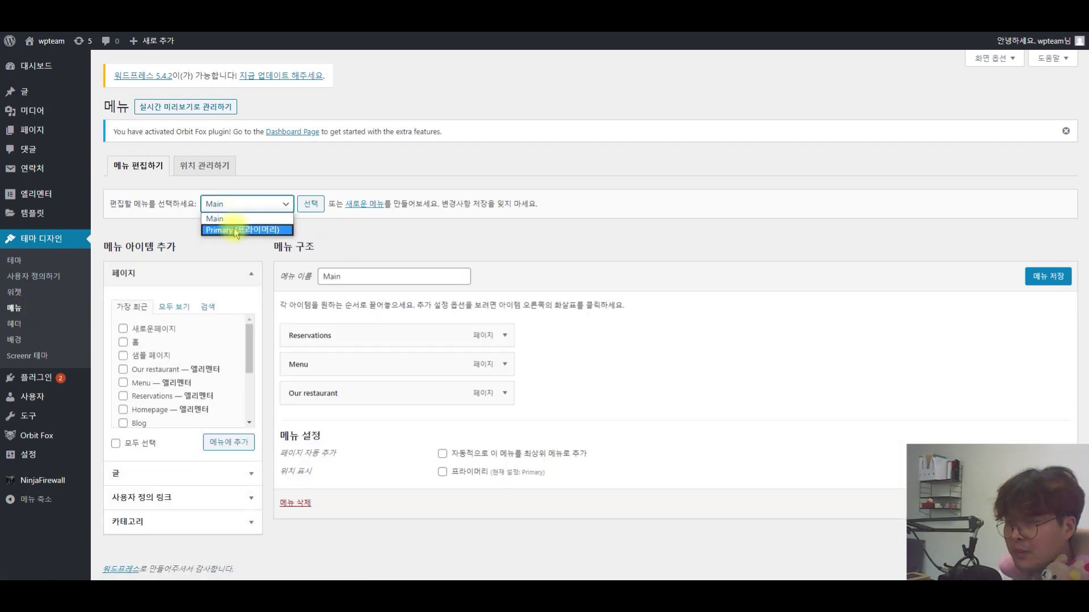
pyautogui.click(346, 236)
pyautogui.click(281, 205)
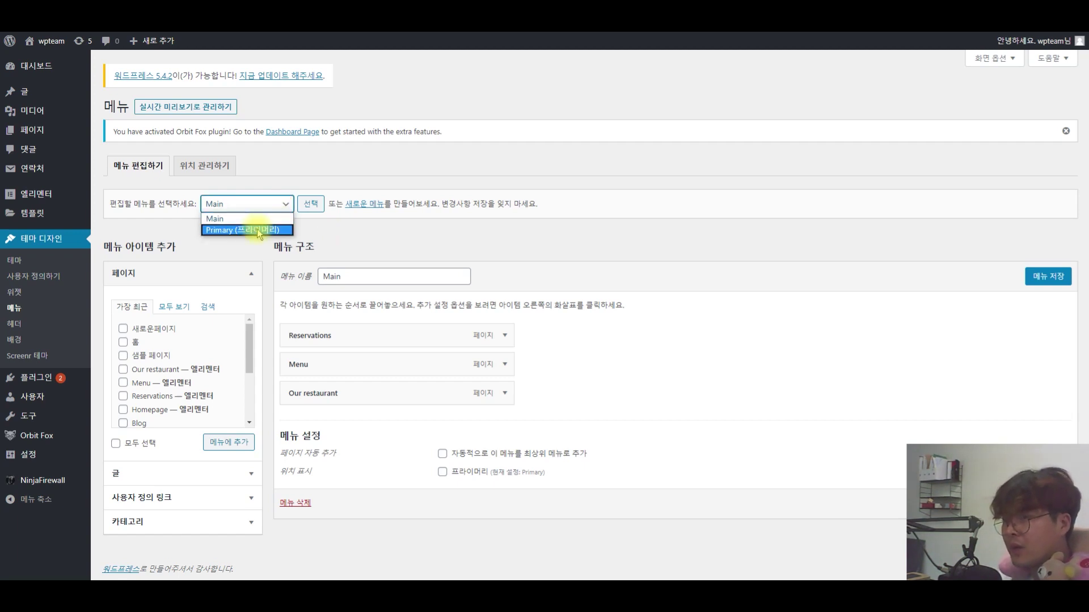
pyautogui.click(249, 230)
pyautogui.click(311, 204)
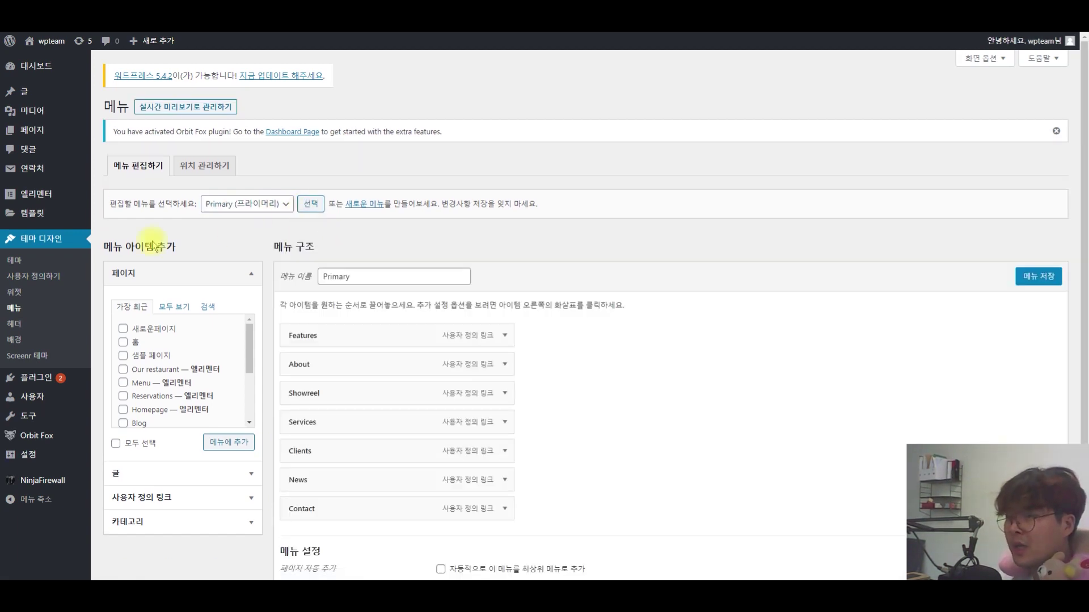
pyautogui.scroll(-2, 531, 229)
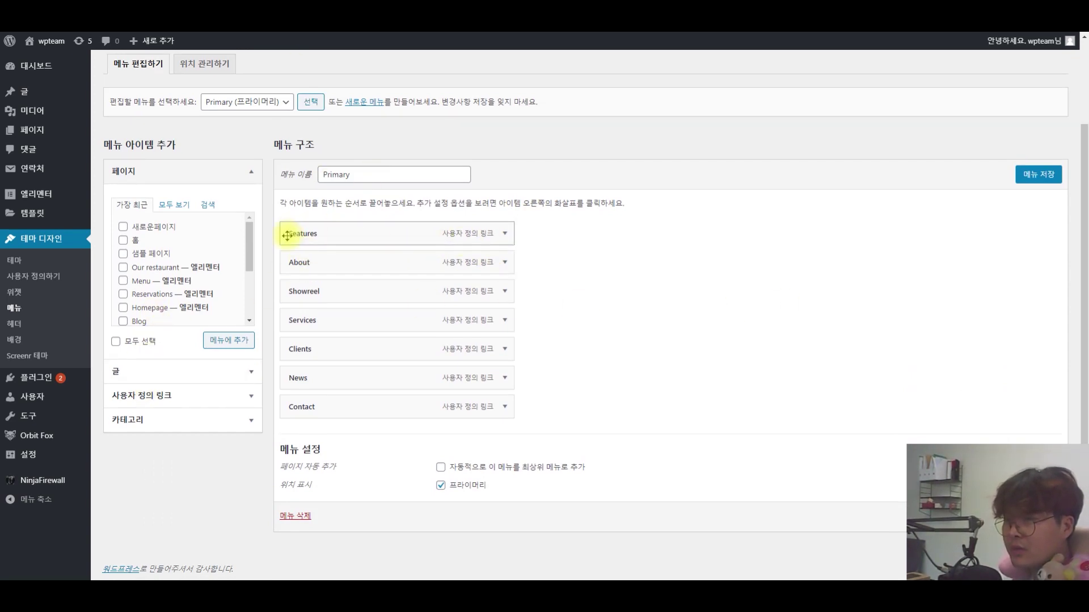
pyautogui.scroll(2, 291, 243)
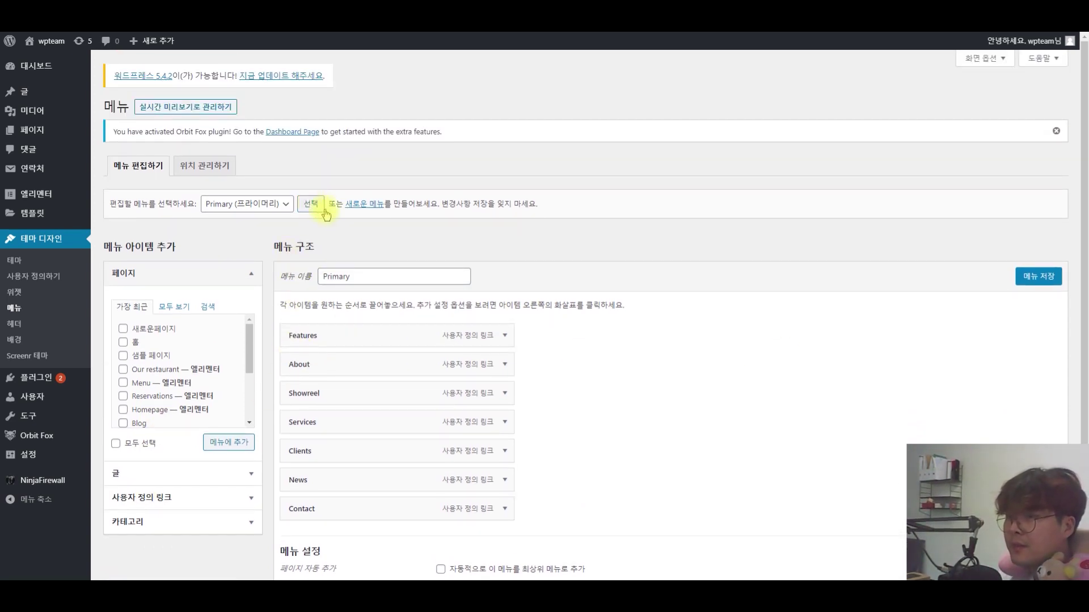
# Create a new menu named 새로운메뉴
pyautogui.click(365, 205)
pyautogui.click(384, 277)
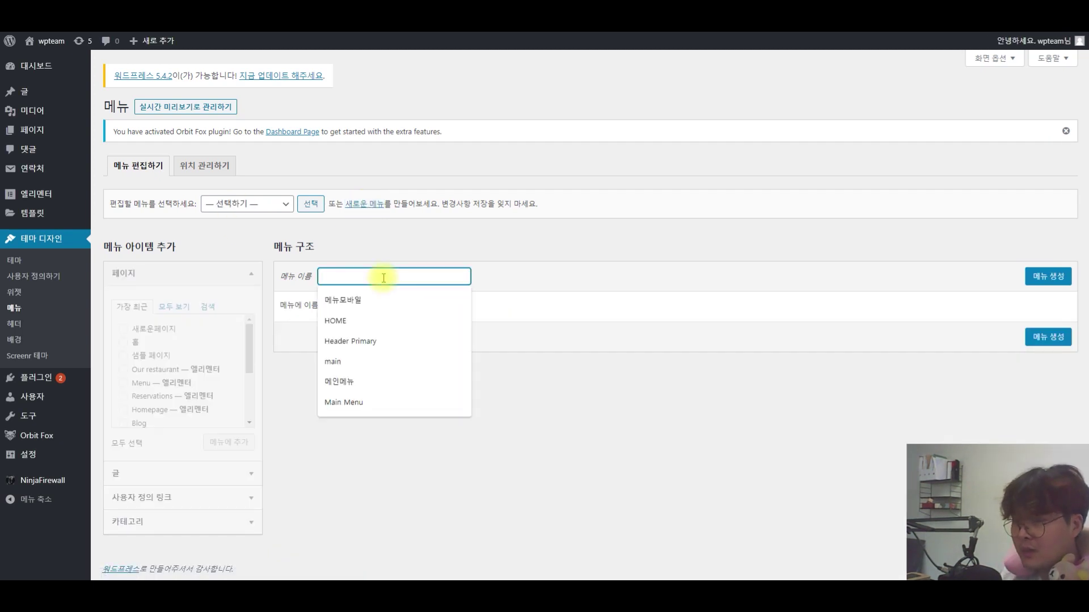
pyautogui.write('s')
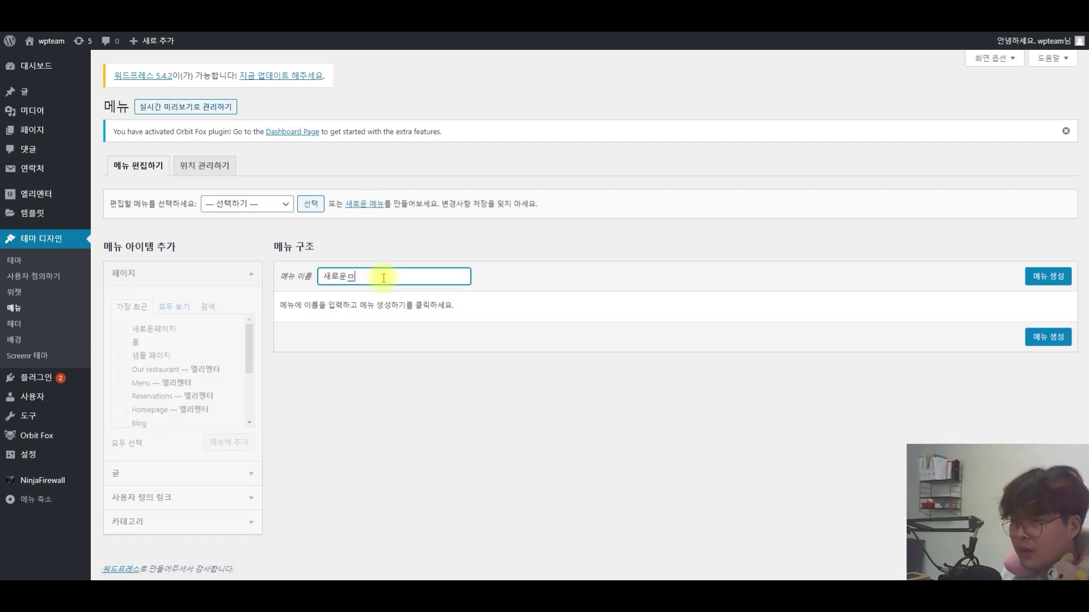
pyautogui.write('새로운메뉴')
pyautogui.click(1036, 276)
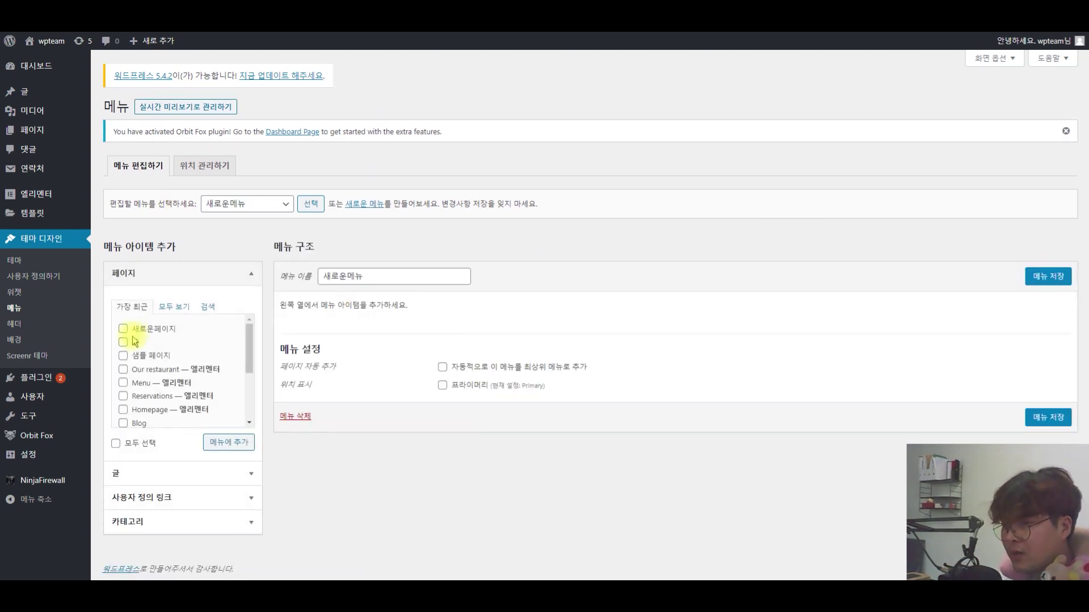
# Add the 홈 page to the 새로운메뉴 menu
pyautogui.click(223, 273)
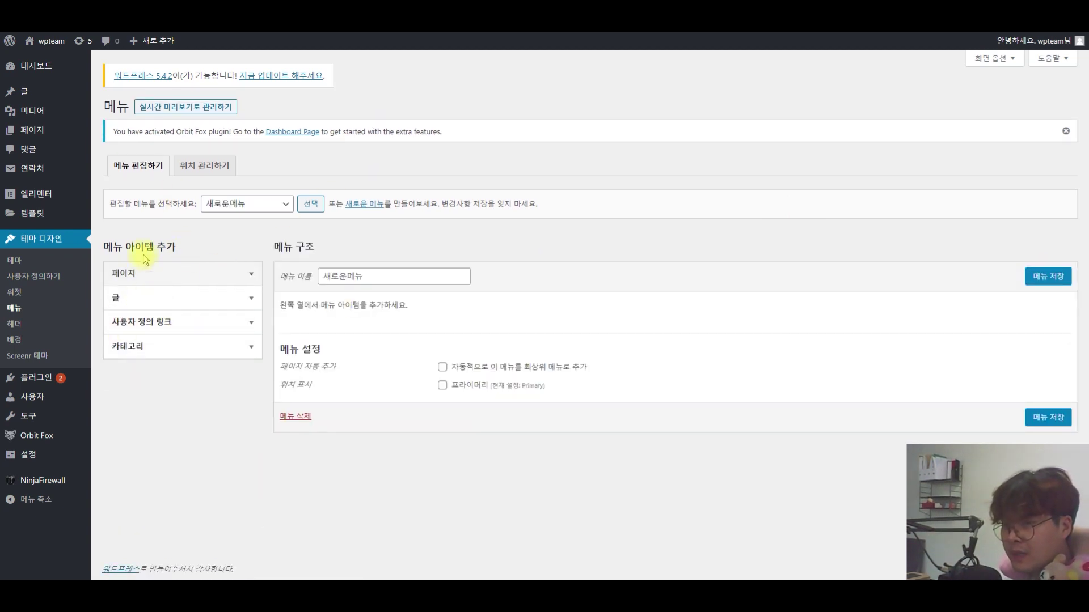
pyautogui.click(203, 271)
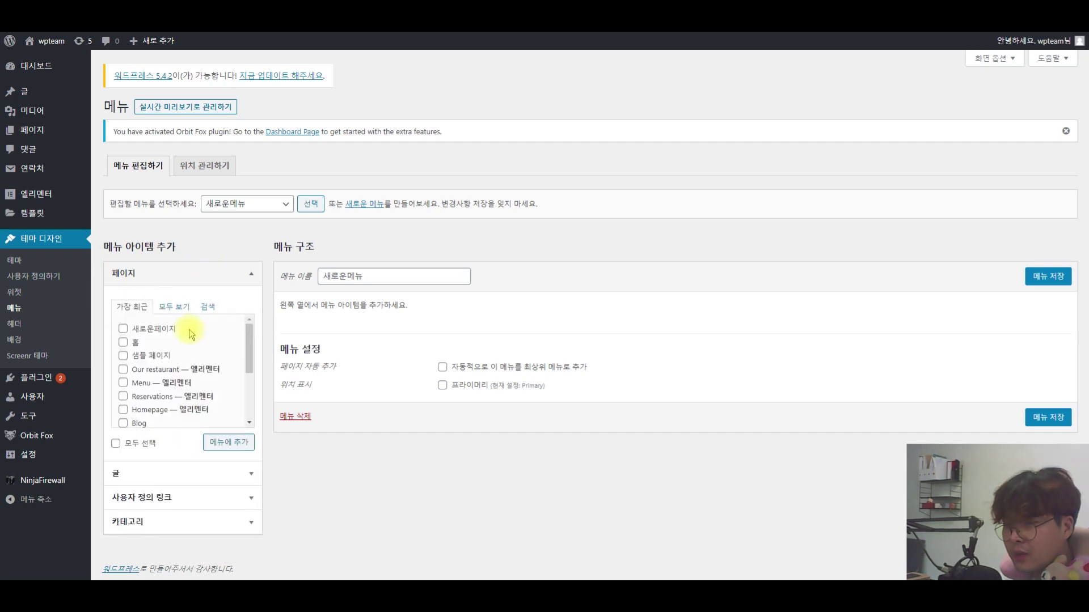
pyautogui.click(124, 342)
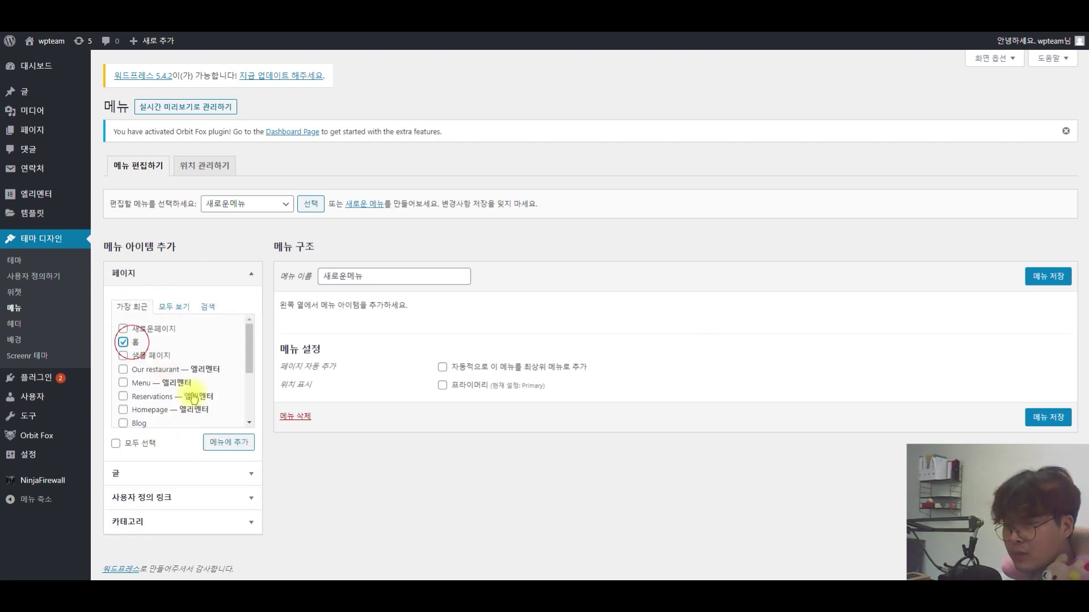
pyautogui.click(224, 444)
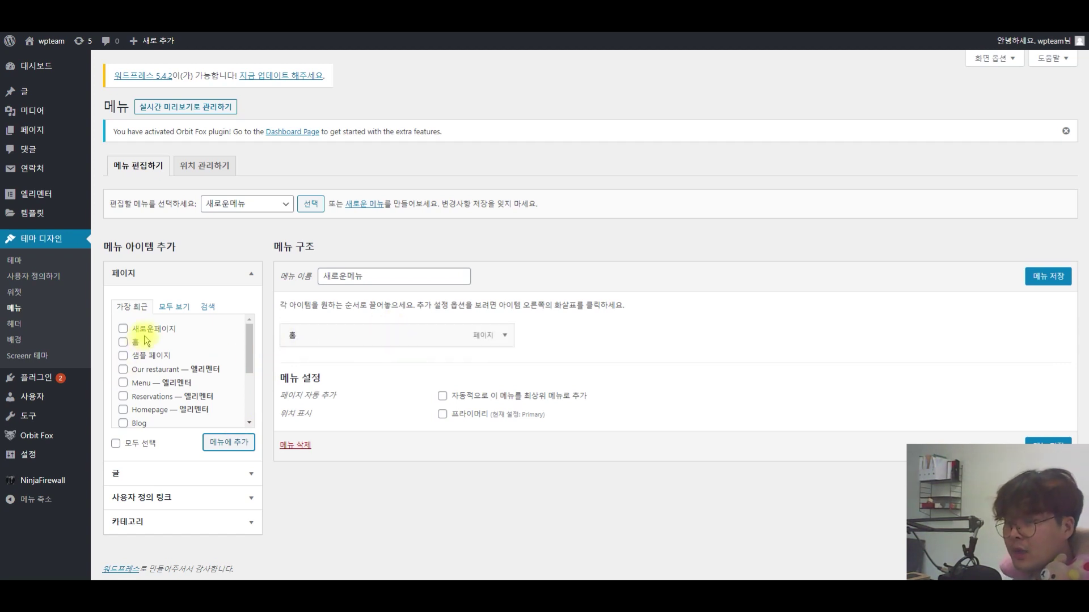
# Add the Reservations page to the menu and tick Our restaurant for adding
pyautogui.scroll(-3, 170, 357)
pyautogui.scroll(1, 178, 374)
pyautogui.scroll(1, 170, 365)
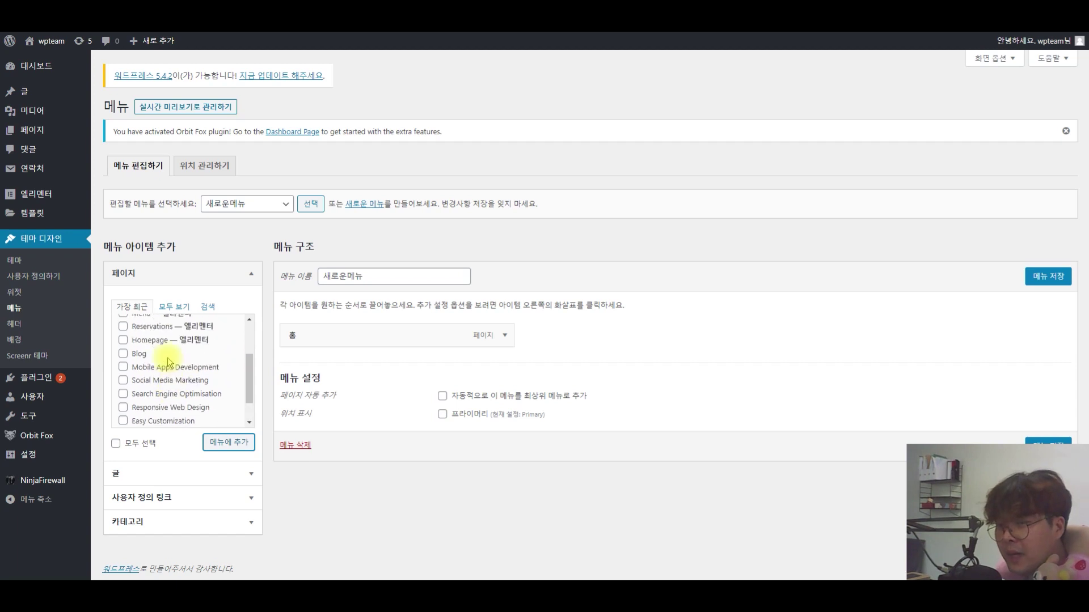
pyautogui.scroll(-2, 126, 385)
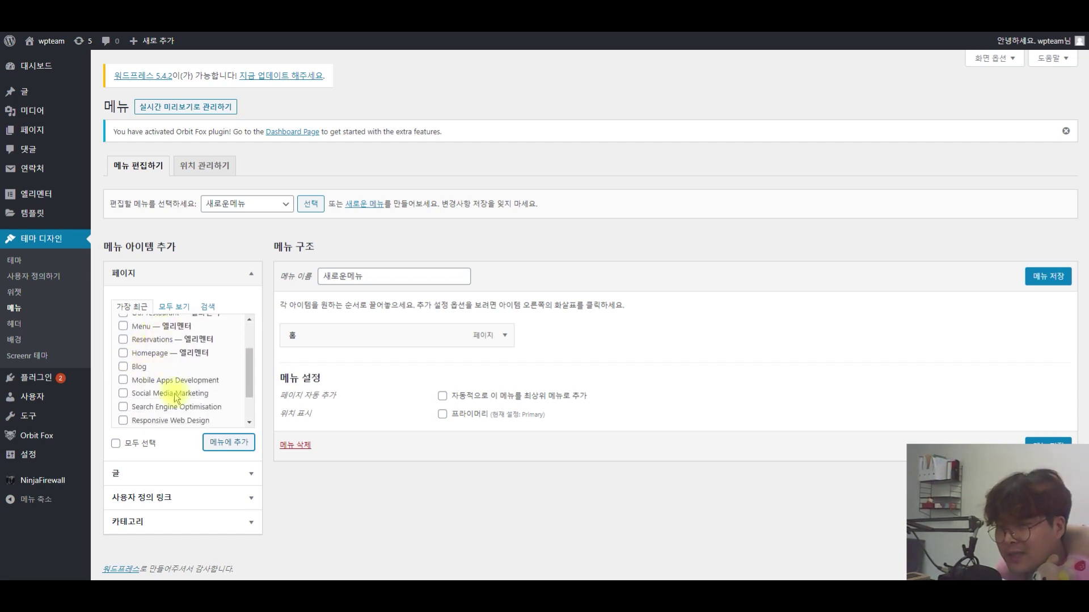
pyautogui.scroll(2, 146, 409)
pyautogui.click(147, 397)
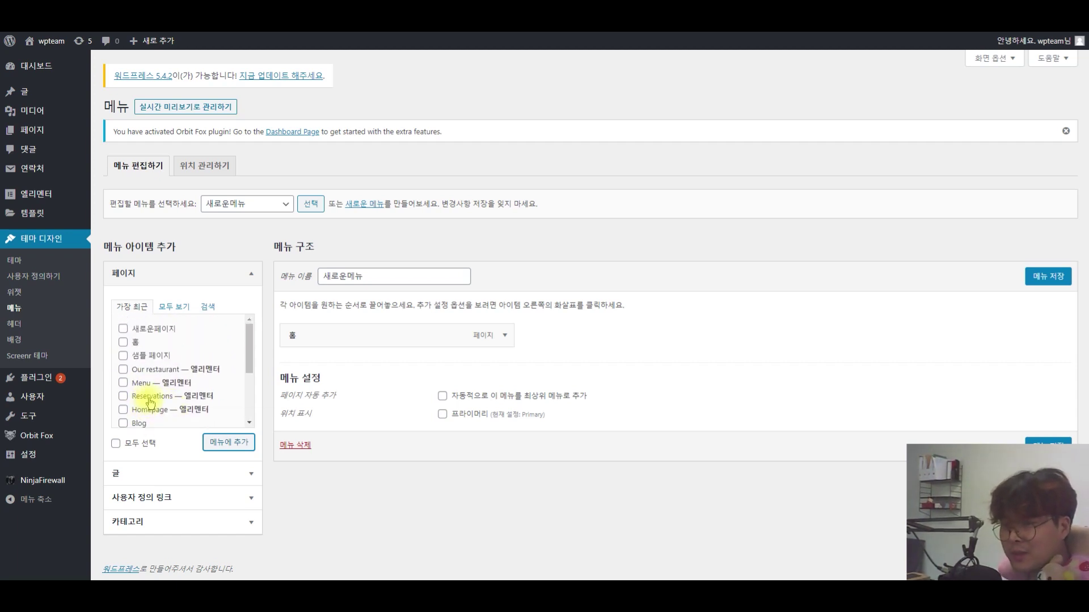
pyautogui.click(230, 443)
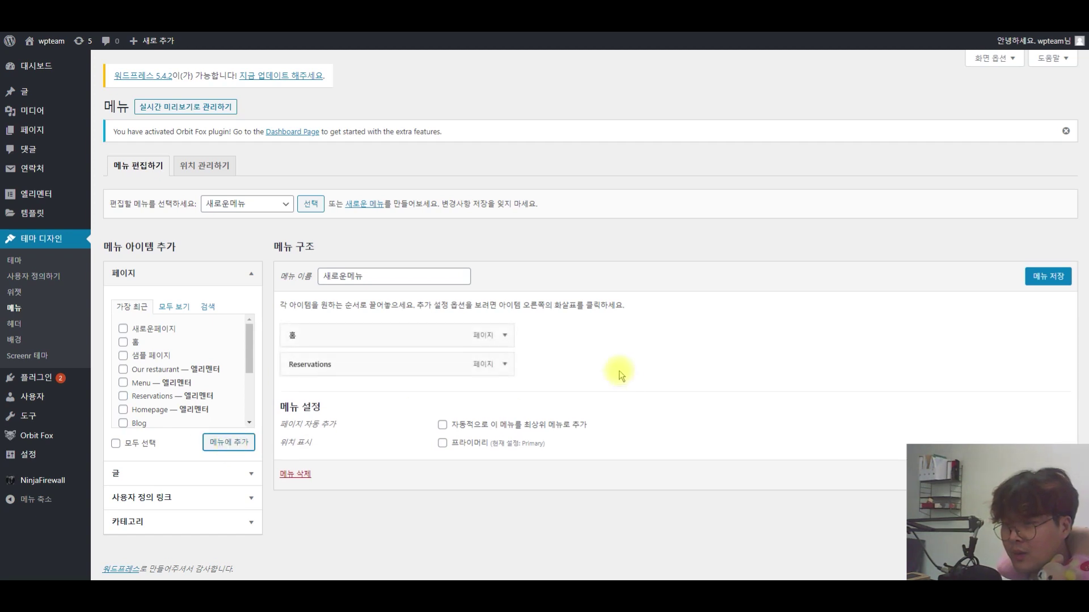
pyautogui.scroll(-2, 147, 370)
pyautogui.scroll(2, 183, 383)
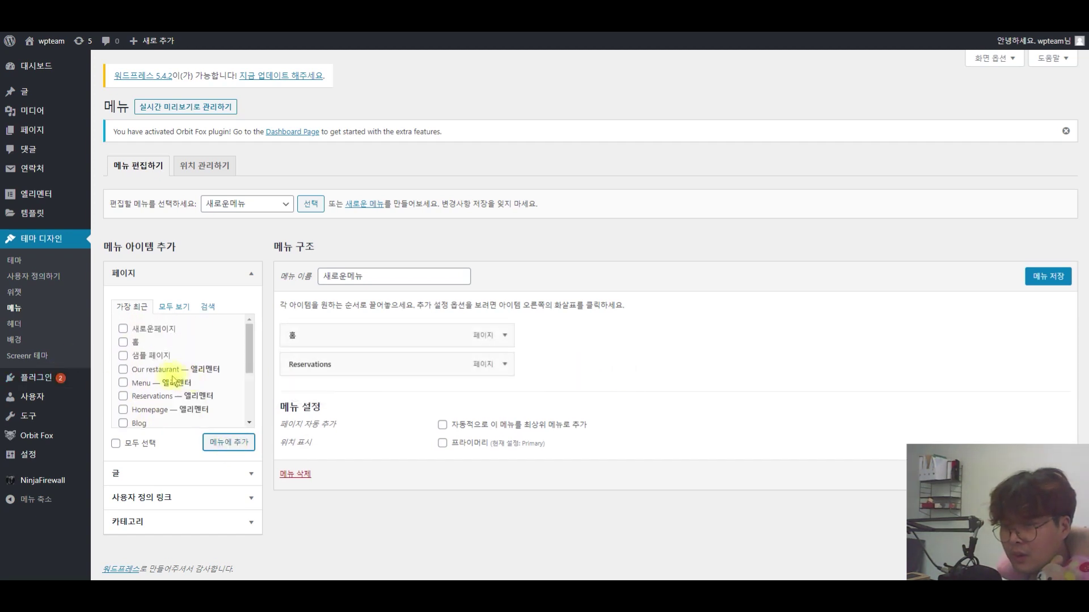
pyautogui.click(161, 372)
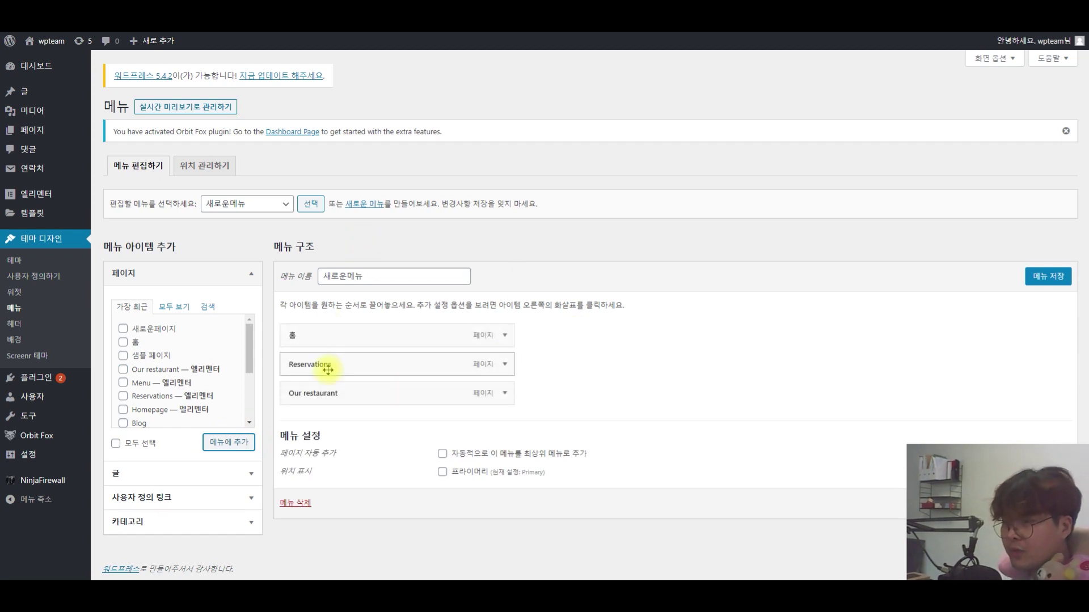
# Nest Reservations under Our restaurant, then add Homepage nested under Reservations
pyautogui.moveTo(286, 367); pyautogui.dragTo(314, 411)
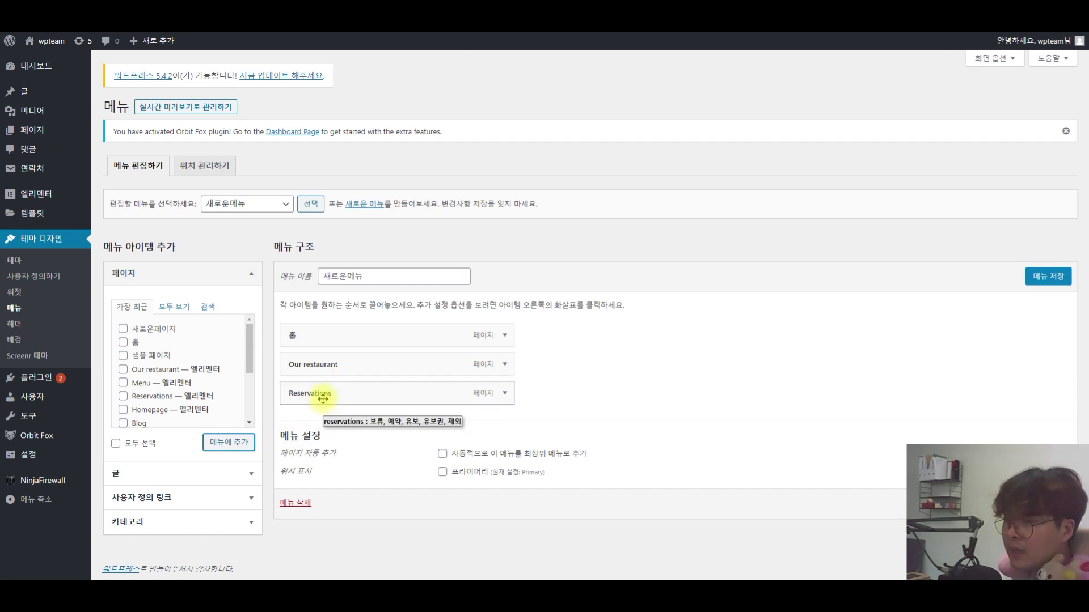
pyautogui.moveTo(323, 401); pyautogui.dragTo(347, 397)
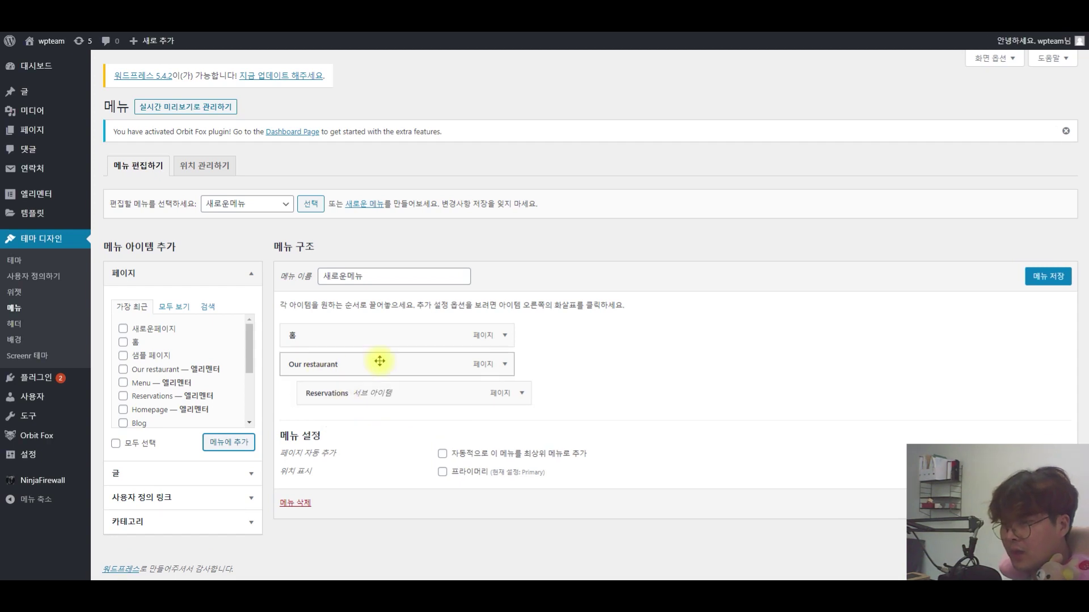
pyautogui.click(151, 410)
pyautogui.click(229, 442)
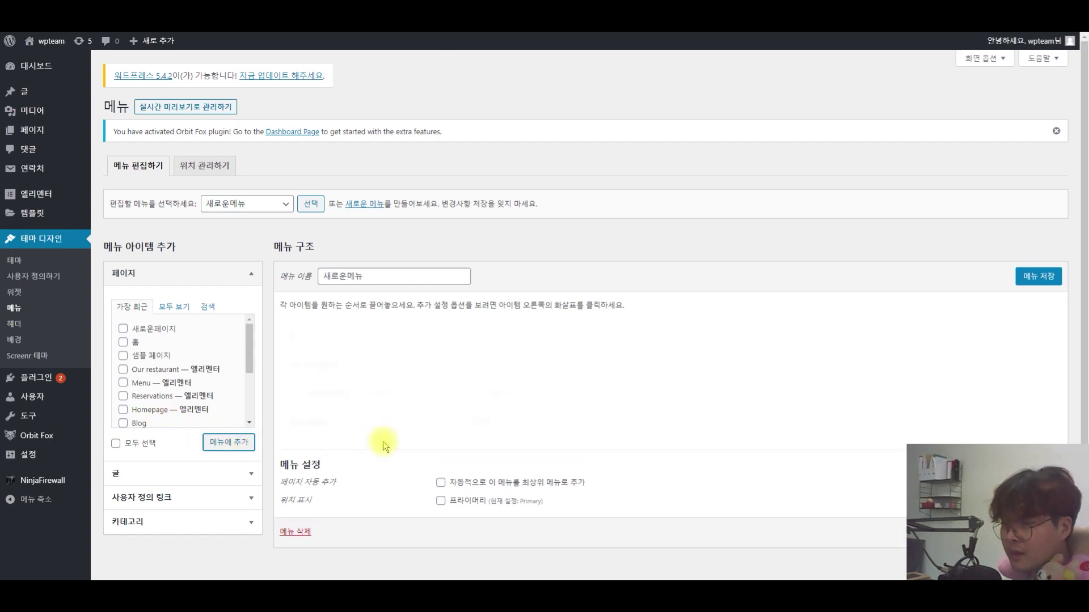
pyautogui.moveTo(348, 421); pyautogui.dragTo(375, 424)
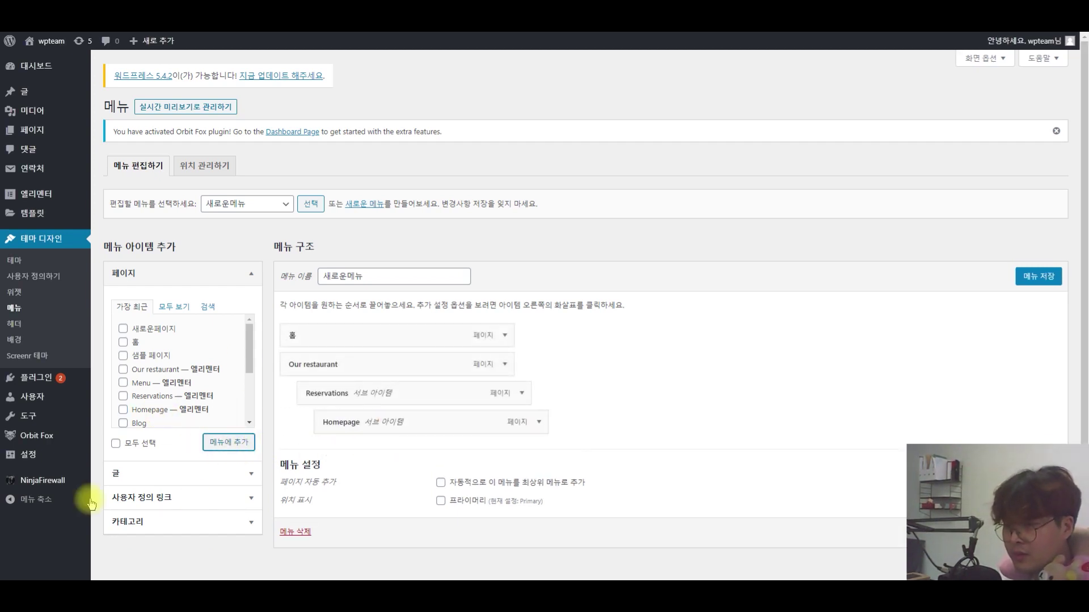
# Add the Menu page as a sub-item of Our restaurant and save the menu
pyautogui.click(139, 389)
pyautogui.click(229, 442)
pyautogui.moveTo(358, 458); pyautogui.dragTo(383, 451)
pyautogui.moveTo(309, 433)
pyautogui.mouseDown()
pyautogui.moveTo(312, 445)
pyautogui.moveTo(295, 448)
pyautogui.mouseUp()
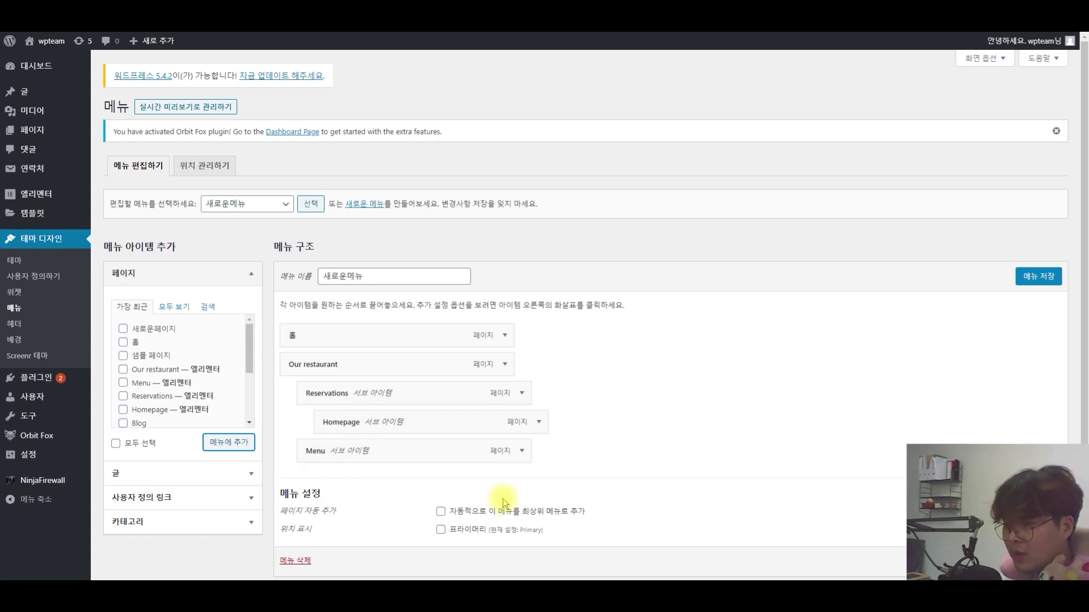
pyautogui.click(1034, 284)
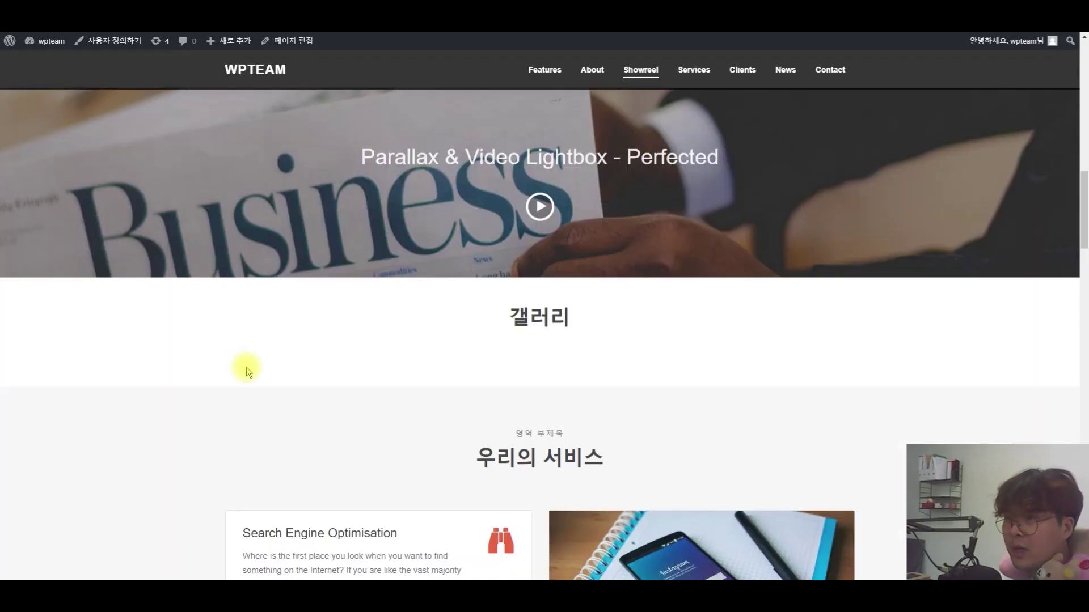
# Reload the live site to check how the new menu appears in the header
pyautogui.scroll(10, 246, 372)
pyautogui.press('F5')
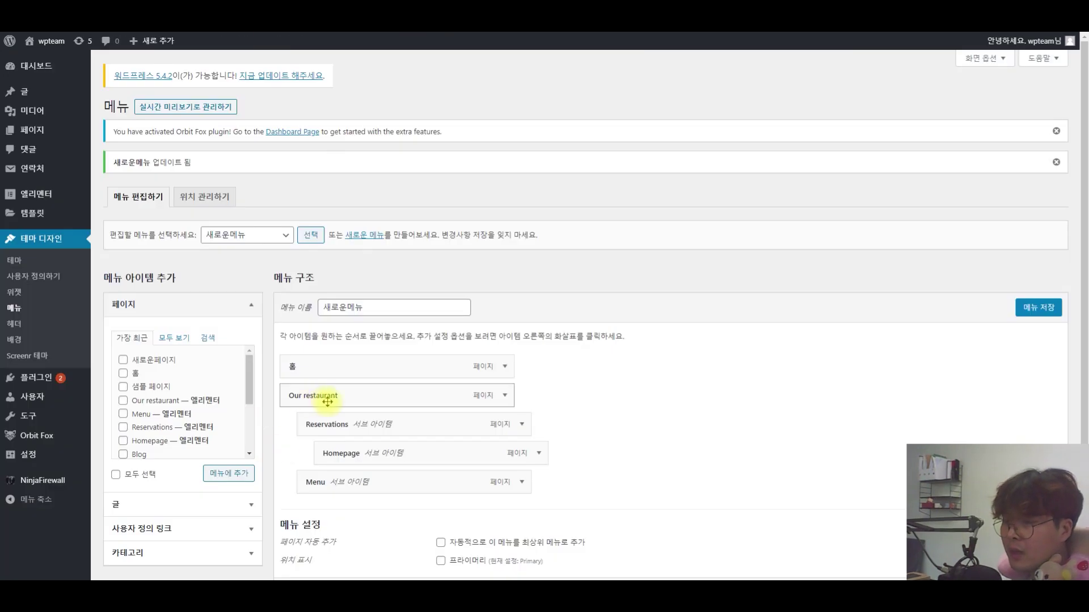
pyautogui.scroll(-1, 384, 276)
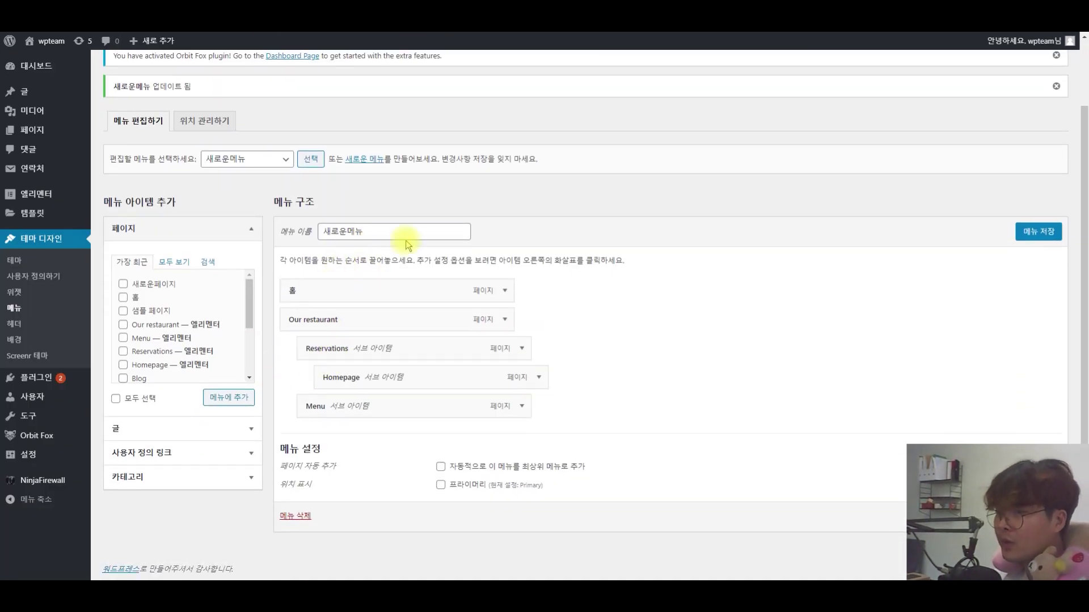
pyautogui.moveTo(321, 485); pyautogui.dragTo(279, 485)
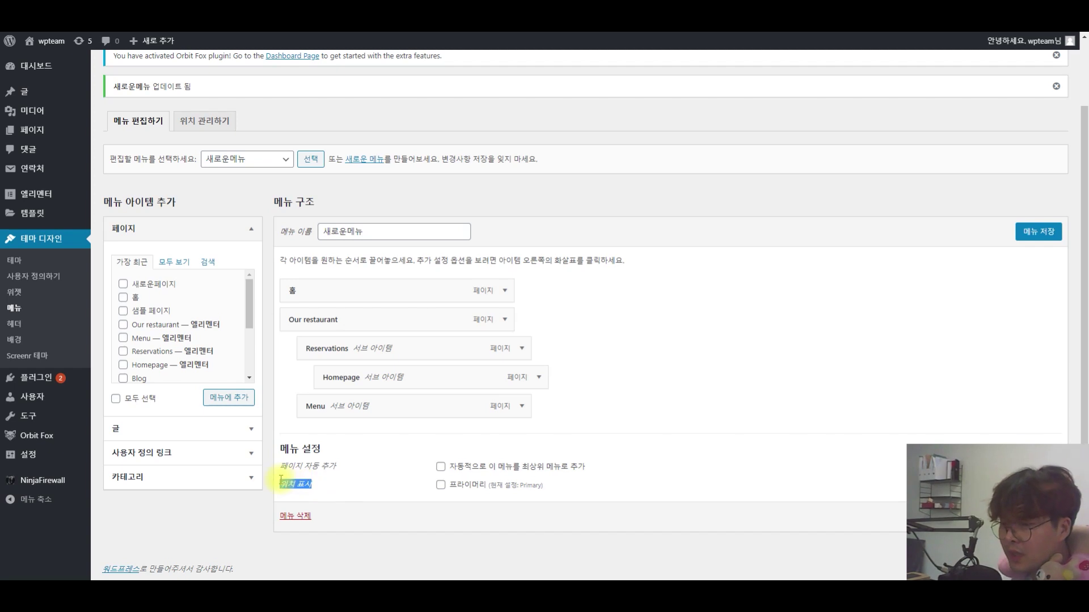
pyautogui.click(539, 488)
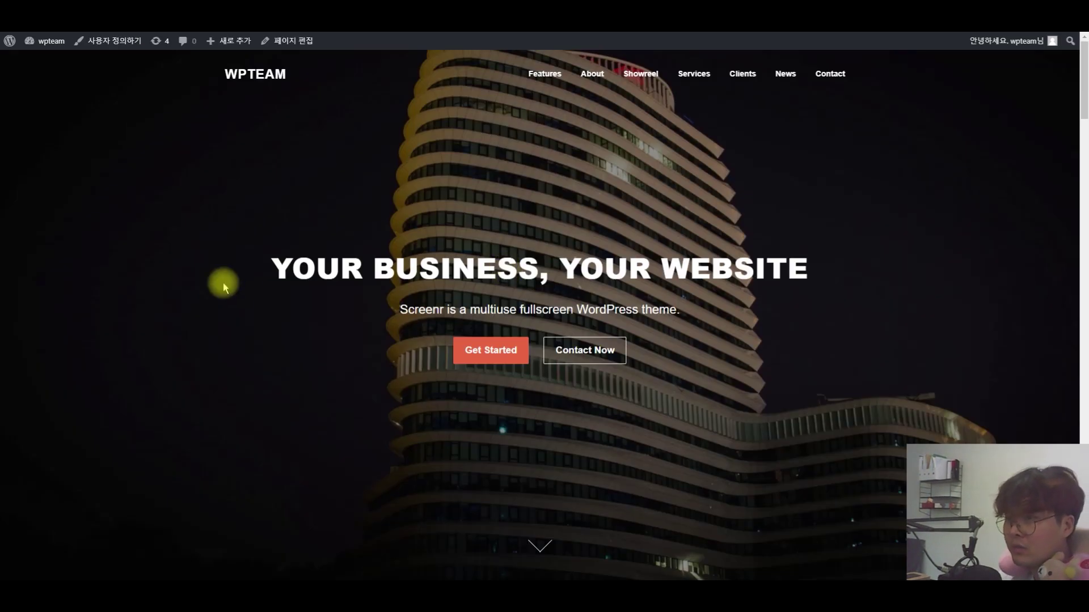
pyautogui.press('F5')
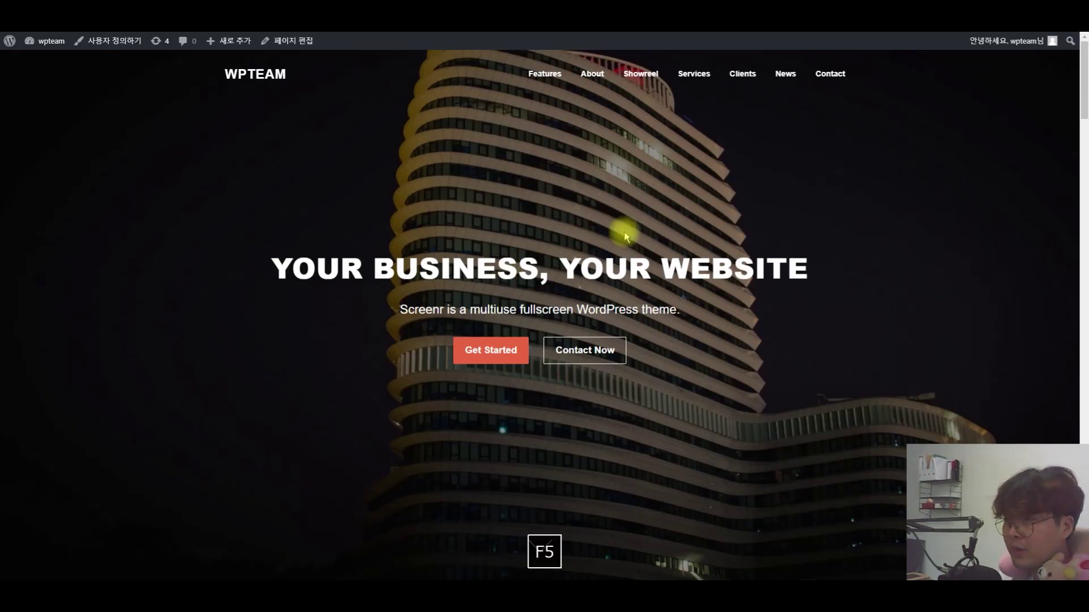
# Drag Homepage, Reservations and Menu left so every item sits at top level
pyautogui.moveTo(850, 78)
pyautogui.moveTo(834, 119)
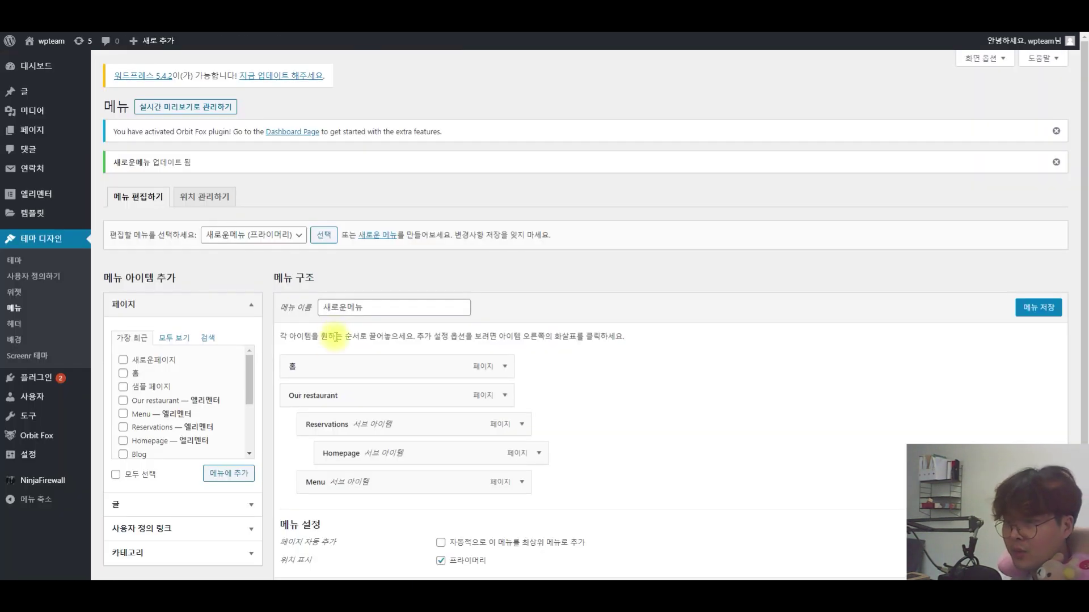
pyautogui.moveTo(348, 418); pyautogui.dragTo(317, 424)
pyautogui.moveTo(341, 453); pyautogui.dragTo(296, 454)
pyautogui.moveTo(340, 424); pyautogui.dragTo(297, 425)
# Save the menu and reload the site to see 홈, Our restaurant, Reservations, Homepage, Menu in one row
pyautogui.click(1037, 309)
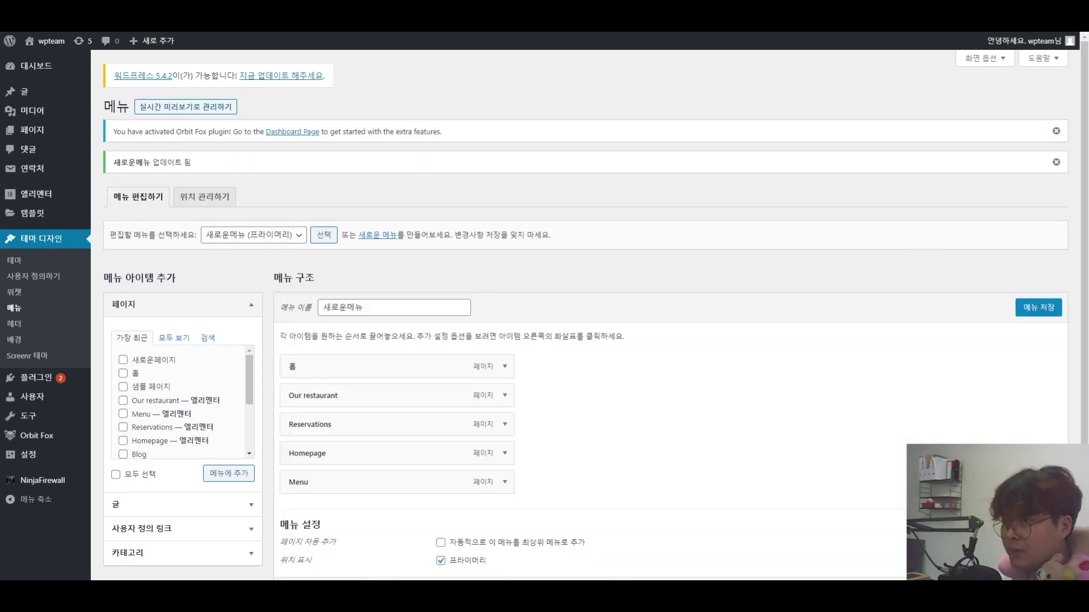
pyautogui.press('F5')
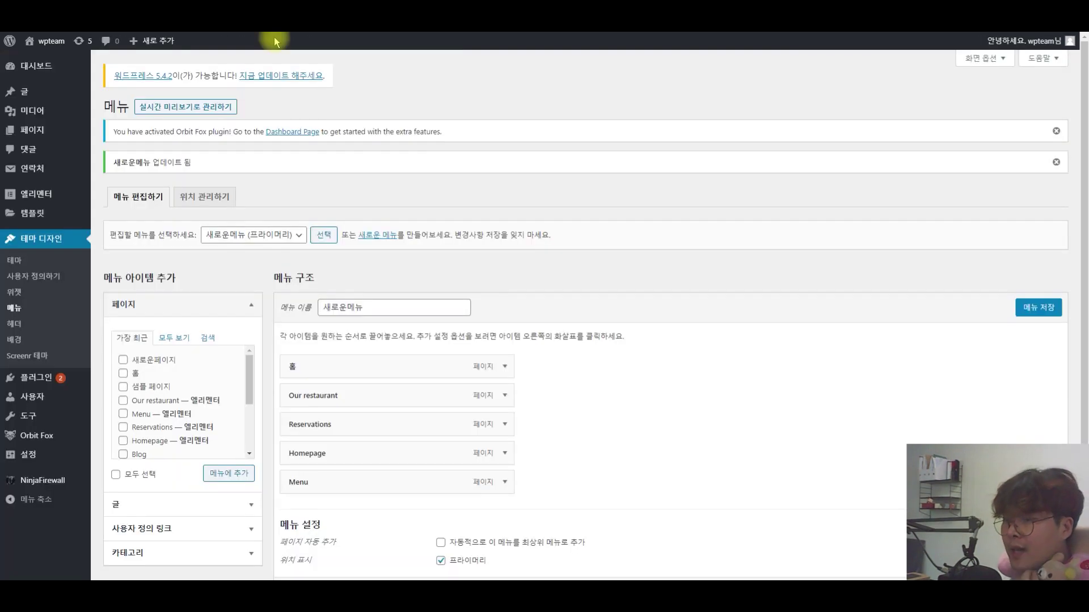
pyautogui.scroll(-1, 427, 441)
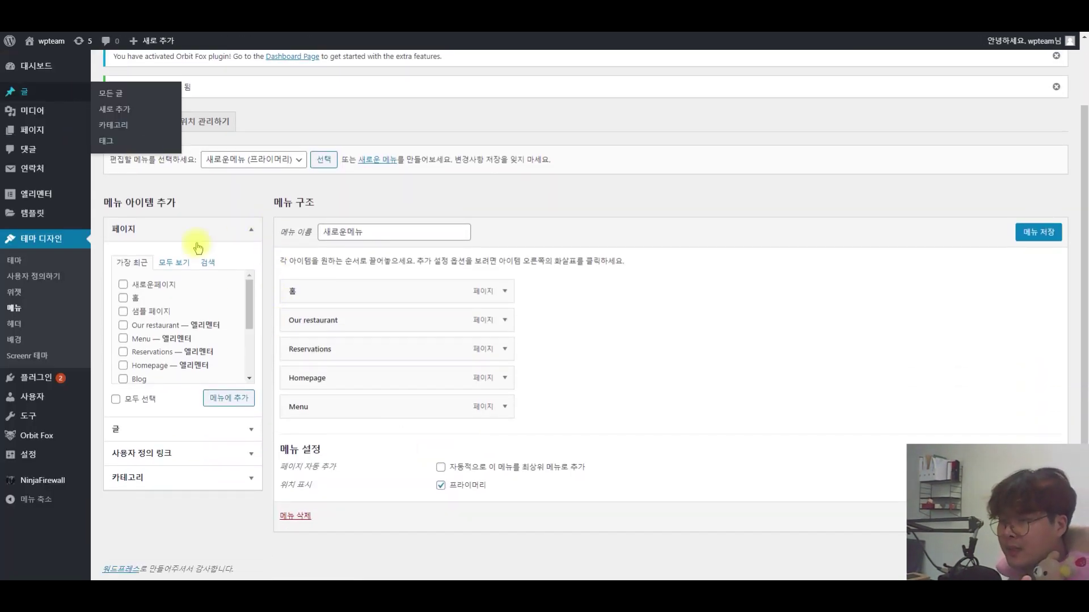
pyautogui.moveTo(280, 486); pyautogui.dragTo(510, 493)
pyautogui.click(513, 499)
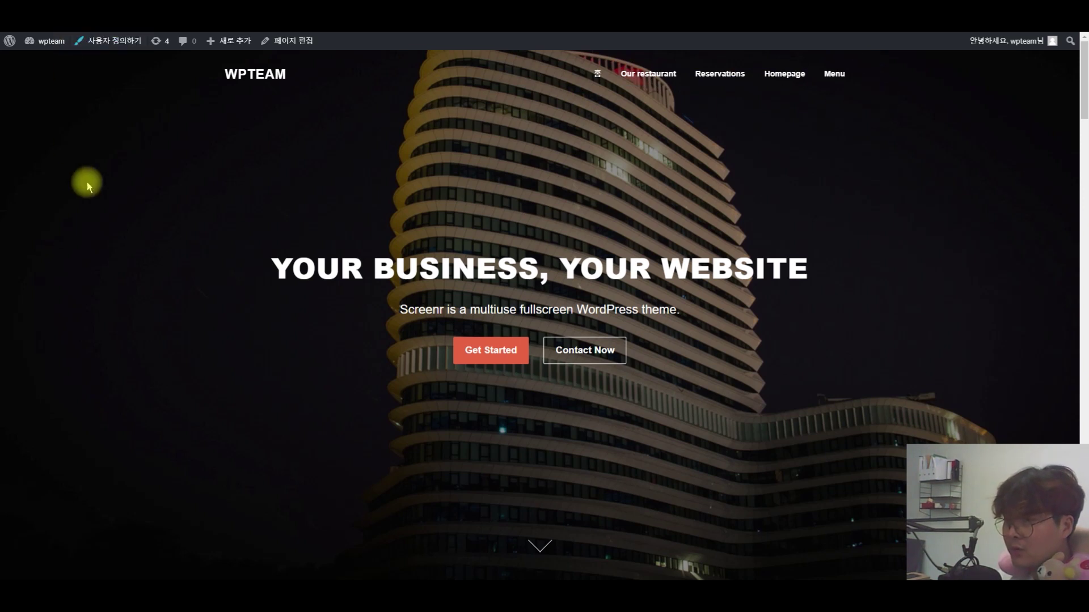
pyautogui.click(187, 30)
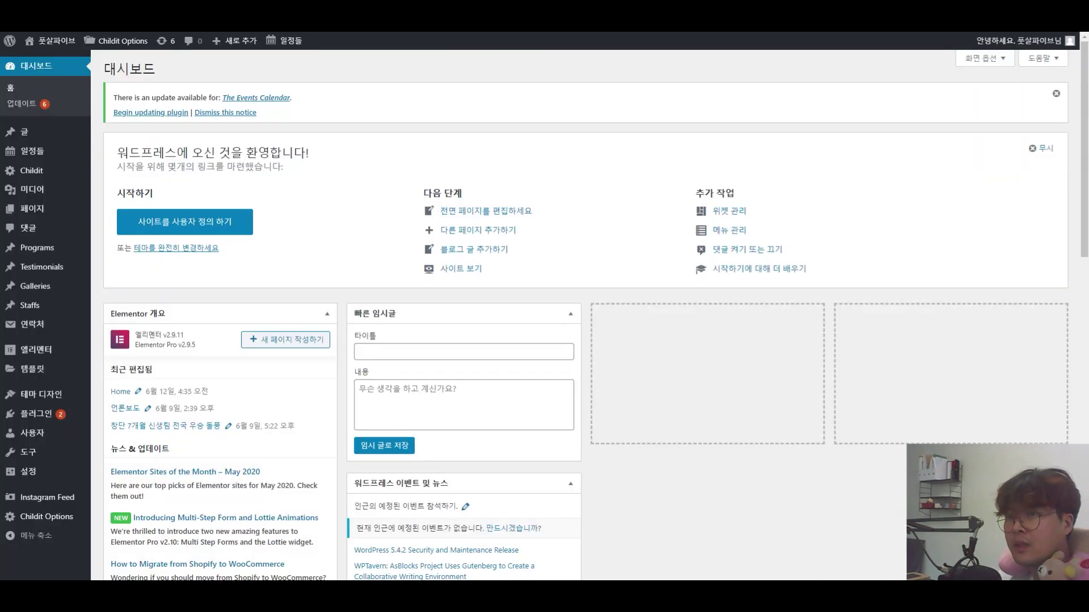
pyautogui.moveTo(51, 396)
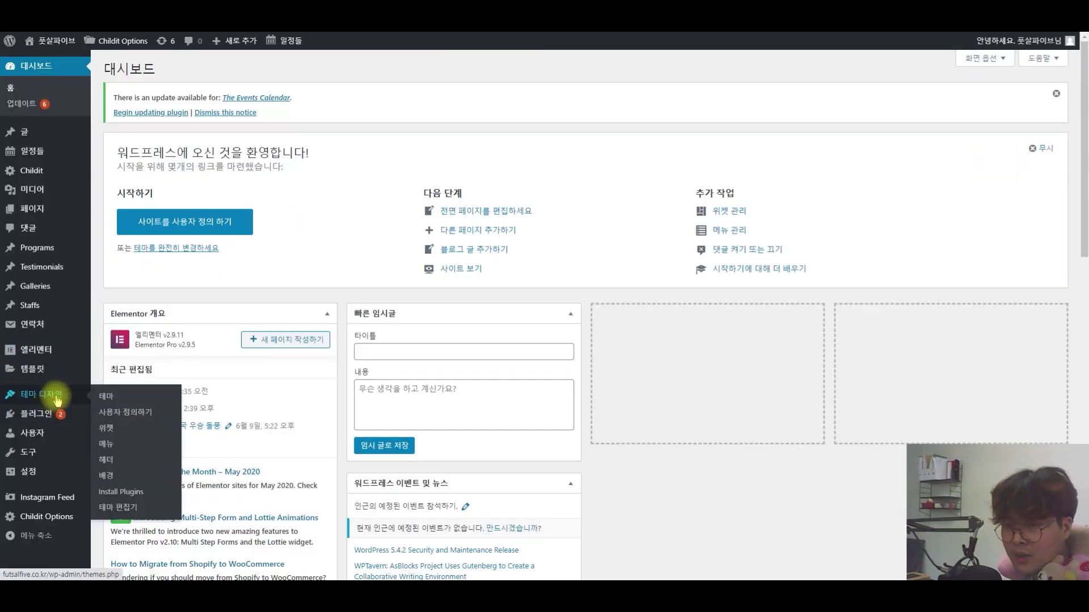
pyautogui.click(109, 446)
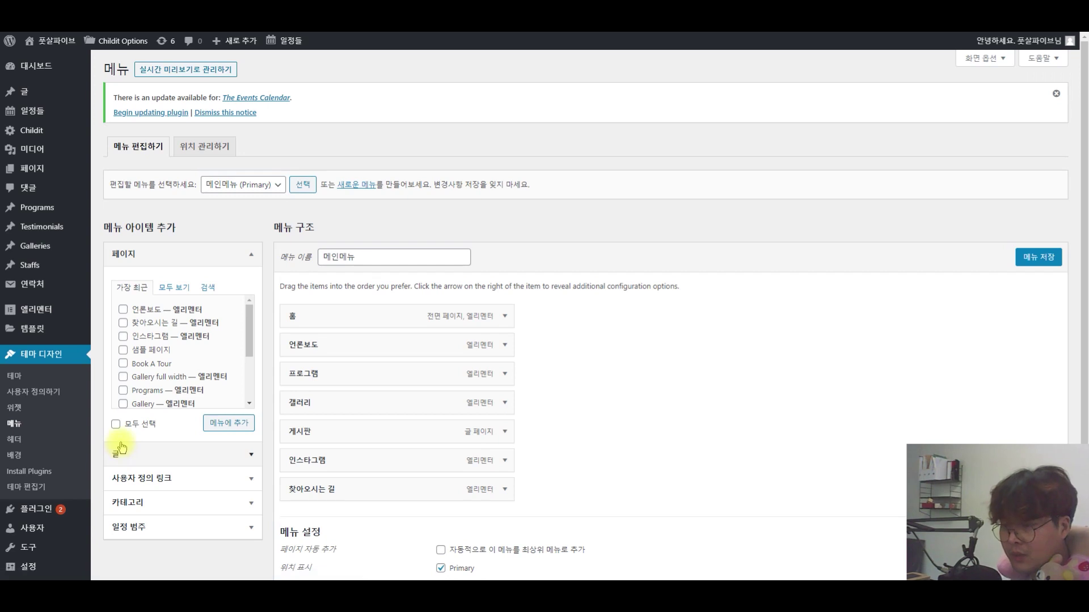
pyautogui.scroll(-3, 164, 397)
pyautogui.scroll(-2, 690, 292)
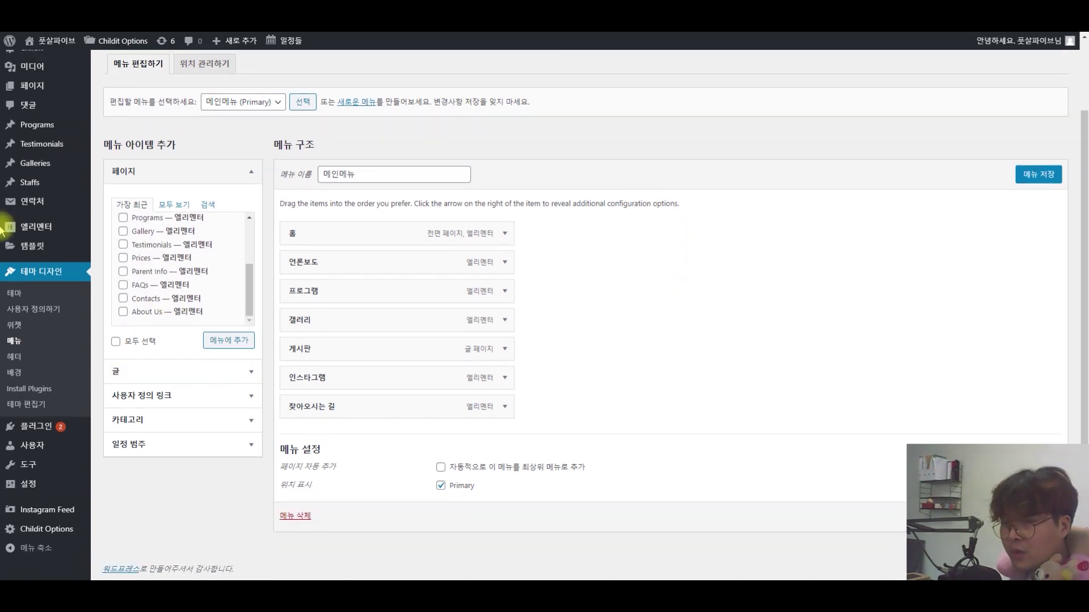
pyautogui.scroll(1, 258, 153)
pyautogui.scroll(2, 258, 153)
pyautogui.scroll(-3, 238, 261)
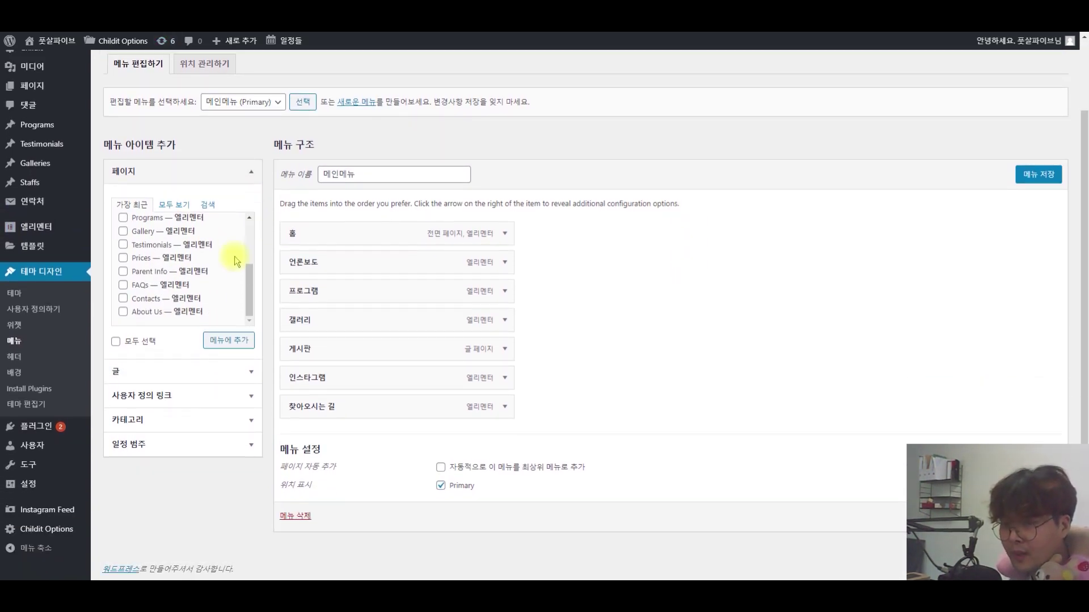
pyautogui.scroll(2, 187, 106)
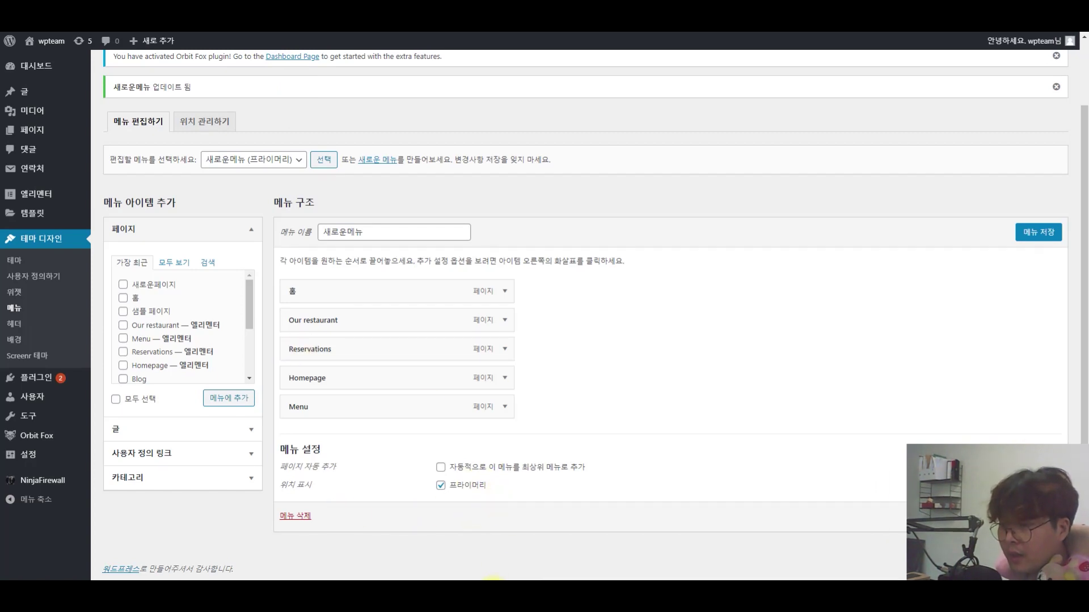
pyautogui.moveTo(495, 579)
pyautogui.click(783, 573)
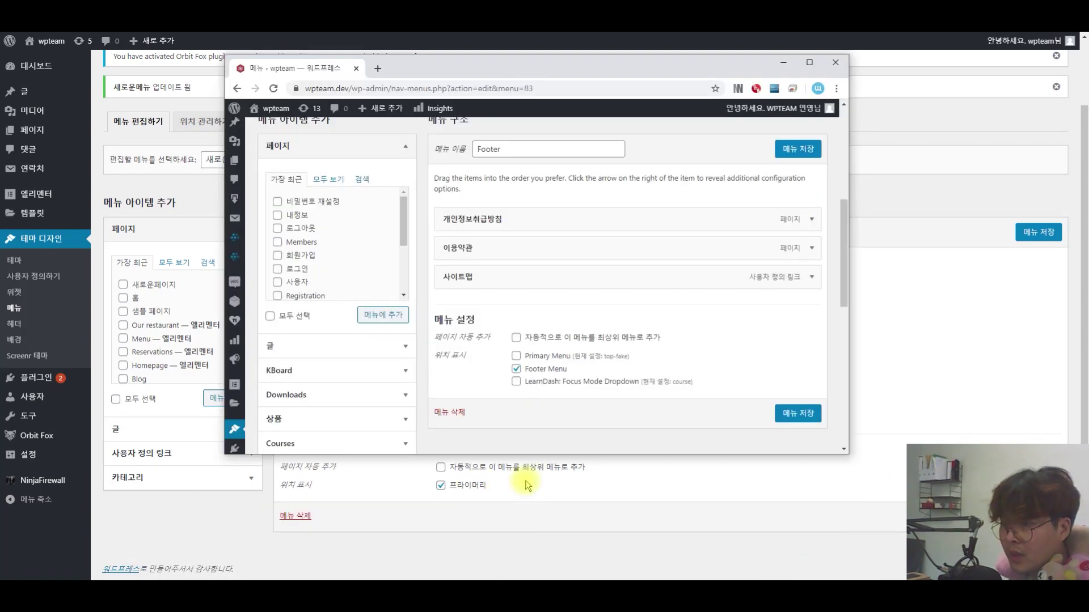
pyautogui.click(829, 7)
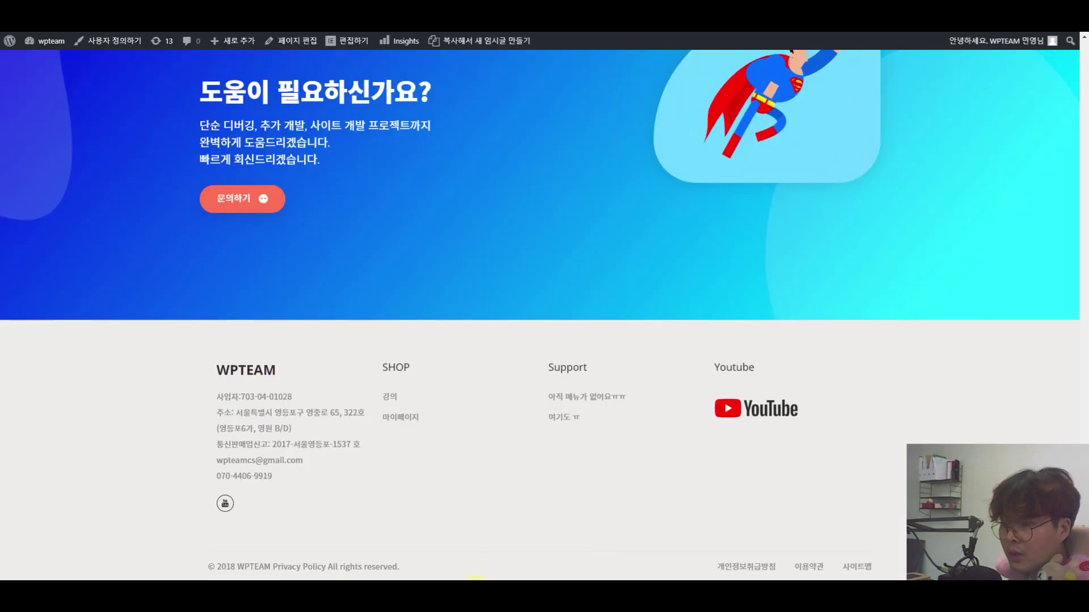
pyautogui.moveTo(479, 582)
pyautogui.click(771, 545)
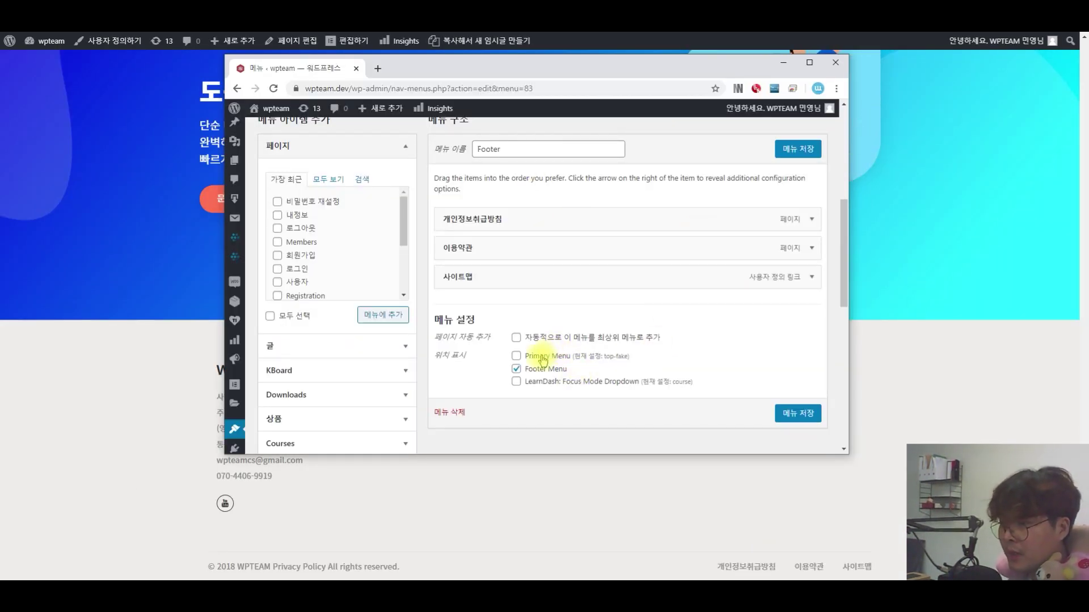
pyautogui.scroll(10, 992, 326)
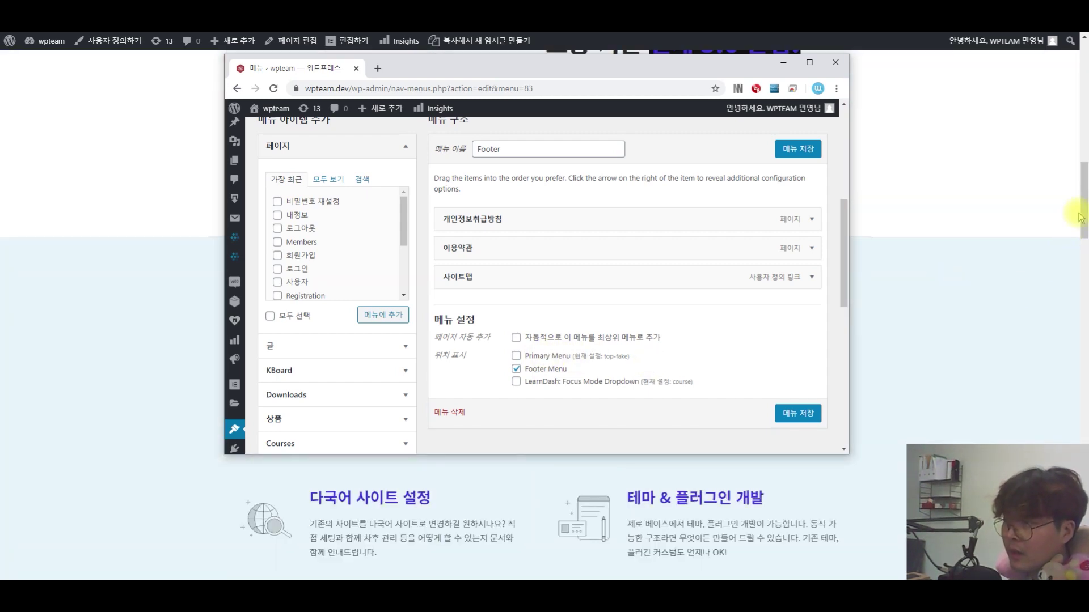
pyautogui.scroll(10, 1060, 210)
pyautogui.moveTo(644, 74); pyautogui.dragTo(705, 158)
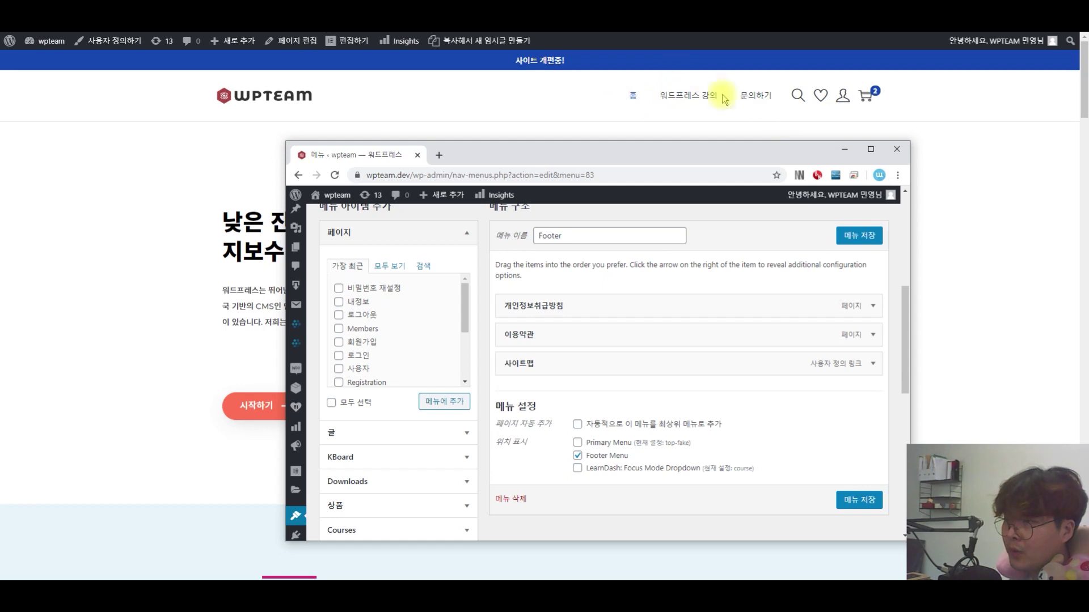
pyautogui.moveTo(693, 157); pyautogui.dragTo(680, 126)
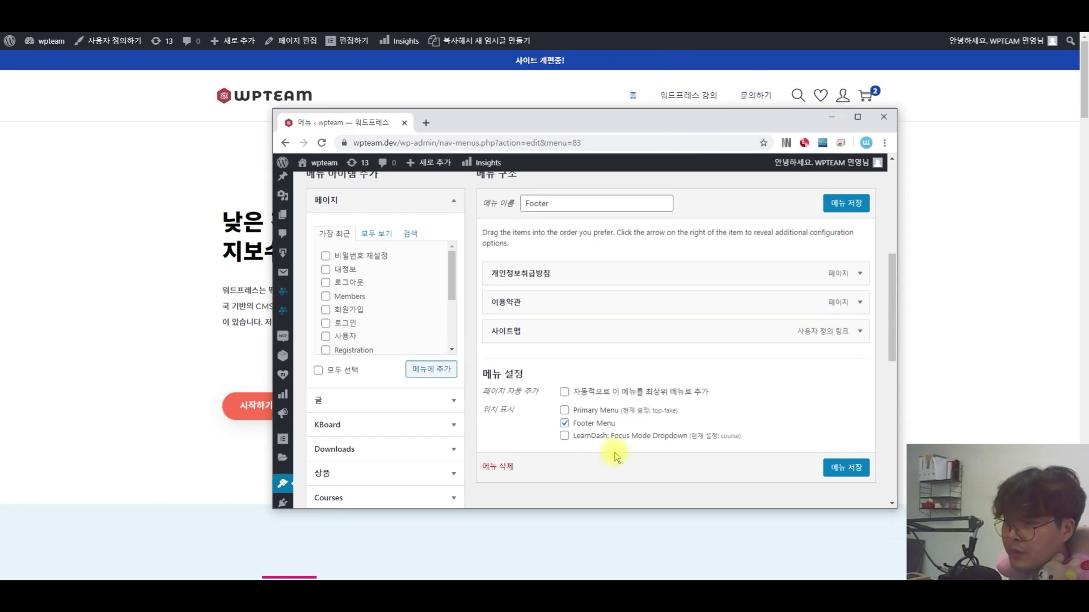
pyautogui.scroll(-15, 1065, 321)
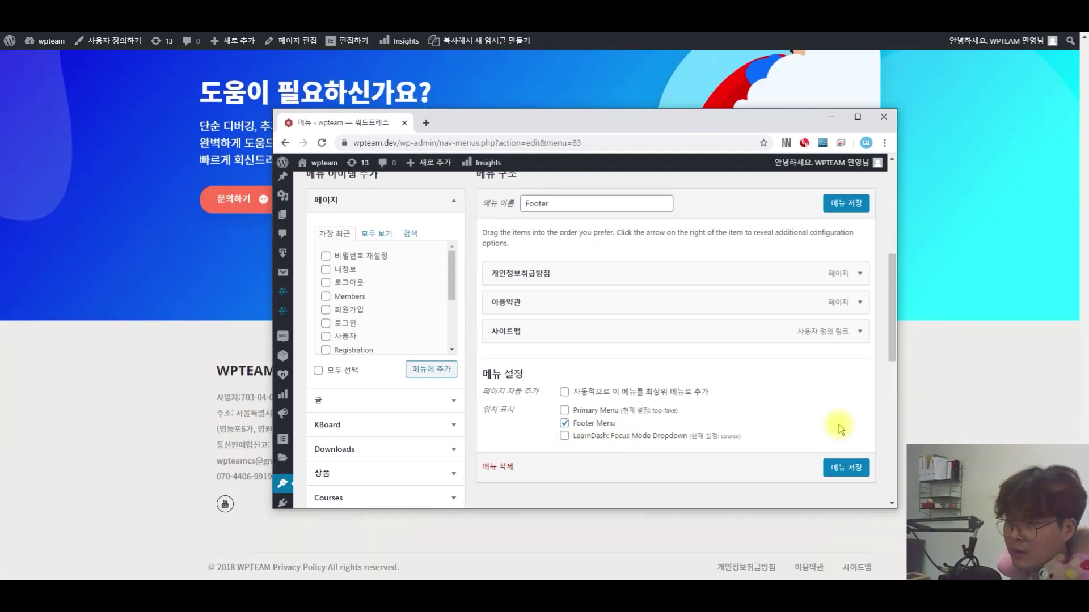
pyautogui.moveTo(618, 119); pyautogui.dragTo(620, 44)
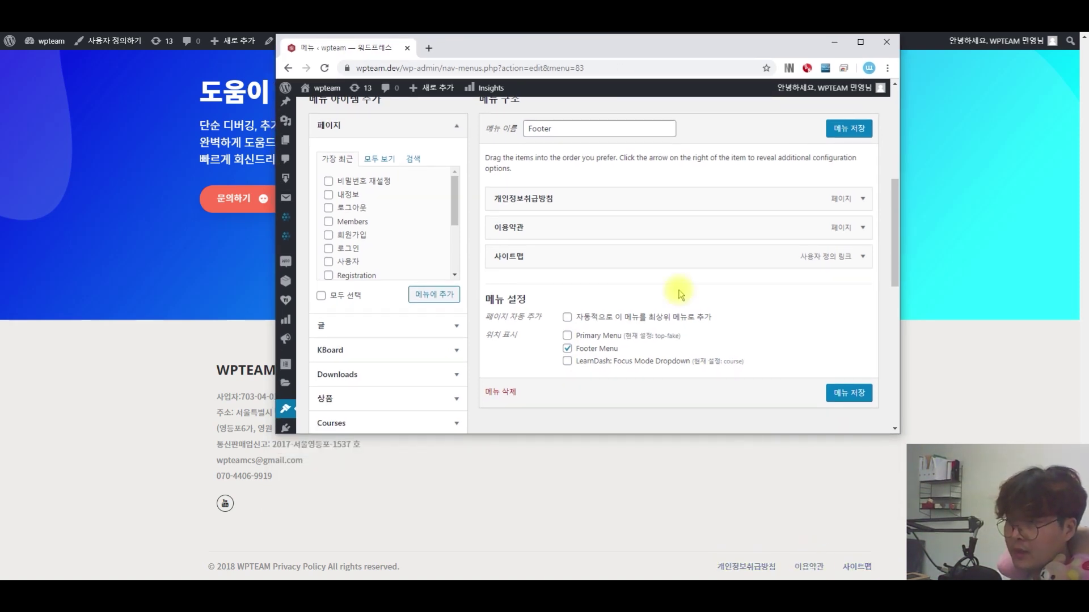
pyautogui.scroll(6, 652, 298)
pyautogui.scroll(-5, 622, 287)
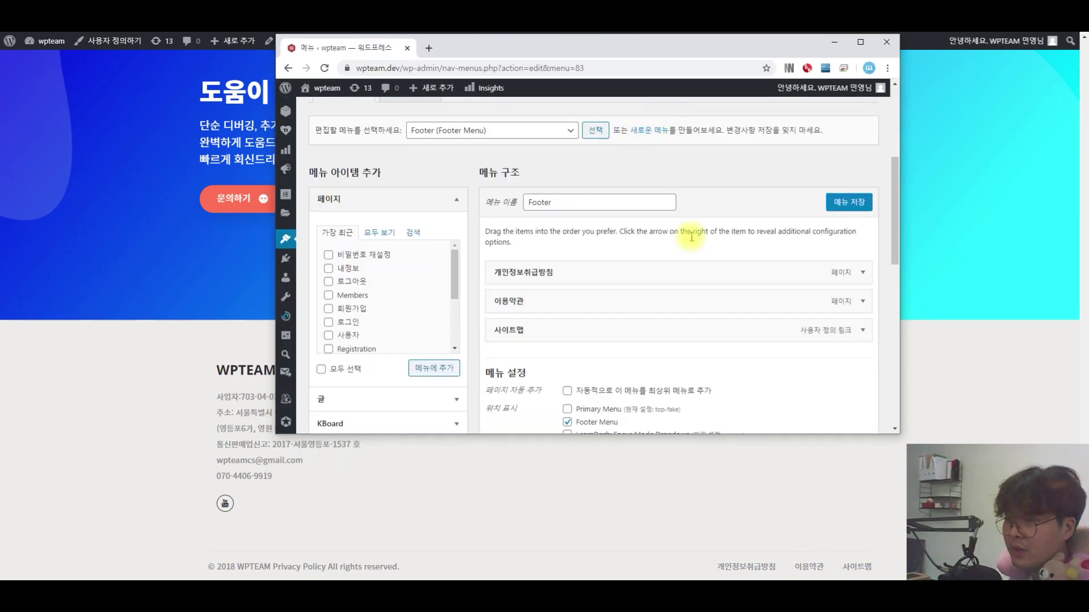
pyautogui.scroll(-2, 691, 237)
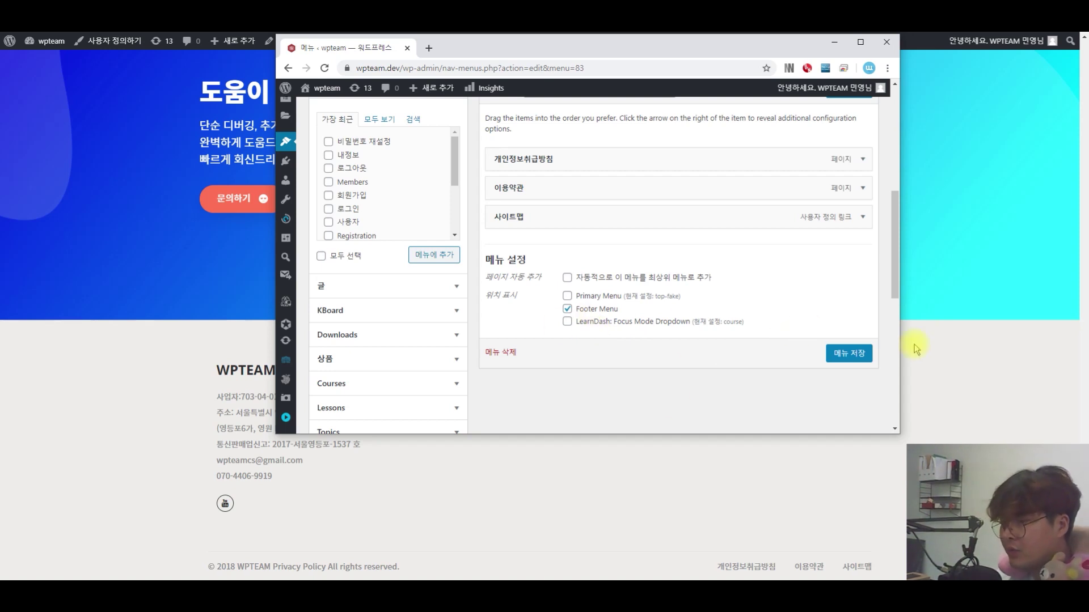
pyautogui.scroll(2, 559, 386)
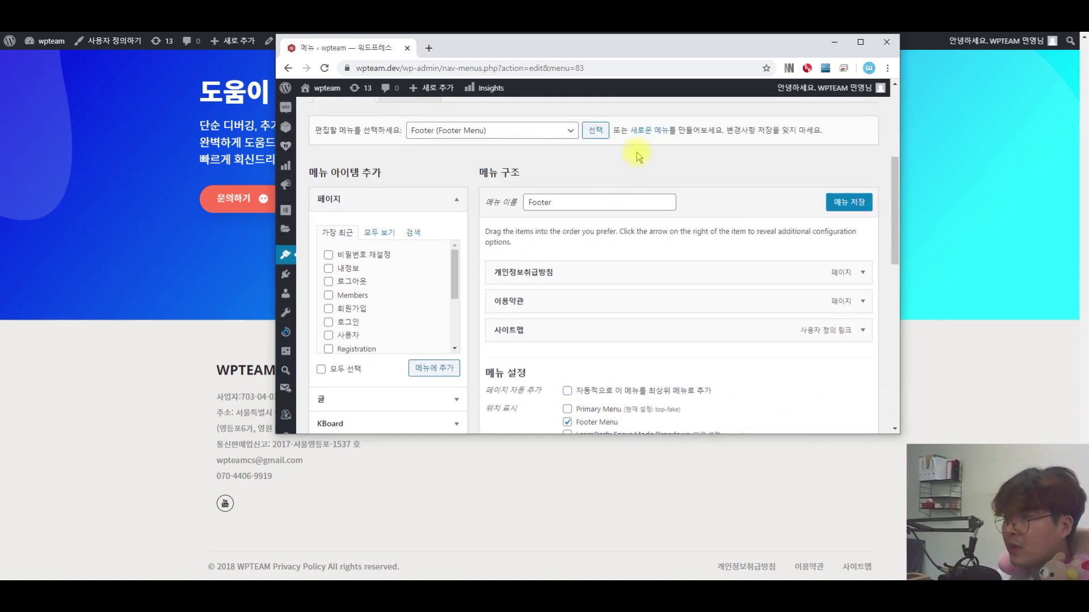
pyautogui.scroll(-2, 622, 282)
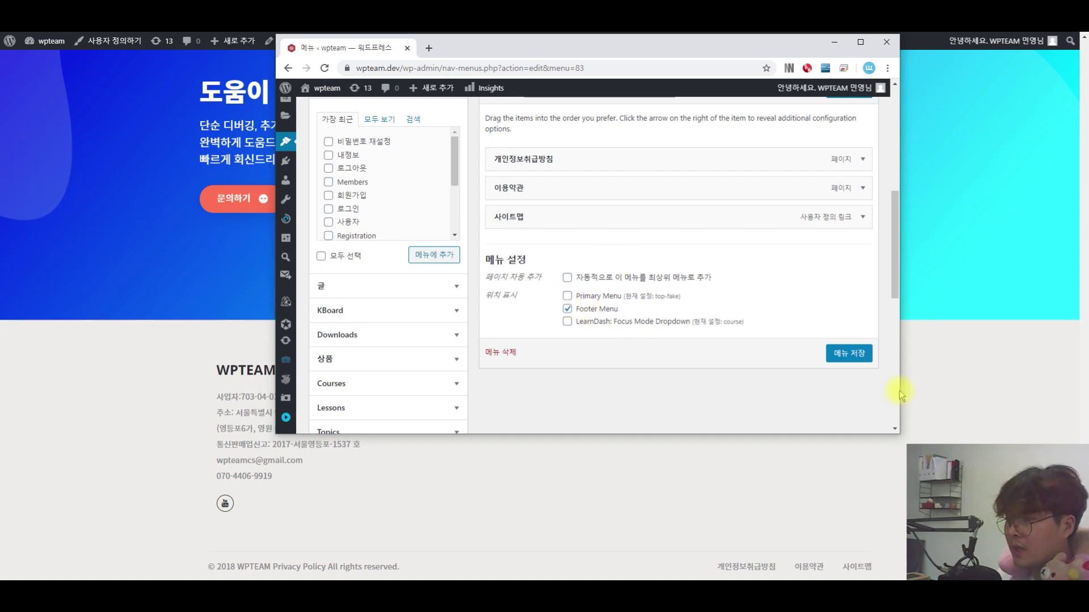
pyautogui.scroll(1, 639, 304)
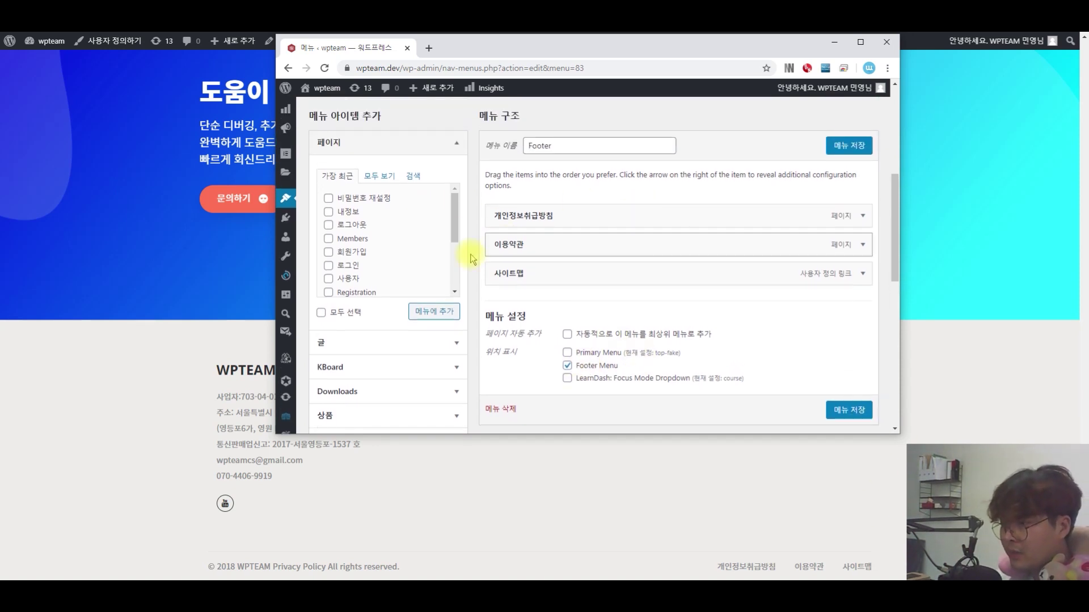
pyautogui.click(887, 43)
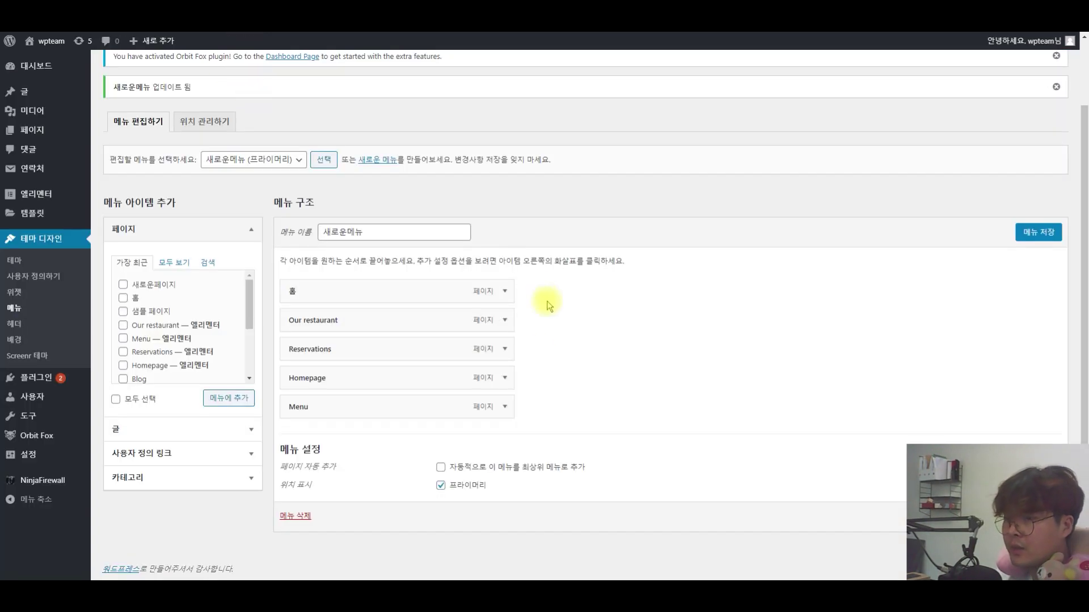
pyautogui.scroll(1, 245, 334)
# Collapse the 페이지 accordion in the Add menu items column and scroll back up
pyautogui.scroll(-1, 243, 283)
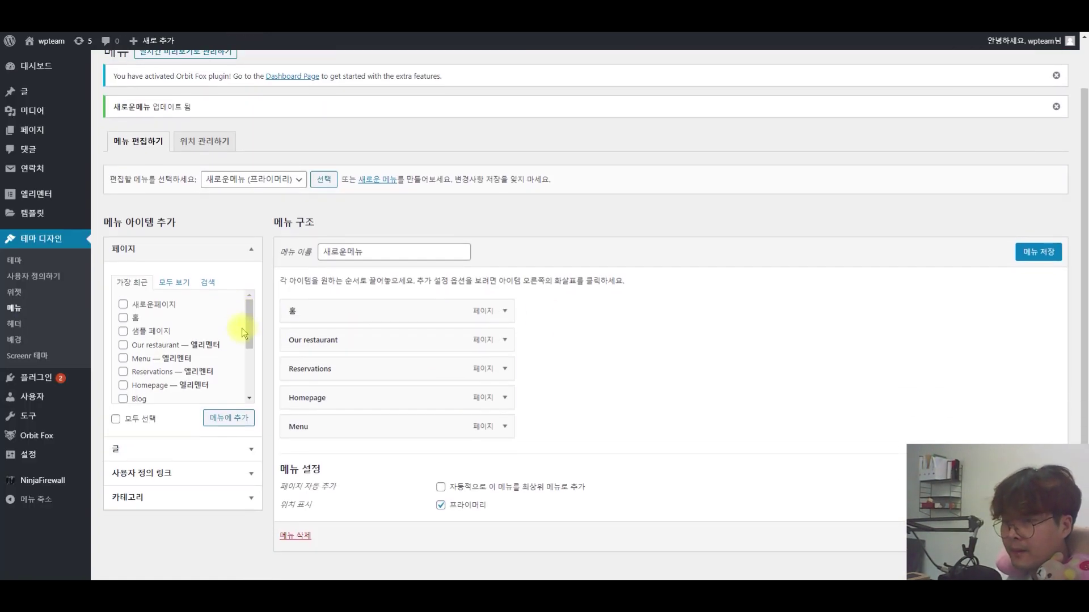
pyautogui.click(243, 247)
pyautogui.scroll(1, 427, 371)
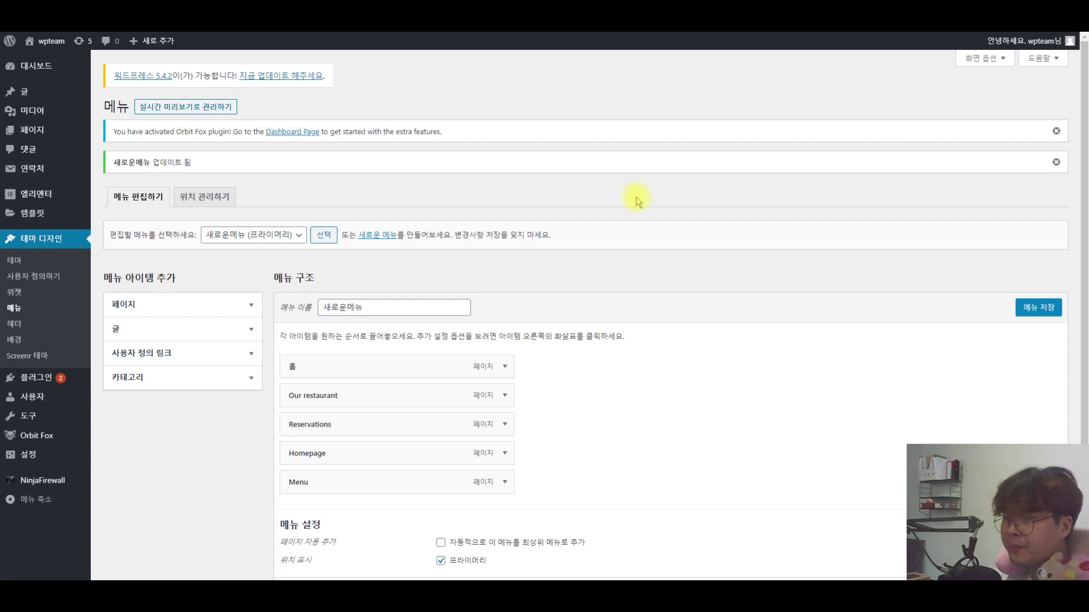
# Expand Screen Options on the Menus page to see which item boxes are enabled
pyautogui.click(987, 59)
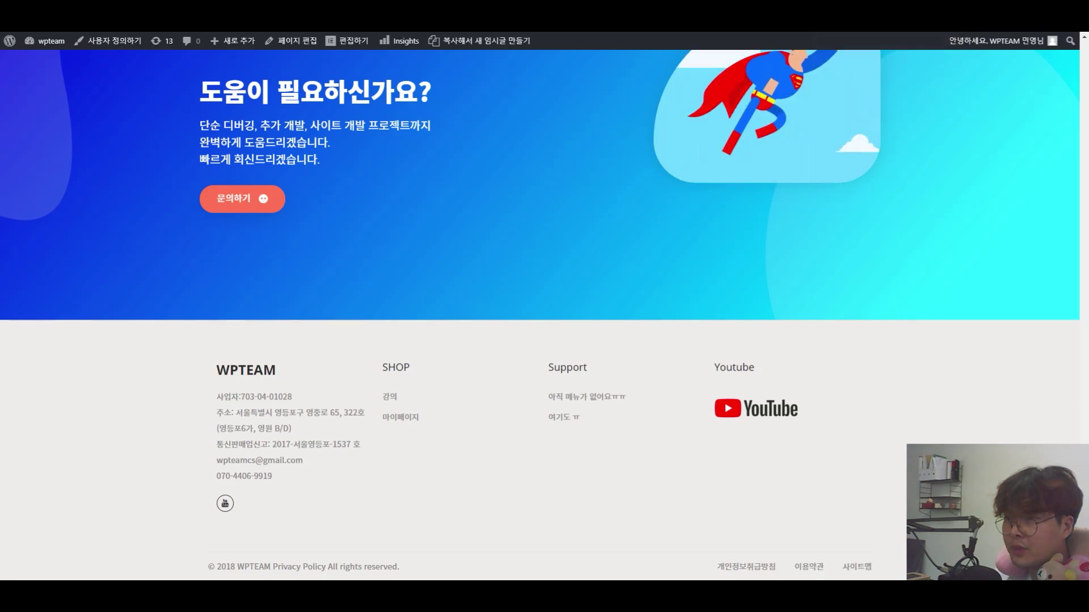
pyautogui.scroll(10, 539, 314)
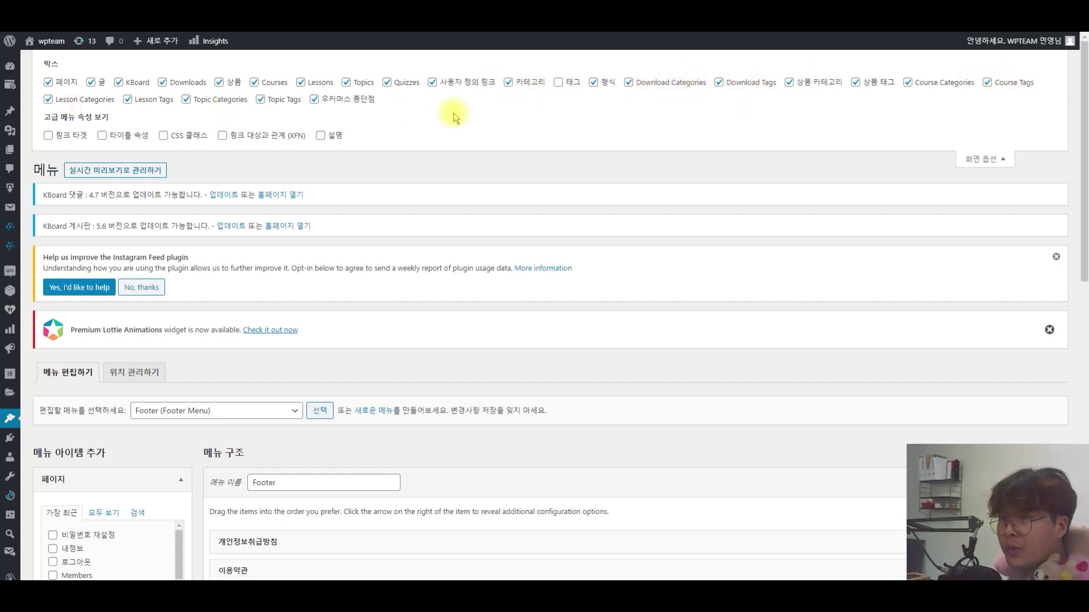
# Collapse the pages list and tick 우커머스 종단점 in Screen Options
pyautogui.scroll(-3, 227, 283)
pyautogui.scroll(3, 178, 400)
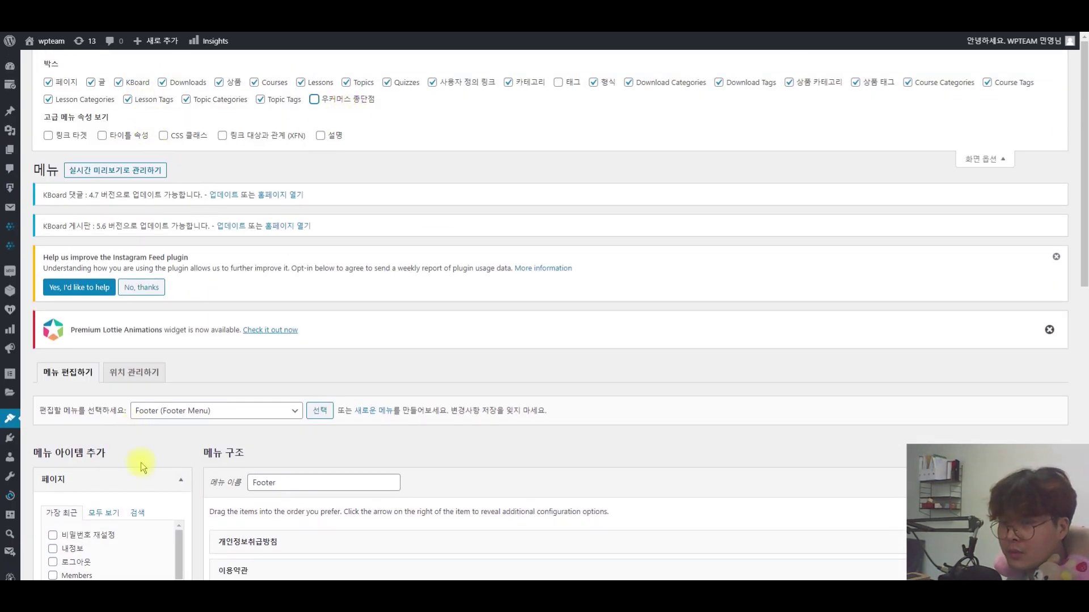
pyautogui.click(147, 481)
pyautogui.scroll(-9, 340, 336)
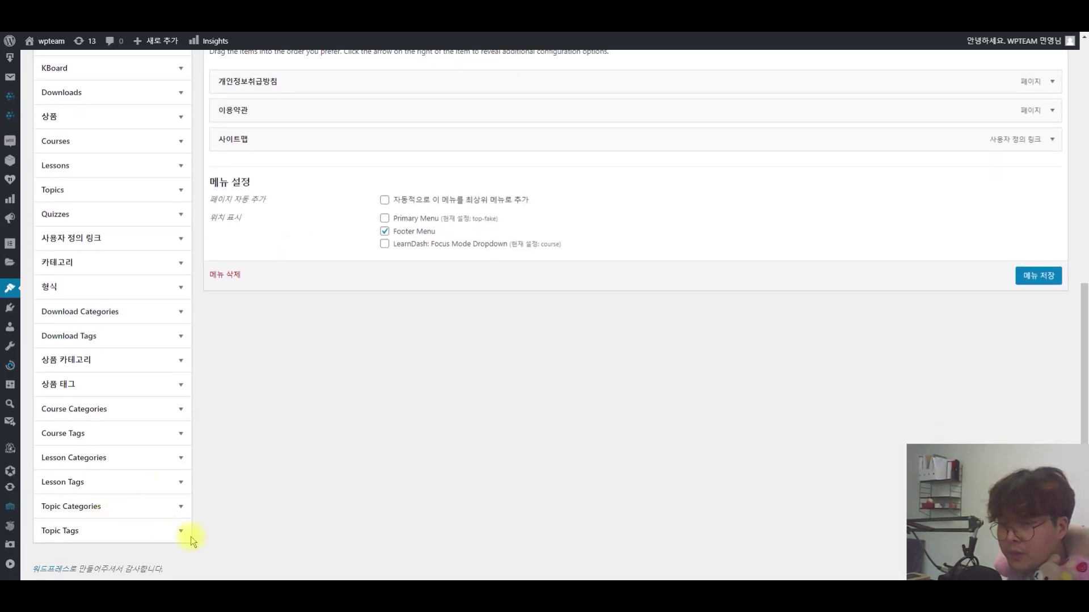
pyautogui.scroll(10, 256, 529)
pyautogui.click(322, 100)
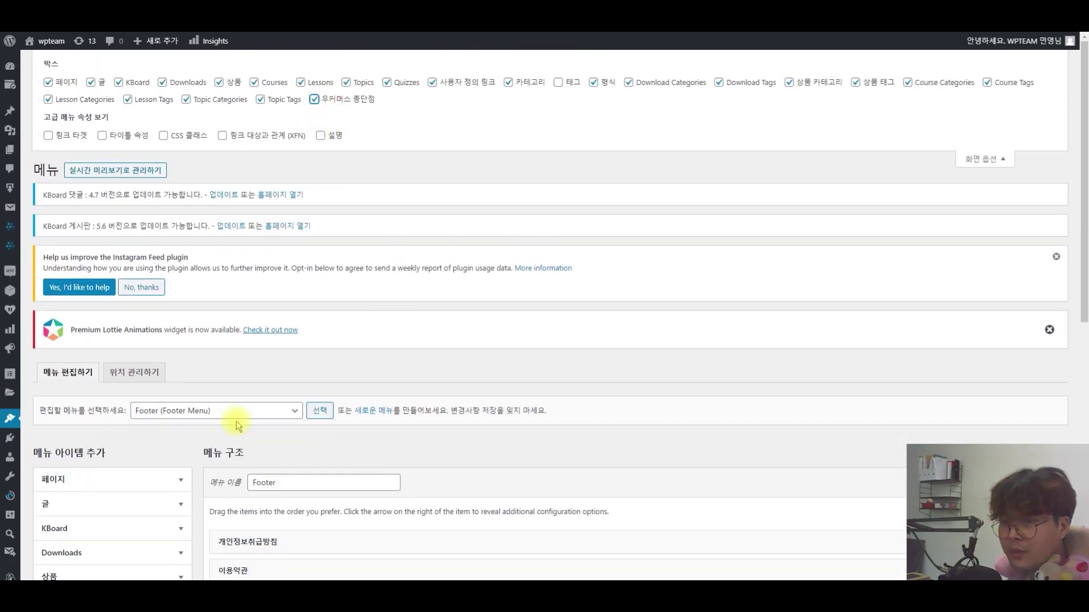
# Close and reopen the Screen Options panel to review the enabled item boxes
pyautogui.scroll(-10, 237, 421)
pyautogui.scroll(9, 270, 544)
pyautogui.scroll(-6, 223, 479)
pyautogui.scroll(5, 222, 479)
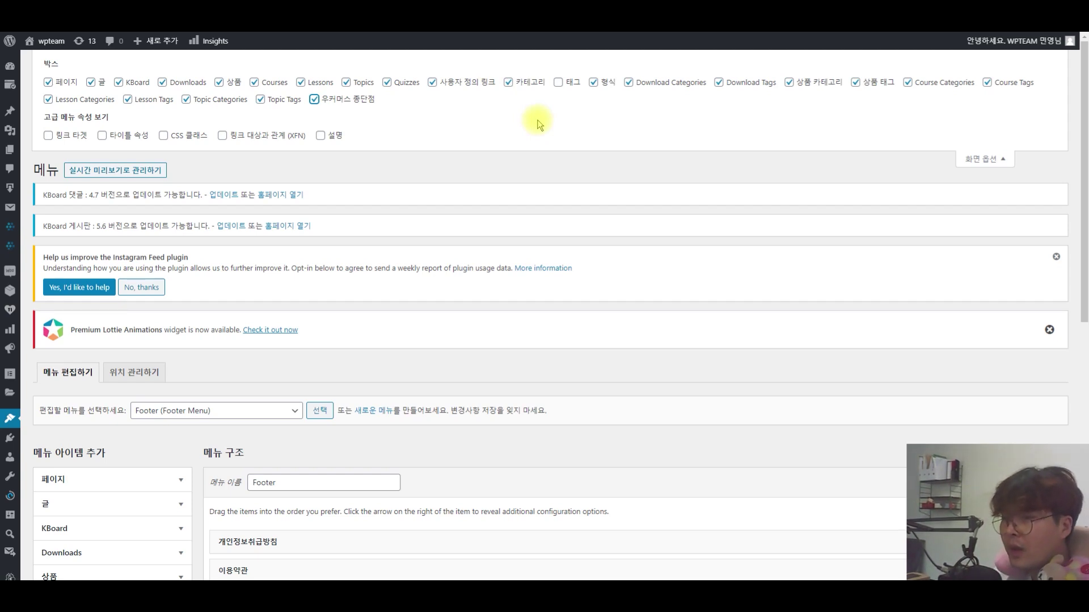
pyautogui.scroll(-4, 529, 250)
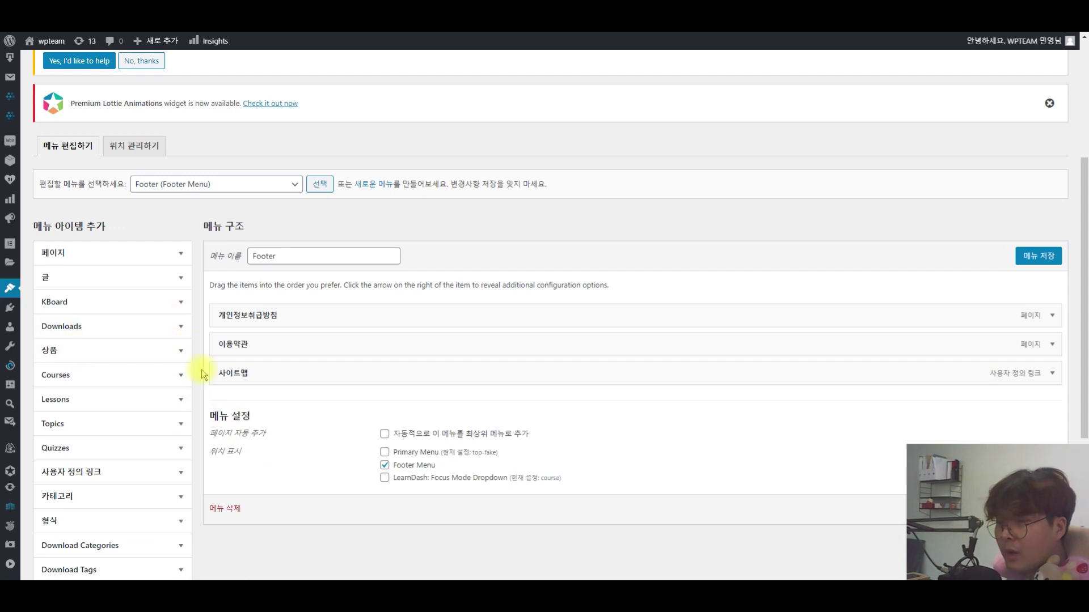
pyautogui.scroll(-5, 141, 368)
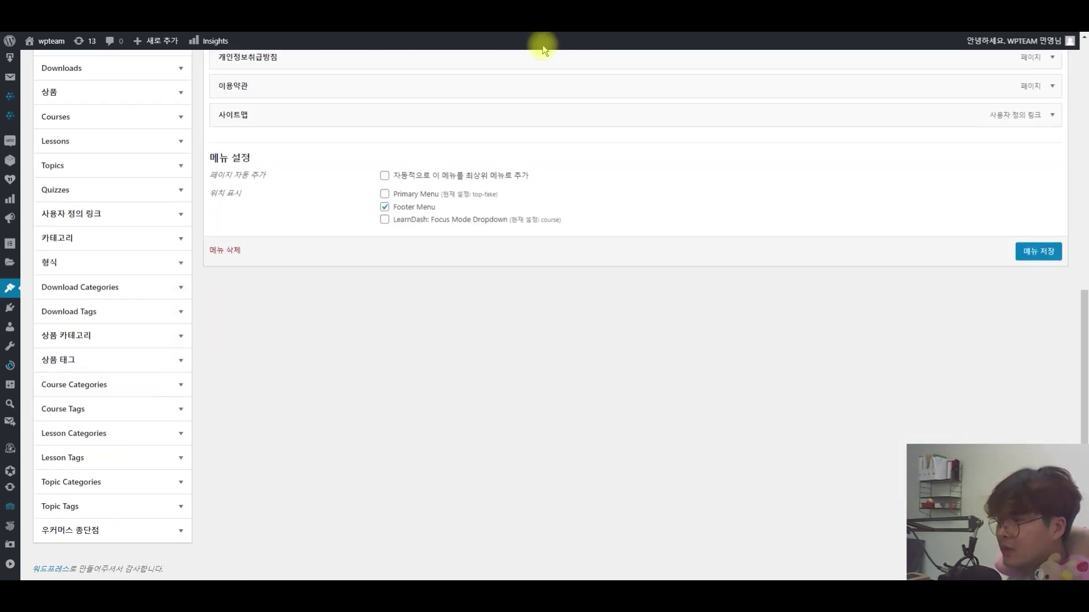
pyautogui.scroll(15, 96, 495)
pyautogui.click(982, 68)
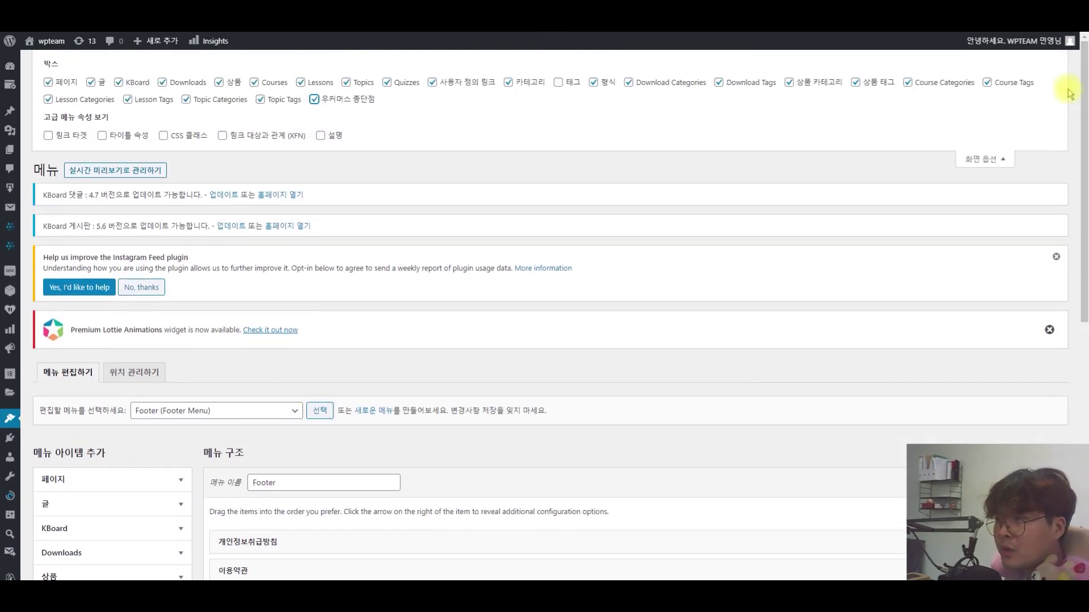
pyautogui.click(1008, 159)
pyautogui.click(996, 57)
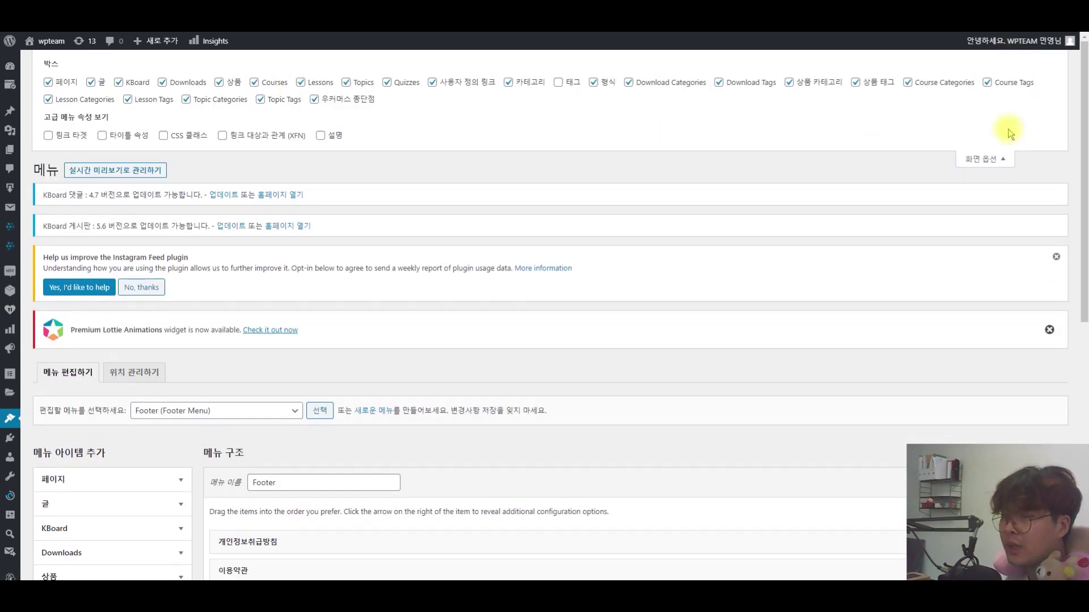
pyautogui.scroll(-6, 109, 433)
pyautogui.scroll(-4, 51, 512)
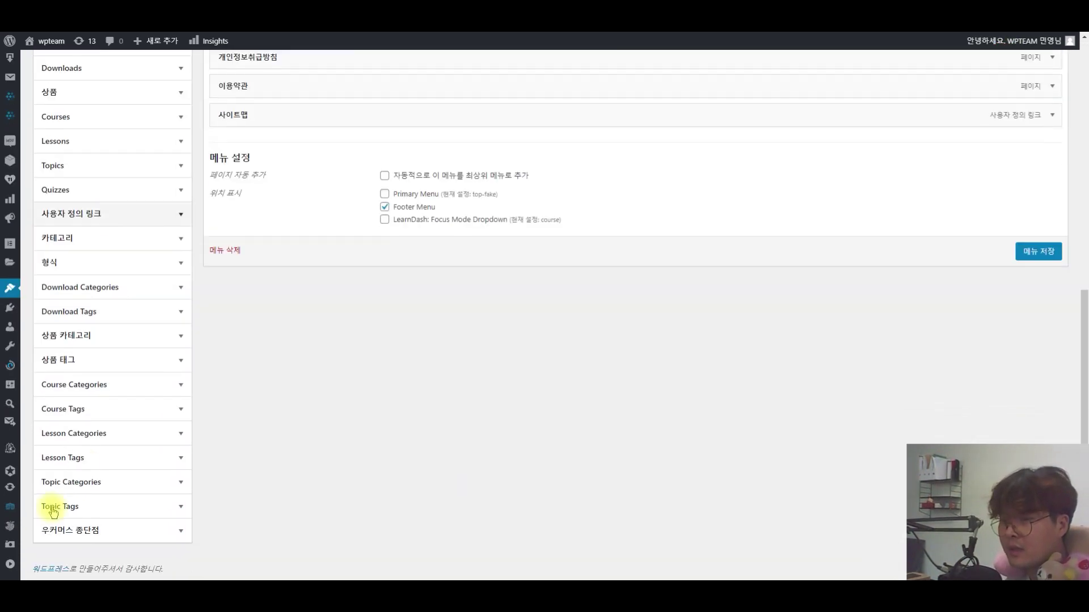
pyautogui.scroll(10, 158, 287)
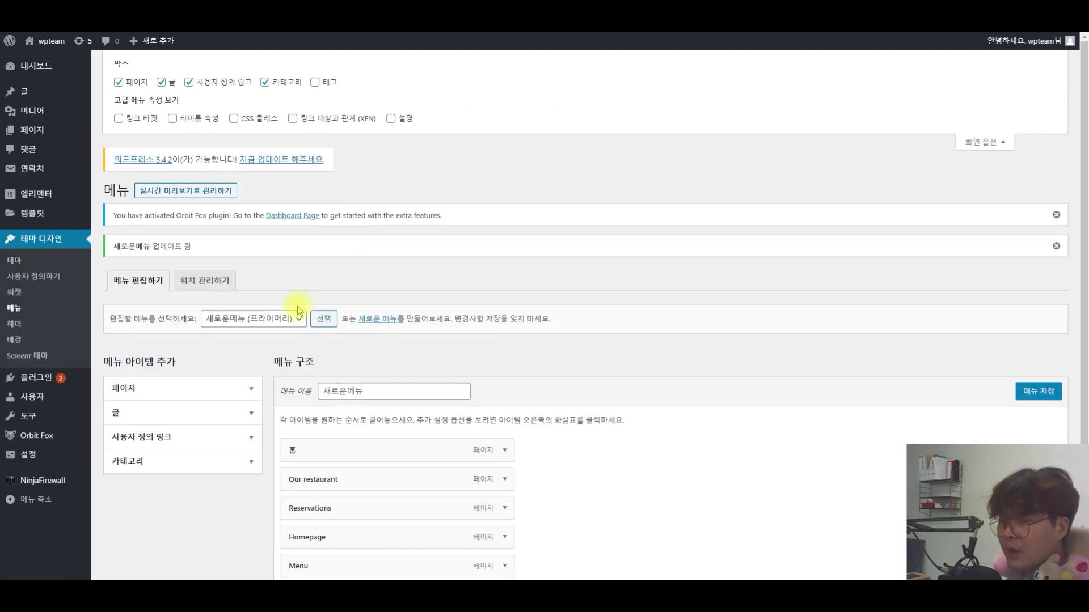
# Browse the 페이지 and 글 item lists in the menu editor
pyautogui.scroll(-2, 270, 297)
pyautogui.click(170, 275)
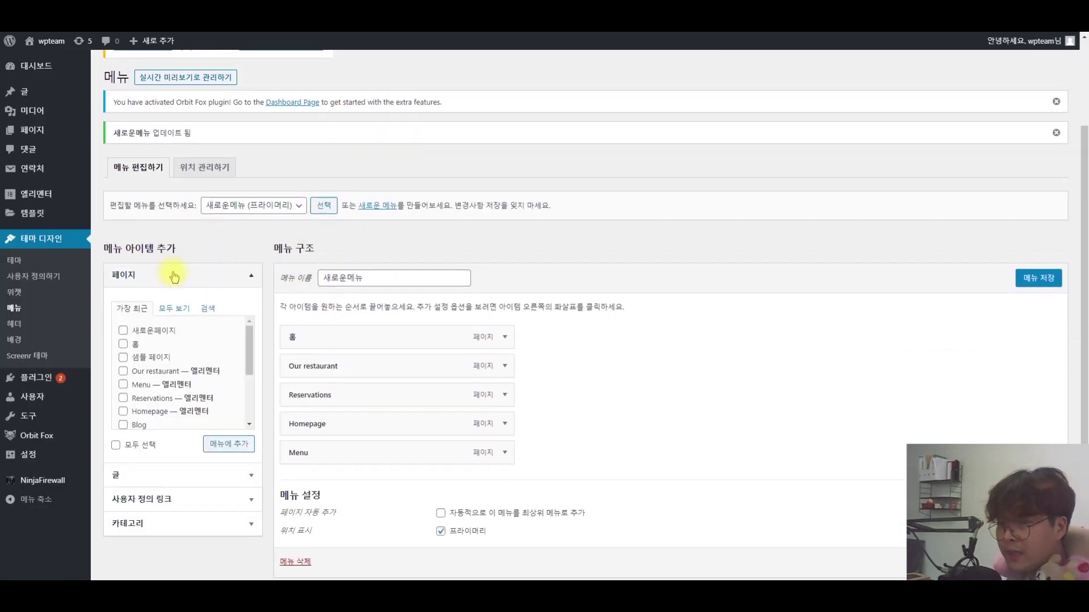
pyautogui.click(173, 275)
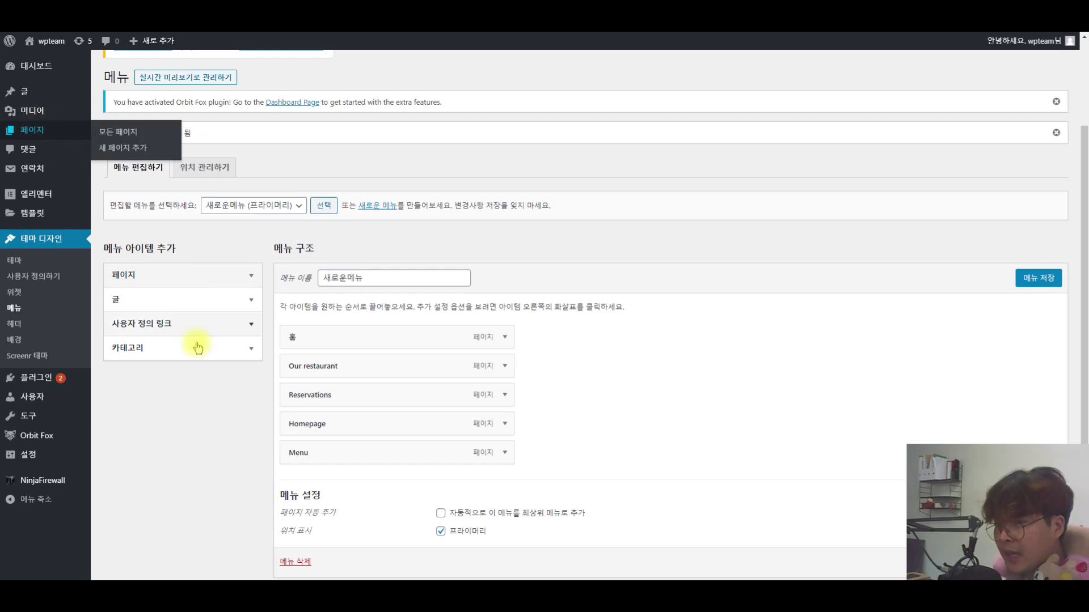
pyautogui.click(205, 308)
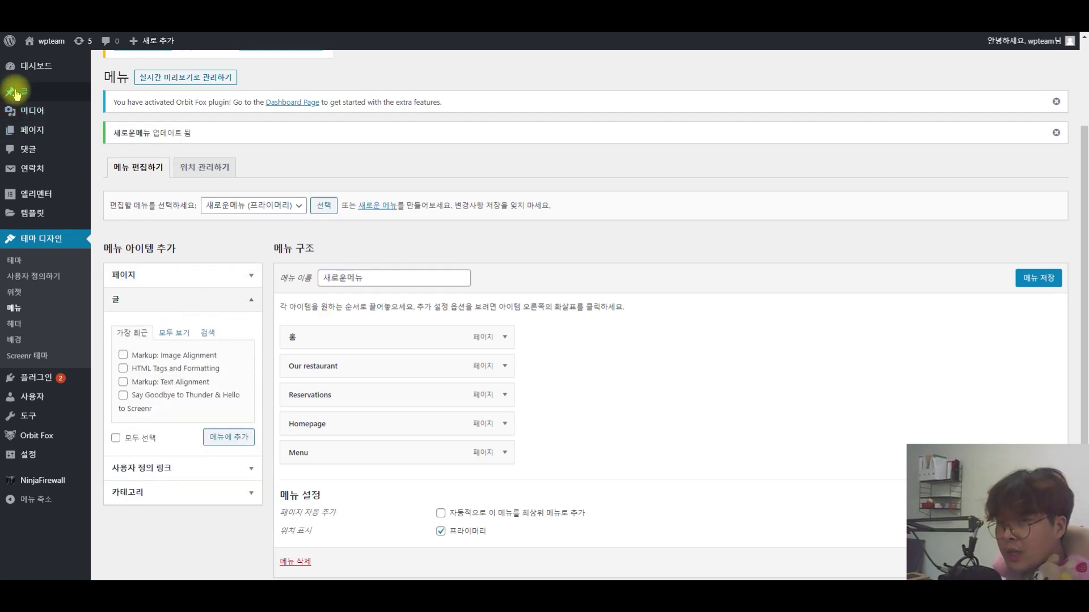
pyautogui.click(187, 302)
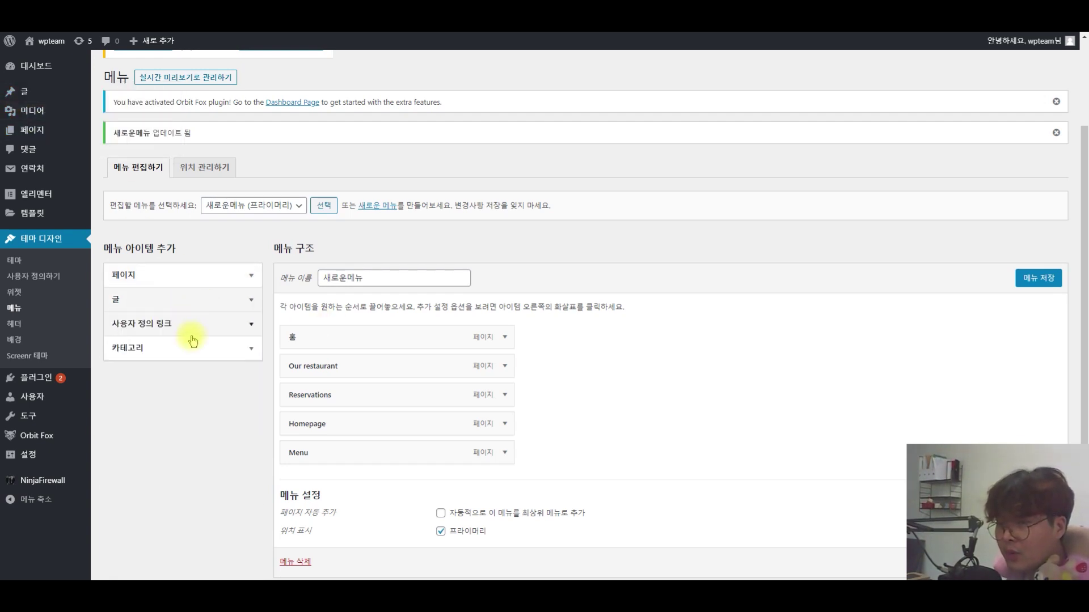
pyautogui.click(147, 336)
pyautogui.click(208, 360)
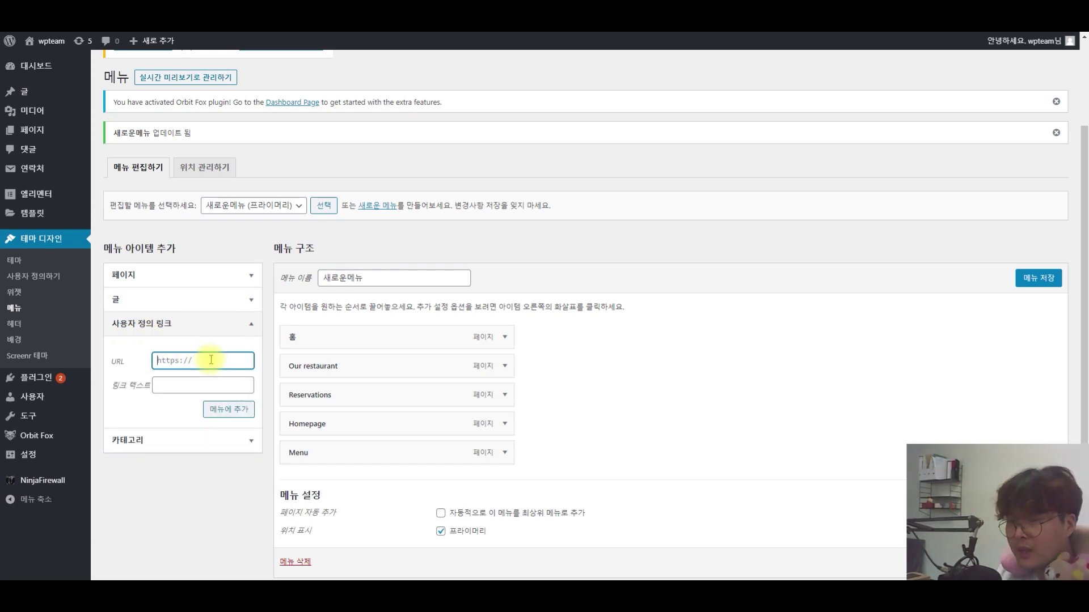
pyautogui.write('https://naver.com')
pyautogui.press('Tab')
pyautogui.write('spdl')
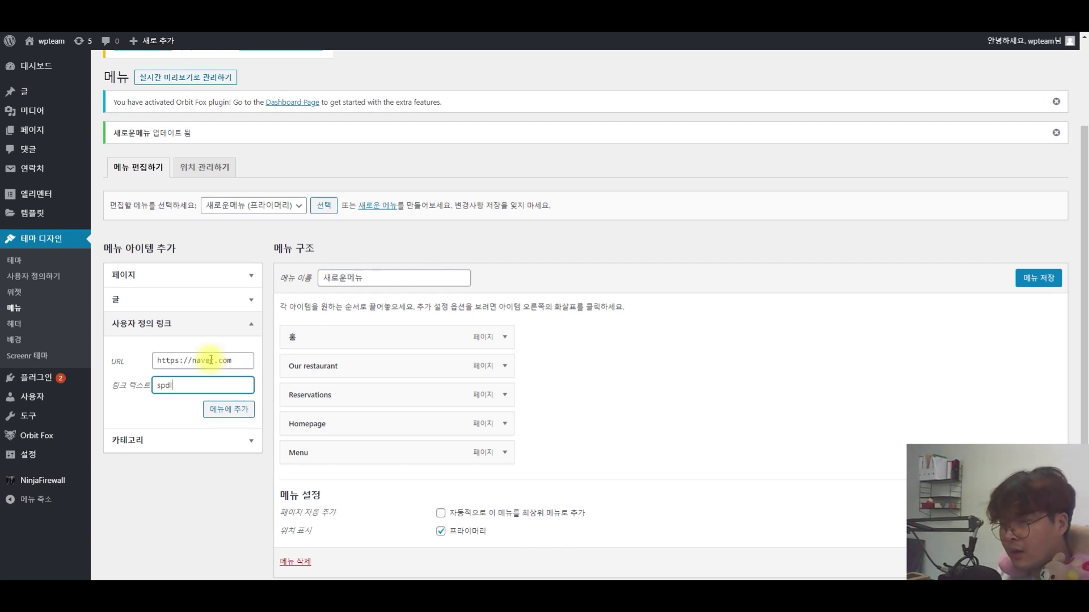
pyautogui.write('qj')
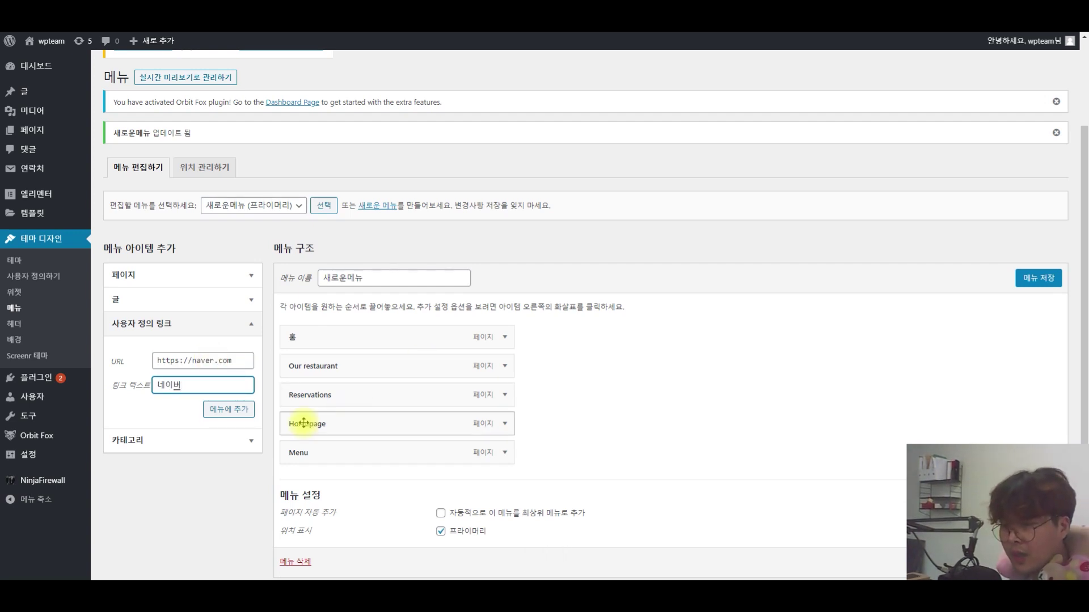
pyautogui.click(228, 409)
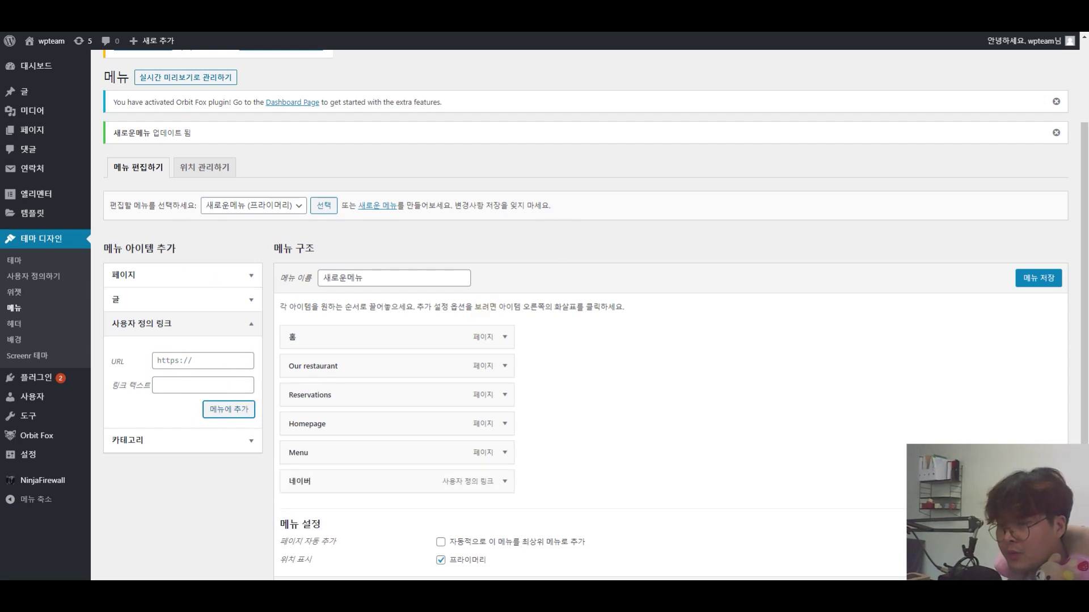
# Save the 새로운메뉴 menu
pyautogui.click(213, 441)
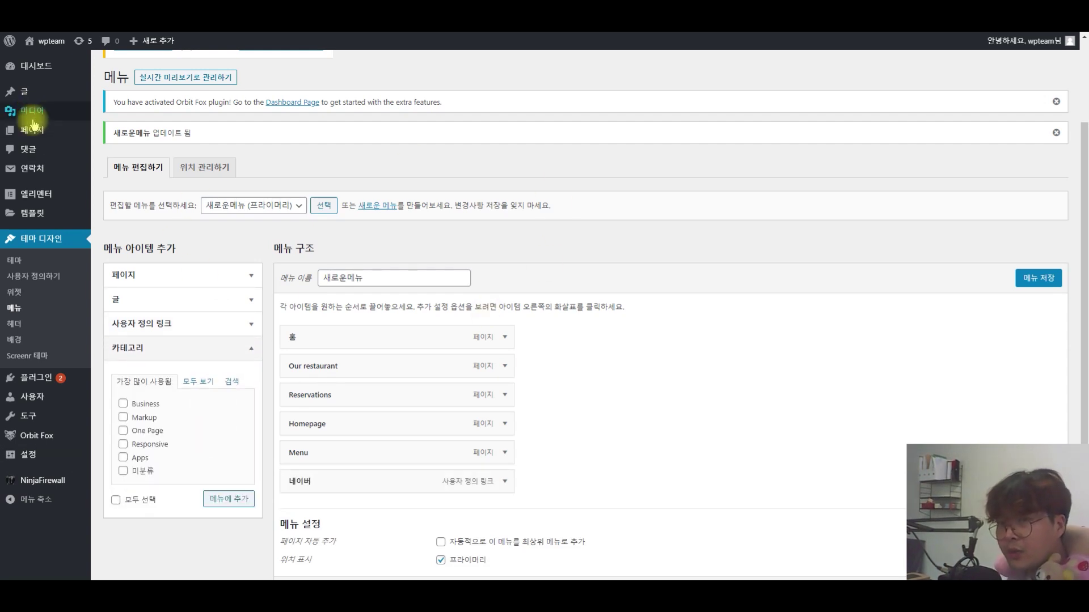
pyautogui.moveTo(28, 91)
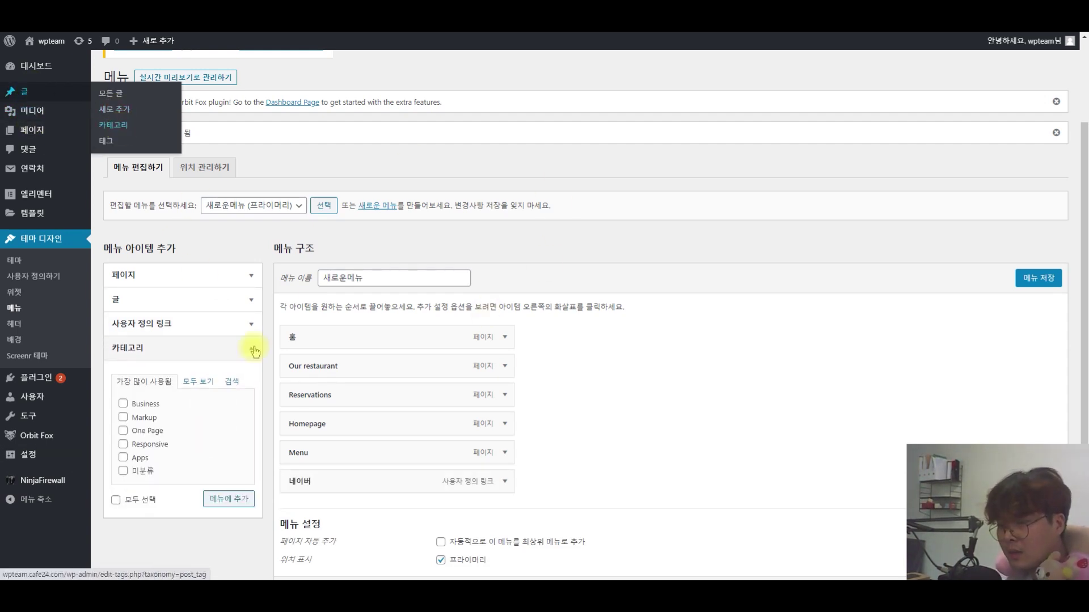
pyautogui.scroll(-2, 794, 369)
pyautogui.click(1043, 204)
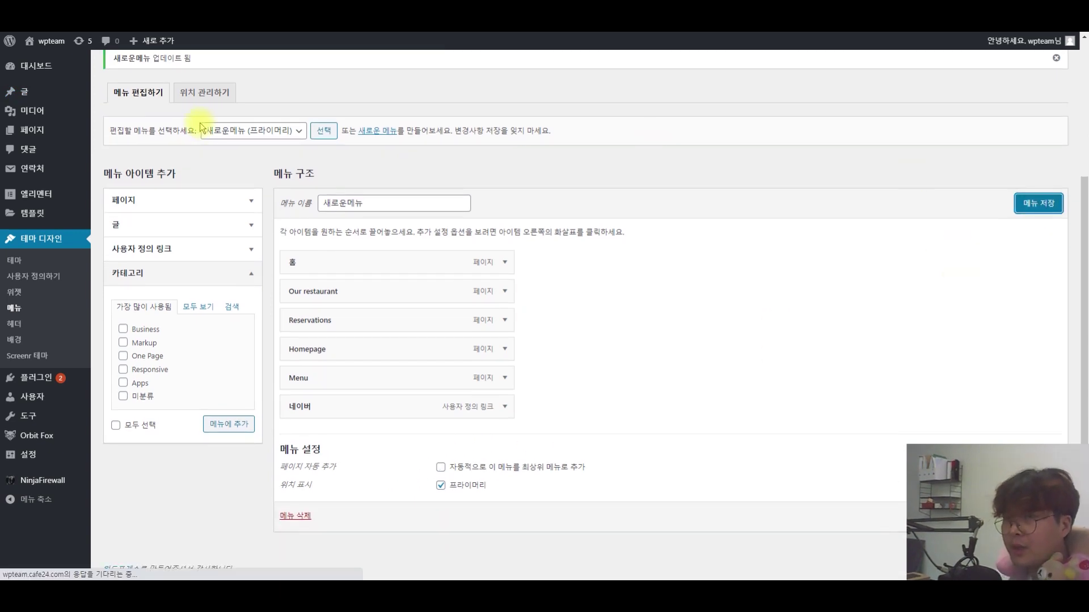
# Visit the live site, follow the 네이버 menu link, then return and browse the front page
pyautogui.click(46, 41)
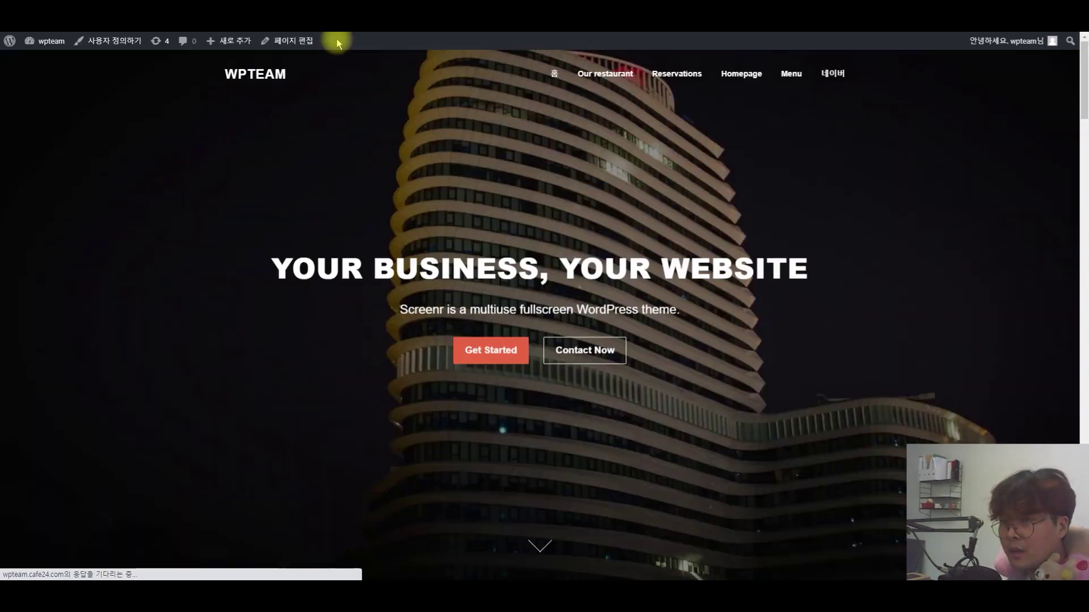
pyautogui.click(832, 73)
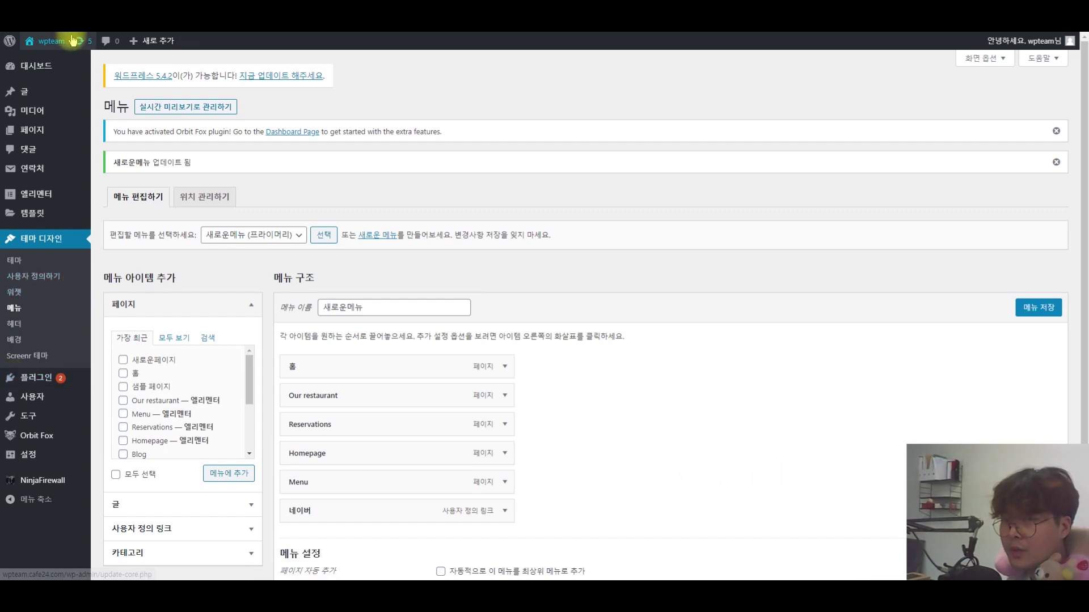
pyautogui.click(45, 41)
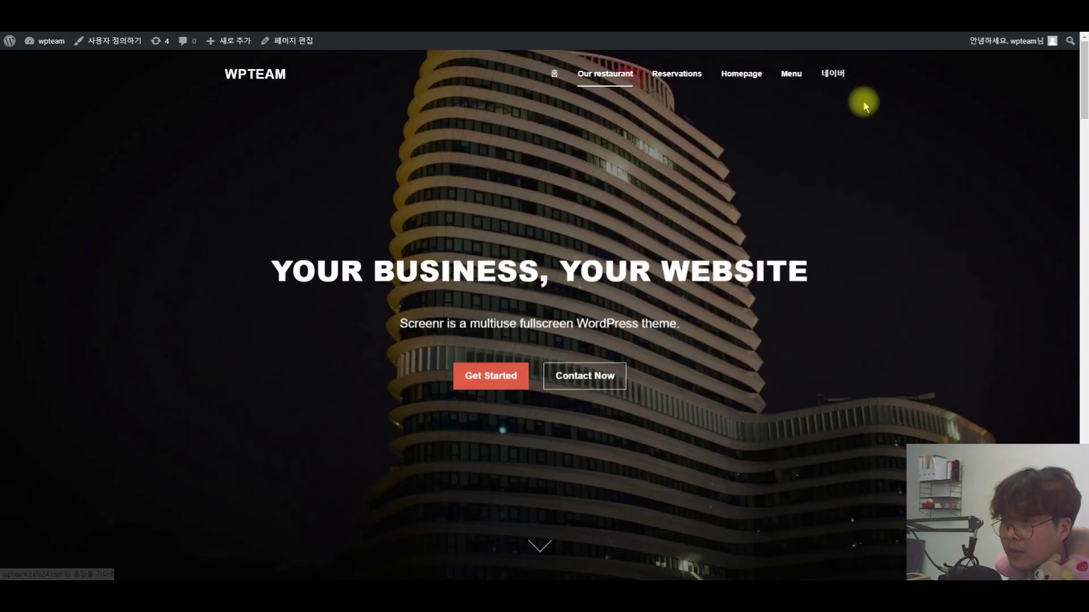
pyautogui.scroll(-10, 358, 390)
pyautogui.scroll(-10, 374, 381)
pyautogui.scroll(6, 305, 300)
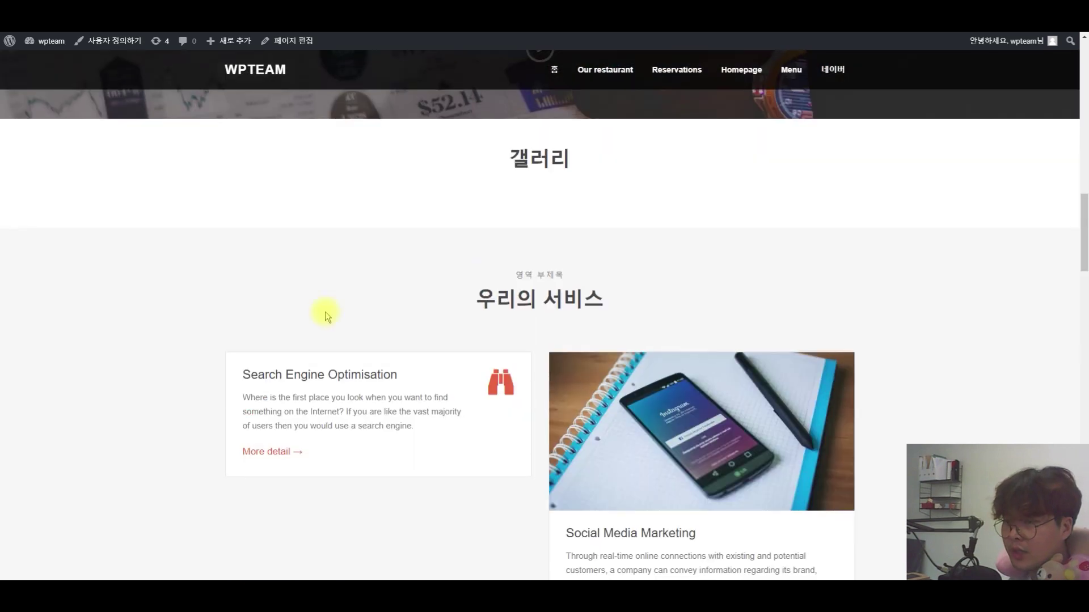
pyautogui.scroll(-8, 294, 501)
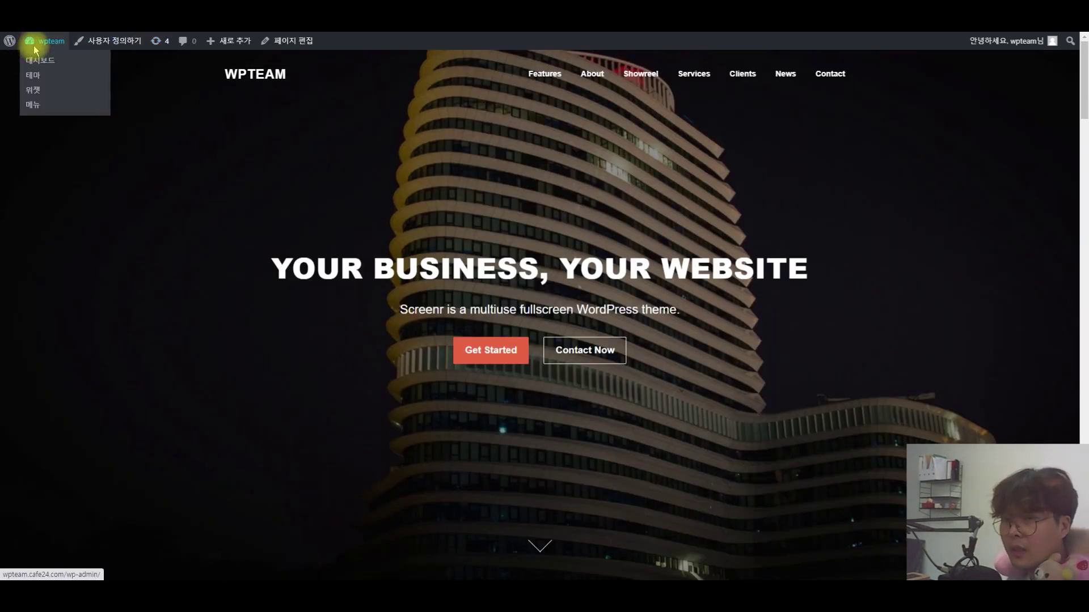
# Go from the dashboard to the list of all pages
pyautogui.click(35, 43)
pyautogui.moveTo(25, 134)
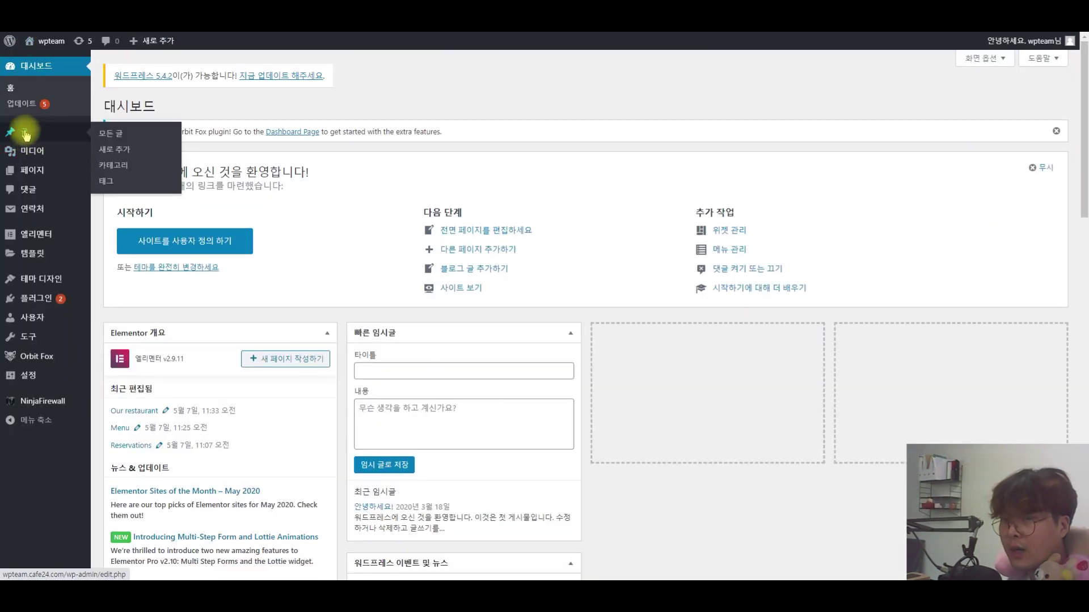
pyautogui.click(32, 172)
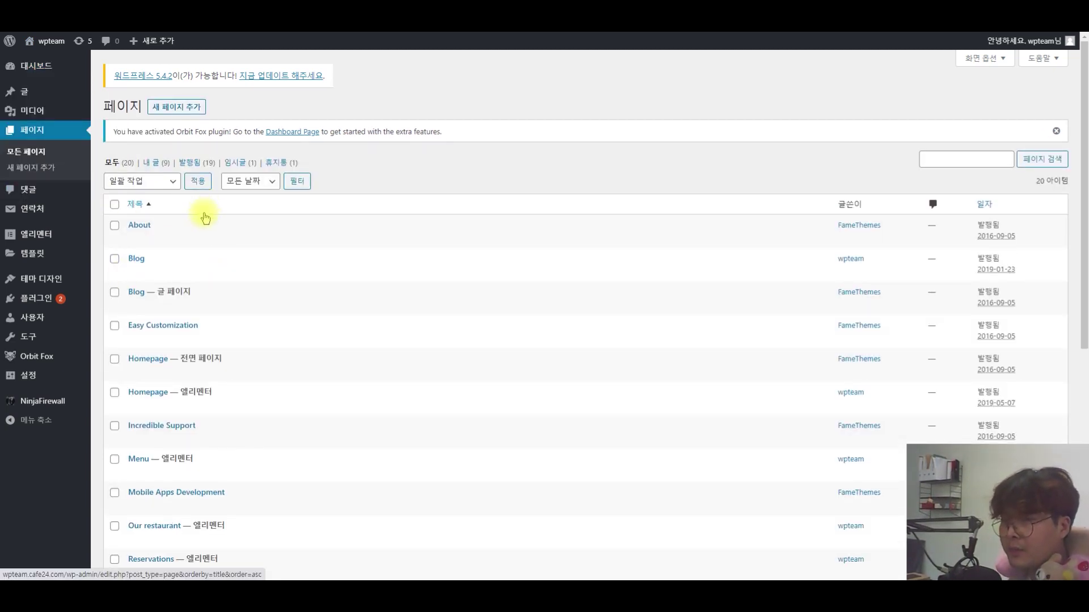
pyautogui.scroll(-2, 205, 218)
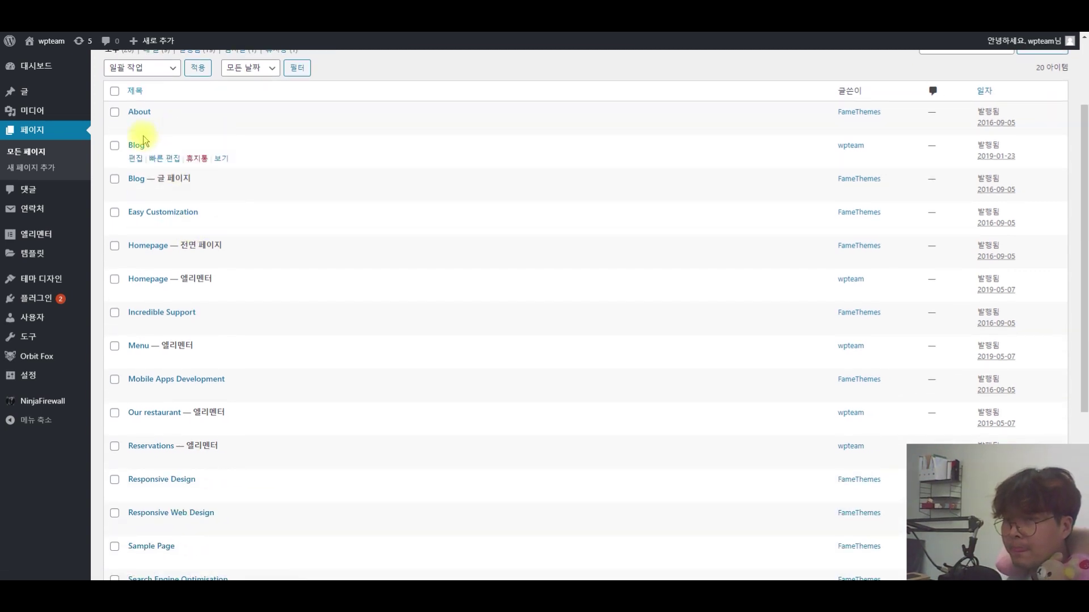
pyautogui.scroll(2, 170, 133)
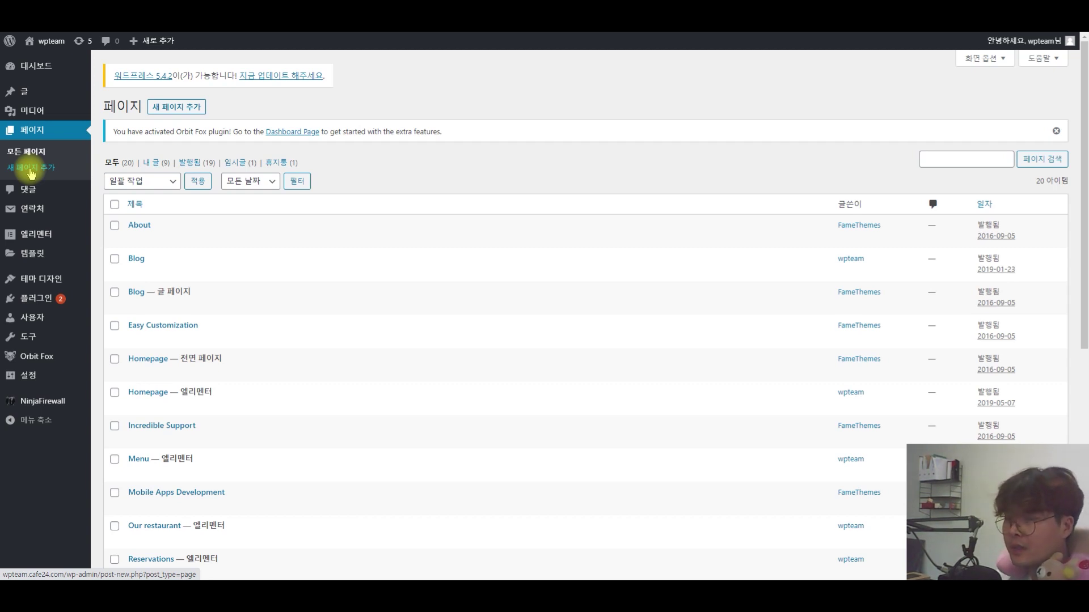
# Add a new page titled 안녕하세요. with the paragraph 반갑습니다
pyautogui.click(180, 108)
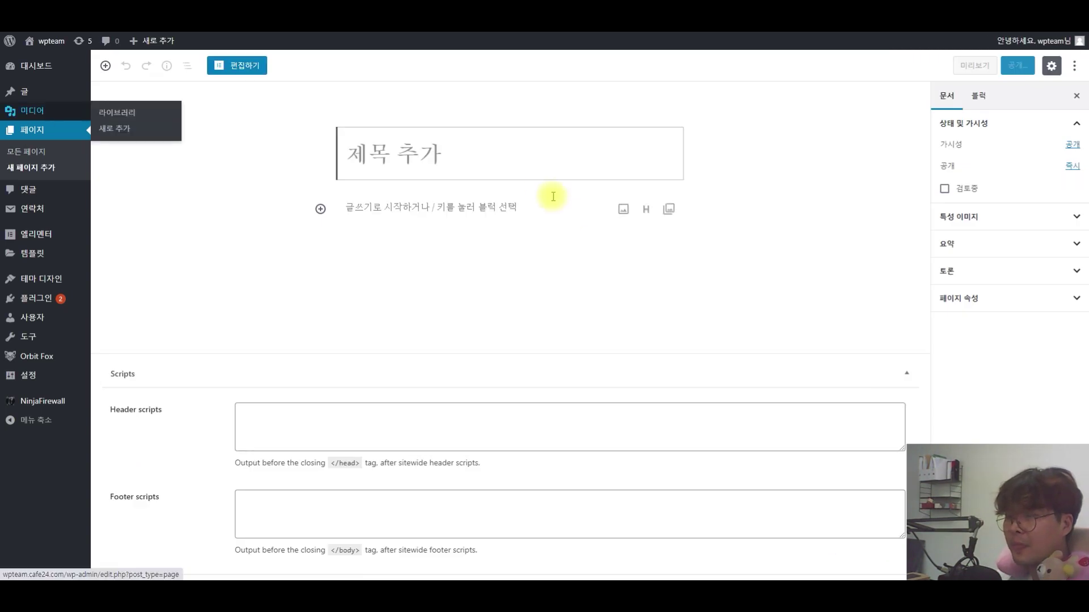
pyautogui.write('ㅇ')
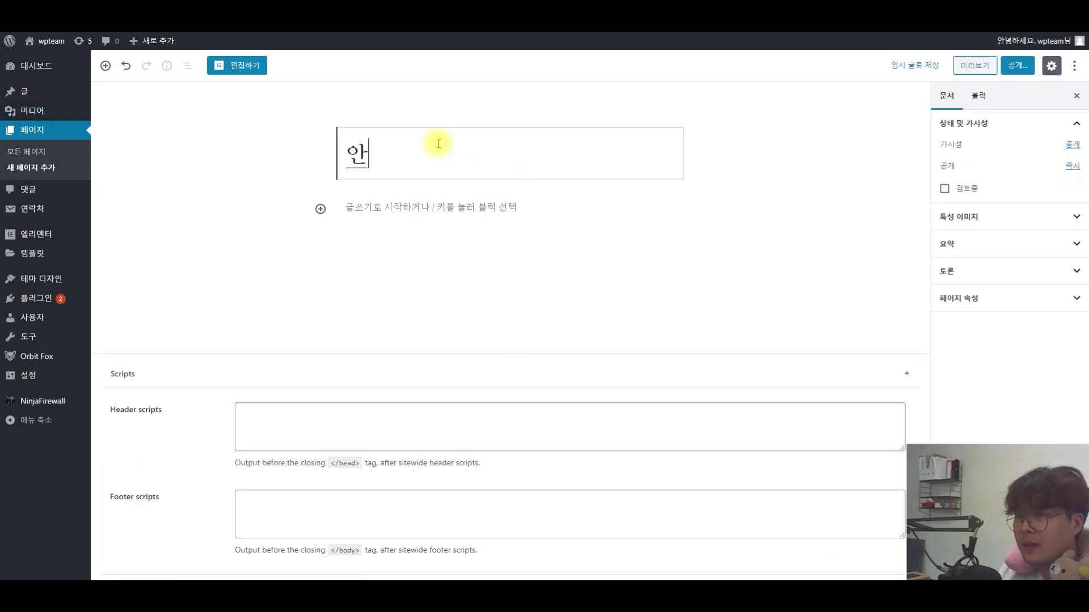
pyautogui.write('녕하세요.')
pyautogui.press('Tab')
pyautogui.write('반갑')
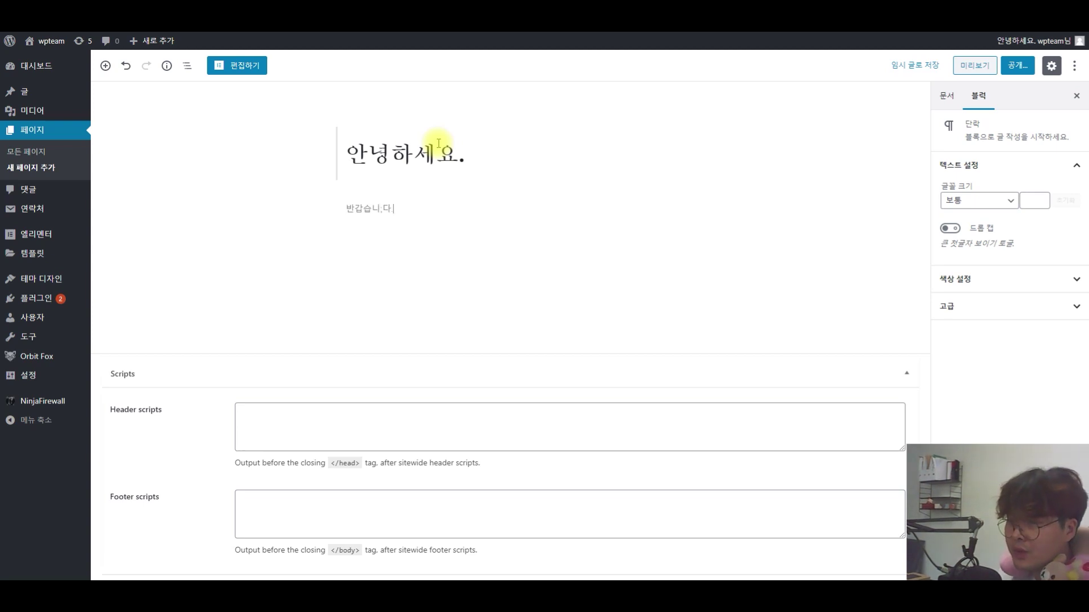
pyautogui.write('습니다.')
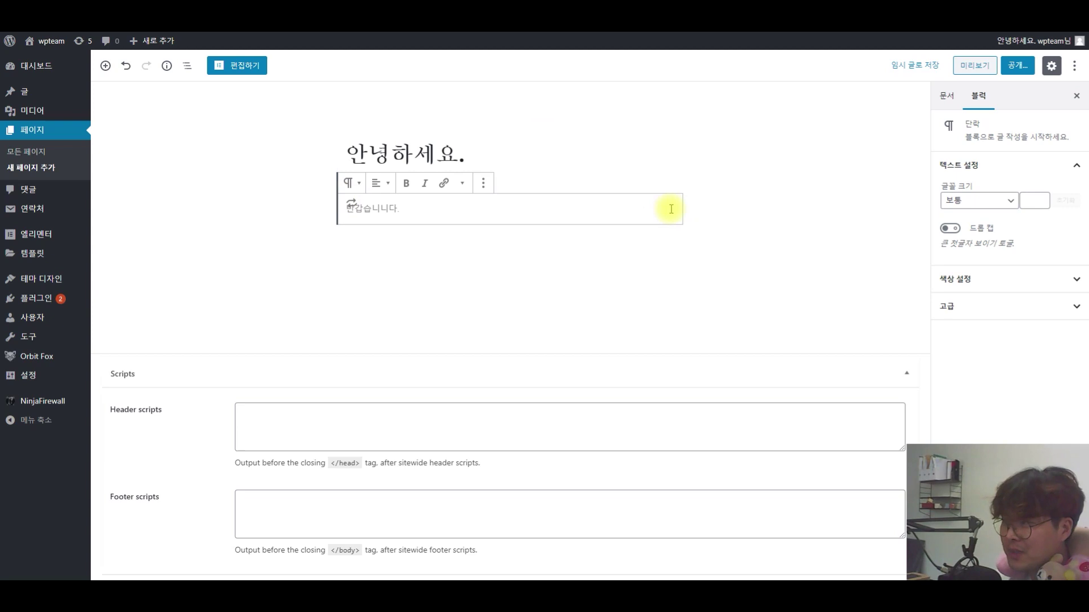
# Publish the 안녕하세요. page, open its copied URL in the browser, and close the summary
pyautogui.click(1020, 70)
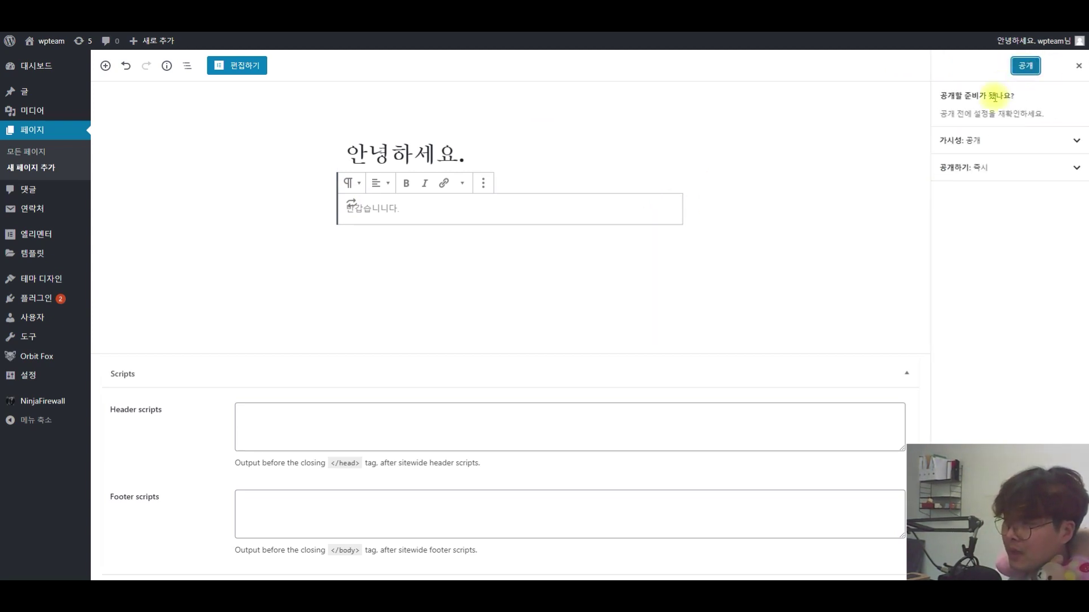
pyautogui.click(1024, 71)
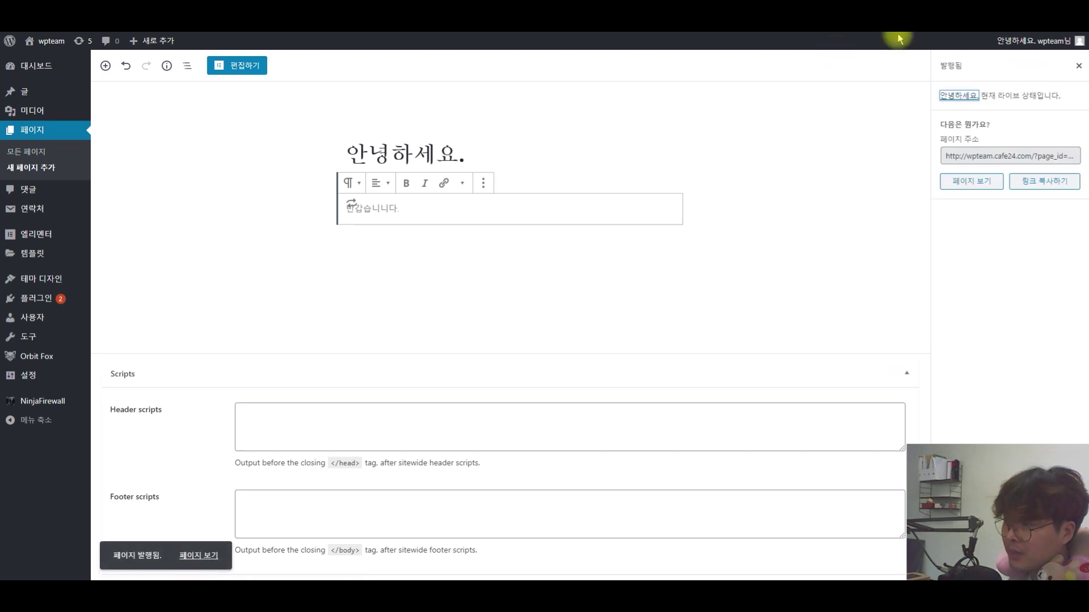
pyautogui.click(1021, 159)
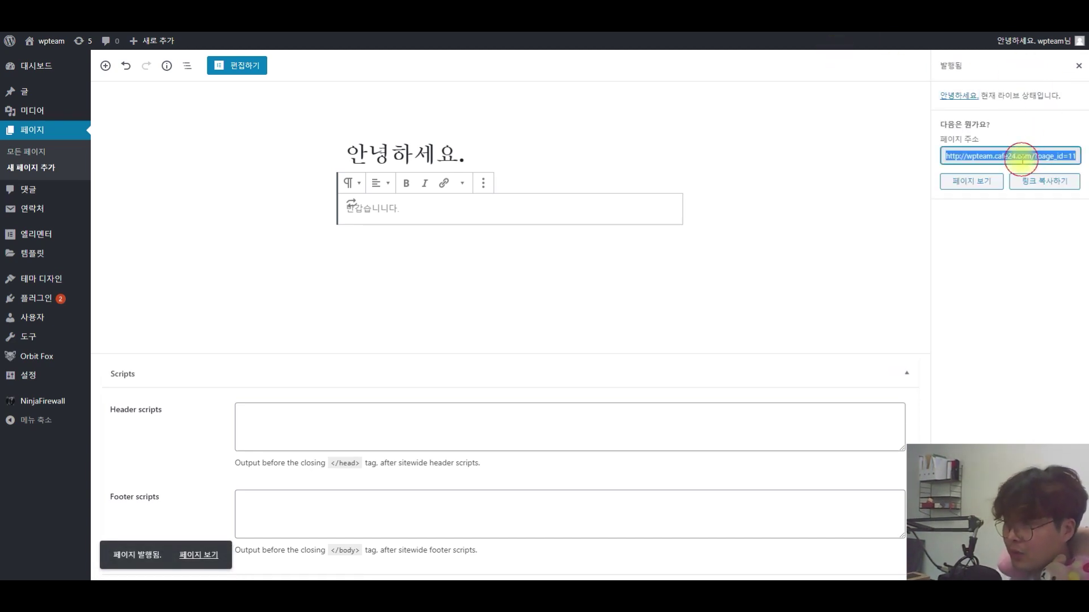
pyautogui.hotkey('ctrl', 'c')
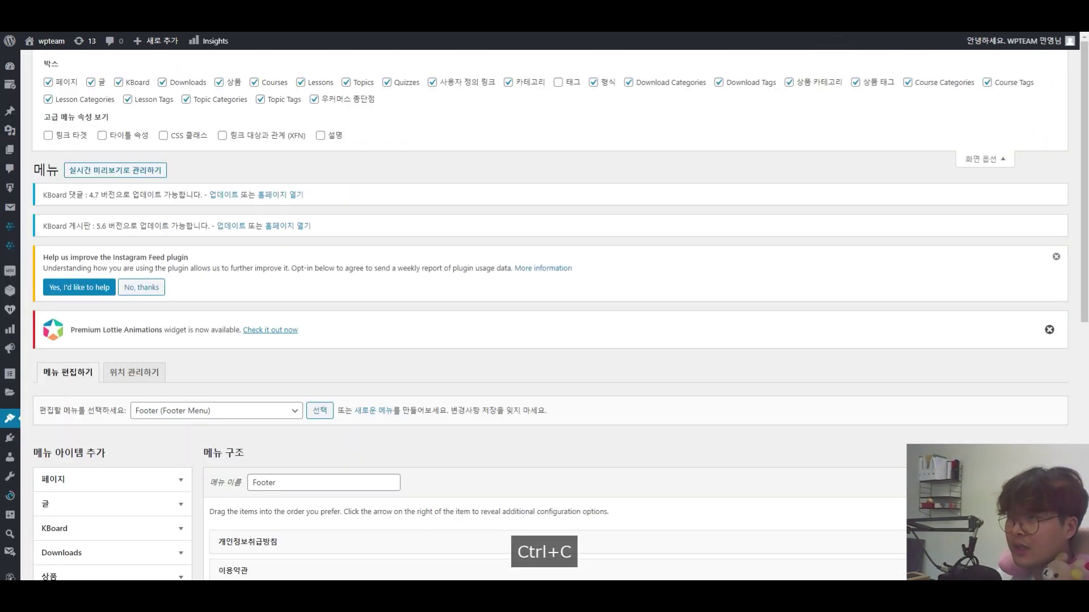
pyautogui.hotkey('ctrl', 'v')
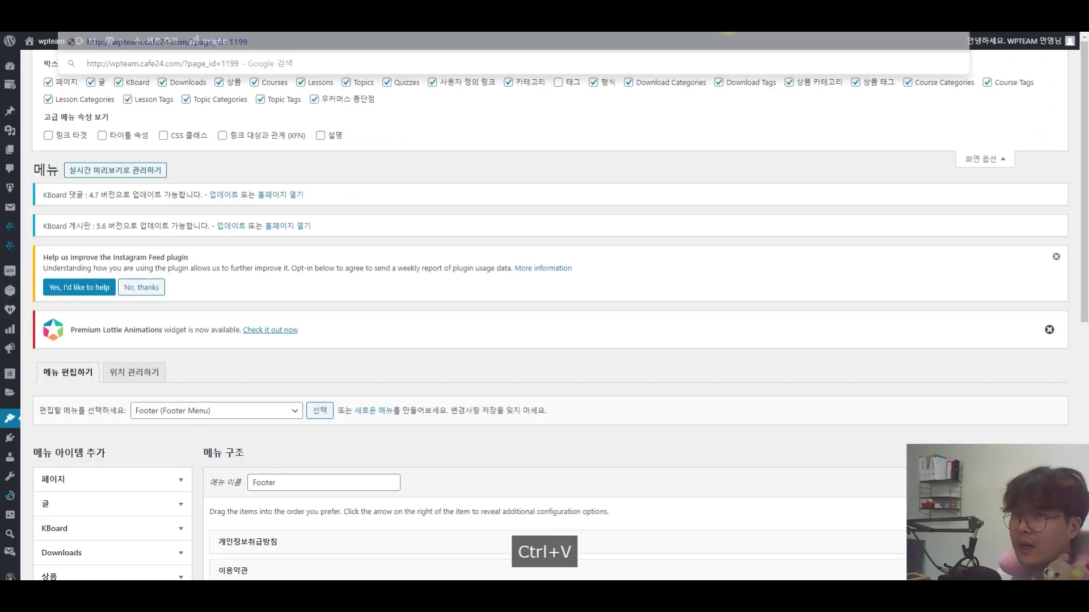
pyautogui.press('Return')
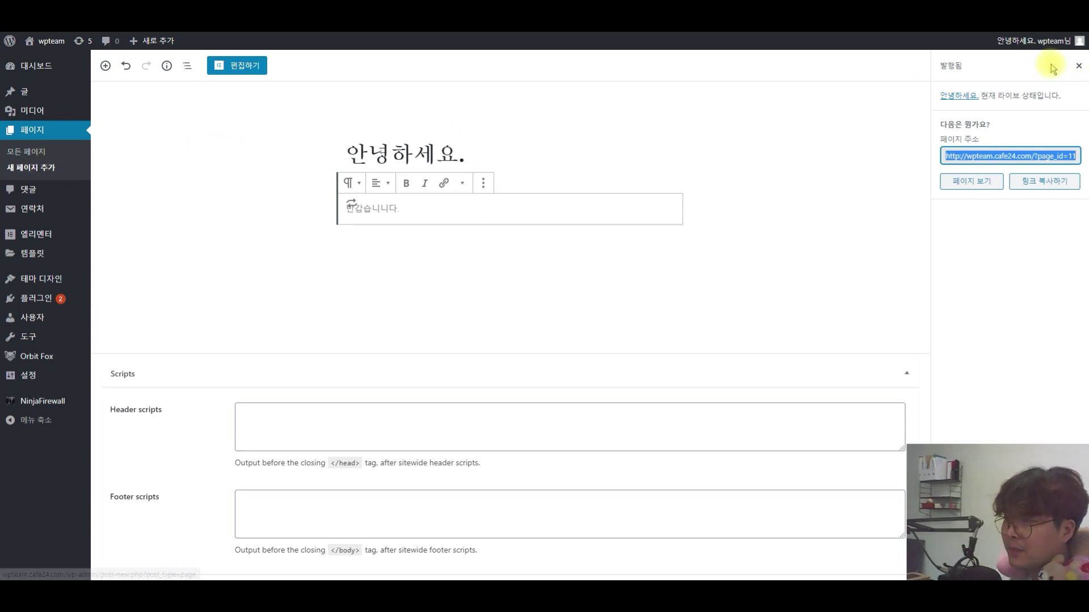
pyautogui.click(1080, 69)
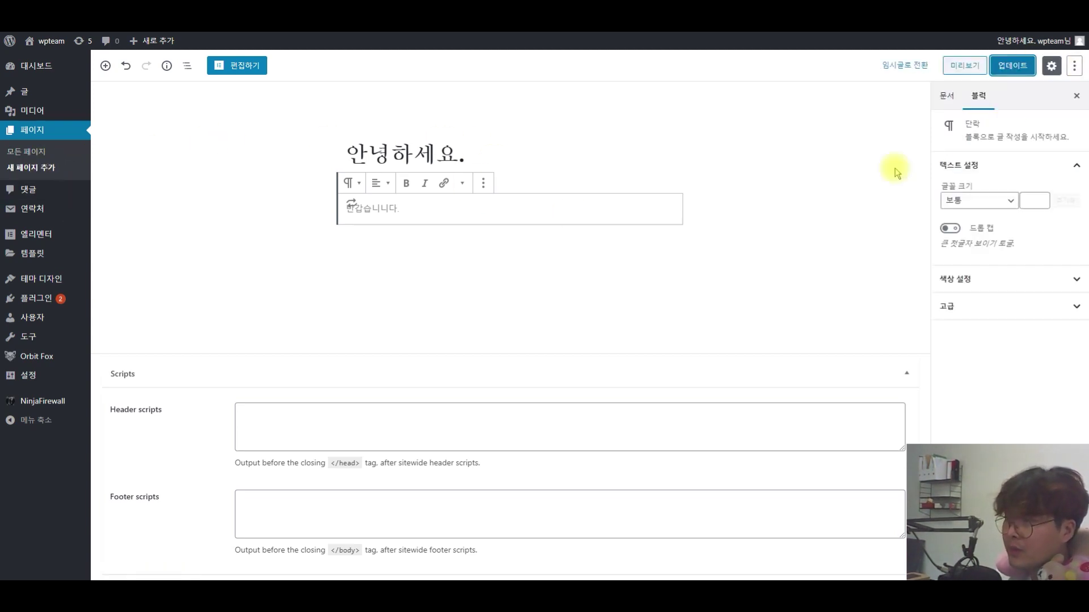
pyautogui.click(389, 313)
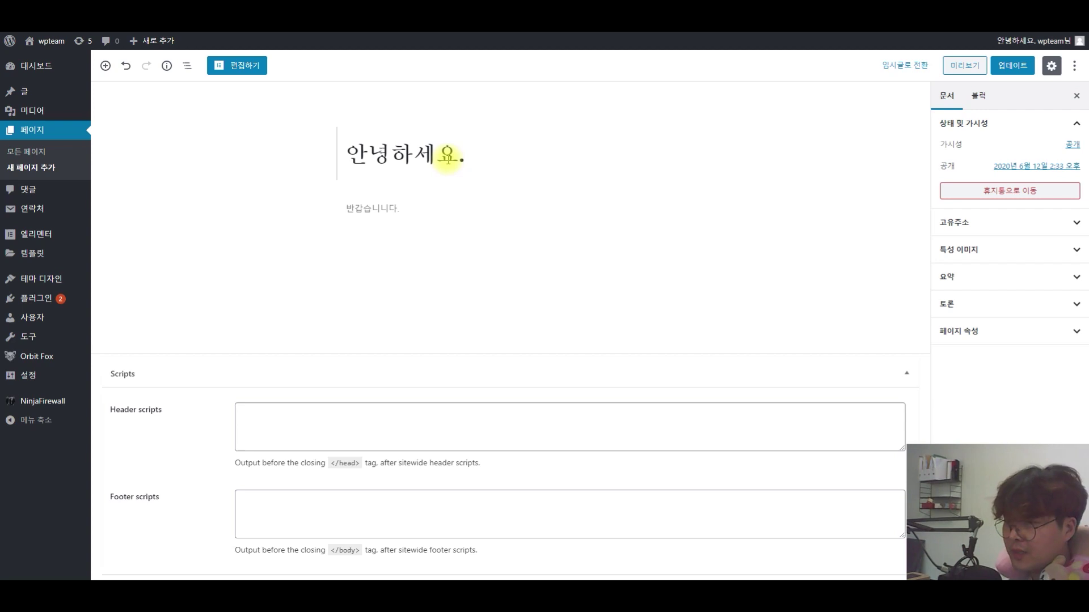
# Make the 반갑습니다 paragraph text bold
pyautogui.click(438, 209)
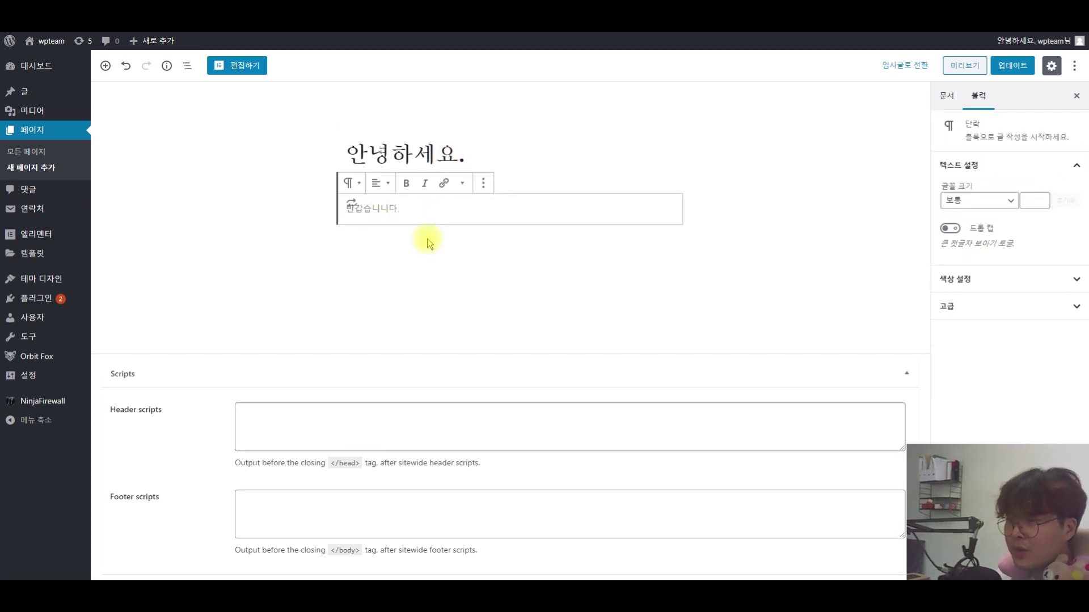
pyautogui.click(411, 274)
pyautogui.click(427, 210)
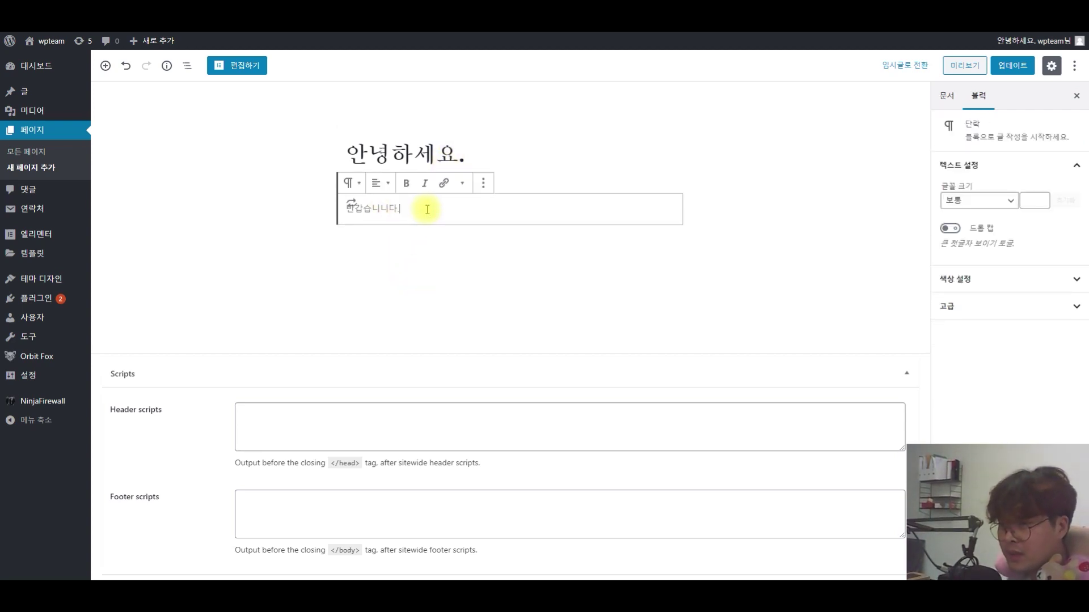
pyautogui.moveTo(406, 207); pyautogui.dragTo(323, 207)
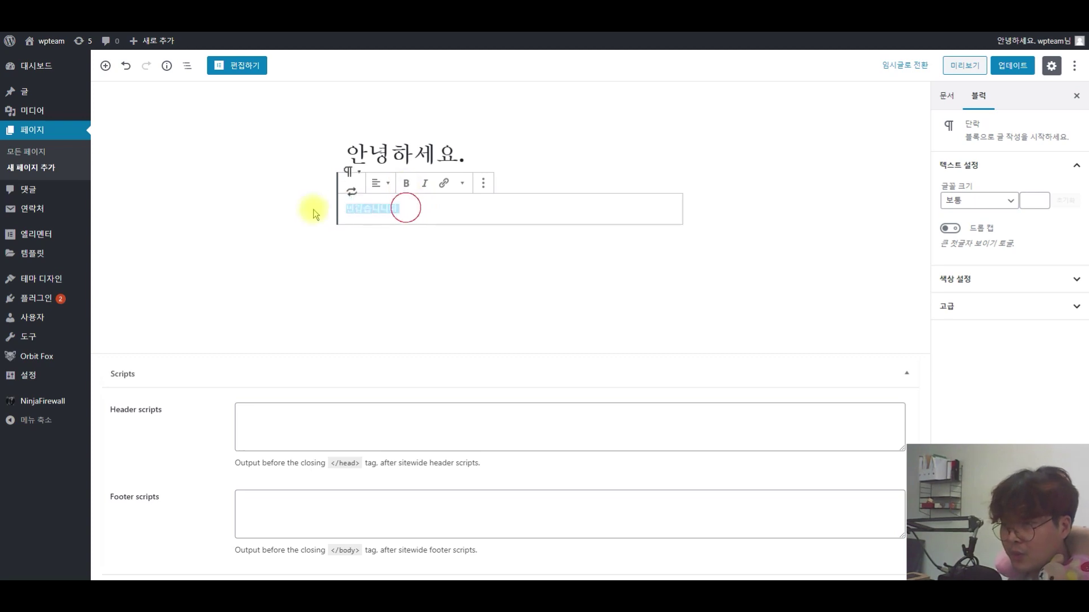
pyautogui.click(406, 182)
# Strike through the paragraph text using 취소선
pyautogui.click(383, 241)
pyautogui.moveTo(419, 210); pyautogui.dragTo(353, 212)
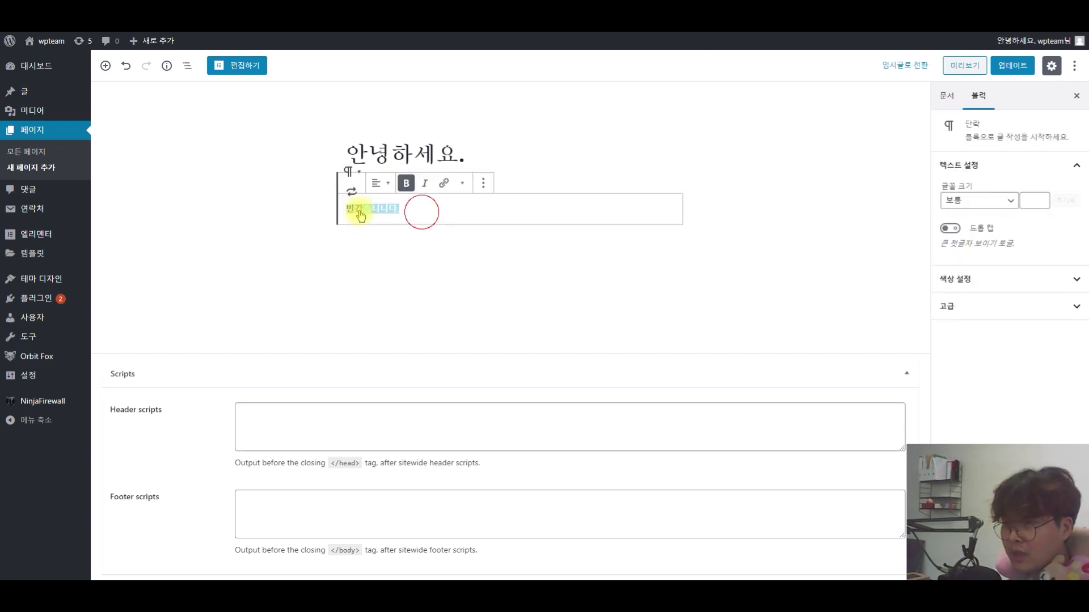
pyautogui.click(463, 183)
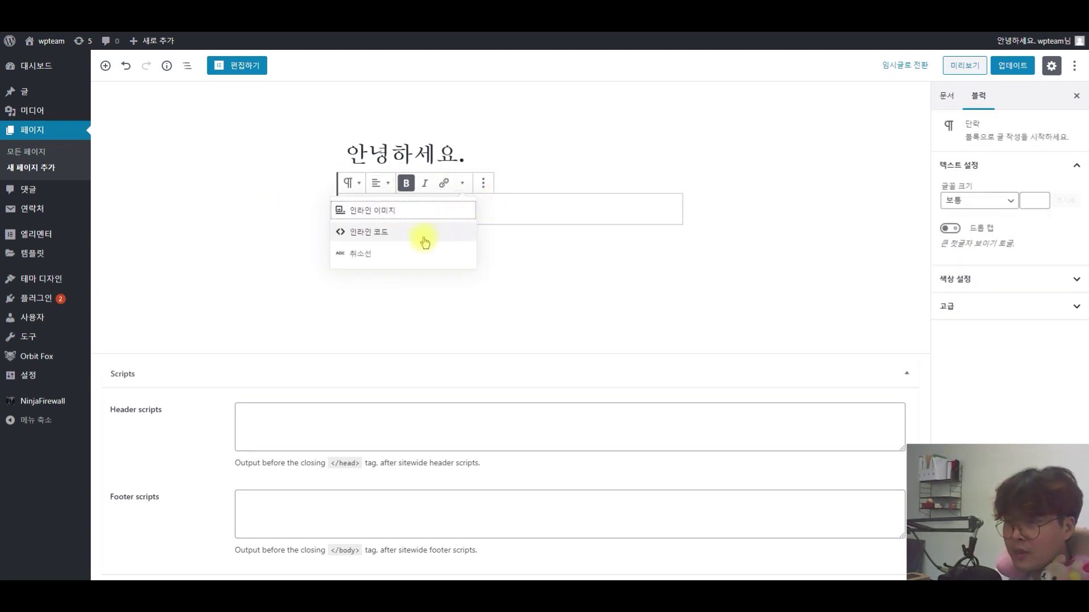
pyautogui.click(359, 253)
pyautogui.click(483, 183)
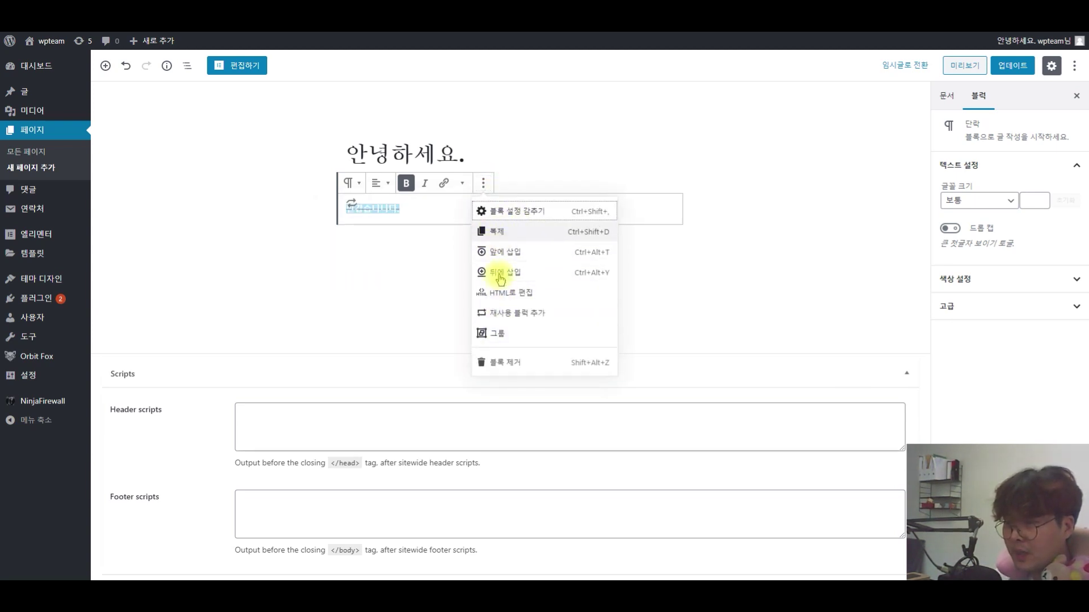
pyautogui.click(352, 255)
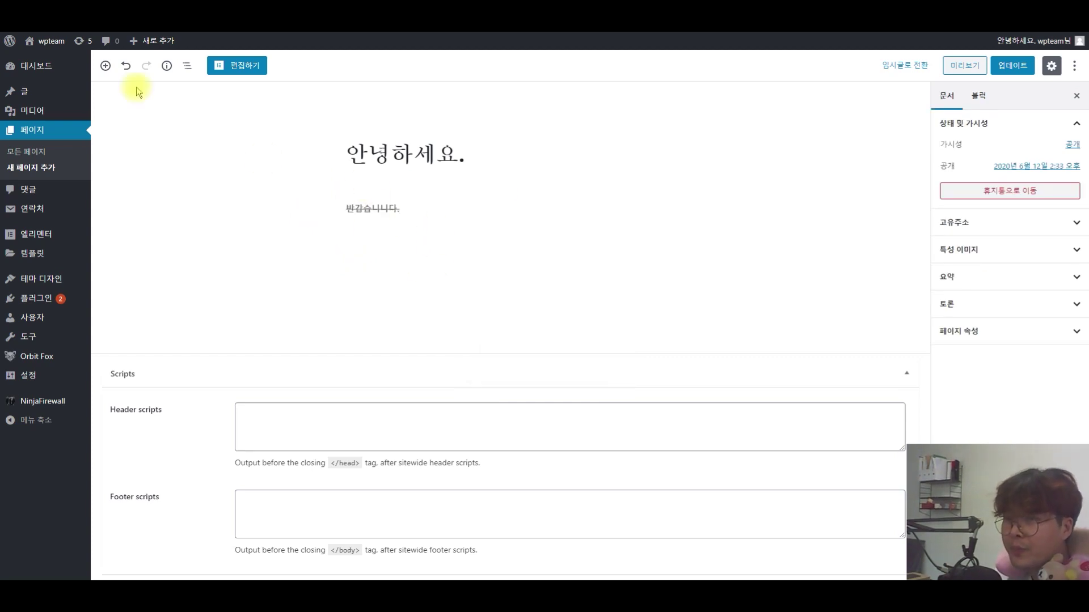
pyautogui.click(105, 66)
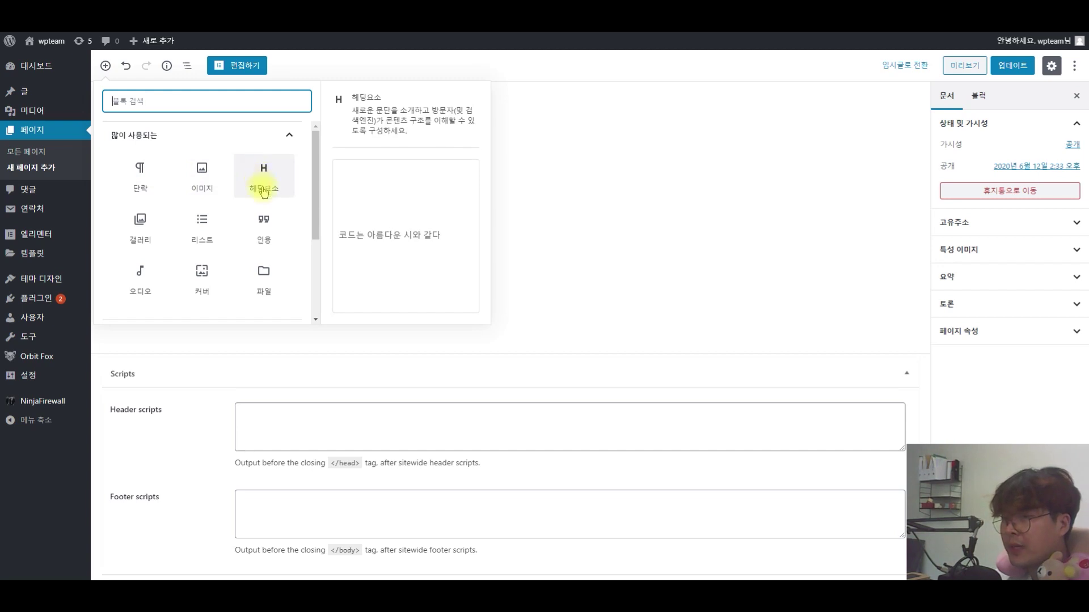
# Insert an Image block with the restaurant photo from the Media Library, captioned 식당에서 한장
pyautogui.scroll(-1, 142, 221)
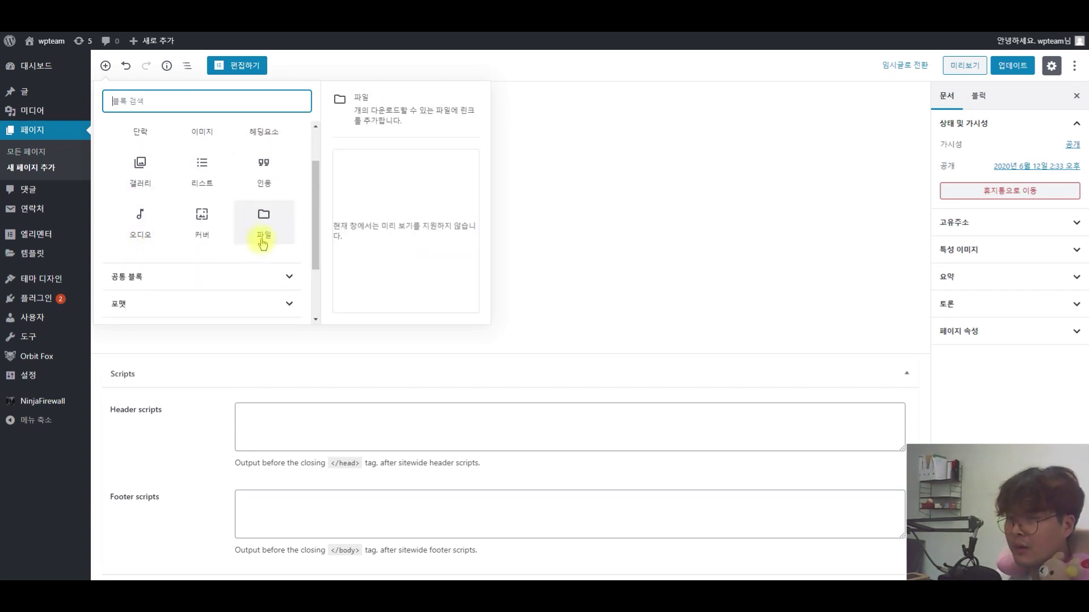
pyautogui.scroll(1, 226, 214)
pyautogui.click(204, 170)
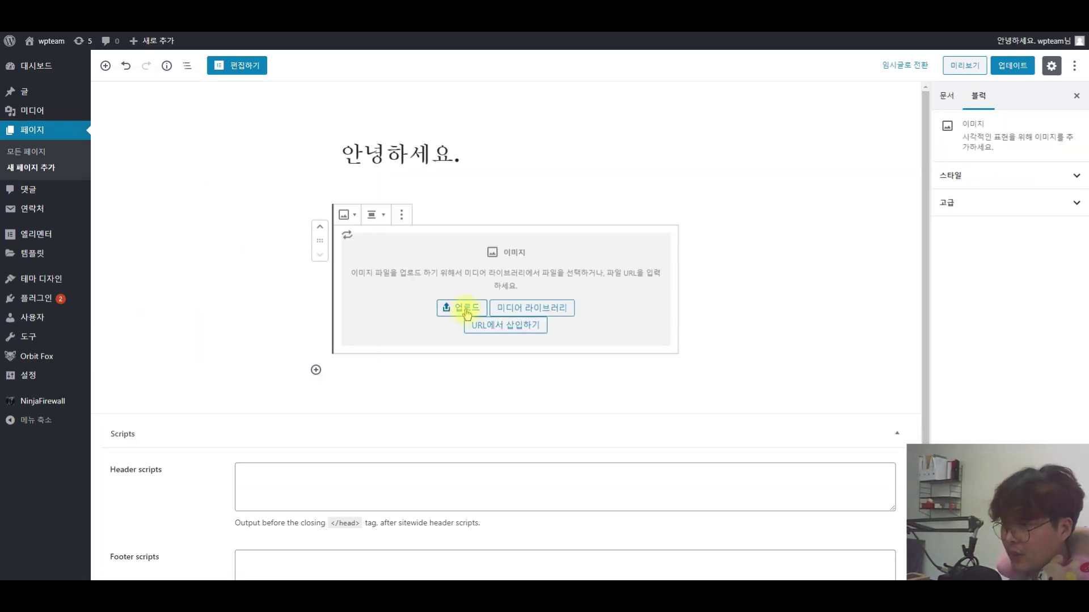
pyautogui.click(556, 308)
pyautogui.click(321, 173)
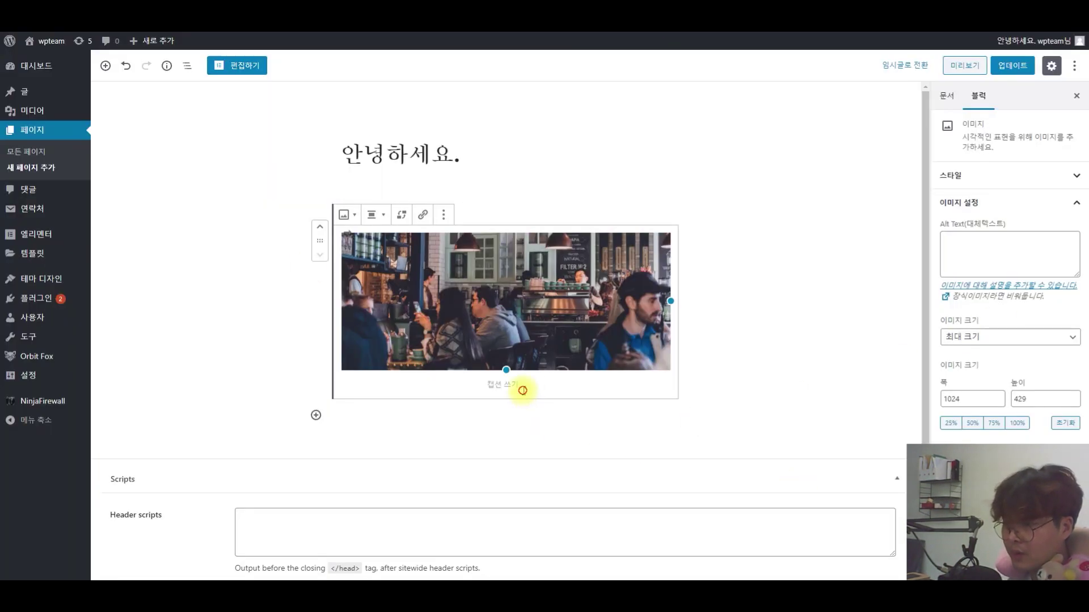
pyautogui.click(522, 390)
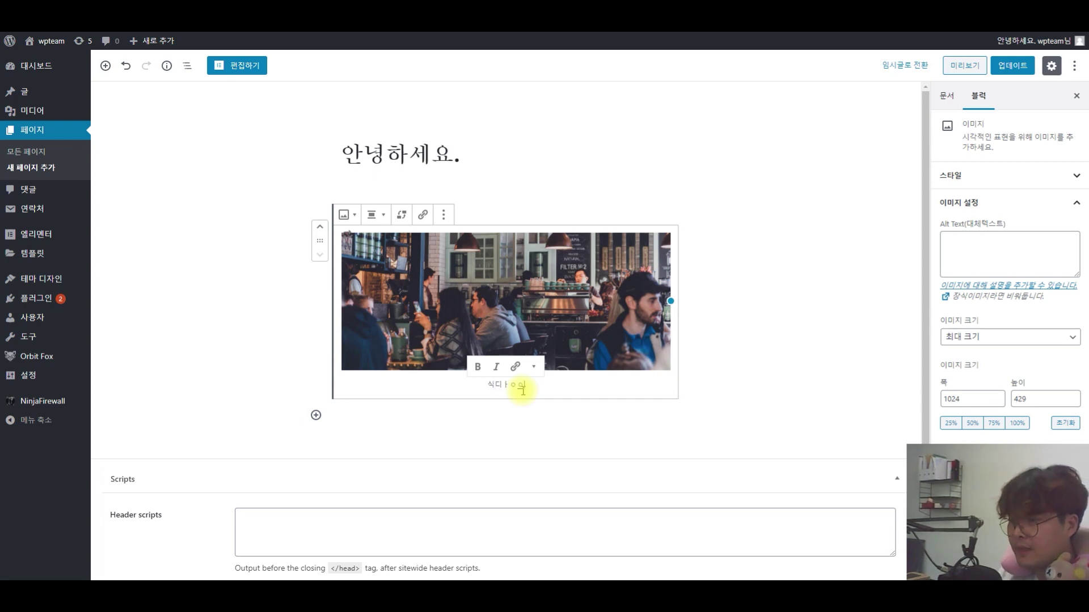
pyautogui.press('BackSpace')
pyautogui.press('BackSpace')
pyautogui.press('BackSpace')
pyautogui.press('BackSpace')
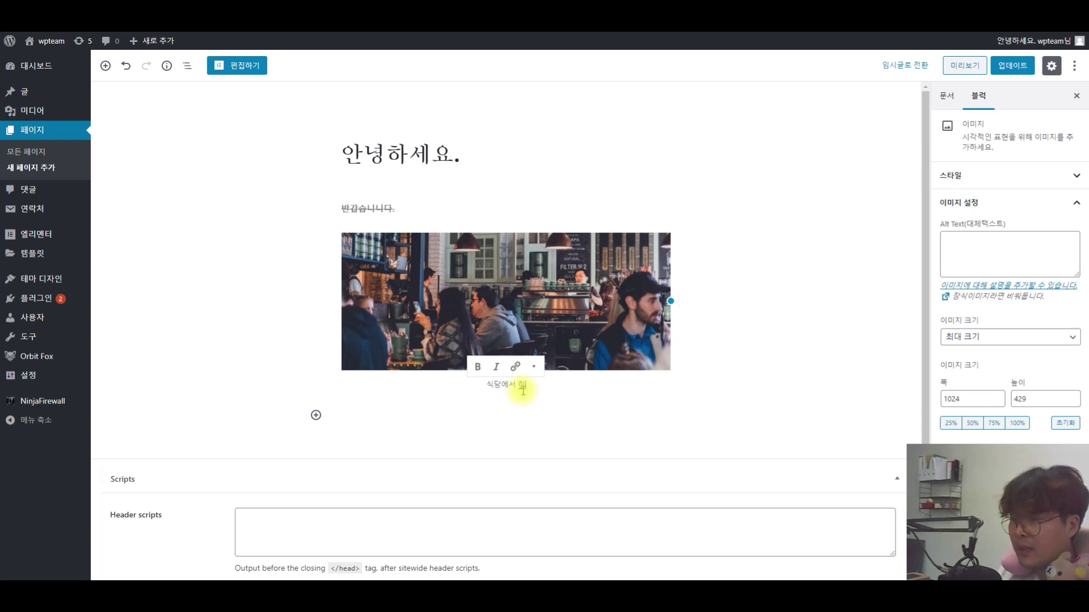
pyautogui.click(499, 433)
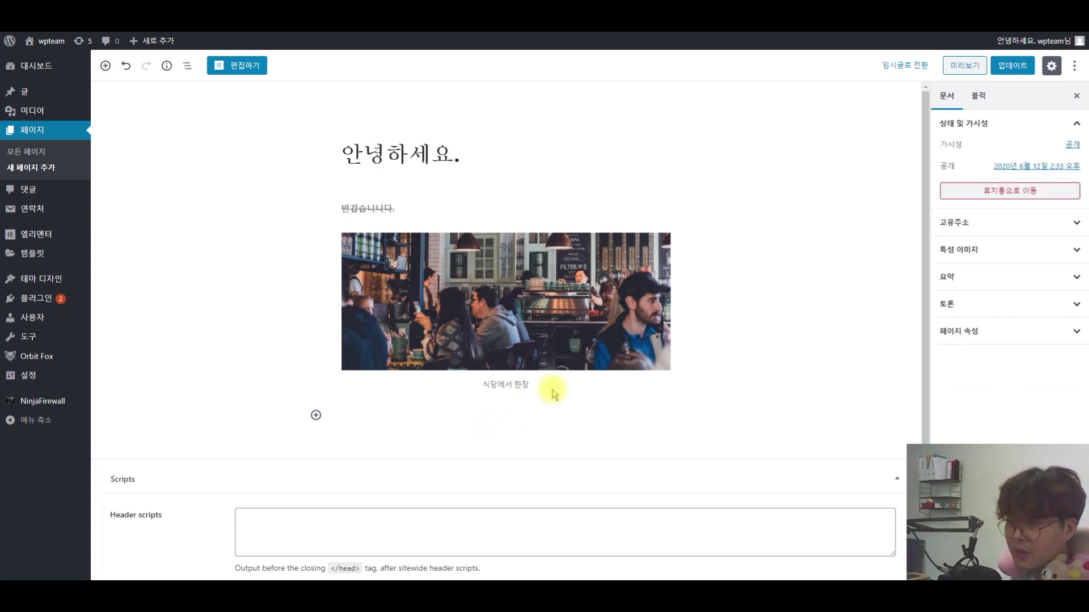
pyautogui.click(316, 416)
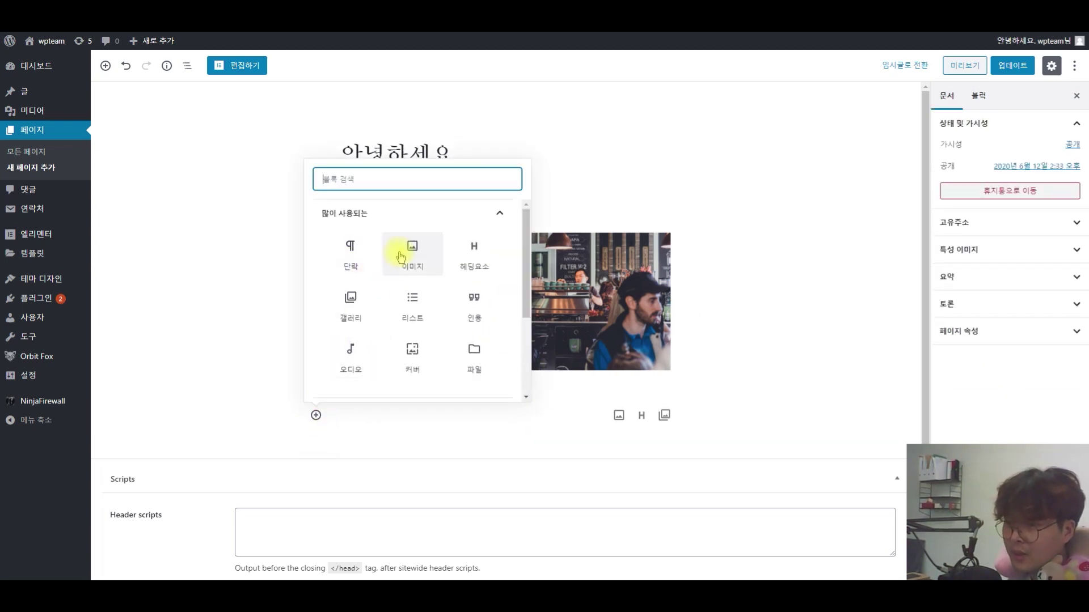
# Insert a List block with the bullets 안녕하세요 and 반갑습니다
pyautogui.scroll(-2, 412, 261)
pyautogui.scroll(2, 416, 317)
pyautogui.scroll(-3, 396, 295)
pyautogui.click(376, 275)
pyautogui.scroll(-1, 445, 284)
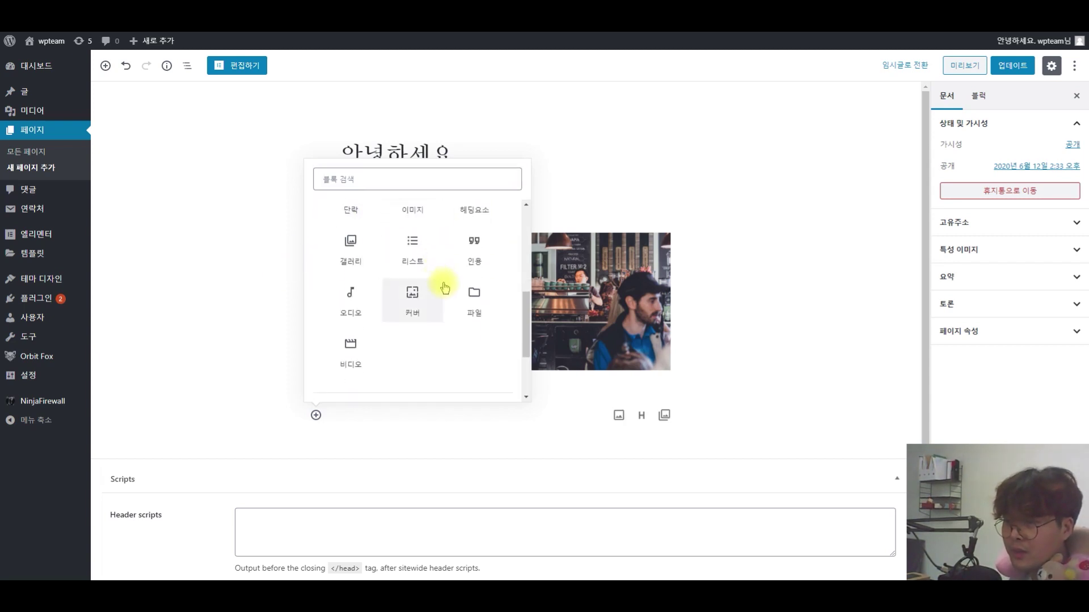
pyautogui.click(417, 250)
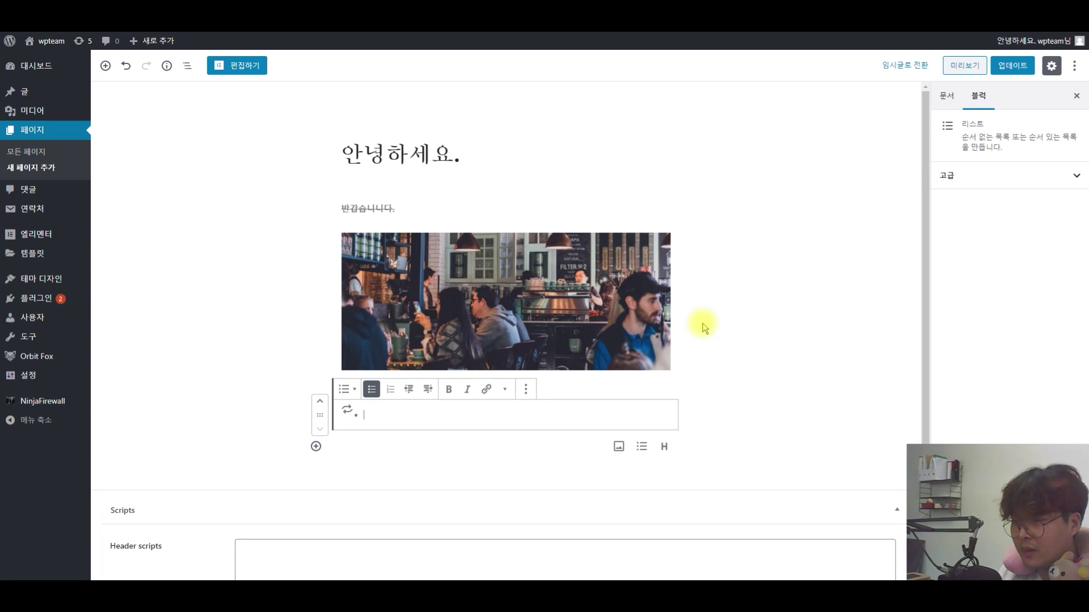
pyautogui.write('안녕하세요')
pyautogui.press('Return')
pyautogui.write('반갑습')
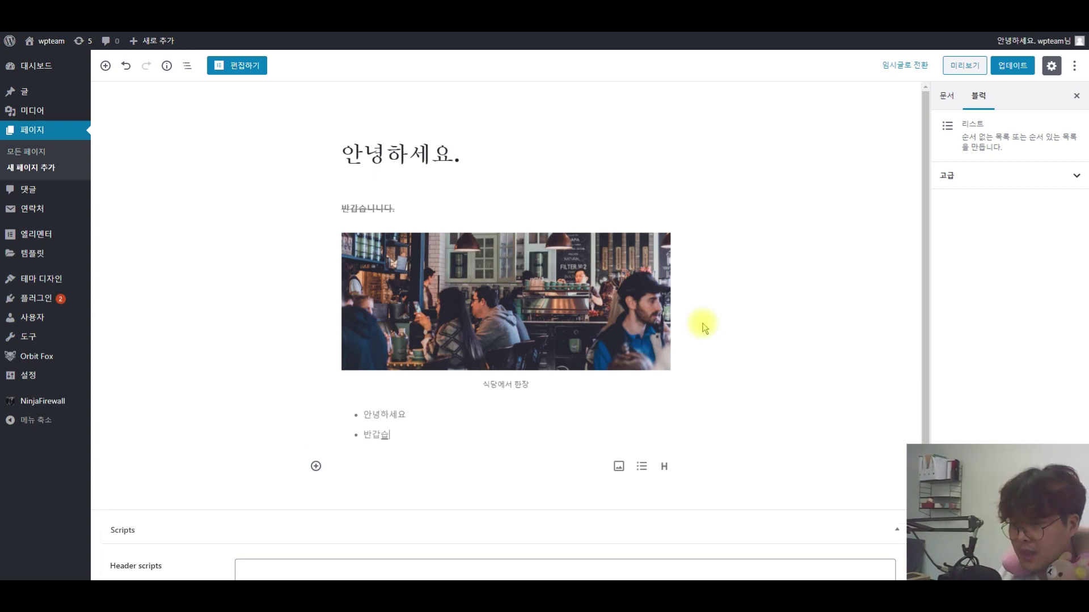
pyautogui.write('니다')
pyautogui.press('Return')
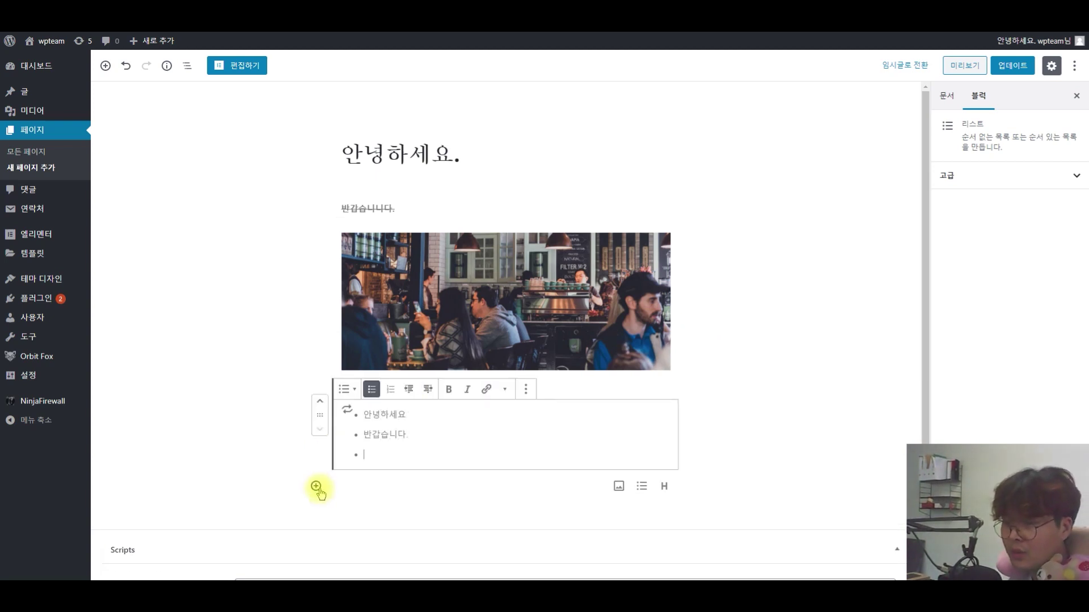
# Expand 레이아웃 요소 in the block inserter to browse layout blocks
pyautogui.click(316, 486)
pyautogui.scroll(-3, 423, 397)
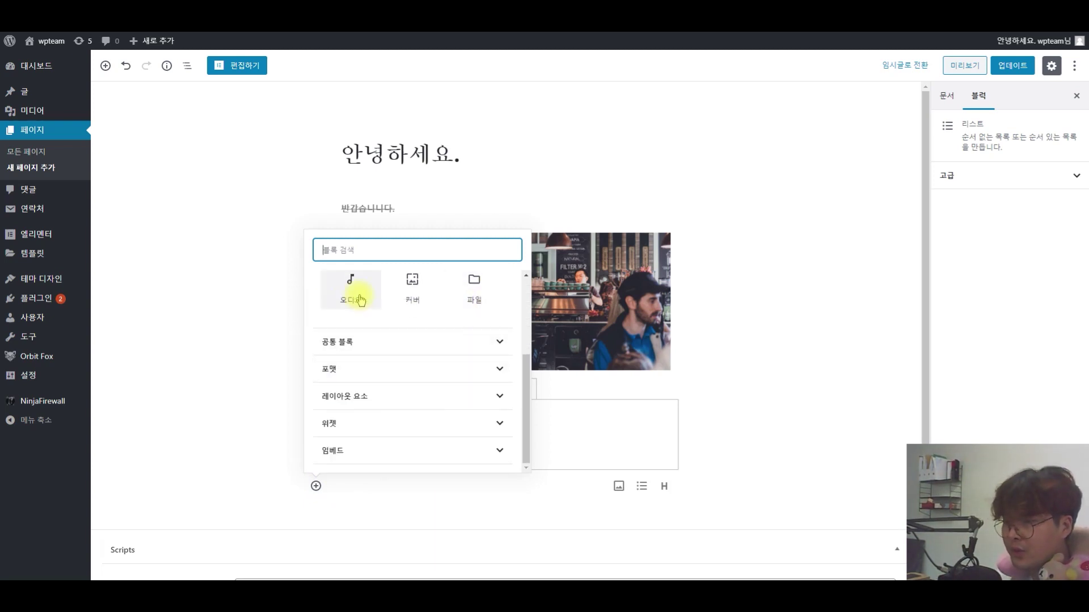
pyautogui.click(426, 395)
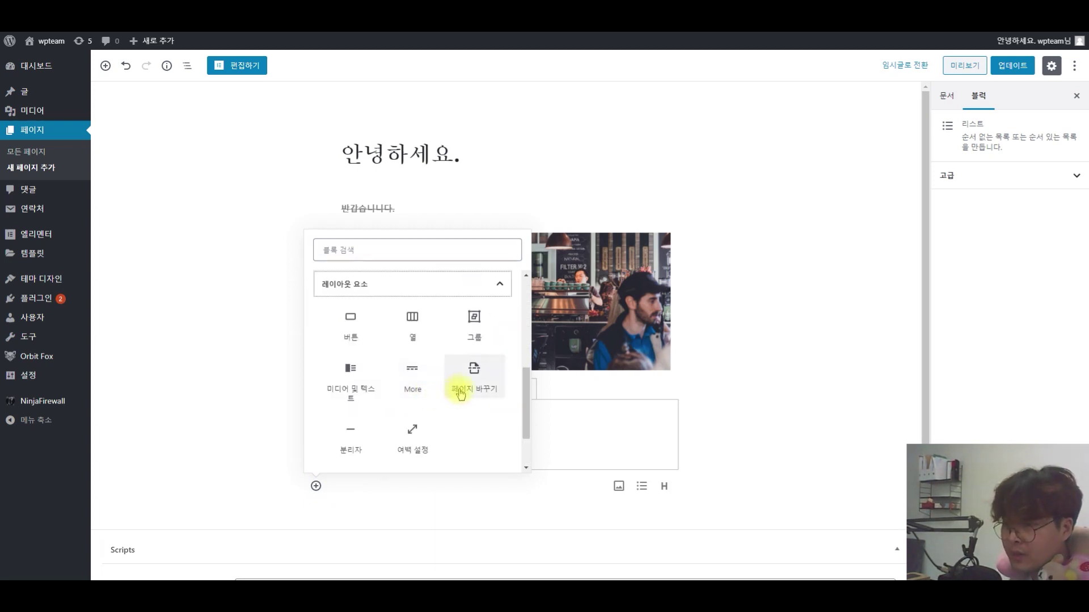
# Insert a three-column block and put the food photo in the first column
pyautogui.click(414, 329)
pyautogui.click(557, 259)
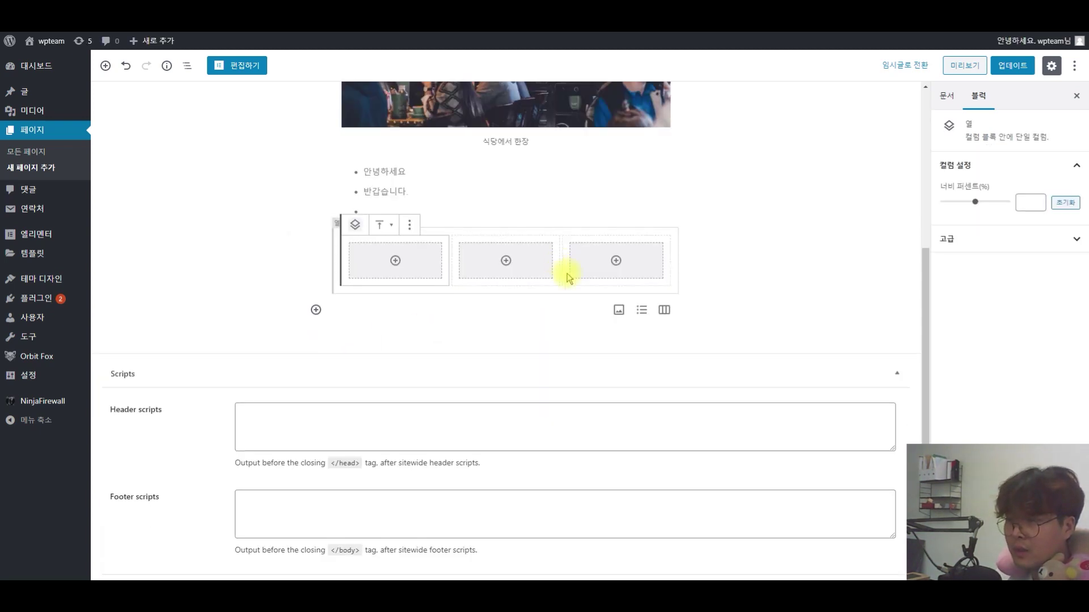
pyautogui.click(394, 262)
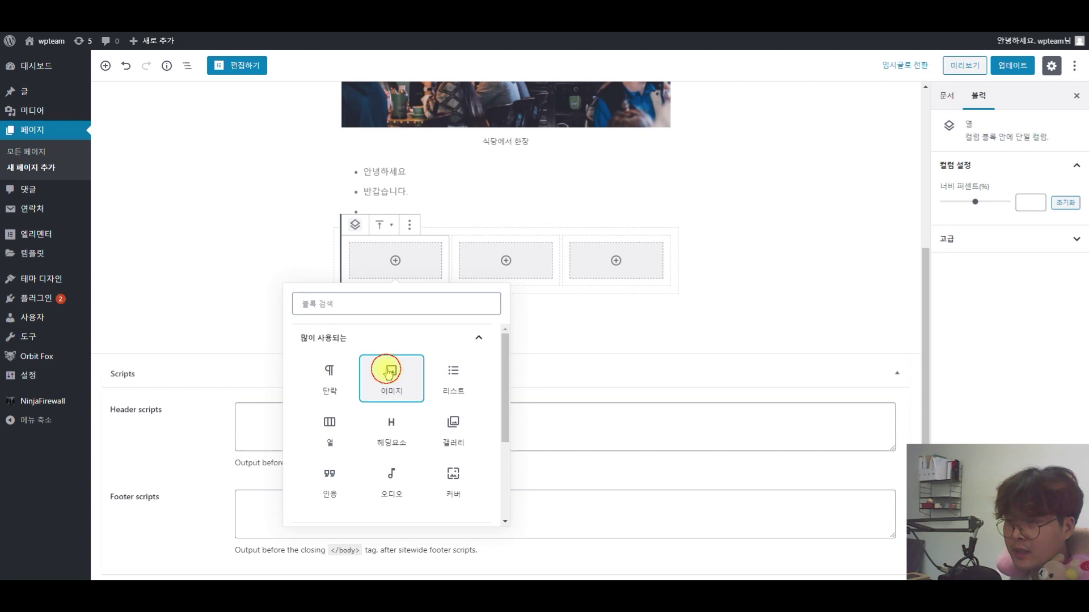
pyautogui.click(393, 310)
pyautogui.click(416, 367)
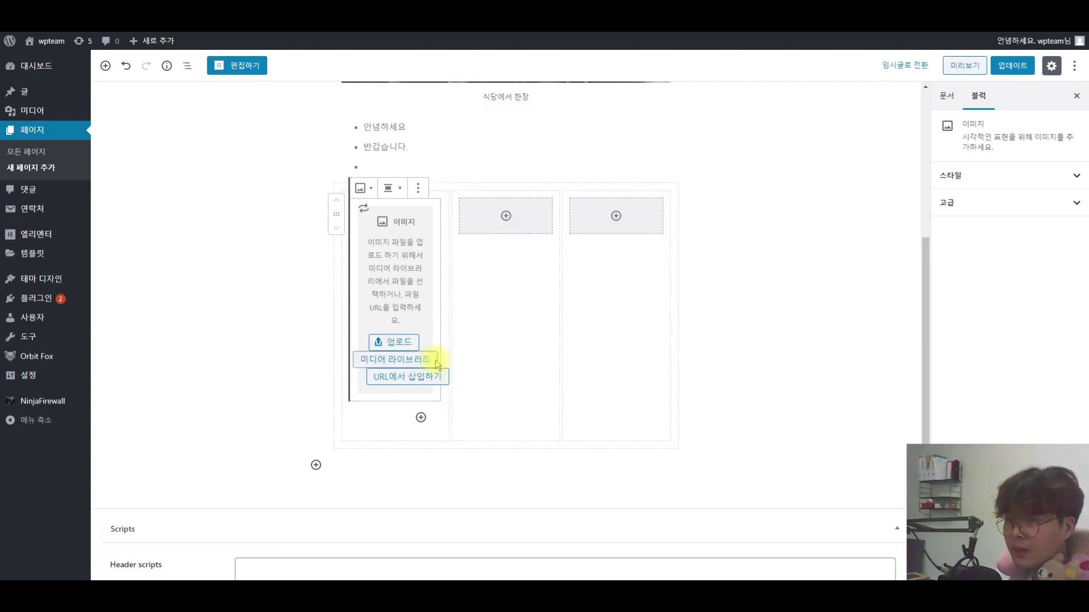
pyautogui.click(497, 269)
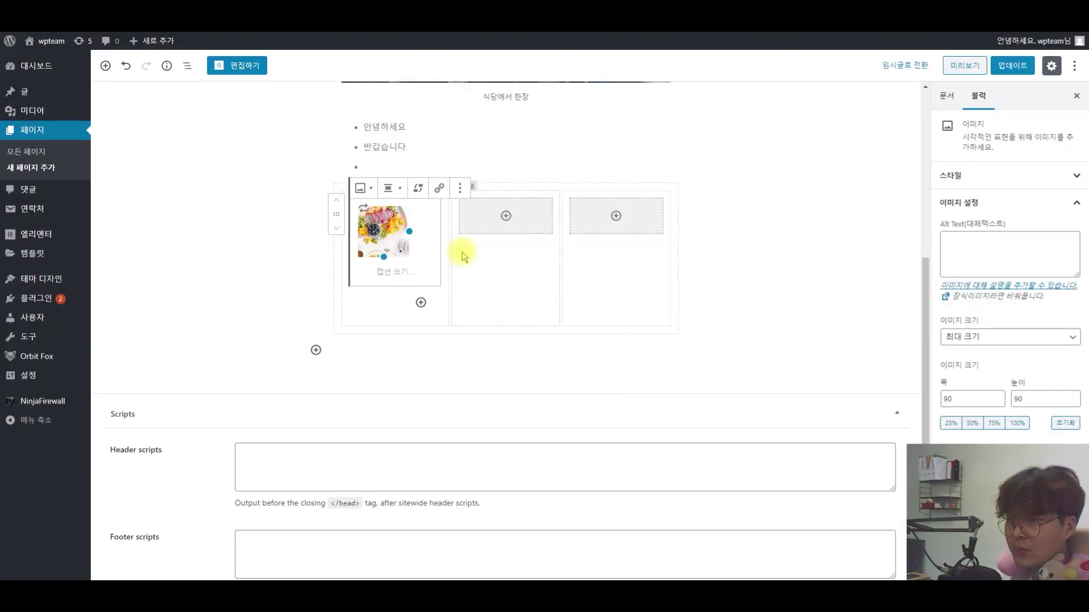
pyautogui.click(507, 241)
# Add the noodle-bowl photo from the Media Library to the second column
pyautogui.click(507, 242)
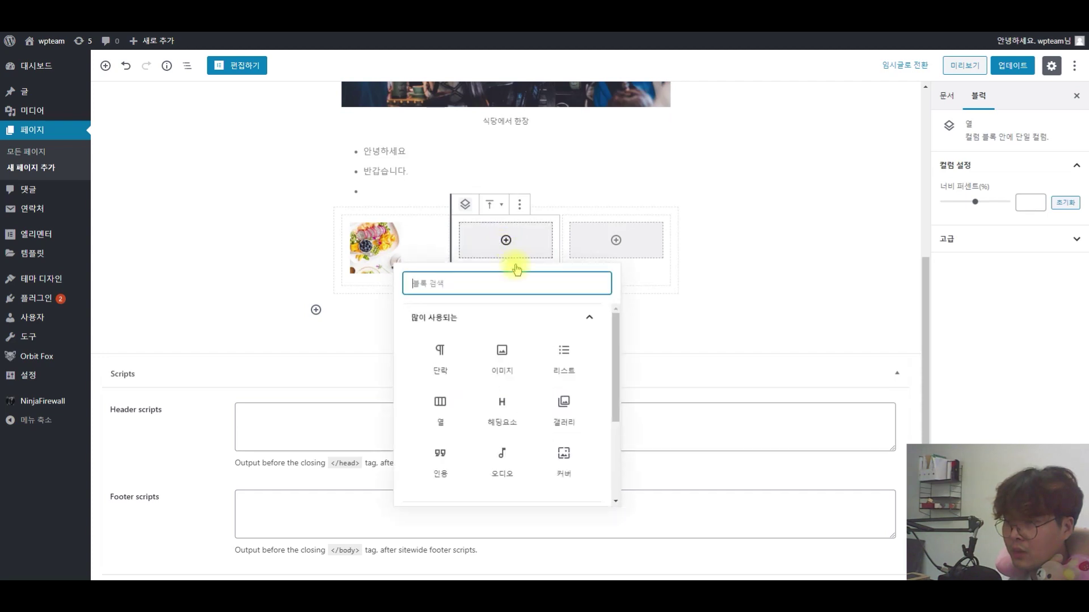
pyautogui.click(503, 357)
pyautogui.click(505, 359)
pyautogui.click(671, 268)
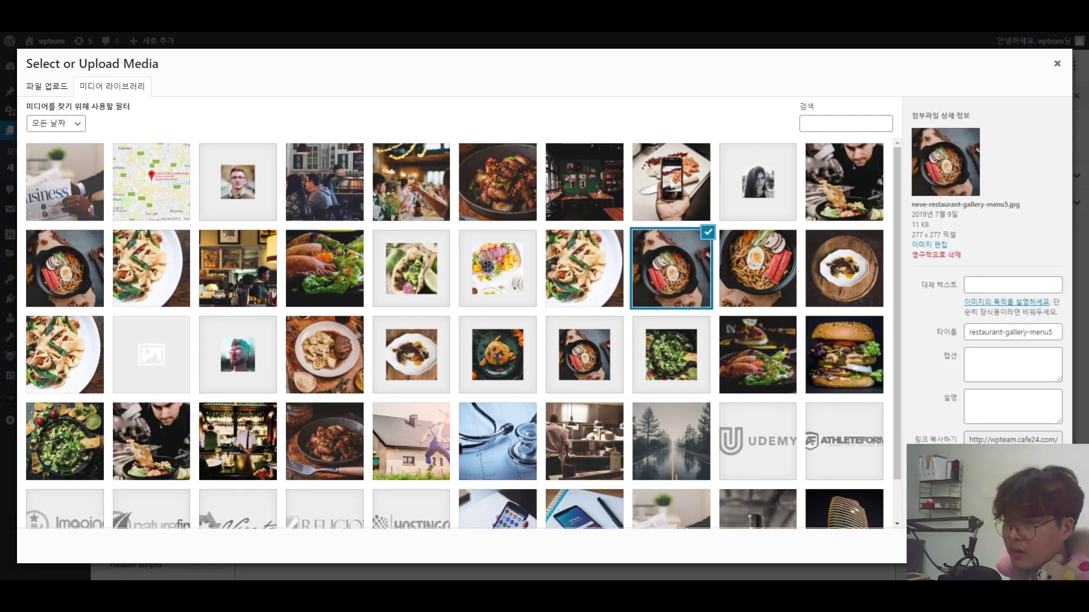
pyautogui.click(1038, 546)
pyautogui.scroll(5, 585, 355)
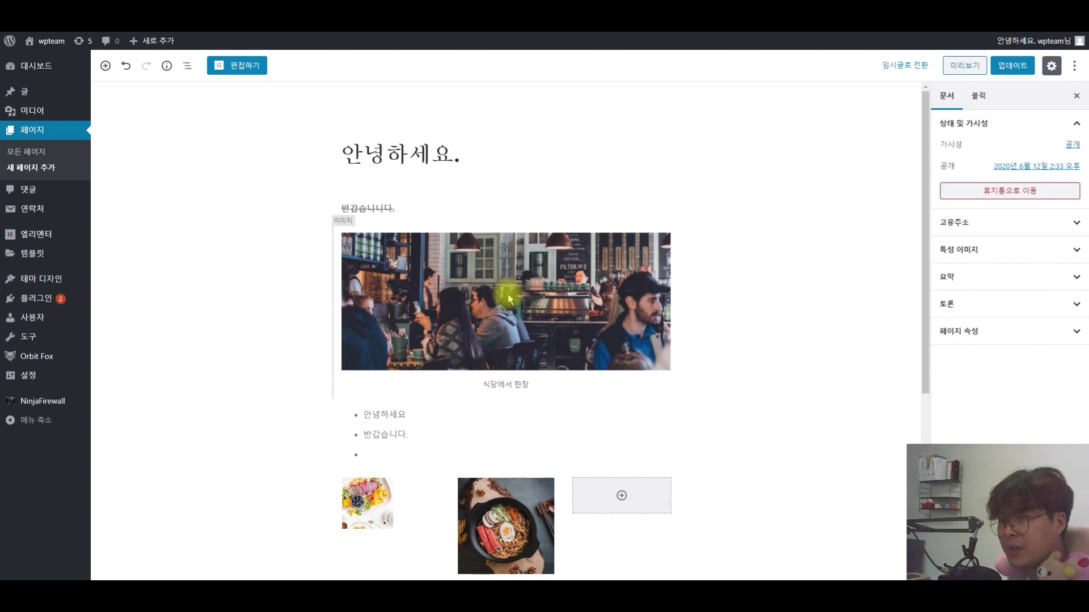
# Update the 안녕하세요. page, saving its photos, list and columns as a second revision
pyautogui.moveTo(52, 99)
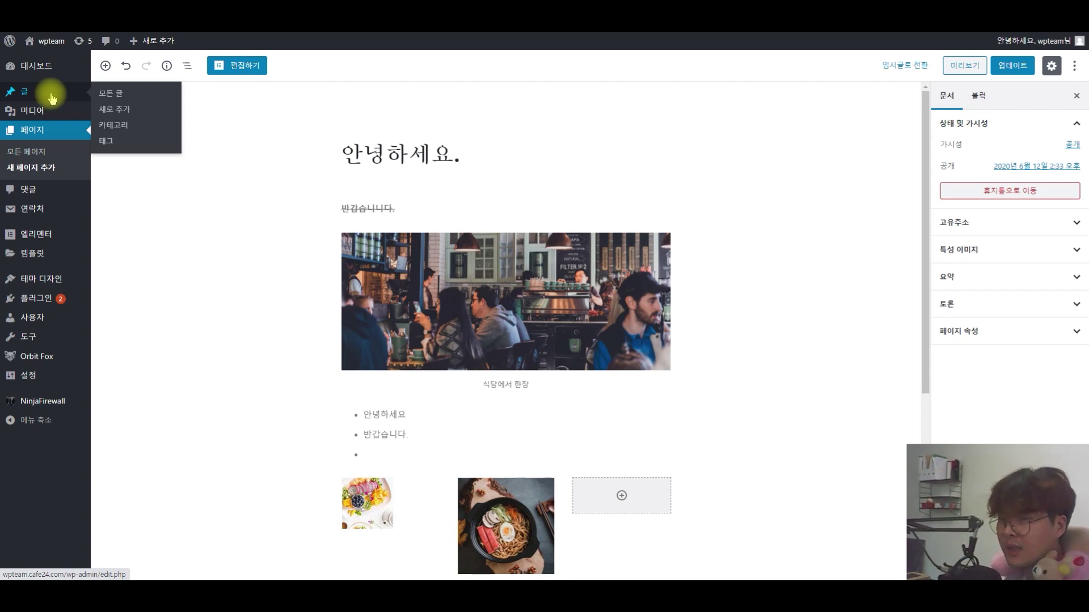
pyautogui.scroll(-4, 455, 311)
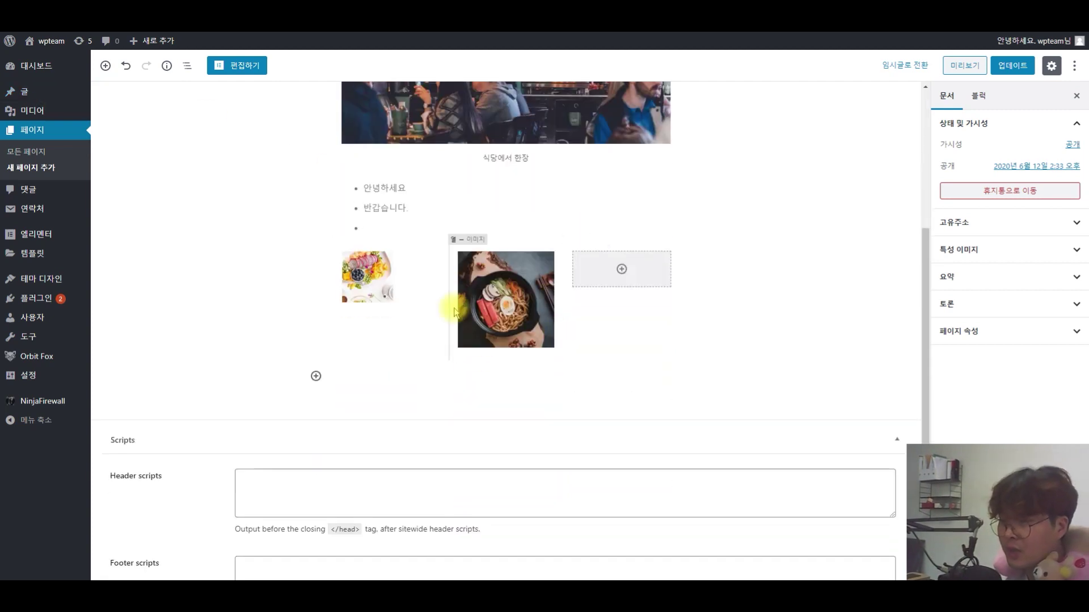
pyautogui.scroll(4, 335, 147)
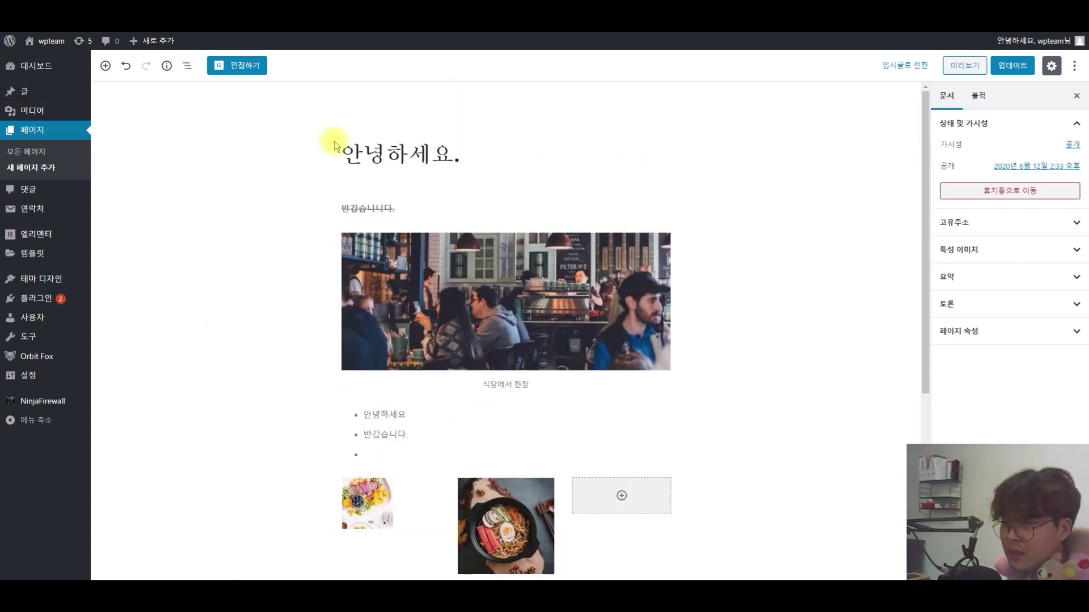
pyautogui.click(1014, 65)
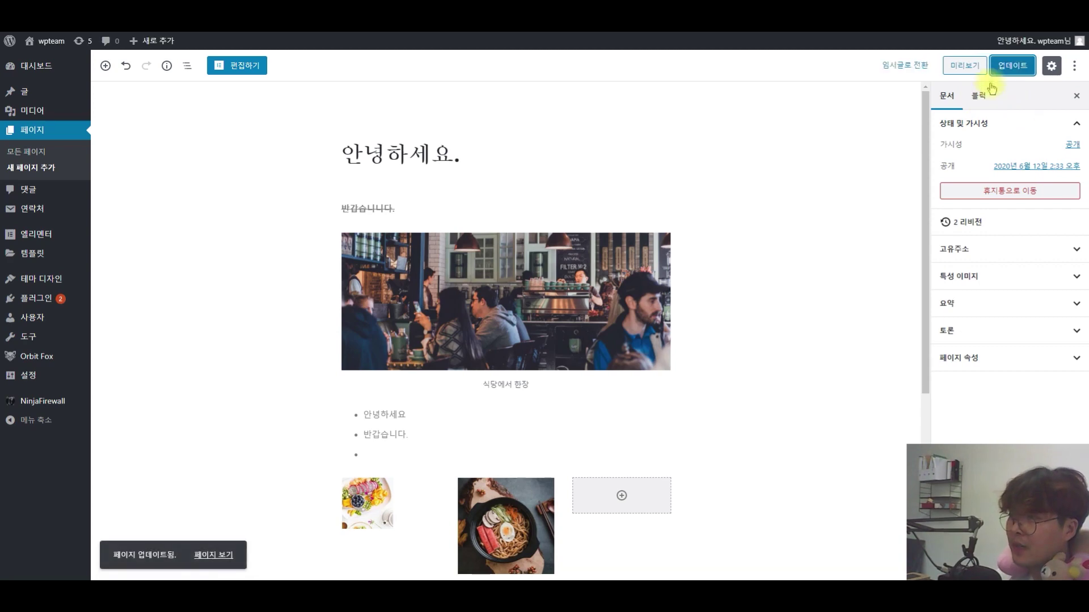
# Preview the live 안녕하세요. page, then save it again as a third revision
pyautogui.click(969, 67)
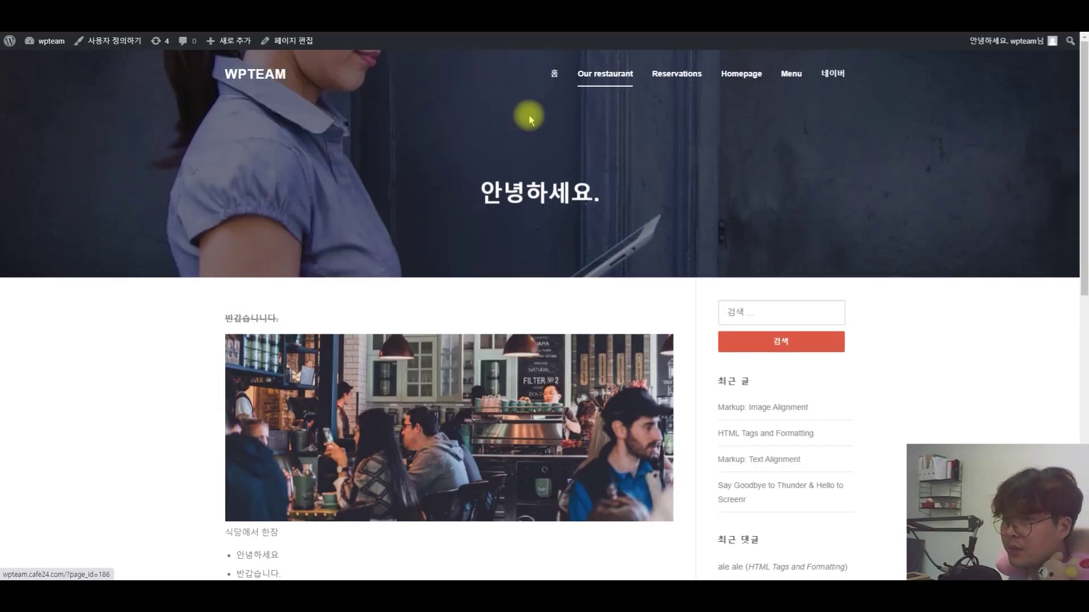
pyautogui.scroll(-6, 405, 211)
pyautogui.scroll(6, 352, 262)
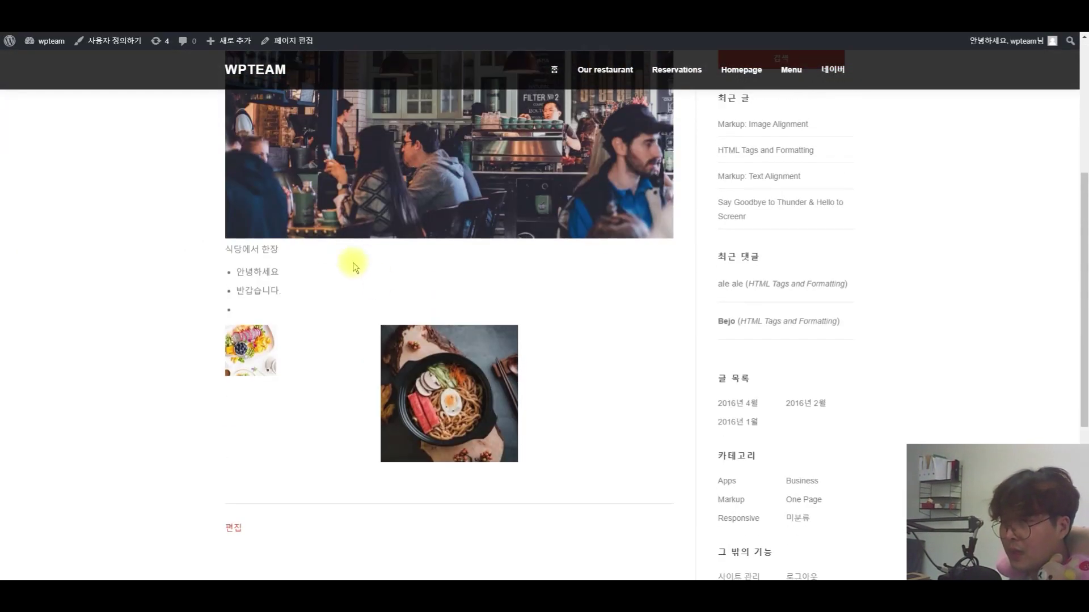
pyautogui.hotkey('ctrl', 'w')
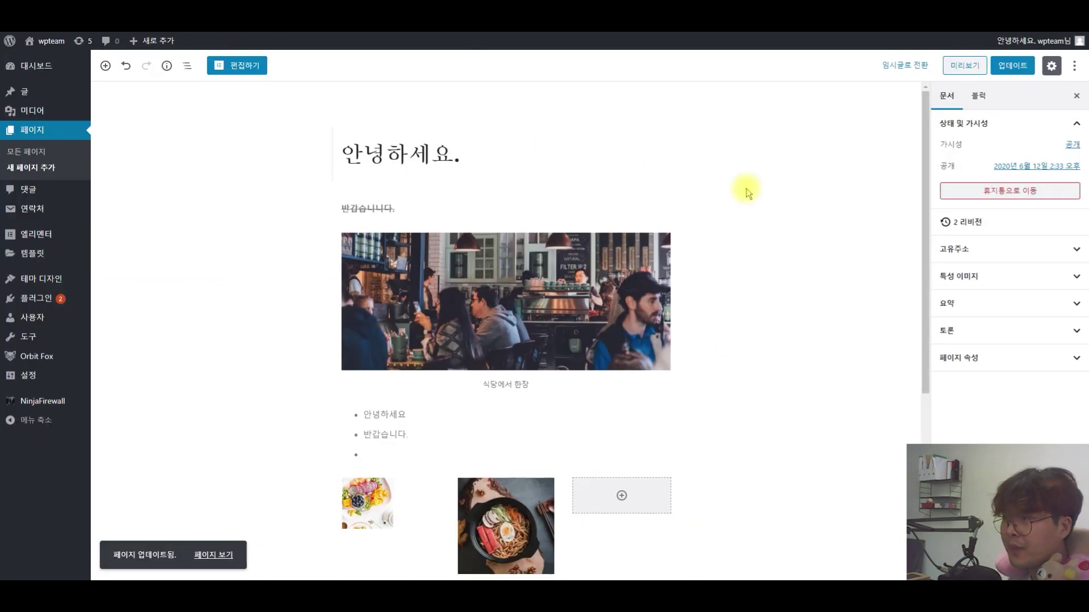
pyautogui.click(1015, 70)
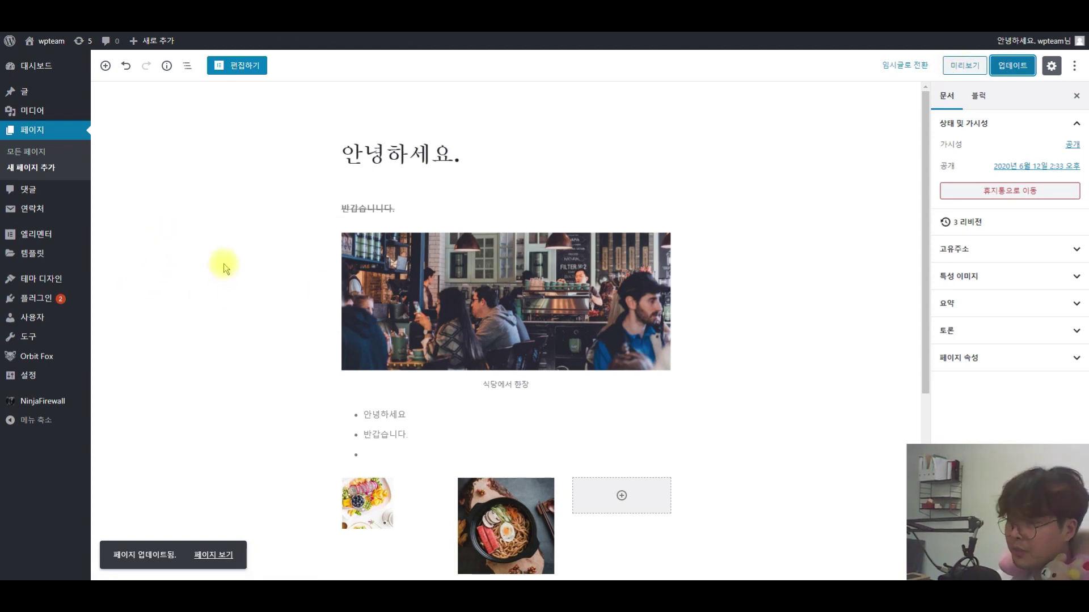
# Expand the 특성 이미지 and 고유주소 panels in the page sidebar to inspect them
pyautogui.click(1038, 286)
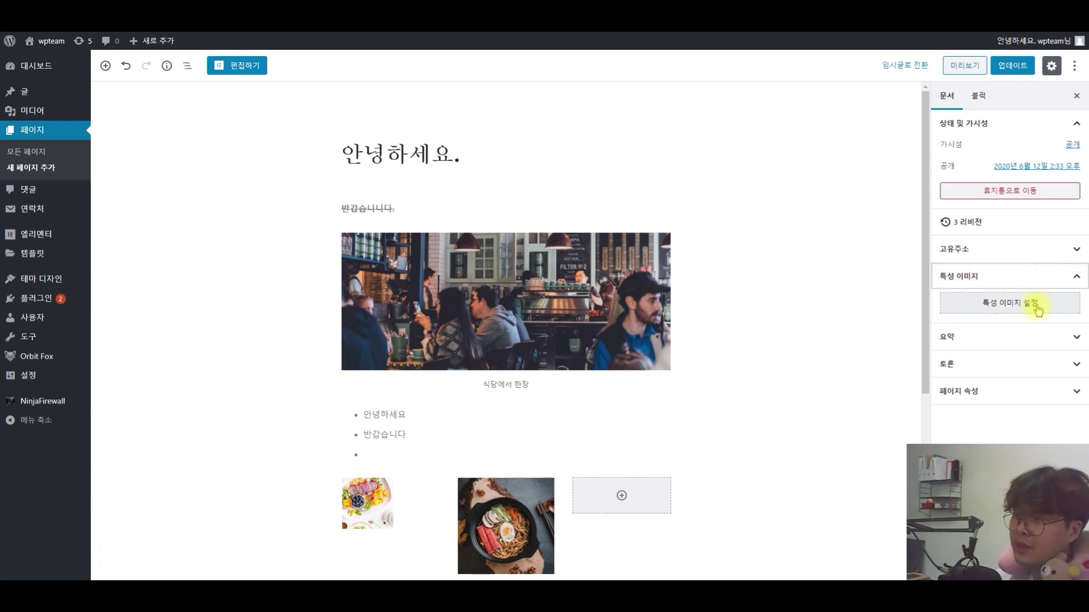
pyautogui.click(975, 251)
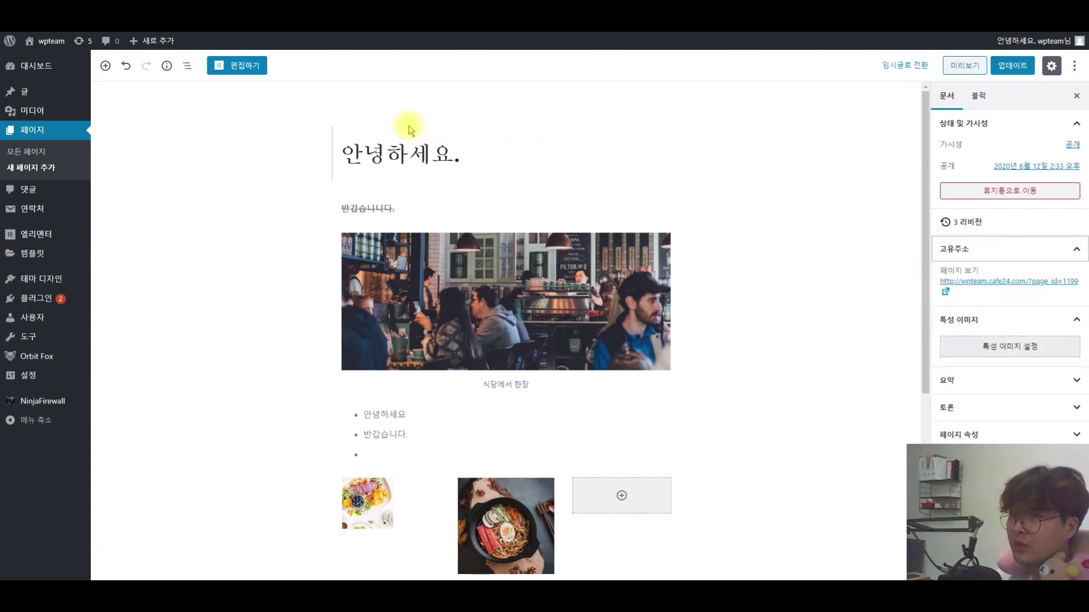
pyautogui.click(1003, 248)
pyautogui.click(991, 223)
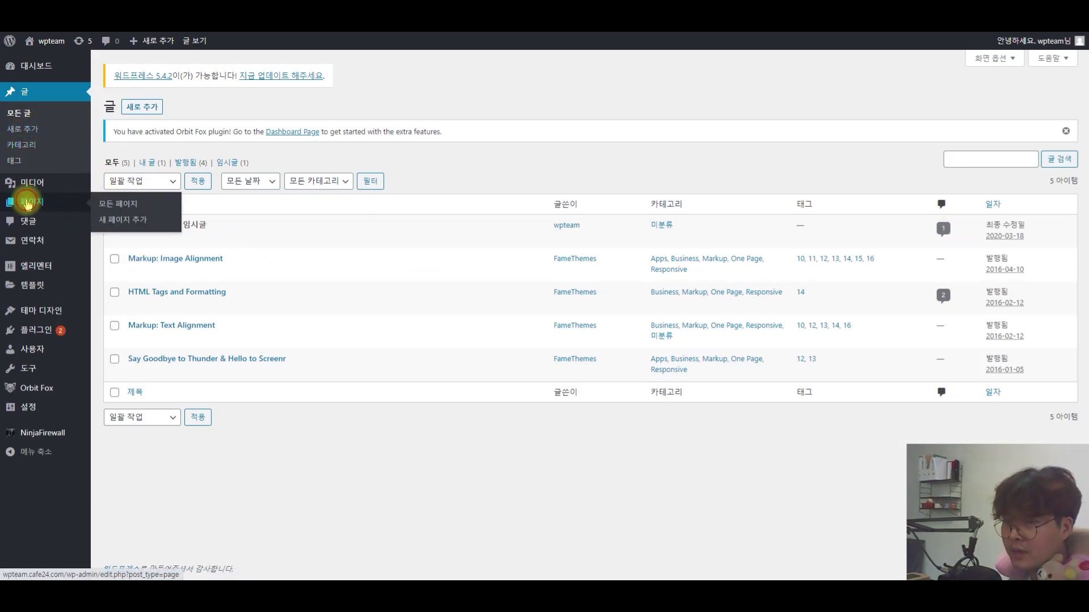
# Open 안녕하세요. for editing from the 페이지 > 모든 페이지 list
pyautogui.click(49, 202)
pyautogui.scroll(-7, 243, 345)
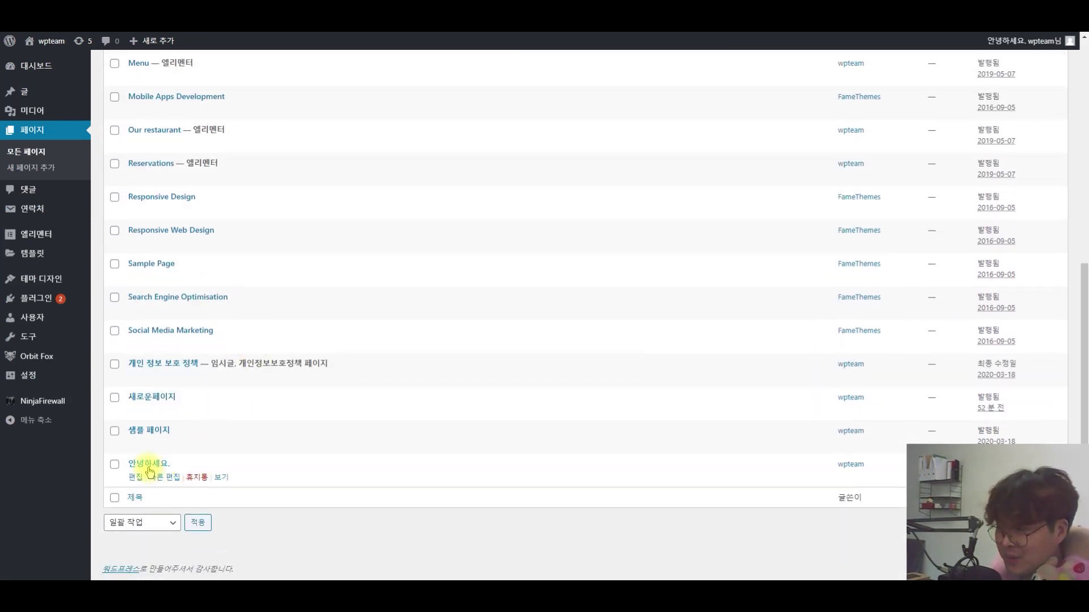
pyautogui.click(149, 466)
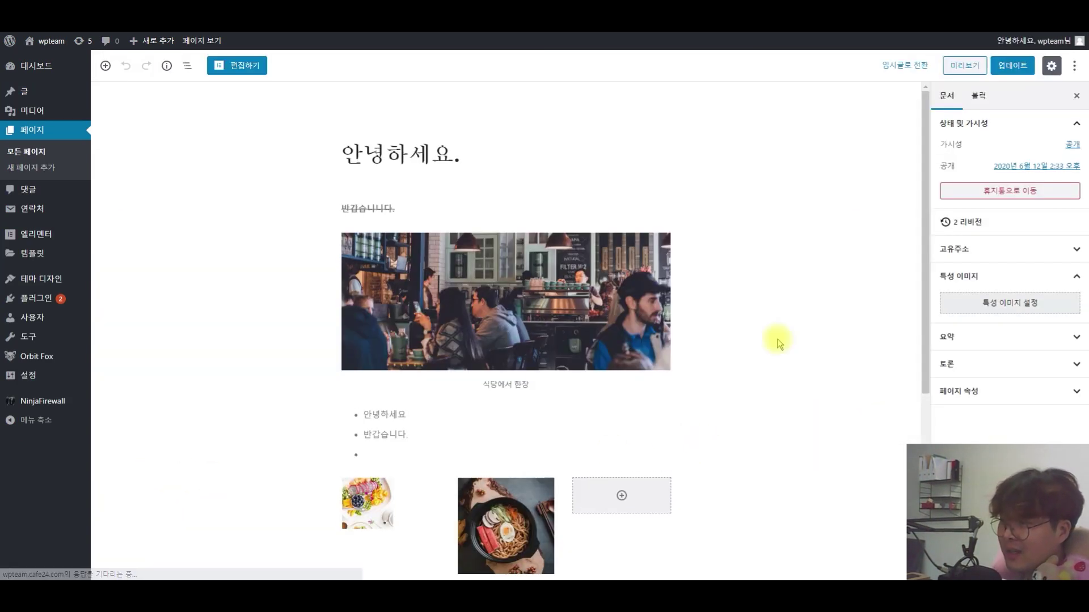
# Open the revision comparison for 안녕하세요. and review the added code lines
pyautogui.click(967, 224)
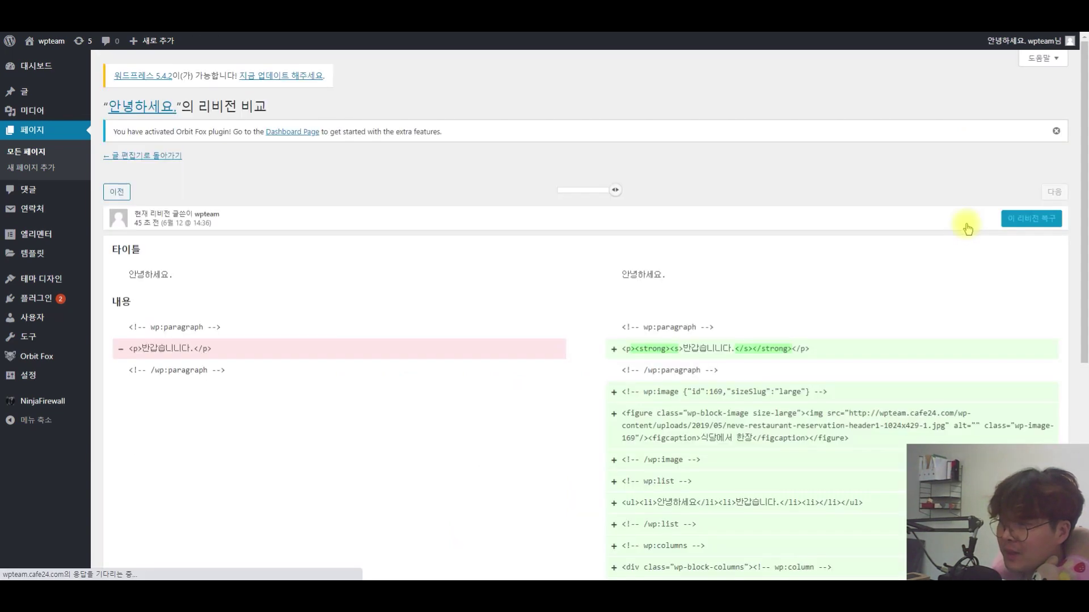
pyautogui.scroll(-2, 660, 387)
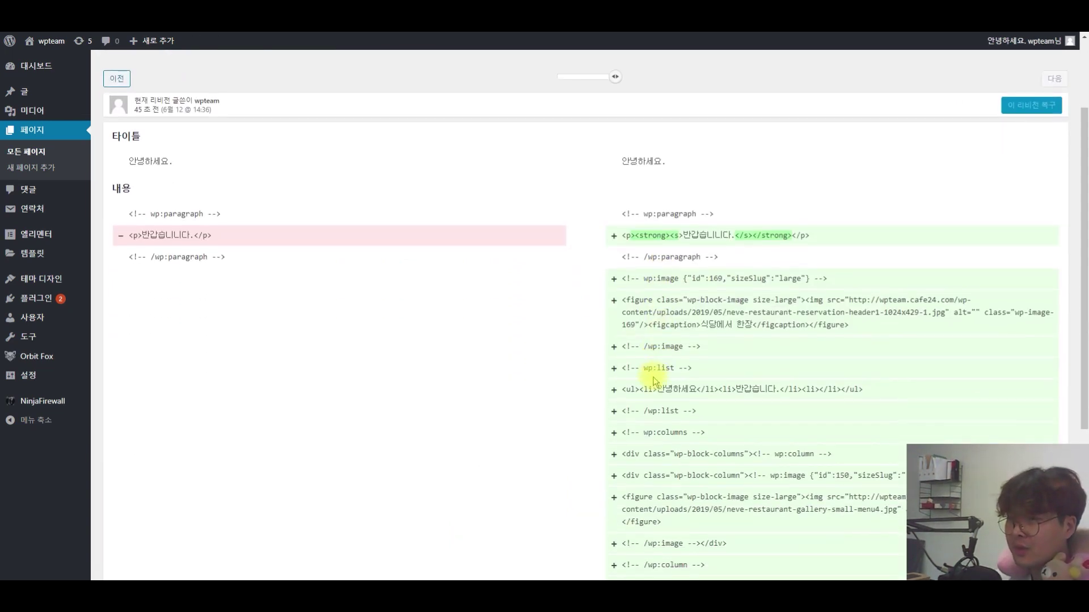
pyautogui.moveTo(171, 239); pyautogui.dragTo(753, 505)
pyautogui.scroll(-3, 657, 166)
pyautogui.scroll(6, 782, 418)
pyautogui.click(826, 182)
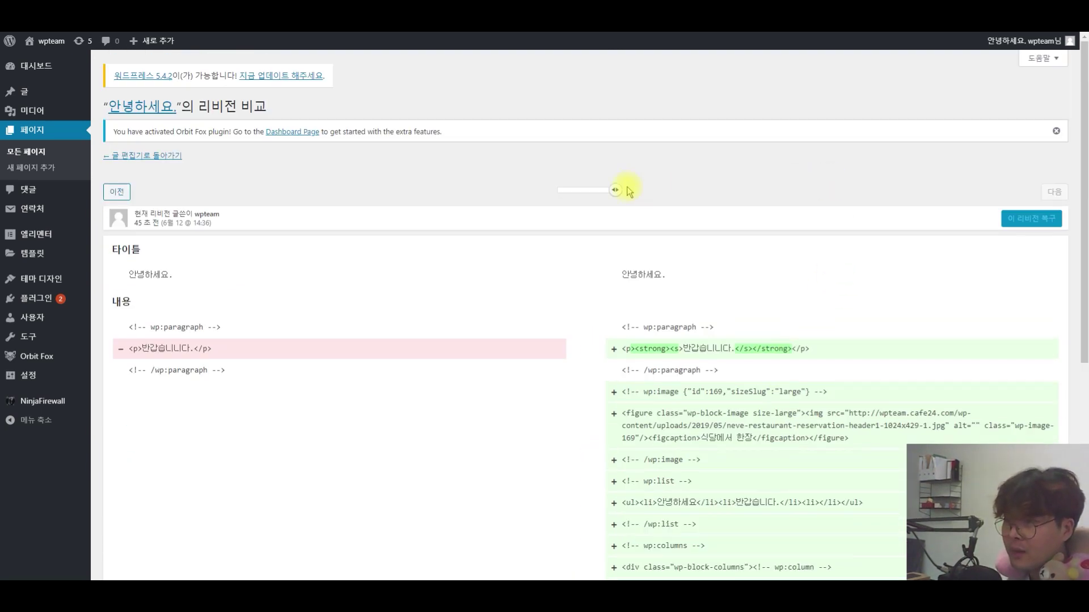
# Move the revision slider to the earliest revision and restore it with 이 리비전 복구
pyautogui.moveTo(616, 192)
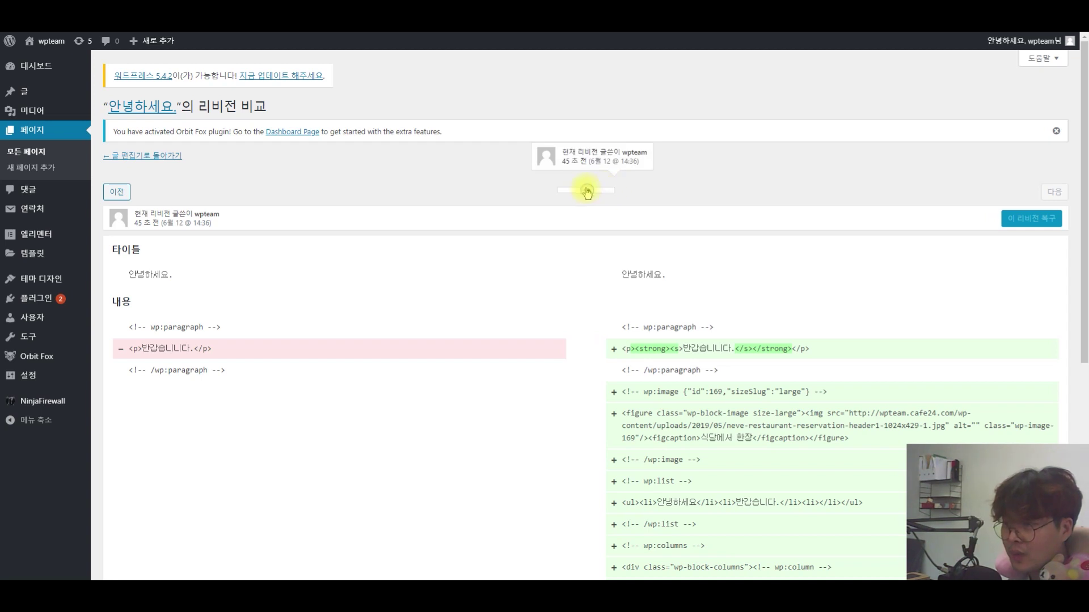
pyautogui.moveTo(588, 193); pyautogui.dragTo(581, 189)
pyautogui.click(559, 193)
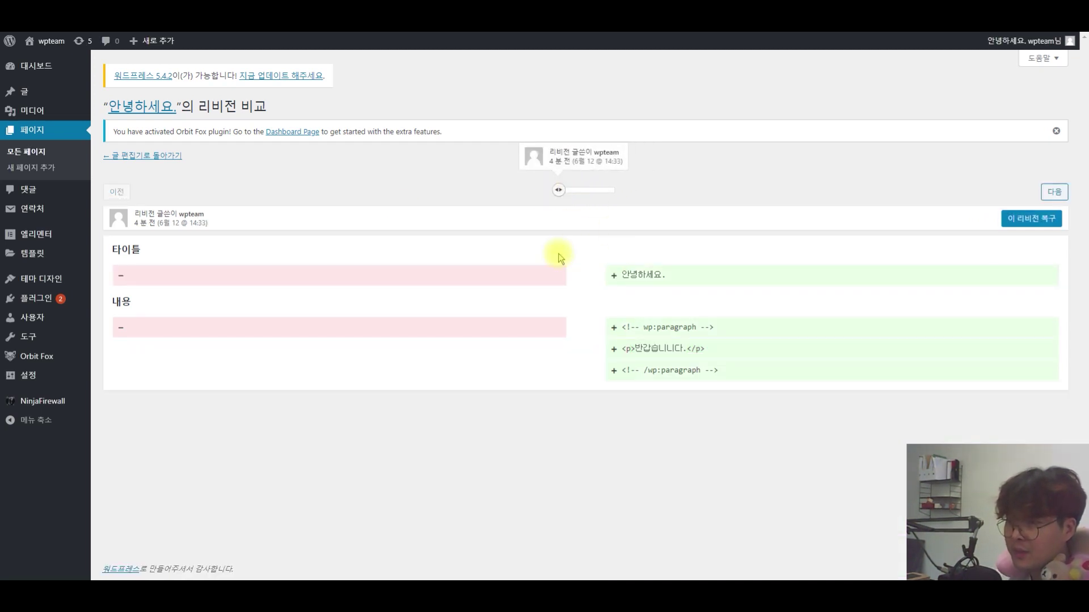
pyautogui.click(1025, 225)
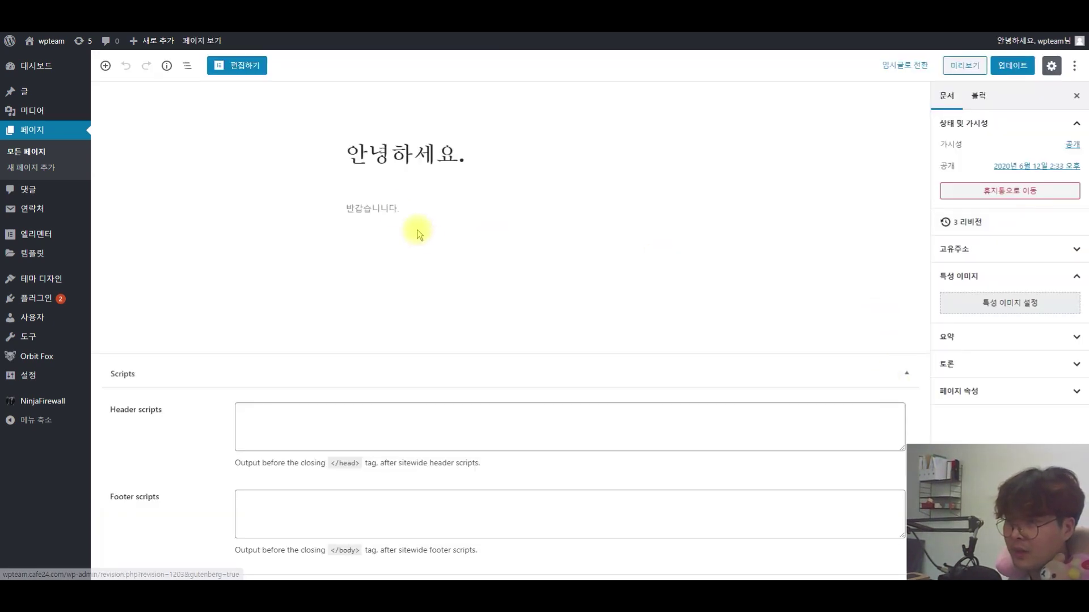
# View the restored 안녕하세요. page live, then start entering another site address
pyautogui.click(451, 212)
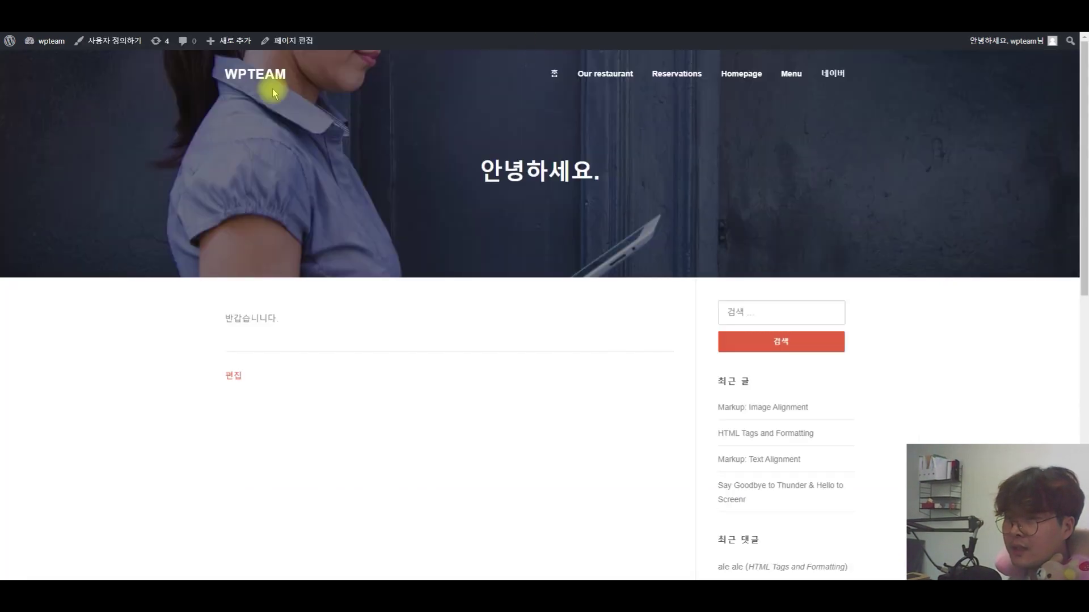
pyautogui.hotkey('ctrl', 'l')
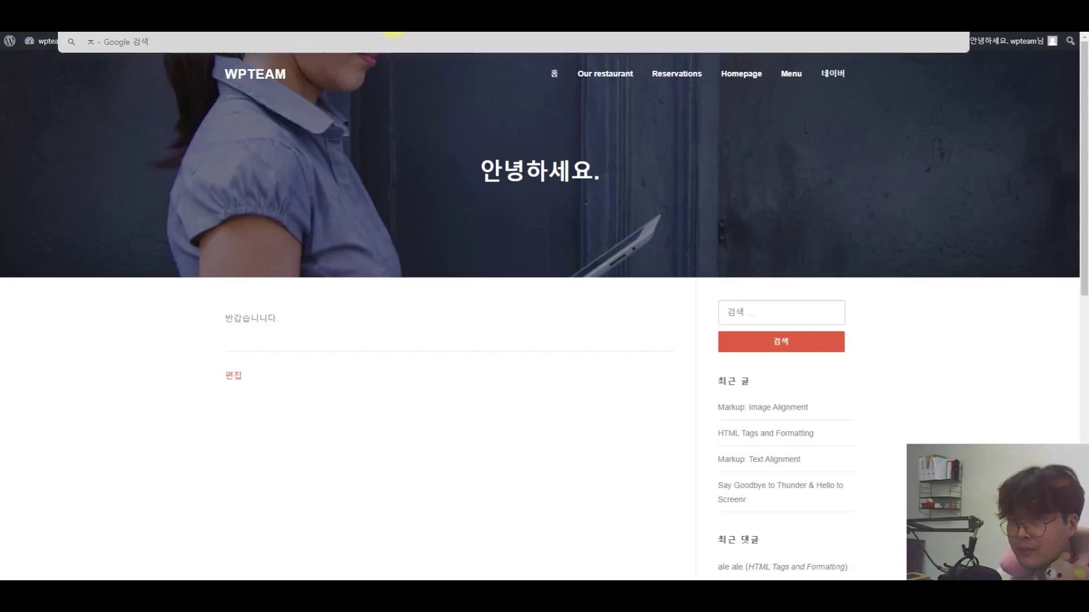
pyautogui.write('wptea')
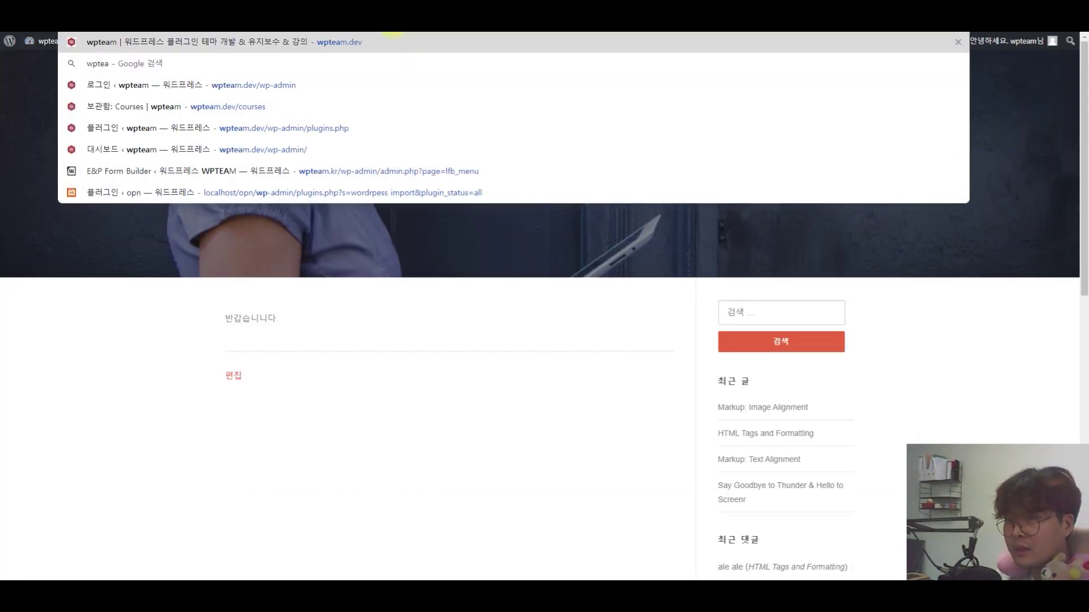
pyautogui.press('BackSpace')
pyautogui.press('BackSpace')
pyautogui.press('Escape')
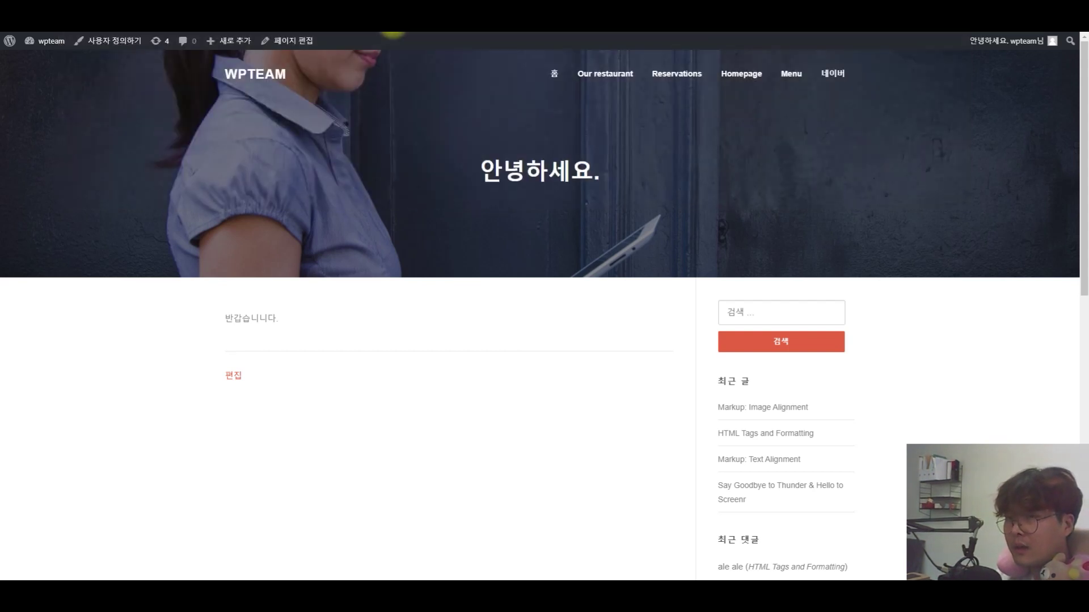
pyautogui.hotkey('ctrl', 'l')
pyautogui.click(426, 109)
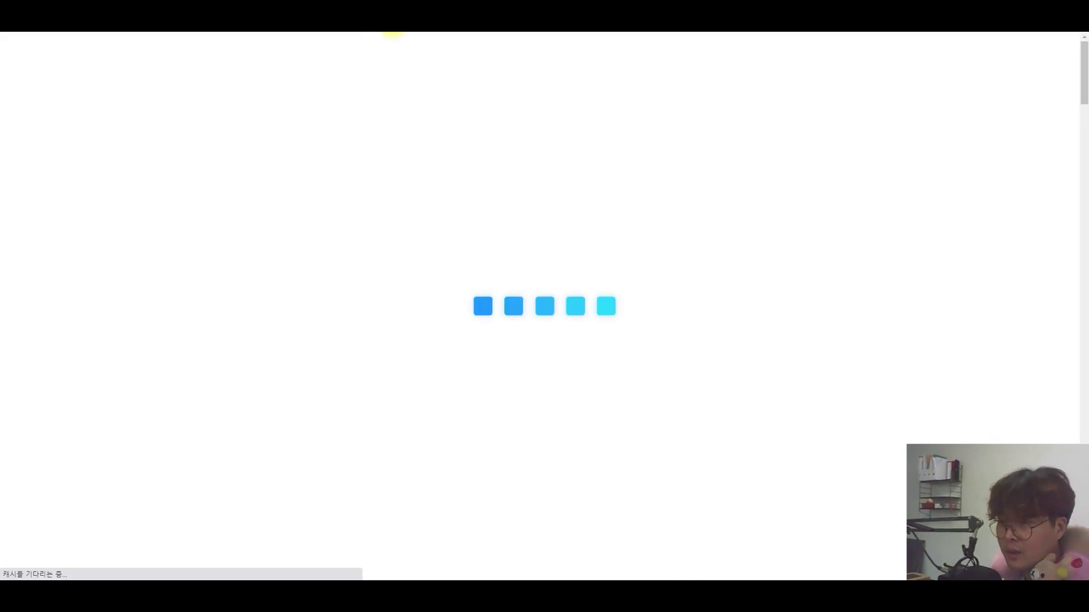
pyautogui.scroll(-3, 1028, 54)
pyautogui.moveTo(1081, 128); pyautogui.dragTo(1081, 426)
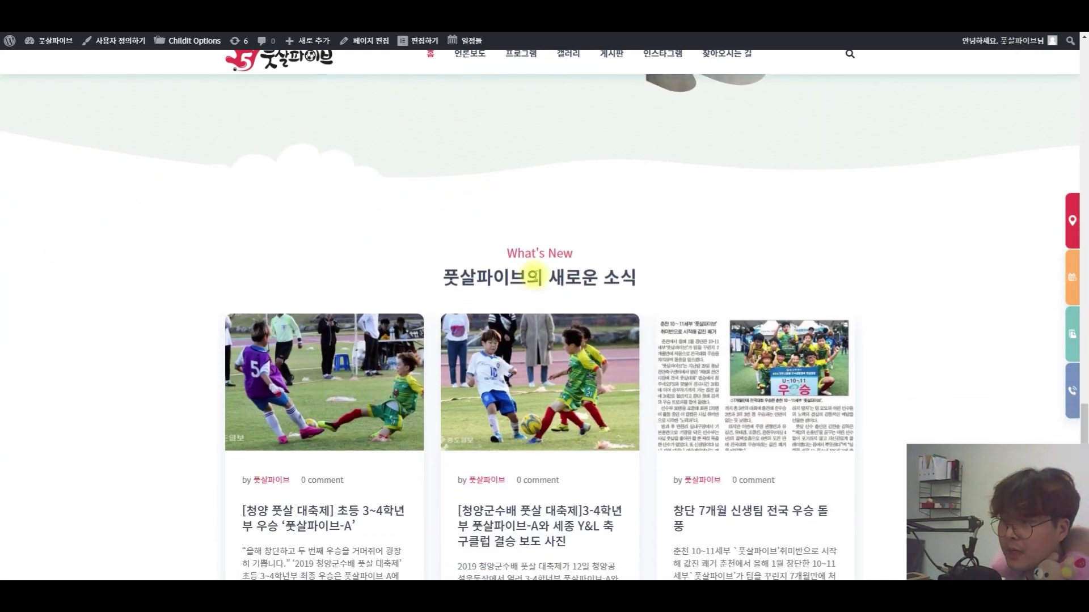
pyautogui.moveTo(411, 208); pyautogui.dragTo(773, 219)
pyautogui.click(773, 219)
pyautogui.scroll(-4, 554, 347)
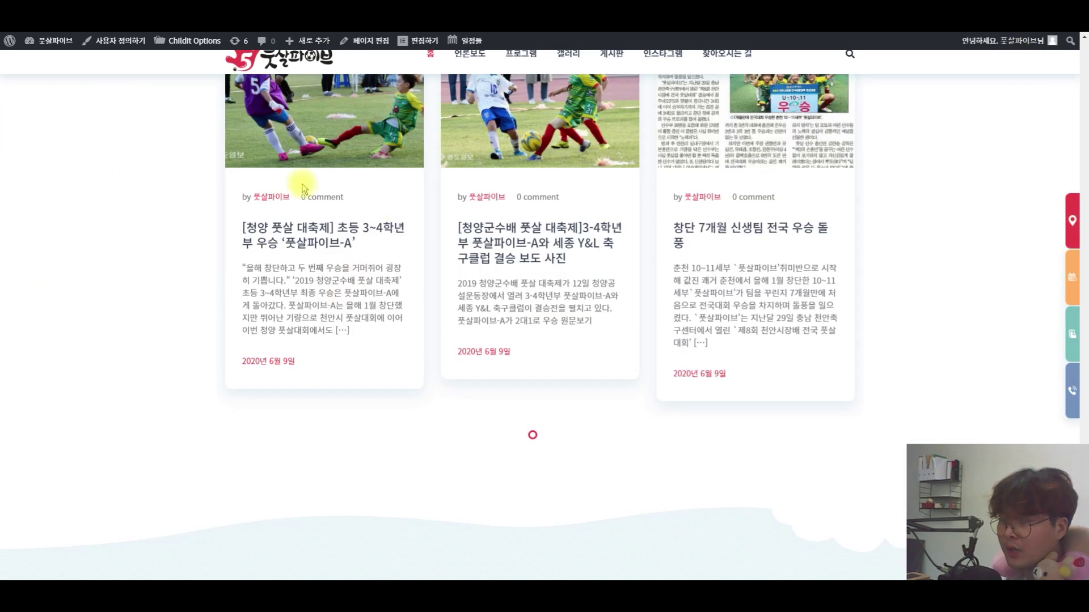
pyautogui.scroll(5, 762, 286)
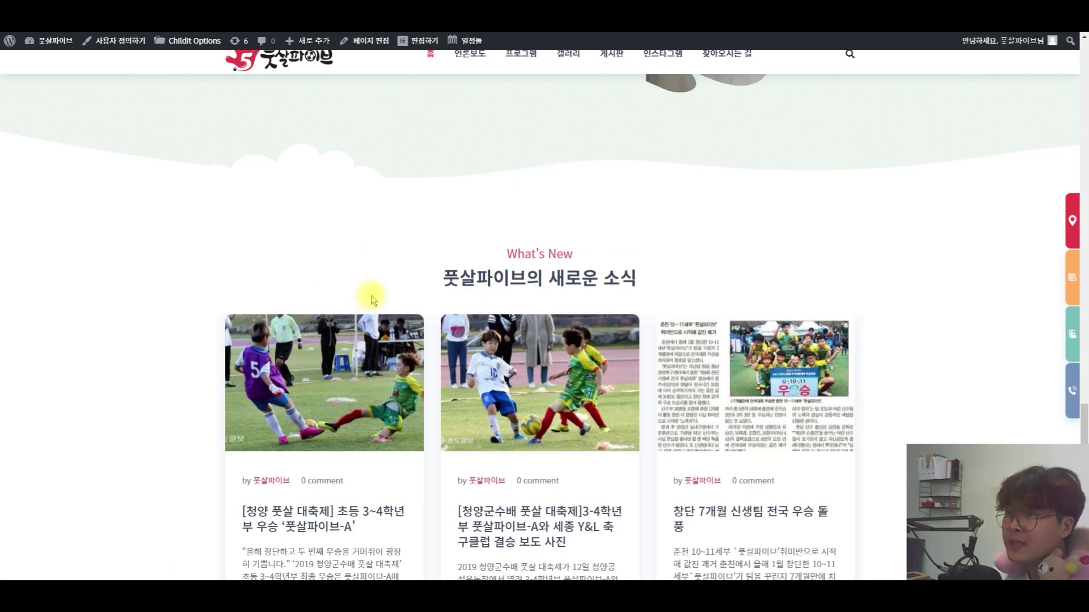
pyautogui.scroll(6, 370, 296)
pyautogui.scroll(5, 505, 86)
pyautogui.click(470, 57)
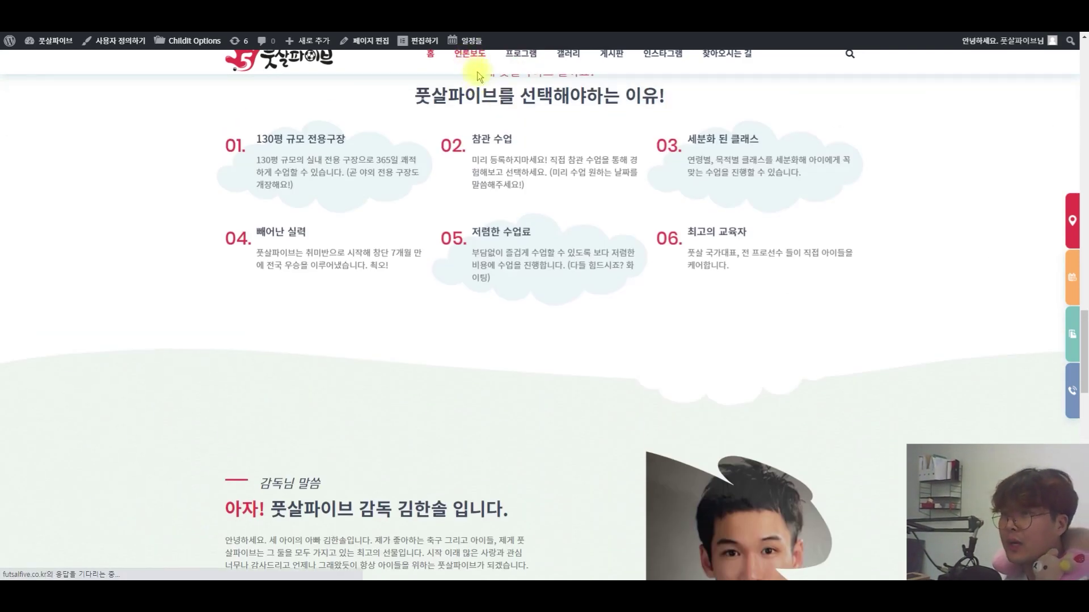
pyautogui.scroll(-5, 488, 135)
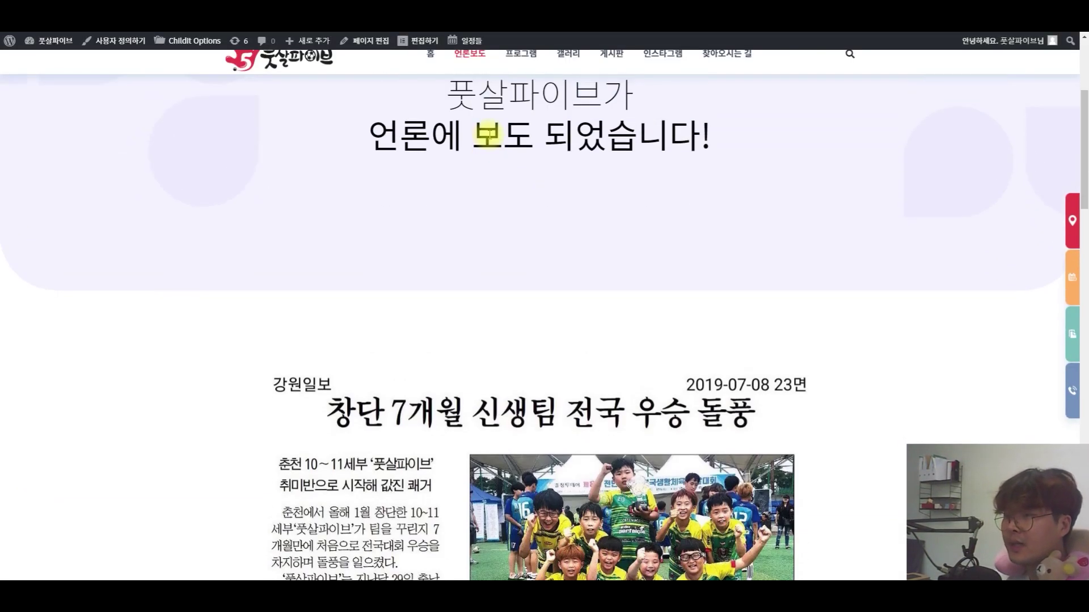
pyautogui.scroll(-5, 489, 136)
pyautogui.scroll(10, 507, 62)
pyautogui.click(513, 86)
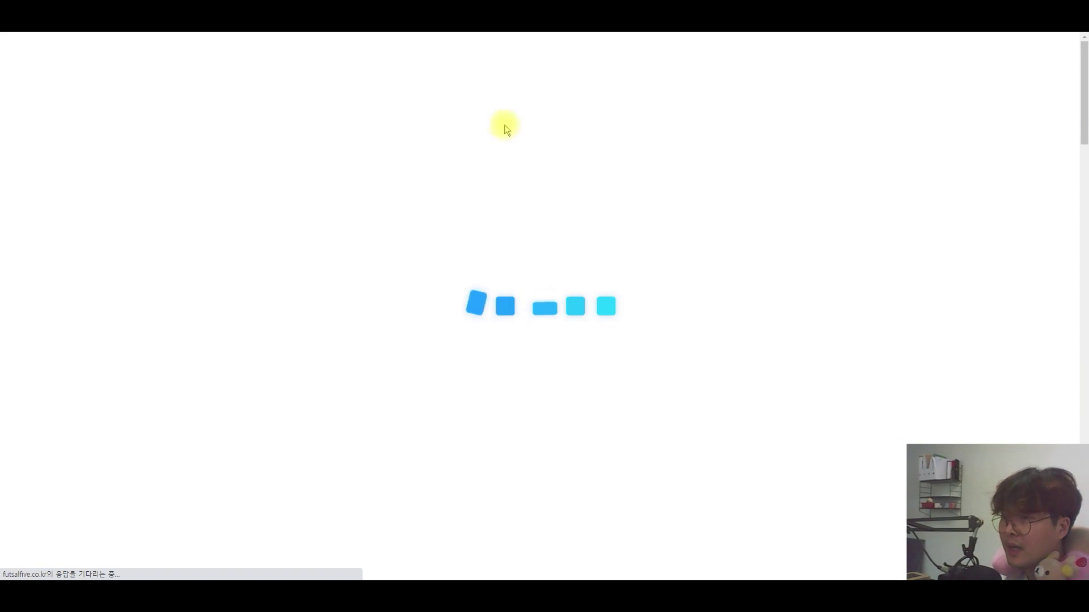
pyautogui.scroll(-5, 547, 136)
pyautogui.scroll(5, 528, 131)
pyautogui.click(482, 88)
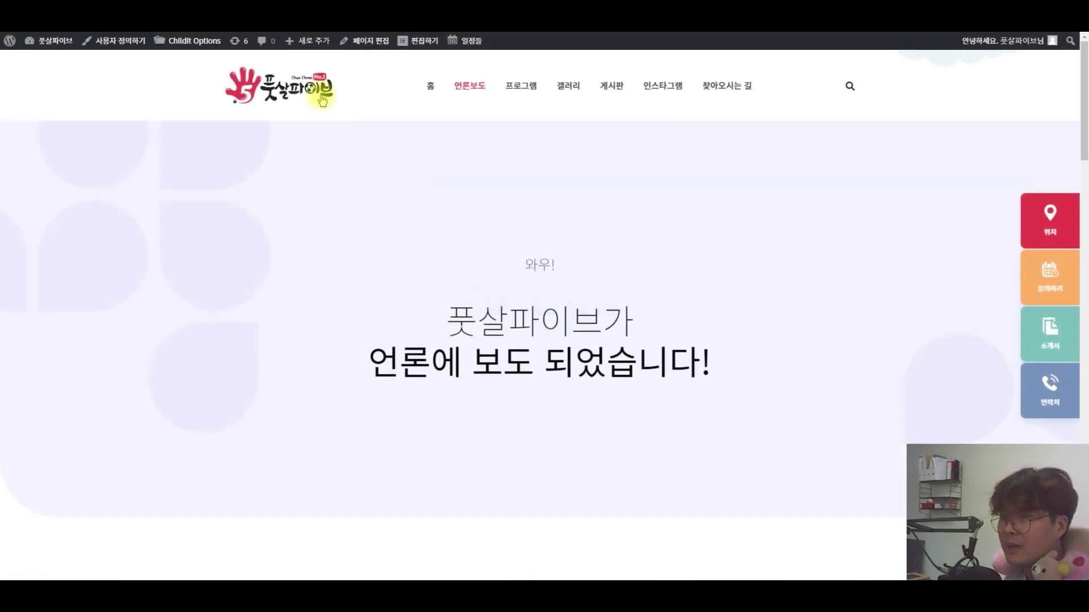
pyautogui.click(353, 112)
pyautogui.scroll(-10, 773, 214)
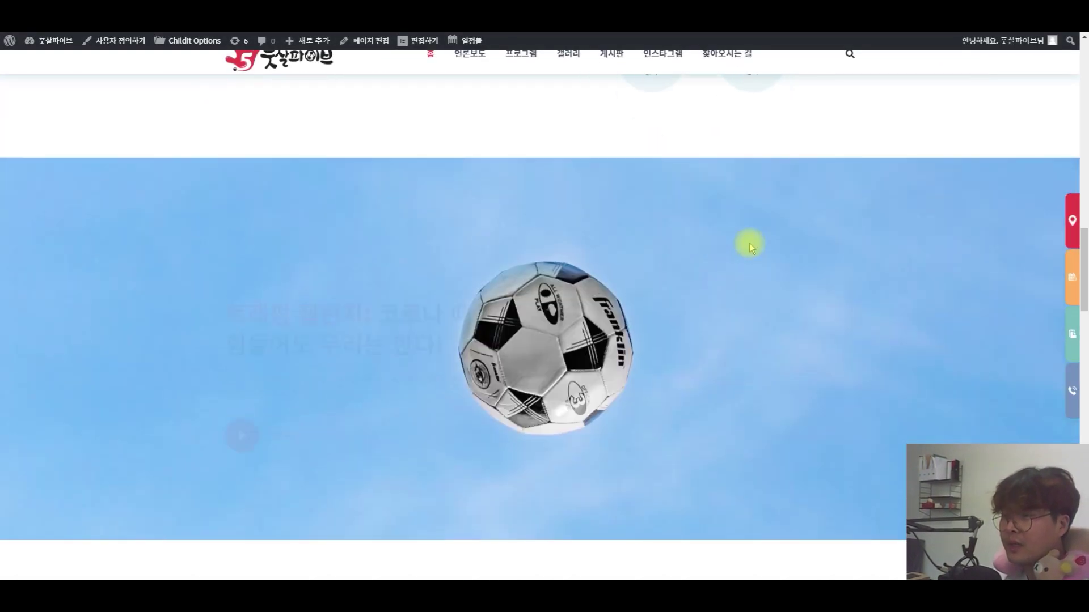
pyautogui.scroll(-10, 601, 267)
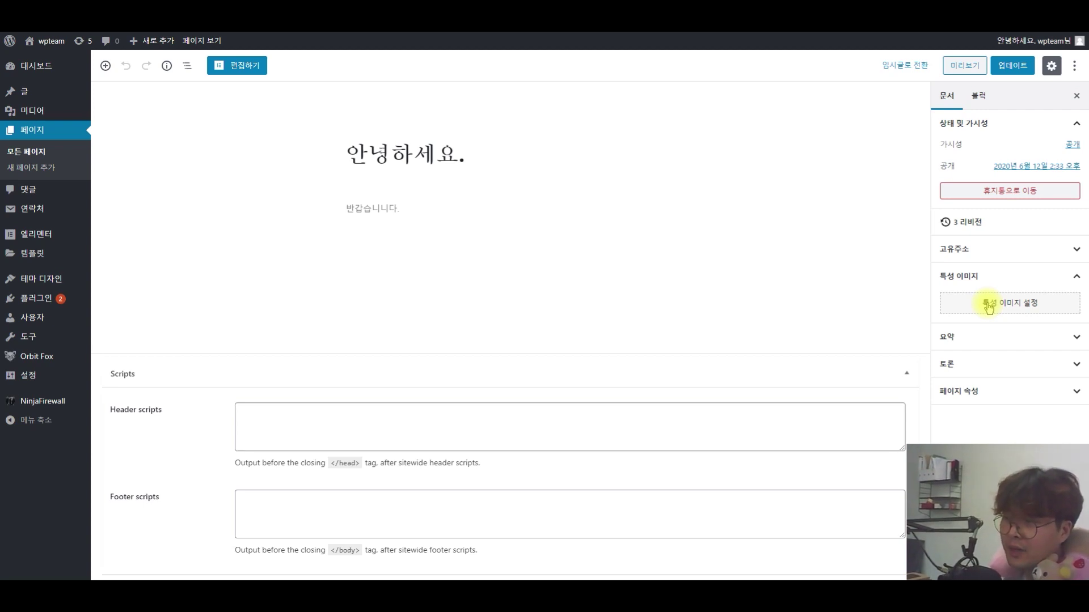
# Set a food photo from the media library as featured image, update, and preview the page
pyautogui.click(988, 305)
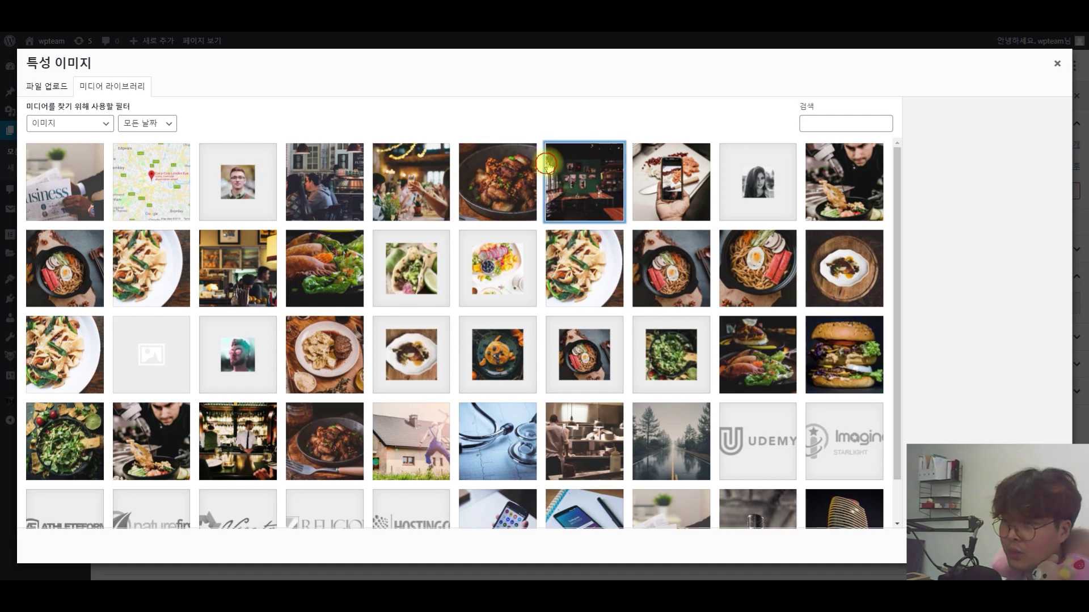
pyautogui.click(498, 182)
pyautogui.click(1029, 546)
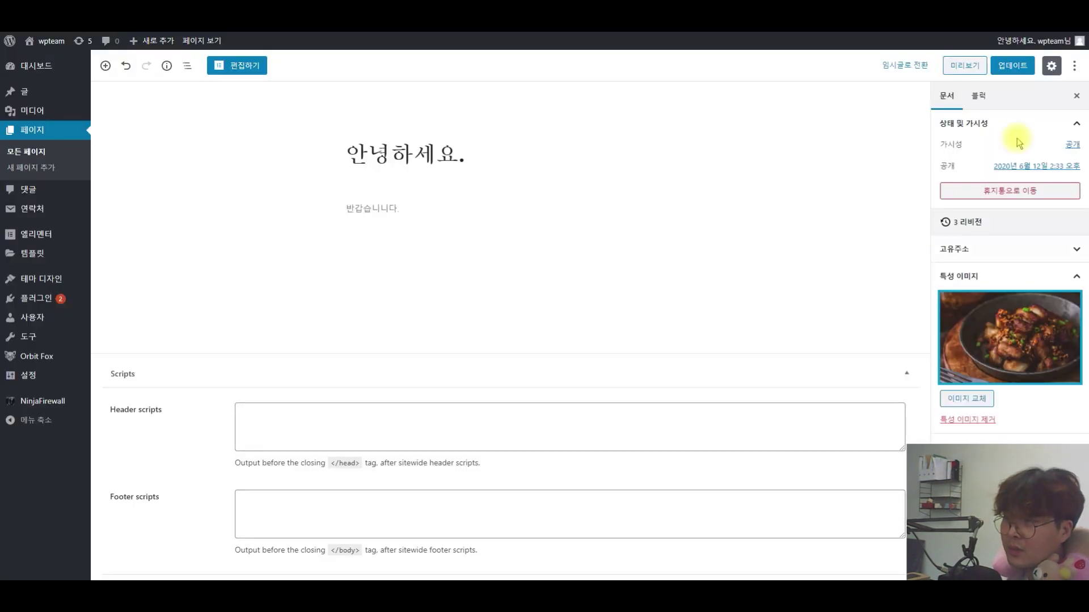
pyautogui.click(1024, 71)
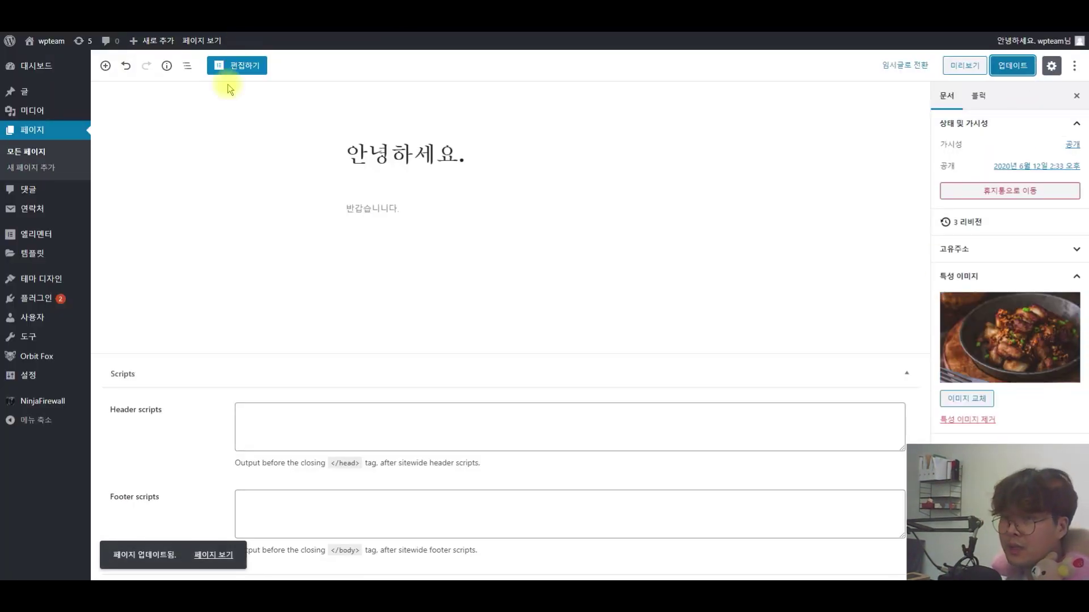
pyautogui.click(951, 66)
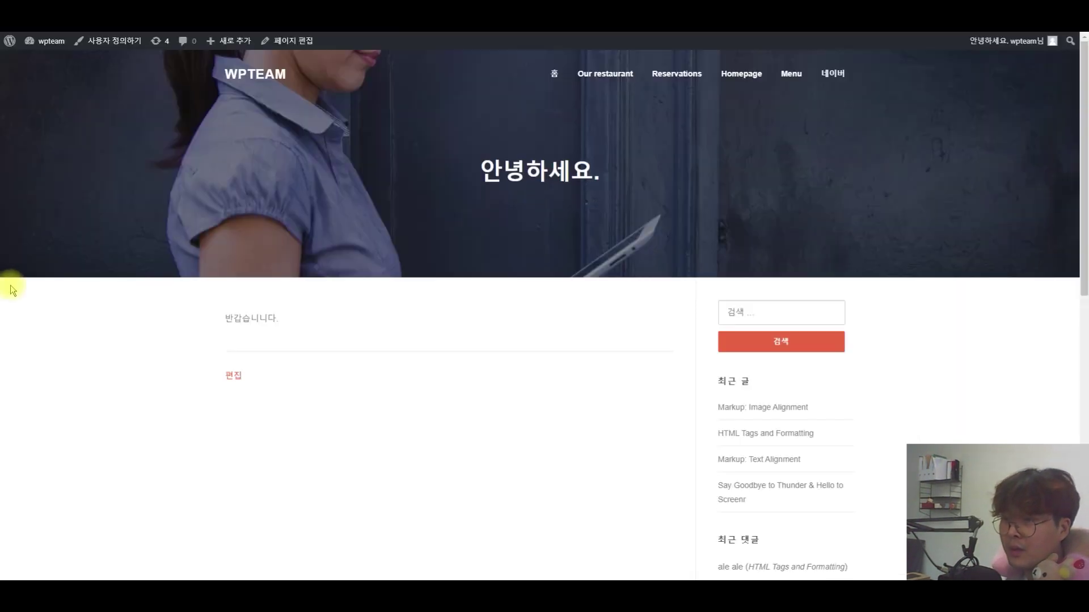
# Scroll through the page preview, then close it to return to the 안녕하세요 editor
pyautogui.scroll(-7, 410, 155)
pyautogui.scroll(7, 644, 231)
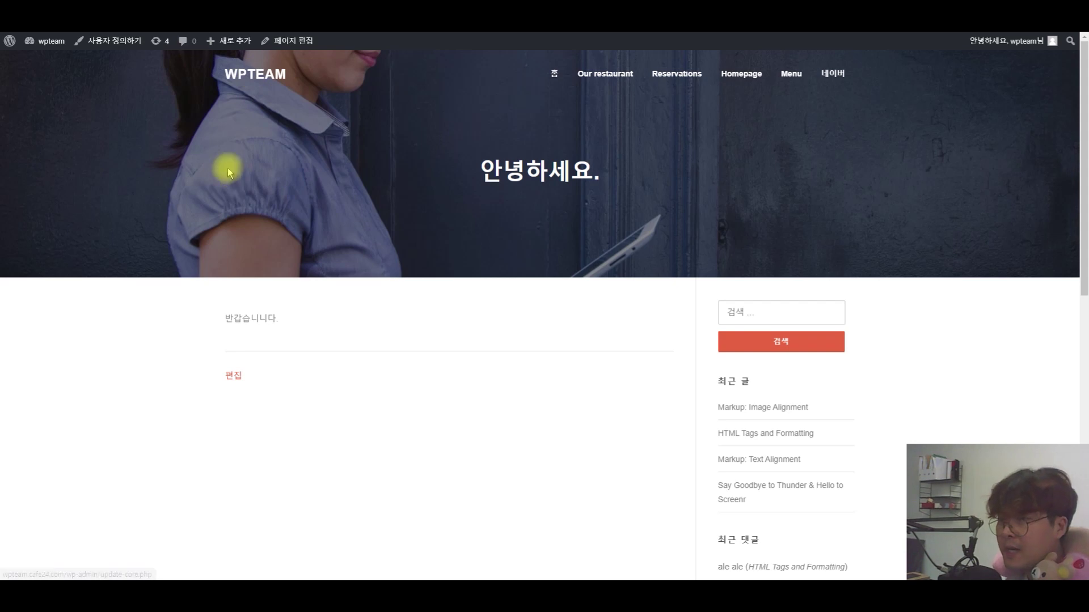
pyautogui.hotkey('ctrl', 'w')
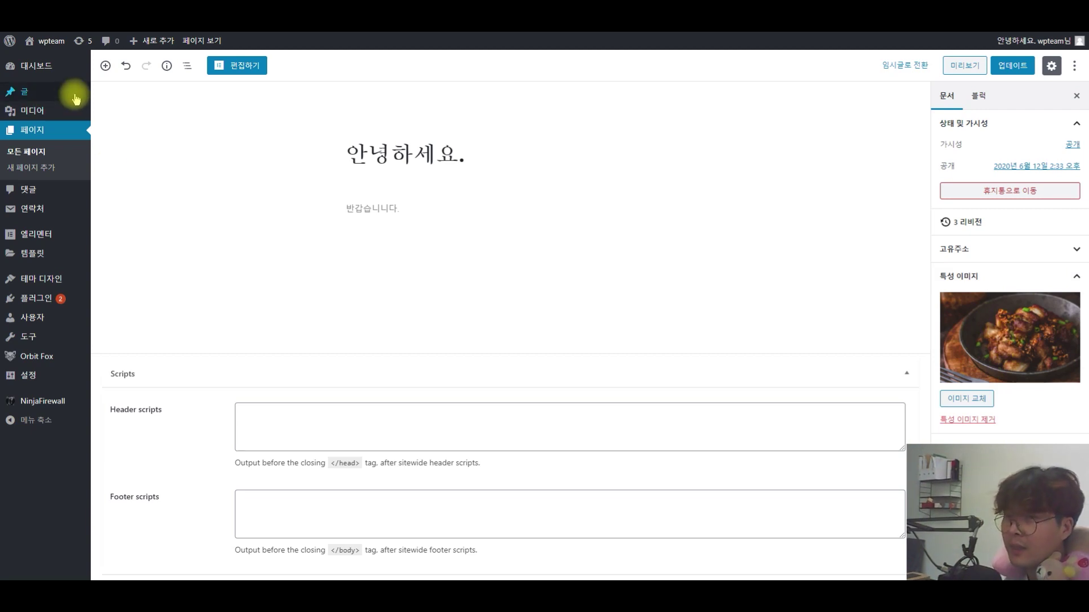
# Start a new post titled 테스트
pyautogui.moveTo(75, 100)
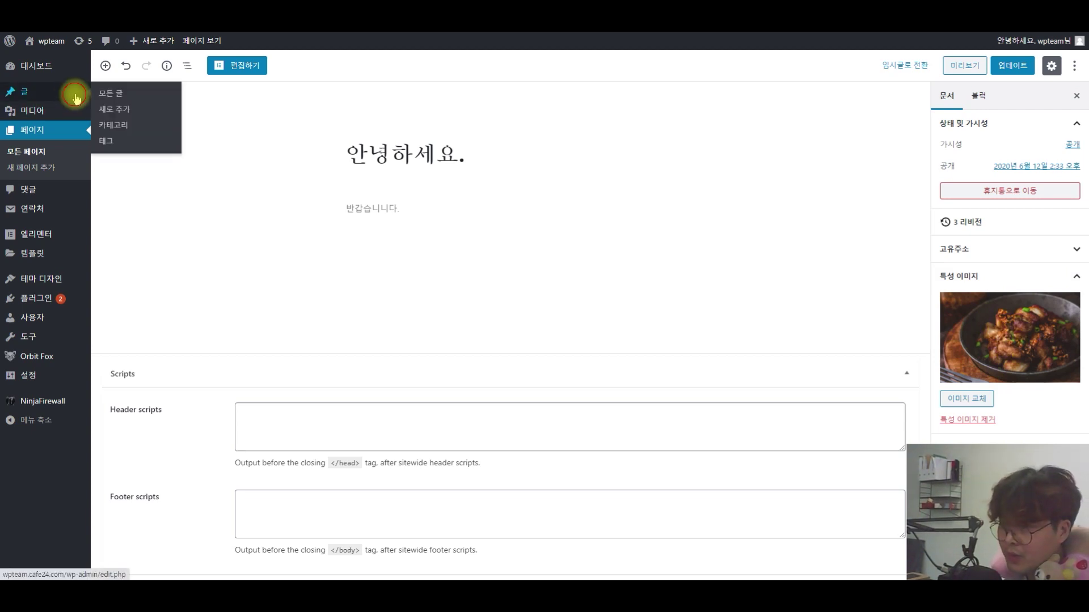
pyautogui.click(75, 99)
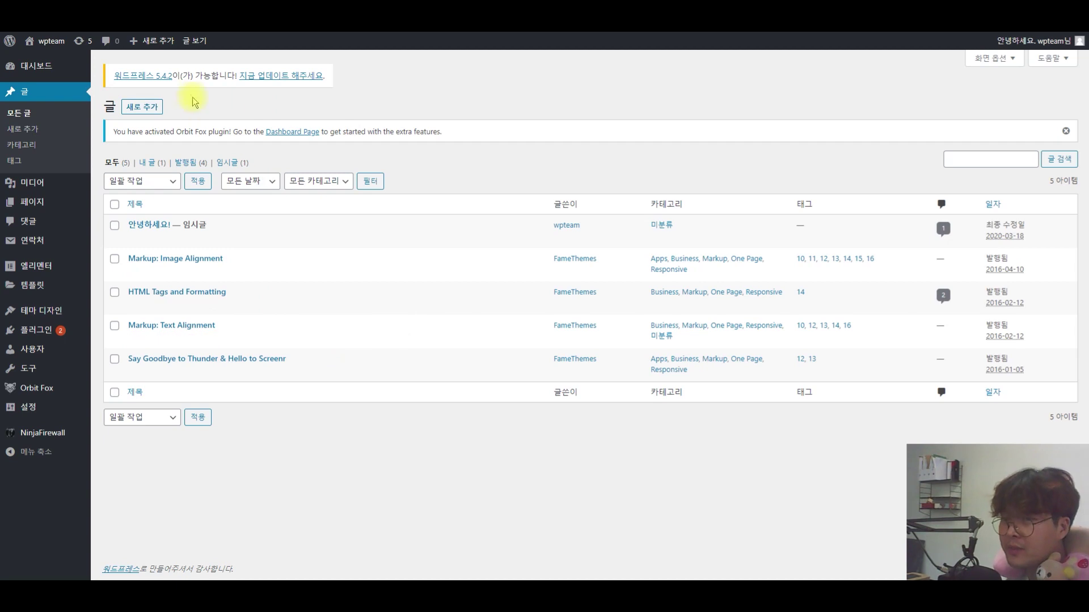
pyautogui.click(140, 109)
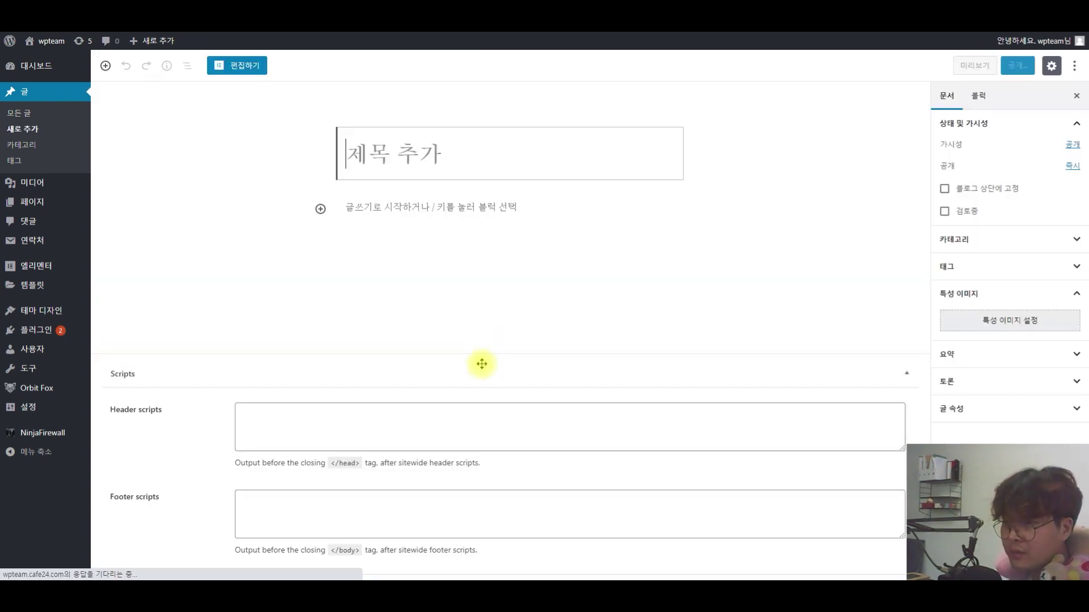
pyautogui.write('xptx')
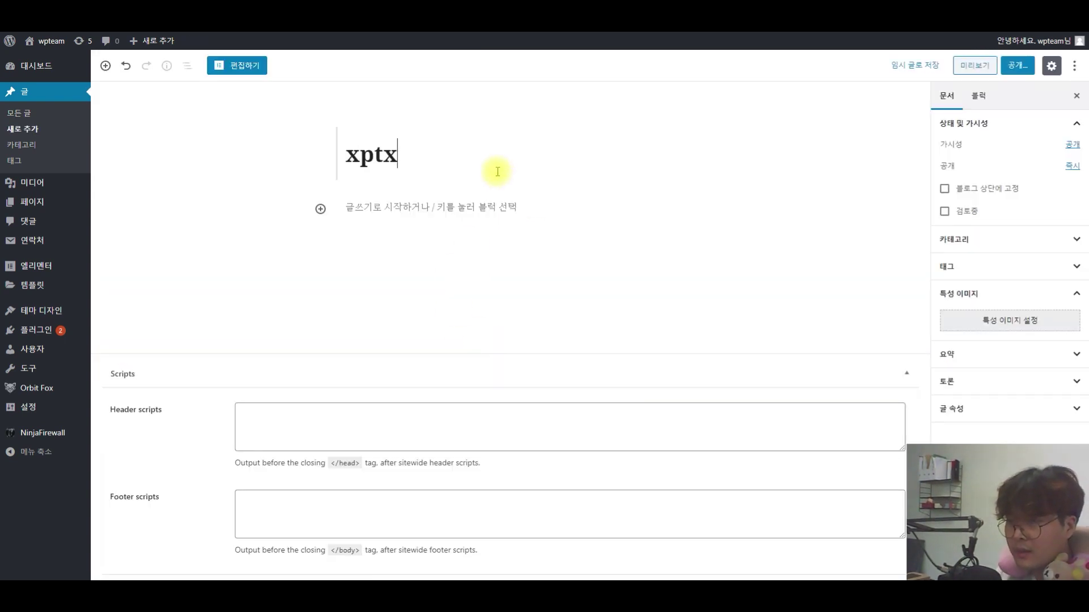
pyautogui.press('BackSpace')
pyautogui.write('텟')
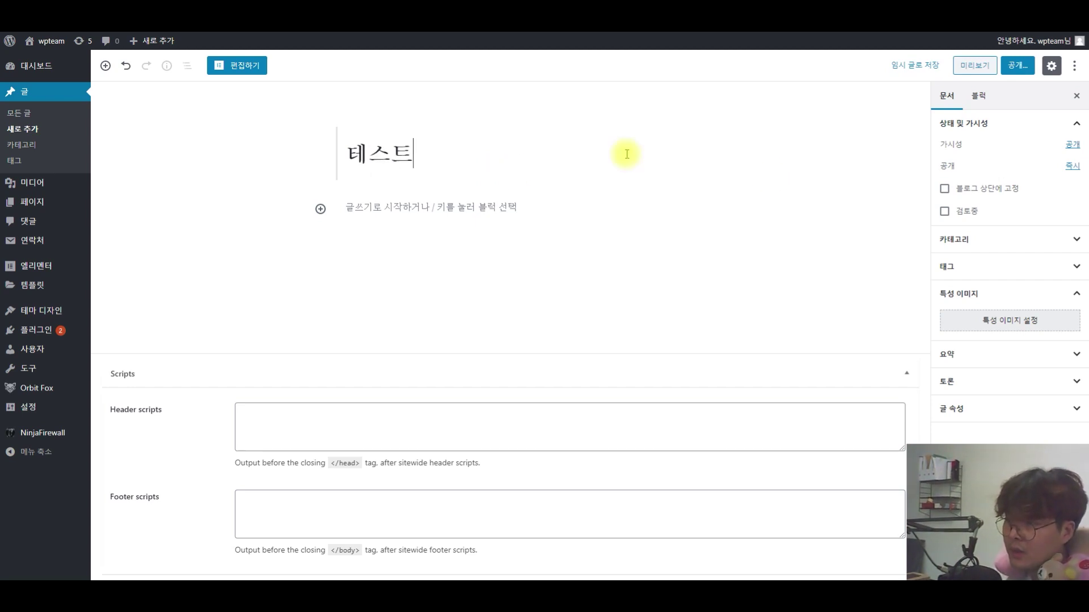
# Set the phone-over-cutting-board photo as the post's featured image and preview the post
pyautogui.click(1010, 319)
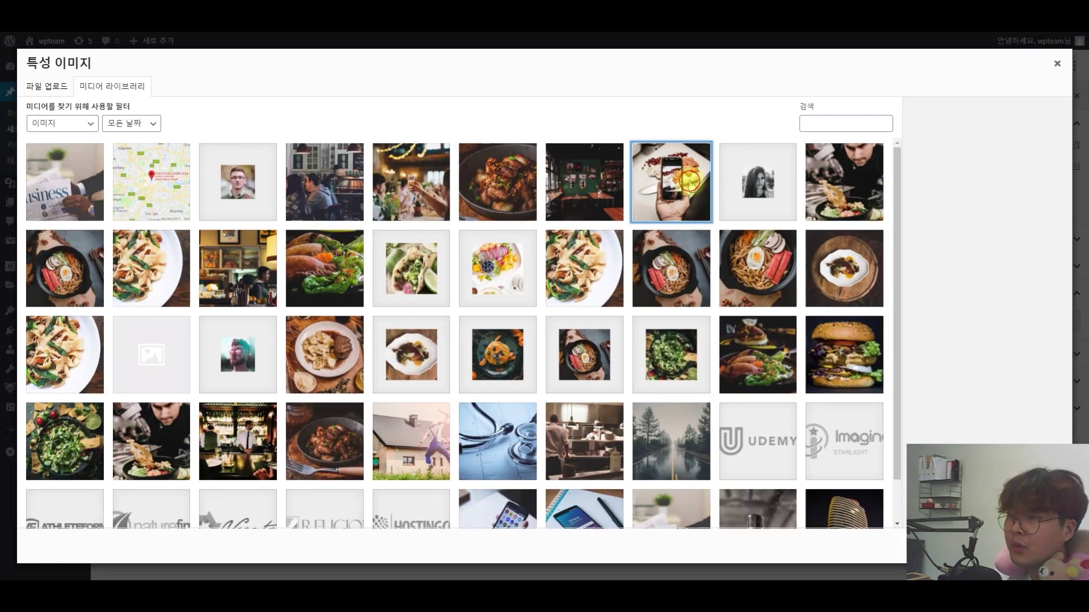
pyautogui.click(671, 181)
pyautogui.click(862, 546)
pyautogui.click(970, 61)
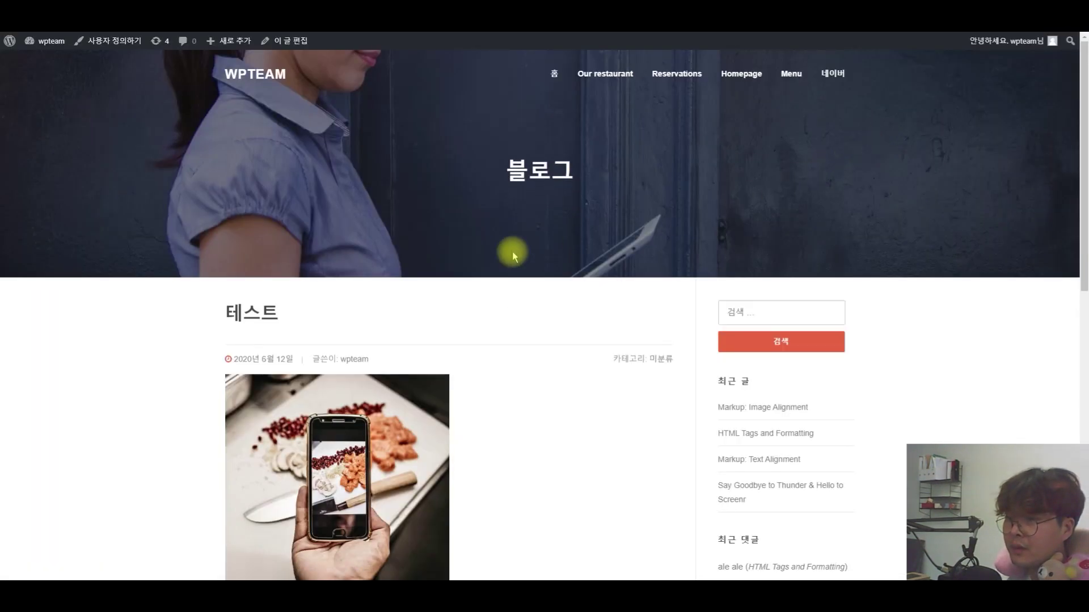
# Review the 테스트 preview and homepage, publish the post, and go to the dashboard
pyautogui.scroll(-5, 528, 247)
pyautogui.scroll(5, 253, 196)
pyautogui.scroll(-2, 491, 379)
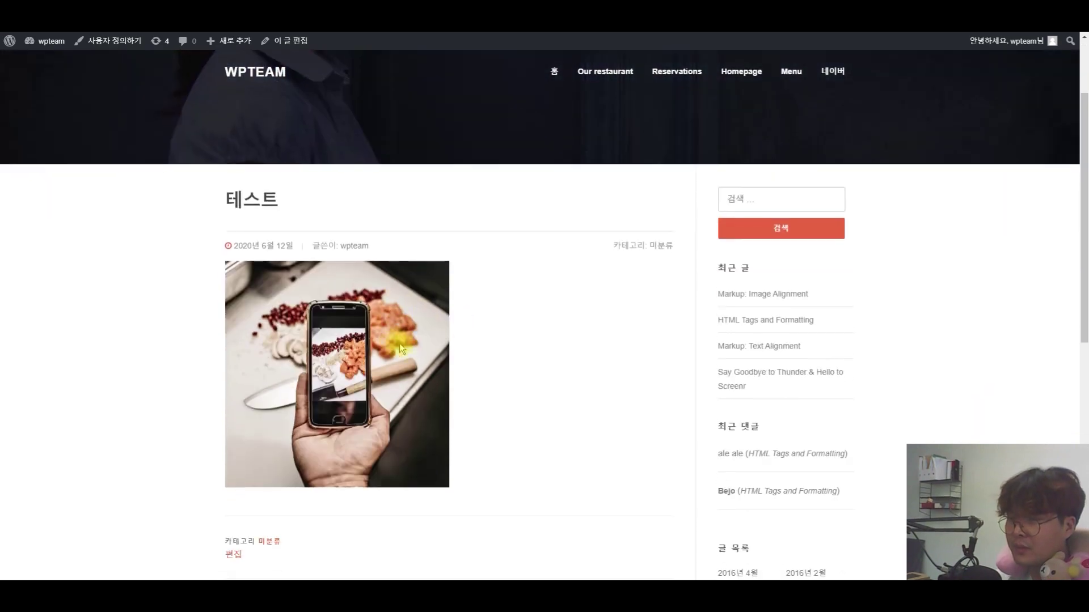
pyautogui.scroll(-2, 453, 304)
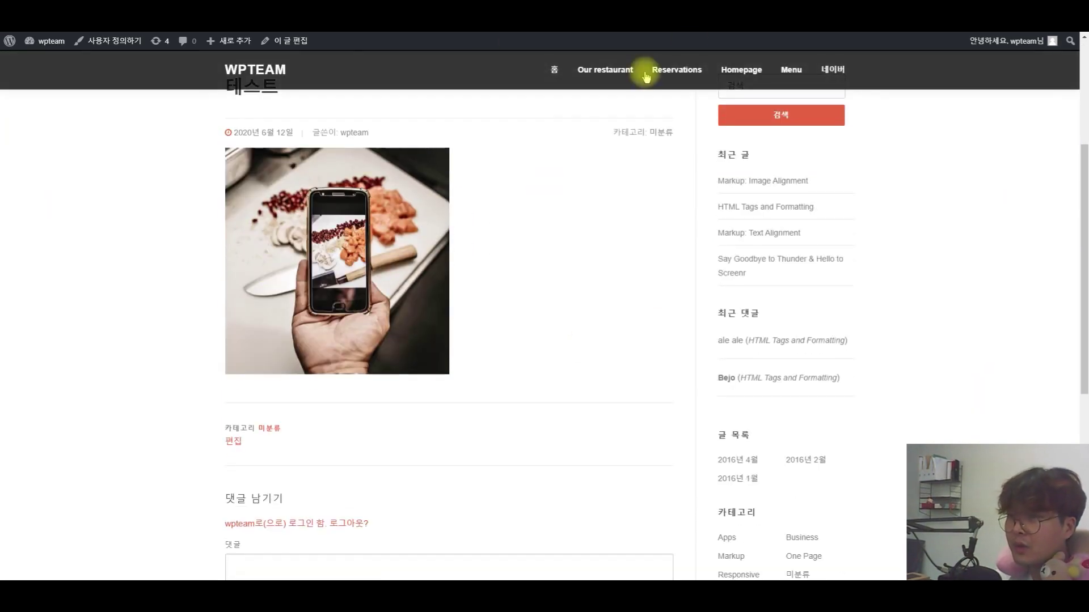
pyautogui.scroll(4, 258, 189)
pyautogui.click(279, 74)
pyautogui.scroll(-15, 518, 345)
pyautogui.scroll(-15, 528, 363)
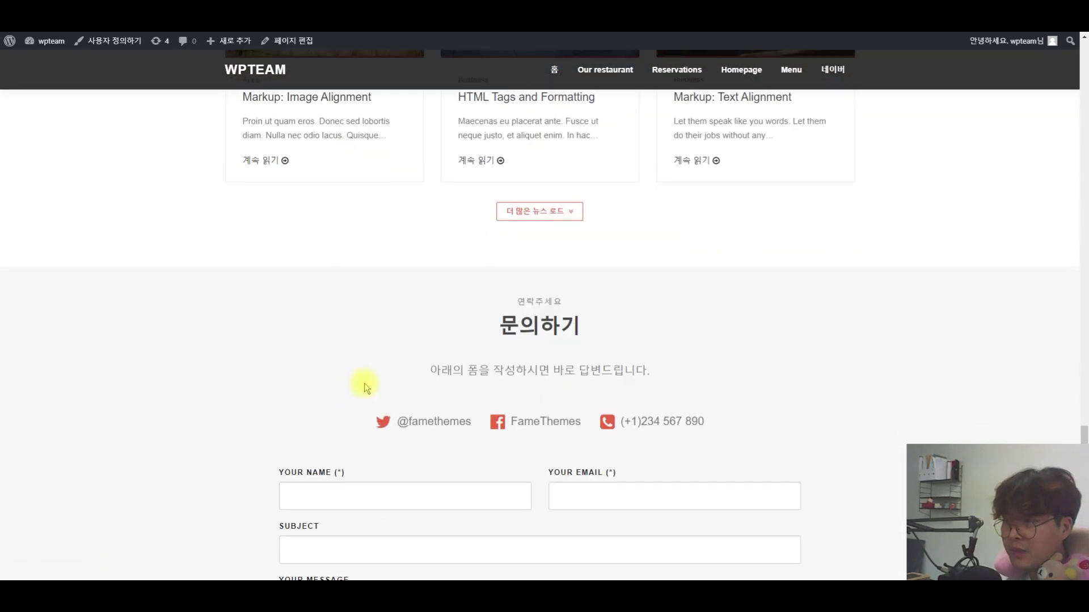
pyautogui.scroll(5, 363, 385)
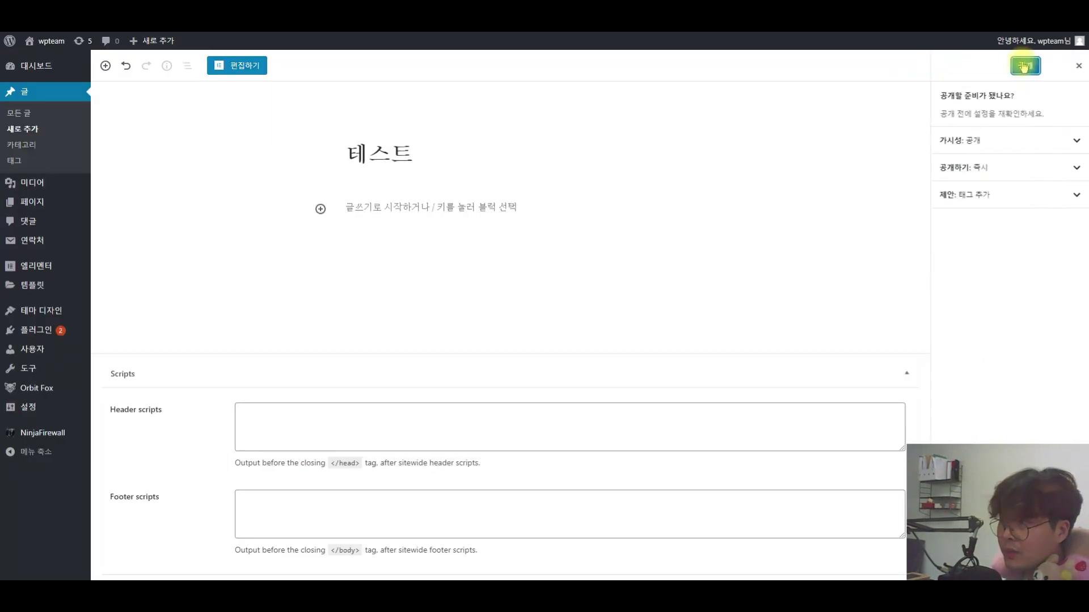
pyautogui.click(1031, 66)
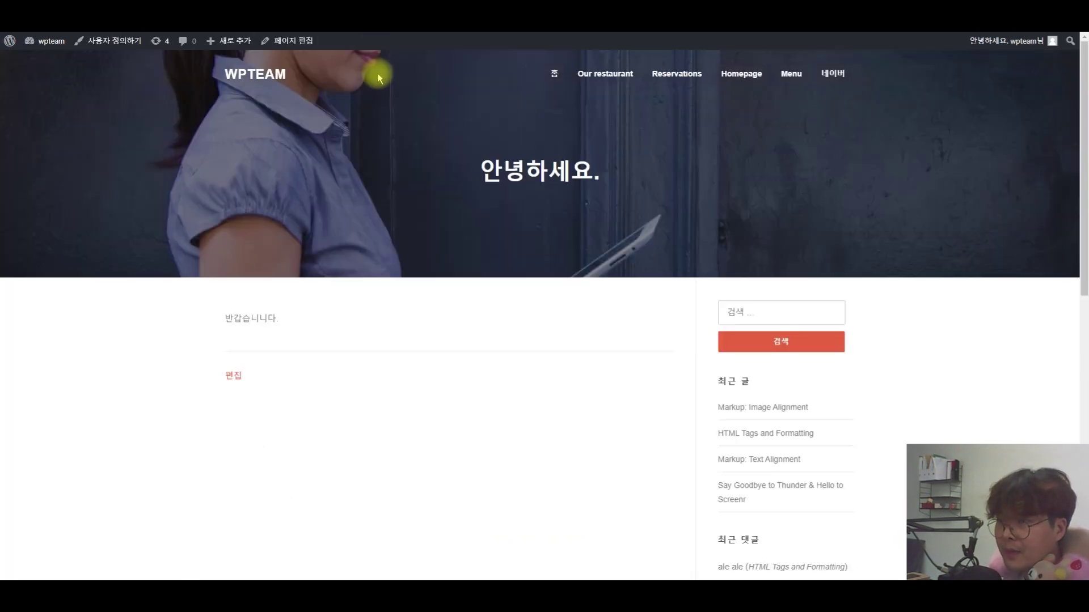
pyautogui.click(50, 40)
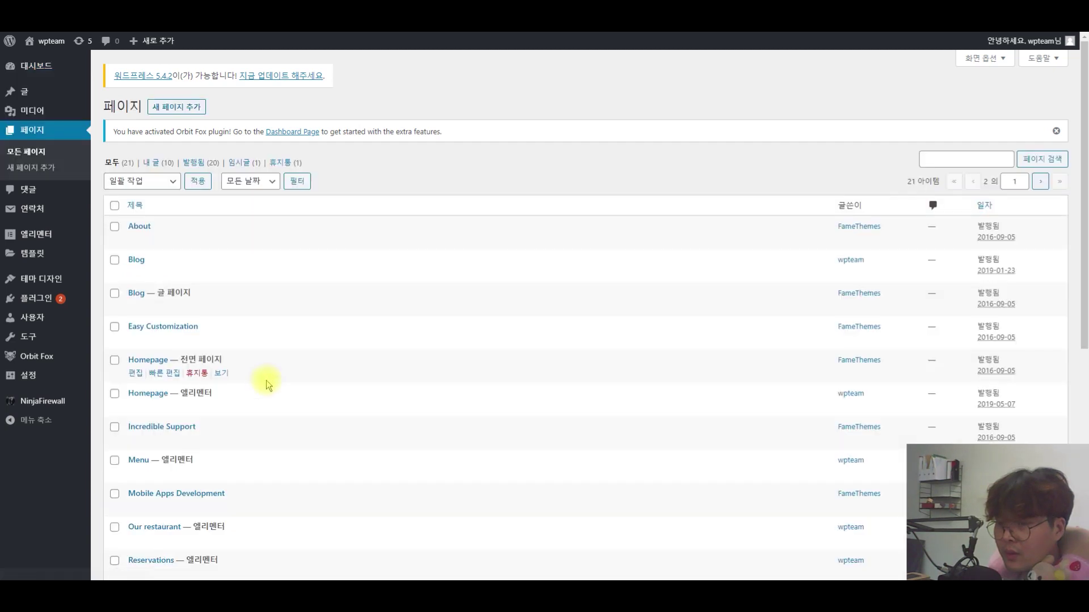
# Update the 안녕하세요 page and check its preview before closing it
pyautogui.scroll(-5, 267, 382)
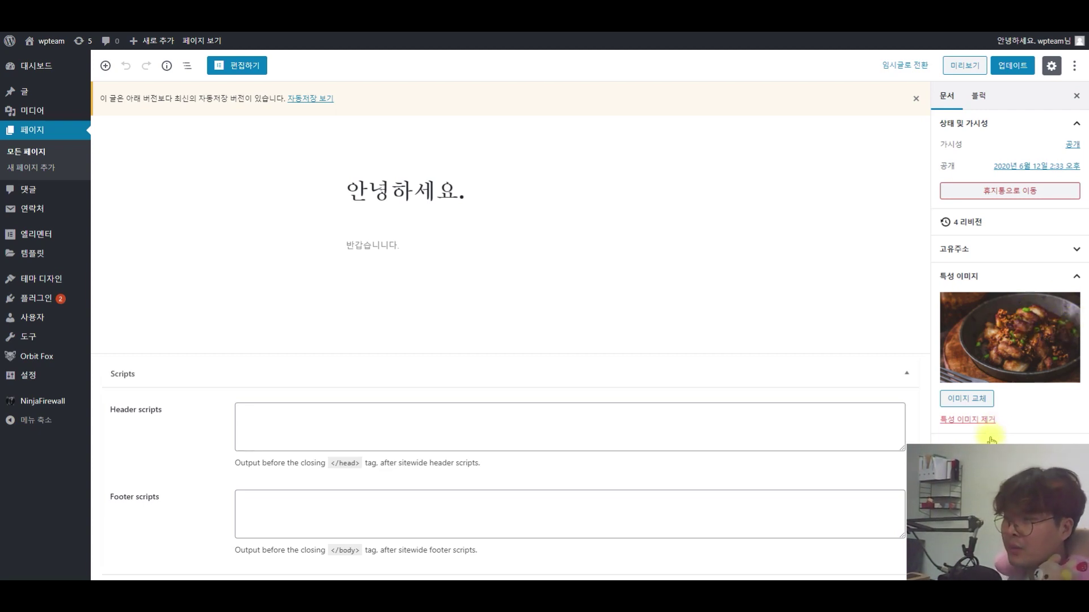
pyautogui.scroll(-1, 985, 441)
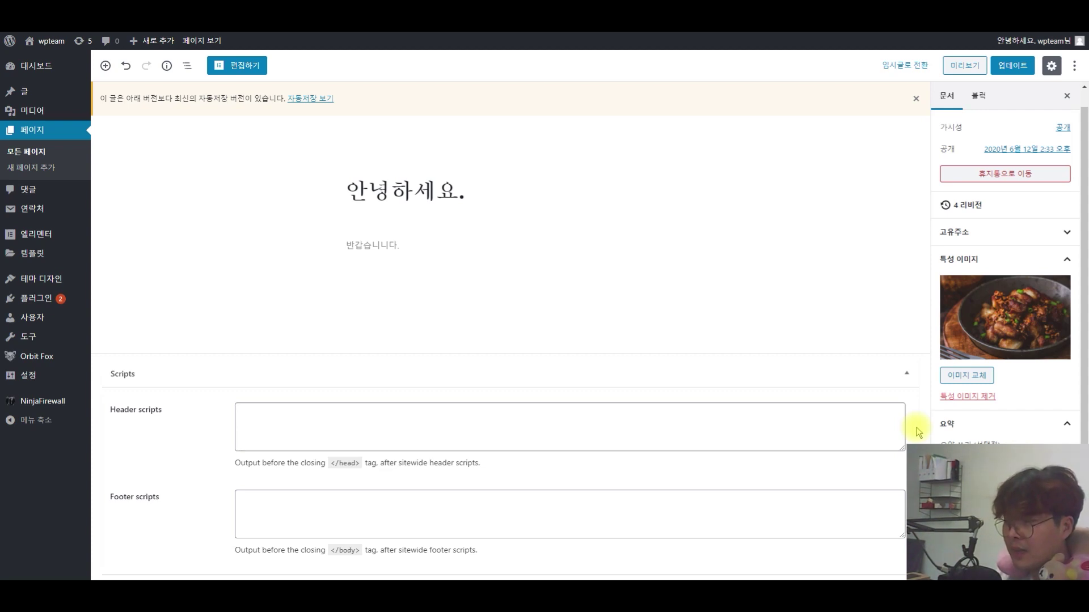
pyautogui.click(1016, 68)
pyautogui.click(948, 70)
pyautogui.scroll(-6, 380, 247)
pyautogui.scroll(4, 304, 231)
pyautogui.scroll(-7, 335, 243)
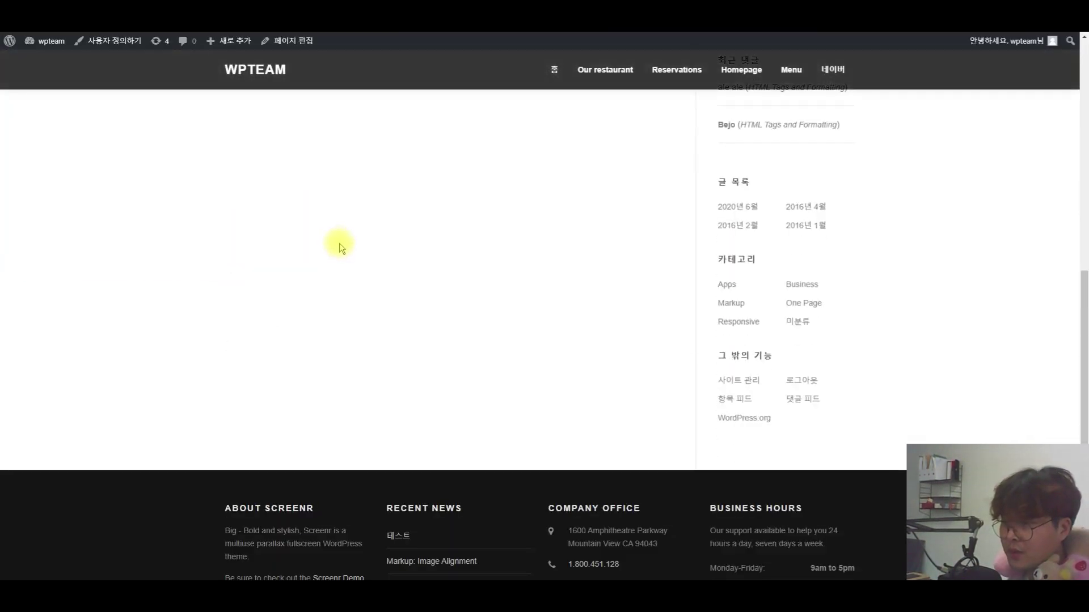
pyautogui.scroll(10, 340, 250)
pyautogui.hotkey('ctrl', 'w')
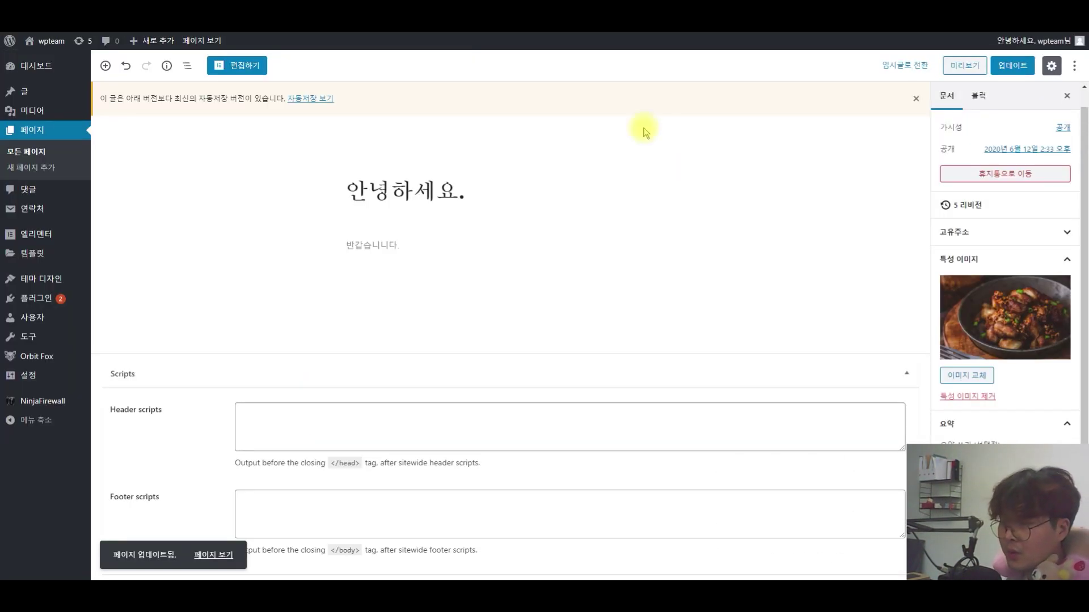
# Adjust a setting in the editor sidebar, update the page, and reload its live view
pyautogui.click(995, 421)
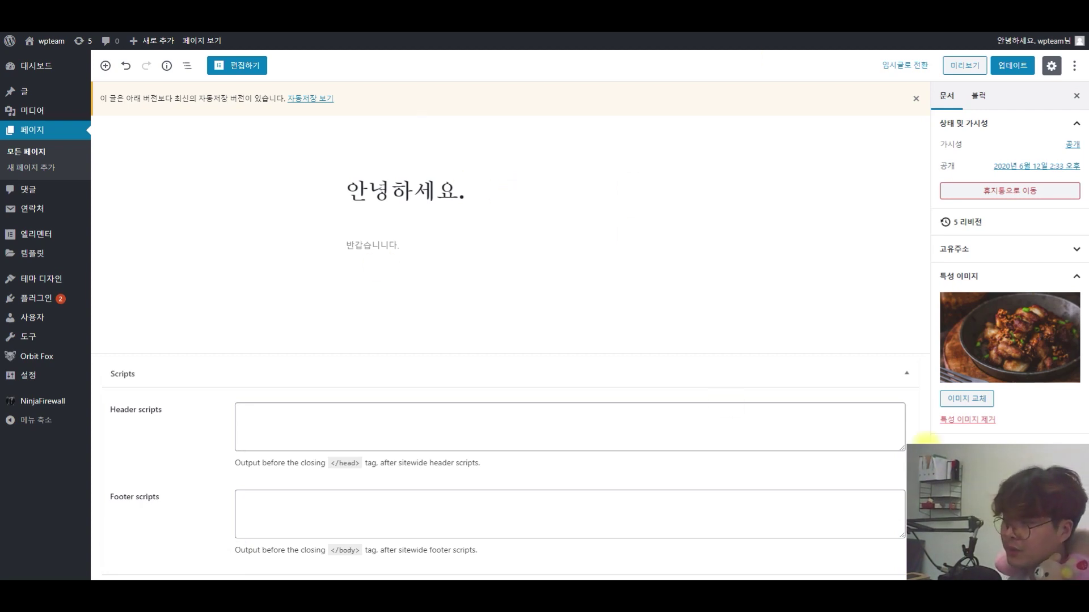
pyautogui.click(1013, 65)
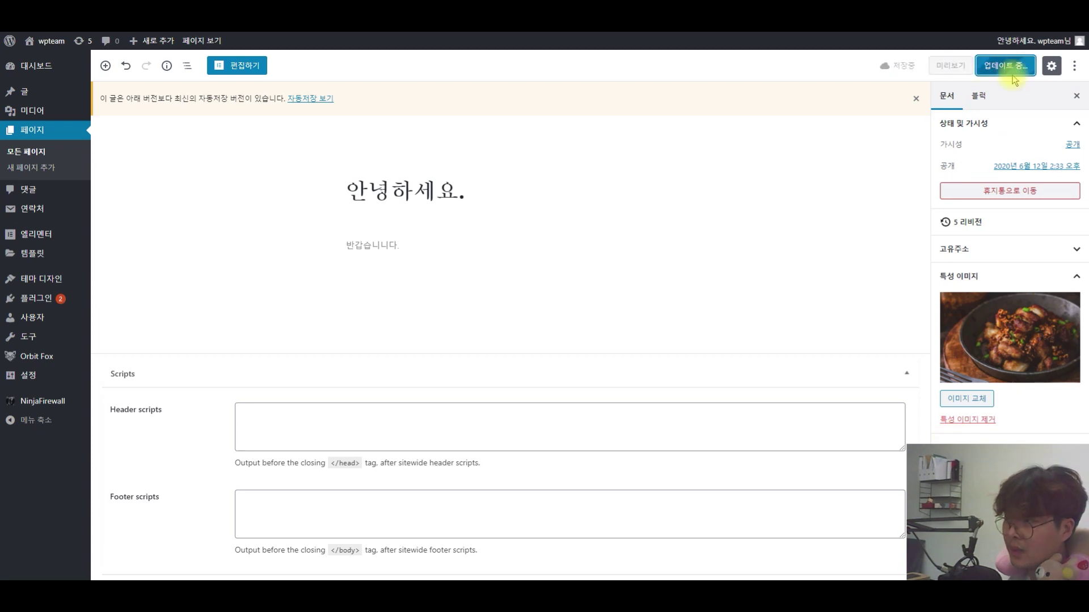
pyautogui.click(214, 556)
pyautogui.scroll(-5, 227, 283)
pyautogui.scroll(5, 126, 262)
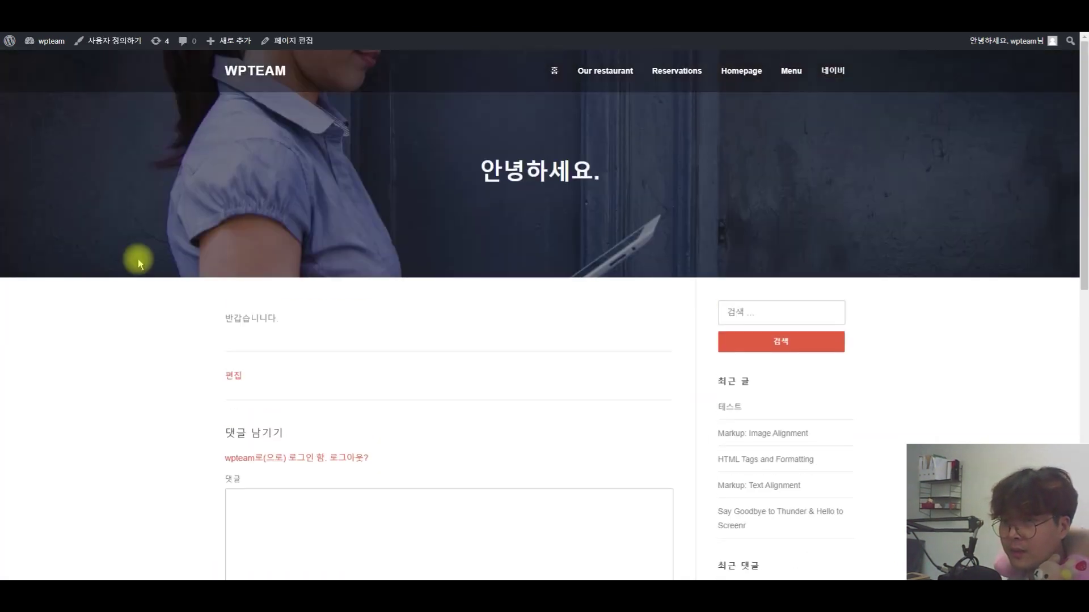
pyautogui.press('F5')
pyautogui.scroll(-3, 141, 255)
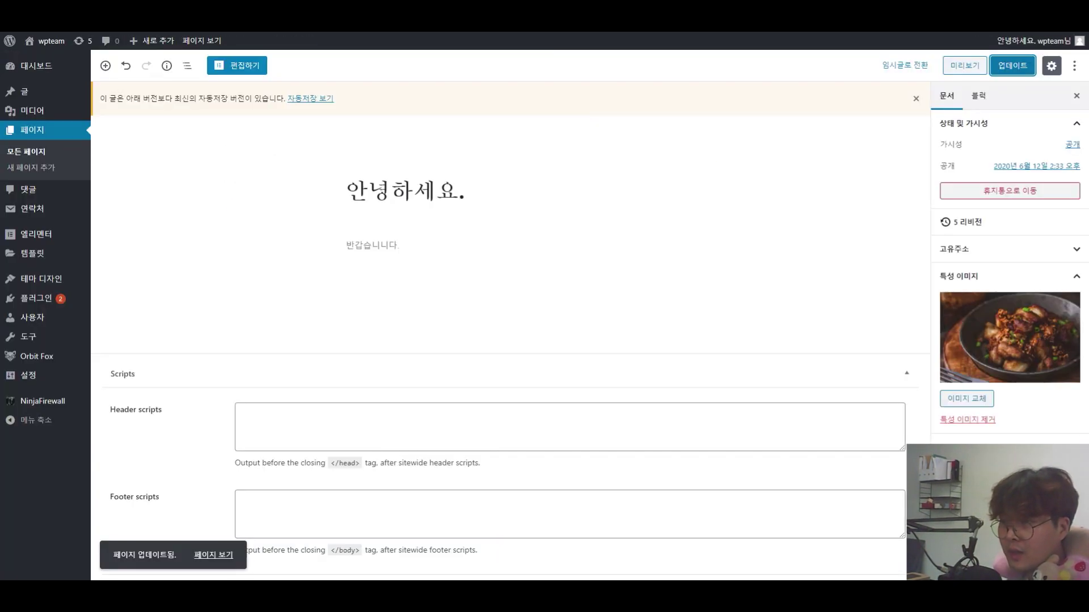
# Save the page once more and review it; the sidebar still appears beside the content
pyautogui.click(1011, 66)
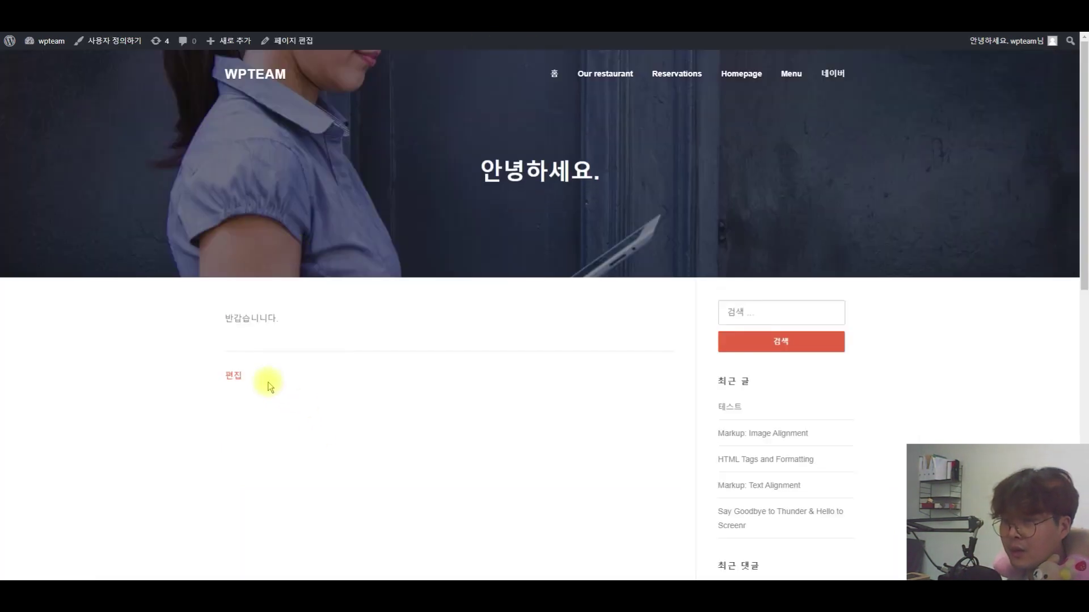
pyautogui.scroll(-4, 345, 323)
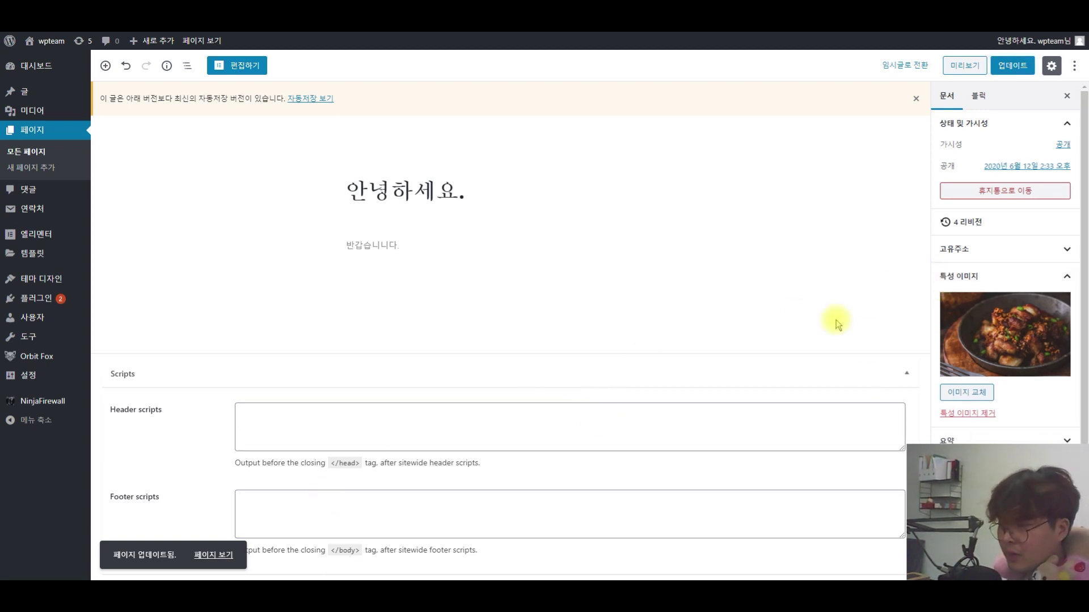
pyautogui.scroll(-1, 1029, 399)
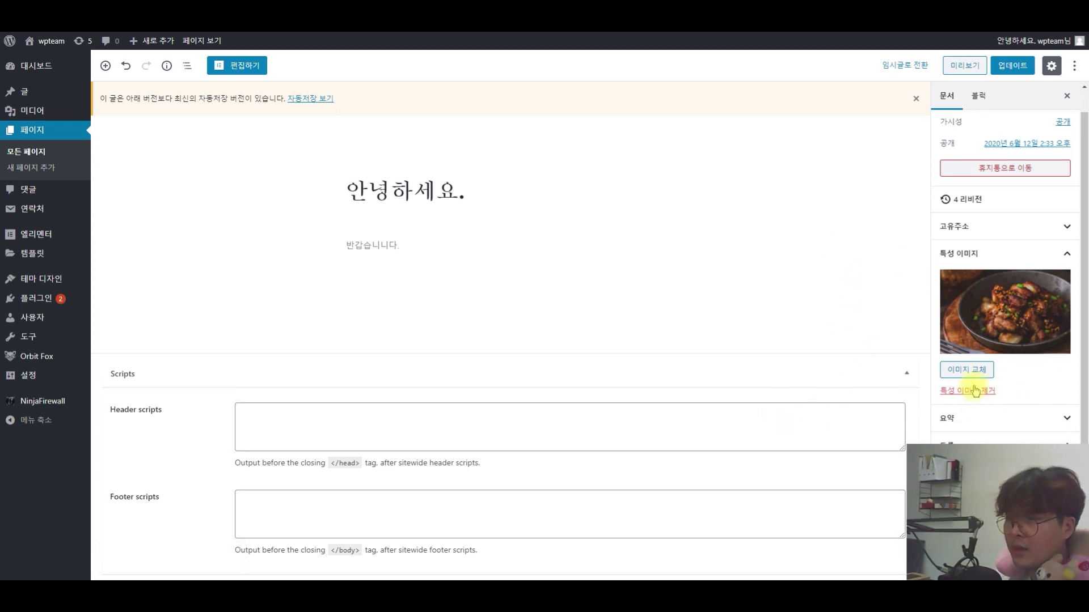
pyautogui.scroll(1, 1007, 273)
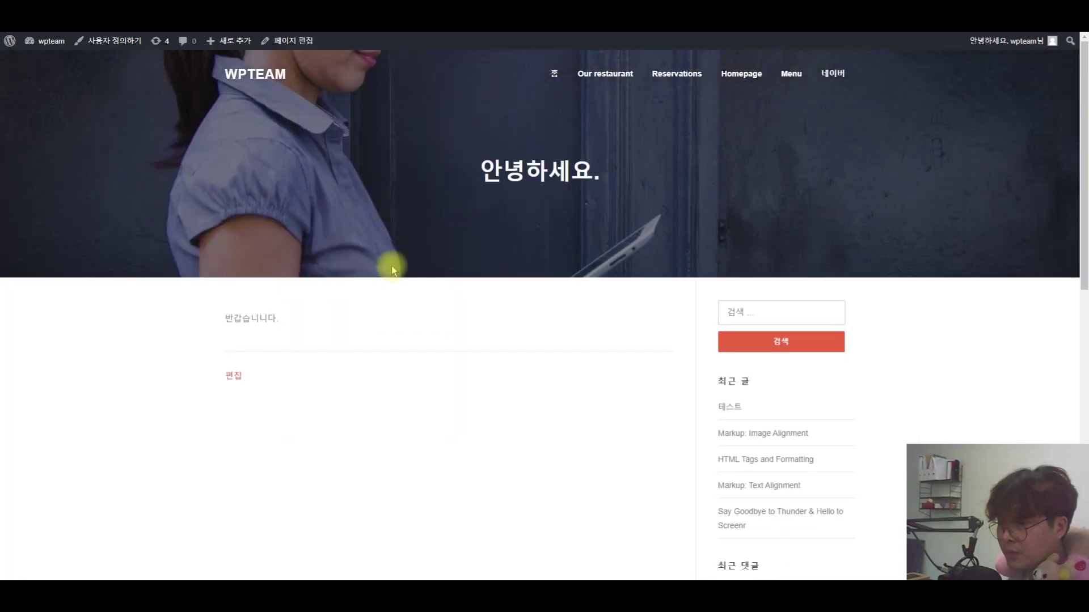
pyautogui.scroll(-2, 459, 279)
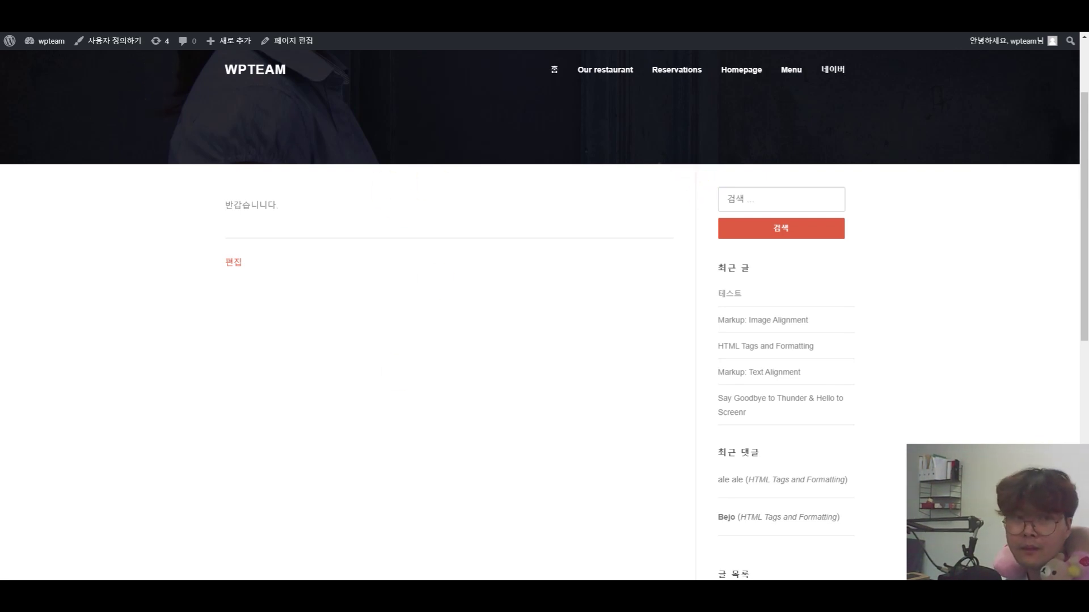
# Capture the page region and draw red boxes around the main content area and the sidebar
pyautogui.press('Print')
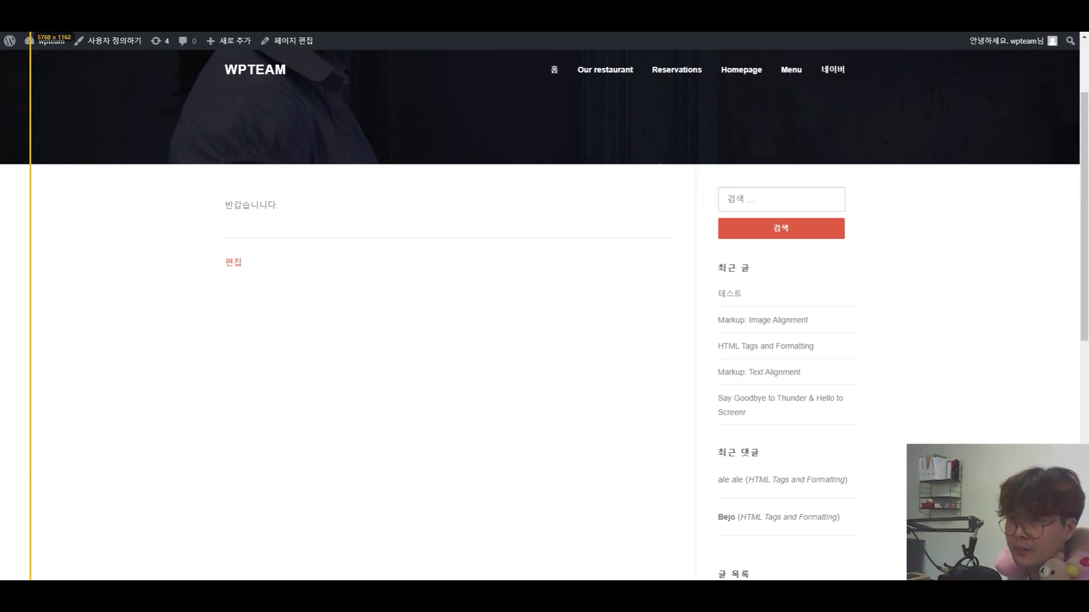
pyautogui.moveTo(164, 49); pyautogui.dragTo(959, 576)
pyautogui.click(177, 38)
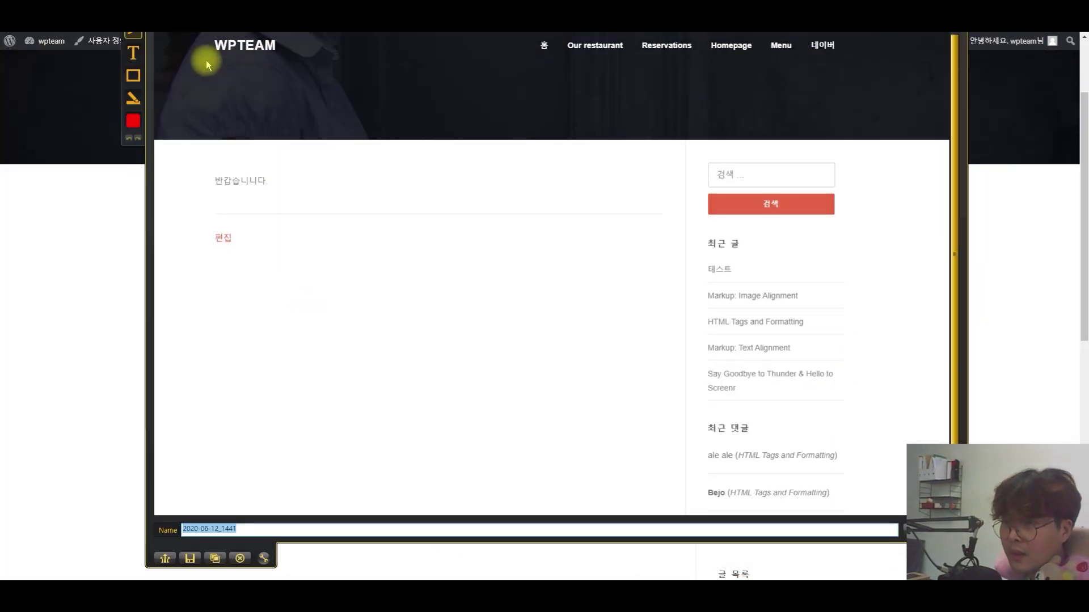
pyautogui.click(133, 75)
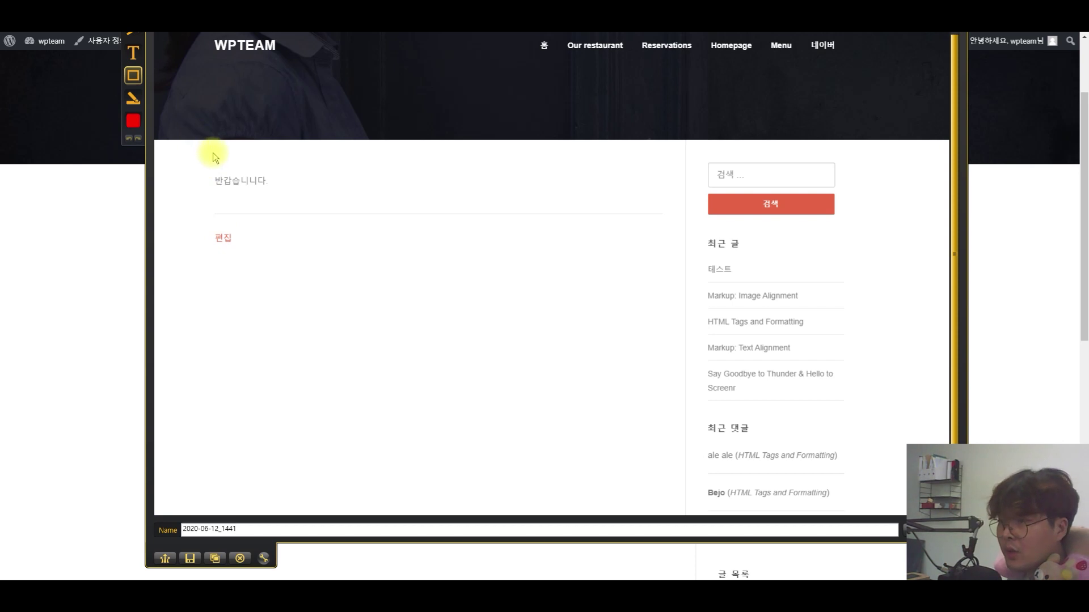
pyautogui.moveTo(210, 145)
pyautogui.mouseDown()
pyautogui.moveTo(682, 554)
pyautogui.moveTo(687, 513)
pyautogui.mouseUp()
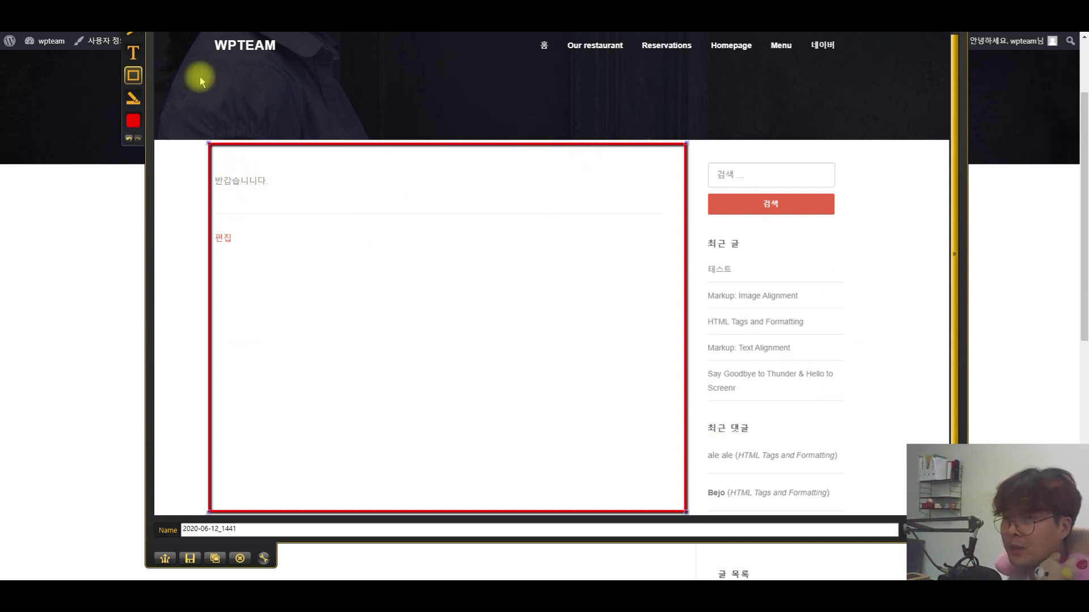
pyautogui.moveTo(693, 144); pyautogui.dragTo(862, 515)
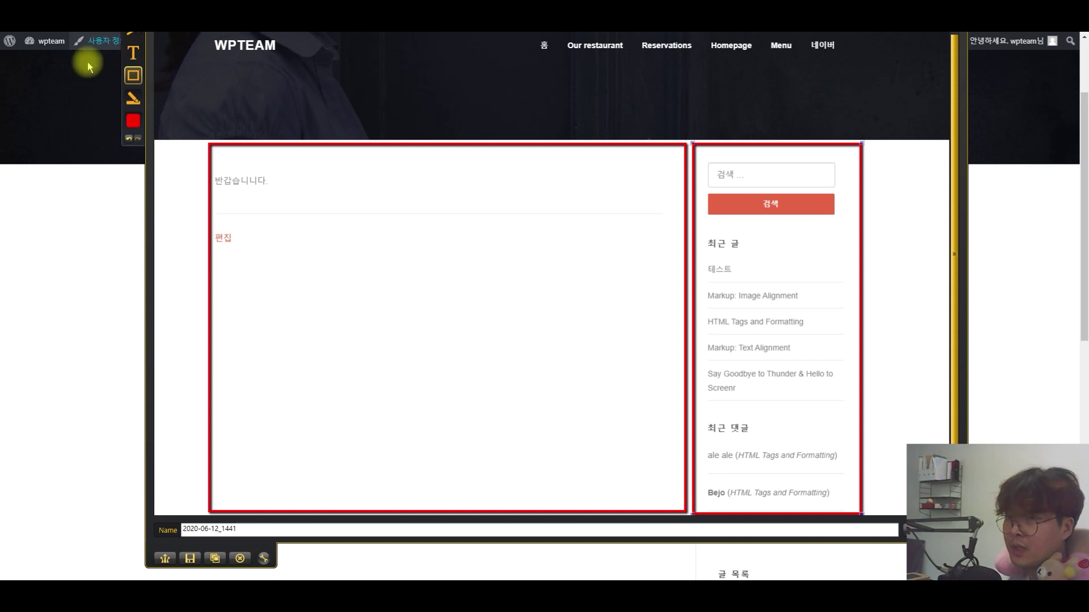
# Close the annotated capture and dismiss it to return to the page editor
pyautogui.click(240, 559)
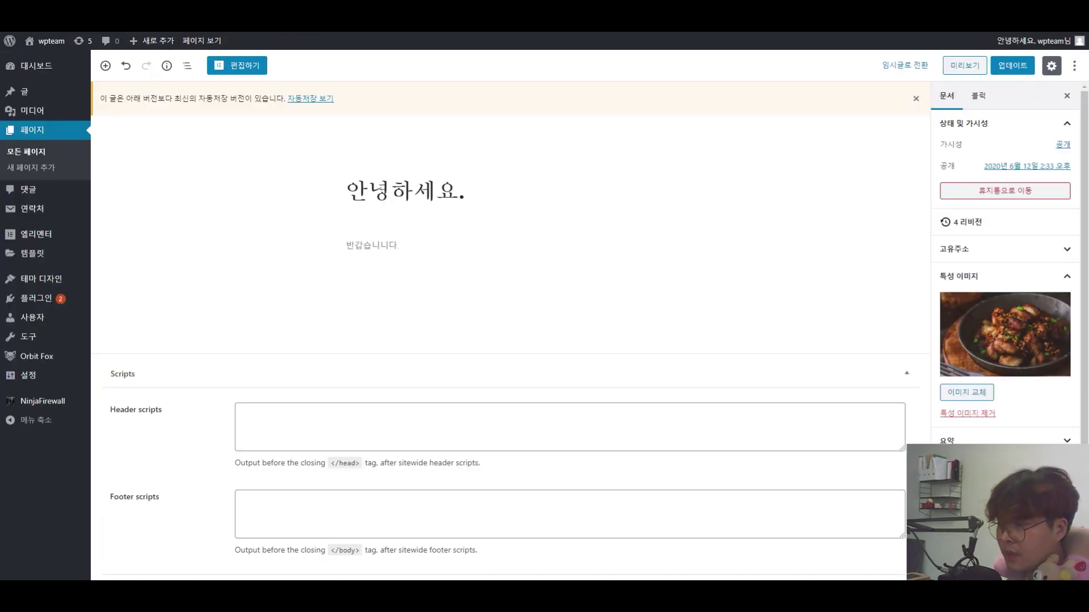
pyautogui.scroll(-1, 1005, 267)
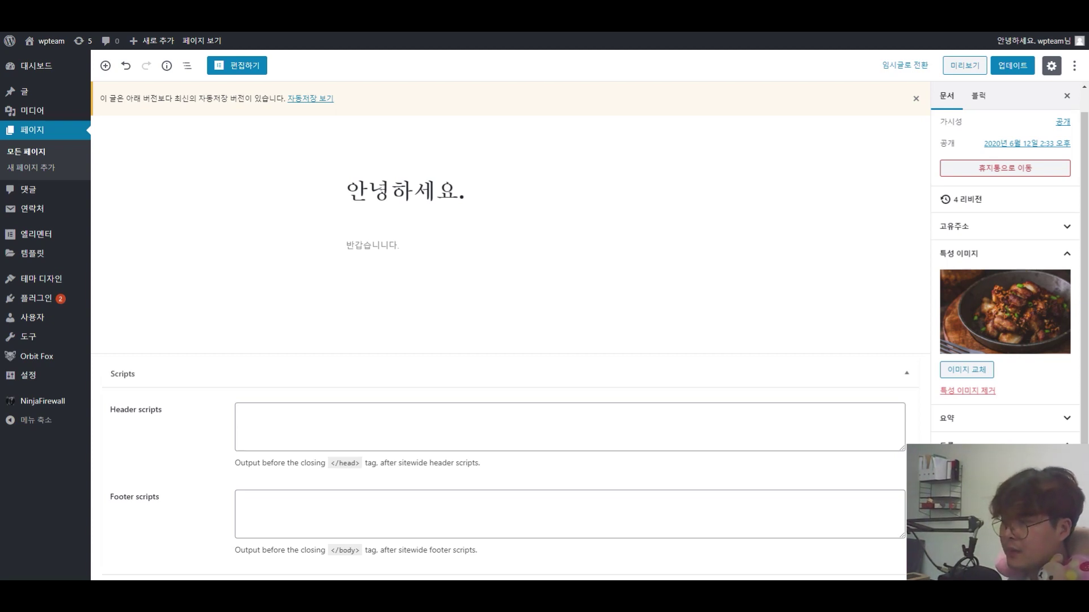
pyautogui.press('Print')
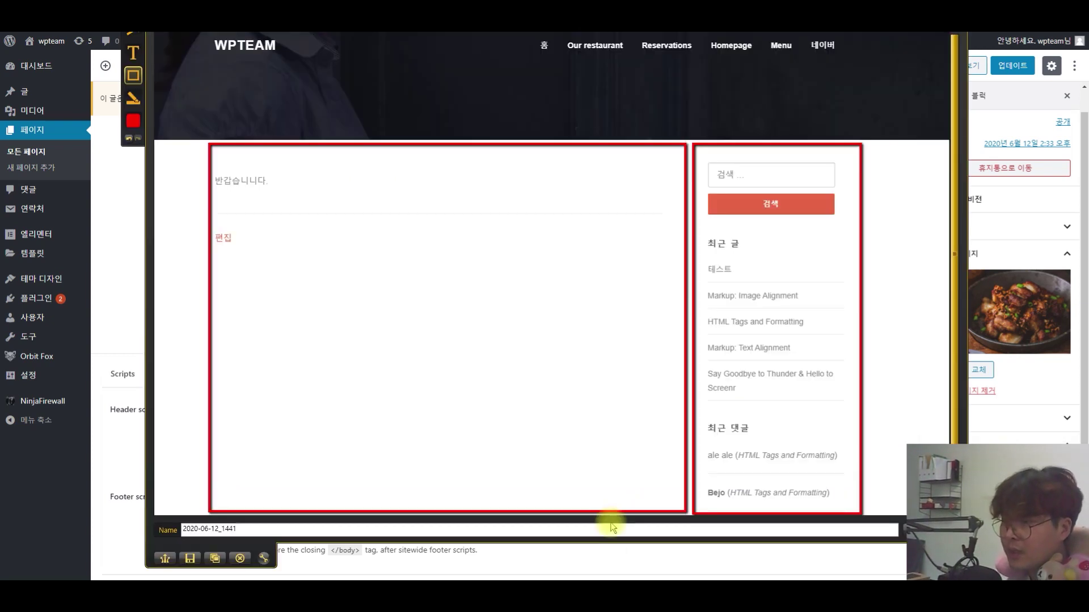
pyautogui.press('Escape')
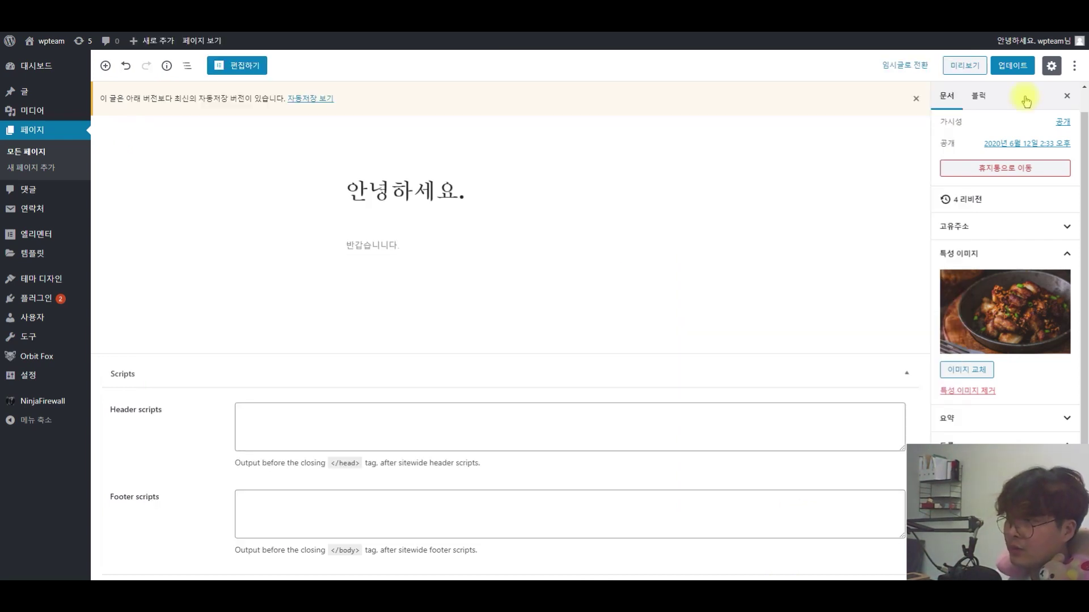
# Preview the 안녕하세요 page, save it with 업데이트, and recheck the preview
pyautogui.click(967, 65)
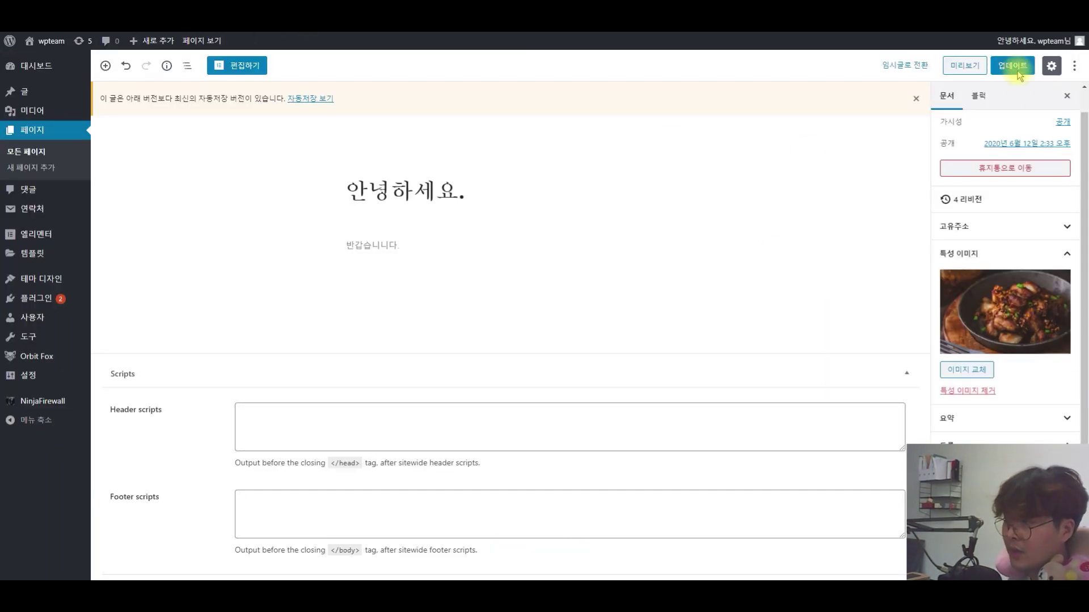
pyautogui.click(1012, 65)
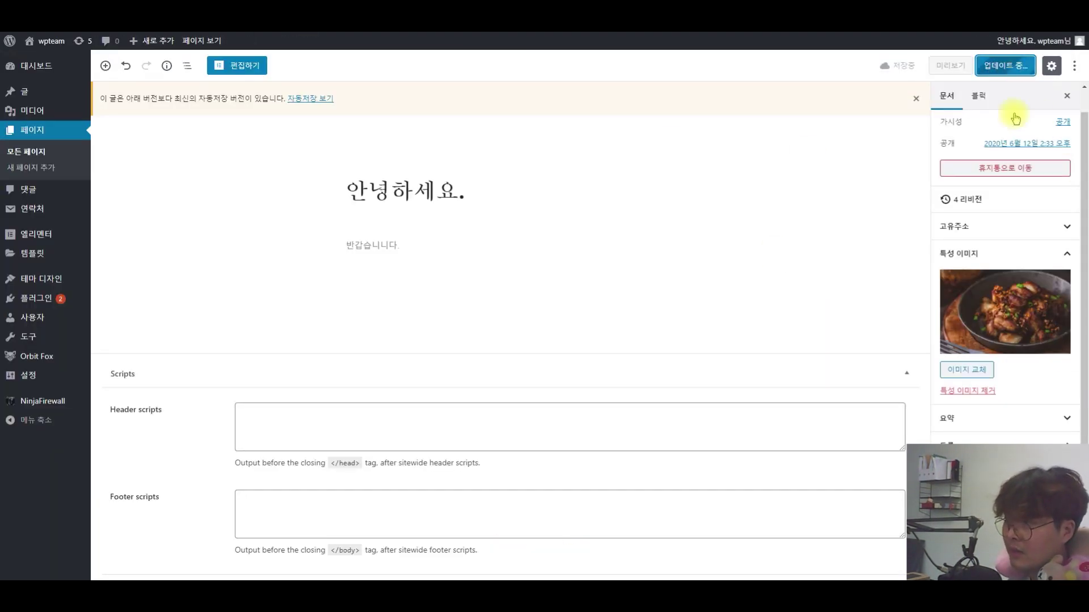
pyautogui.click(493, 128)
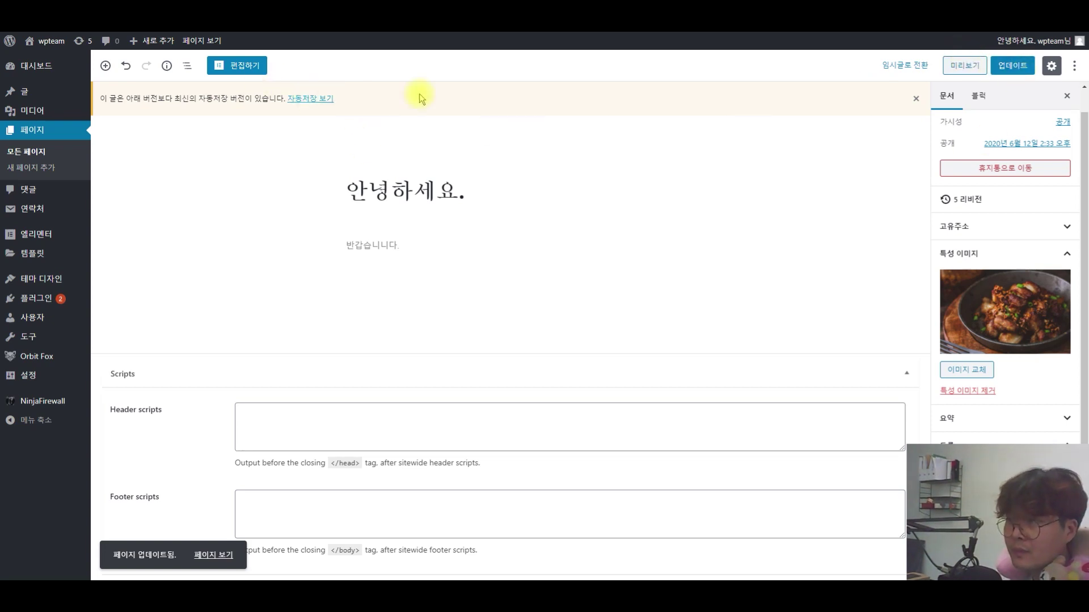
pyautogui.click(962, 65)
pyautogui.scroll(-5, 622, 116)
pyautogui.scroll(5, 622, 117)
pyautogui.hotkey('ctrl', 'w')
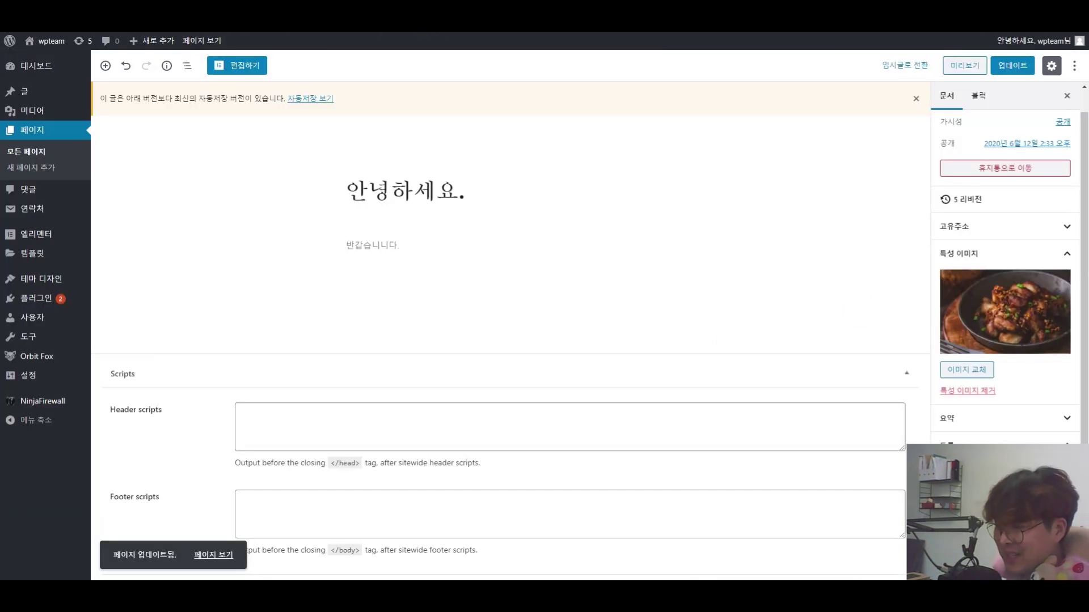
pyautogui.click(957, 67)
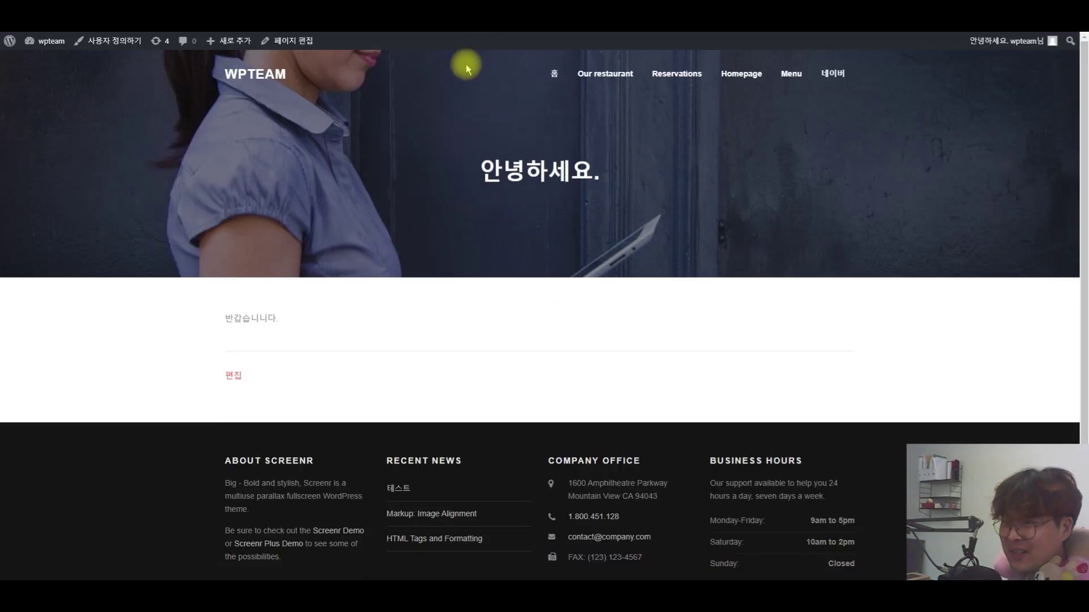
pyautogui.hotkey('ctrl', 'w')
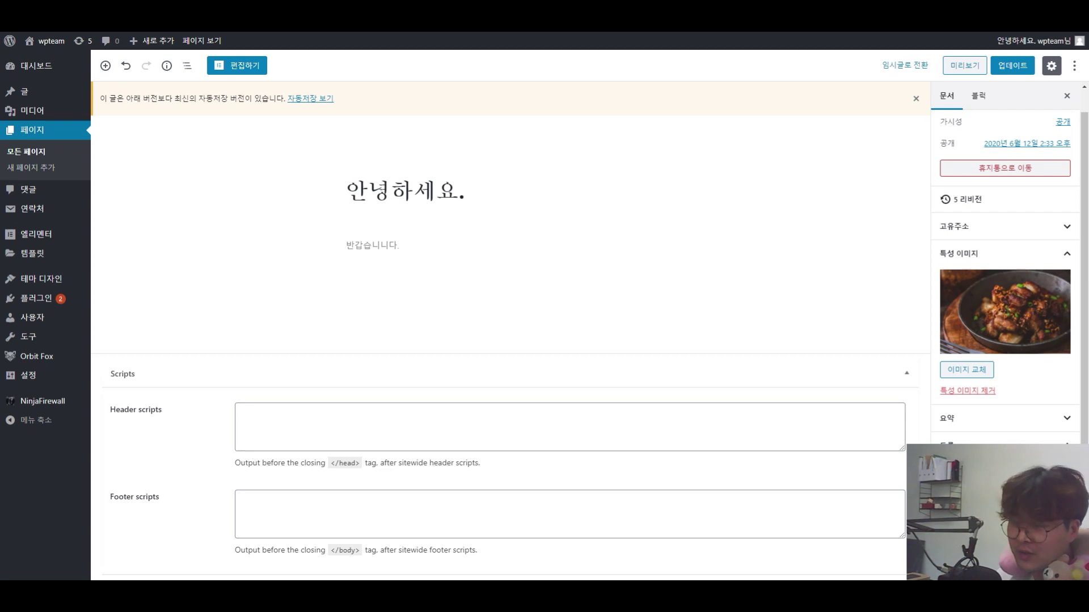
# Update the page again, reload the editor with F5, check the live page, and save once more
pyautogui.click(799, 266)
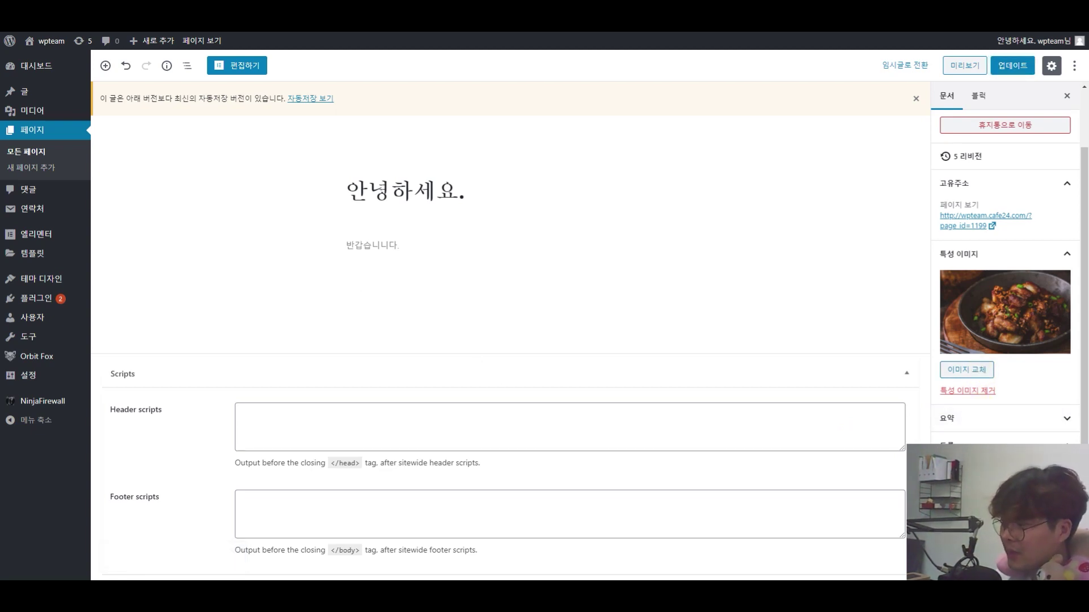
pyautogui.click(1012, 65)
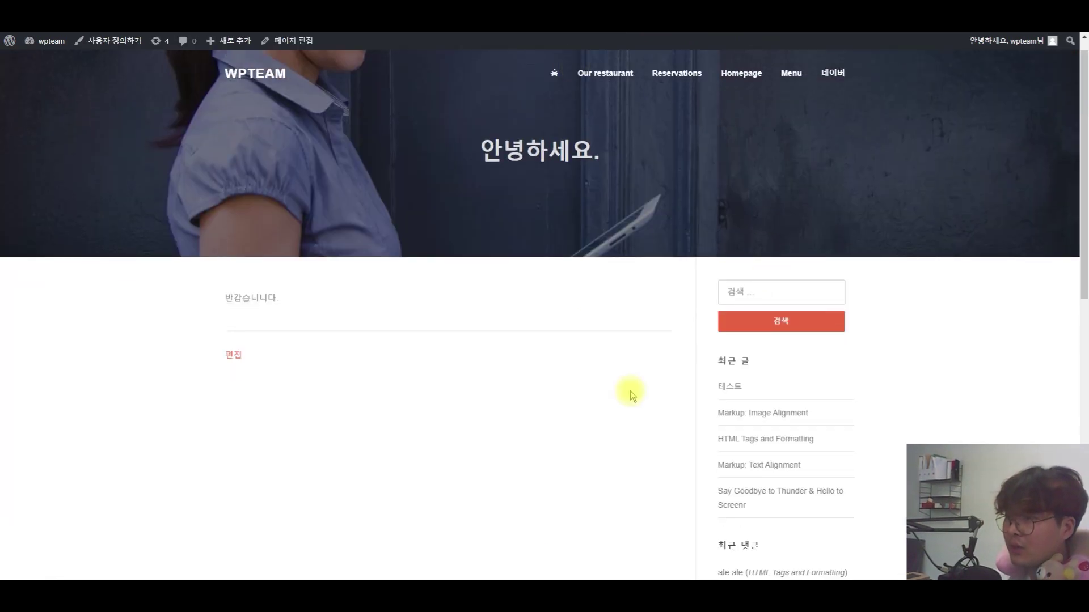
pyautogui.scroll(-4, 630, 391)
pyautogui.press('F5')
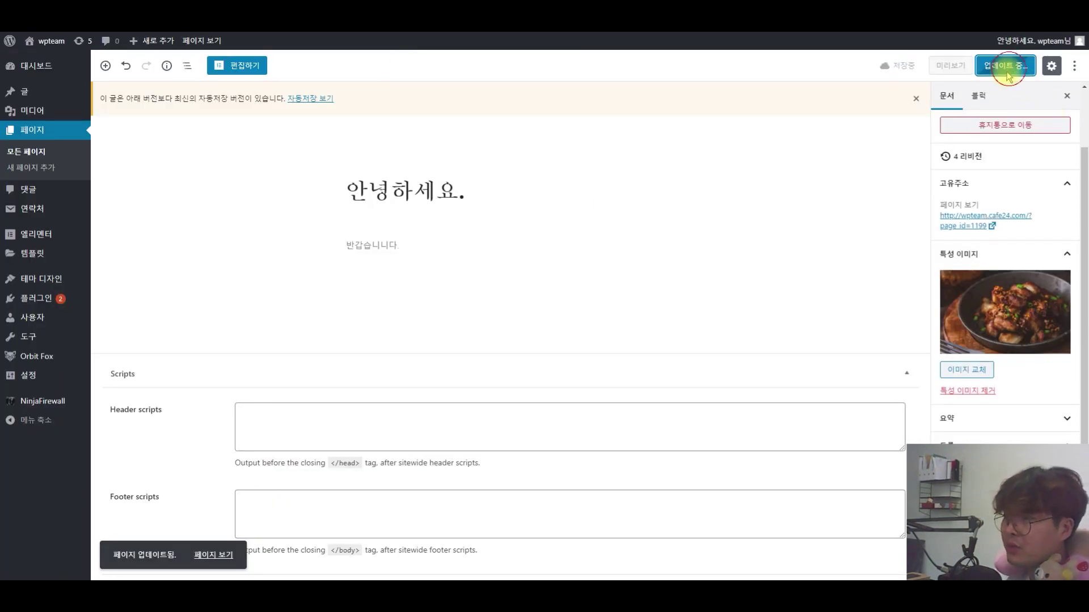
pyautogui.click(964, 66)
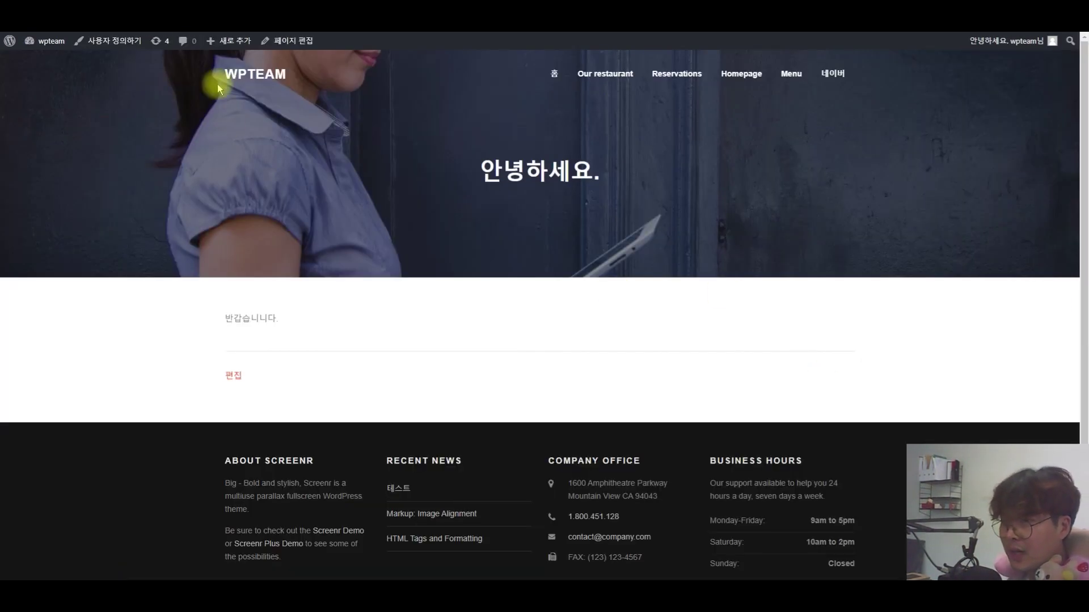
pyautogui.hotkey('ctrl', 'w')
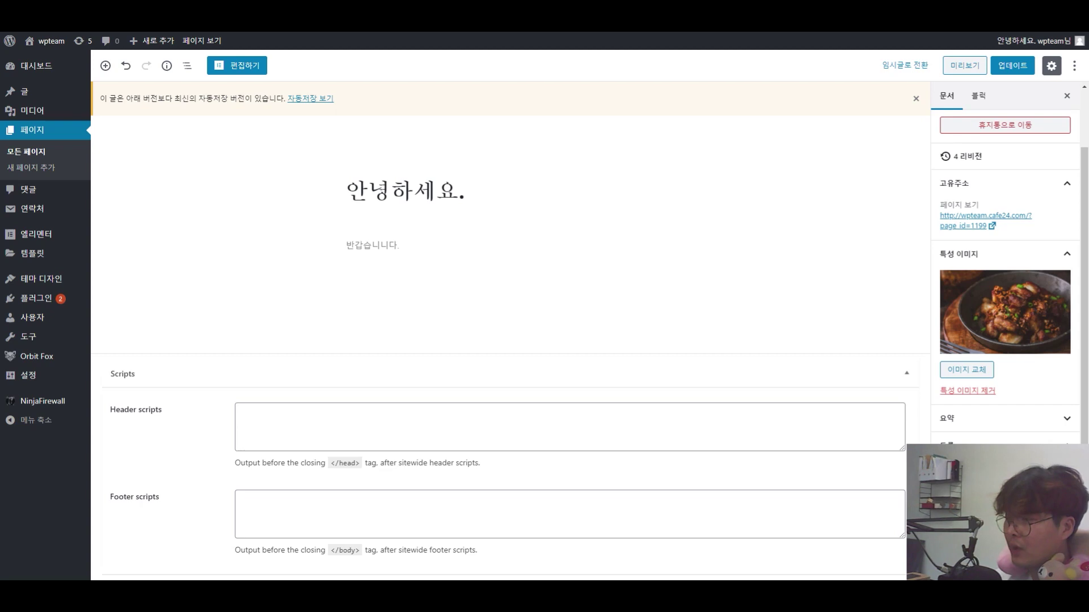
pyautogui.click(1013, 66)
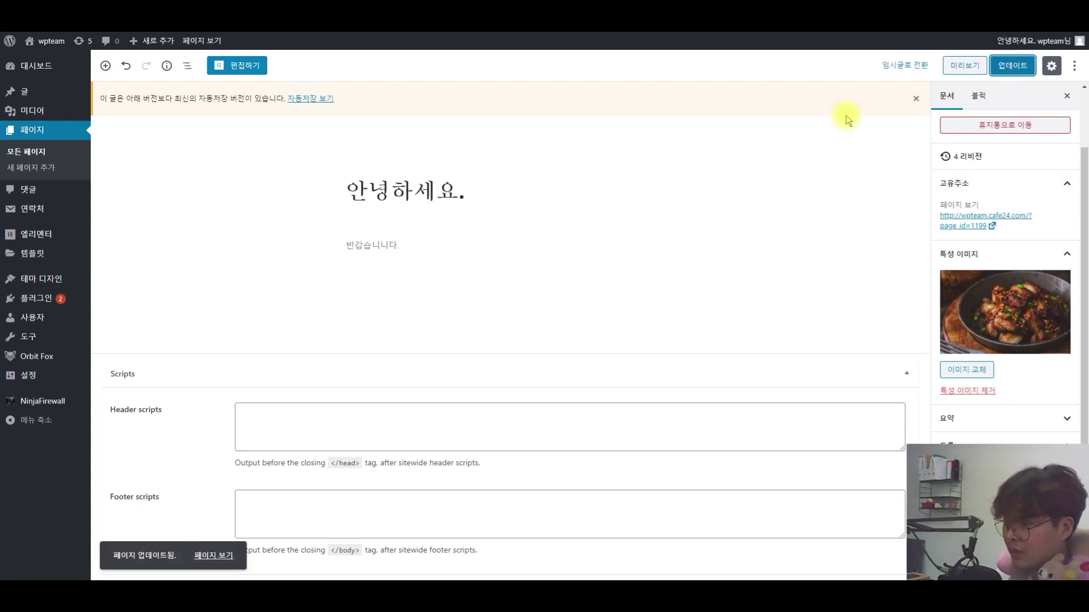
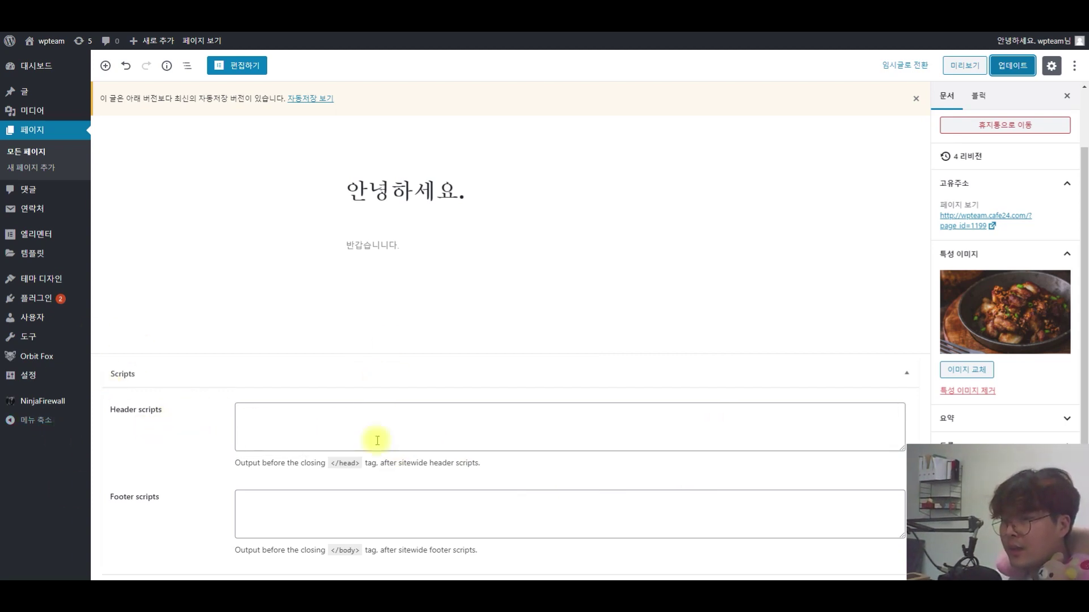
# Insert the plated food photo from the Media Library as an image block below the paragraph
pyautogui.click(329, 445)
pyautogui.click(311, 518)
pyautogui.click(359, 424)
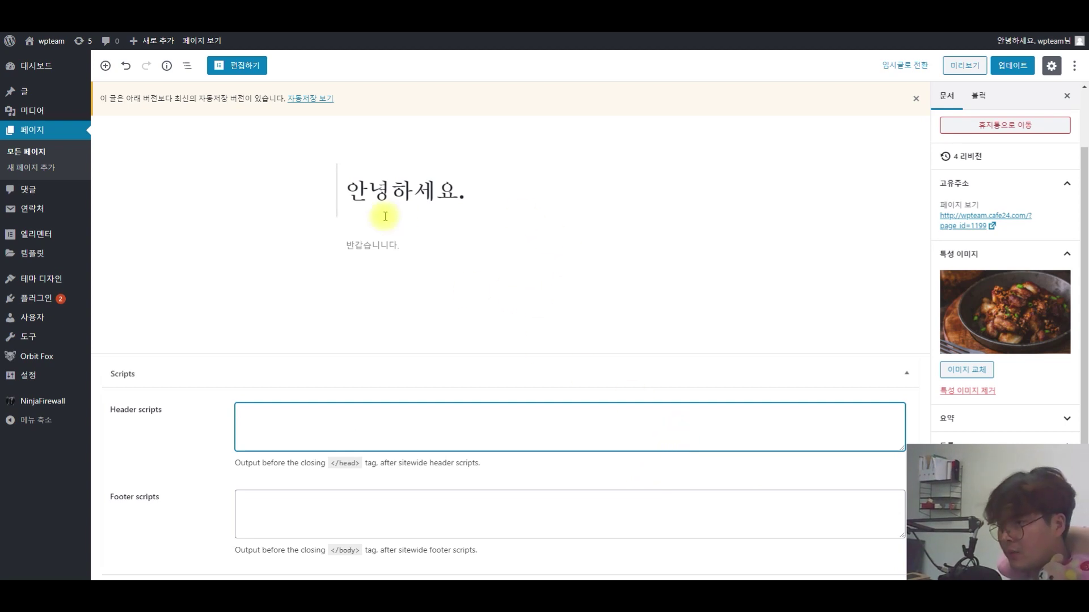
pyautogui.click(105, 65)
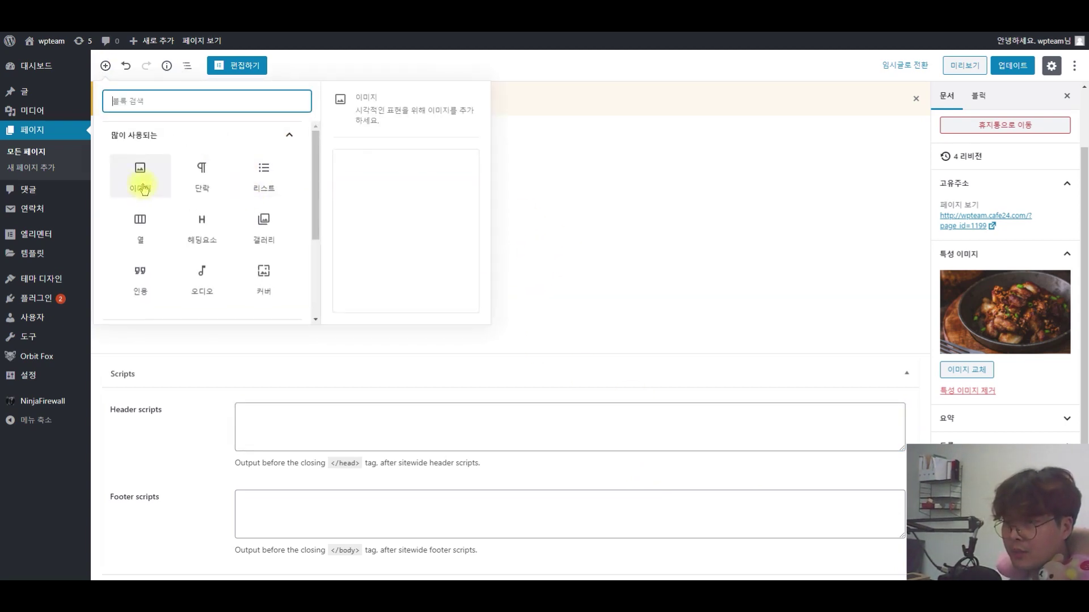
pyautogui.click(146, 177)
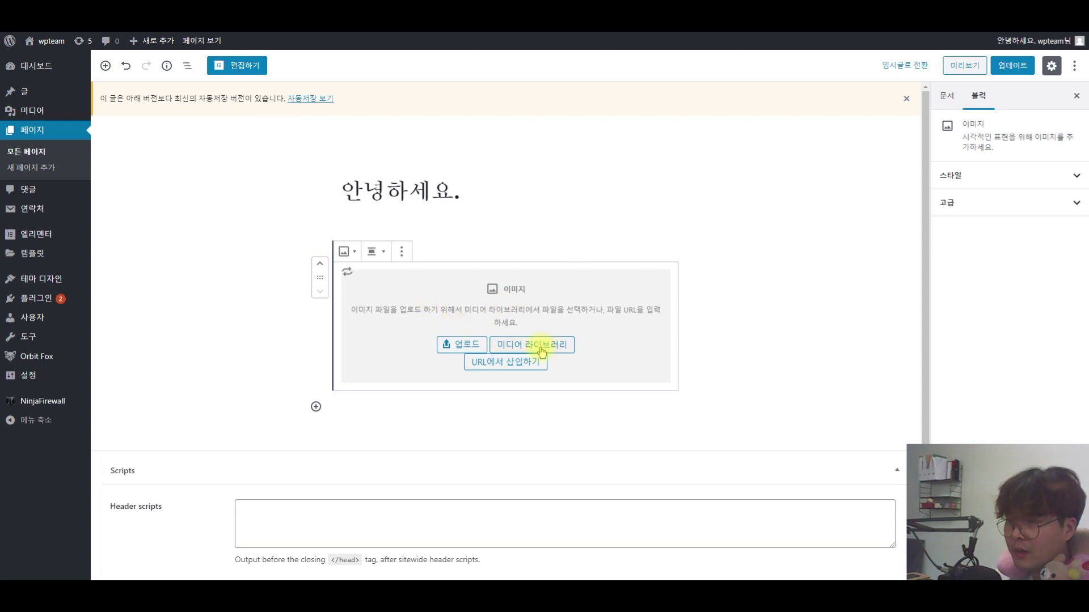
pyautogui.click(511, 353)
pyautogui.click(325, 267)
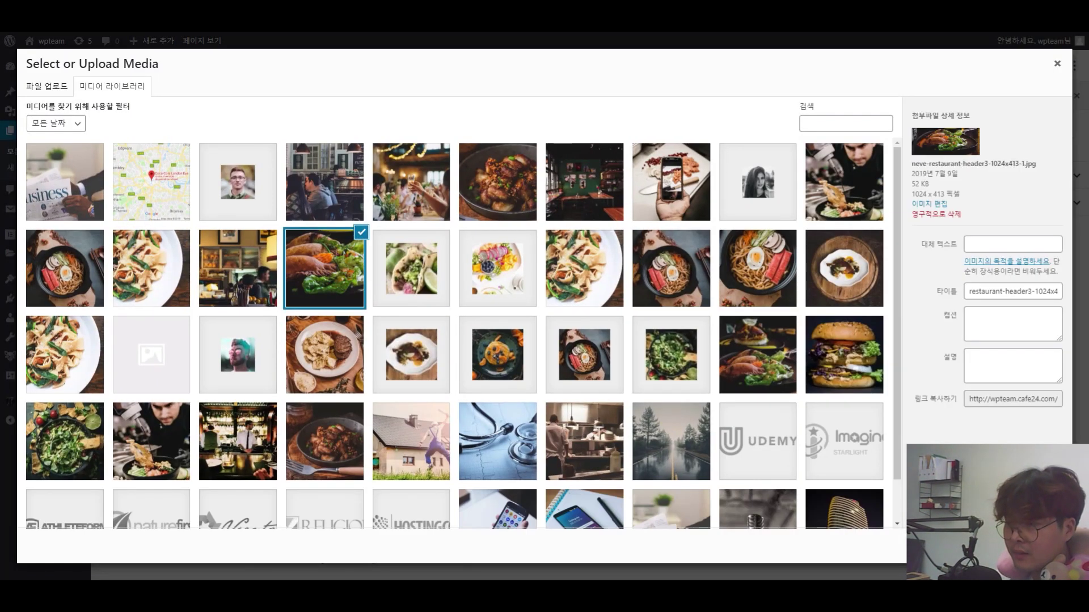
pyautogui.click(1038, 546)
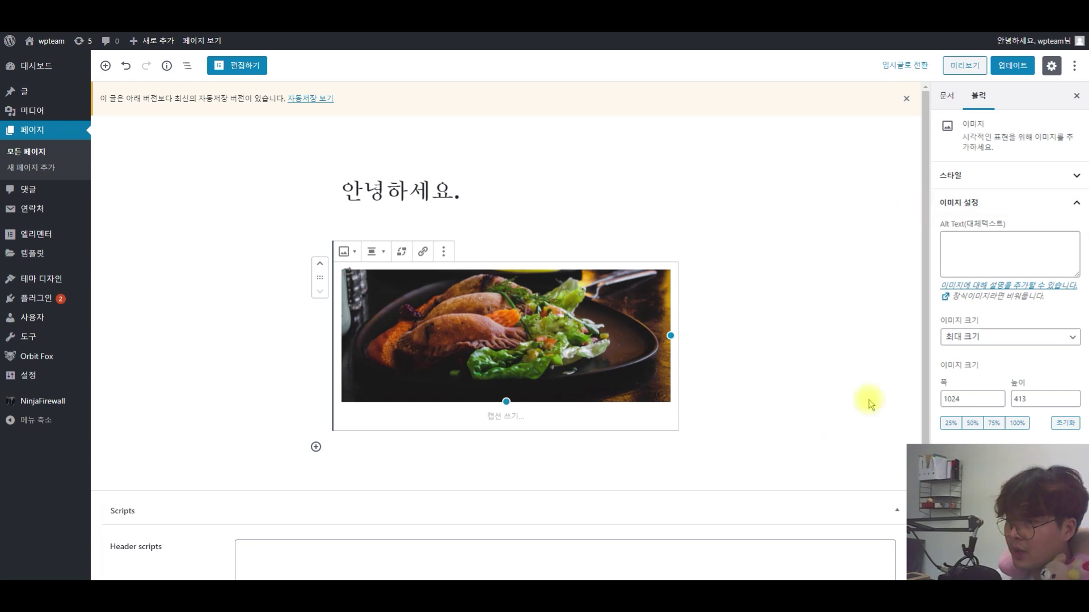
# Look over the page's document settings, then leave the editor for the posts section without saving
pyautogui.click(947, 95)
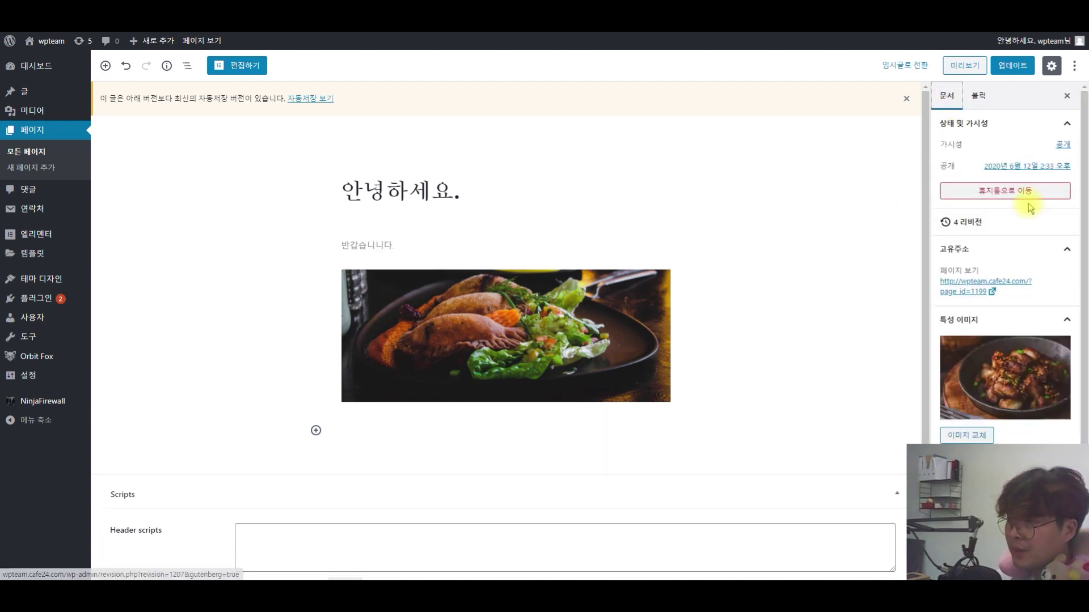
pyautogui.scroll(-1, 1015, 243)
pyautogui.scroll(-1, 1015, 243)
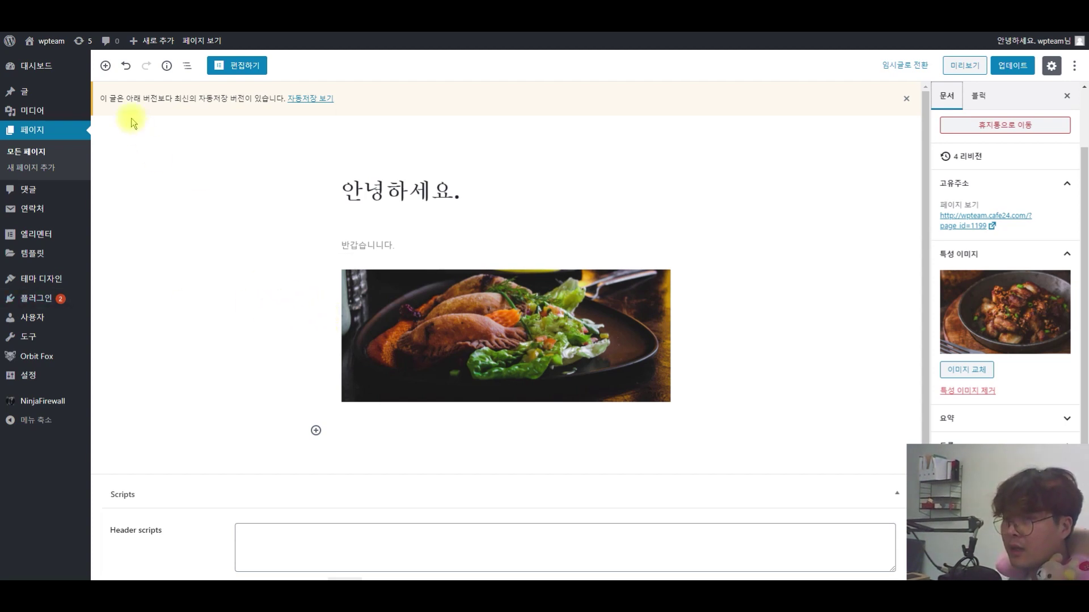
pyautogui.click(24, 92)
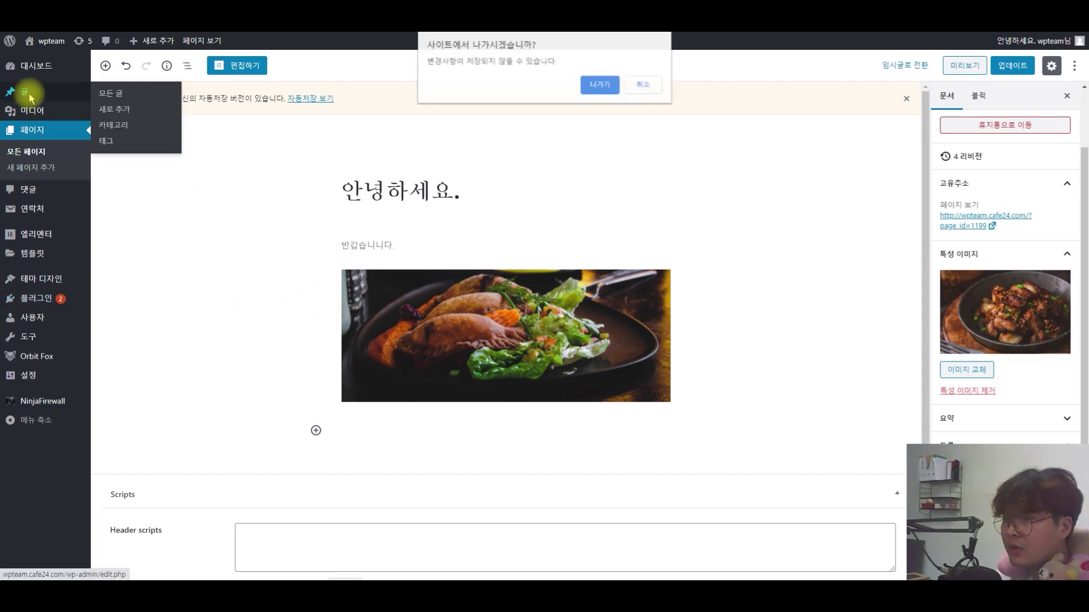
pyautogui.click(600, 84)
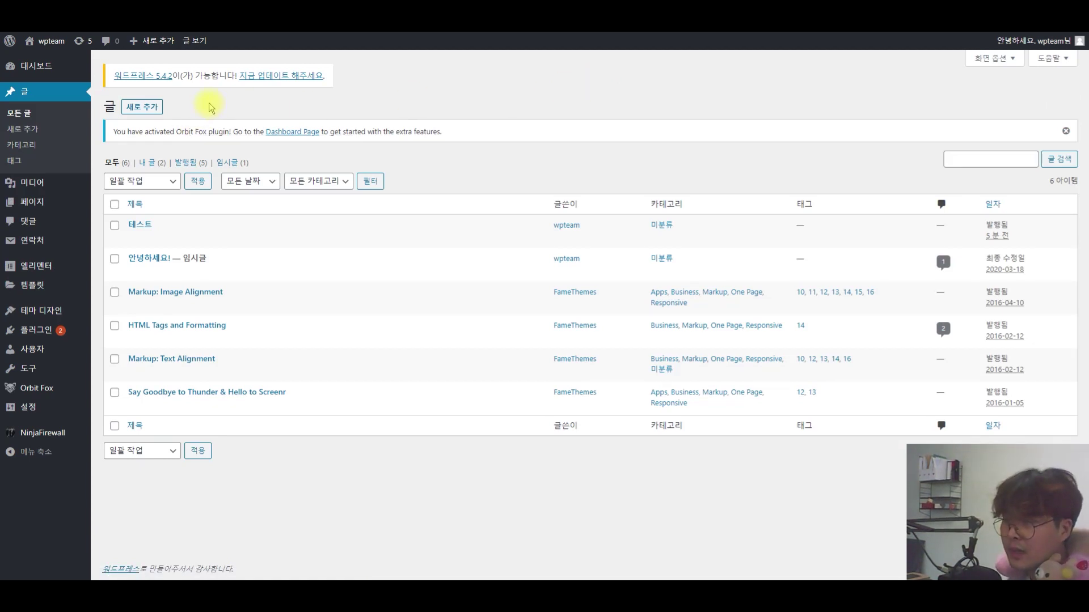
# Navigate to the post categories page under 글 > 카테고리
pyautogui.click(31, 149)
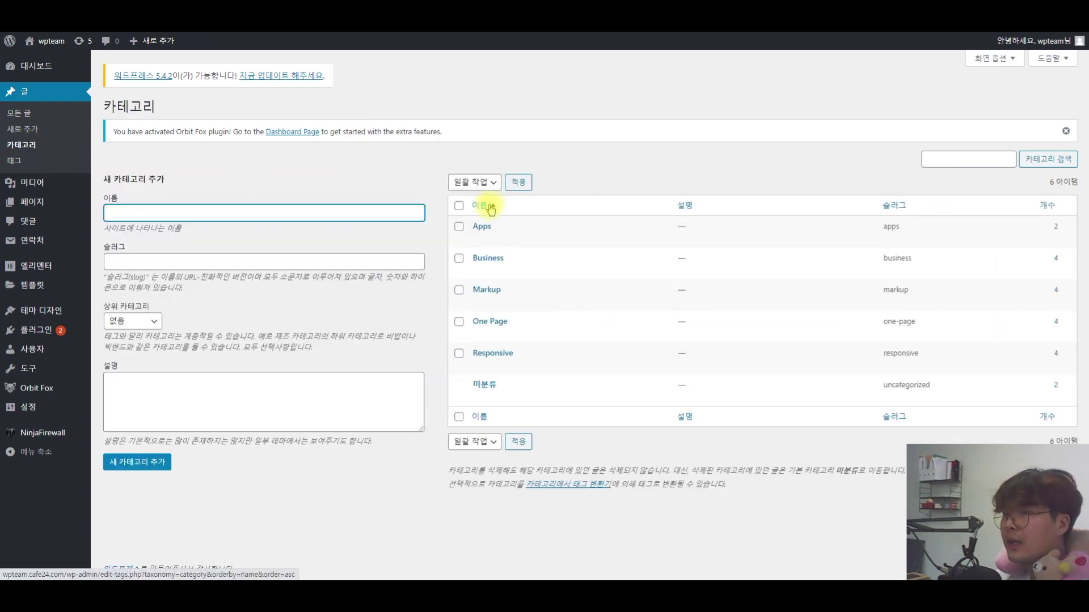
pyautogui.click(17, 202)
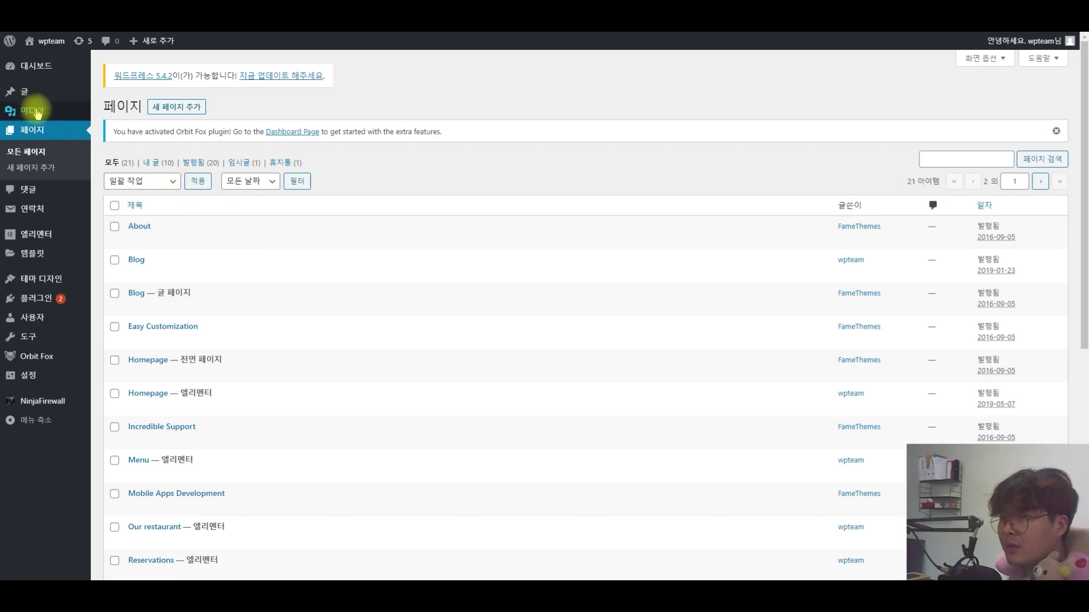
pyautogui.moveTo(18, 91)
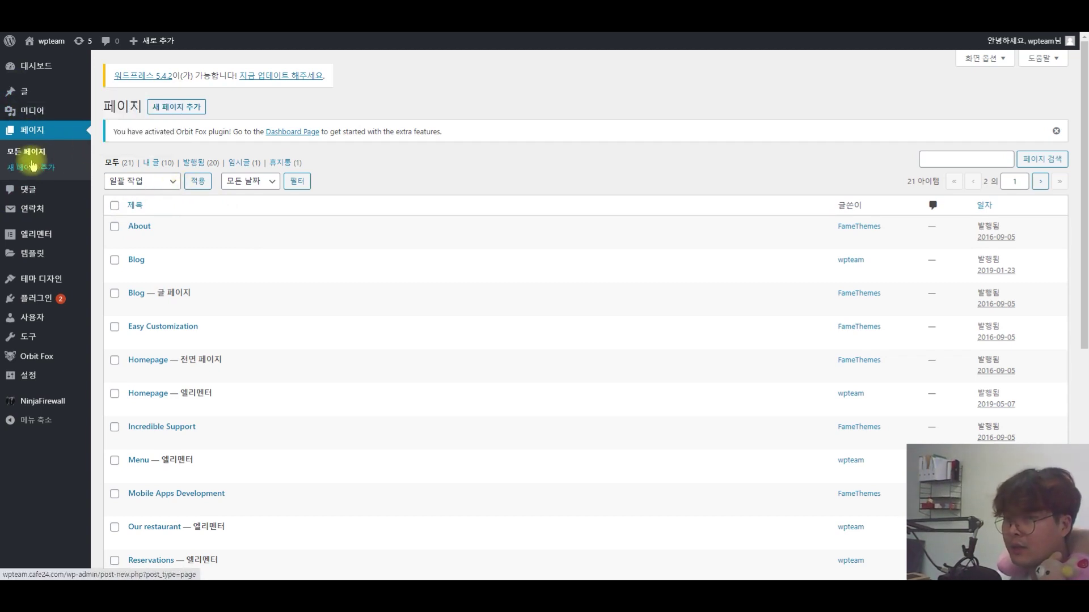
pyautogui.click(135, 125)
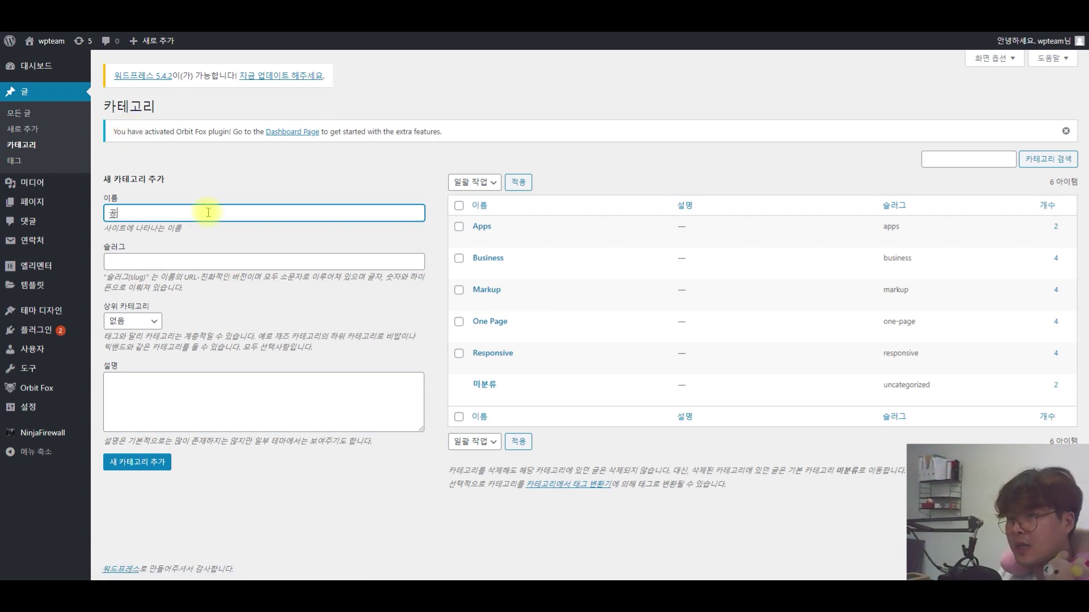
# Add category 공지사항 with slug 고지사항 and description 공지사항입니다
pyautogui.write('공지사항')
pyautogui.press('Tab')
pyautogui.write('고')
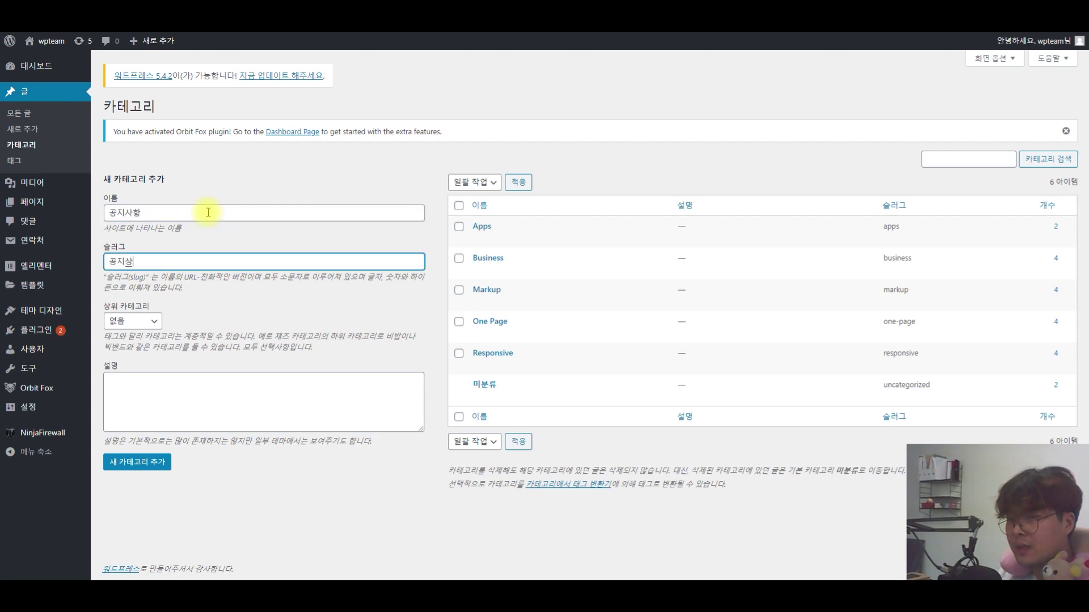
pyautogui.write('지사항')
pyautogui.press('Tab')
pyautogui.press('Tab')
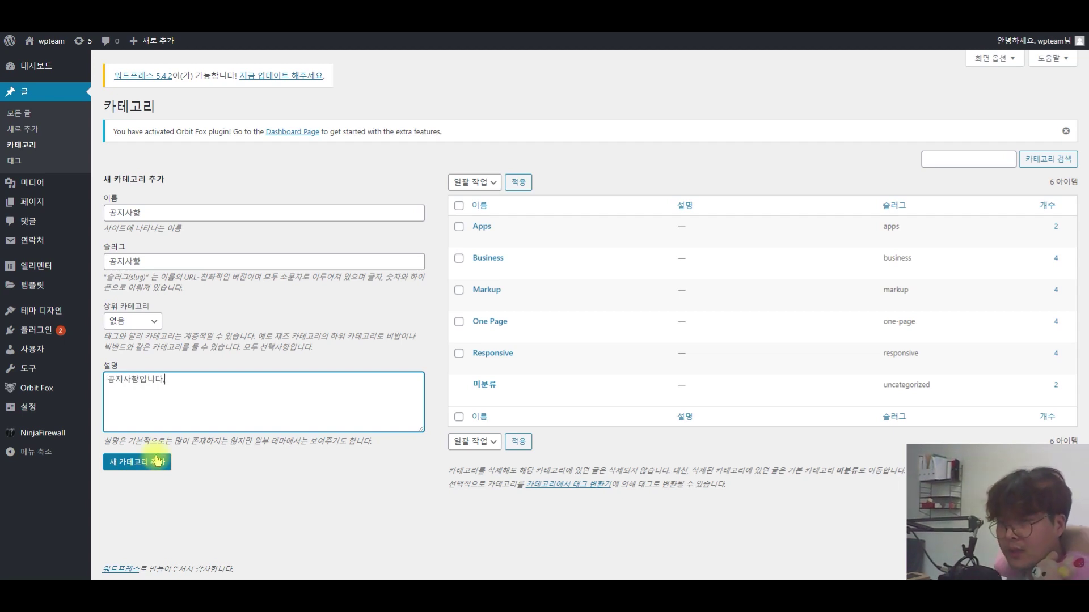
pyautogui.moveTo(166, 379); pyautogui.dragTo(106, 380)
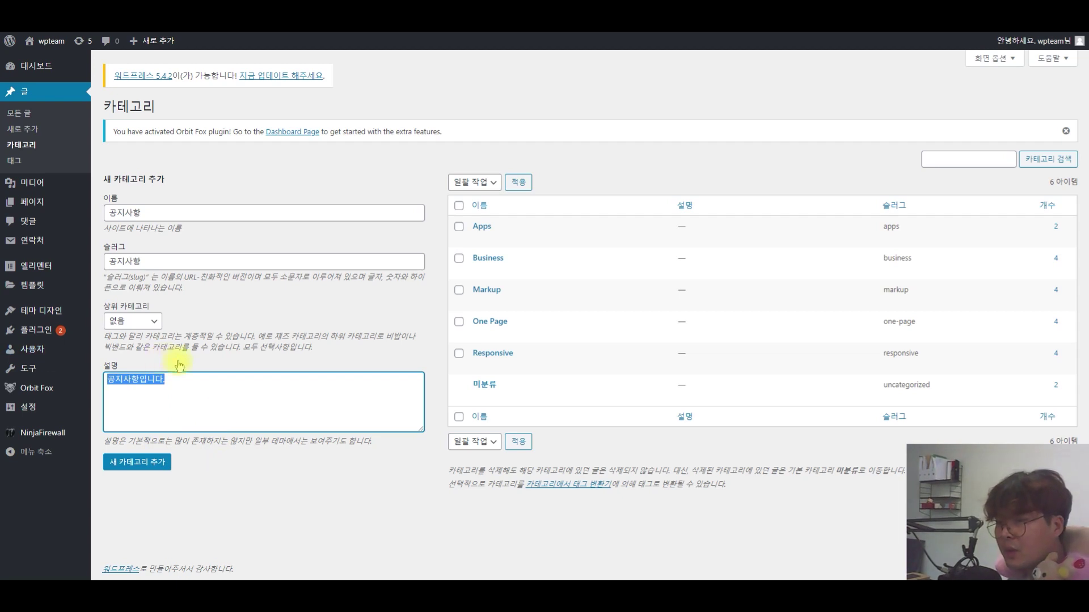
pyautogui.click(316, 544)
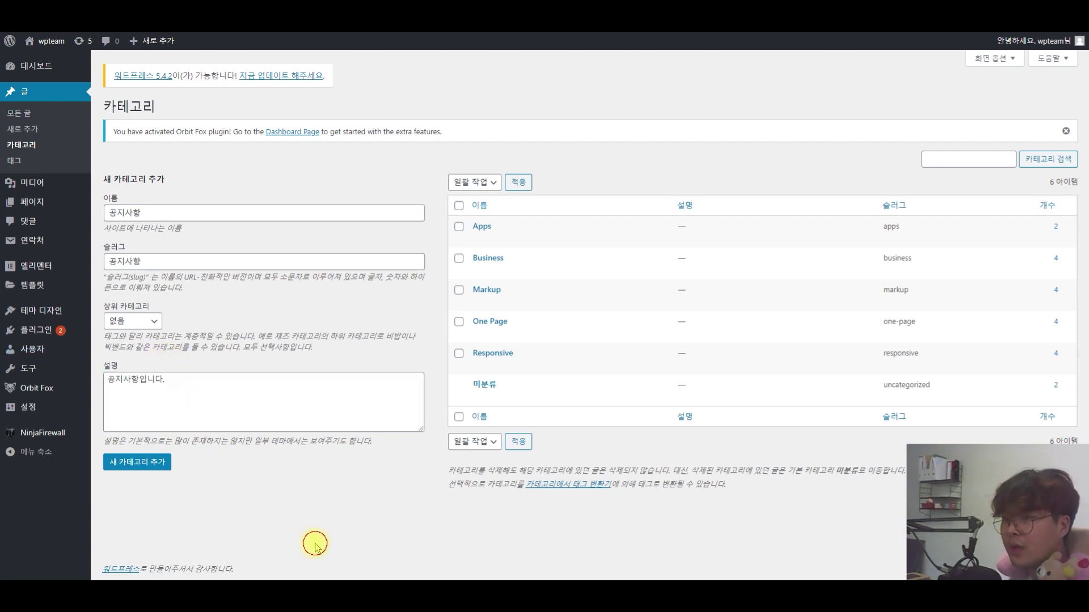
pyautogui.click(147, 471)
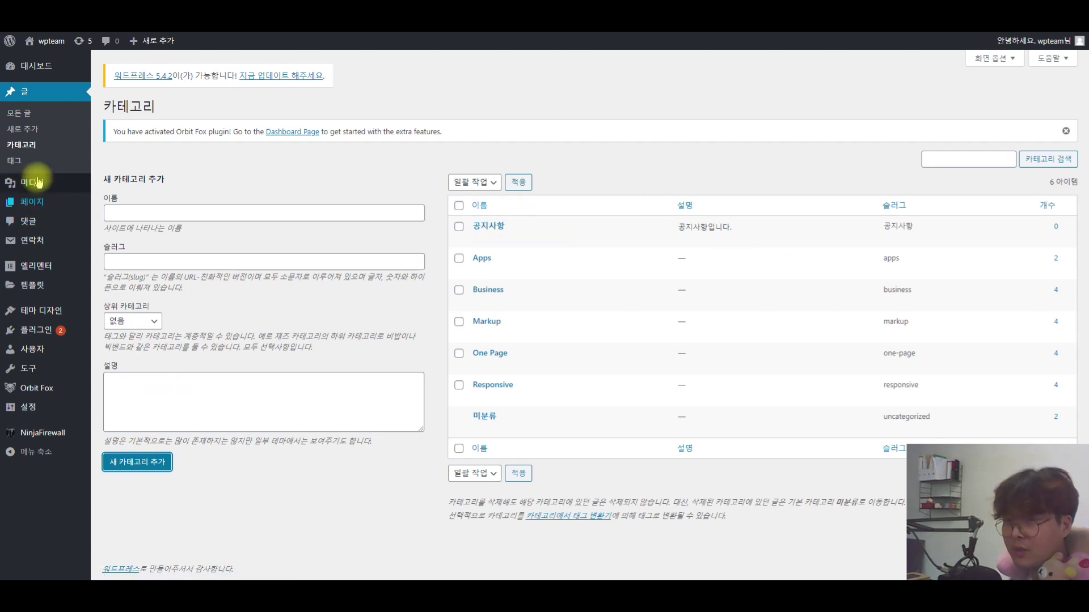
pyautogui.click(23, 129)
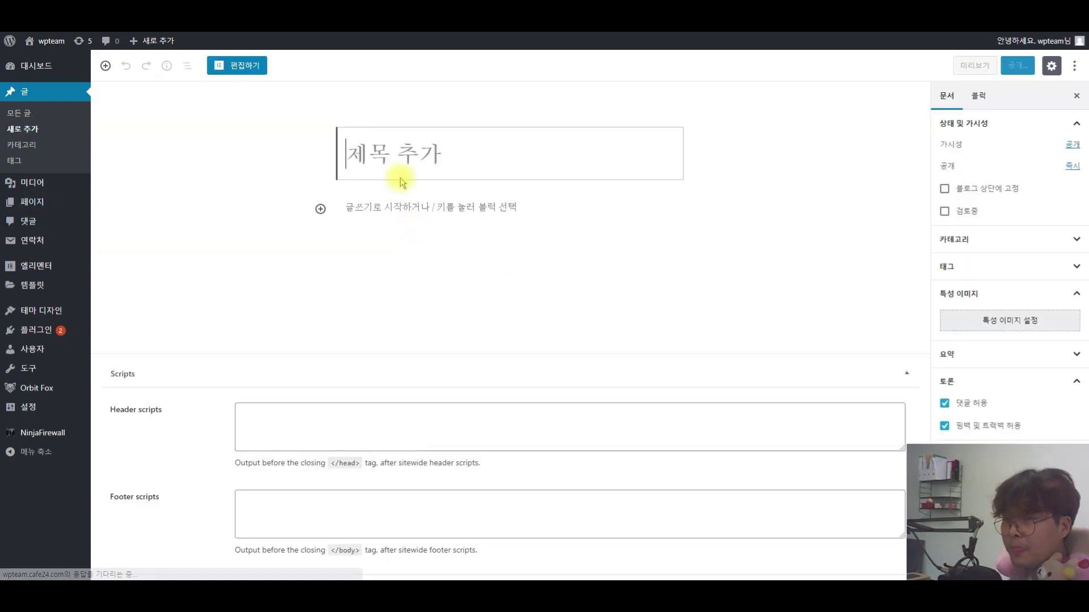
# Title the new post 첫번째 공지사항 and write the body paragraph 첫번째 공지사항입니다
pyautogui.write('ㅁㄴㅇㄹ')
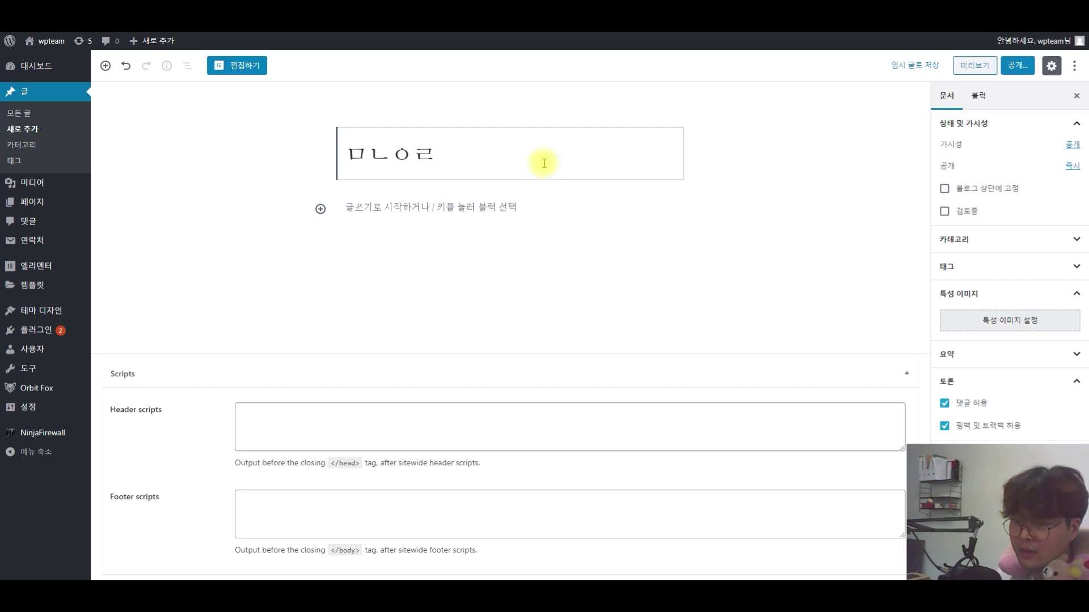
pyautogui.hotkey('ctrl', 'z')
pyautogui.press('BackSpace')
pyautogui.press('BackSpace')
pyautogui.press('BackSpace')
pyautogui.write('첫번째 공지상')
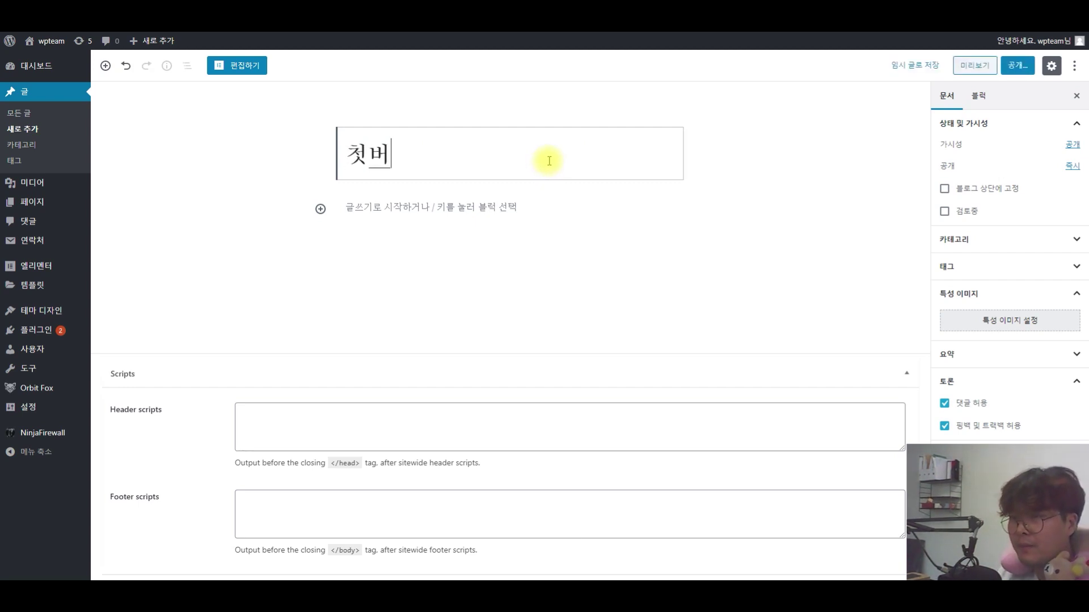
pyautogui.write('항')
pyautogui.press('Tab')
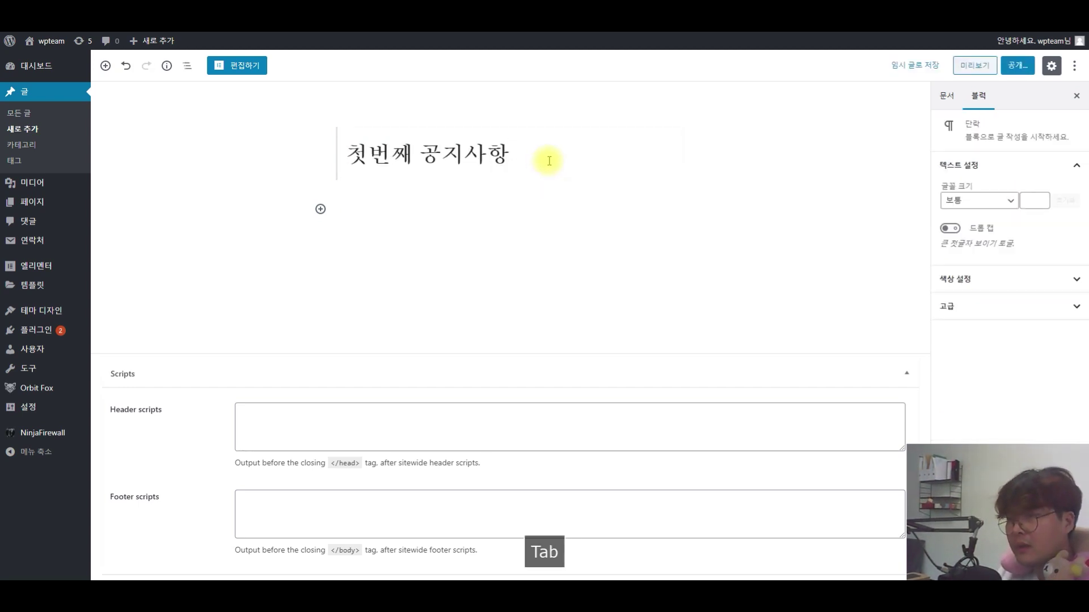
pyautogui.write('첫지')
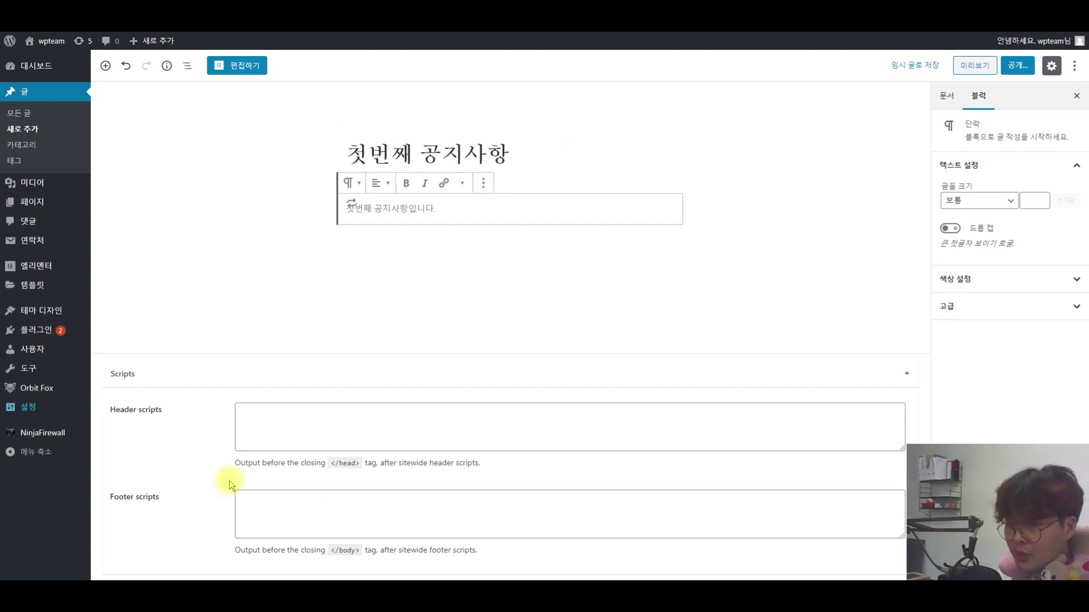
pyautogui.click(955, 100)
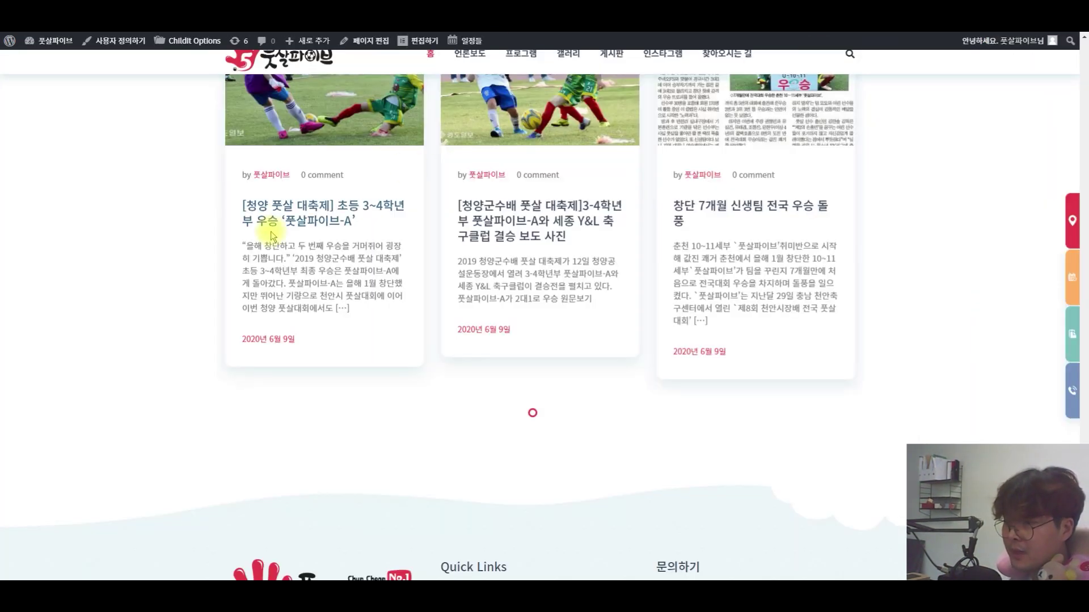
# Untick 블로그 상단에 고정 in the post's document sidebar
pyautogui.scroll(-1, 243, 258)
pyautogui.scroll(3, 244, 258)
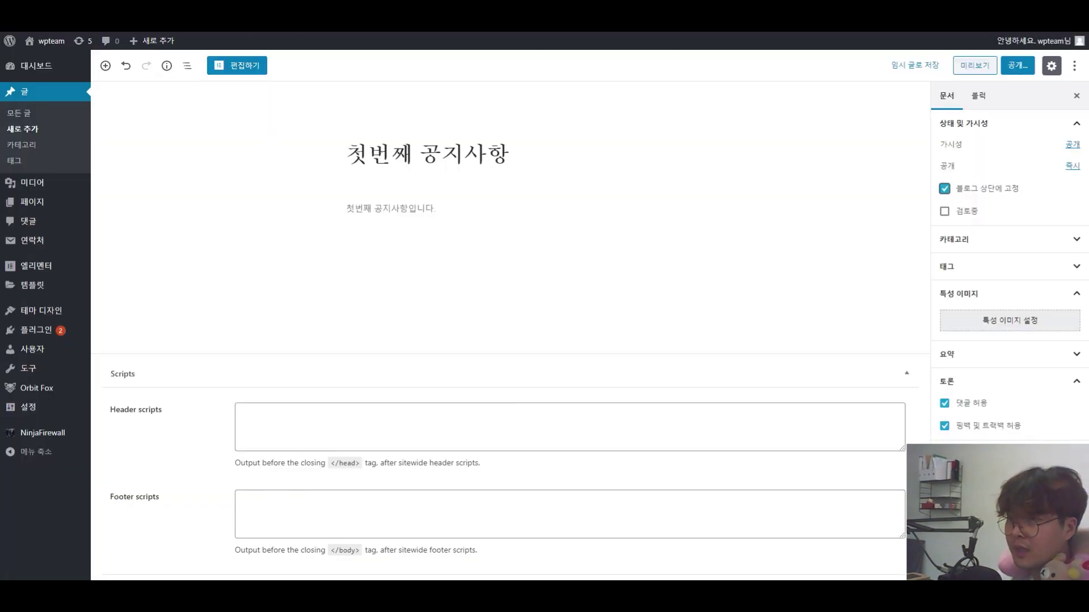
pyautogui.click(995, 189)
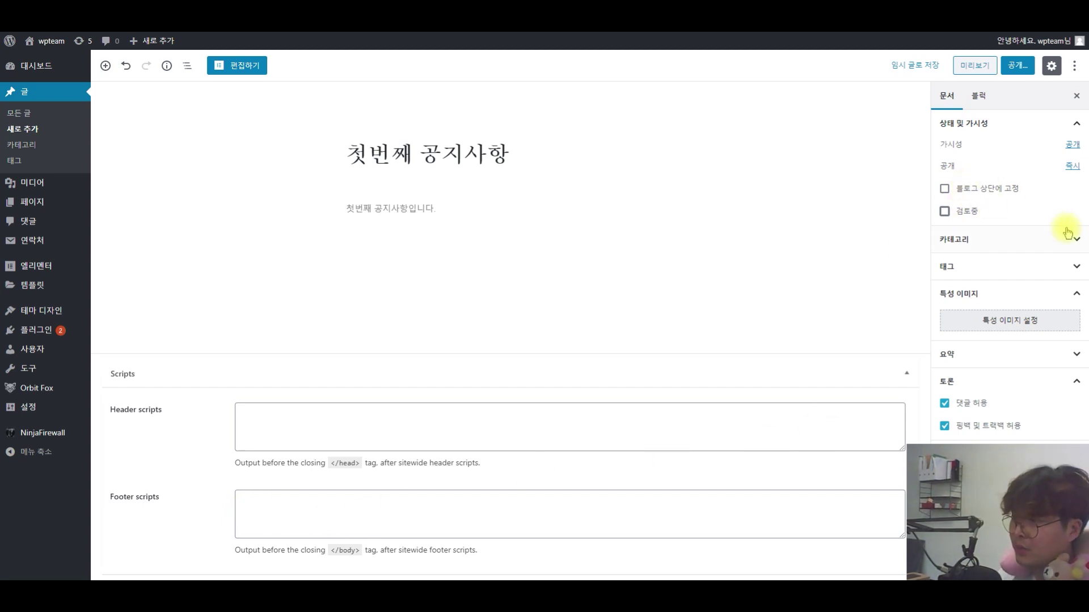
# File the post under 공지사항 and create a new 이벤트 category for it
pyautogui.click(1018, 244)
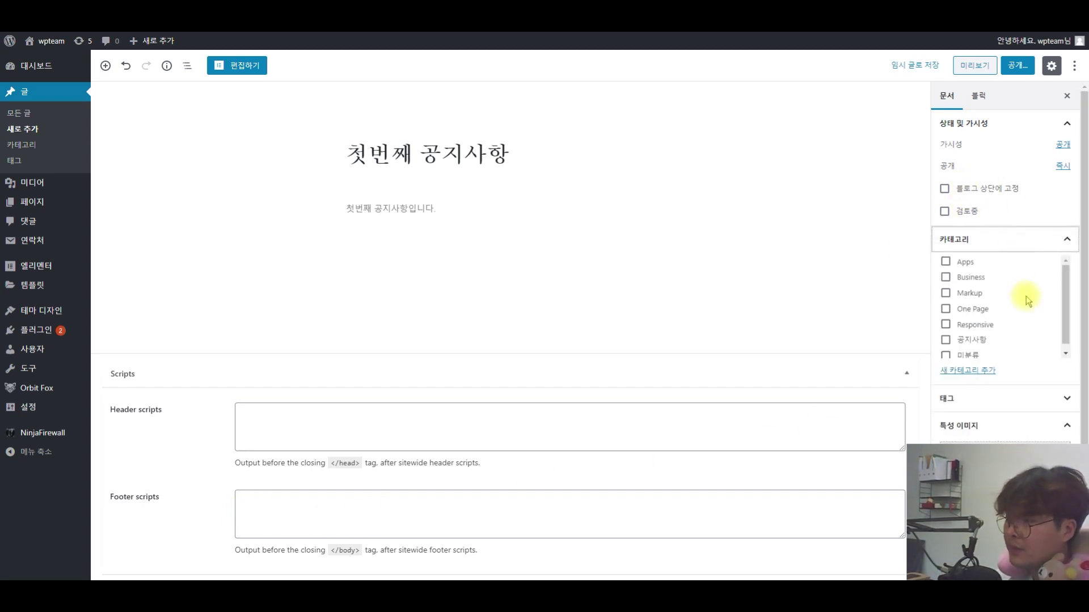
pyautogui.scroll(-1, 1021, 303)
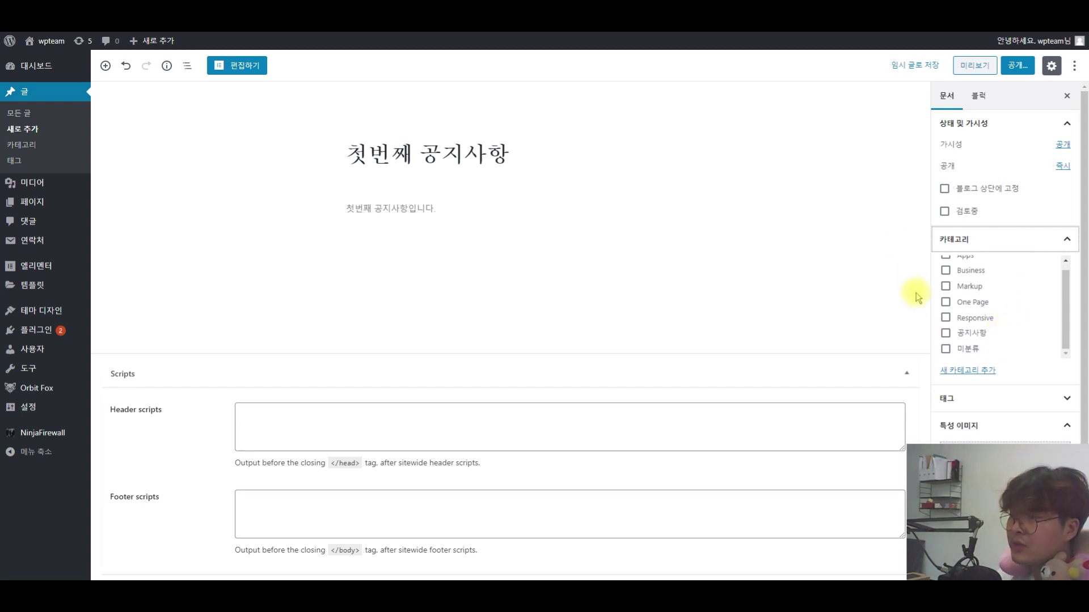
pyautogui.click(946, 334)
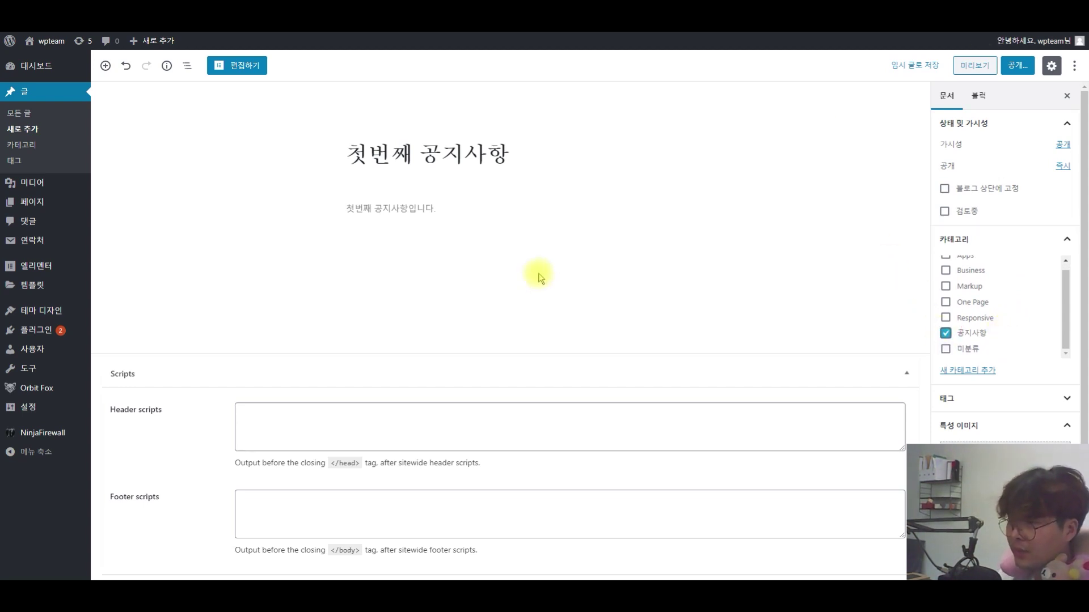
pyautogui.scroll(1, 969, 322)
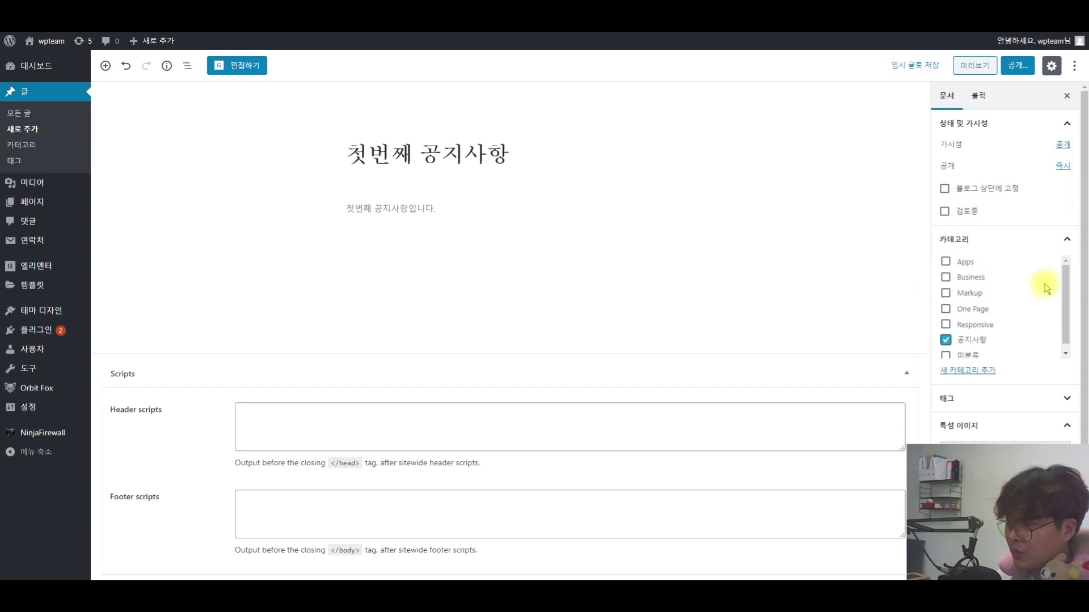
pyautogui.scroll(-1, 991, 315)
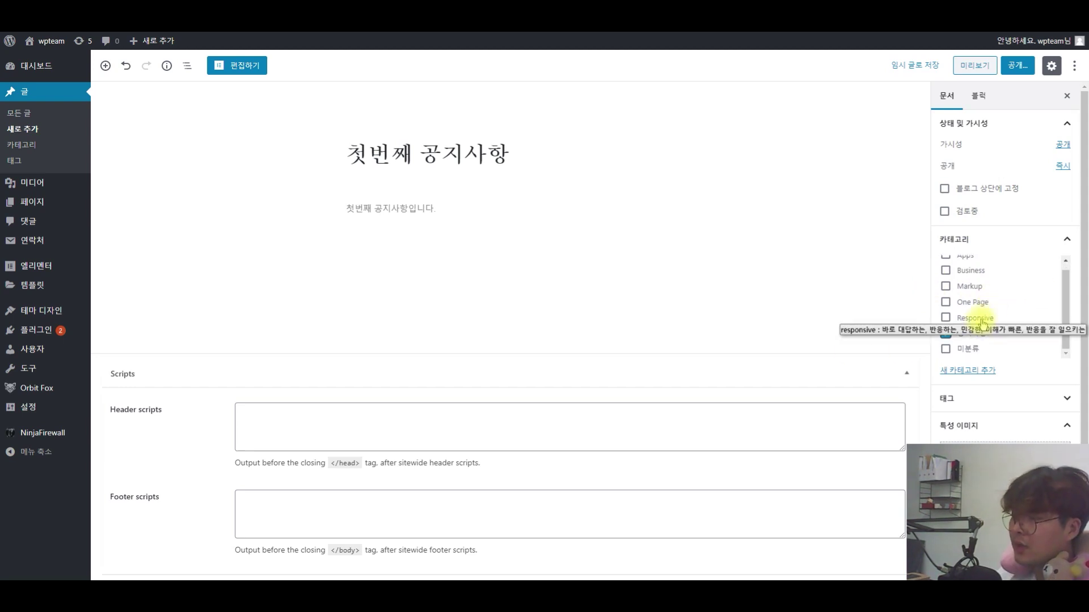
pyautogui.click(976, 372)
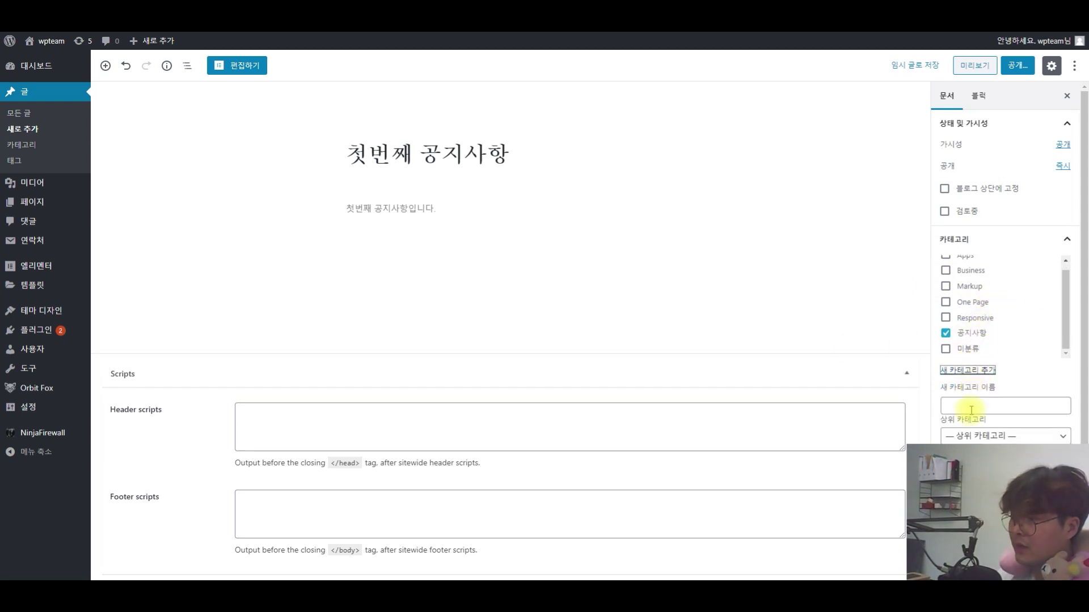
pyautogui.write('에')
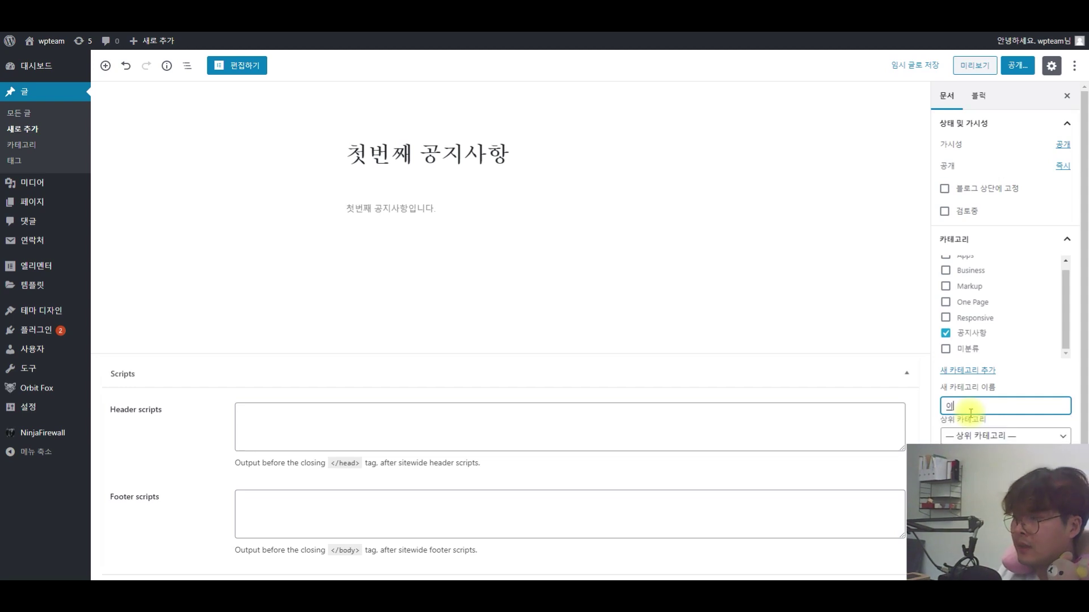
pyautogui.press('Return')
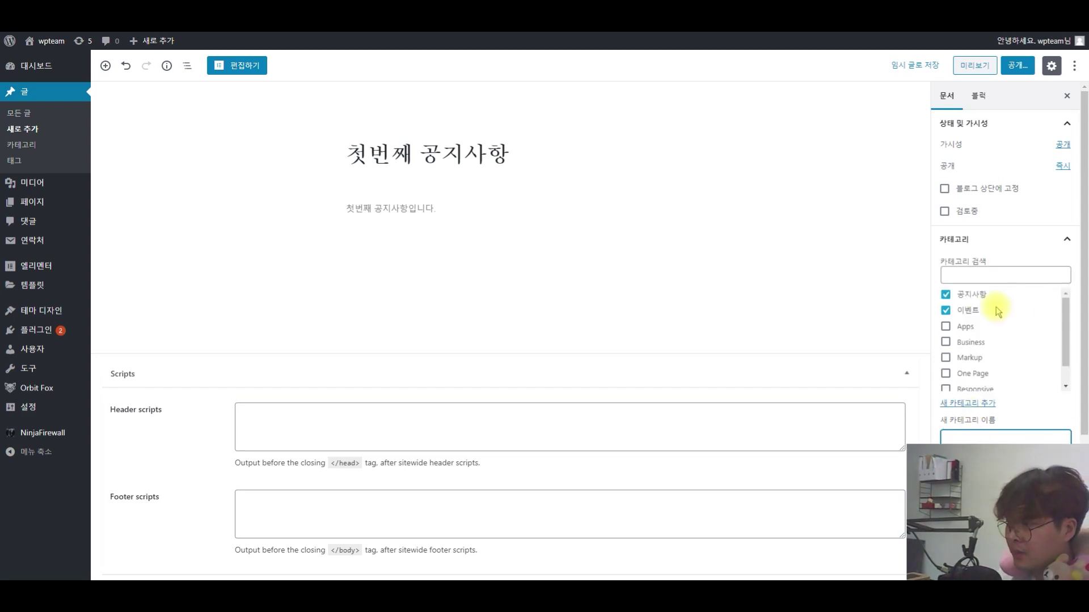
# Tag the post 설날공지 in the Tags panel
pyautogui.scroll(-1, 999, 309)
pyautogui.scroll(-3, 1006, 391)
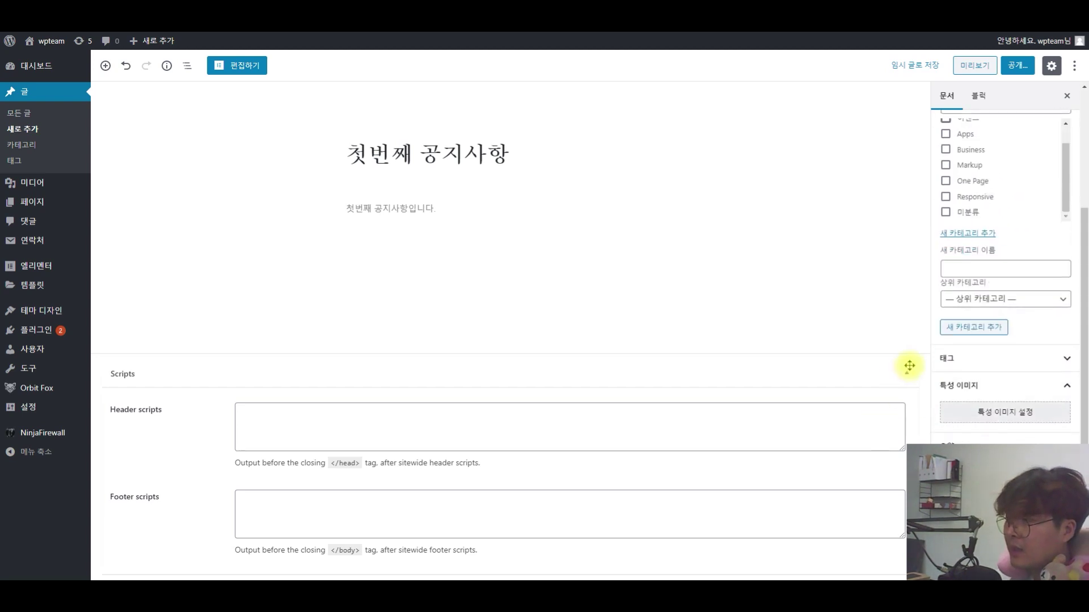
pyautogui.click(976, 366)
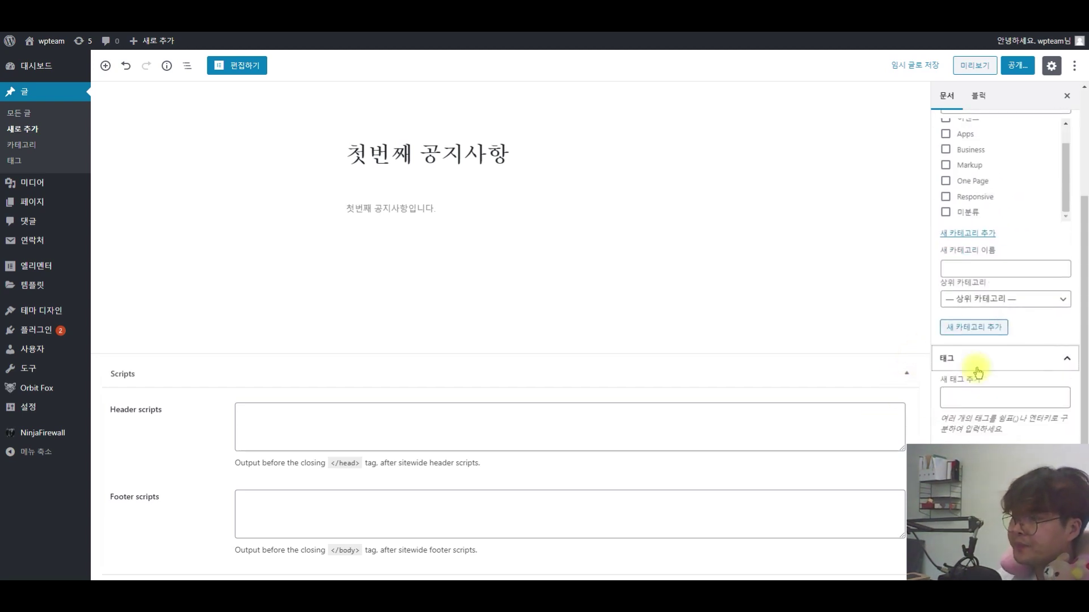
pyautogui.click(972, 405)
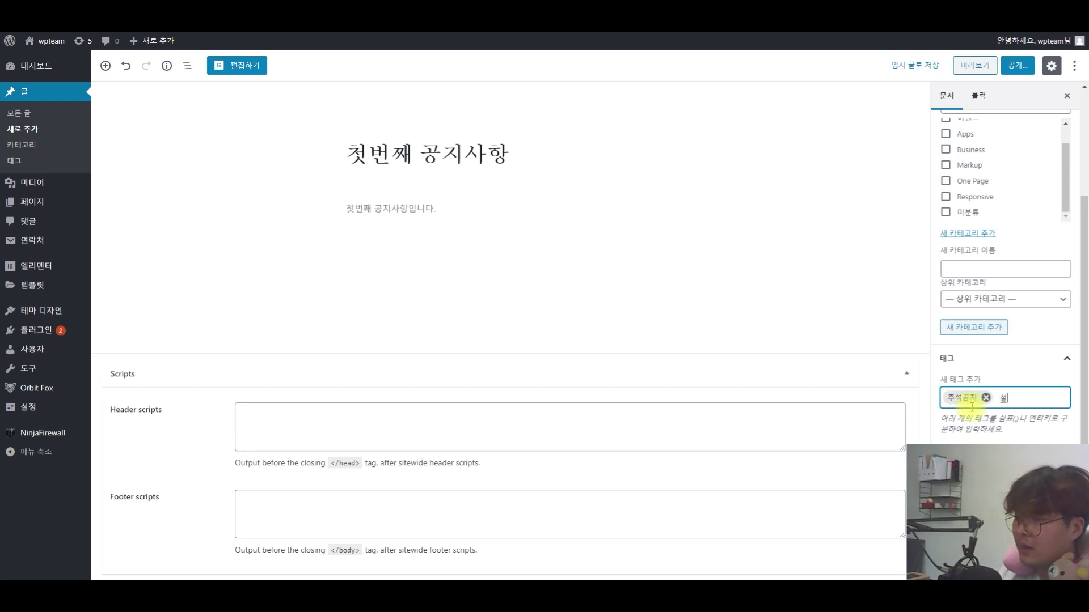
pyautogui.write('설날공지')
pyautogui.press('Return')
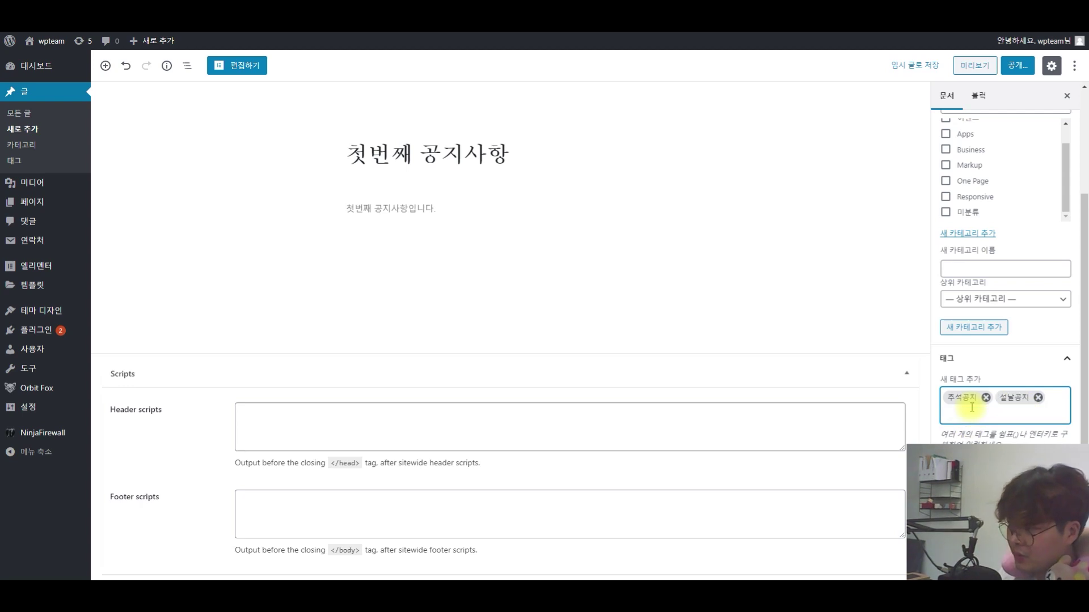
pyautogui.scroll(-2, 971, 407)
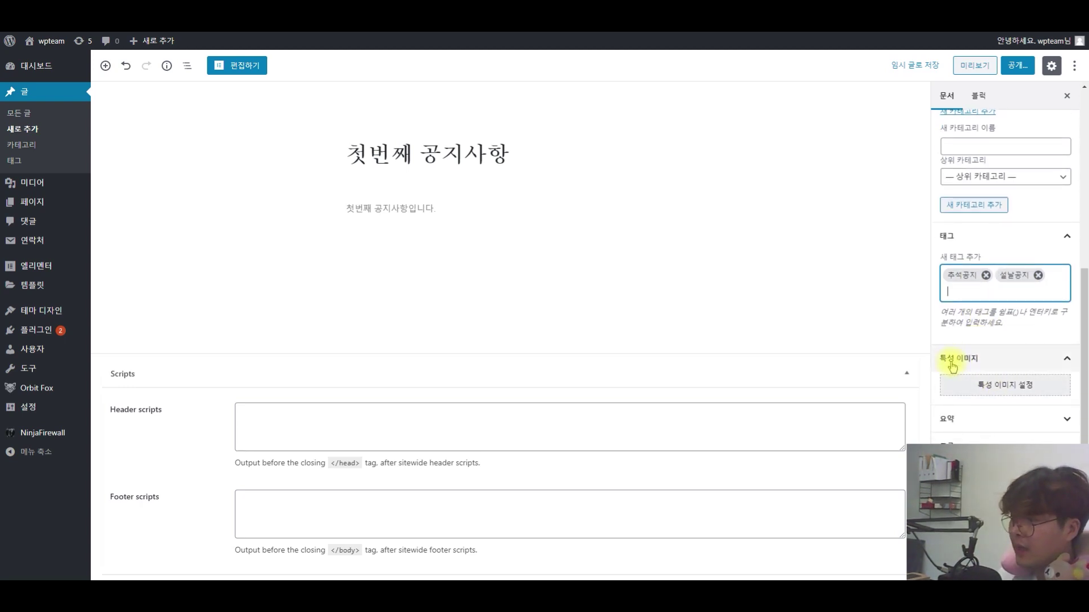
# Set the dark restaurant-interior photo as the post's featured image
pyautogui.click(990, 389)
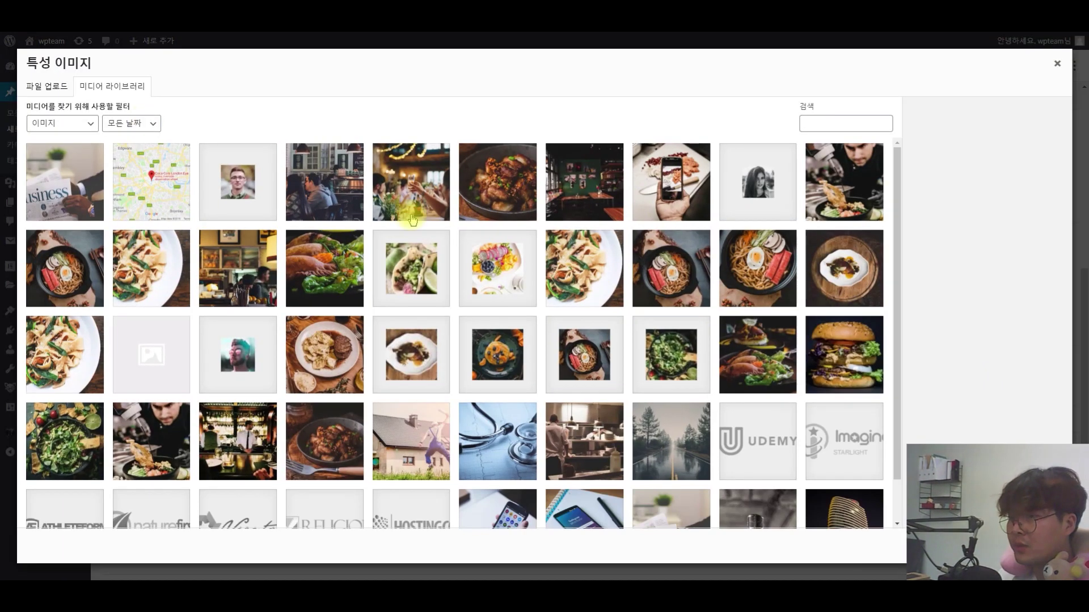
pyautogui.click(578, 173)
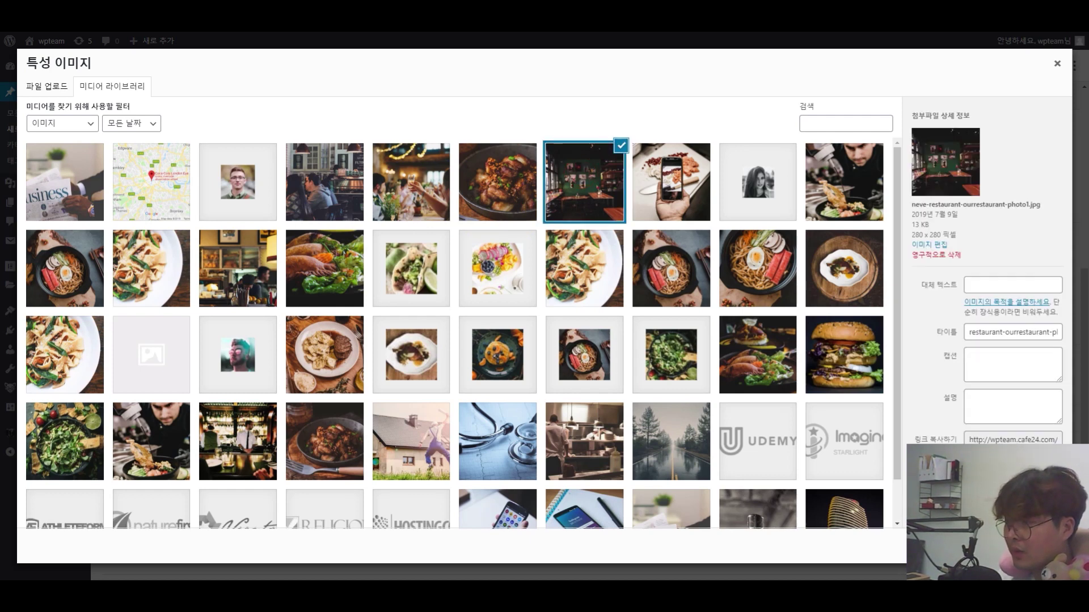
pyautogui.click(1026, 545)
# Enter the excerpt 요약부분 and publish the post
pyautogui.scroll(-3, 953, 358)
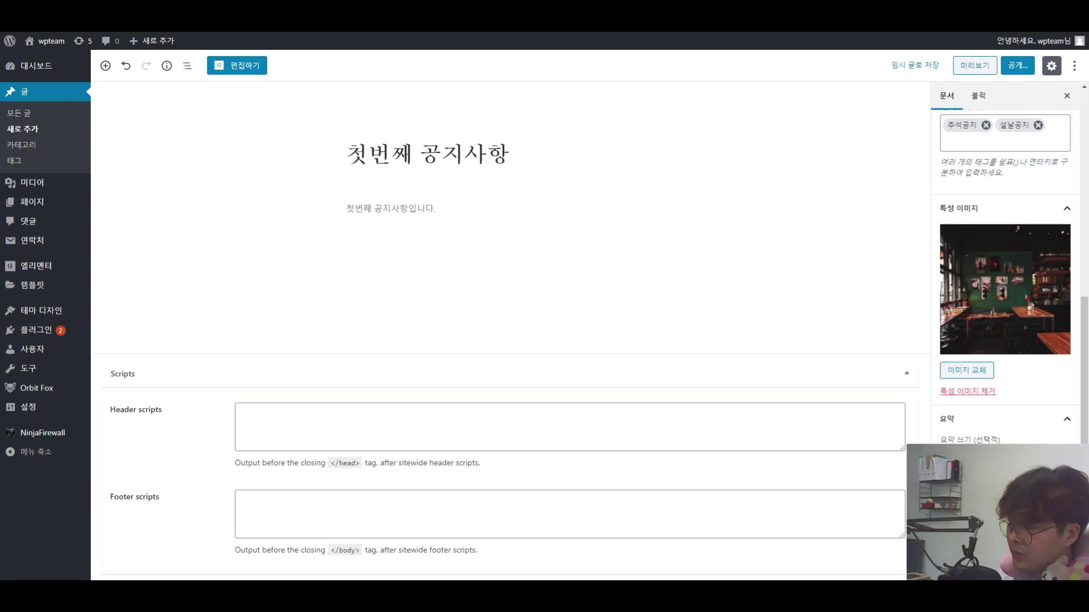
pyautogui.write('요약부분')
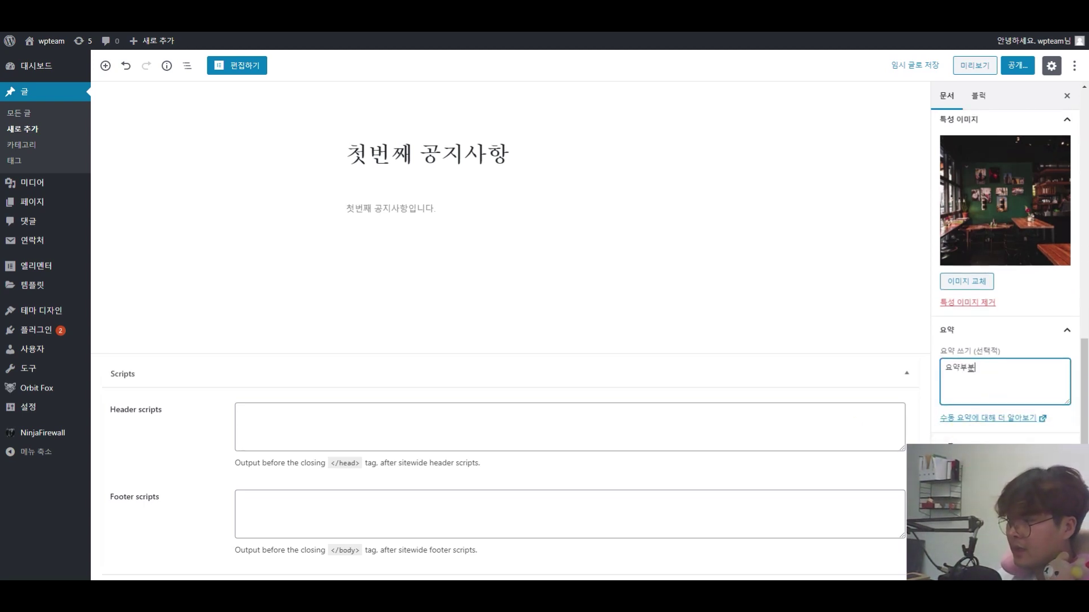
pyautogui.press('Escape')
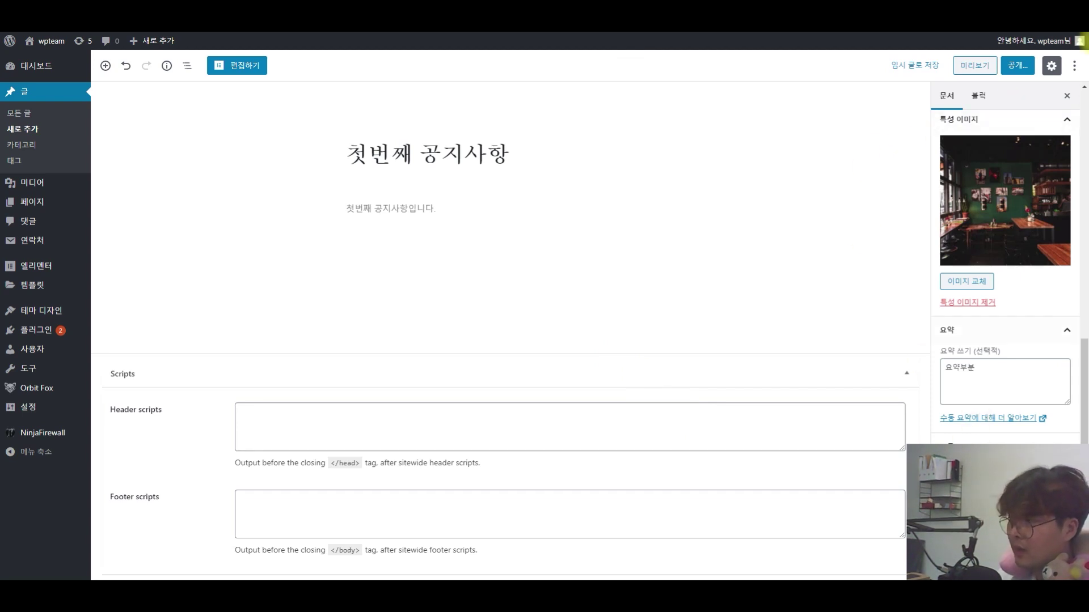
pyautogui.click(1019, 64)
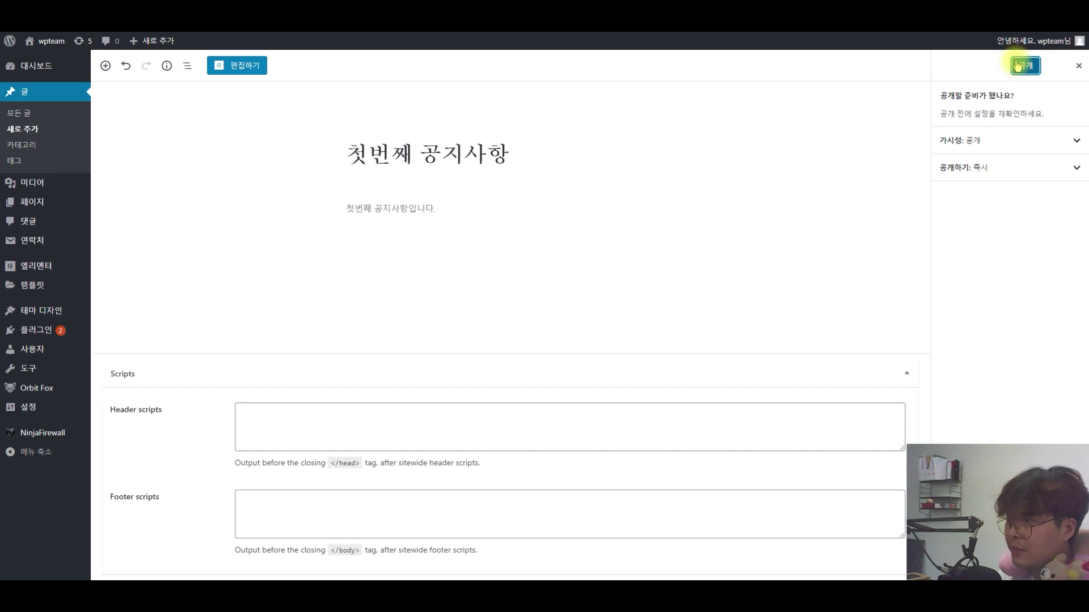
pyautogui.click(1025, 65)
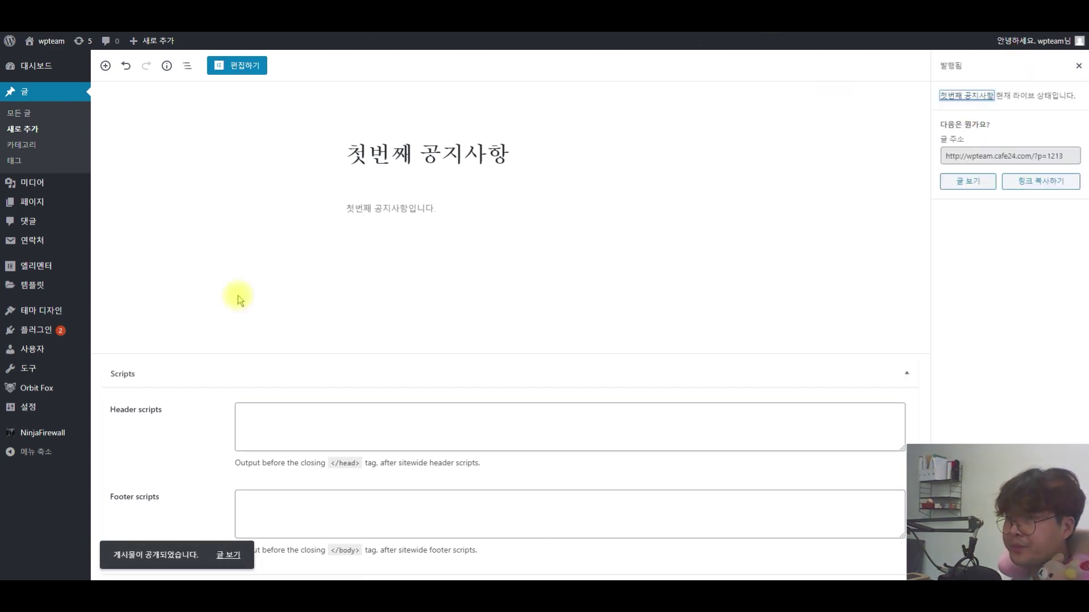
# Open the published post on the live site and scroll through it
pyautogui.click(227, 556)
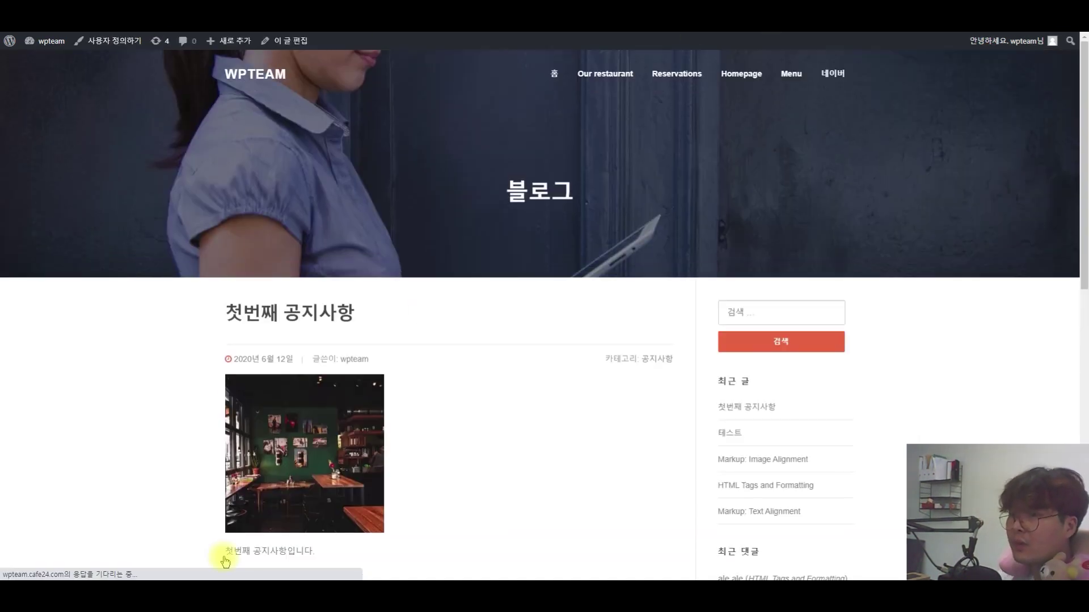
pyautogui.scroll(-7, 677, 289)
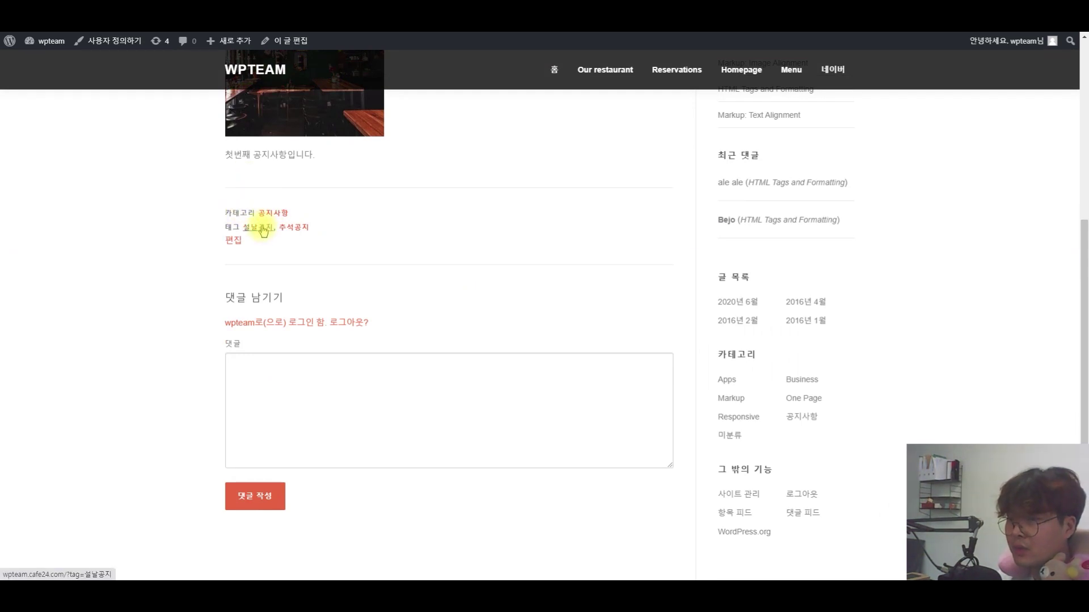
pyautogui.scroll(7, 276, 283)
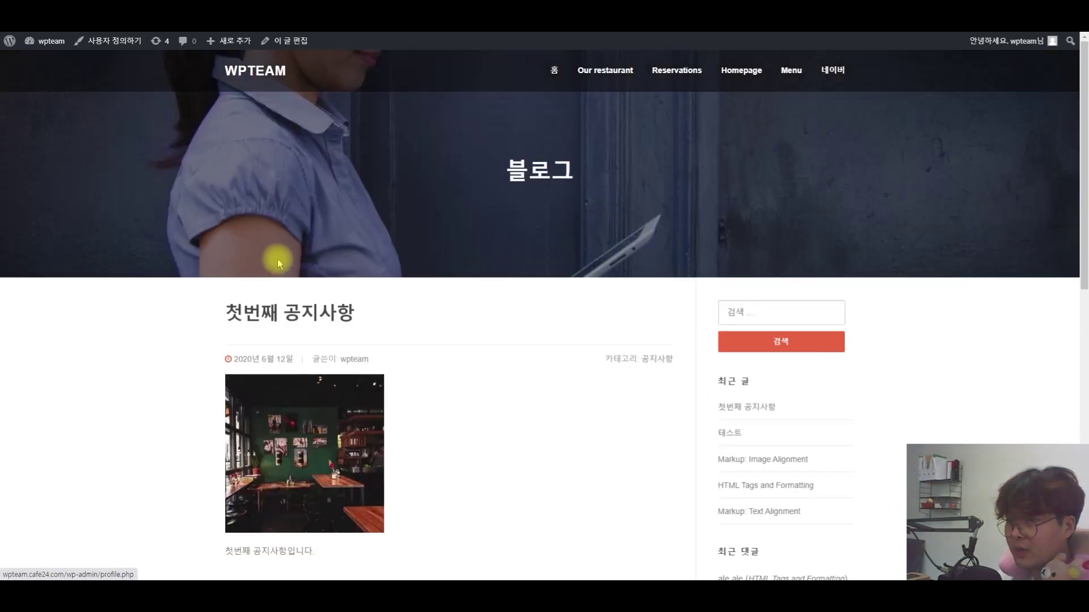
# Check the homepage news card for 첫번째 공지사항 and its 요약부분 excerpt
pyautogui.click(264, 83)
pyautogui.scroll(-20, 291, 161)
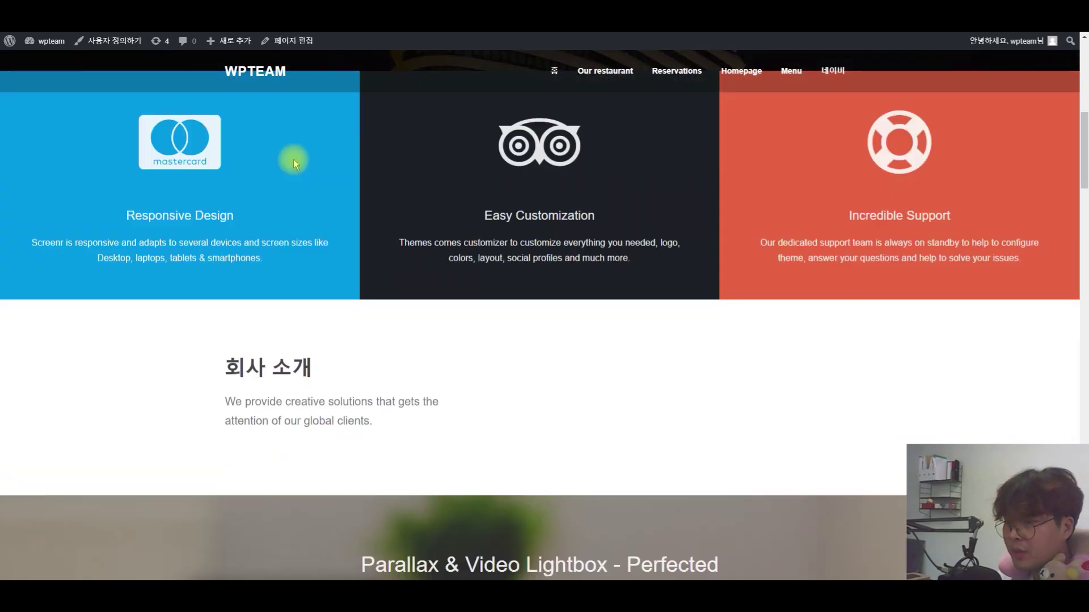
pyautogui.scroll(-8, 289, 163)
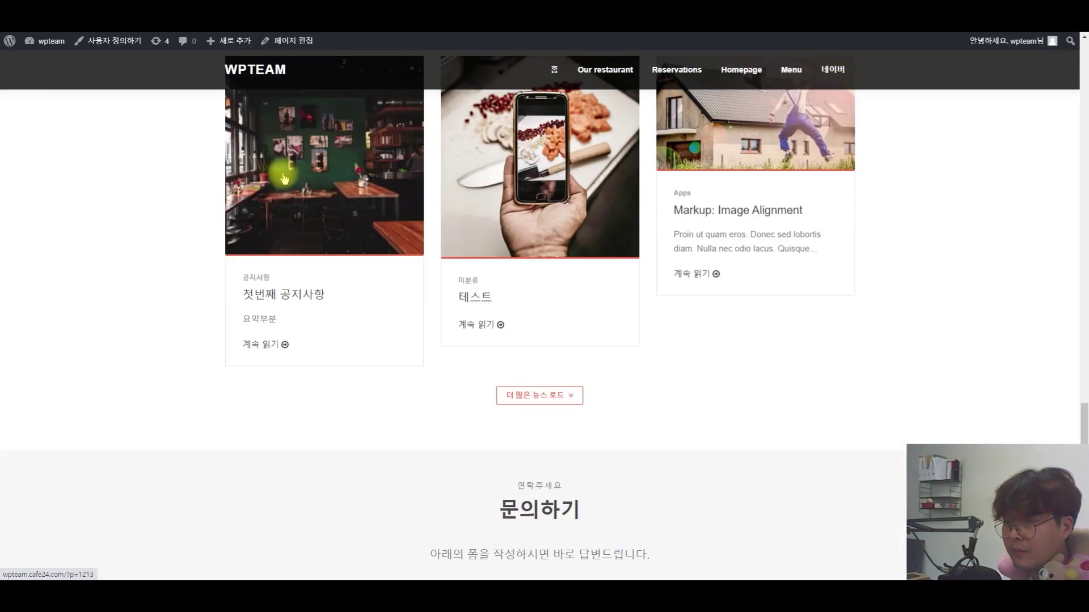
pyautogui.moveTo(284, 314); pyautogui.dragTo(224, 298)
pyautogui.click(308, 322)
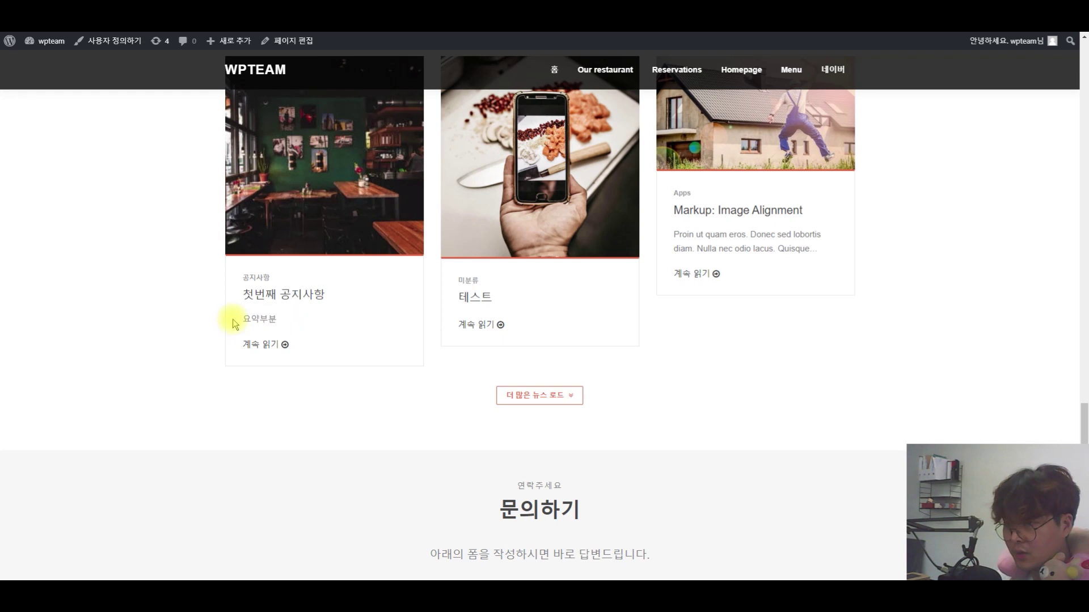
pyautogui.moveTo(260, 319); pyautogui.dragTo(243, 319)
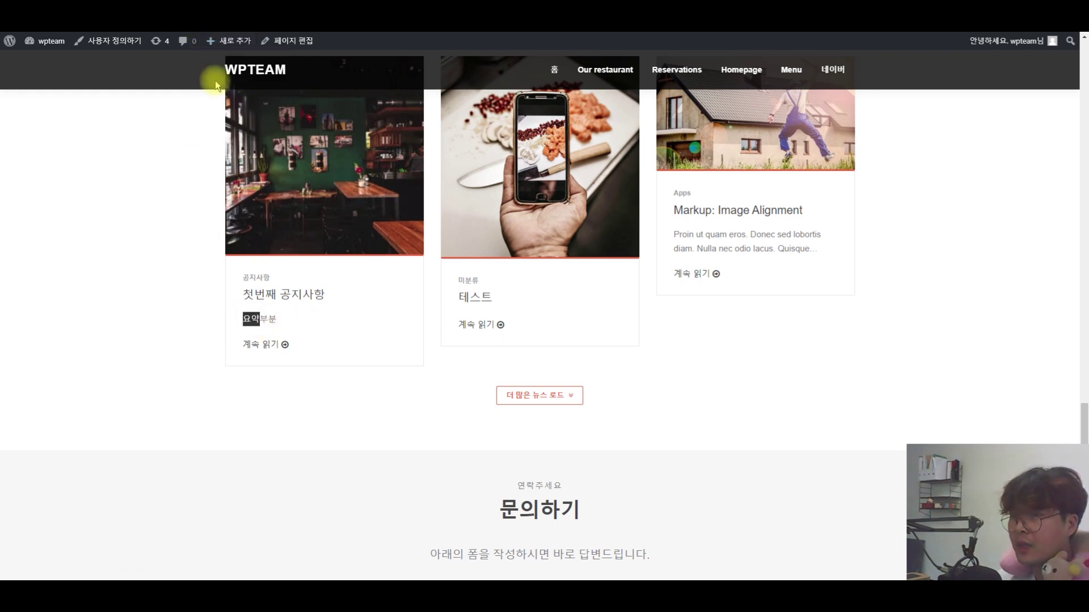
pyautogui.click(283, 41)
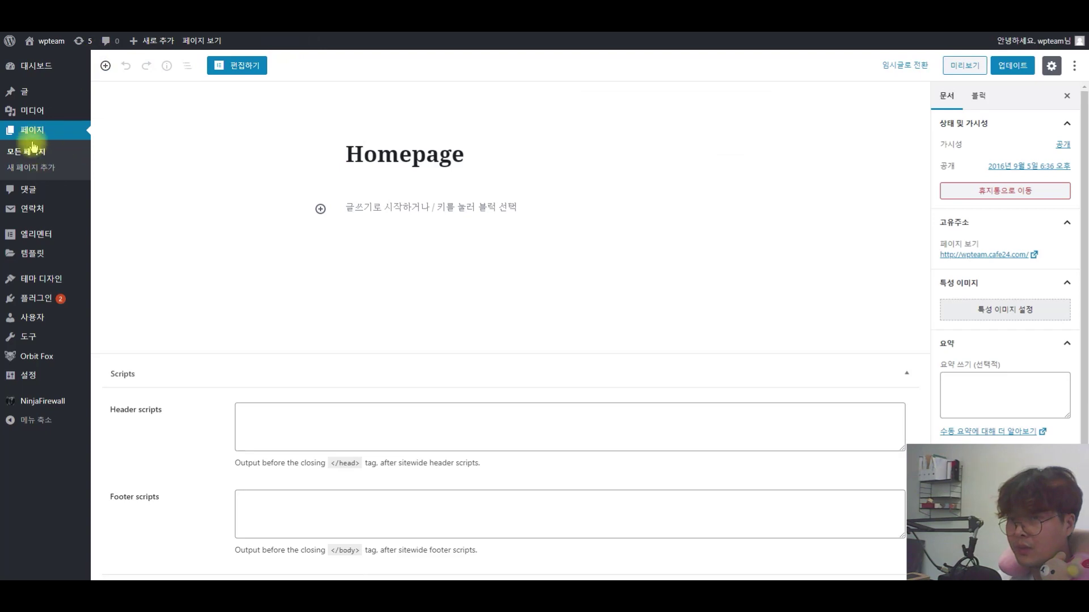
# Open 첫번째 공지사항 from All Posts, review its 요약부분 excerpt, and return to the front page
pyautogui.moveTo(29, 92)
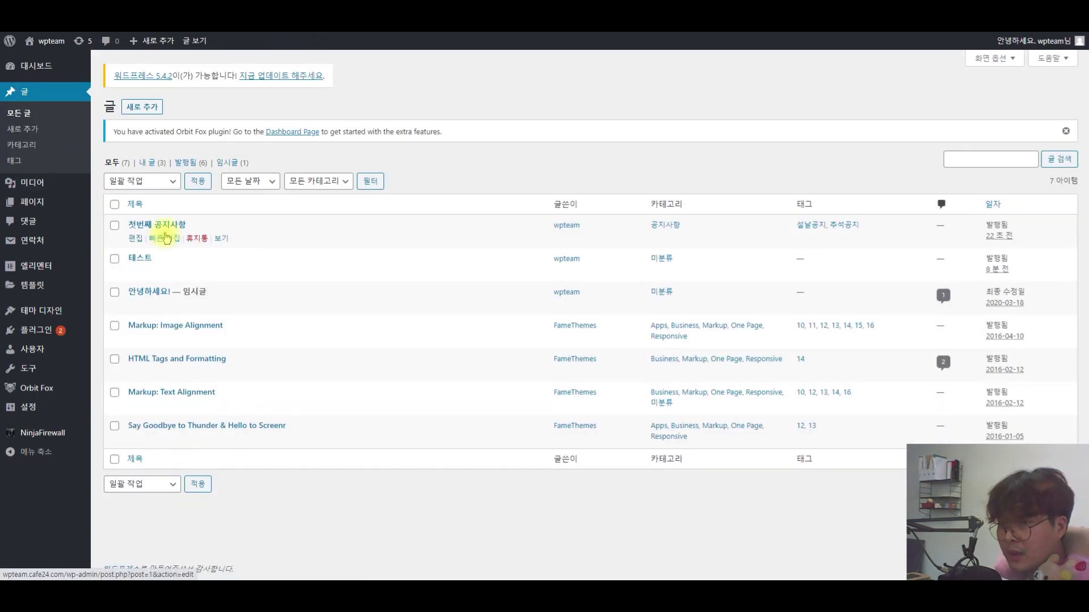
pyautogui.click(158, 225)
pyautogui.scroll(-1, 992, 389)
pyautogui.scroll(-8, 1026, 407)
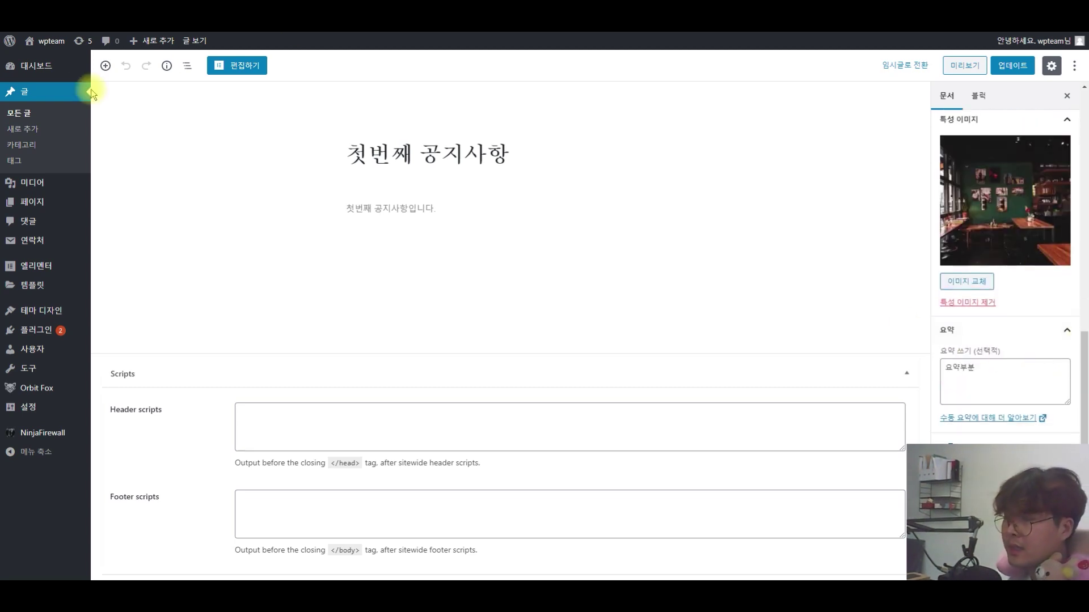
pyautogui.moveTo(971, 369); pyautogui.dragTo(893, 368)
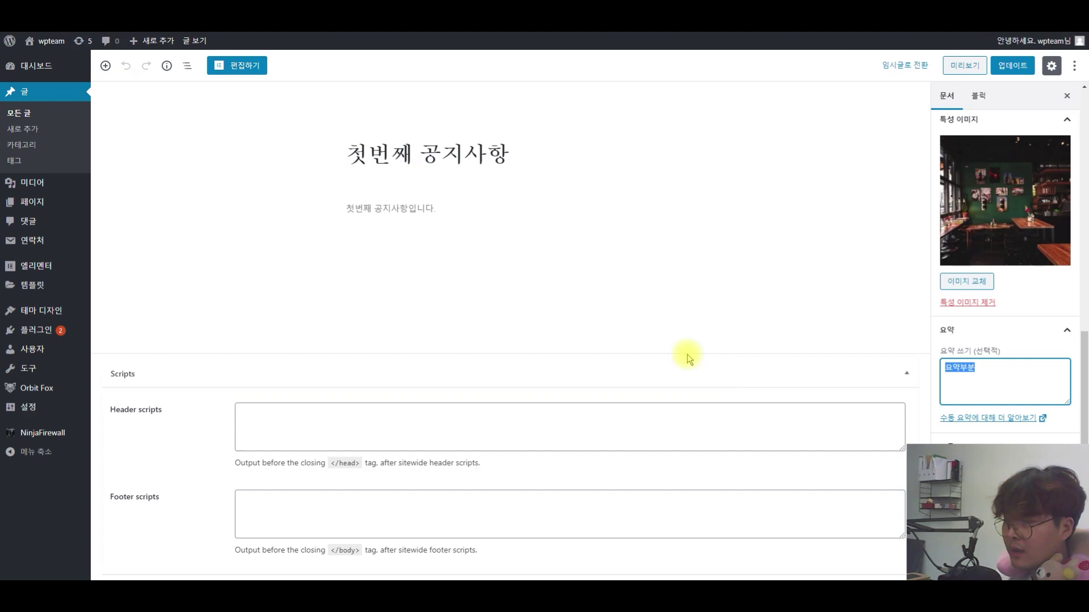
pyautogui.click(57, 40)
pyautogui.scroll(-10, 298, 467)
pyautogui.scroll(-15, 361, 442)
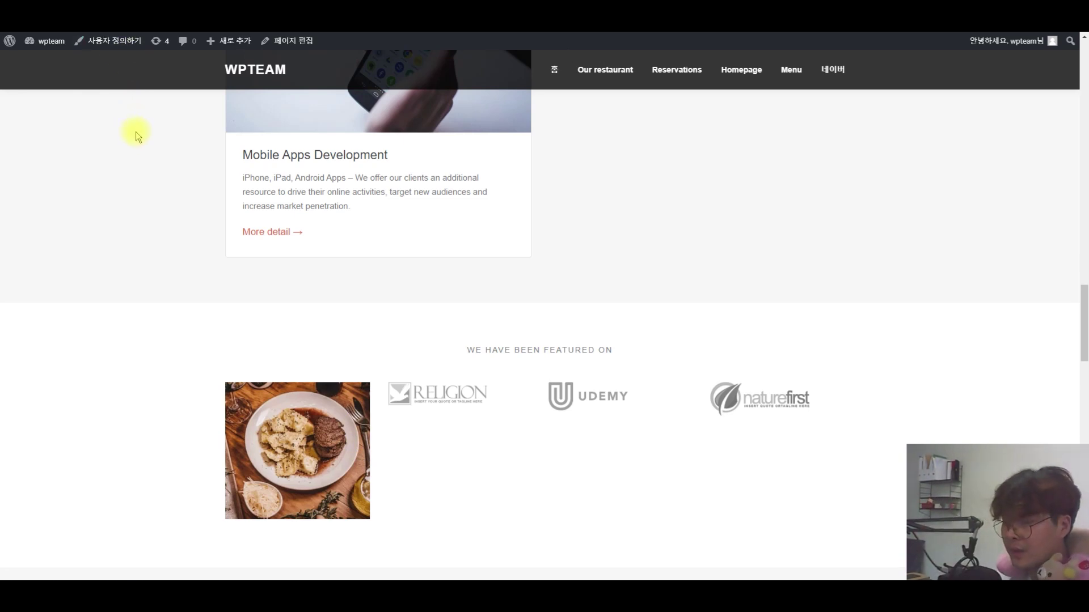
# Scroll the front page, open the 첫번째 공지사항 post, and return to the dashboard
pyautogui.scroll(-5, 136, 142)
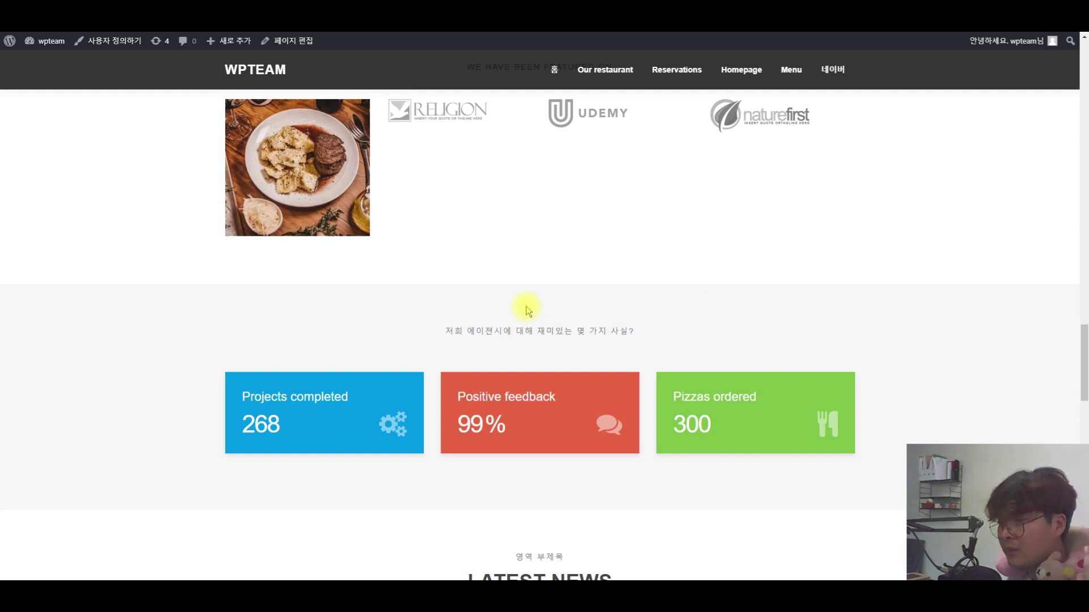
pyautogui.scroll(-10, 524, 305)
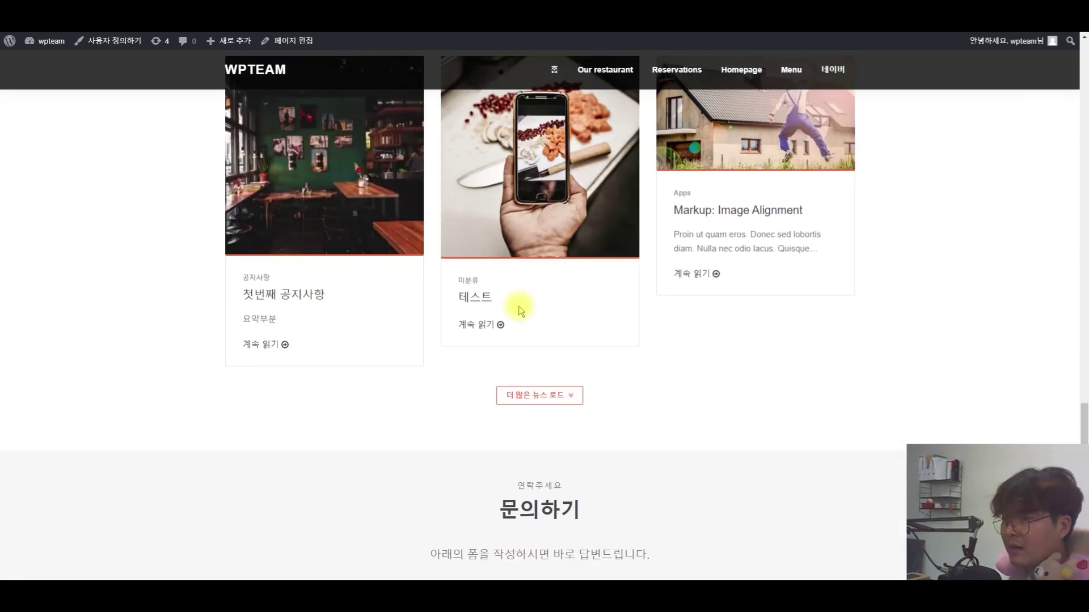
pyautogui.scroll(1, 292, 306)
pyautogui.click(287, 305)
pyautogui.moveTo(51, 41)
pyautogui.click(40, 59)
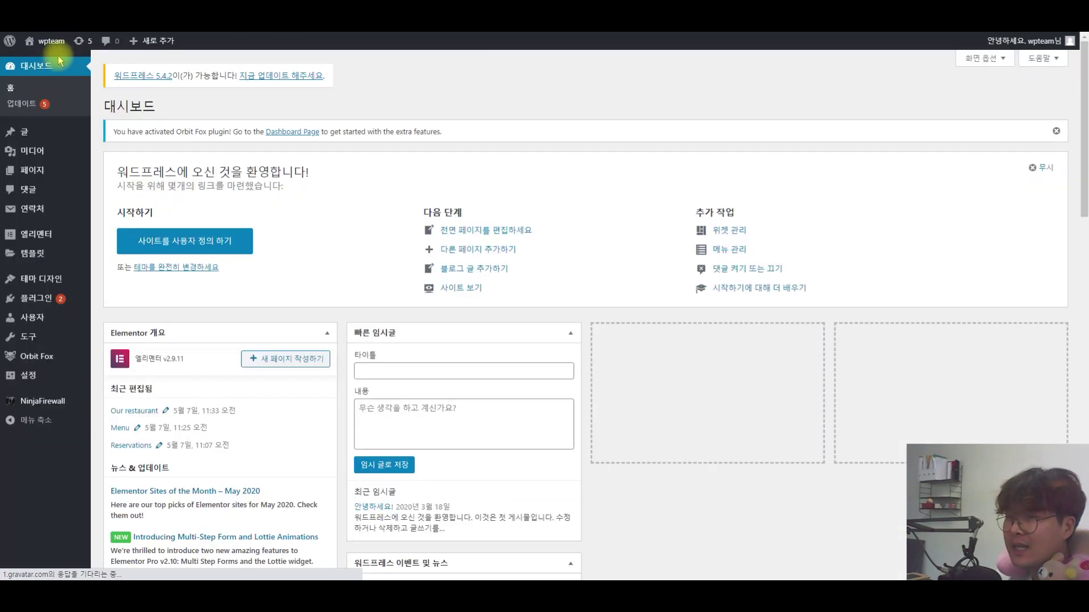
# Visit the public site once more, return to the dashboard, and open 테마 디자인 > 메뉴
pyautogui.moveTo(42, 180)
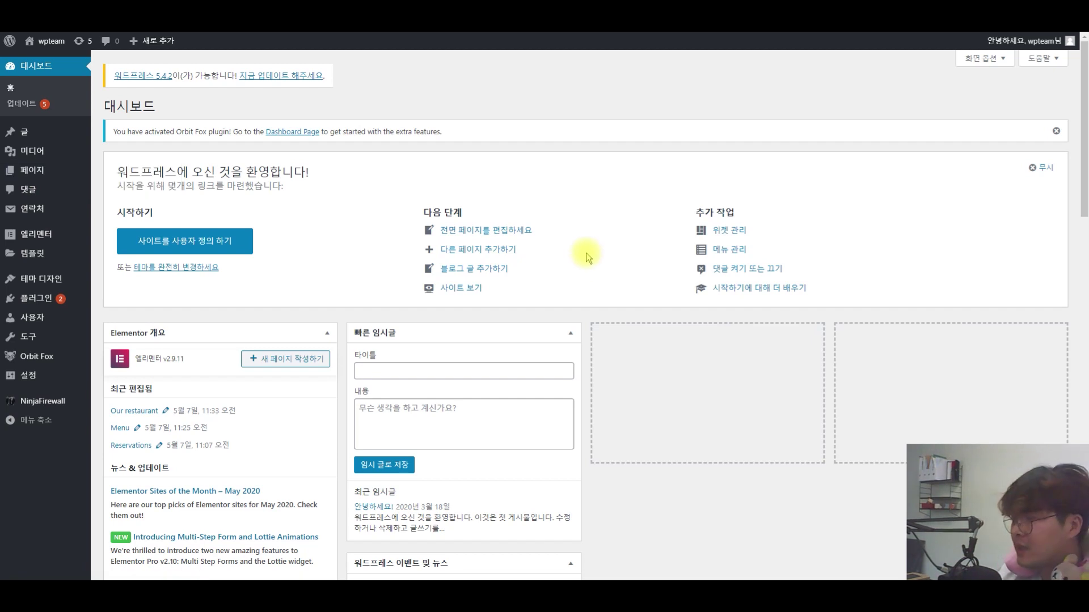
pyautogui.moveTo(51, 41)
pyautogui.click(57, 60)
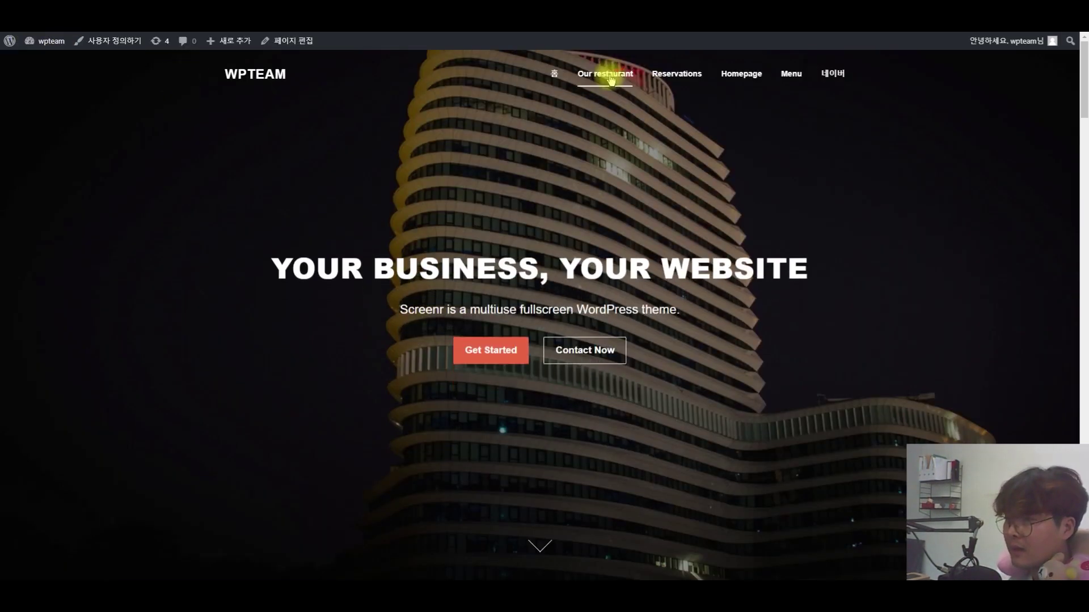
pyautogui.moveTo(52, 40)
pyautogui.click(51, 60)
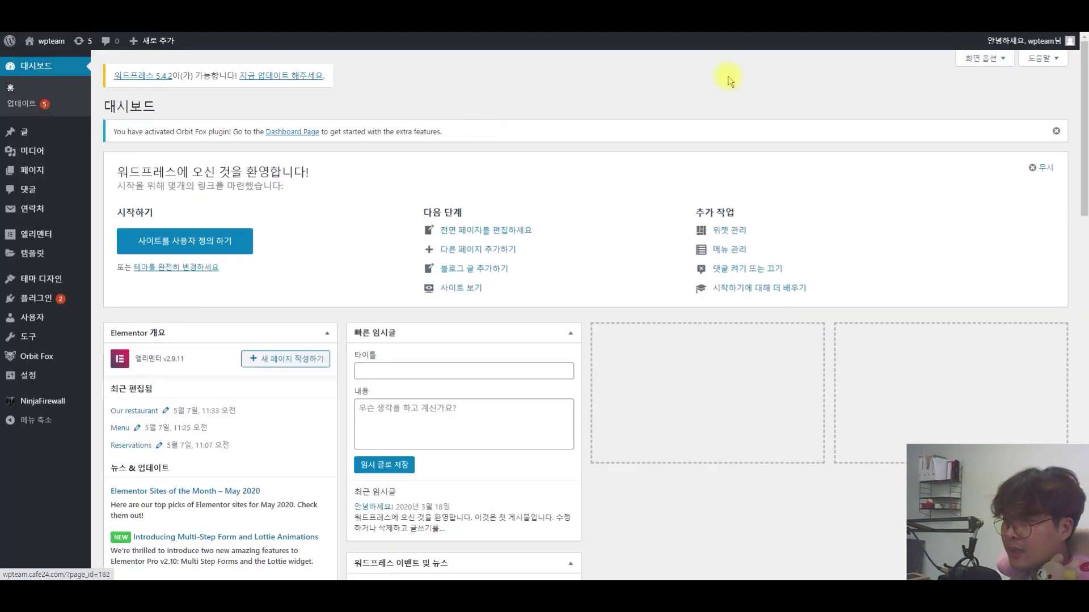
pyautogui.moveTo(34, 278)
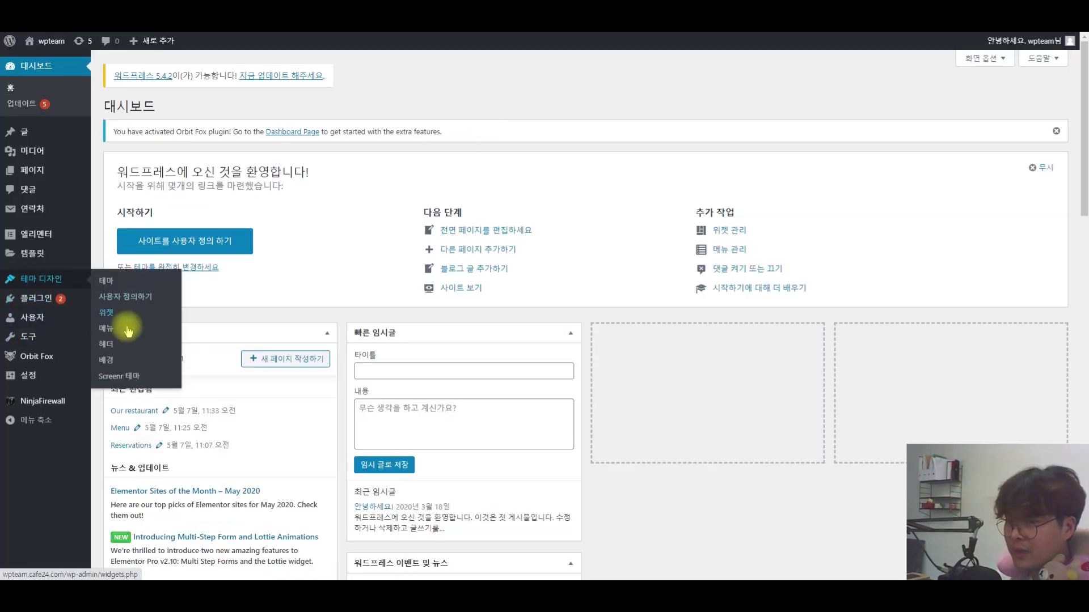
pyautogui.click(122, 330)
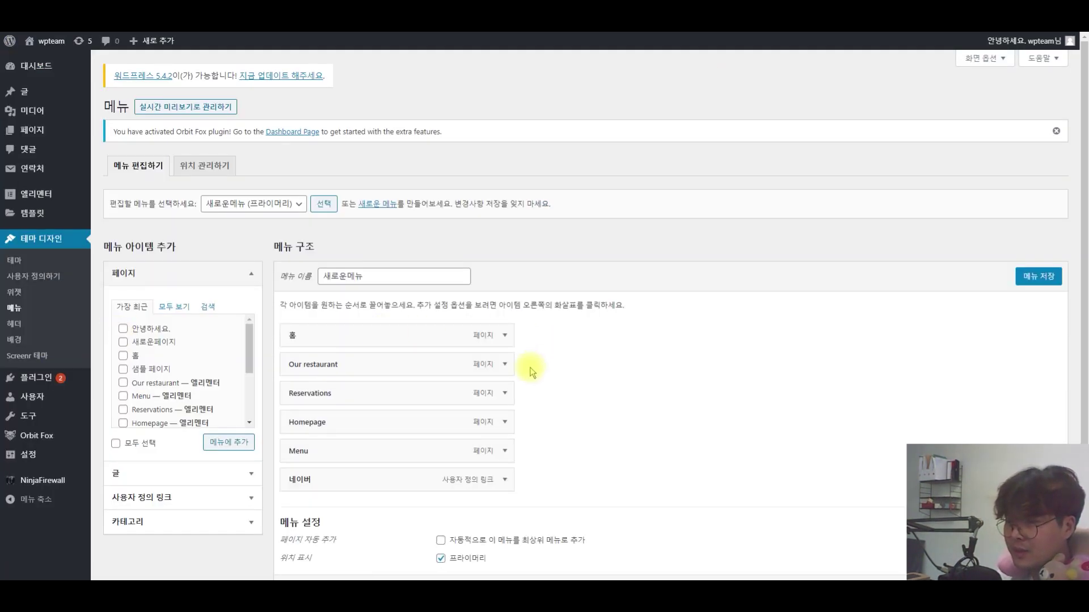
# Create a new menu named 메뉴
pyautogui.click(504, 364)
pyautogui.click(377, 204)
pyautogui.click(382, 273)
pyautogui.write('메뉴')
pyautogui.click(1047, 277)
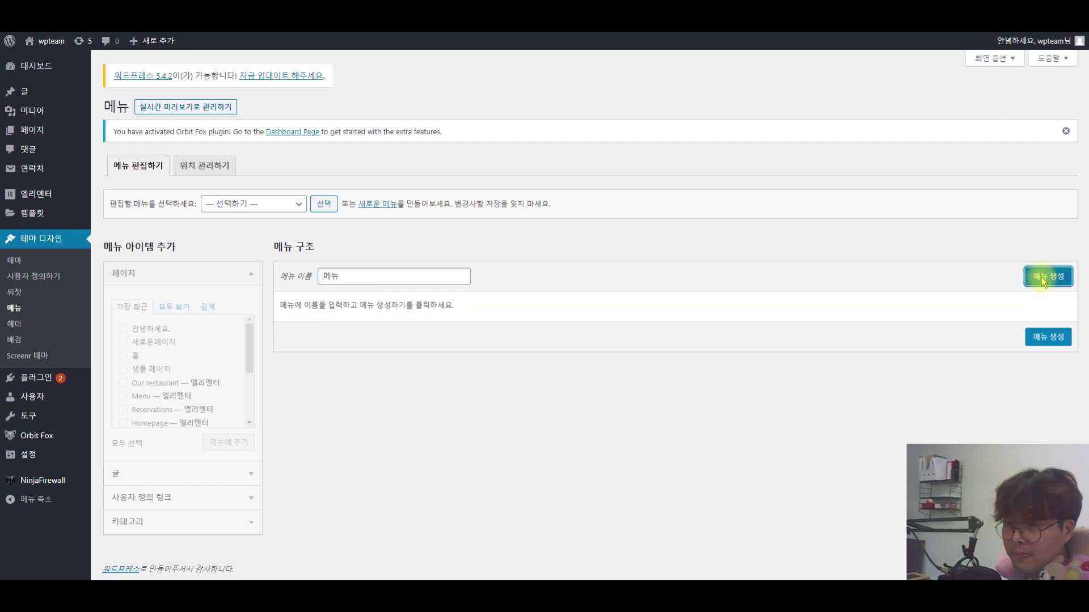
# Add the 홈 page to 메뉴 and list all categories to choose from
pyautogui.click(225, 452)
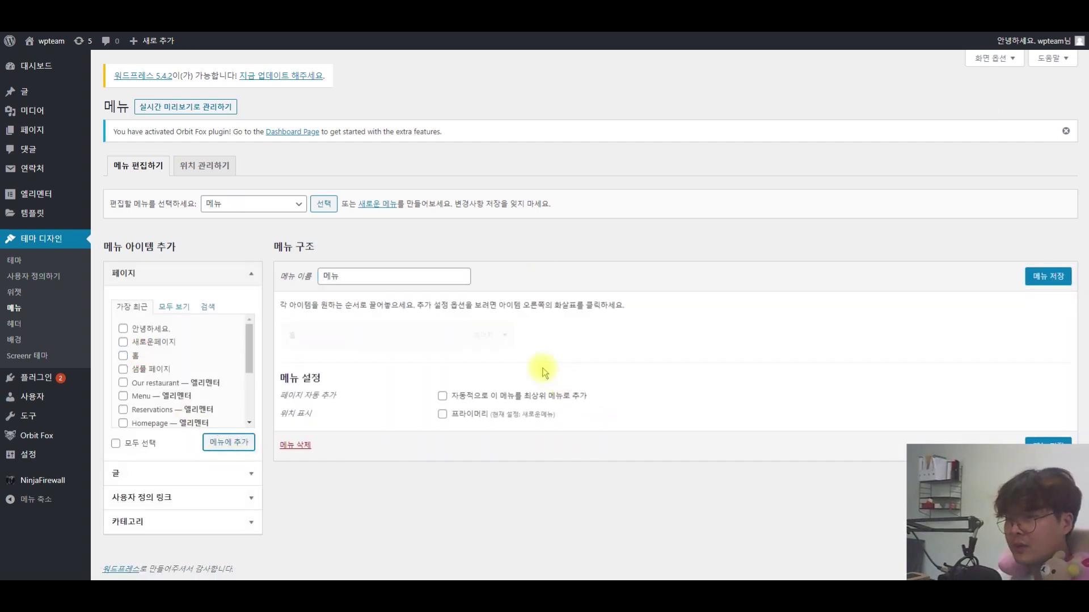
pyautogui.click(208, 524)
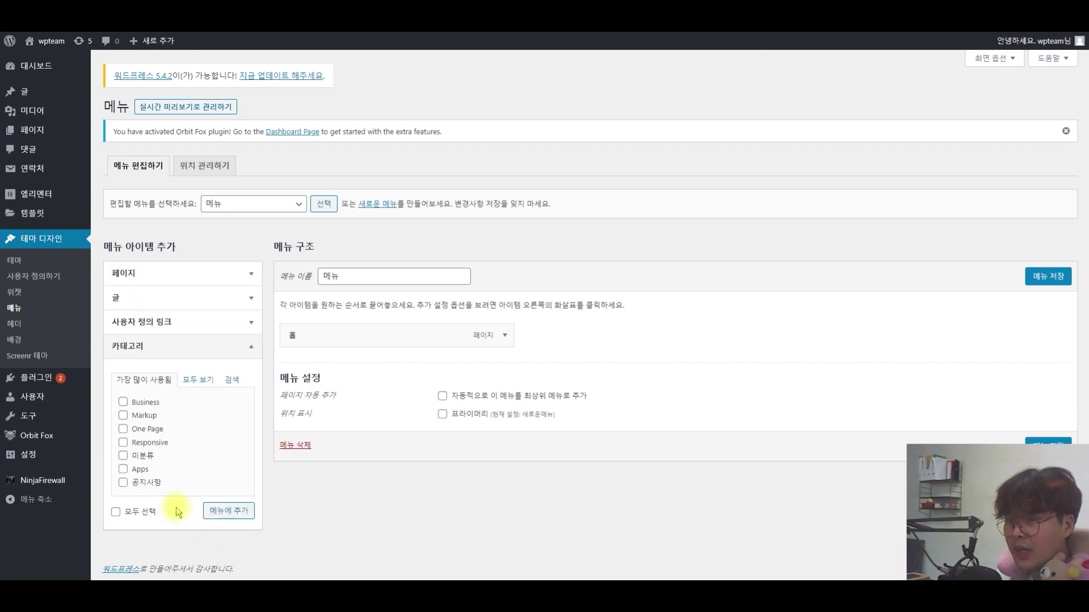
pyautogui.click(196, 381)
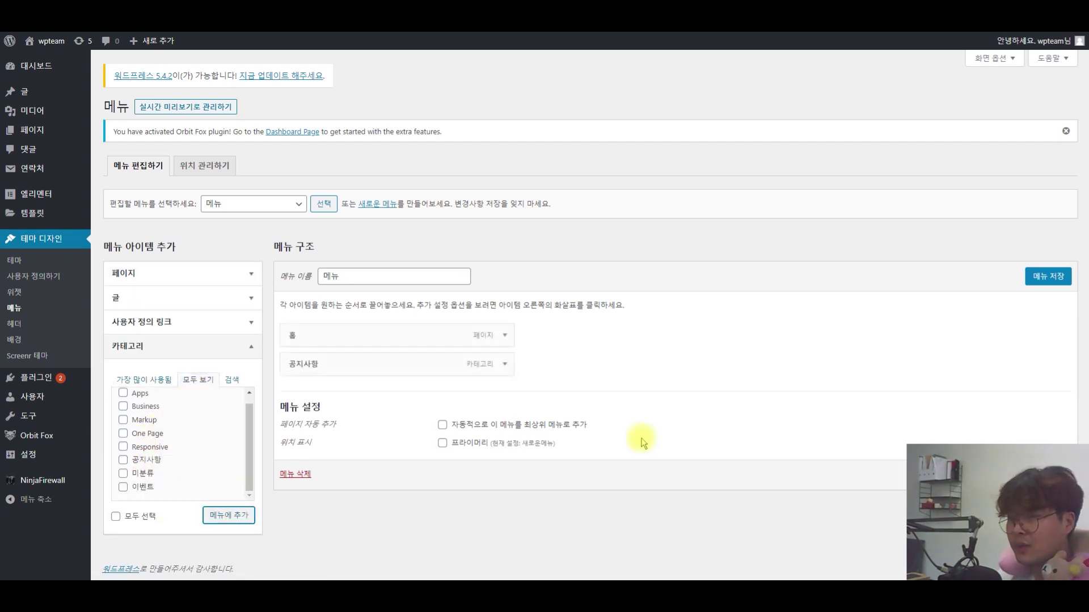
pyautogui.moveTo(43, 98)
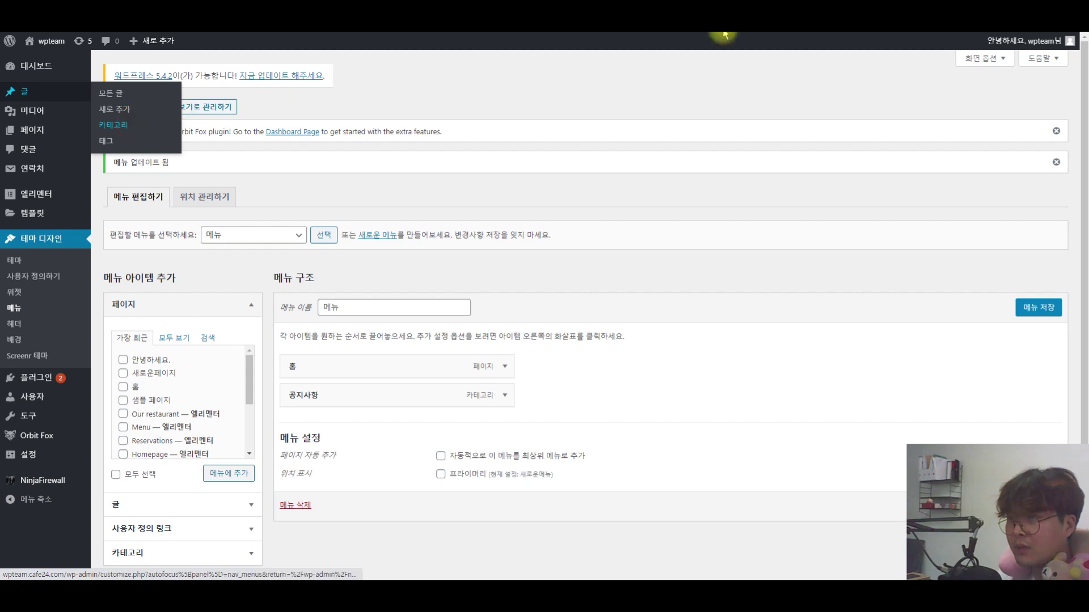
# Add a new post category named 블로그 under 글 > 카테고리, then return to 테마 디자인 > 메뉴
pyautogui.click(113, 124)
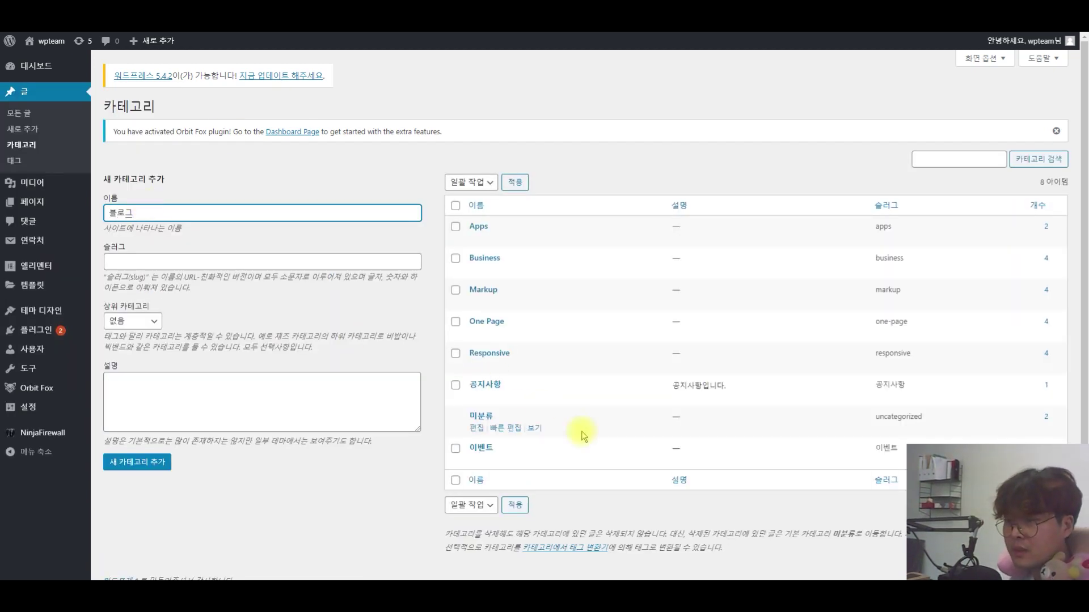
pyautogui.click(197, 261)
pyautogui.write('블르')
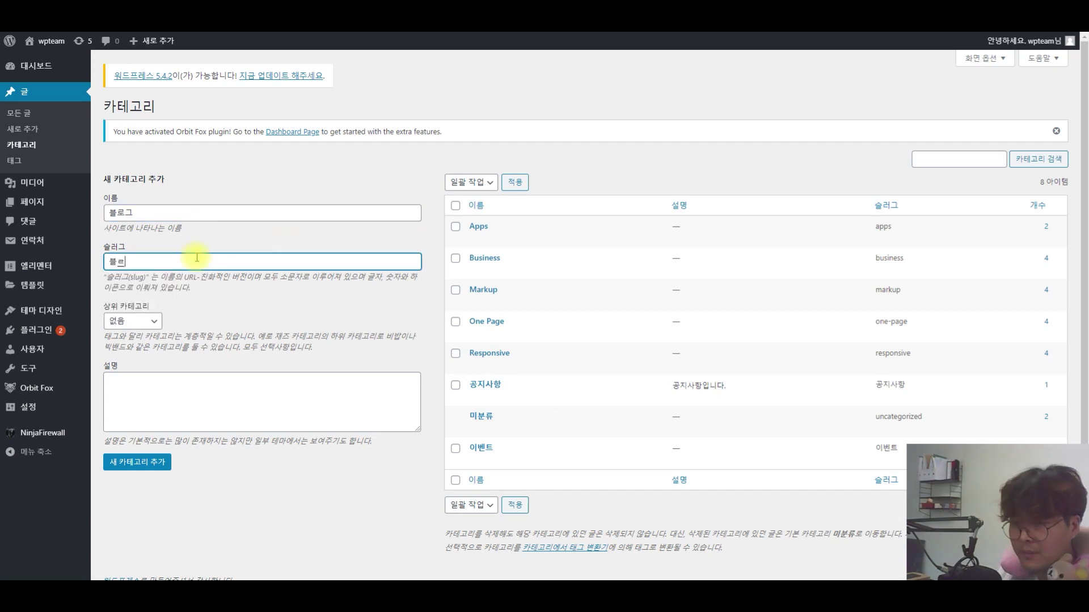
pyautogui.write('그')
pyautogui.click(159, 456)
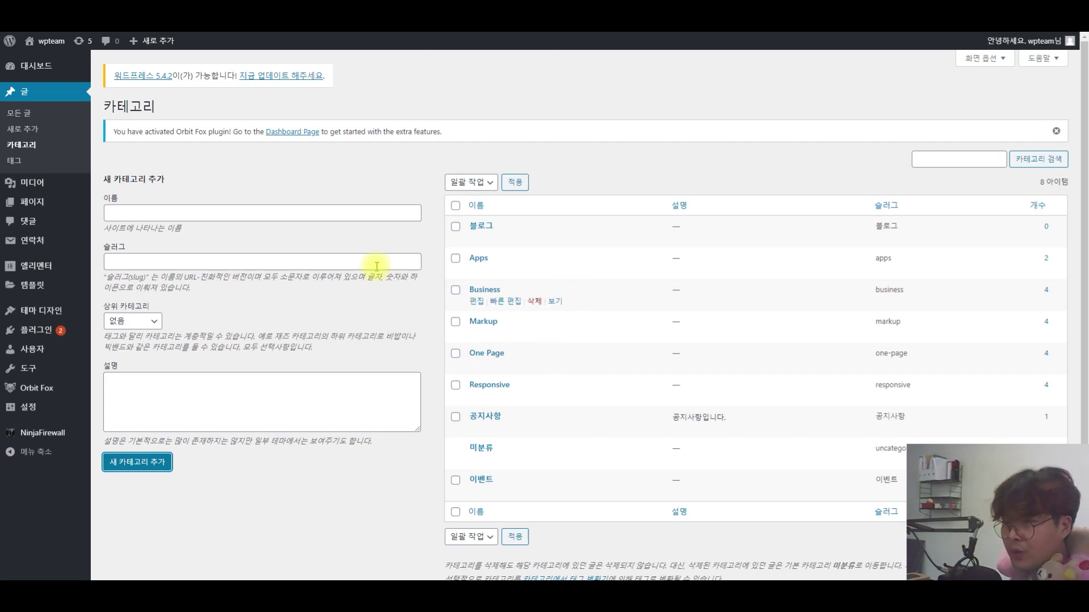
pyautogui.click(268, 212)
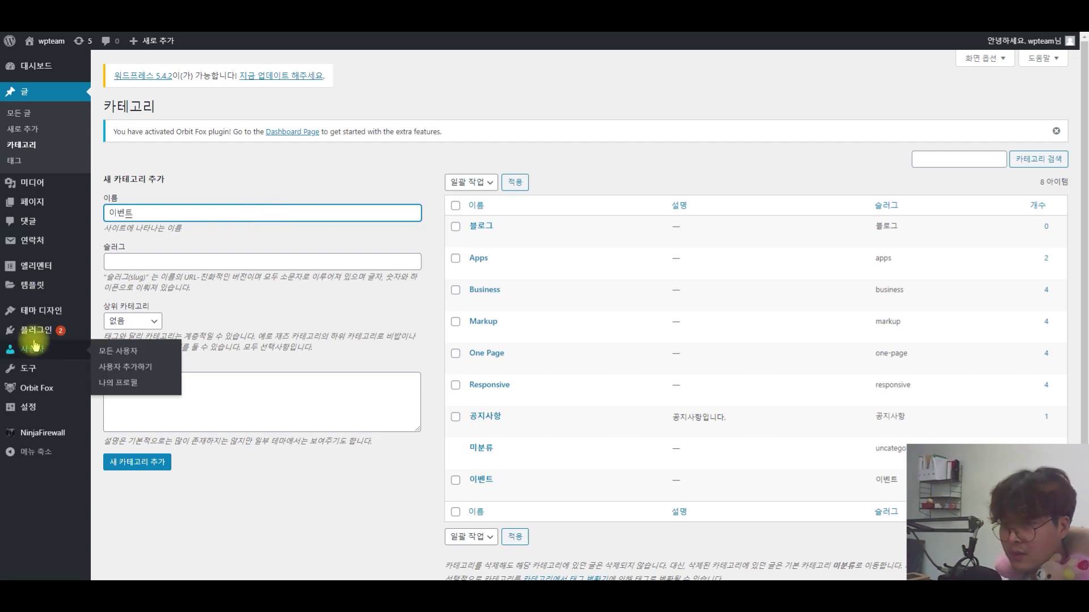
pyautogui.click(113, 360)
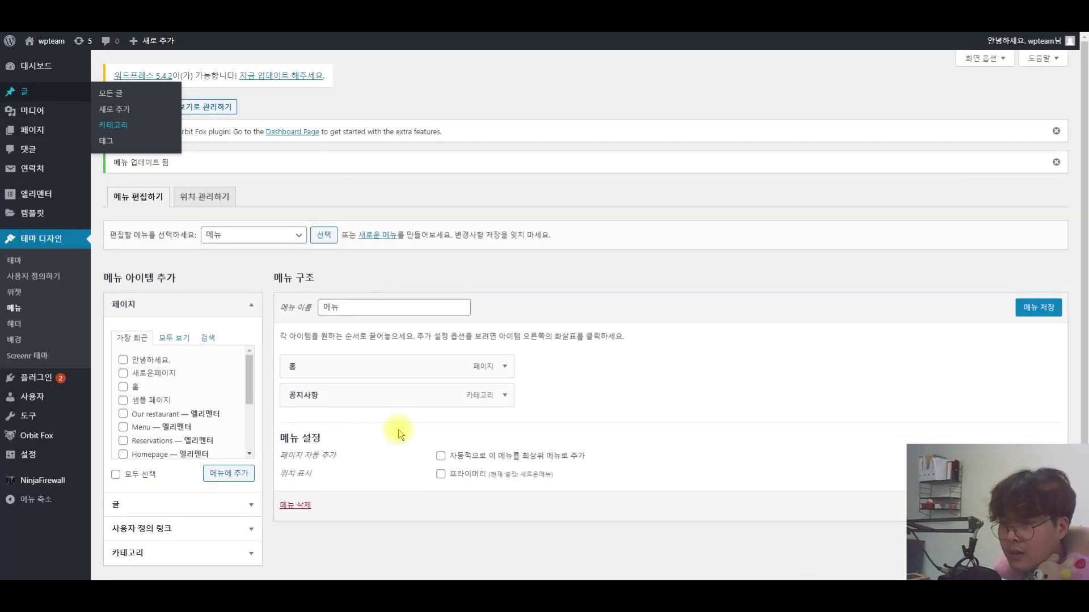
# Add the 블로그 and 이벤트 categories to the 메뉴 menu, with 블로그 between 공지사항 and 이벤트
pyautogui.press('F5')
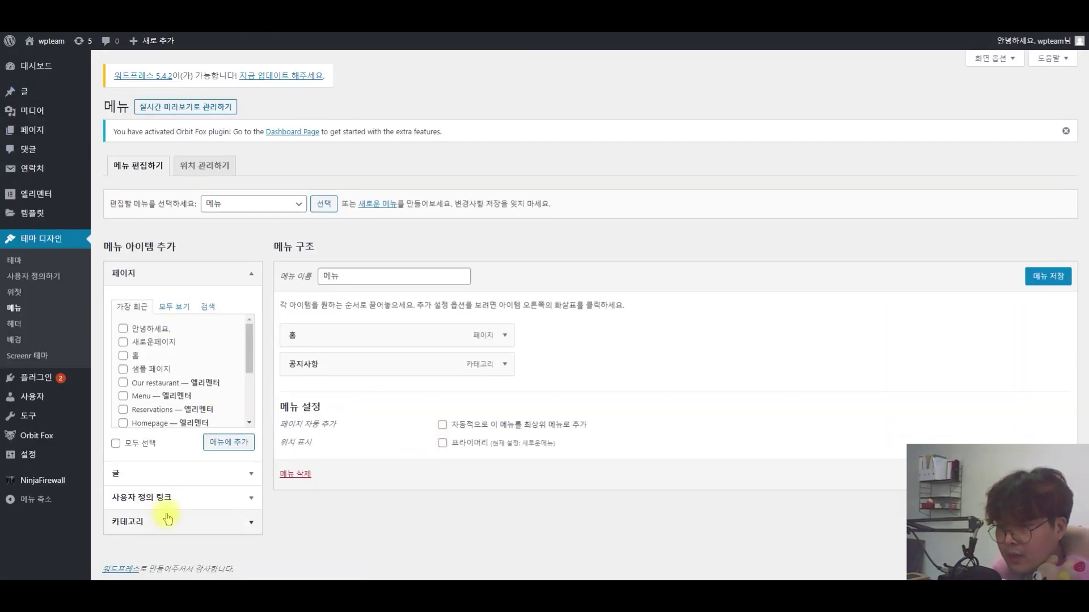
pyautogui.click(167, 517)
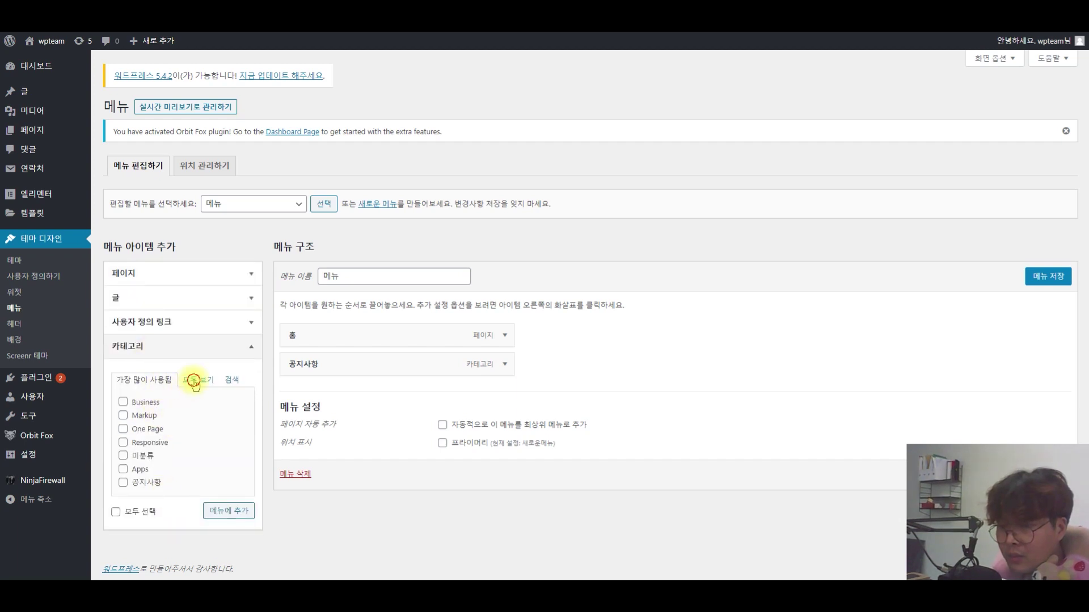
pyautogui.click(193, 383)
pyautogui.scroll(-1, 148, 431)
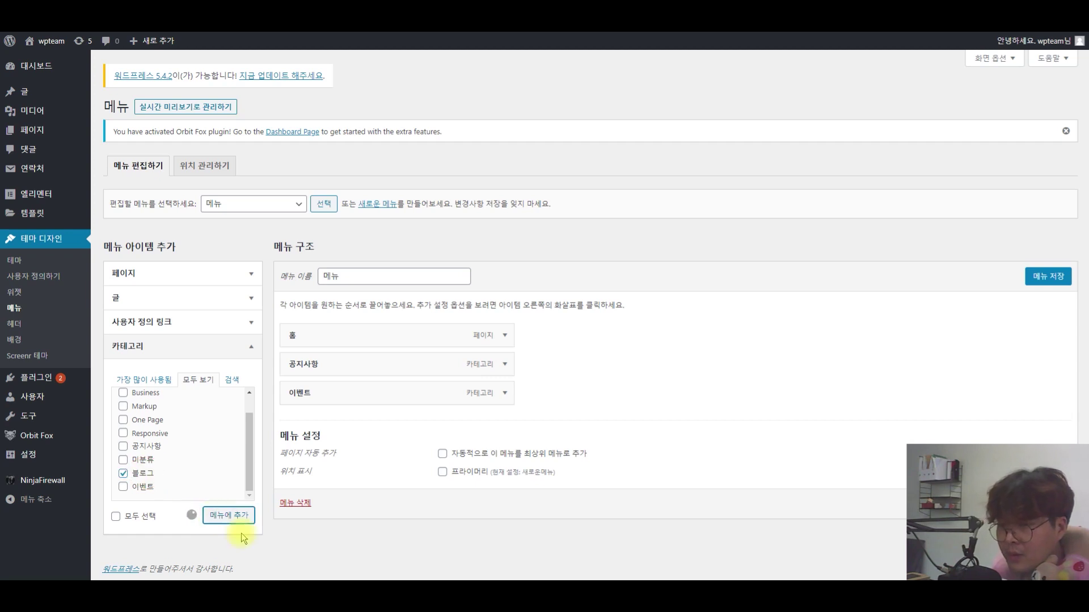
pyautogui.moveTo(337, 420); pyautogui.dragTo(328, 394)
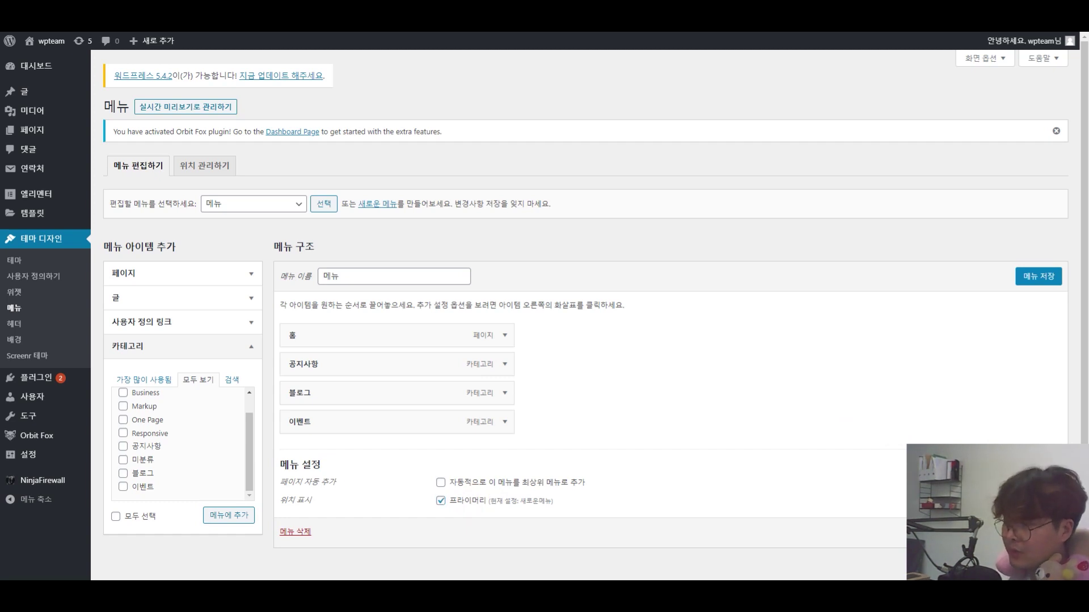
# Save the menu and open the 공지사항 category page on the live site
pyautogui.click(1038, 276)
pyautogui.click(59, 41)
pyautogui.click(746, 75)
# Open the 블로그 category page from the site's nav bar and look it over
pyautogui.scroll(-5, 397, 351)
pyautogui.scroll(5, 340, 347)
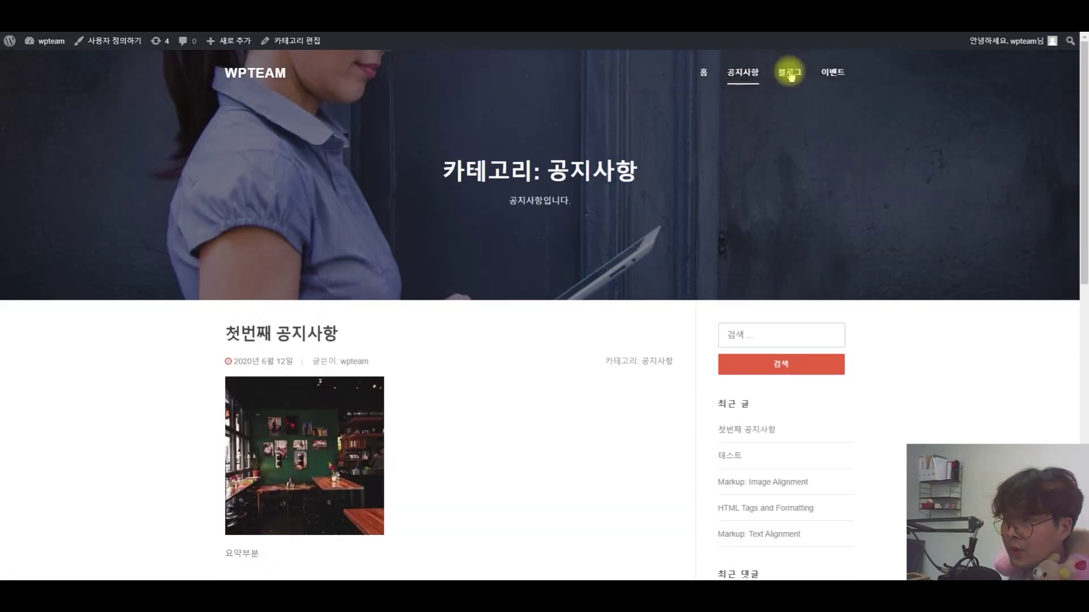
pyautogui.click(790, 72)
pyautogui.scroll(-4, 450, 244)
pyautogui.scroll(4, 749, 168)
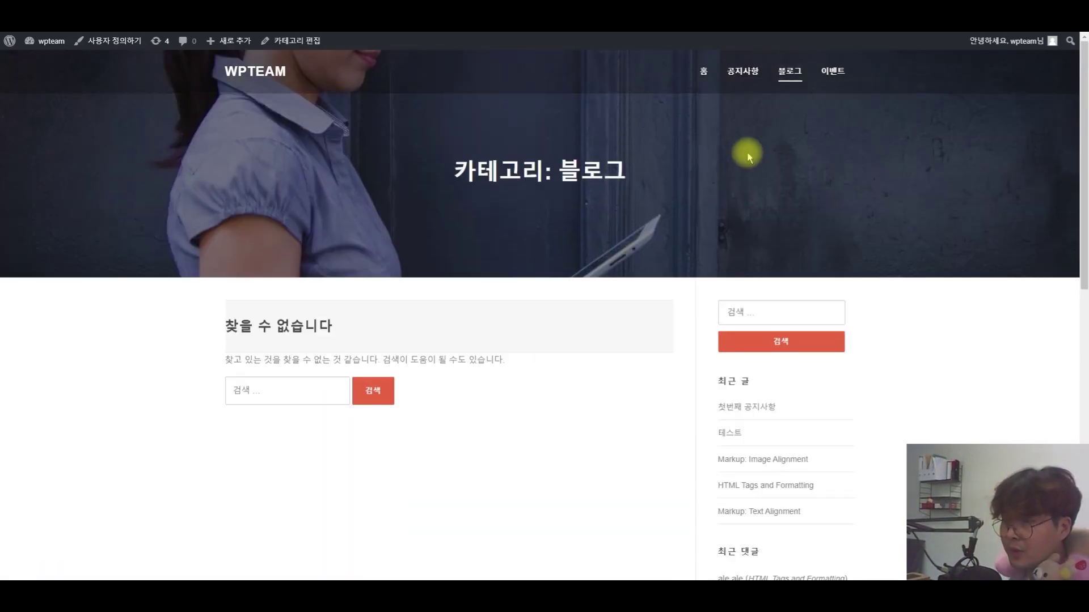
pyautogui.moveTo(221, 323); pyautogui.dragTo(600, 358)
pyautogui.doubleClick(351, 391)
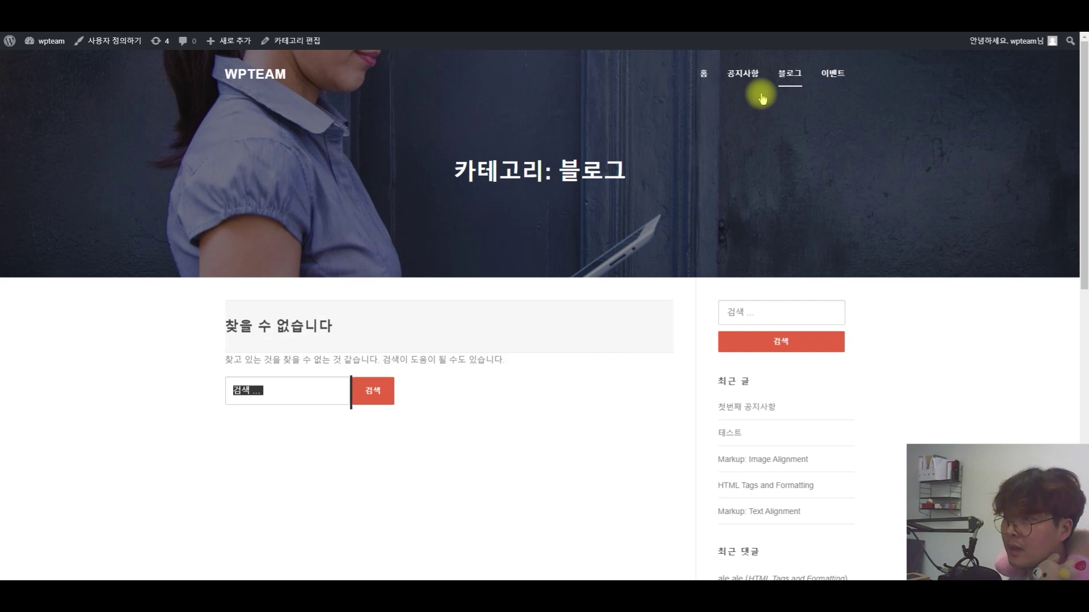
# Open the 이벤트 category page, then go back to the home page and the admin dashboard
pyautogui.click(834, 87)
pyautogui.moveTo(287, 359); pyautogui.dragTo(583, 430)
pyautogui.click(584, 431)
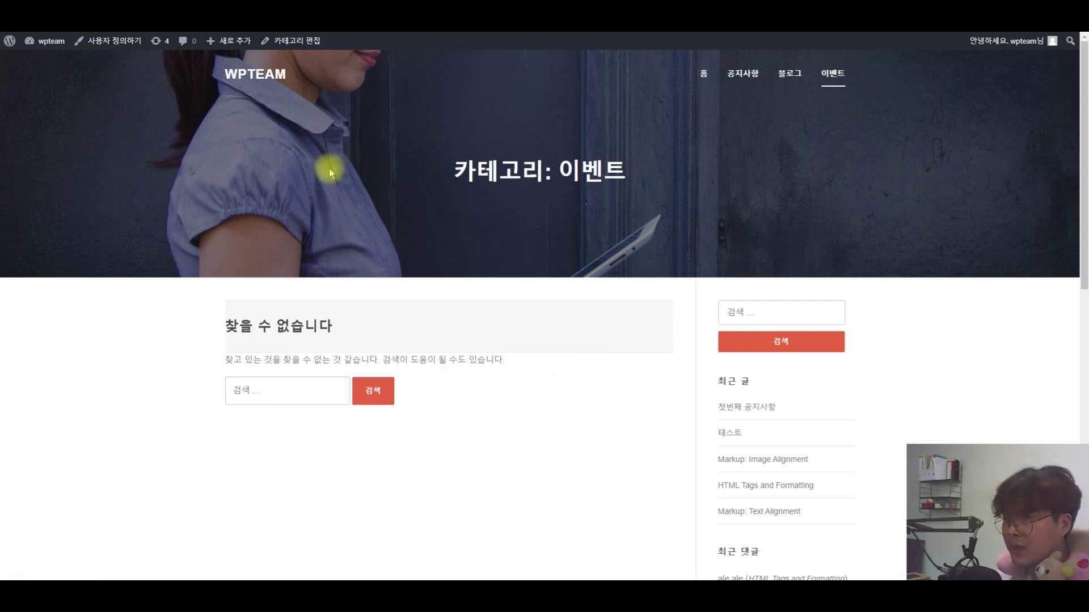
pyautogui.click(255, 73)
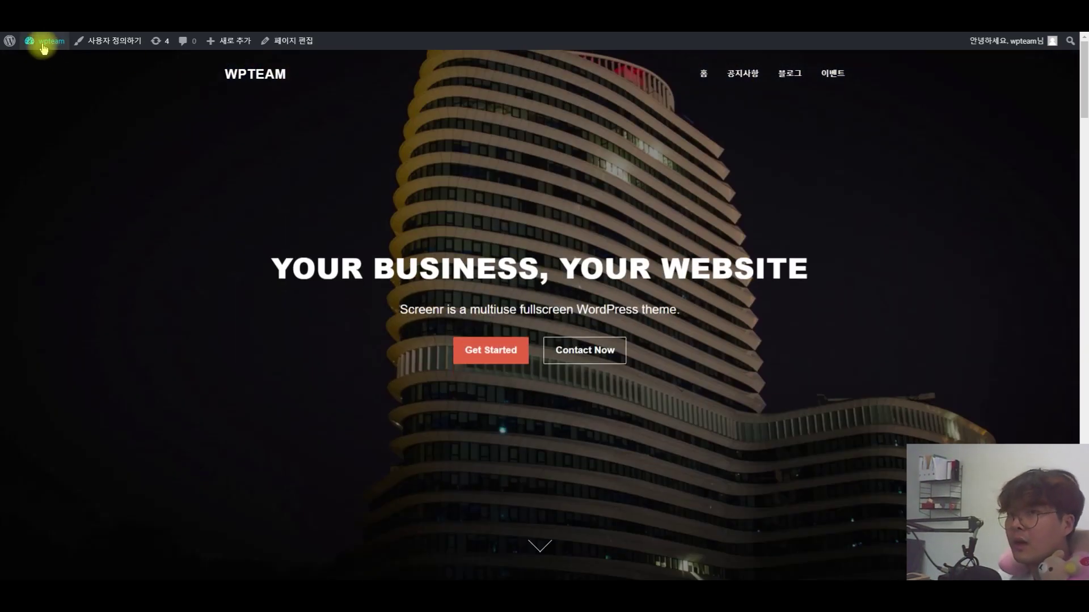
pyautogui.click(44, 42)
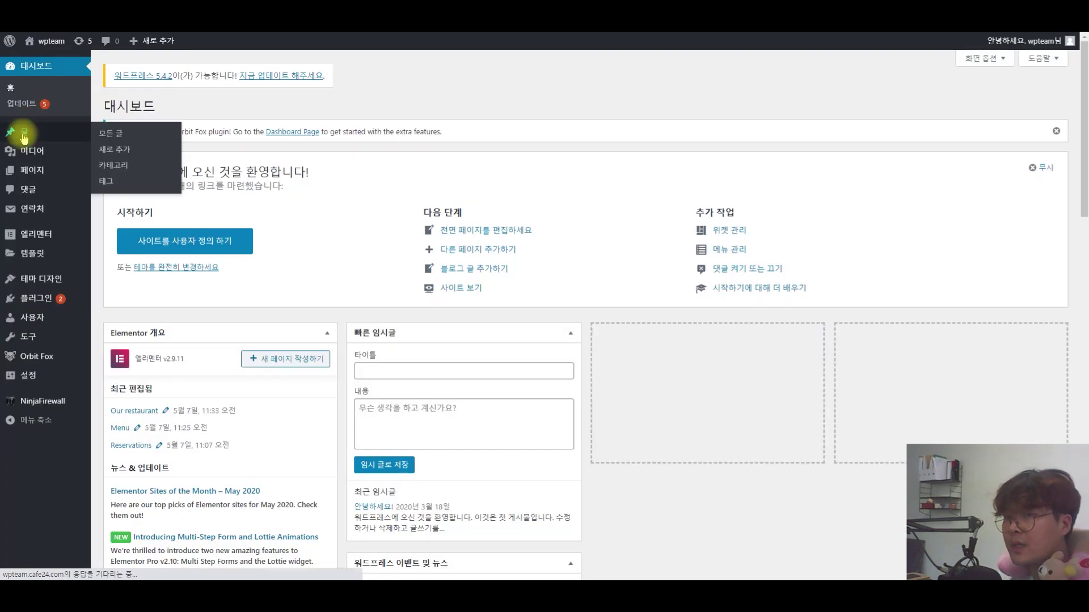
# Start a new post titled 7월 이벤트 from the posts list
pyautogui.click(24, 135)
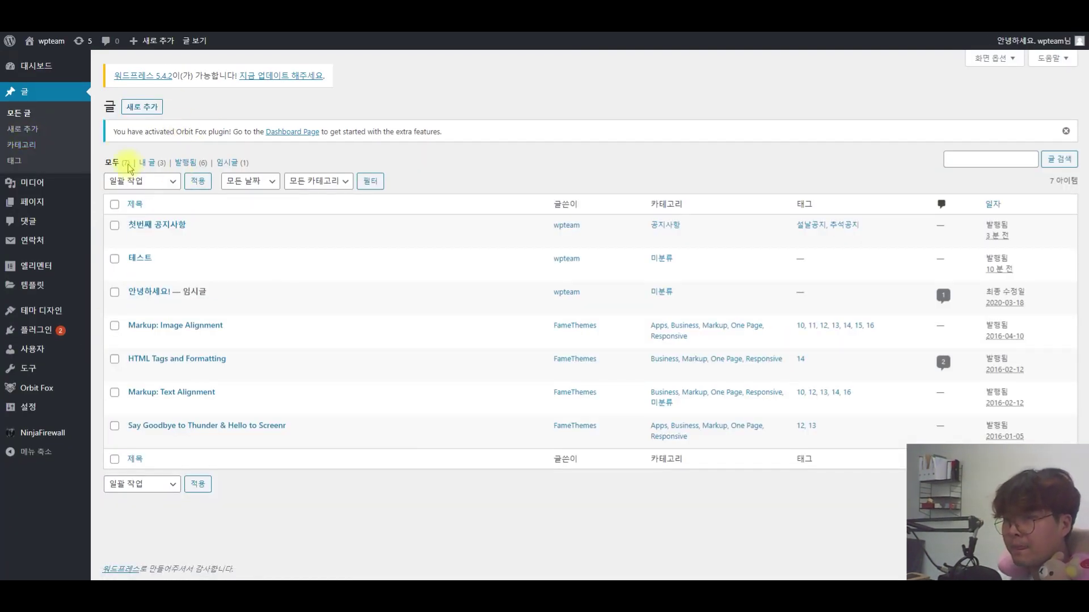
pyautogui.click(145, 111)
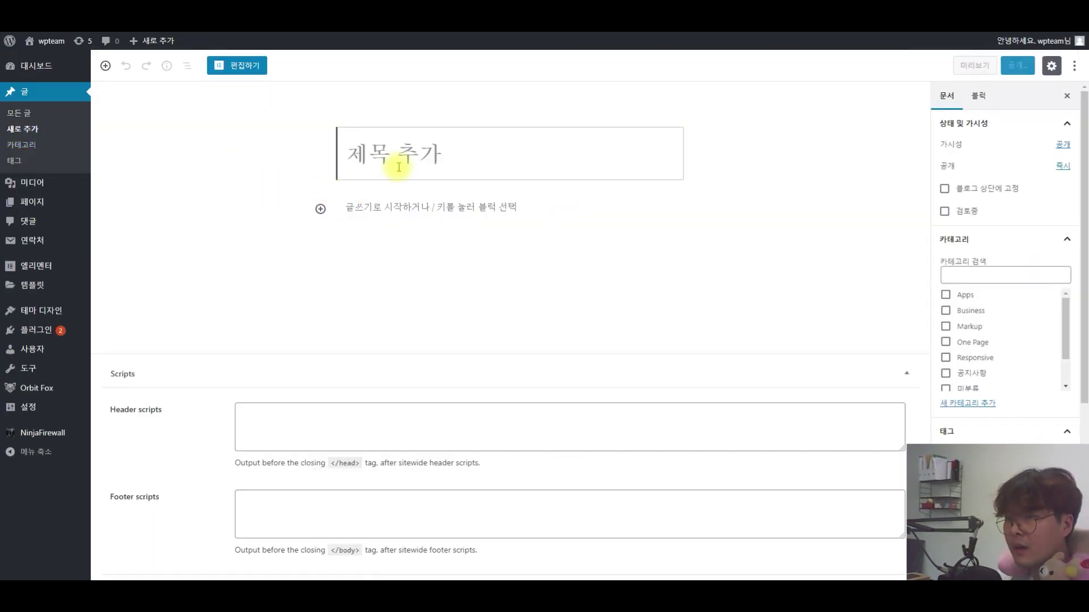
pyautogui.write('7월 이벤트')
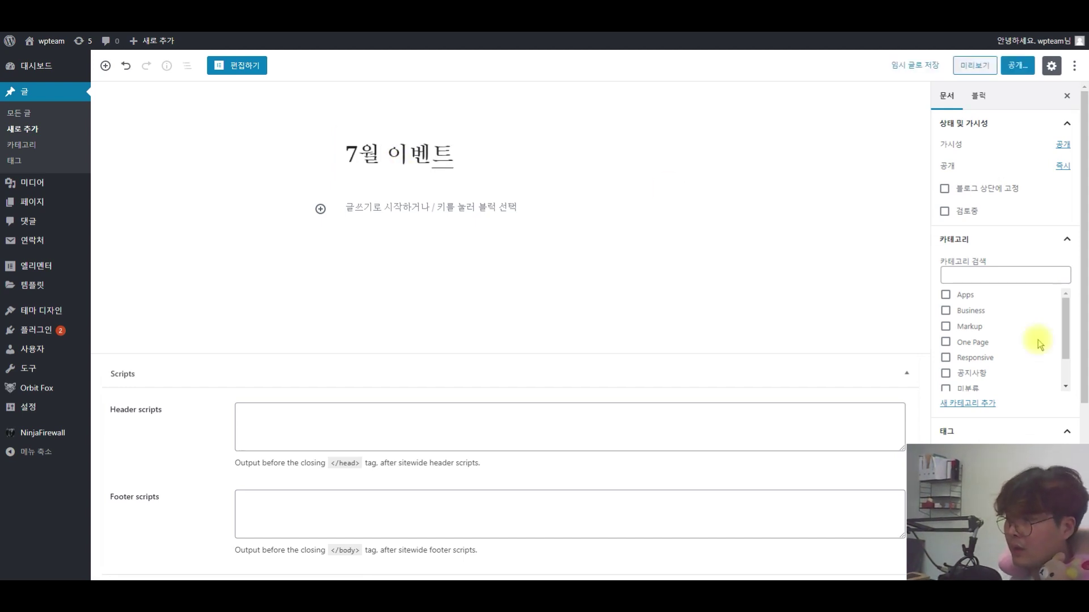
pyautogui.scroll(-1, 979, 384)
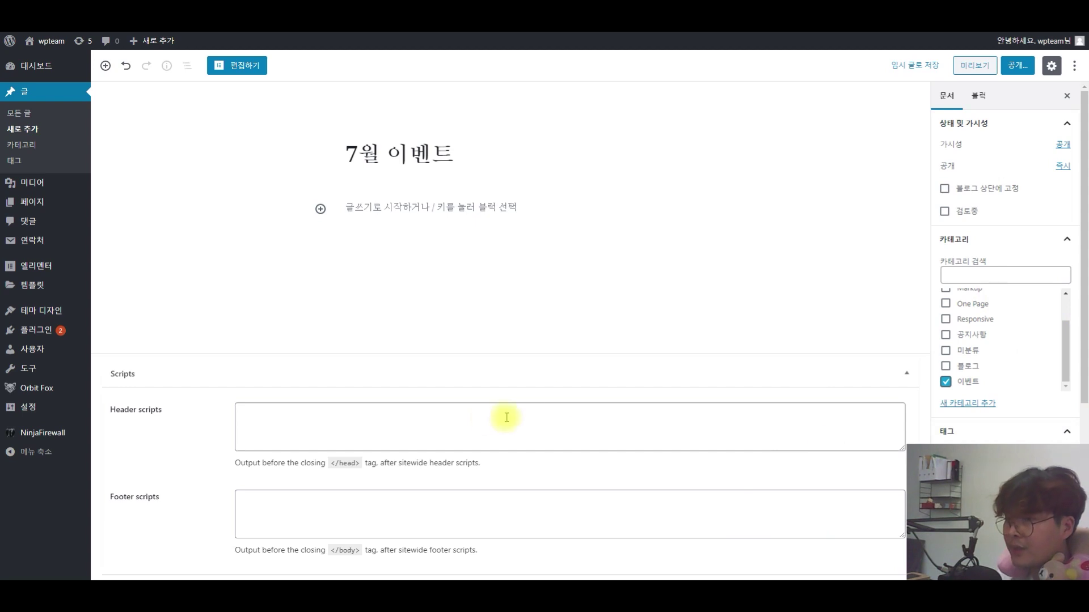
# Insert the noodle photo from the media library as an image block and publish the post
pyautogui.click(319, 212)
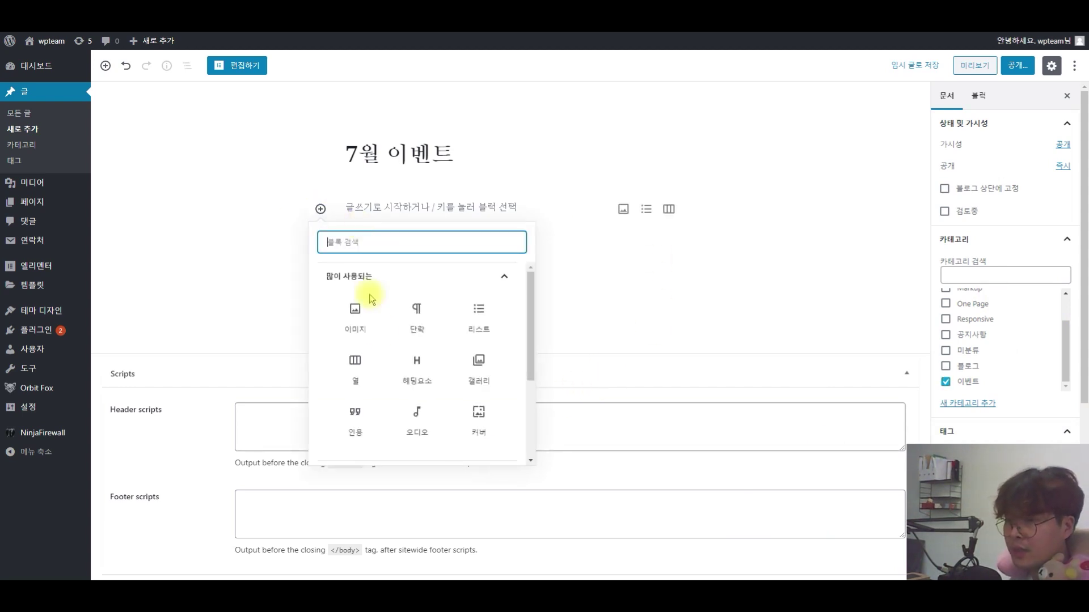
pyautogui.click(352, 323)
pyautogui.click(539, 278)
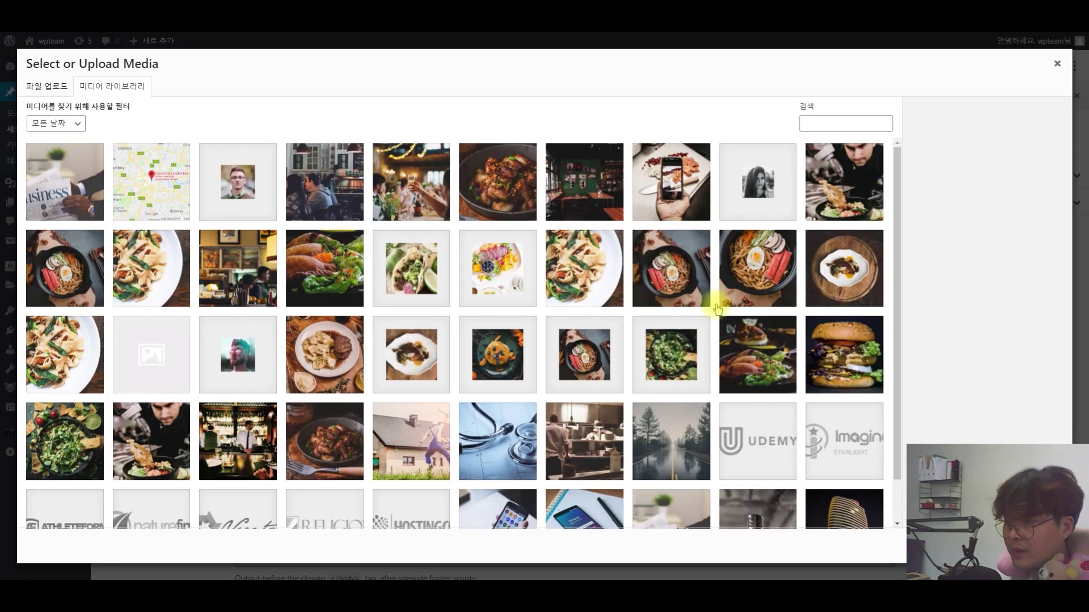
pyautogui.click(749, 275)
pyautogui.click(746, 284)
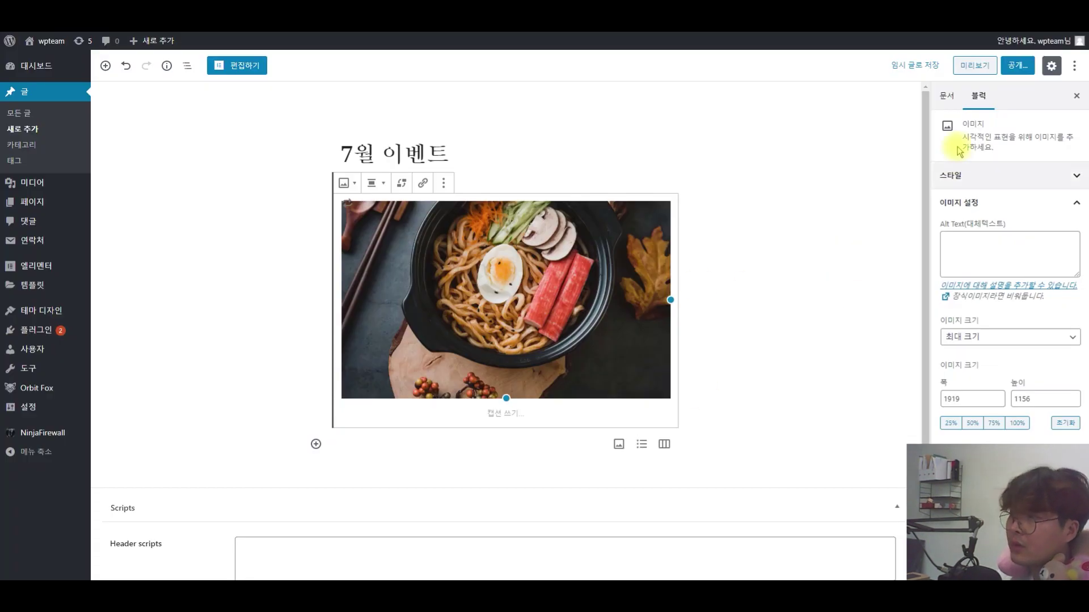
pyautogui.click(1026, 64)
pyautogui.click(1025, 64)
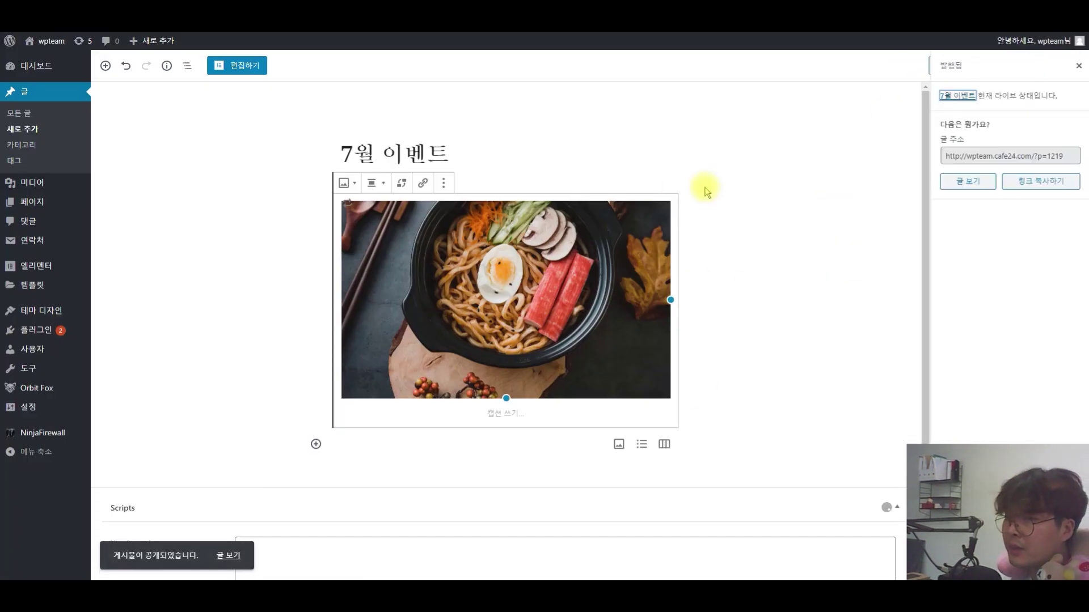
# Open the live site's 이벤트 category page and the 7월 이벤트 post listed there
pyautogui.click(55, 45)
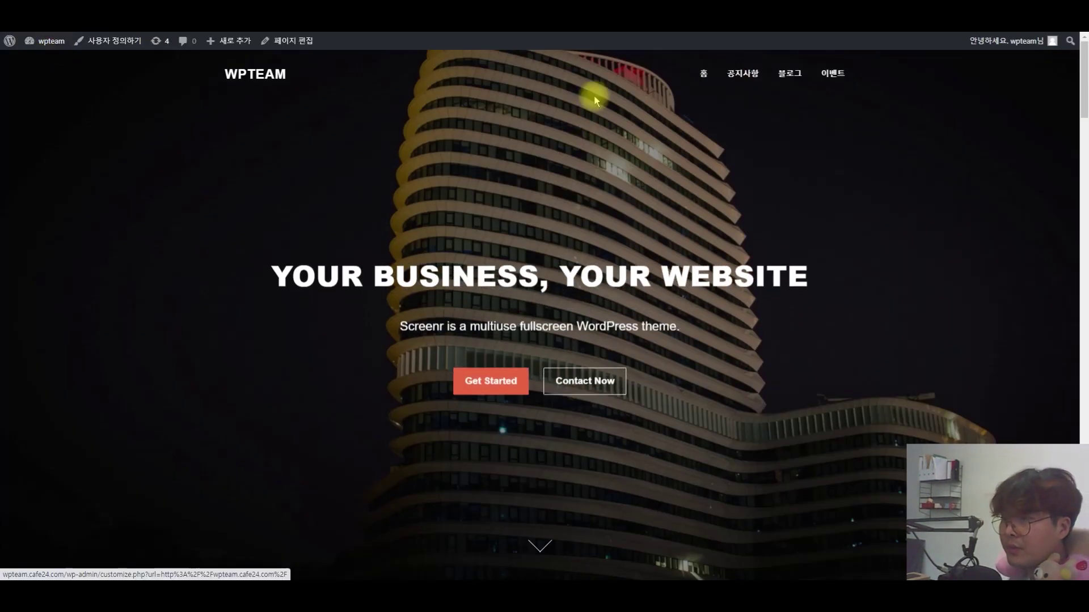
pyautogui.click(829, 77)
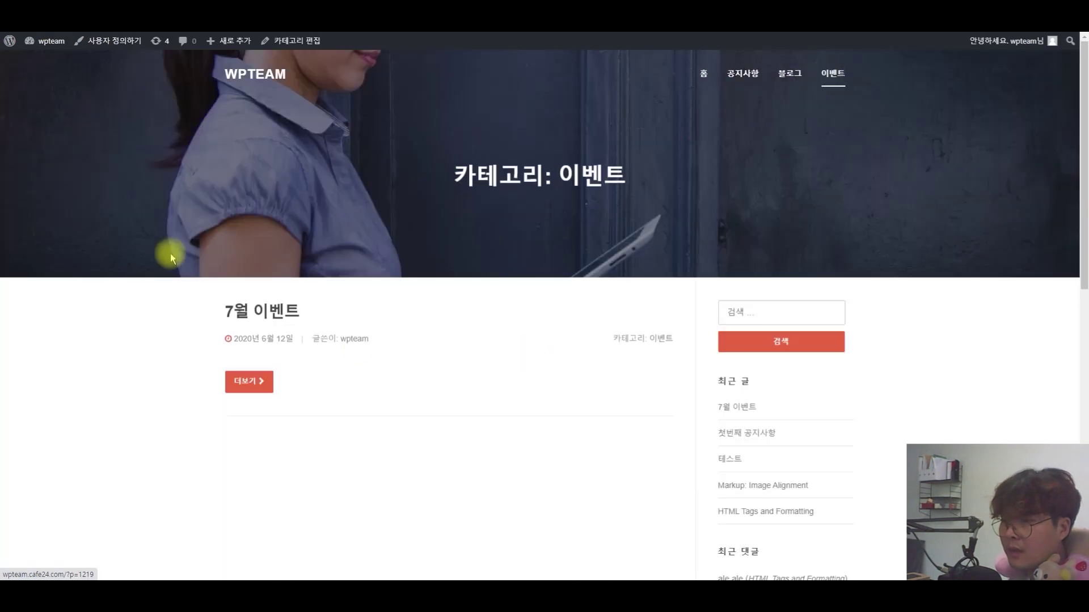
pyautogui.click(277, 321)
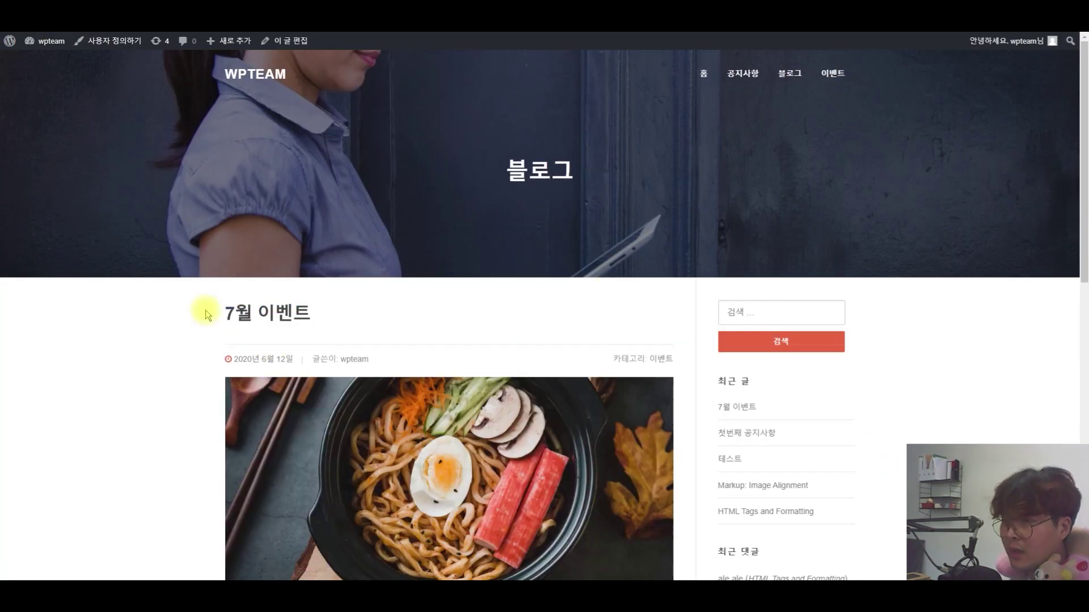
pyautogui.click(841, 78)
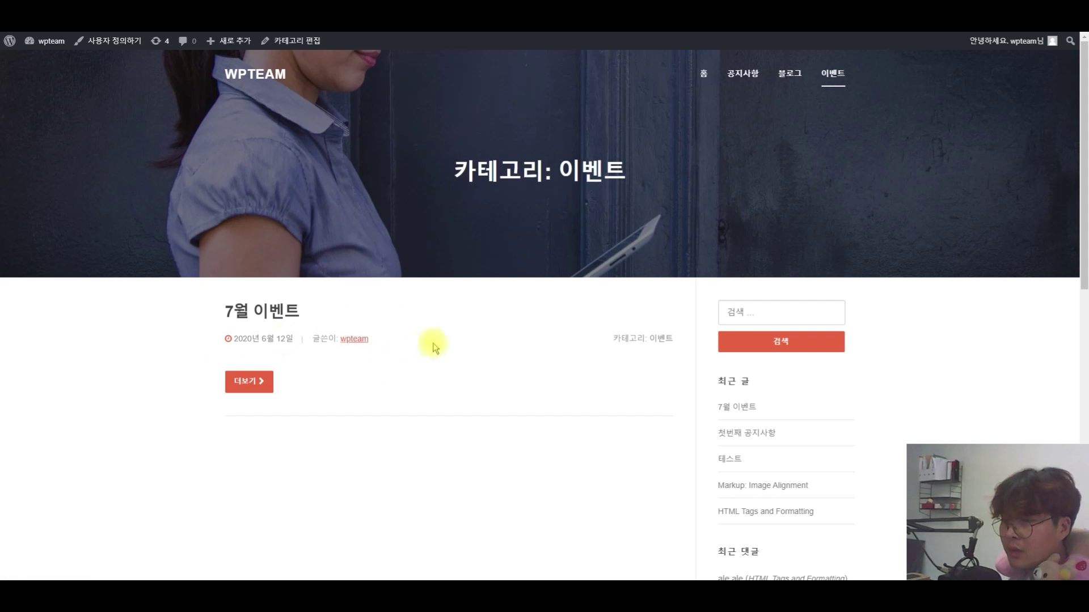
pyautogui.scroll(-4, 589, 409)
pyautogui.scroll(4, 610, 384)
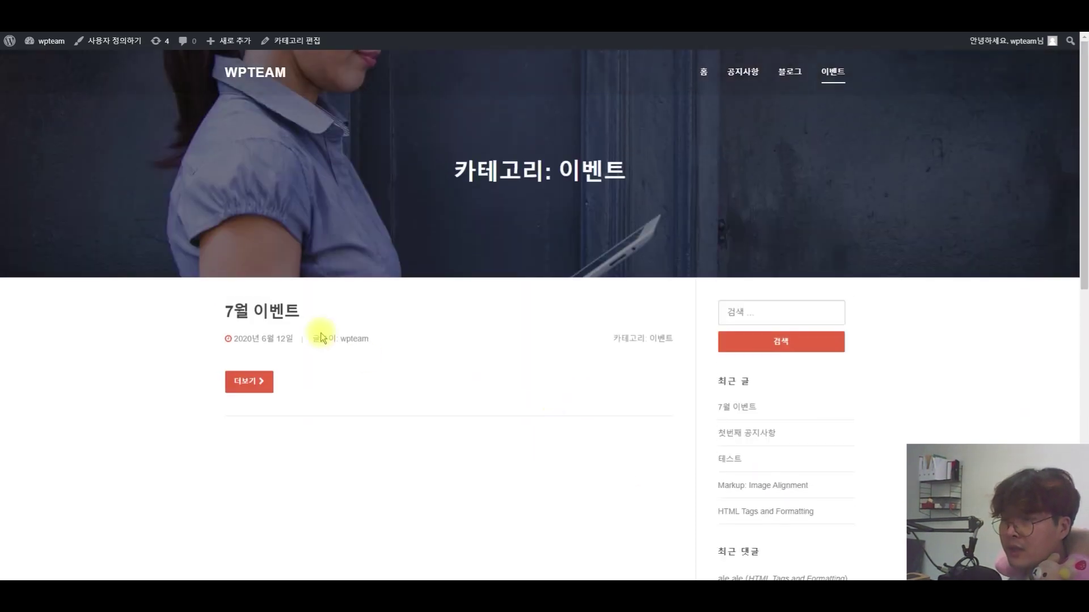
# Reopen the 7월 이벤트 post, scroll through it, and open it in the editor via 이 글 편집
pyautogui.click(245, 316)
pyautogui.scroll(-7, 411, 311)
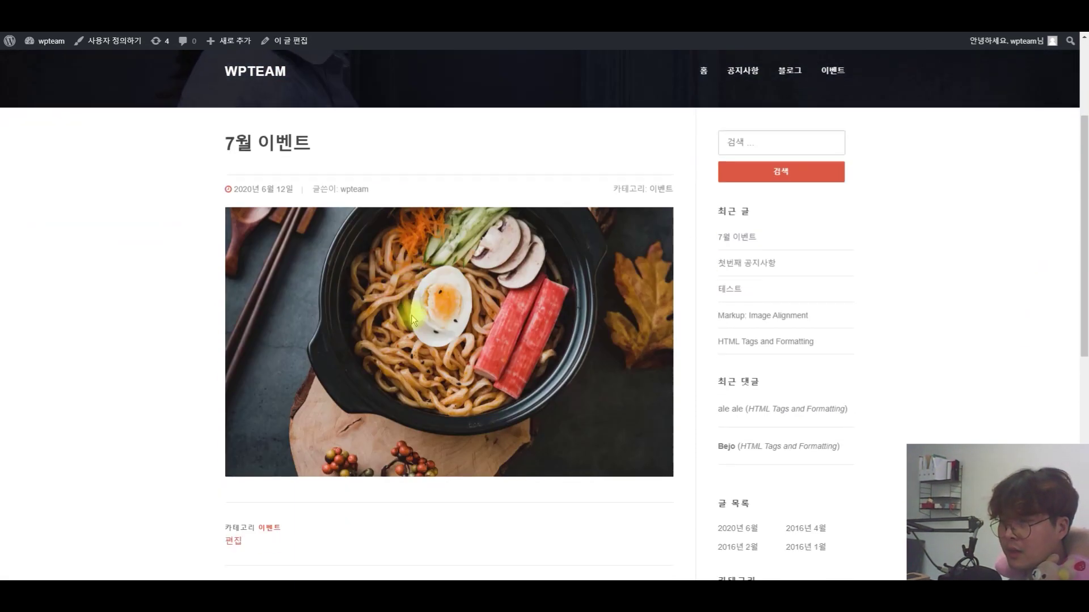
pyautogui.scroll(5, 414, 311)
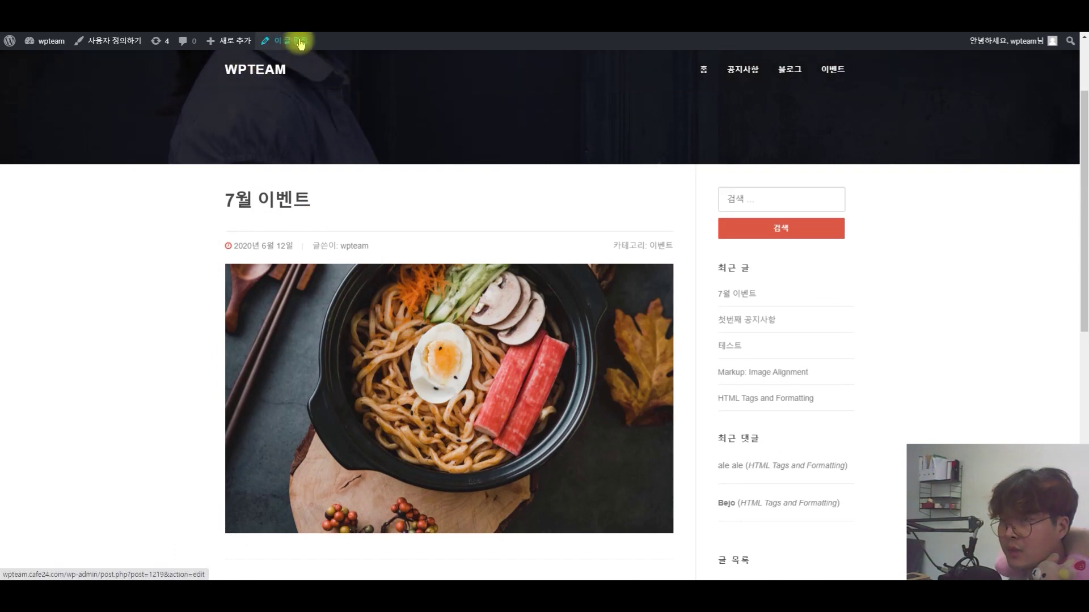
pyautogui.scroll(-1, 527, 420)
pyautogui.scroll(-3, 526, 418)
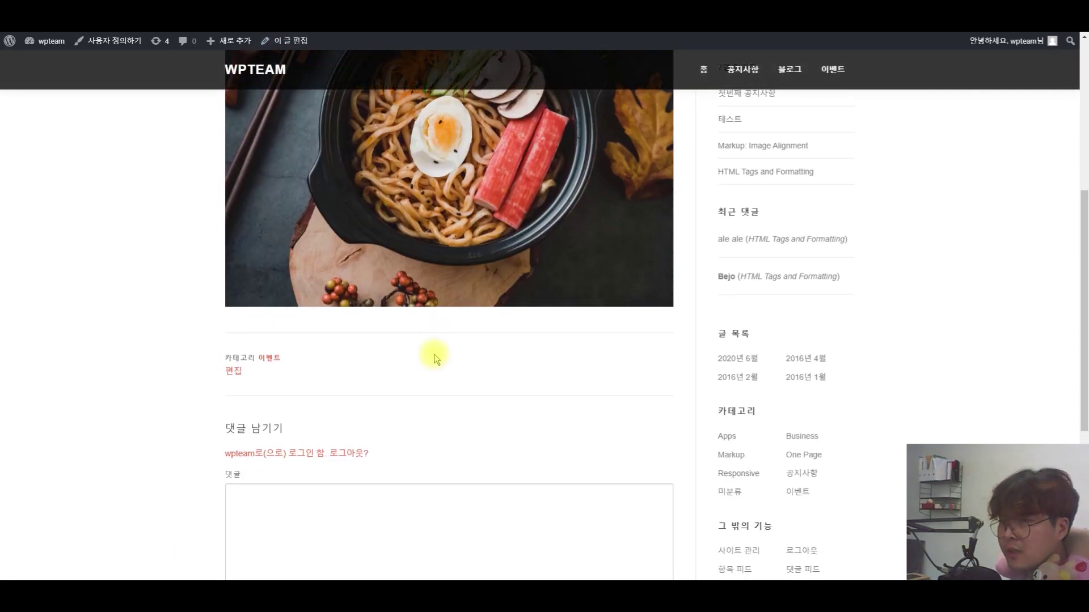
pyautogui.scroll(3, 426, 363)
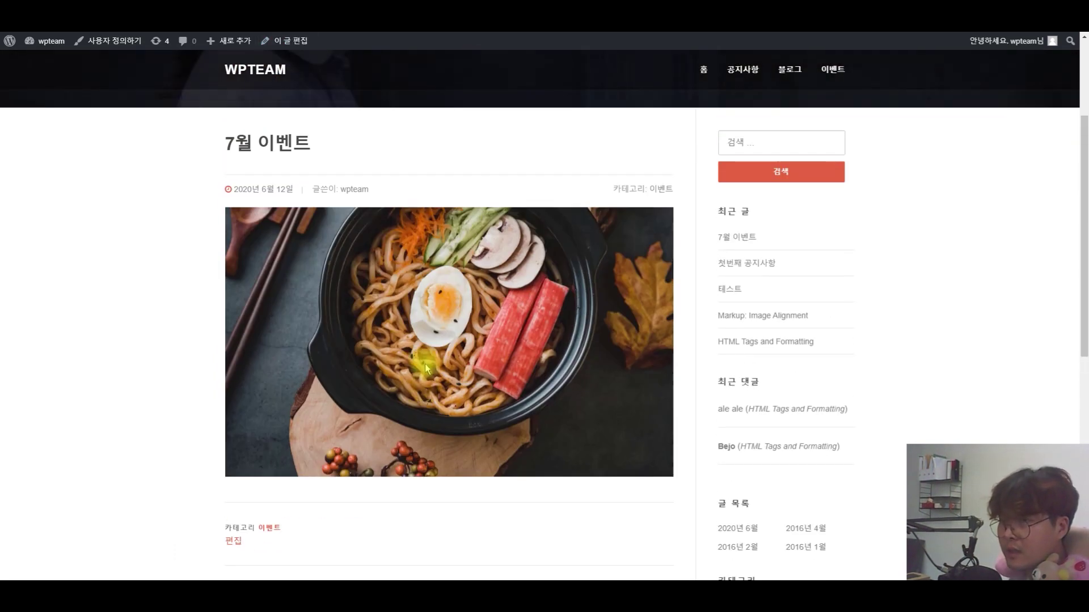
pyautogui.click(285, 44)
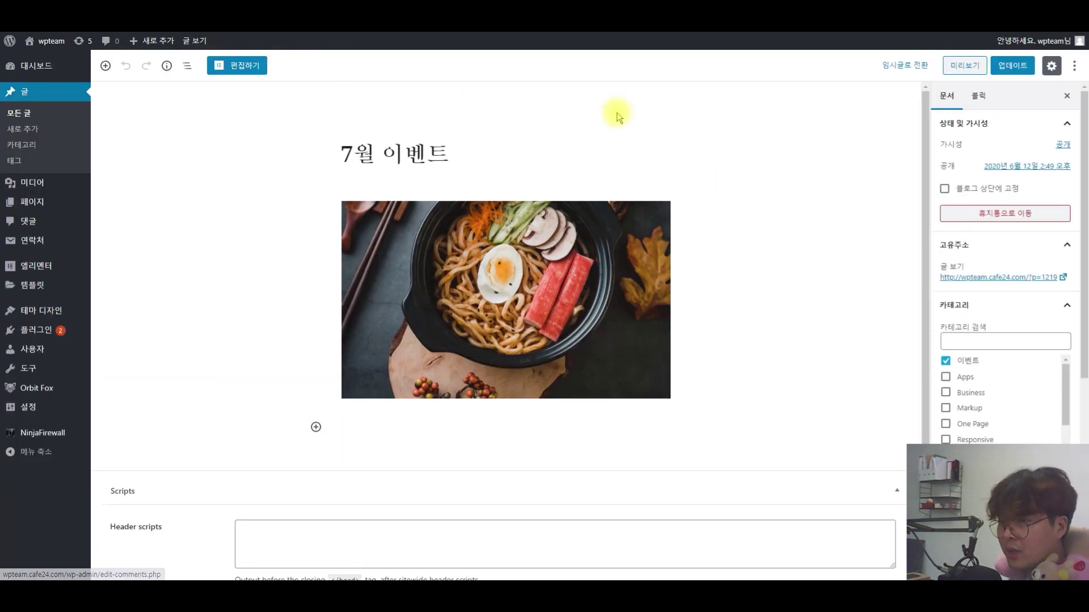
# Set a taco photo as the 7월 이벤트 post's featured image and update the post
pyautogui.scroll(-5, 1019, 340)
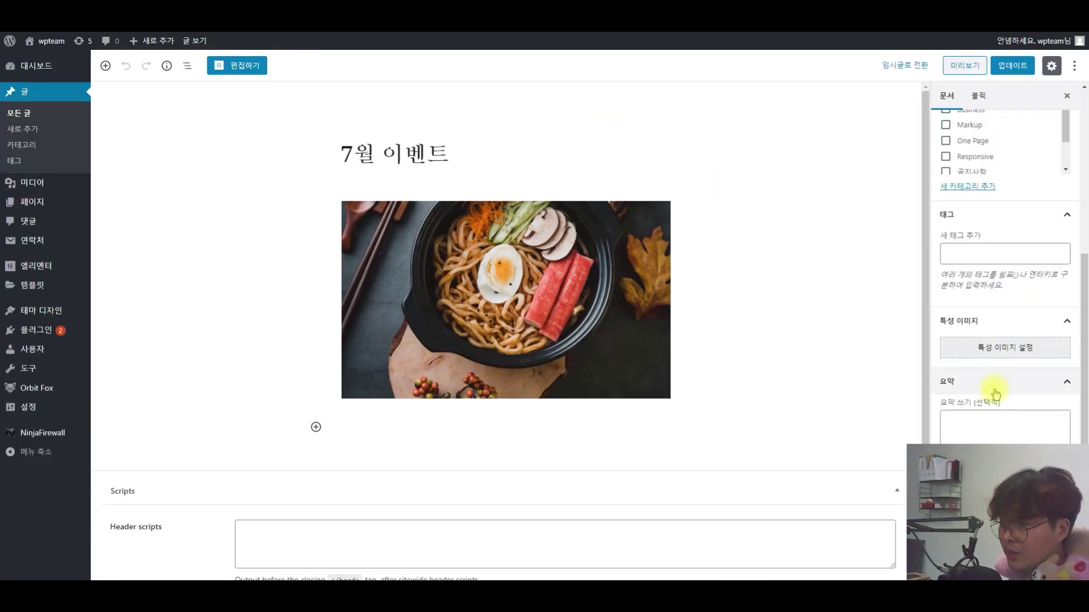
pyautogui.click(990, 300)
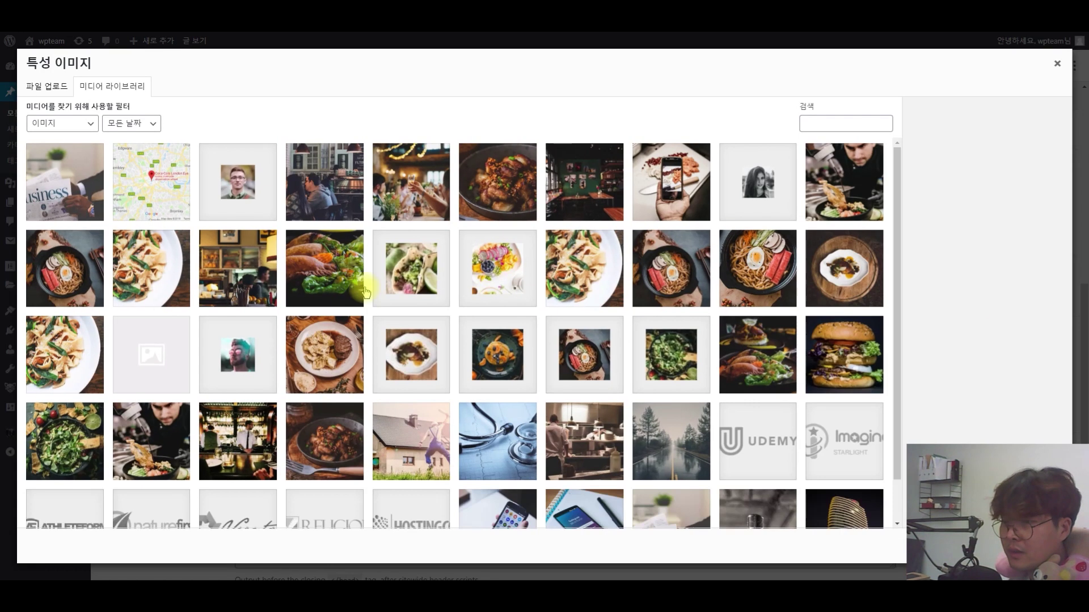
pyautogui.click(327, 267)
pyautogui.click(415, 267)
pyautogui.click(870, 546)
pyautogui.click(1011, 66)
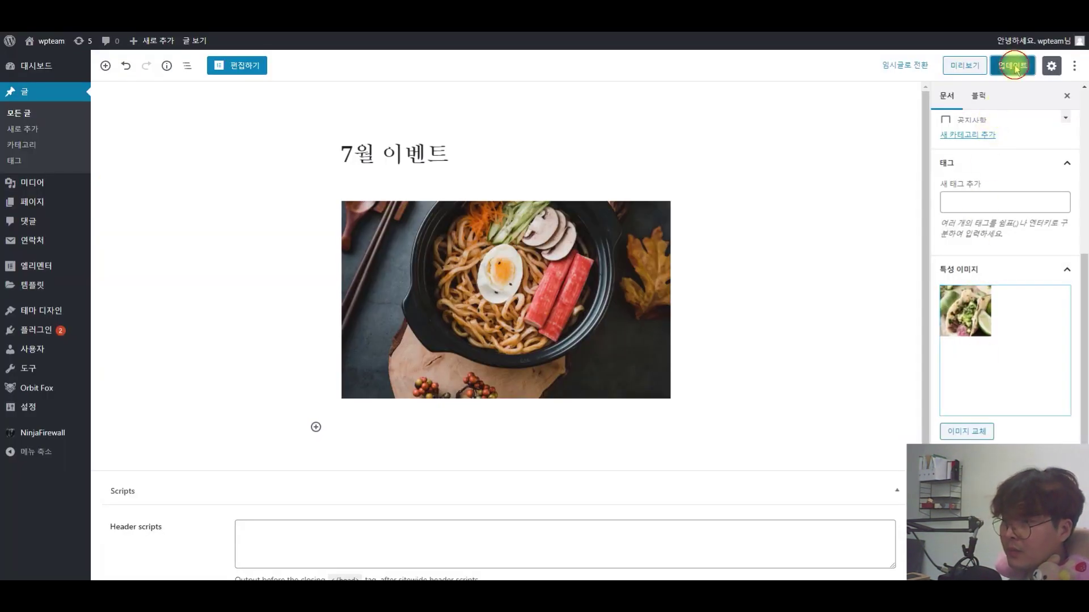
# Check the thumbnail on the live 이벤트 category page, then go to the admin dashboard
pyautogui.click(50, 41)
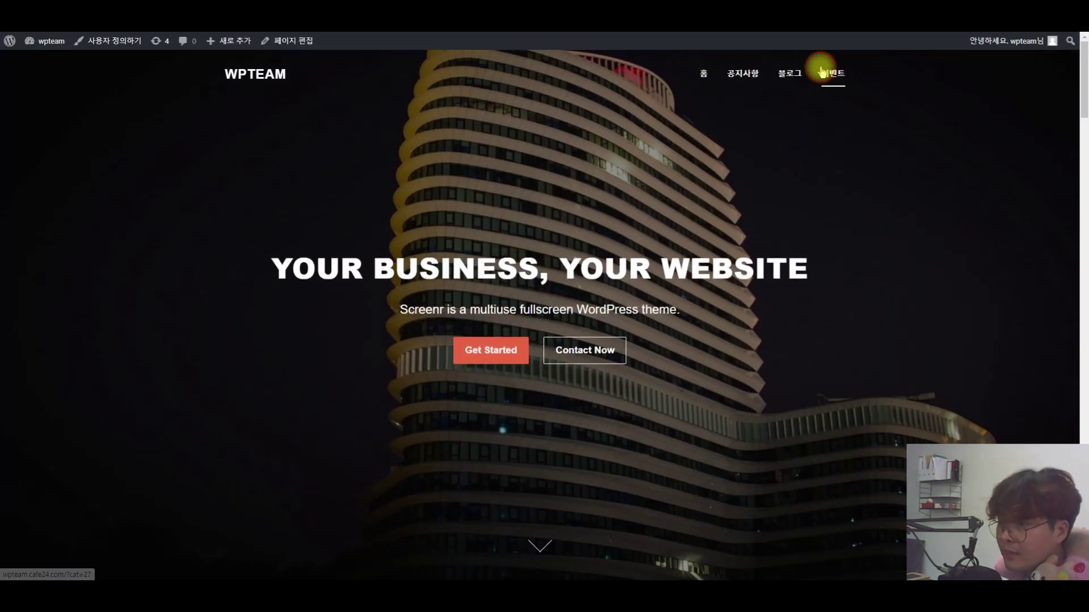
pyautogui.click(829, 71)
pyautogui.scroll(-2, 440, 308)
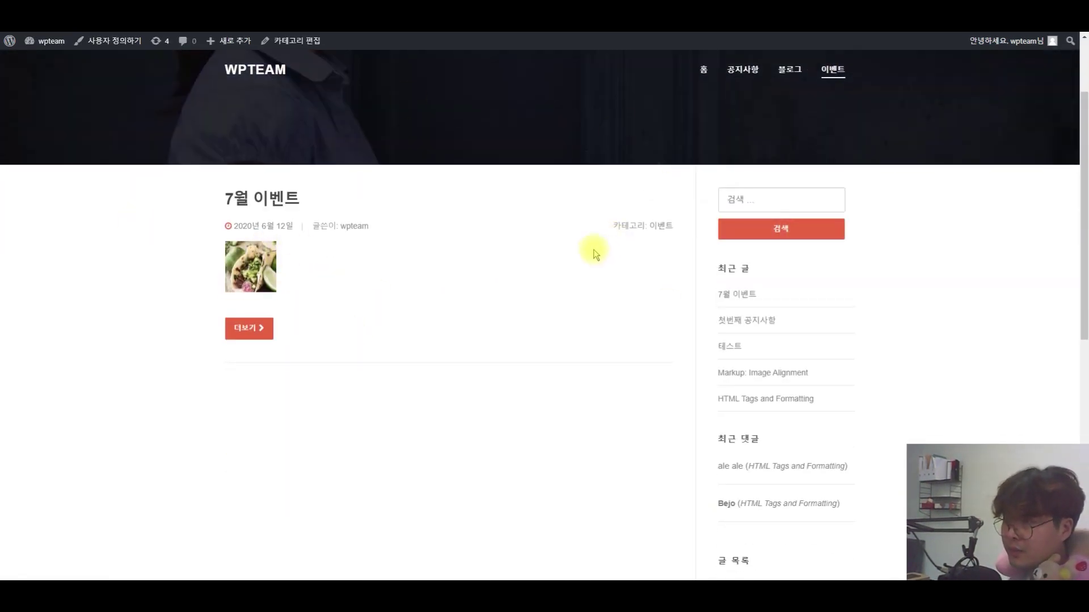
pyautogui.scroll(2, 589, 247)
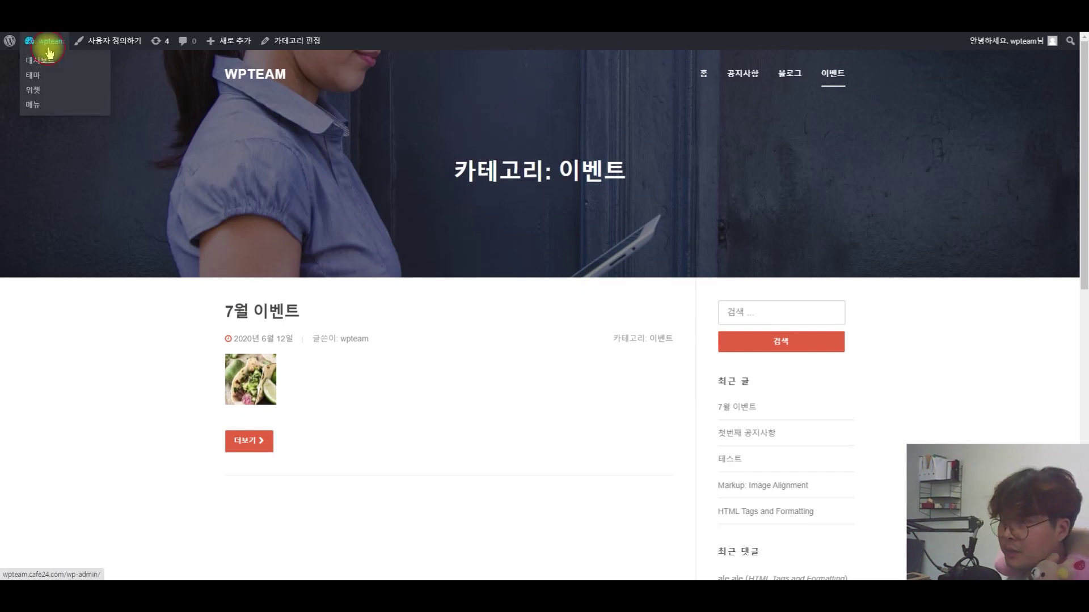
pyautogui.click(47, 60)
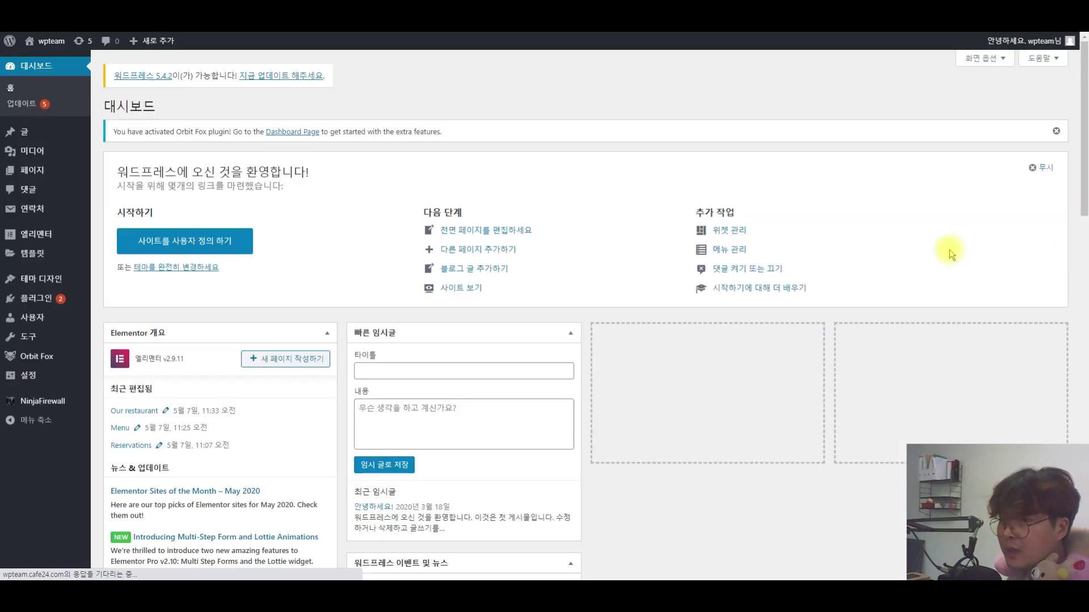
# Select 7월 이벤트 in the posts list, try 일괄 작업 > 편집, cancel it, and open the post
pyautogui.click(23, 135)
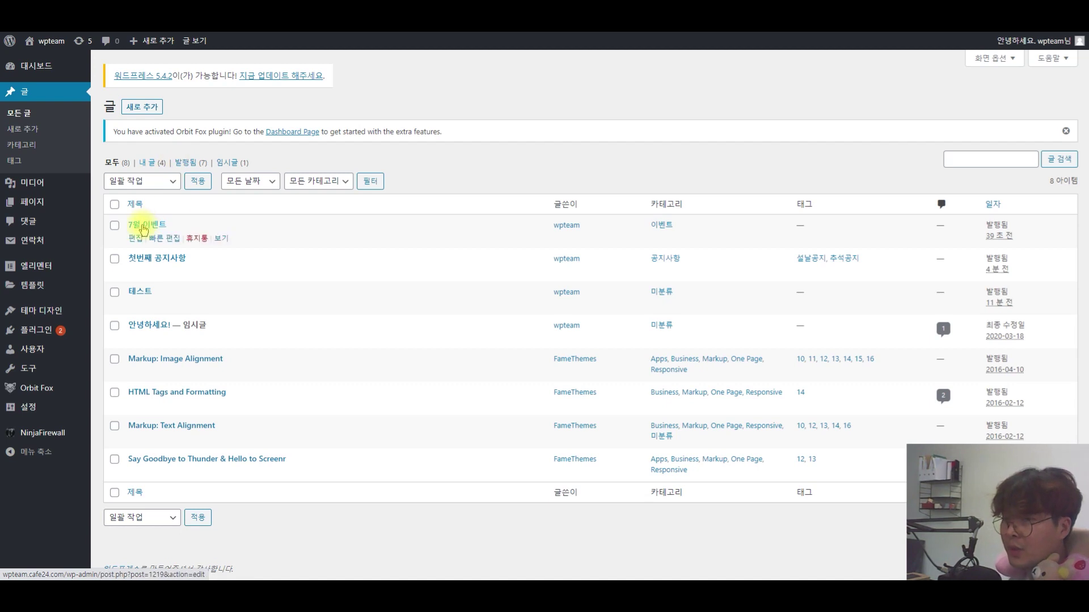
pyautogui.click(115, 226)
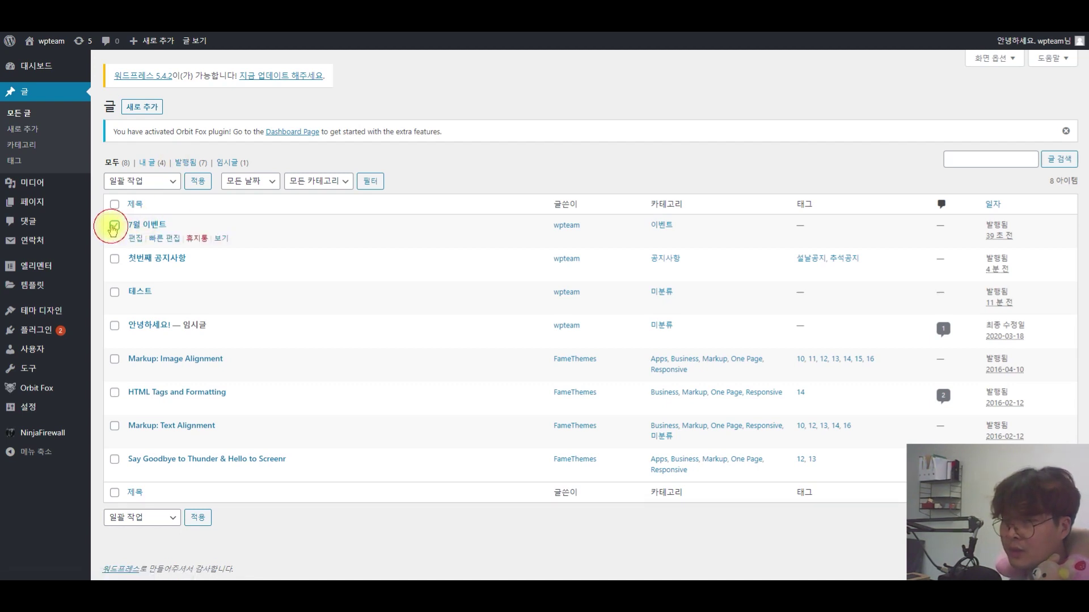
pyautogui.click(139, 182)
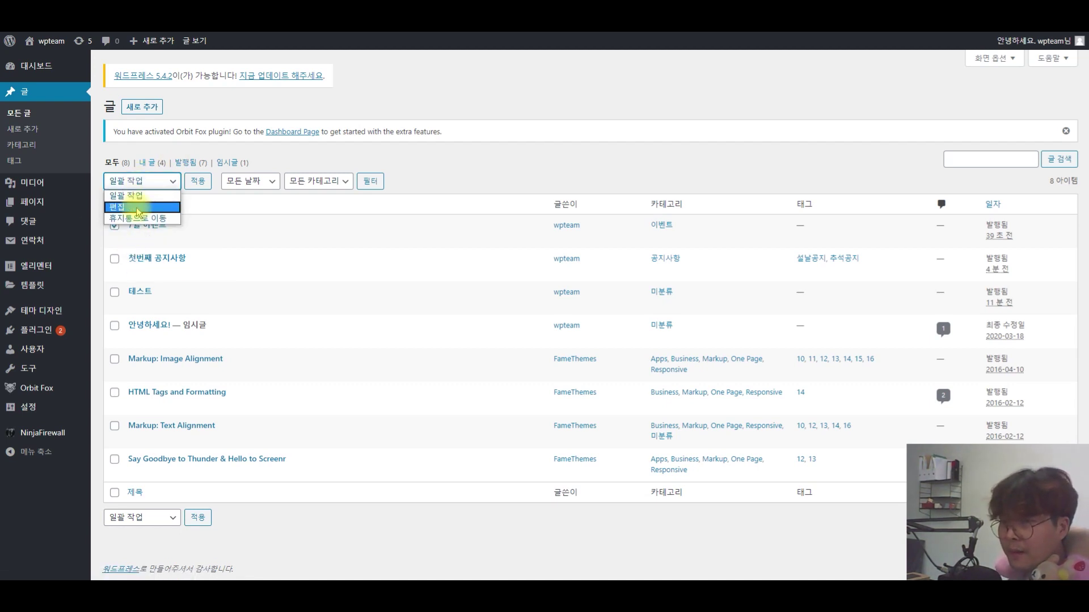
pyautogui.click(136, 208)
pyautogui.click(198, 181)
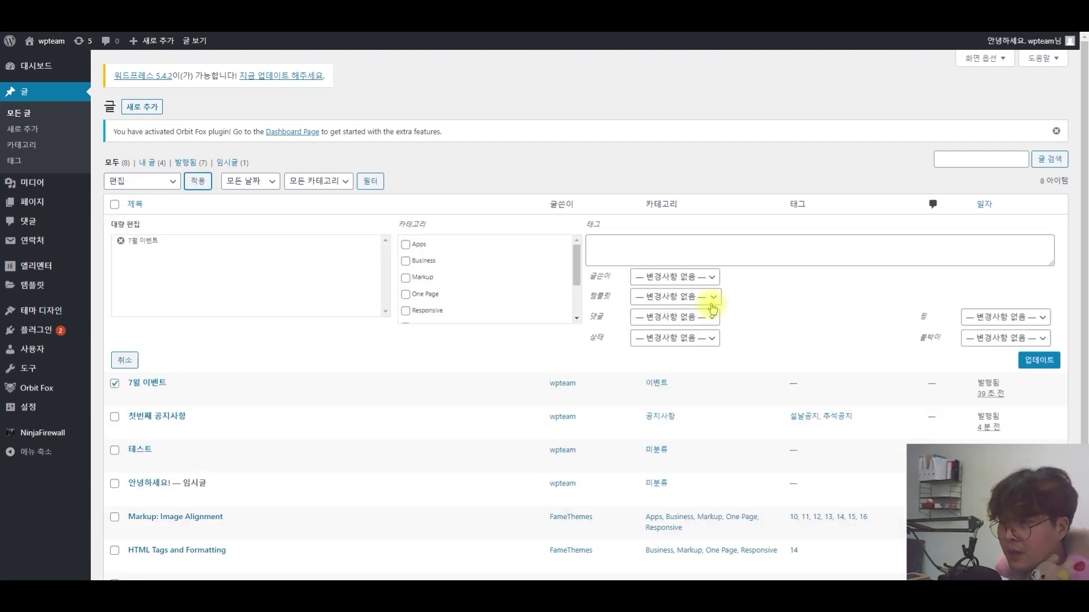
pyautogui.click(661, 341)
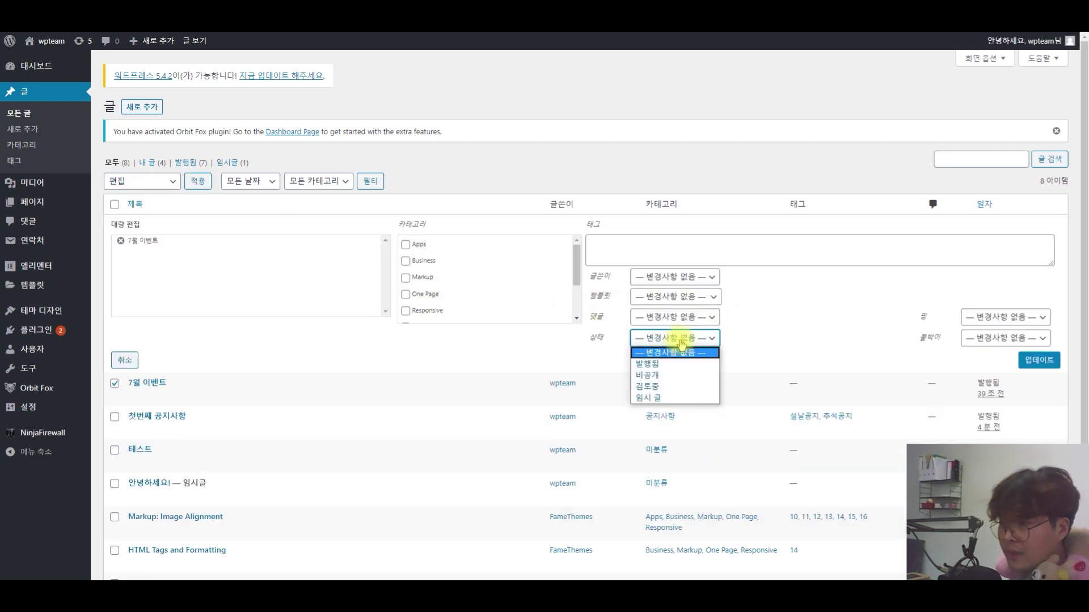
pyautogui.click(124, 360)
pyautogui.click(144, 225)
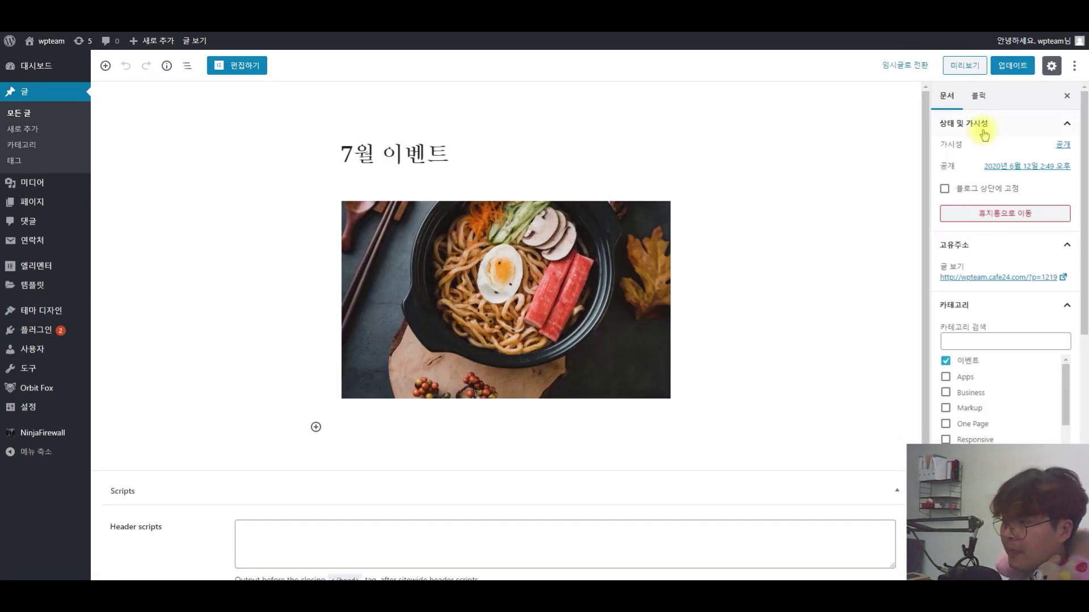
# Change the 7월 이벤트 post's visibility from 공개 to 비공개, update it, and view the site
pyautogui.click(983, 126)
pyautogui.click(986, 125)
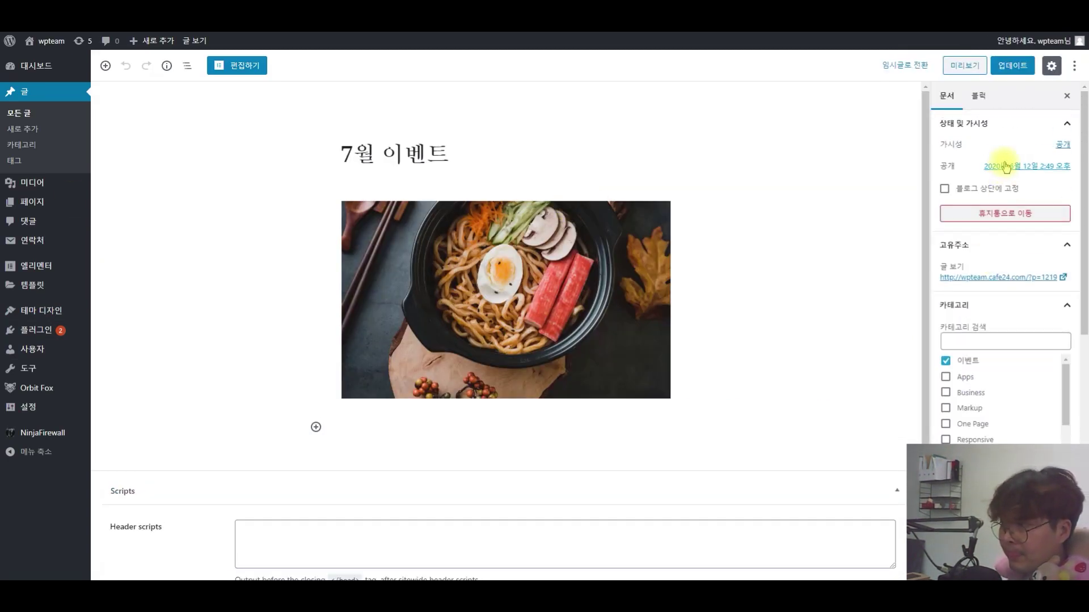
pyautogui.click(1064, 145)
pyautogui.click(956, 224)
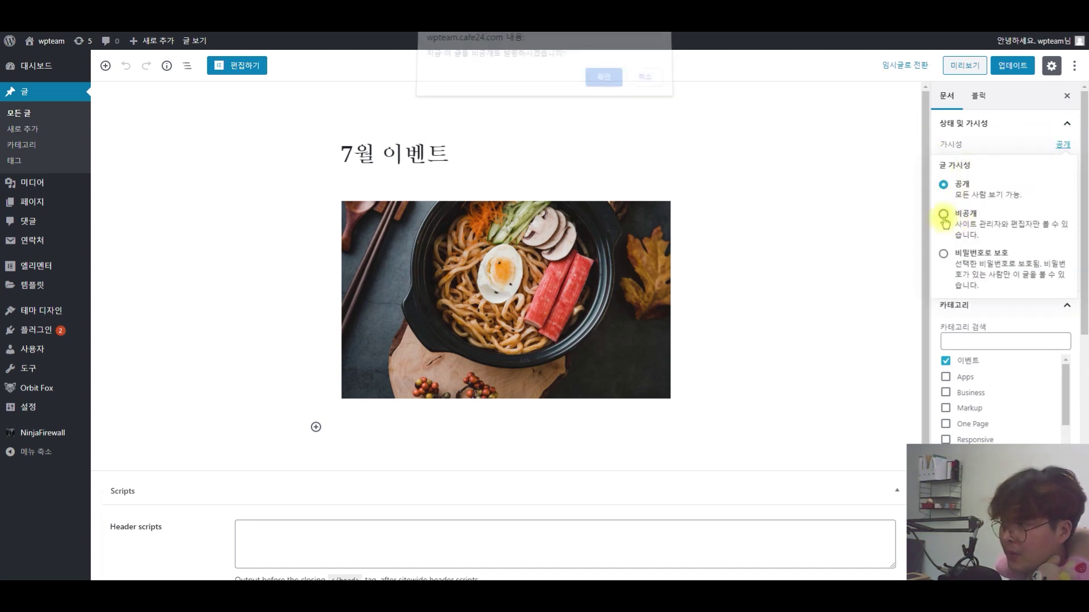
pyautogui.click(604, 82)
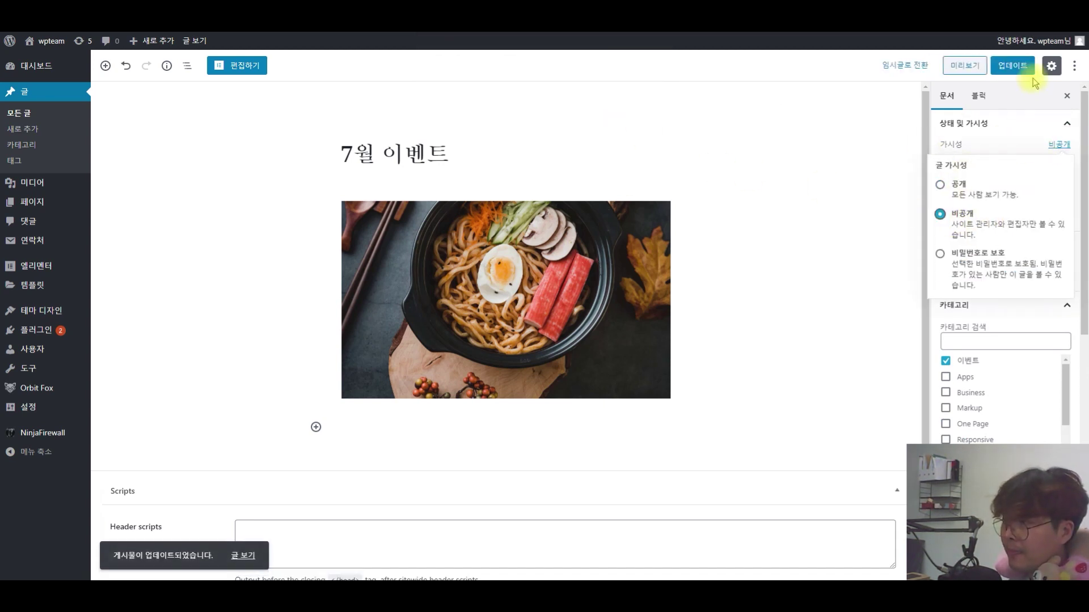
pyautogui.click(1013, 65)
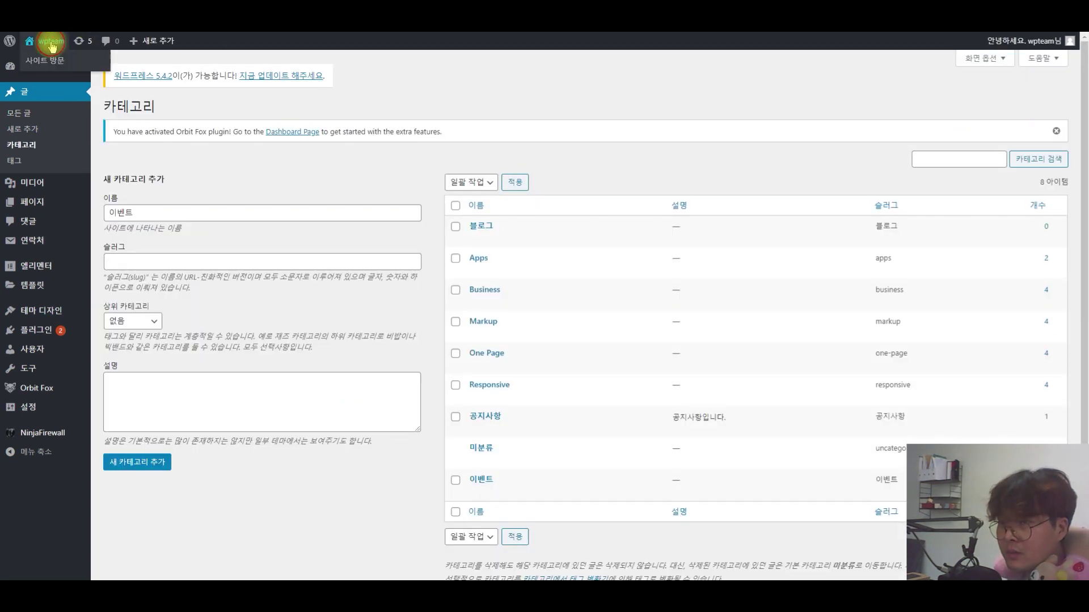
pyautogui.click(45, 41)
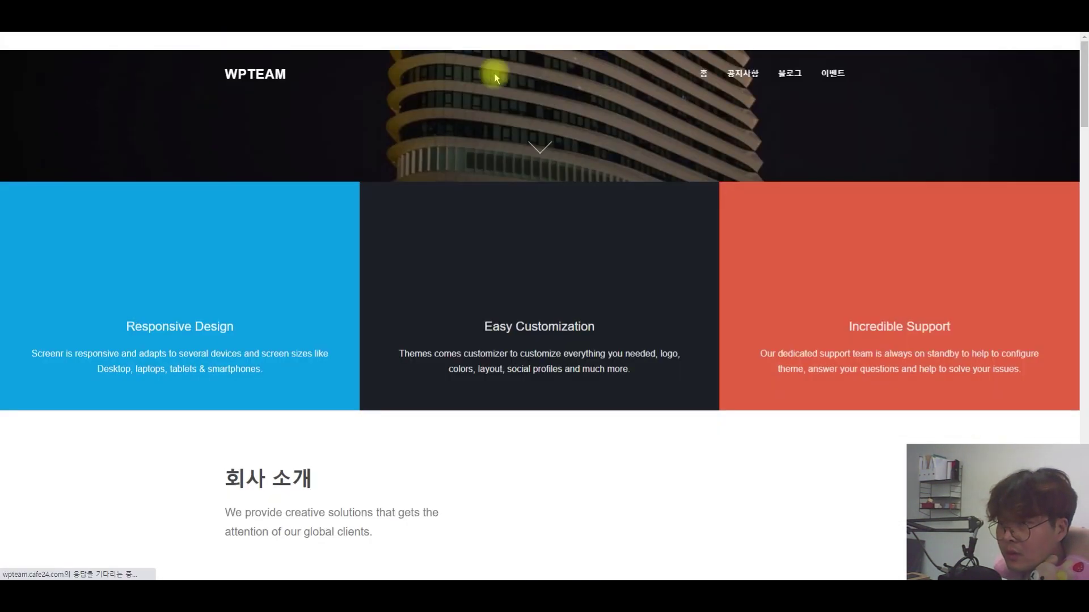
# Copy the 이벤트 category address (wpteam.cafe24.com/?cat=27) and load it in a new incognito window
pyautogui.click(832, 83)
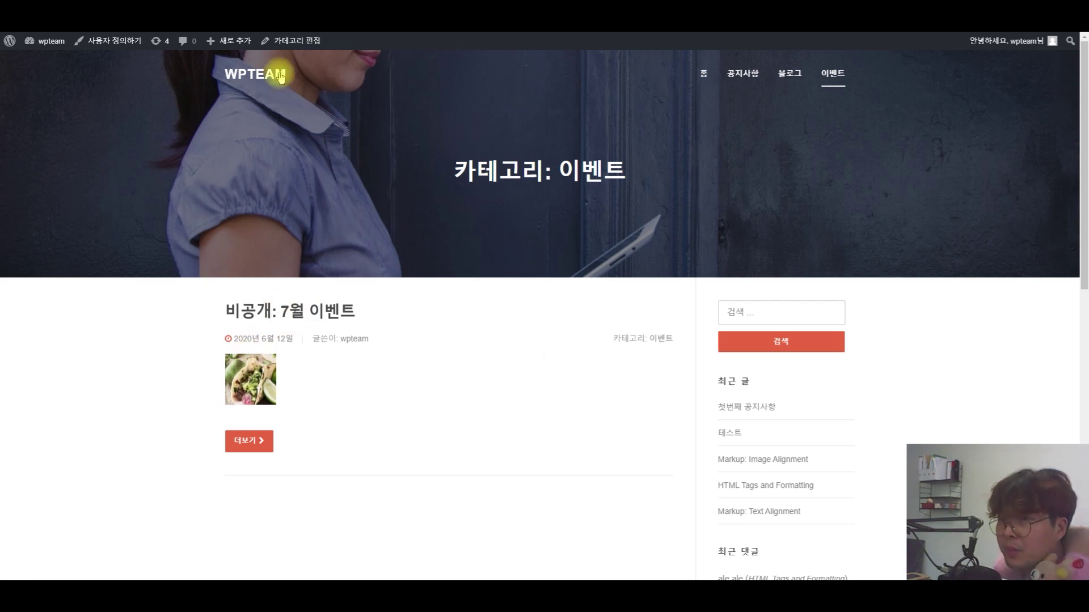
pyautogui.hotkey('ctrl', 'c')
pyautogui.click(1084, 35)
pyautogui.click(997, 72)
pyautogui.hotkey('ctrl', 'v')
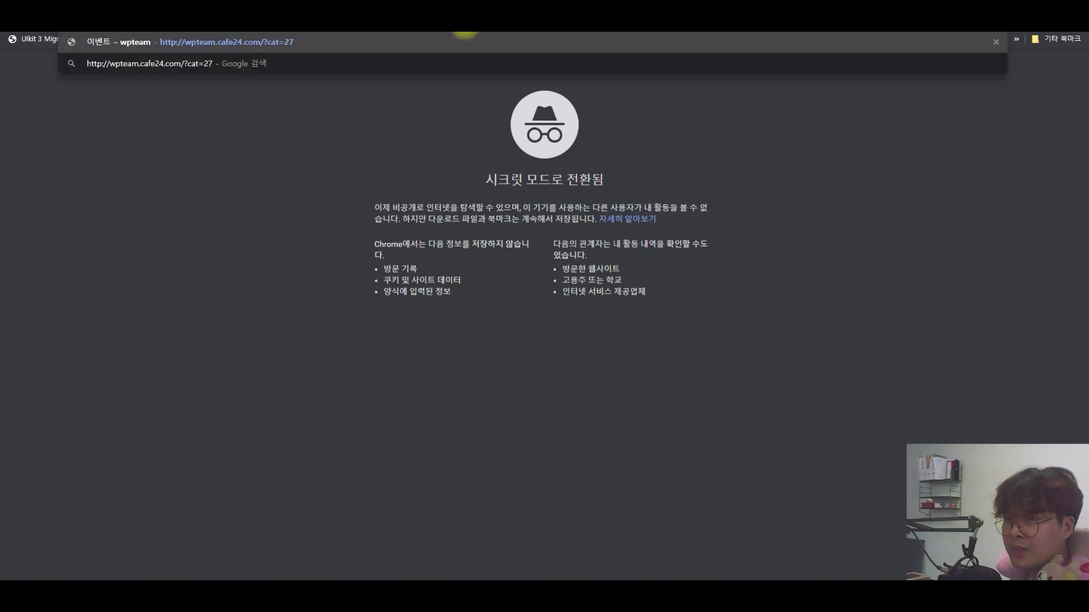
pyautogui.press('Return')
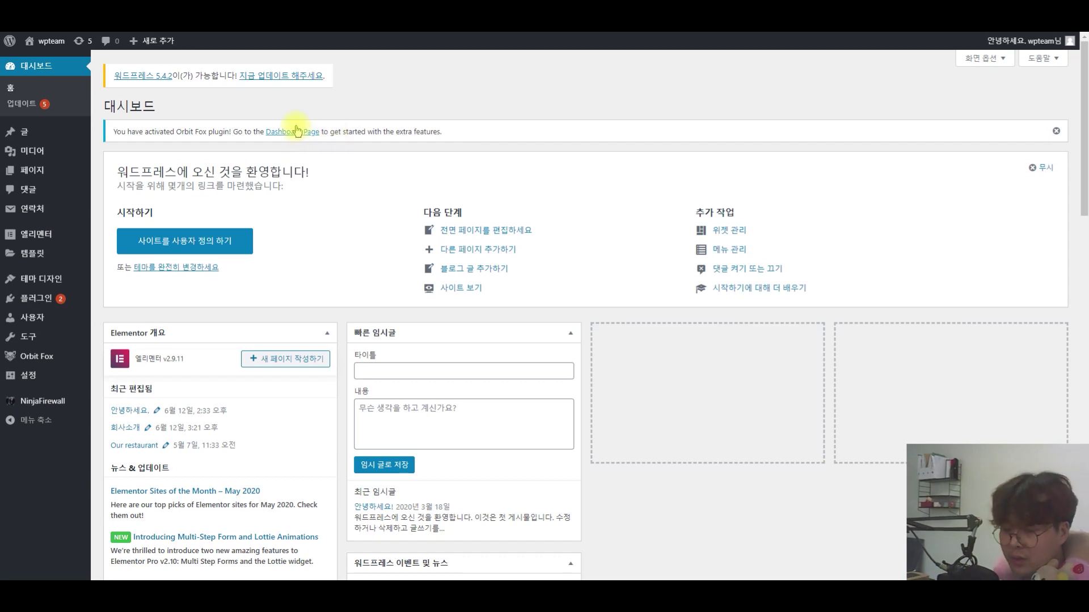
# Look over the Posts and Pages lists, then go to 테마 디자인 > 메뉴
pyautogui.moveTo(297, 131)
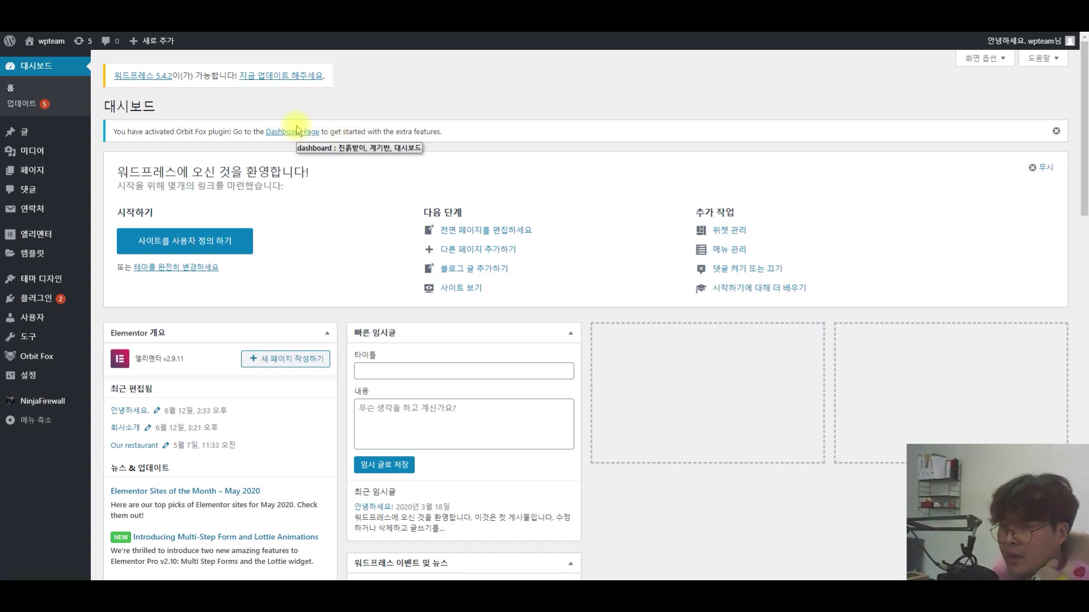
pyautogui.moveTo(19, 135)
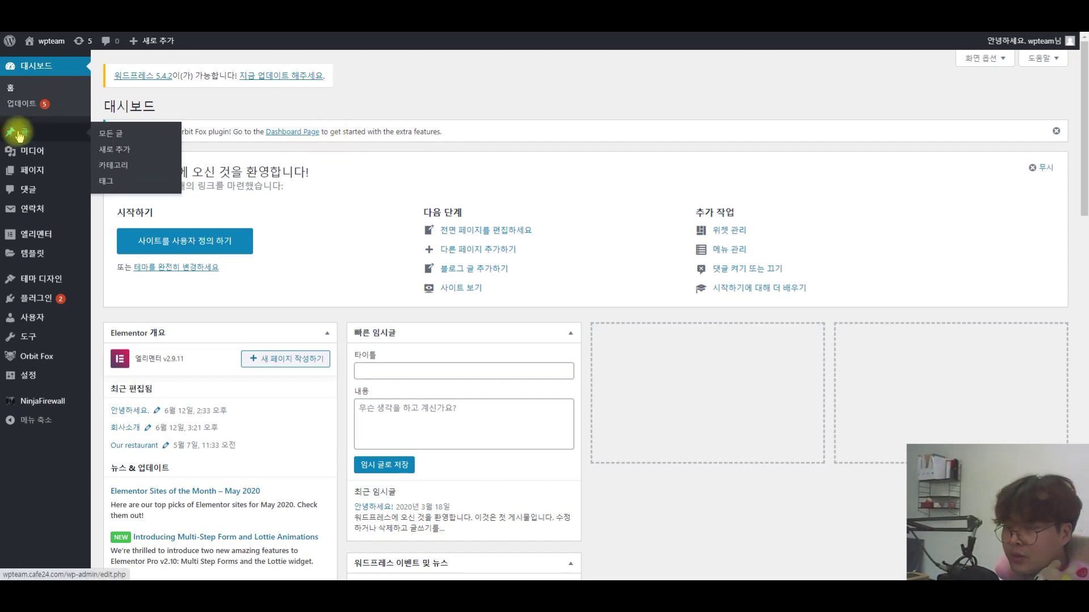
pyautogui.click(20, 135)
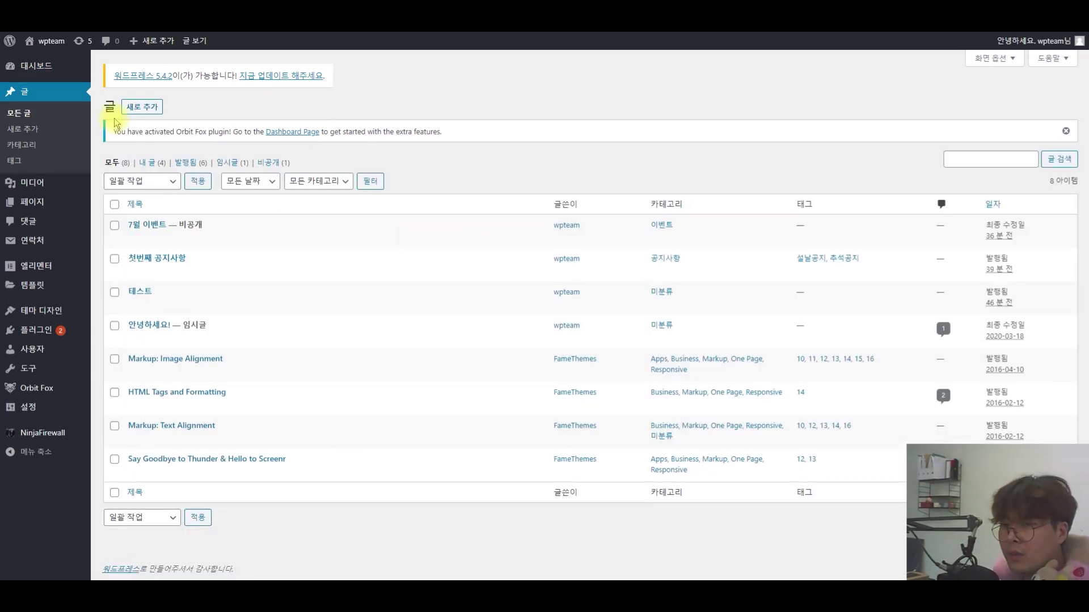
pyautogui.click(36, 203)
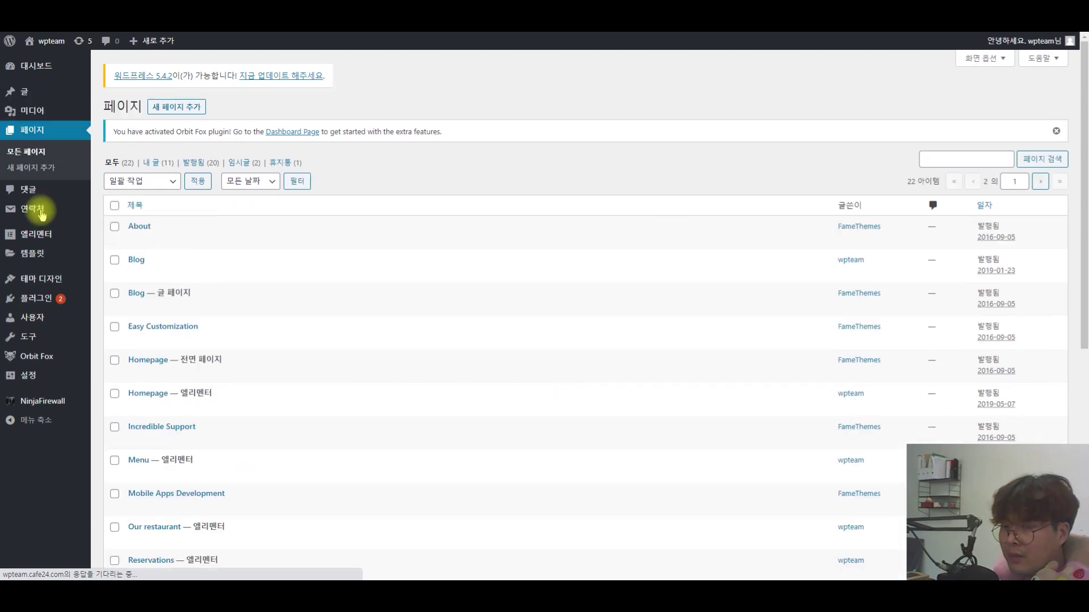
pyautogui.moveTo(39, 305)
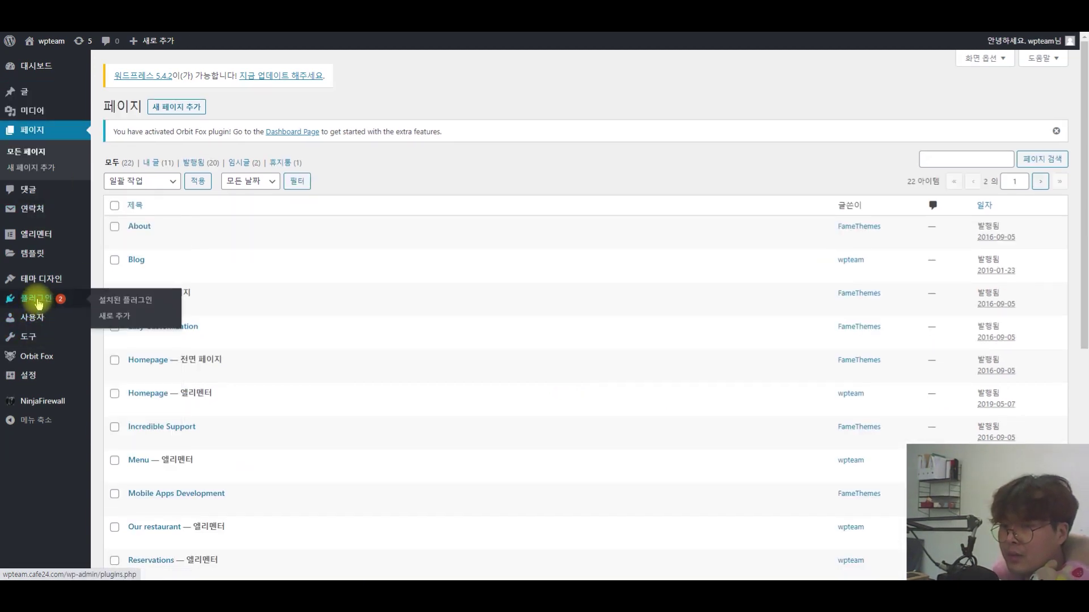
pyautogui.moveTo(46, 278)
pyautogui.click(110, 330)
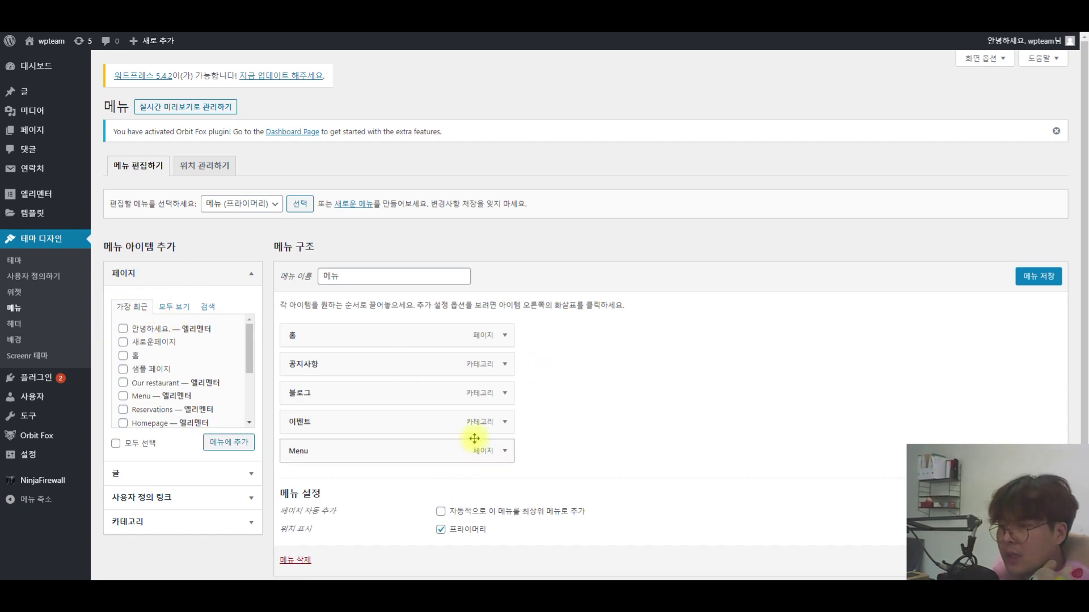
# Check the primary menu items (홈, 공지사항, 블로그, 이벤트, Menu), then view the live WPTEAM front page
pyautogui.scroll(-1, 453, 448)
pyautogui.moveTo(501, 485); pyautogui.dragTo(412, 495)
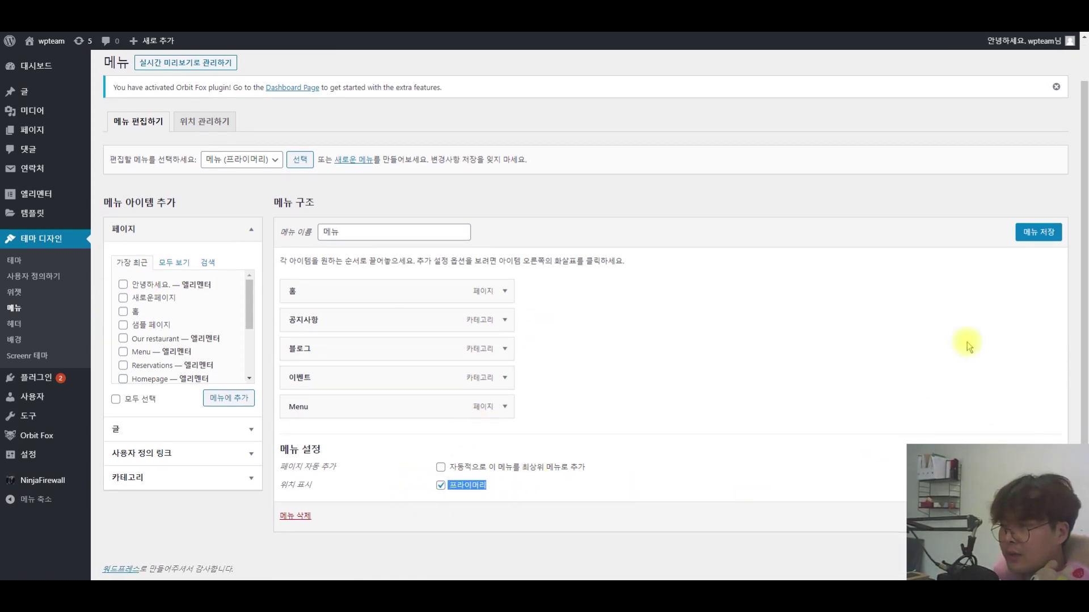
pyautogui.click(56, 60)
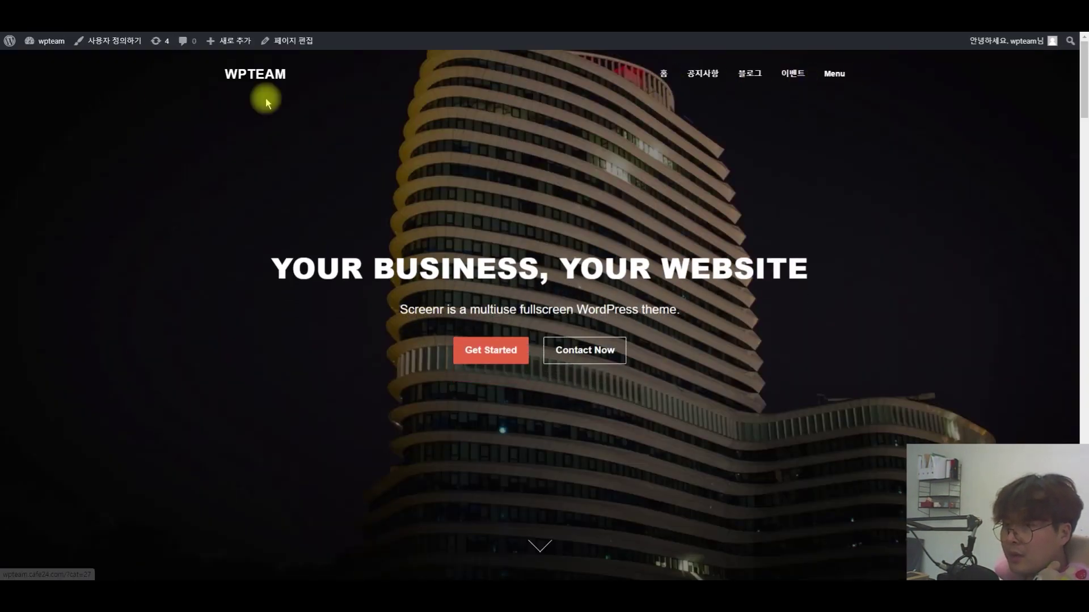
pyautogui.moveTo(57, 51)
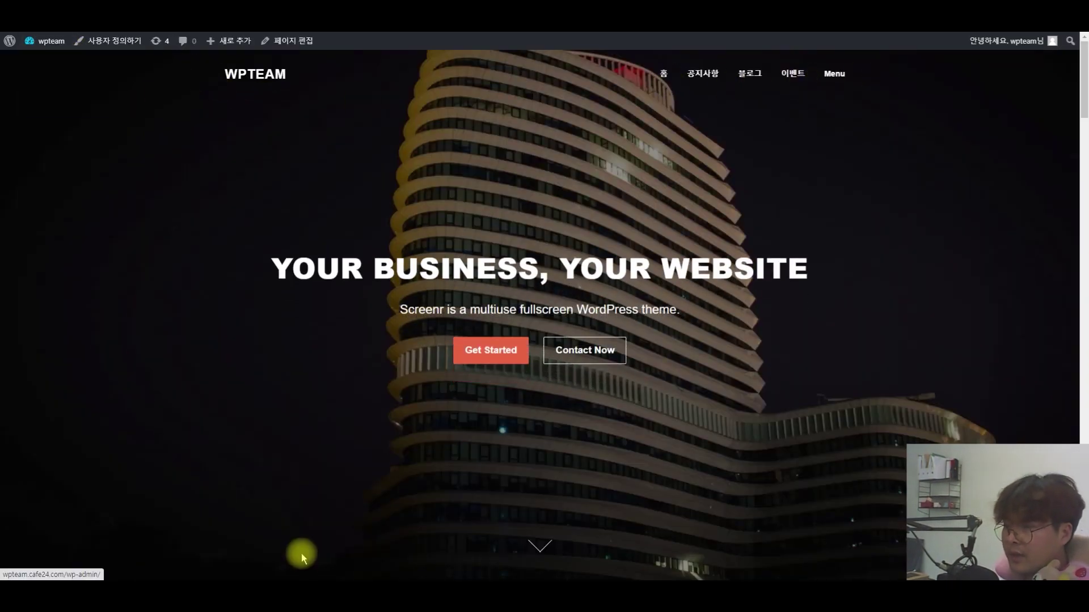
# Return to the dashboard from the live site, go to Pages and add a blank new page
pyautogui.click(53, 42)
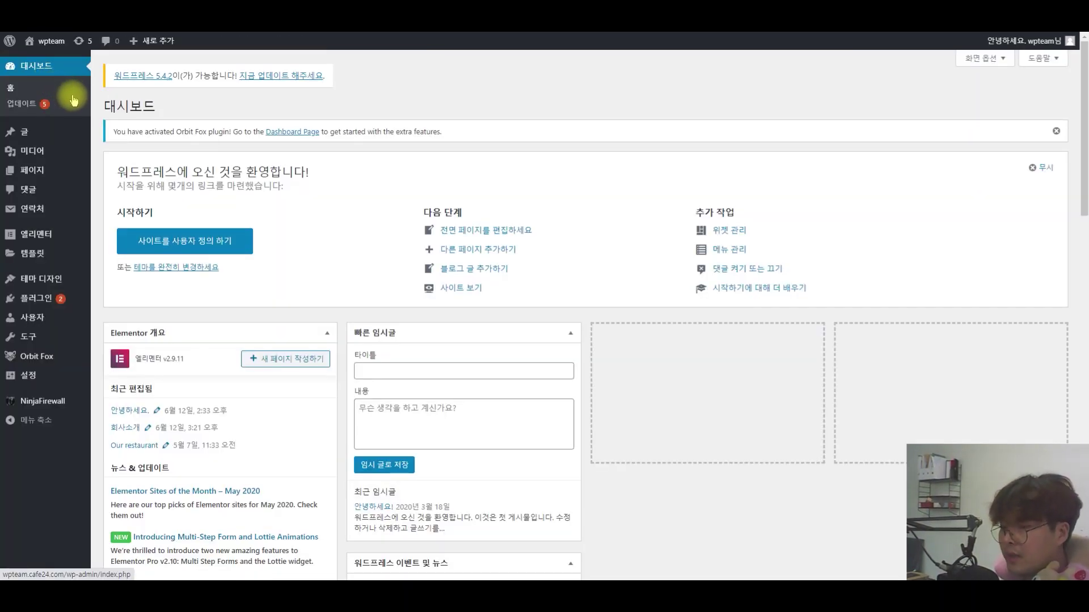
pyautogui.click(35, 170)
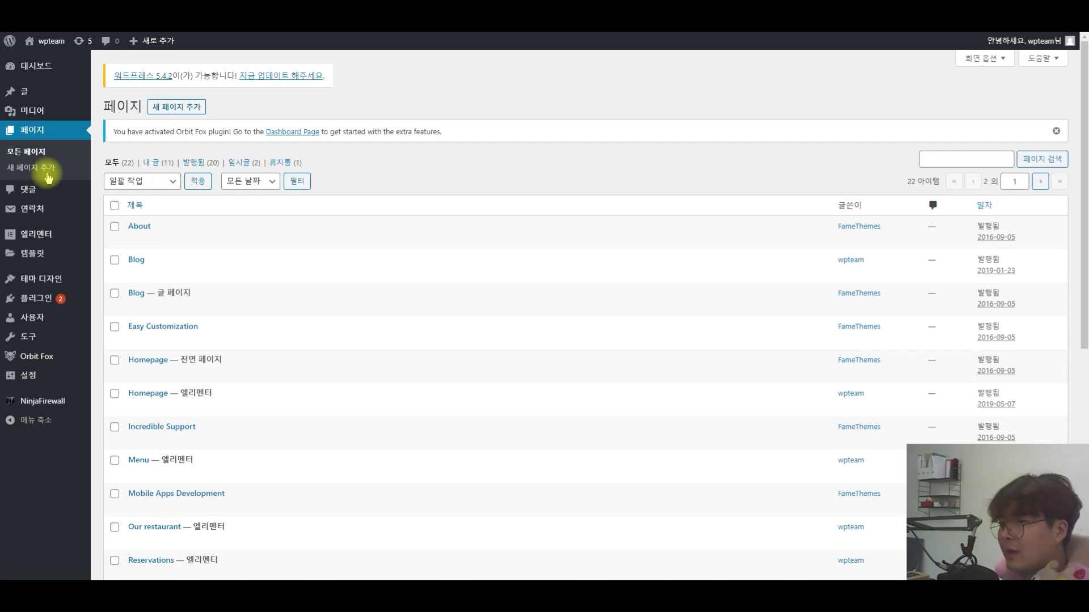
pyautogui.click(191, 109)
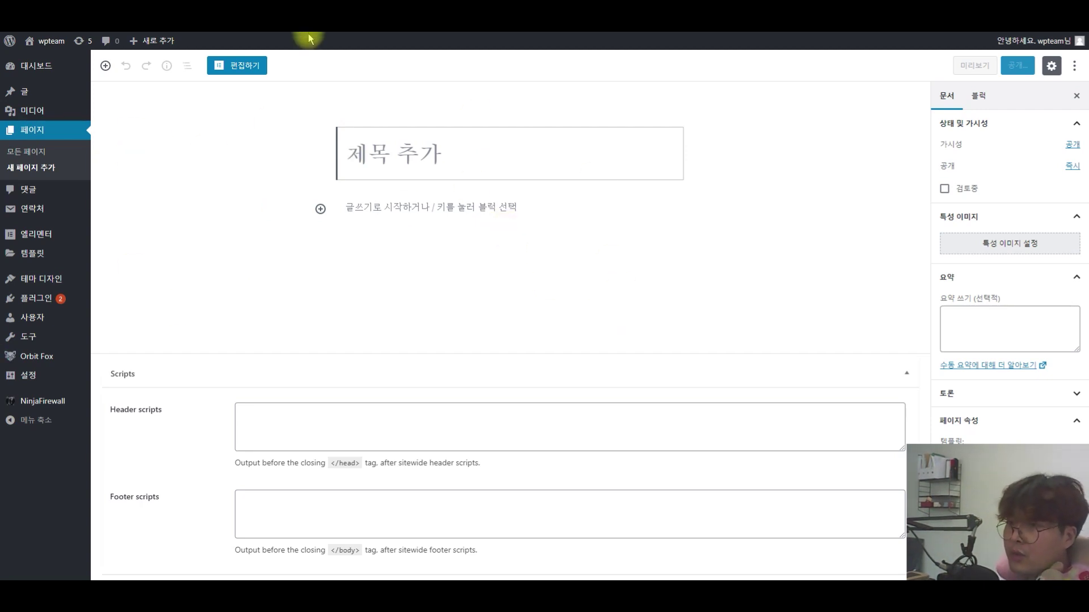
pyautogui.click(310, 70)
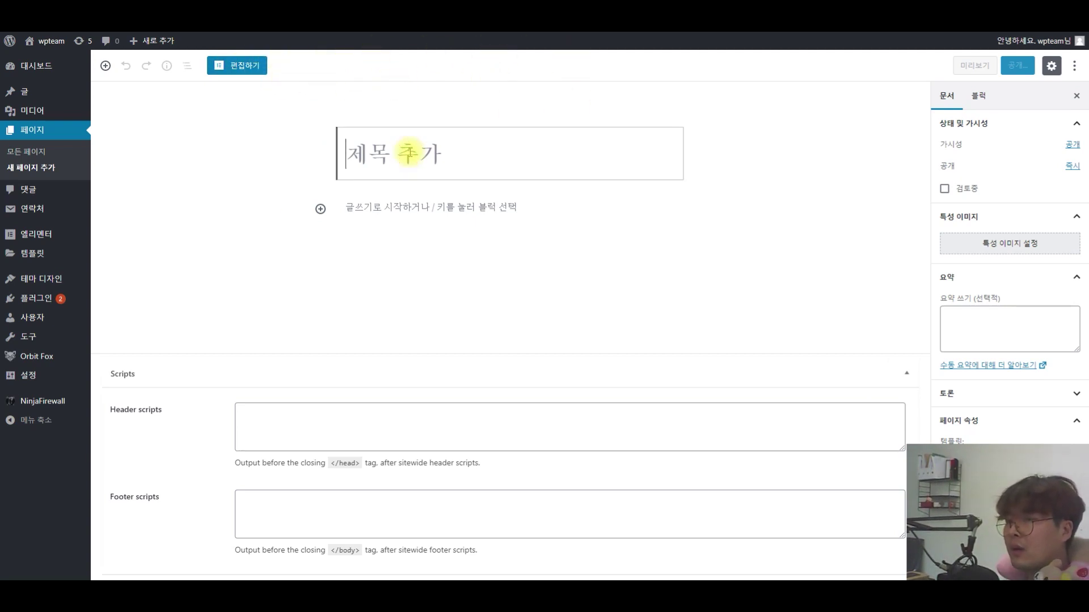
# Title the page '엘리멘토 빌더' and launch it in the Elementor builder
pyautogui.click(444, 151)
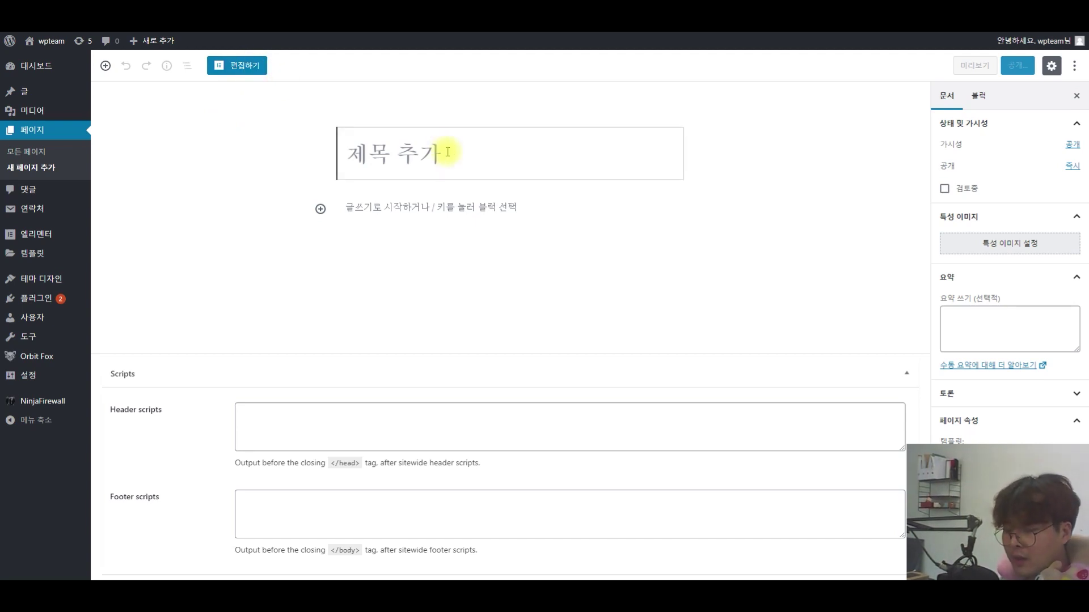
pyautogui.write('엘림')
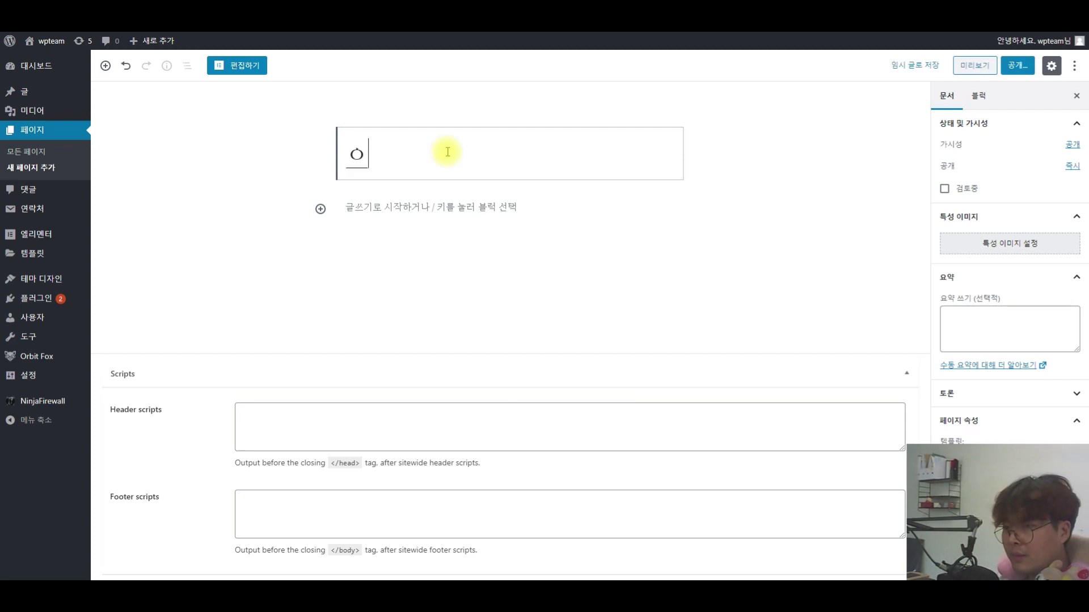
pyautogui.write('멘토 빌')
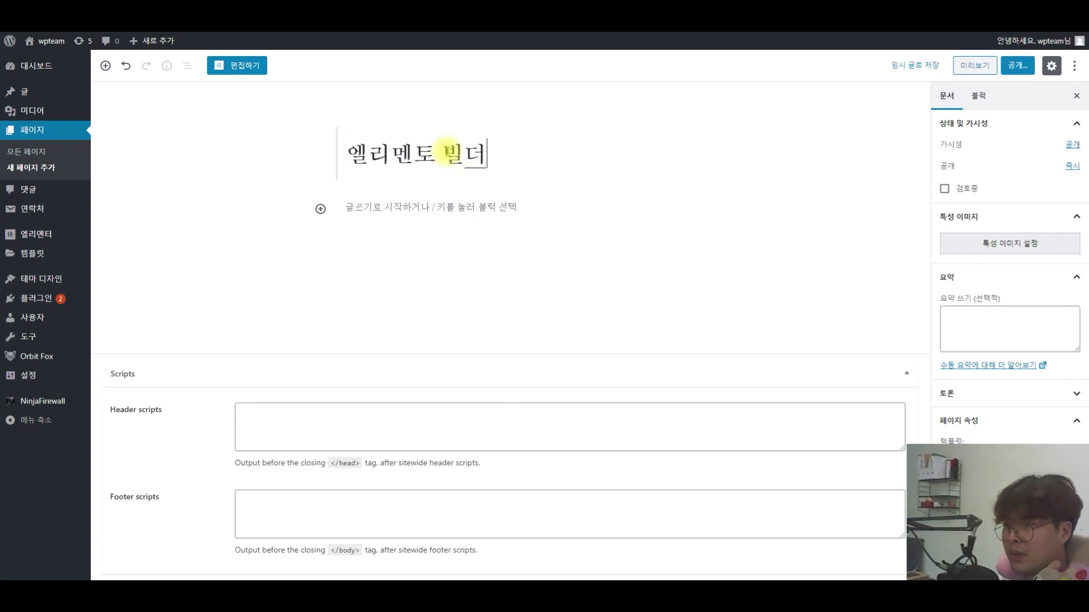
pyautogui.write('더')
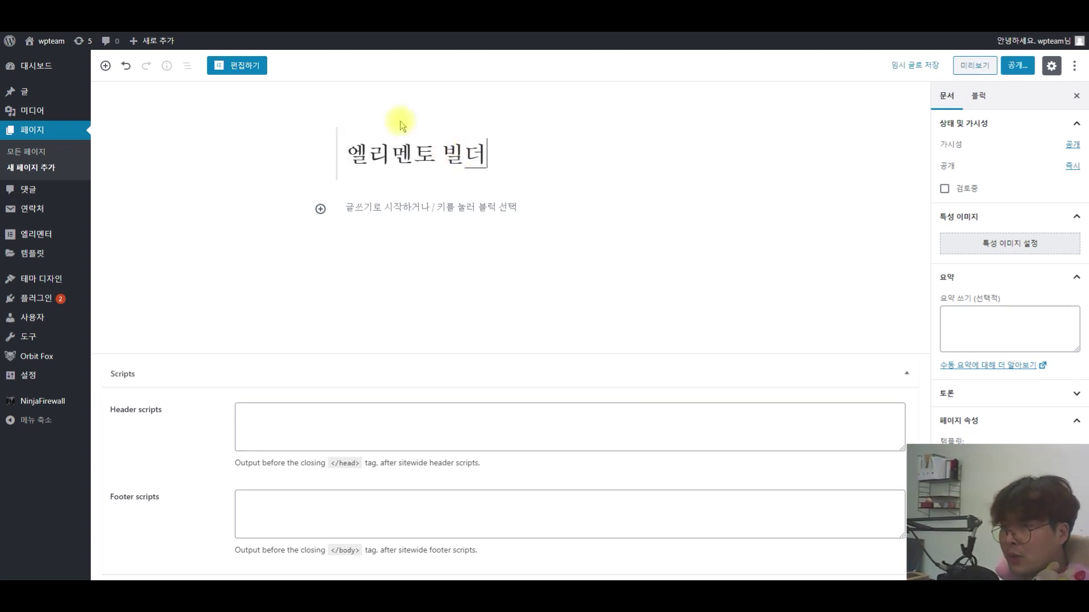
pyautogui.click(229, 68)
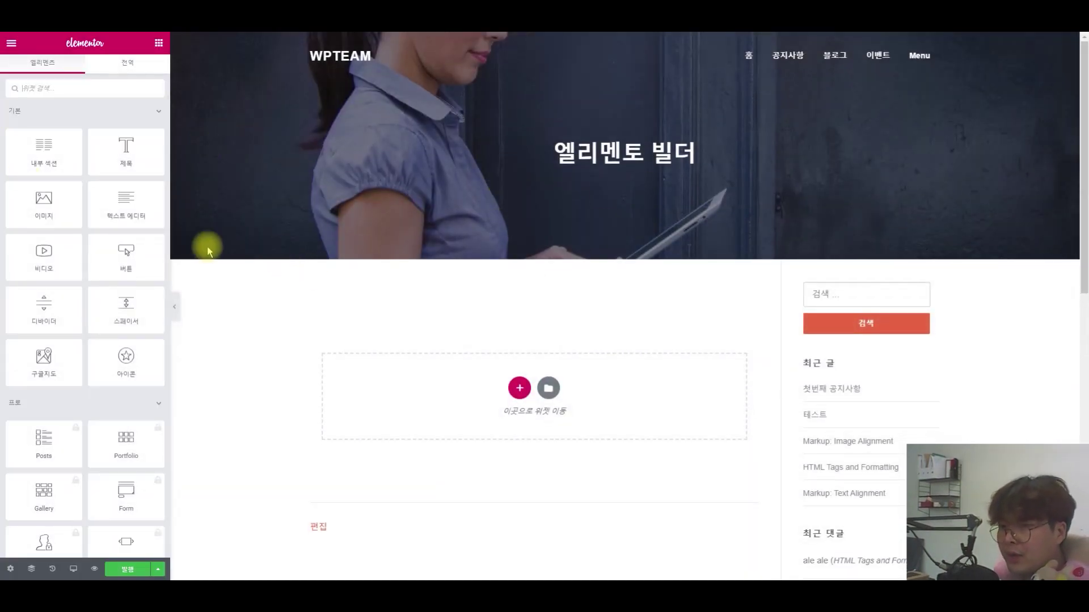
# Place an image in the empty section and add a four-column section below it
pyautogui.moveTo(35, 204); pyautogui.dragTo(451, 380)
pyautogui.scroll(-6, 619, 249)
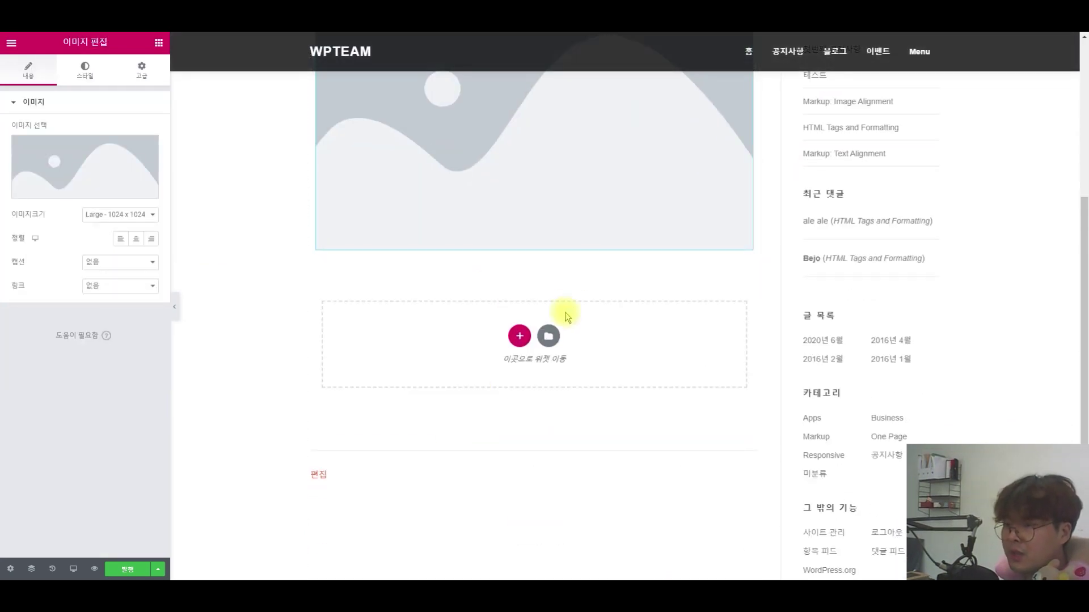
pyautogui.scroll(1, 564, 310)
pyautogui.click(518, 393)
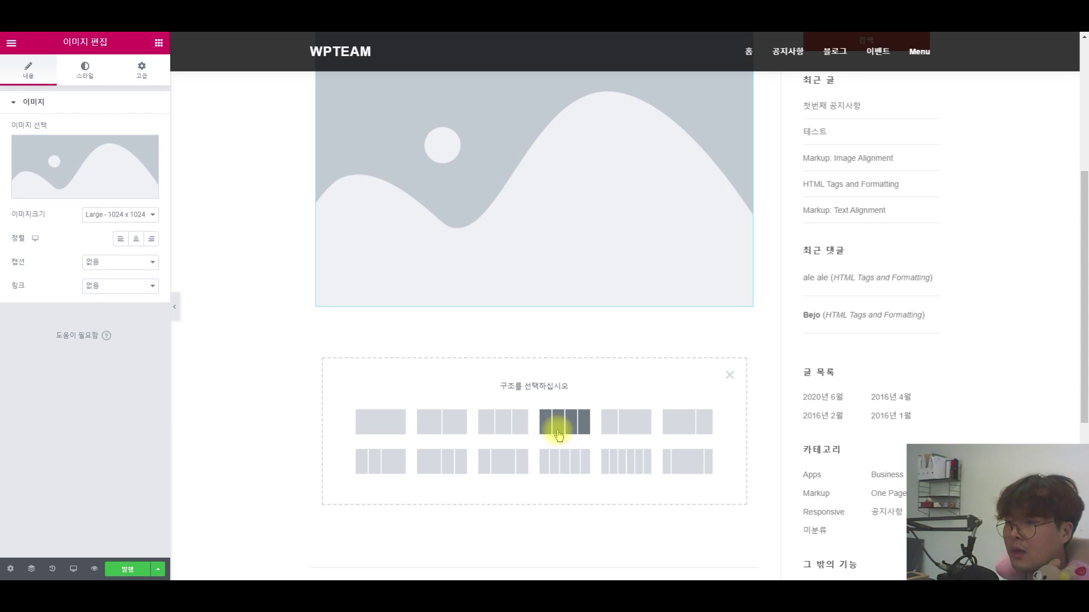
pyautogui.click(559, 435)
# Fill the columns with an image, a video and a button, and add a divider above the row
pyautogui.click(159, 43)
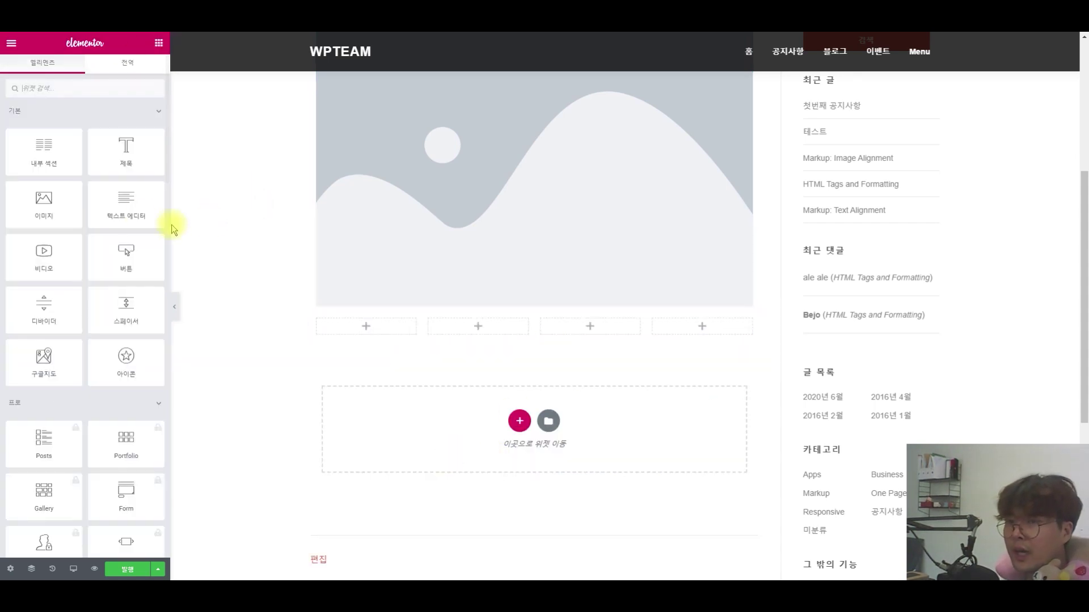
pyautogui.moveTo(44, 201); pyautogui.dragTo(366, 320)
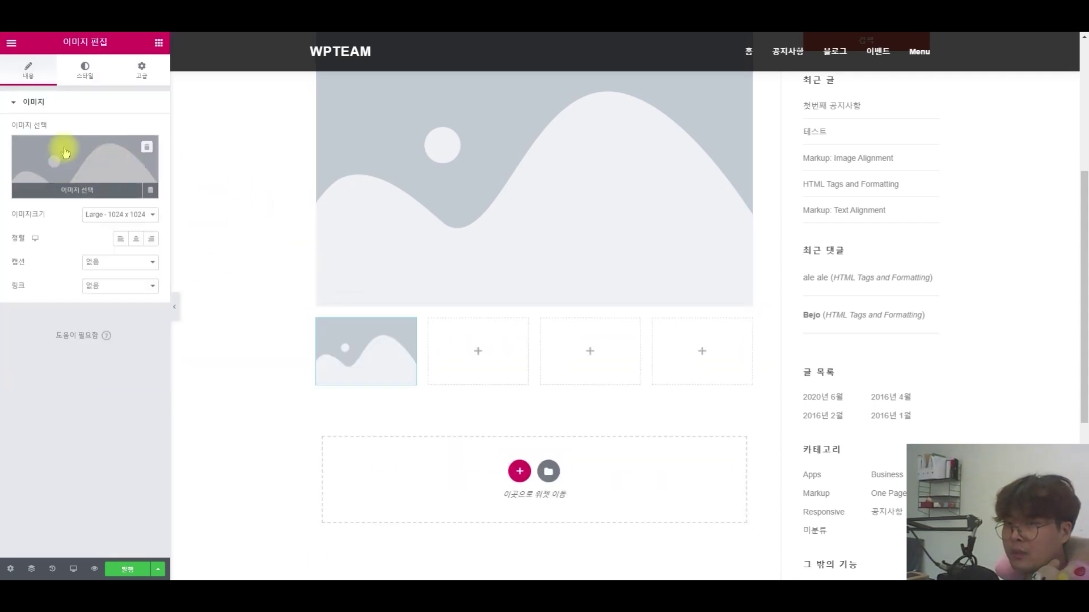
pyautogui.click(159, 43)
pyautogui.moveTo(55, 256); pyautogui.dragTo(486, 360)
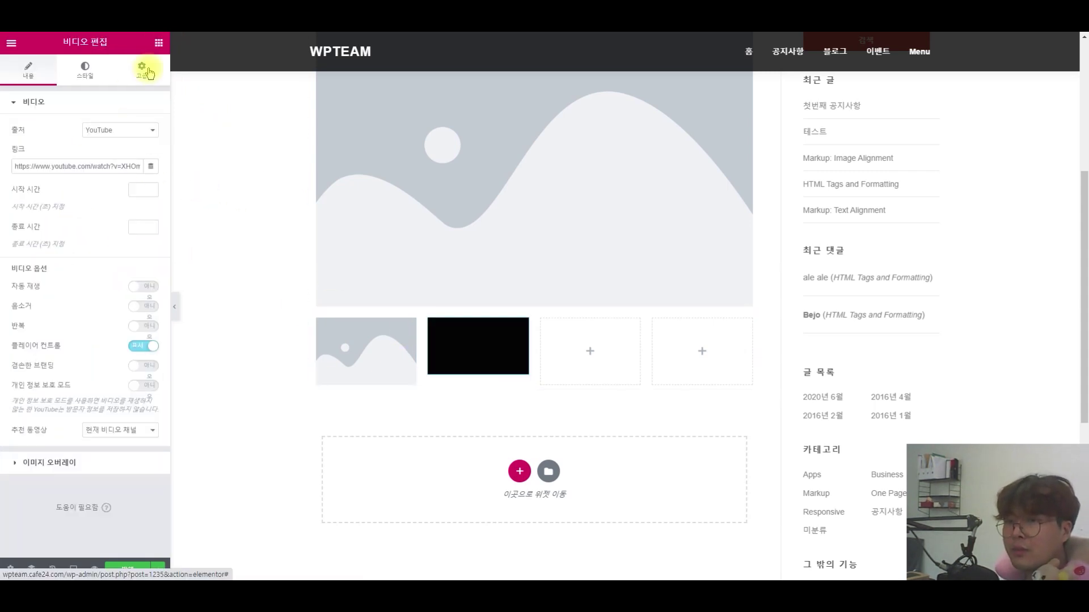
pyautogui.click(158, 43)
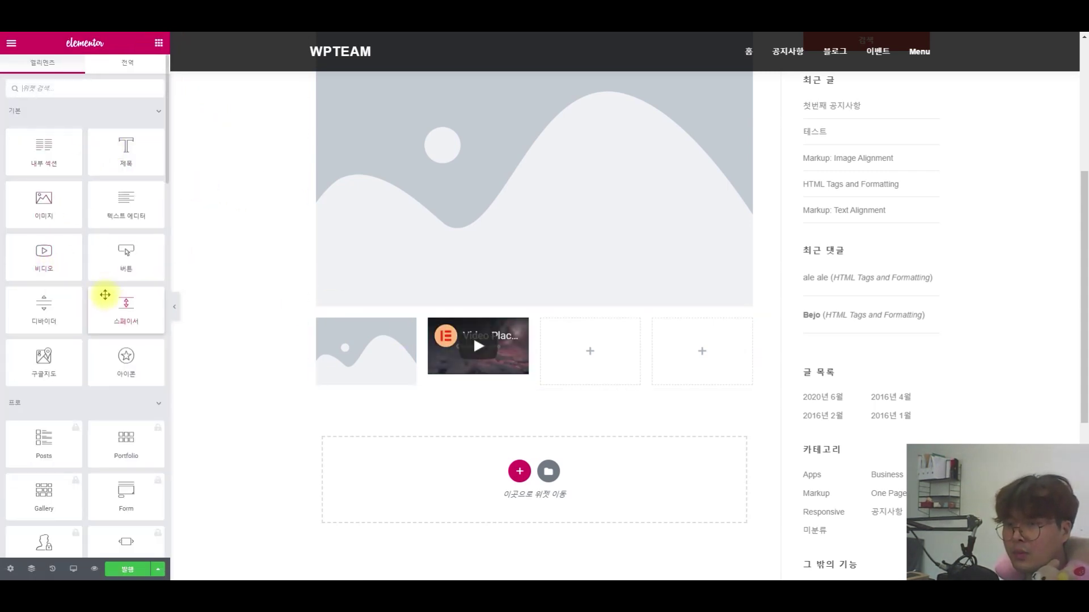
pyautogui.moveTo(121, 260); pyautogui.dragTo(624, 356)
pyautogui.click(155, 40)
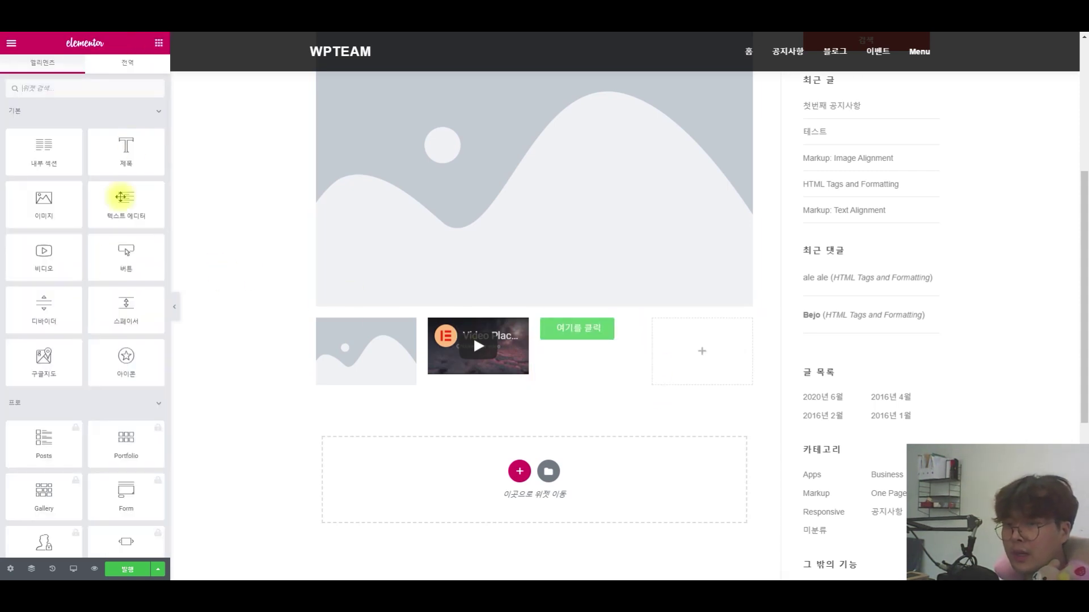
pyautogui.moveTo(43, 306); pyautogui.dragTo(495, 300)
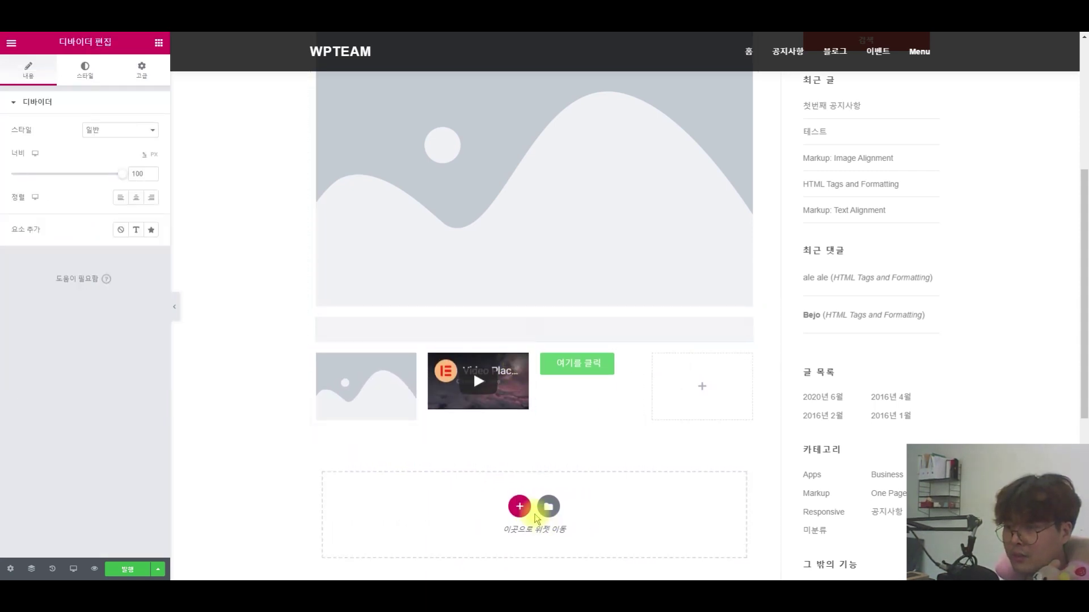
pyautogui.click(519, 499)
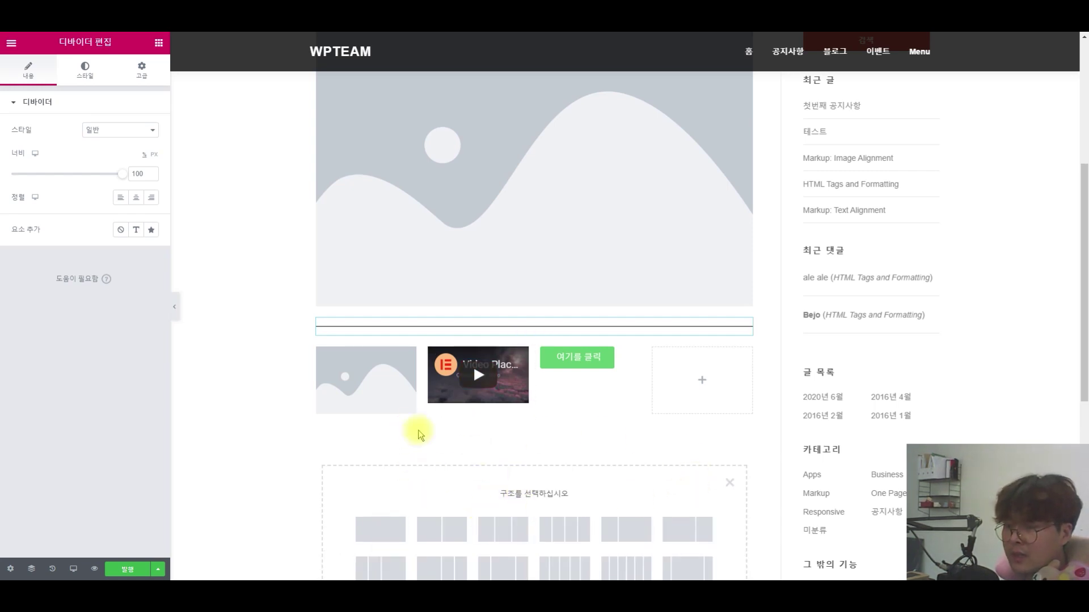
# Create a single-column section below the row and move the divider into it
pyautogui.scroll(-1, 418, 436)
pyautogui.click(399, 473)
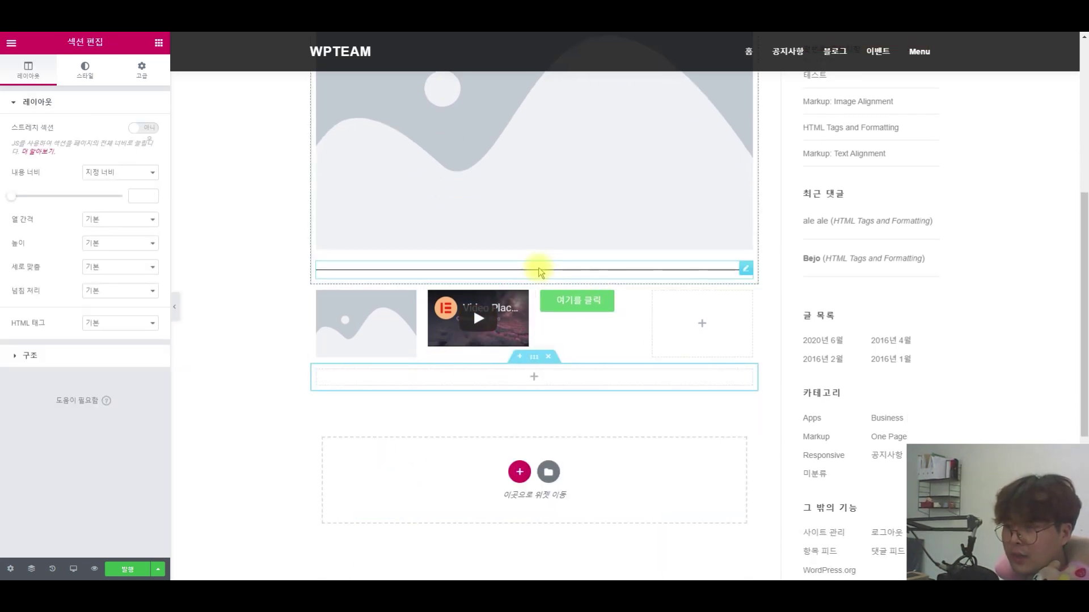
pyautogui.moveTo(541, 273); pyautogui.dragTo(654, 354)
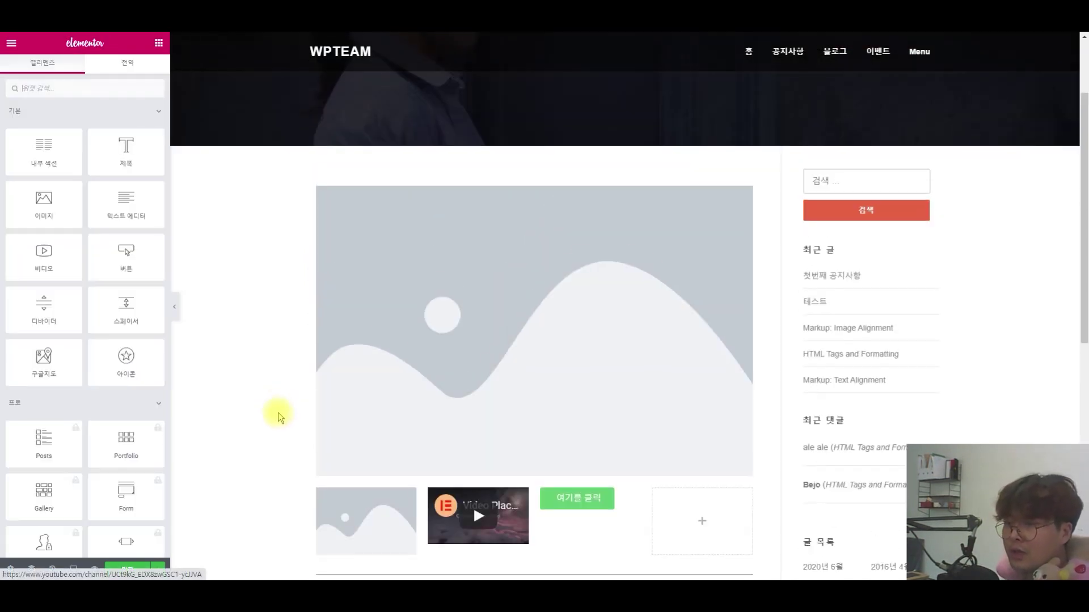
pyautogui.scroll(-4, 280, 409)
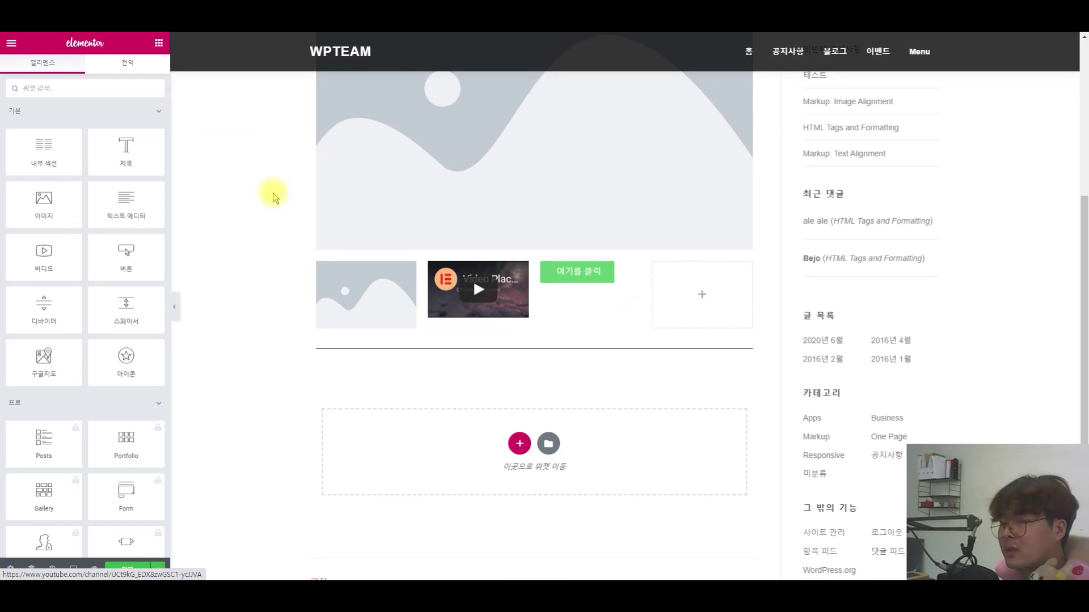
pyautogui.scroll(-15, 87, 421)
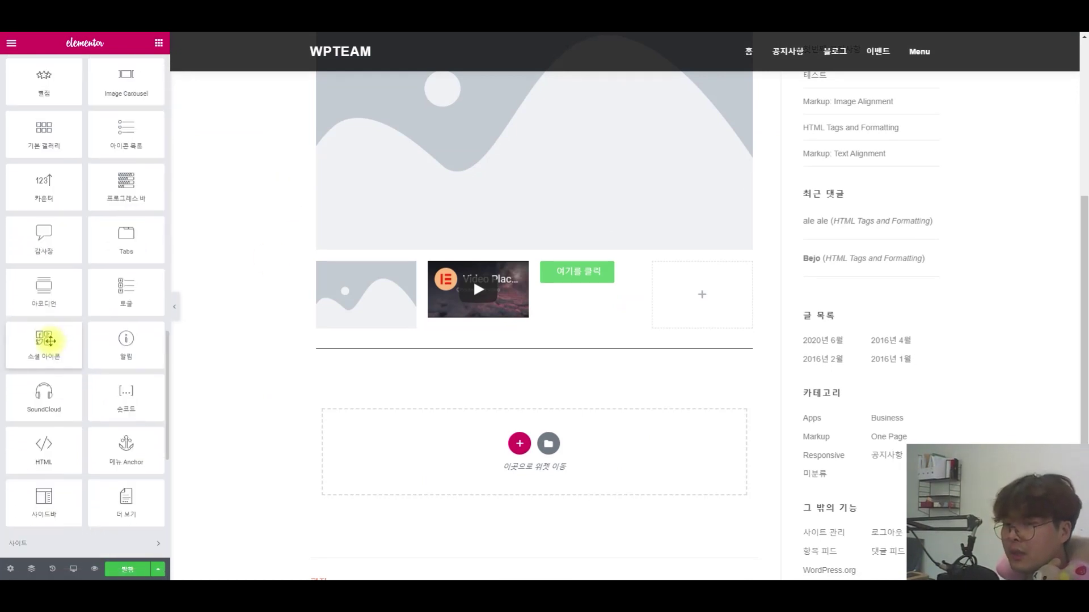
pyautogui.scroll(10, 37, 423)
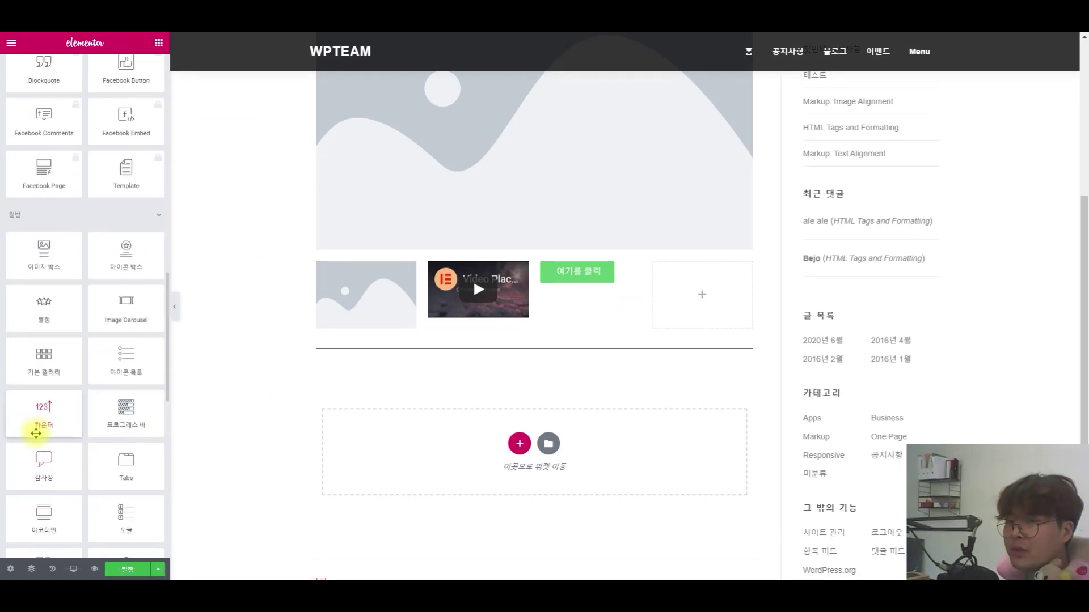
pyautogui.scroll(-5, 41, 441)
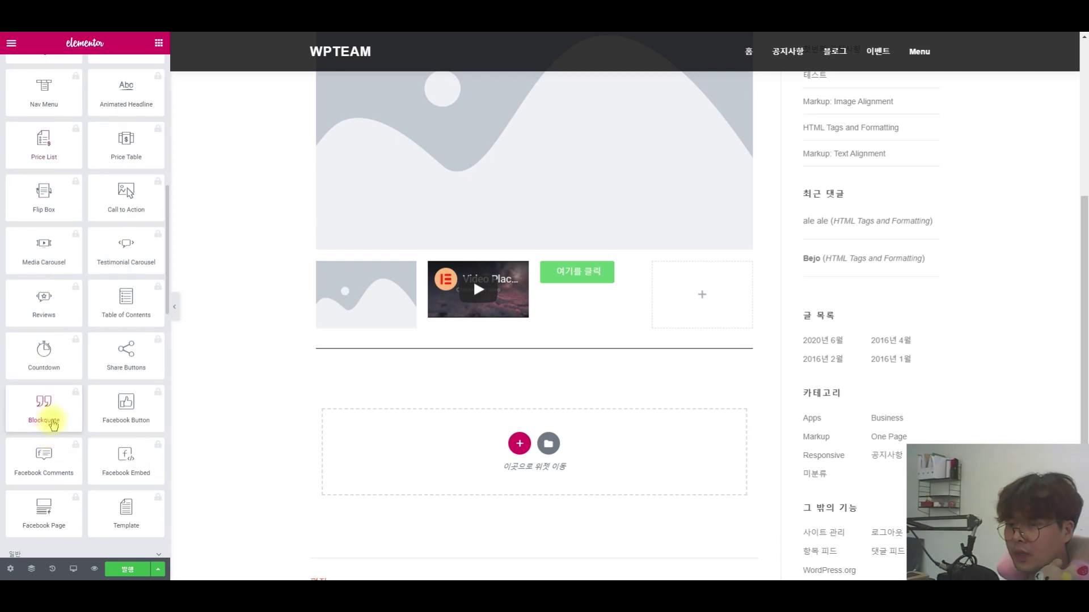
# Delete the large image section, the image/video/button section and the divider section
pyautogui.click(365, 366)
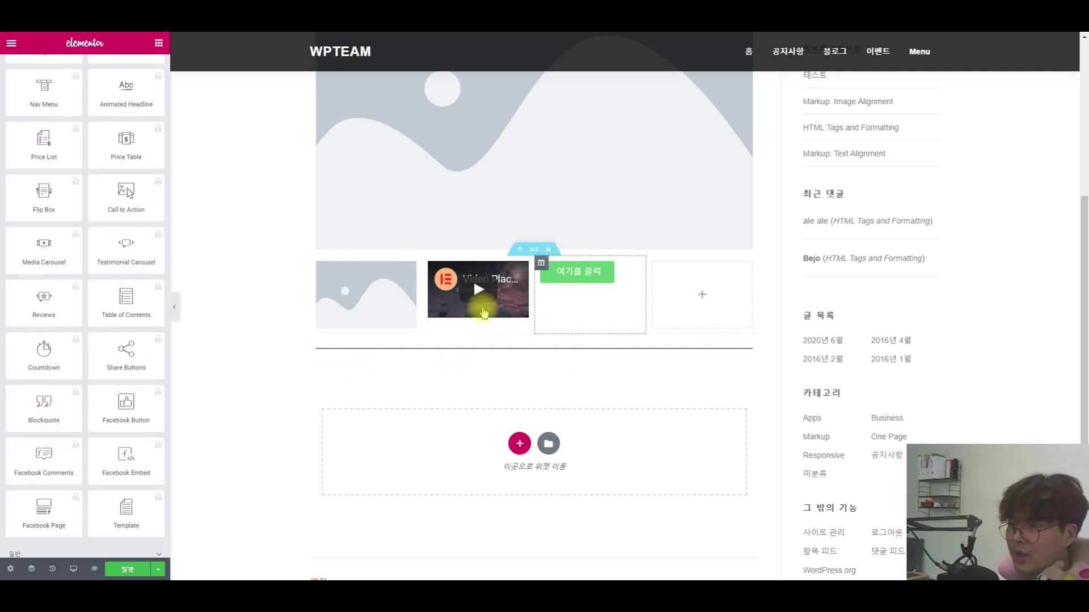
pyautogui.scroll(5, 518, 319)
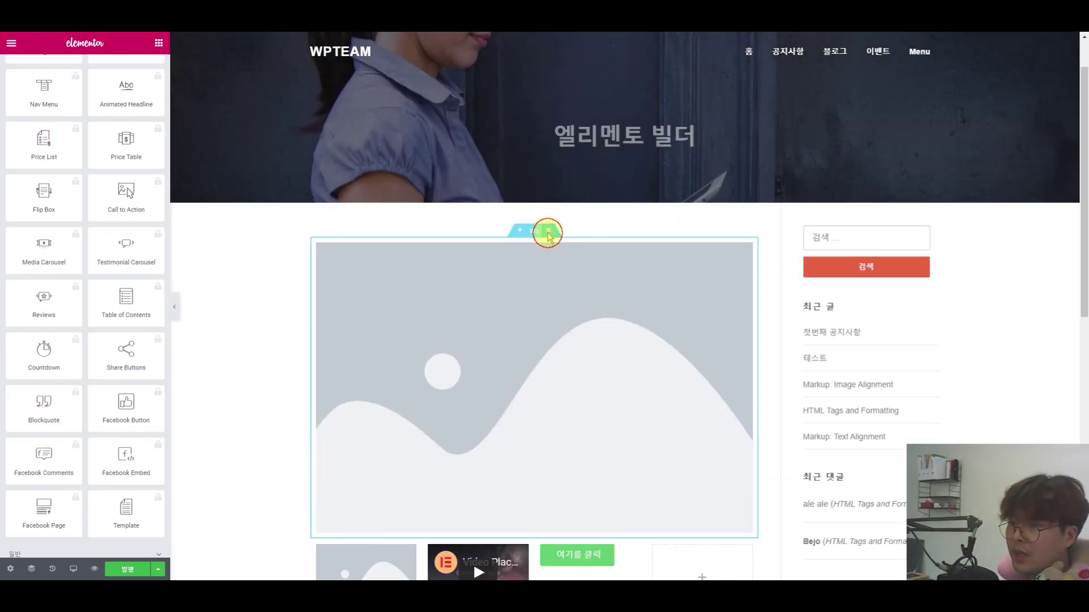
pyautogui.click(548, 231)
pyautogui.click(548, 231)
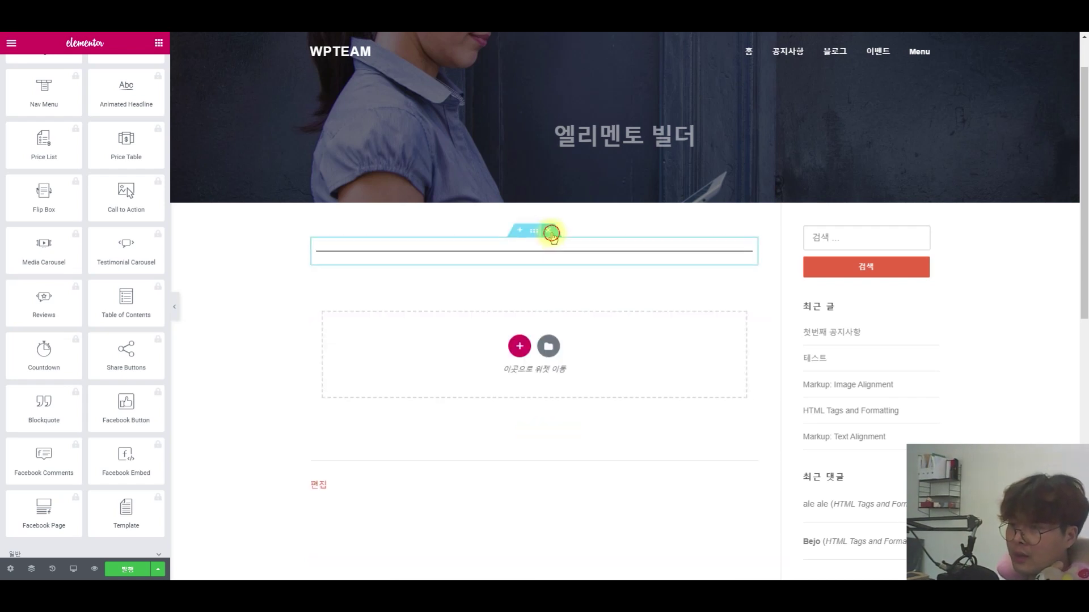
pyautogui.click(548, 233)
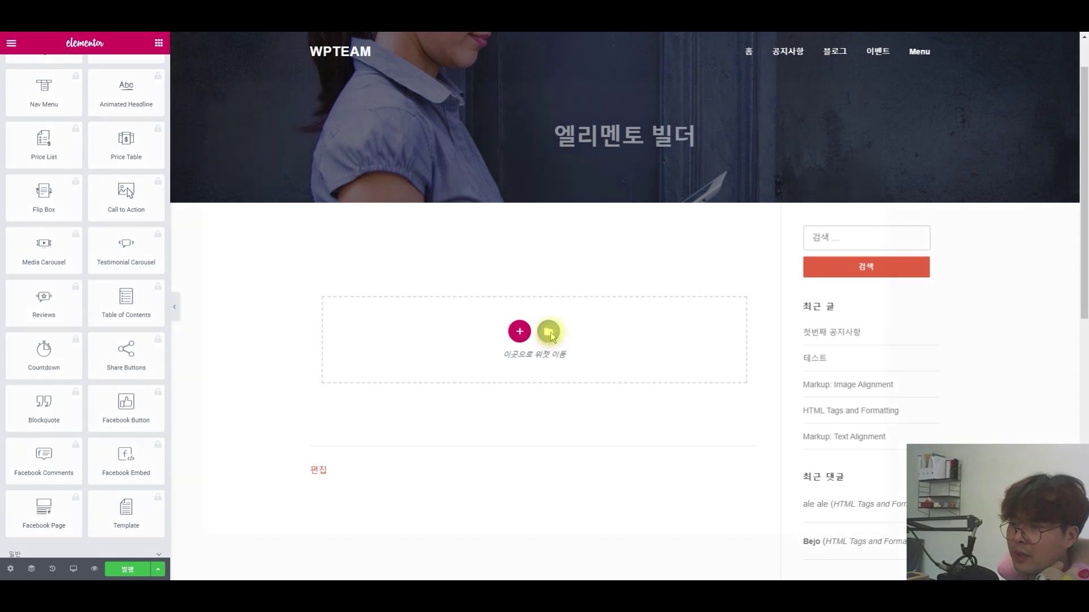
# Browse the library's page templates and insert the Workflow Optimization app landing page template
pyautogui.click(548, 333)
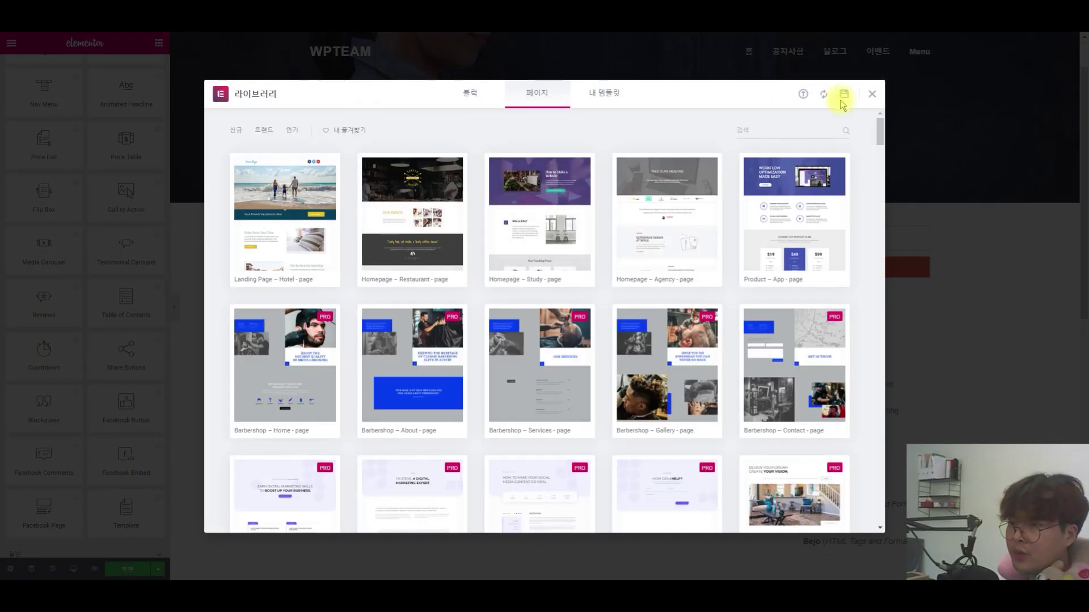
pyautogui.scroll(-2, 226, 268)
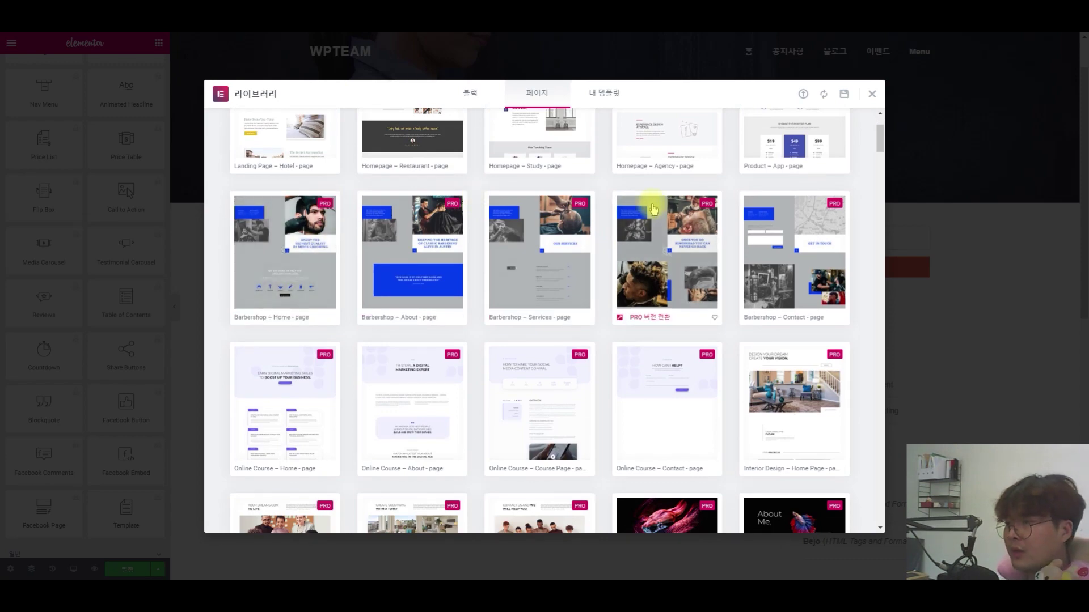
pyautogui.scroll(-3, 255, 333)
pyautogui.scroll(5, 819, 223)
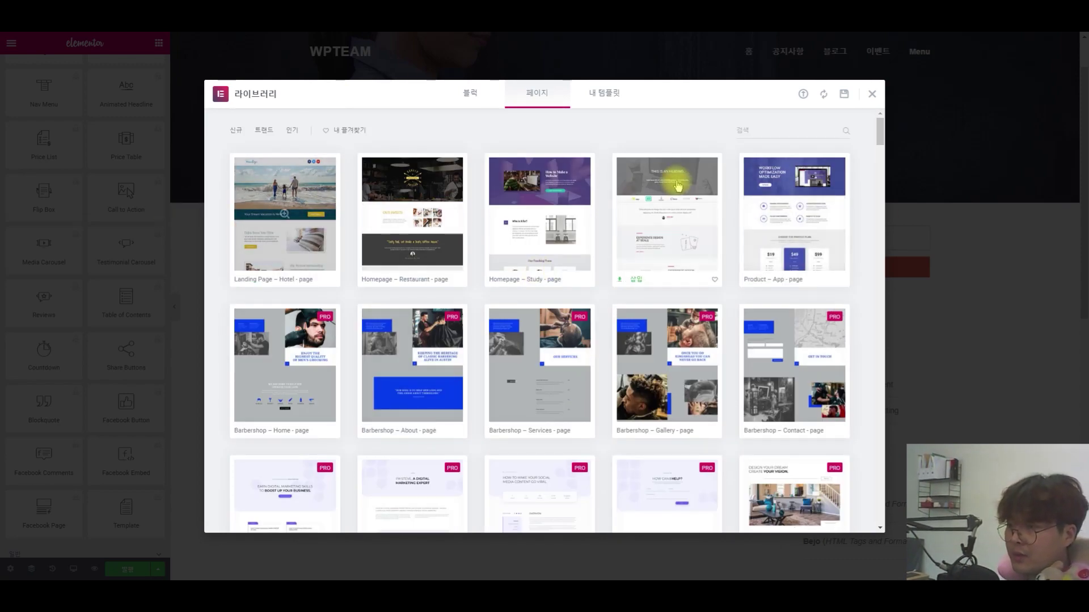
pyautogui.click(795, 217)
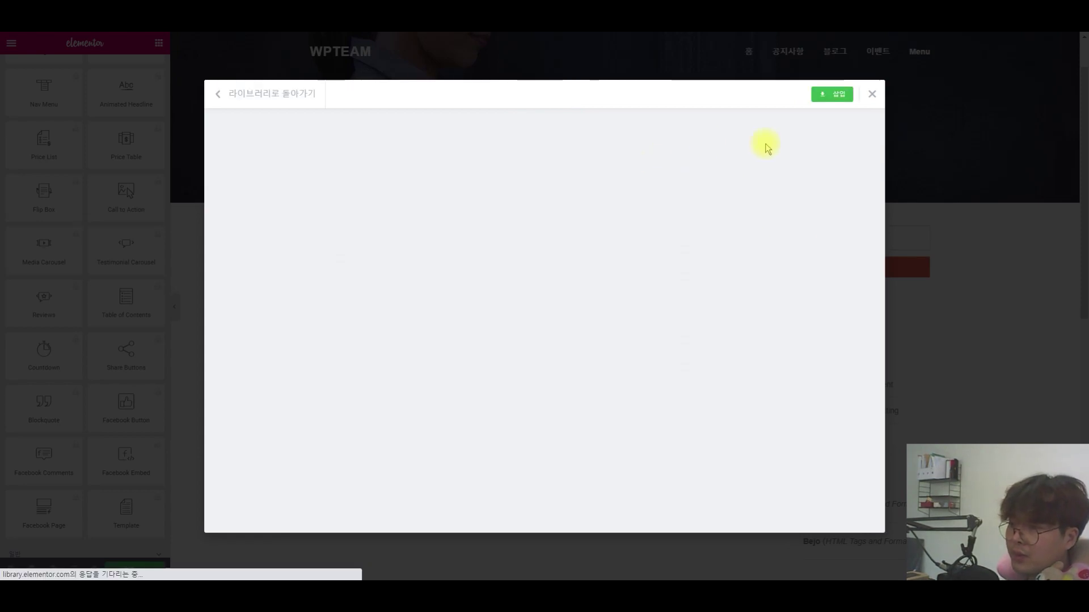
pyautogui.scroll(-10, 437, 236)
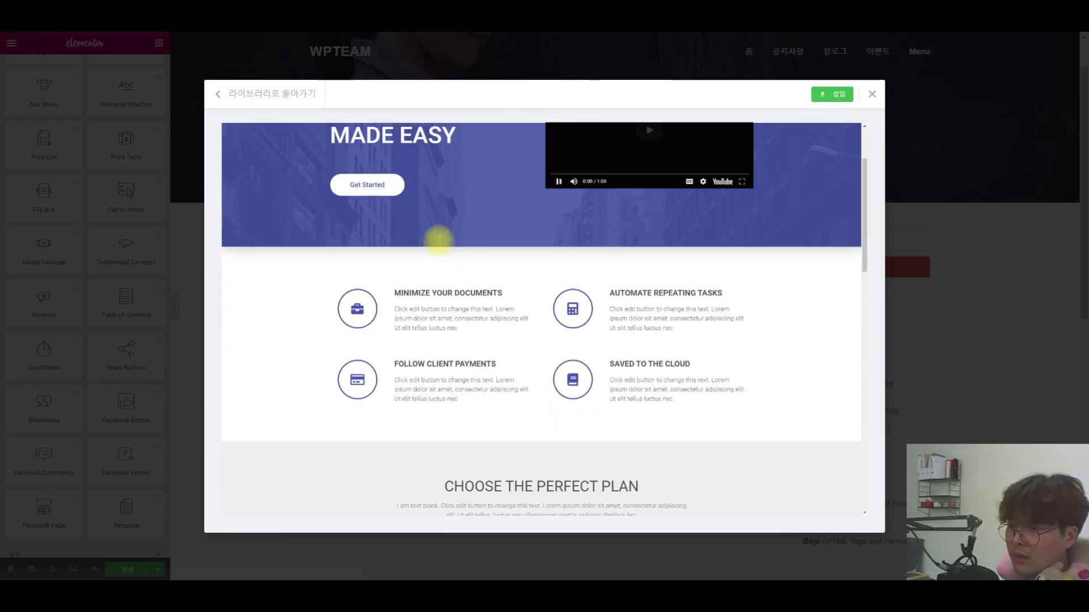
pyautogui.scroll(-5, 379, 266)
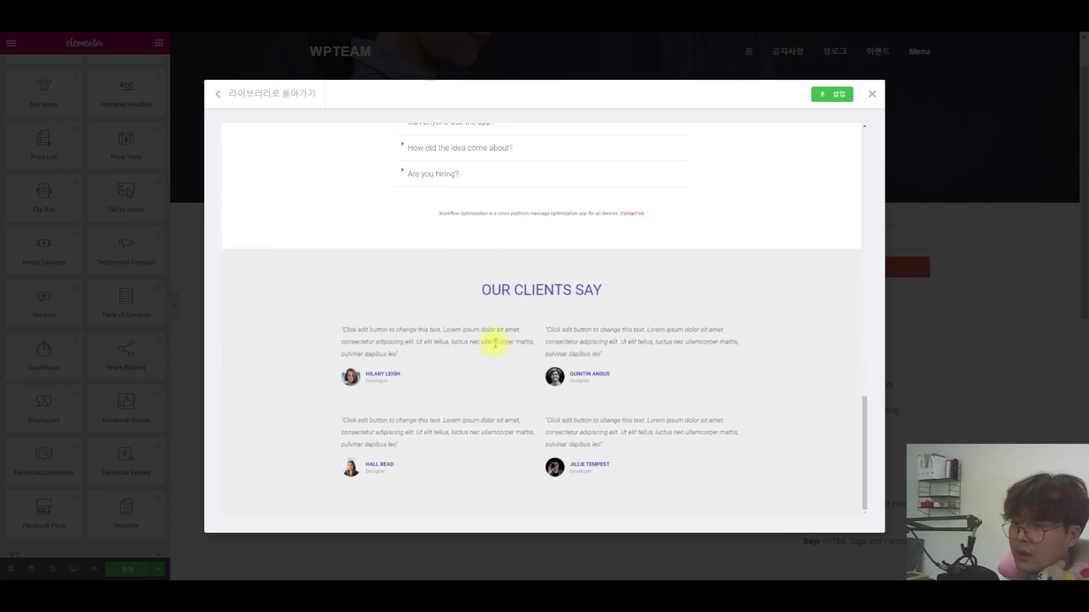
pyautogui.scroll(5, 771, 363)
pyautogui.click(834, 95)
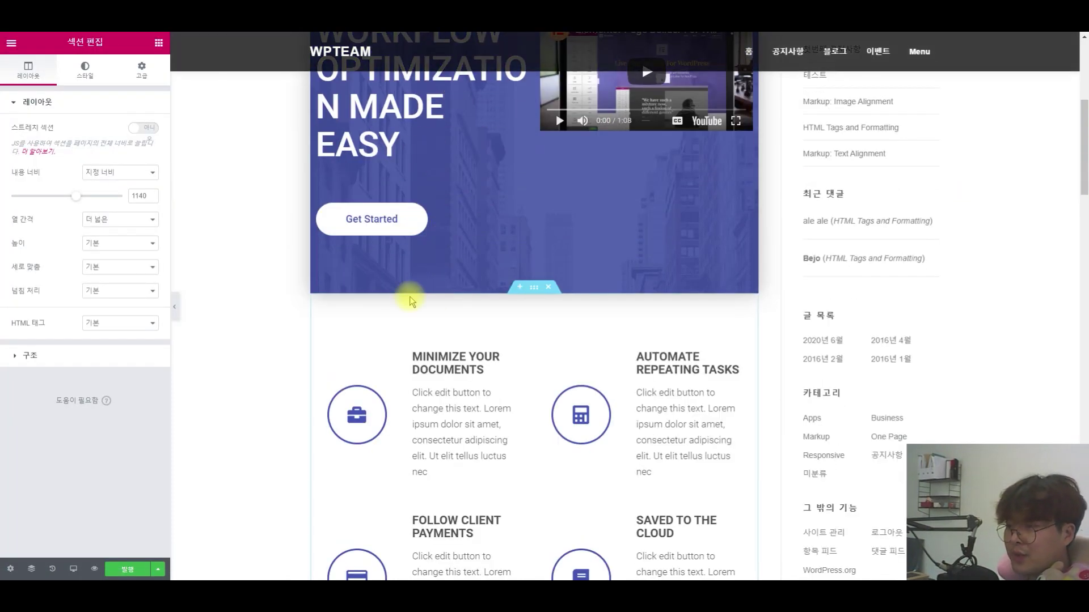
# Review the templated 엘리멘토 빌더 page and publish it
pyautogui.scroll(-15, 420, 298)
pyautogui.scroll(-2, 494, 306)
pyautogui.scroll(18, 556, 320)
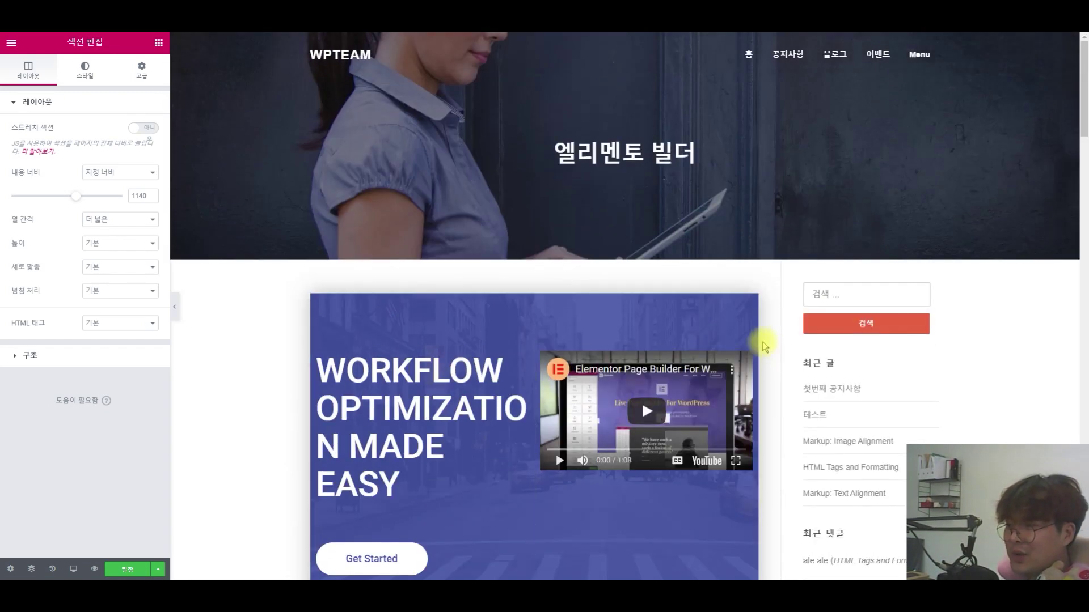
pyautogui.scroll(-5, 765, 346)
pyautogui.scroll(5, 943, 321)
pyautogui.scroll(-5, 940, 389)
pyautogui.scroll(-4, 977, 397)
pyautogui.click(138, 571)
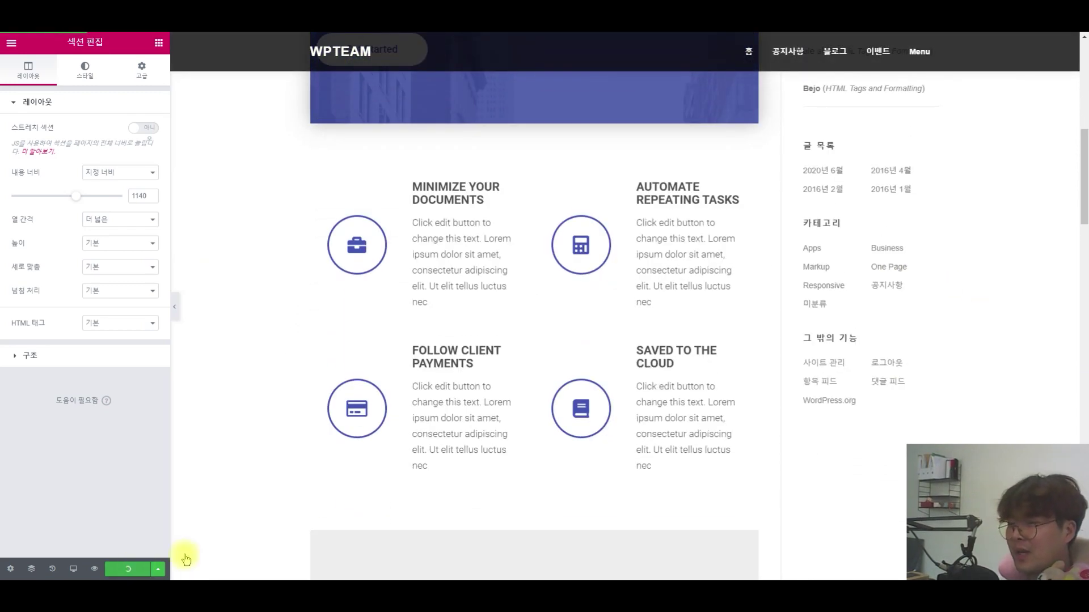
# Open the page settings, then exit Elementor to the WordPress dashboard
pyautogui.scroll(4, 978, 428)
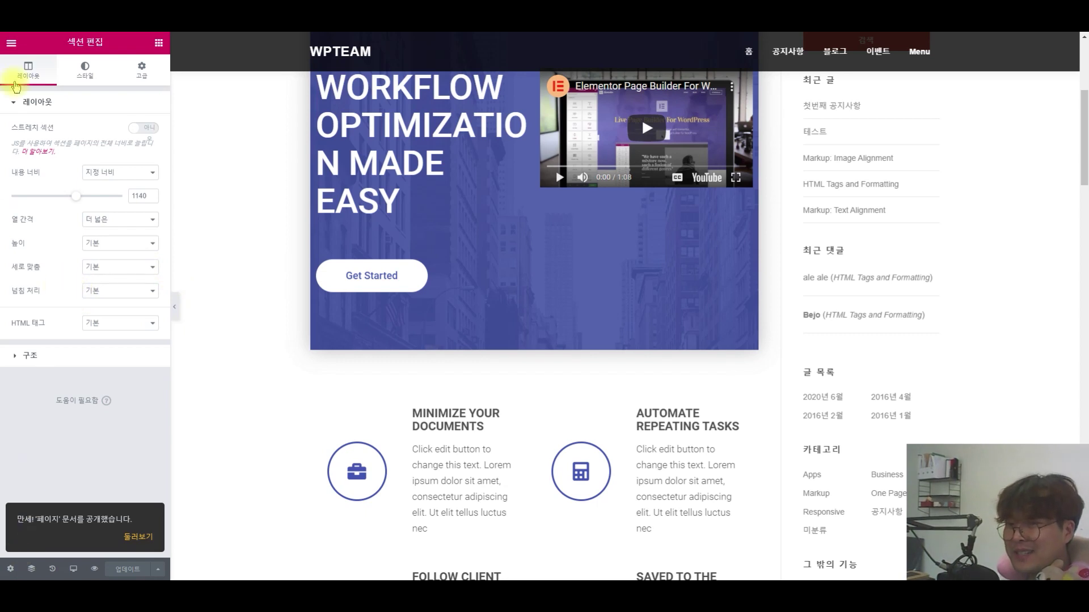
pyautogui.click(11, 569)
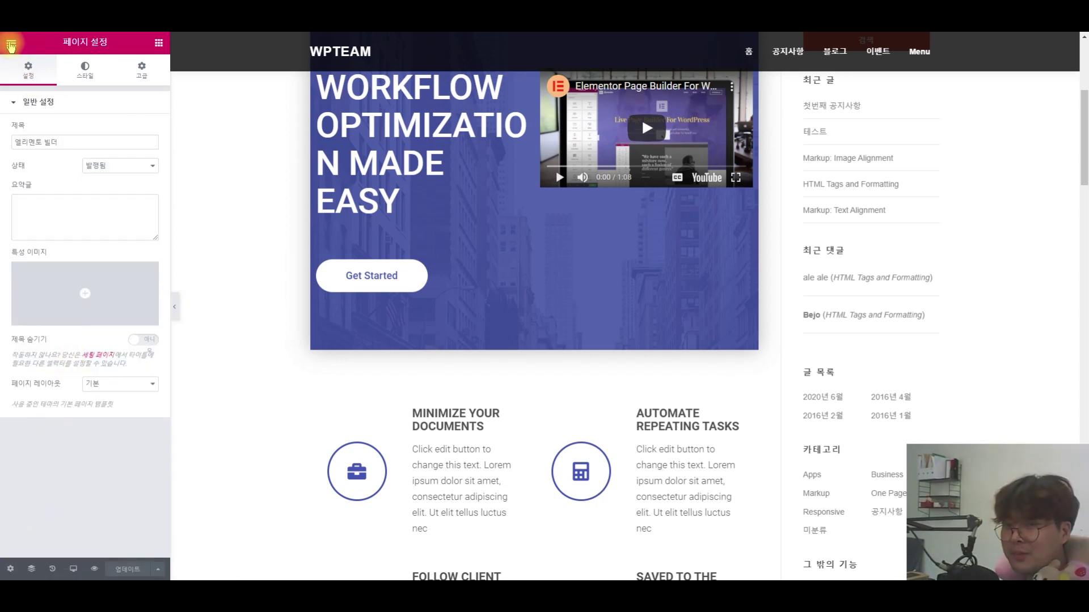
pyautogui.click(10, 44)
pyautogui.click(85, 361)
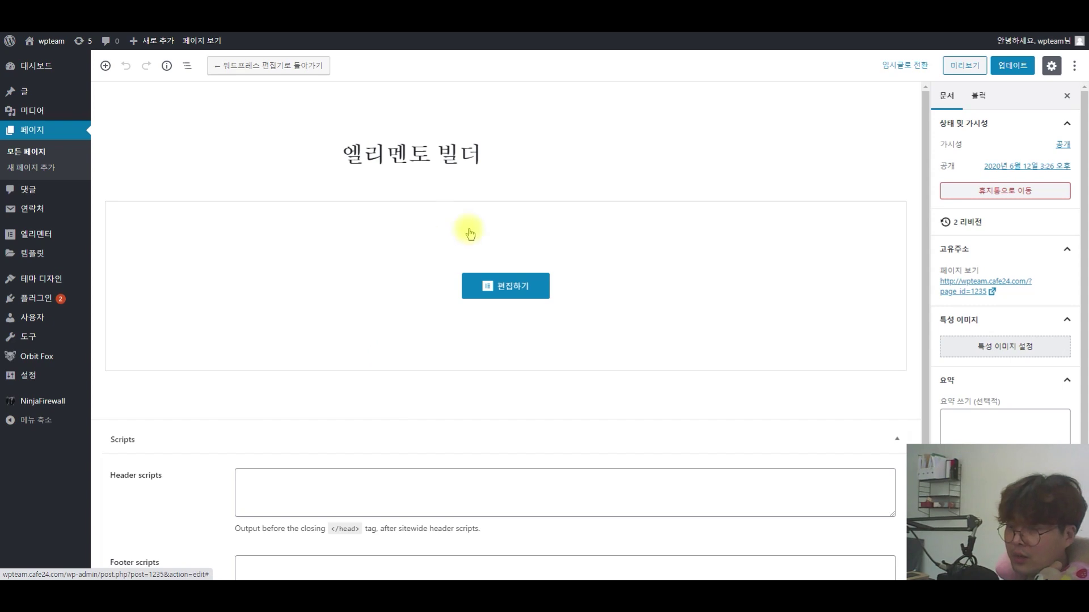
# Update the page, preview its live Workflow Optimization hero and video, then return to editing
pyautogui.scroll(-1, 1015, 333)
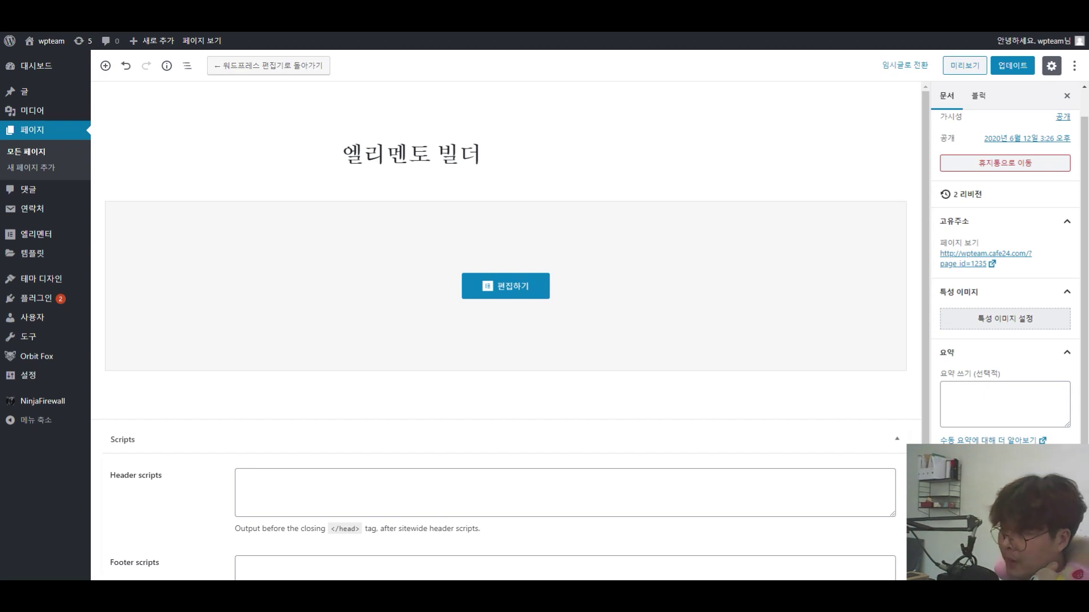
pyautogui.click(1012, 65)
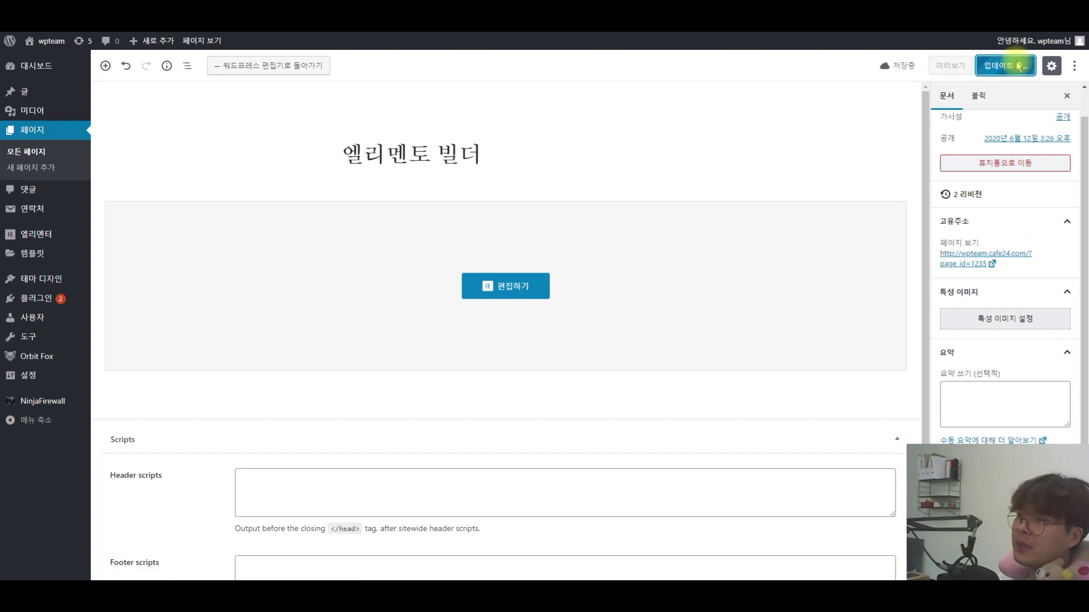
pyautogui.click(949, 66)
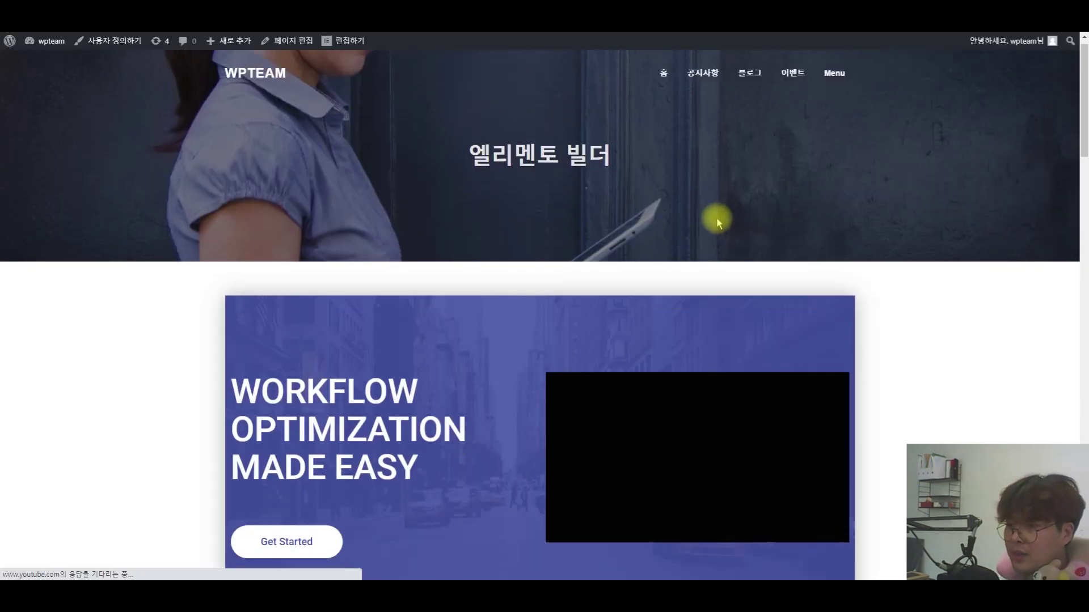
pyautogui.scroll(-8, 717, 219)
pyautogui.scroll(8, 397, 159)
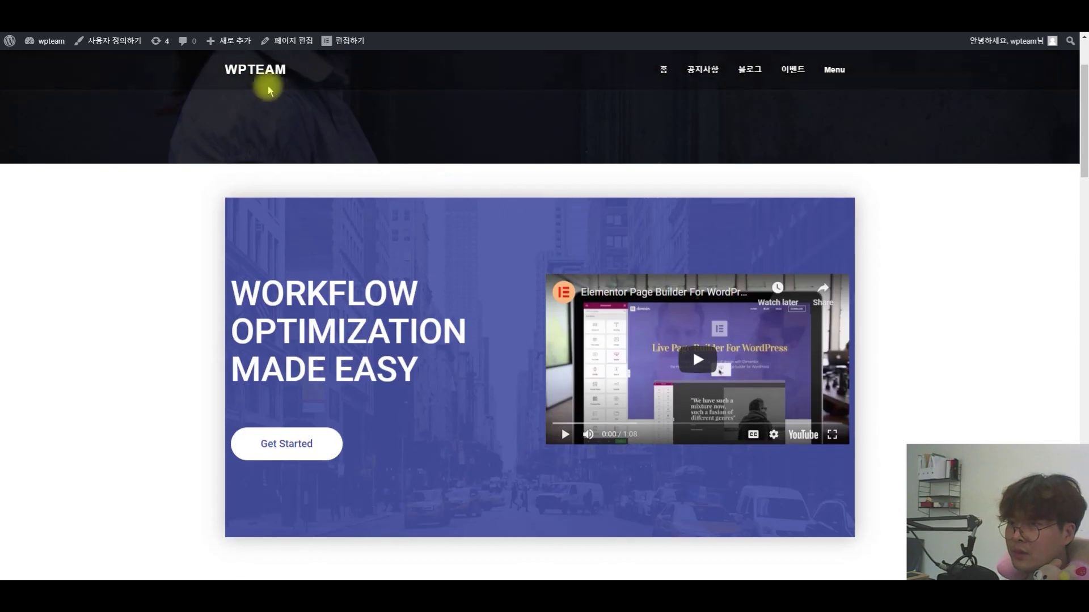
pyautogui.click(291, 43)
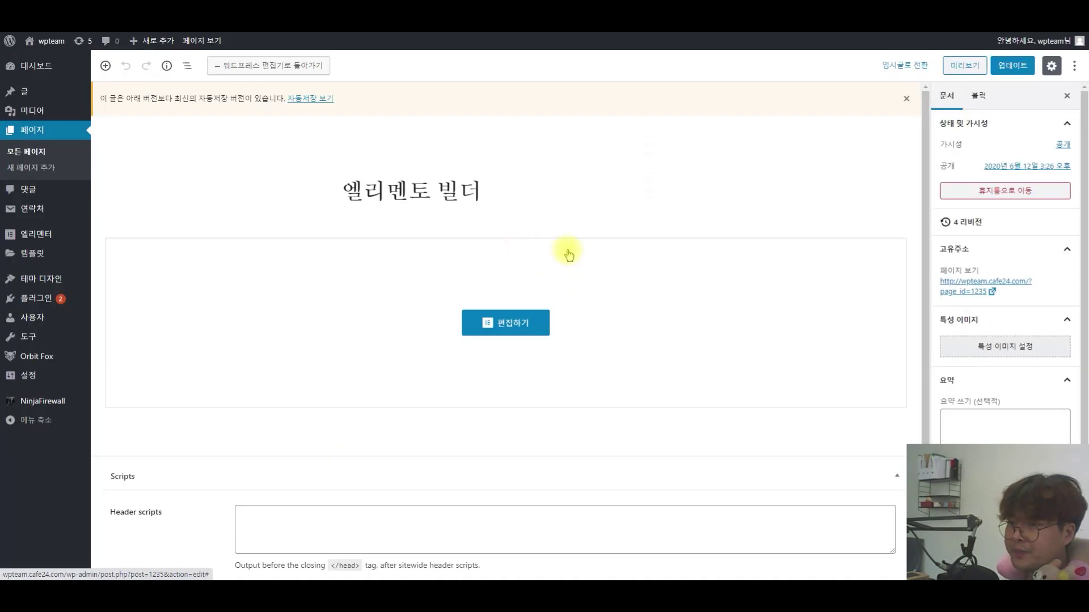
# Reopen the page in Elementor and stretch the hero section to full page width
pyautogui.click(525, 324)
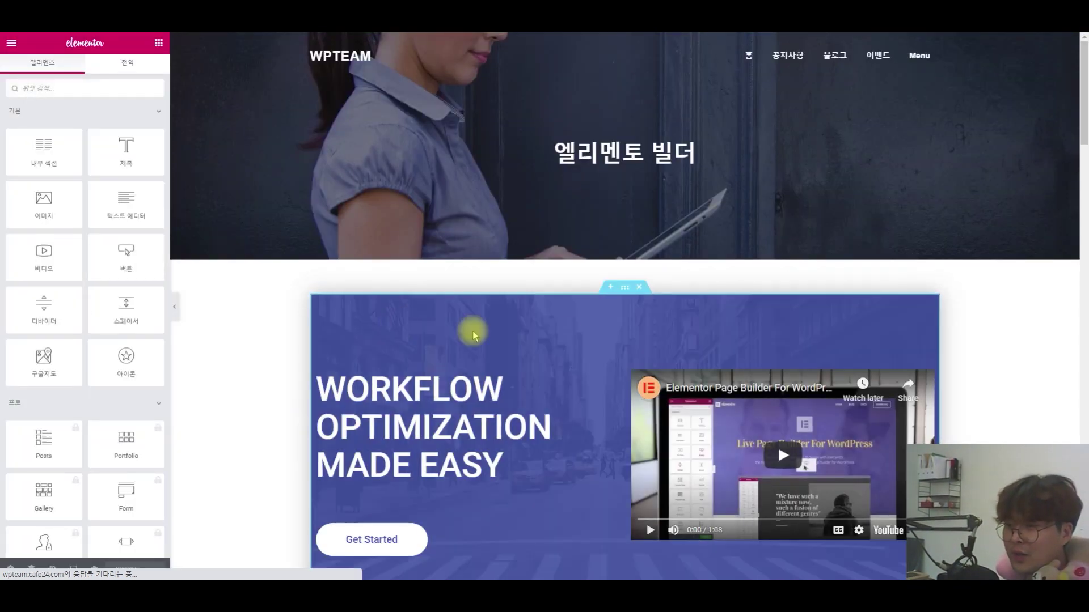
pyautogui.scroll(-5, 624, 351)
pyautogui.scroll(4, 598, 352)
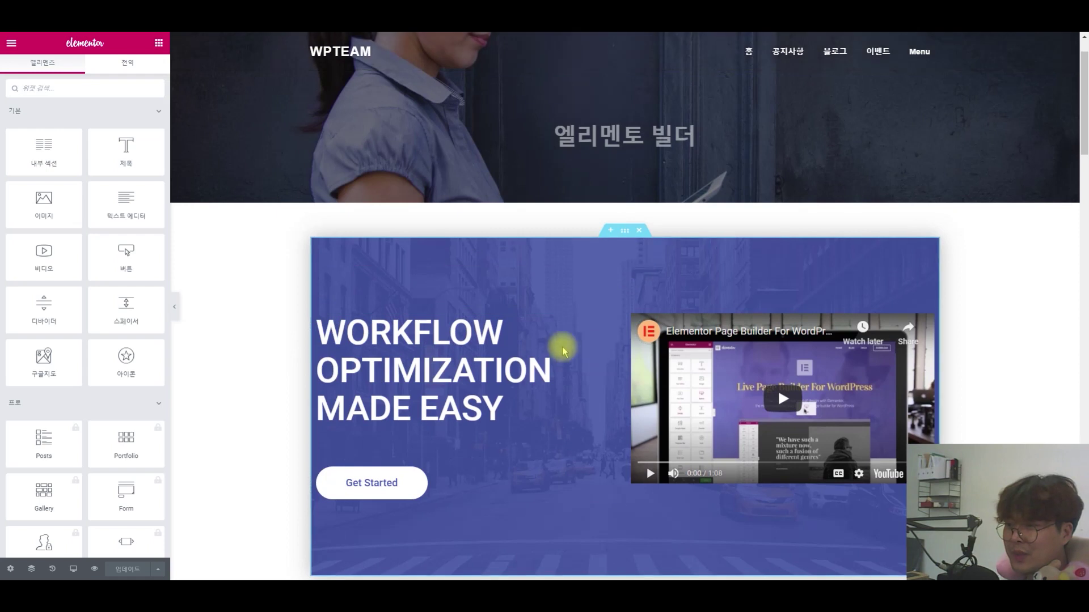
pyautogui.scroll(-2, 530, 284)
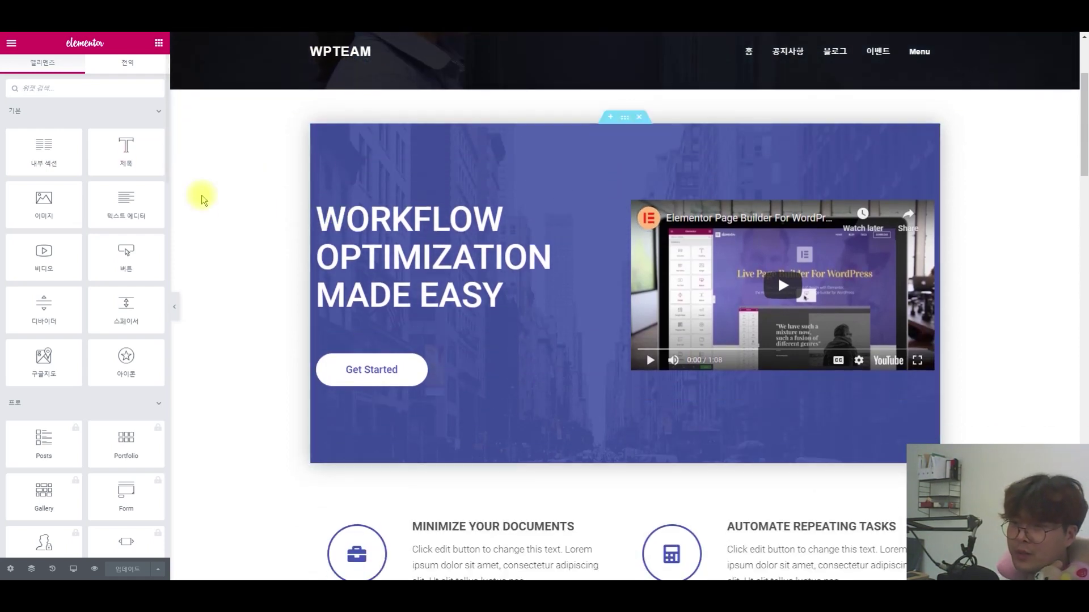
pyautogui.click(626, 118)
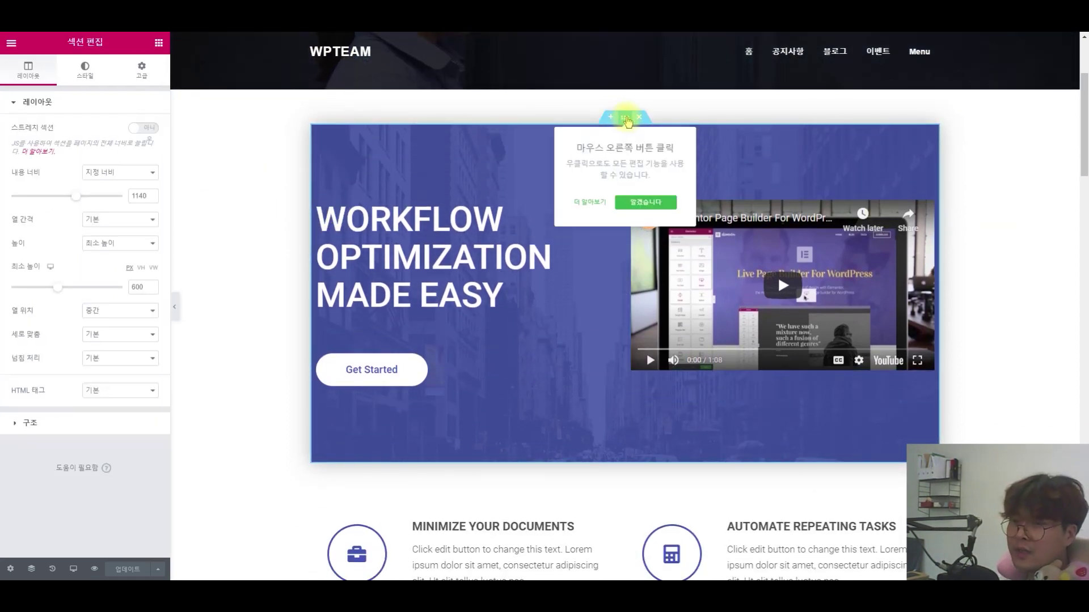
pyautogui.moveTo(16, 129); pyautogui.dragTo(108, 134)
pyautogui.click(152, 130)
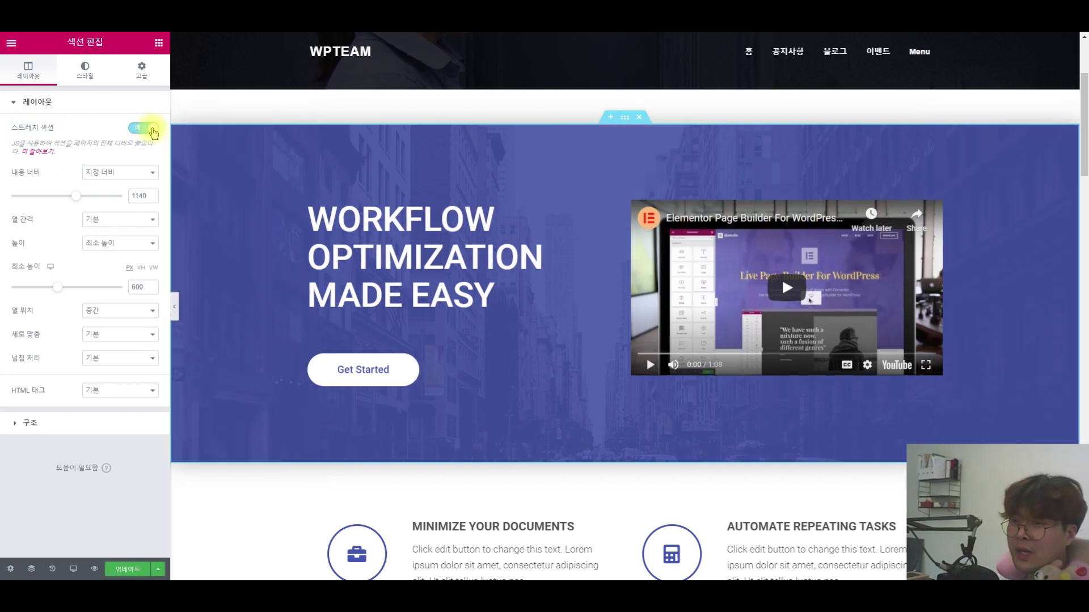
pyautogui.scroll(-10, 617, 273)
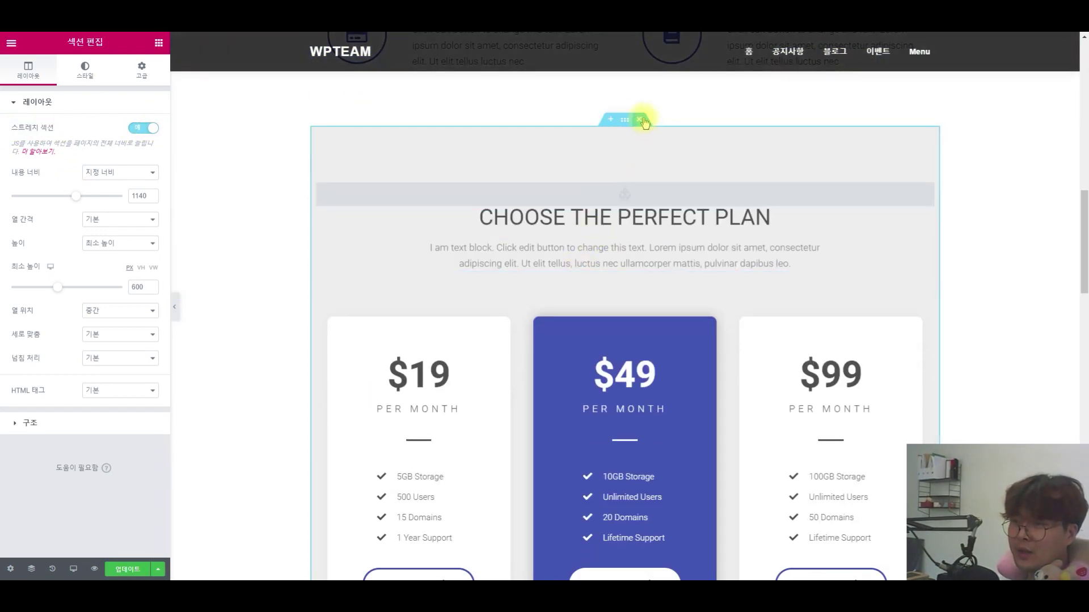
# Stretch the OUR CLIENTS SAY section to full page width and save the update
pyautogui.click(626, 119)
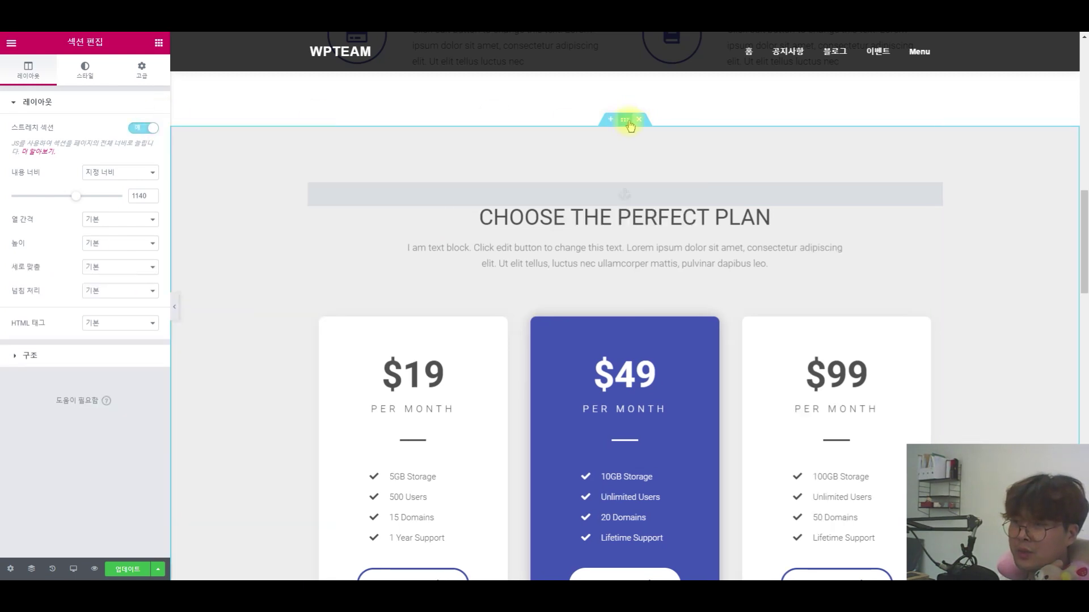
pyautogui.scroll(-10, 548, 375)
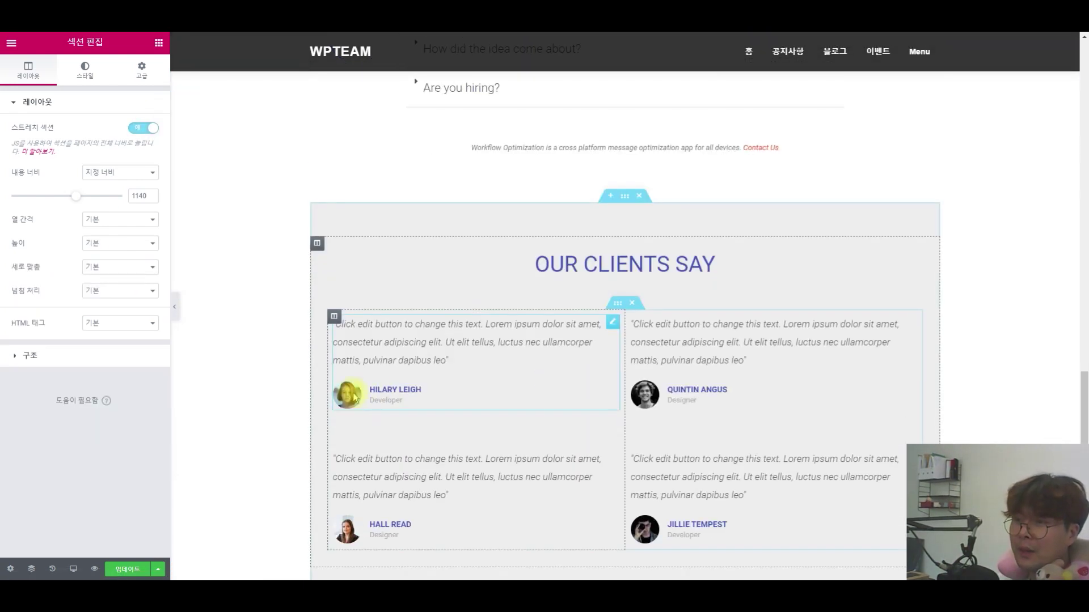
pyautogui.click(626, 199)
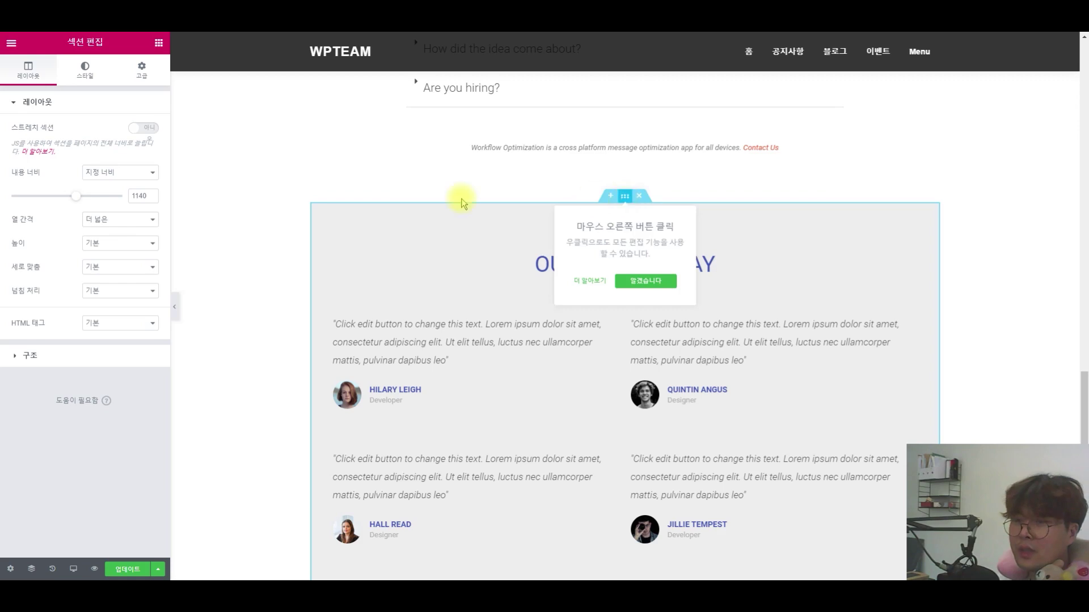
pyautogui.click(137, 129)
pyautogui.scroll(-7, 250, 293)
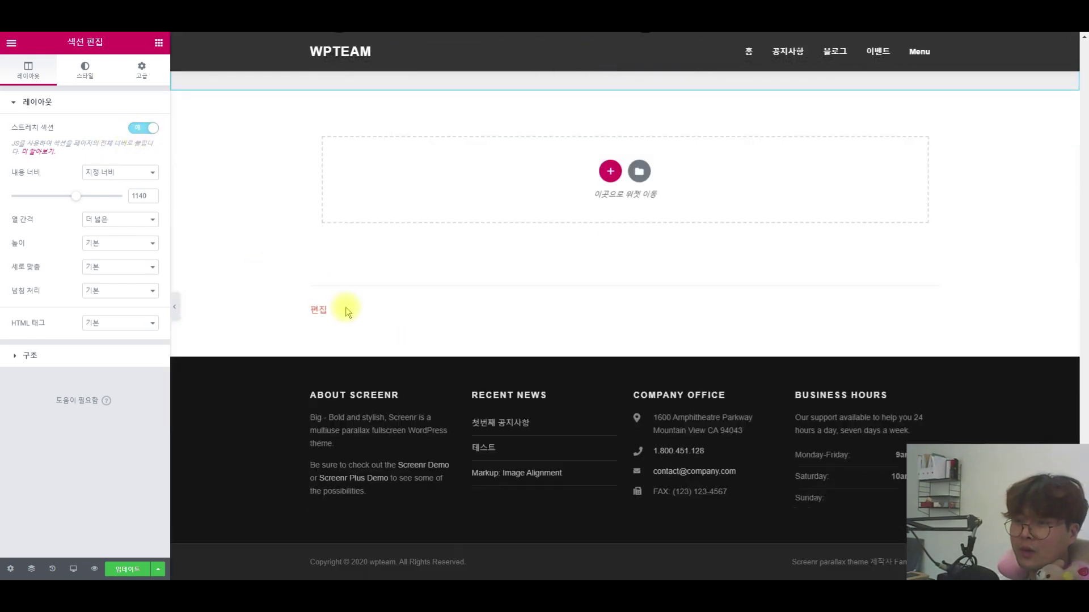
pyautogui.click(140, 572)
pyautogui.scroll(20, 554, 432)
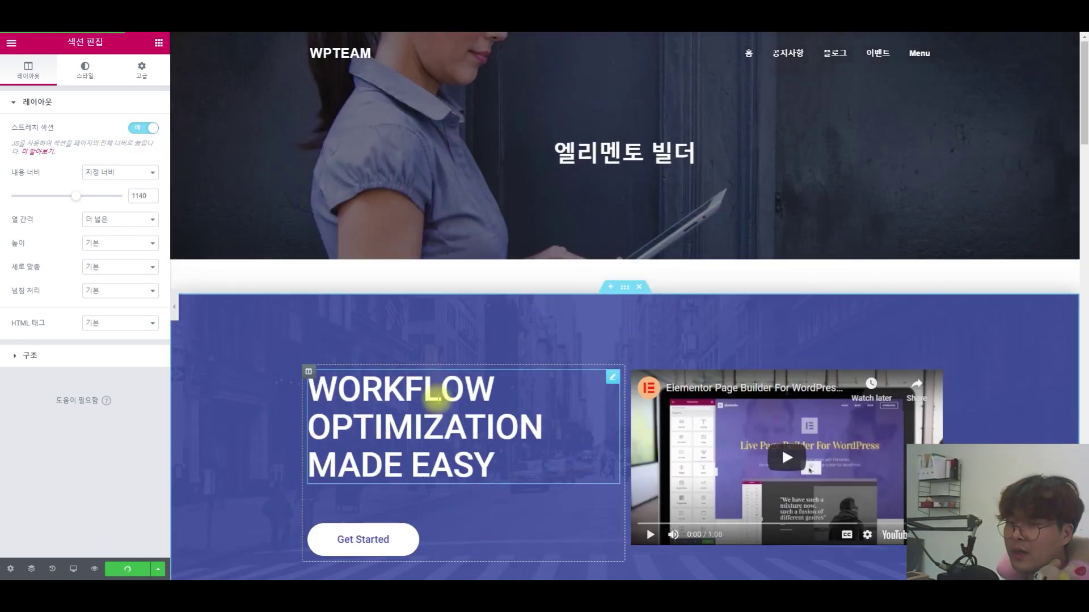
pyautogui.click(200, 35)
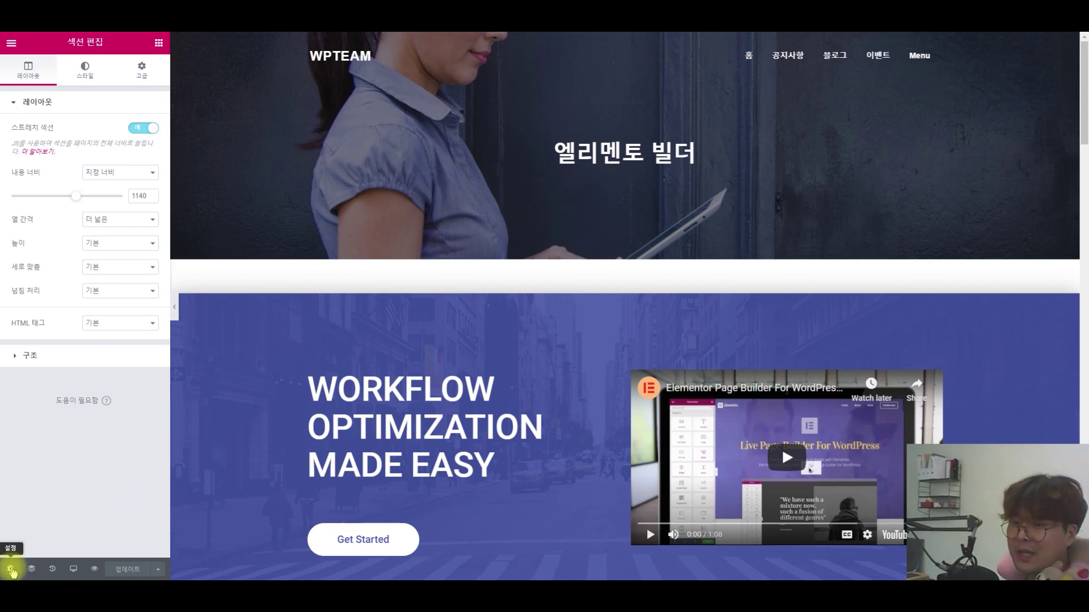
# Scroll through the live 엘리멘토 빌더 page to check the full-width Our Clients Say testimonials
pyautogui.click(94, 569)
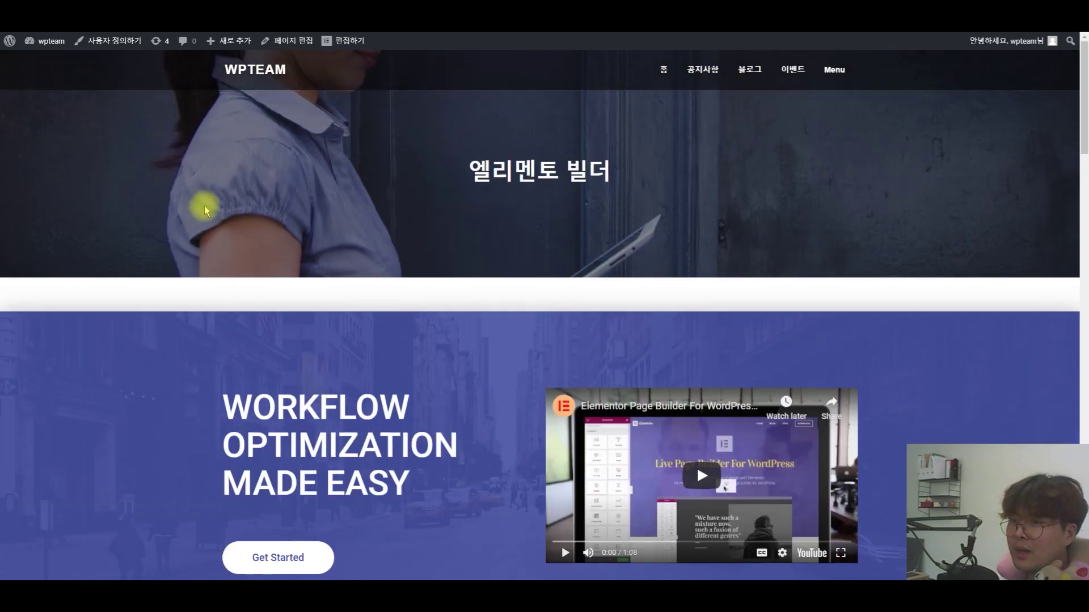
pyautogui.scroll(-10, 204, 211)
pyautogui.scroll(7, 224, 195)
pyautogui.scroll(-8, 116, 194)
pyautogui.scroll(-15, 169, 212)
pyautogui.moveTo(272, 255); pyautogui.dragTo(398, 341)
pyautogui.scroll(-5, 425, 326)
pyautogui.moveTo(452, 311); pyautogui.dragTo(620, 355)
pyautogui.click(651, 340)
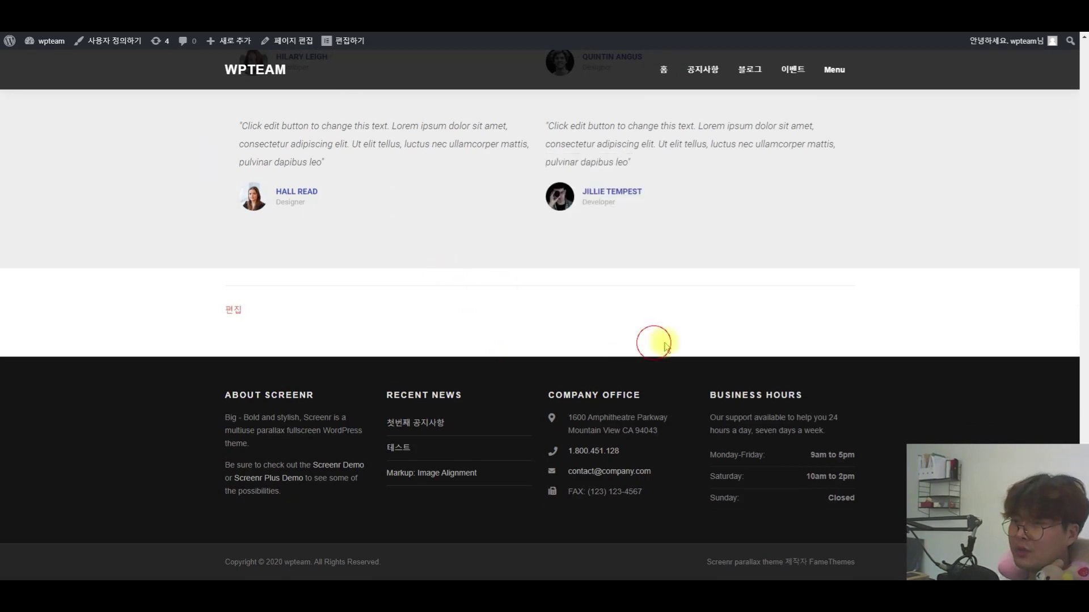
pyautogui.scroll(20, 704, 352)
pyautogui.scroll(5, 283, 238)
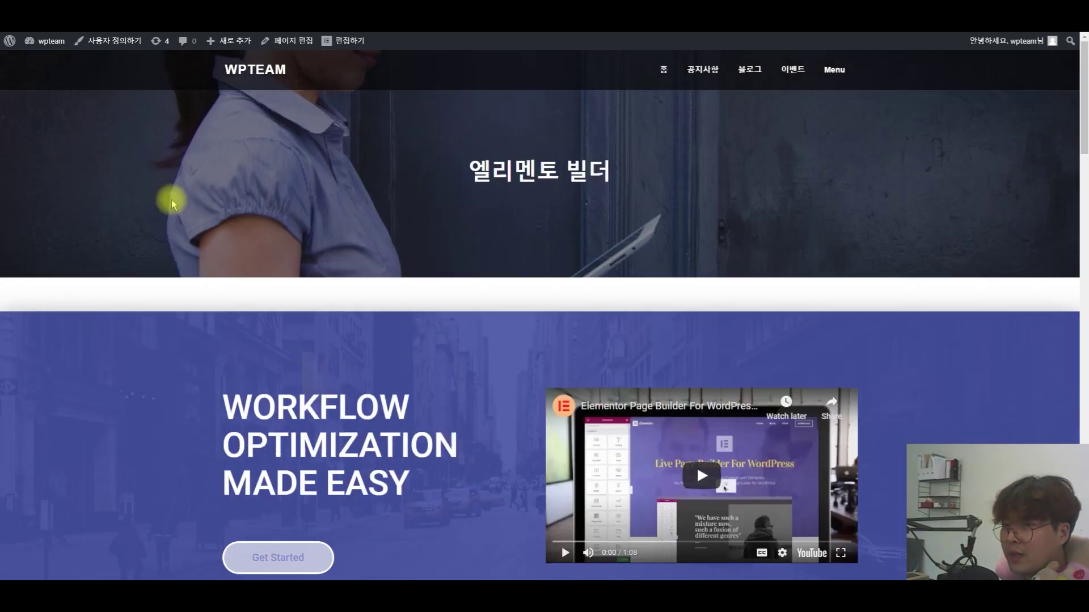
pyautogui.moveTo(44, 48)
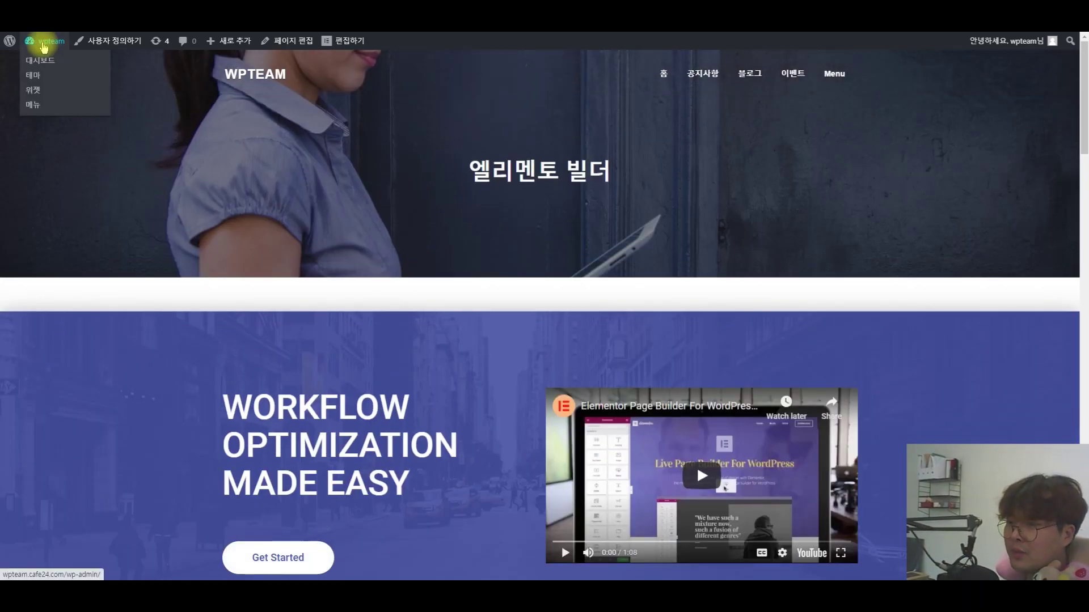
# Go from the site's admin bar to the Dashboard, then open the Media library grid
pyautogui.click(66, 48)
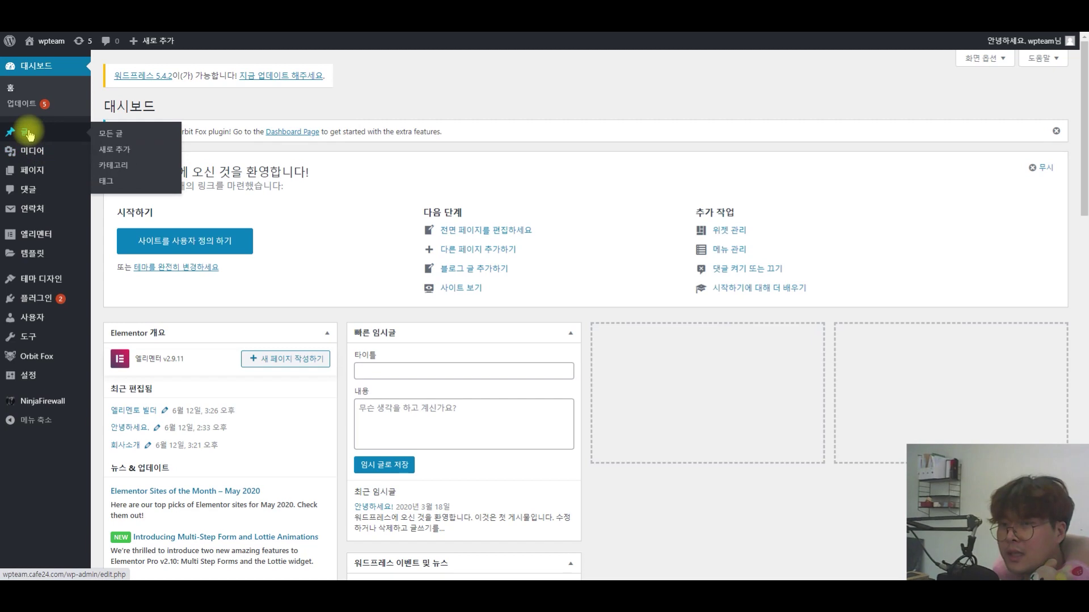
pyautogui.moveTo(36, 171)
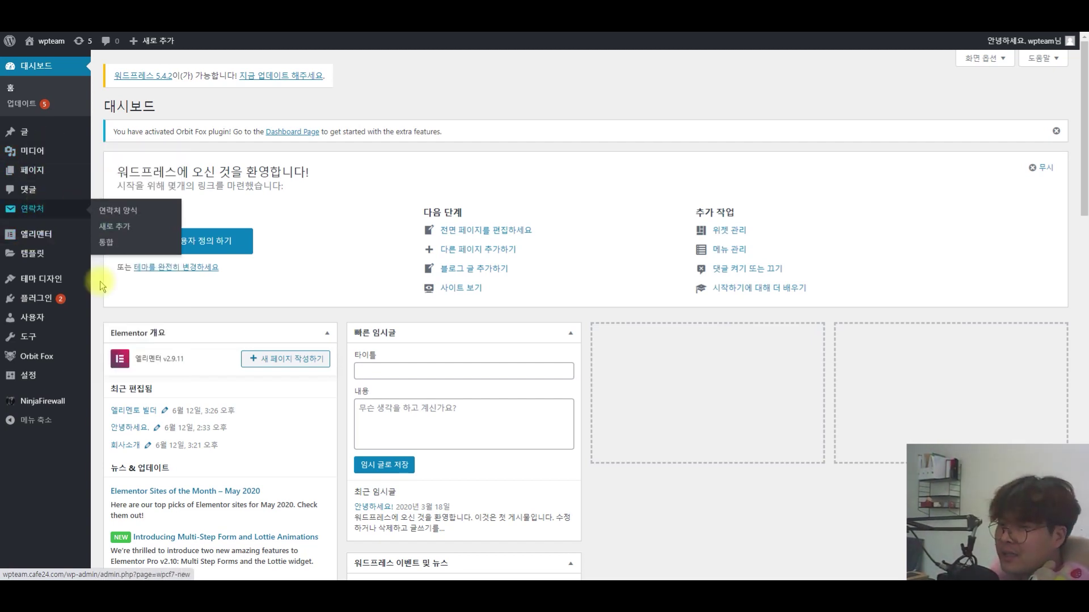
pyautogui.moveTo(48, 340)
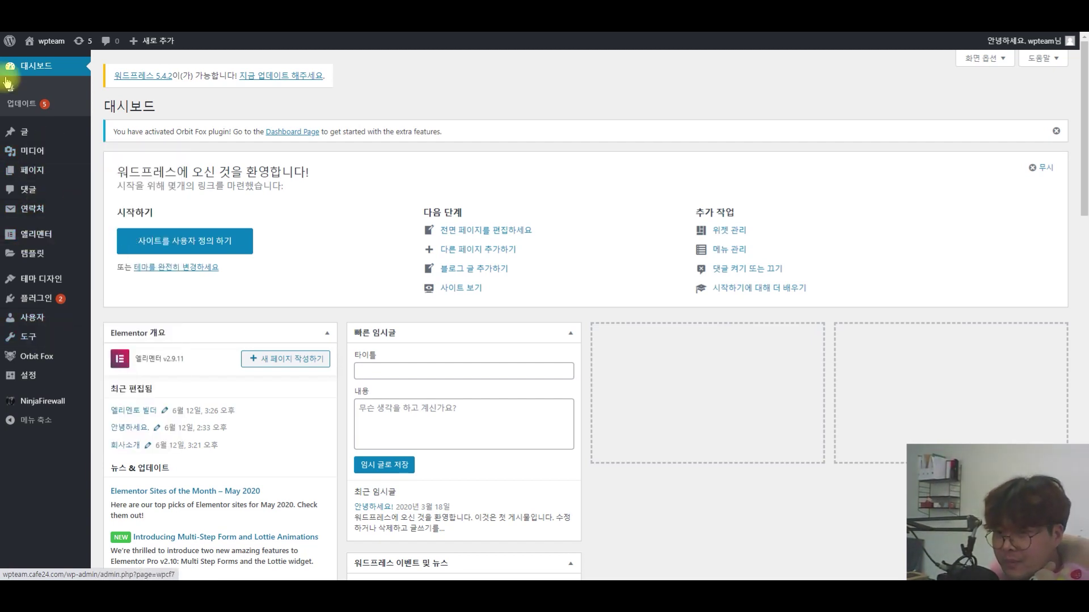
pyautogui.click(41, 158)
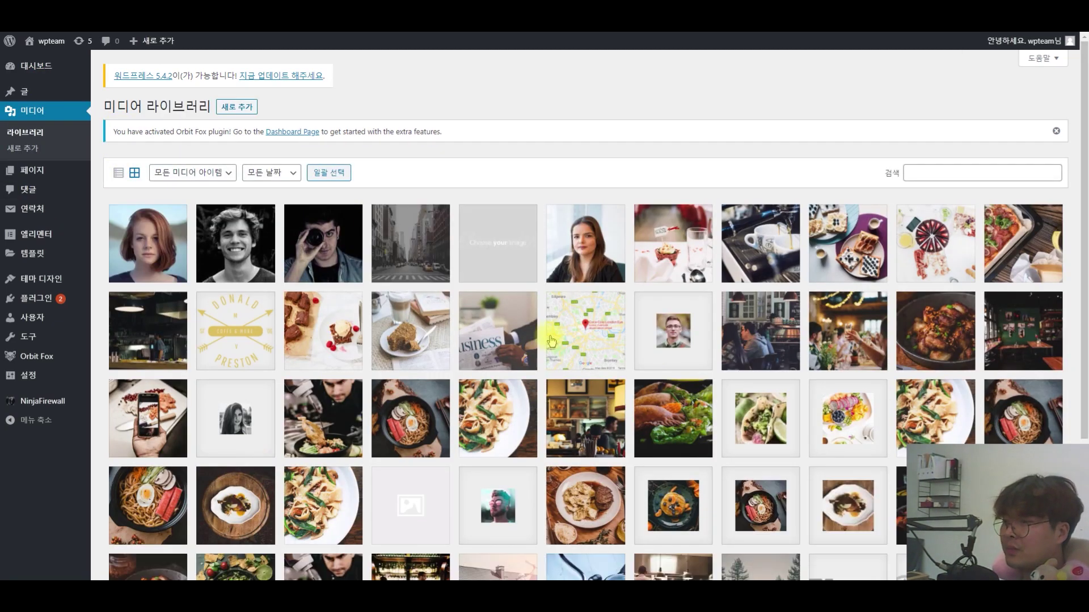
# Copy the file URL of the Business newspaper photo from its attachment details
pyautogui.click(499, 335)
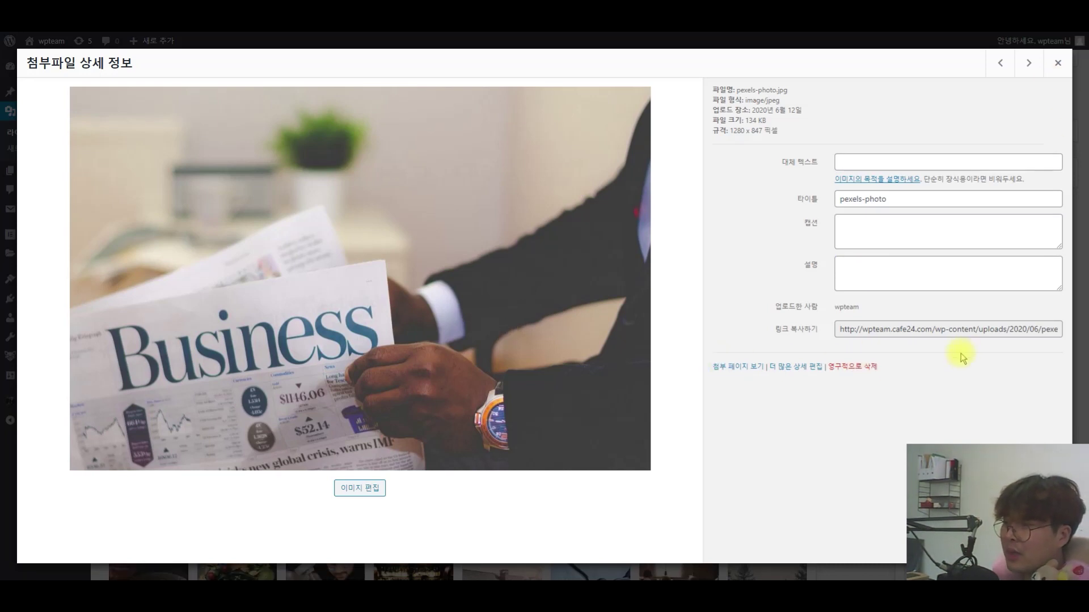
pyautogui.click(995, 331)
pyautogui.hotkey('ctrl', 'c')
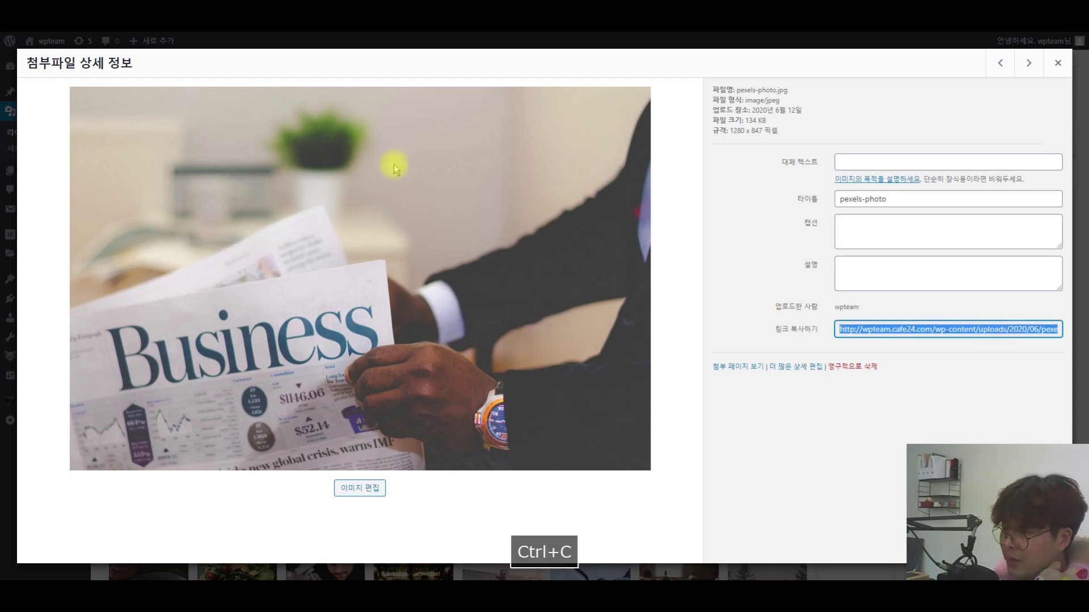
pyautogui.click(1056, 65)
# Open the Contact Forms list, then start a new browser tab
pyautogui.click(24, 148)
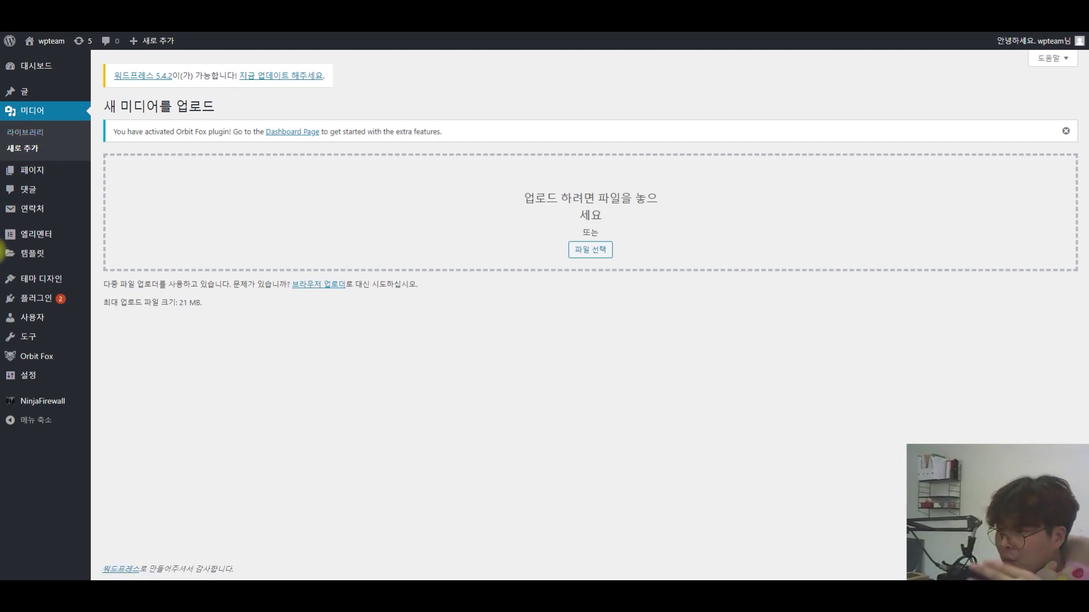
pyautogui.click(34, 132)
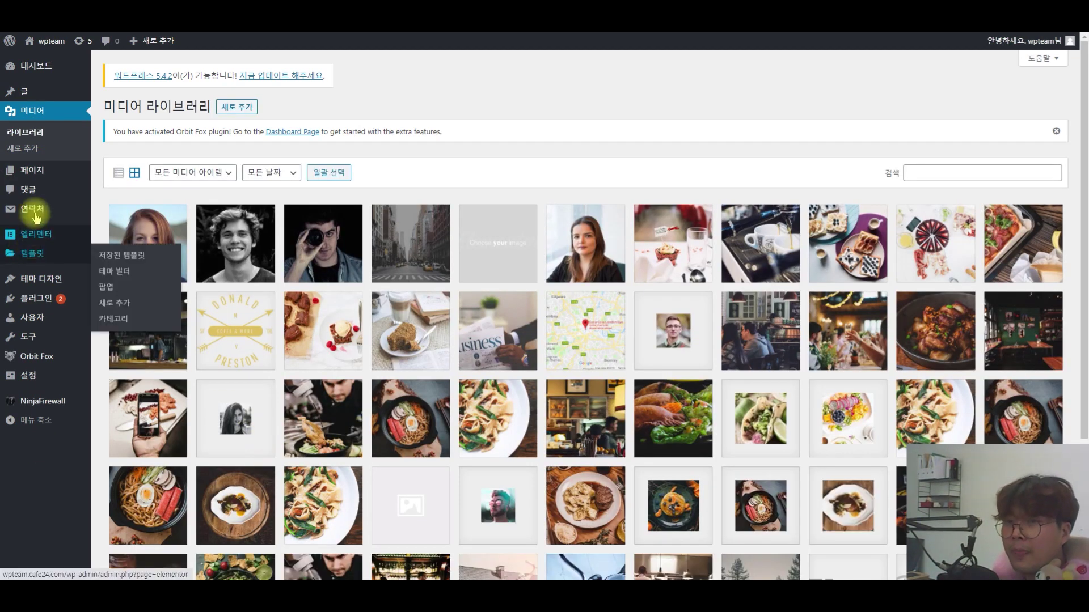
pyautogui.click(33, 208)
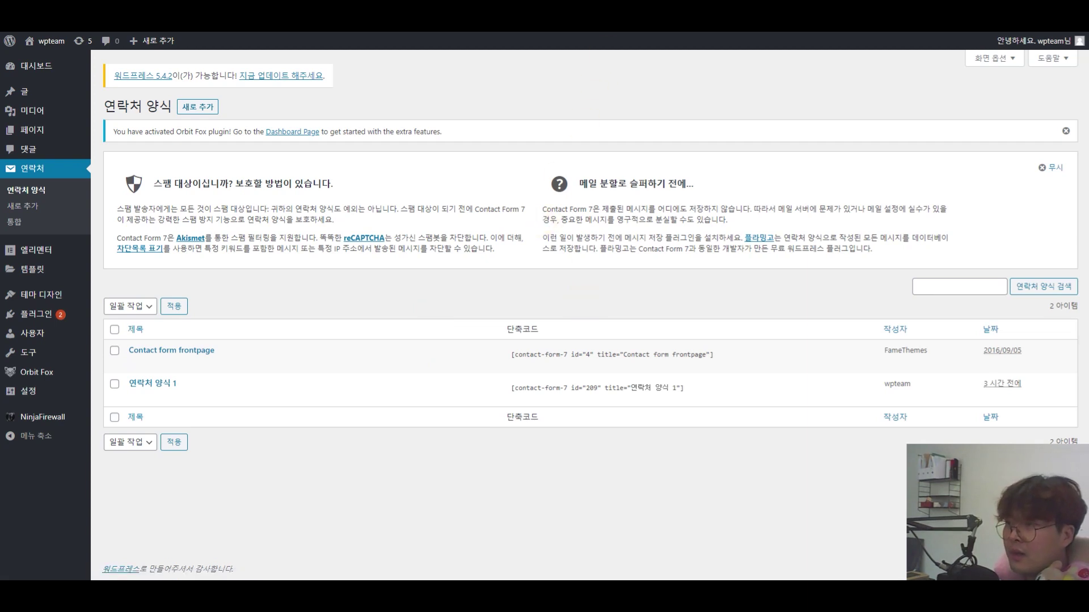
pyautogui.hotkey('ctrl', 't')
pyautogui.write('w')
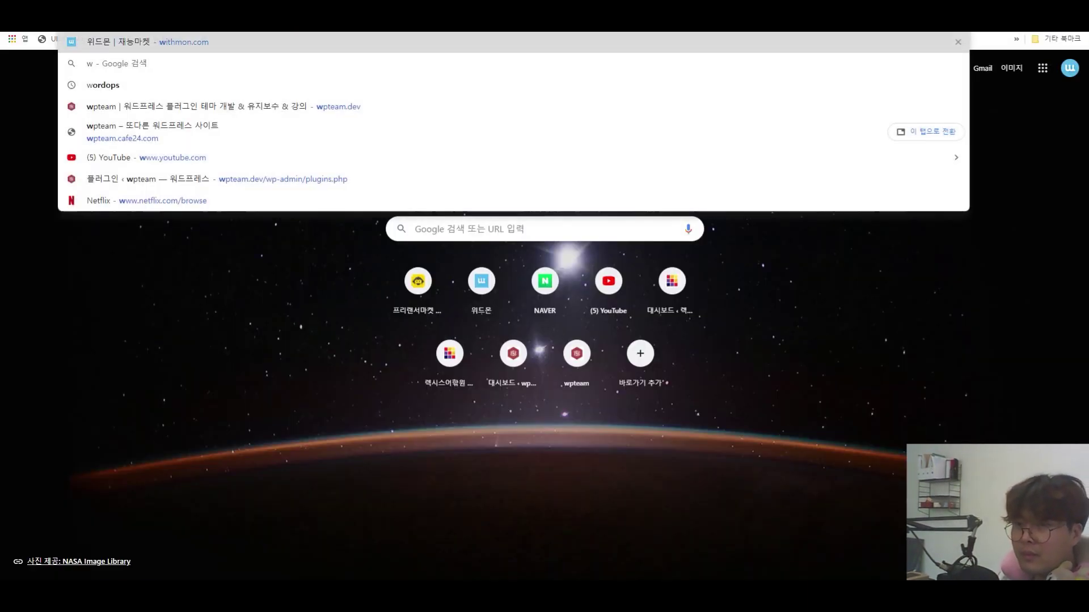
pyautogui.write('p')
pyautogui.press('Return')
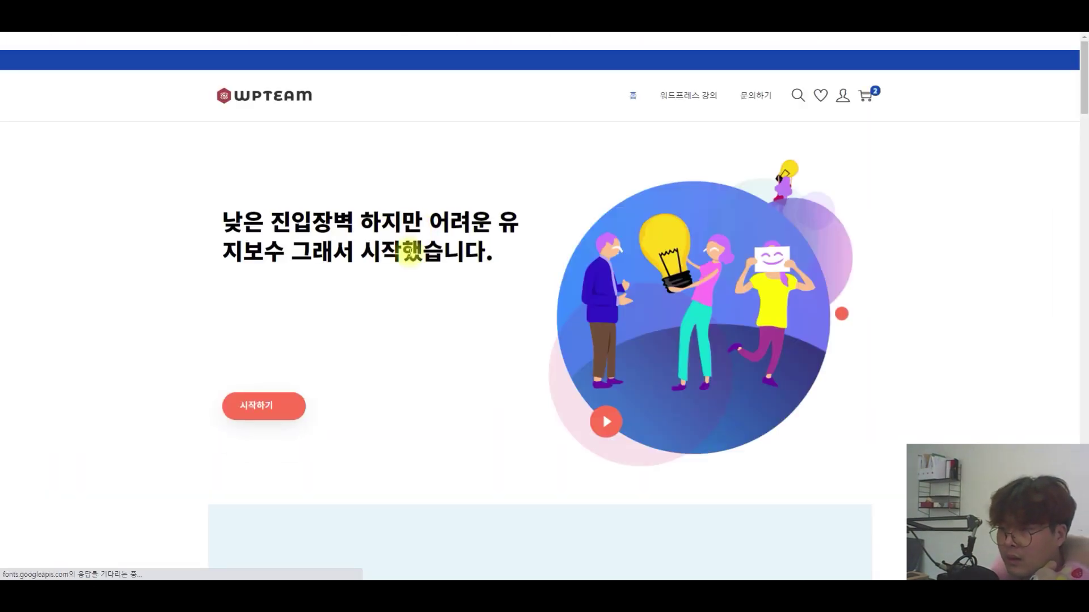
pyautogui.scroll(-20, 471, 250)
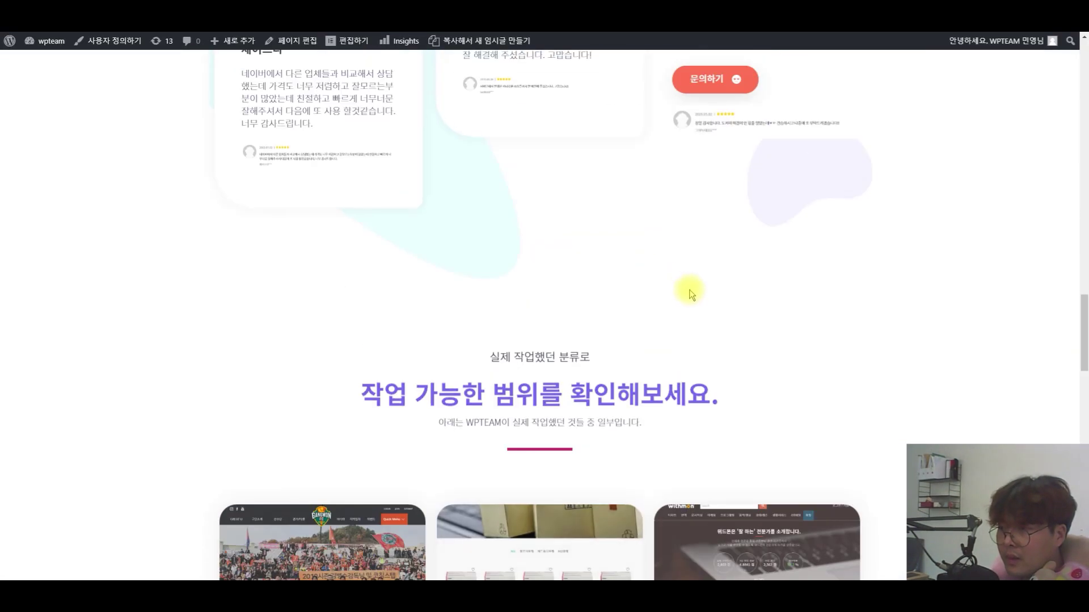
pyautogui.scroll(5, 690, 293)
pyautogui.click(724, 365)
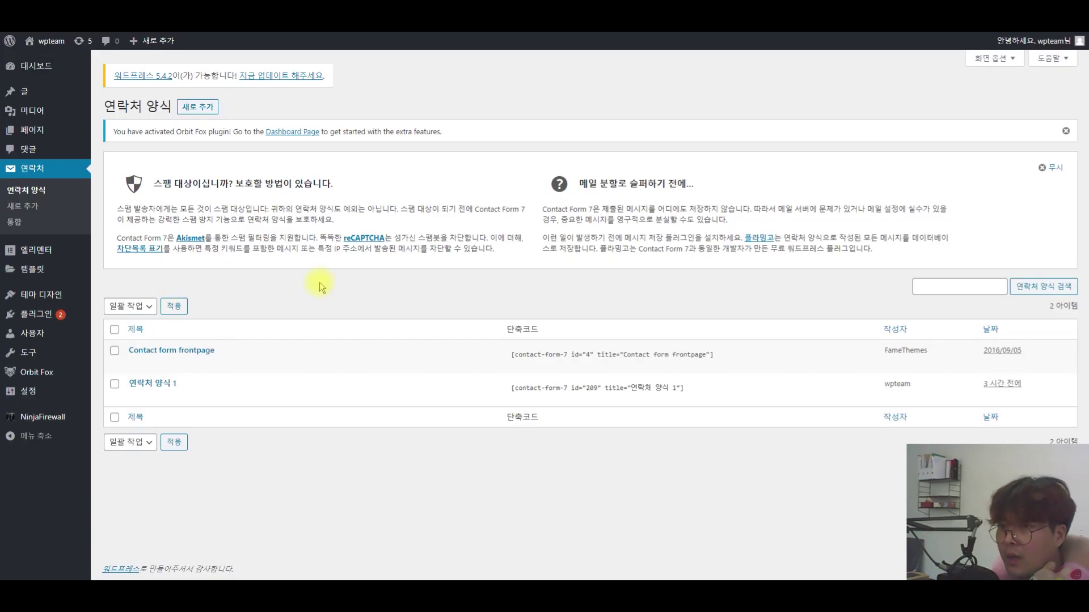
# Open Elementor's Settings page, where the 글 and 페이지 post types are enabled
pyautogui.click(49, 255)
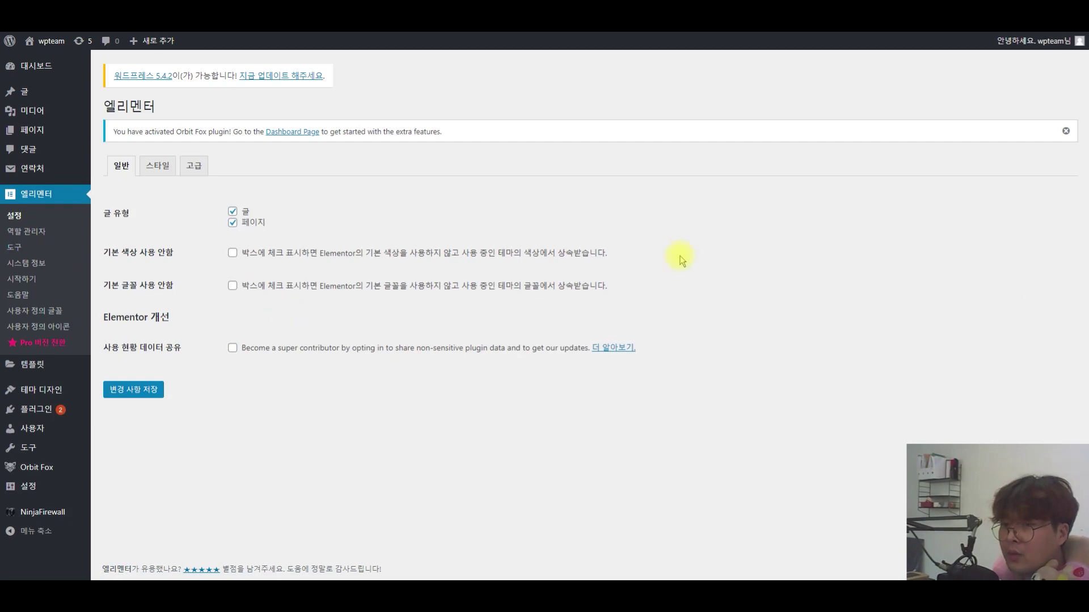
pyautogui.moveTo(22, 387)
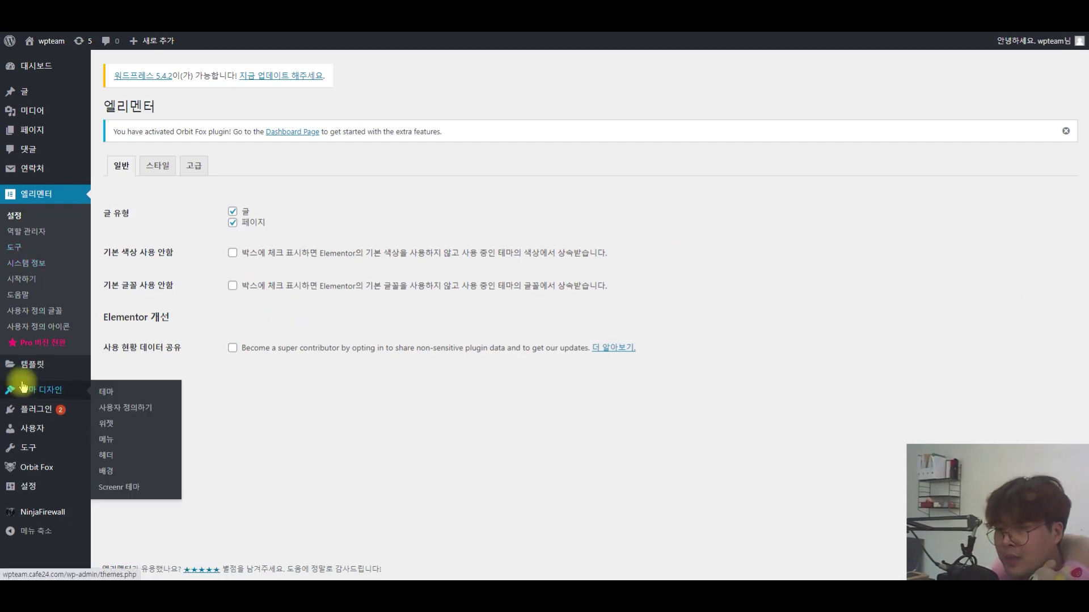
pyautogui.moveTo(20, 364)
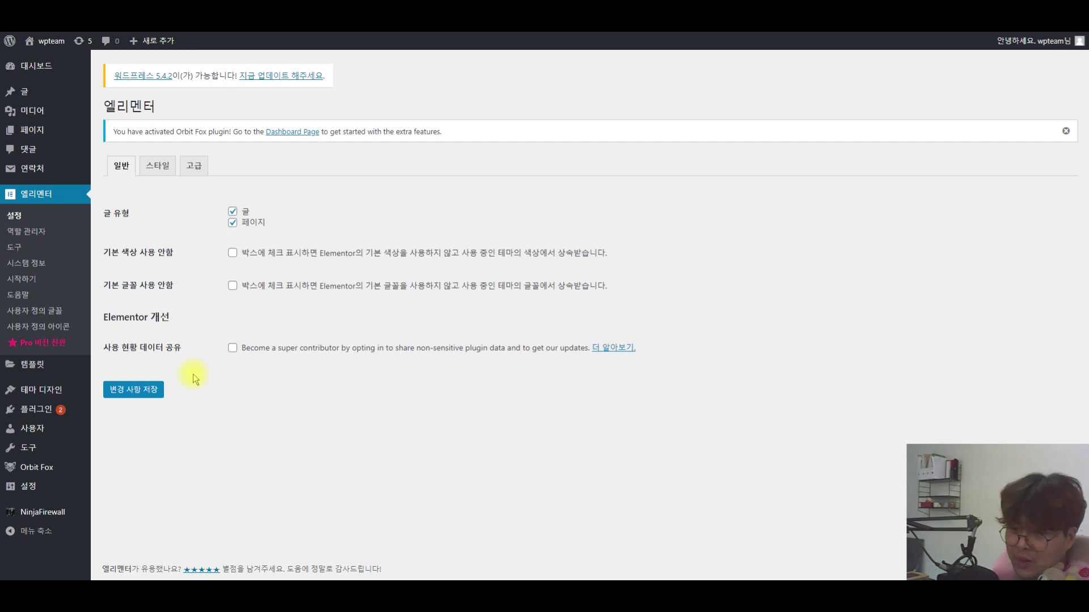
# Look over the Templates list and the Appearance themes page, then open Users
pyautogui.click(26, 368)
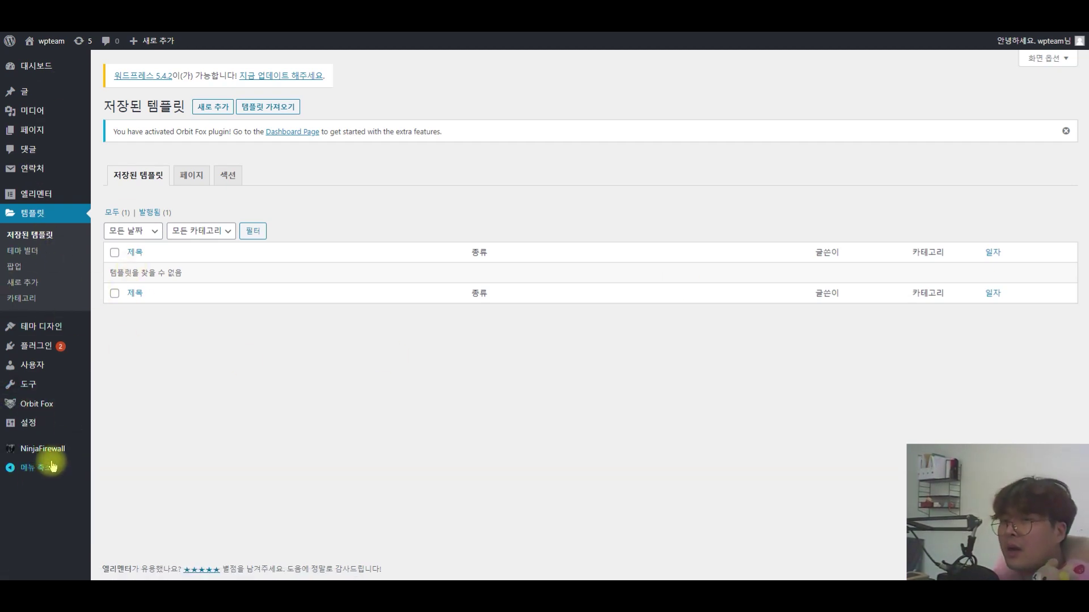
pyautogui.moveTo(61, 376)
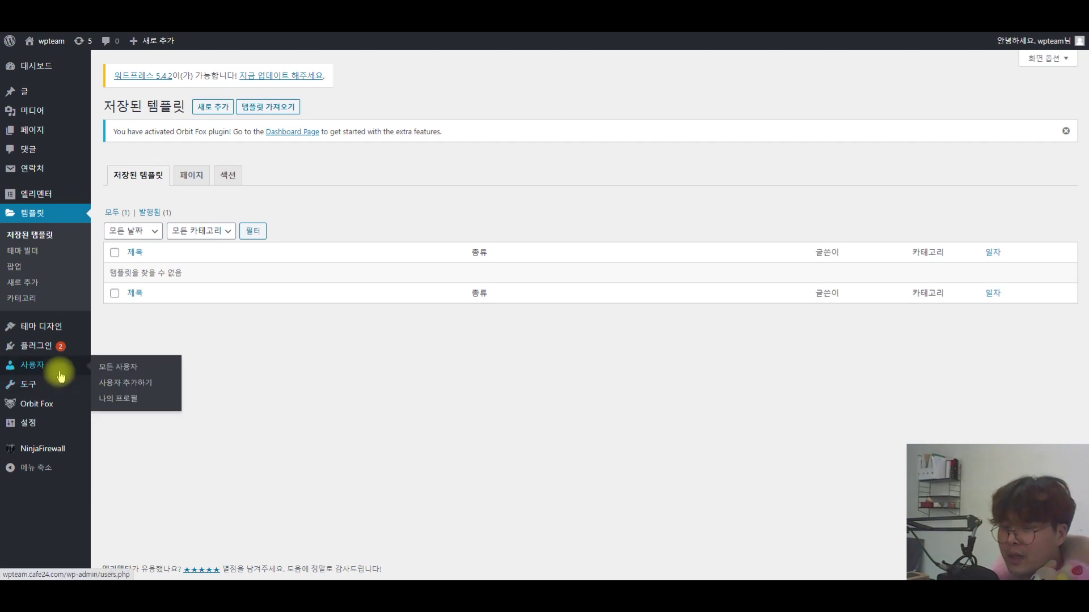
pyautogui.click(54, 328)
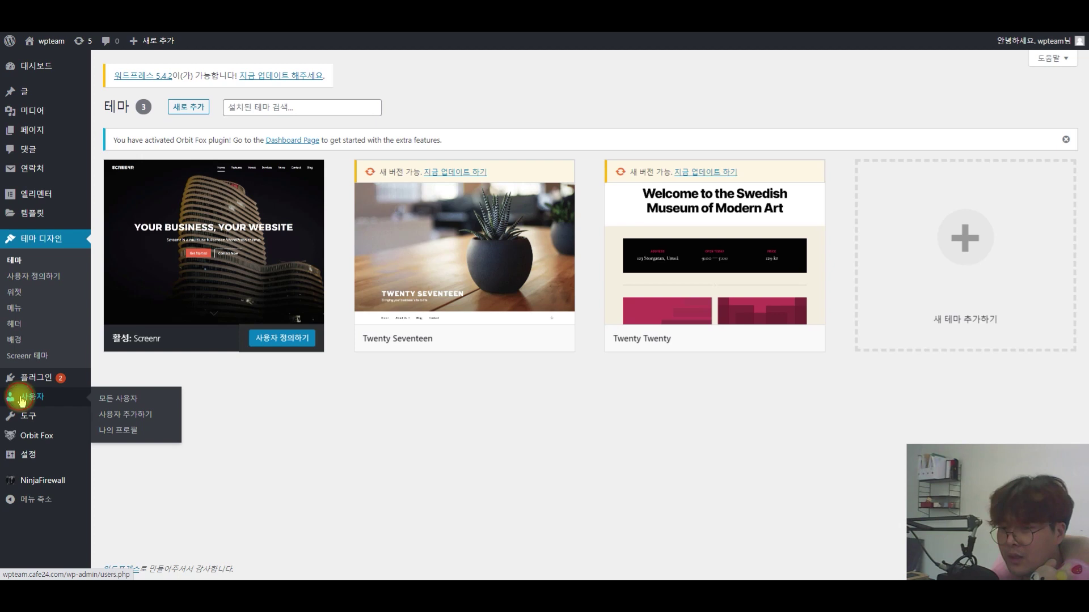
pyautogui.click(21, 400)
pyautogui.moveTo(50, 396)
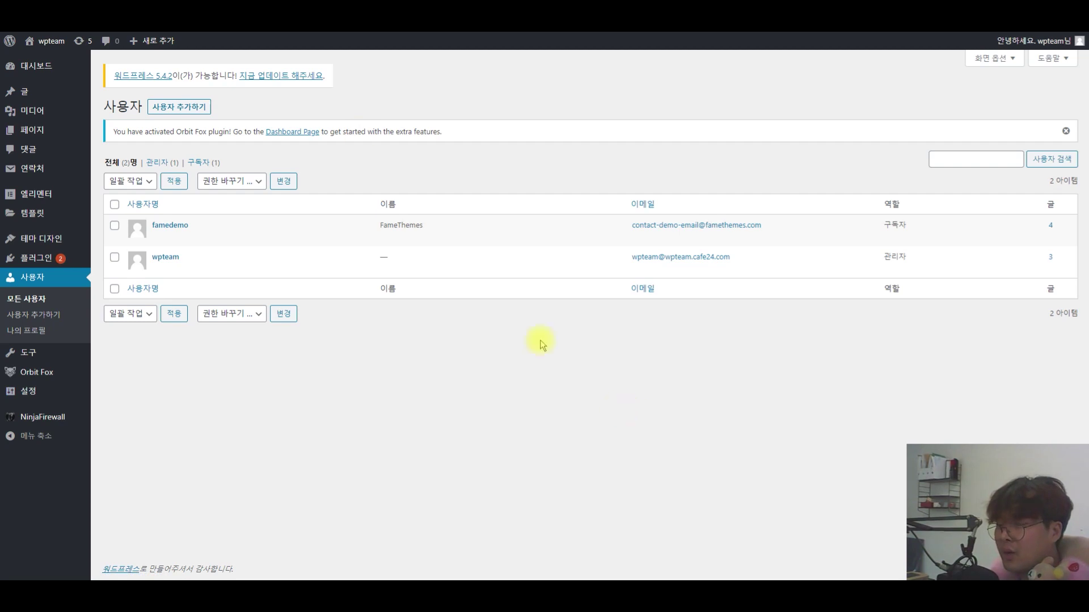
# Review the administrator's profile, checking the nickname and e-mail fields
pyautogui.click(163, 258)
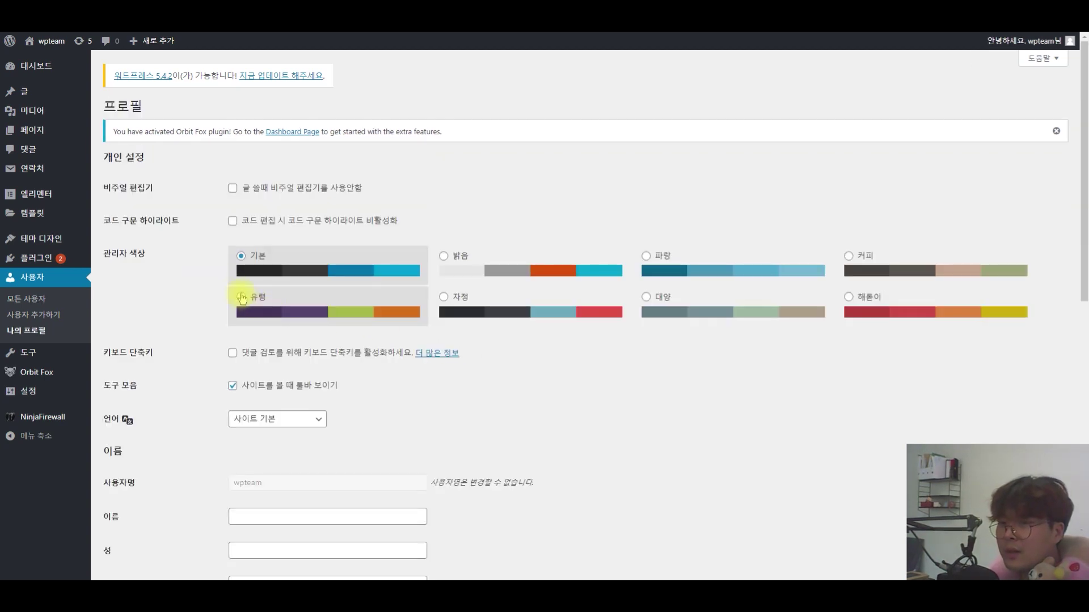
pyautogui.scroll(-2, 284, 298)
pyautogui.scroll(-2, 321, 299)
pyautogui.doubleClick(292, 356)
pyautogui.click(513, 367)
pyautogui.scroll(-4, 440, 319)
pyautogui.tripleClick(403, 228)
pyautogui.click(583, 325)
pyautogui.scroll(-2, 587, 323)
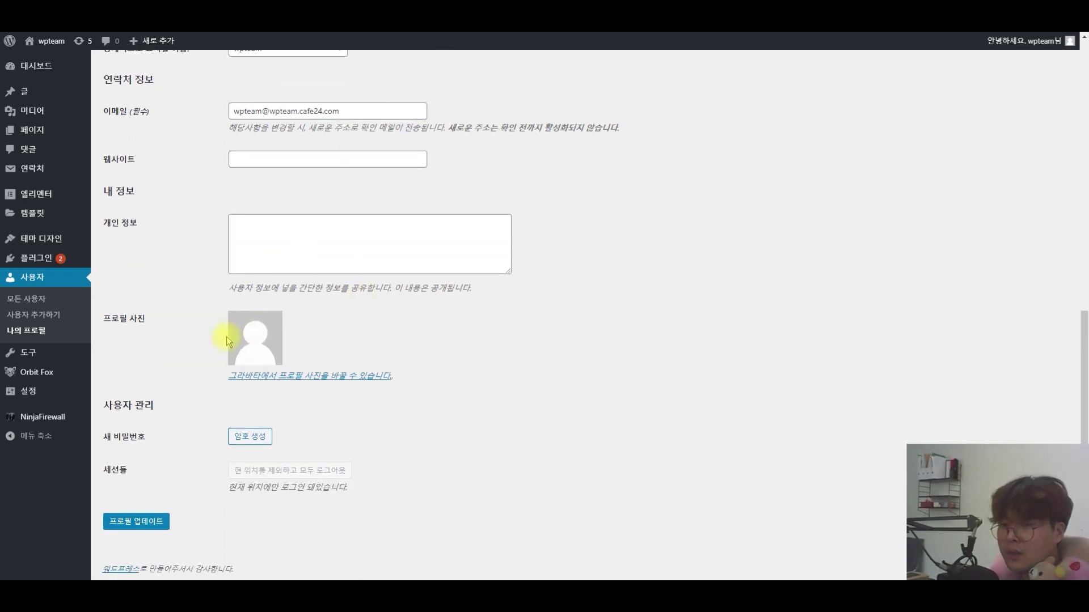
# Delete the demo subscriber account, attributing all its content to wpteam
pyautogui.click(43, 306)
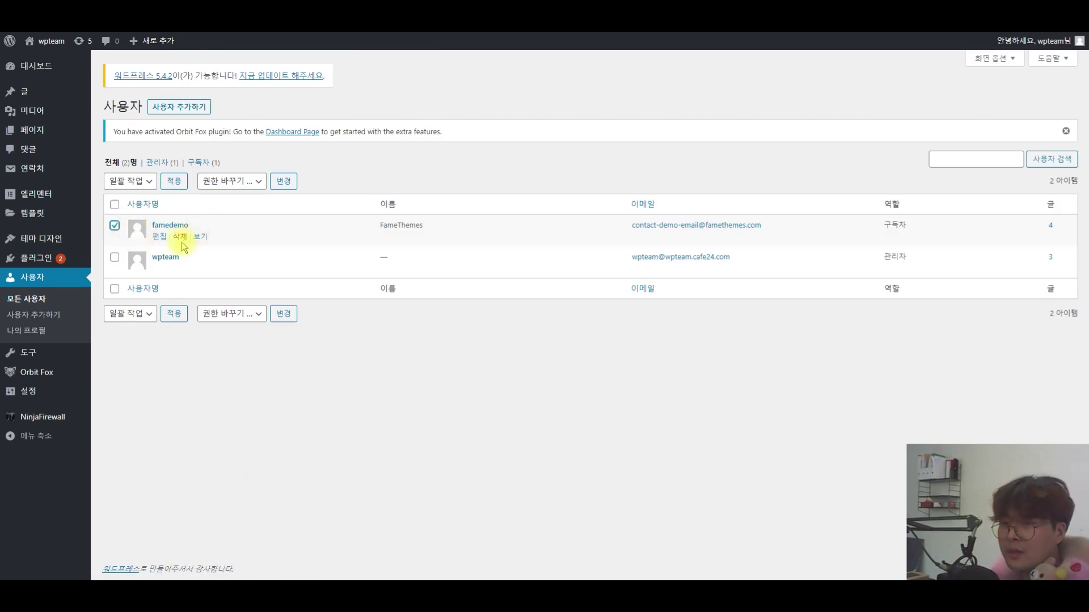
pyautogui.click(180, 237)
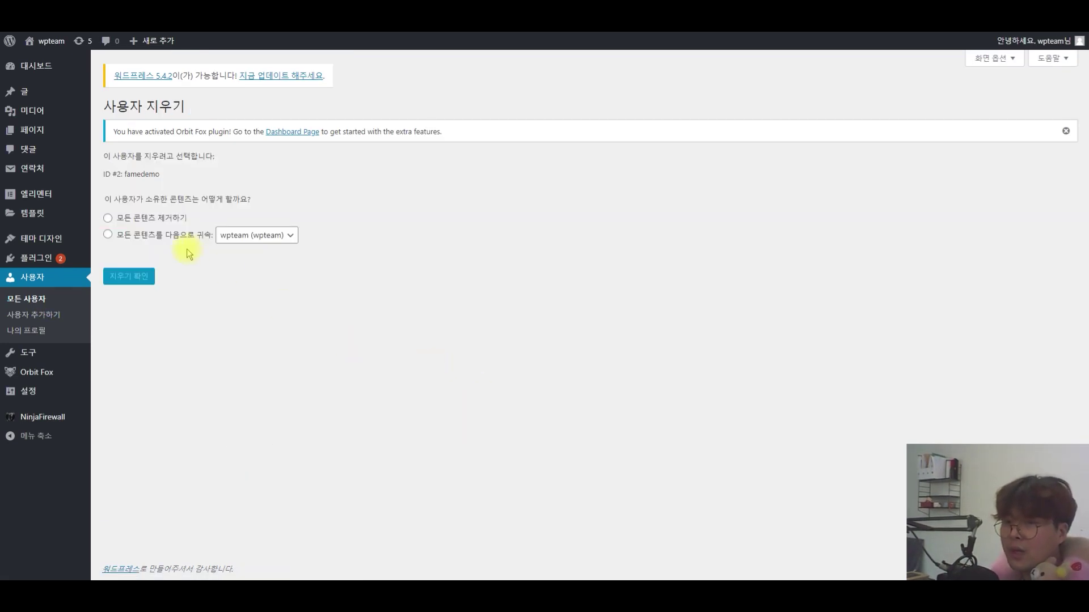
pyautogui.click(157, 234)
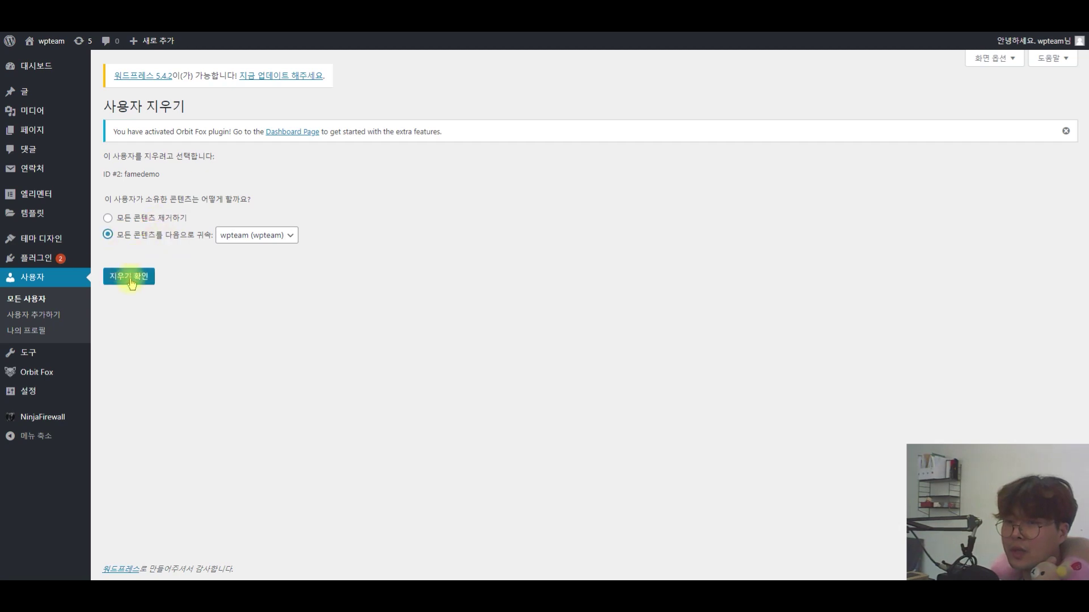
pyautogui.click(121, 226)
pyautogui.rightClick(133, 215)
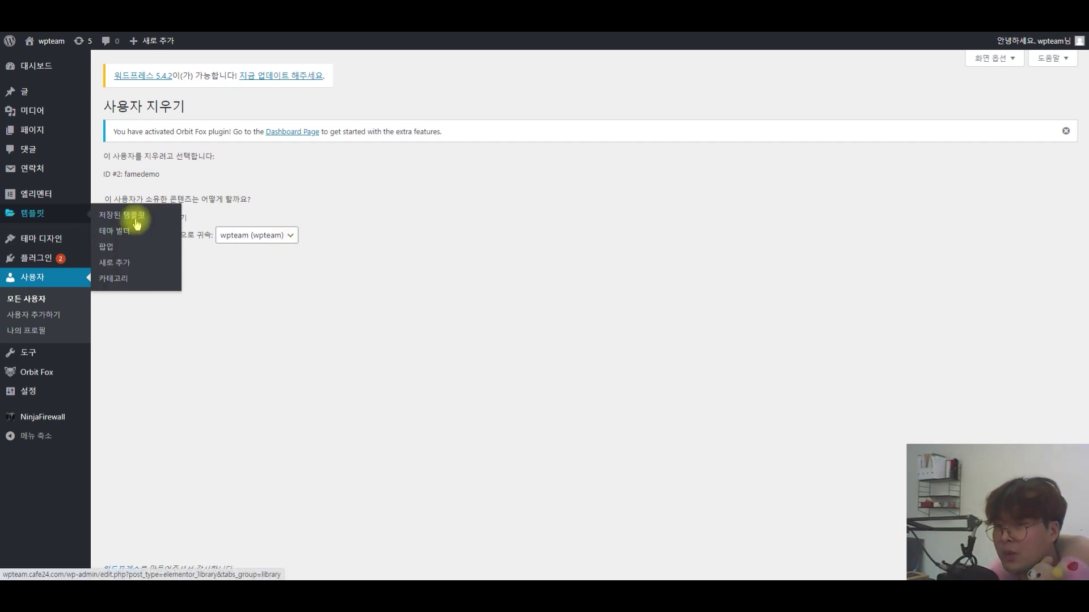
pyautogui.moveTo(189, 218); pyautogui.dragTo(134, 218)
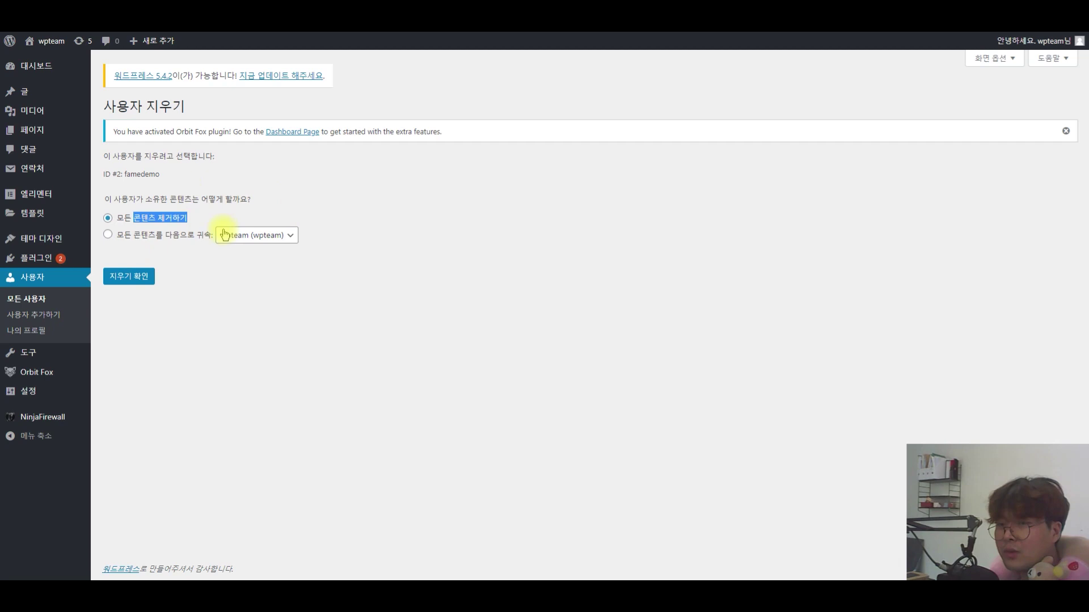
pyautogui.moveTo(173, 235); pyautogui.dragTo(173, 258)
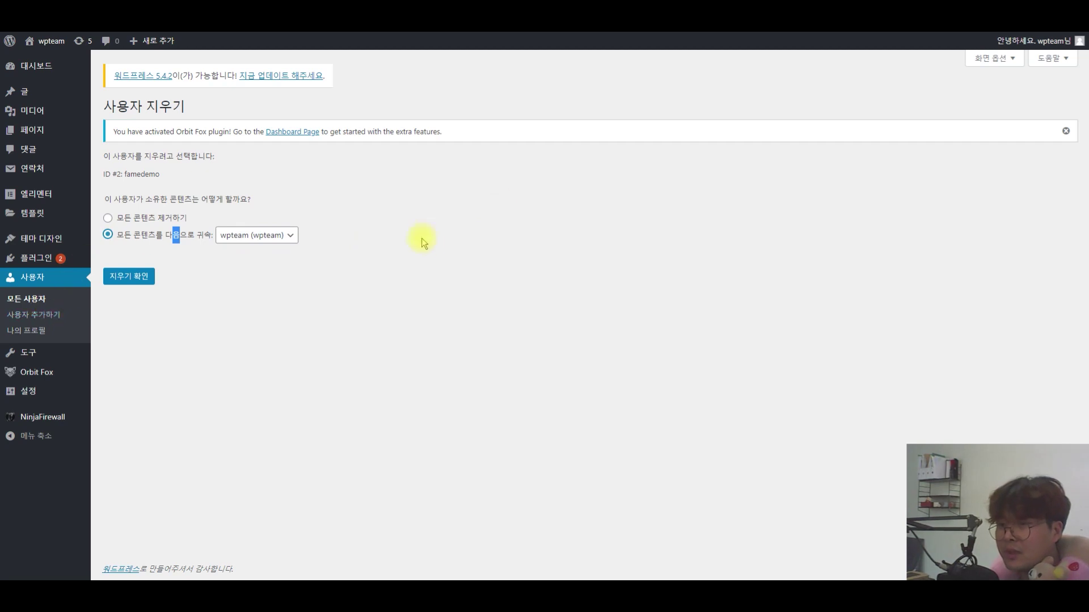
pyautogui.click(128, 281)
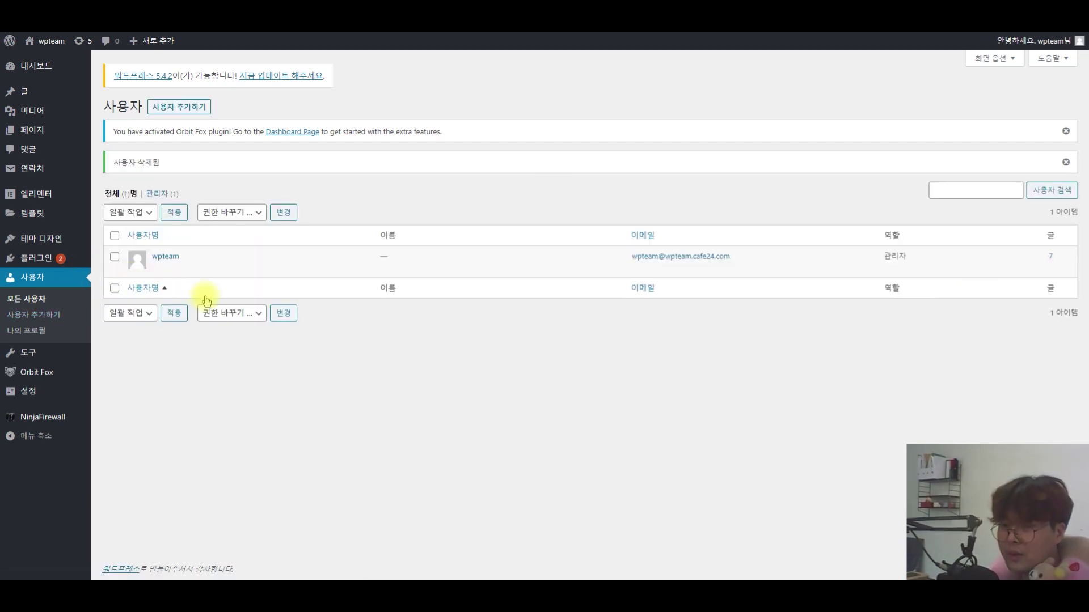
# Check the Tools and Import pages, then scroll through Orbit Fox's Available Modules list
pyautogui.click(32, 355)
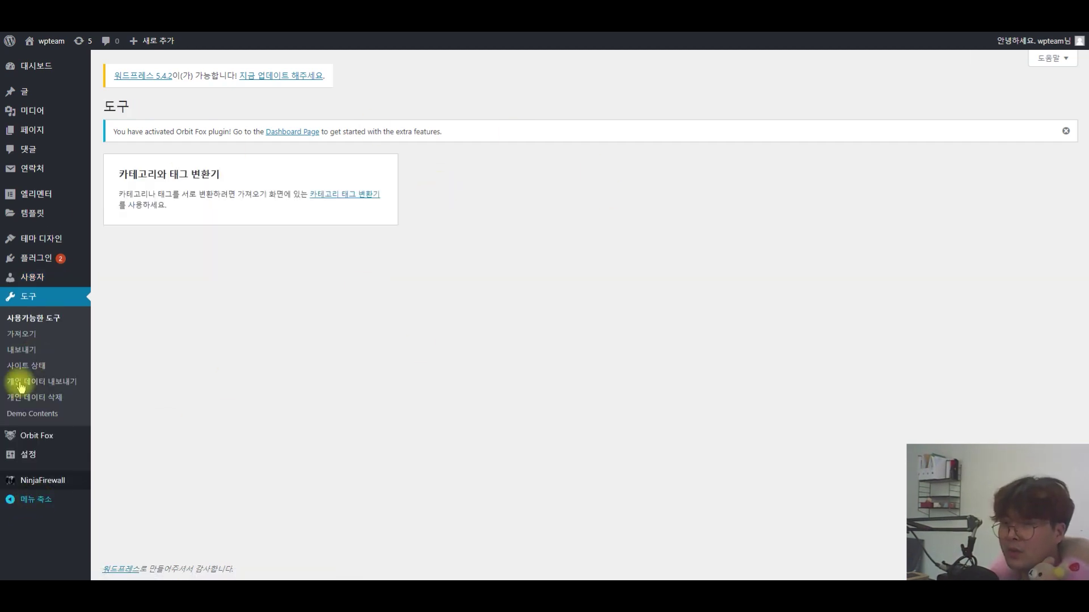
pyautogui.click(21, 336)
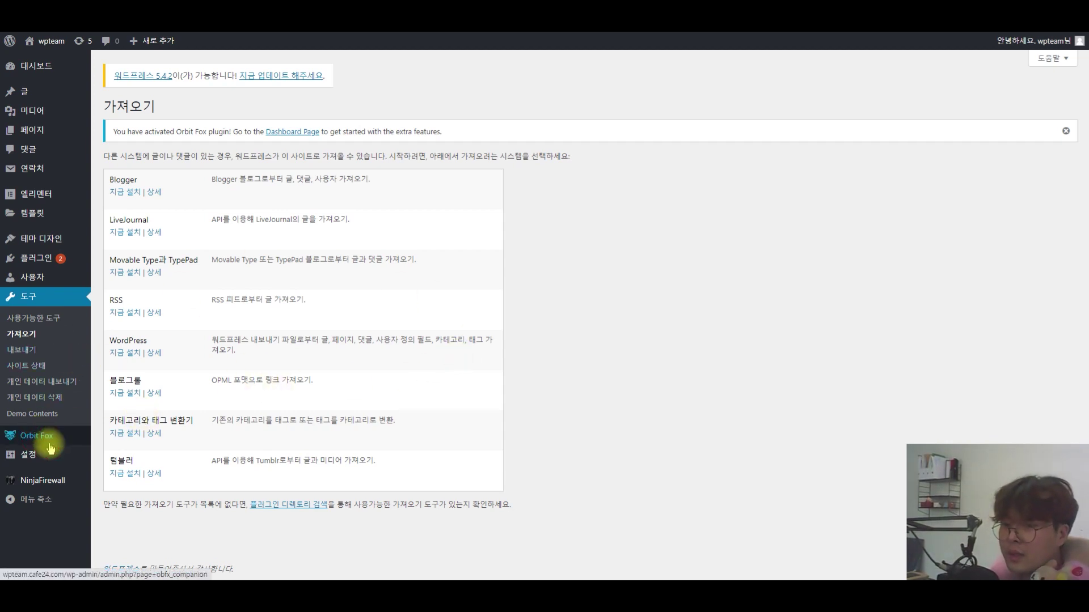
pyautogui.click(85, 455)
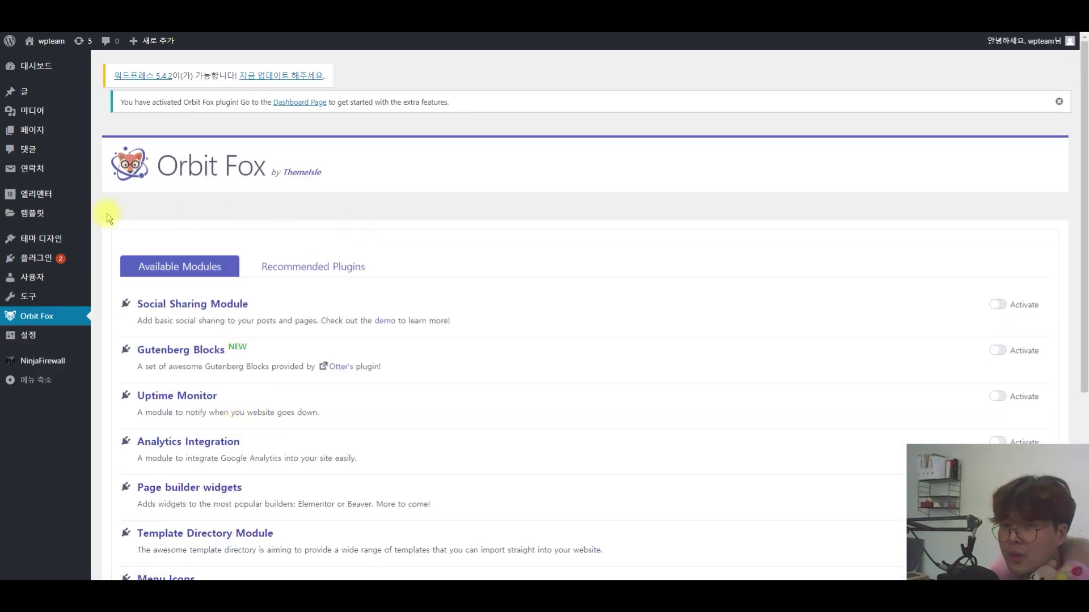
pyautogui.moveTo(77, 211)
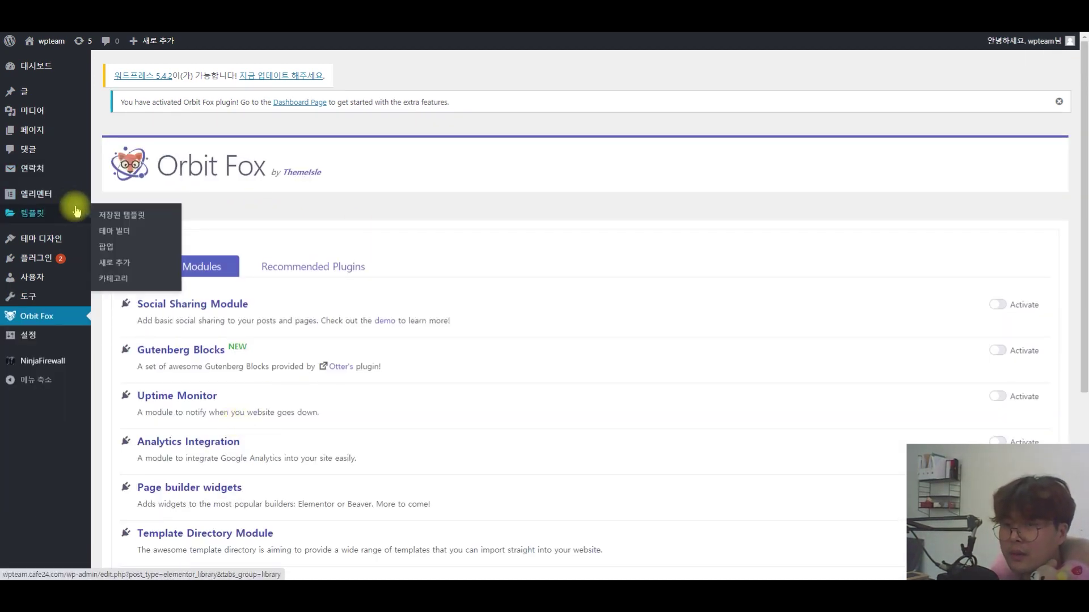
pyautogui.moveTo(39, 243)
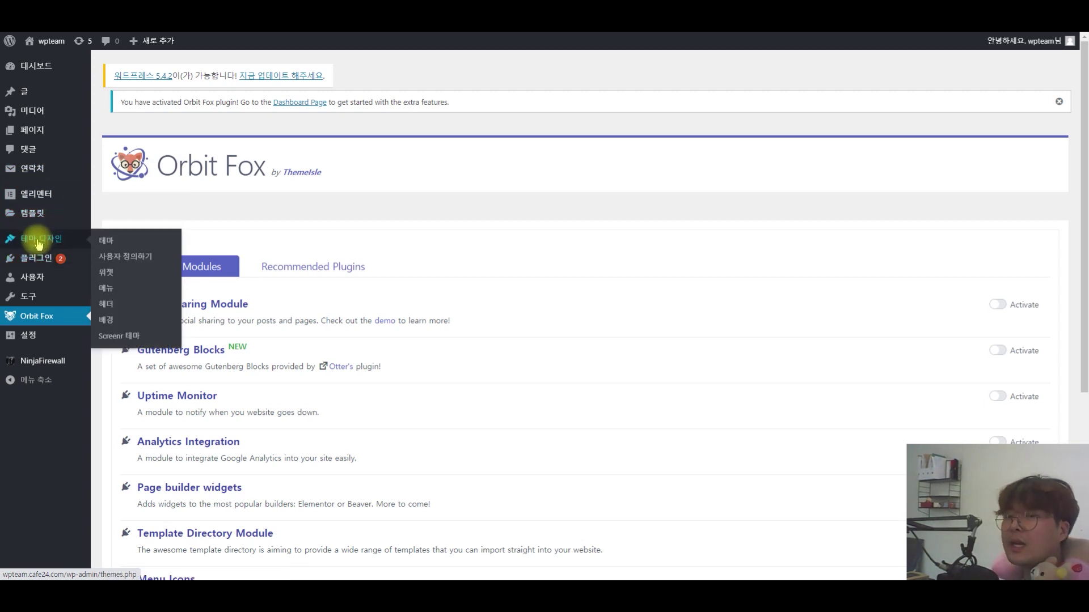
pyautogui.scroll(-5, 414, 340)
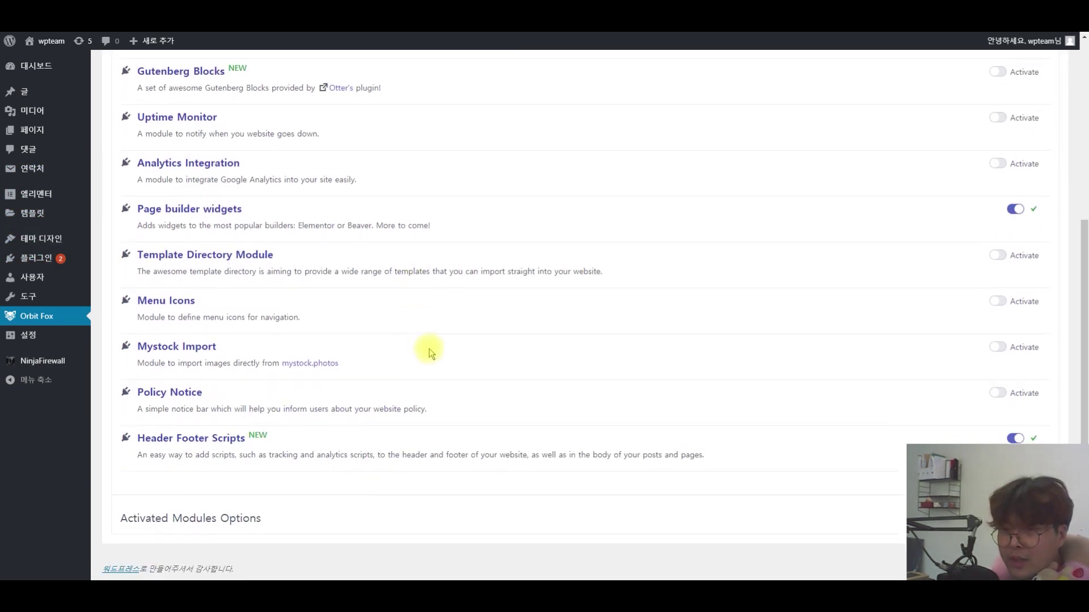
pyautogui.scroll(5, 429, 353)
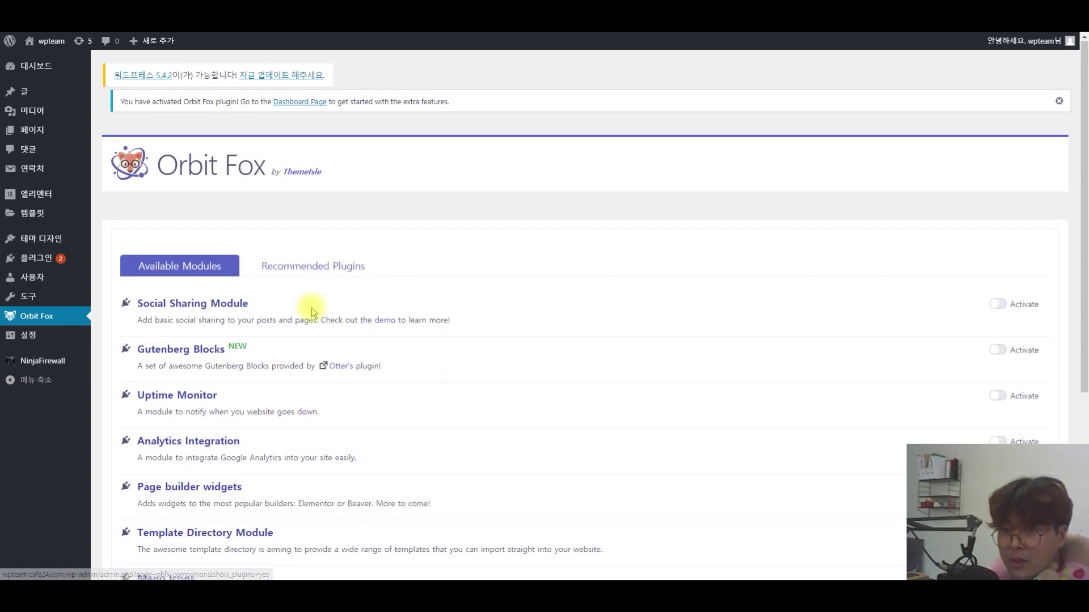
pyautogui.scroll(-2, 295, 313)
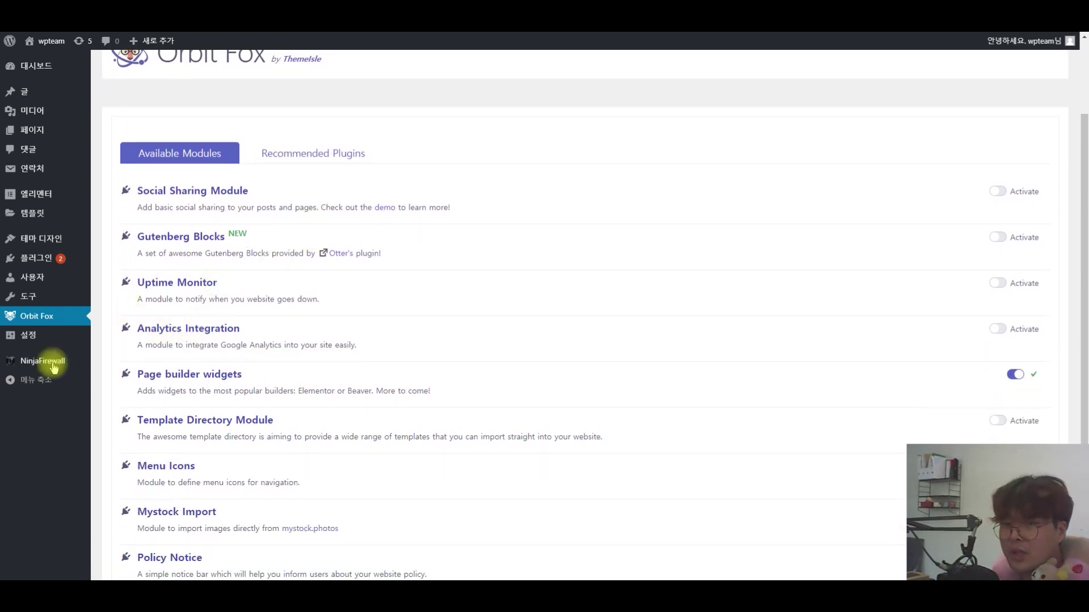
pyautogui.scroll(-1, 111, 358)
pyautogui.moveTo(53, 360)
pyautogui.click(119, 392)
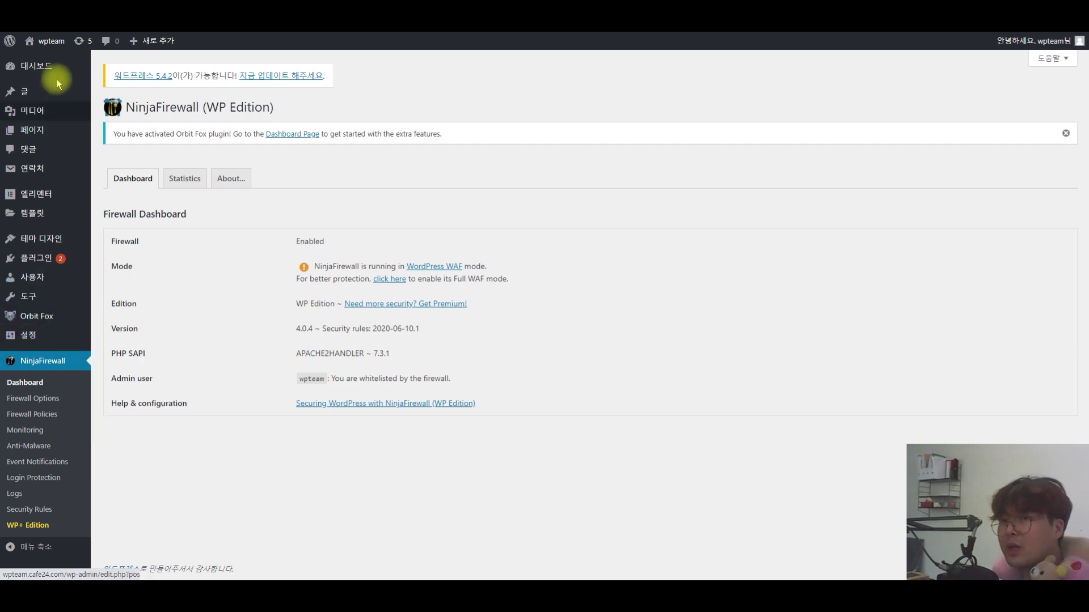
# Go to General Settings, showing site title wpteam and timezone 서울
pyautogui.moveTo(61, 90)
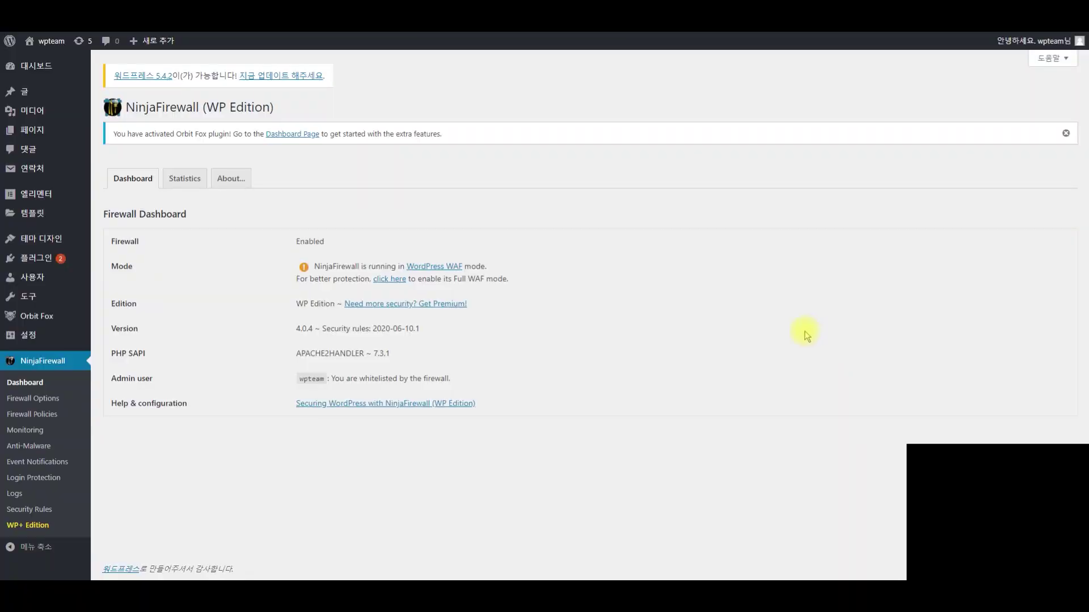
pyautogui.click(22, 333)
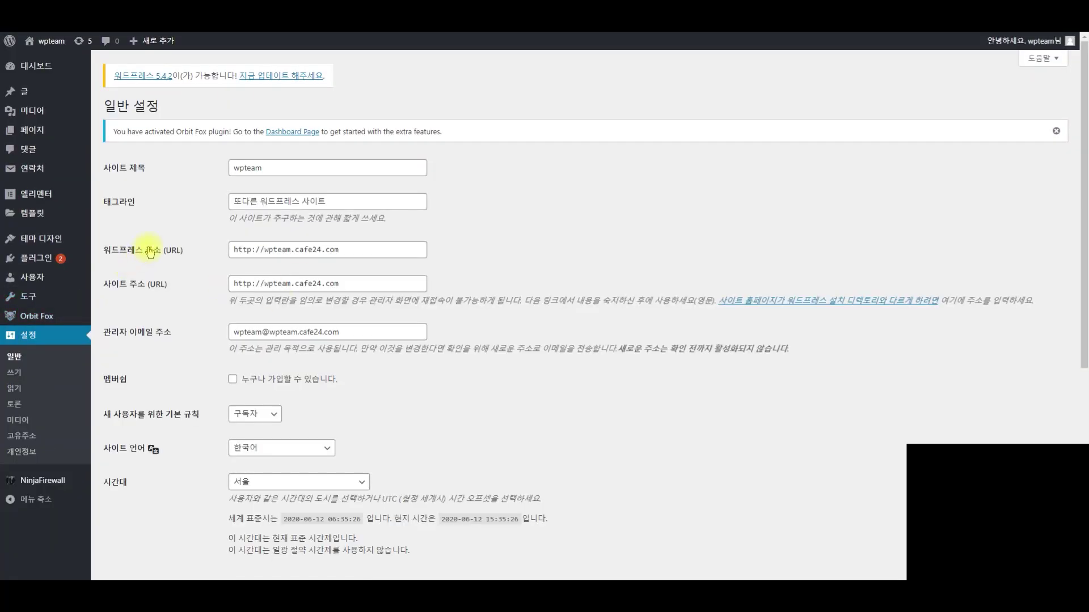
# Select the tagline text and focus the site title field on General Settings
pyautogui.click(185, 200)
pyautogui.hotkey('ctrl', 'a')
pyautogui.click(365, 166)
pyautogui.click(690, 227)
pyautogui.click(380, 248)
pyautogui.hotkey('ctrl', 'a')
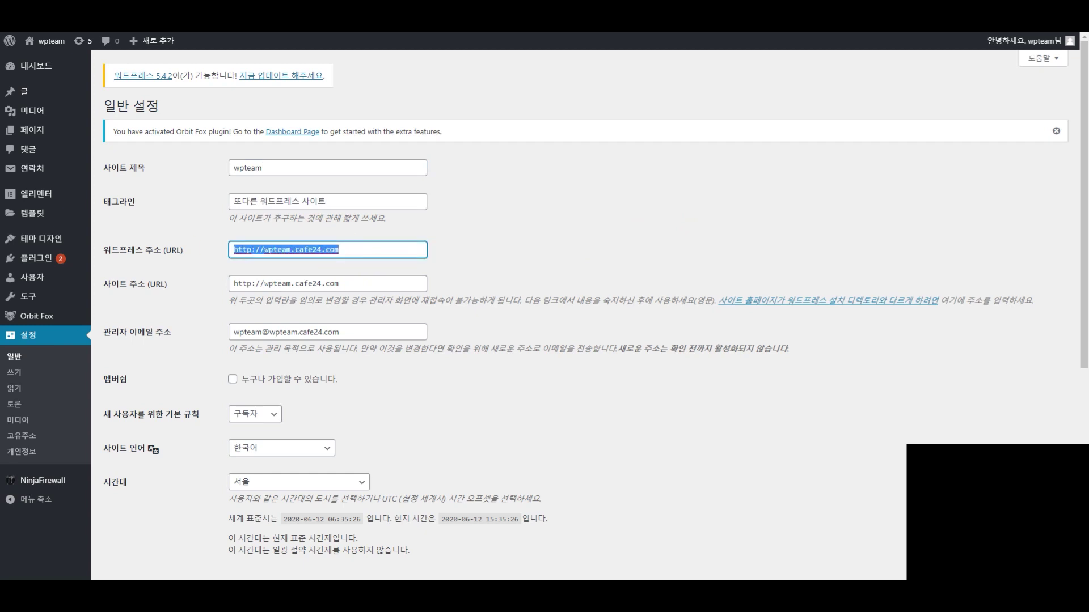
pyautogui.click(474, 224)
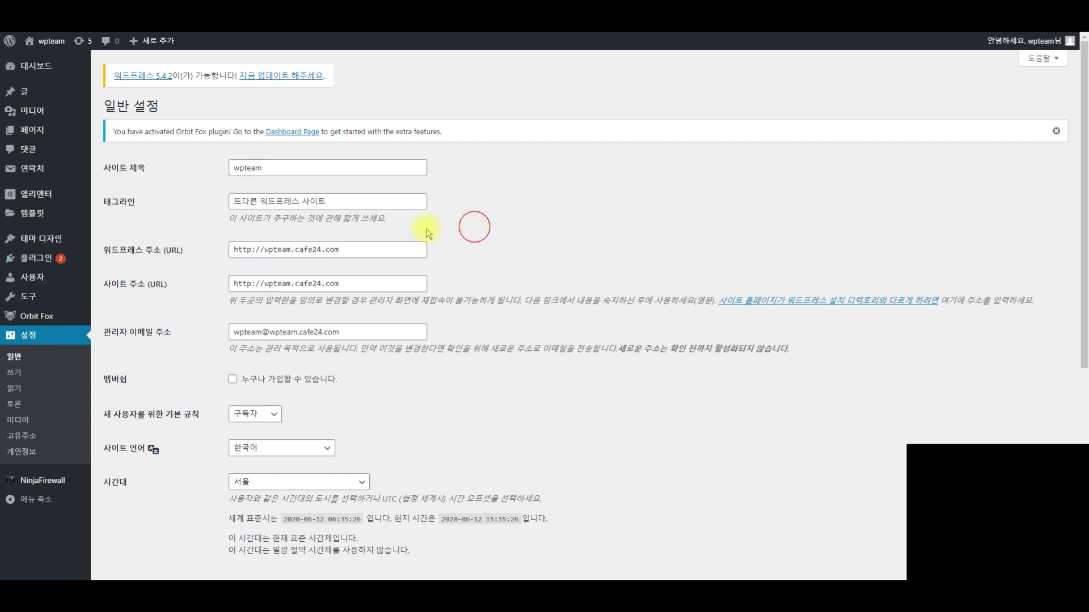
pyautogui.click(359, 250)
pyautogui.hotkey('ctrl', 'a')
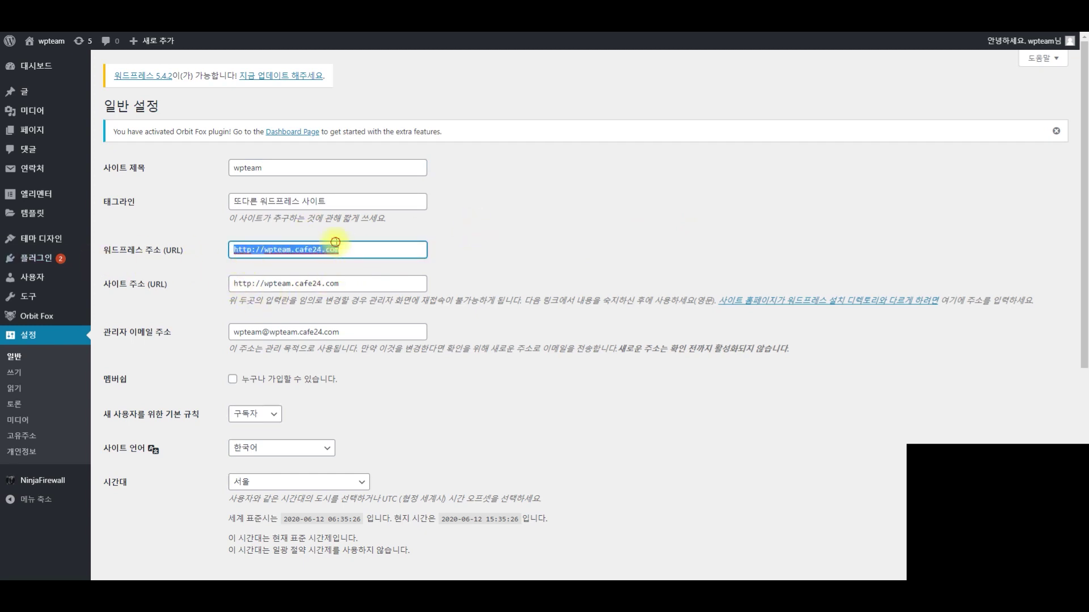
pyautogui.click(375, 250)
pyautogui.hotkey('ctrl', 'a')
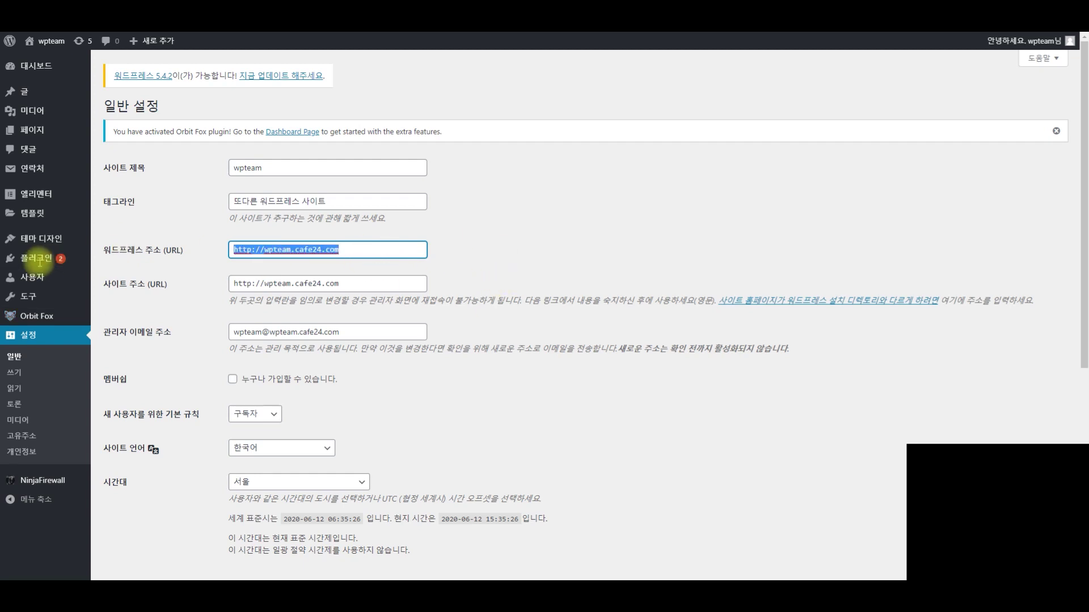
pyautogui.click(382, 280)
pyautogui.hotkey('ctrl', 'a')
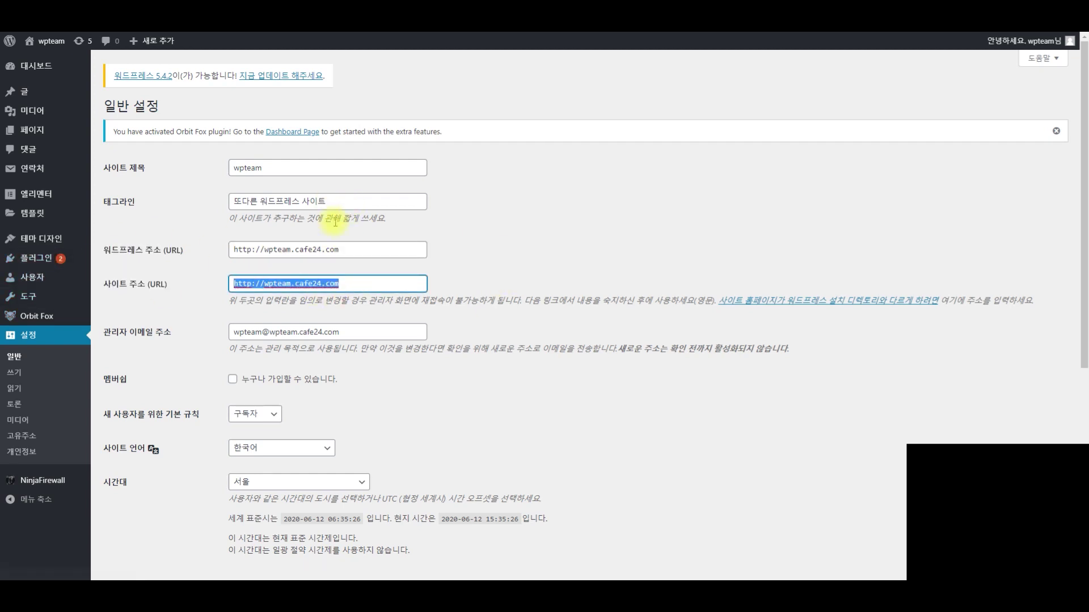
pyautogui.click(392, 244)
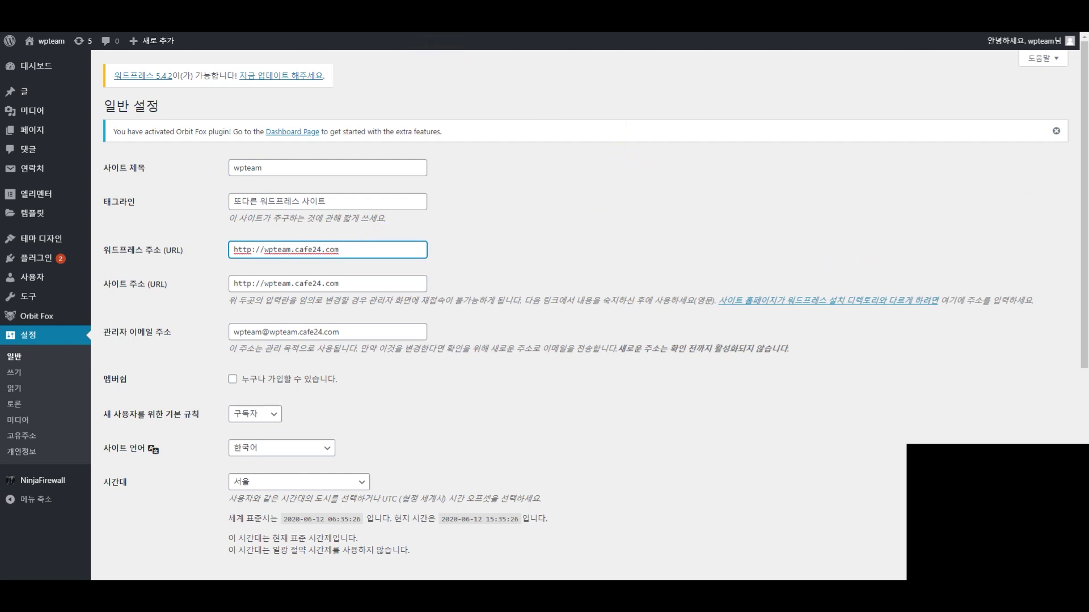
# Go to cafe24.com and log in, postponing the password change
pyautogui.hotkey('ctrl', 'Tab')
pyautogui.write('cafe')
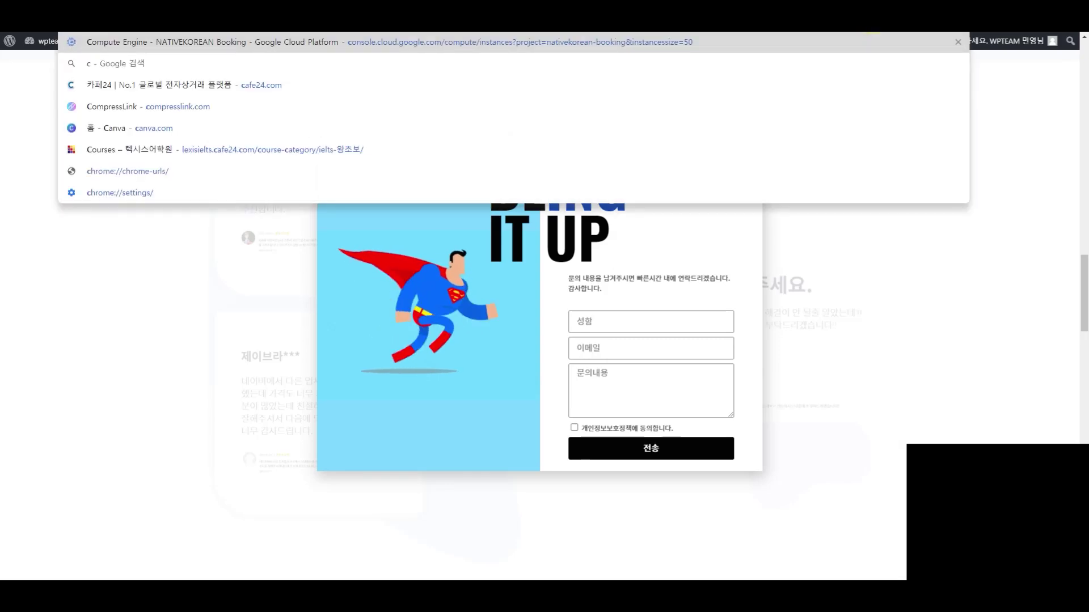
pyautogui.press('Return')
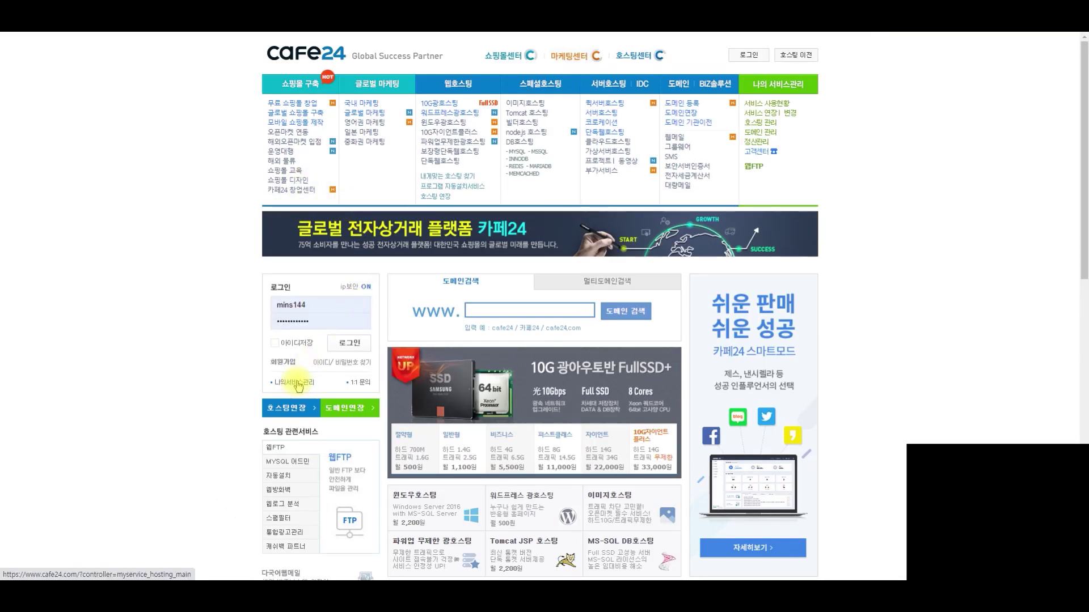
pyautogui.click(299, 386)
pyautogui.click(500, 339)
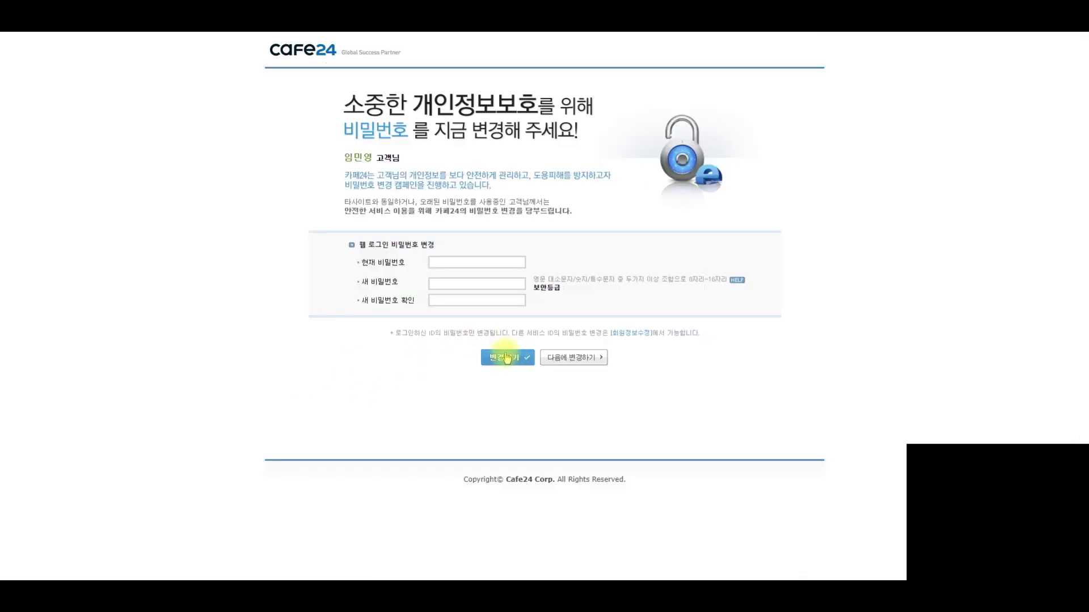
pyautogui.click(581, 359)
pyautogui.press('Return')
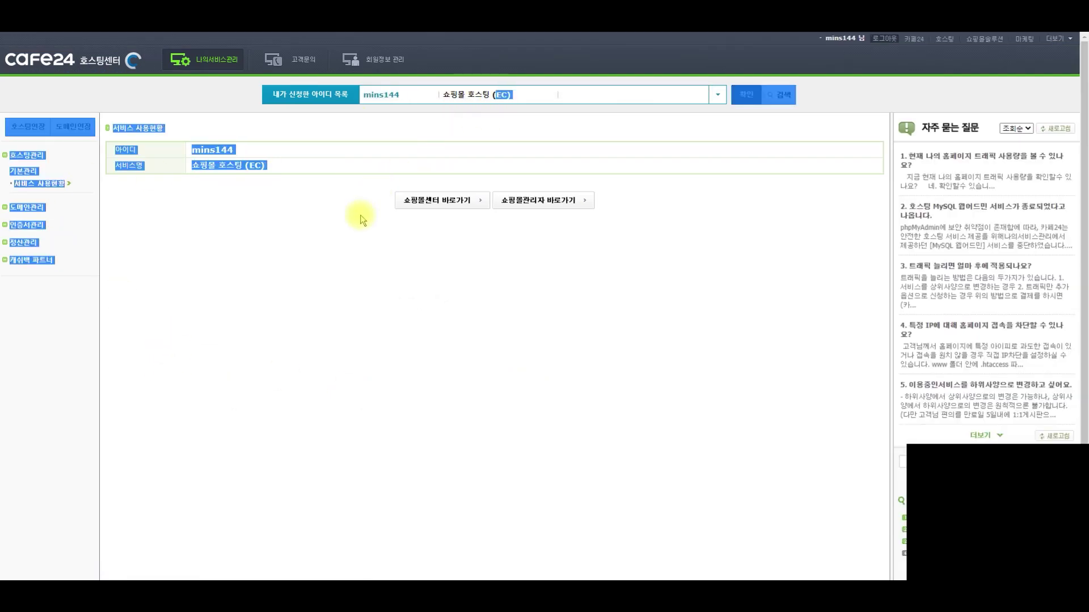
# Choose the wpteam 10G FullSSD Plus hosting account and load its service details
pyautogui.click(485, 95)
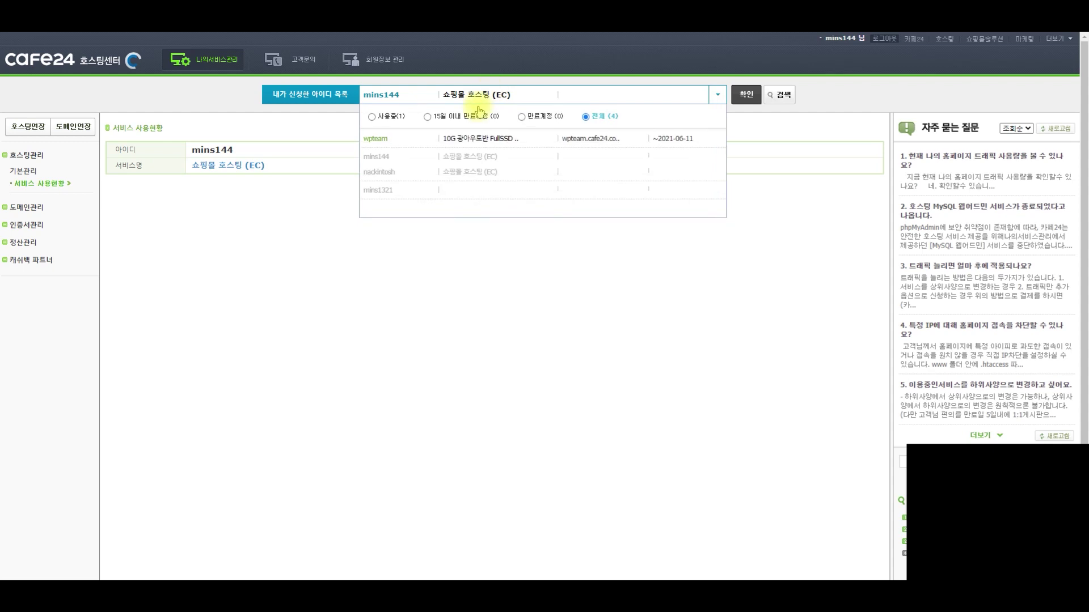
pyautogui.click(376, 140)
pyautogui.click(747, 95)
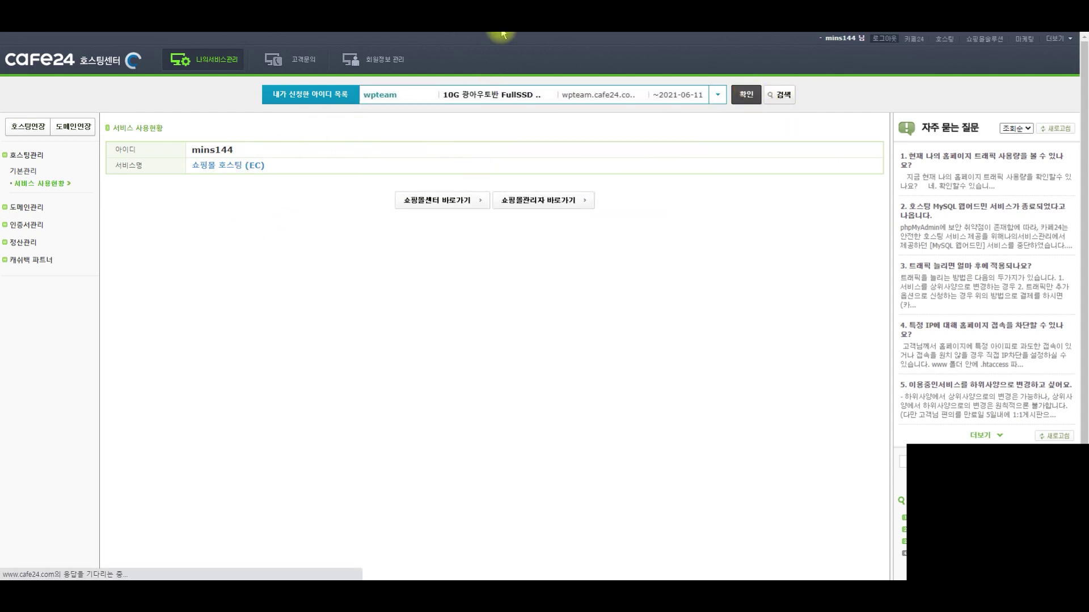
pyautogui.click(744, 94)
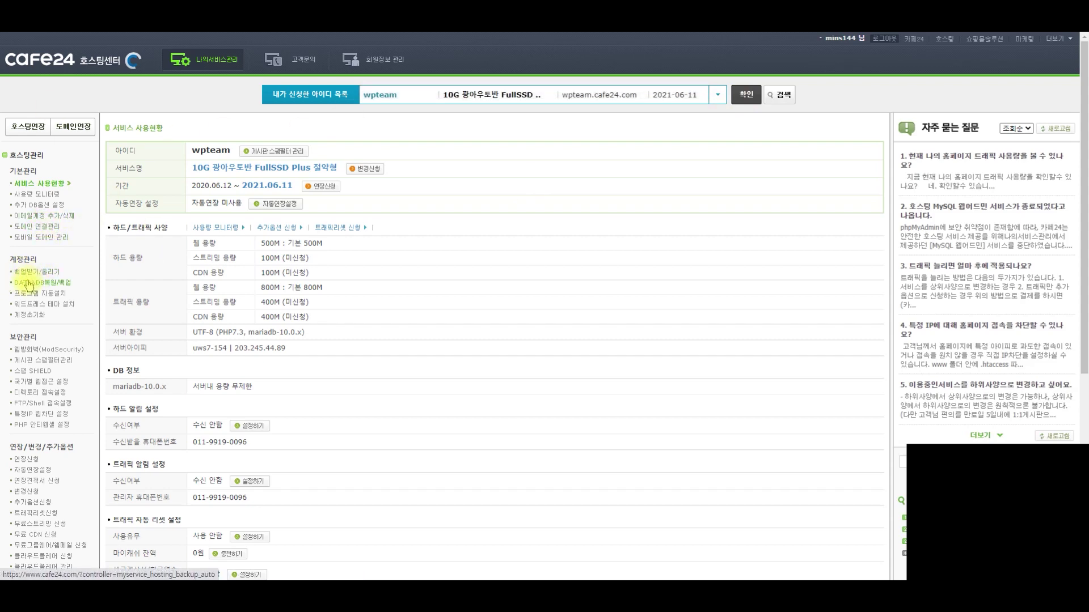
# In domain connection management, enter wpteam.kr as a directly typed domain and submit it
pyautogui.click(37, 226)
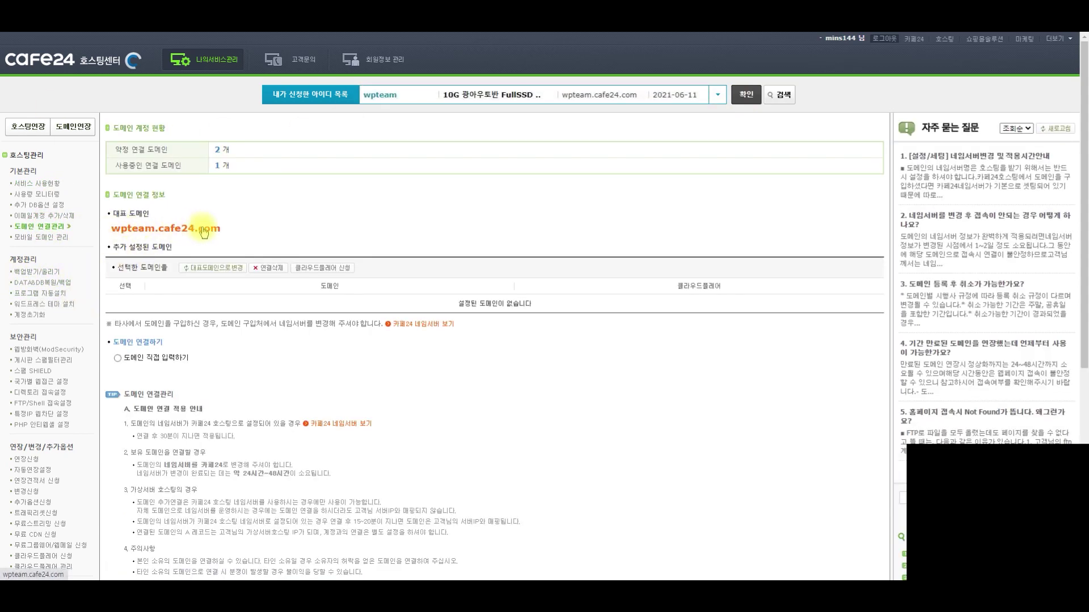
pyautogui.moveTo(130, 247); pyautogui.dragTo(310, 247)
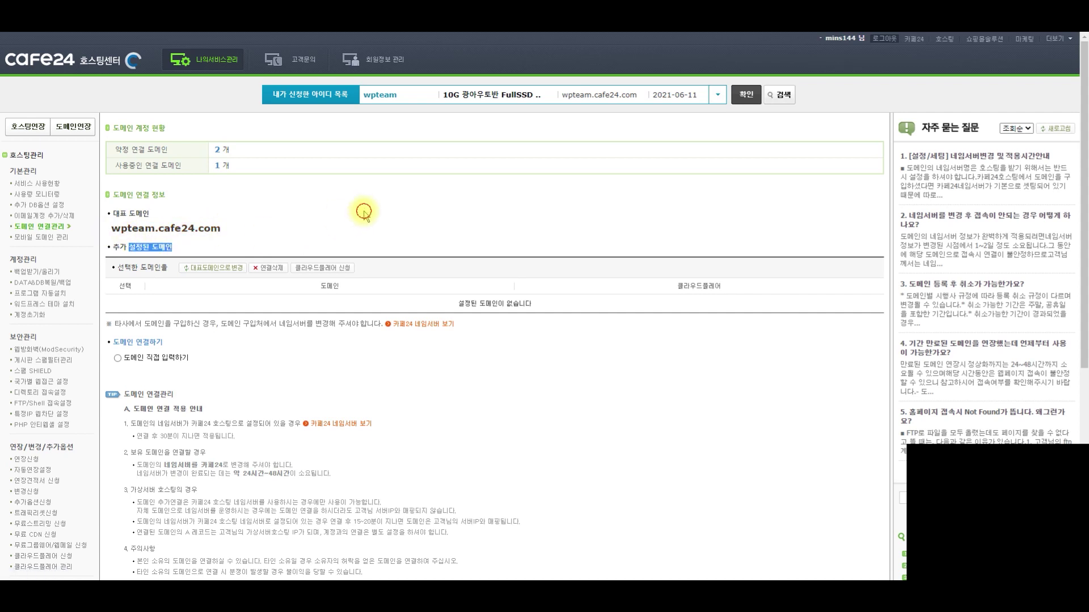
pyautogui.click(145, 361)
pyautogui.doubleClick(146, 362)
pyautogui.click(117, 359)
pyautogui.click(292, 374)
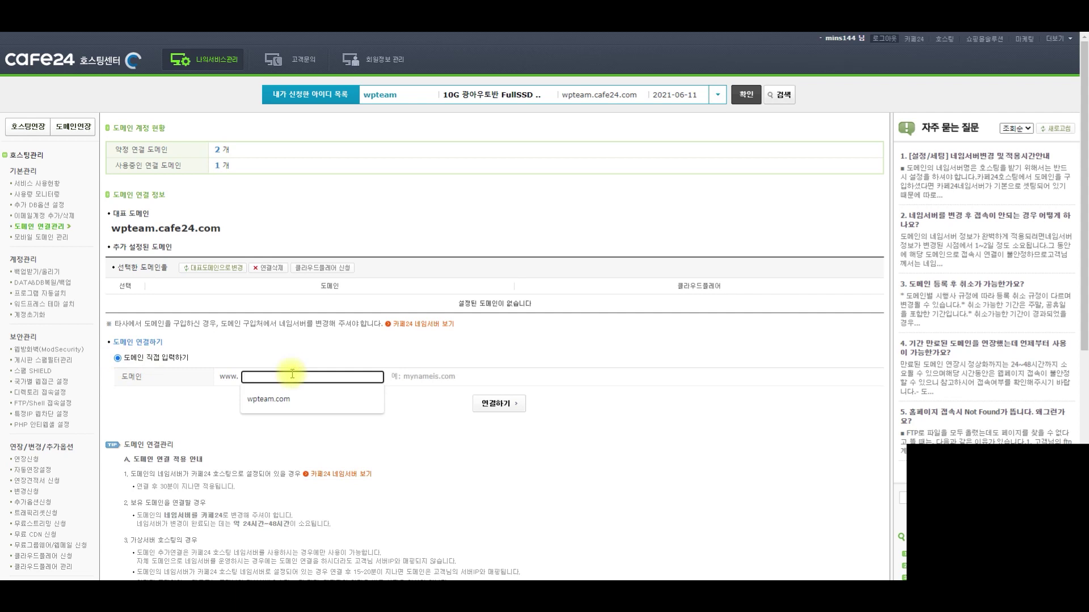
pyautogui.write('wpteam.kr')
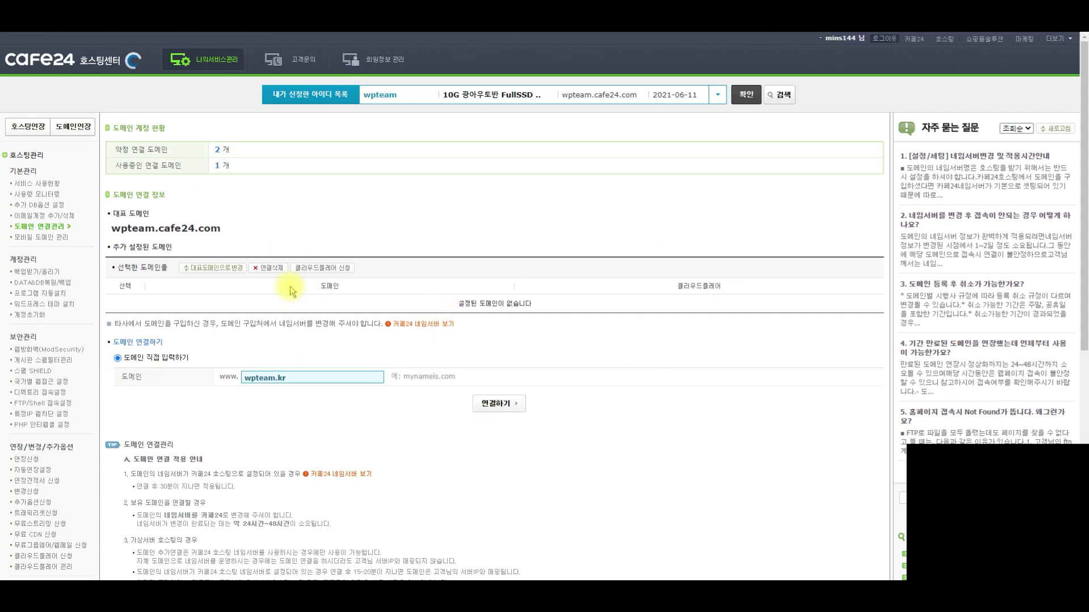
pyautogui.press('Return')
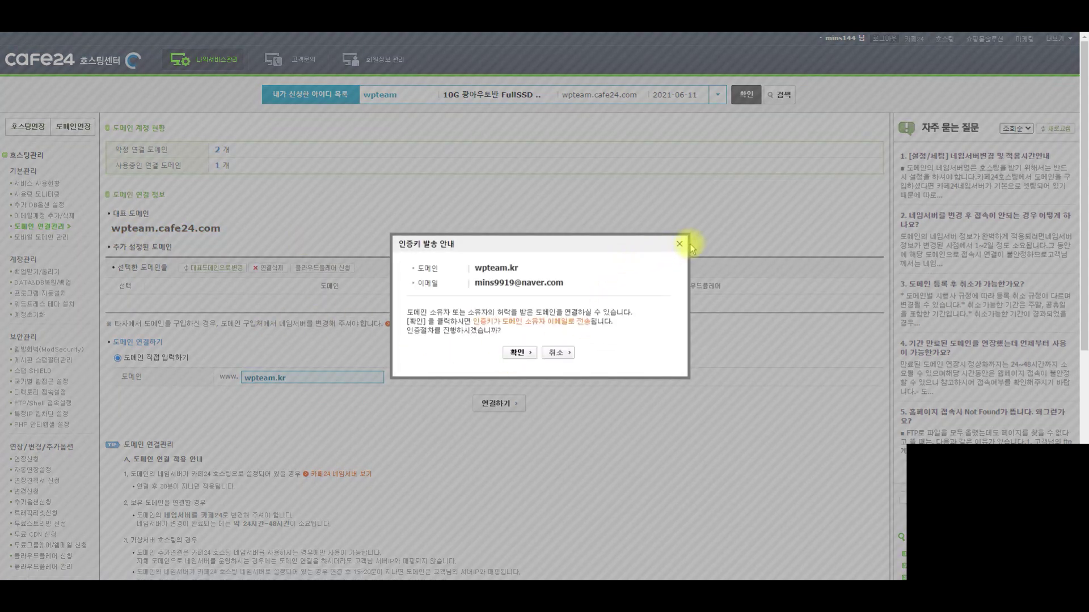
pyautogui.click(679, 245)
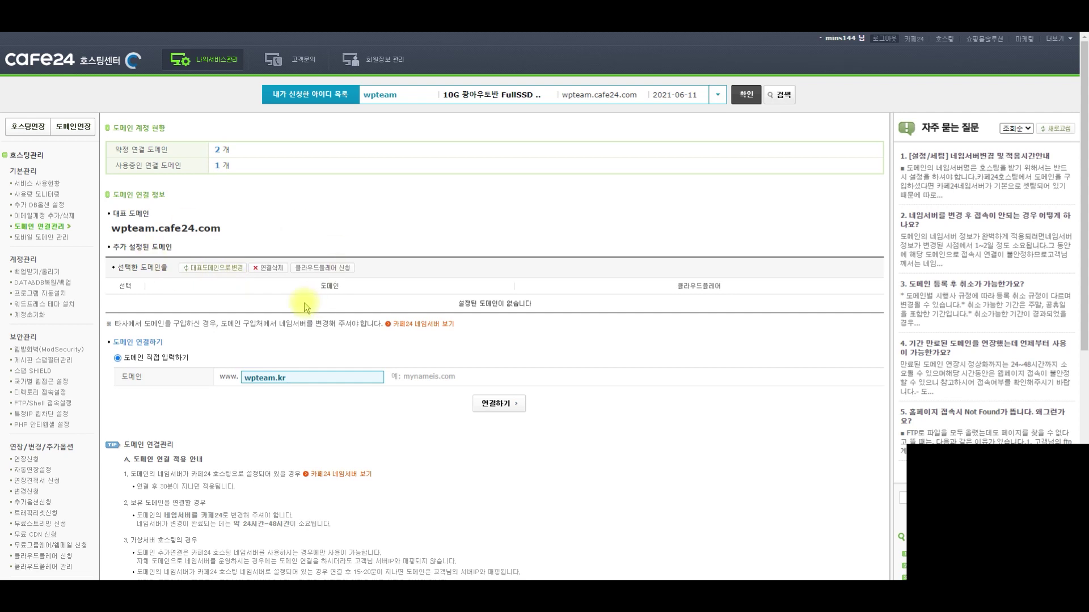
# Copy the wpteam.kr domain and return to the WordPress site
pyautogui.moveTo(321, 372); pyautogui.dragTo(214, 383)
pyautogui.hotkey('ctrl', 'c')
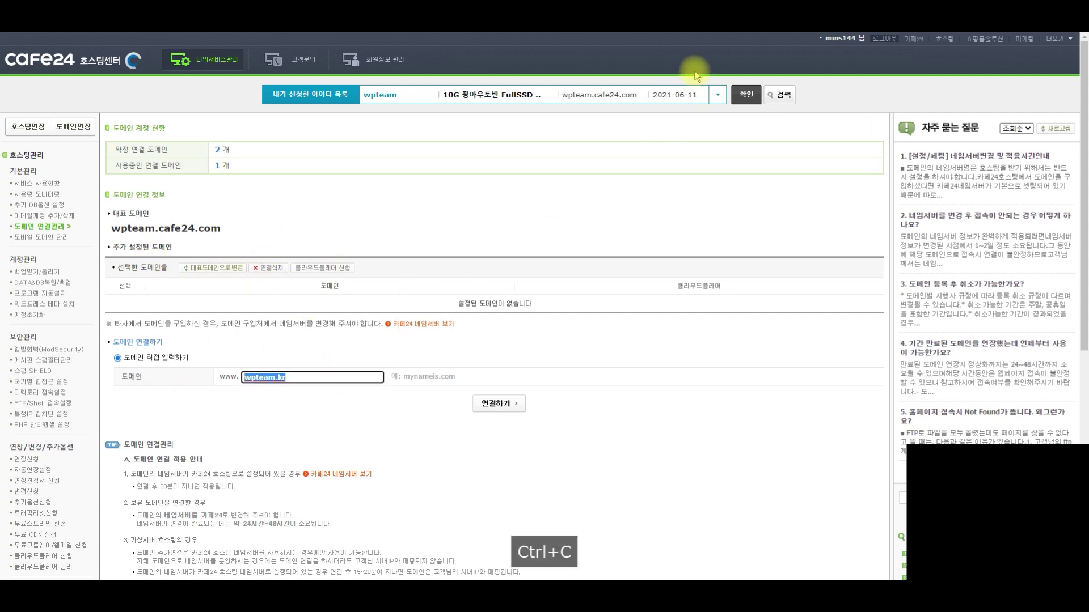
pyautogui.click(793, 32)
pyautogui.click(221, 360)
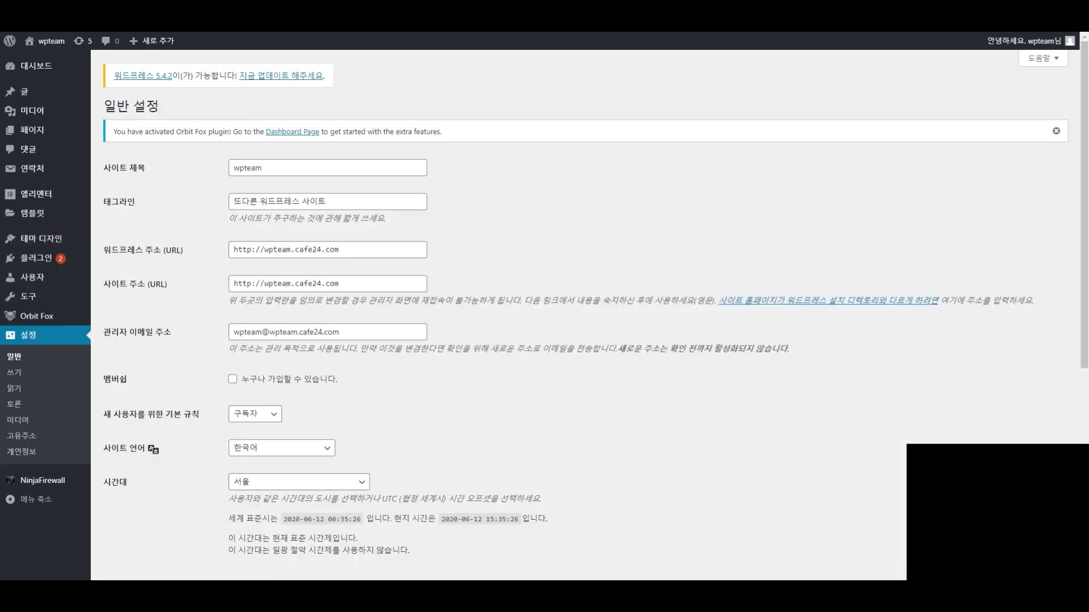
pyautogui.click(336, 248)
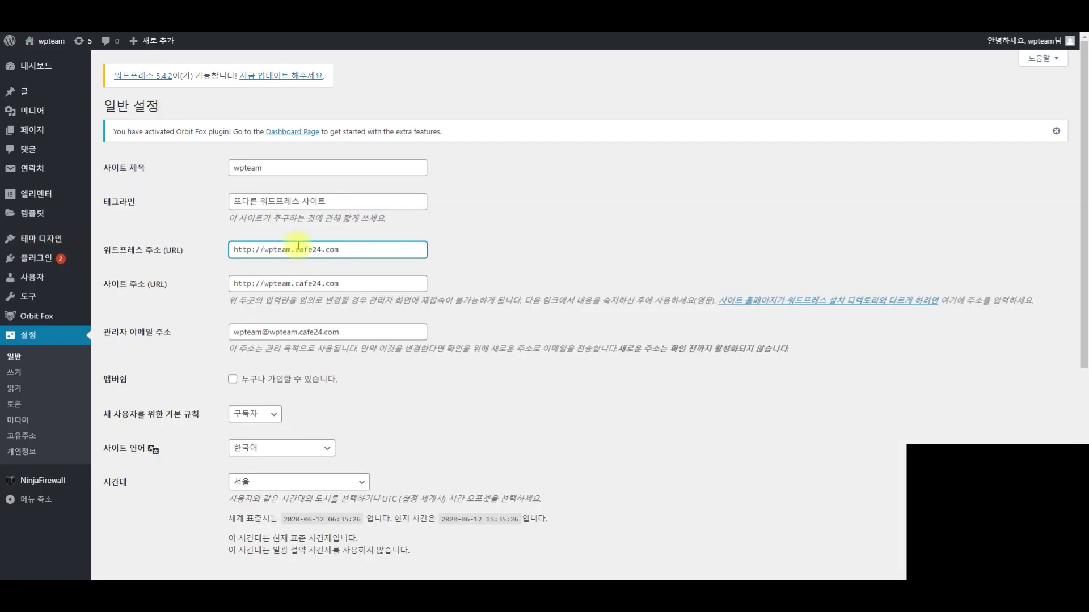
pyautogui.moveTo(359, 246); pyautogui.dragTo(182, 272)
pyautogui.hotkey('ctrl', 'v')
pyautogui.moveTo(381, 279); pyautogui.dragTo(242, 253)
pyautogui.hotkey('ctrl', 'v')
pyautogui.hotkey('ctrl', 'z')
pyautogui.click(359, 247)
pyautogui.hotkey('ctrl', 'z')
pyautogui.moveTo(363, 248); pyautogui.dragTo(269, 253)
pyautogui.hotkey('ctrl', 'v')
pyautogui.moveTo(359, 284); pyautogui.dragTo(265, 287)
pyautogui.hotkey('ctrl', 'v')
pyautogui.click(628, 177)
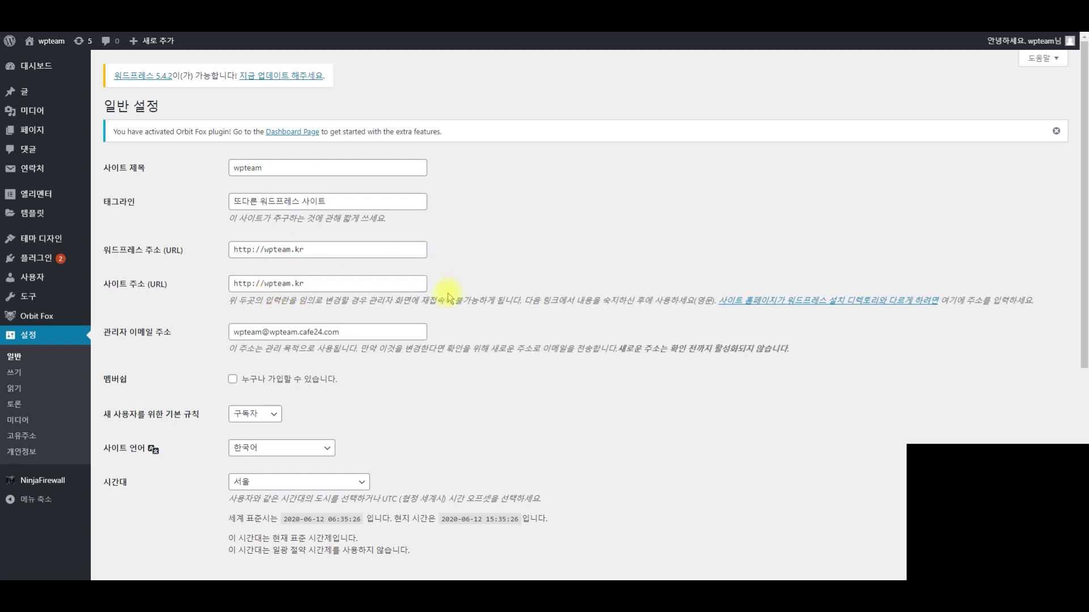
# Allow anyone to register, check the timezone list, then go to the Writing settings
pyautogui.scroll(-2, 182, 449)
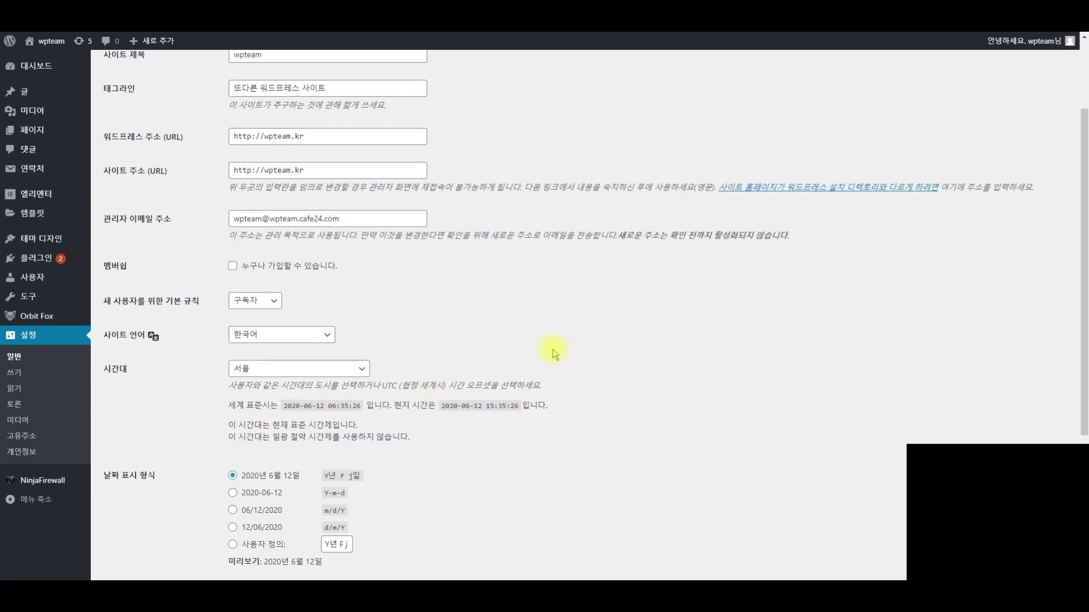
pyautogui.tripleClick(369, 265)
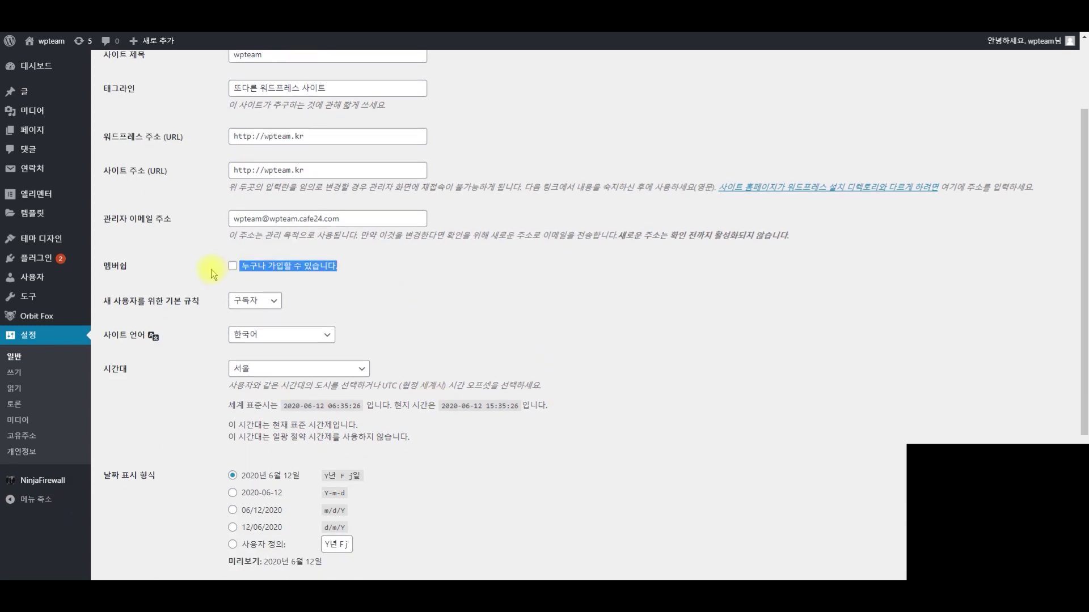
pyautogui.click(214, 274)
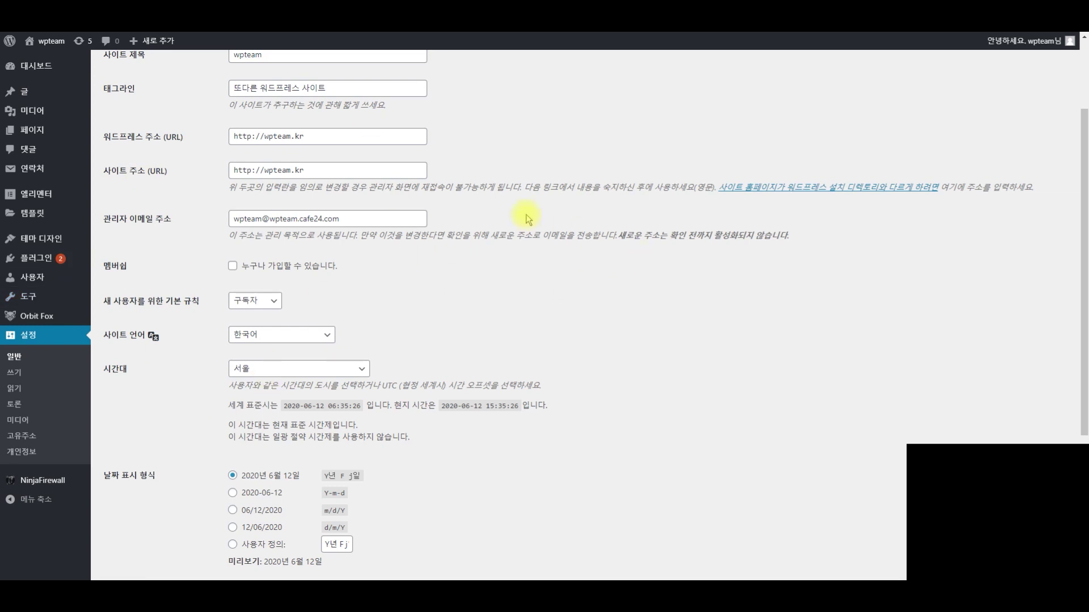
pyautogui.scroll(1, 131, 267)
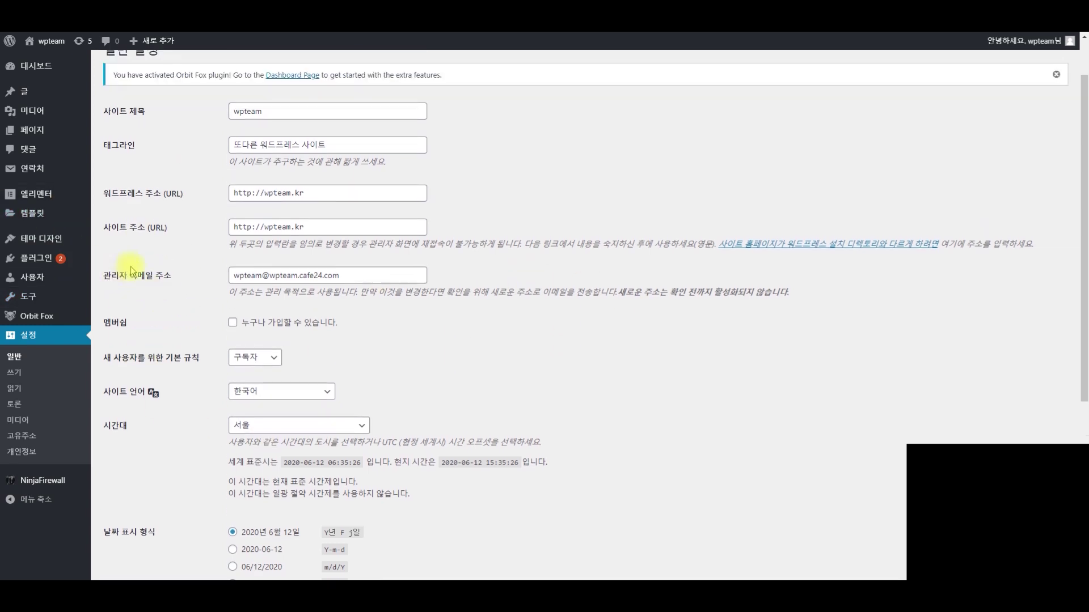
pyautogui.click(249, 326)
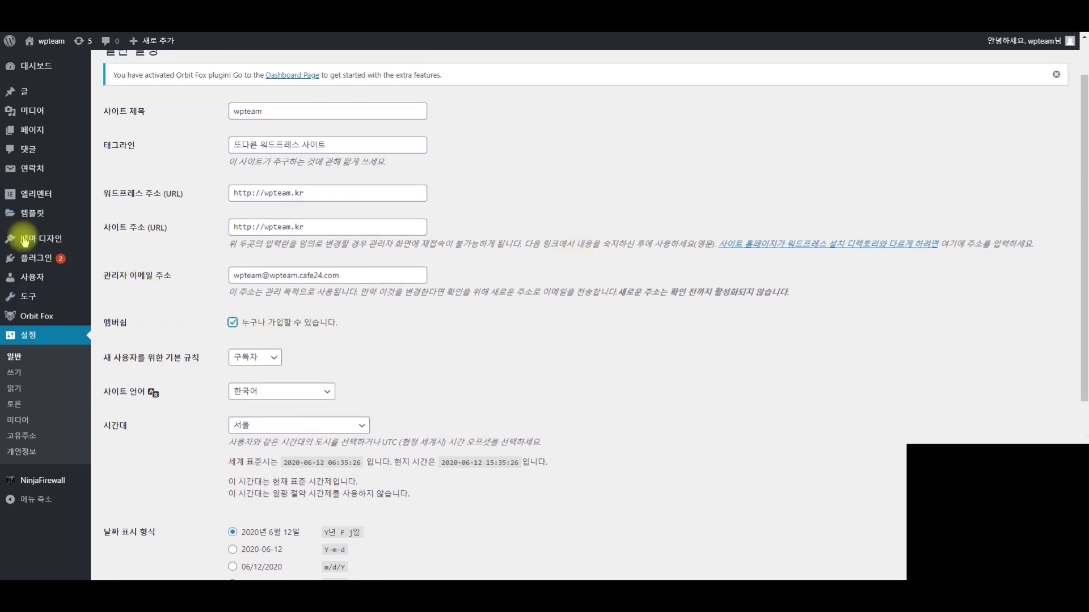
pyautogui.scroll(-3, 425, 187)
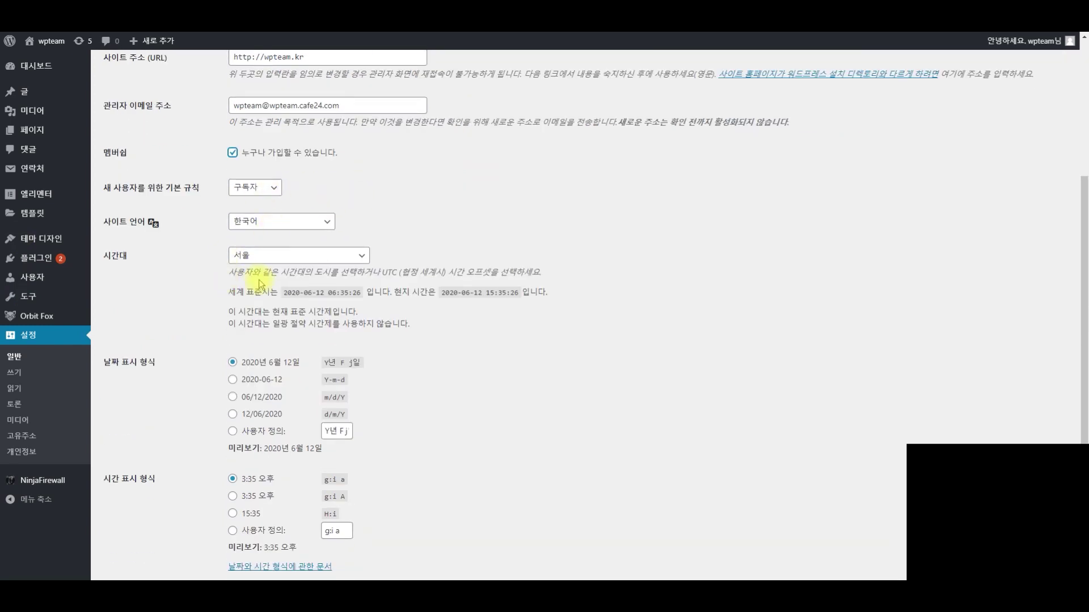
pyautogui.scroll(-2, 247, 369)
pyautogui.scroll(3, 266, 318)
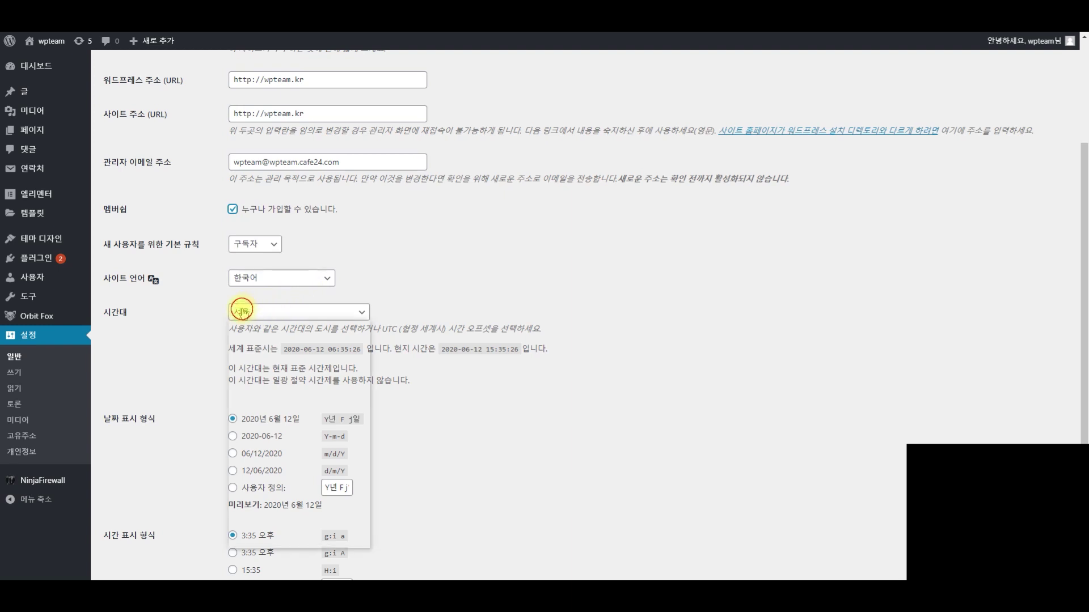
pyautogui.click(241, 311)
pyautogui.scroll(-3, 273, 462)
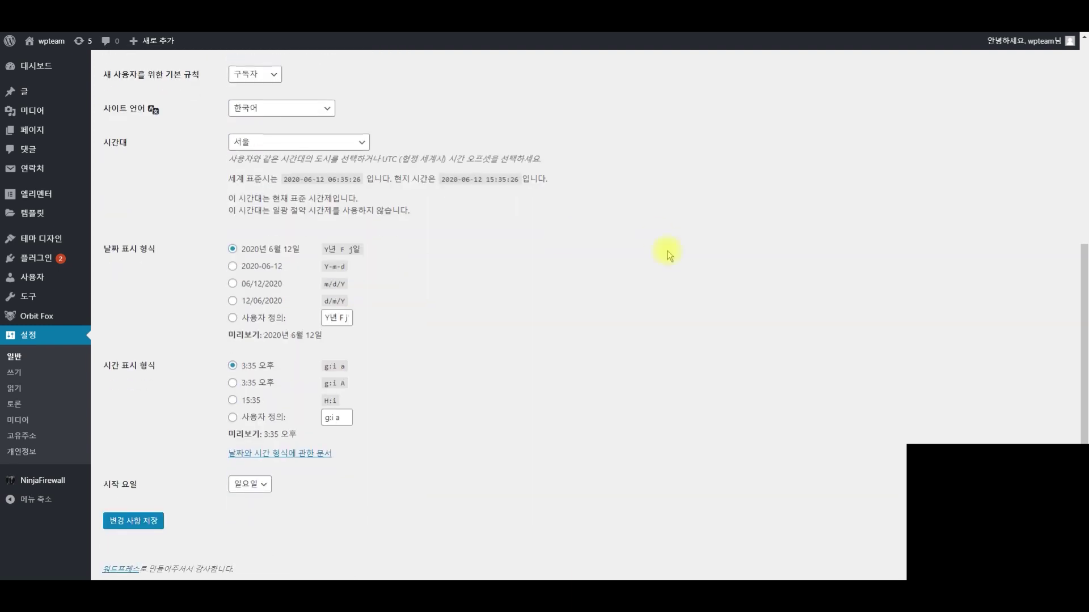
pyautogui.click(33, 376)
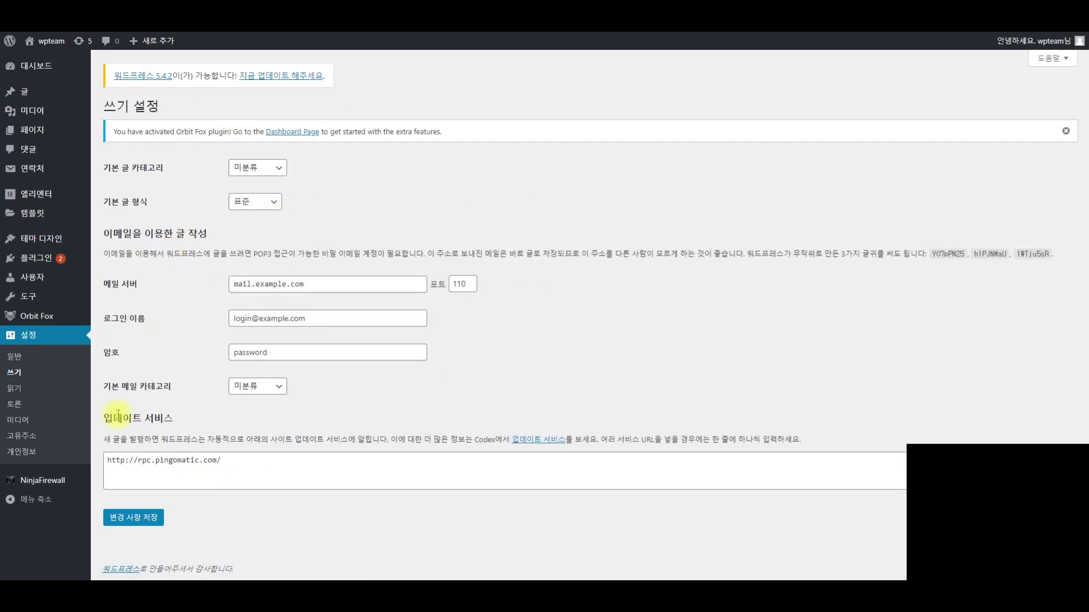
# Review the Reading settings, then switch to the Discussion settings page
pyautogui.click(27, 388)
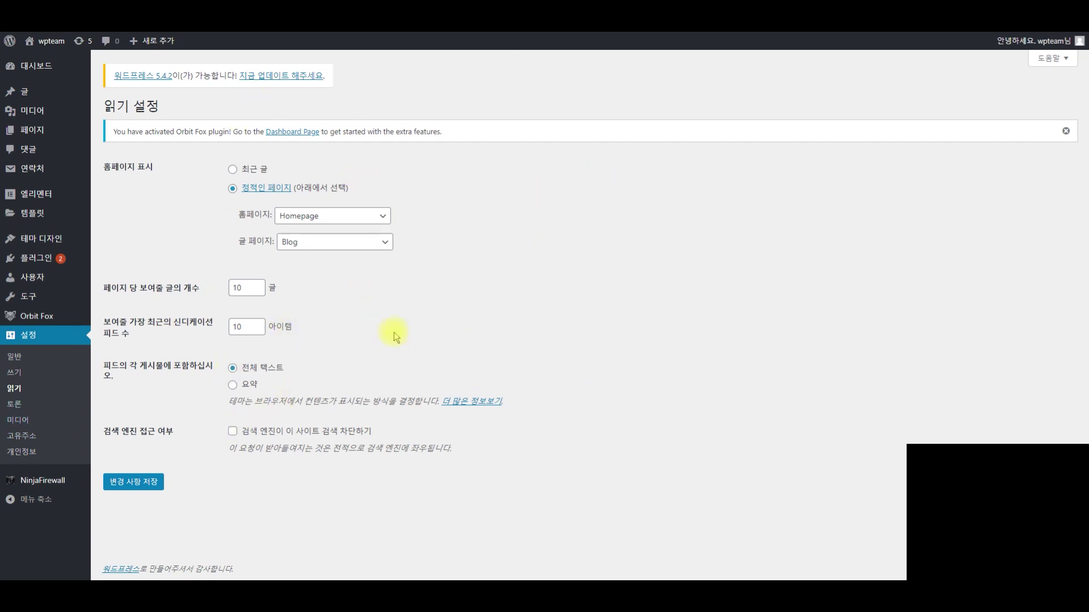
pyautogui.click(14, 404)
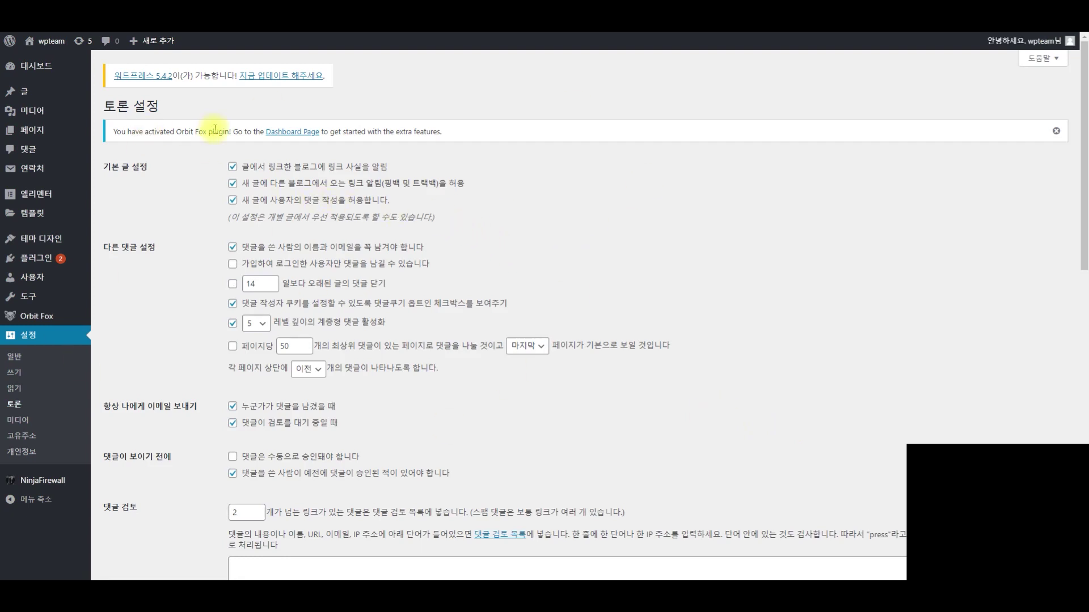
# Disable linked-blog notifications and pingbacks/trackbacks, save Discussion settings, then go to Media settings
pyautogui.scroll(-10, 255, 352)
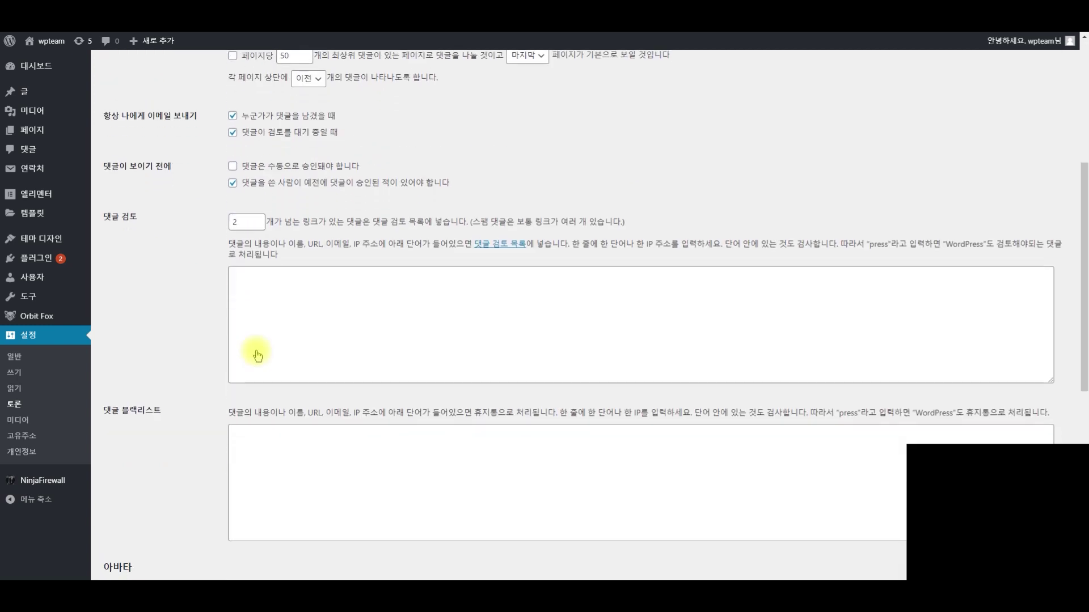
pyautogui.scroll(10, 287, 211)
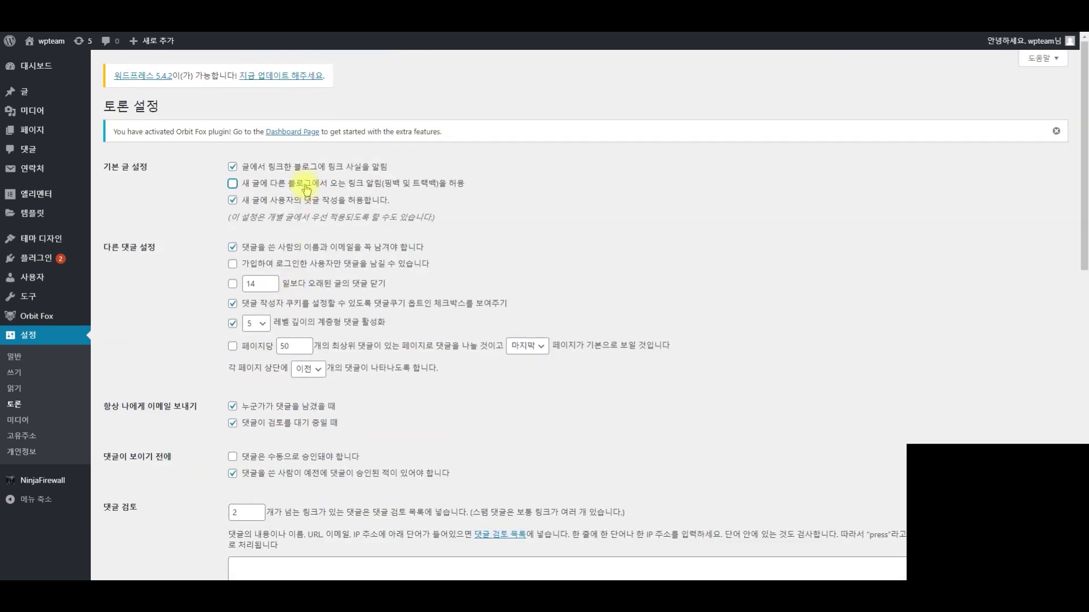
pyautogui.click(268, 170)
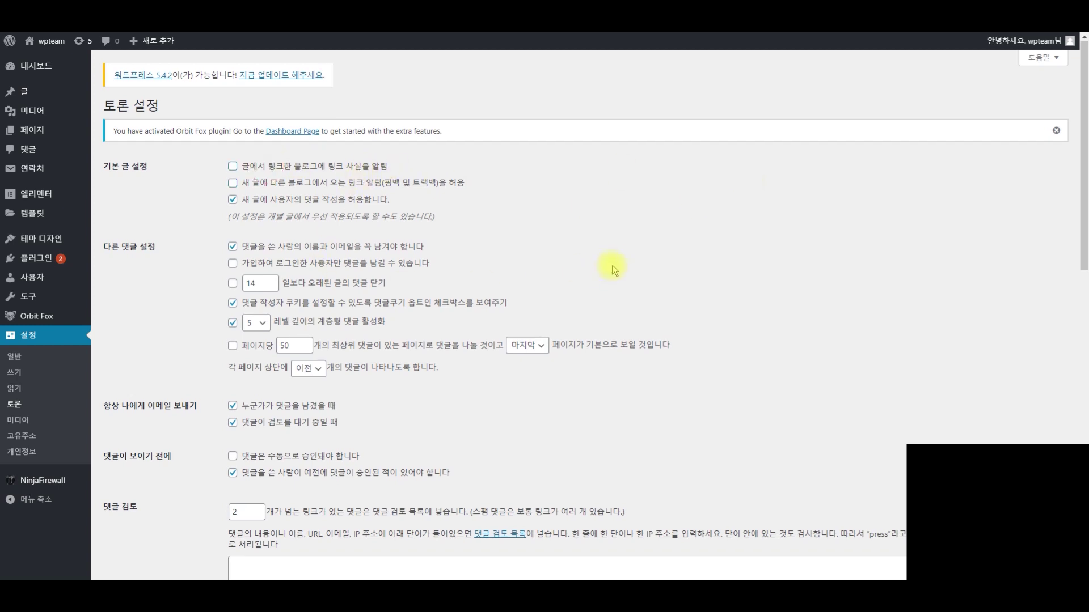
pyautogui.scroll(-10, 612, 264)
pyautogui.click(128, 525)
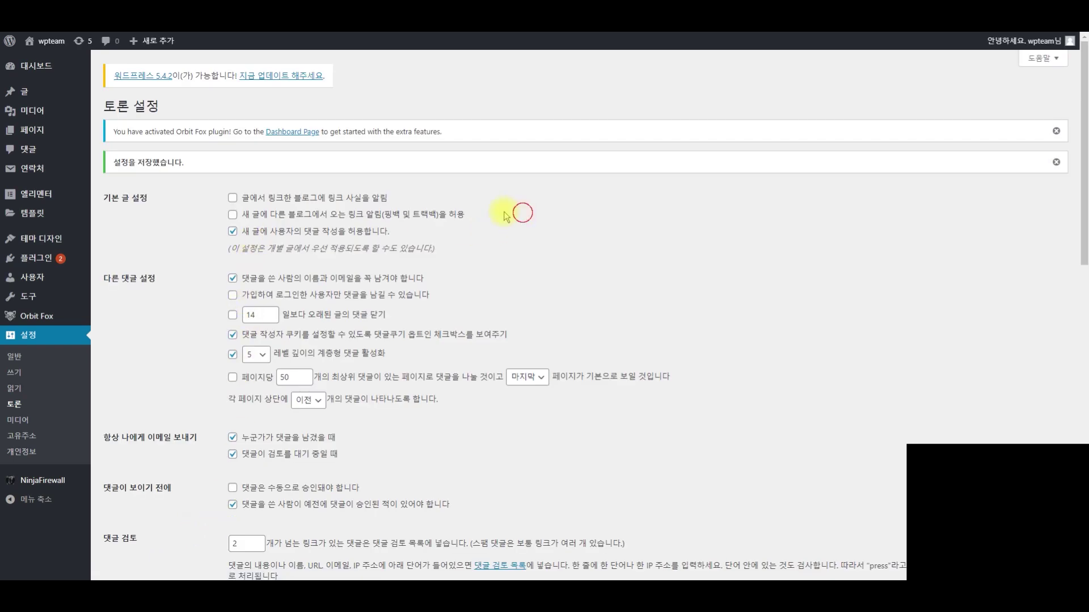
pyautogui.moveTo(521, 214); pyautogui.dragTo(134, 190)
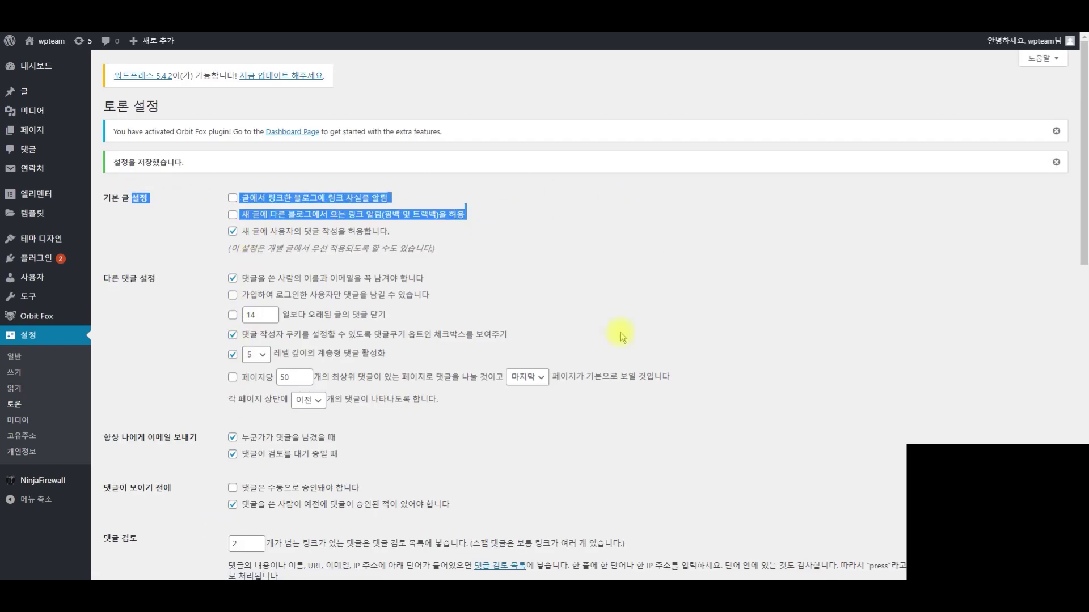
pyautogui.scroll(-3, 300, 256)
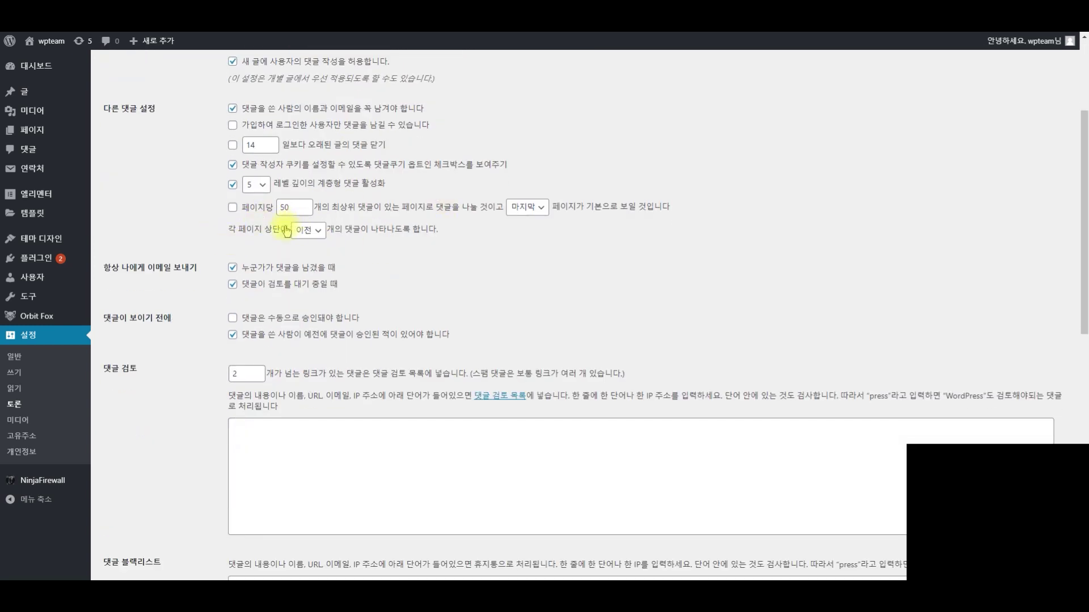
pyautogui.click(18, 426)
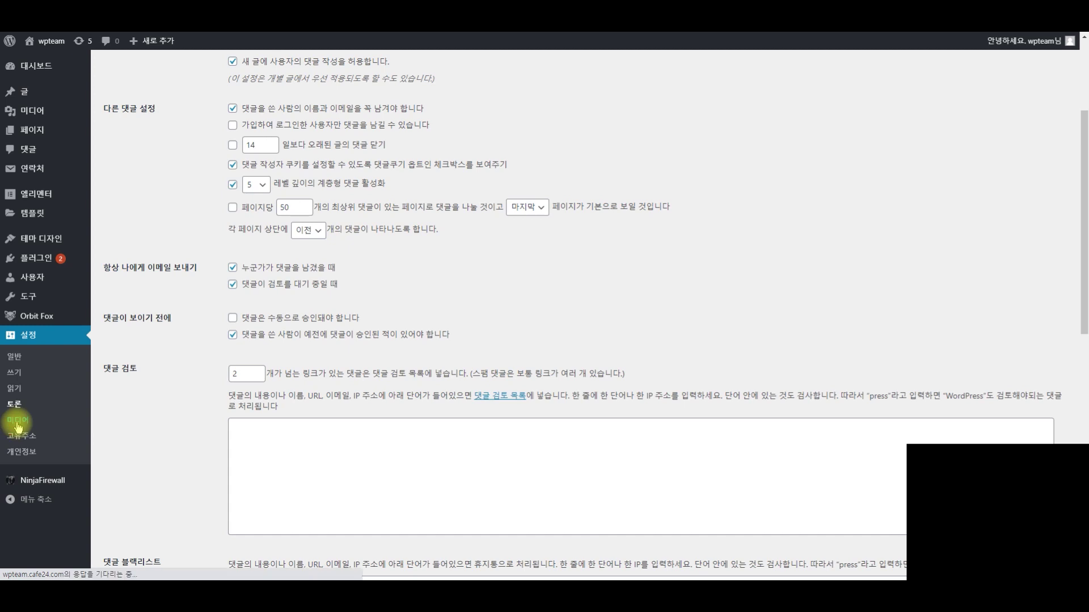
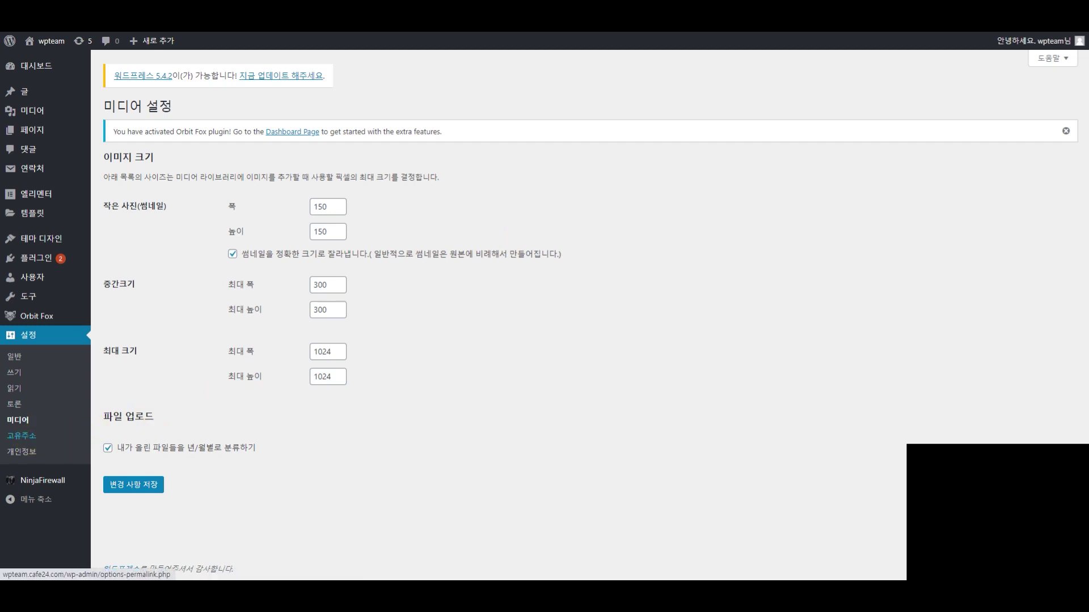
# Switch permalinks to the Post name structure (/%postname%/) and save the change
pyautogui.click(21, 435)
pyautogui.moveTo(359, 210); pyautogui.dragTo(191, 209)
pyautogui.click(590, 226)
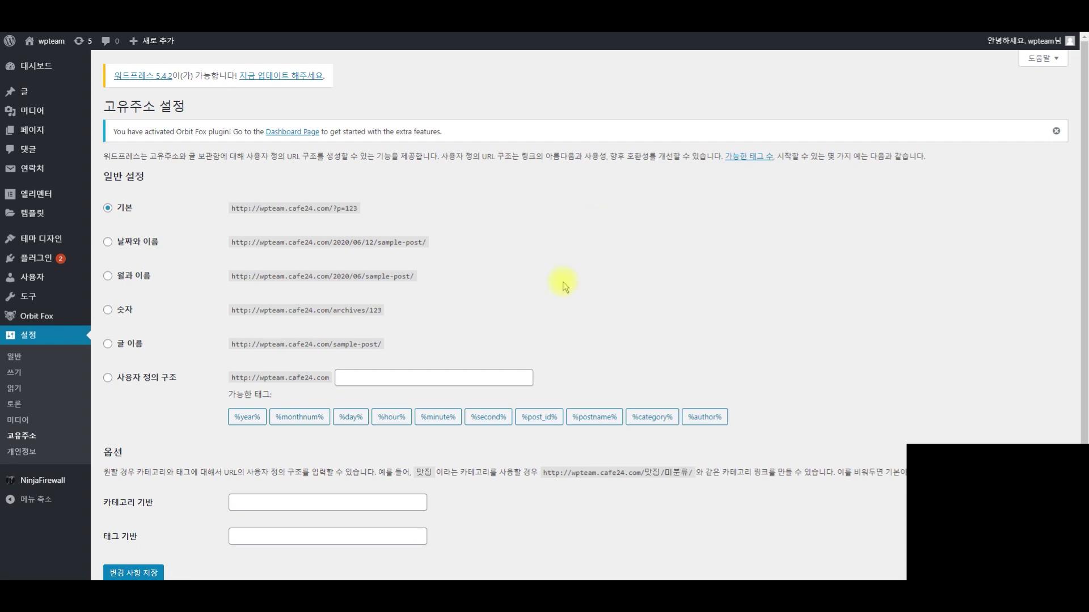
pyautogui.click(108, 345)
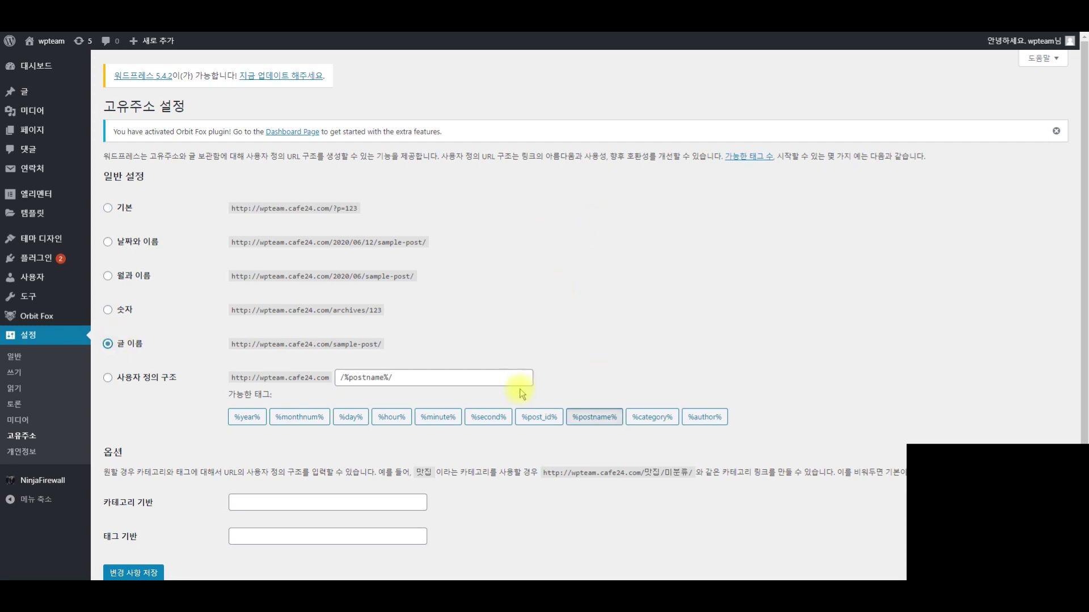
pyautogui.click(133, 573)
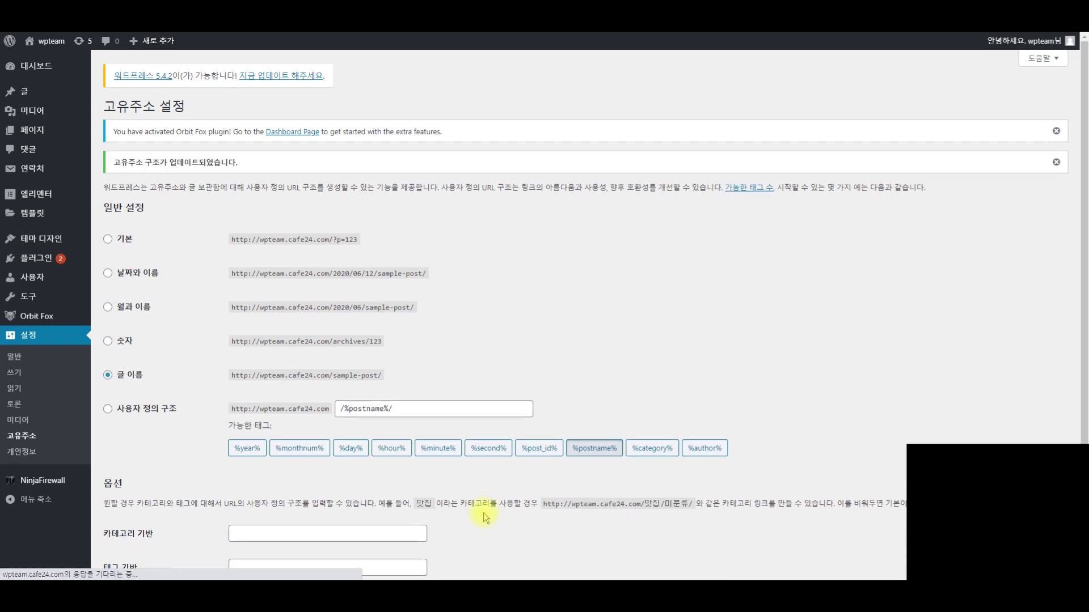
# Look at the Privacy settings, then move on to the General settings page
pyautogui.click(17, 452)
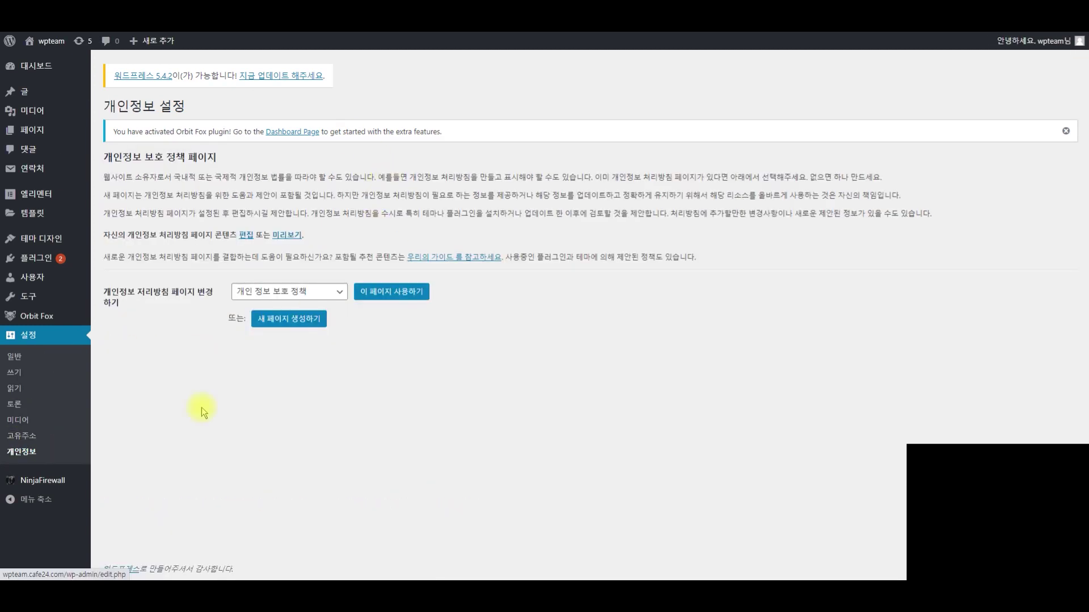
pyautogui.click(15, 362)
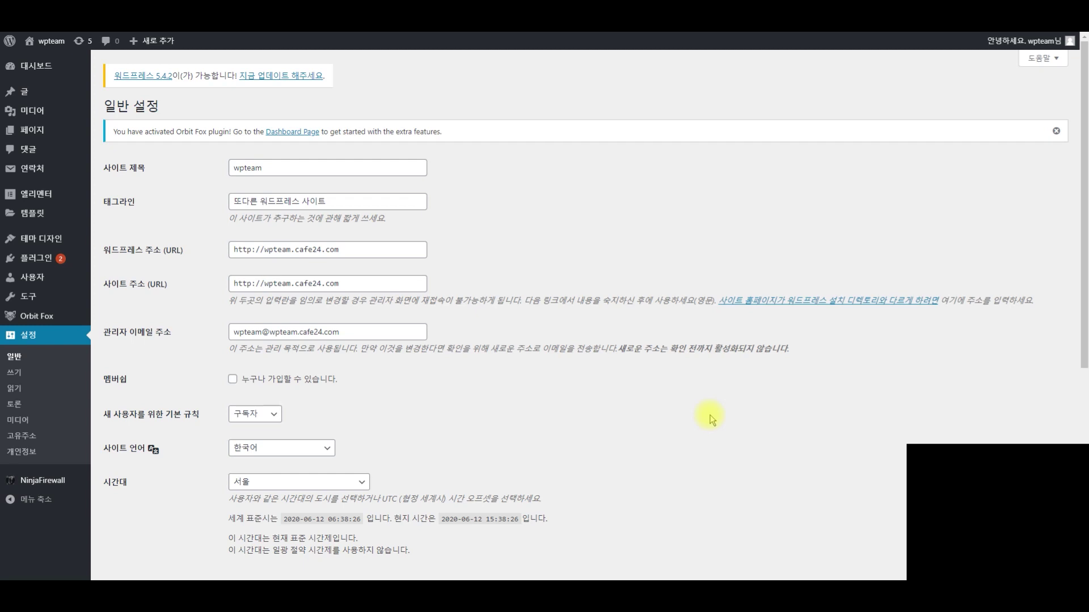
pyautogui.moveTo(25, 235)
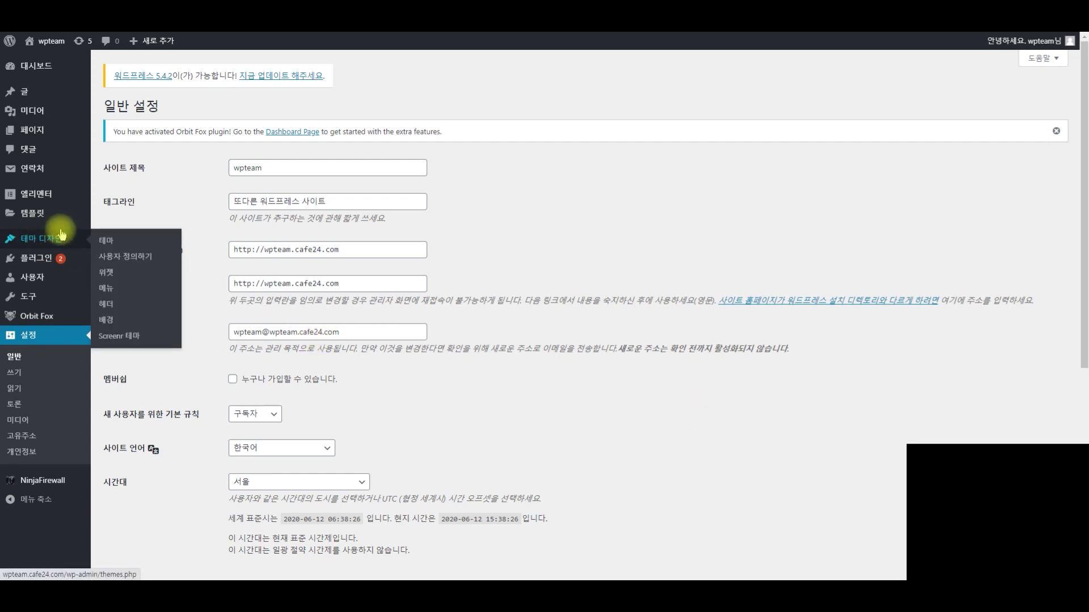
# Open the Astra theme's details and preview from the Add New themes library
pyautogui.click(107, 241)
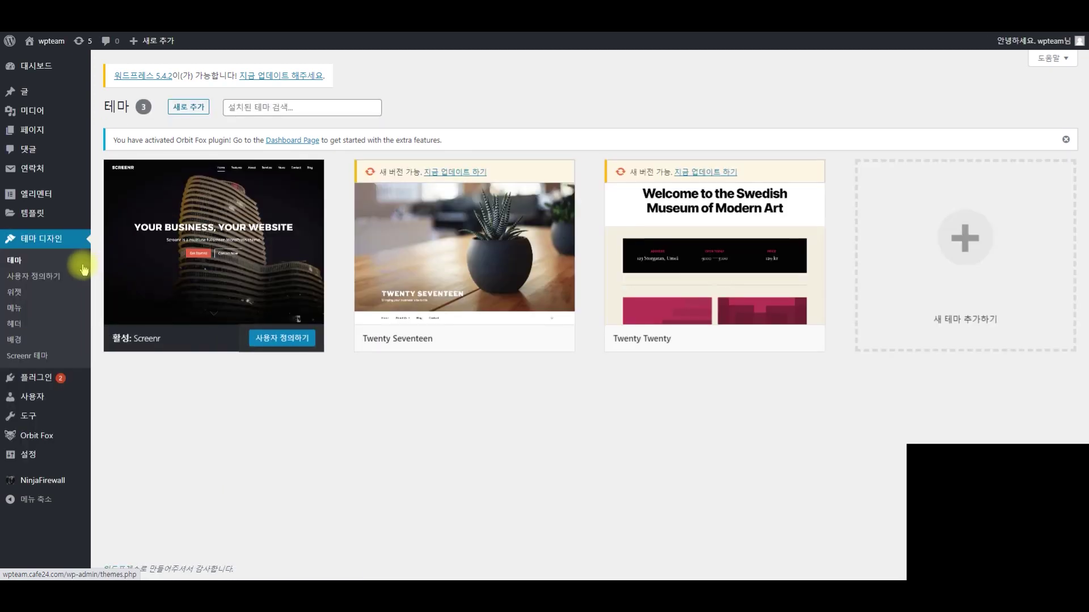
pyautogui.click(190, 109)
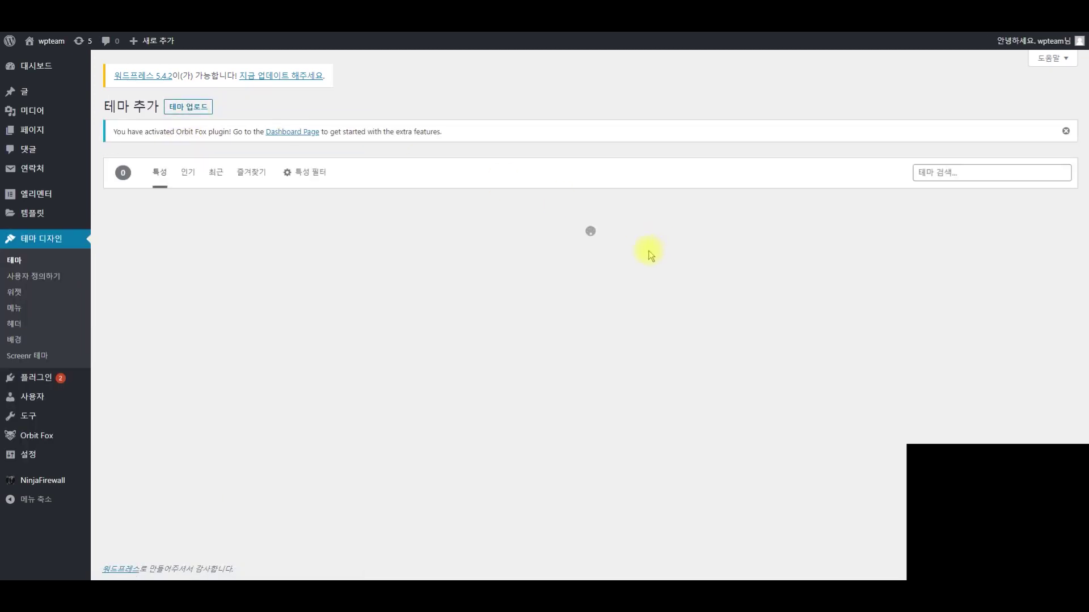
pyautogui.scroll(-4, 744, 275)
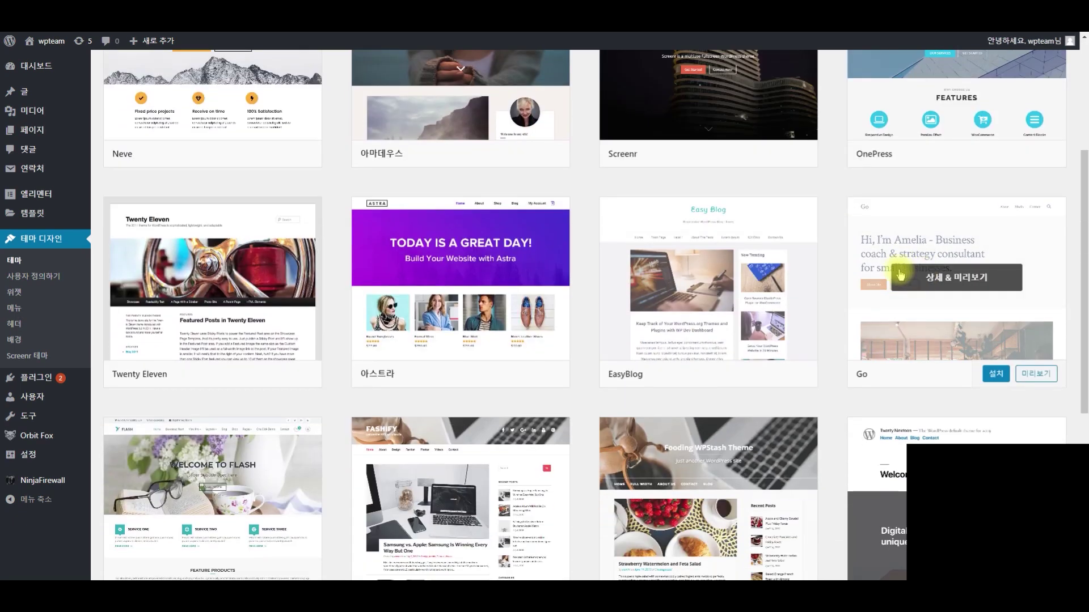
pyautogui.click(485, 277)
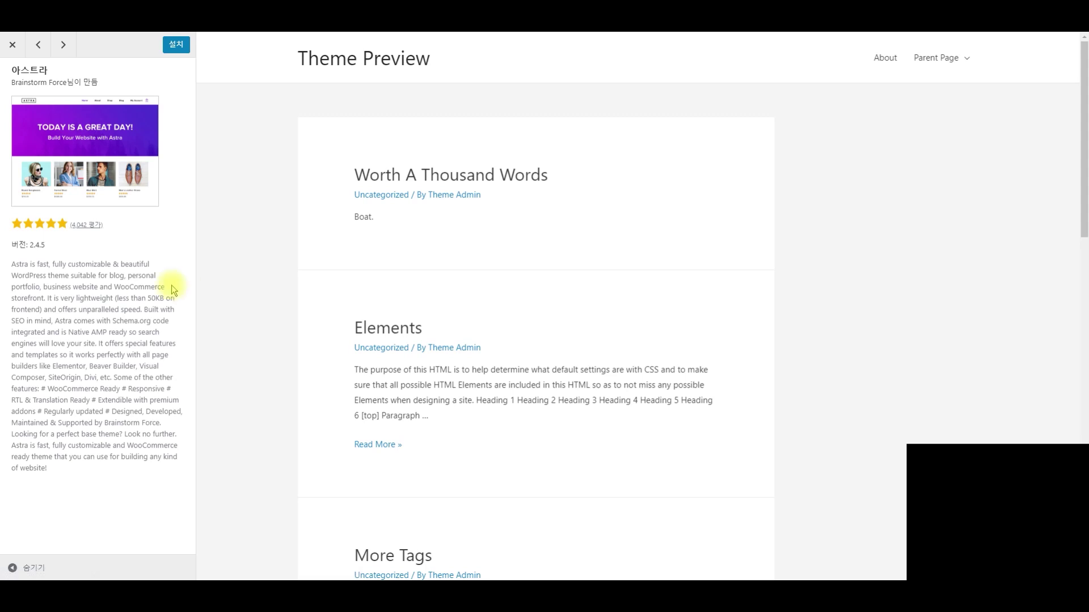
# Find 'elementor' in Astra's description and copy the search word
pyautogui.hotkey('ctrl', 'f')
pyautogui.write('elementor')
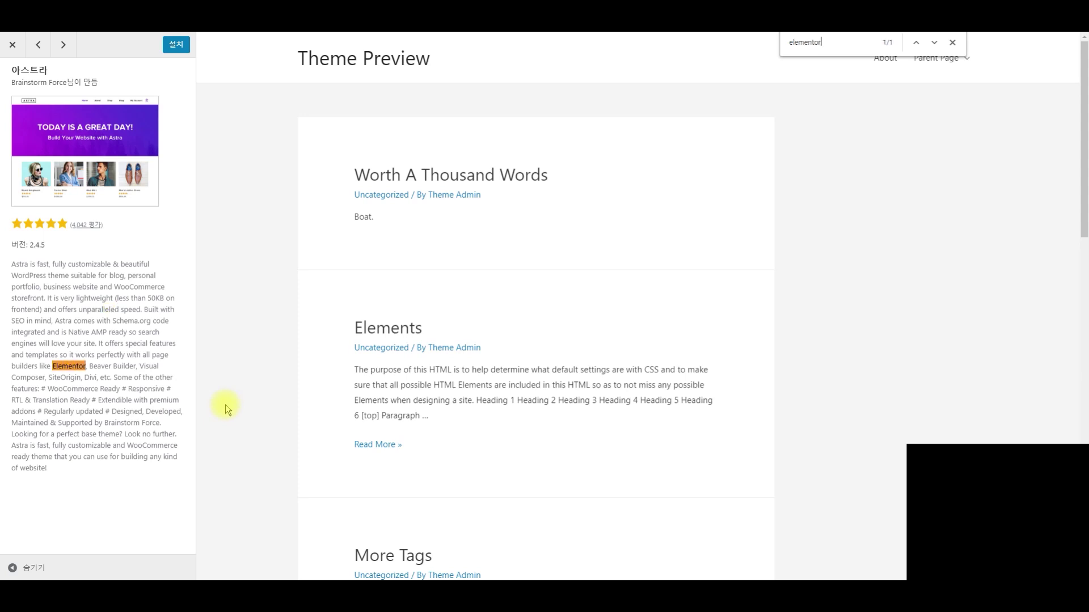
pyautogui.moveTo(24, 365); pyautogui.dragTo(85, 366)
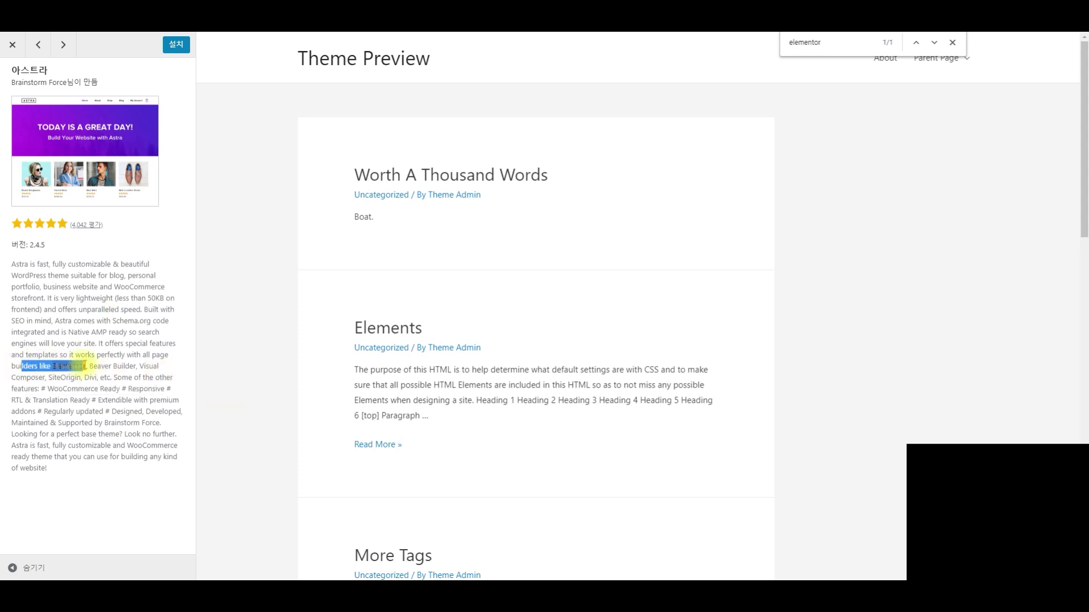
pyautogui.click(89, 312)
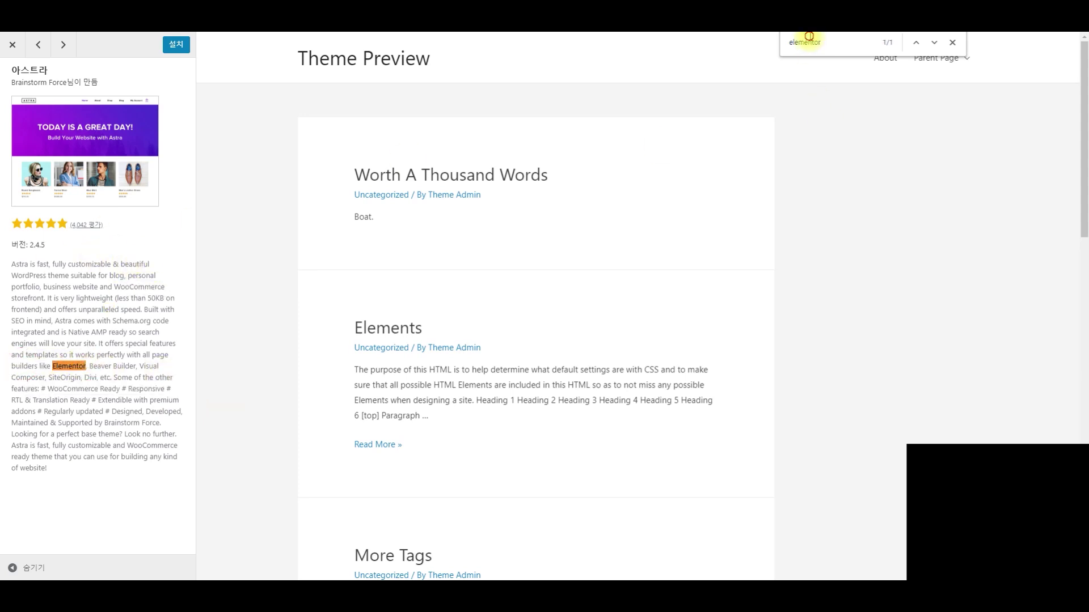
pyautogui.doubleClick(809, 42)
pyautogui.hotkey('ctrl', 'c')
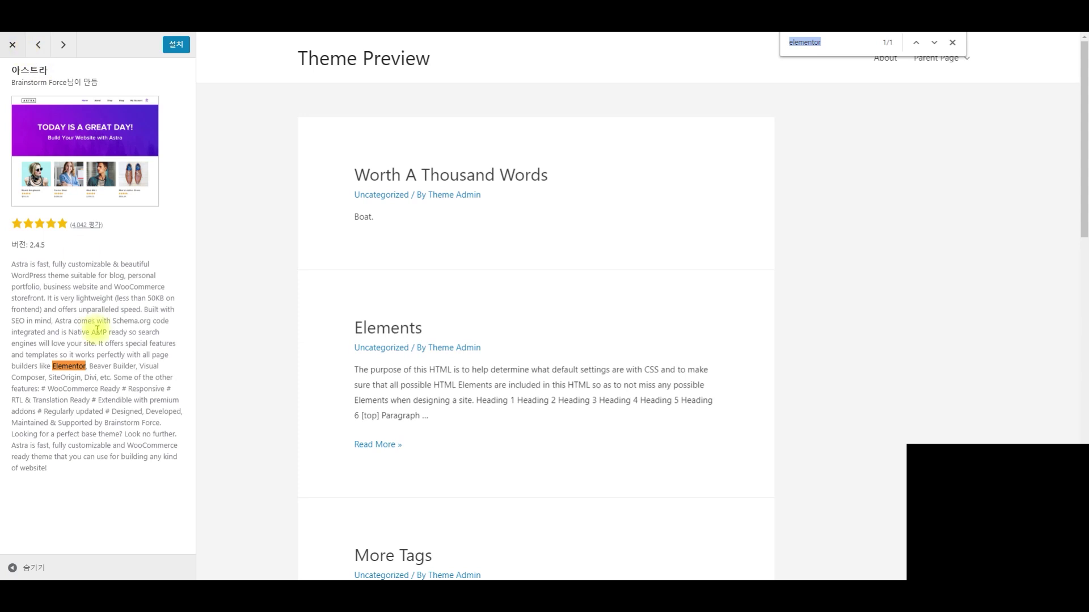
# Close the theme preview and scroll through the theme grid
pyautogui.click(29, 44)
pyautogui.click(12, 44)
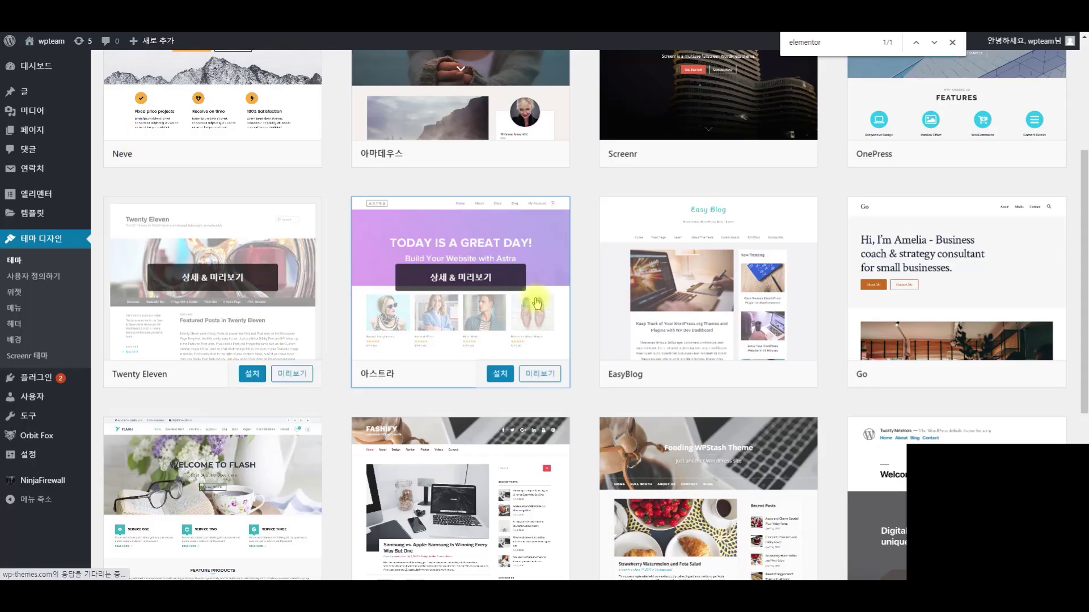
pyautogui.scroll(-2, 584, 462)
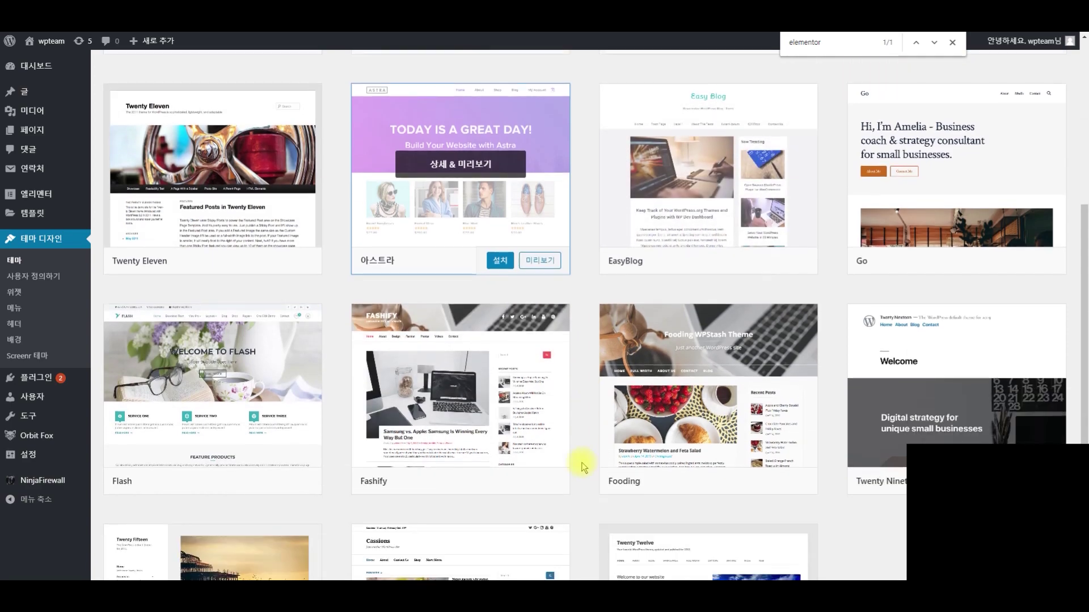
pyautogui.moveTo(554, 458)
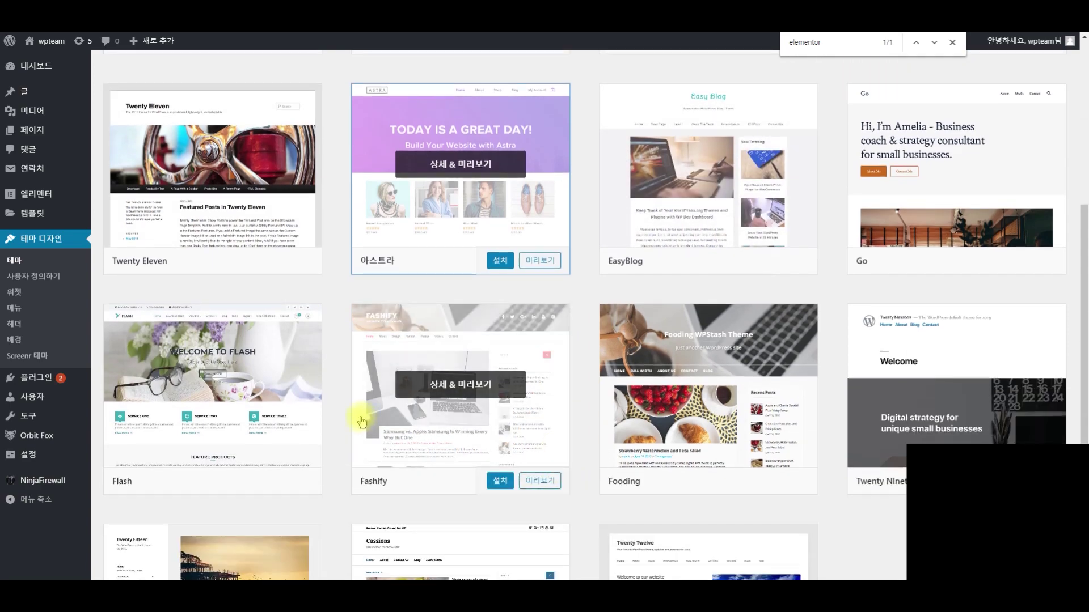
pyautogui.scroll(-3, 318, 414)
pyautogui.scroll(-1, 285, 406)
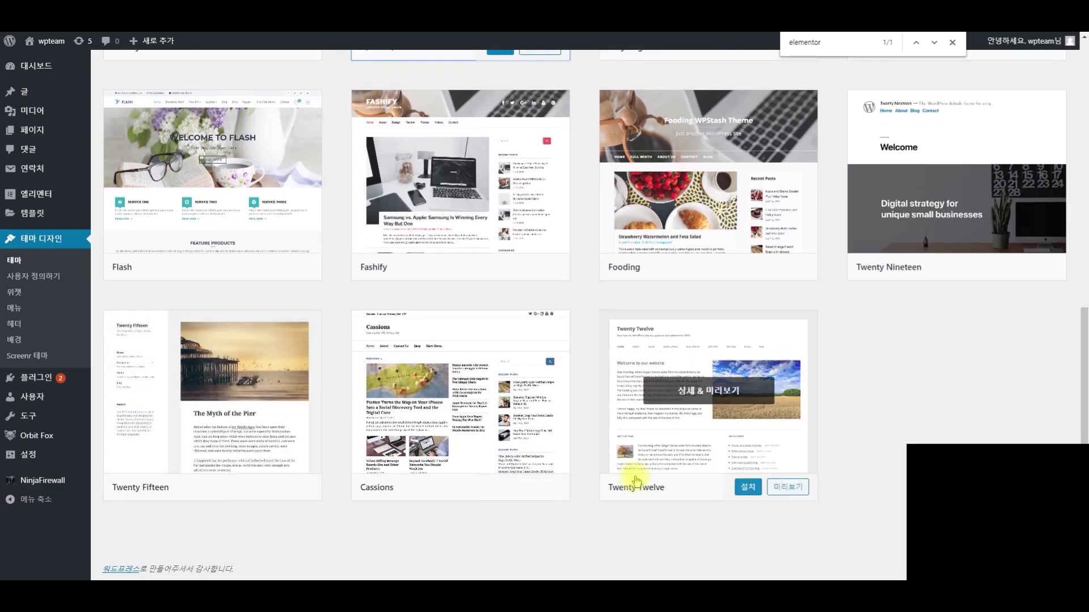
pyautogui.scroll(10, 688, 372)
pyautogui.scroll(-5, 737, 306)
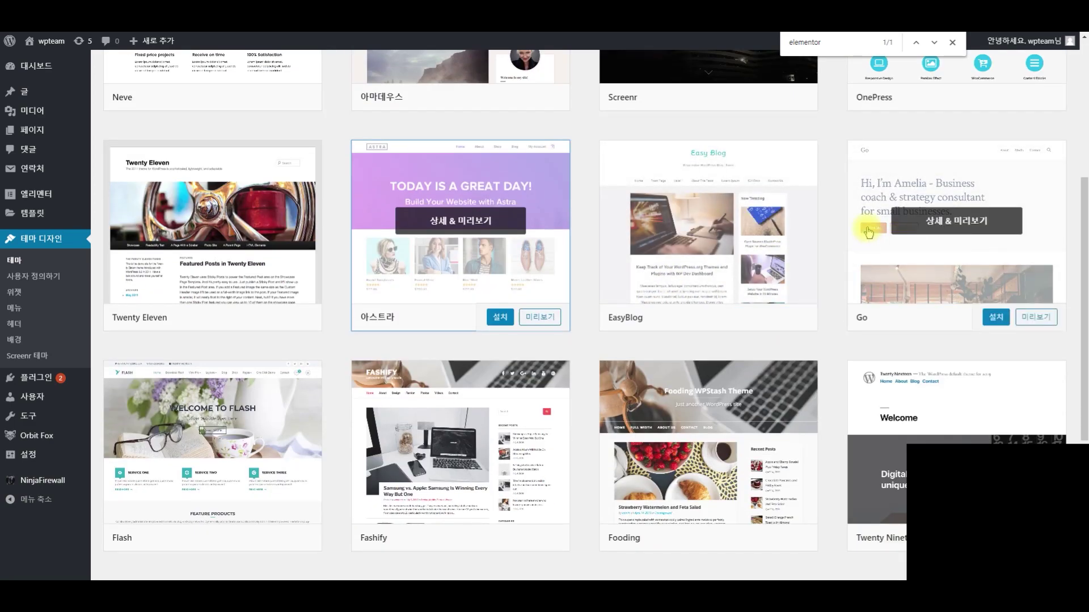
pyautogui.scroll(5, 482, 138)
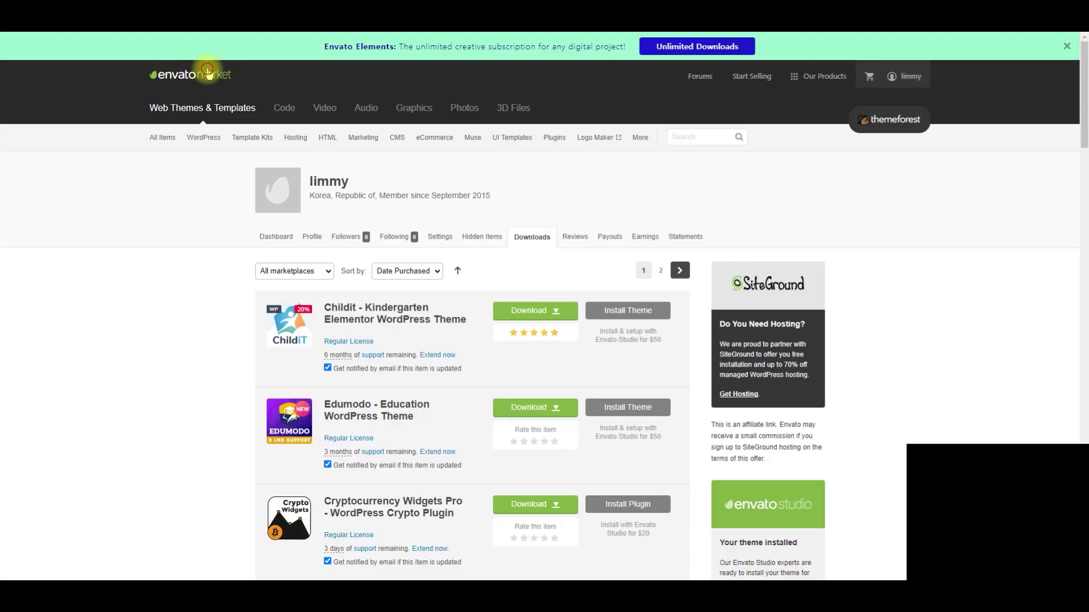
# Open themeforest.net from the address suggestions and dismiss the translation popup
pyautogui.click(211, 73)
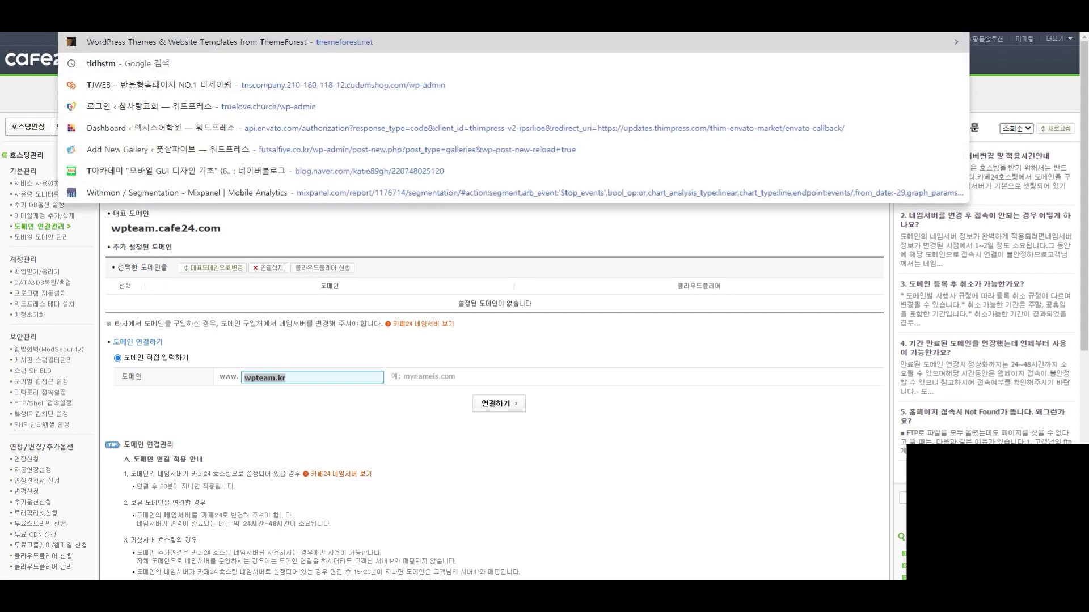
pyautogui.press('Down')
pyautogui.press('Up')
pyautogui.press('Return')
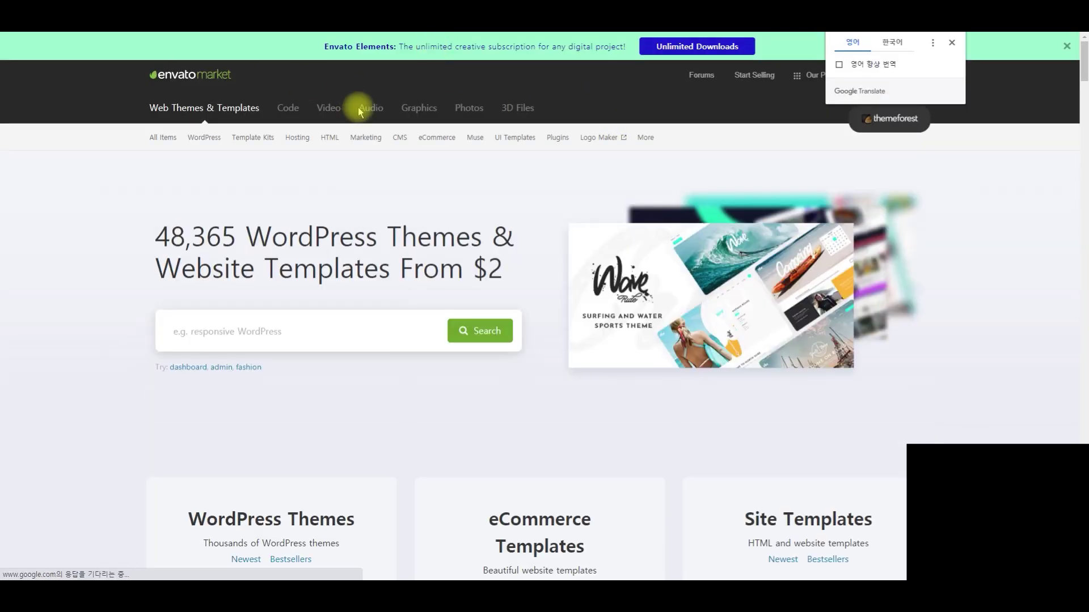
pyautogui.click(874, 150)
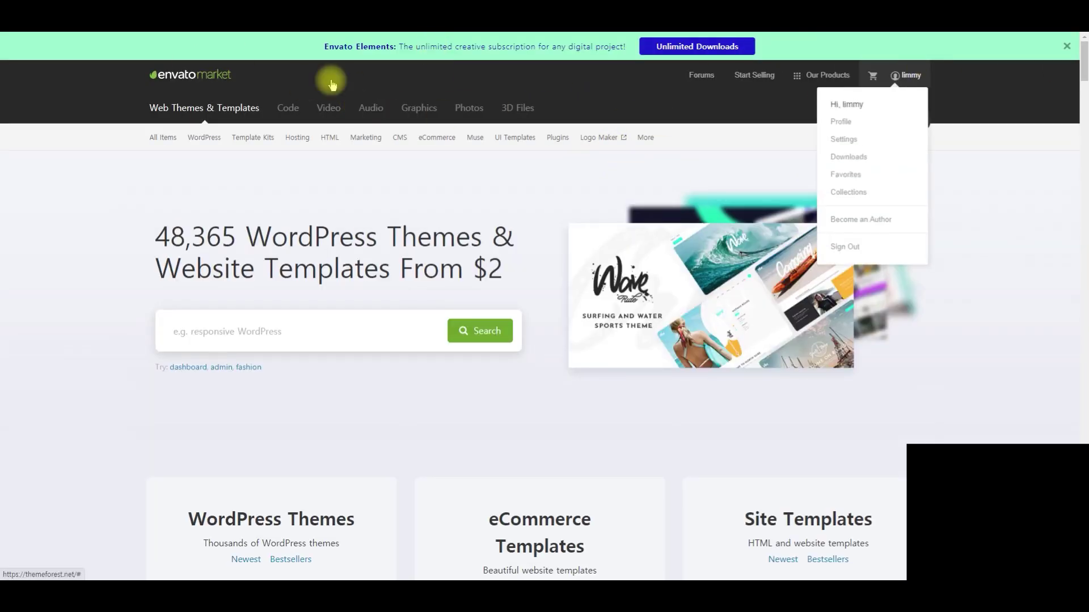
# Search for 'wordpress' and filter results to the WordPress category (11,930 items)
pyautogui.click(277, 335)
pyautogui.write('wordpress')
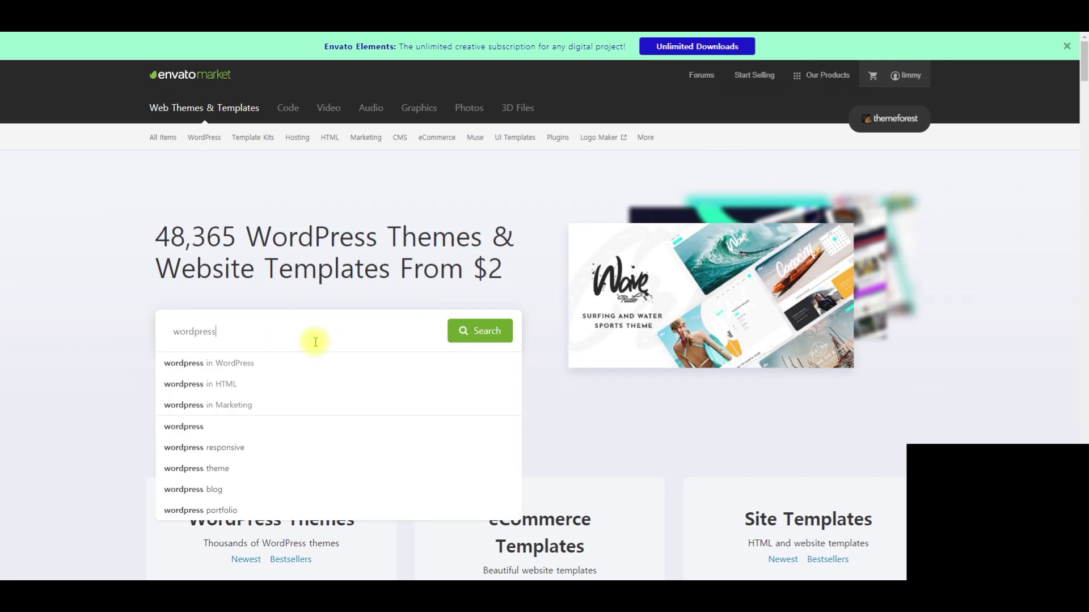
pyautogui.press('Return')
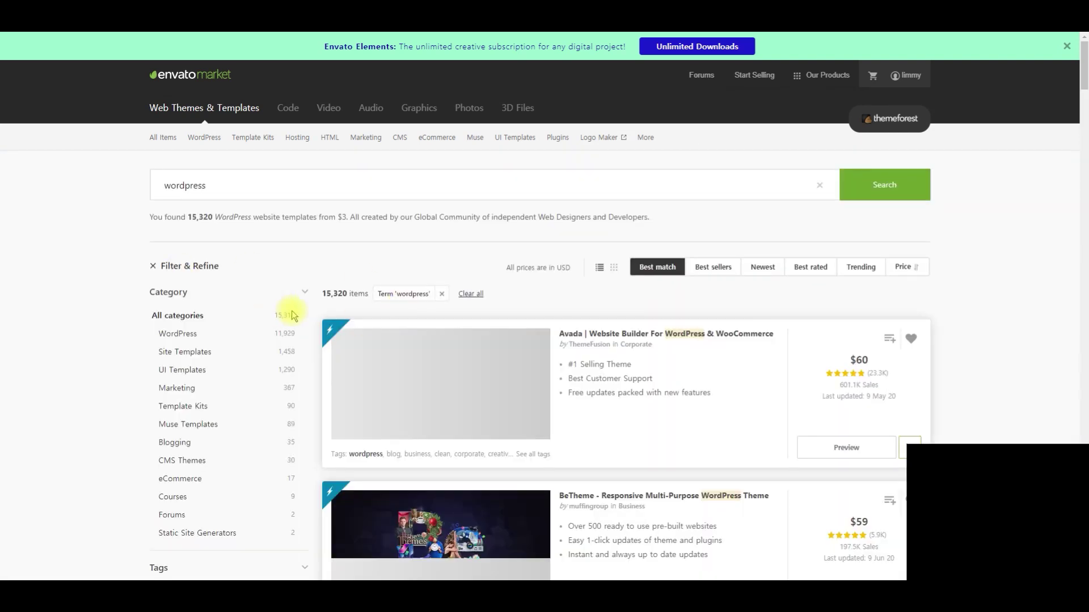
pyautogui.scroll(-3, 290, 290)
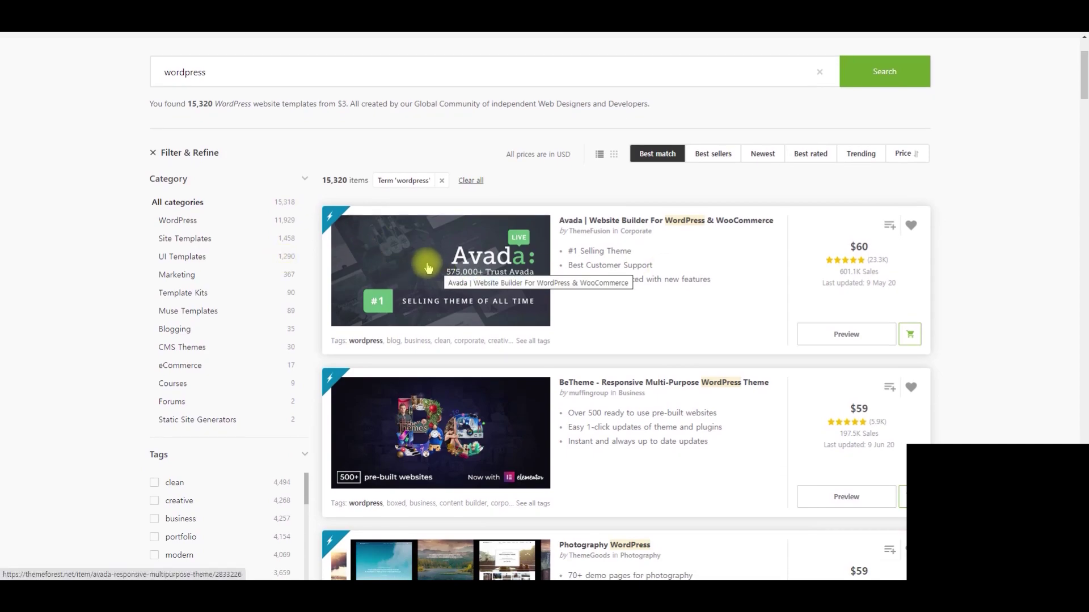
pyautogui.scroll(-2, 886, 291)
pyautogui.scroll(-10, 557, 297)
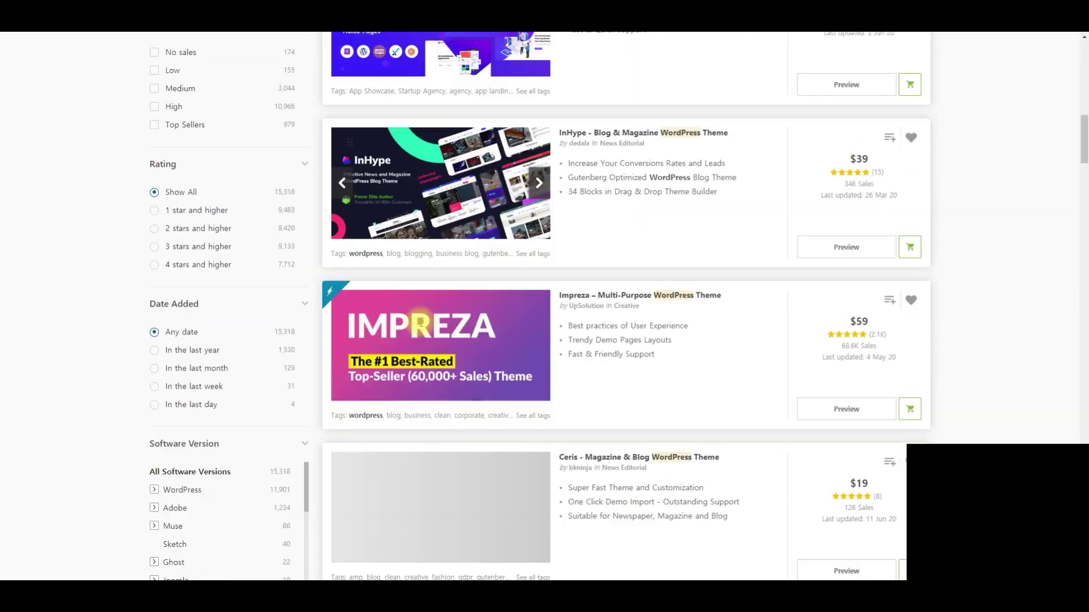
pyautogui.scroll(15, 448, 358)
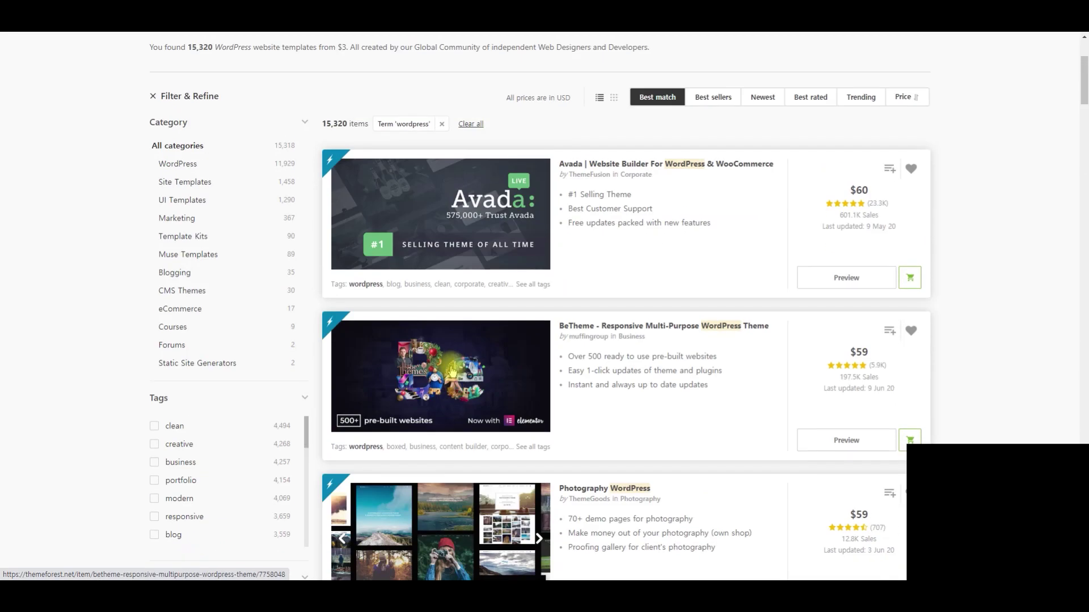
pyautogui.click(180, 164)
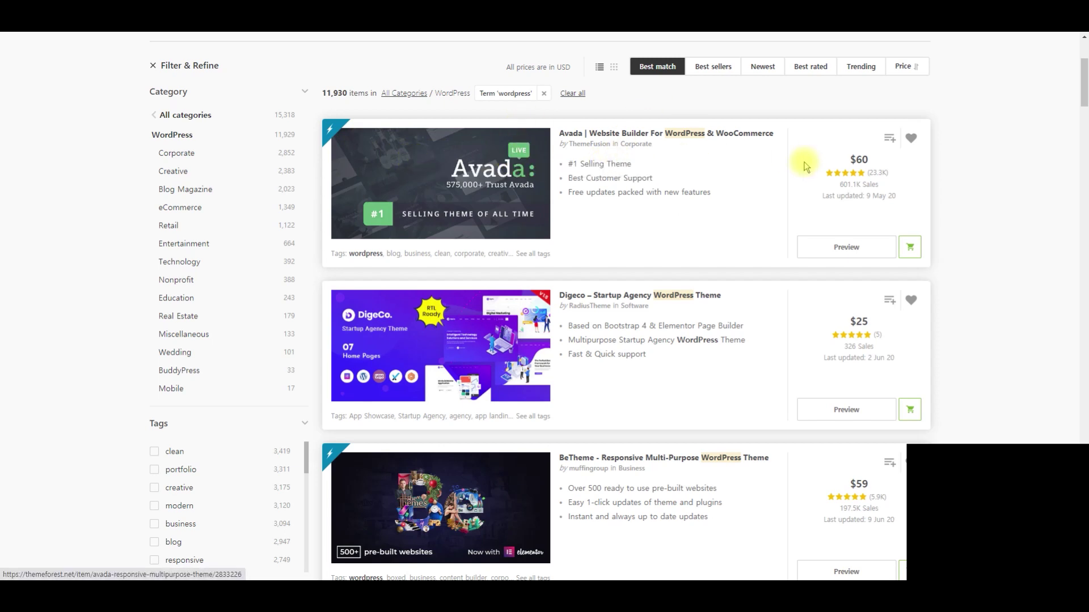
pyautogui.click(696, 135)
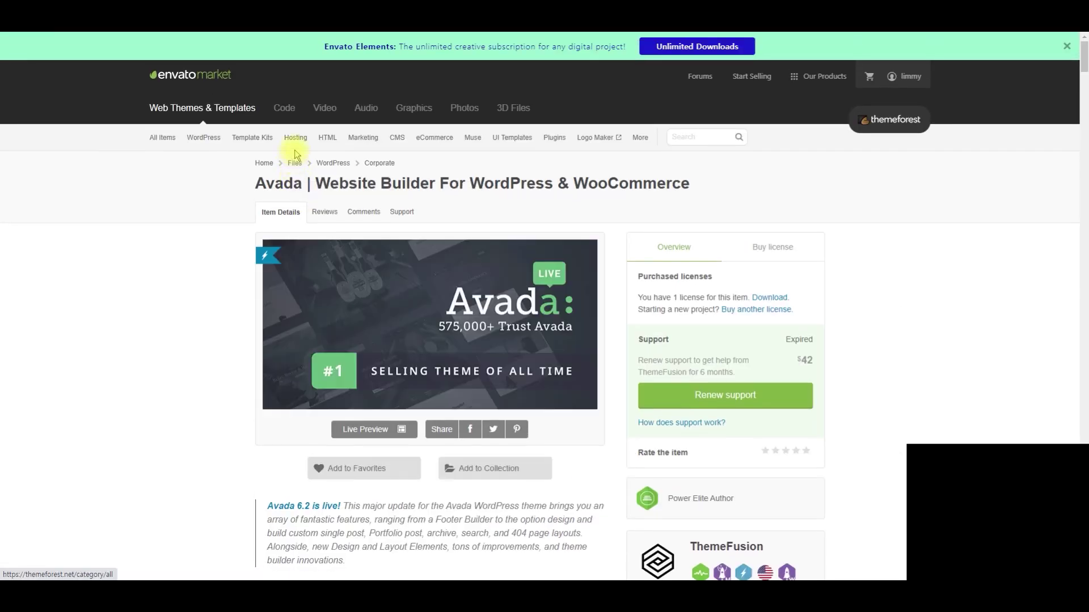
pyautogui.scroll(-7, 317, 89)
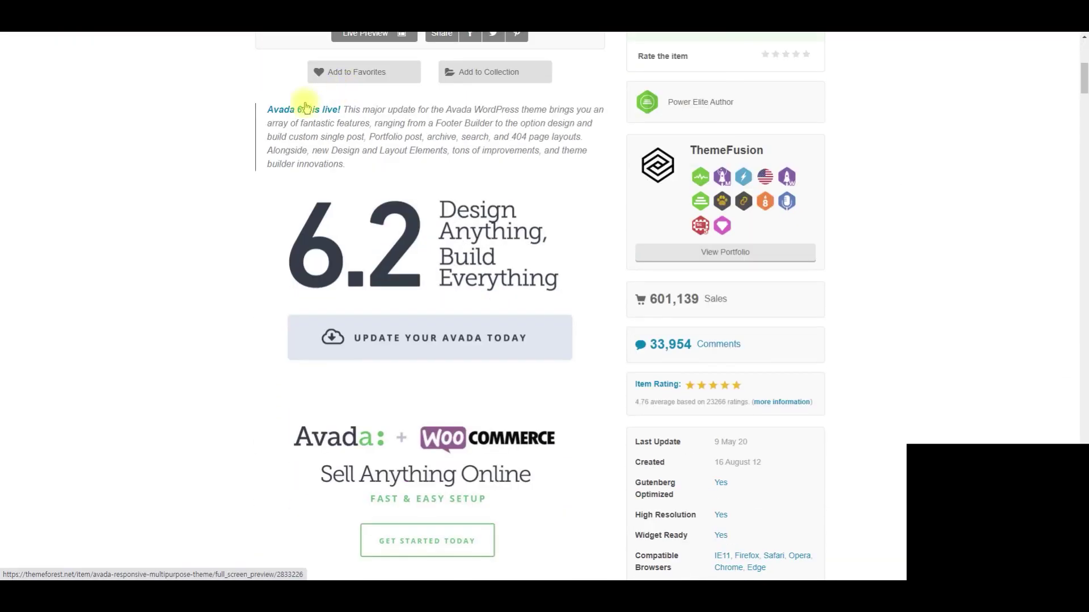
pyautogui.scroll(-4, 311, 111)
pyautogui.scroll(-4, 238, 284)
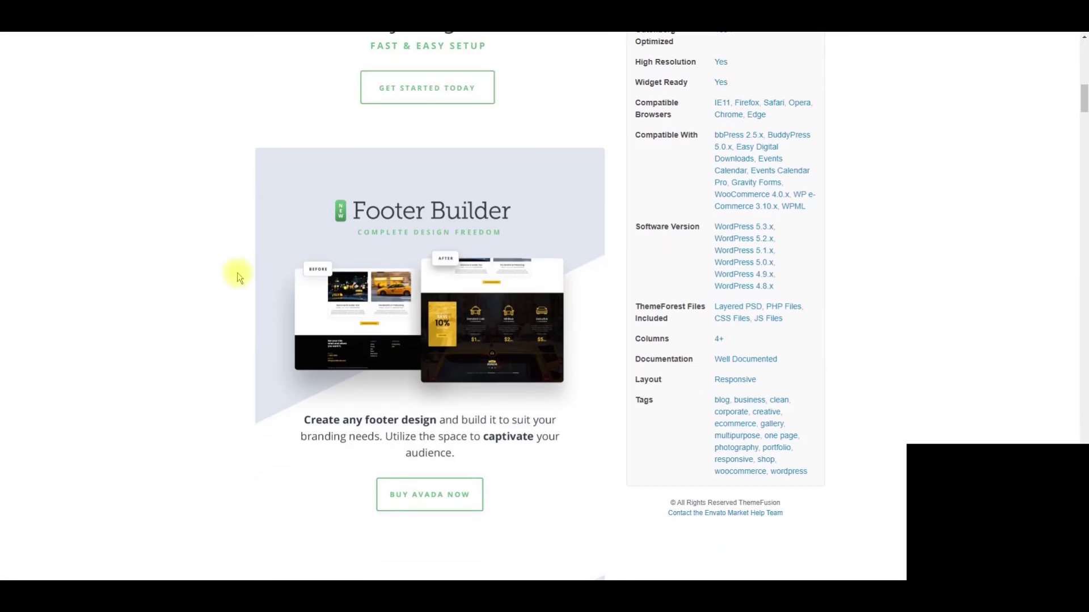
pyautogui.scroll(-6, 359, 340)
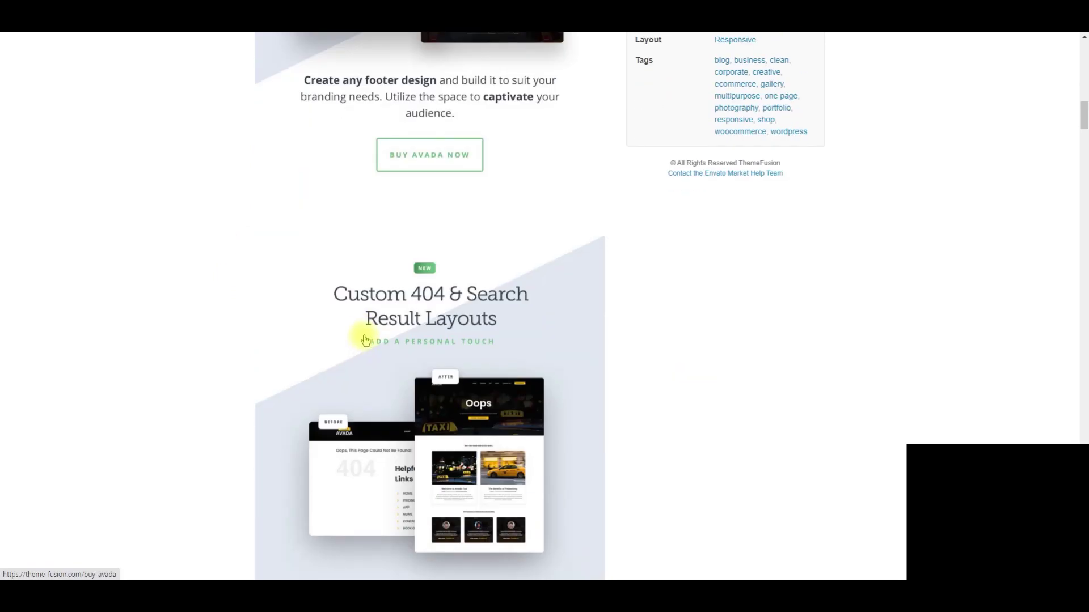
pyautogui.scroll(-13, 359, 335)
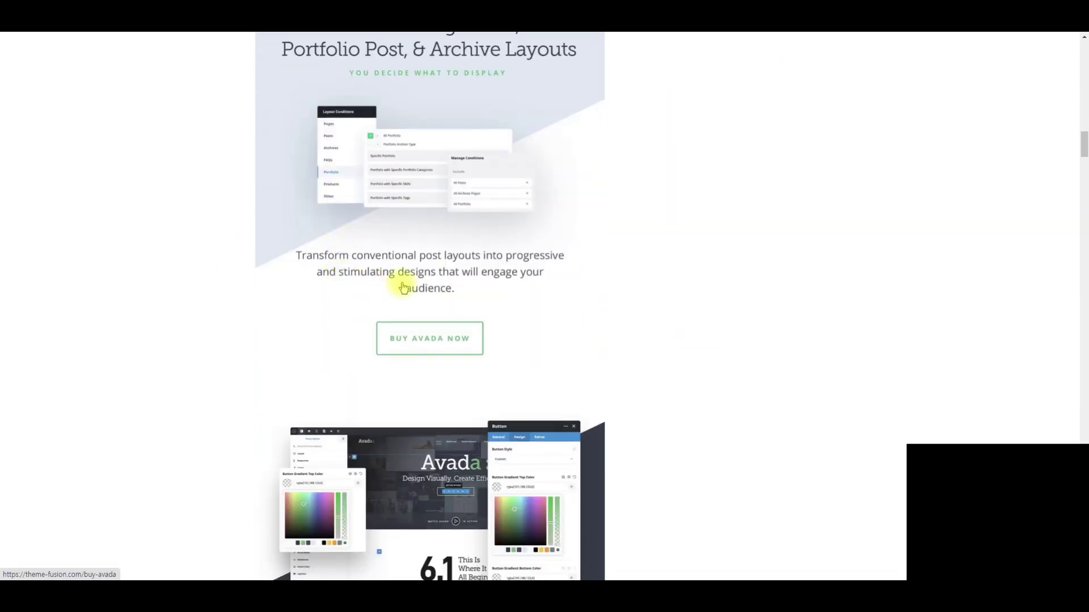
pyautogui.scroll(20, 358, 293)
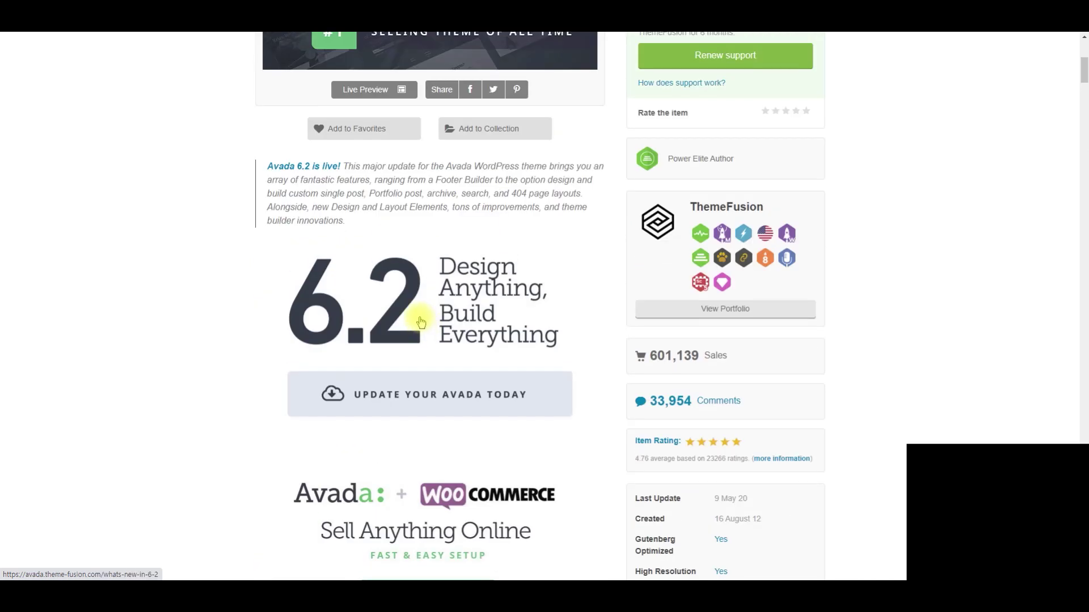
pyautogui.scroll(6, 246, 400)
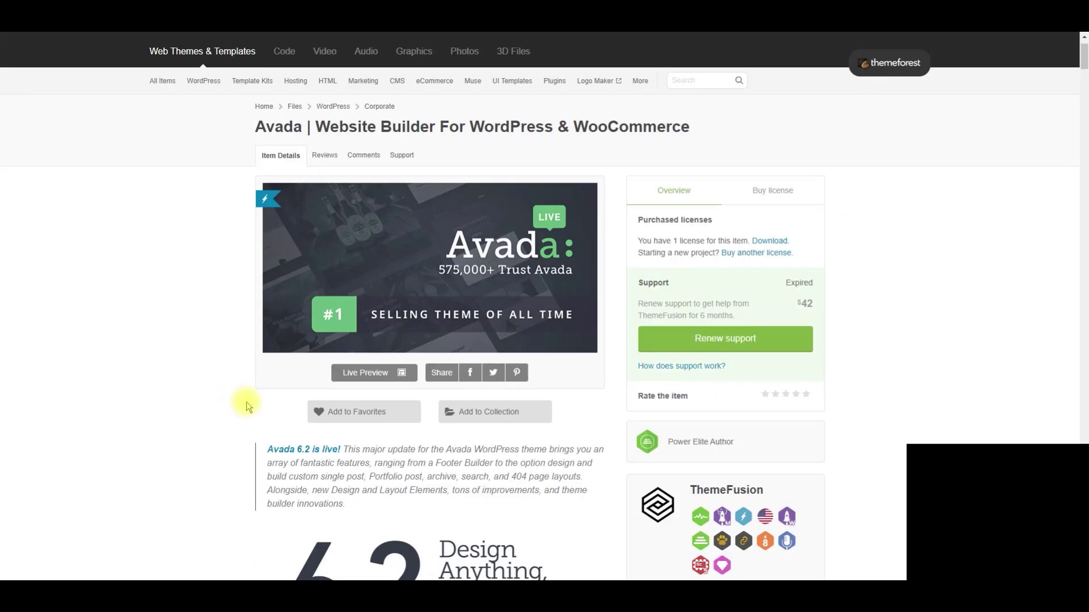
pyautogui.scroll(-4, 248, 400)
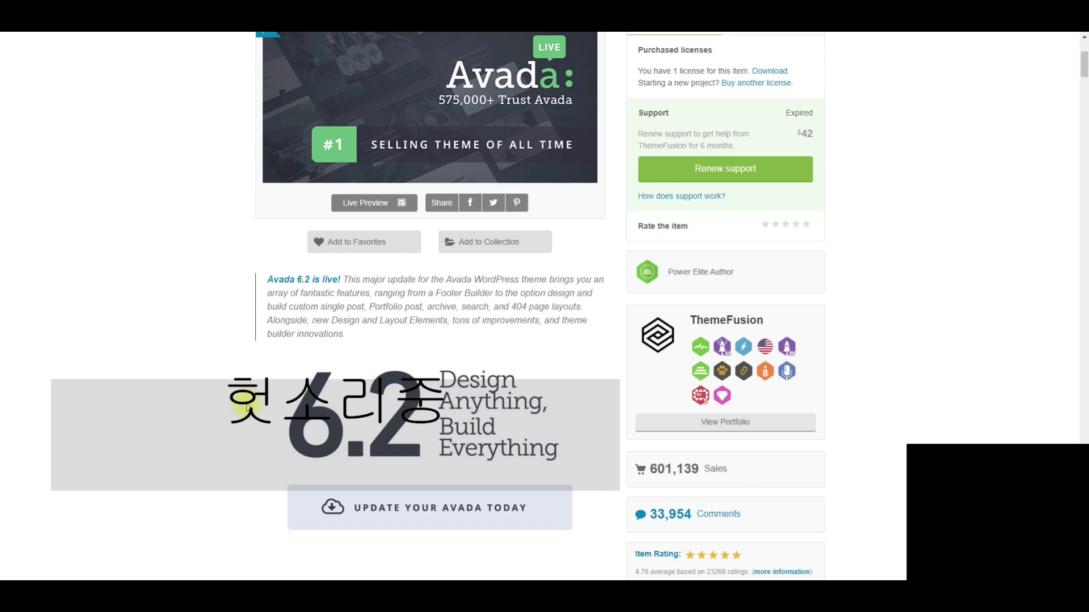
pyautogui.scroll(4, 245, 406)
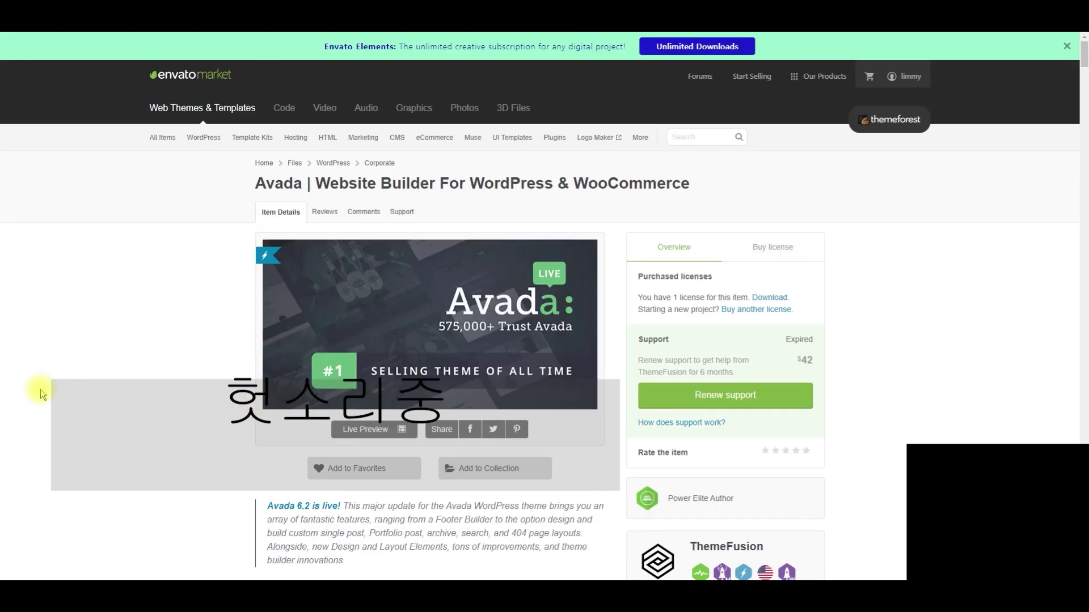
pyautogui.scroll(-2, 972, 275)
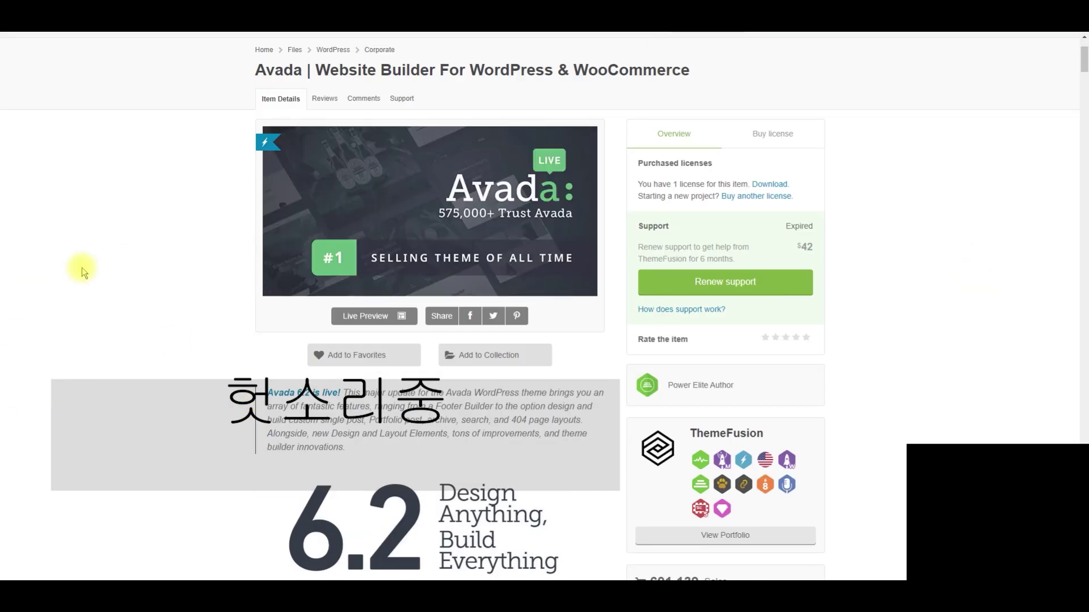
pyautogui.scroll(-2, 80, 274)
pyautogui.scroll(1, 406, 292)
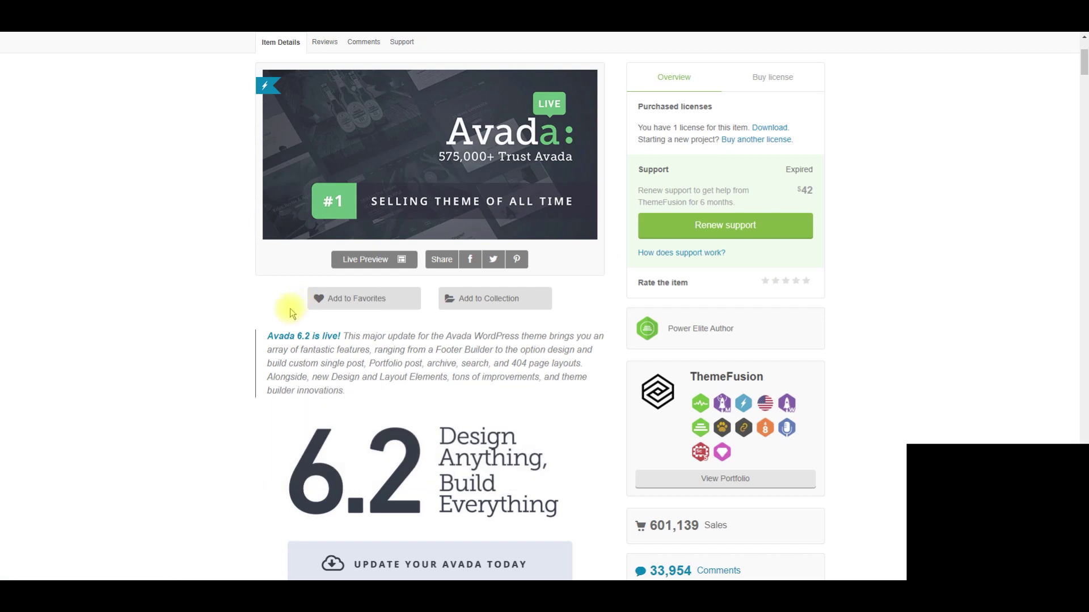
pyautogui.scroll(3, 288, 324)
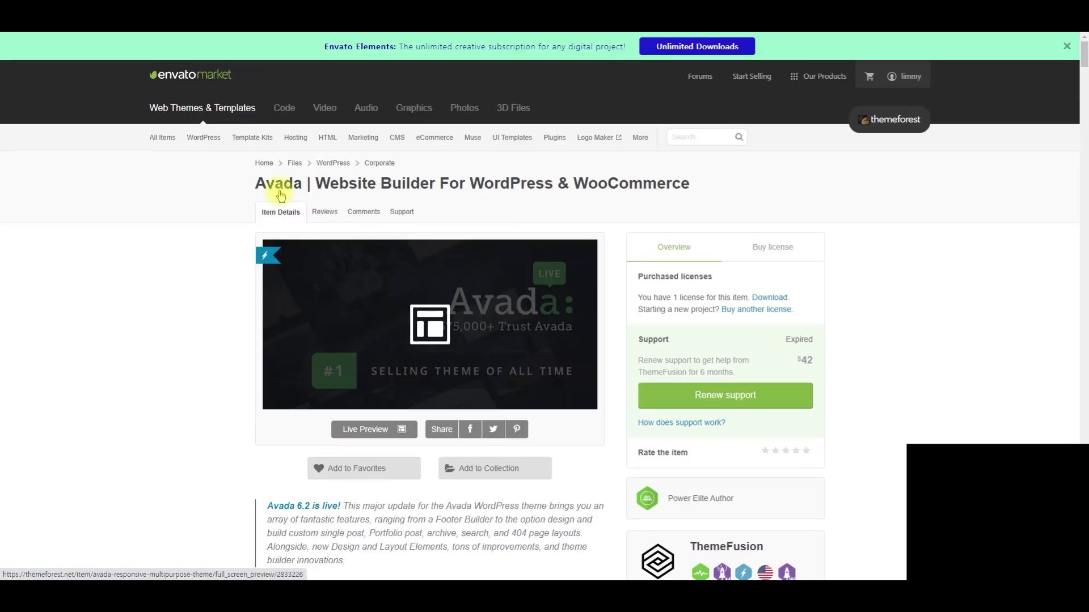
# Rerun the earlier 'wordpress' search from the Web Themes & Templates home page
pyautogui.click(223, 109)
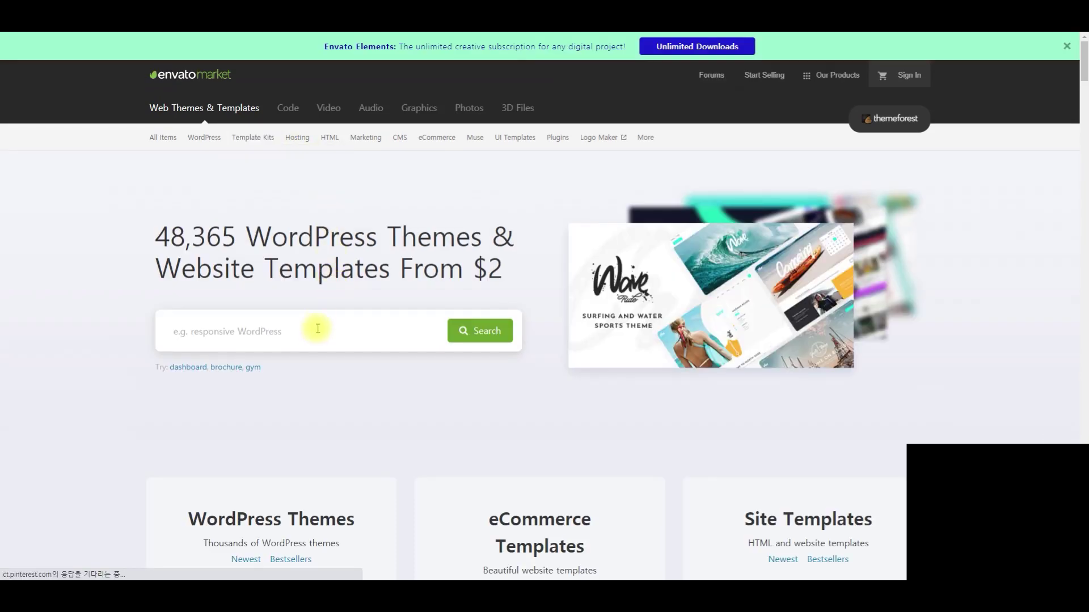
pyautogui.click(316, 332)
pyautogui.press('Down')
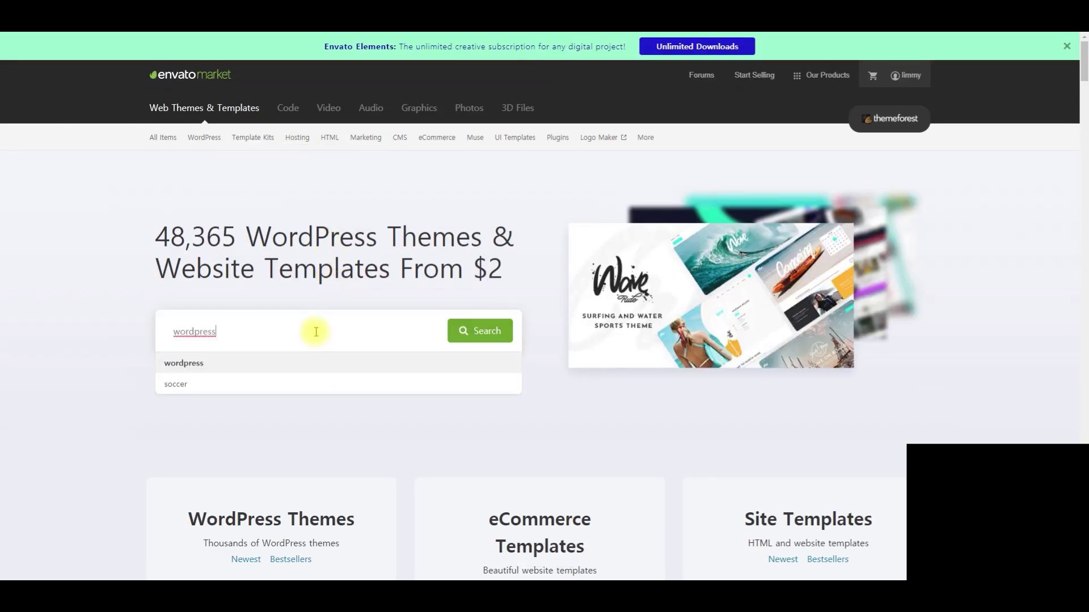
pyautogui.press('Return')
pyautogui.scroll(-5, 584, 199)
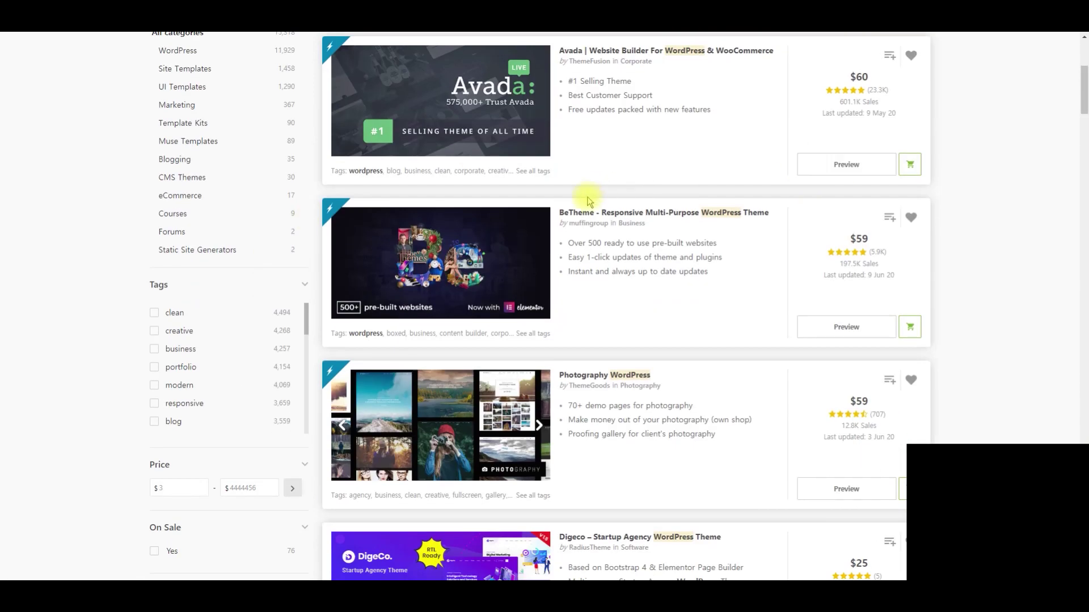
pyautogui.scroll(-2, 698, 256)
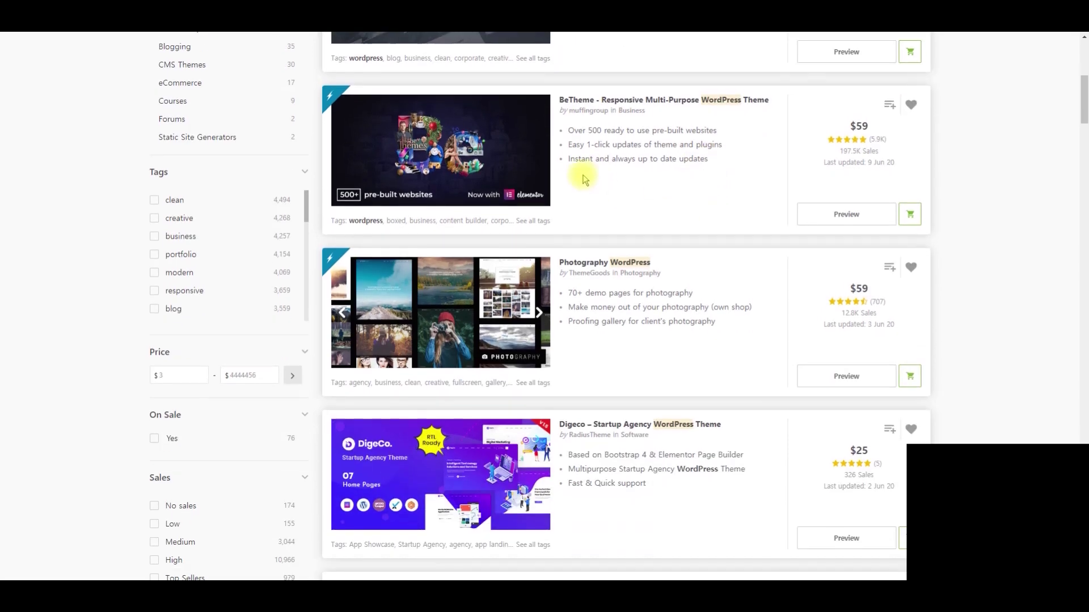
pyautogui.scroll(4, 584, 170)
pyautogui.scroll(-3, 556, 147)
pyautogui.scroll(-1, 638, 158)
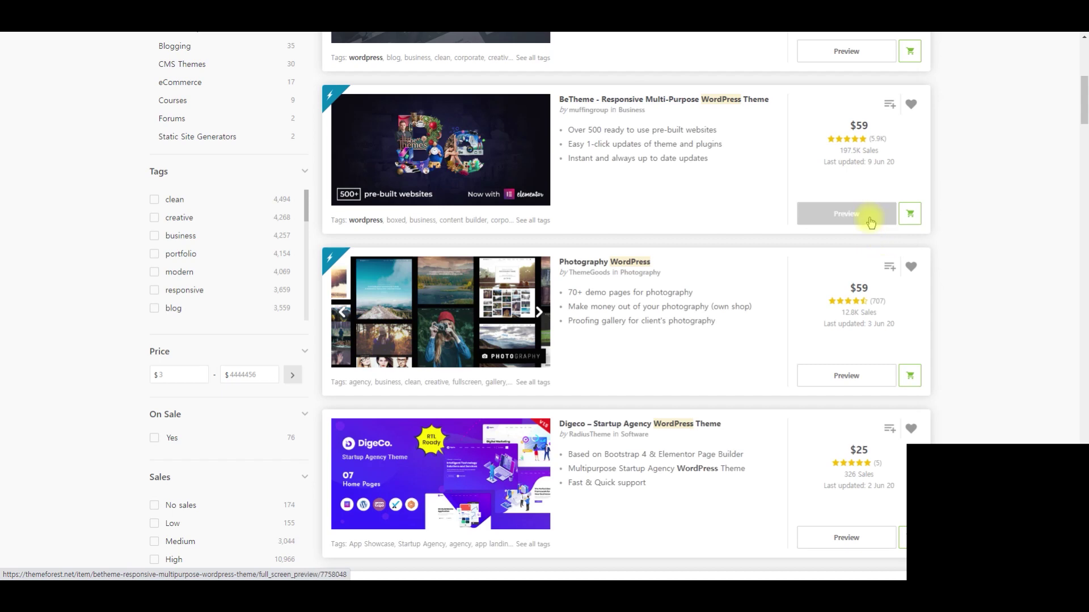
# Open BeTheme's live preview and browse its pre-built demos
pyautogui.click(869, 217)
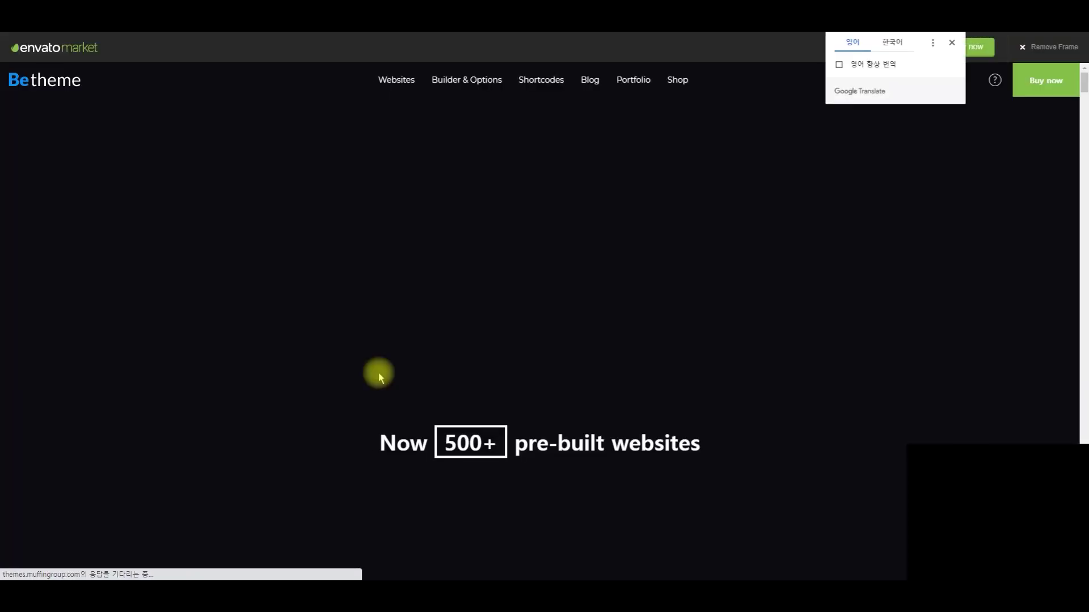
pyautogui.scroll(-4, 353, 300)
pyautogui.scroll(-18, 353, 299)
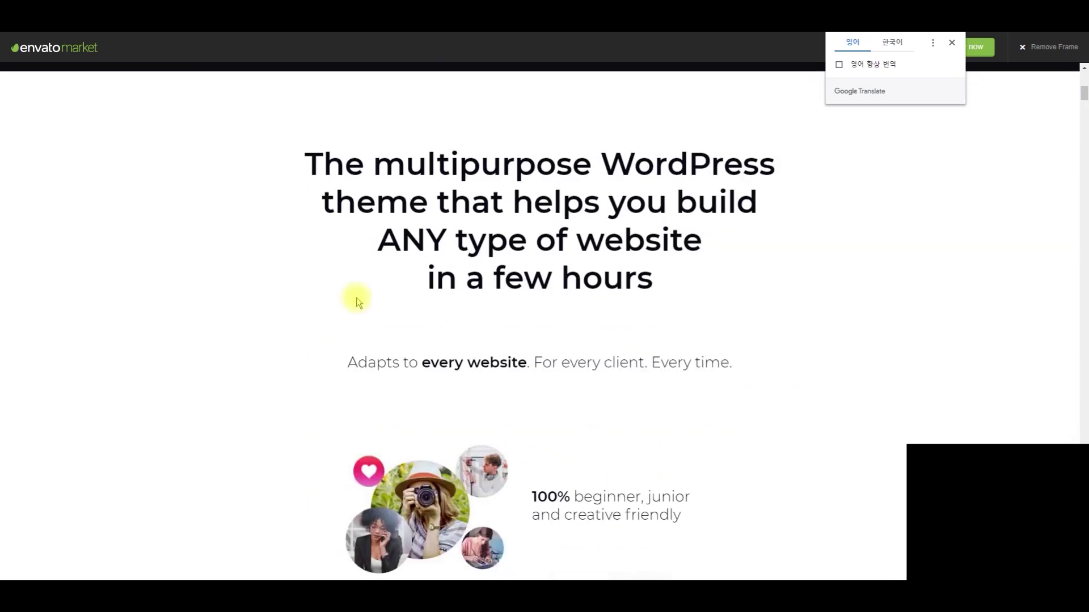
pyautogui.scroll(-14, 384, 268)
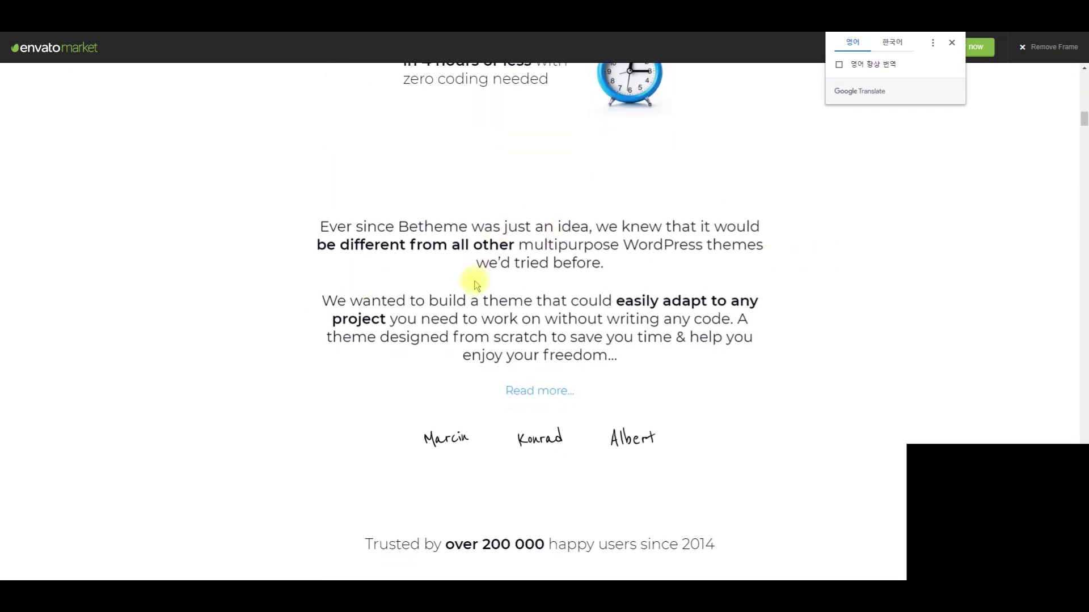
pyautogui.scroll(-4, 102, 162)
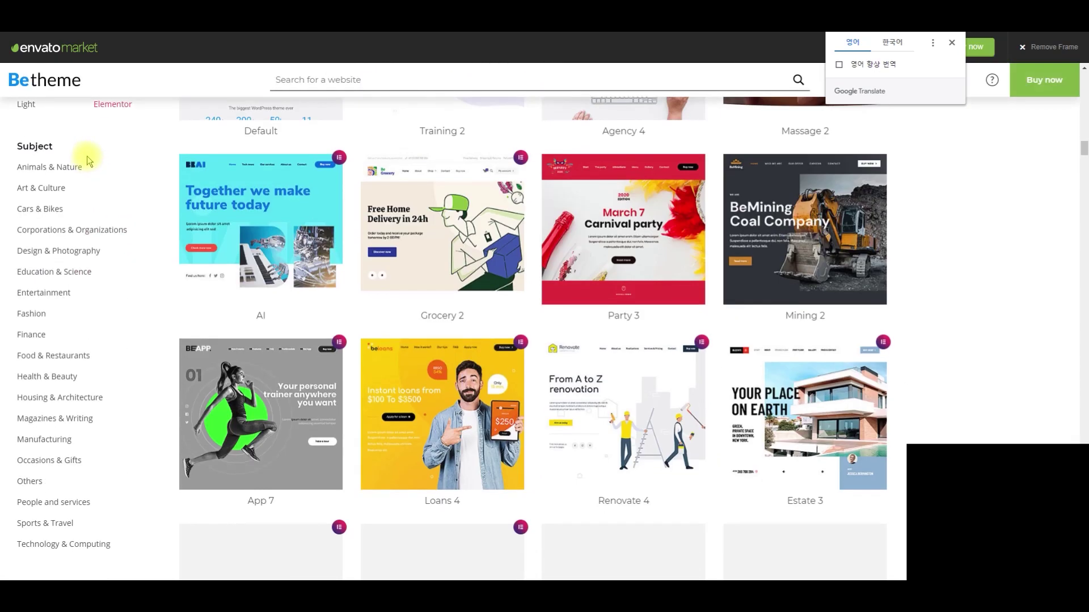
pyautogui.scroll(6, 87, 159)
pyautogui.scroll(-3, 271, 346)
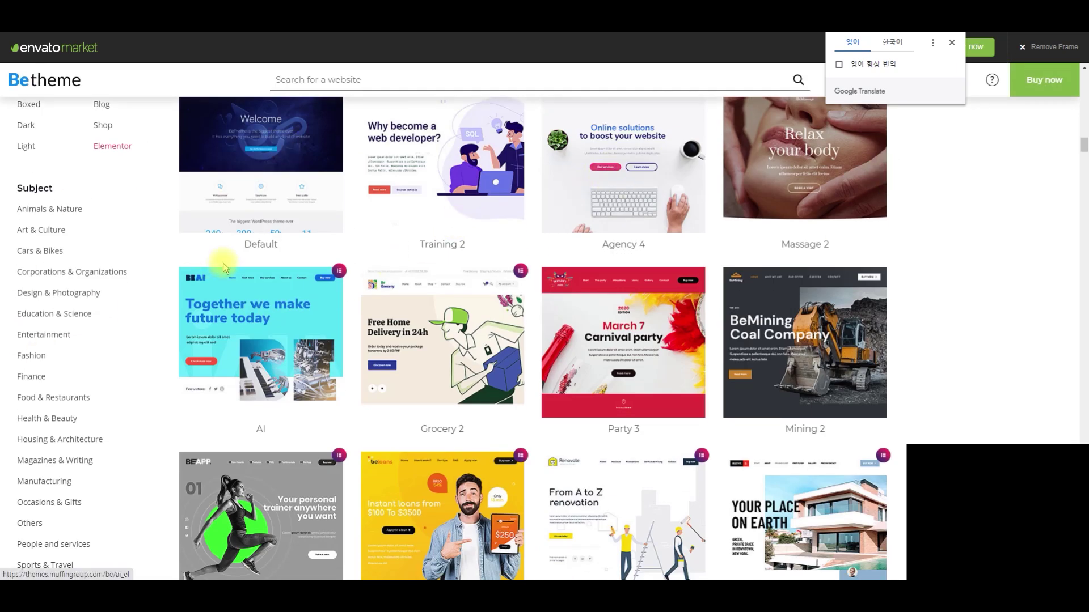
# Explore the Agency 4 demo and its About us page, then return to BeTheme's item page
pyautogui.click(658, 196)
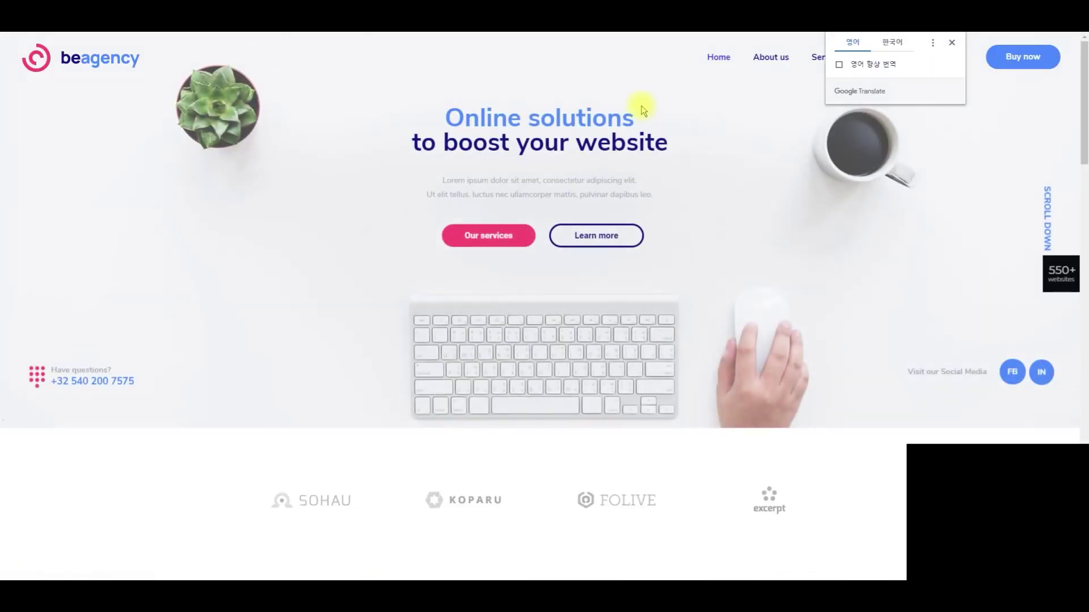
pyautogui.scroll(-7, 440, 212)
pyautogui.scroll(-15, 607, 175)
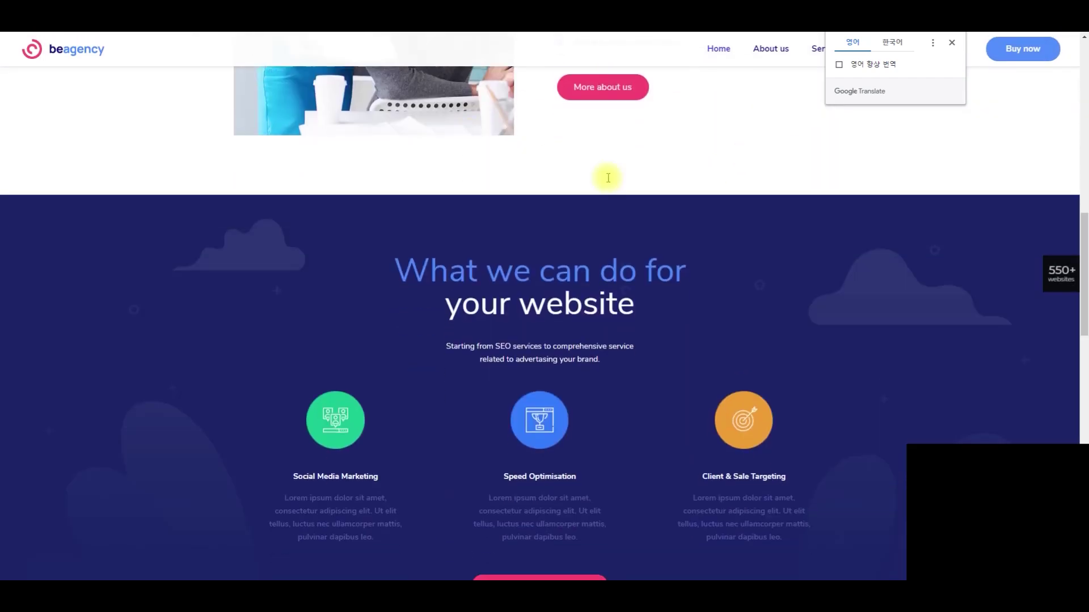
pyautogui.scroll(6, 691, 223)
pyautogui.scroll(8, 739, 262)
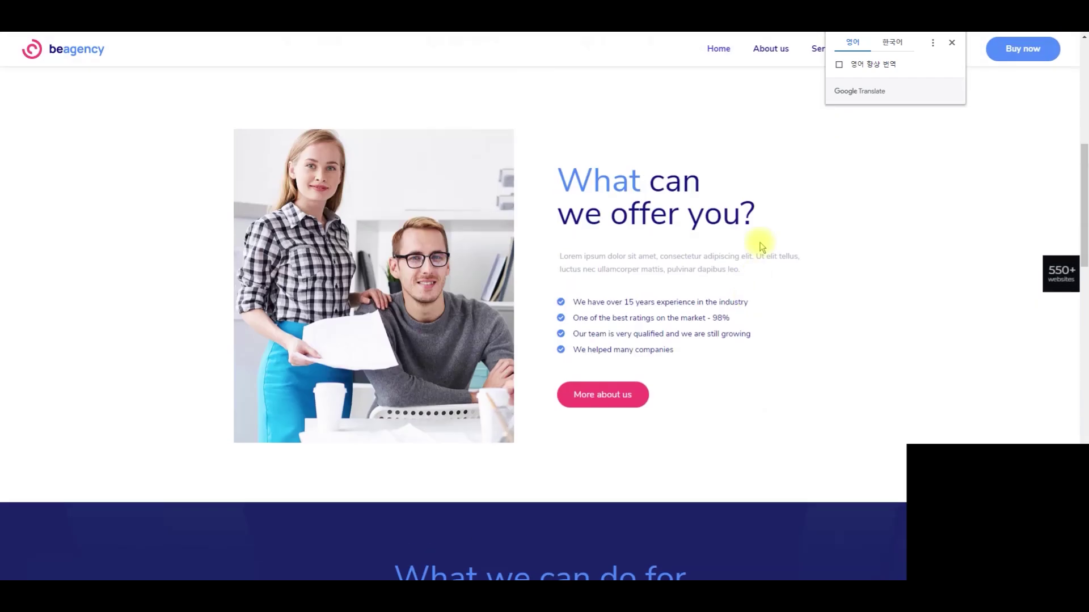
pyautogui.click(765, 47)
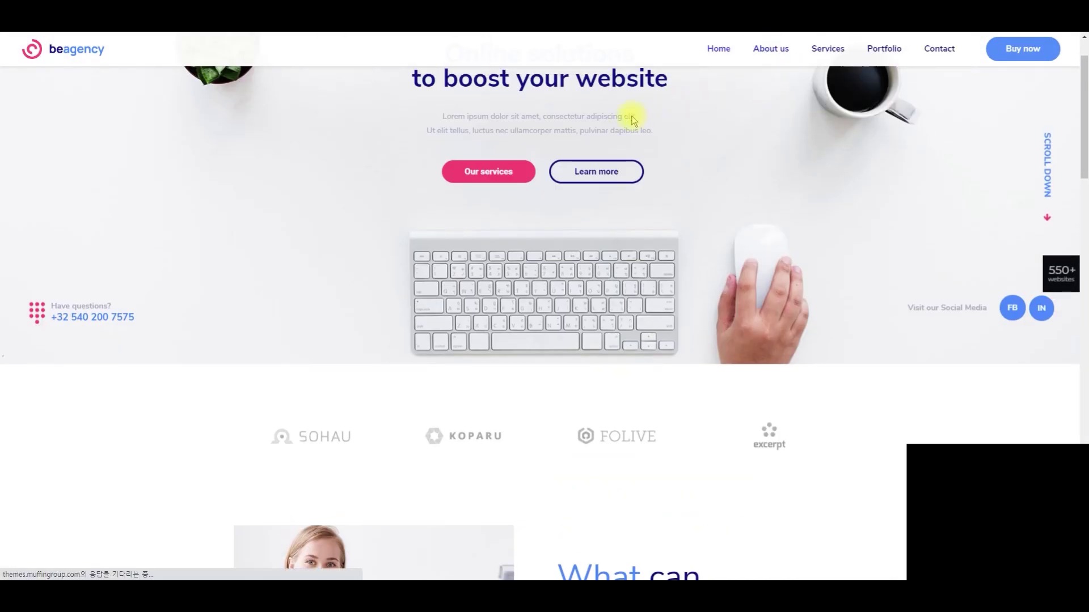
pyautogui.scroll(-20, 629, 133)
pyautogui.scroll(7, 640, 140)
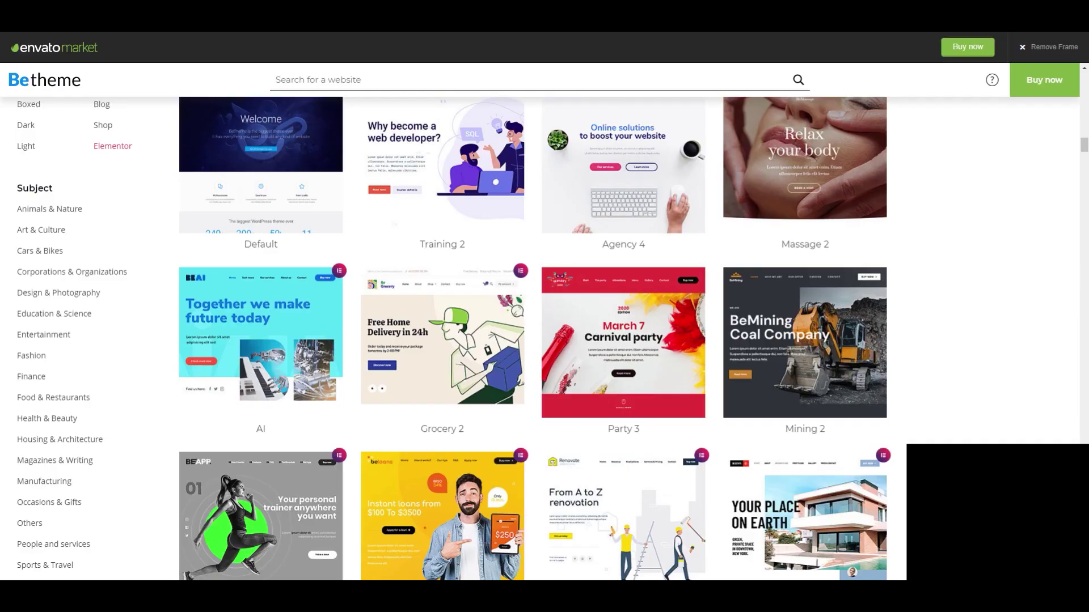
pyautogui.scroll(6, 794, 204)
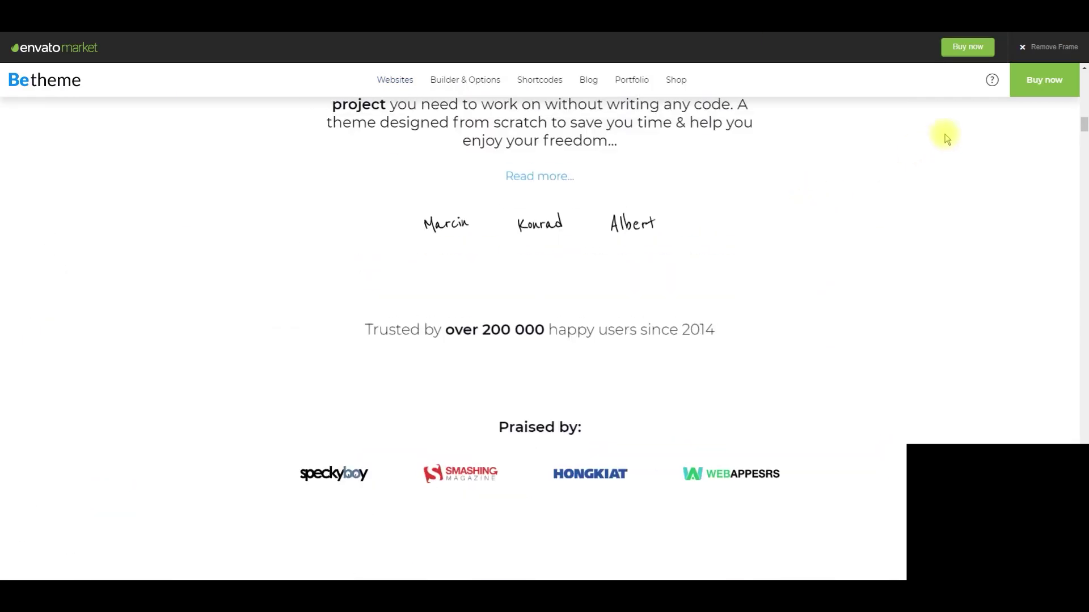
pyautogui.scroll(6, 947, 125)
pyautogui.scroll(5, 951, 116)
pyautogui.click(1042, 80)
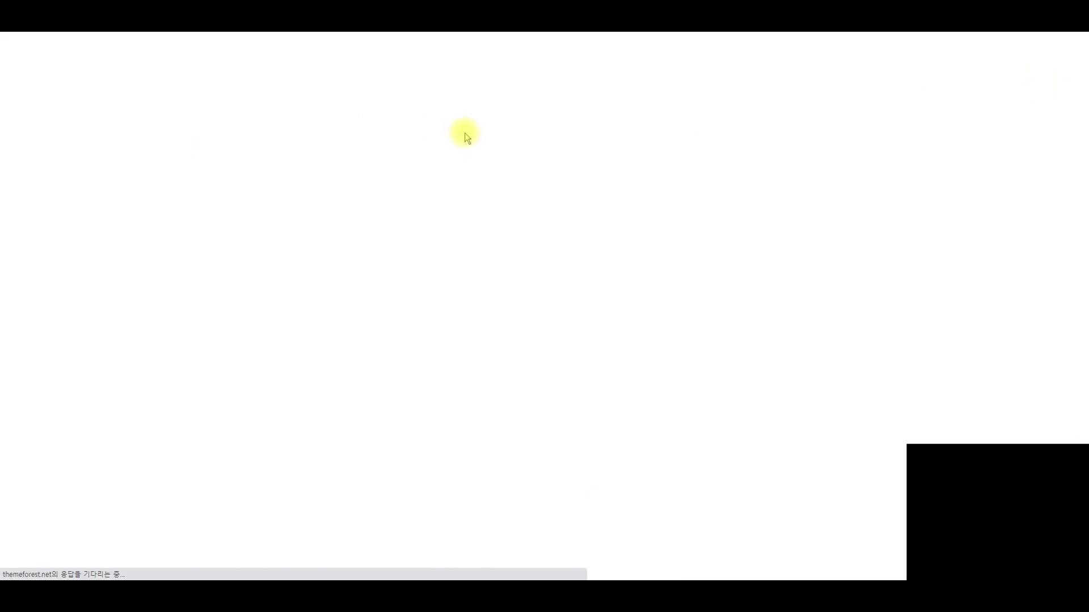
# Go to the account's Downloads page and expand the Childit theme's Download options
pyautogui.scroll(-2, 751, 211)
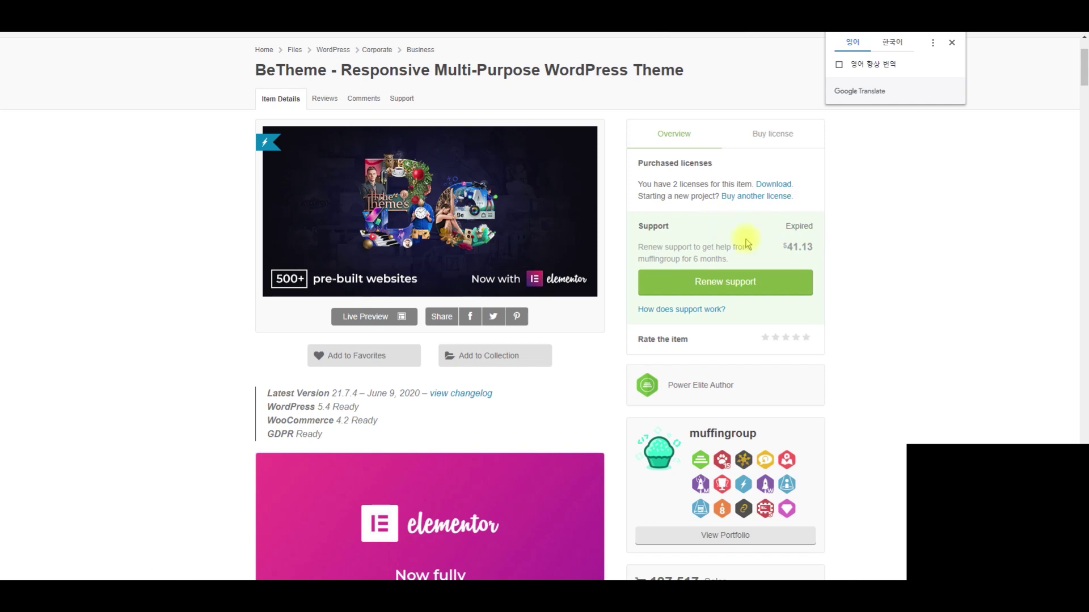
pyautogui.scroll(-3, 815, 239)
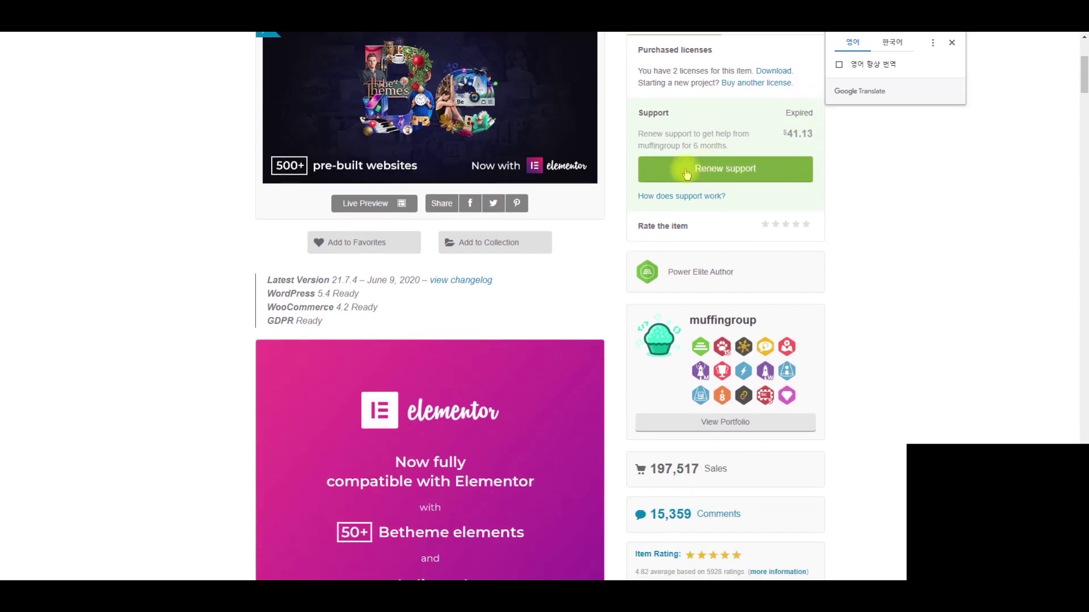
pyautogui.scroll(5, 588, 261)
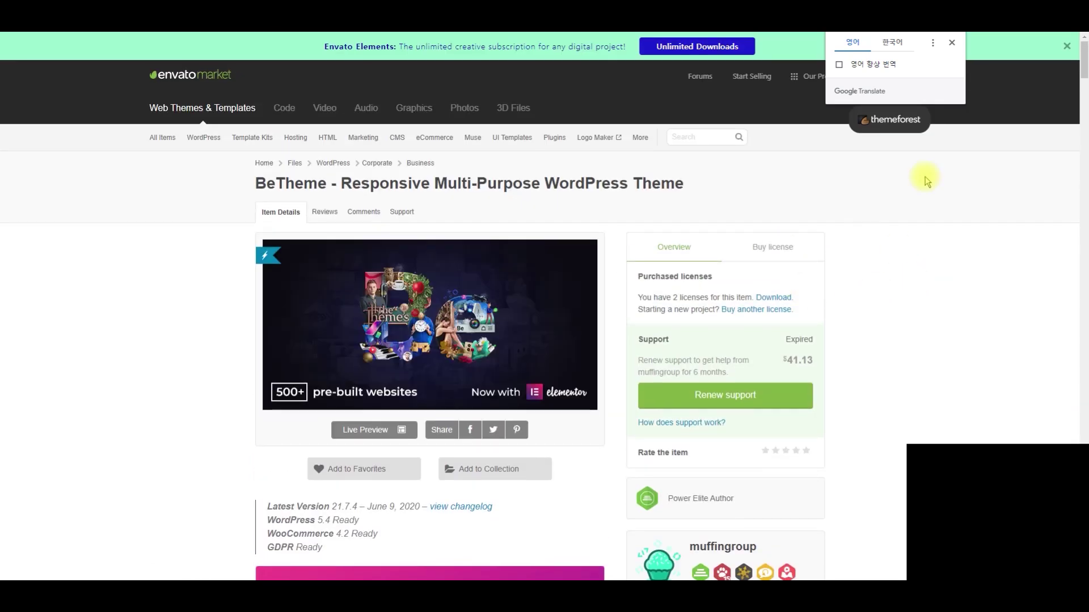
pyautogui.click(951, 44)
pyautogui.moveTo(900, 74)
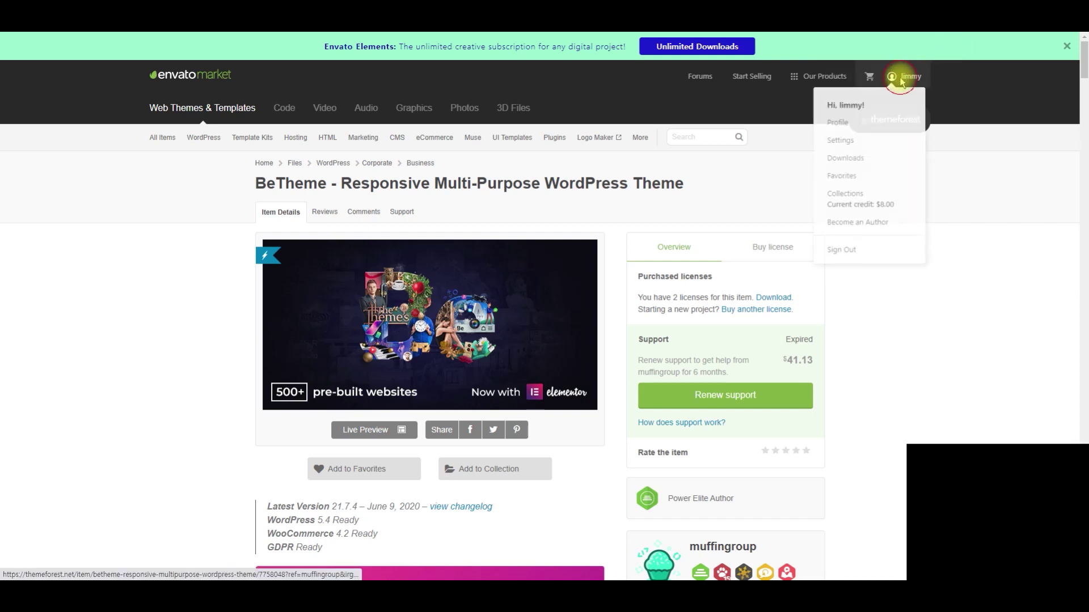
pyautogui.click(857, 161)
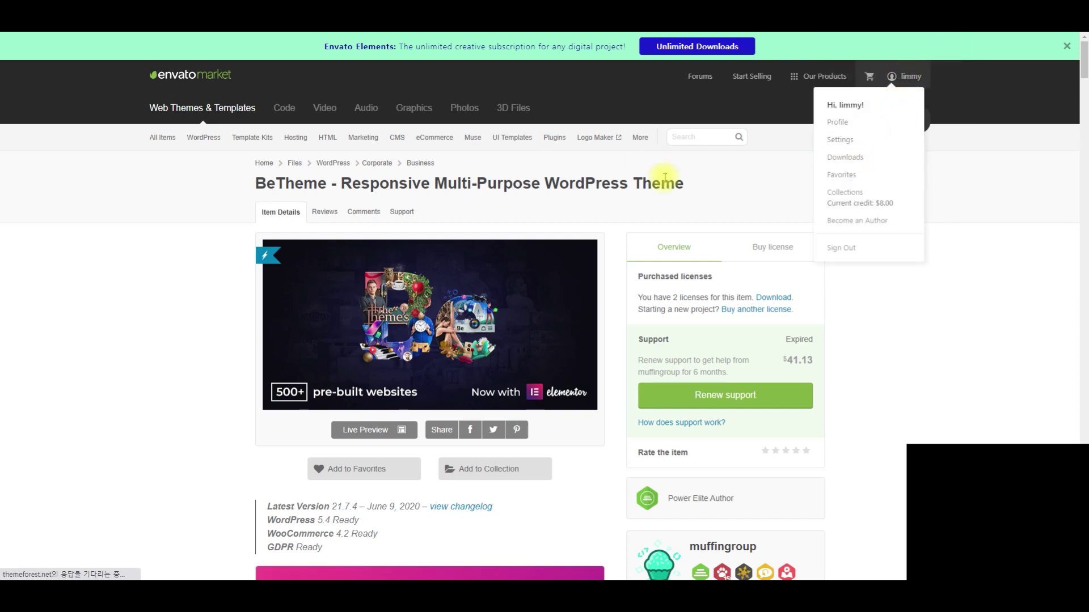
pyautogui.scroll(-3, 426, 216)
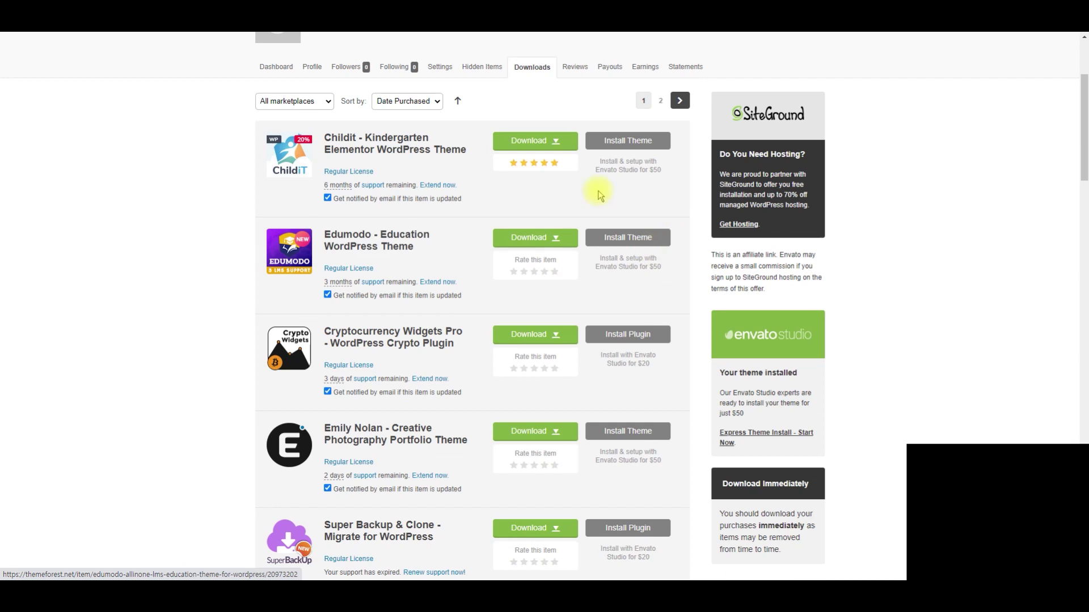
pyautogui.click(546, 142)
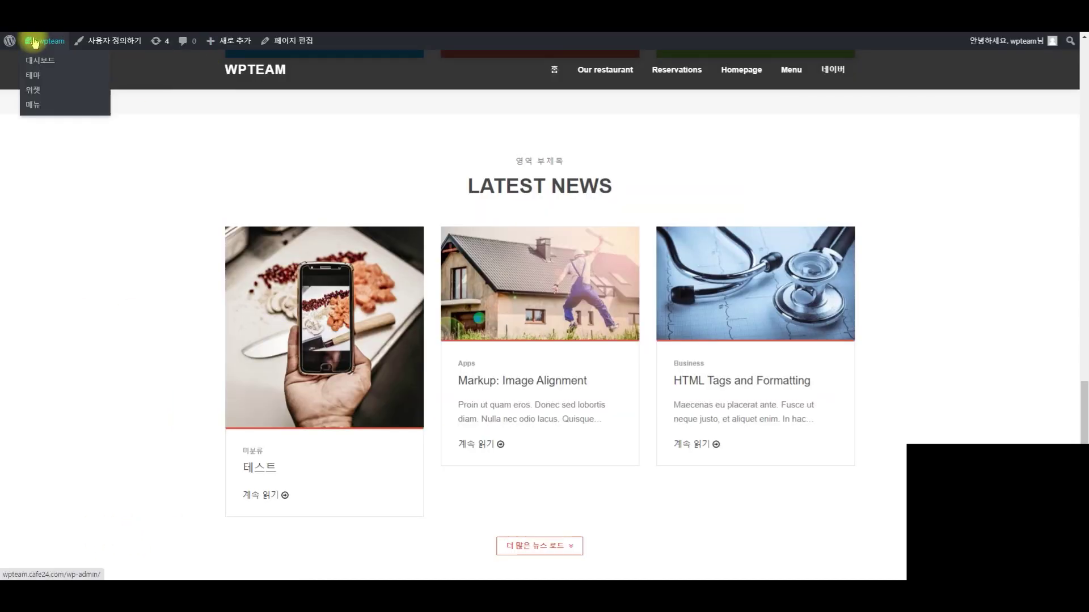
# From the wpteam dashboard, reveal the Upload Theme .zip area under Add New themes
pyautogui.click(42, 41)
pyautogui.moveTo(68, 279)
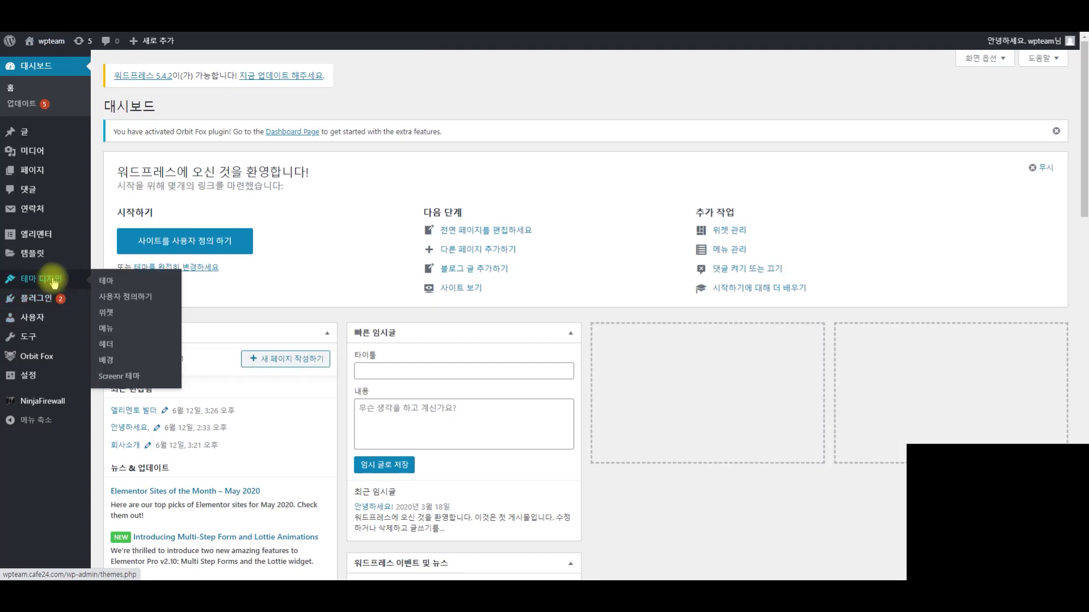
pyautogui.click(123, 282)
pyautogui.click(206, 106)
pyautogui.click(191, 107)
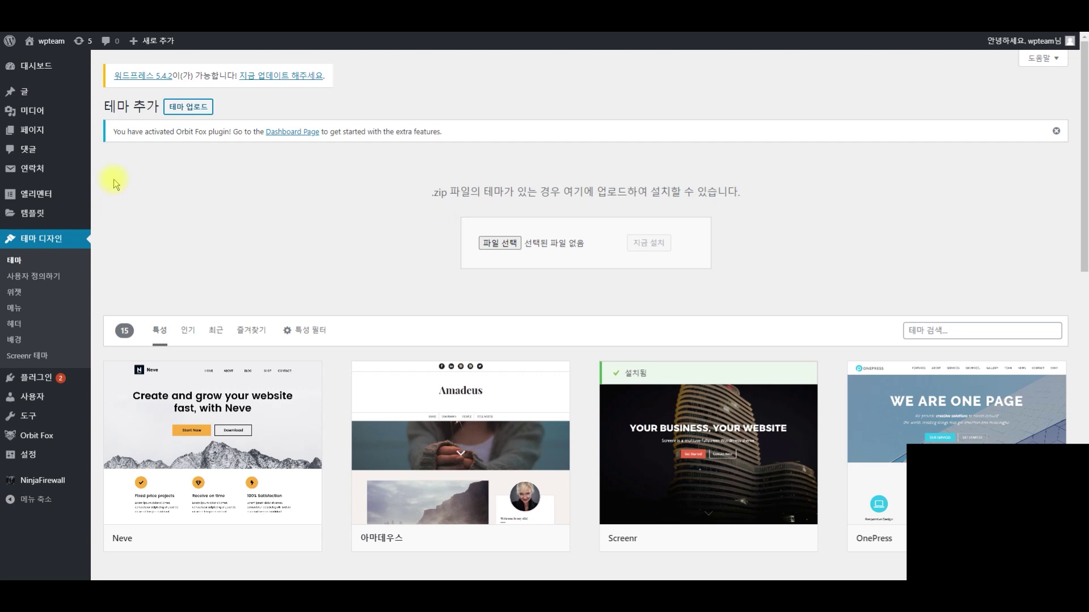
# Reveal the Upload Plugin .zip area on the Add New plugins page
pyautogui.click(25, 386)
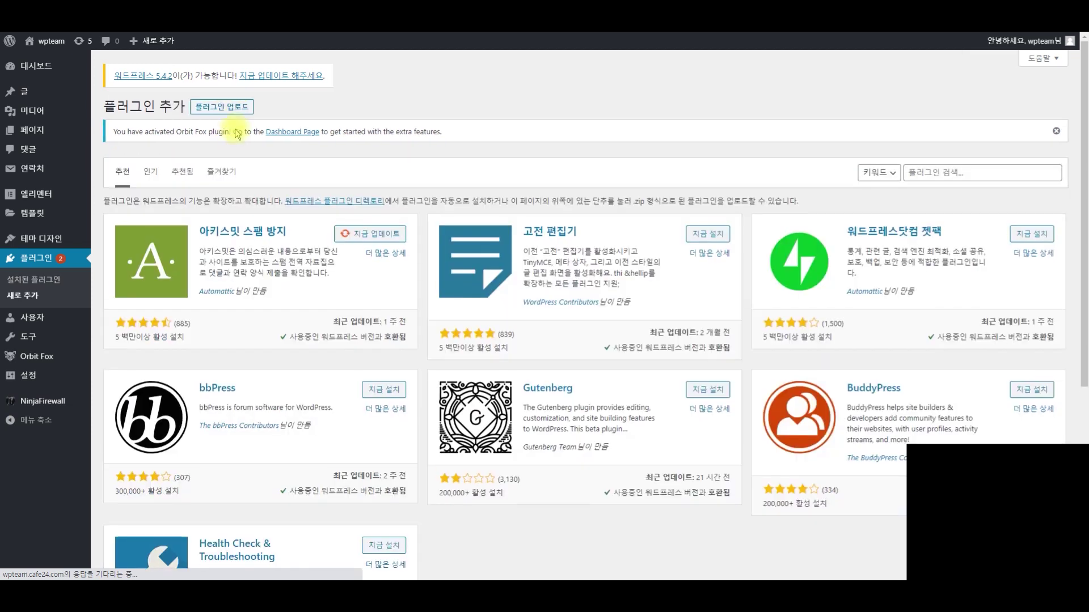
pyautogui.click(226, 108)
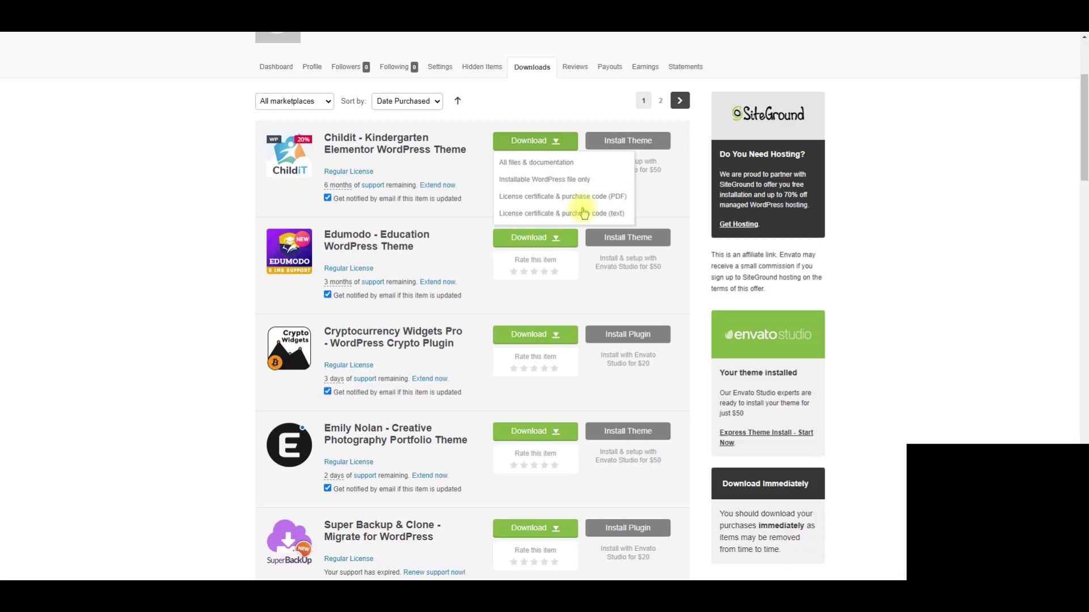
pyautogui.scroll(3, 516, 208)
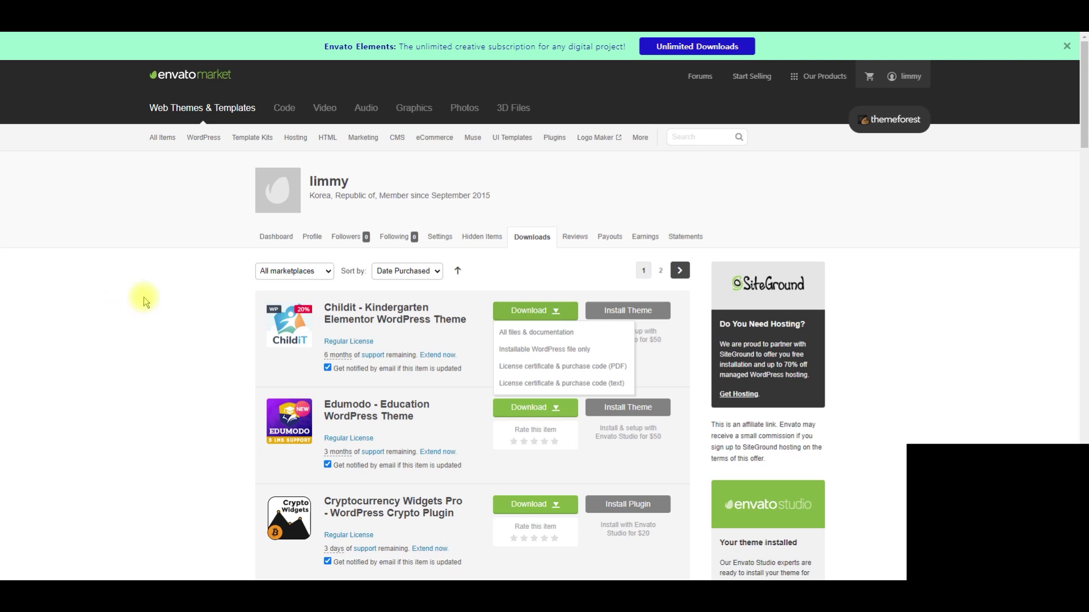
# Open the Childit theme's item page and read through its description
pyautogui.click(343, 309)
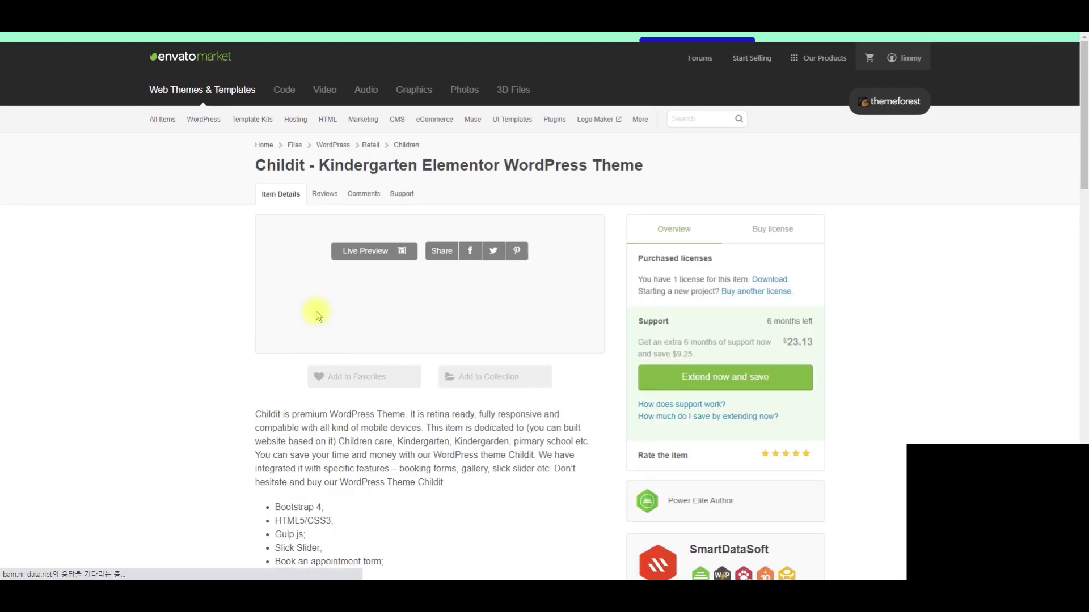
pyautogui.scroll(-2, 301, 289)
pyautogui.scroll(-9, 80, 309)
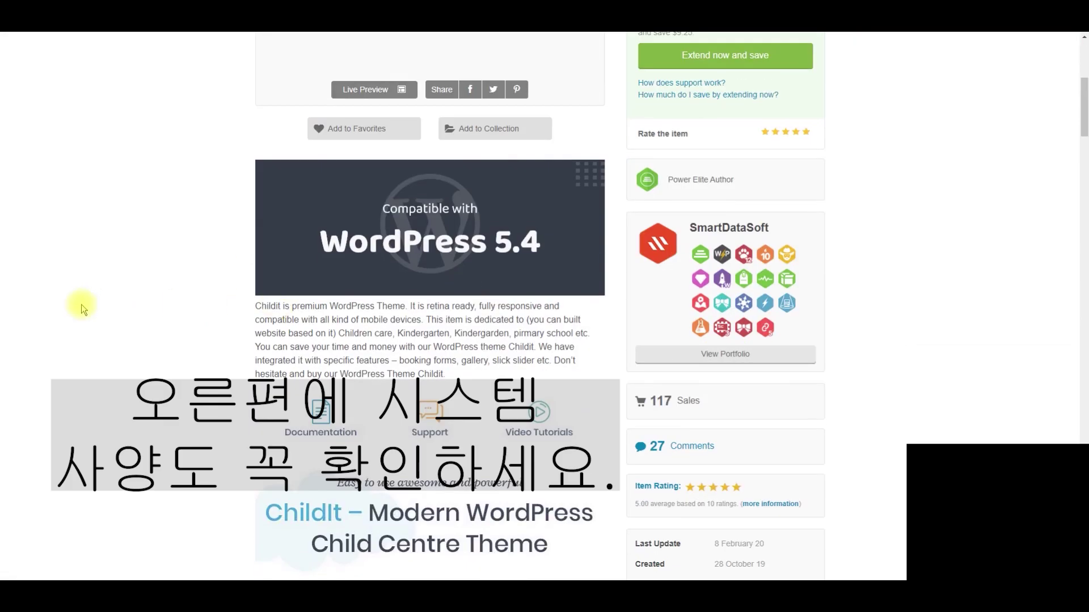
pyautogui.scroll(4, 376, 219)
pyautogui.moveTo(344, 277); pyautogui.dragTo(418, 333)
pyautogui.scroll(-3, 158, 236)
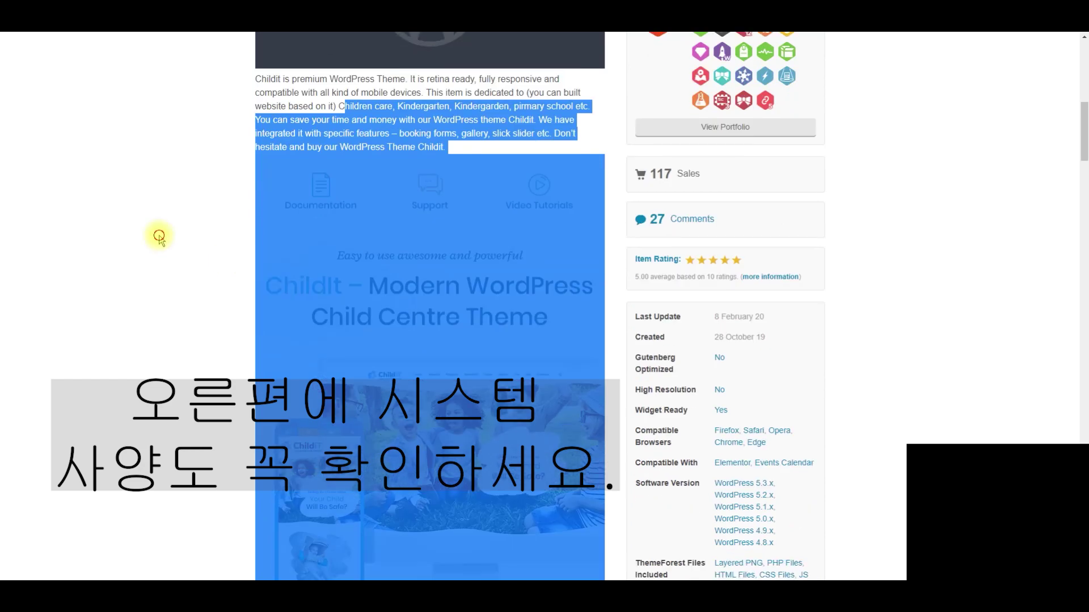
pyautogui.scroll(-6, 153, 329)
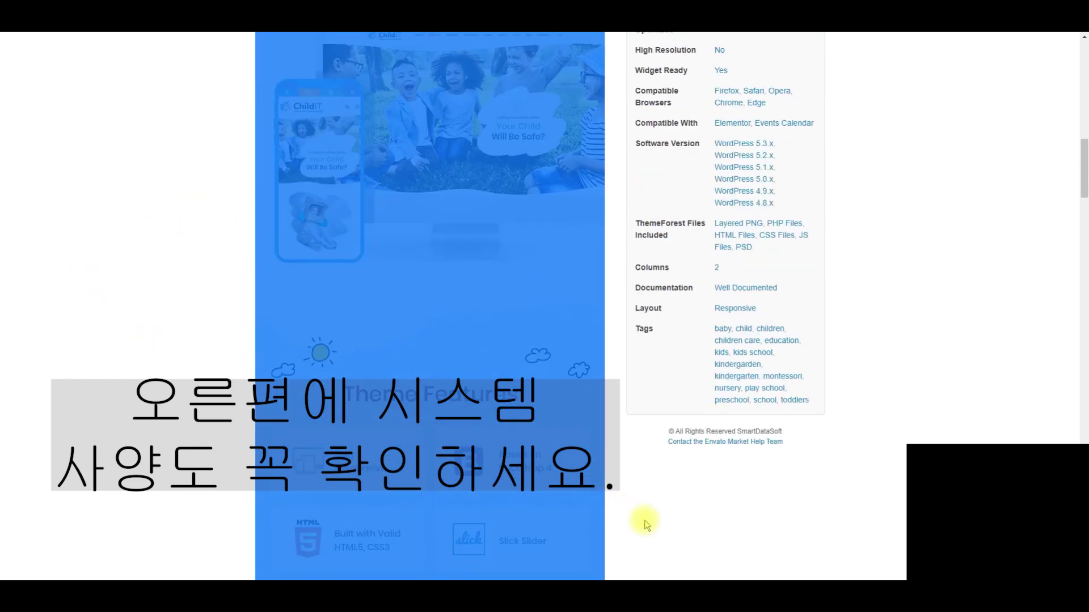
pyautogui.scroll(-7, 624, 493)
pyautogui.click(663, 445)
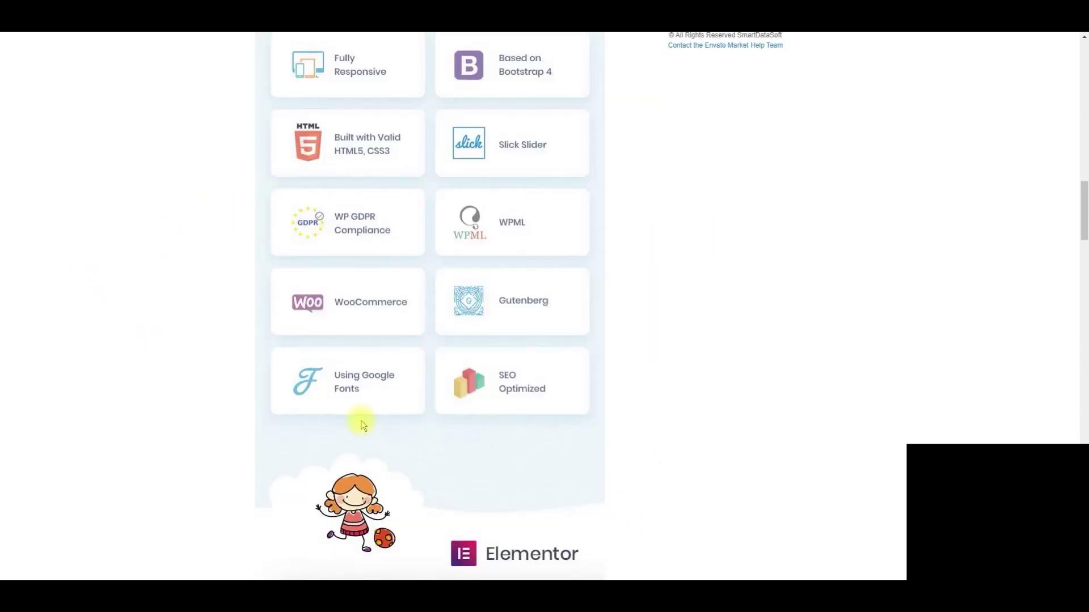
# Scroll through Childit's compatibility details and features, then jump back to the top
pyautogui.scroll(-2, 217, 403)
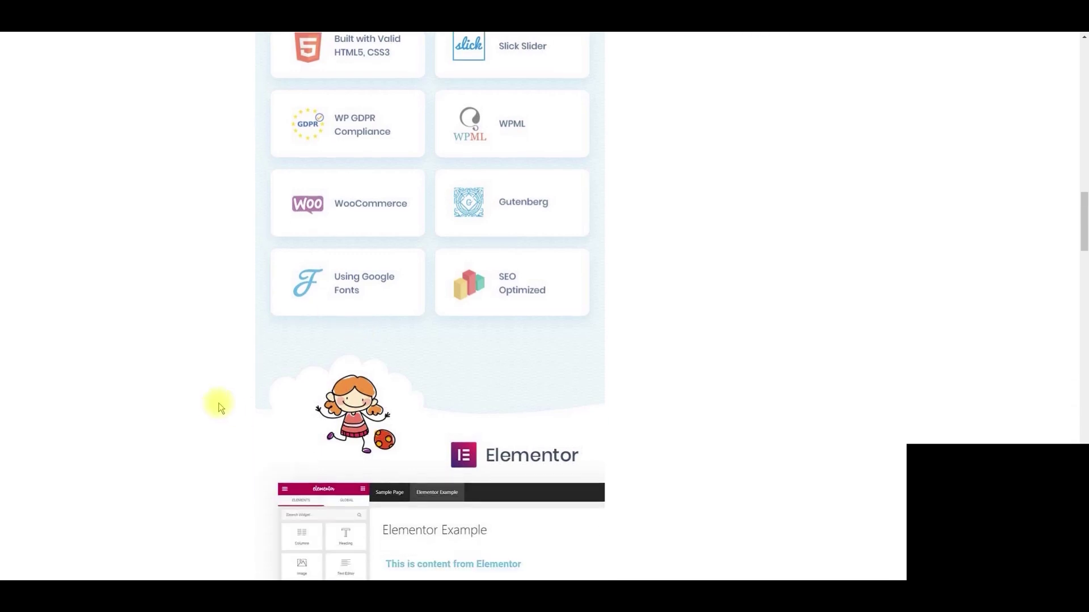
pyautogui.scroll(-2, 223, 396)
pyautogui.scroll(-2, 223, 396)
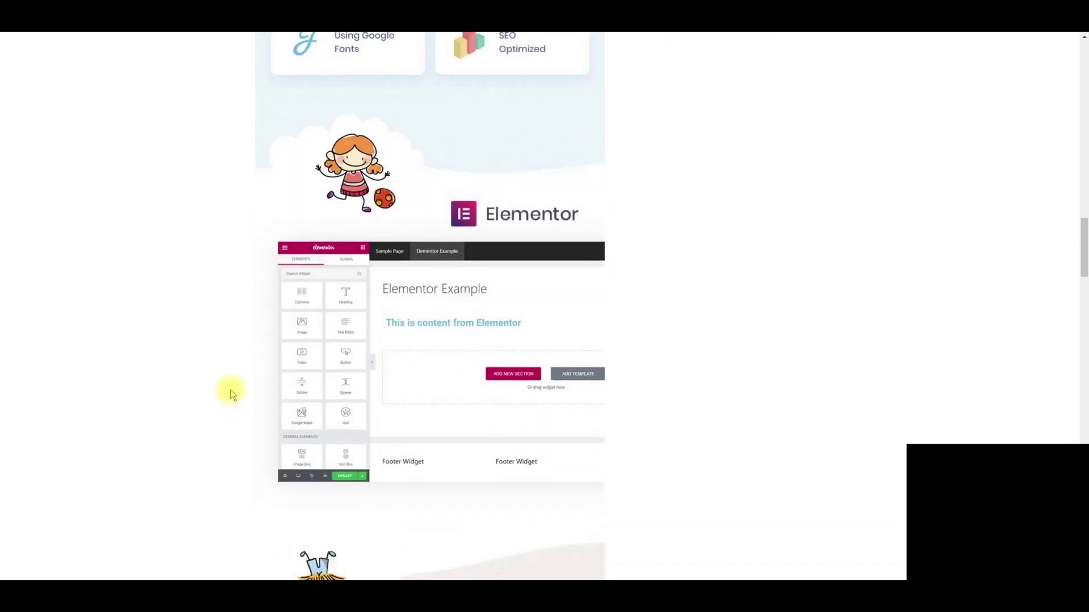
pyautogui.scroll(20, 231, 389)
pyautogui.scroll(-20, 362, 461)
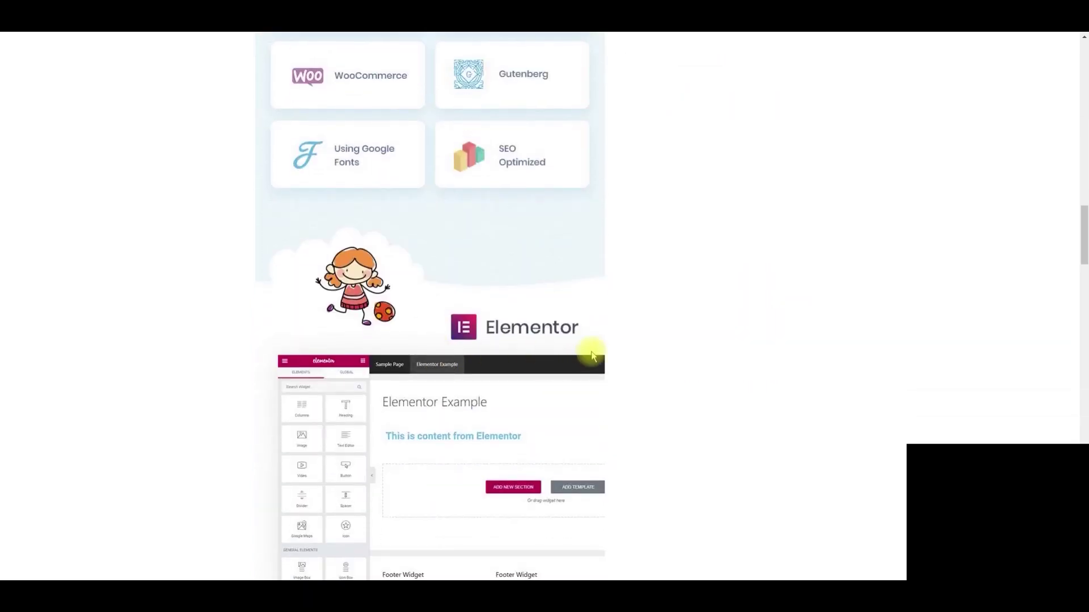
pyautogui.scroll(-7, 505, 303)
pyautogui.scroll(2, 465, 295)
pyautogui.scroll(-15, 448, 300)
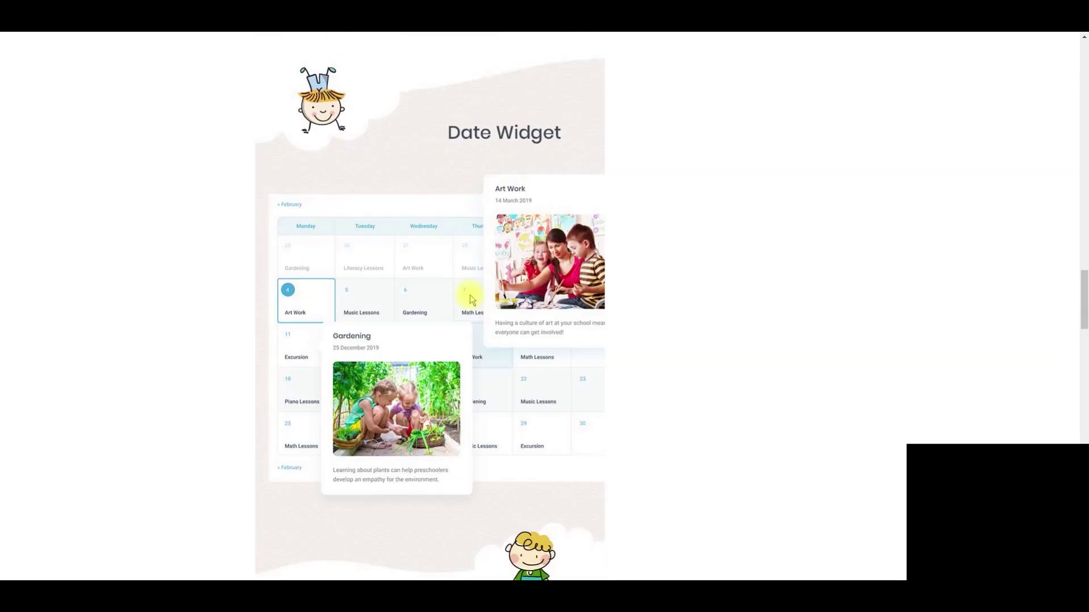
pyautogui.scroll(-20, 523, 288)
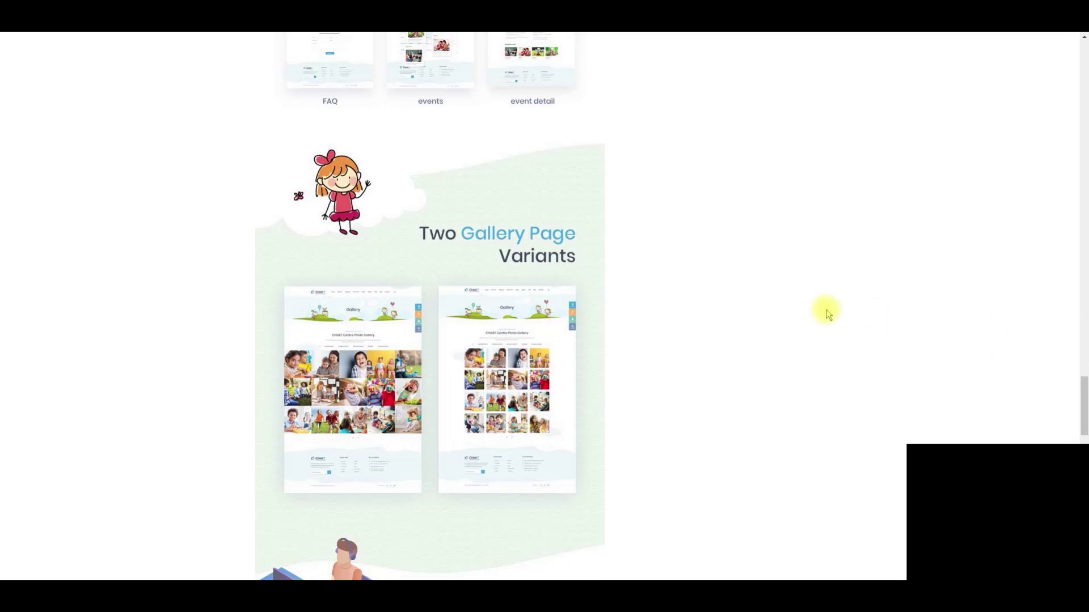
pyautogui.scroll(-6, 344, 320)
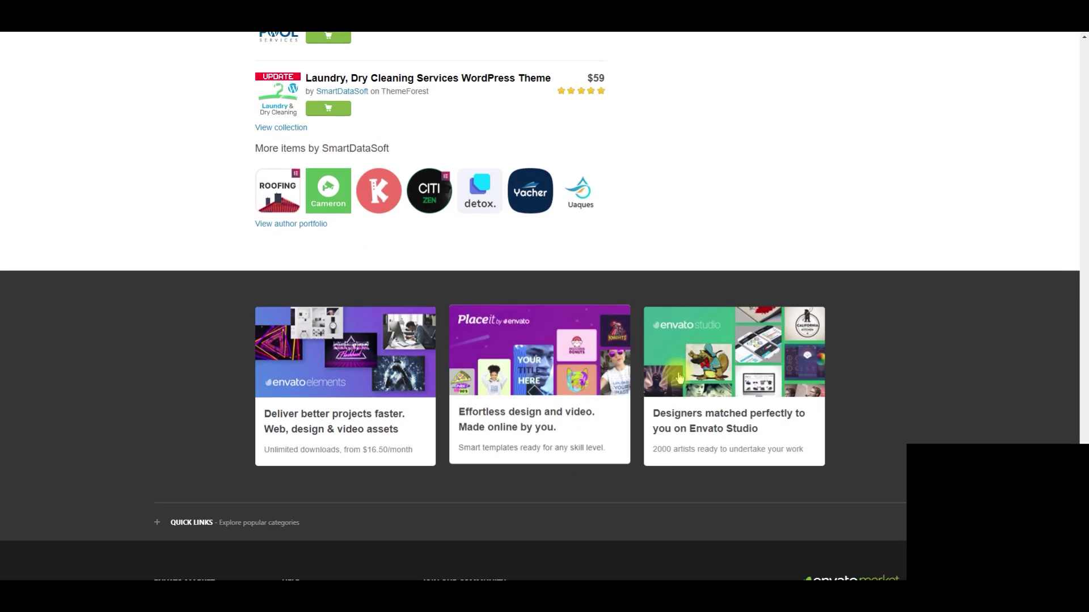
pyautogui.press('Home')
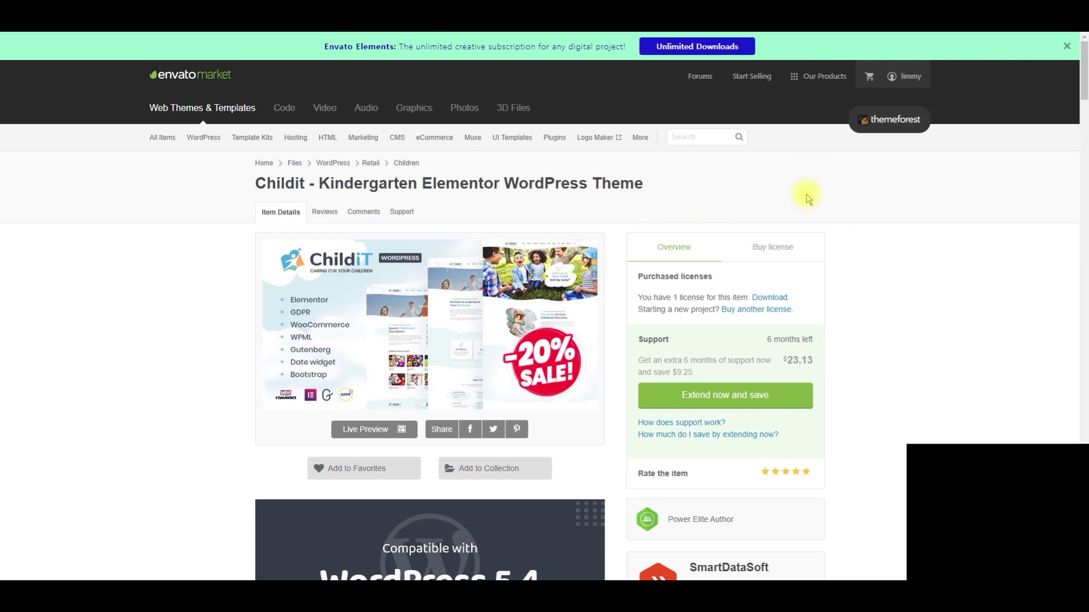
# Open the Edumodo education theme from purchased Downloads and show its Support tab
pyautogui.click(905, 76)
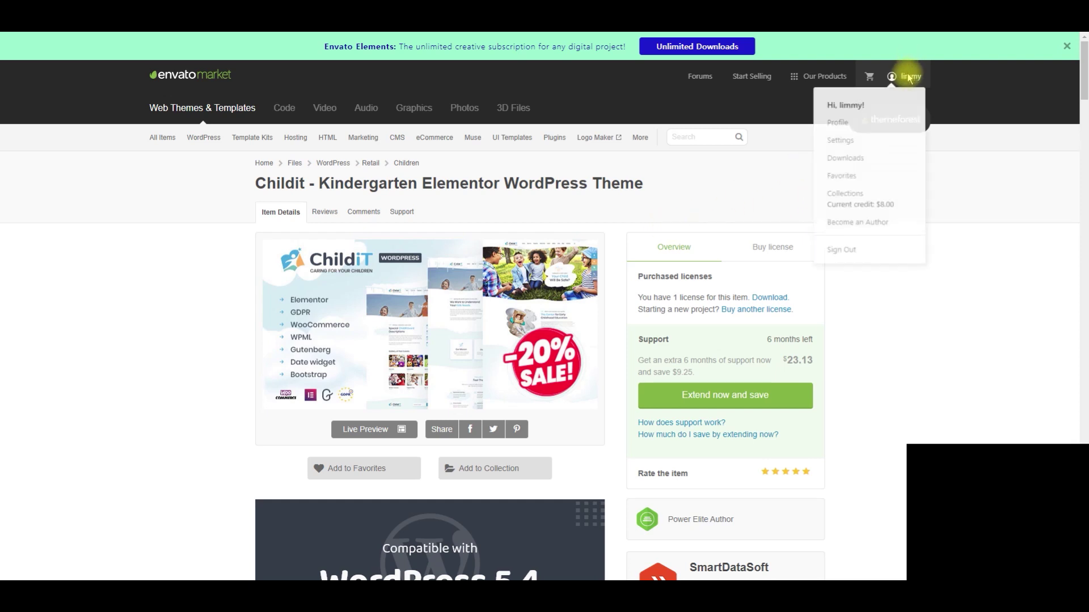
pyautogui.click(854, 157)
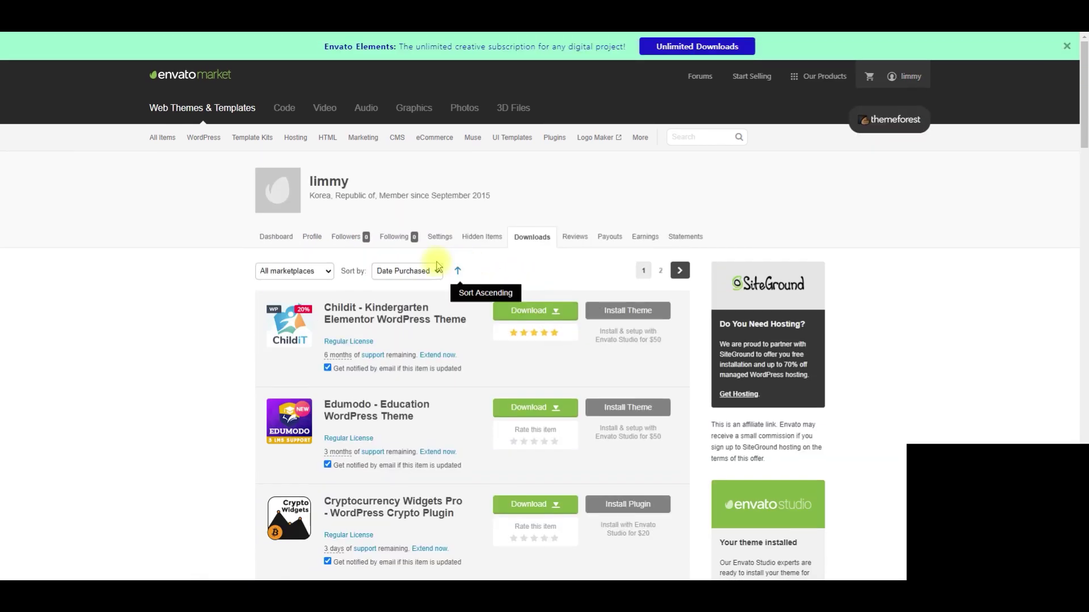
pyautogui.scroll(-3, 391, 250)
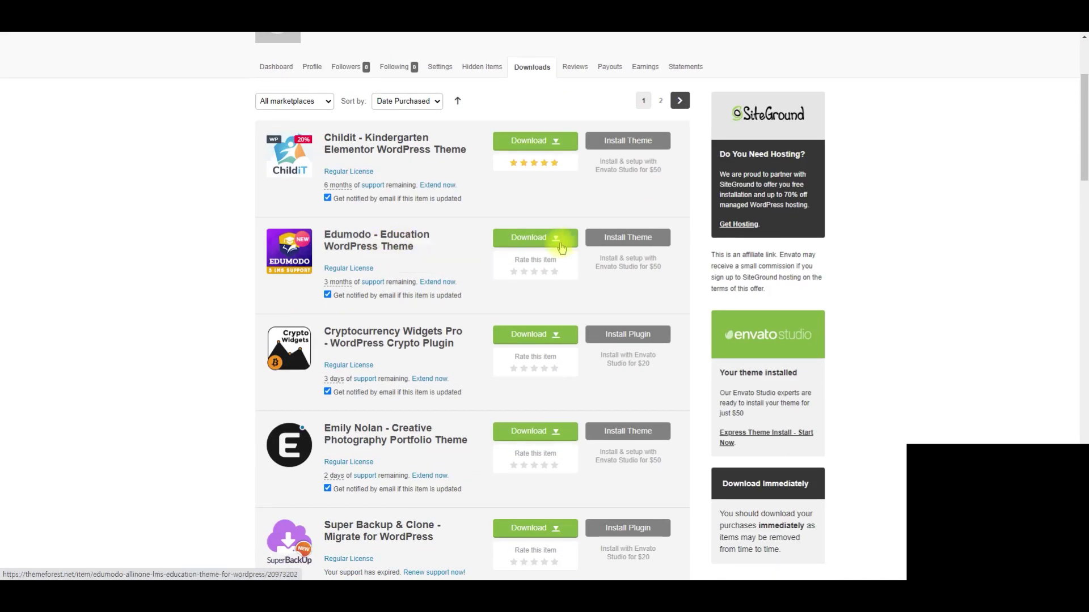
pyautogui.click(399, 243)
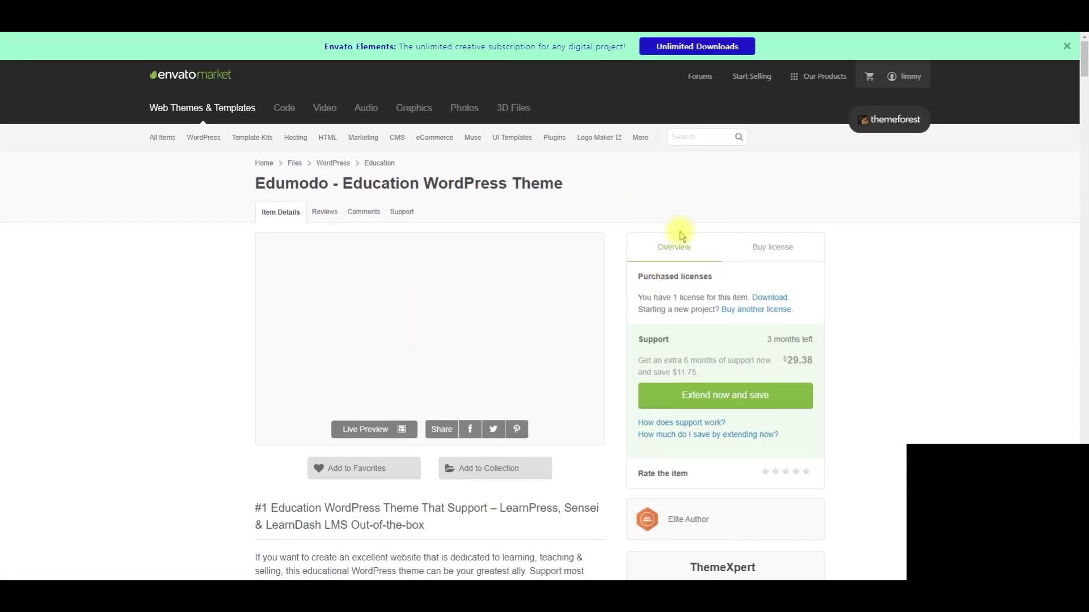
pyautogui.moveTo(402, 219)
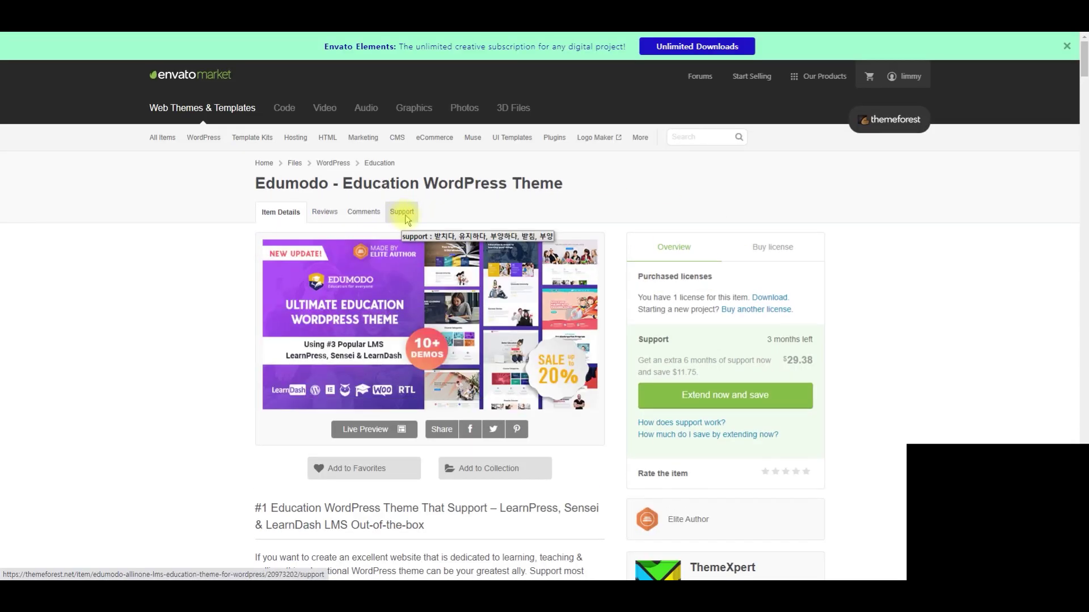
pyautogui.click(404, 215)
pyautogui.scroll(-4, 443, 204)
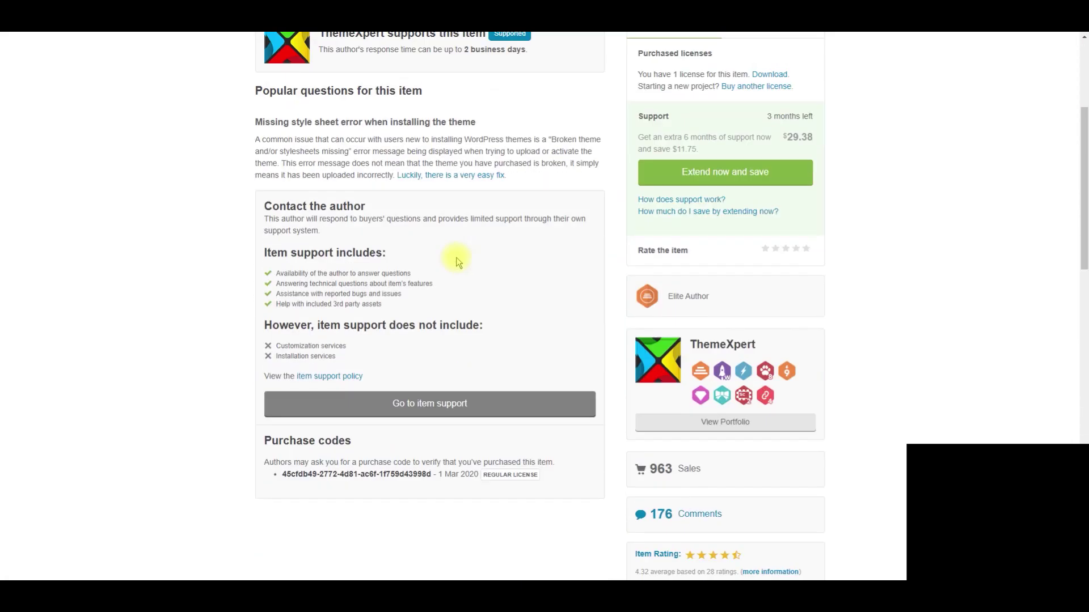
# Visit the author's ThemeXpert support site and check its Facebook community group
pyautogui.click(471, 407)
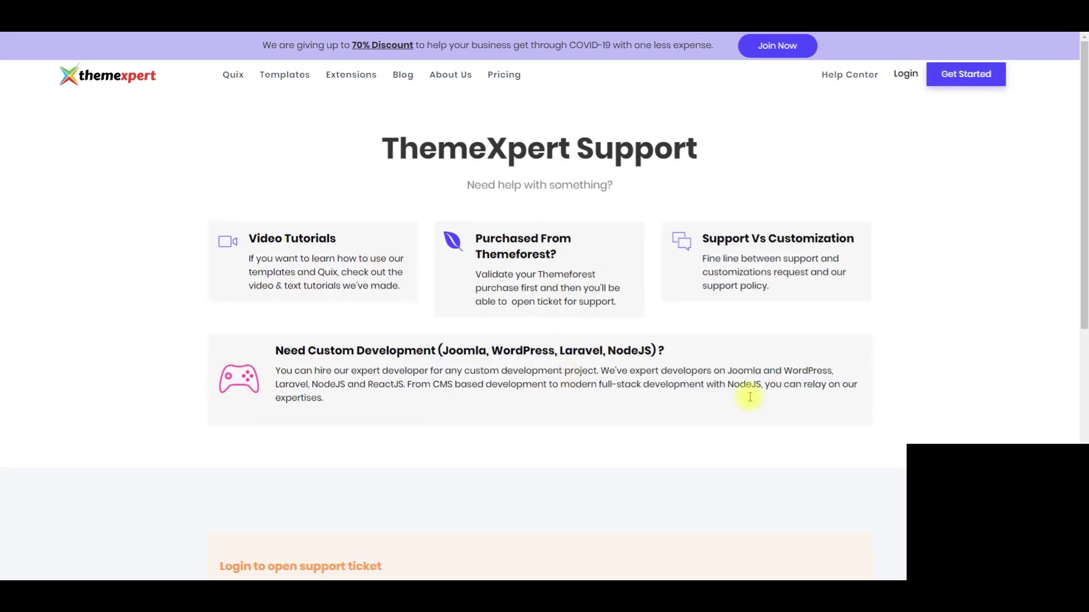
pyautogui.scroll(-5, 530, 227)
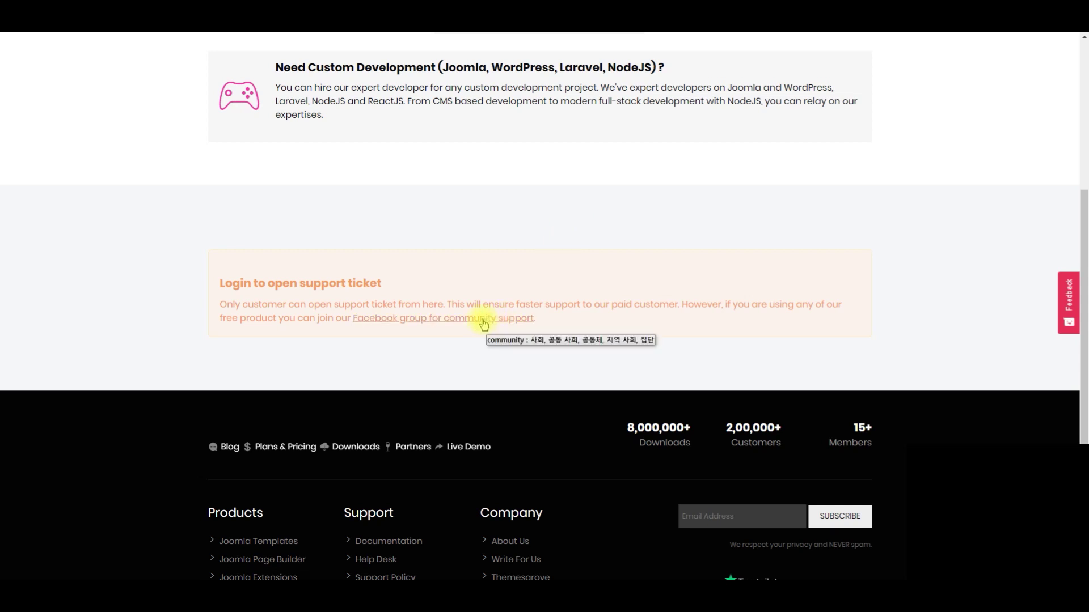
pyautogui.click(412, 322)
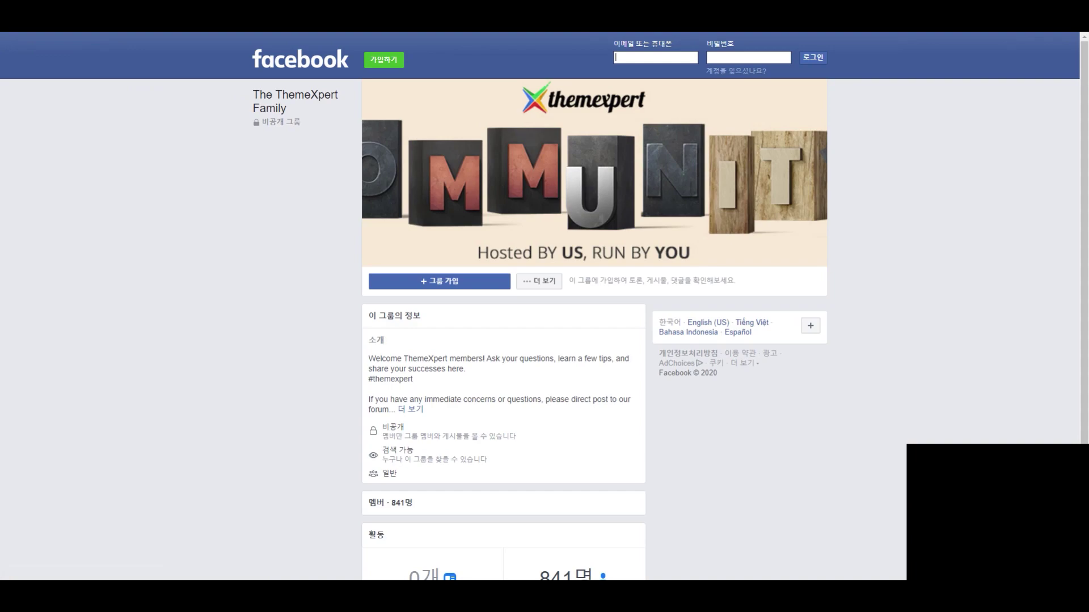
pyautogui.hotkey('ctrl', 'w')
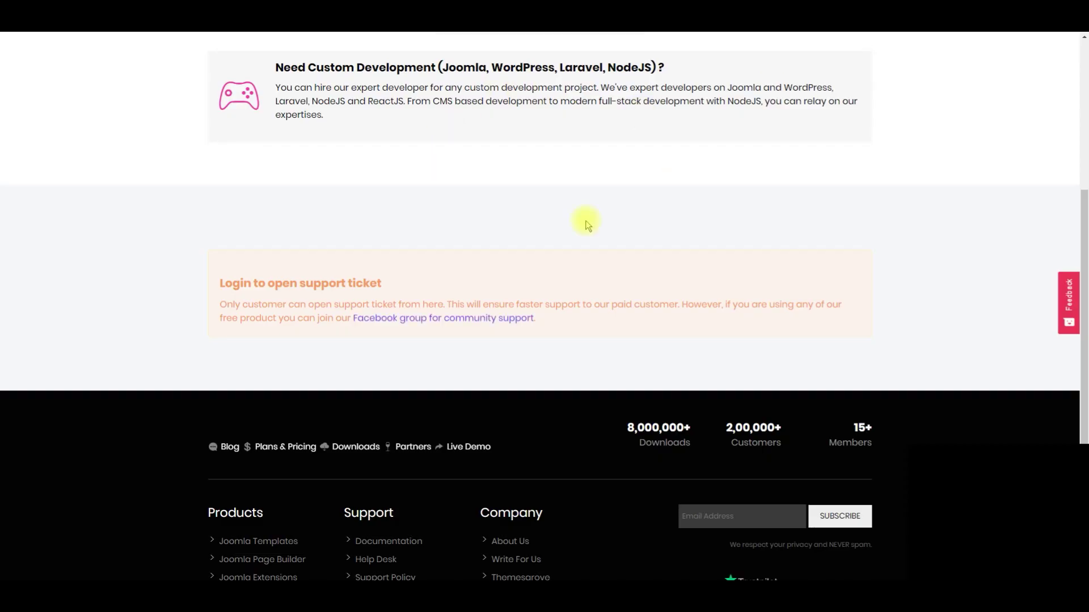
# Review the ThemeXpert support page's ticket login notice, then start a new browser tab
pyautogui.scroll(5, 489, 336)
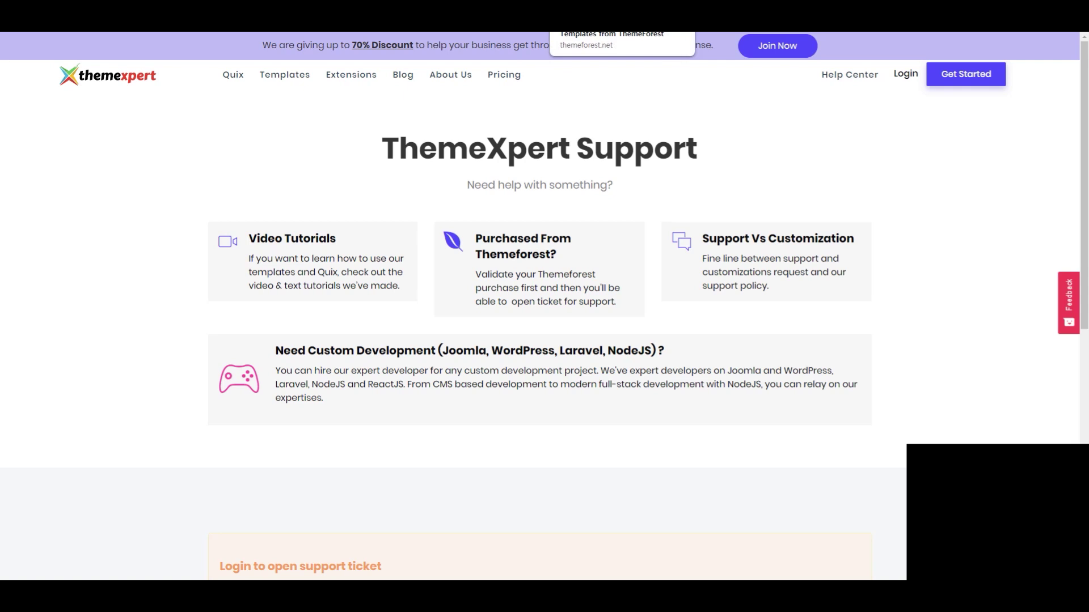
pyautogui.scroll(-5, 501, 423)
pyautogui.scroll(5, 528, 403)
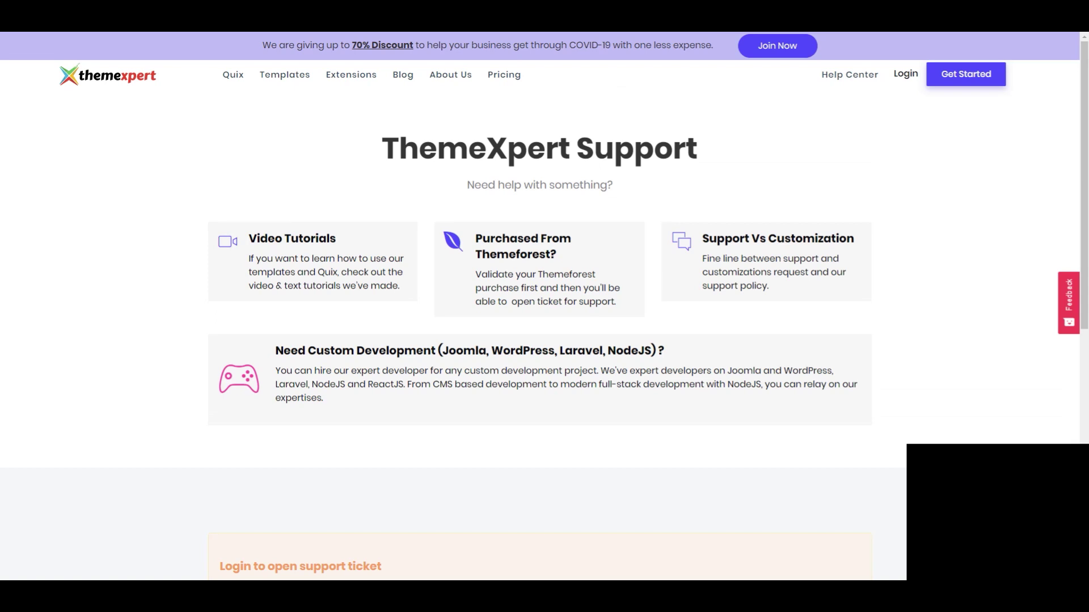
pyautogui.hotkey('ctrl', 't')
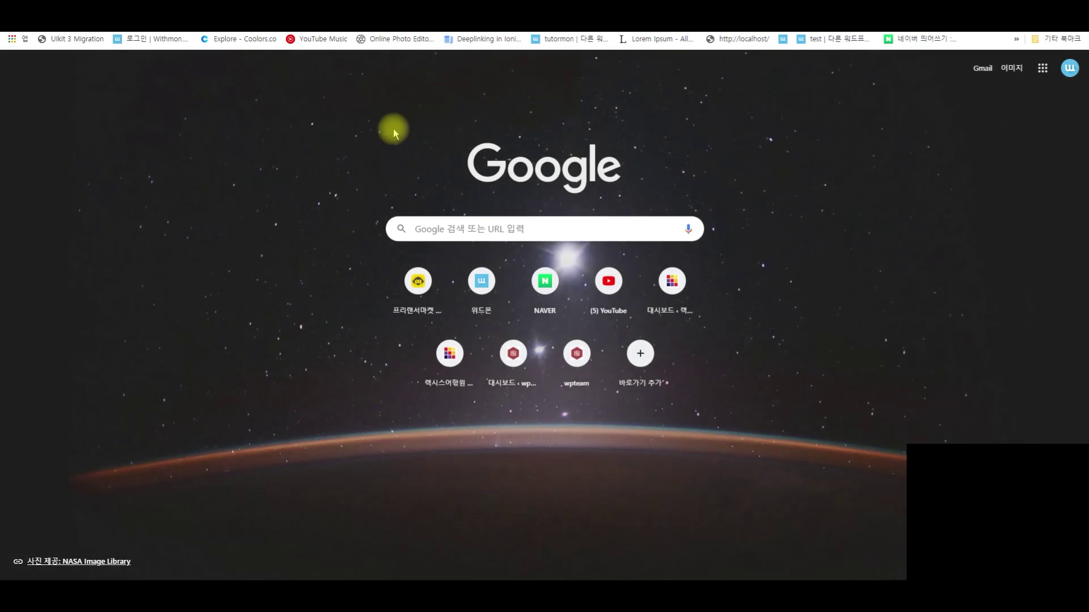
# Search Google for a translator
pyautogui.click(469, 233)
pyautogui.write('qjsdur')
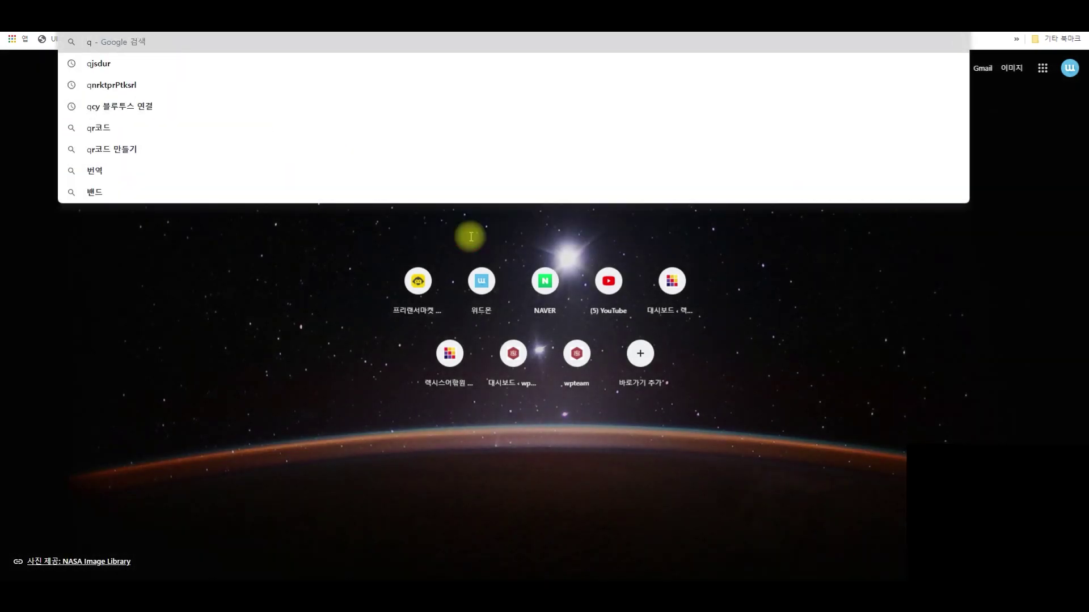
pyautogui.press('Return')
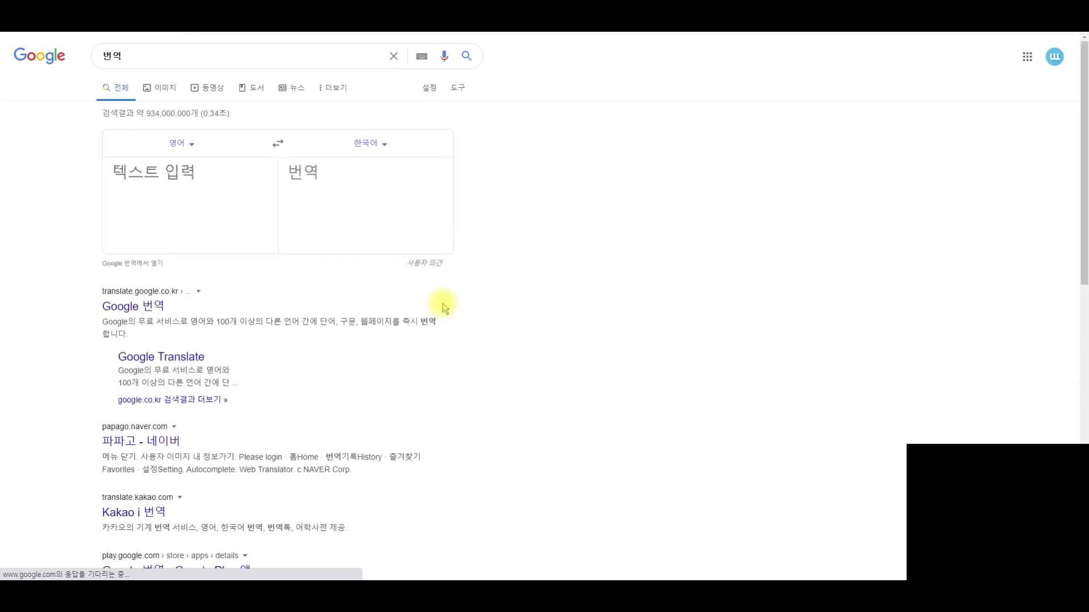
# Translate the Korean demo-data import help request into English and copy the result
pyautogui.click(165, 187)
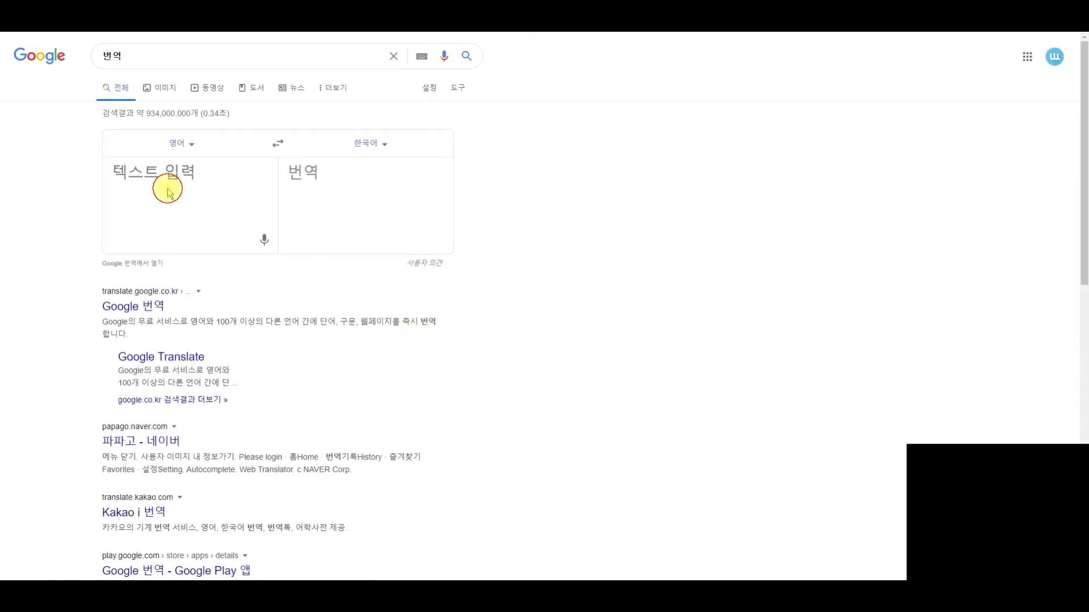
pyautogui.click(278, 146)
pyautogui.click(204, 182)
pyautogui.write('내 사이트 ')
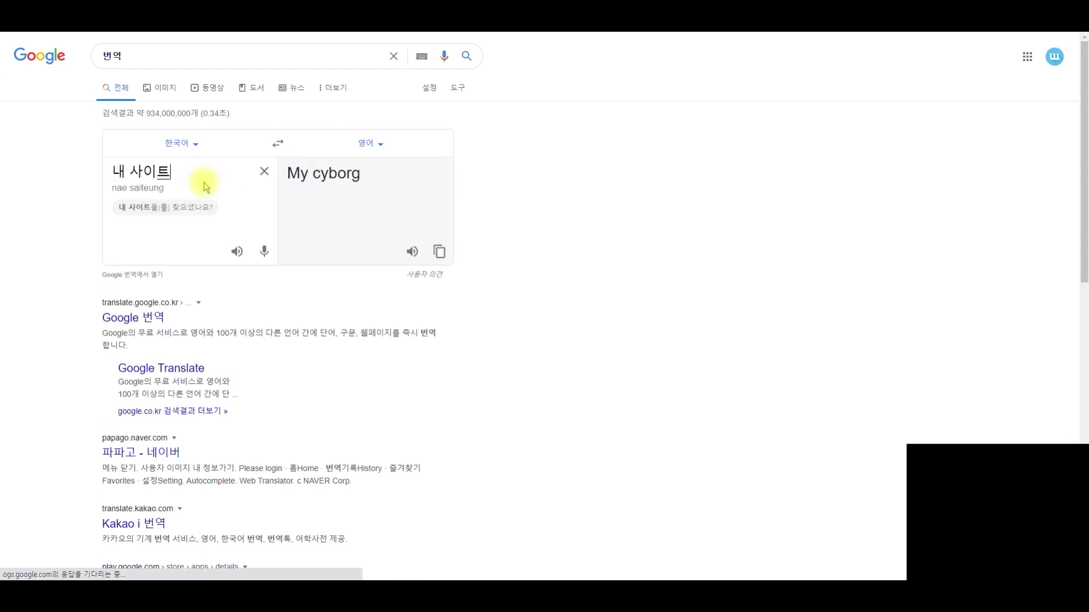
pyautogui.write('에 데모 뎅')
pyautogui.write('이터가 ')
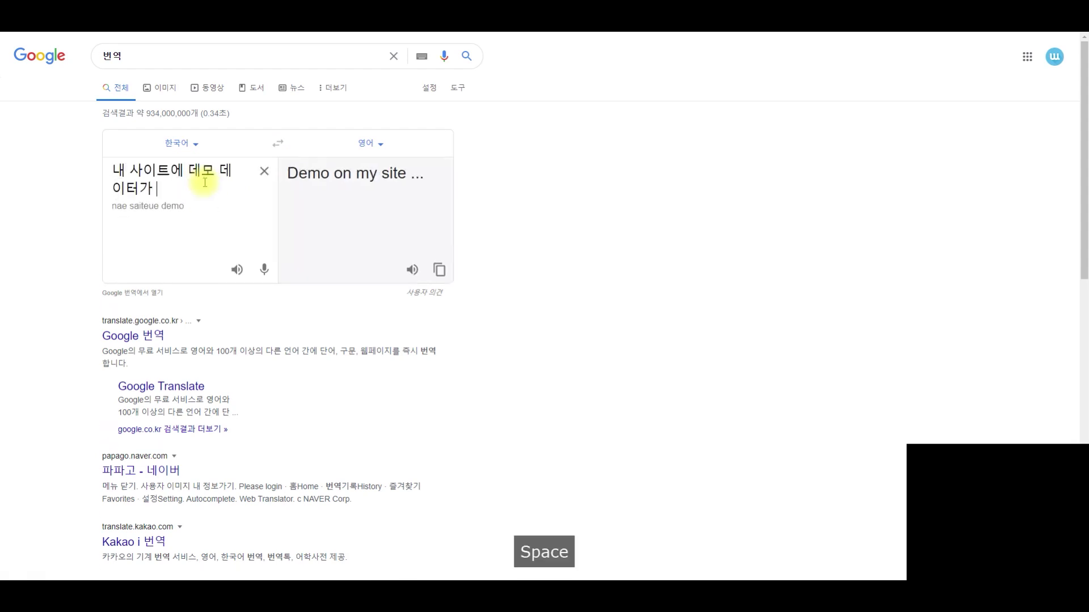
pyautogui.write('이포트가 안 됩니다. 도와주세요.')
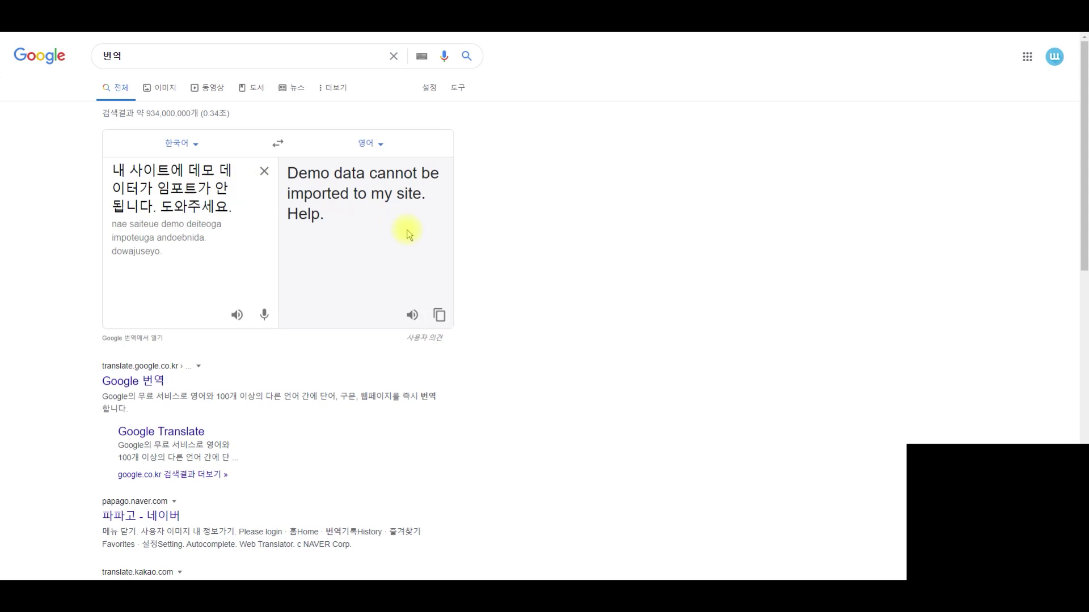
pyautogui.moveTo(339, 218); pyautogui.dragTo(276, 164)
pyautogui.hotkey('ctrl', 'c')
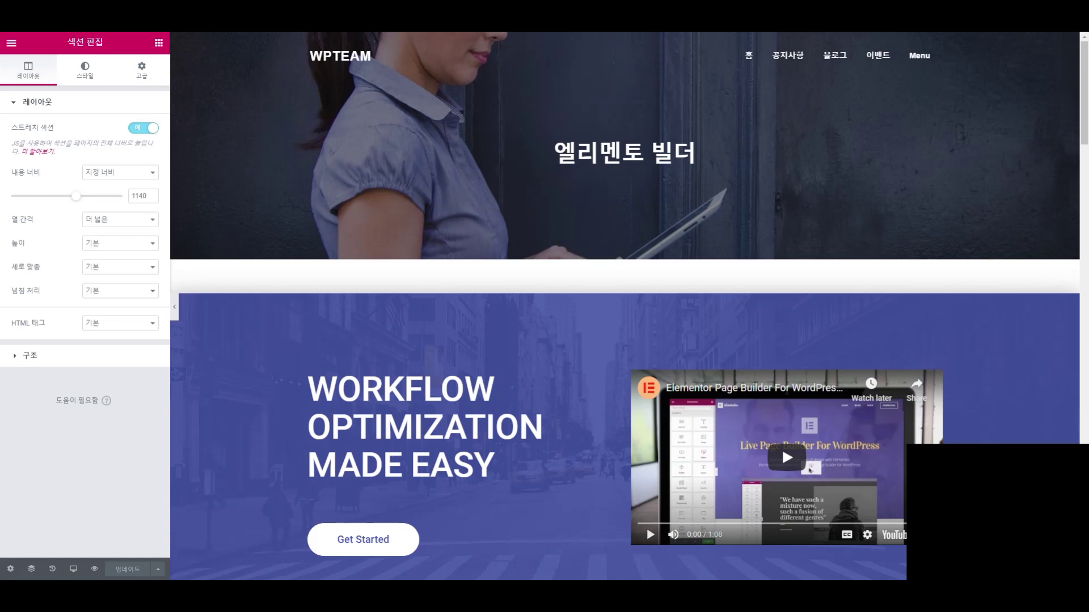
# Load the cafe24.com site from the address bar's suggestion
pyautogui.click(327, 30)
pyautogui.write('ca')
pyautogui.press('BackSpace')
pyautogui.press('BackSpace')
pyautogui.write('ccafe')
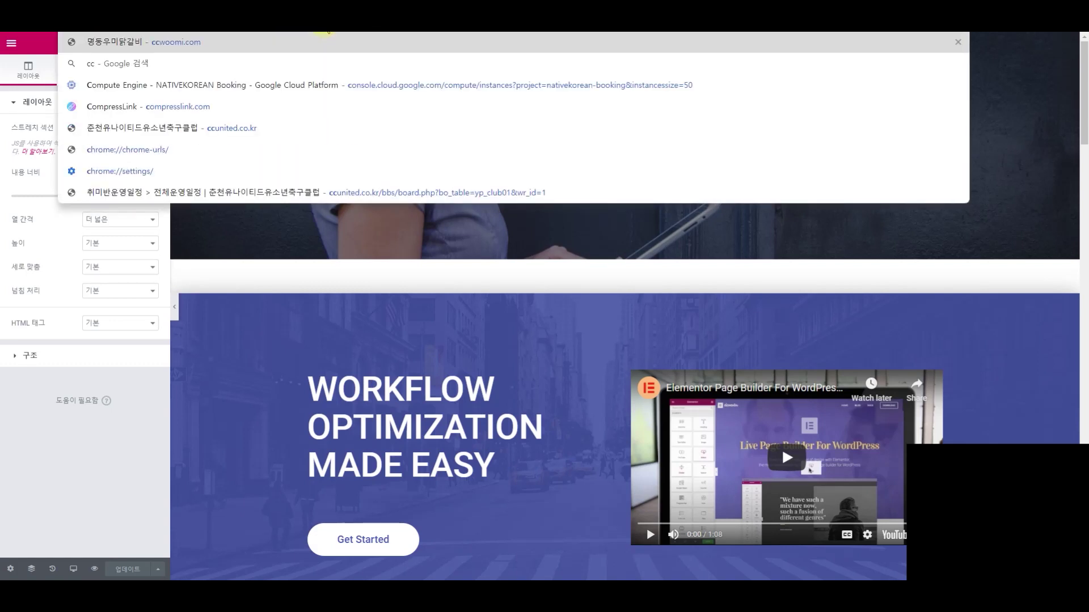
pyautogui.press('BackSpace')
pyautogui.press('BackSpace')
pyautogui.press('BackSpace')
pyautogui.press('BackSpace')
pyautogui.press('BackSpace')
pyautogui.write('cafe')
pyautogui.press('Up')
pyautogui.press('Return')
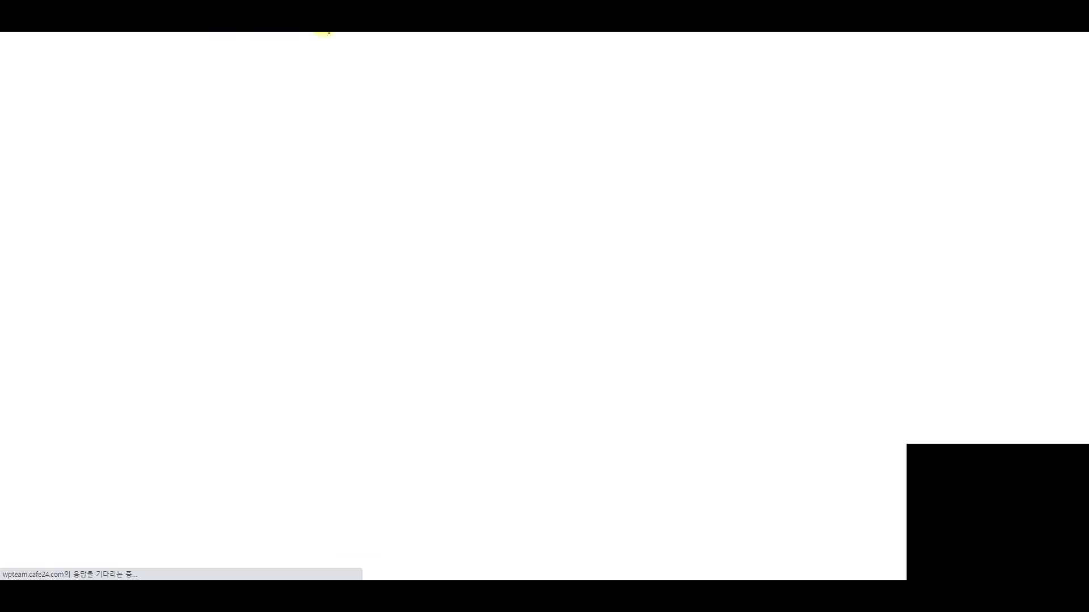
# Open 나의서비스관리 and the 웹FTP page, then highlight the FTP account ID and domain
pyautogui.scroll(-2, 295, 348)
pyautogui.click(302, 328)
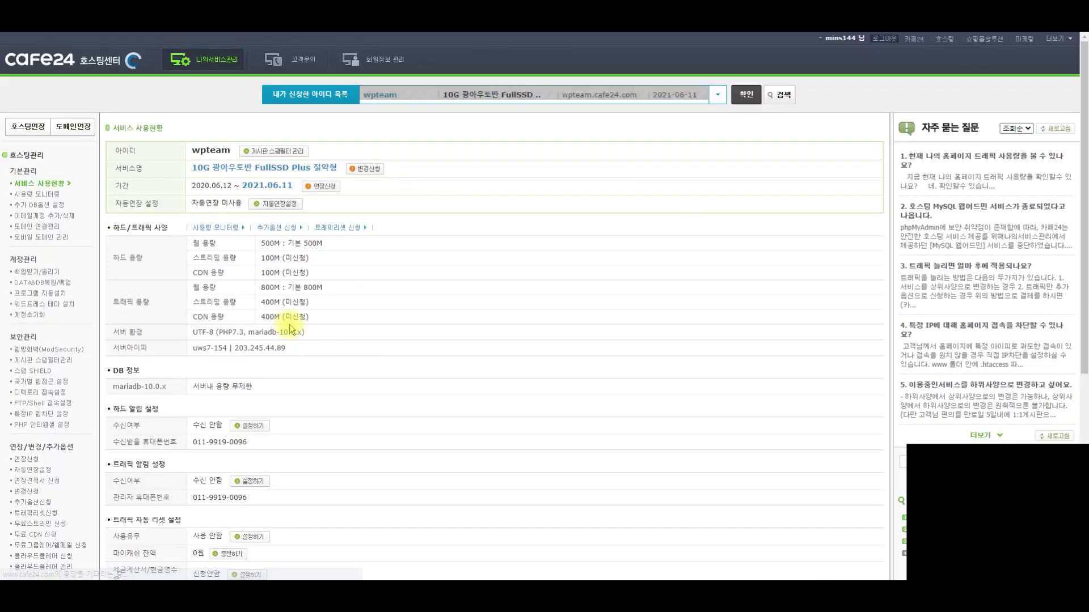
pyautogui.scroll(-4, 37, 419)
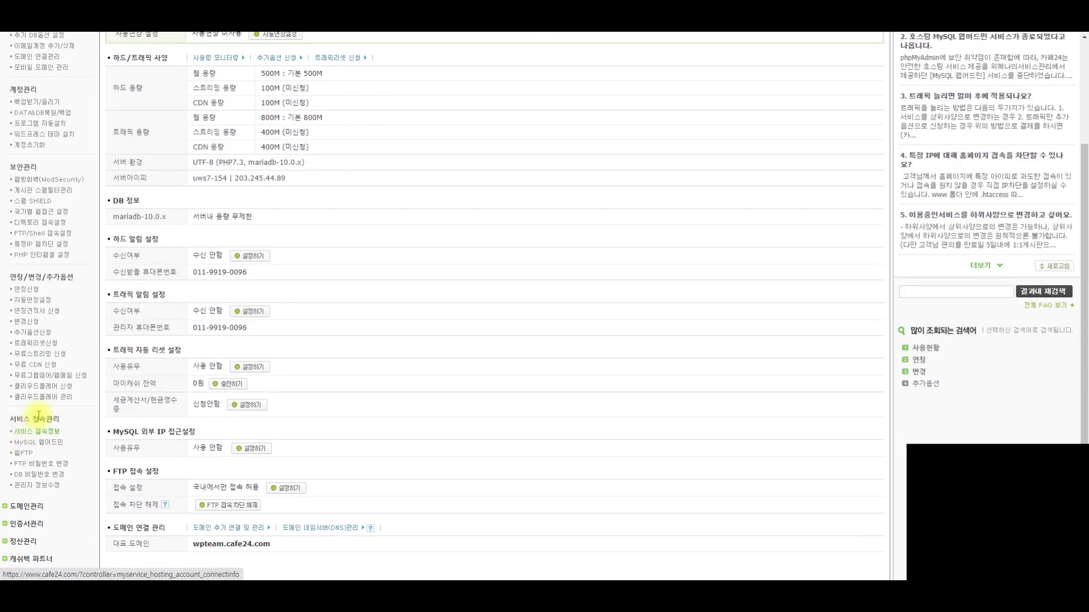
pyautogui.click(23, 458)
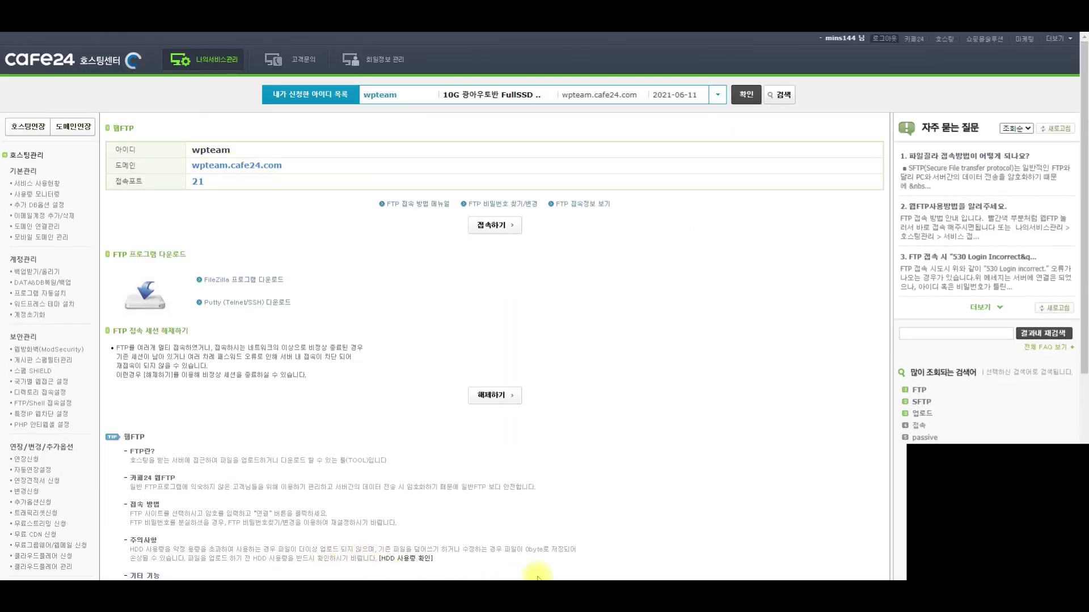
pyautogui.doubleClick(215, 150)
pyautogui.click(259, 150)
pyautogui.moveTo(198, 167); pyautogui.dragTo(452, 174)
pyautogui.click(243, 203)
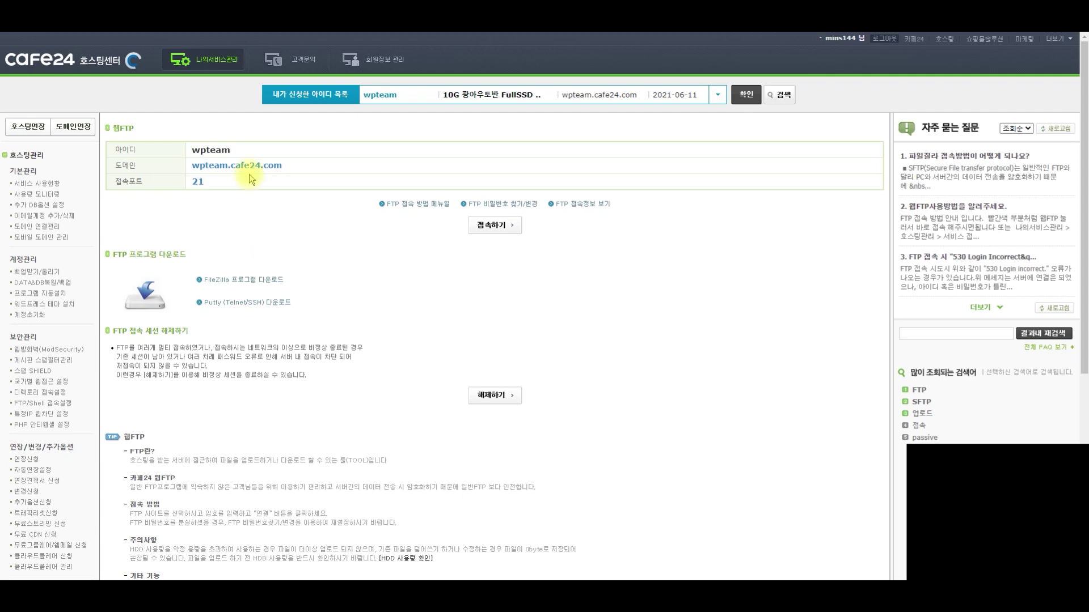
pyautogui.click(237, 211)
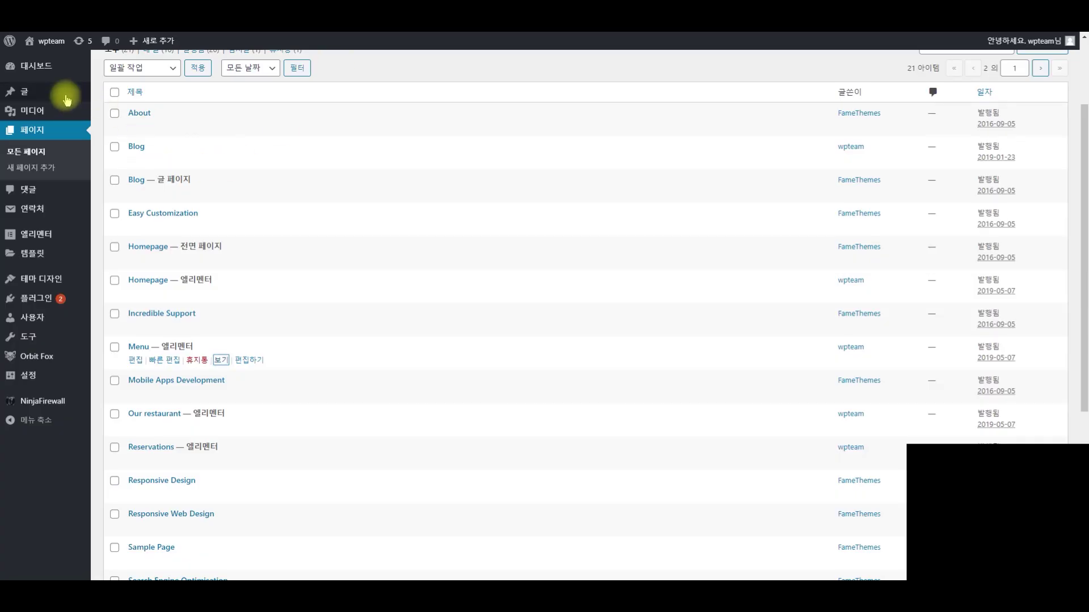
# Switch back to the wpteam WordPress admin dashboard tab
pyautogui.click(45, 39)
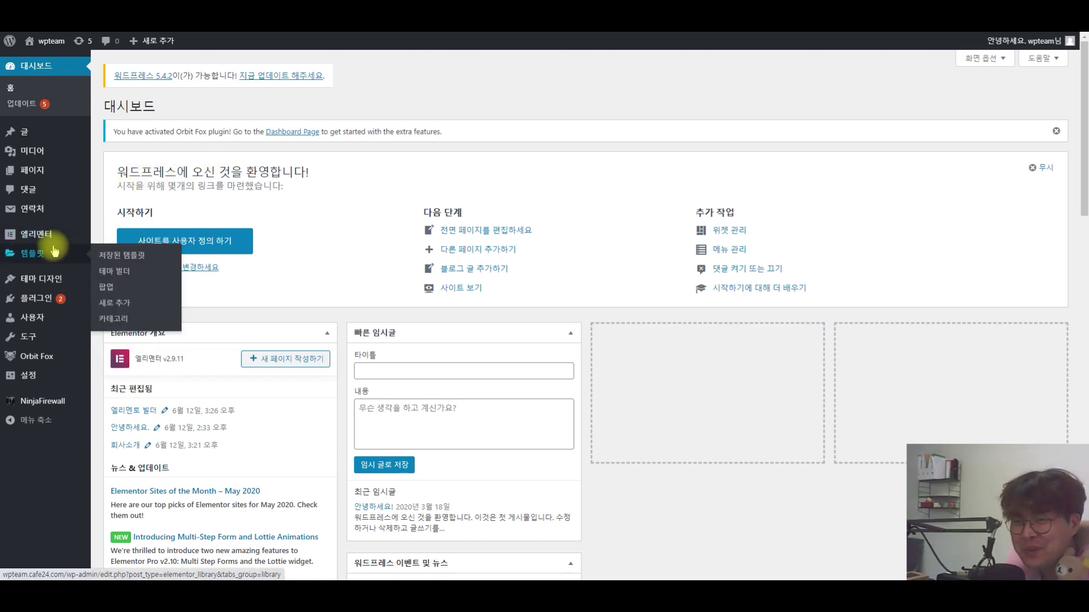
pyautogui.scroll(-1, 178, 231)
pyautogui.scroll(-4, 178, 231)
pyautogui.scroll(5, 175, 238)
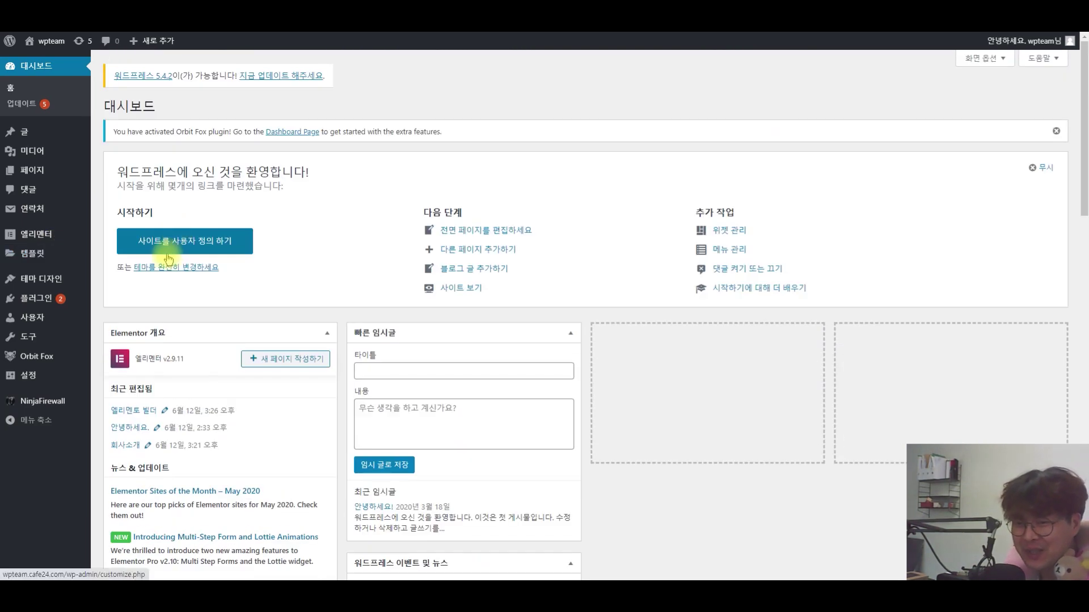
pyautogui.moveTo(48, 282)
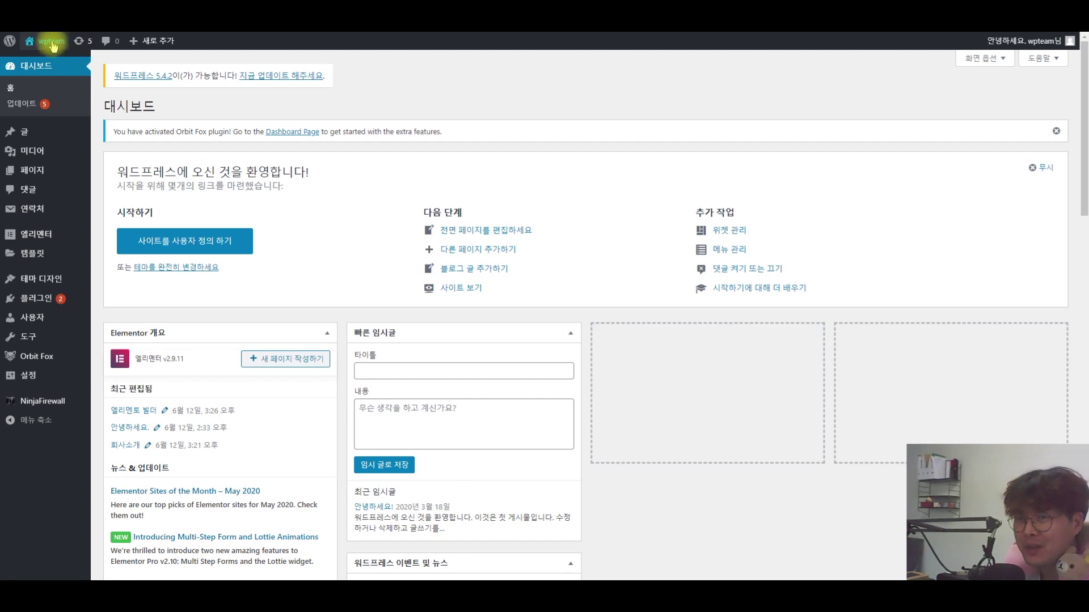
pyautogui.click(57, 65)
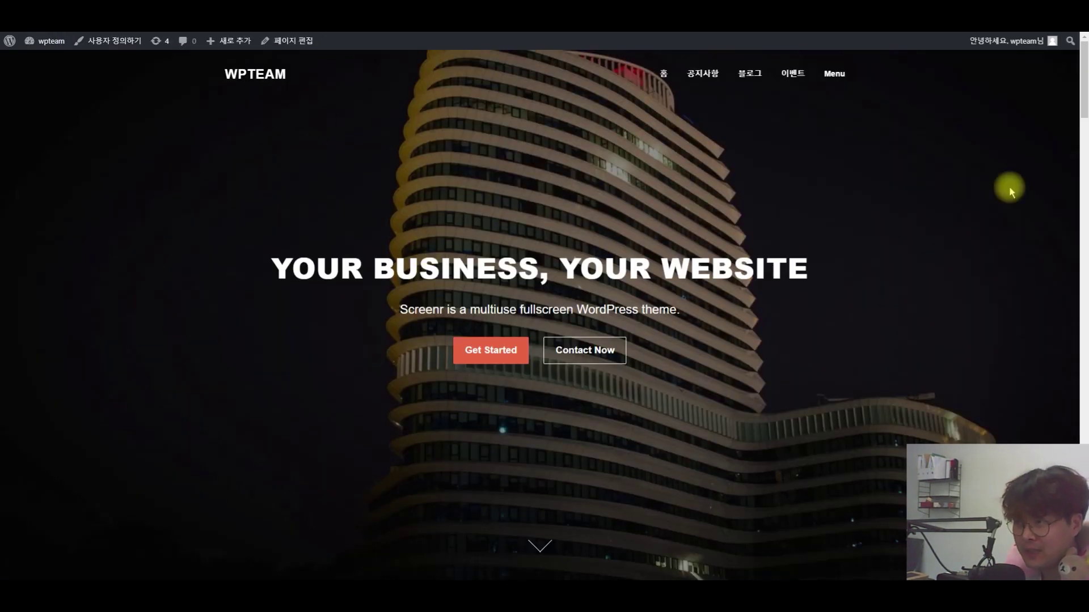
pyautogui.click(745, 73)
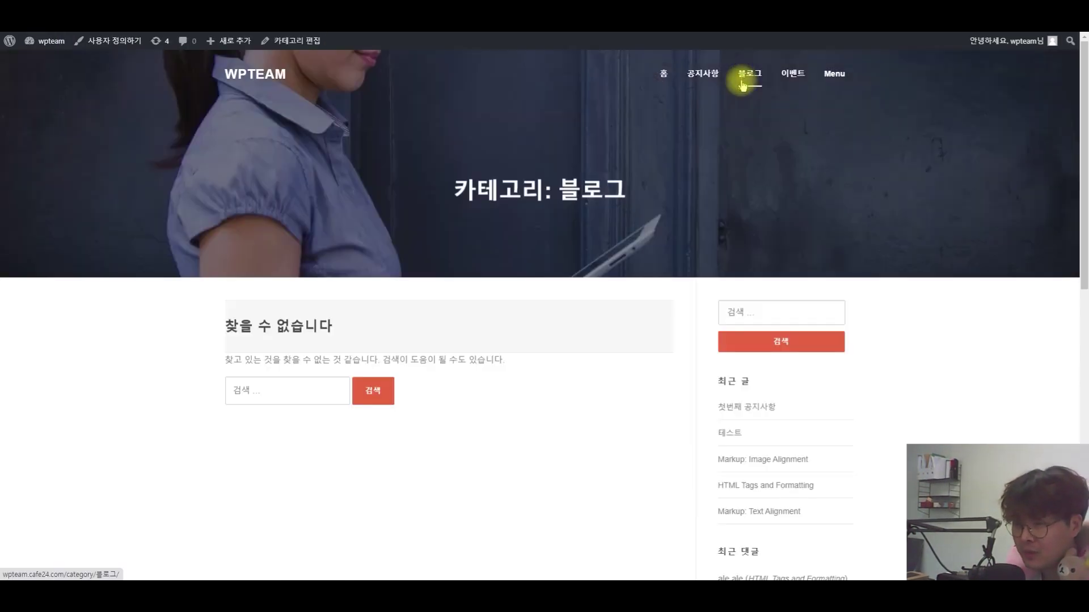
pyautogui.click(707, 74)
pyautogui.scroll(-3, 625, 239)
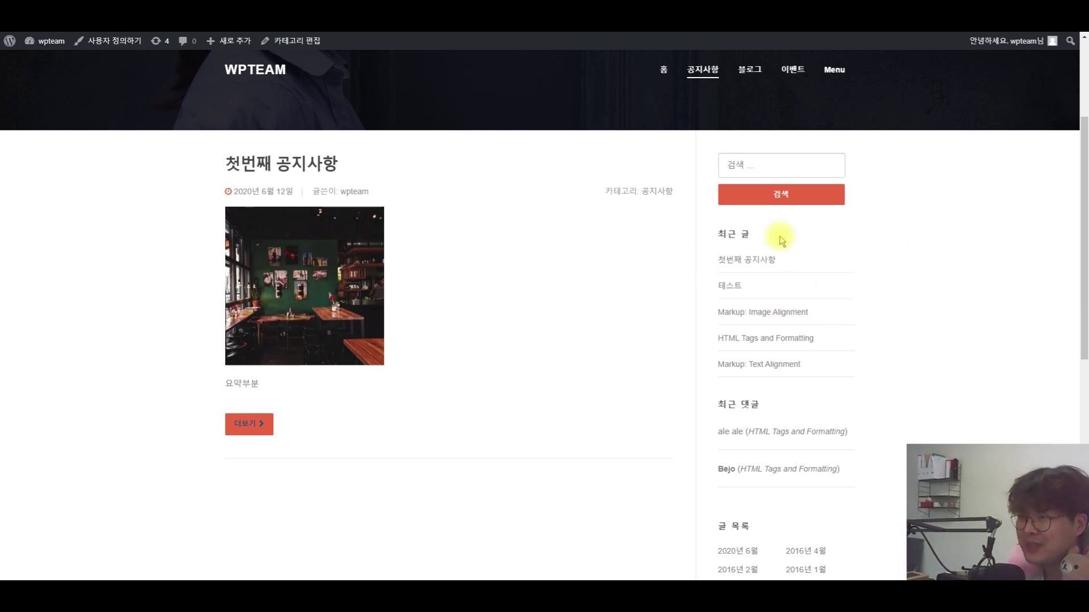
pyautogui.scroll(-5, 795, 443)
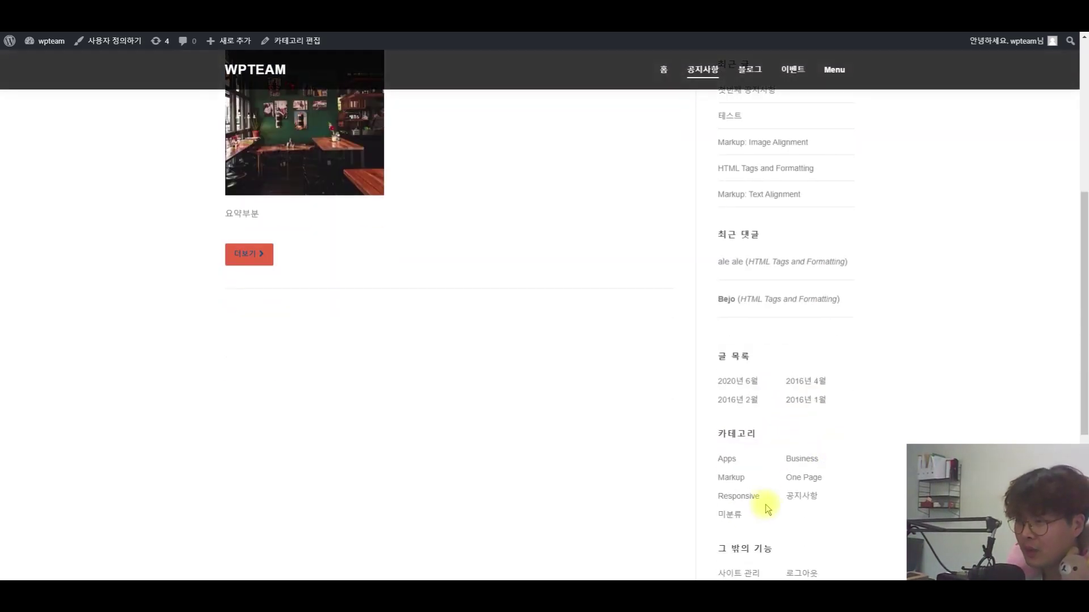
pyautogui.scroll(5, 794, 386)
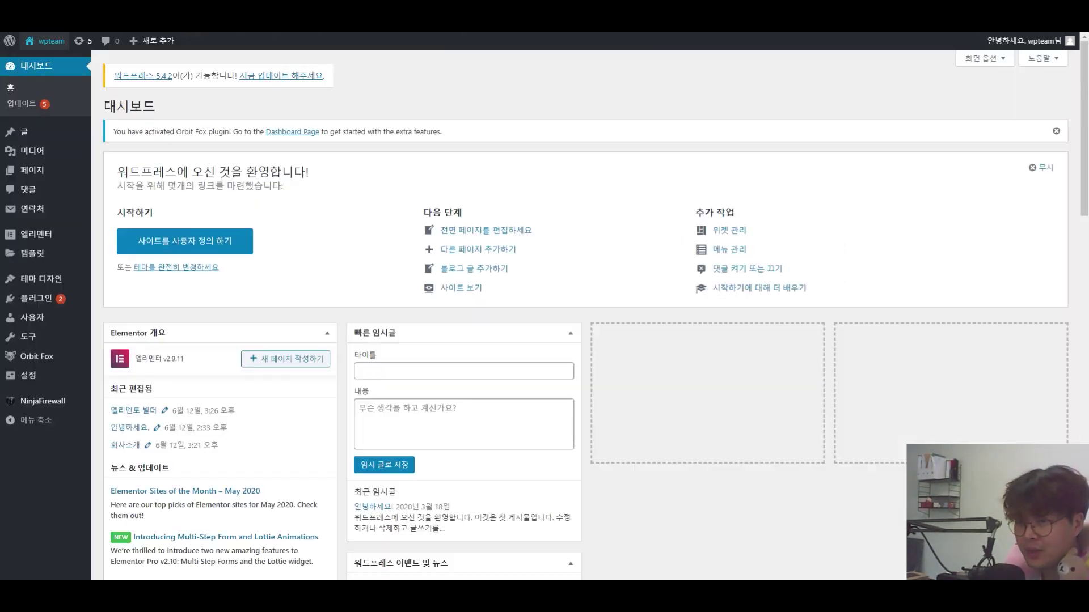
# Open Appearance > Widgets, expanding the 푸터 3 and 사이드바 widget areas
pyautogui.moveTo(53, 287)
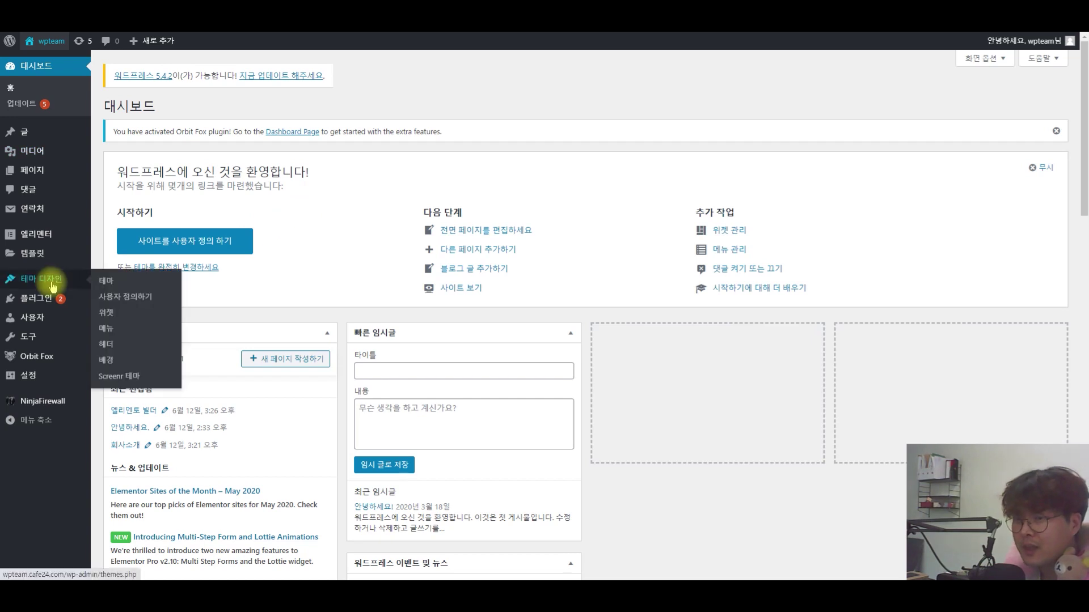
pyautogui.click(111, 315)
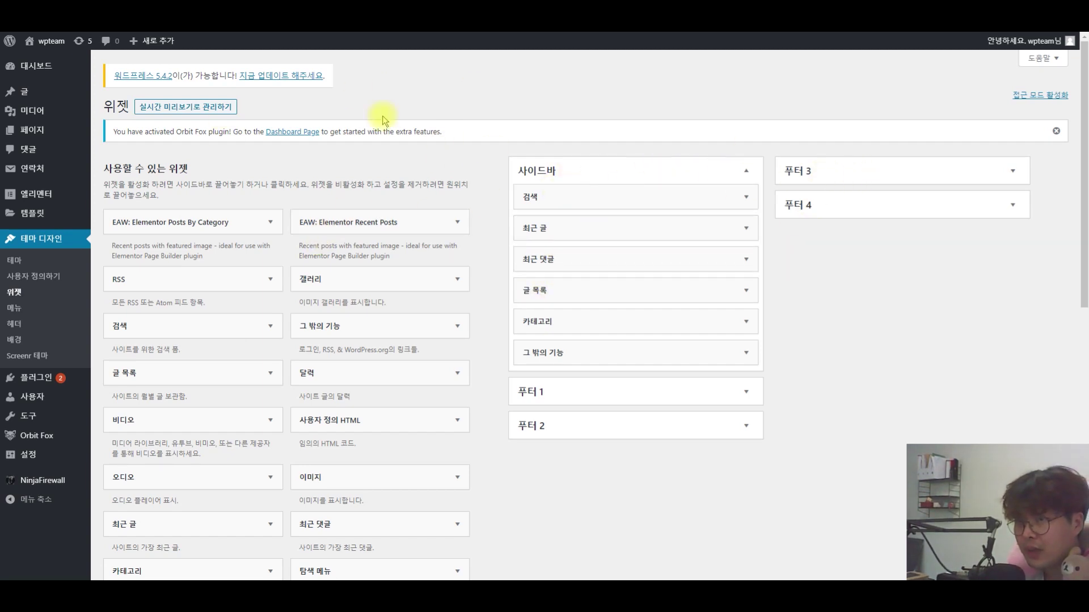
pyautogui.click(882, 180)
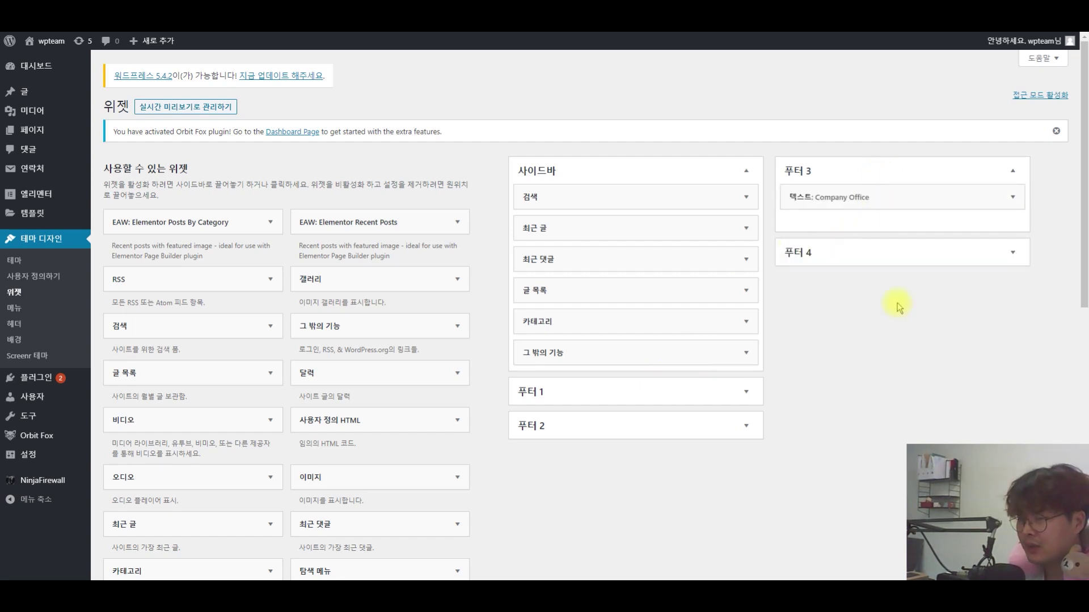
pyautogui.click(607, 169)
pyautogui.click(605, 167)
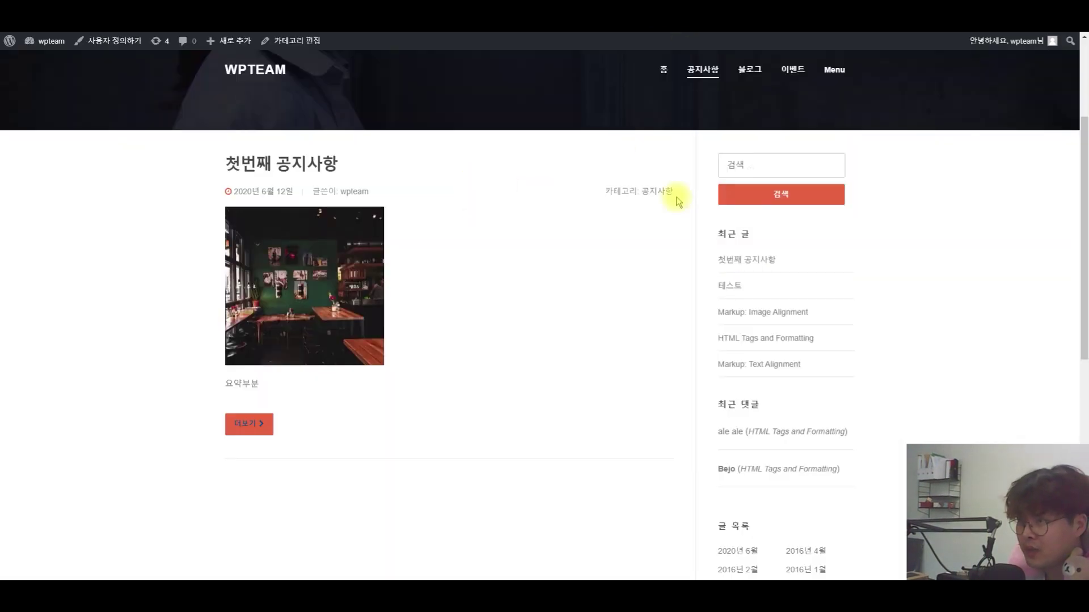
pyautogui.scroll(-5, 681, 194)
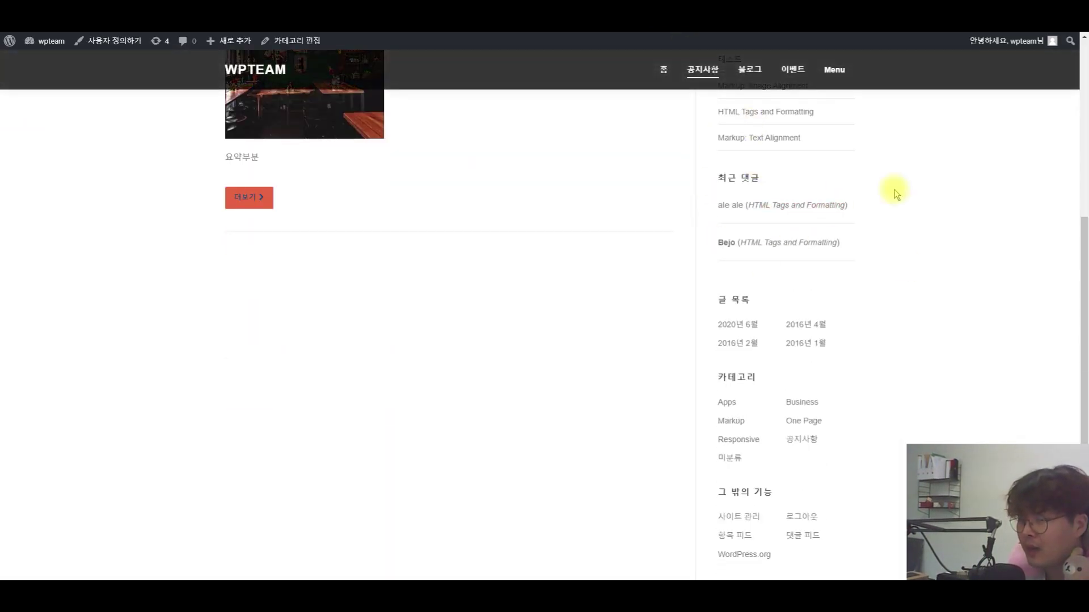
pyautogui.scroll(-3, 747, 308)
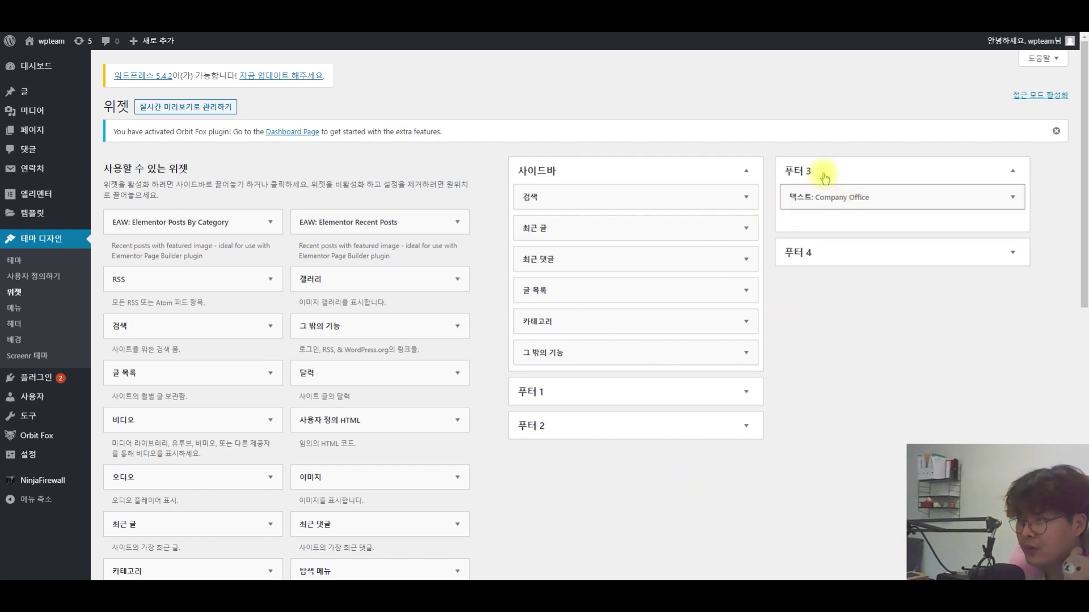
# Compare the 푸터 1 About Screenr text widget with the live site's footer text, then collapse 푸터 1
pyautogui.click(611, 404)
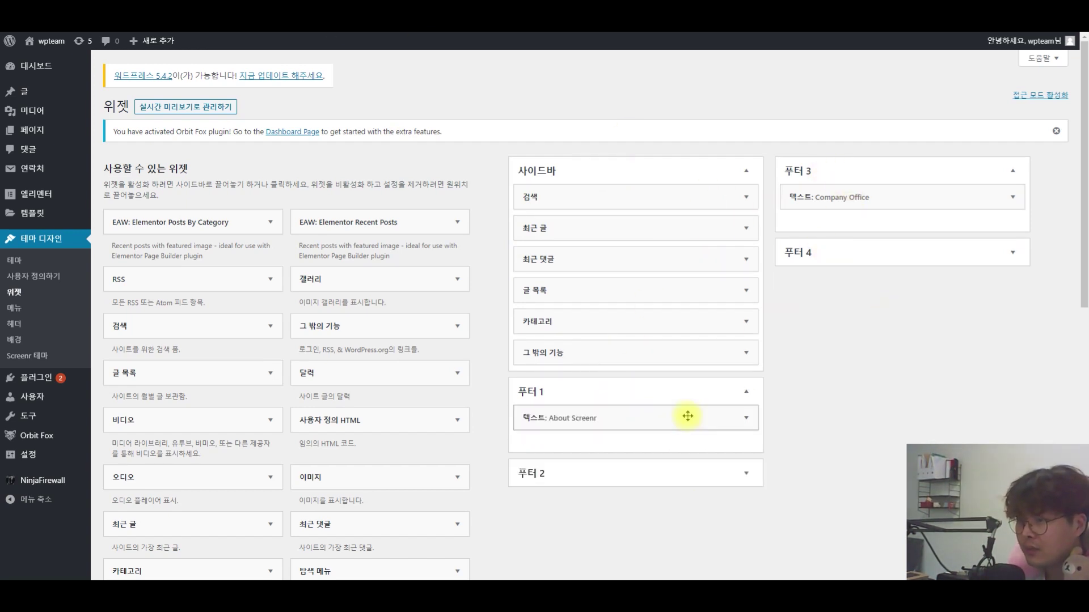
pyautogui.click(748, 421)
pyautogui.scroll(-2, 720, 414)
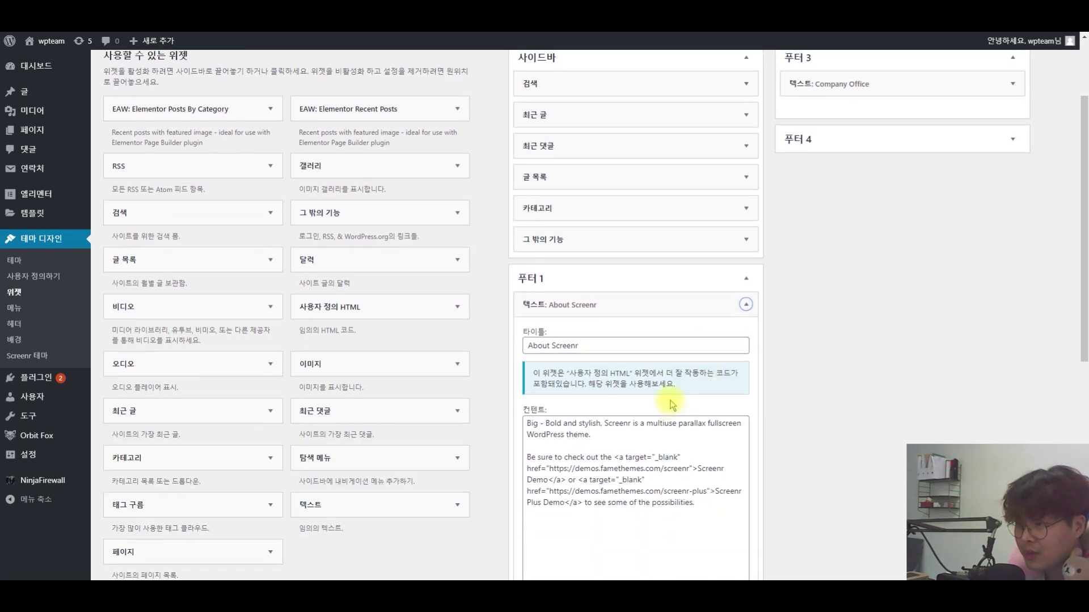
pyautogui.hotkey('ctrl', 'Tab')
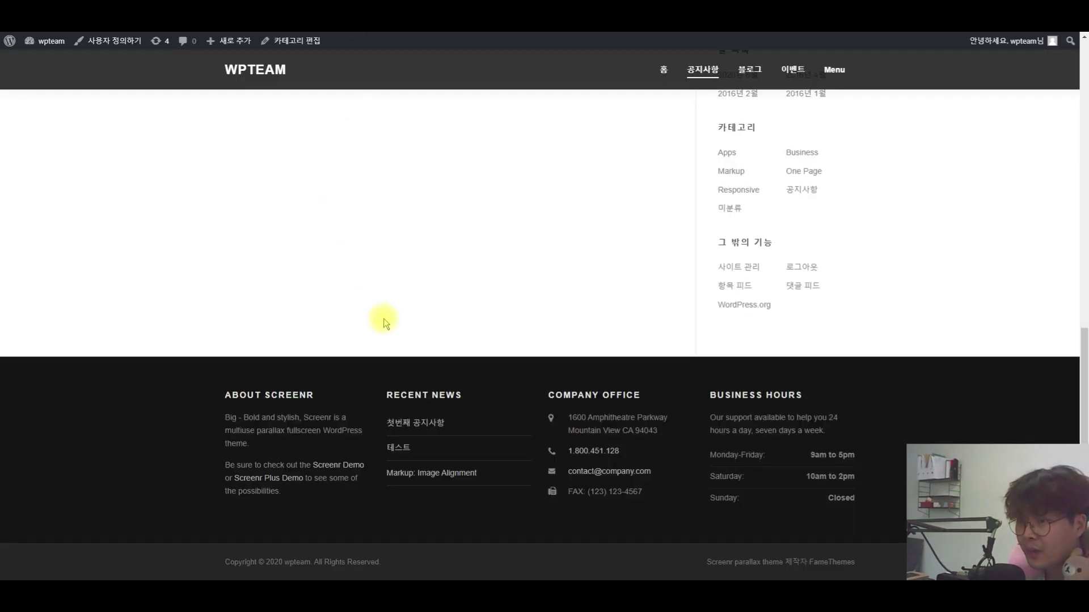
pyautogui.moveTo(271, 436); pyautogui.dragTo(240, 366)
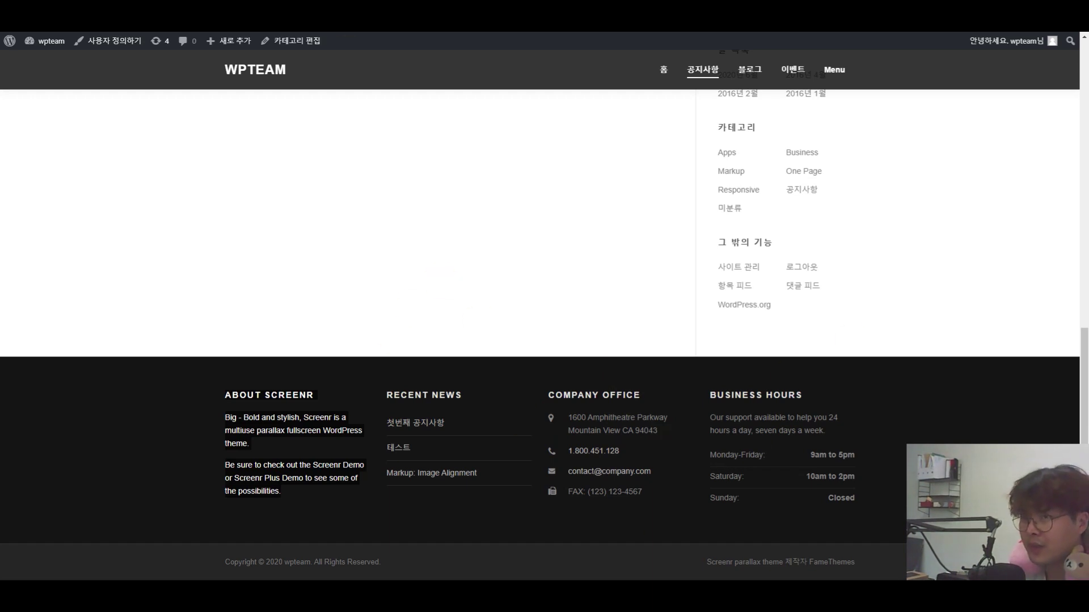
pyautogui.hotkey('ctrl', 'Tab')
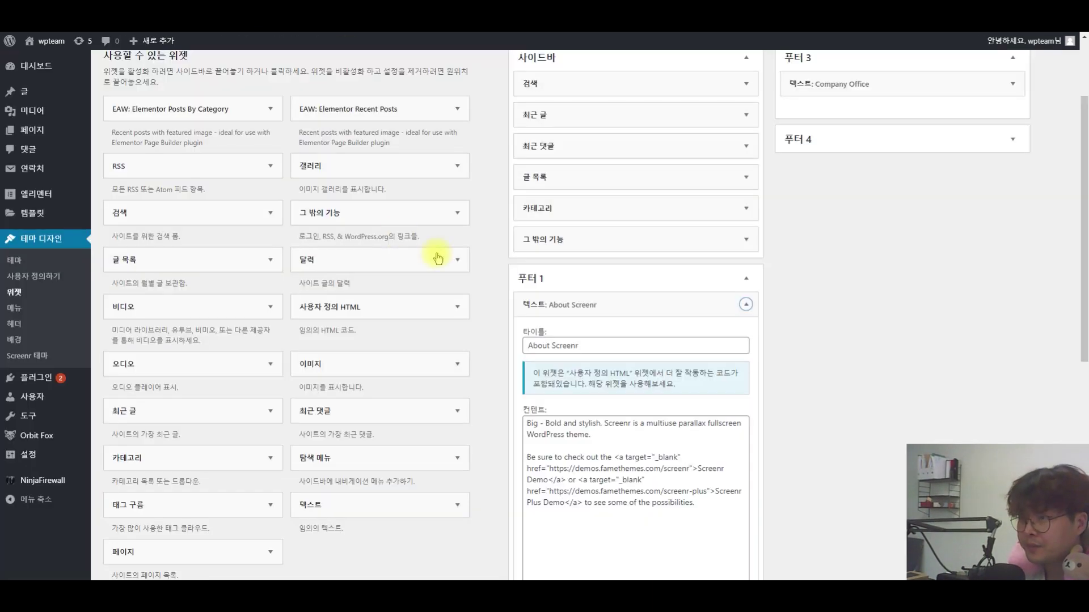
pyautogui.click(745, 279)
pyautogui.scroll(2, 623, 261)
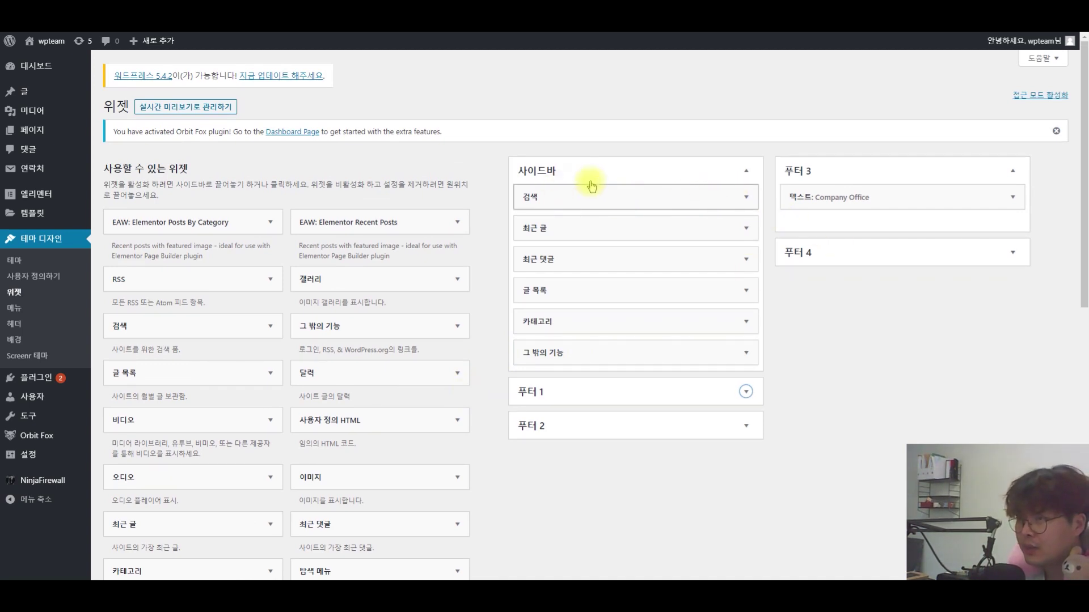
# Delete the 그 밖의 기능, 카테고리, 최근 글 and 글 목록 widgets from the sidebar
pyautogui.click(738, 355)
pyautogui.click(530, 418)
pyautogui.click(720, 319)
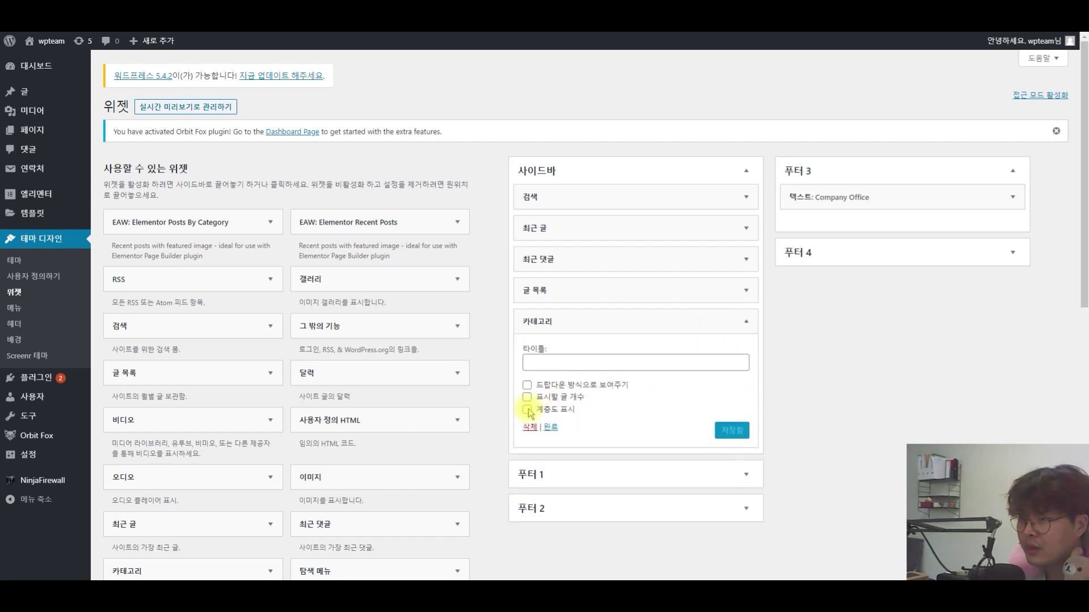
pyautogui.click(530, 427)
pyautogui.click(730, 230)
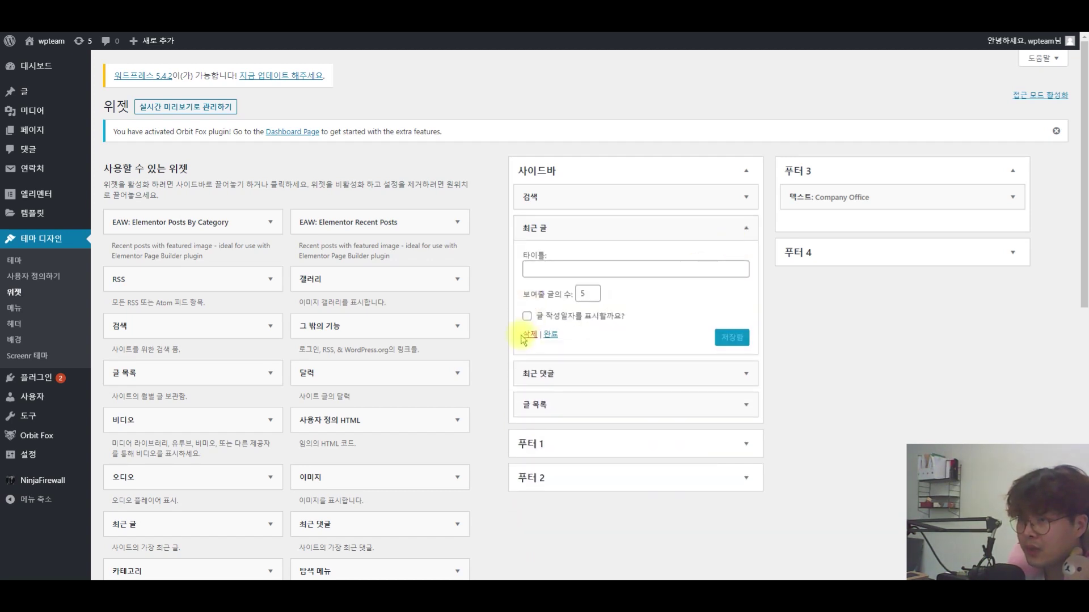
pyautogui.click(527, 337)
pyautogui.click(710, 260)
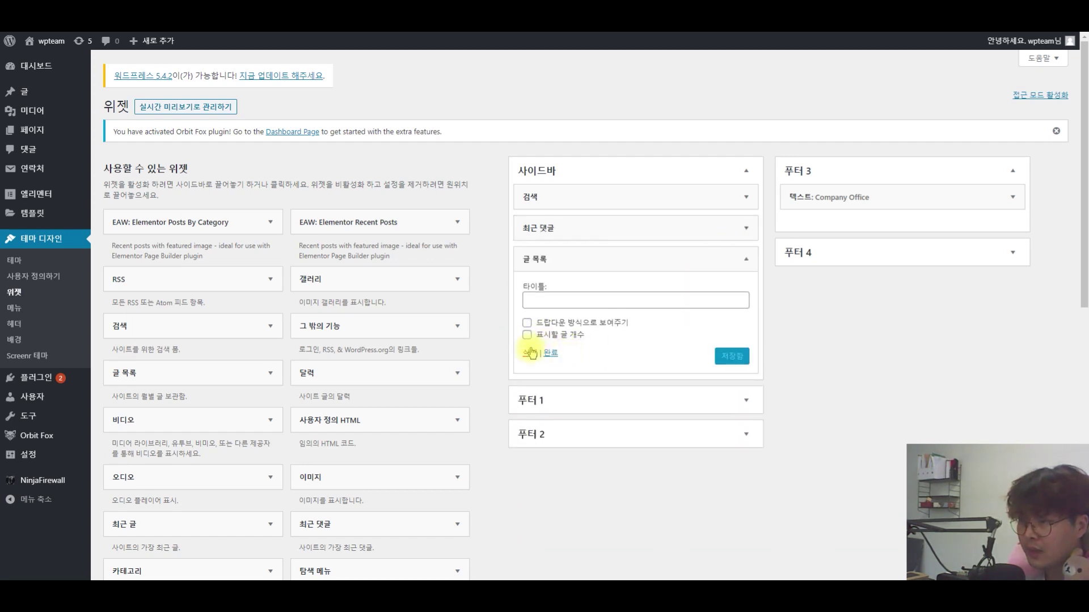
pyautogui.click(617, 229)
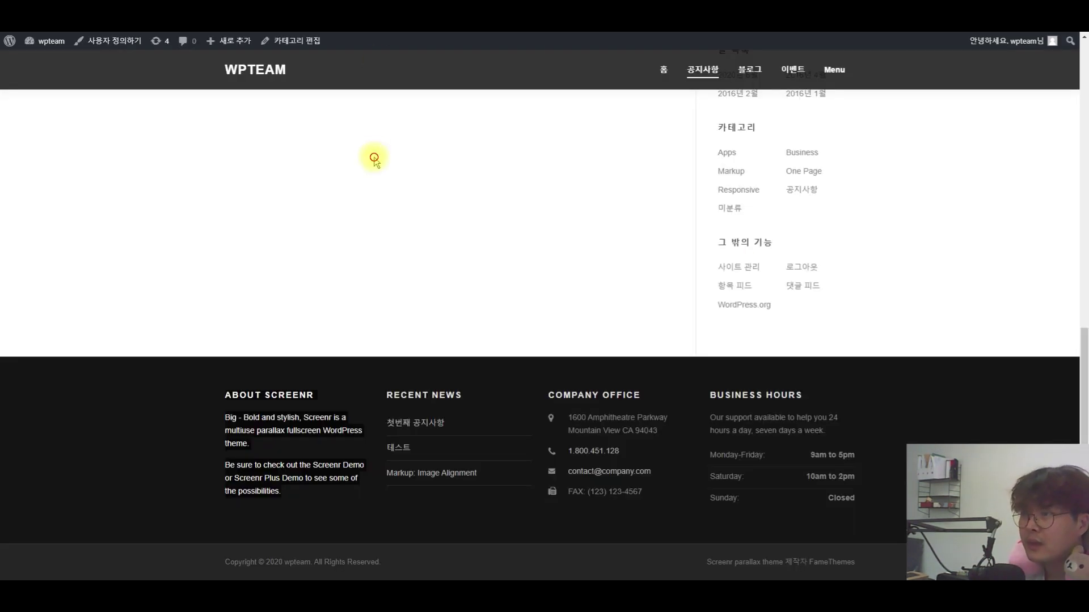
# Reload the live site to confirm the sidebar shows only the search box
pyautogui.press('F5')
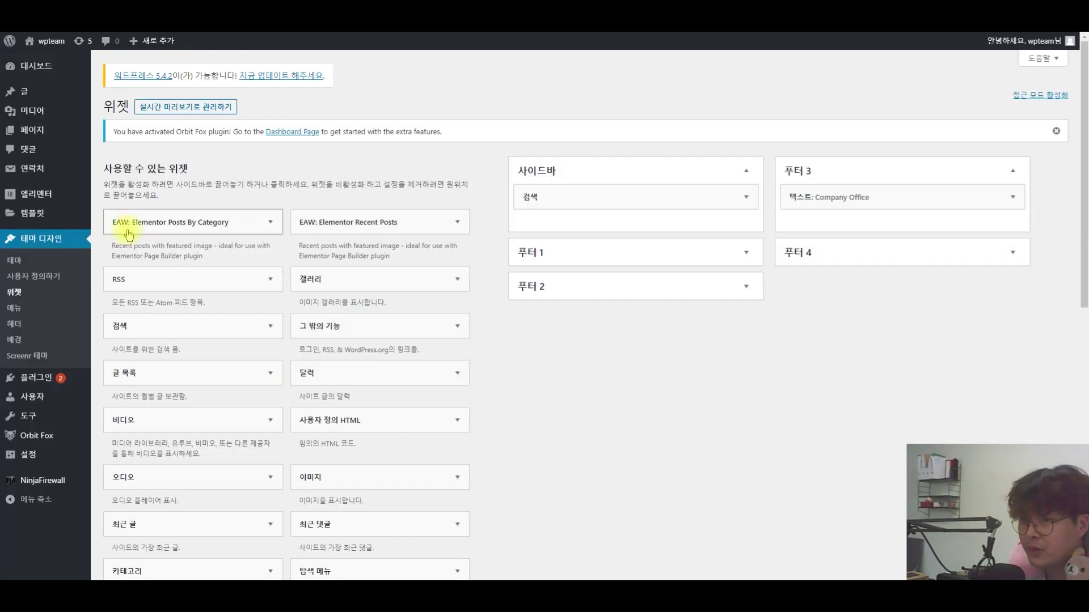
pyautogui.scroll(-7, 129, 234)
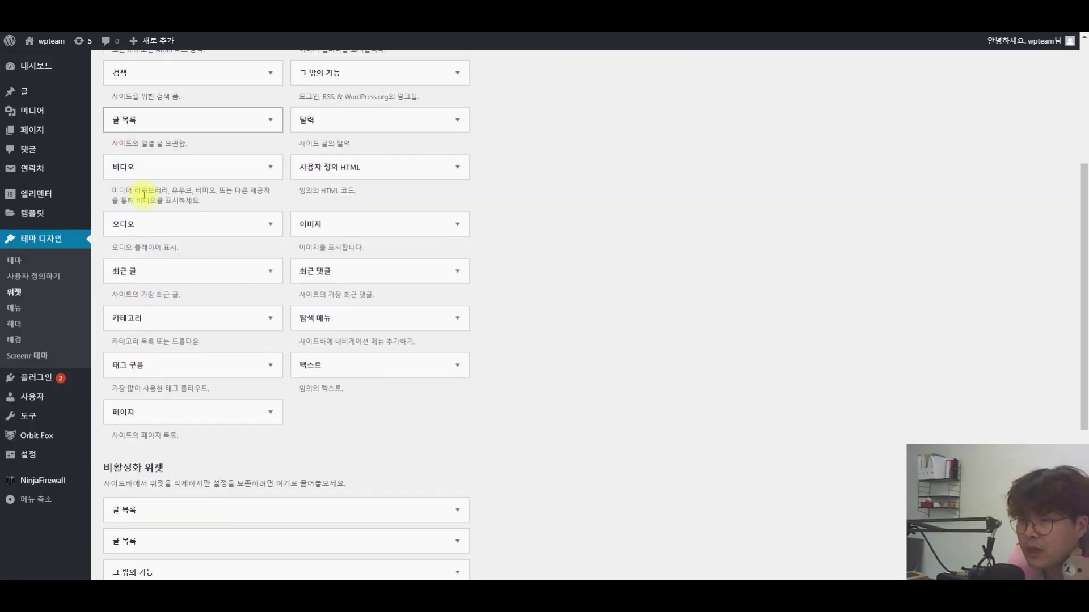
pyautogui.scroll(3, 170, 221)
pyautogui.scroll(5, 206, 250)
pyautogui.scroll(-8, 272, 283)
pyautogui.scroll(-2, 154, 431)
pyautogui.scroll(4, 164, 408)
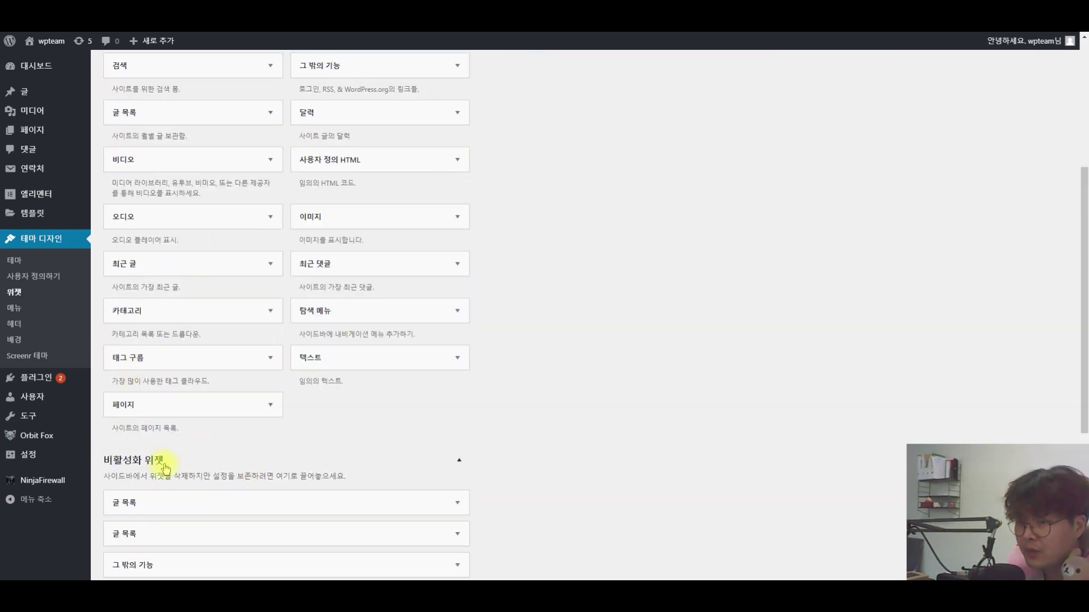
pyautogui.scroll(4, 347, 236)
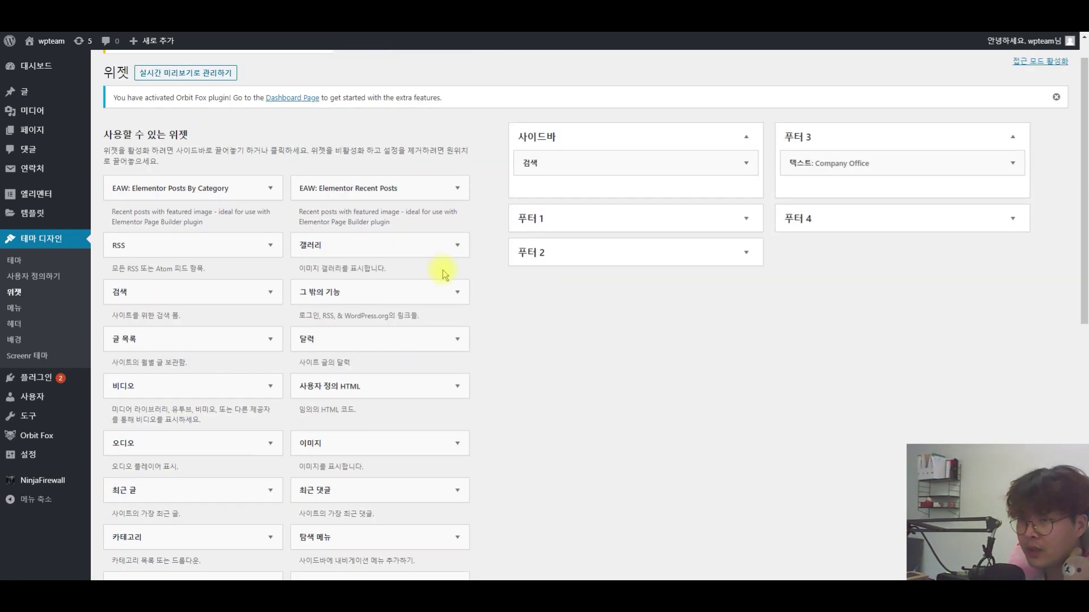
# Add an Image widget to the sidebar with the Donald Preston logo, save, and reload the site
pyautogui.moveTo(365, 445); pyautogui.dragTo(624, 156)
pyautogui.click(618, 237)
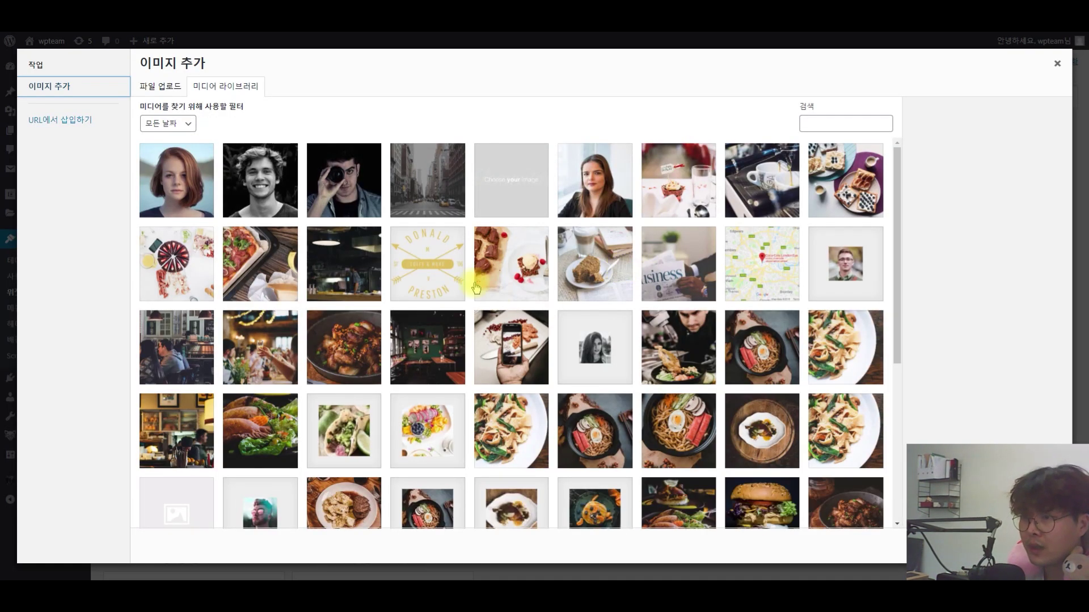
pyautogui.click(400, 274)
pyautogui.click(1038, 545)
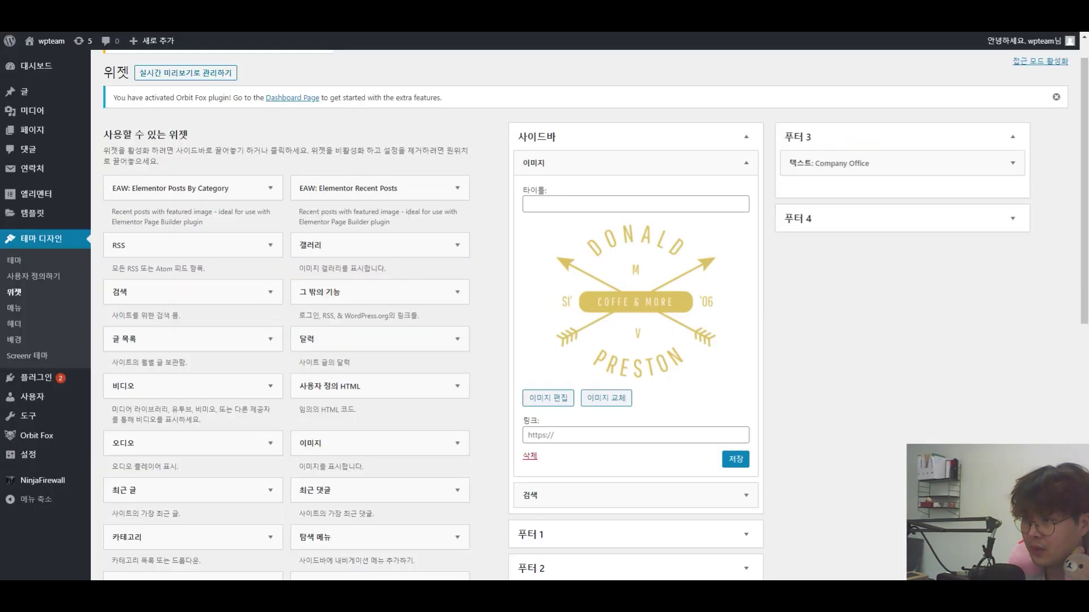
pyautogui.click(735, 461)
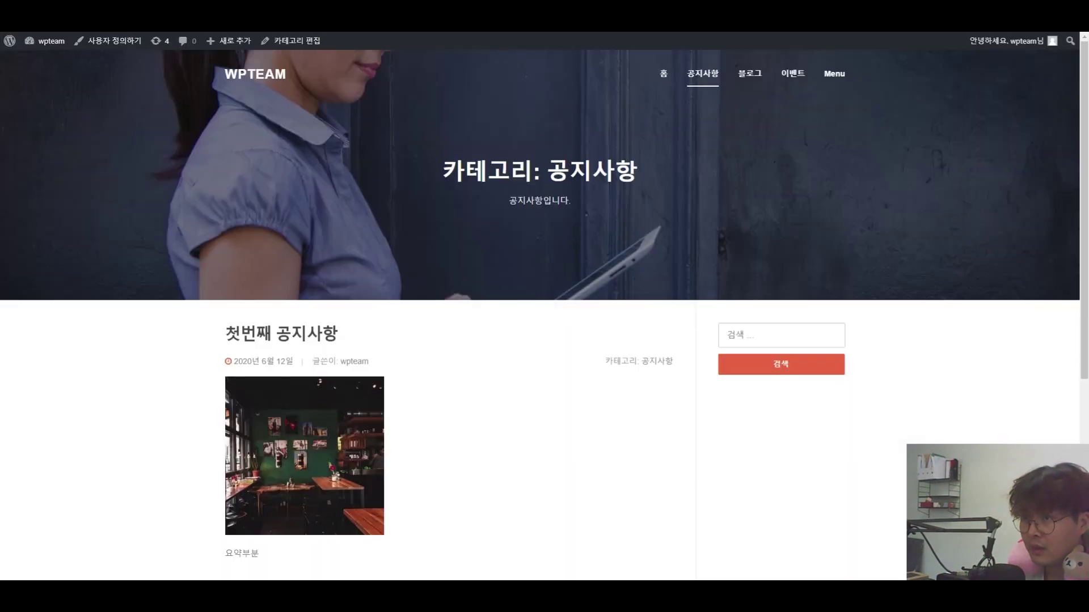
pyautogui.press('F5')
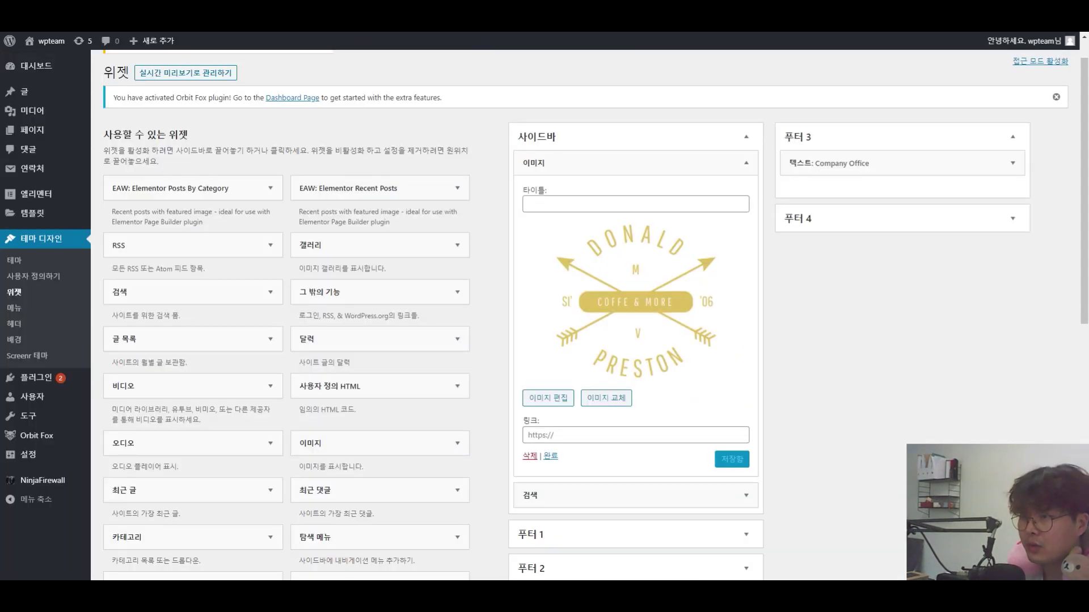
pyautogui.click(664, 433)
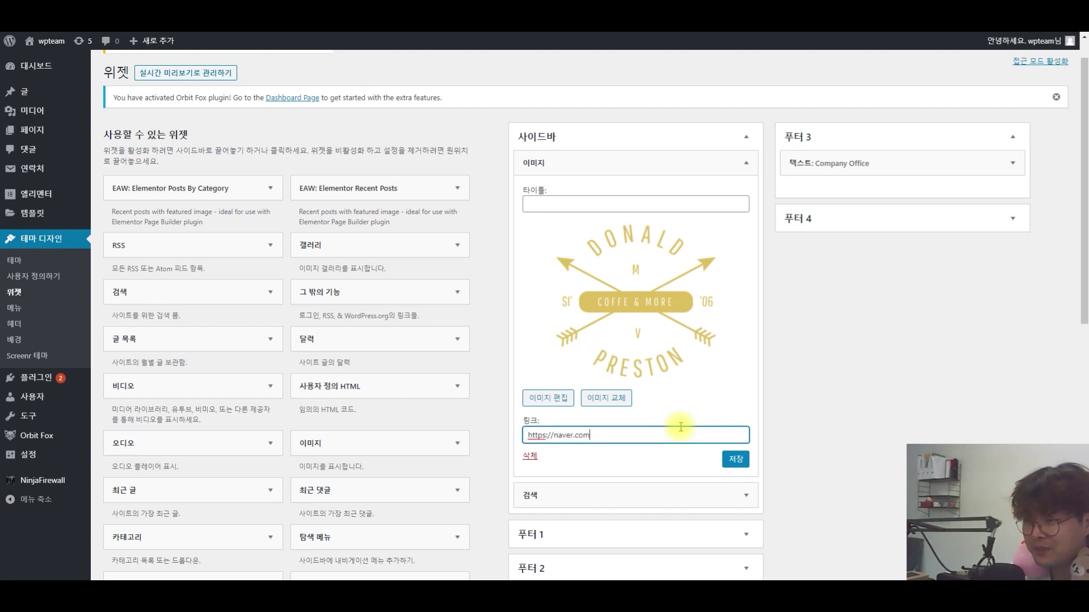
pyautogui.click(732, 459)
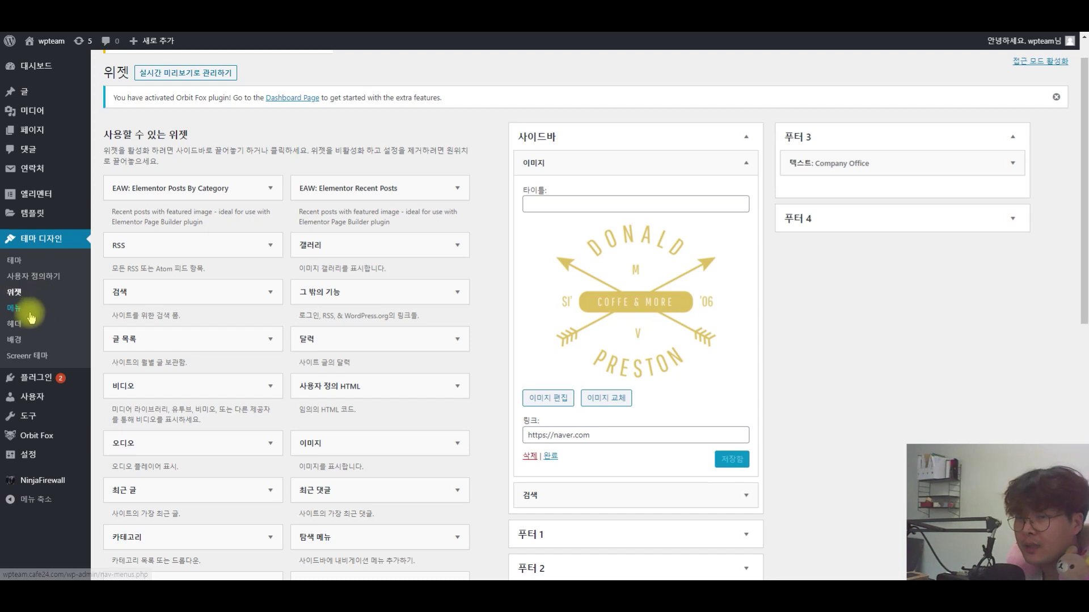
pyautogui.click(22, 328)
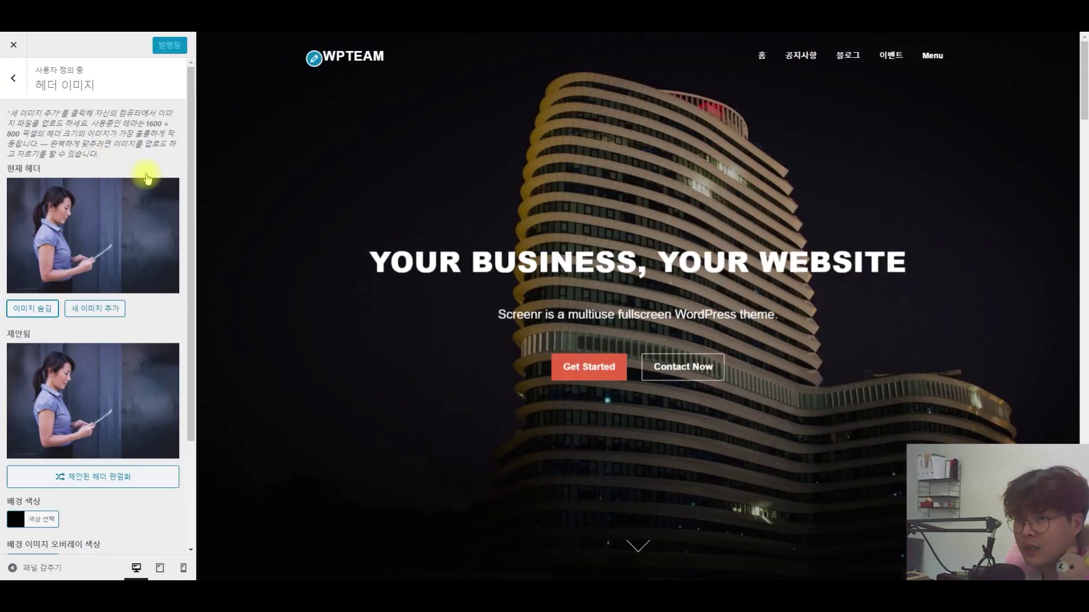
# Look at the Customizer's background image settings, then close the Customizer
pyautogui.click(14, 78)
pyautogui.click(9, 44)
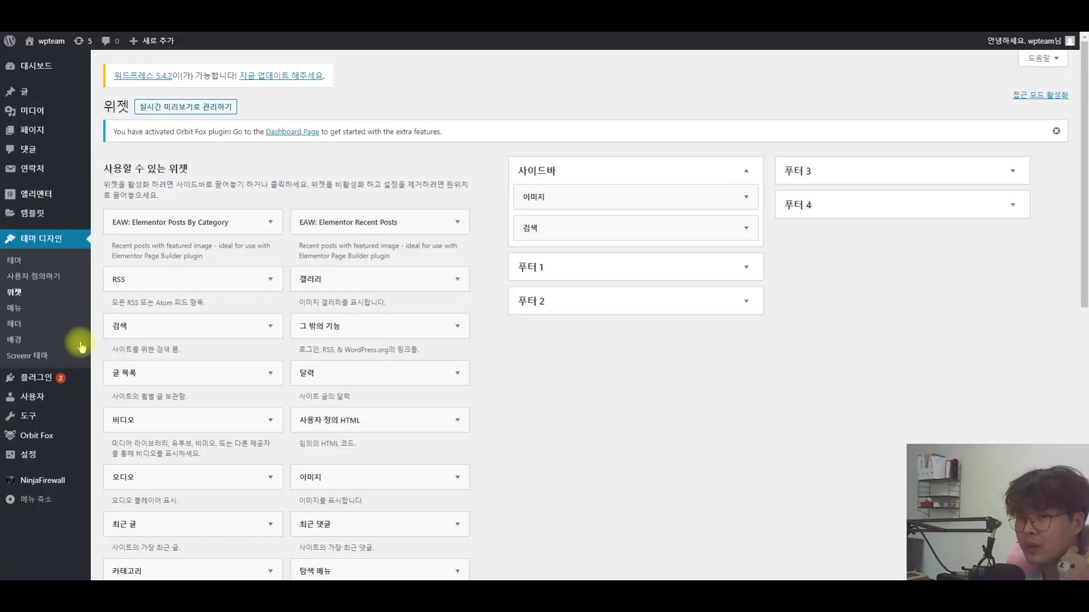
pyautogui.click(19, 340)
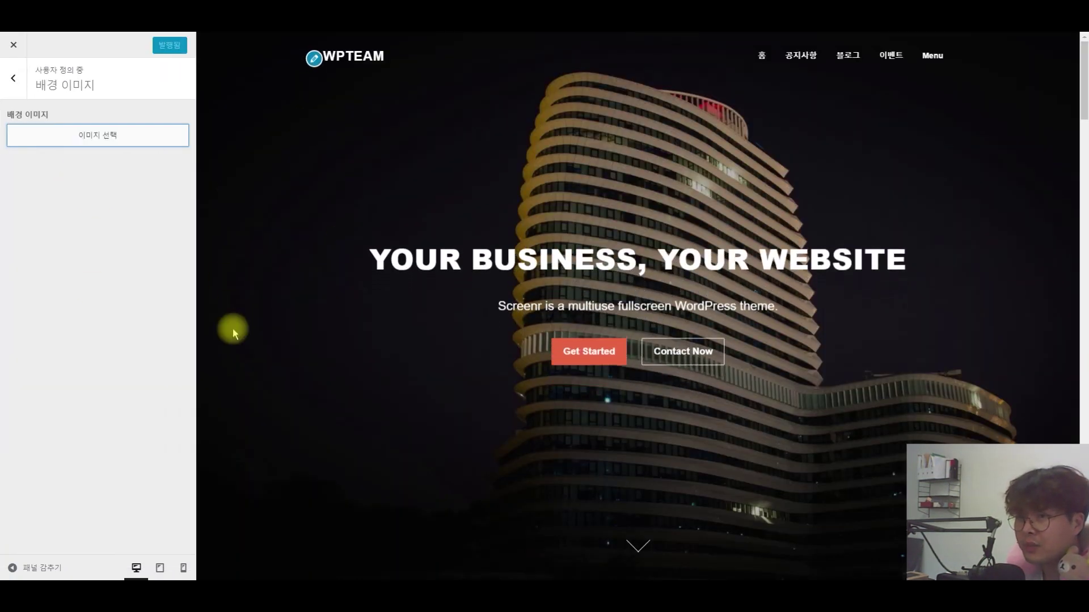
pyautogui.click(25, 72)
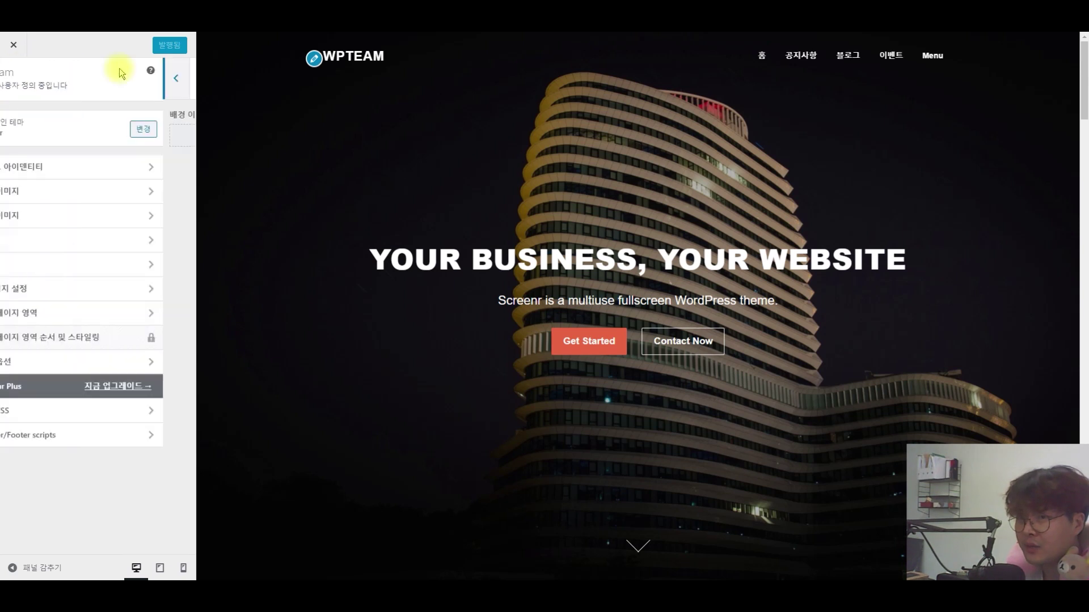
pyautogui.click(12, 47)
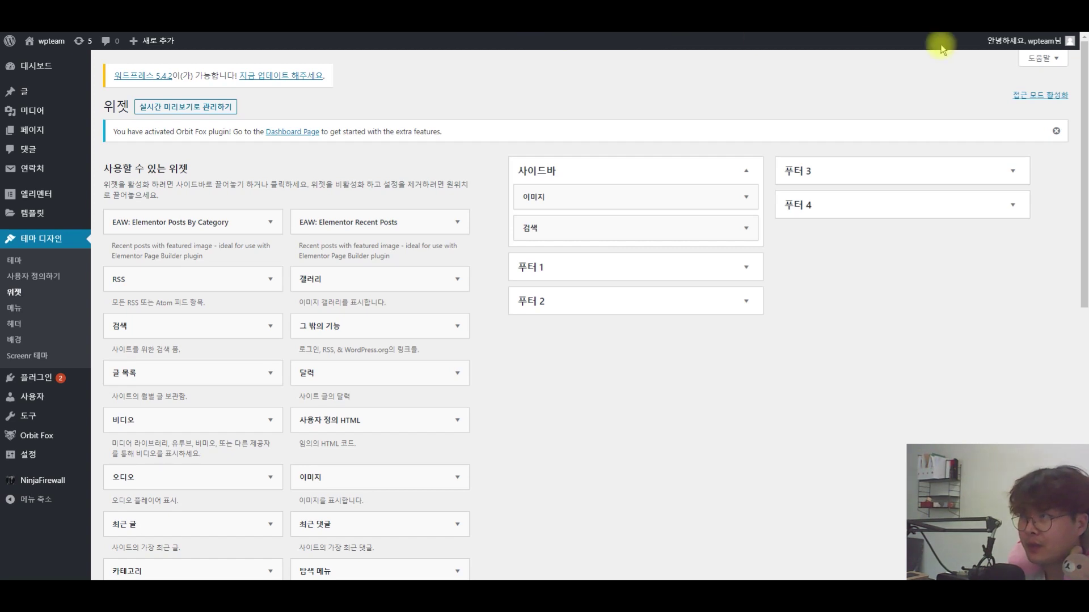
# In another tab, load the other WordPress site's address starting with 'wptea'
pyautogui.hotkey('ctrl', 'Tab')
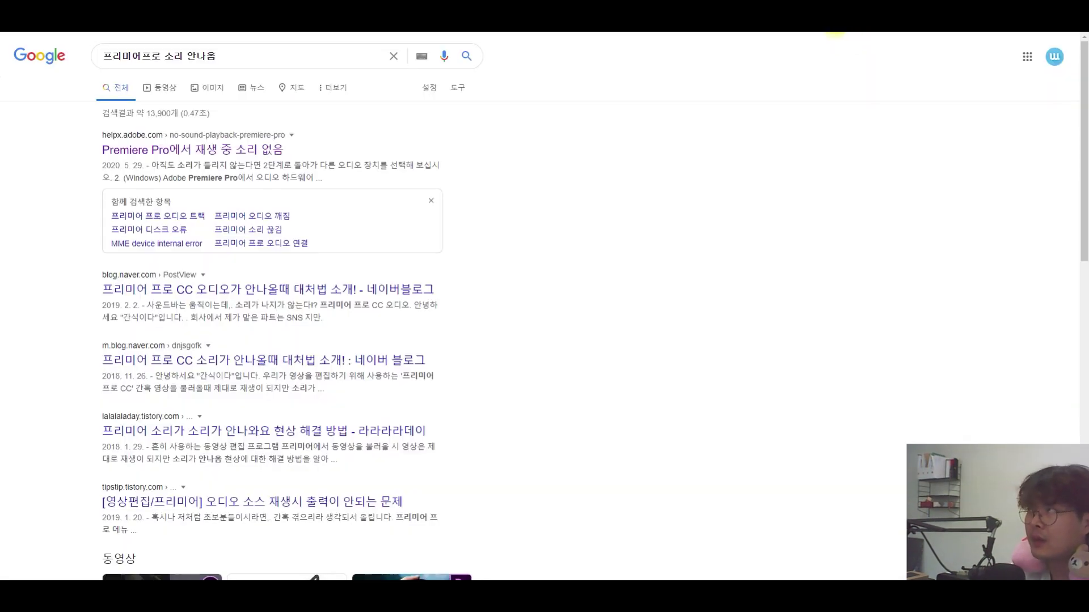
pyautogui.hotkey('ctrl', 'l')
pyautogui.write('wptea')
pyautogui.press('Escape')
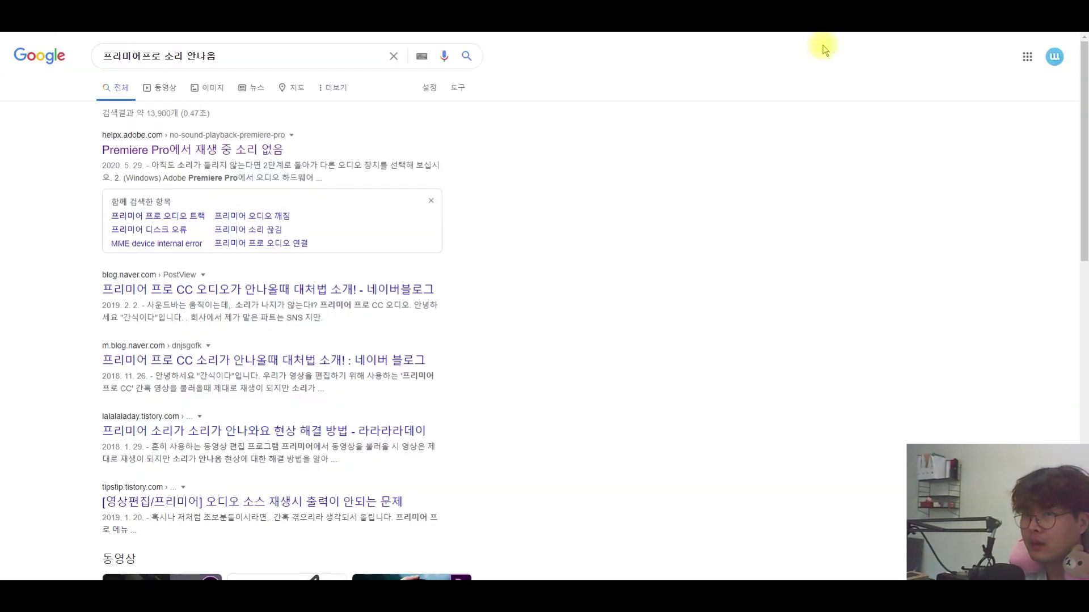
pyautogui.press('Return')
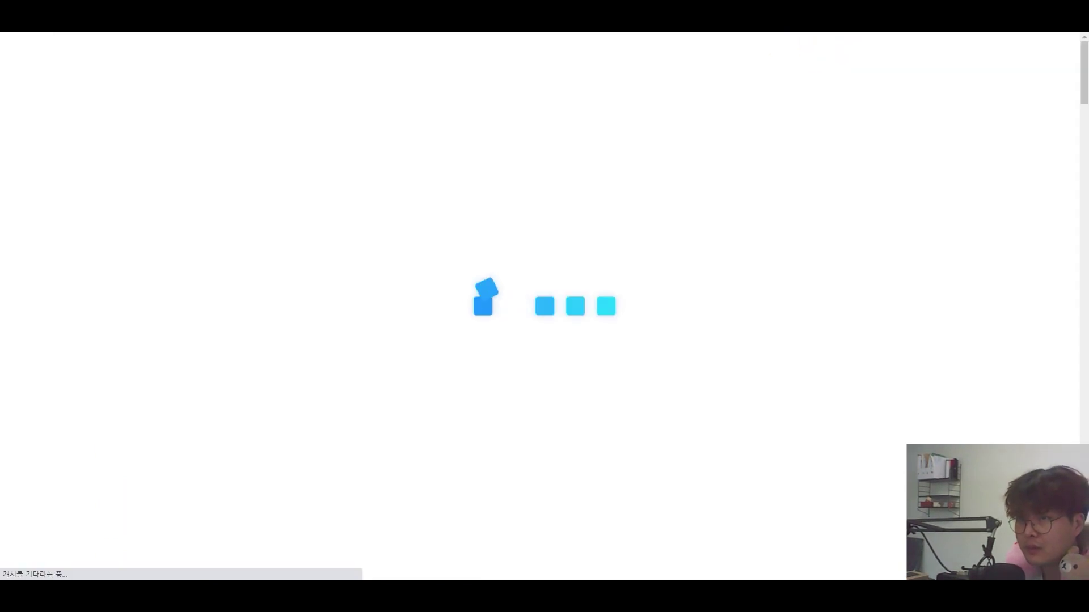
# Open the other site's Theme Editor from its dashboard, accepting the direct-editing warning
pyautogui.click(62, 51)
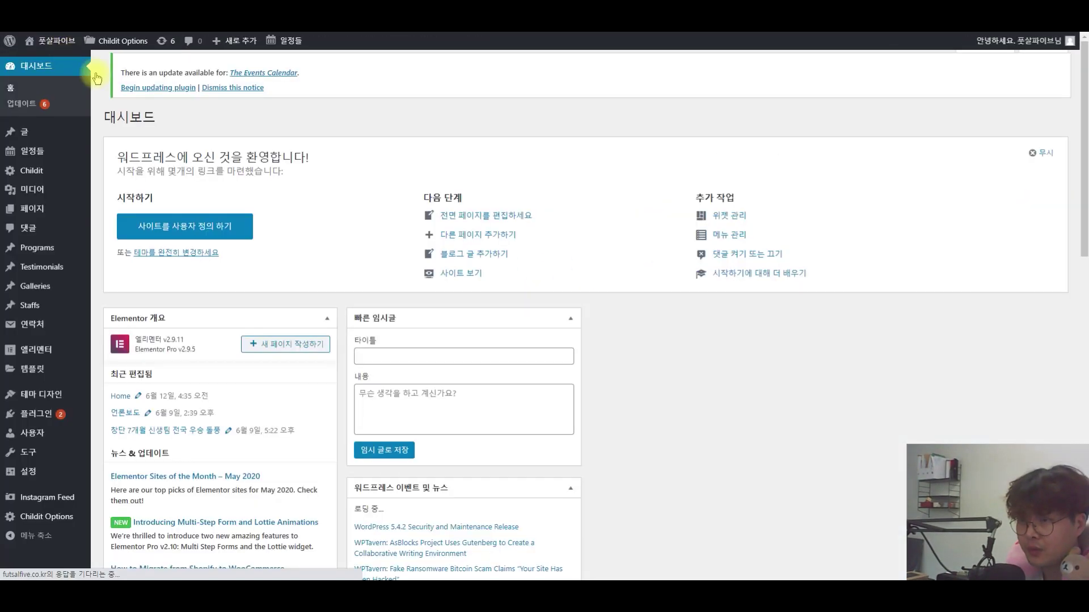
pyautogui.moveTo(57, 403)
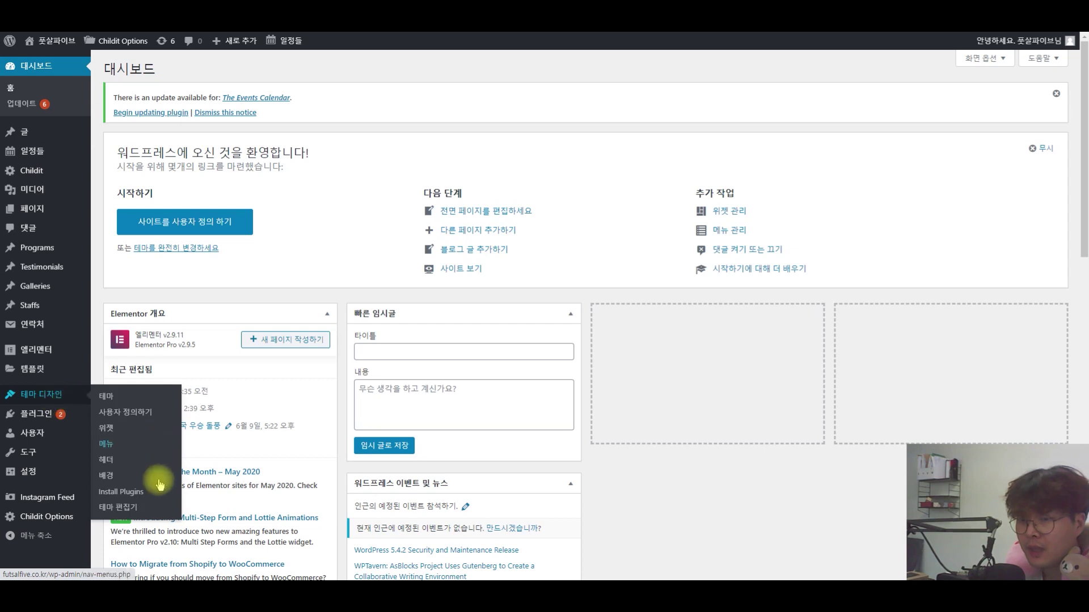
pyautogui.click(135, 506)
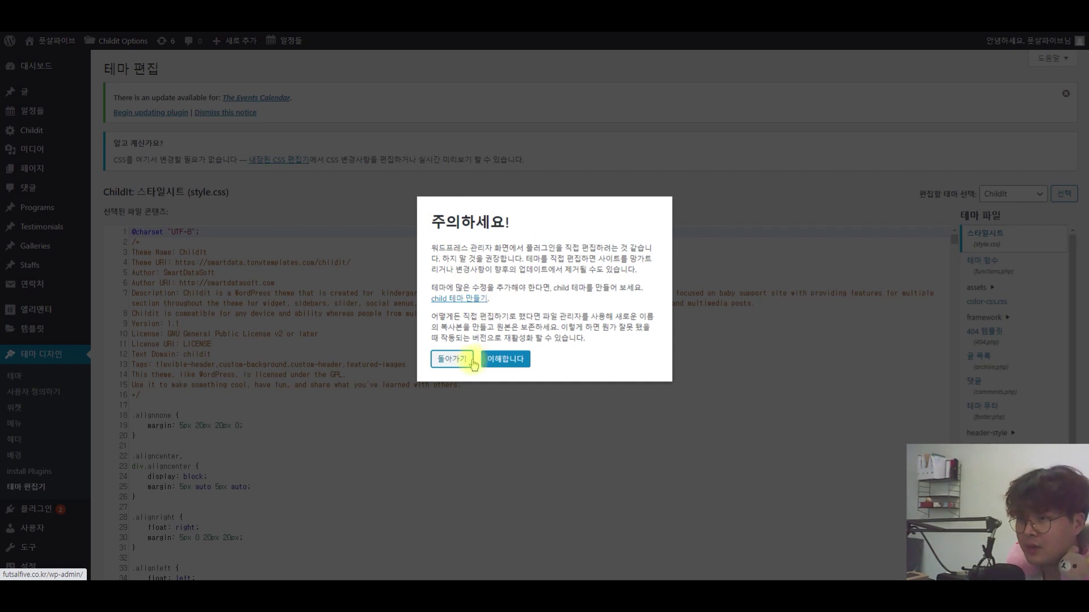
pyautogui.click(500, 359)
# Scroll through the Childit theme's style.css and reload the theme editor
pyautogui.scroll(-3, 545, 281)
pyautogui.scroll(-5, 882, 247)
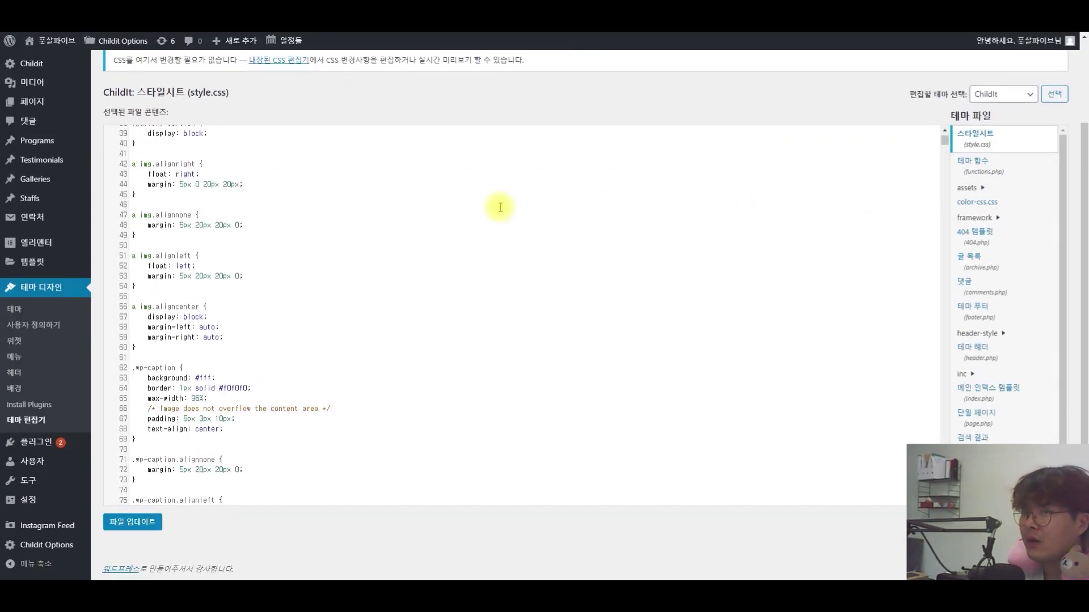
pyautogui.scroll(7, 500, 207)
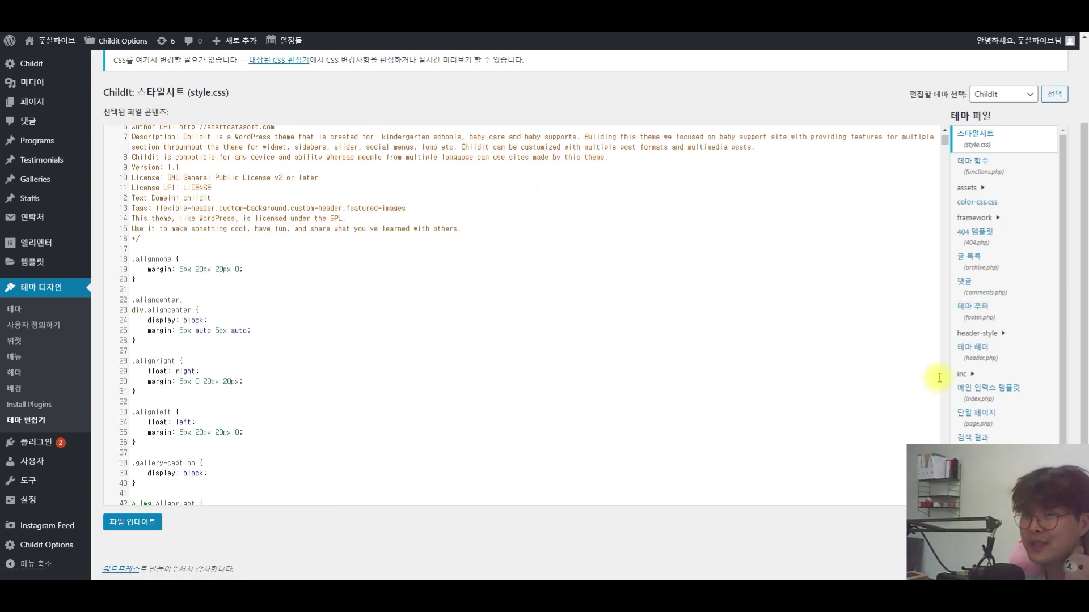
pyautogui.scroll(2, 838, 383)
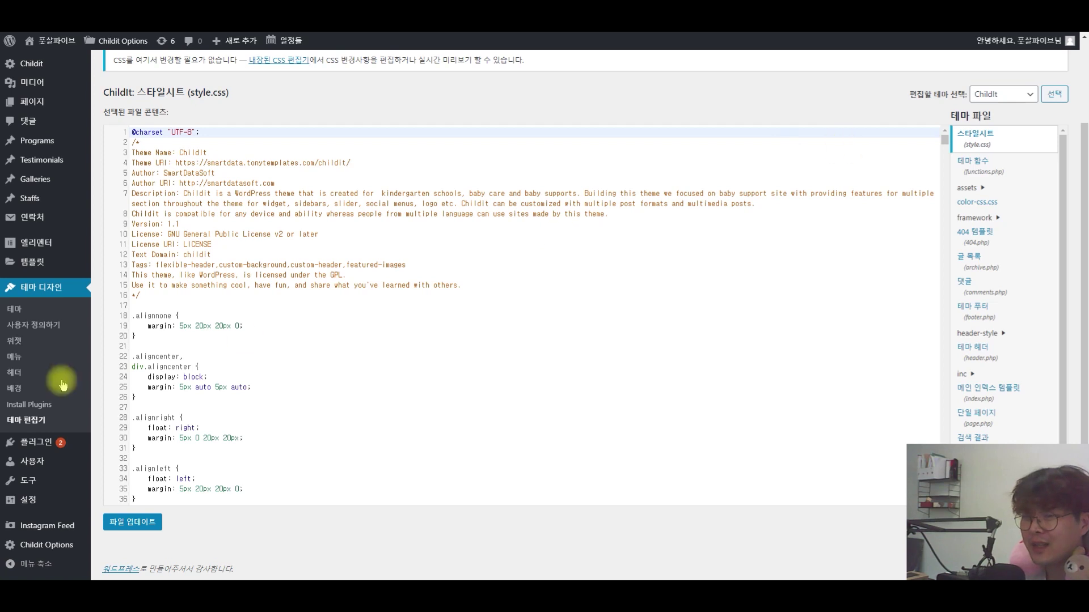
pyautogui.click(42, 425)
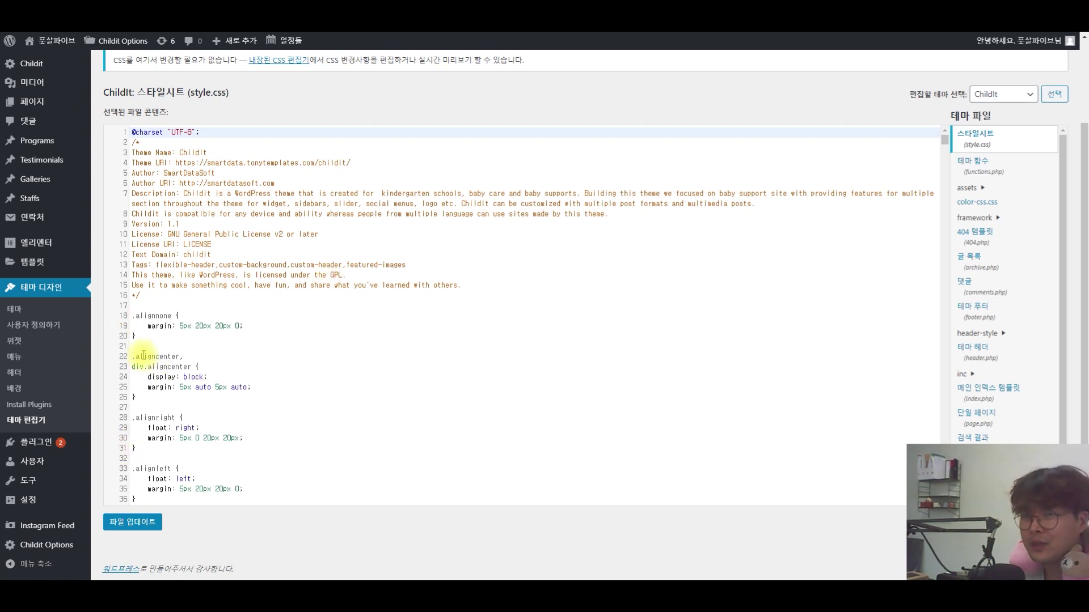
pyautogui.scroll(2, 70, 99)
pyautogui.moveTo(73, 110)
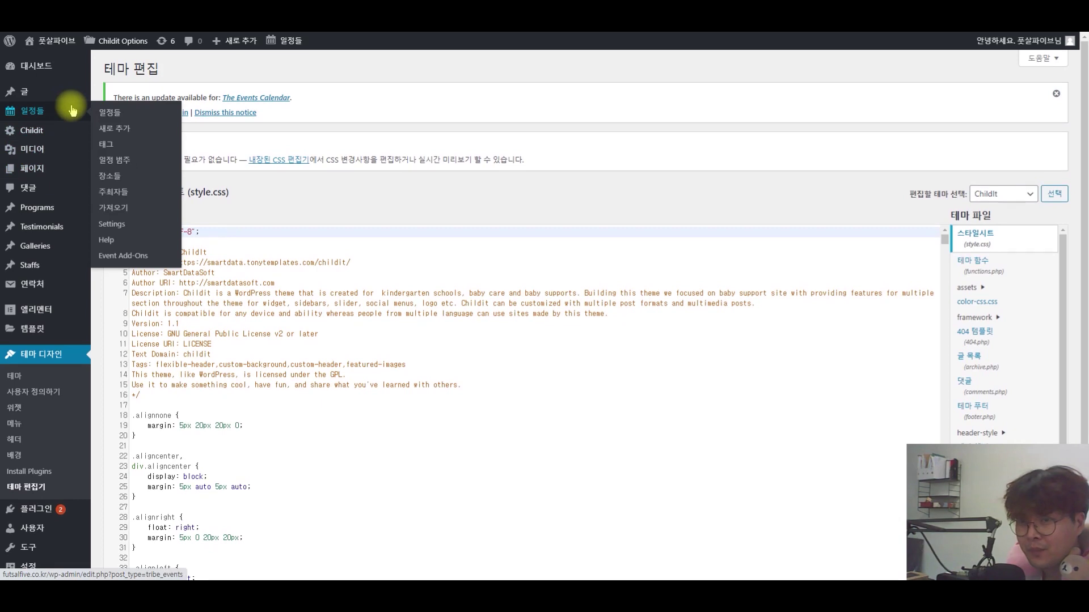